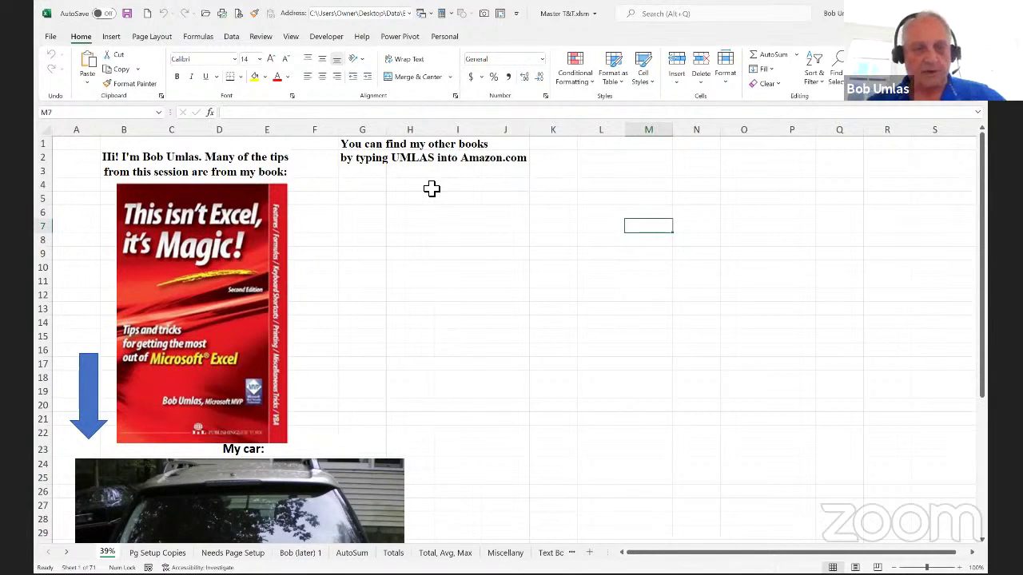
- Go to the named range Welcome on the 39% sheet and zoom the sheet out to 57%
{"action": "scroll", "coordinate": [397, 200], "scroll_direction": "down", "scroll_amount": 7}
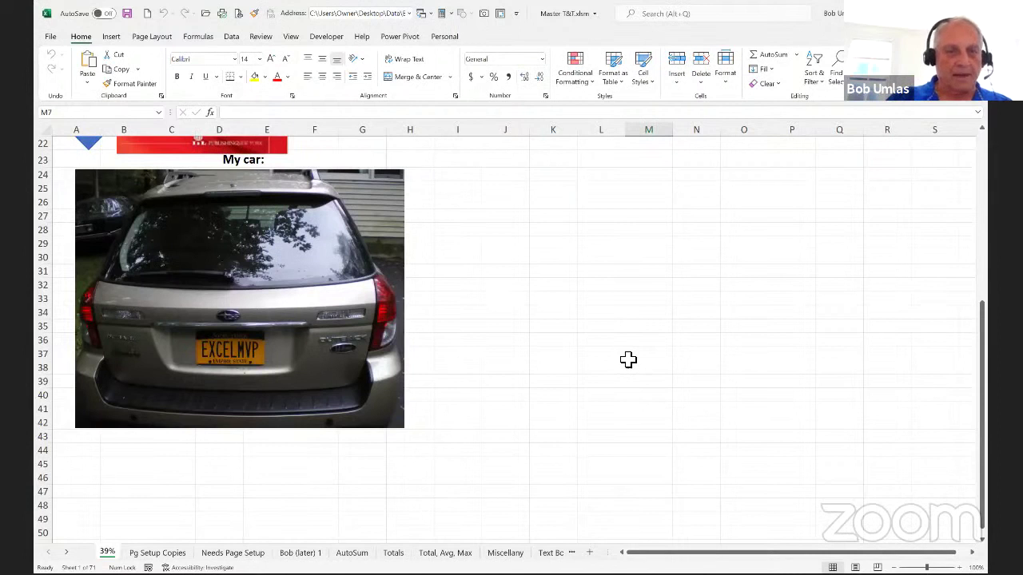
{"action": "scroll", "coordinate": [629, 359], "scroll_direction": "up", "scroll_amount": 7}
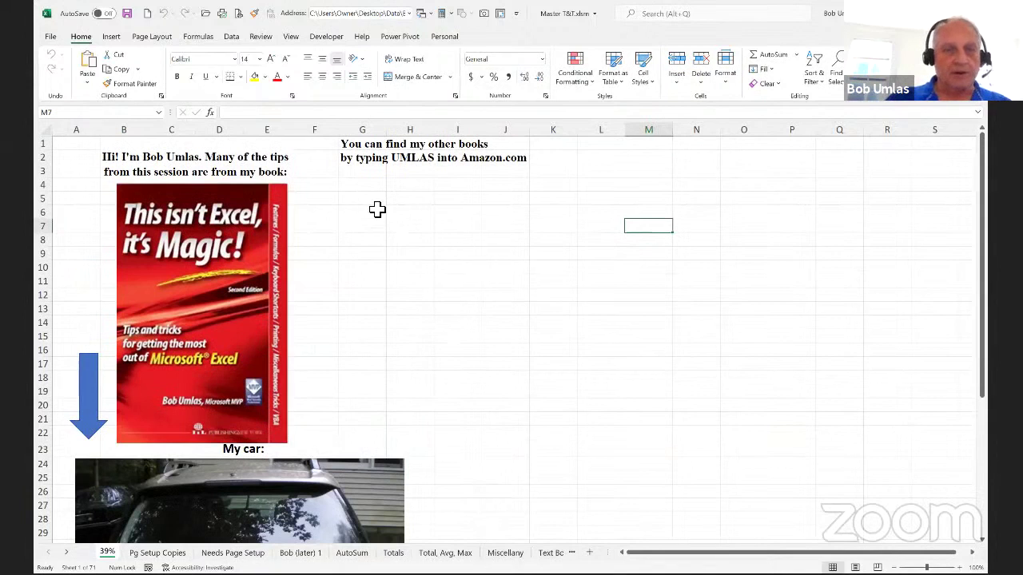
{"action": "left_click", "coordinate": [365, 212]}
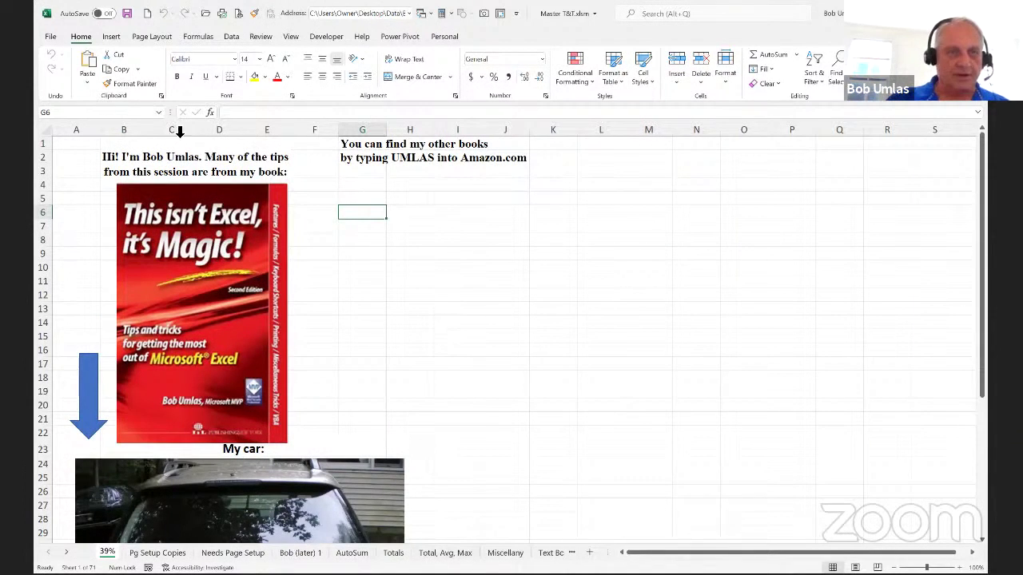
{"action": "left_click", "coordinate": [159, 113]}
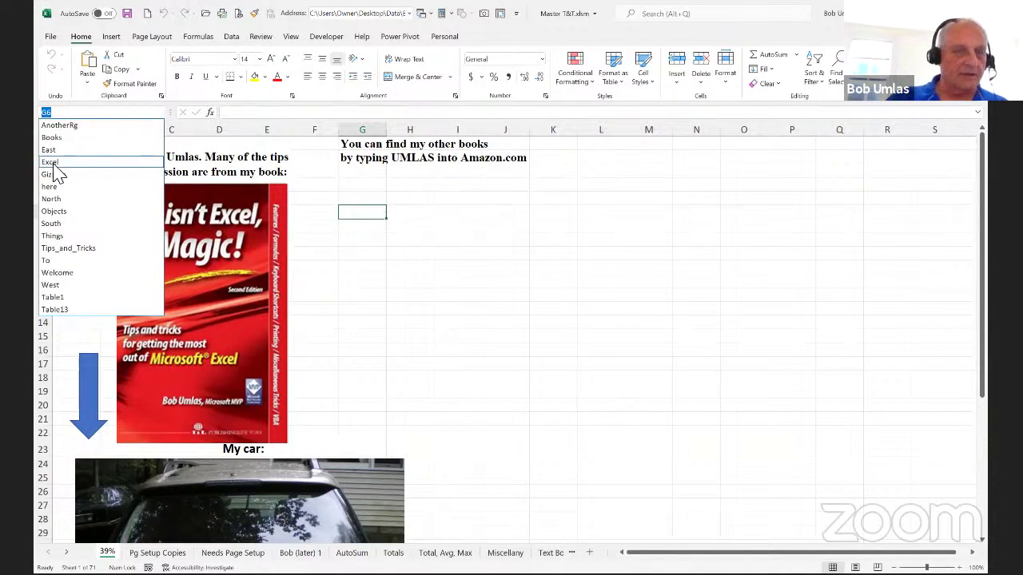
{"action": "left_click", "coordinate": [57, 272]}
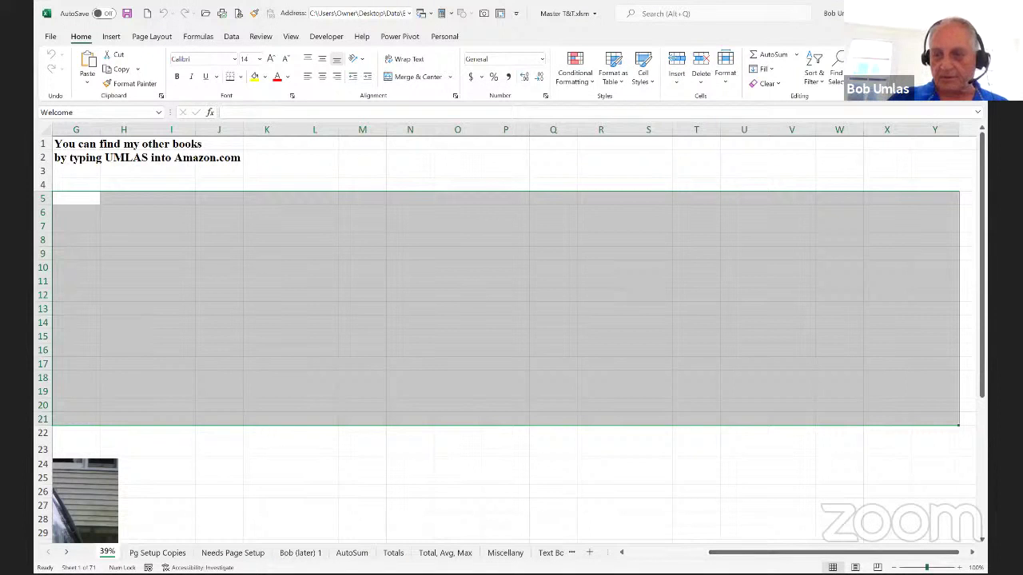
{"action": "scroll", "coordinate": [511, 319], "scroll_direction": "down", "scroll_amount": 3}
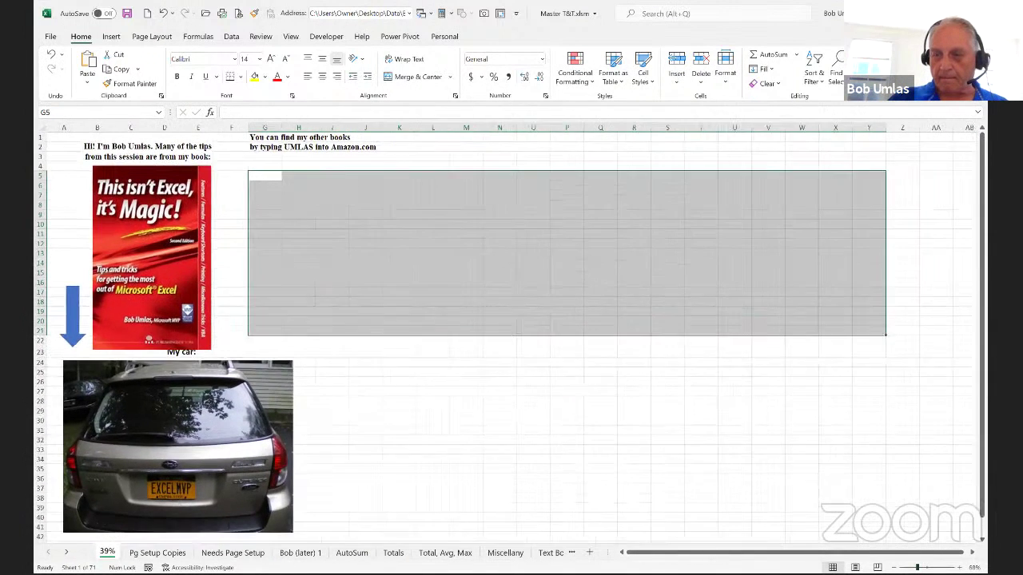
{"action": "scroll", "coordinate": [438, 259], "scroll_direction": "down", "scroll_amount": 3}
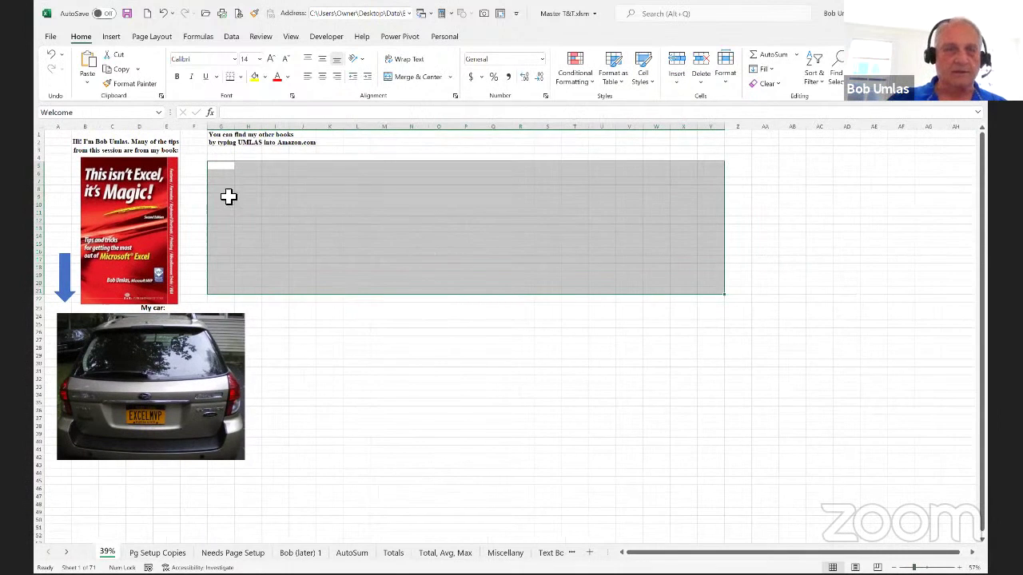
- Go to the named ranges To, Excel and Tips_and_Tricks one after another on the 39% sheet
{"action": "left_click", "coordinate": [159, 113]}
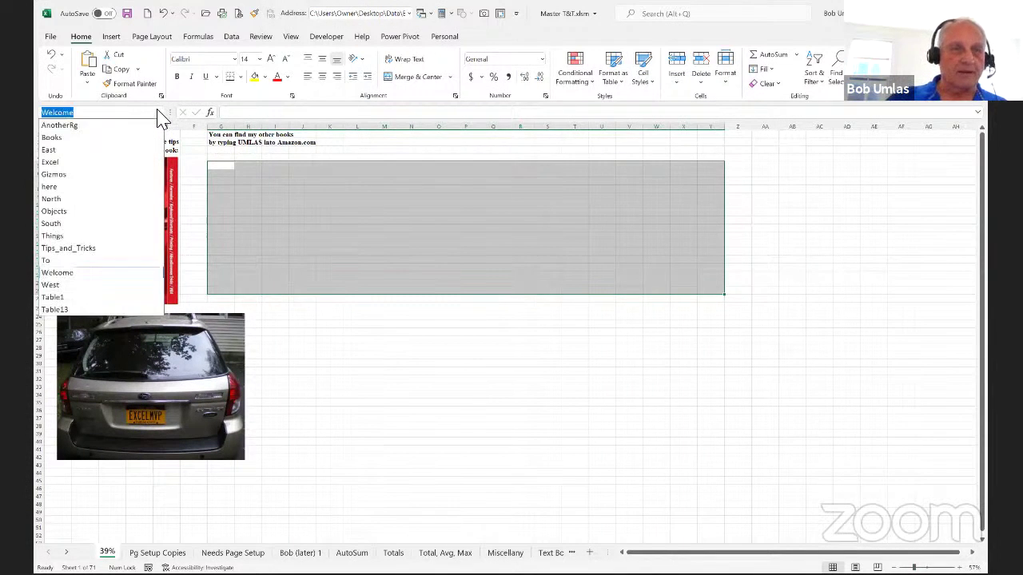
{"action": "left_click", "coordinate": [53, 262]}
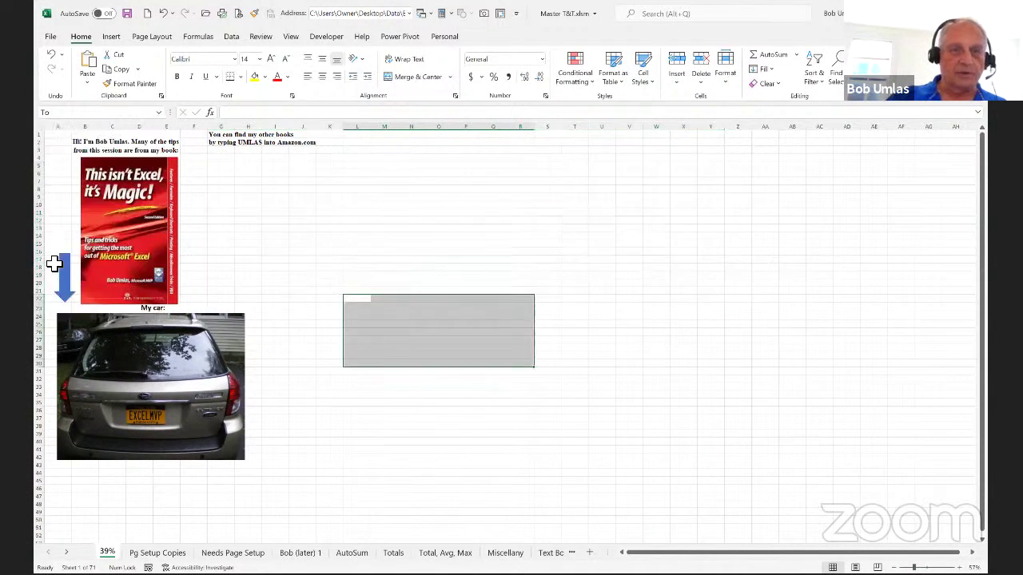
{"action": "left_click", "coordinate": [159, 113]}
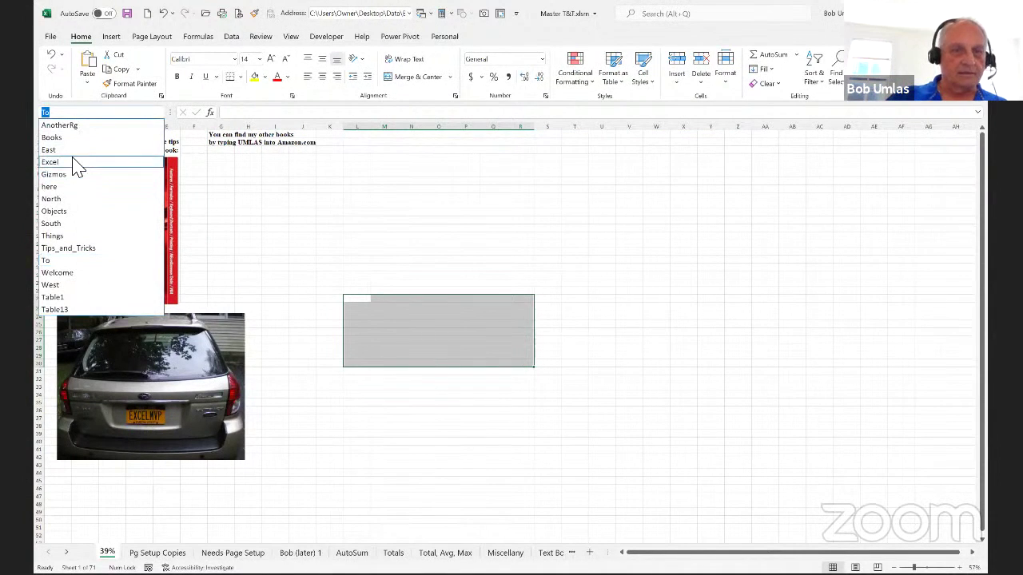
{"action": "left_click", "coordinate": [73, 161]}
{"action": "left_click", "coordinate": [159, 113]}
{"action": "left_click", "coordinate": [90, 254]}
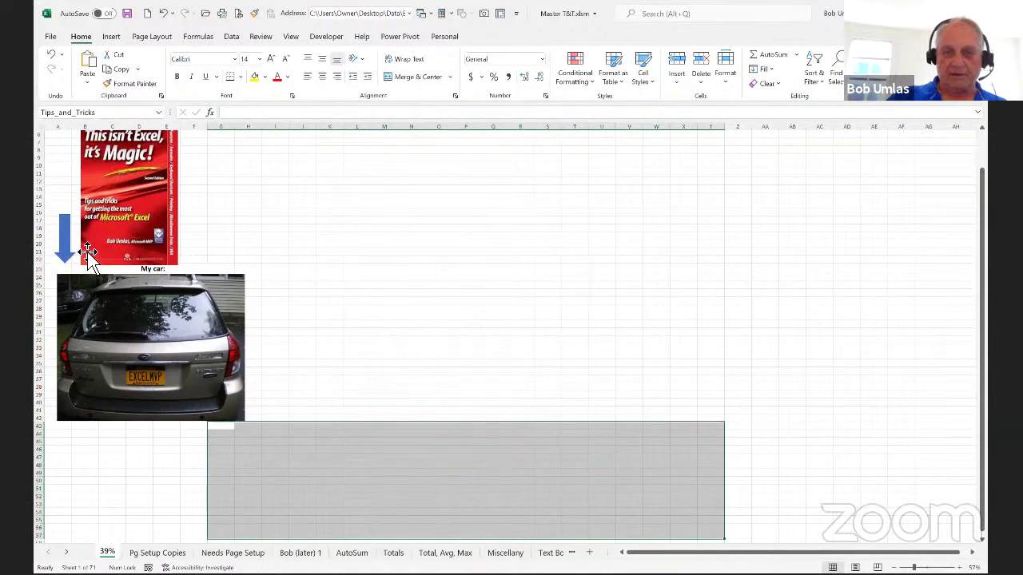
{"action": "scroll", "coordinate": [489, 280], "scroll_direction": "up", "scroll_amount": 2}
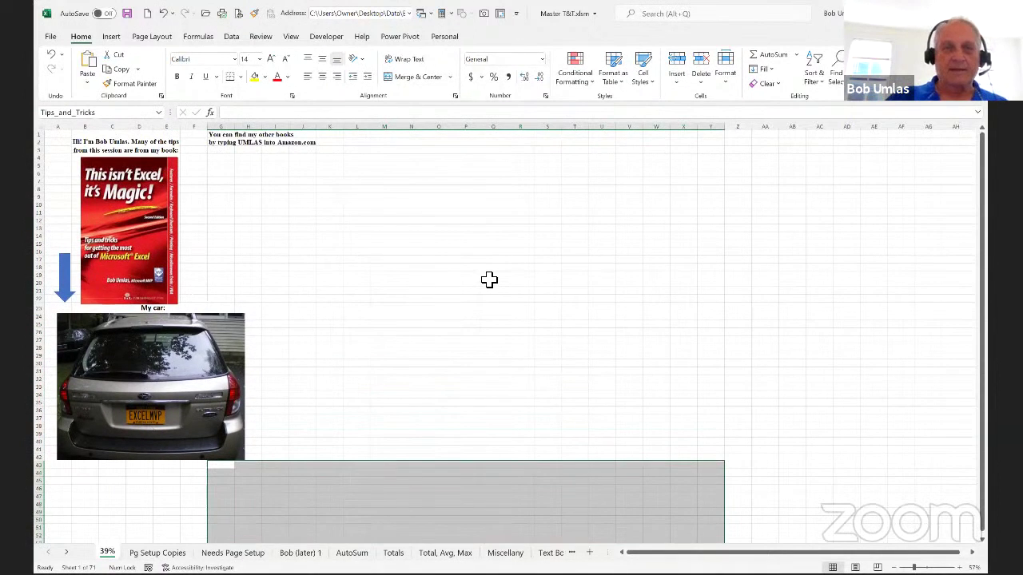
- Set a custom zoom magnification of 39% so the range names are drawn on the sheet
{"action": "left_click", "coordinate": [291, 37]}
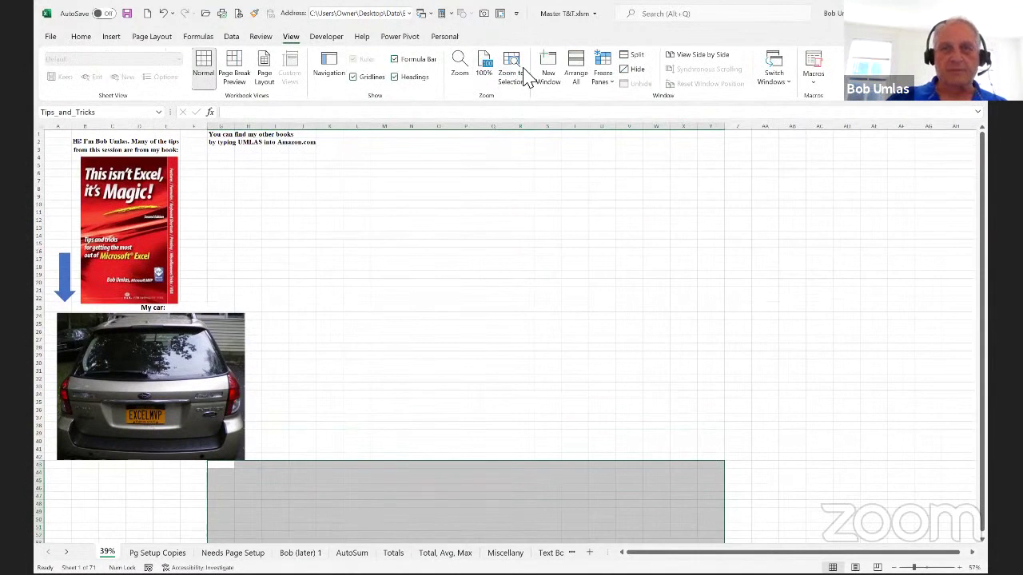
{"action": "left_click", "coordinate": [457, 69]}
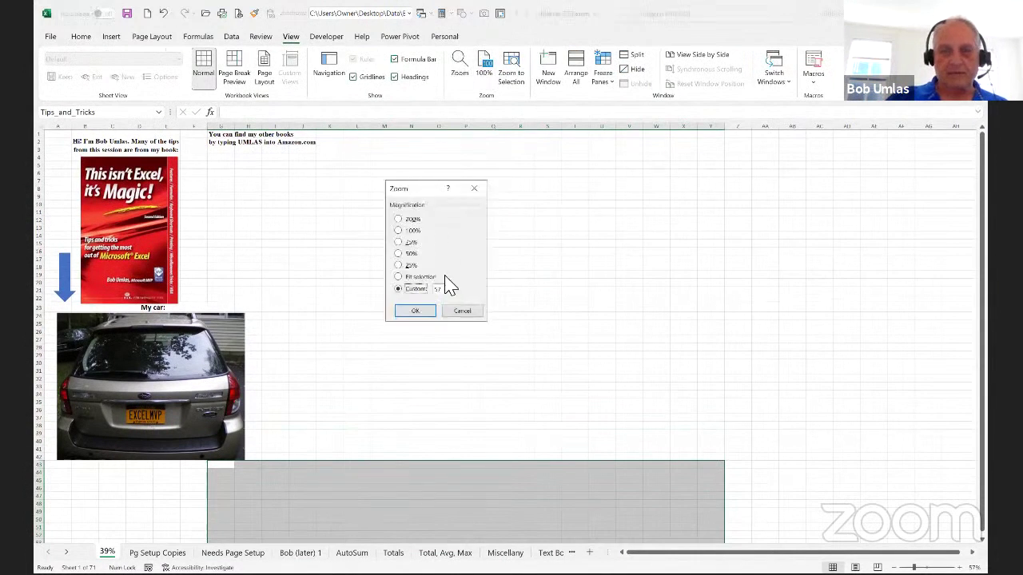
{"action": "type", "text": "25"}
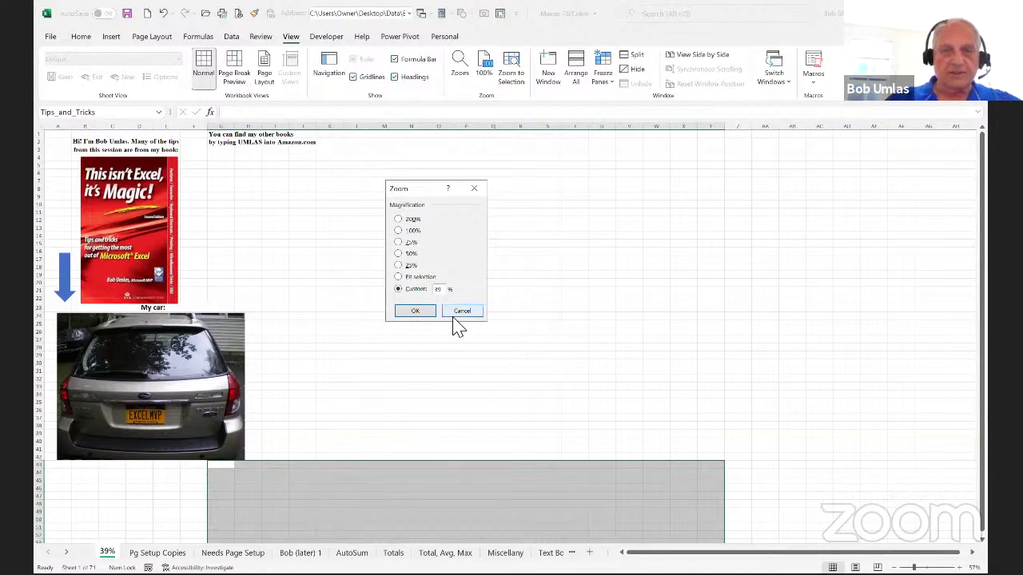
{"action": "left_click", "coordinate": [421, 313]}
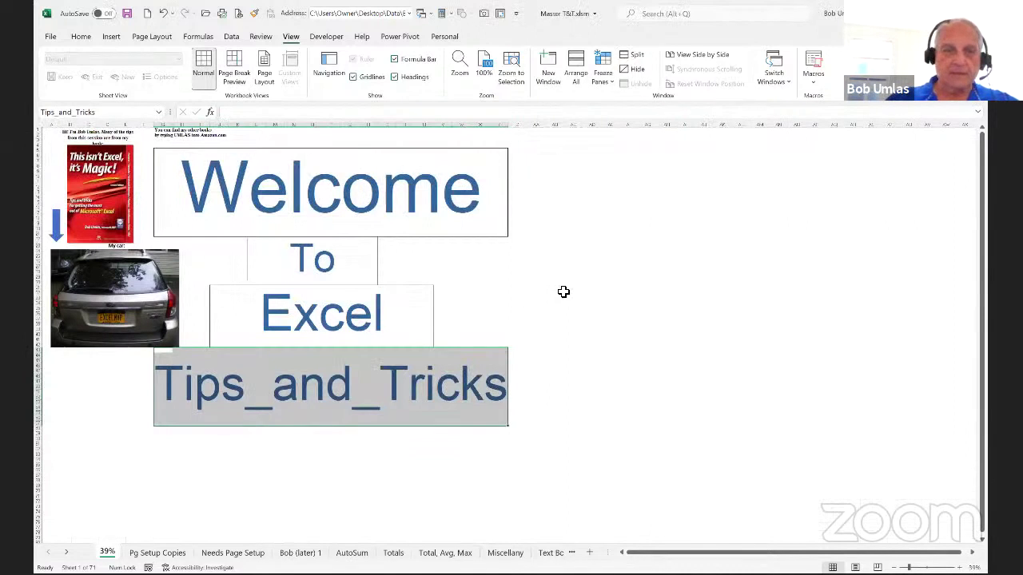
- Select the Welcome range and set the sheet's custom zoom magnification to 40%
{"action": "left_click_drag", "start_coordinate": [160, 152], "coordinate": [500, 232]}
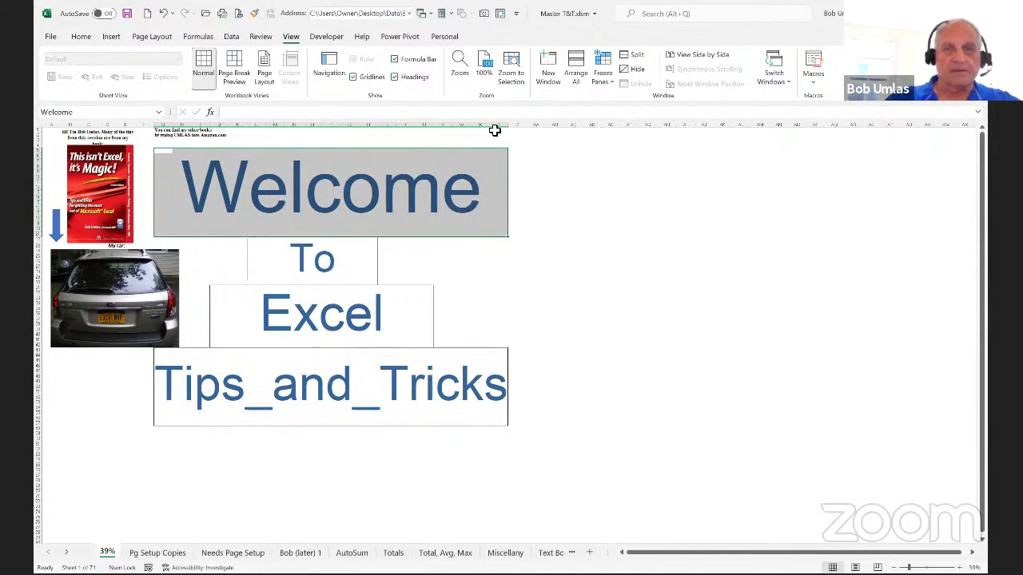
{"action": "left_click", "coordinate": [458, 72]}
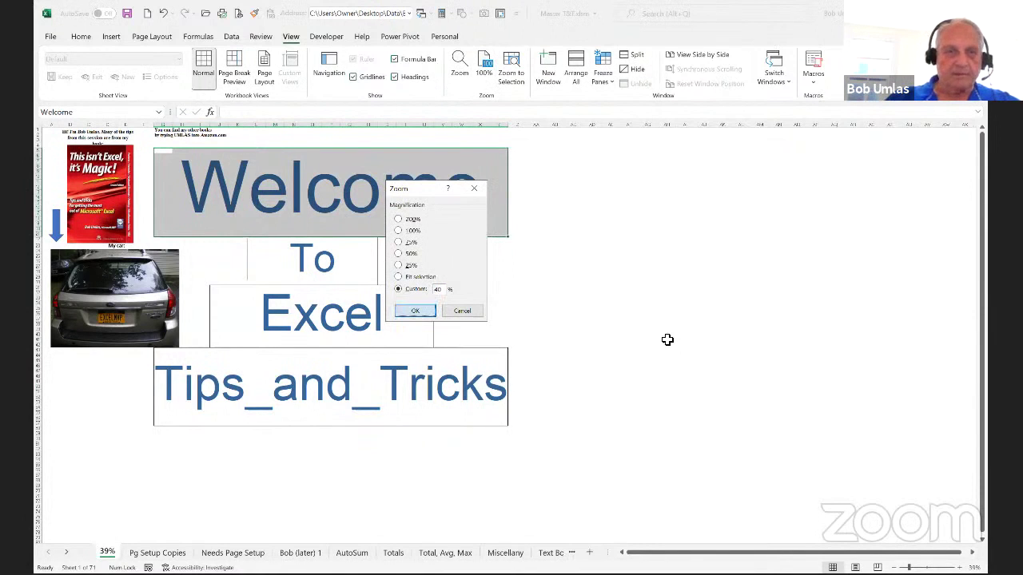
{"action": "key", "text": "Return"}
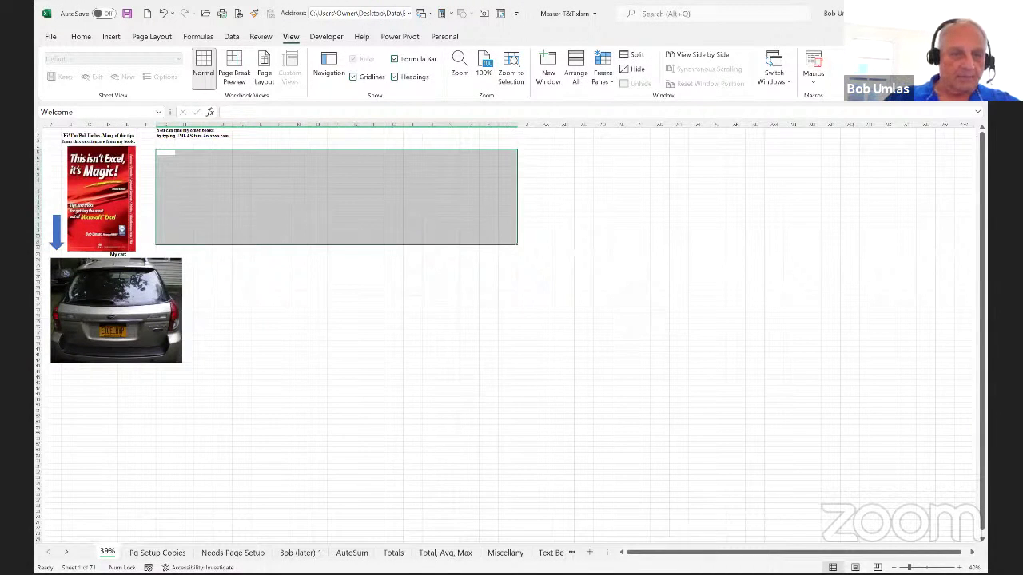
- Open the Pg Setup Copies sheet, examine its print preview, and return to the worksheet
{"action": "left_click", "coordinate": [158, 553]}
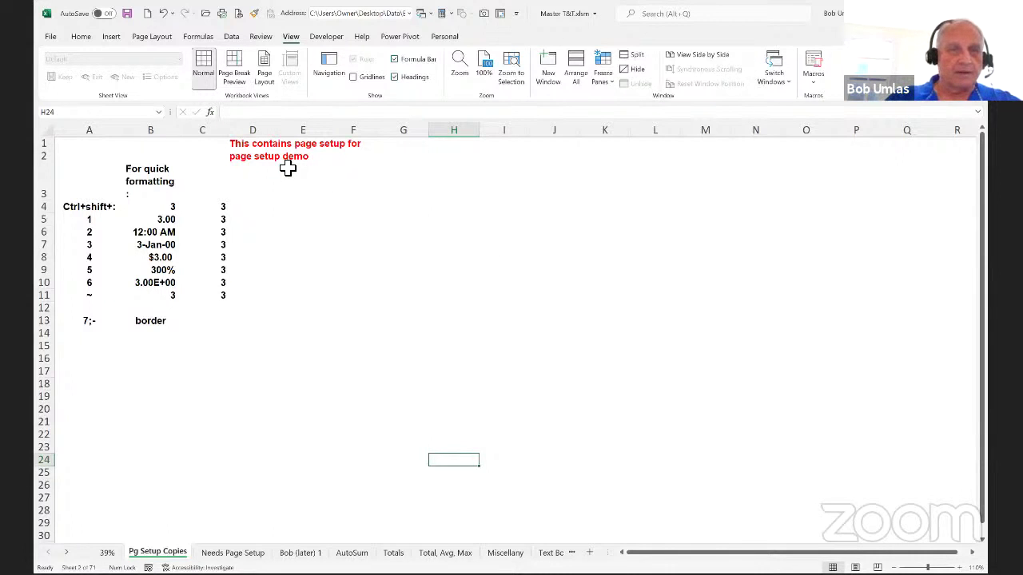
{"action": "left_click", "coordinate": [240, 16]}
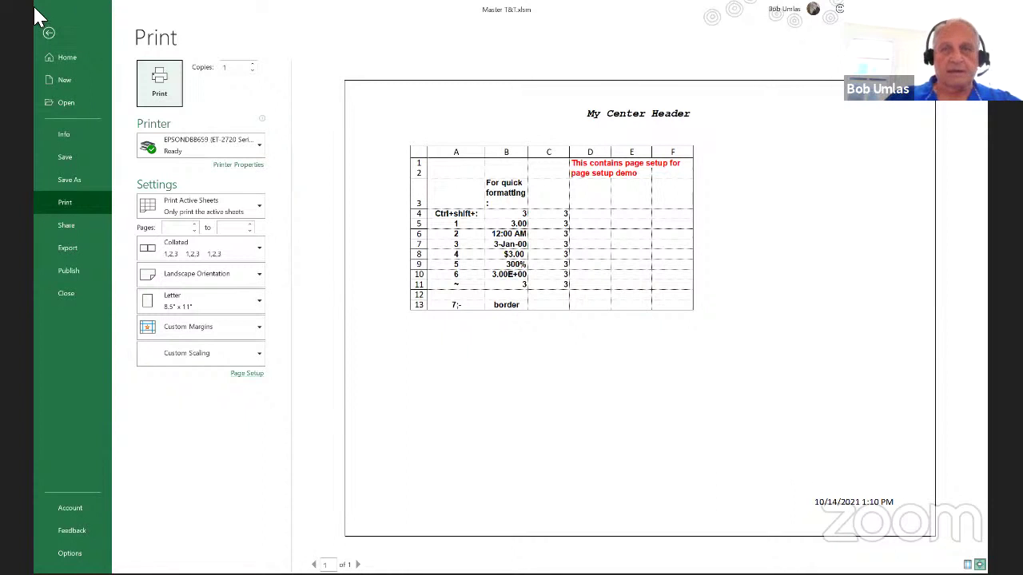
{"action": "left_click", "coordinate": [47, 31]}
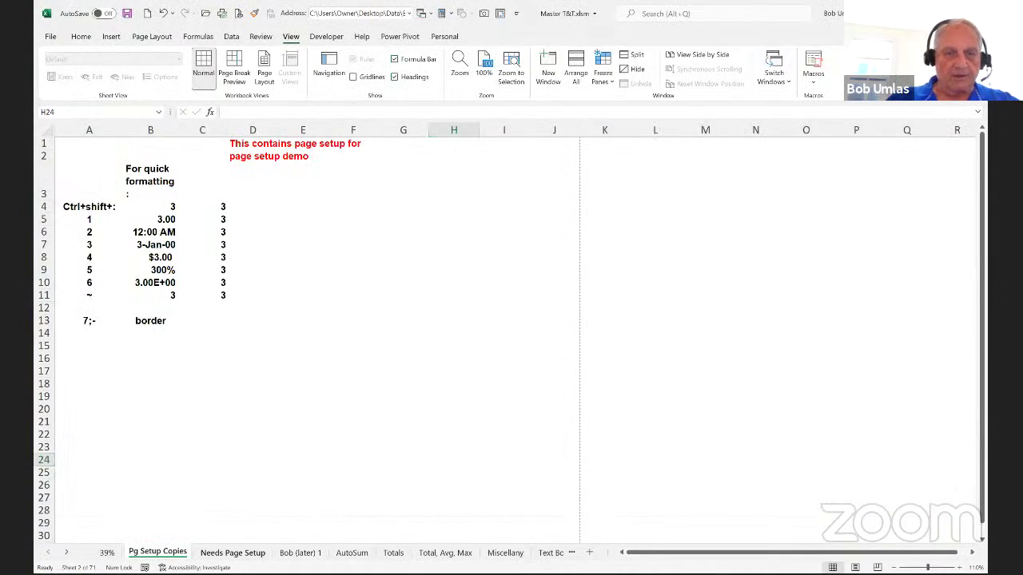
- Open the Needs Page Setup sheet, examine its print preview, and return to the worksheet
{"action": "left_click", "coordinate": [232, 552]}
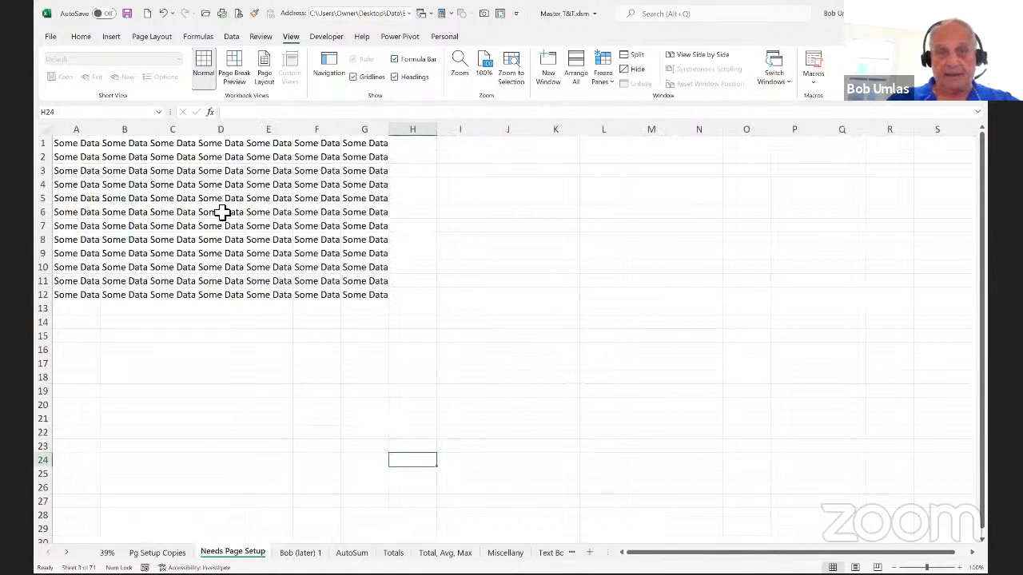
{"action": "left_click", "coordinate": [239, 14]}
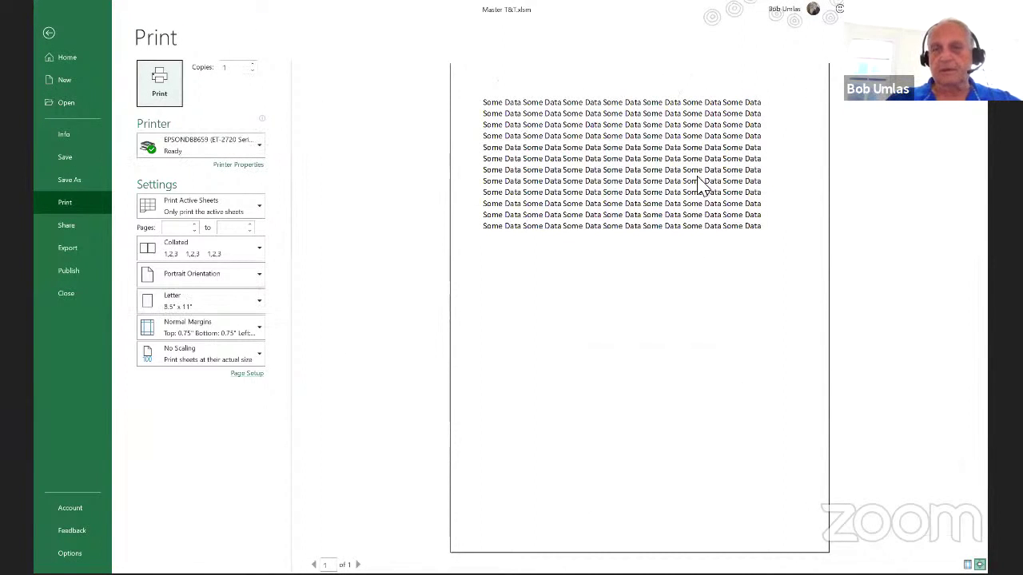
{"action": "left_click", "coordinate": [49, 32]}
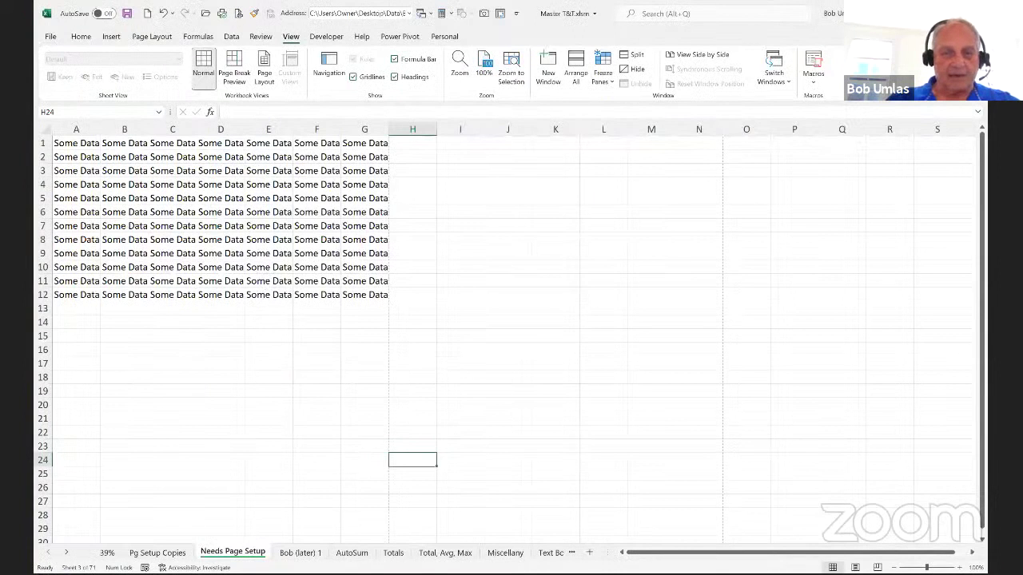
- Group the Pg Setup Copies and Needs Page Setup sheets, keeping Pg Setup Copies as the active sheet
{"action": "left_click", "coordinate": [158, 553]}
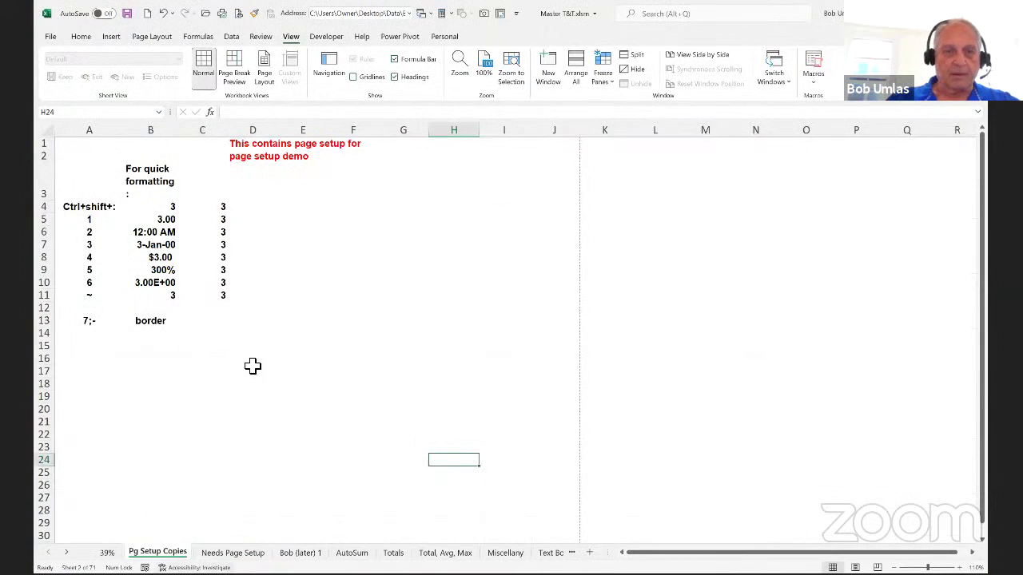
{"action": "left_click", "coordinate": [218, 553]}
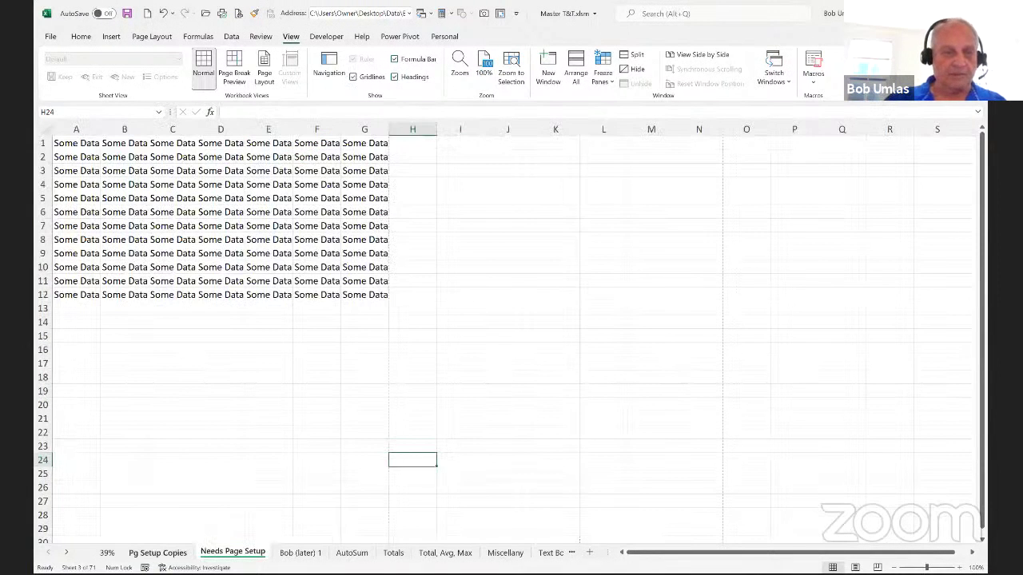
{"action": "left_click", "coordinate": [158, 553]}
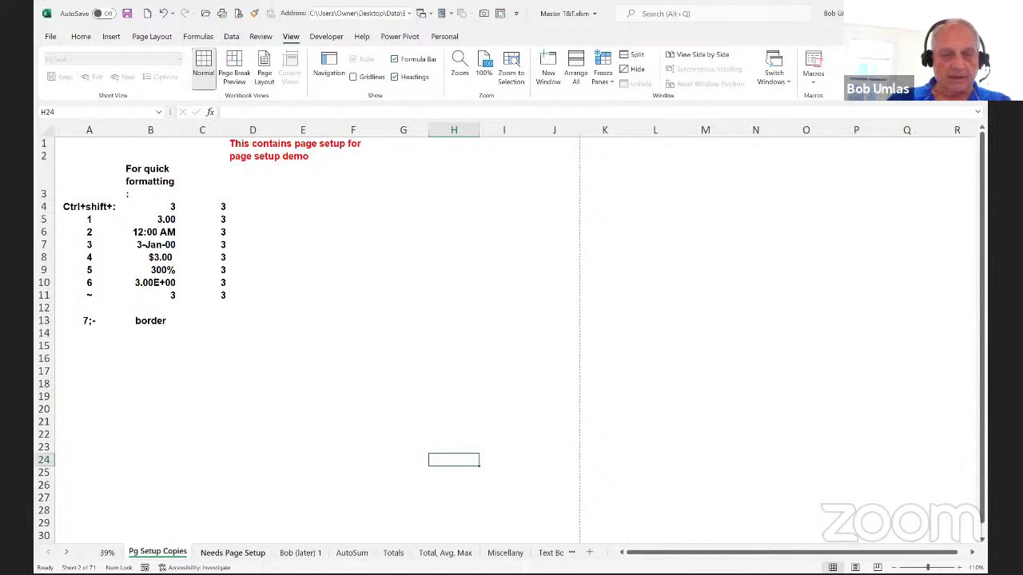
{"action": "left_click", "coordinate": [233, 553], "text": "ctrl"}
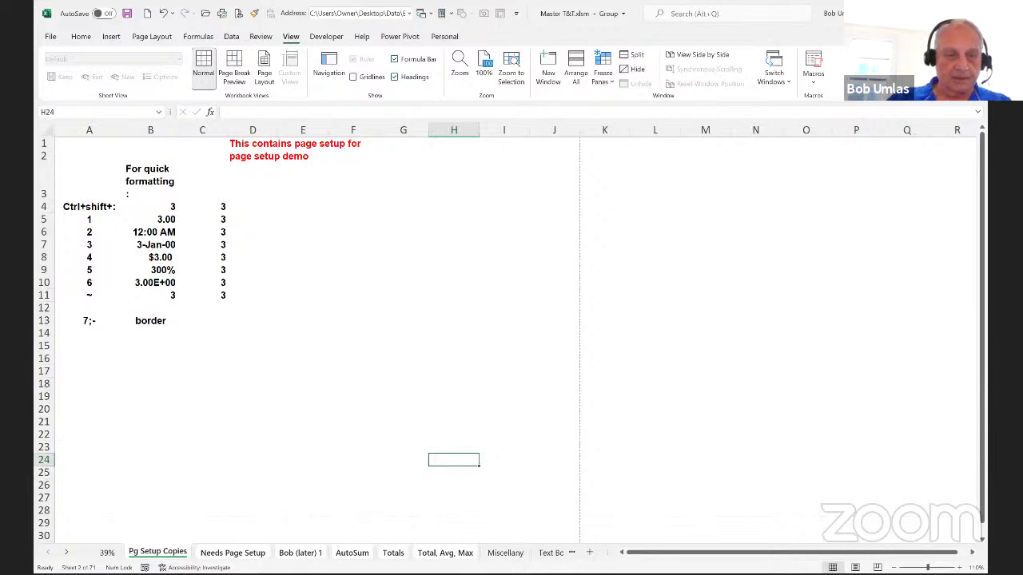
{"action": "right_click", "coordinate": [161, 551]}
{"action": "left_click", "coordinate": [205, 545]}
{"action": "left_click", "coordinate": [233, 553], "text": "ctrl"}
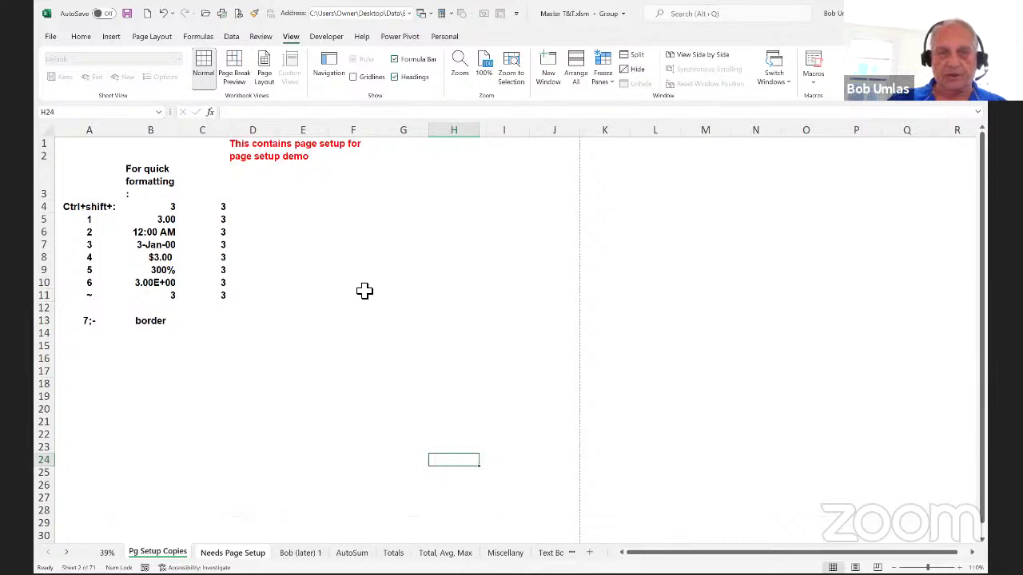
- Select F4:K14 and columns D:E across the grouped sheets, compare the selection on both sheets, and finish on cell G6 of Pg Setup Copies
{"action": "left_click_drag", "start_coordinate": [352, 207], "coordinate": [605, 334]}
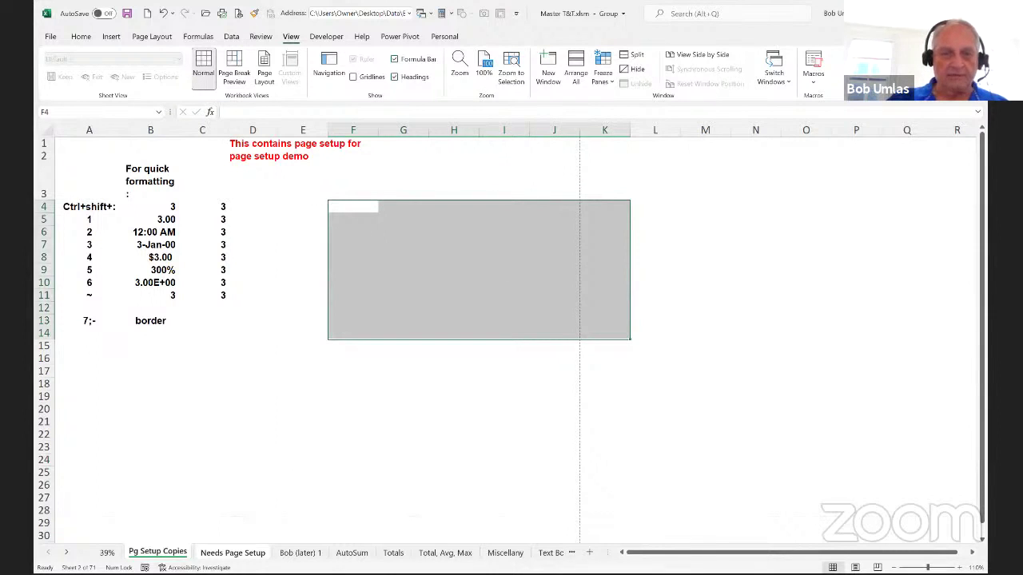
{"action": "key", "text": "ctrl+Page_Down"}
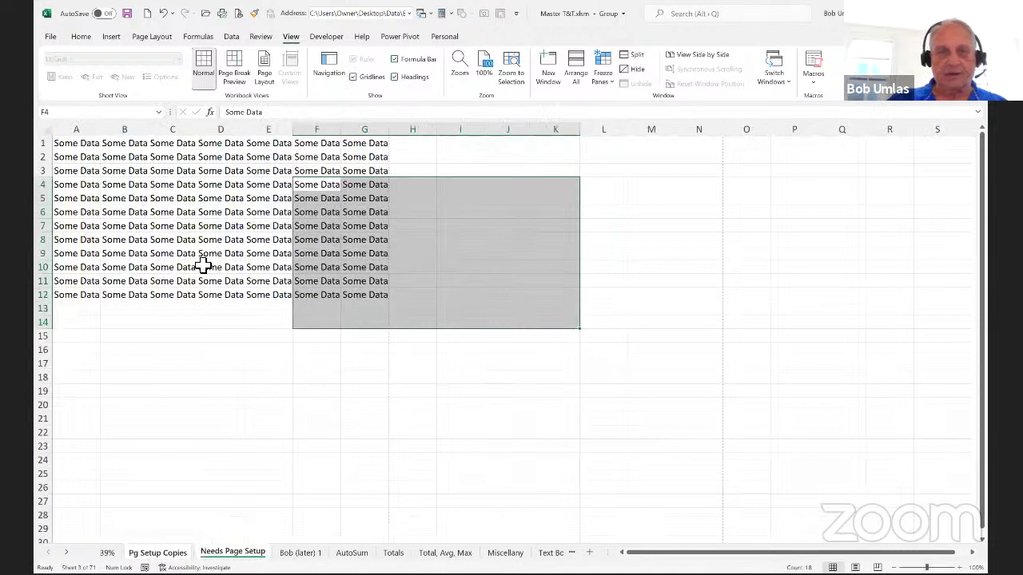
{"action": "left_click_drag", "start_coordinate": [216, 129], "coordinate": [269, 132]}
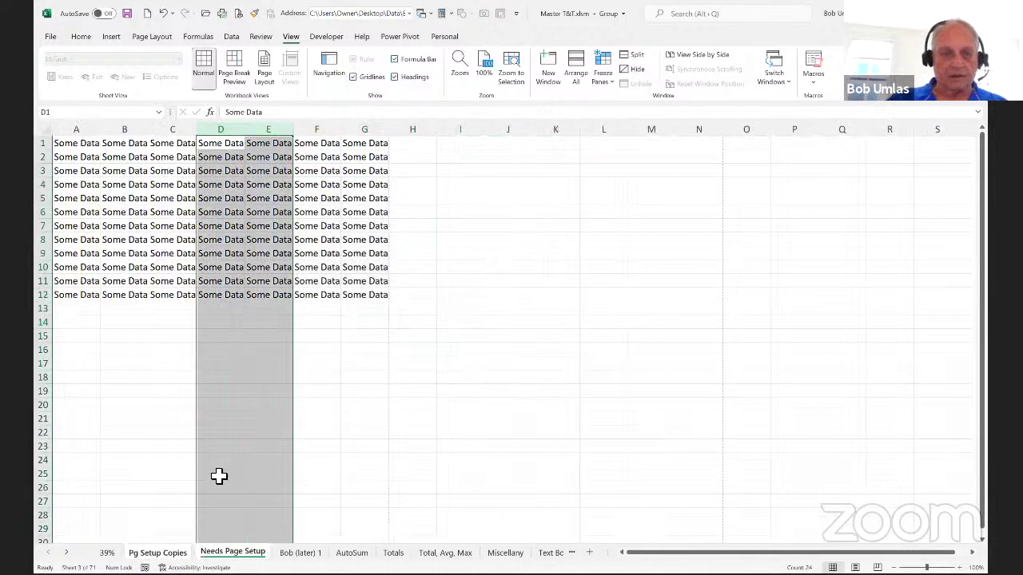
{"action": "key", "text": "ctrl+Page_Up"}
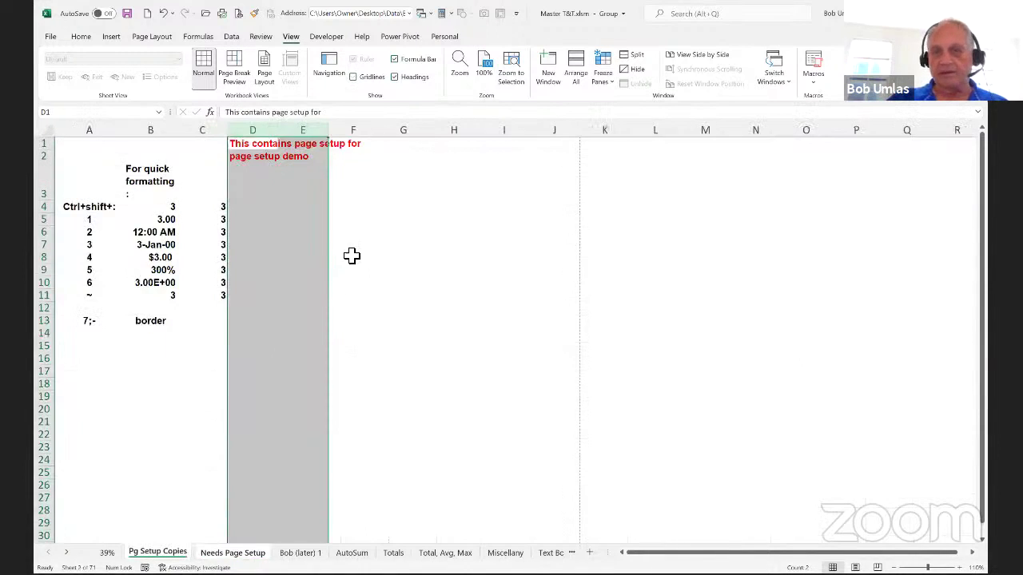
{"action": "left_click", "coordinate": [413, 233]}
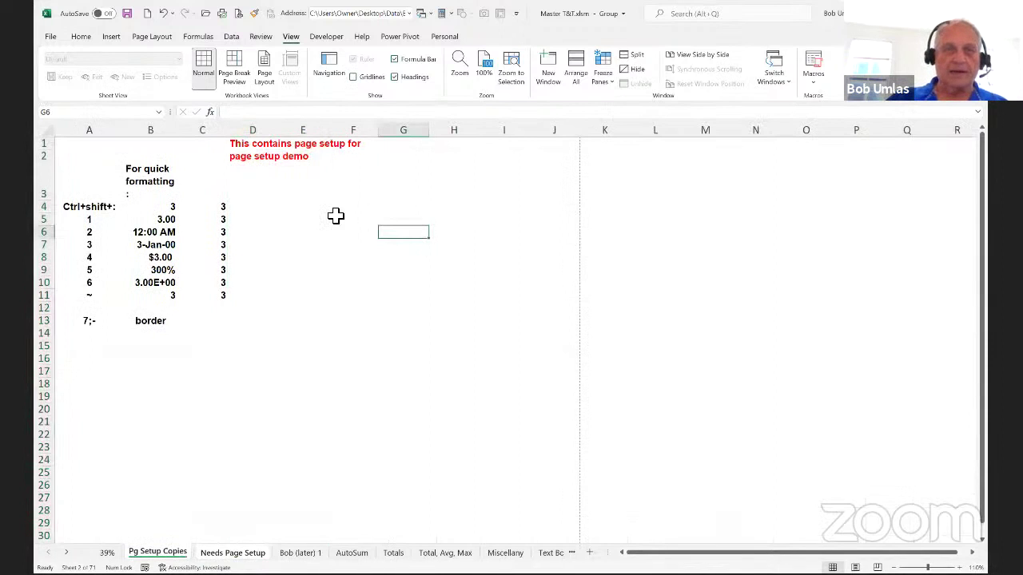
- Copy the page setup of Pg Setup Copies to the grouped sheets by confirming the Page Setup dialog, and ungroup the sheets
{"action": "left_click", "coordinate": [146, 37]}
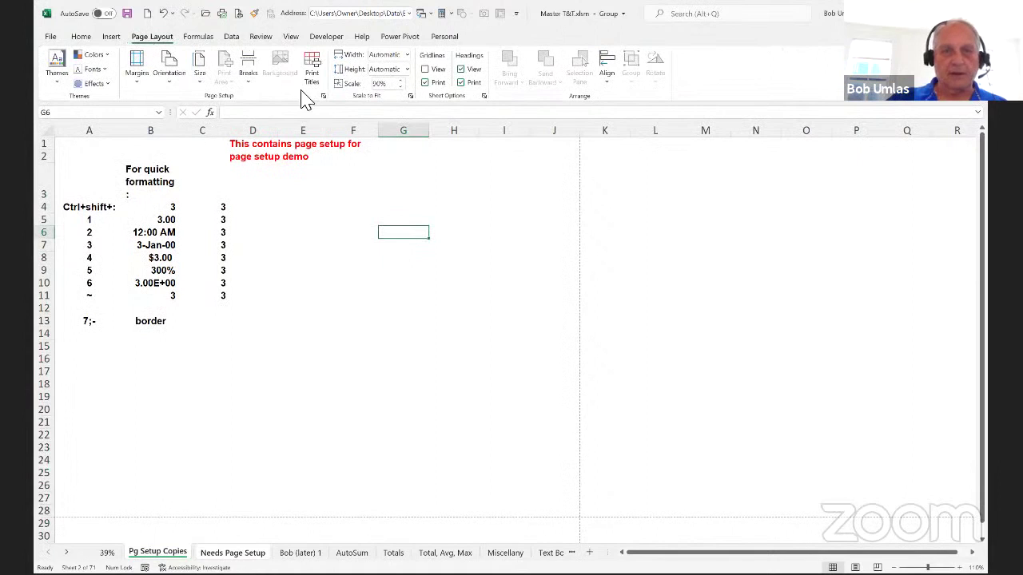
{"action": "left_click", "coordinate": [324, 97]}
{"action": "left_click", "coordinate": [489, 356]}
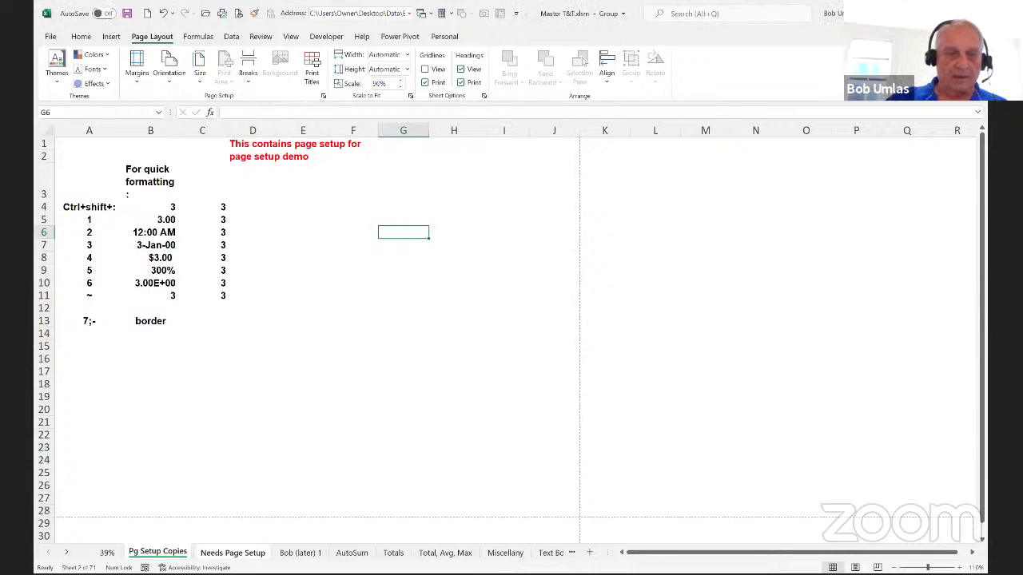
{"action": "right_click", "coordinate": [187, 547]}
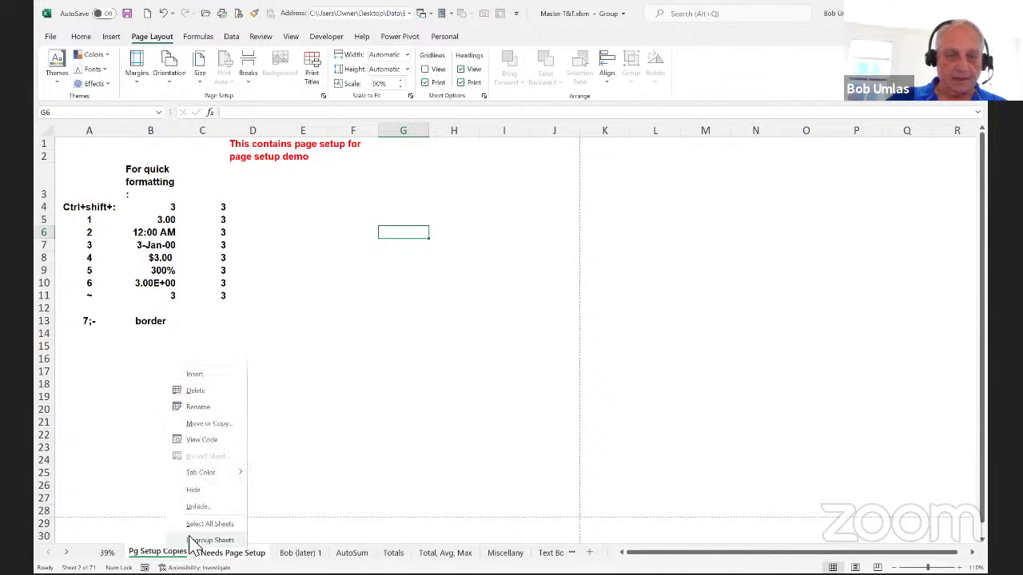
{"action": "left_click", "coordinate": [210, 540]}
- Open the Needs Page Setup sheet and examine its header, footer and layout in print preview, and return to the worksheet
{"action": "left_click", "coordinate": [232, 552]}
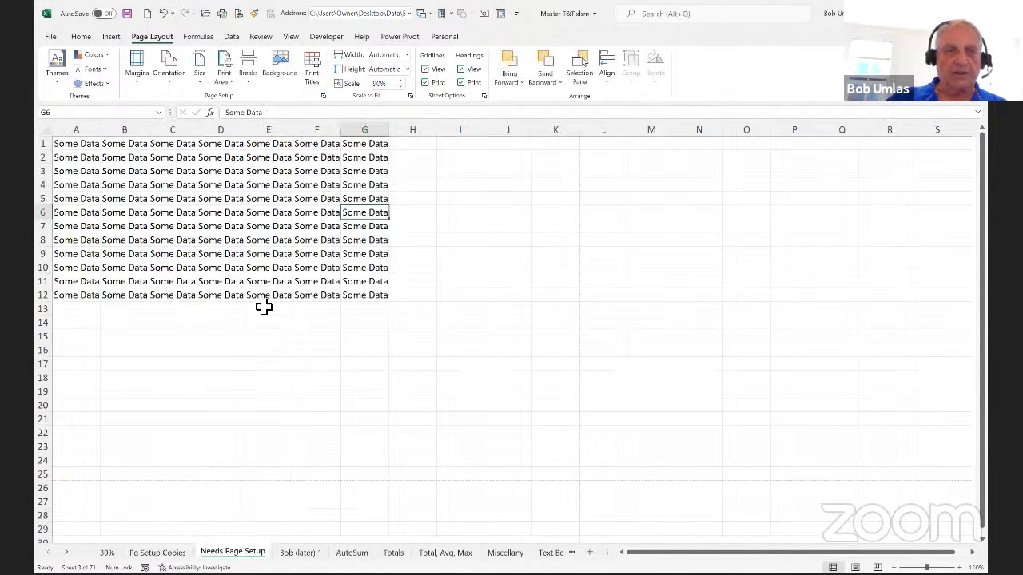
{"action": "left_click", "coordinate": [239, 14]}
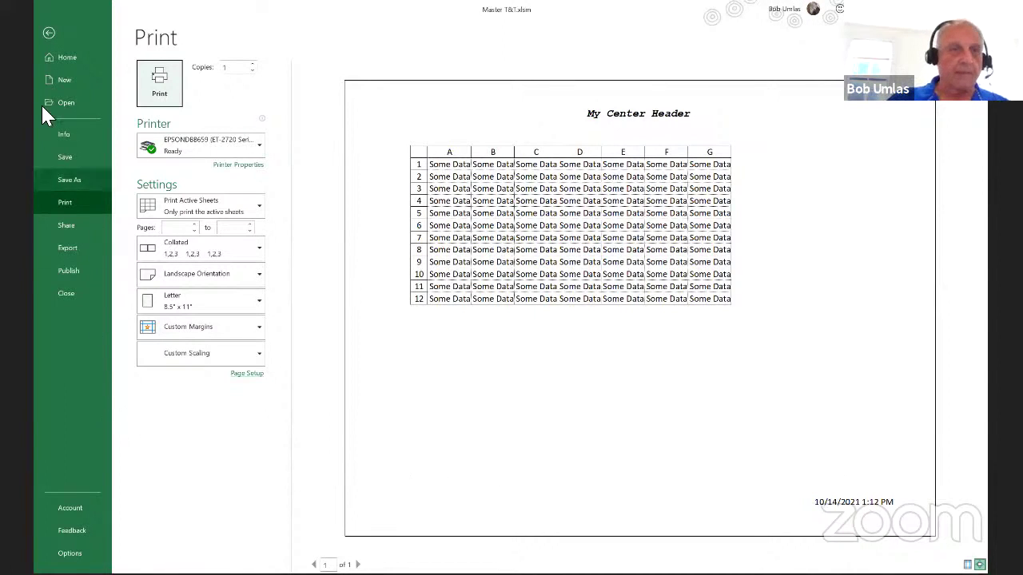
{"action": "left_click", "coordinate": [48, 32]}
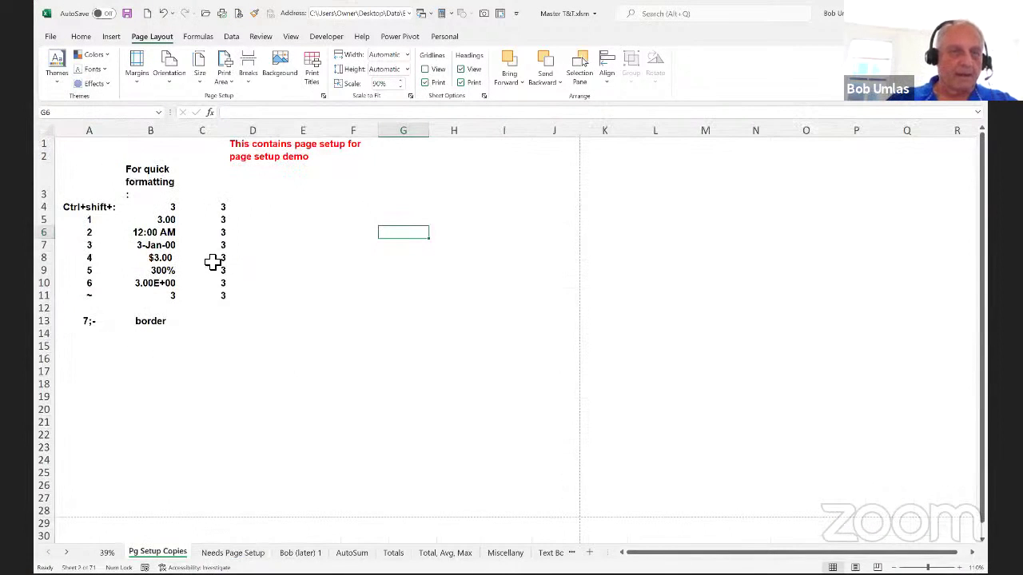
- On Pg Setup Copies, format C4:C11 successively as two-decimal number, time, date, currency, percentage and scientific, finishing with General
{"action": "left_click_drag", "start_coordinate": [221, 213], "coordinate": [215, 297]}
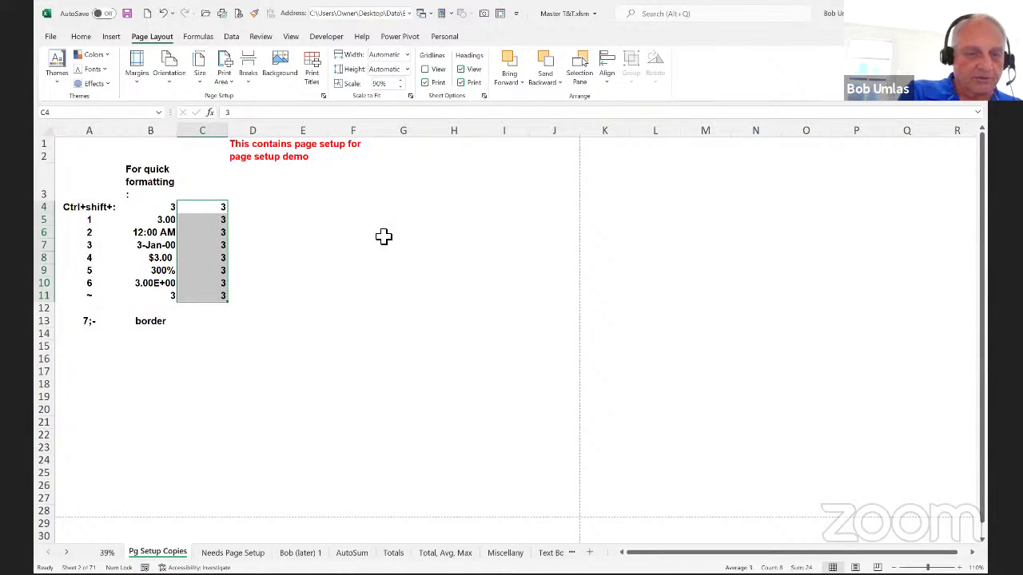
{"action": "key", "text": "ctrl+shift+1"}
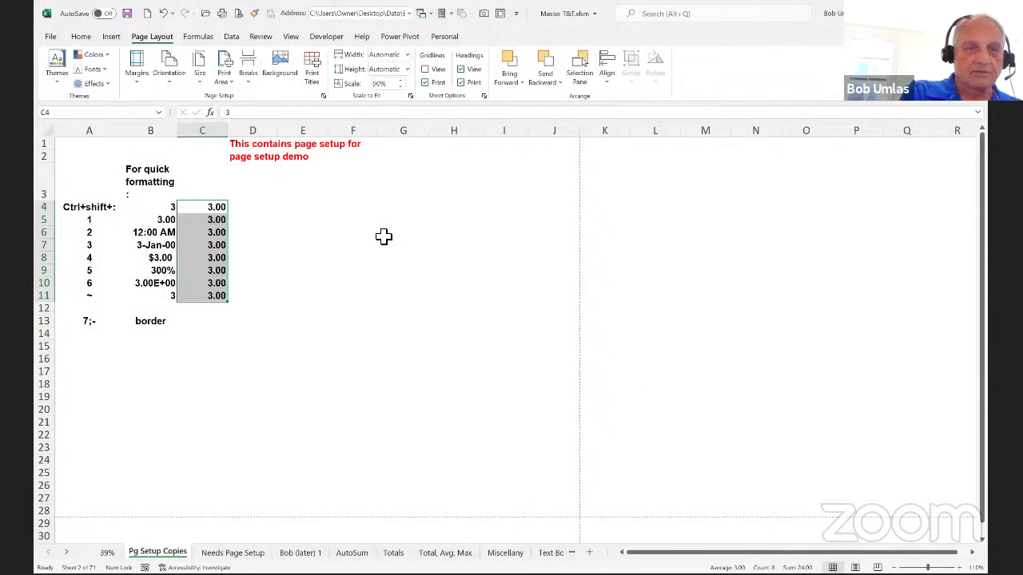
{"action": "key", "text": "ctrl+shift+2"}
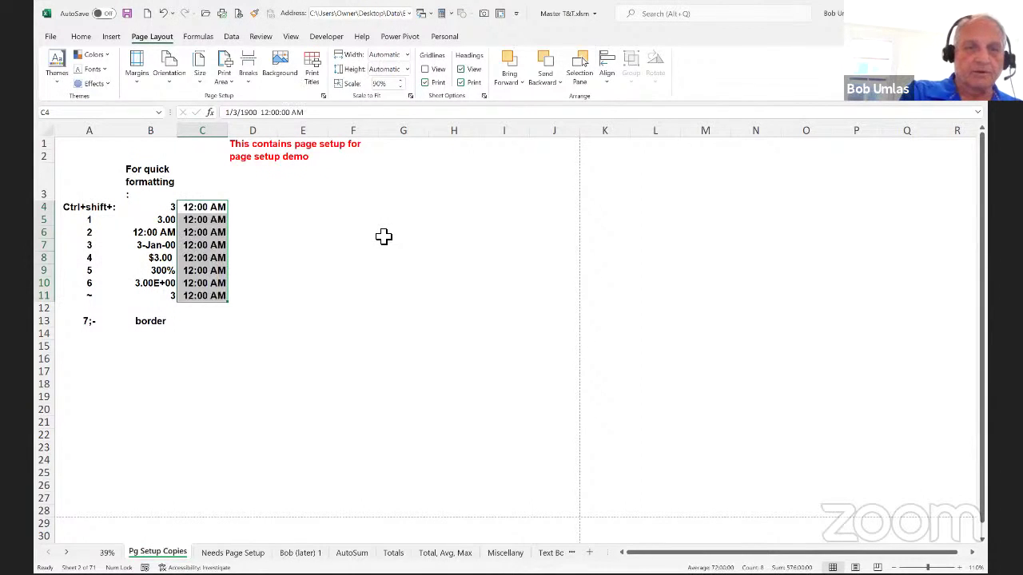
{"action": "key", "text": "ctrl+shift+3"}
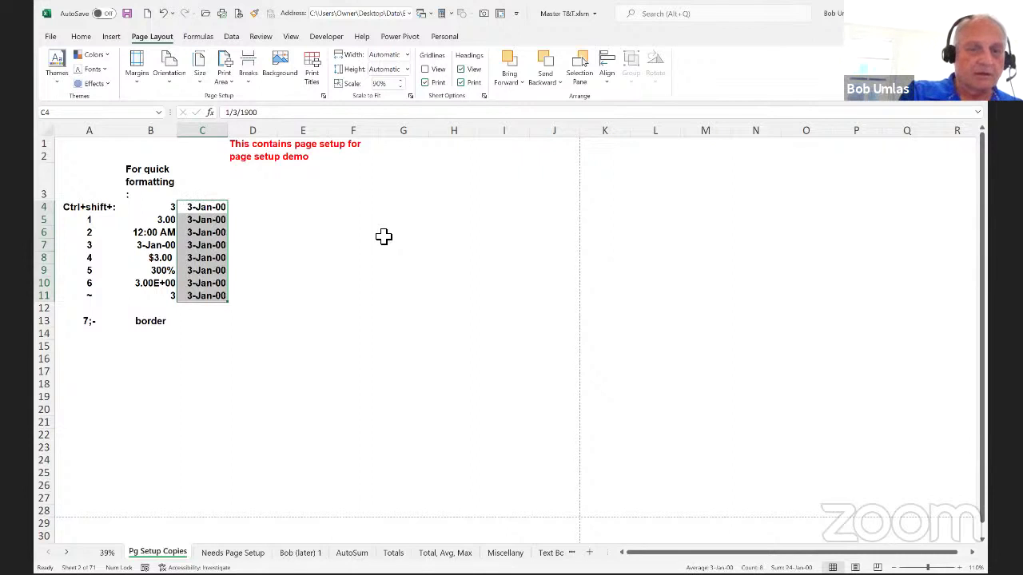
{"action": "key", "text": "ctrl+shift+4"}
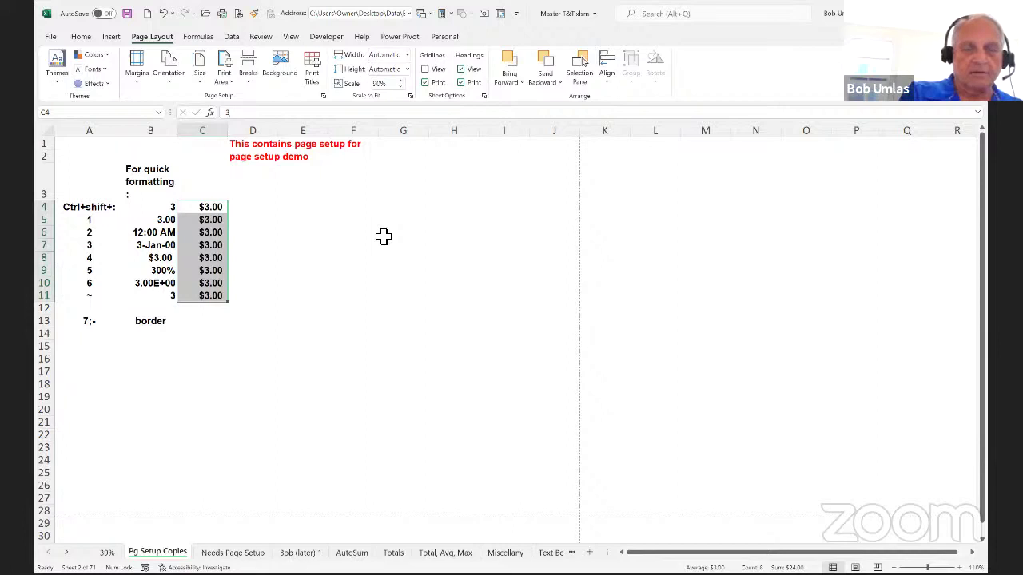
{"action": "key", "text": "ctrl+shift+5"}
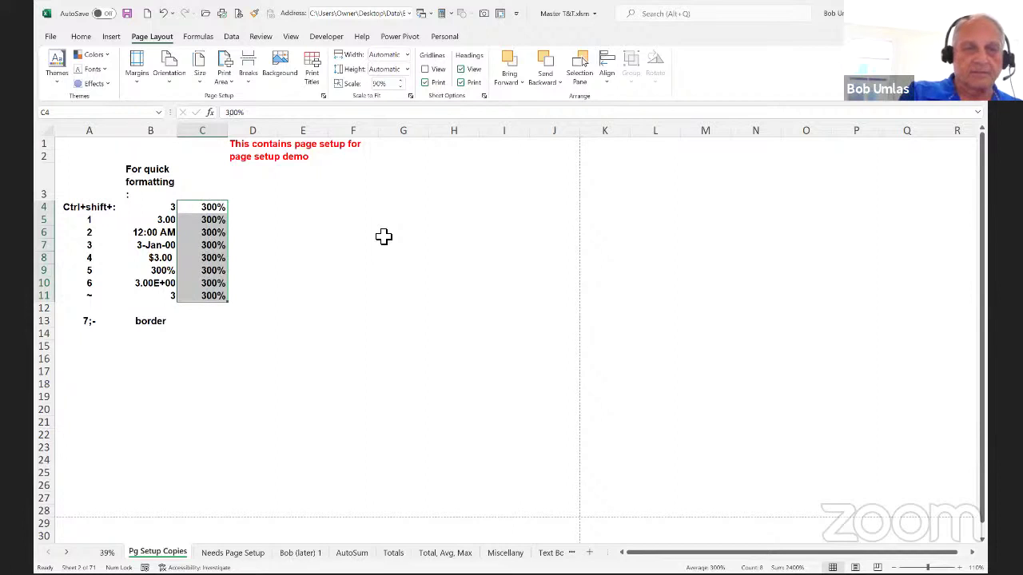
{"action": "key", "text": "ctrl+shift+6"}
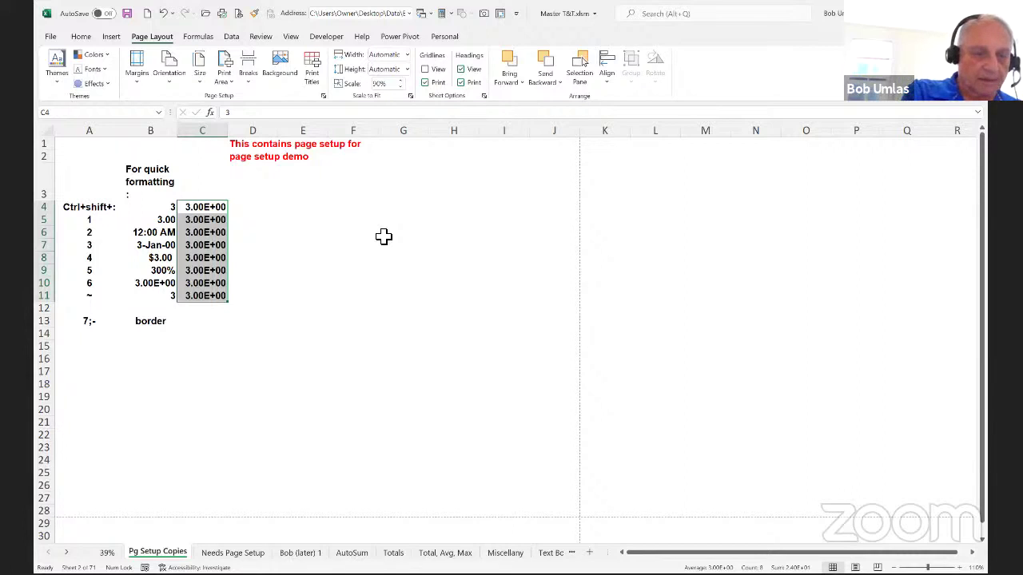
{"action": "key", "text": "ctrl+shift+asciitilde"}
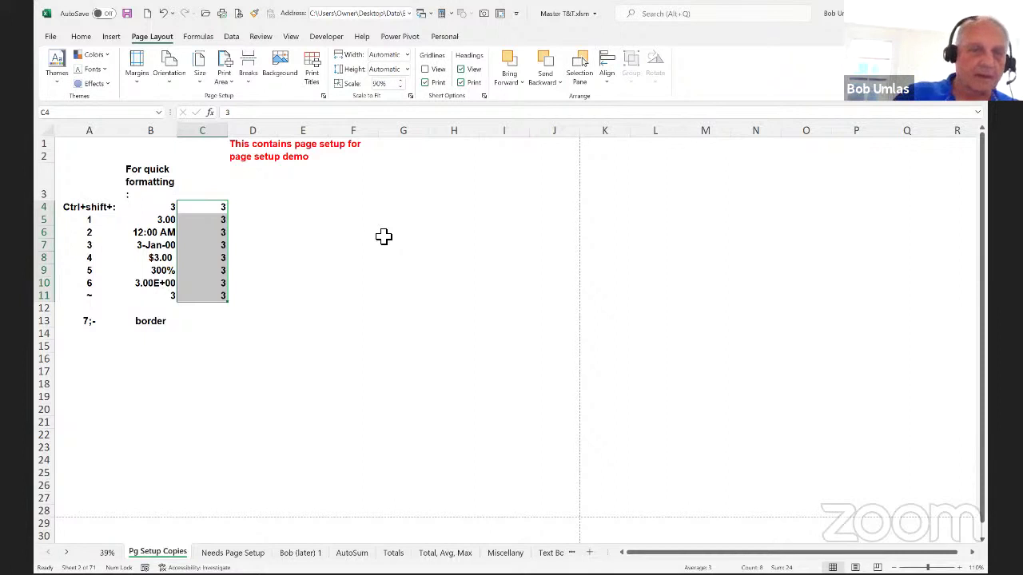
- Add an outline border around each of the ranges C4:C11, F5:I8 and F14:G21 in one multiple selection
{"action": "left_click", "coordinate": [411, 385]}
{"action": "left_click_drag", "start_coordinate": [375, 224], "coordinate": [512, 260]}
{"action": "left_click_drag", "start_coordinate": [377, 335], "coordinate": [427, 422]}
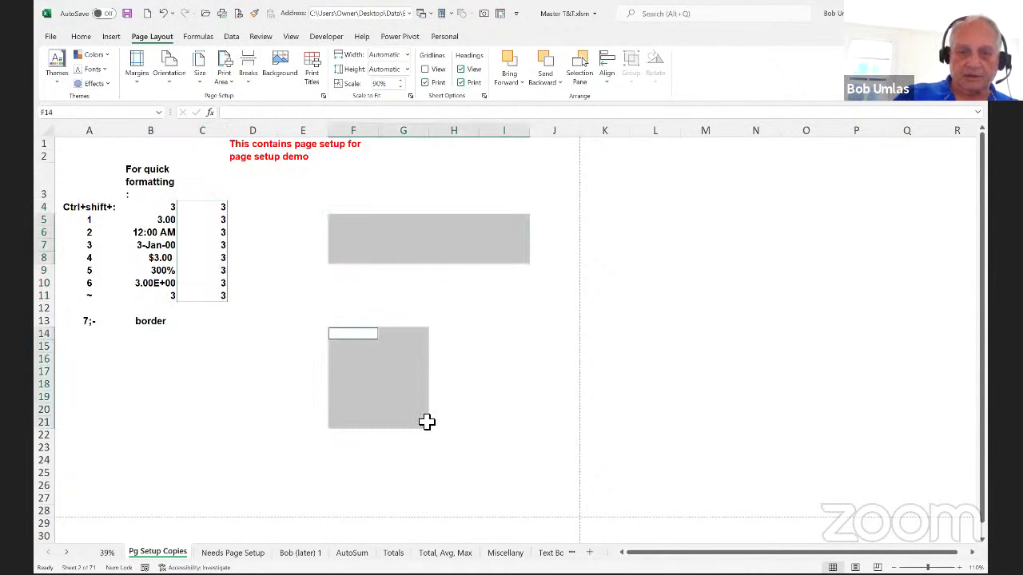
{"action": "key", "text": "ctrl+shift+7"}
{"action": "left_click", "coordinate": [719, 374]}
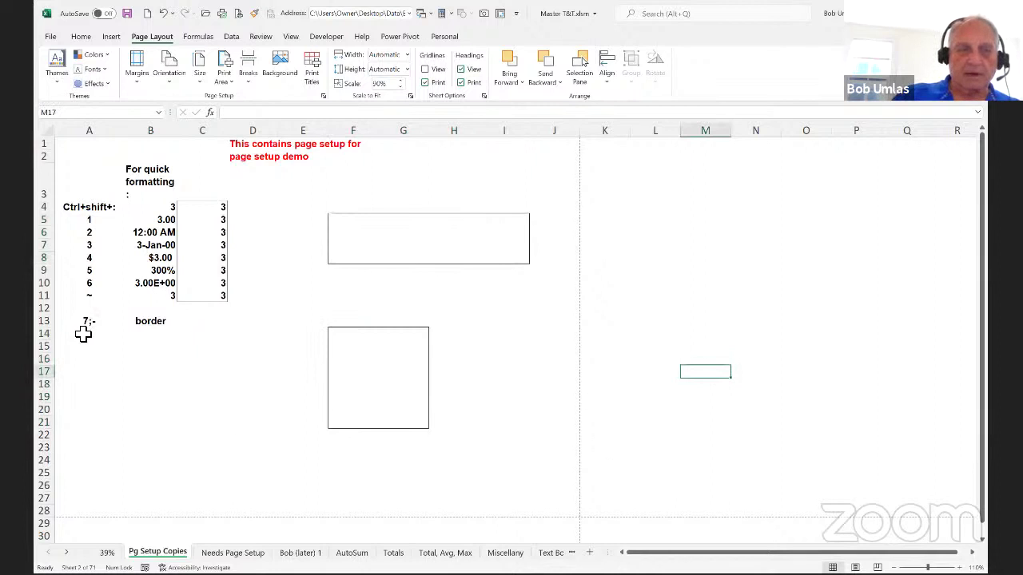
- Remove the borders from G3:G17 and from the whole range C3:L21
{"action": "left_click_drag", "start_coordinate": [411, 197], "coordinate": [426, 370]}
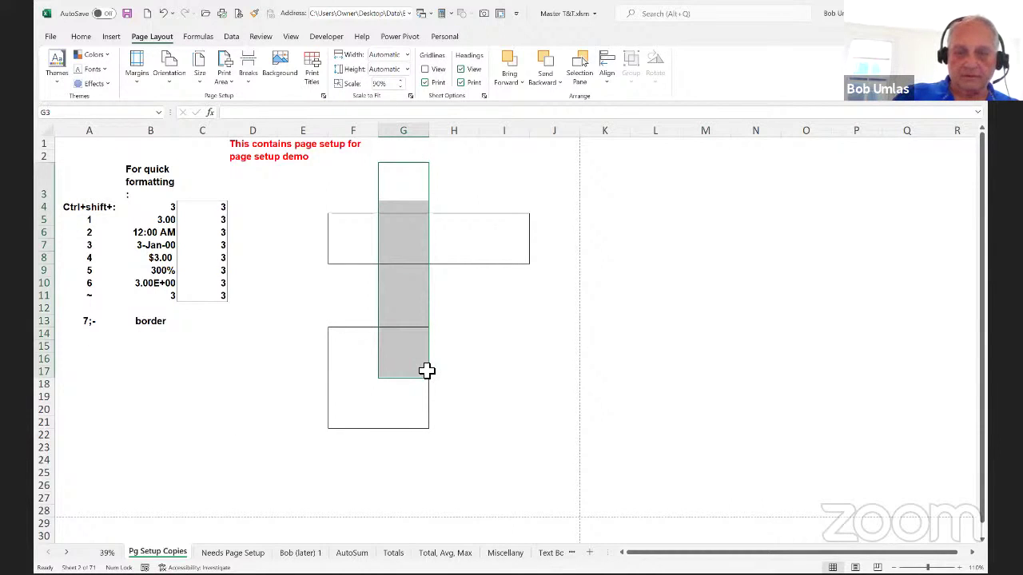
{"action": "key", "text": "ctrl+shift+minus"}
{"action": "left_click", "coordinate": [692, 383]}
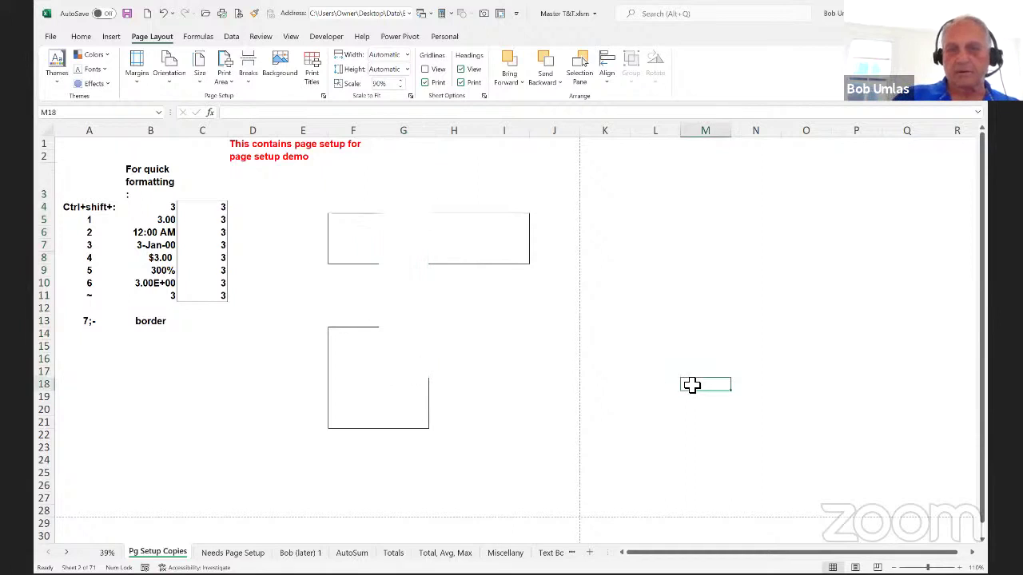
{"action": "left_click_drag", "start_coordinate": [213, 201], "coordinate": [665, 434]}
{"action": "key", "text": "ctrl+shift+minus"}
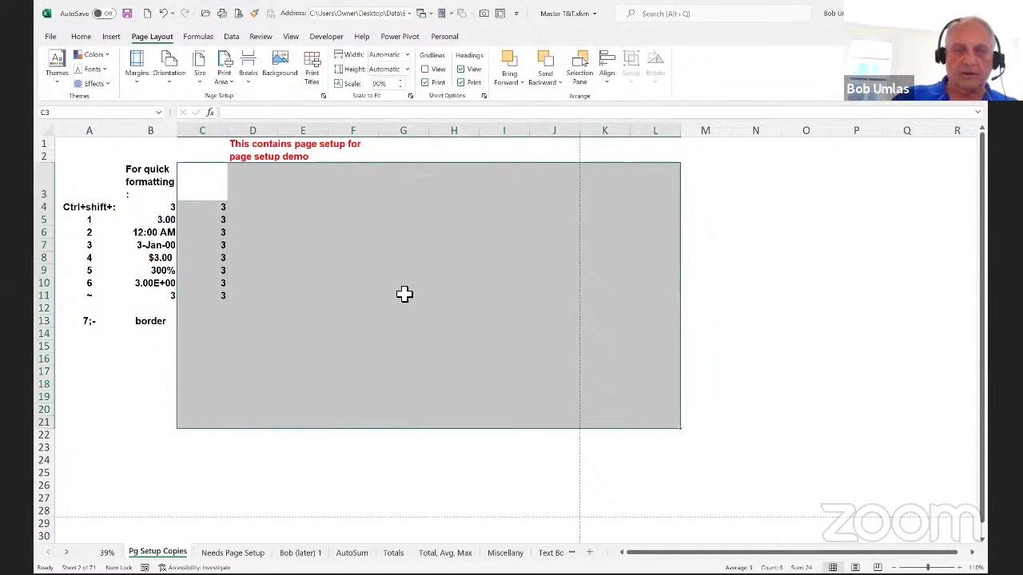
{"action": "left_click", "coordinate": [404, 294]}
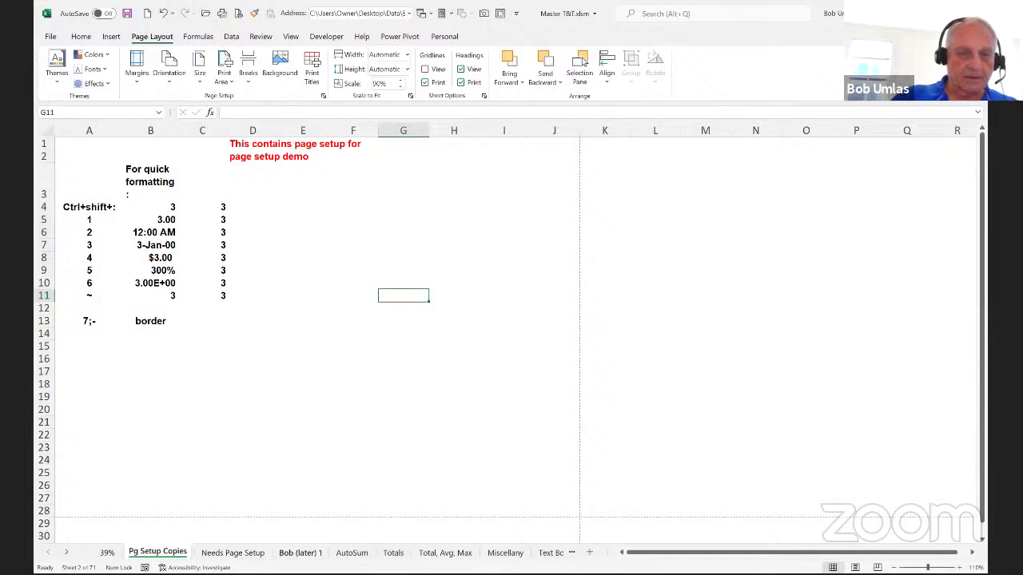
- Open the Bob (later) 1 sheet and examine the values in A1:B2
{"action": "left_click", "coordinate": [300, 552]}
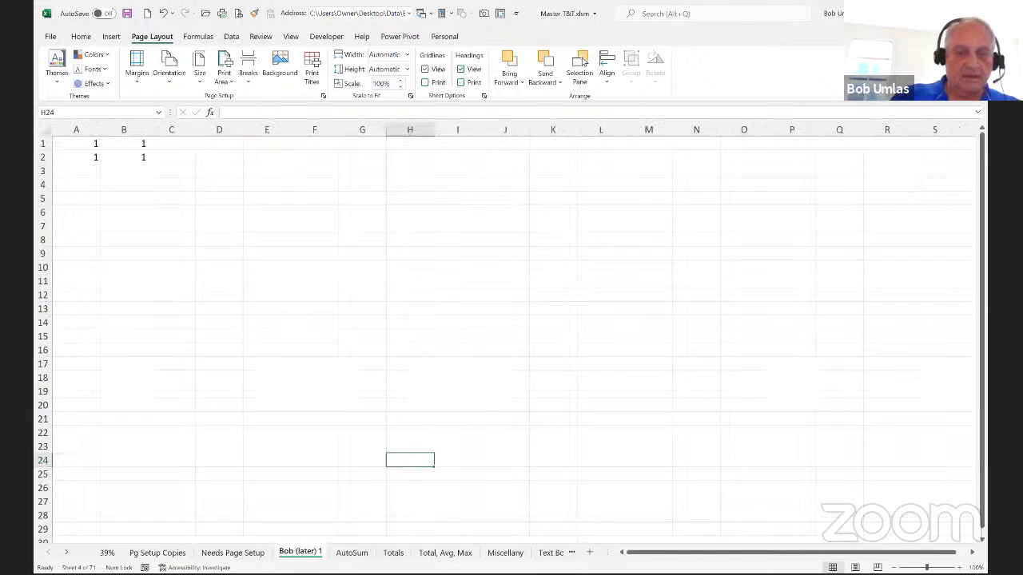
{"action": "left_click", "coordinate": [155, 272]}
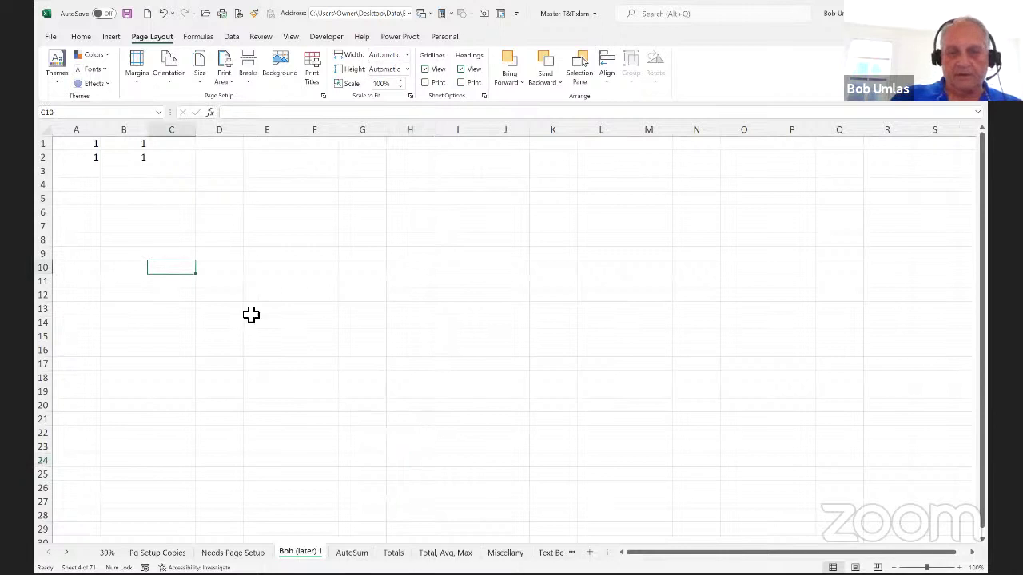
{"action": "left_click_drag", "start_coordinate": [87, 144], "coordinate": [124, 158]}
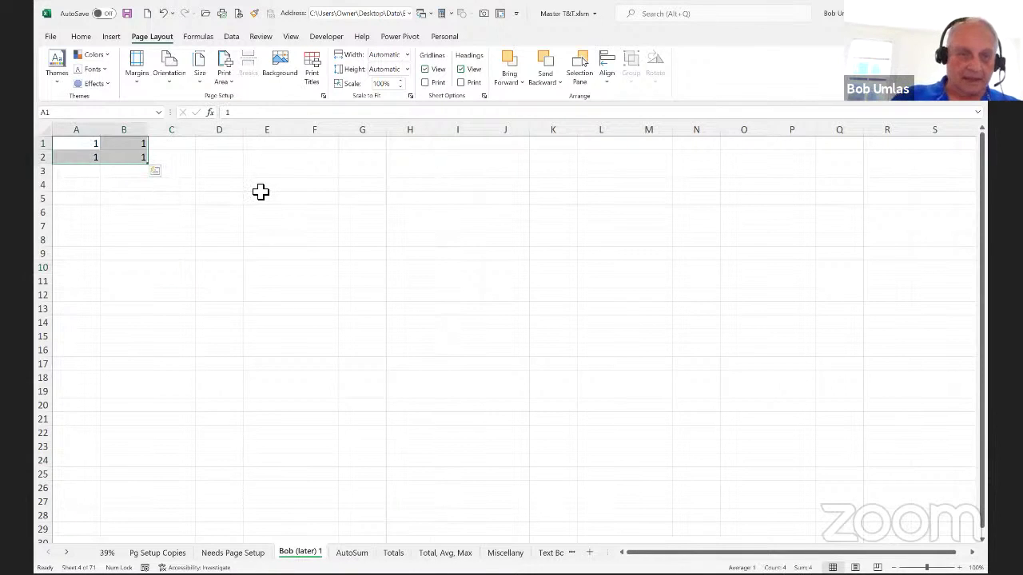
{"action": "left_click", "coordinate": [261, 191]}
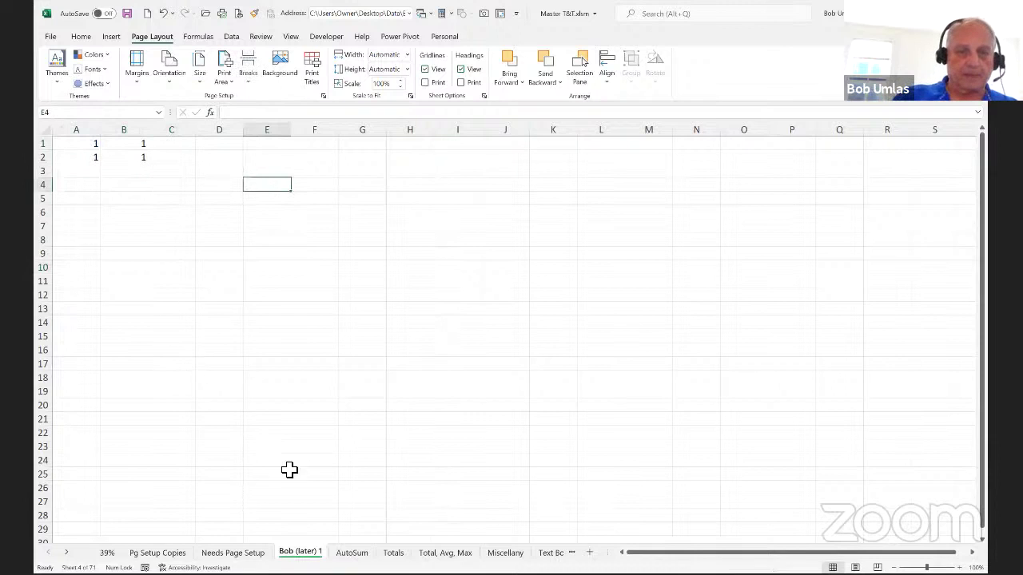
- Open the AutoSum sheet and examine the empty total ranges beside and below the data, E1:E7 and A8:E8
{"action": "left_click", "coordinate": [351, 552]}
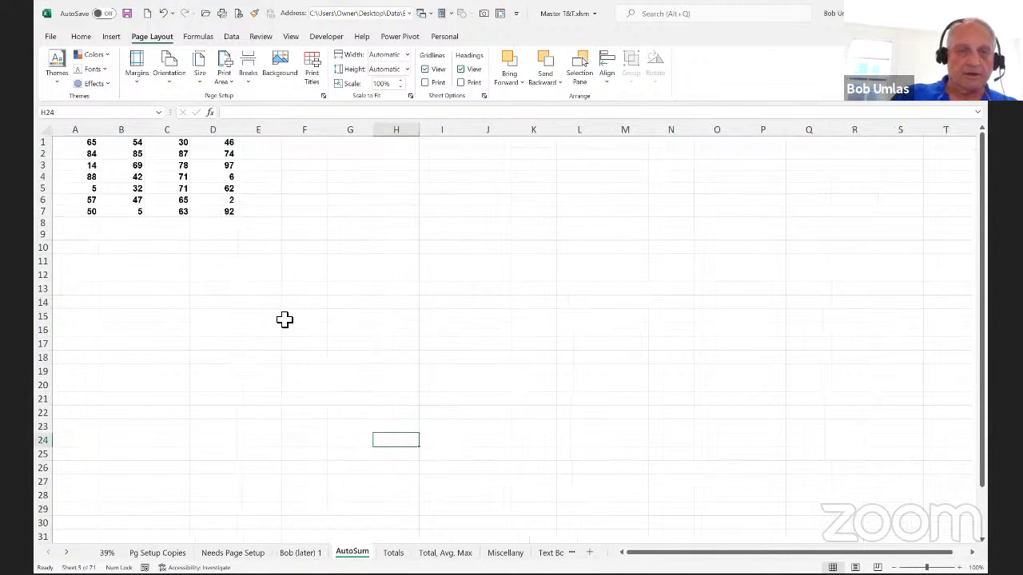
{"action": "left_click", "coordinate": [296, 237]}
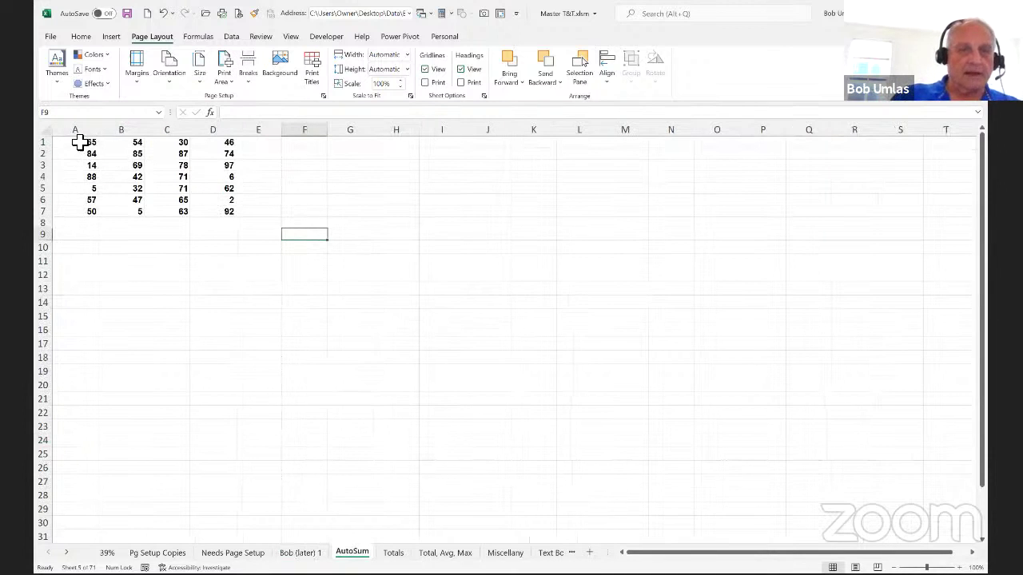
{"action": "left_click", "coordinate": [268, 144]}
{"action": "left_click_drag", "start_coordinate": [269, 145], "coordinate": [270, 218]}
{"action": "left_click_drag", "start_coordinate": [71, 223], "coordinate": [261, 226]}
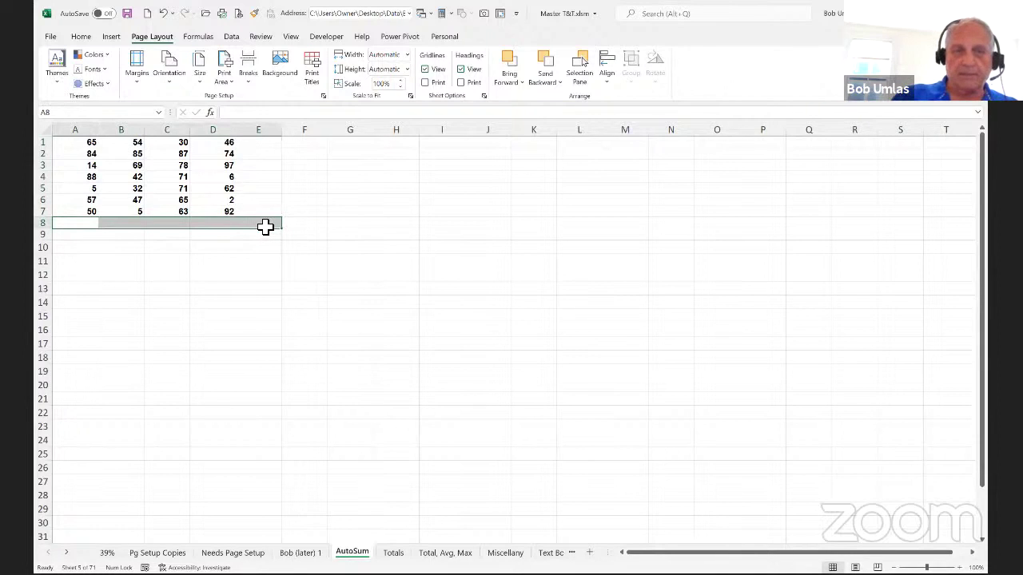
- Total A1:D1 in cell E1 with AutoSum
{"action": "left_click", "coordinate": [264, 147]}
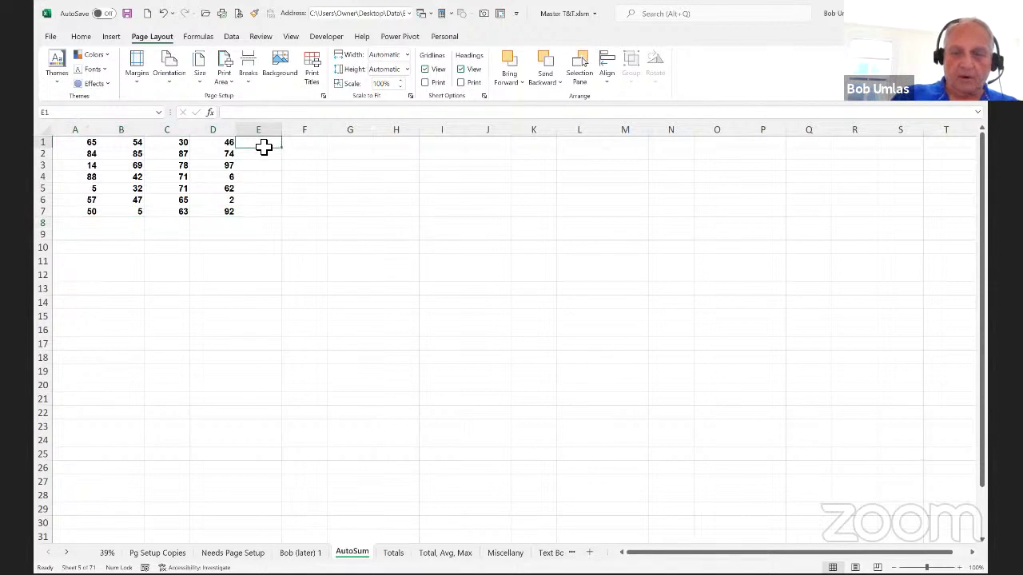
{"action": "key", "text": "alt"}
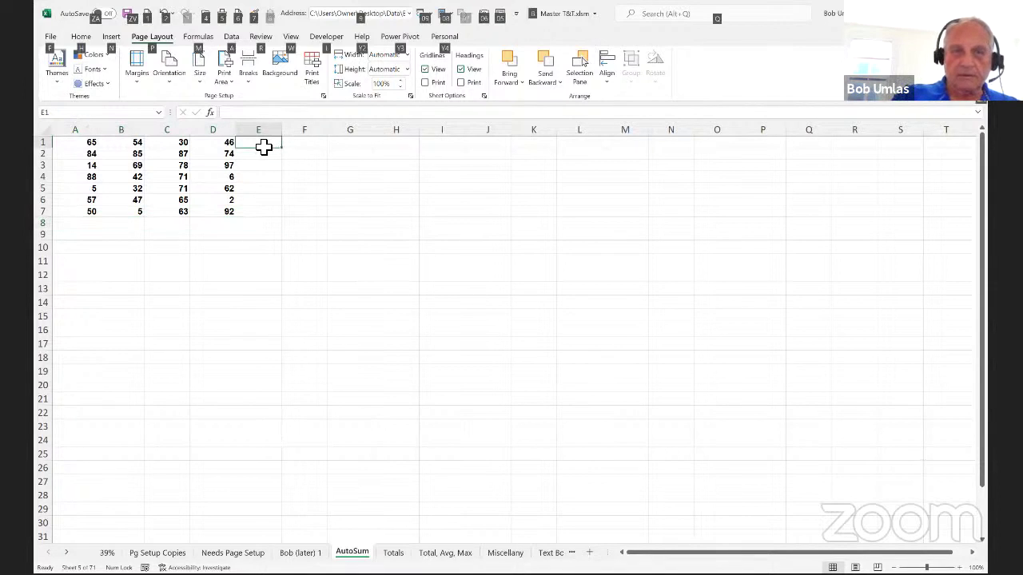
{"action": "key", "text": "alt+equal"}
{"action": "key", "text": "ctrl+Return"}
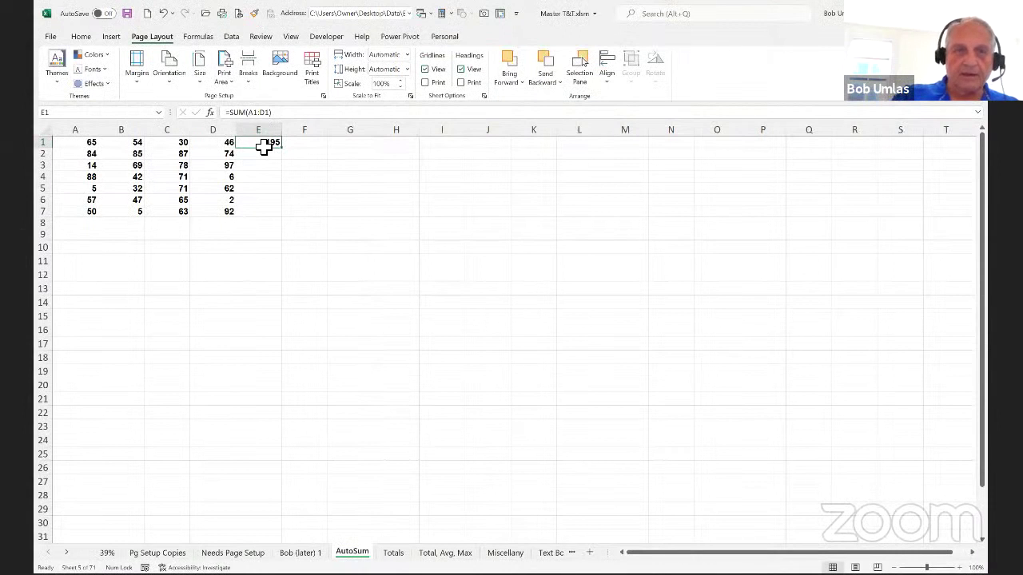
- Examine the SUM(A1:D1) formula in E1 in edit mode and clear the cell
{"action": "double_click", "coordinate": [268, 149]}
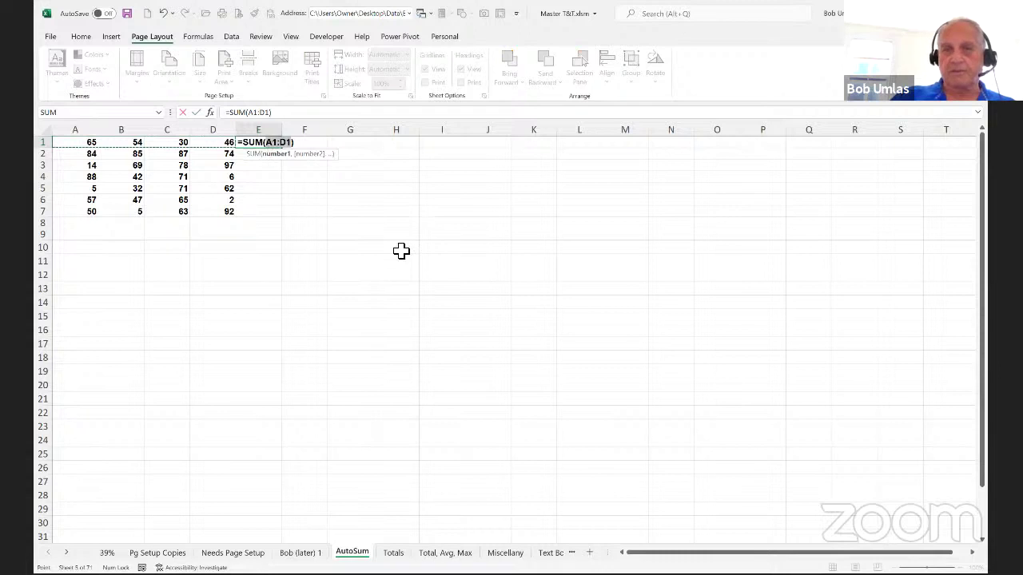
{"action": "key", "text": "Escape"}
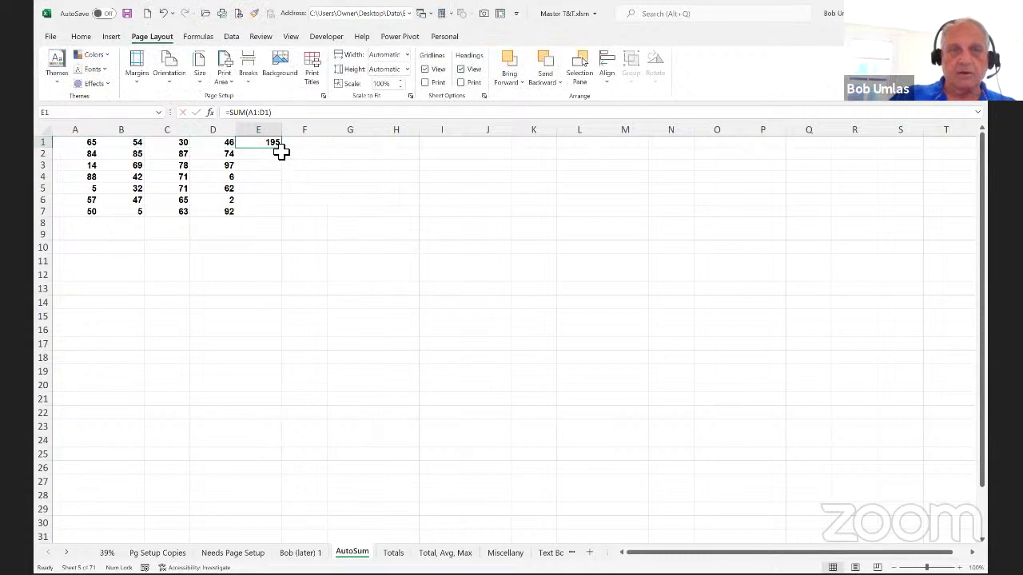
{"action": "left_click_drag", "start_coordinate": [283, 150], "coordinate": [274, 141]}
{"action": "left_click", "coordinate": [299, 168]}
{"action": "left_click", "coordinate": [273, 144]}
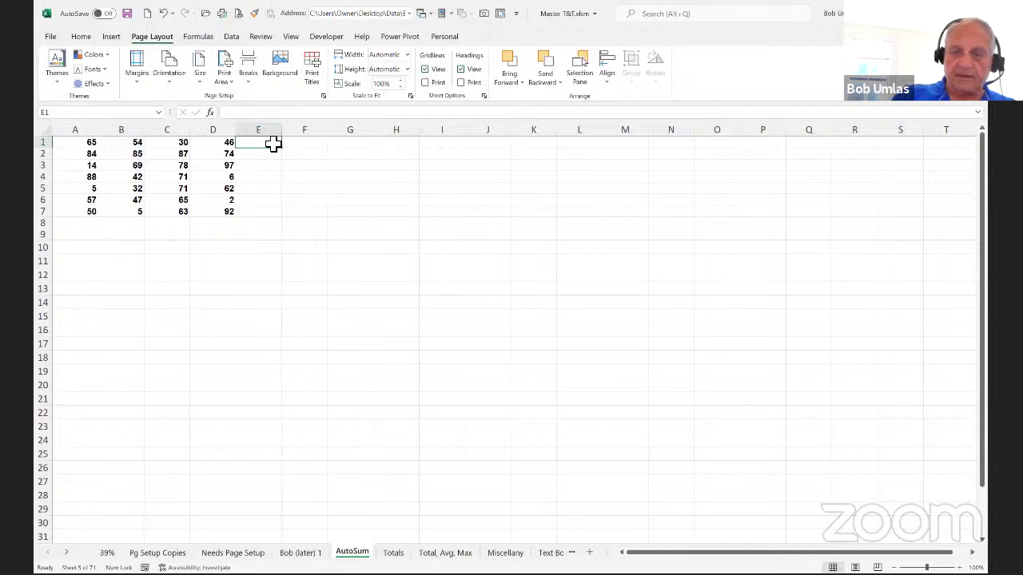
- Enter =SUM(A1:D1) in E1 with AutoSum and fill the formula down through E7
{"action": "key", "text": "alt+equal"}
{"action": "key", "text": "alt+equal"}
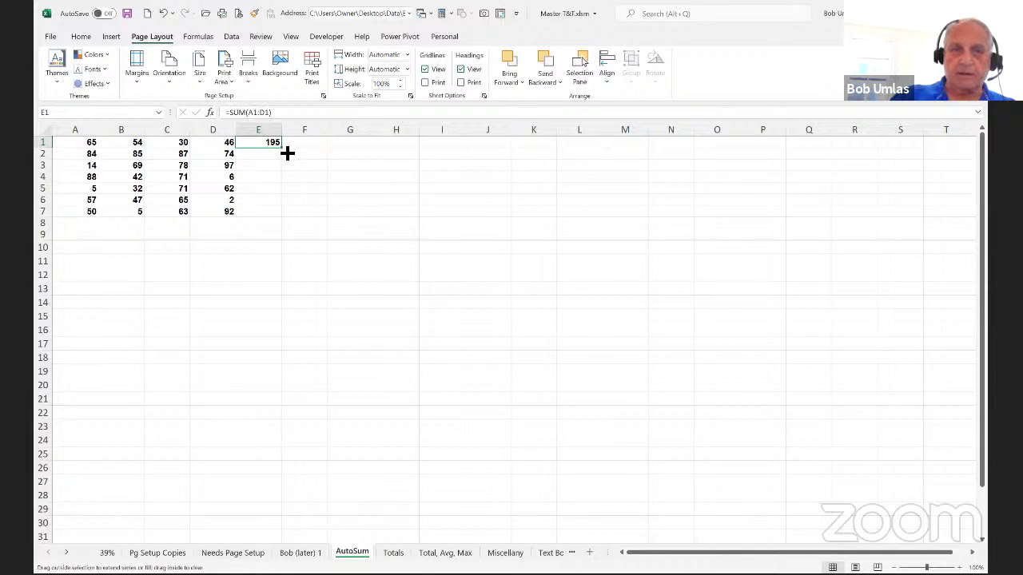
{"action": "double_click", "coordinate": [287, 152]}
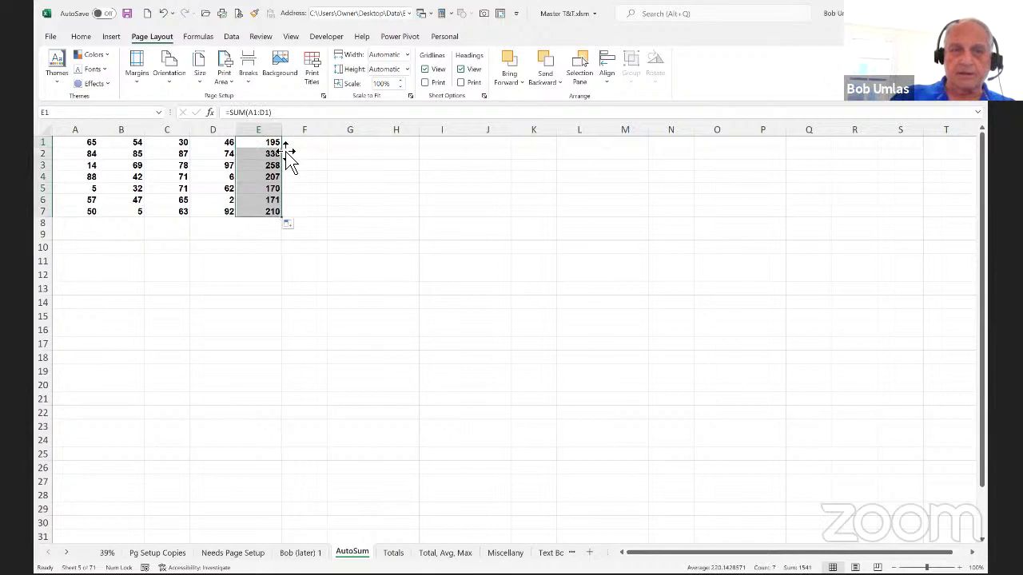
- Total A1:A7 in cell A8 with AutoSum and fill the formula across through E8
{"action": "left_click", "coordinate": [88, 227]}
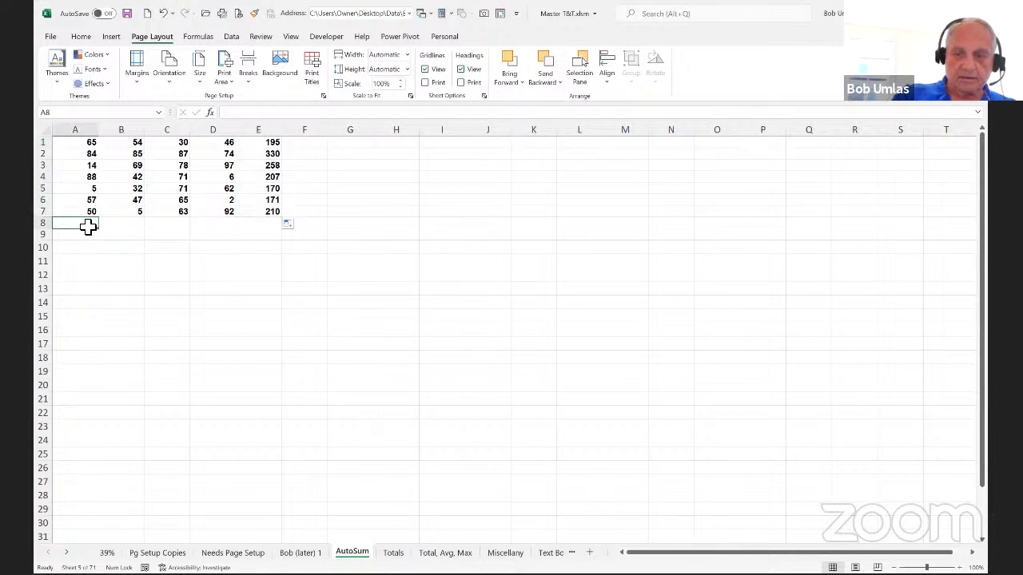
{"action": "key", "text": "alt+equal"}
{"action": "key", "text": "Return"}
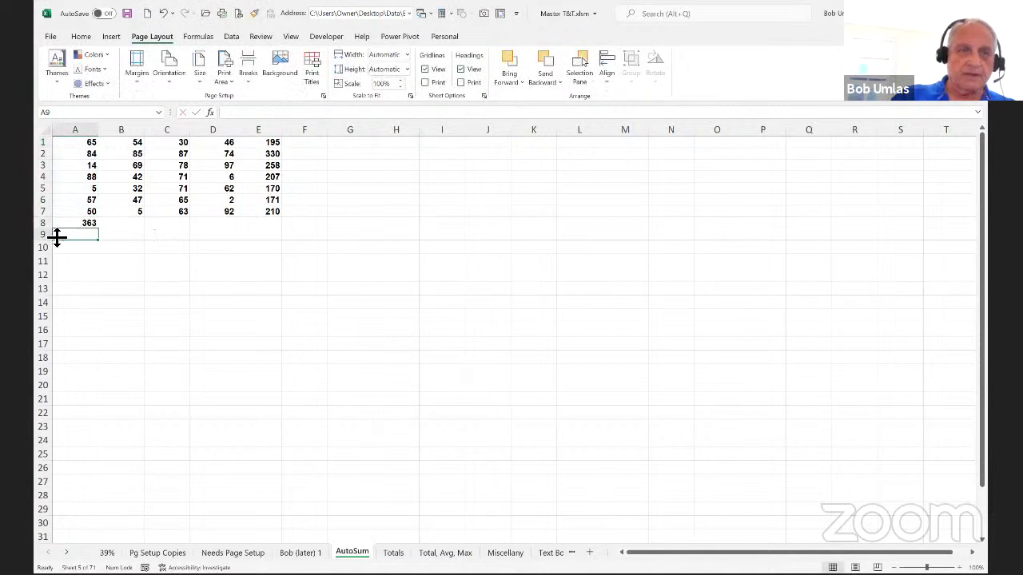
{"action": "left_click", "coordinate": [86, 227]}
{"action": "left_click_drag", "start_coordinate": [104, 234], "coordinate": [280, 234]}
{"action": "left_click", "coordinate": [325, 192]}
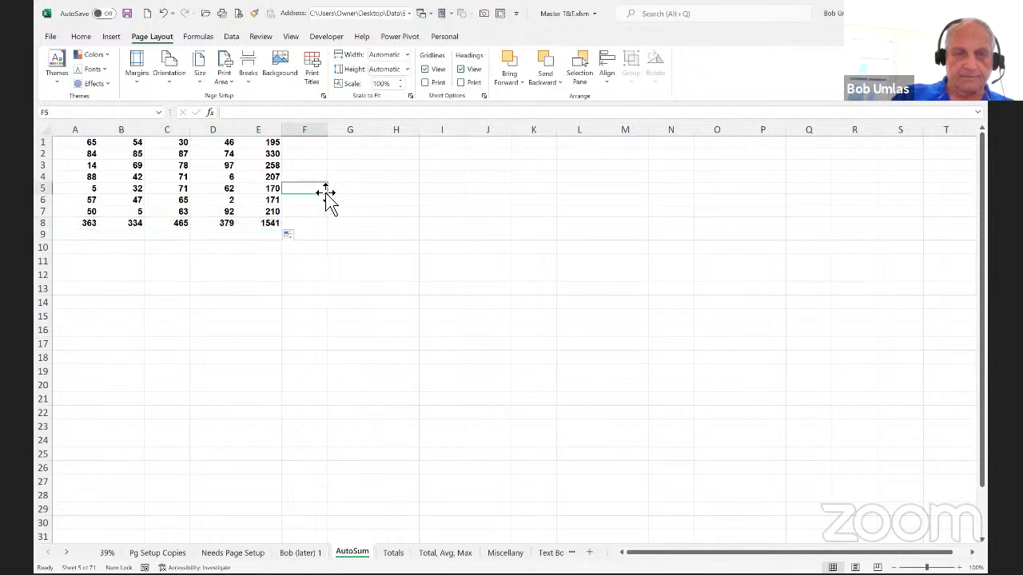
- Undo the separately entered totals and total every row and column of A1:E8 at once with AutoSum
{"action": "key", "text": "ctrl+z"}
{"action": "key", "text": "ctrl+z"}
{"action": "key", "text": "ctrl+z"}
{"action": "key", "text": "ctrl+z"}
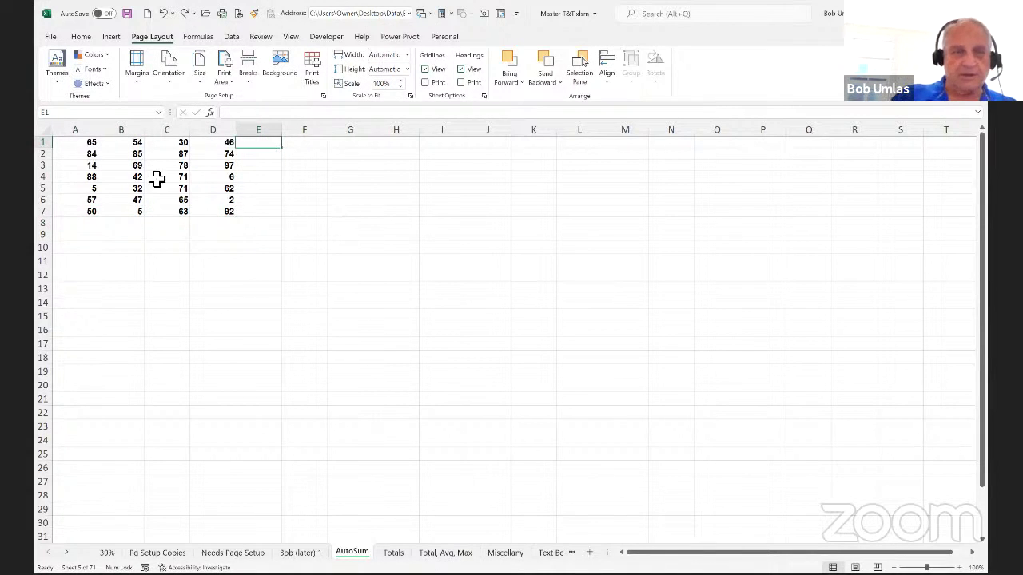
{"action": "left_click_drag", "start_coordinate": [82, 144], "coordinate": [258, 226]}
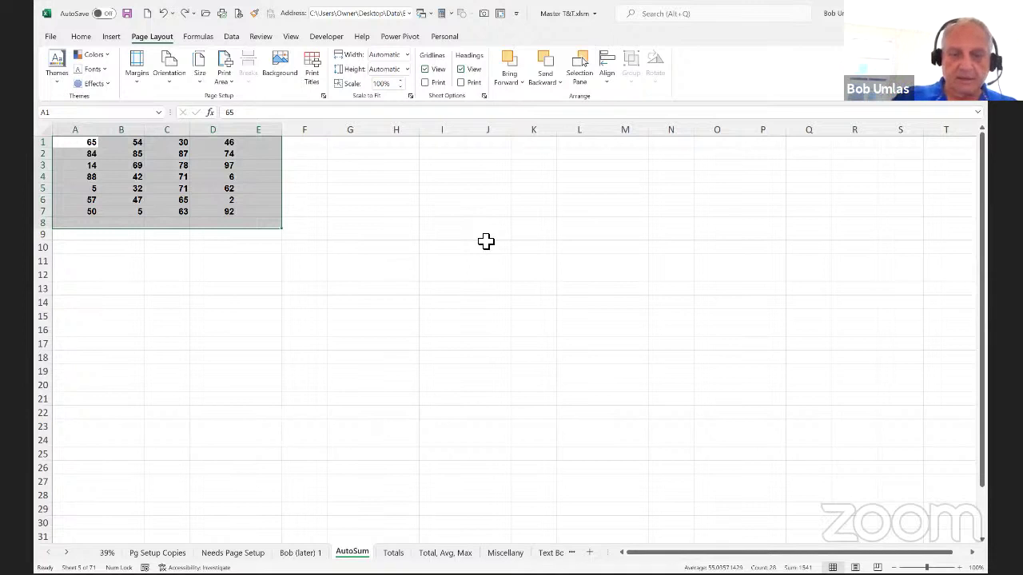
{"action": "key", "text": "alt+equal"}
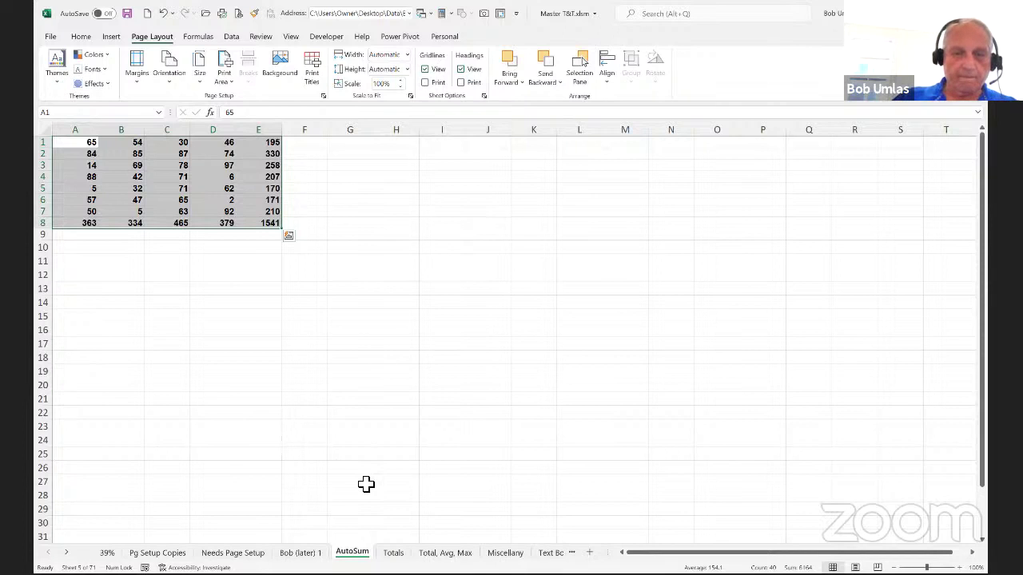
- Open the Totals sheet and examine the subtotal formulas in B11 and B24 with the ranges they sum
{"action": "left_click", "coordinate": [393, 552]}
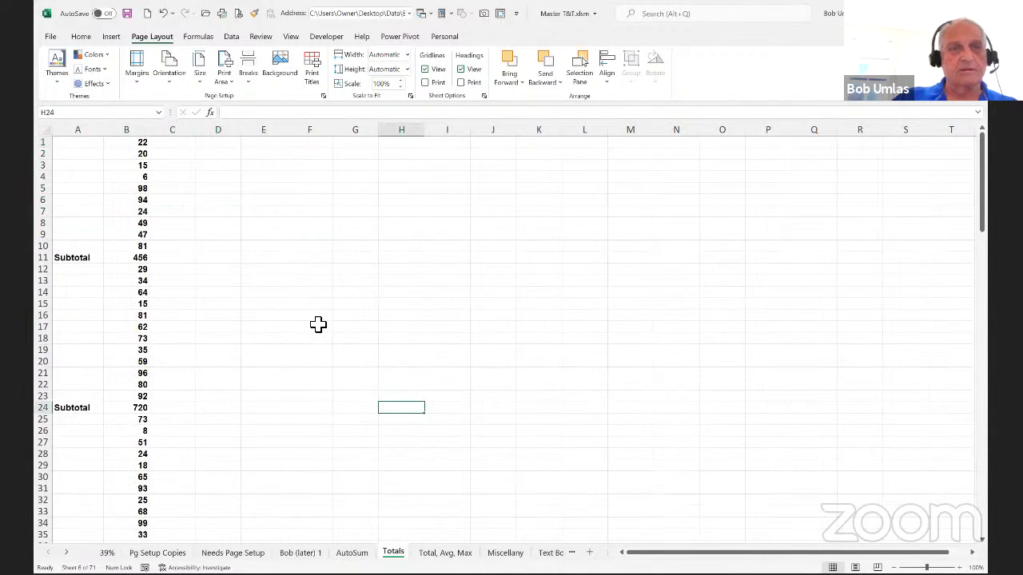
{"action": "left_click_drag", "start_coordinate": [142, 143], "coordinate": [138, 234]}
{"action": "left_click", "coordinate": [133, 260]}
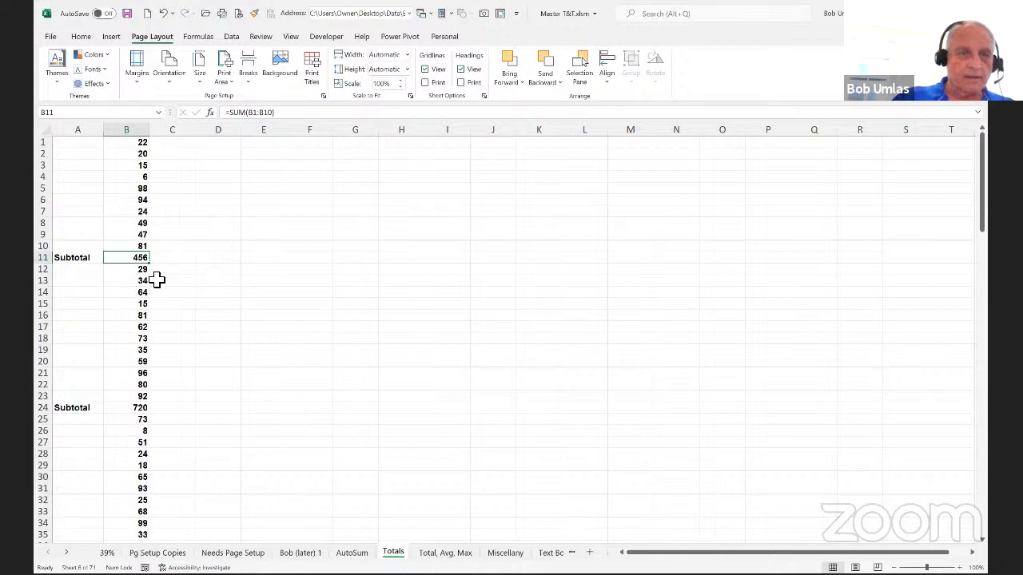
{"action": "scroll", "coordinate": [155, 278], "scroll_direction": "down", "scroll_amount": 5}
{"action": "left_click", "coordinate": [142, 233]}
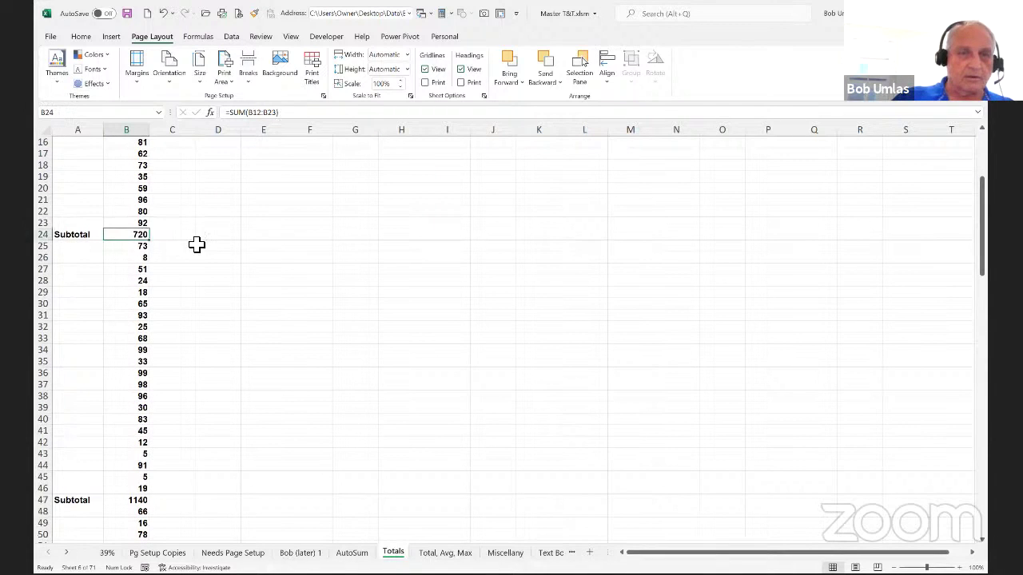
{"action": "scroll", "coordinate": [196, 245], "scroll_direction": "up", "scroll_amount": 4}
{"action": "double_click", "coordinate": [137, 374]}
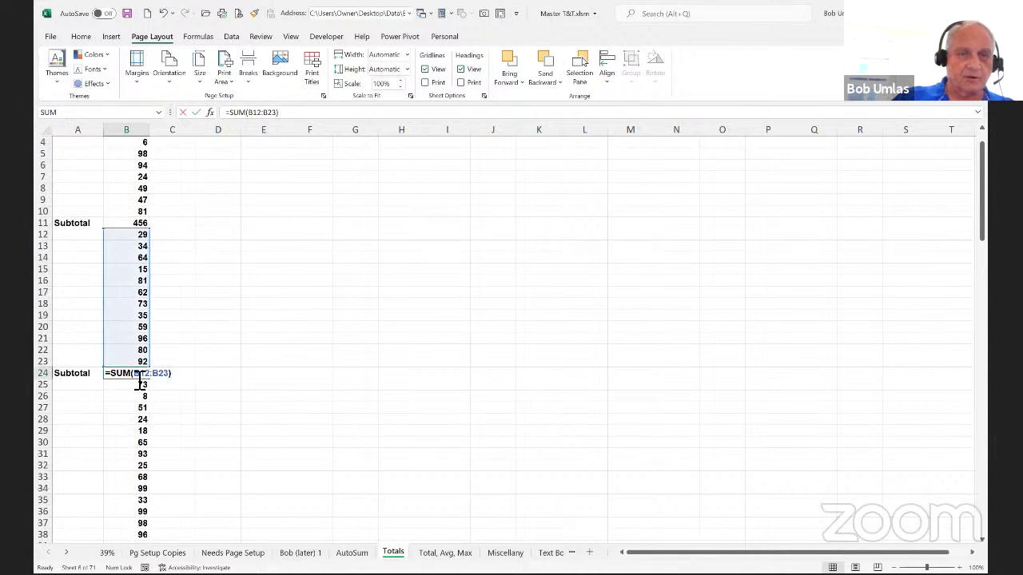
{"action": "key", "text": "Escape"}
- Examine the subtotal formula in B47 and the grand total formula in B135
{"action": "scroll", "coordinate": [136, 383], "scroll_direction": "down", "scroll_amount": 7}
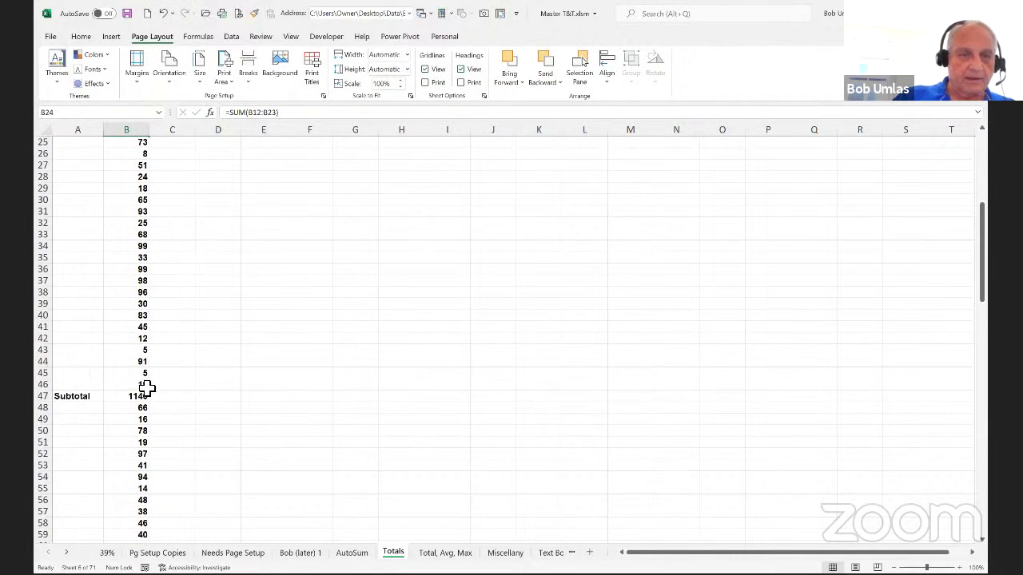
{"action": "double_click", "coordinate": [145, 395]}
{"action": "key", "text": "Escape"}
{"action": "scroll", "coordinate": [241, 344], "scroll_direction": "down", "scroll_amount": 15}
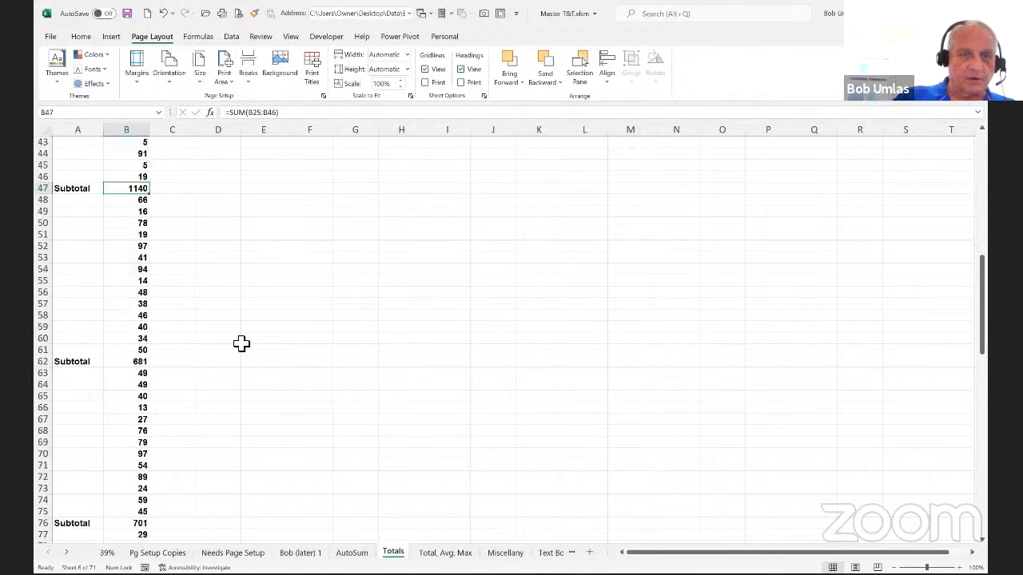
{"action": "scroll", "coordinate": [241, 343], "scroll_direction": "down", "scroll_amount": 17}
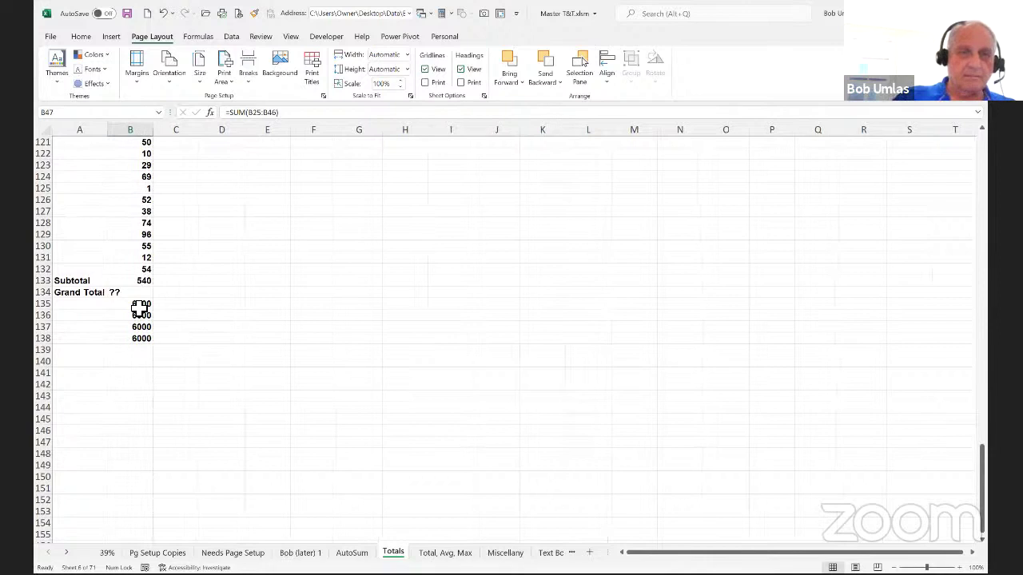
{"action": "left_click", "coordinate": [139, 305]}
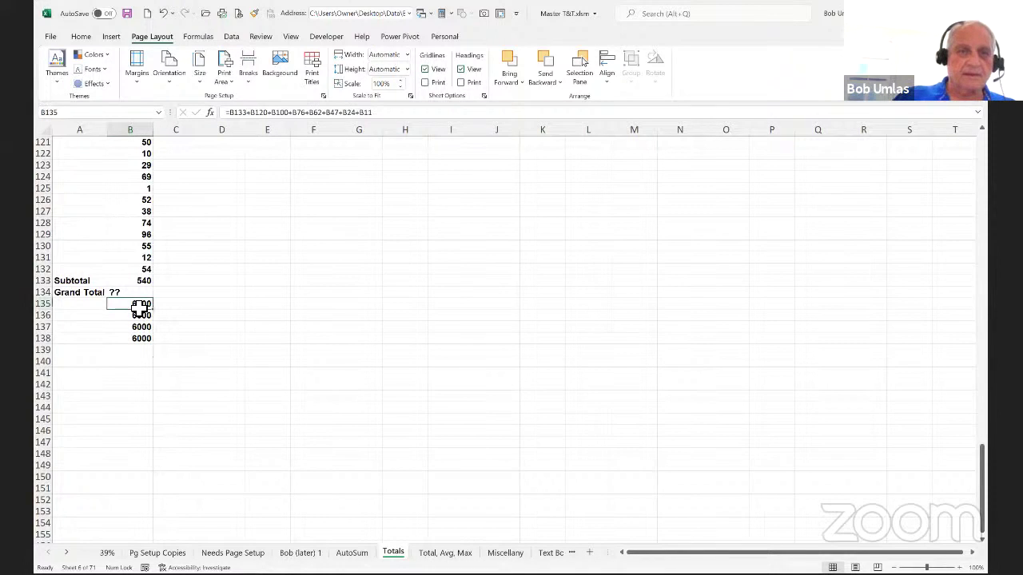
- Enter =FORMULATEXT(B135) in cell E135 to display the grand total formula as text
{"action": "left_click", "coordinate": [270, 304]}
{"action": "type", "text": "="}
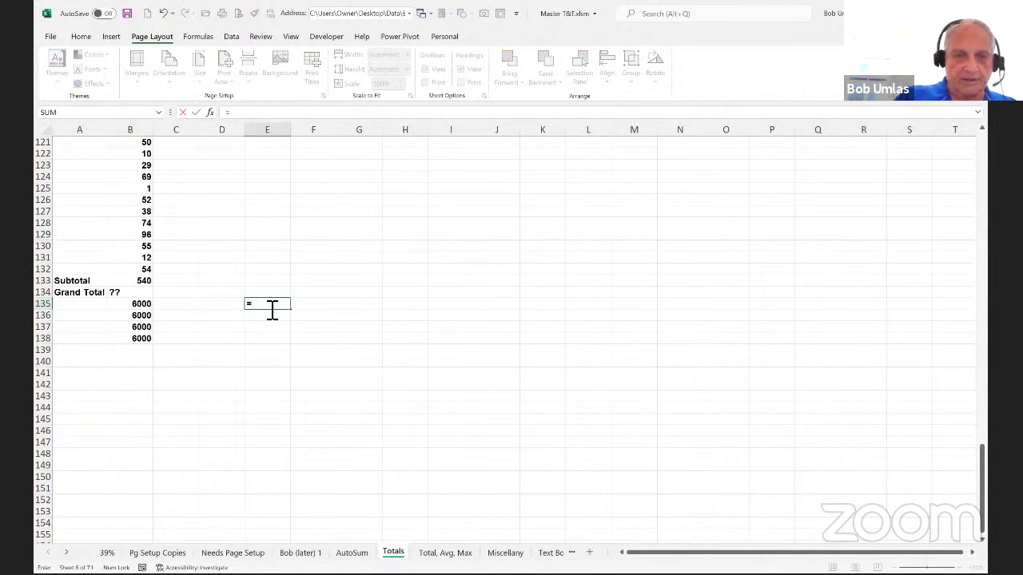
{"action": "type", "text": "formula"}
{"action": "key", "text": "Tab"}
{"action": "type", "text": "("}
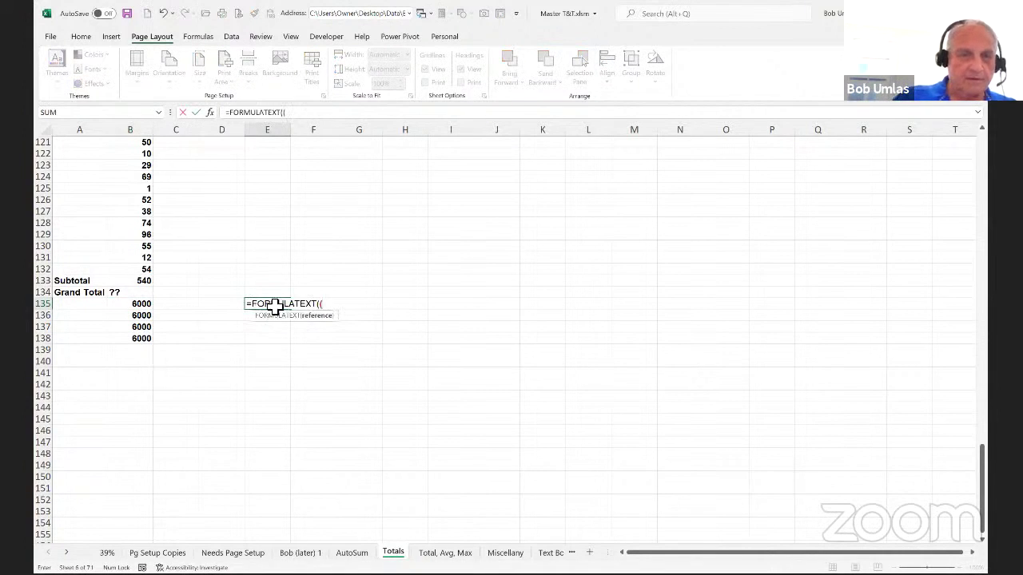
{"action": "left_click", "coordinate": [141, 306]}
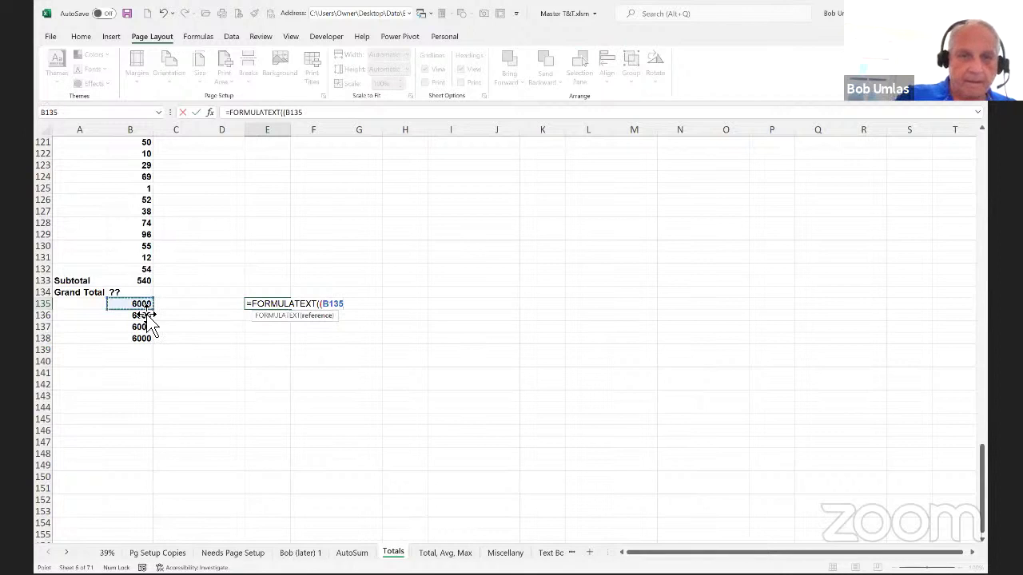
{"action": "key", "text": "BackSpace"}
{"action": "key", "text": "BackSpace"}
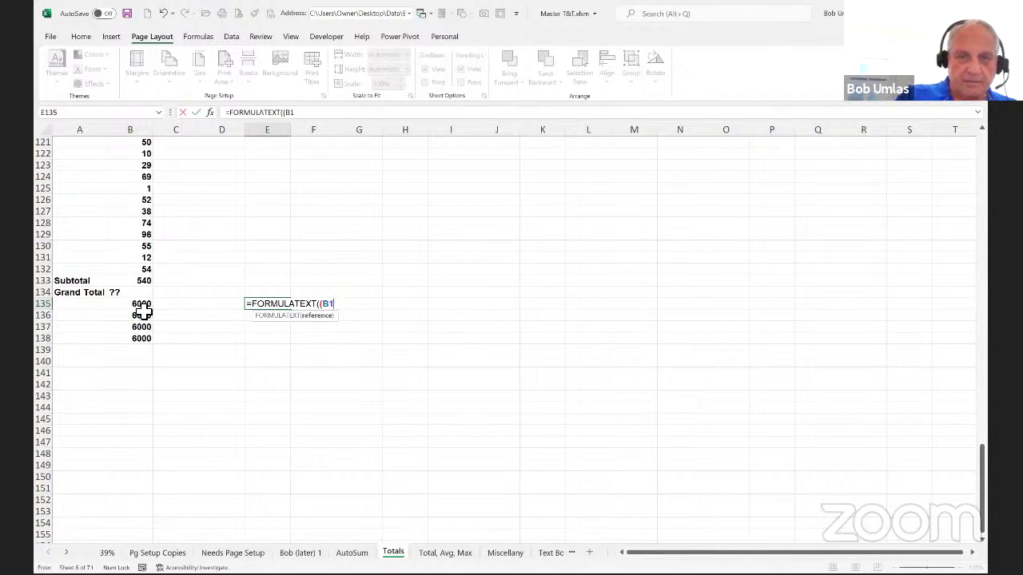
{"action": "key", "text": "BackSpace"}
{"action": "key", "text": "BackSpace"}
{"action": "key", "text": "BackSpace"}
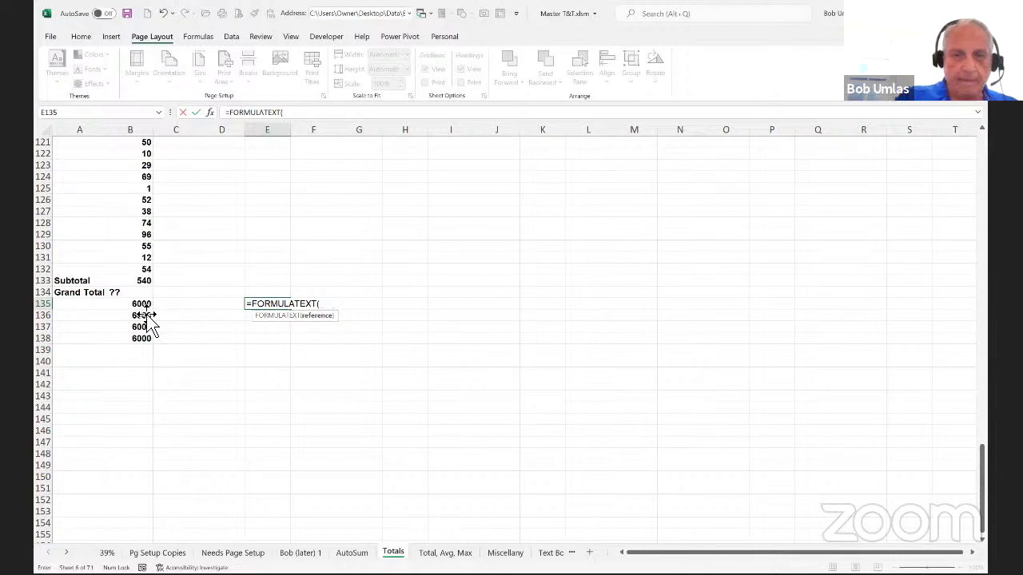
{"action": "left_click", "coordinate": [142, 304]}
{"action": "key", "text": "Return"}
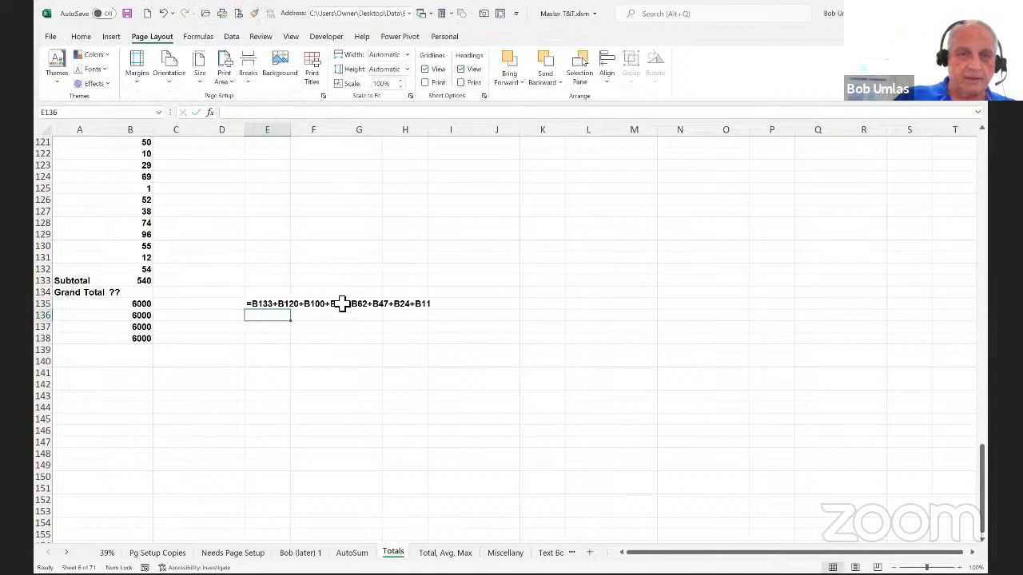
- Increase the font size of the formula text in E135 to 16
{"action": "left_click", "coordinate": [280, 303]}
{"action": "left_click", "coordinate": [82, 37]}
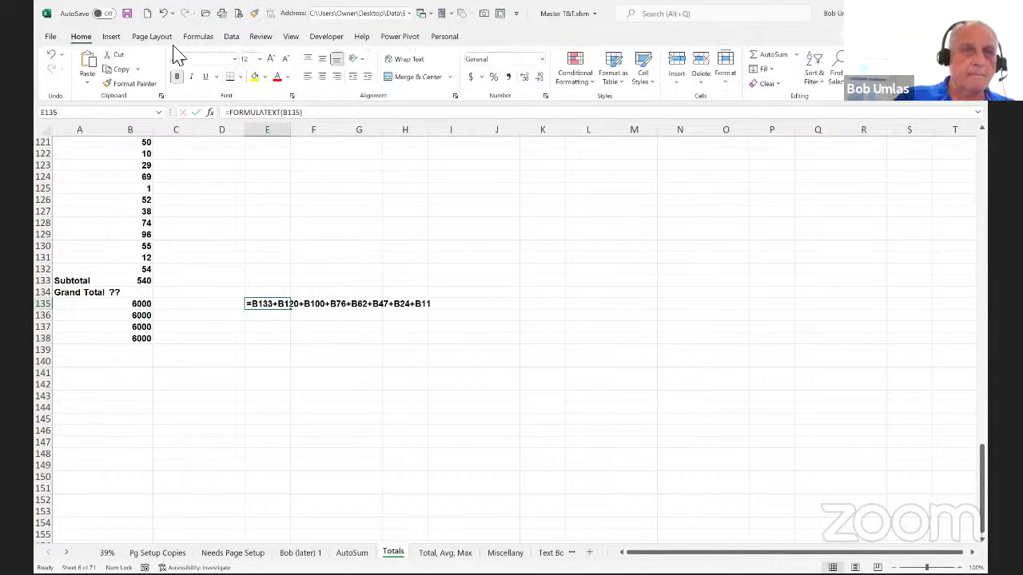
{"action": "left_click", "coordinate": [271, 59]}
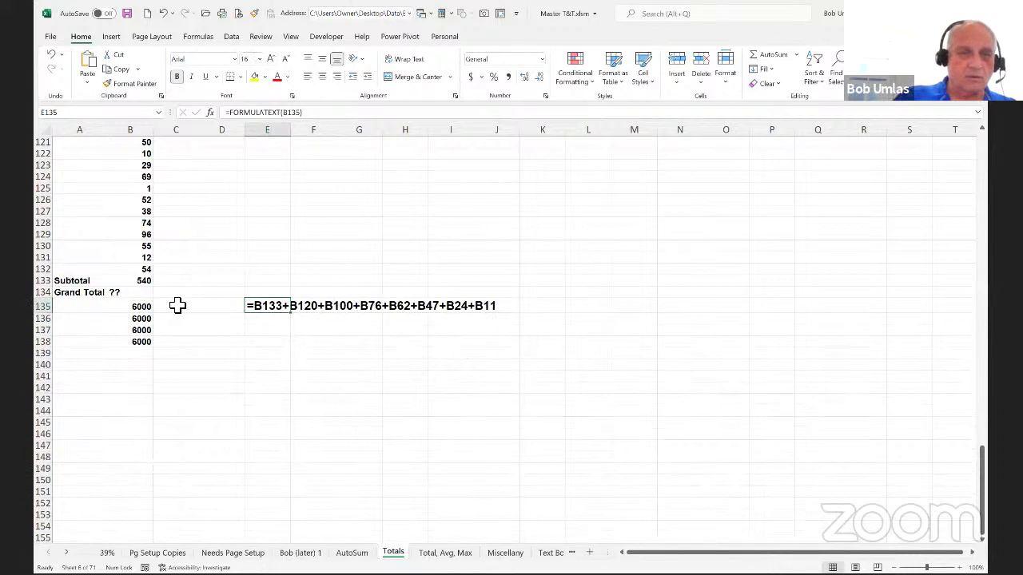
- Try rebuilding the grand total in B135 by adding the subtotals B133 and B120 one by one
{"action": "left_click", "coordinate": [149, 308]}
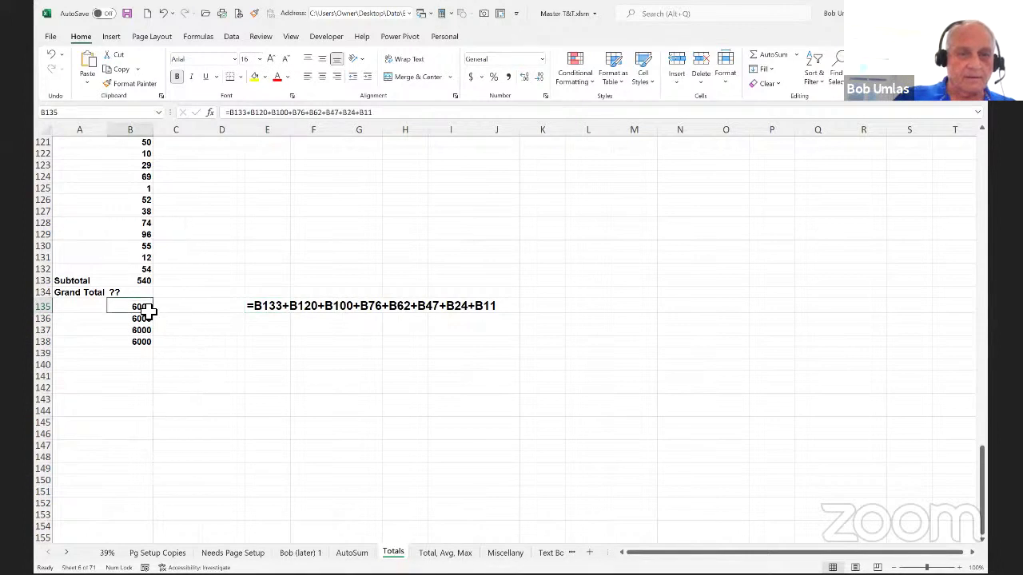
{"action": "type", "text": "="}
{"action": "left_click", "coordinate": [146, 282]}
{"action": "scroll", "coordinate": [146, 282], "scroll_direction": "up", "scroll_amount": 4}
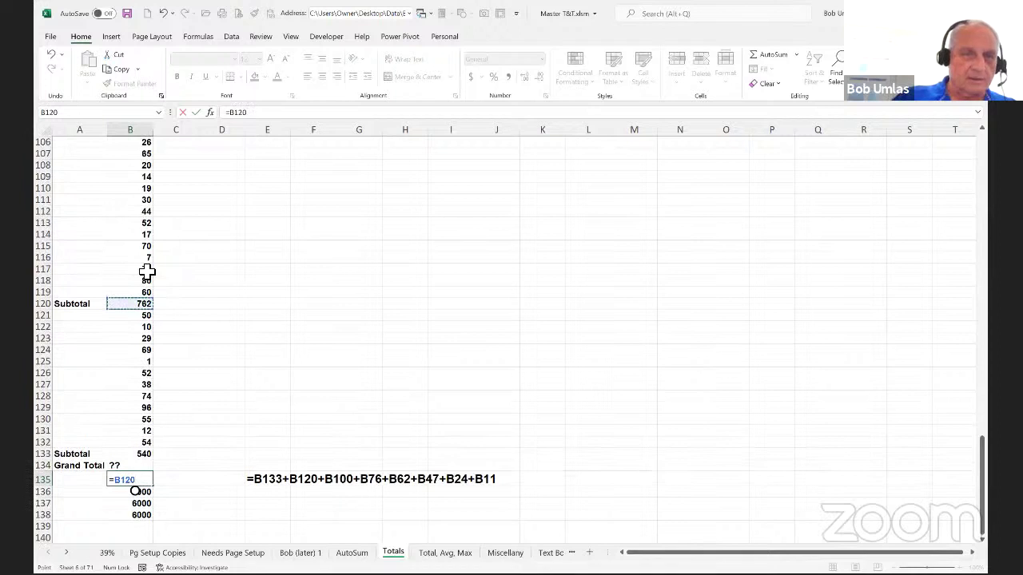
{"action": "scroll", "coordinate": [146, 271], "scroll_direction": "down", "scroll_amount": 2}
{"action": "left_click", "coordinate": [138, 353]}
{"action": "type", "text": "+"}
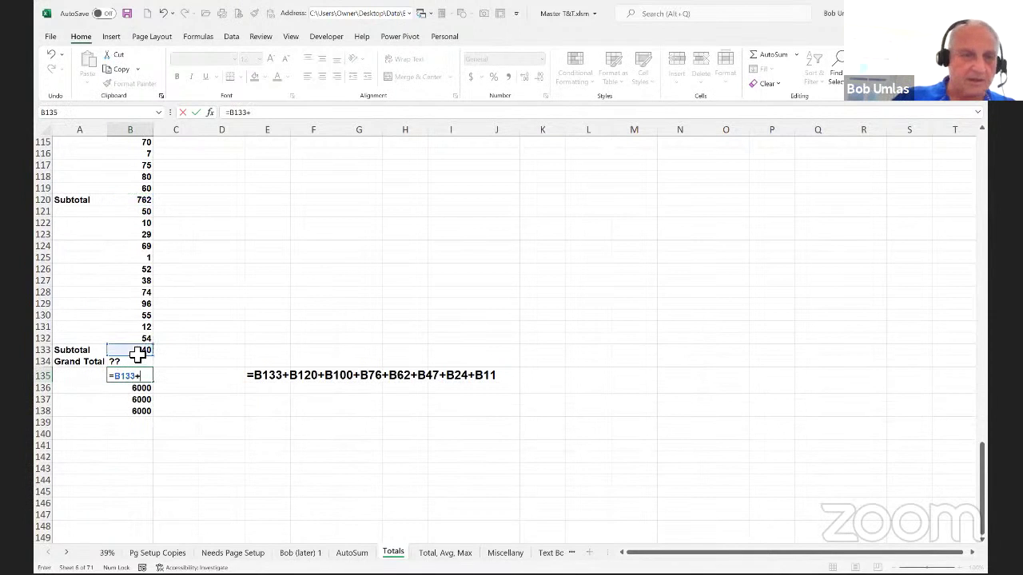
{"action": "scroll", "coordinate": [137, 353], "scroll_direction": "up", "scroll_amount": 1}
{"action": "left_click", "coordinate": [150, 236]}
{"action": "type", "text": "+"}
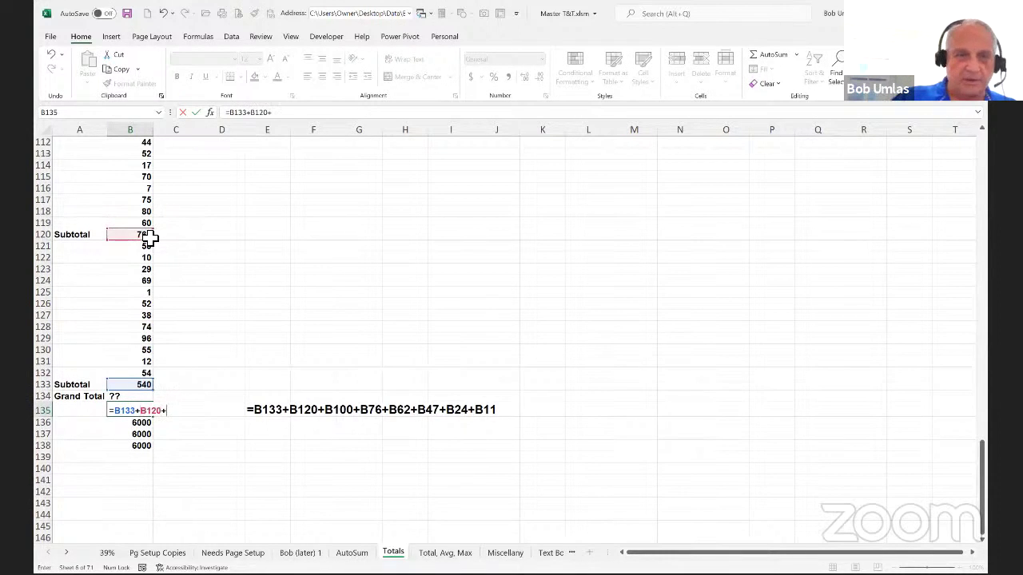
{"action": "scroll", "coordinate": [152, 238], "scroll_direction": "up", "scroll_amount": 5}
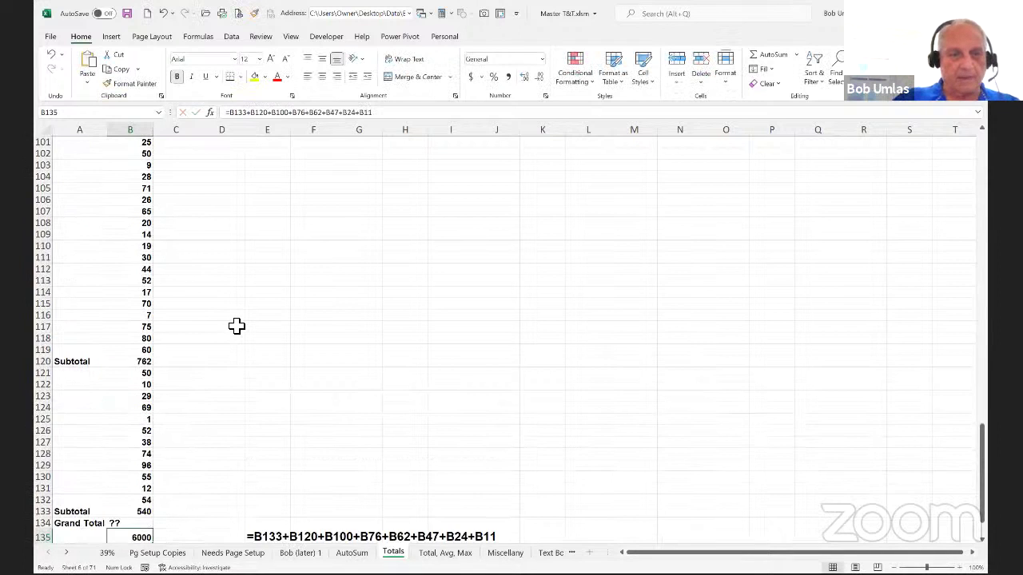
{"action": "scroll", "coordinate": [243, 330], "scroll_direction": "down", "scroll_amount": 7}
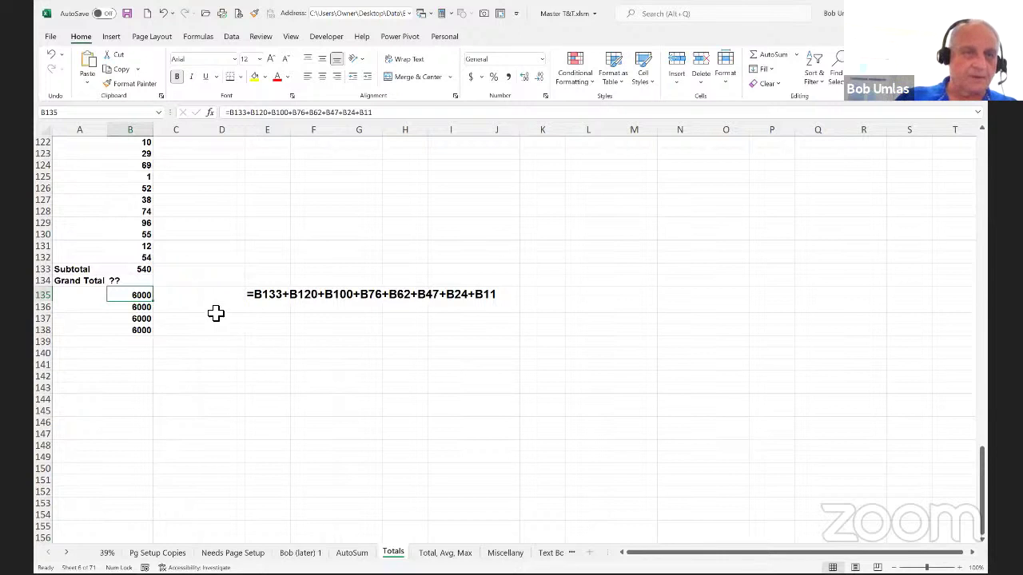
- Fill the FORMULATEXT formula from E135 down to E136 to display the formula of B136
{"action": "left_click", "coordinate": [252, 295]}
{"action": "left_click_drag", "start_coordinate": [291, 301], "coordinate": [292, 313]}
{"action": "double_click", "coordinate": [273, 310]}
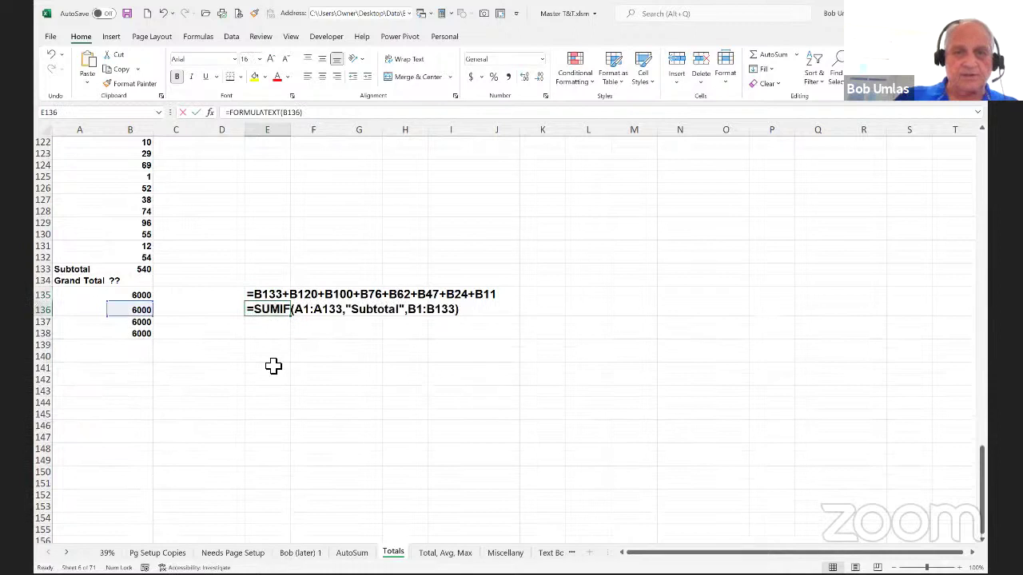
{"action": "key", "text": "Escape"}
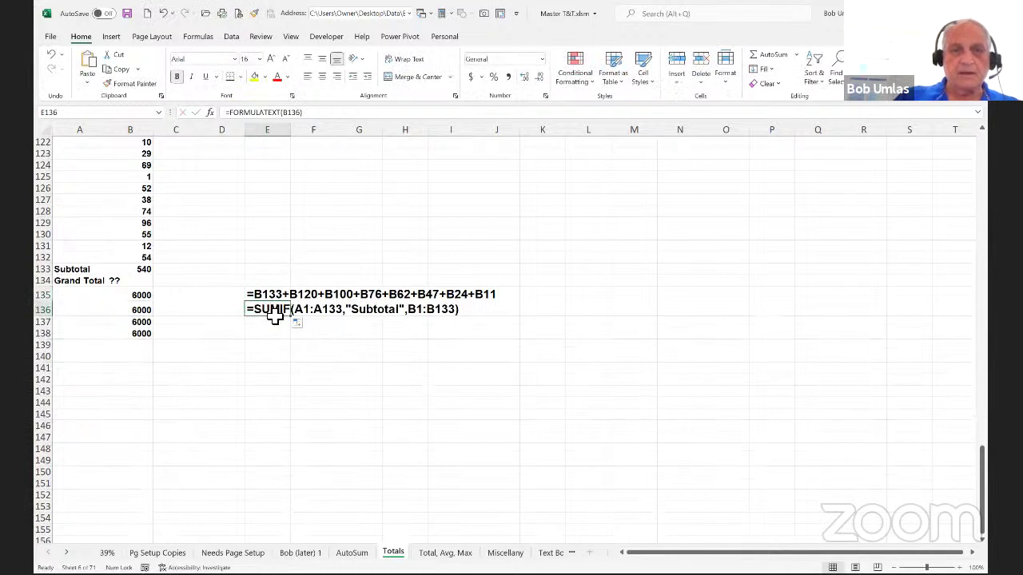
- Examine the SUMIF formula in B136, its ranges A1:A133 and B1:B133, and the Subtotal label in A120
{"action": "left_click", "coordinate": [141, 312]}
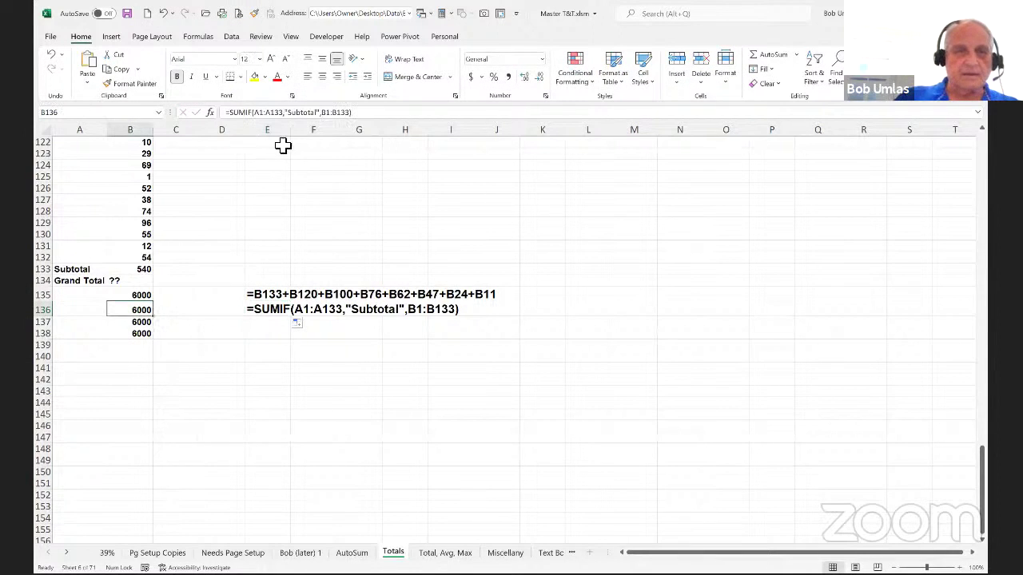
{"action": "left_click", "coordinate": [261, 113]}
{"action": "left_click", "coordinate": [258, 112]}
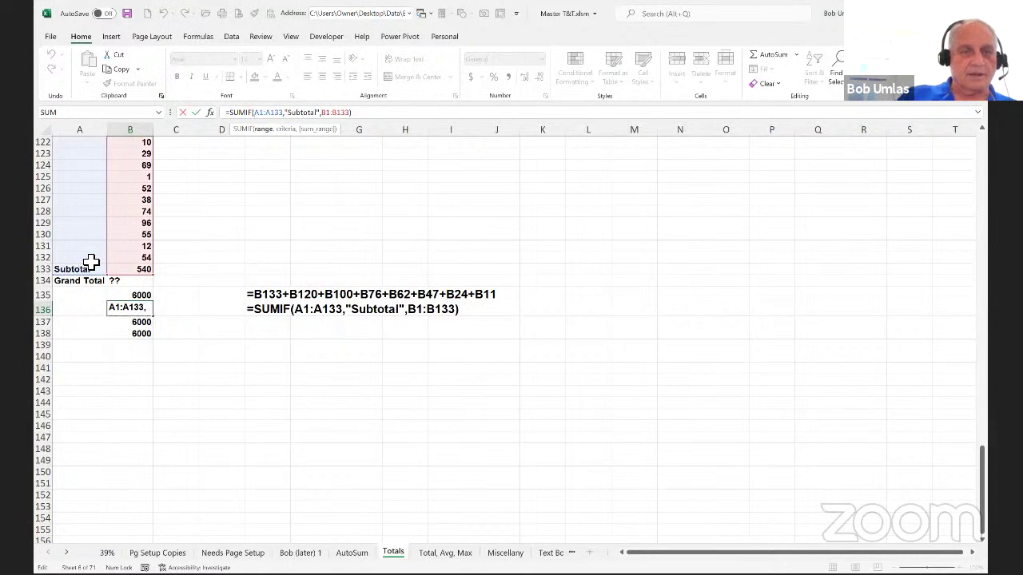
{"action": "scroll", "coordinate": [90, 262], "scroll_direction": "up", "scroll_amount": 1}
{"action": "scroll", "coordinate": [90, 262], "scroll_direction": "up", "scroll_amount": 1}
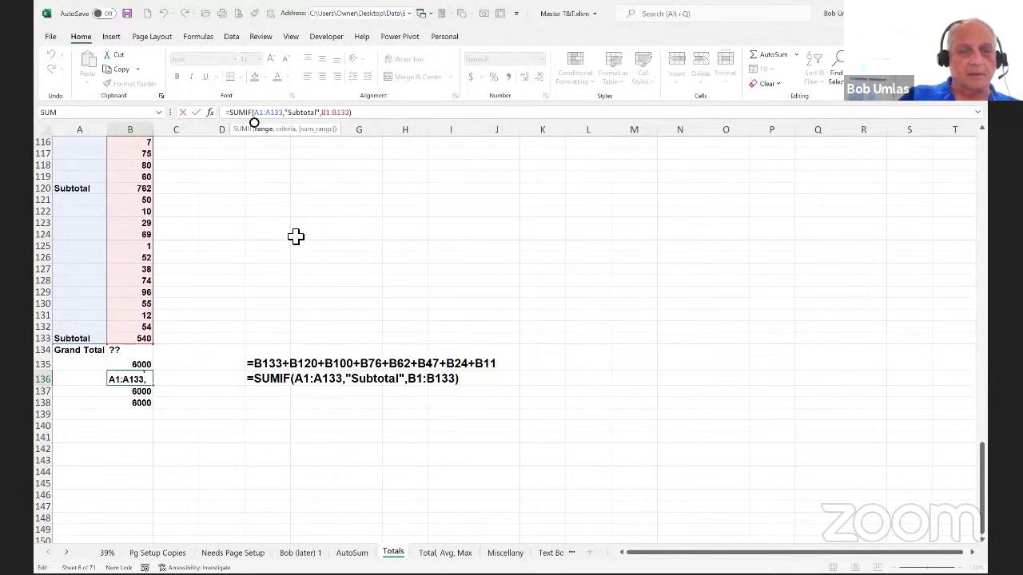
{"action": "key", "text": "Escape"}
{"action": "left_click", "coordinate": [66, 189]}
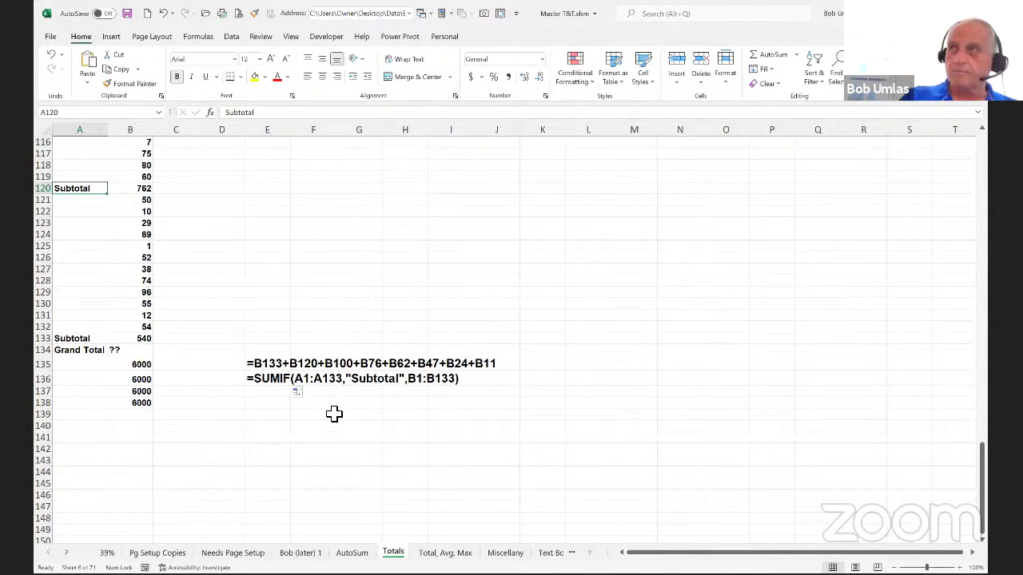
- Fill the FORMULATEXT formula from E136 down to E137 to display the formula of B137
{"action": "left_click", "coordinate": [286, 380]}
{"action": "left_click_drag", "start_coordinate": [292, 389], "coordinate": [293, 402]}
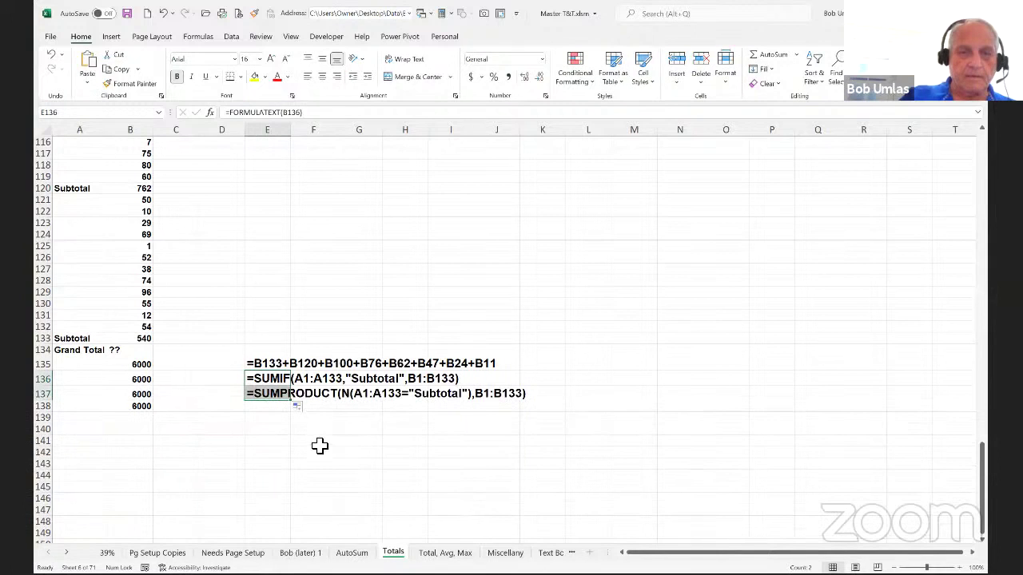
- Evaluate the A1:A133="Subtotal" comparison in place within the SUMPRODUCT formula in B137, and enlarge the formula display to show the whole array
{"action": "left_click", "coordinate": [269, 396]}
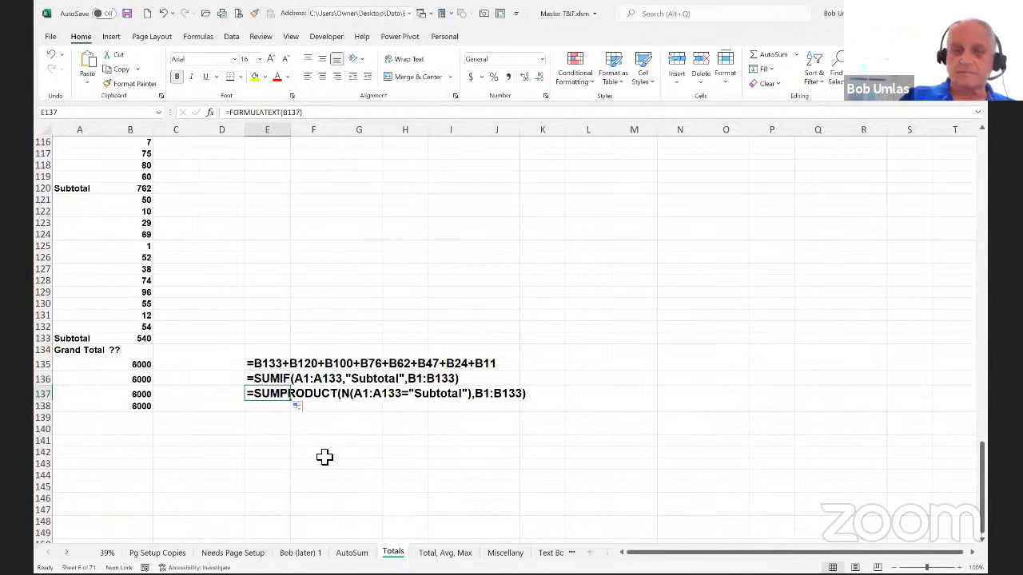
{"action": "left_click", "coordinate": [132, 395]}
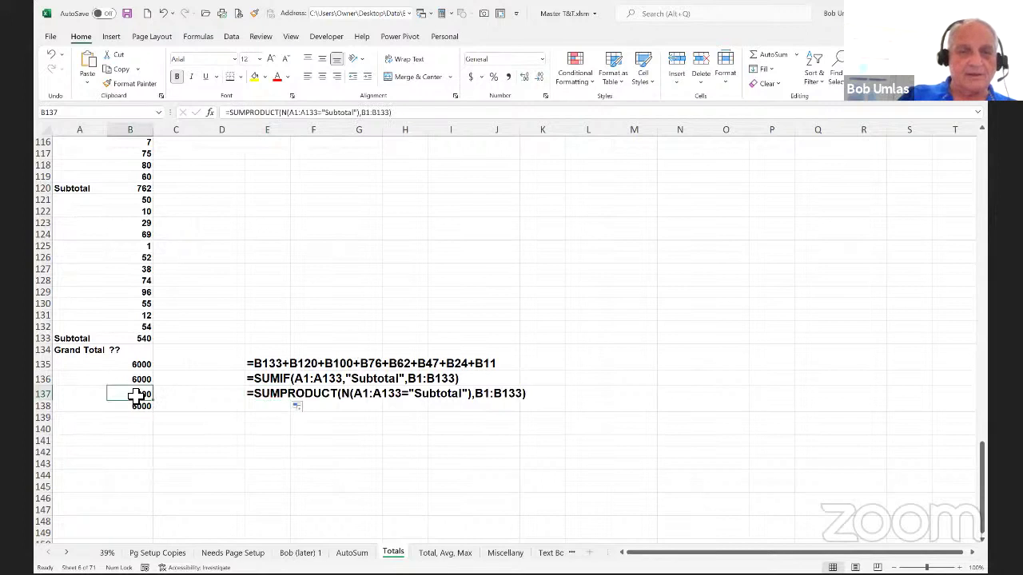
{"action": "left_click", "coordinate": [282, 112]}
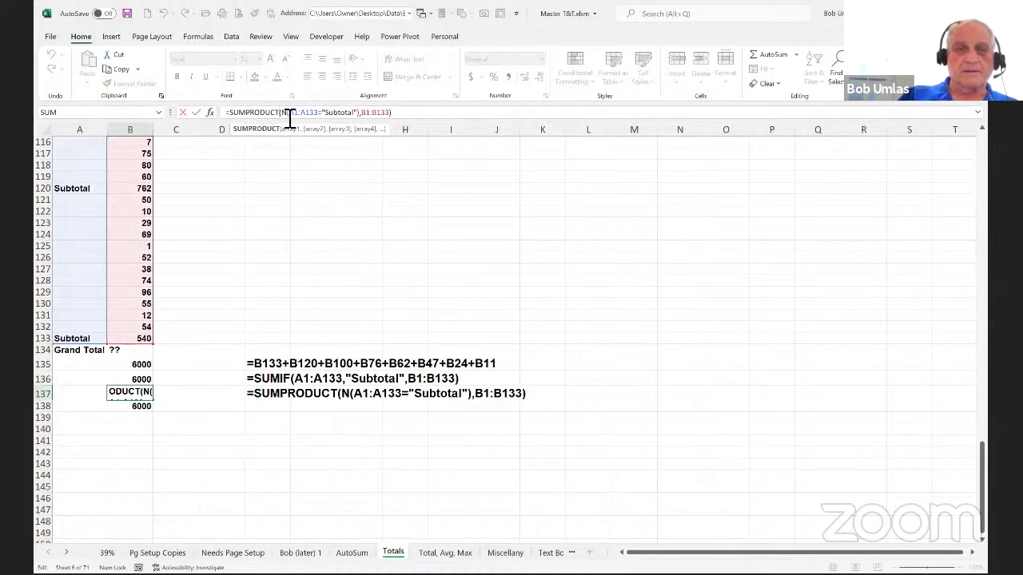
{"action": "left_click_drag", "start_coordinate": [286, 118], "coordinate": [366, 118]}
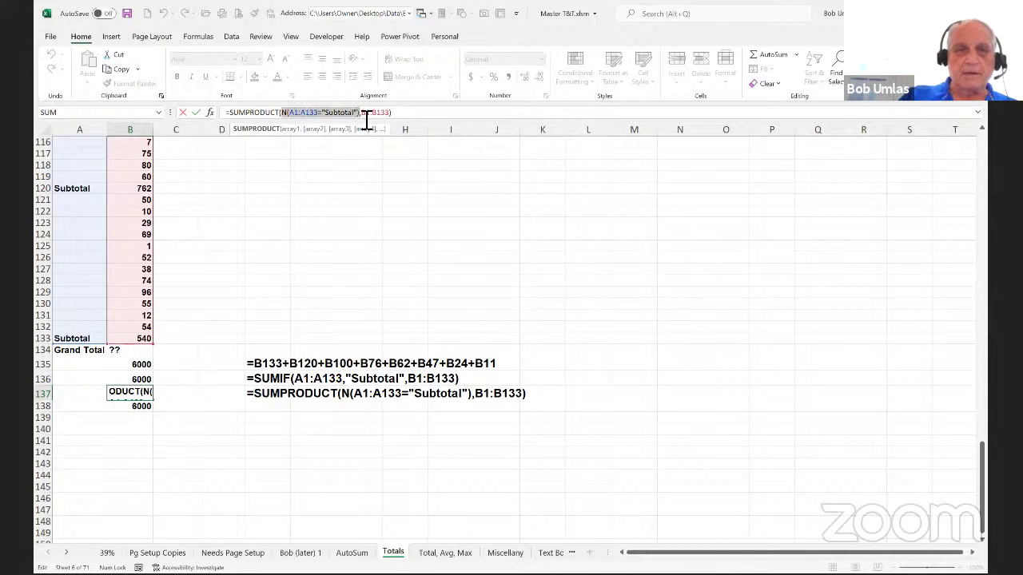
{"action": "left_click_drag", "start_coordinate": [291, 118], "coordinate": [357, 116]}
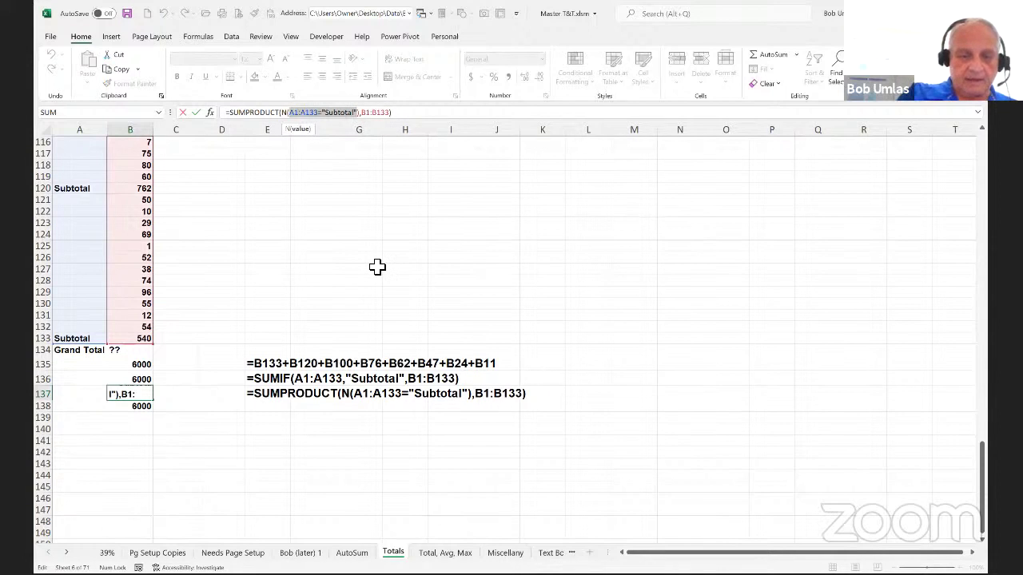
{"action": "key", "text": "F9"}
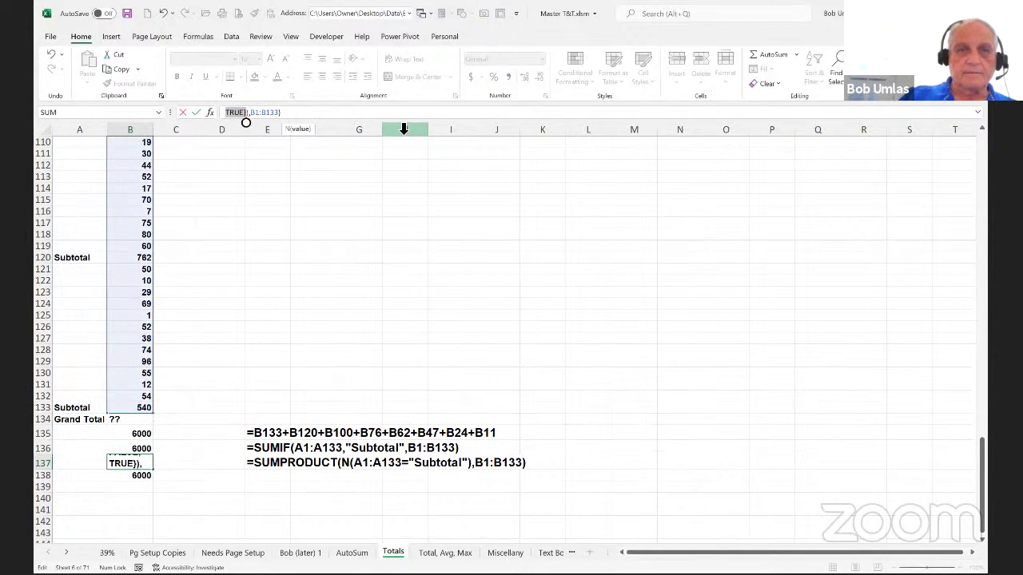
{"action": "left_click_drag", "start_coordinate": [398, 122], "coordinate": [393, 248]}
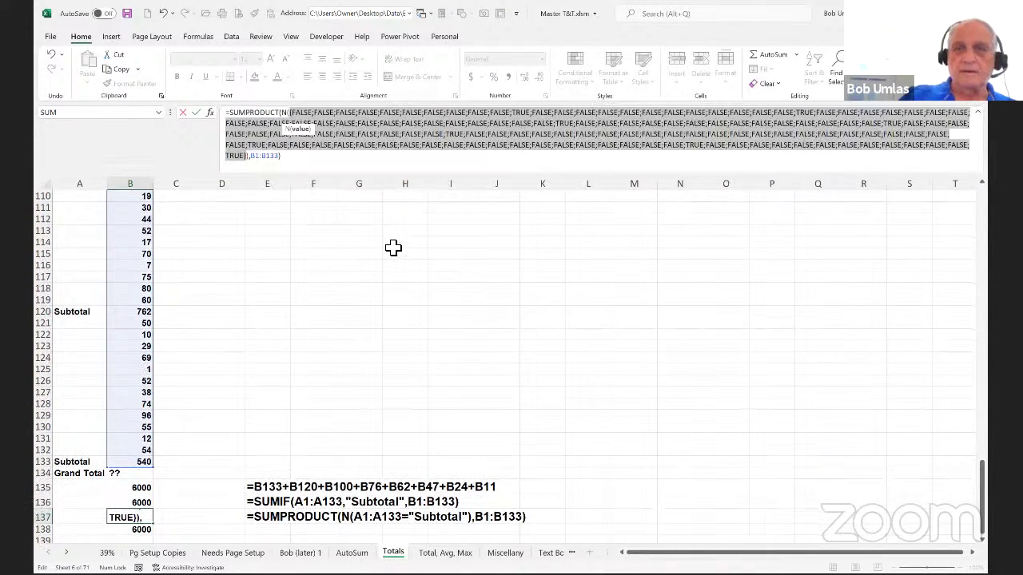
- Evaluate the complete N(...) argument of the SUMPRODUCT formula in place and inspect the resulting array
{"action": "left_click", "coordinate": [282, 131]}
{"action": "left_click", "coordinate": [284, 130]}
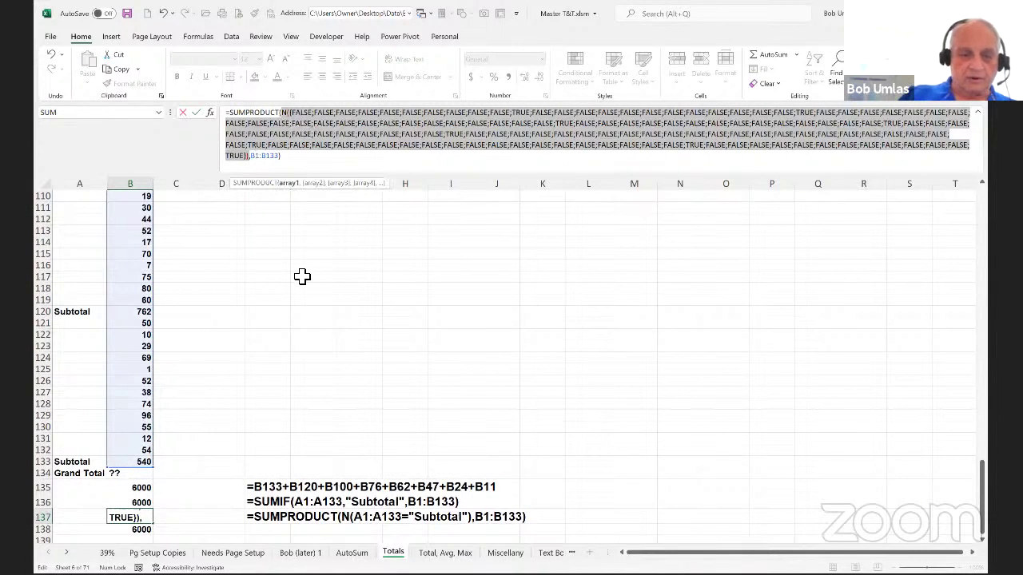
{"action": "key", "text": "F9"}
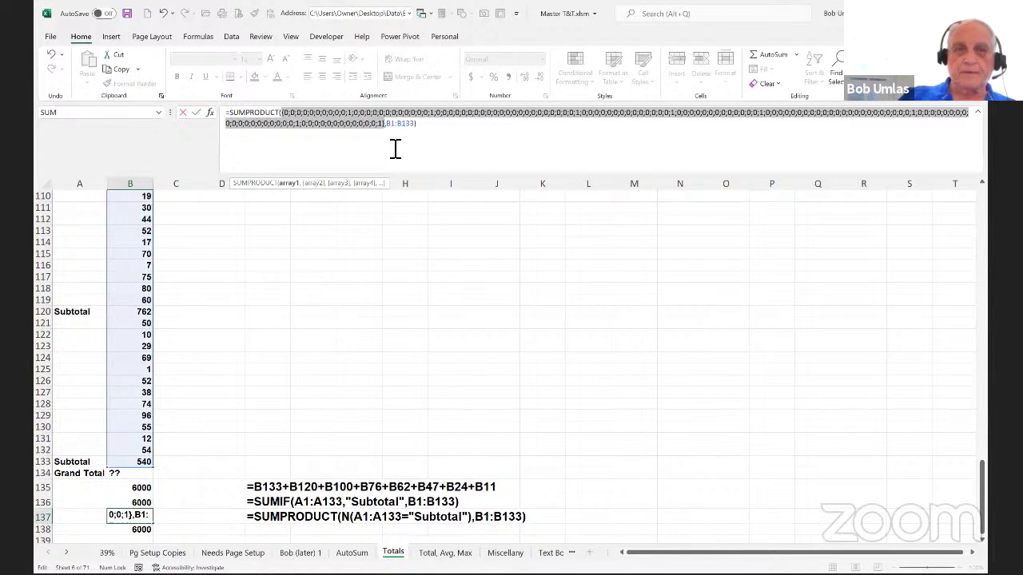
{"action": "left_click", "coordinate": [357, 114]}
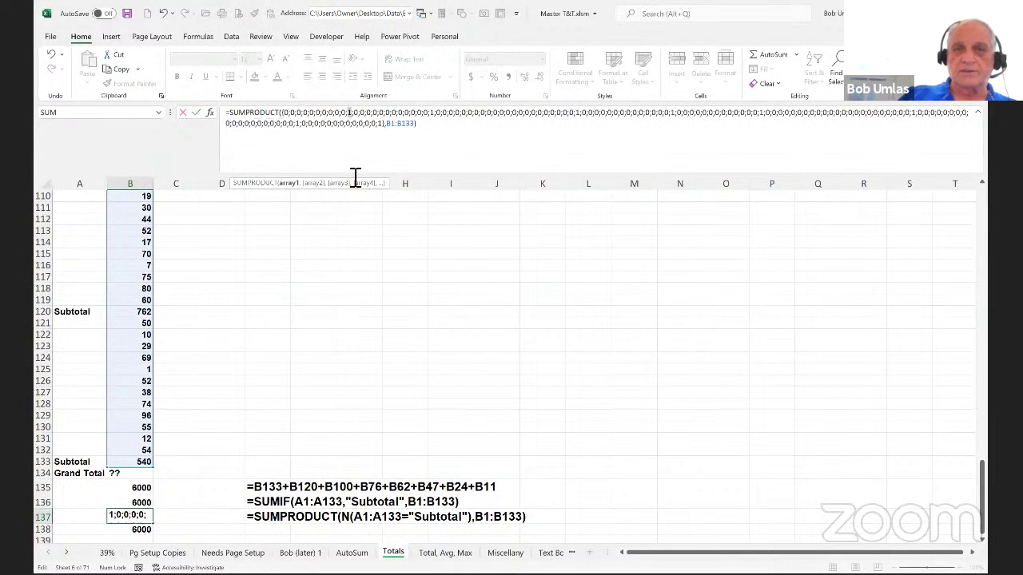
- Evaluate the B1:B133 argument of the SUMPRODUCT formula in place, and leave the B137 formula without saving the evaluated arrays
{"action": "double_click", "coordinate": [395, 126]}
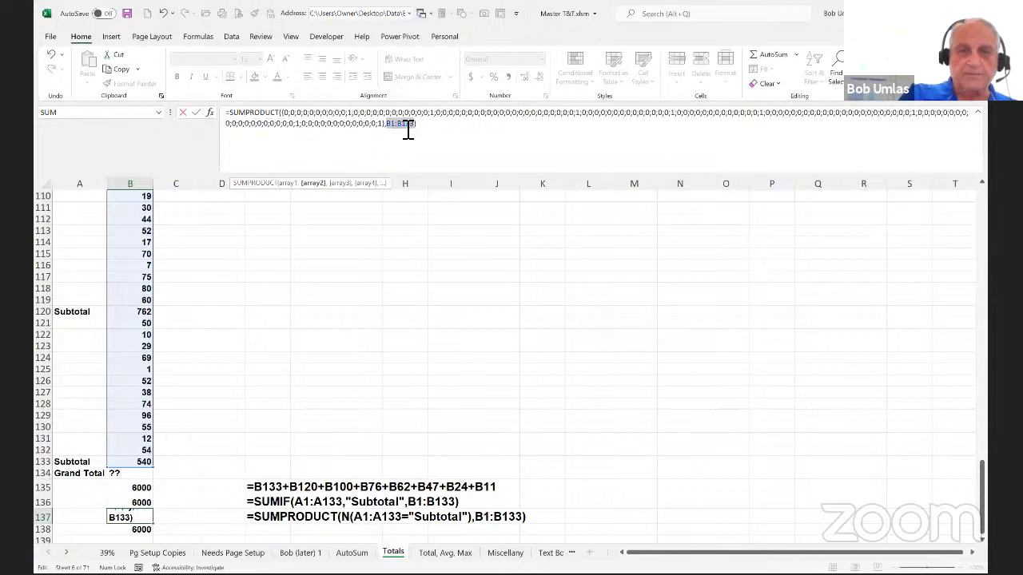
{"action": "key", "text": "F9"}
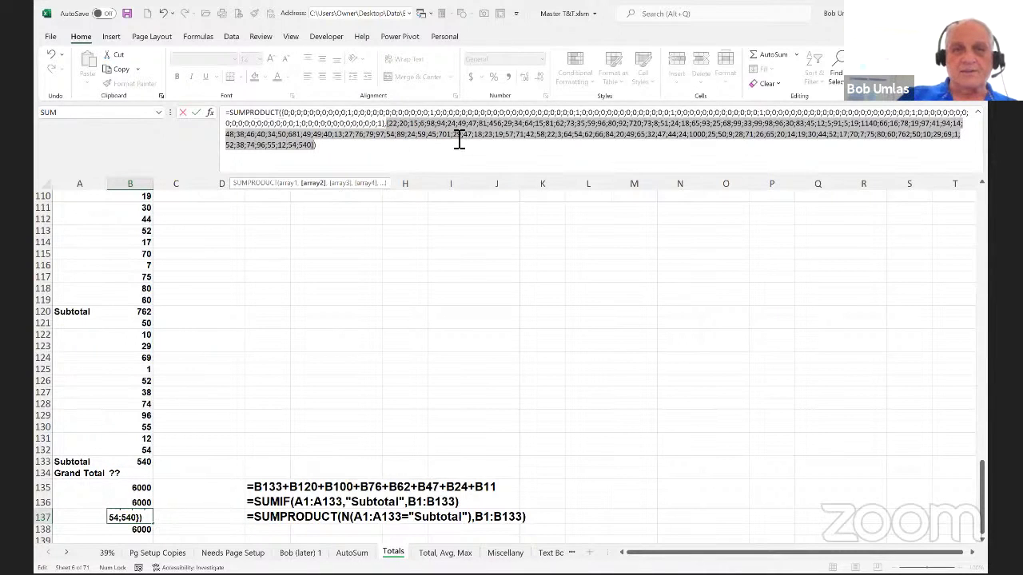
{"action": "left_click", "coordinate": [291, 118]}
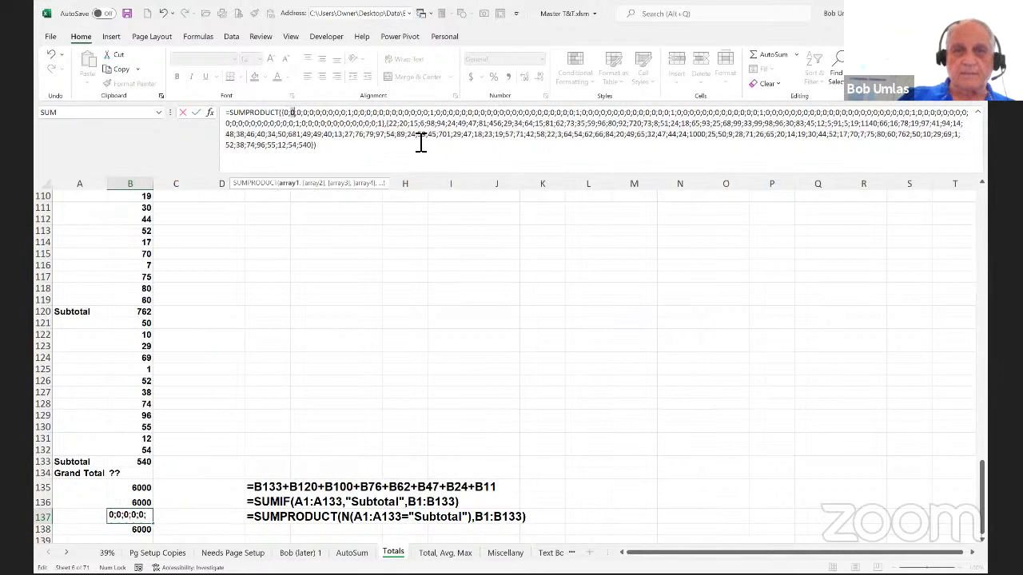
{"action": "key", "text": "Escape"}
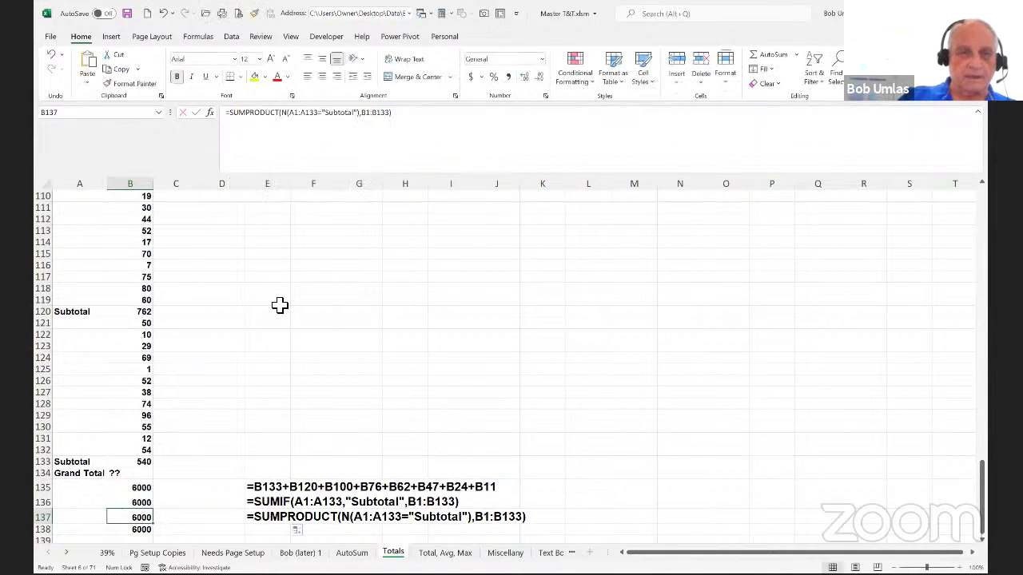
- Shrink the formula display to one line and fill the FORMULATEXT formula from E137 down to E138 to display the formula of B138
{"action": "scroll", "coordinate": [278, 305], "scroll_direction": "down", "scroll_amount": 5}
{"action": "left_click_drag", "start_coordinate": [355, 179], "coordinate": [359, 130]}
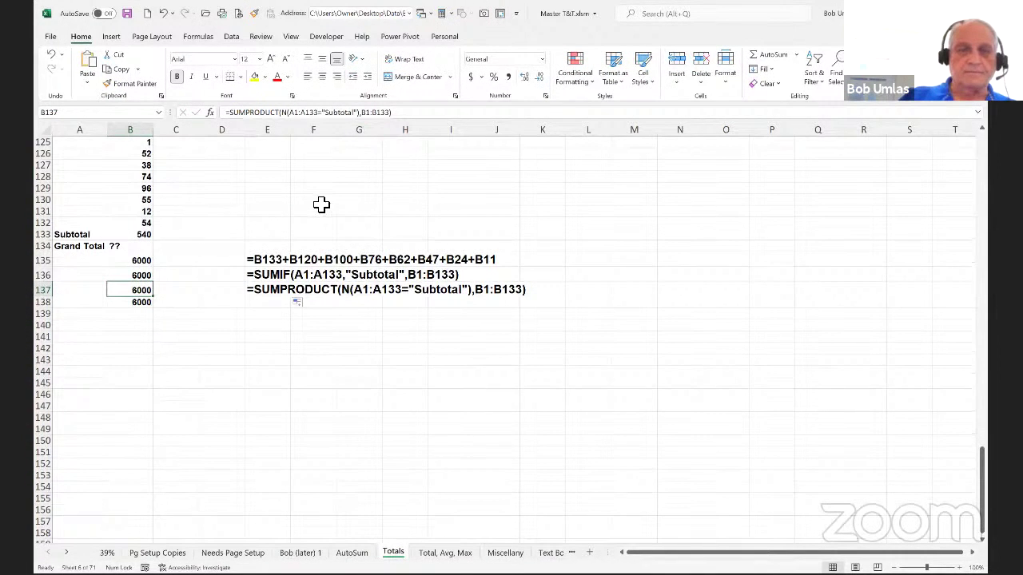
{"action": "left_click", "coordinate": [263, 293]}
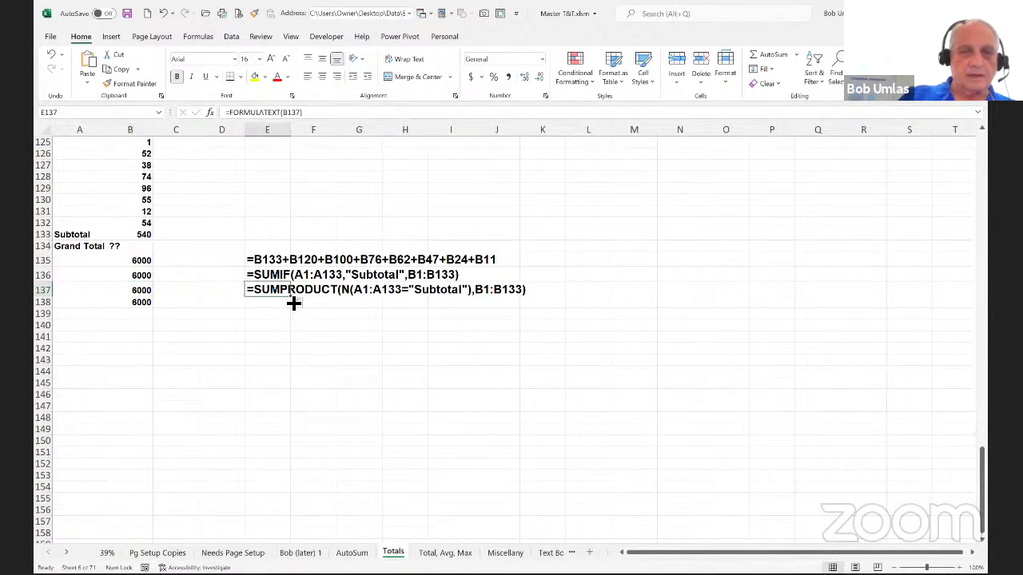
{"action": "left_click_drag", "start_coordinate": [293, 303], "coordinate": [292, 315]}
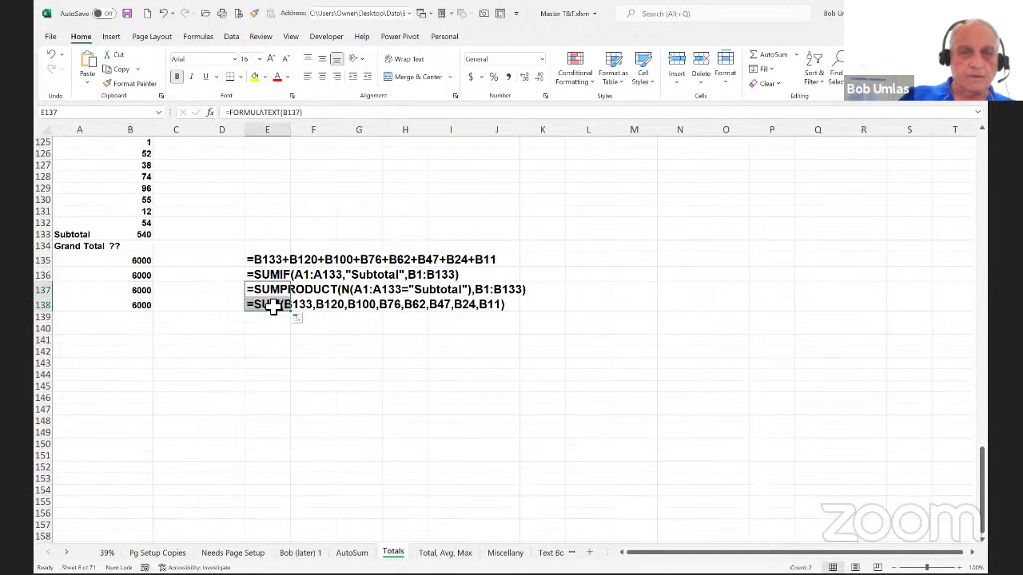
{"action": "double_click", "coordinate": [272, 308]}
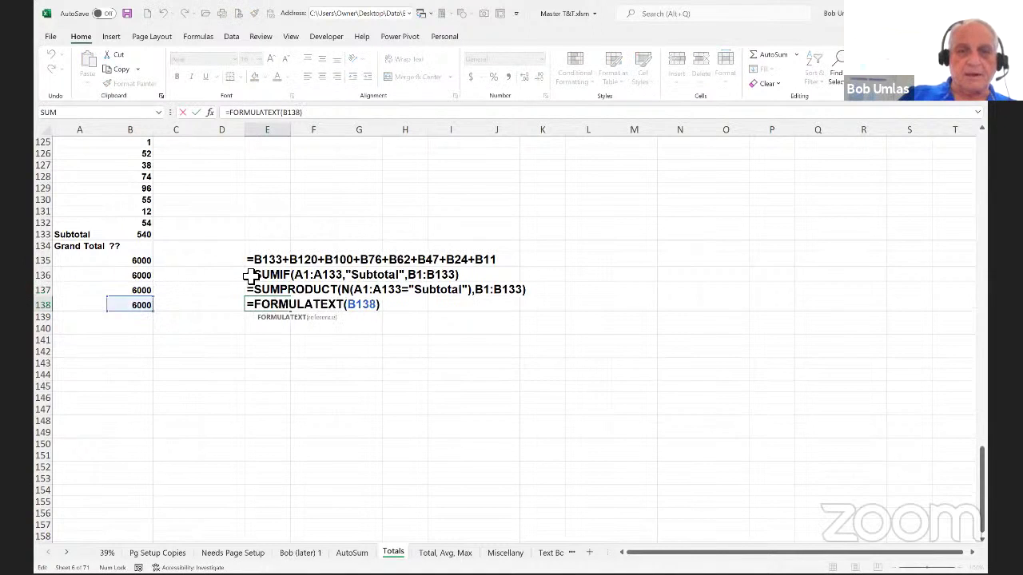
{"action": "key", "text": "Escape"}
{"action": "left_click", "coordinate": [265, 263]}
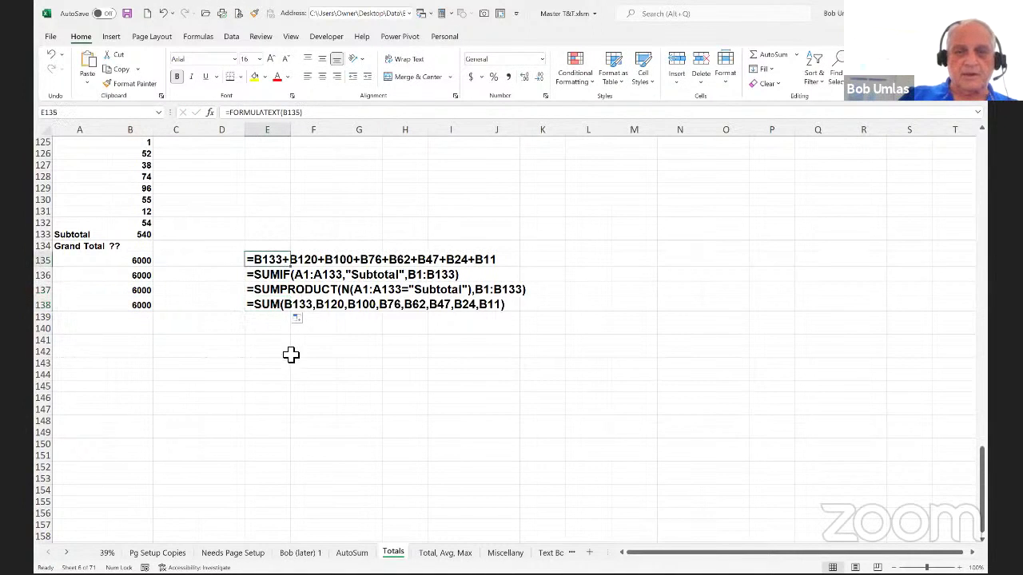
{"action": "left_click", "coordinate": [271, 310]}
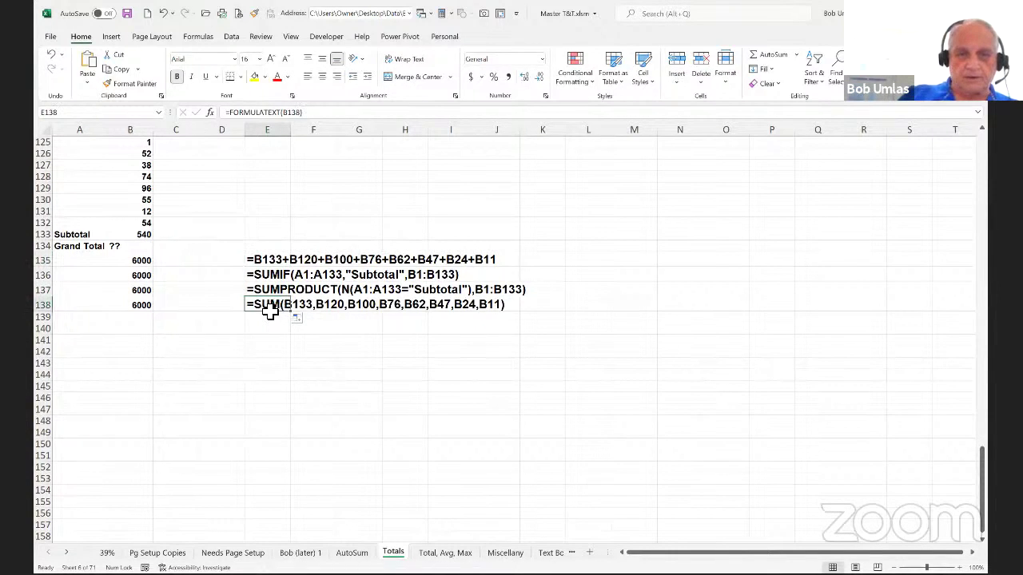
- Try totaling the subtotals with AutoSum in the Grand Total cell B134
{"action": "left_click", "coordinate": [141, 247]}
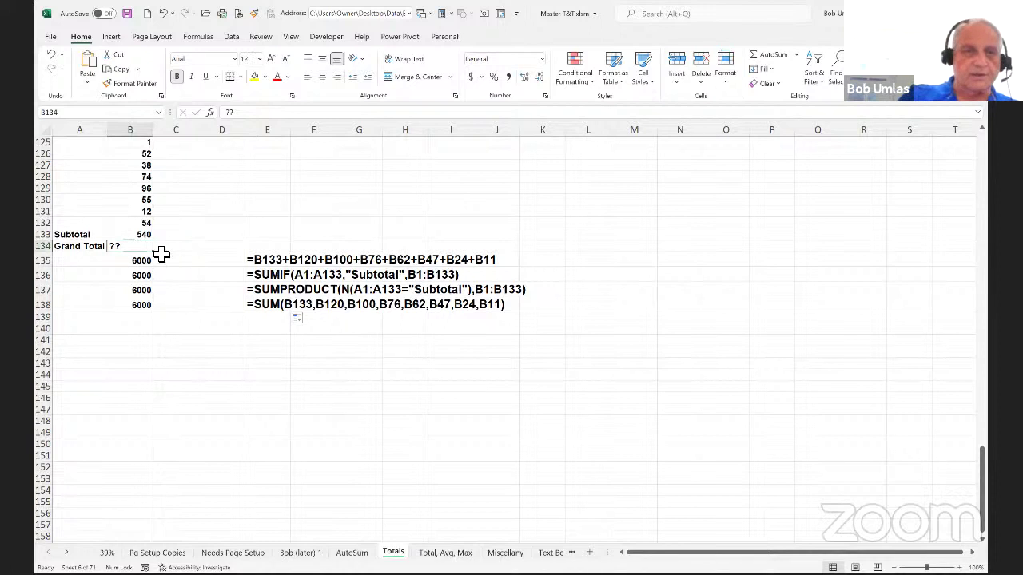
{"action": "key", "text": "alt+equal"}
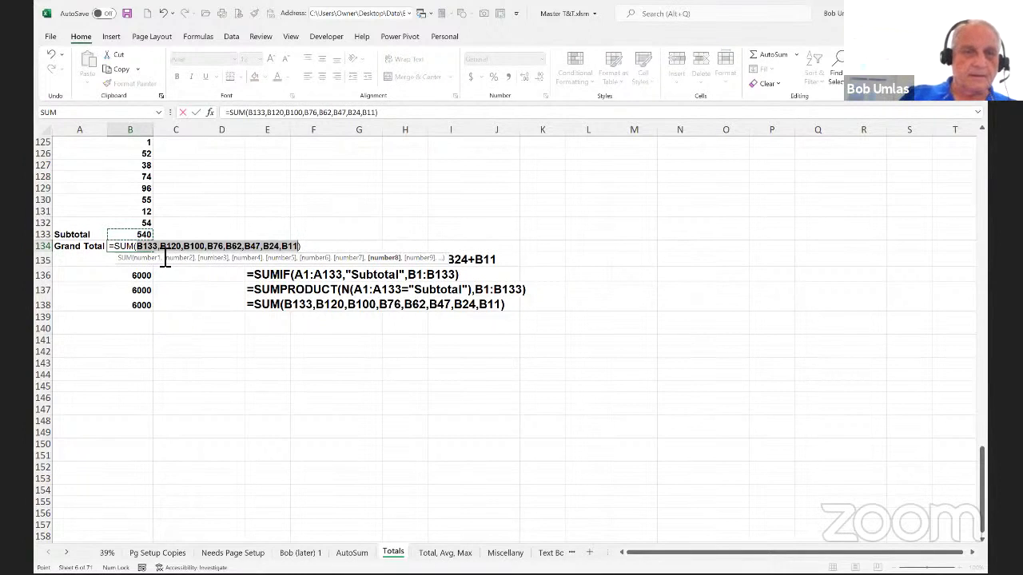
{"action": "key", "text": "Escape"}
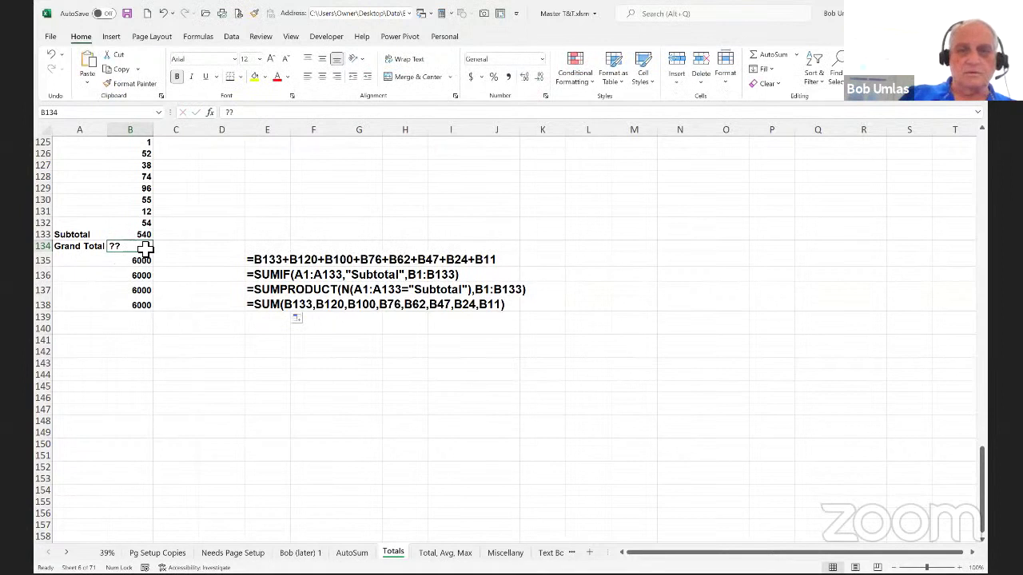
- Enter the formula =SUM(B1:B133)/2 in the Grand Total cell B134 and check its range
{"action": "type", "text": "="}
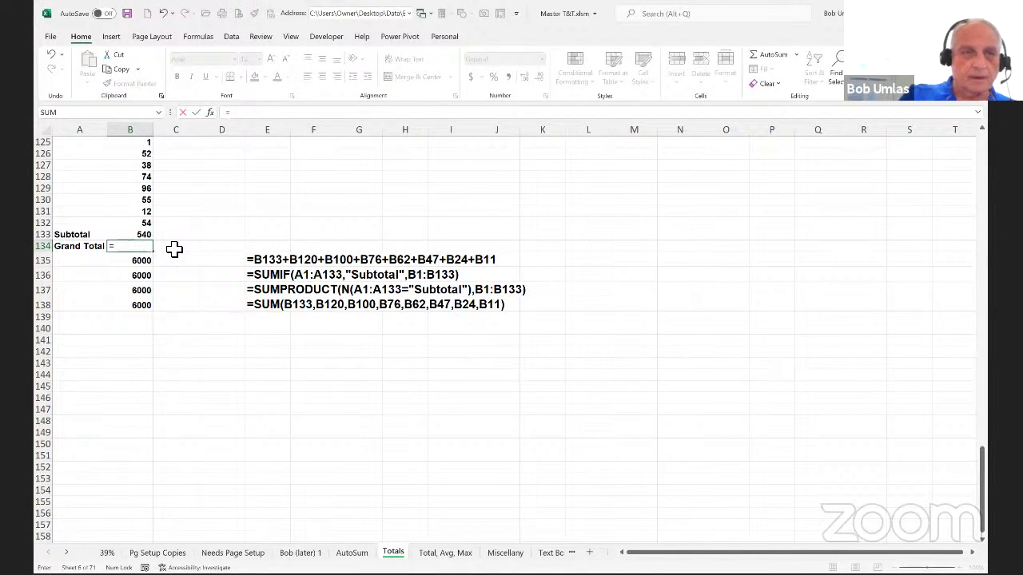
{"action": "type", "text": "sum(b1:b133)/2"}
{"action": "key", "text": "Return"}
{"action": "left_click", "coordinate": [128, 248]}
{"action": "double_click", "coordinate": [127, 249]}
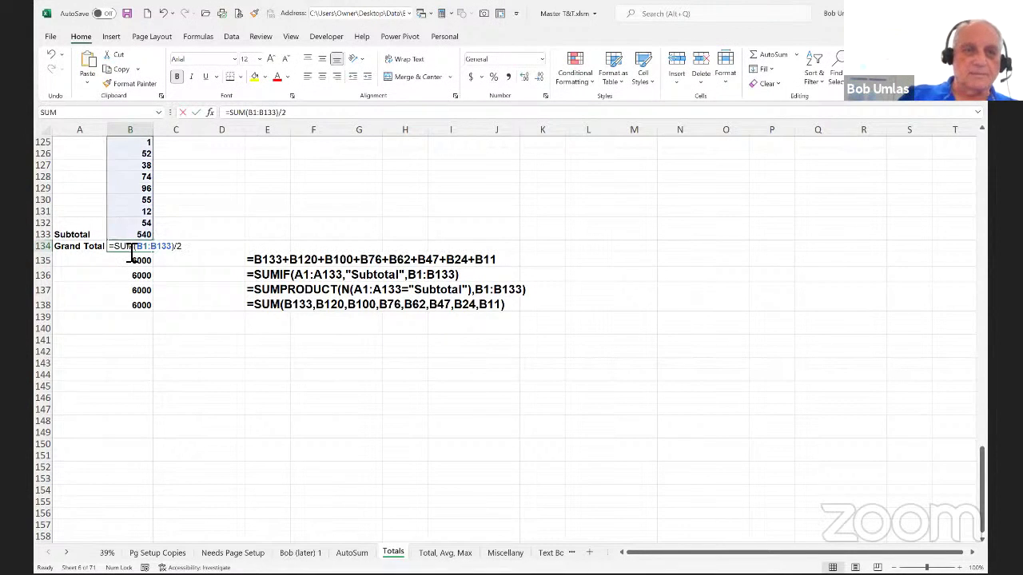
{"action": "key", "text": "Escape"}
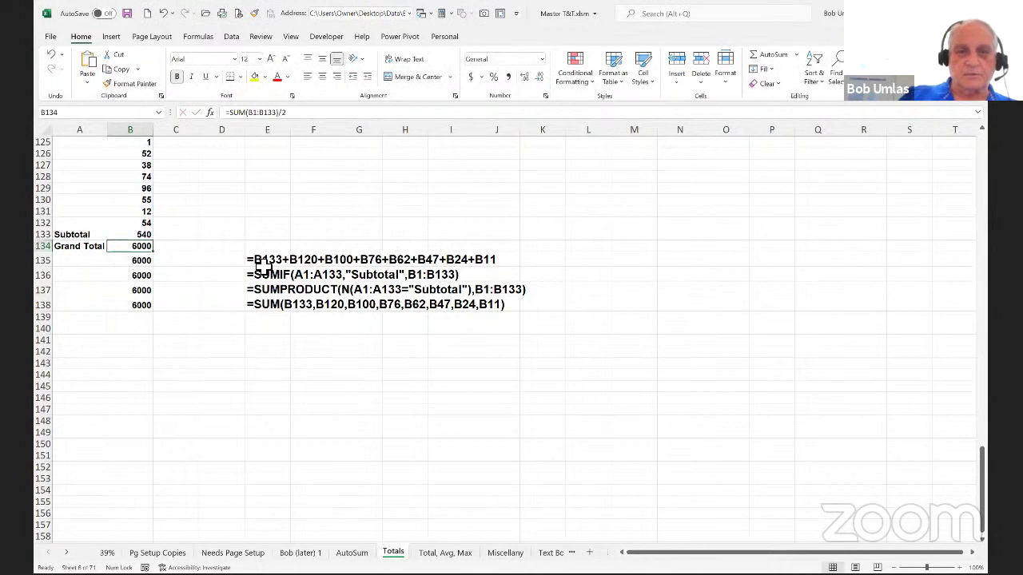
- Examine the first block of values in B1:B10 together with its subtotal formula in B11
{"action": "left_click", "coordinate": [255, 262]}
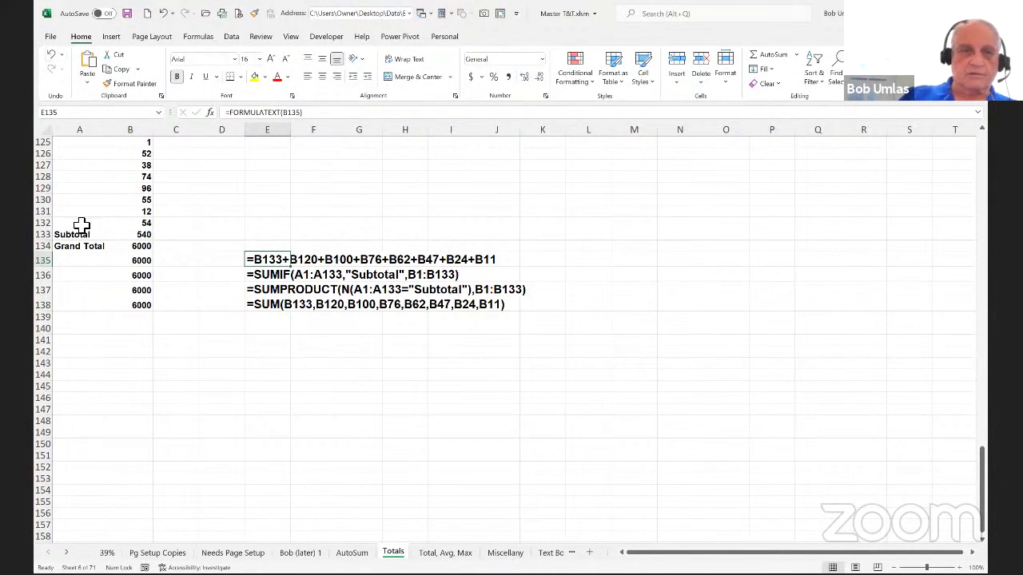
{"action": "left_click", "coordinate": [146, 247]}
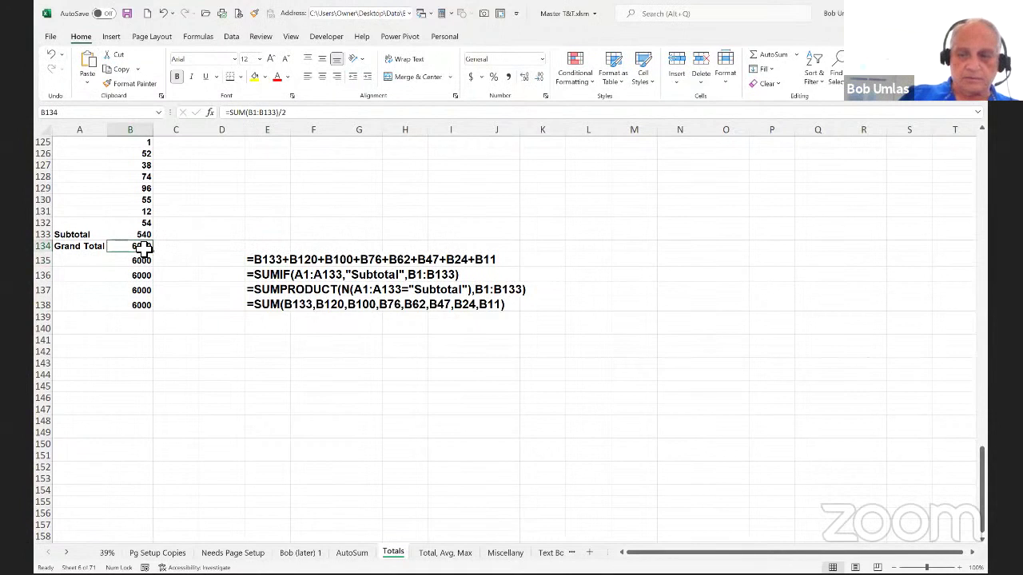
{"action": "key", "text": "ctrl+Up"}
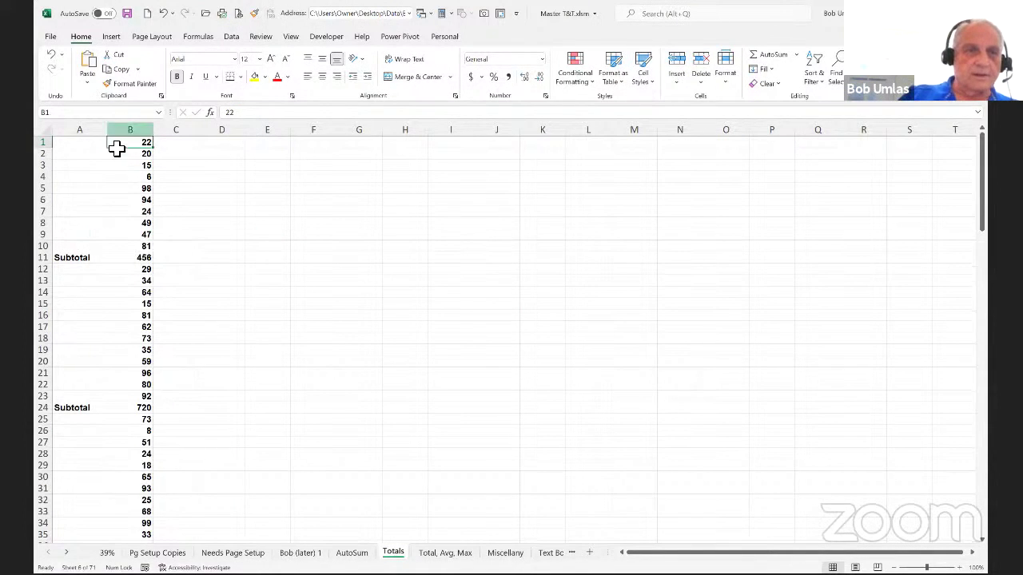
{"action": "left_click_drag", "start_coordinate": [139, 146], "coordinate": [136, 246]}
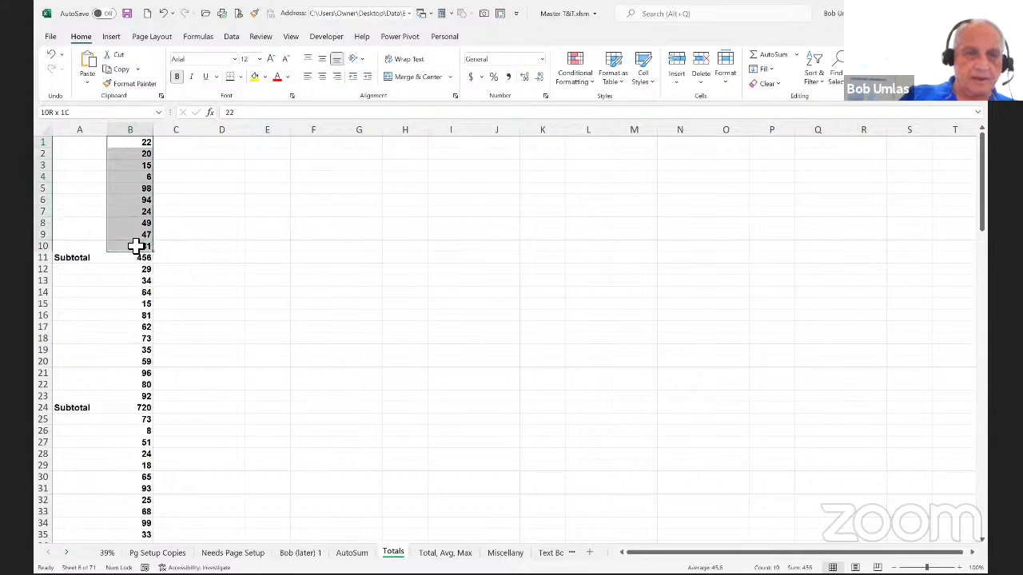
{"action": "double_click", "coordinate": [136, 260]}
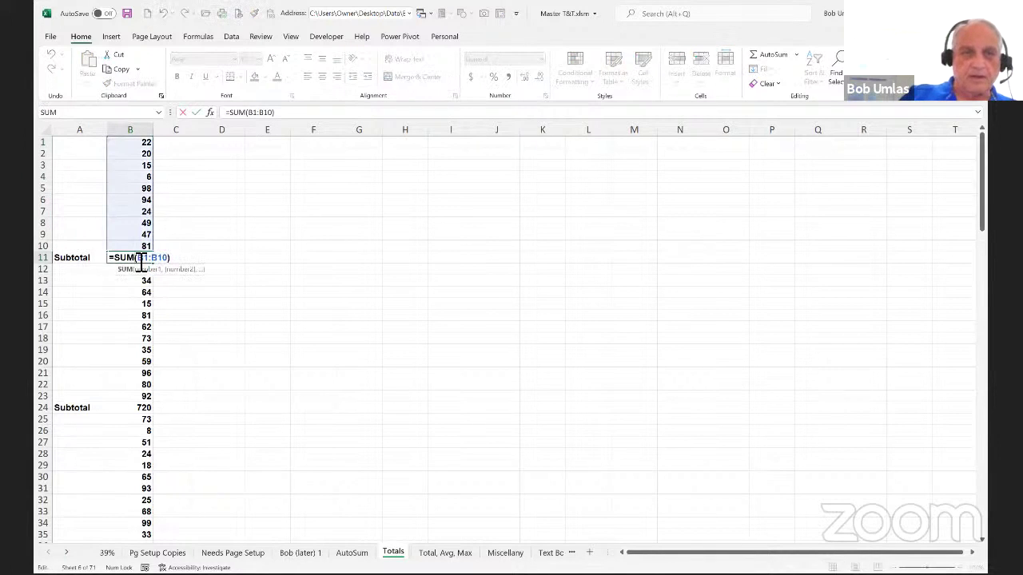
{"action": "key", "text": "Escape"}
{"action": "left_click_drag", "start_coordinate": [144, 144], "coordinate": [139, 263]}
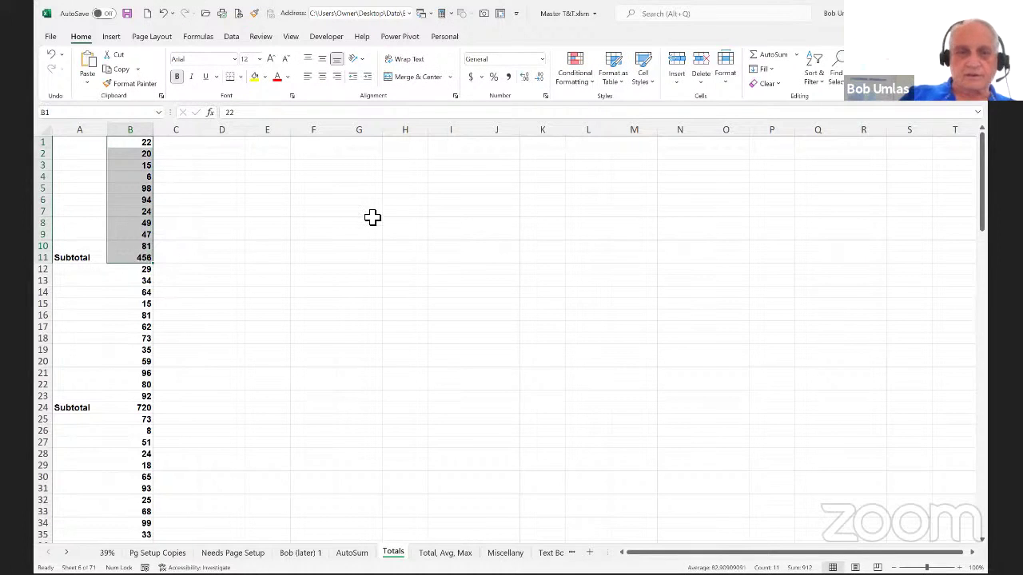
- Examine the second block of values in B12:B23 with its subtotal in B24, and return to the Grand Total cell B134
{"action": "scroll", "coordinate": [372, 216], "scroll_direction": "down", "scroll_amount": 2}
{"action": "left_click_drag", "start_coordinate": [125, 201], "coordinate": [137, 331]}
{"action": "left_click", "coordinate": [136, 340]}
{"action": "double_click", "coordinate": [135, 342]}
{"action": "key", "text": "Escape"}
{"action": "left_click_drag", "start_coordinate": [131, 199], "coordinate": [128, 340]}
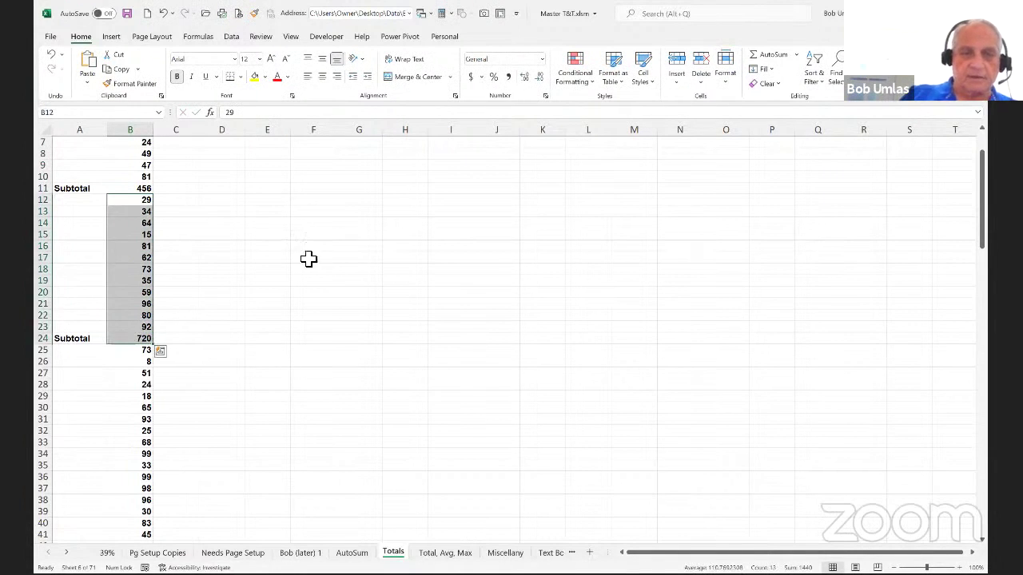
{"action": "left_click", "coordinate": [138, 233]}
{"action": "key", "text": "ctrl+Down"}
{"action": "scroll", "coordinate": [141, 237], "scroll_direction": "down", "scroll_amount": 5}
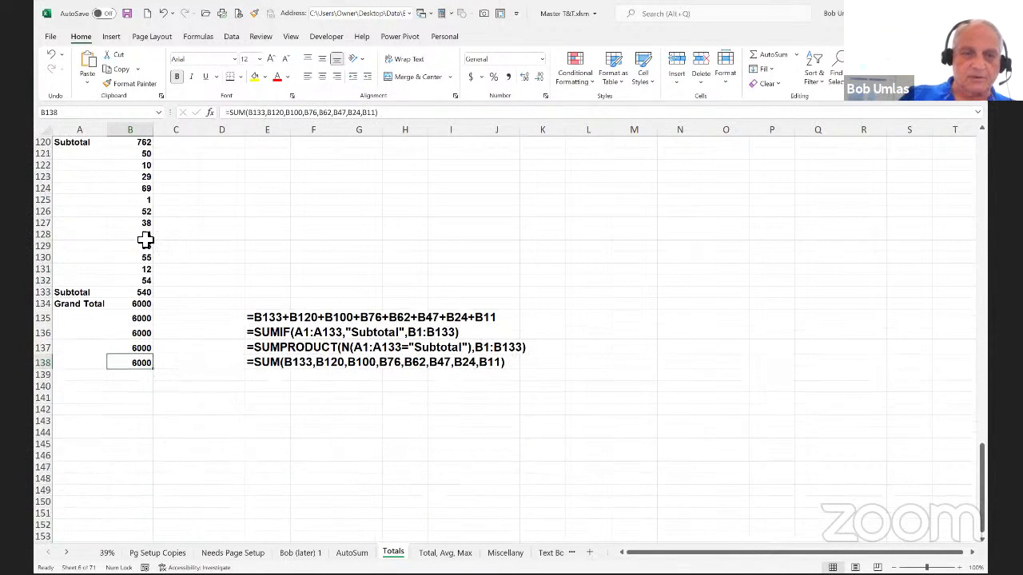
{"action": "left_click", "coordinate": [139, 304]}
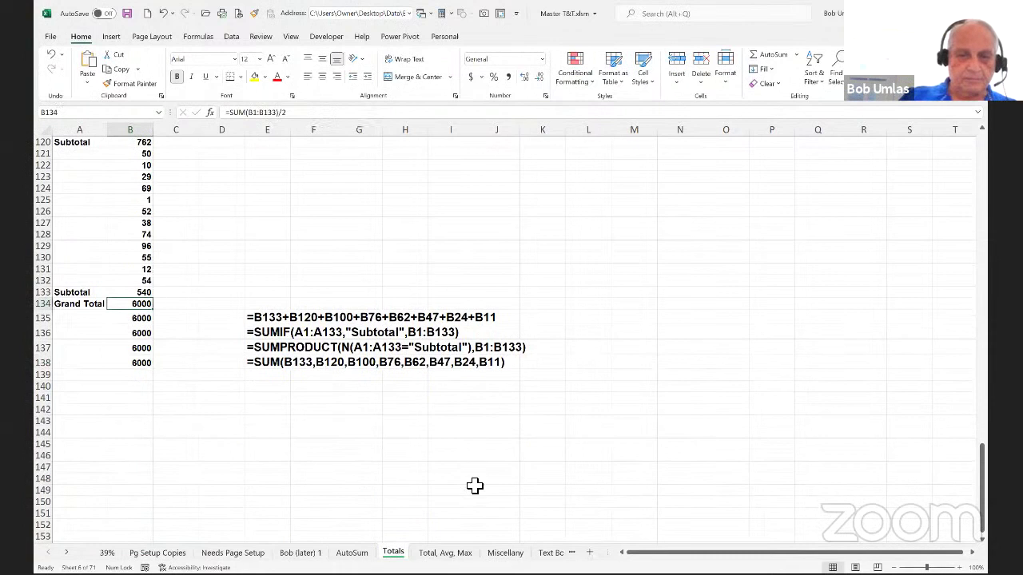
- Switch to the Total, Avg, Max sheet and examine Person1's test scores in B2:F2
{"action": "key", "text": "ctrl+Page_Down"}
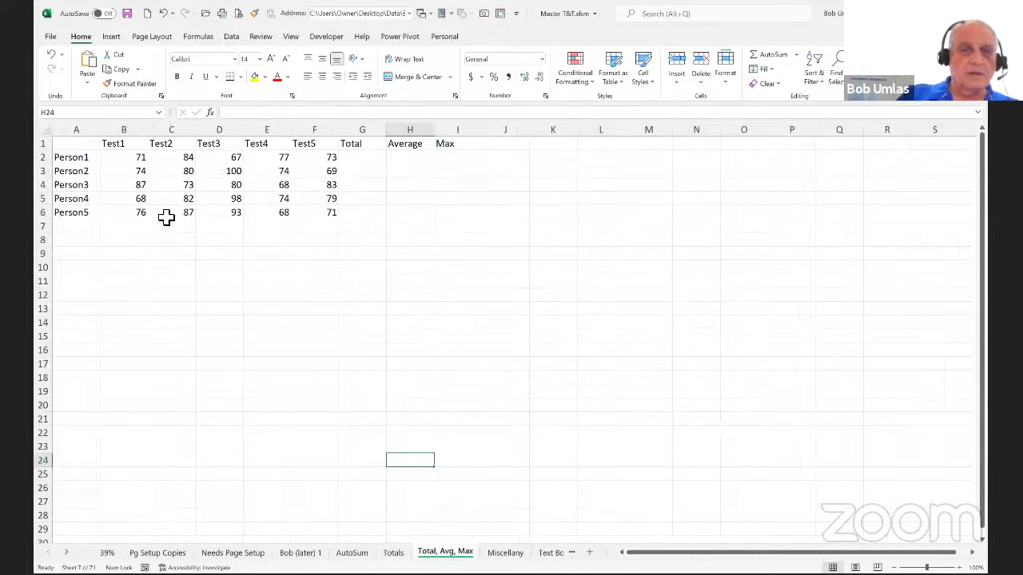
{"action": "left_click", "coordinate": [374, 161]}
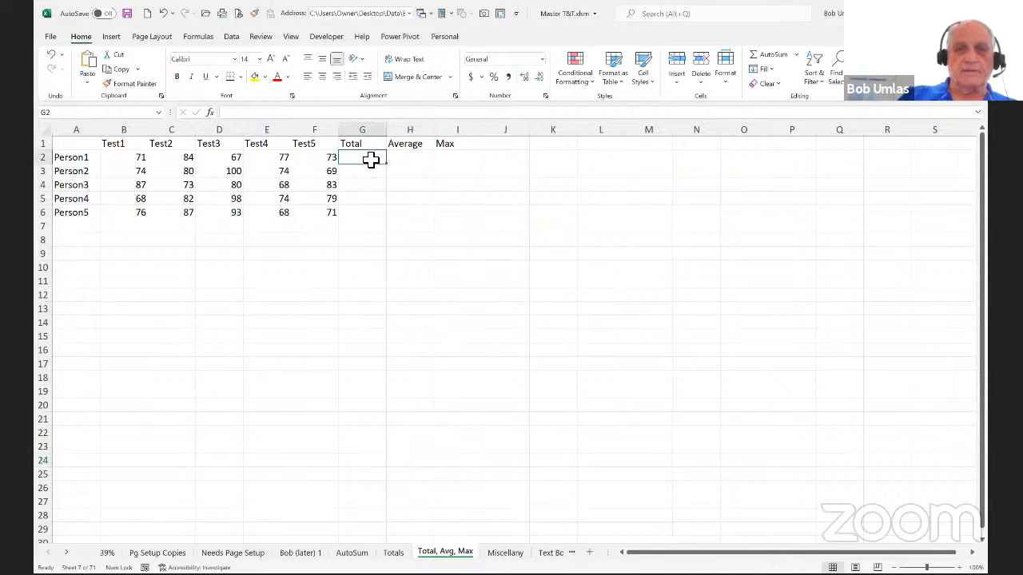
{"action": "left_click", "coordinate": [124, 160]}
{"action": "left_click", "coordinate": [326, 157], "text": "shift"}
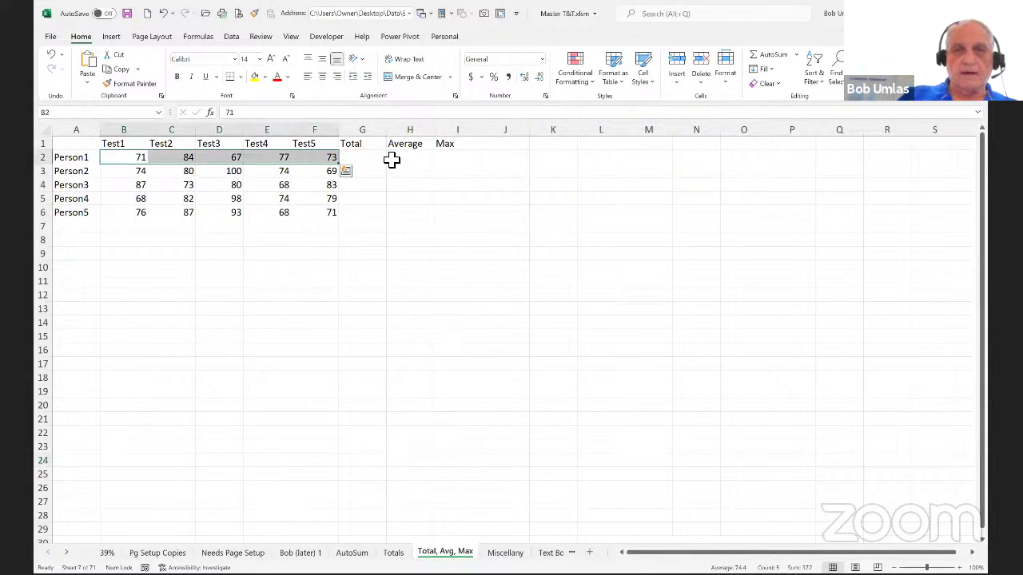
- Total Person1's scores in G2 with AutoSum's Sum function over B2:F2
{"action": "left_click", "coordinate": [363, 157]}
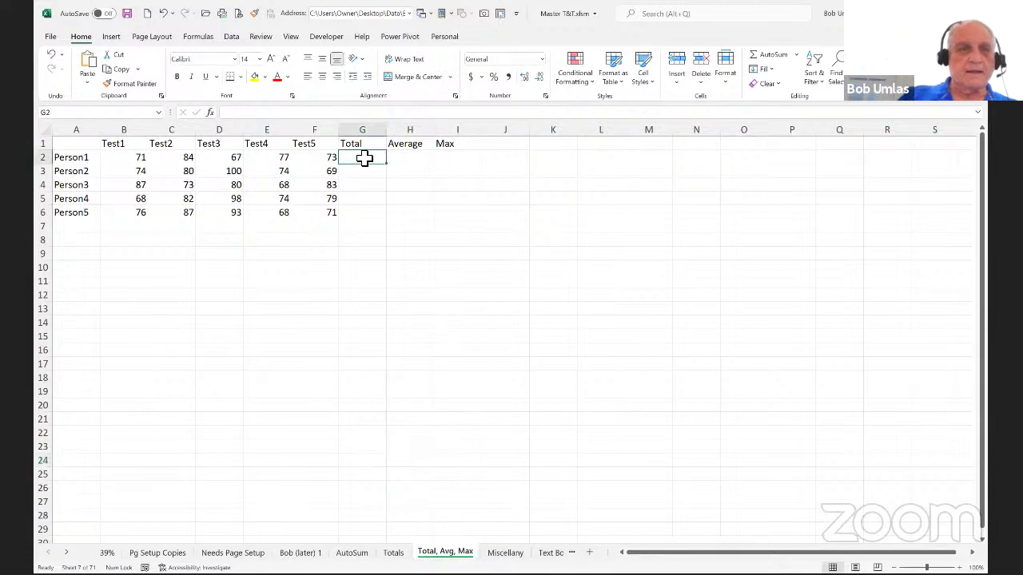
{"action": "left_click", "coordinate": [797, 56]}
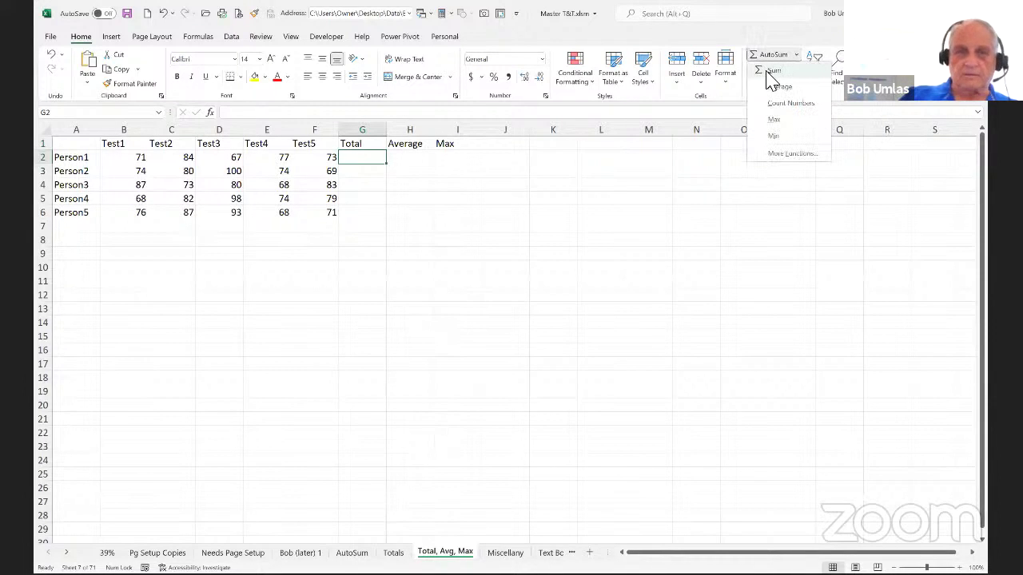
{"action": "left_click", "coordinate": [772, 71]}
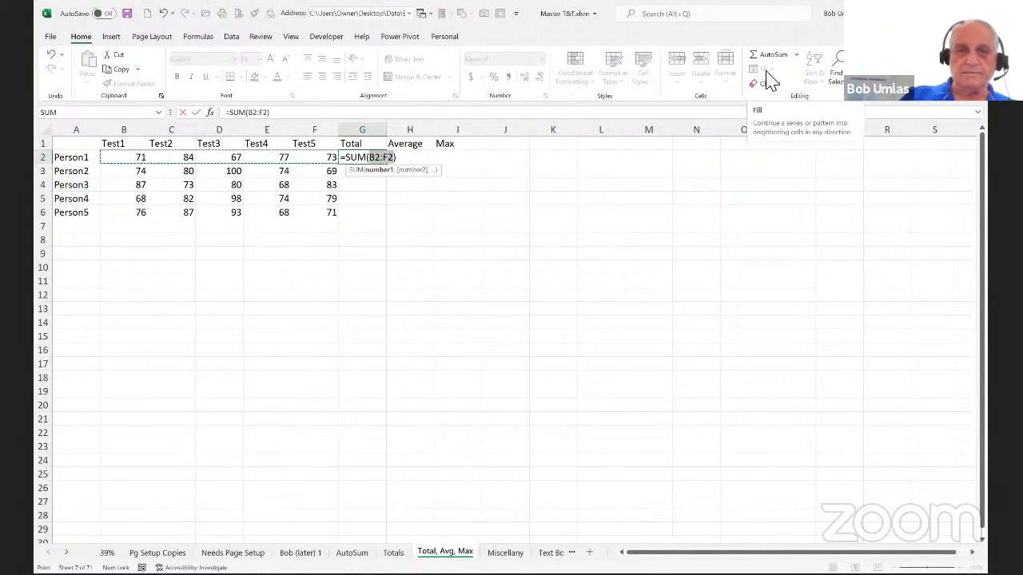
{"action": "key", "text": "Return"}
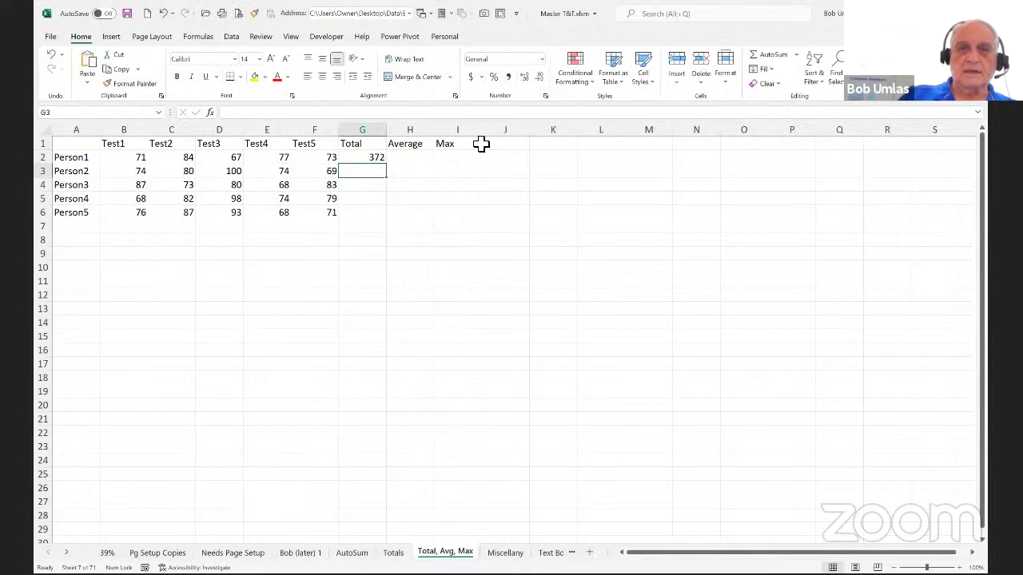
- Average Person1's scores in H2 with AutoSum, correcting the range to B2:F2 so it excludes the total
{"action": "left_click", "coordinate": [425, 159]}
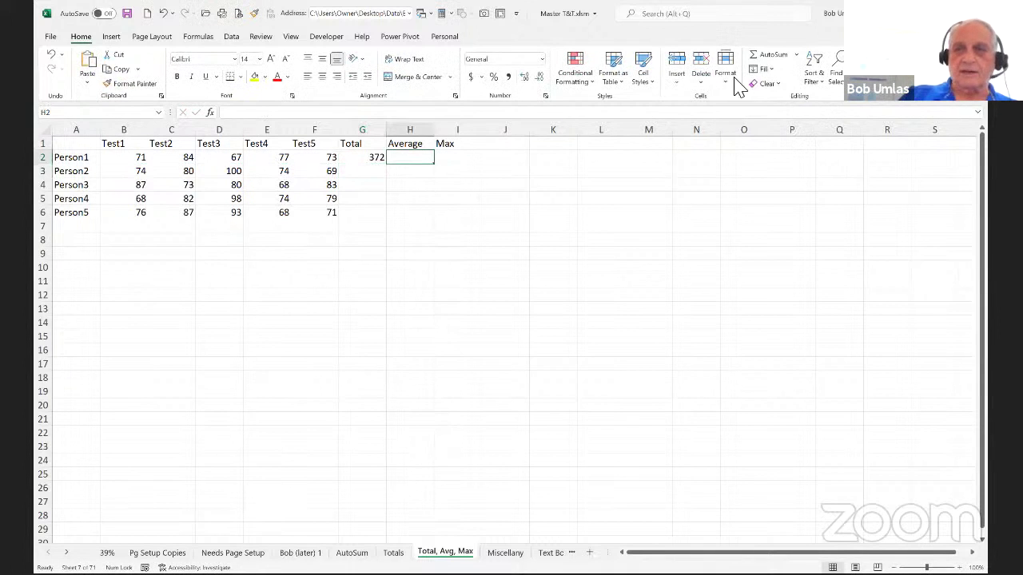
{"action": "left_click", "coordinate": [795, 58]}
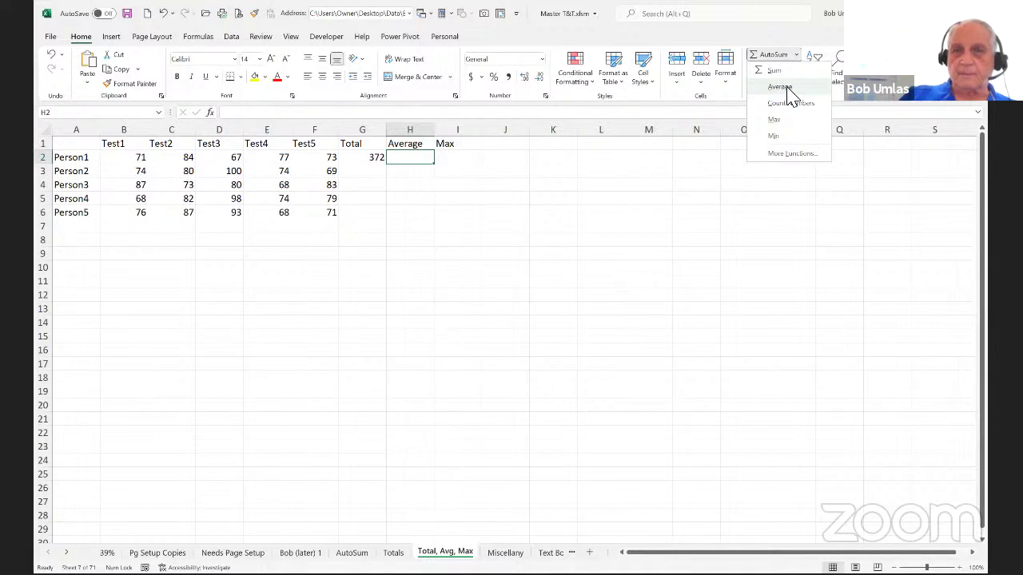
{"action": "left_click", "coordinate": [779, 86]}
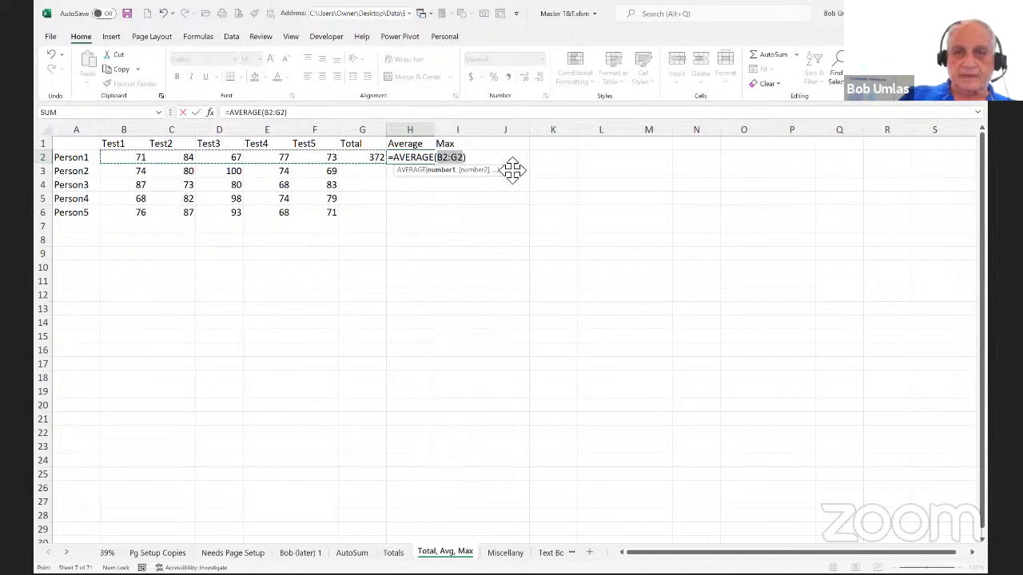
{"action": "left_click", "coordinate": [457, 157]}
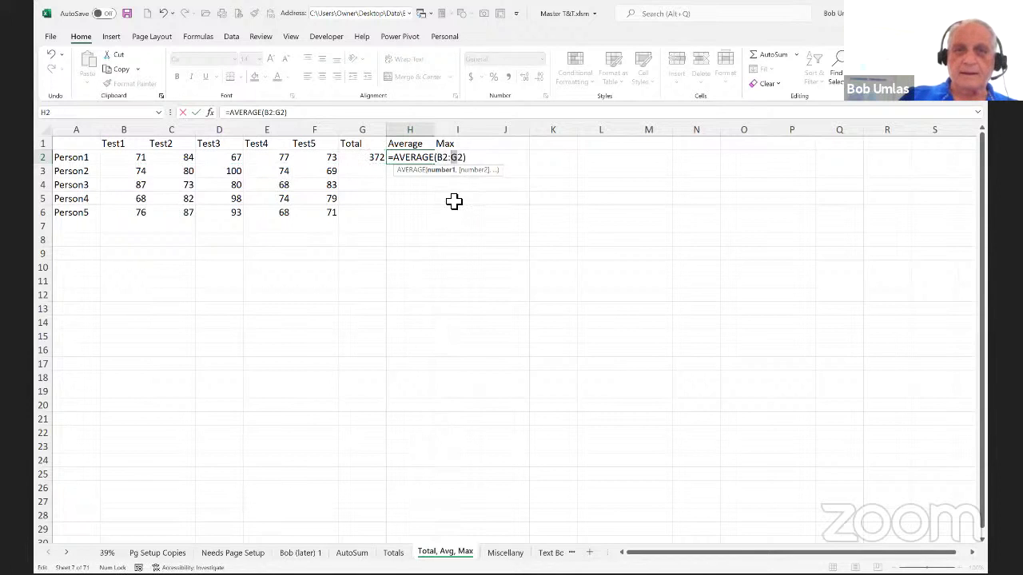
{"action": "key", "text": "Tab"}
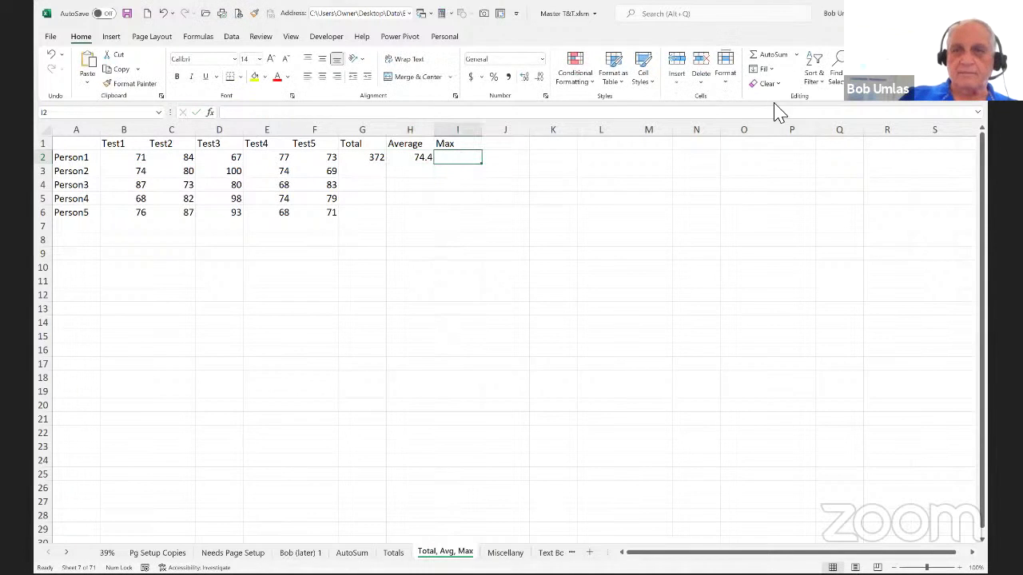
- Try to find Person1's highest score in I2 with AutoSum's Max function
{"action": "left_click", "coordinate": [796, 56]}
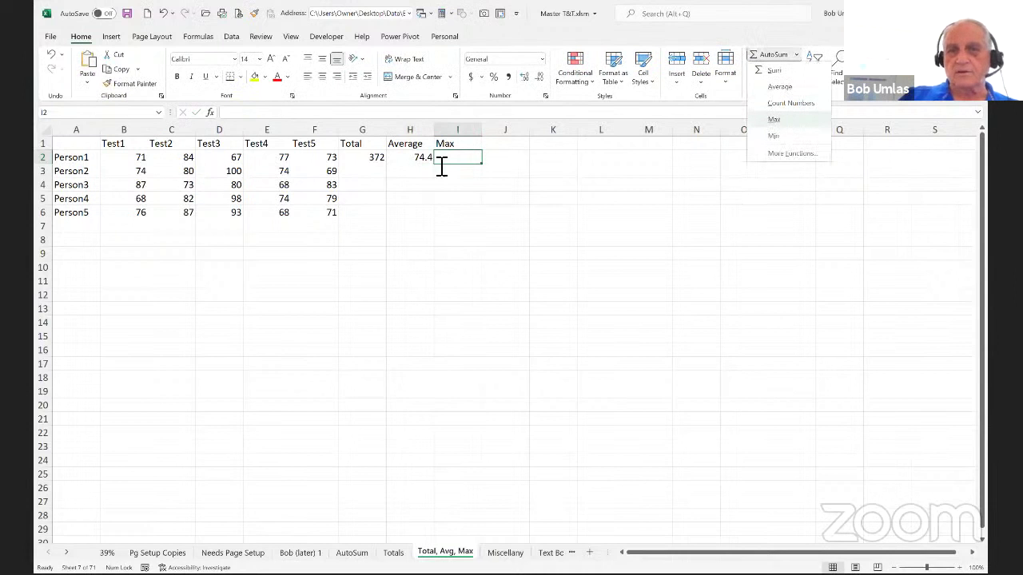
{"action": "left_click", "coordinate": [779, 121]}
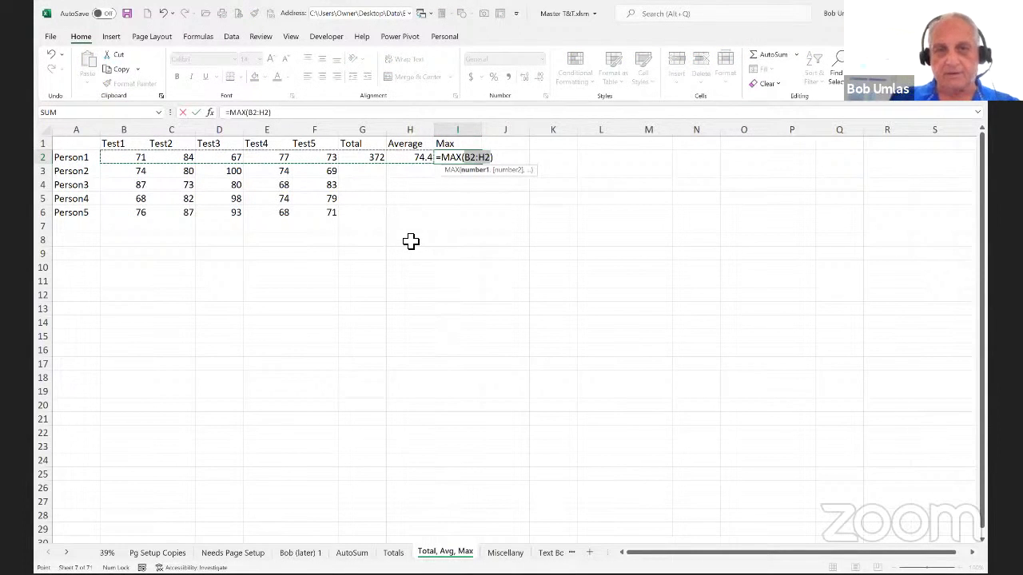
{"action": "key", "text": "Escape"}
- Undo the average in H2 and clear Person1's total from G2
{"action": "key", "text": "ctrl+z"}
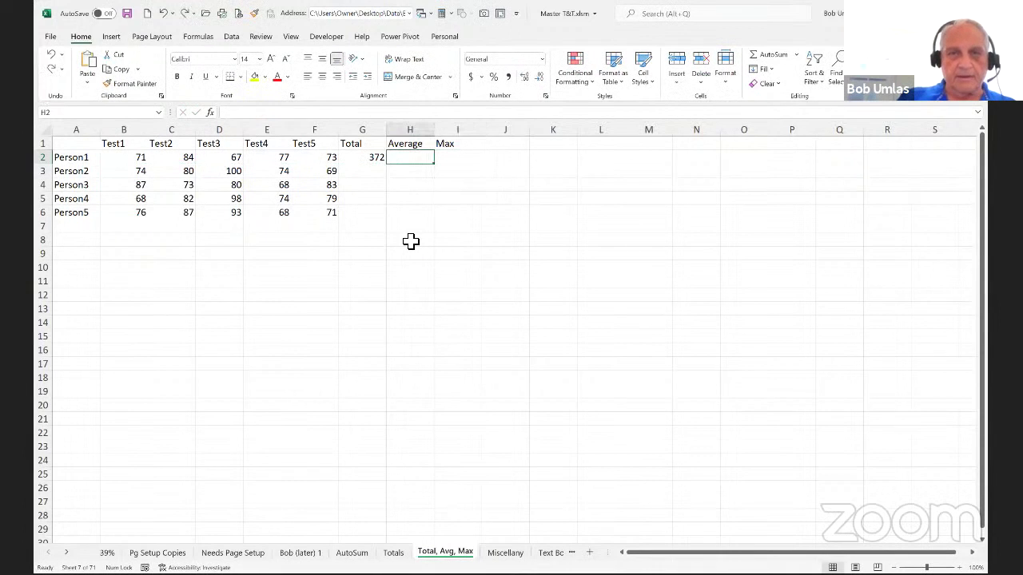
{"action": "left_click", "coordinate": [383, 172]}
{"action": "left_click_drag", "start_coordinate": [389, 176], "coordinate": [384, 162]}
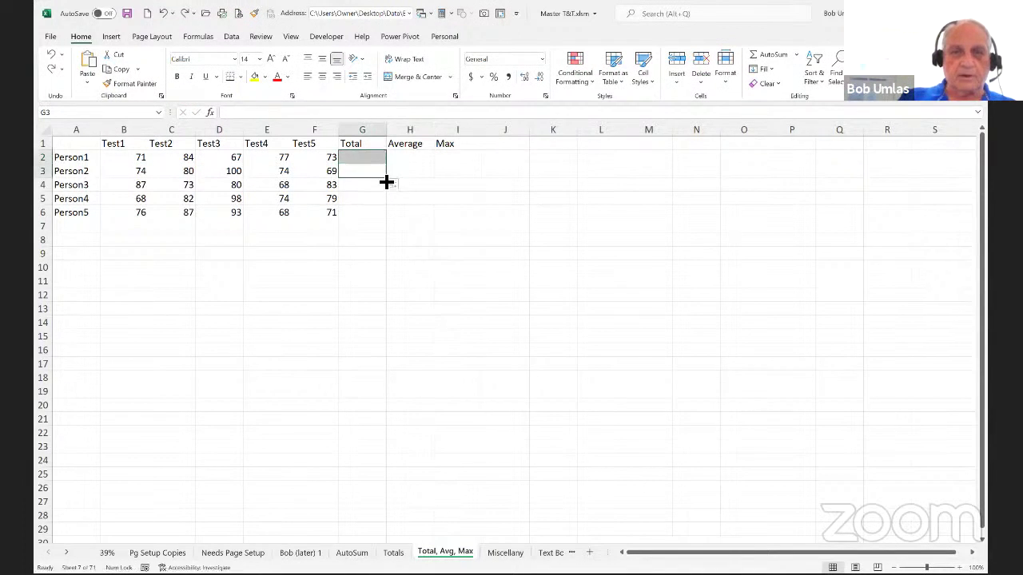
- Use AutoSum on the preselected scores B2:F2 to add their Sum in G2 and their Average in H2
{"action": "left_click_drag", "start_coordinate": [126, 157], "coordinate": [310, 161]}
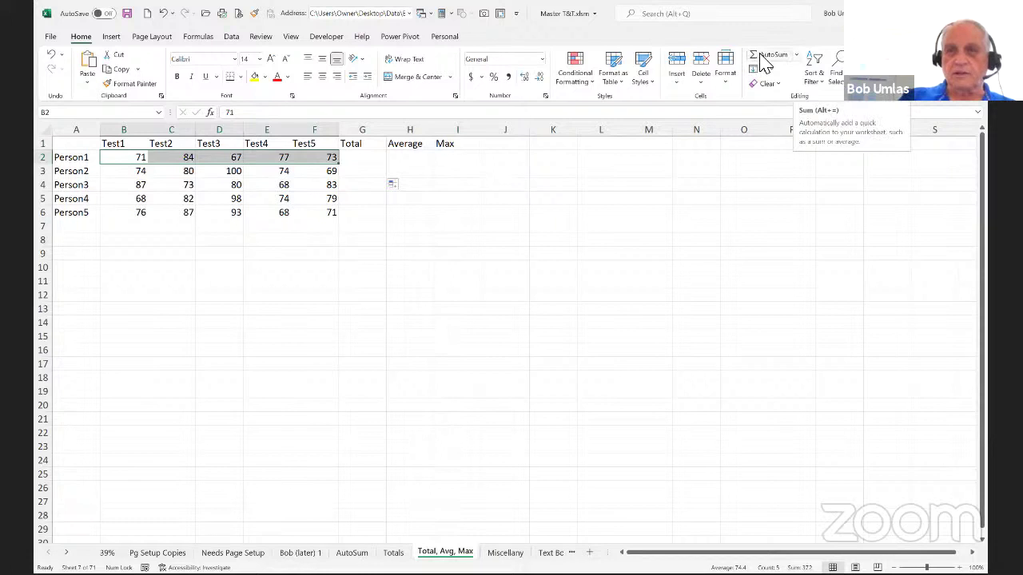
{"action": "left_click", "coordinate": [766, 62]}
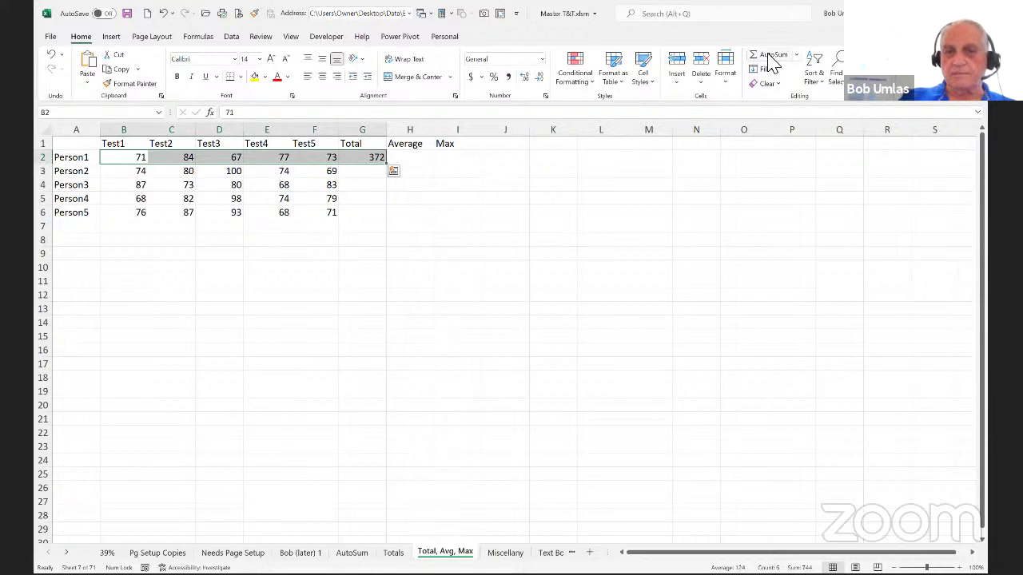
{"action": "left_click_drag", "start_coordinate": [127, 160], "coordinate": [315, 160]}
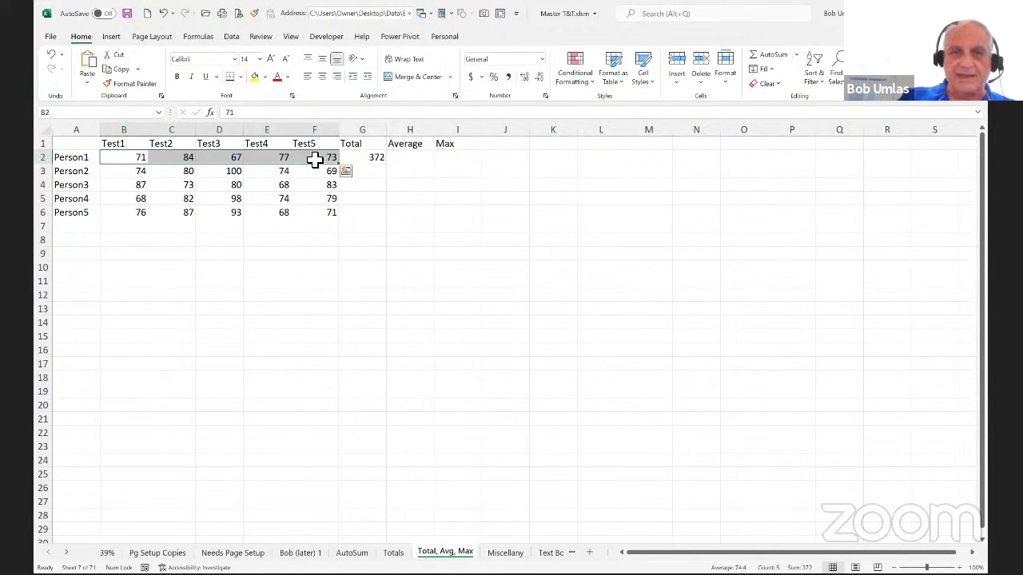
{"action": "left_click", "coordinate": [796, 56]}
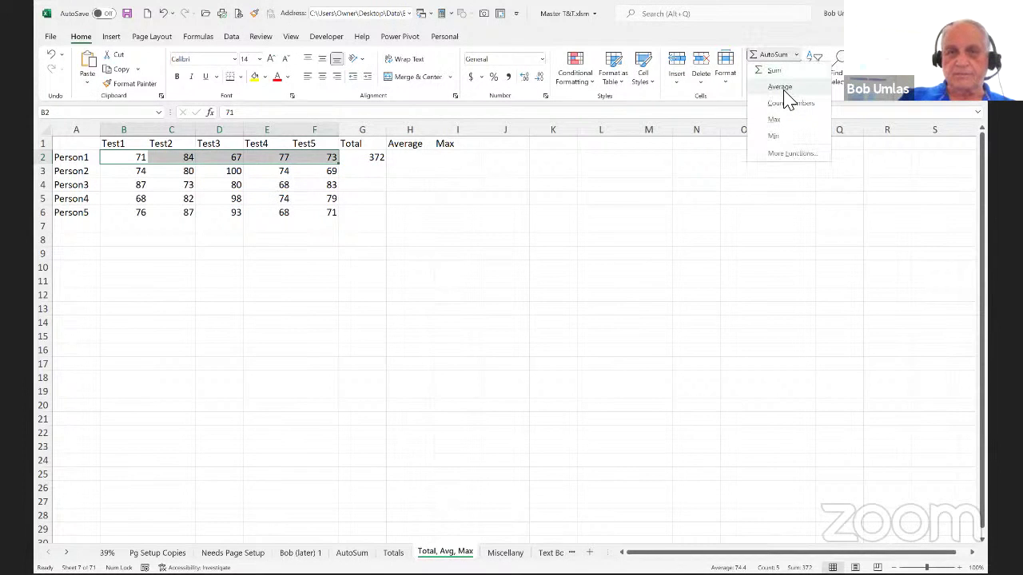
{"action": "left_click", "coordinate": [780, 88]}
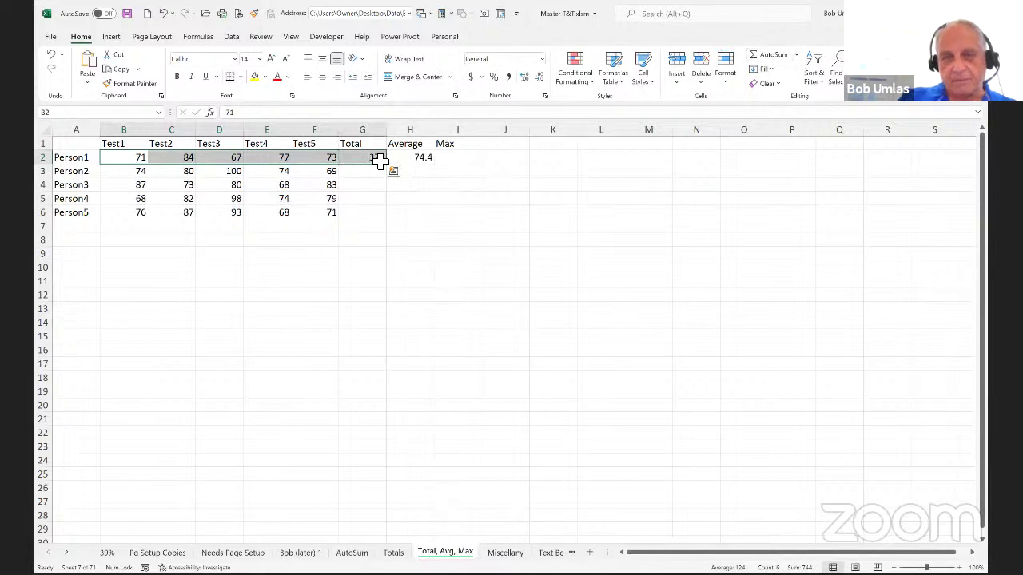
- Add the Max of scores B2:F2 in I2 with AutoSum, and fill the G2:I2 formulas down through row 6
{"action": "left_click", "coordinate": [128, 159]}
{"action": "left_click_drag", "start_coordinate": [182, 160], "coordinate": [319, 160]}
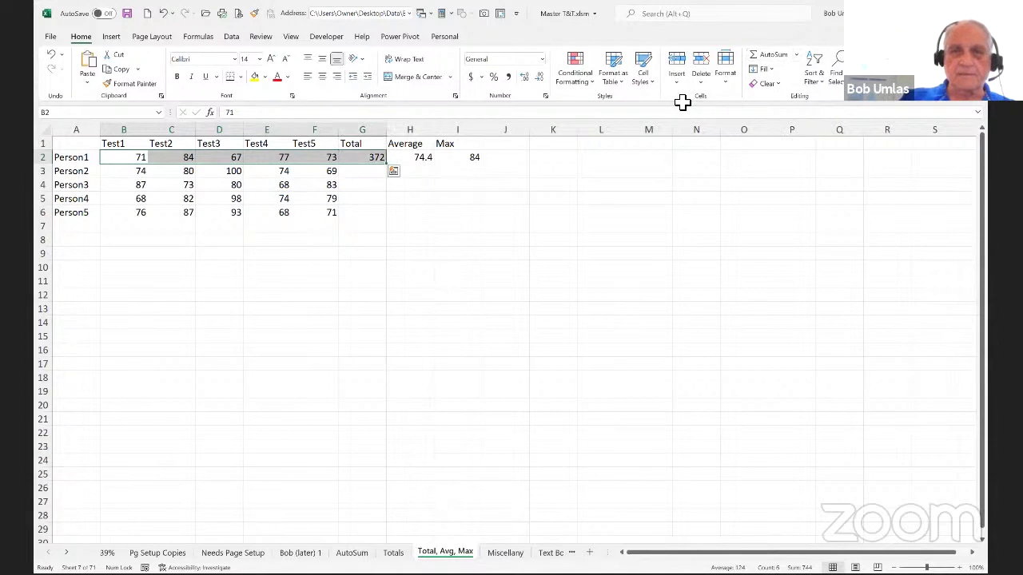
{"action": "left_click_drag", "start_coordinate": [377, 160], "coordinate": [472, 162]}
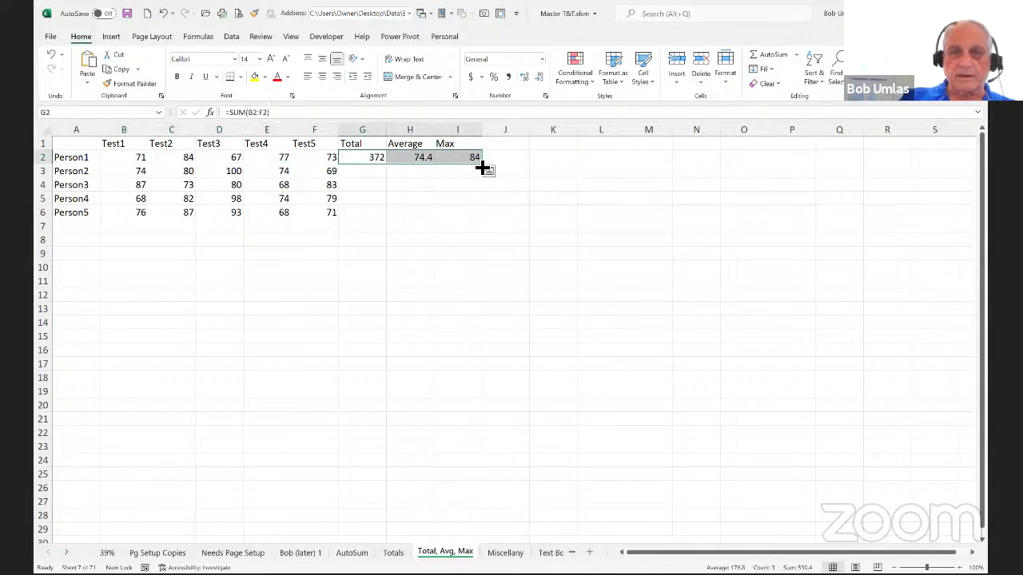
{"action": "double_click", "coordinate": [482, 164]}
{"action": "left_click", "coordinate": [346, 257]}
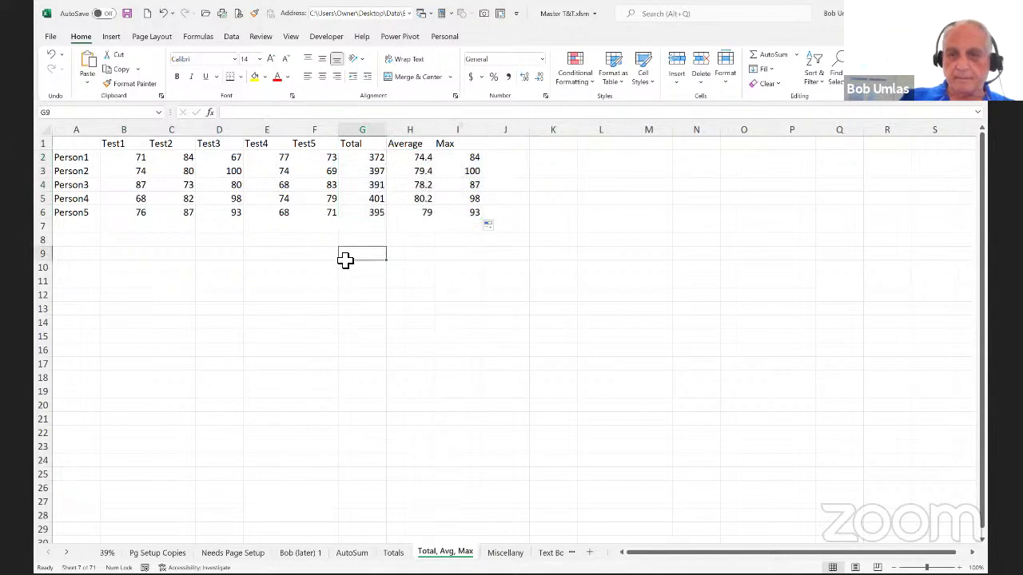
- Switch to the Miscellany sheet and jump to row 3, column 7 using the reference r3c7
{"action": "left_click", "coordinate": [284, 480]}
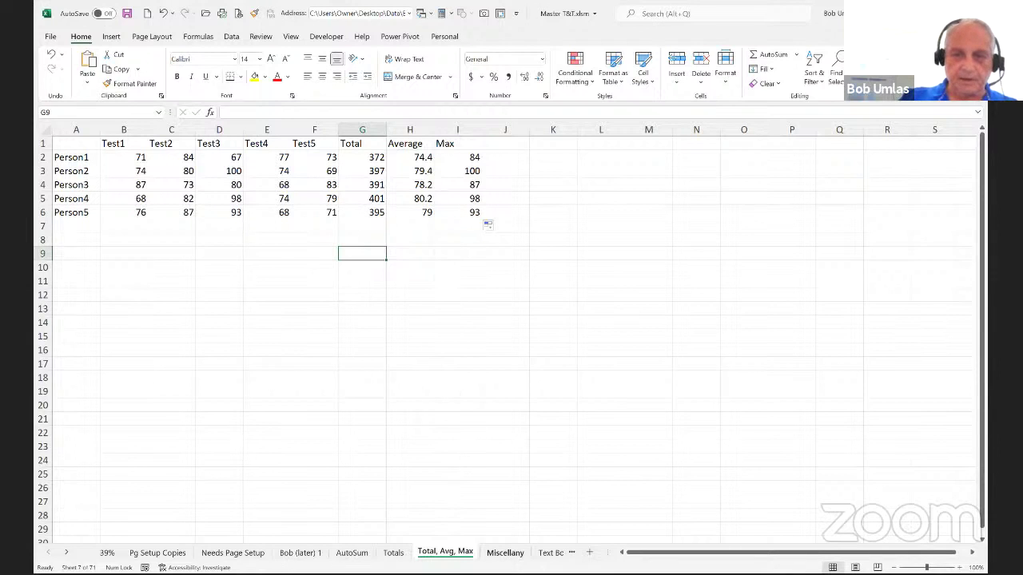
{"action": "left_click", "coordinate": [505, 552]}
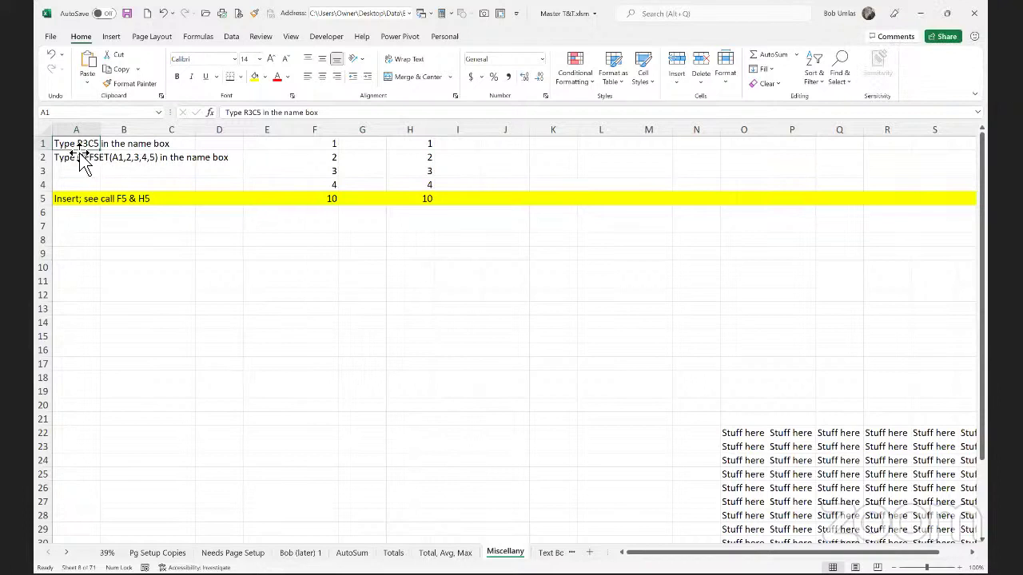
{"action": "left_click", "coordinate": [96, 112]}
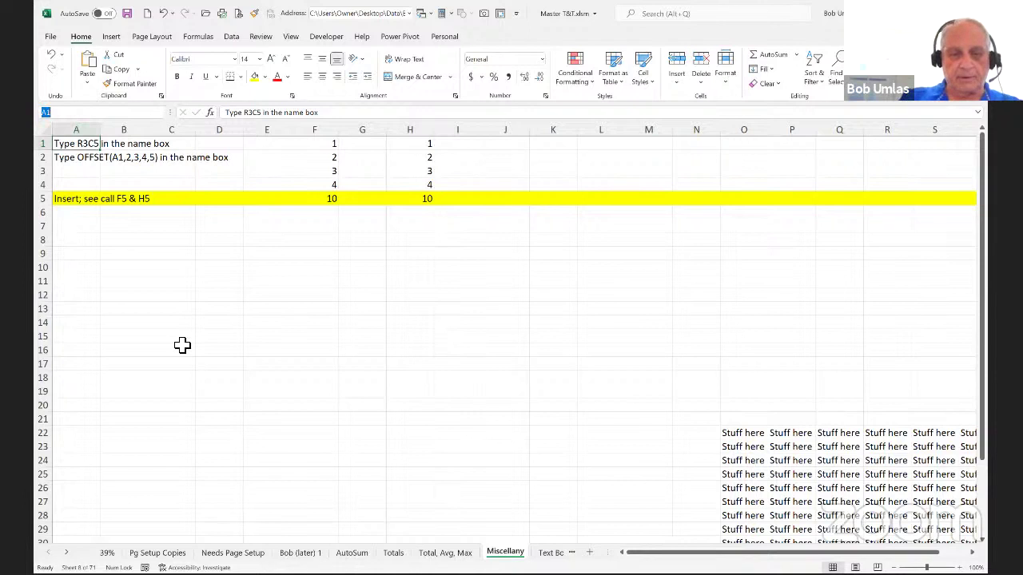
{"action": "type", "text": "r3c7"}
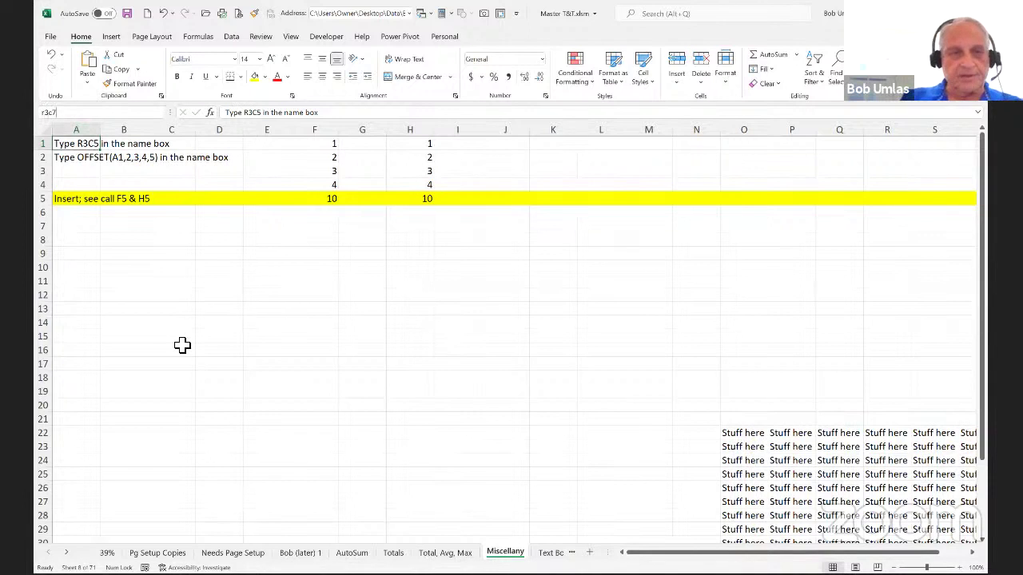
{"action": "key", "text": "Return"}
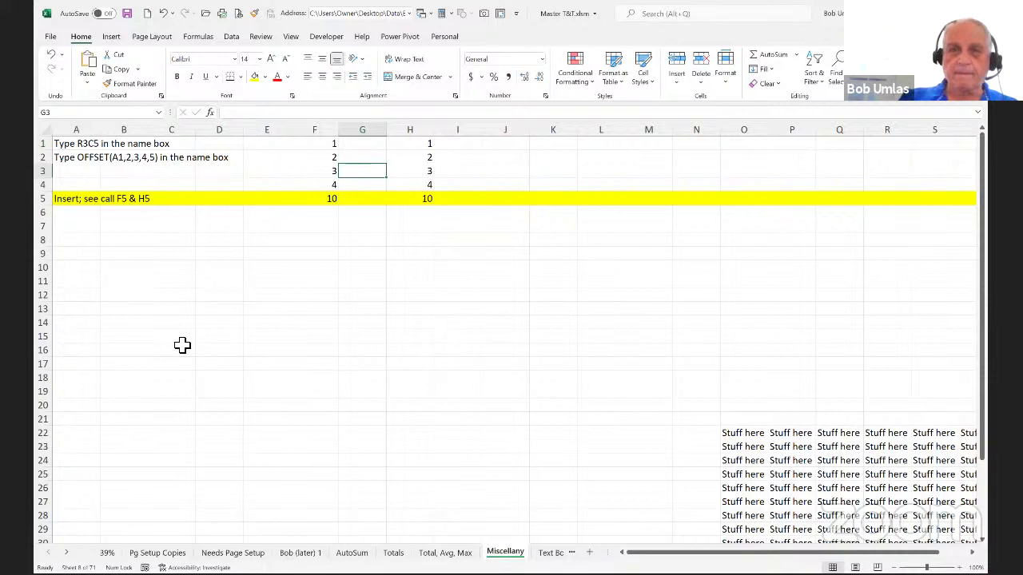
- Jump to row 1, column 1000 using the reference r1c1000, and return to cell A1
{"action": "left_click", "coordinate": [84, 116]}
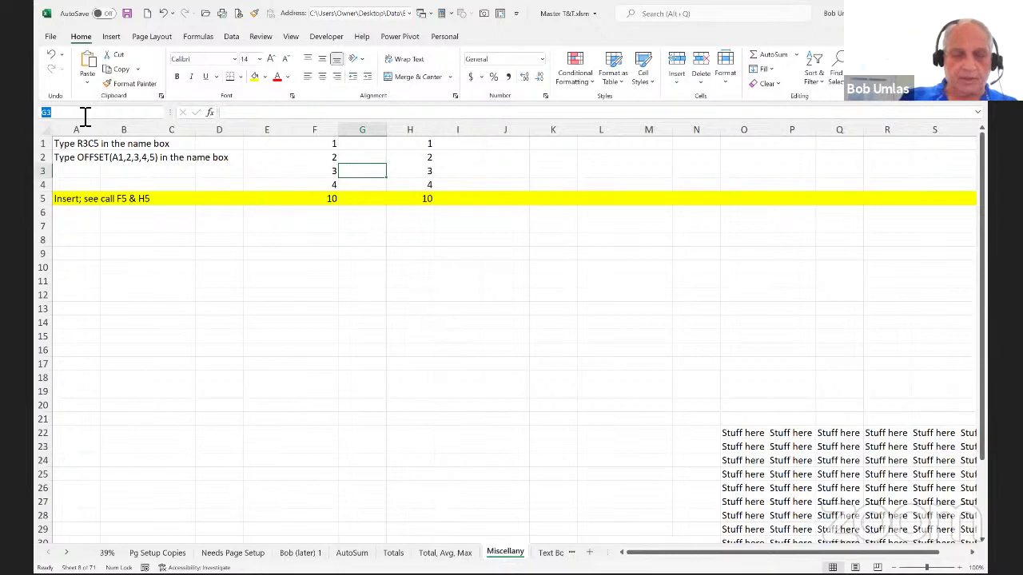
{"action": "type", "text": "r1"}
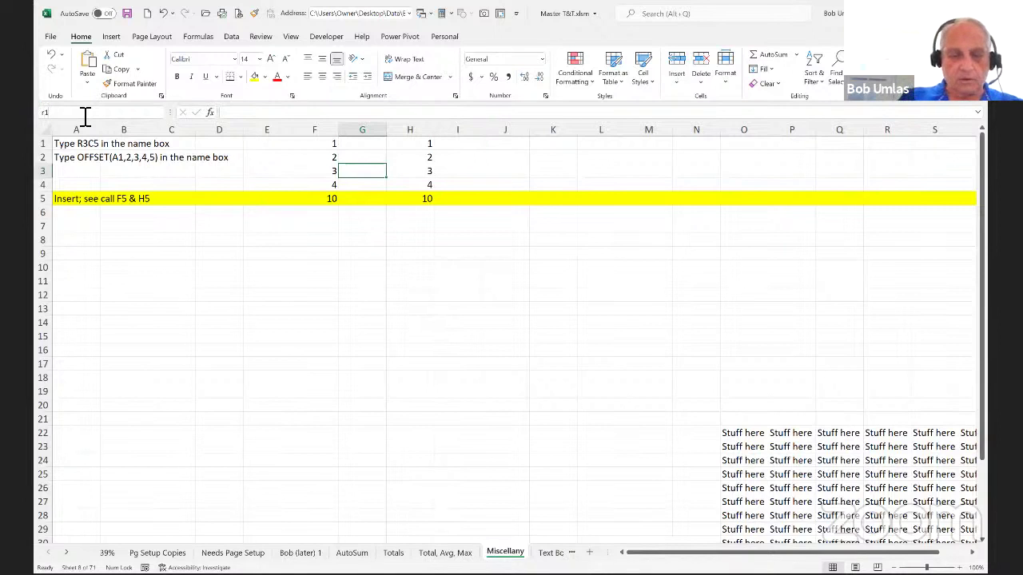
{"action": "type", "text": "c1000"}
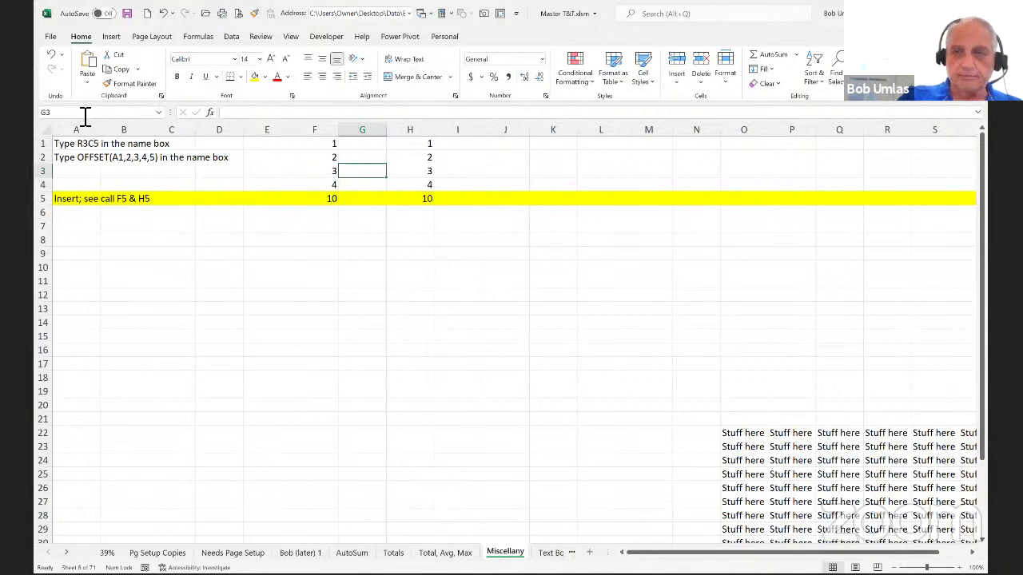
{"action": "key", "text": "Return"}
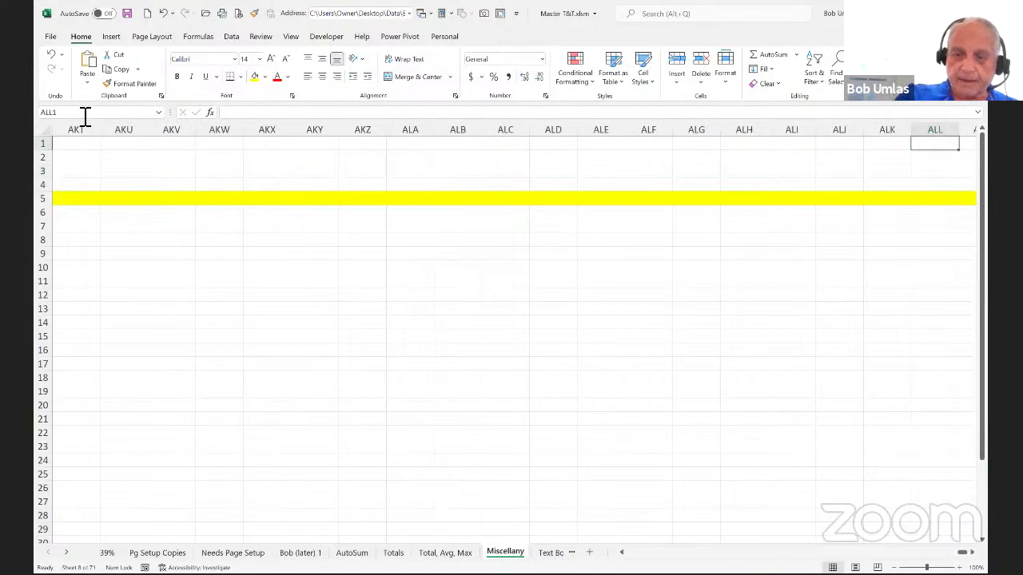
{"action": "key", "text": "ctrl+Home"}
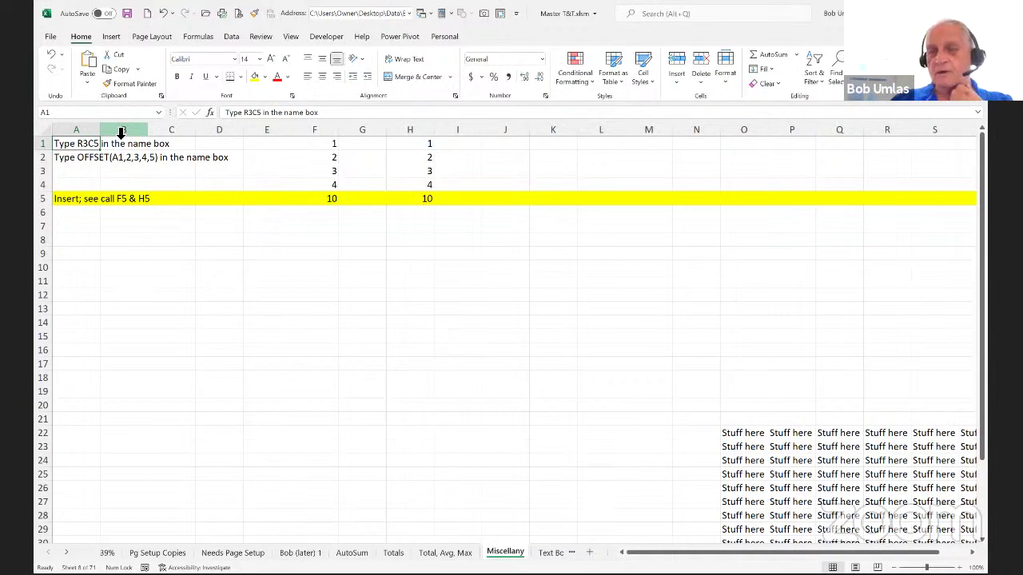
- Select the range given by the expression offset(a1,2,3,4,5) on the Miscellany sheet
{"action": "left_click", "coordinate": [80, 114]}
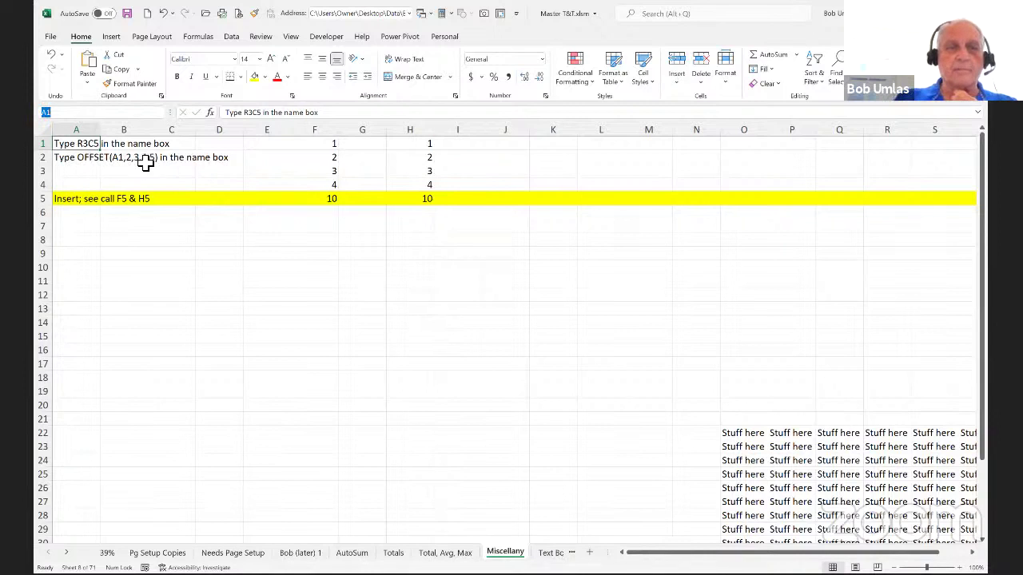
{"action": "left_click", "coordinate": [105, 114]}
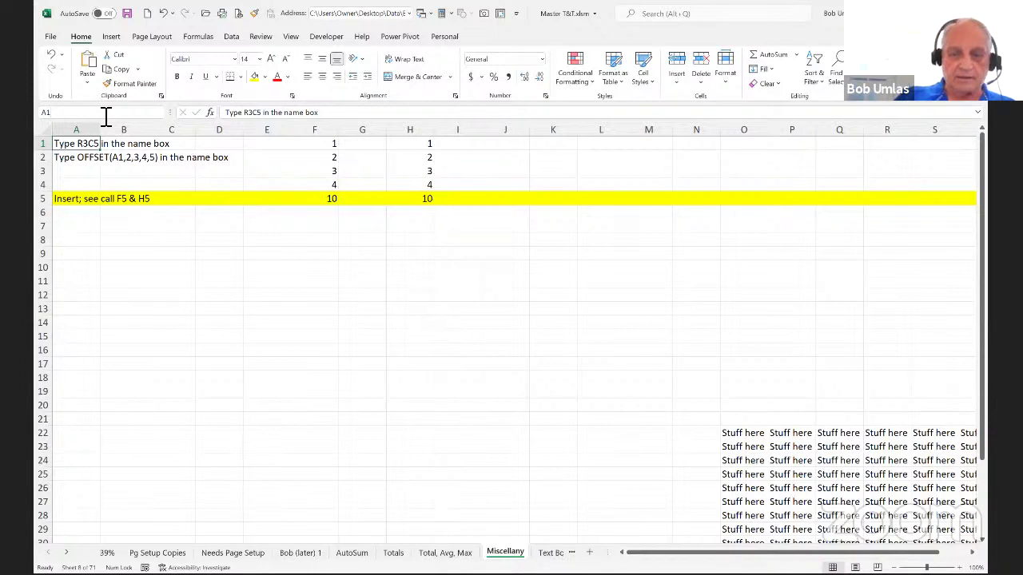
{"action": "key", "text": "BackSpace"}
{"action": "key", "text": "BackSpace"}
{"action": "type", "text": "offset(a1,2,3,4,5"}
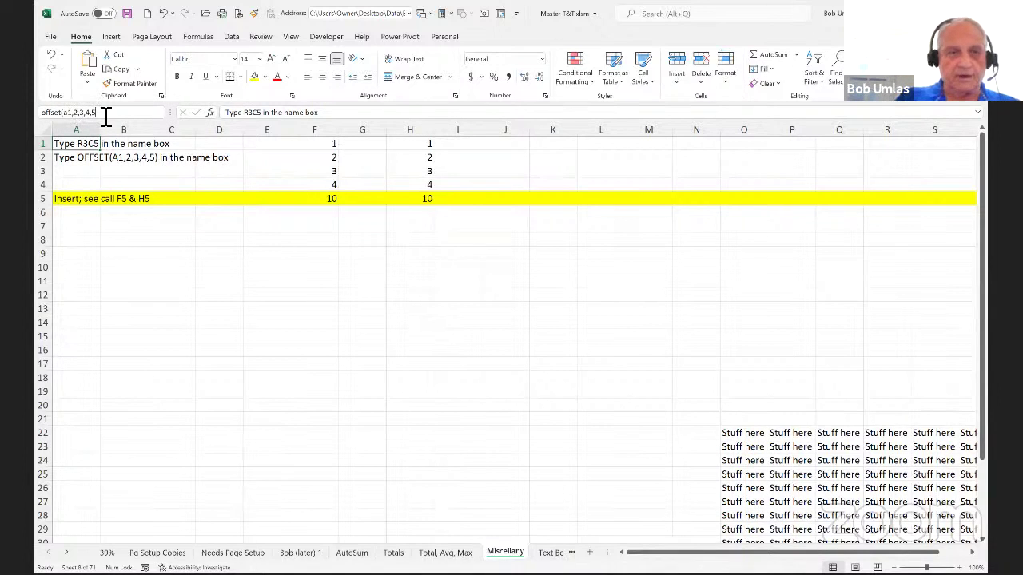
{"action": "type", "text": ")"}
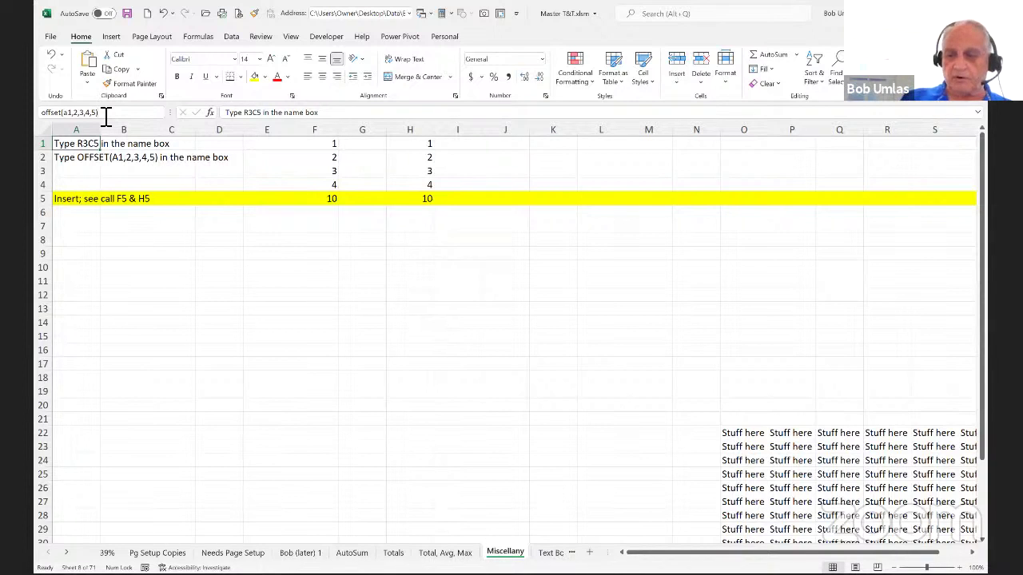
{"action": "key", "text": "Return"}
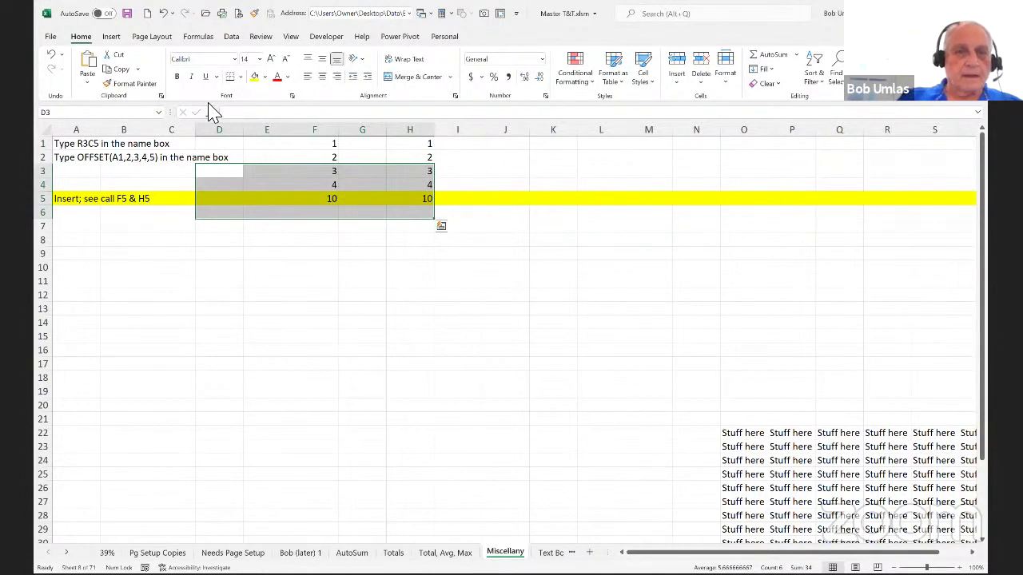
- Review the total formulas in F5 and H5, and insert a blank row above the yellow total row
{"action": "left_click", "coordinate": [316, 203]}
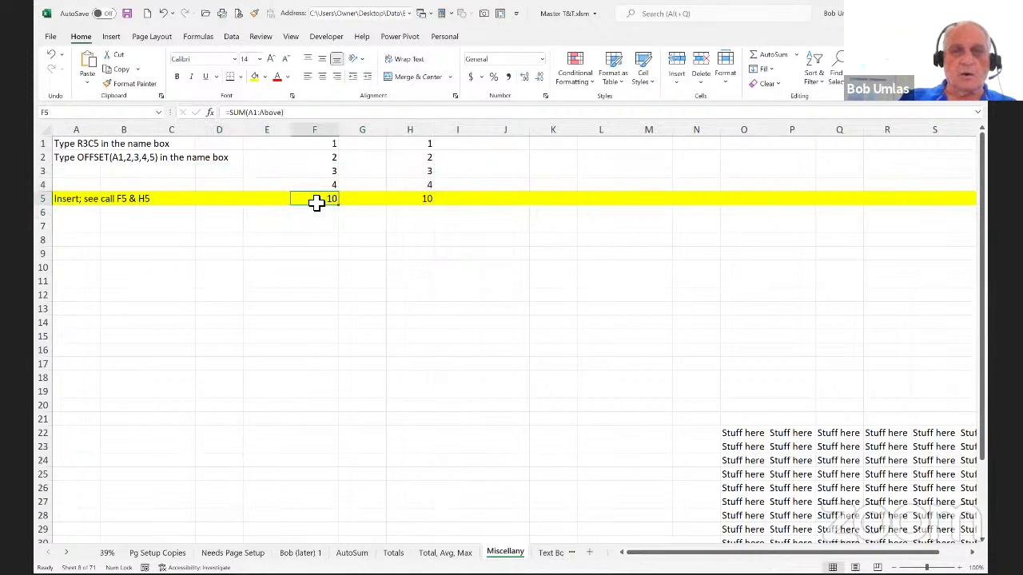
{"action": "left_click", "coordinate": [422, 201]}
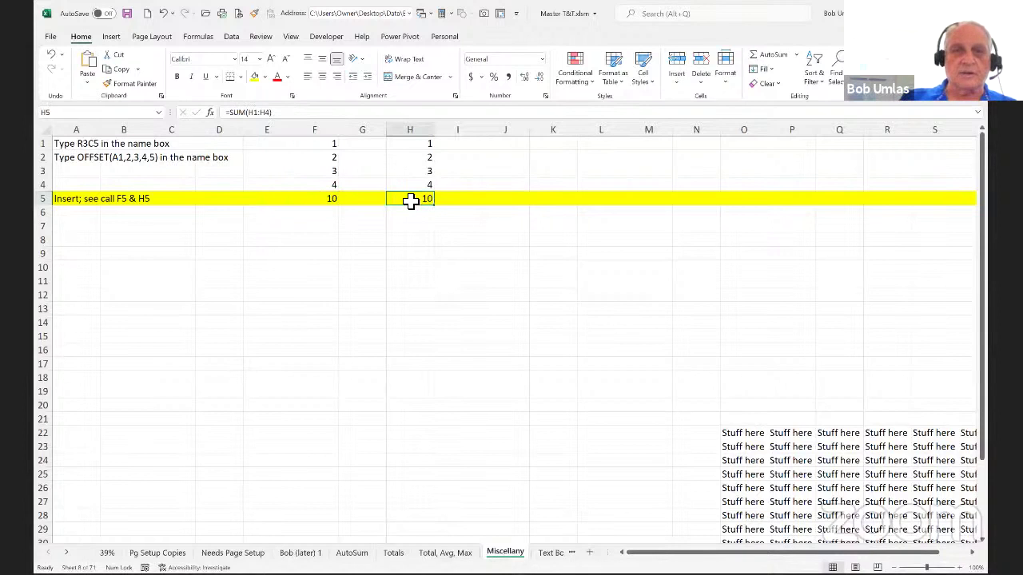
{"action": "left_click", "coordinate": [45, 204]}
{"action": "key", "text": "ctrl+shift+plus"}
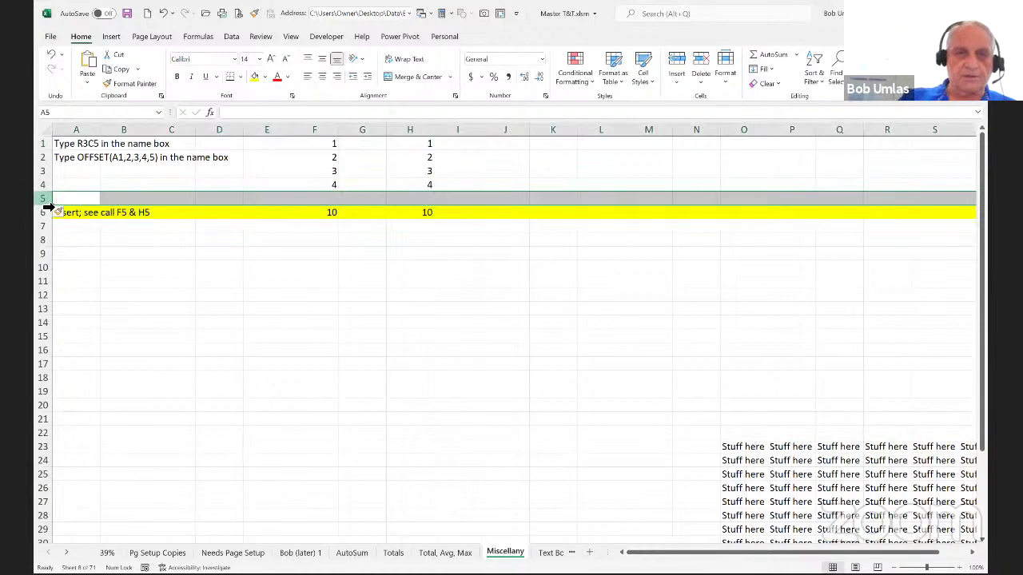
- Review the shifted total formulas in F6 and H6, and enter 5 in cell F5
{"action": "left_click", "coordinate": [329, 214]}
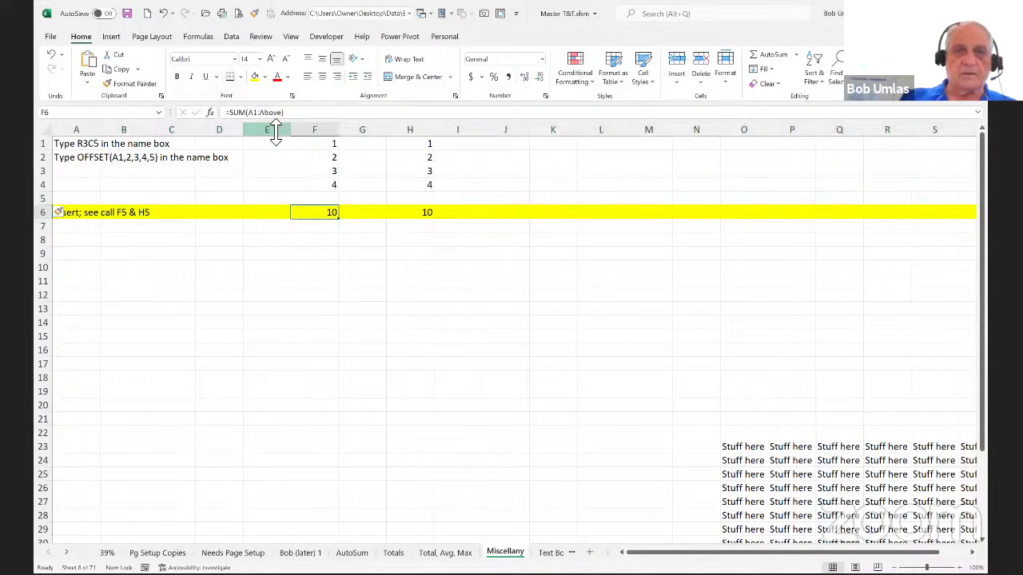
{"action": "left_click", "coordinate": [422, 215]}
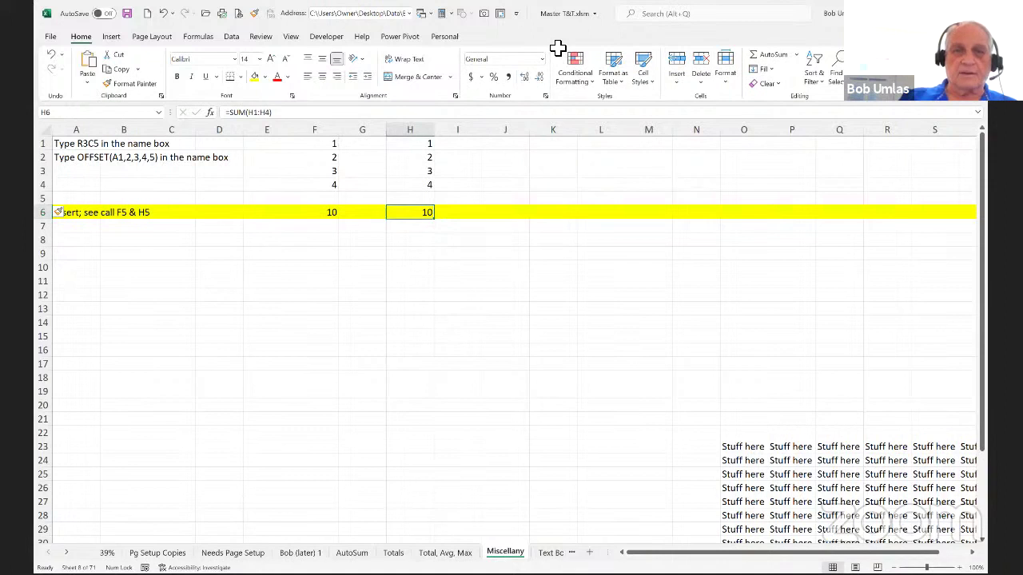
{"action": "left_click", "coordinate": [327, 199]}
{"action": "type", "text": "5"}
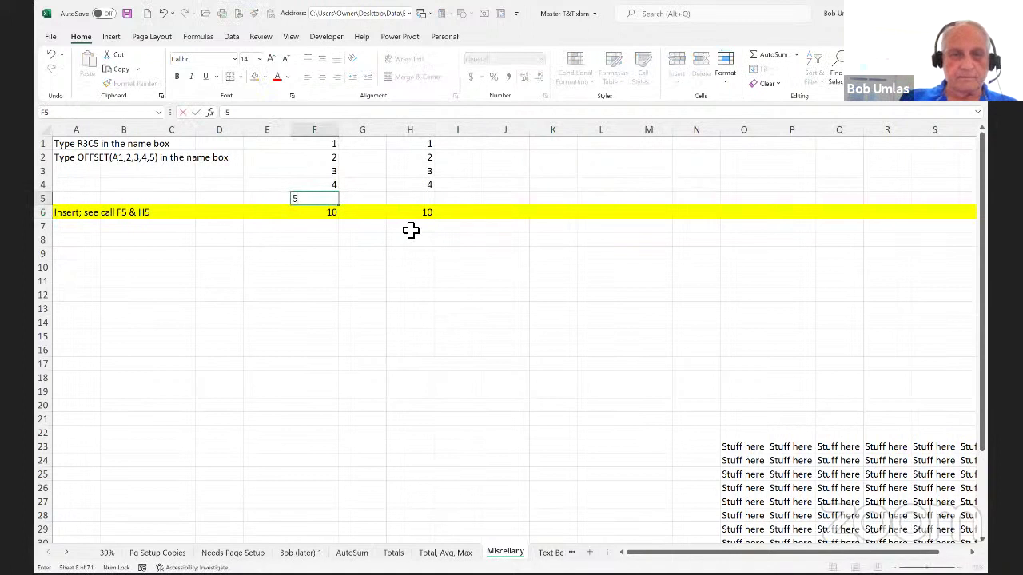
{"action": "key", "text": "Tab"}
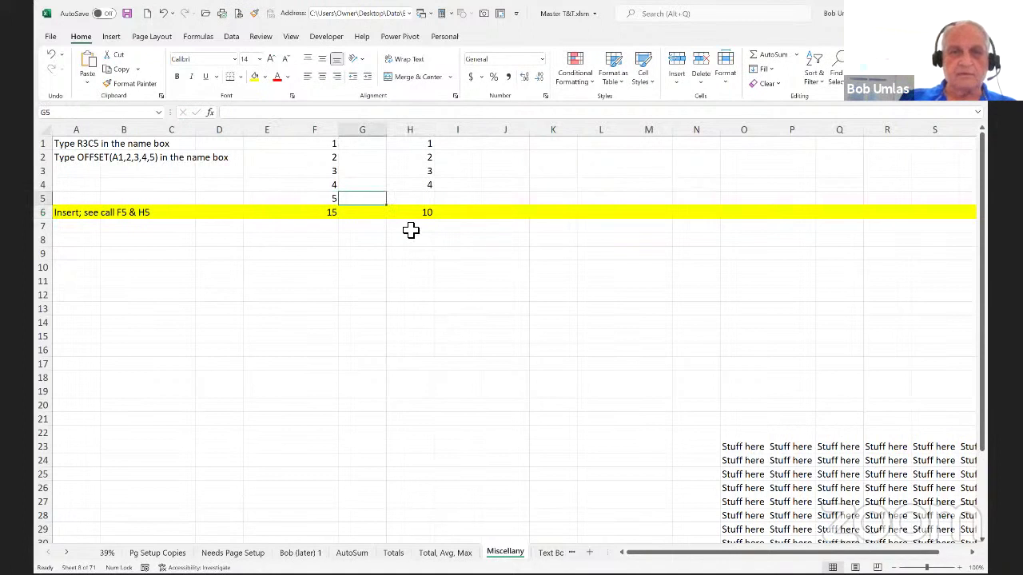
- Compare the F6 and H6 total formulas, and enter 5 in cell H5
{"action": "left_click", "coordinate": [322, 214]}
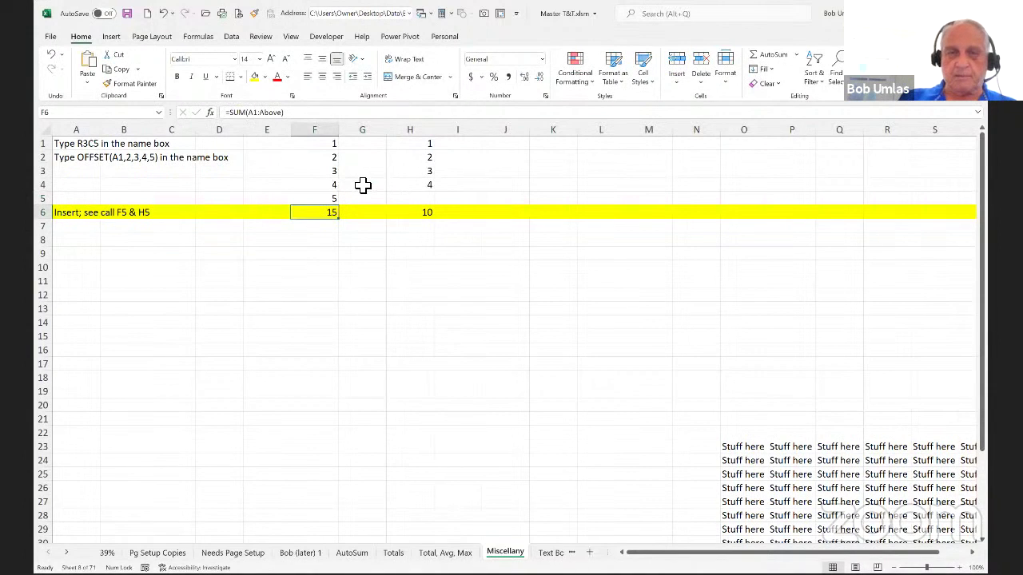
{"action": "left_click", "coordinate": [428, 201]}
{"action": "left_click", "coordinate": [420, 215]}
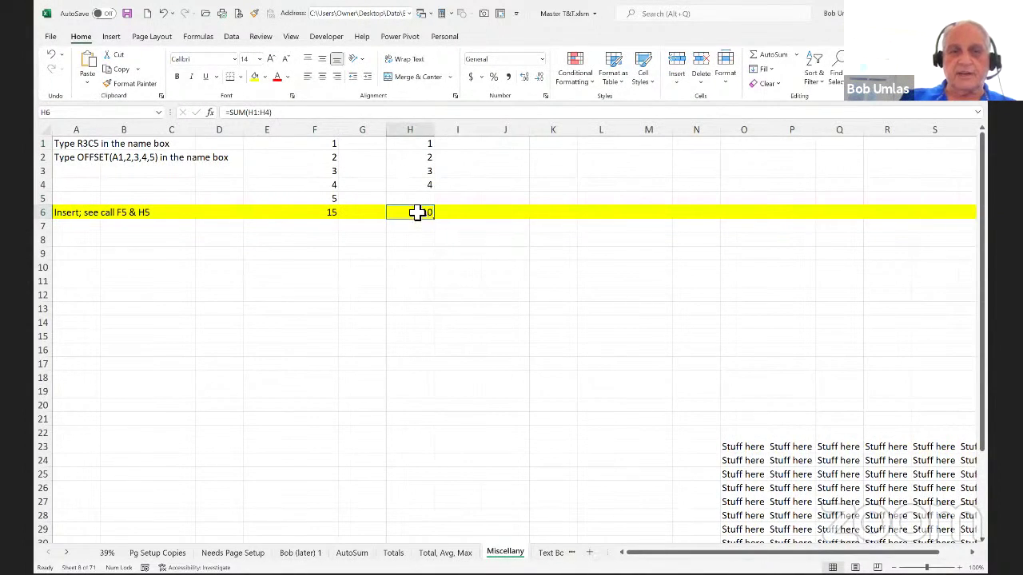
{"action": "left_click", "coordinate": [416, 201]}
{"action": "type", "text": "5"}
{"action": "key", "text": "Return"}
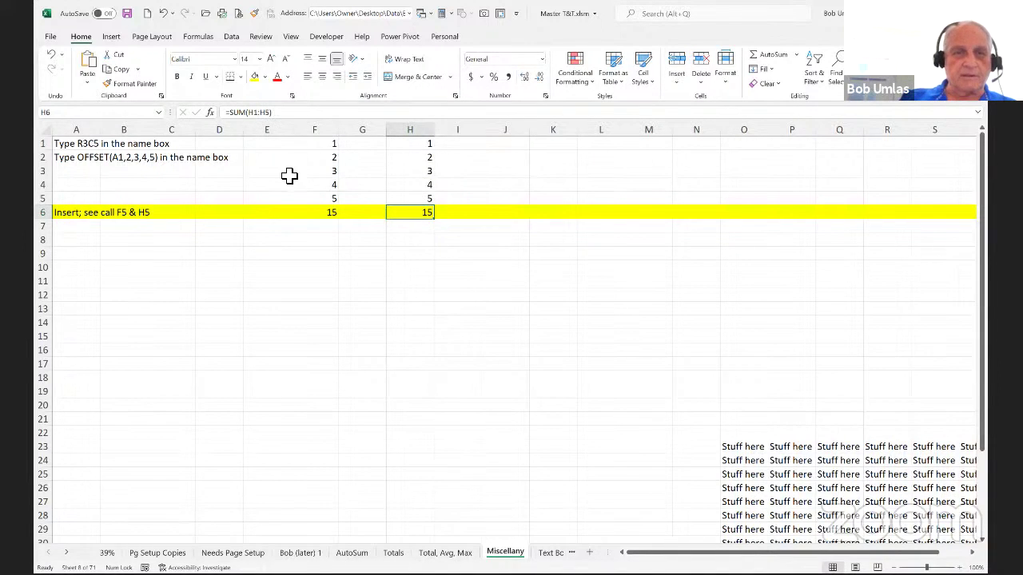
- Recheck the total formulas in H6 and F6 after both columns have their fifth value
{"action": "left_click_drag", "start_coordinate": [302, 174], "coordinate": [482, 201]}
{"action": "left_click", "coordinate": [414, 216]}
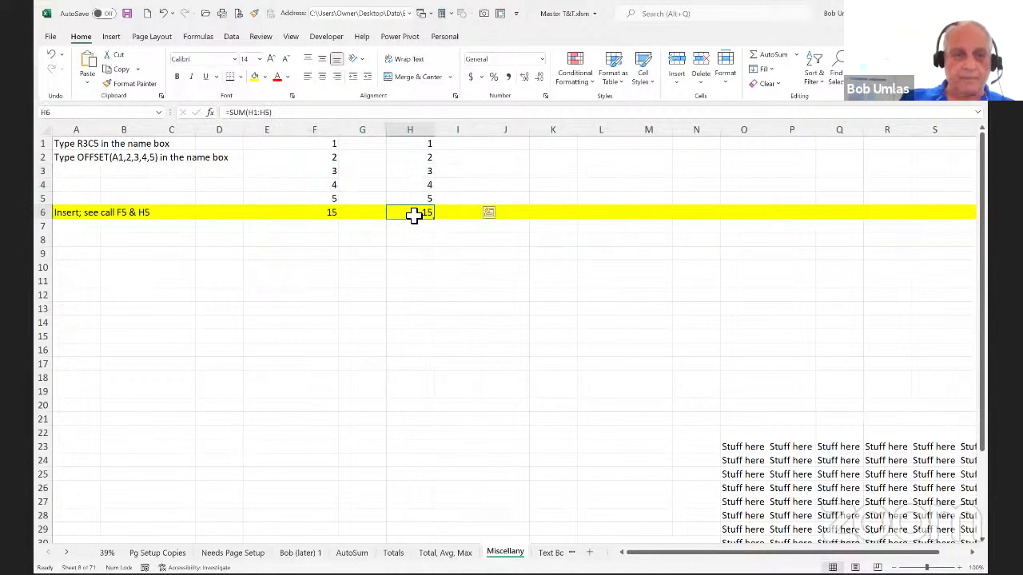
{"action": "left_click", "coordinate": [335, 214]}
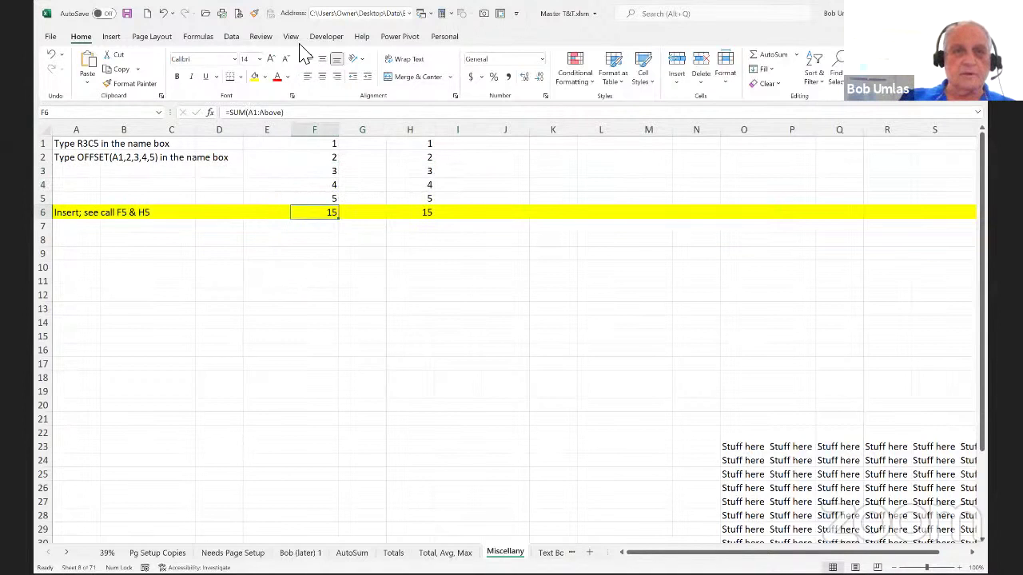
- Examine what the defined name Above refers to with F6 active, and again with C20 active
{"action": "left_click", "coordinate": [198, 37]}
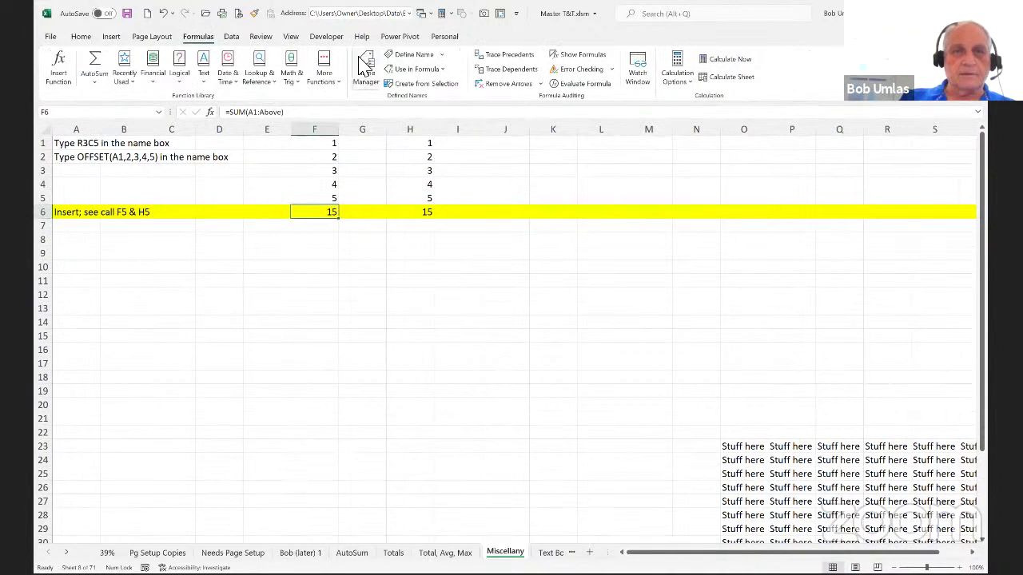
{"action": "left_click", "coordinate": [372, 70]}
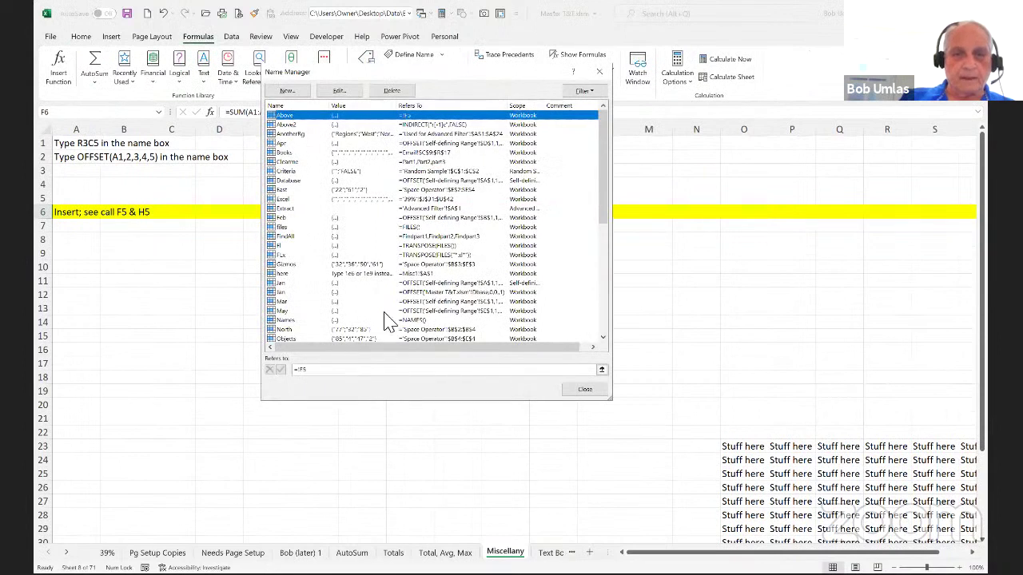
{"action": "left_click_drag", "start_coordinate": [322, 373], "coordinate": [268, 374]}
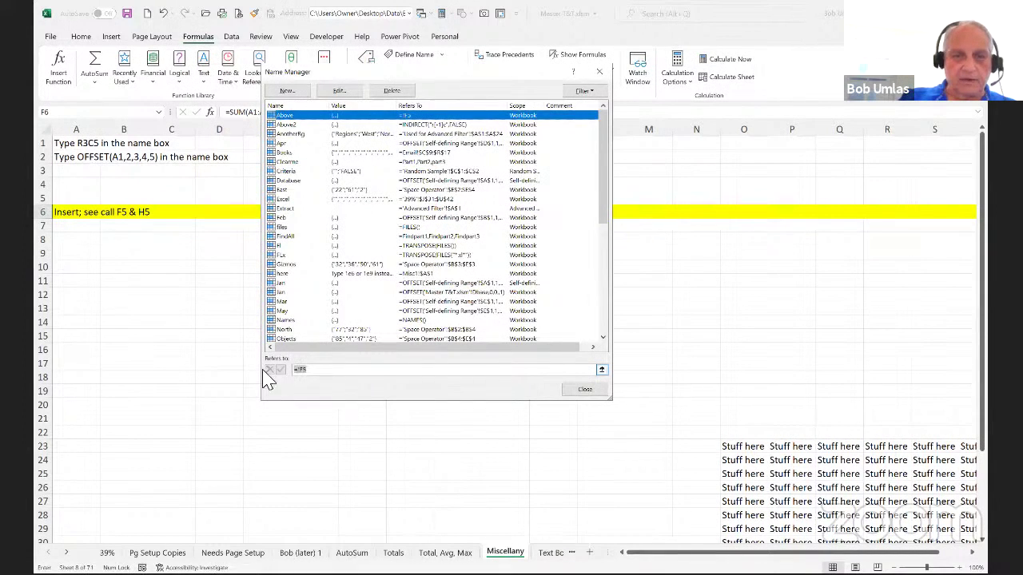
{"action": "left_click", "coordinate": [305, 373]}
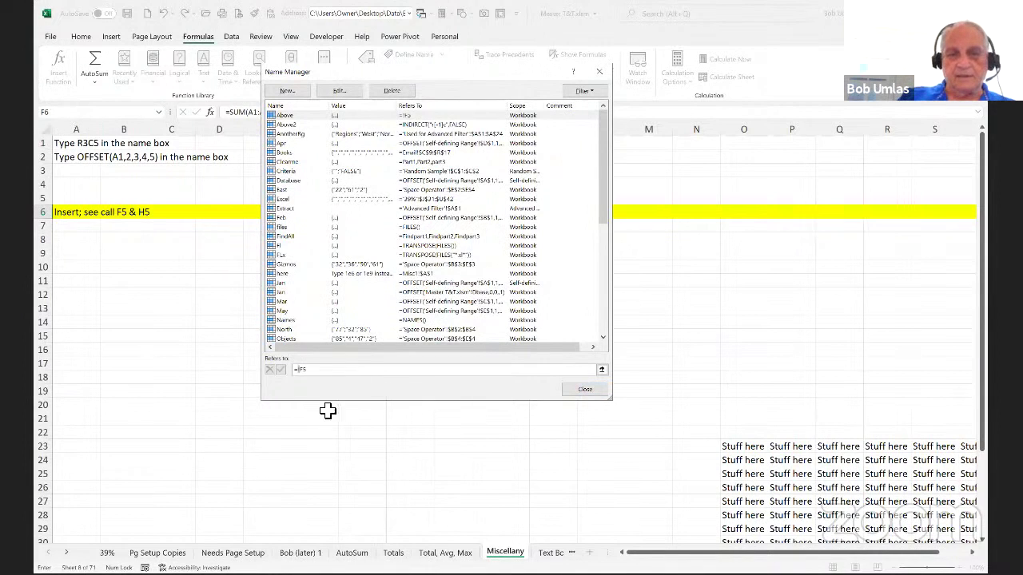
{"action": "left_click", "coordinate": [592, 391]}
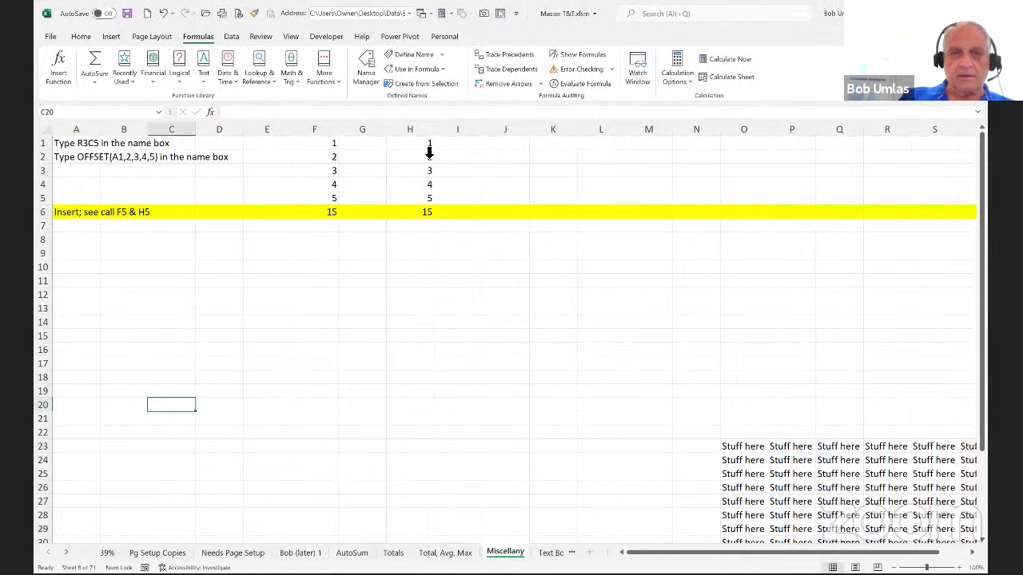
{"action": "left_click", "coordinate": [370, 64]}
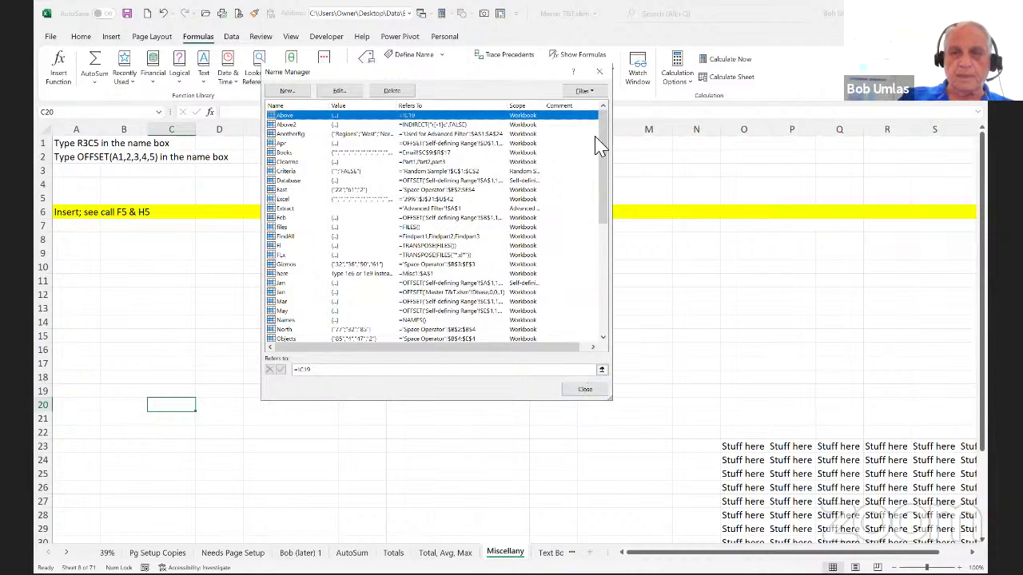
{"action": "left_click", "coordinate": [587, 393]}
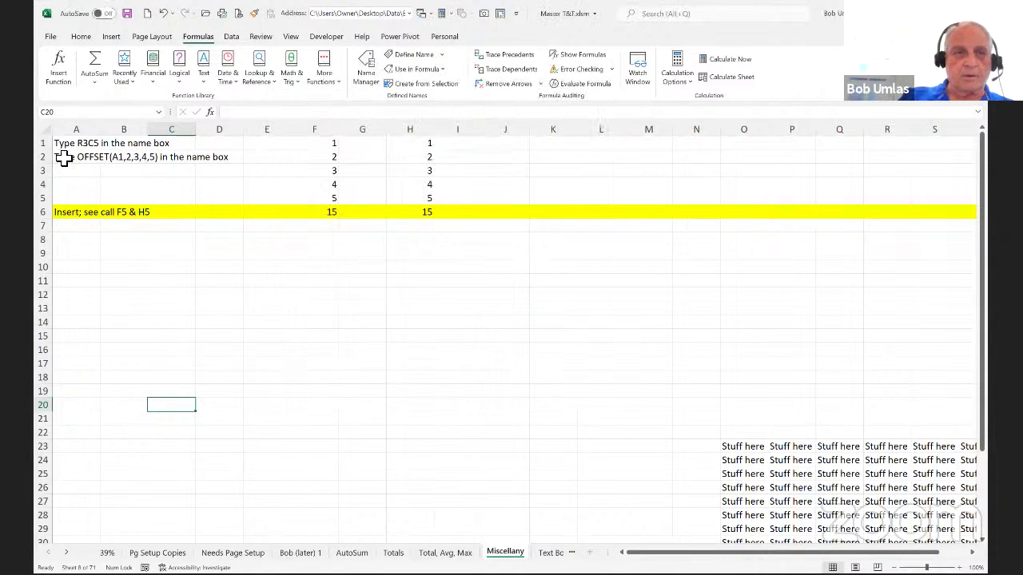
- With A1 active, examine the definition of the last name listed in the Name Manager
{"action": "left_click", "coordinate": [64, 143]}
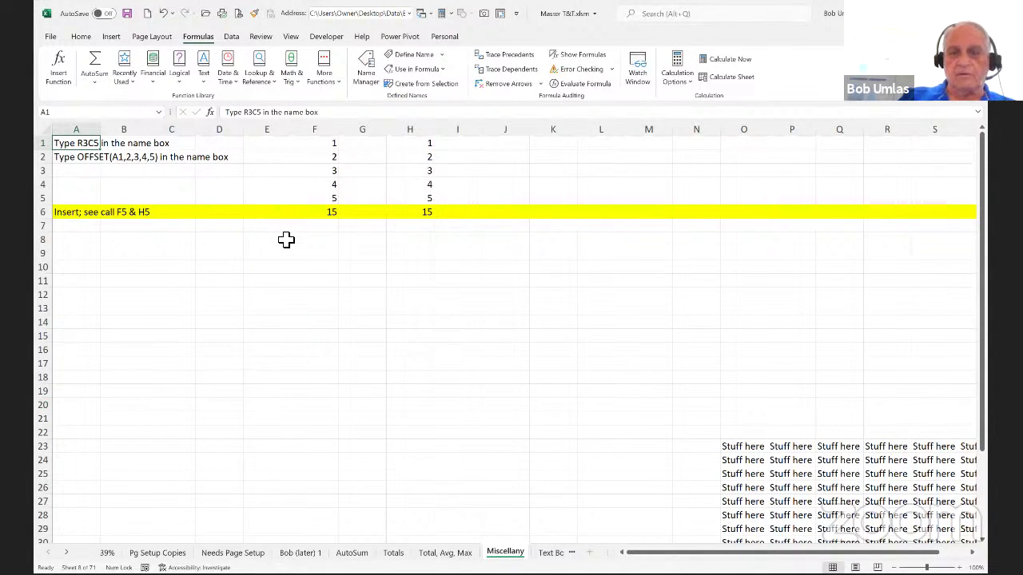
{"action": "left_click", "coordinate": [367, 64]}
{"action": "left_click_drag", "start_coordinate": [604, 160], "coordinate": [608, 313]}
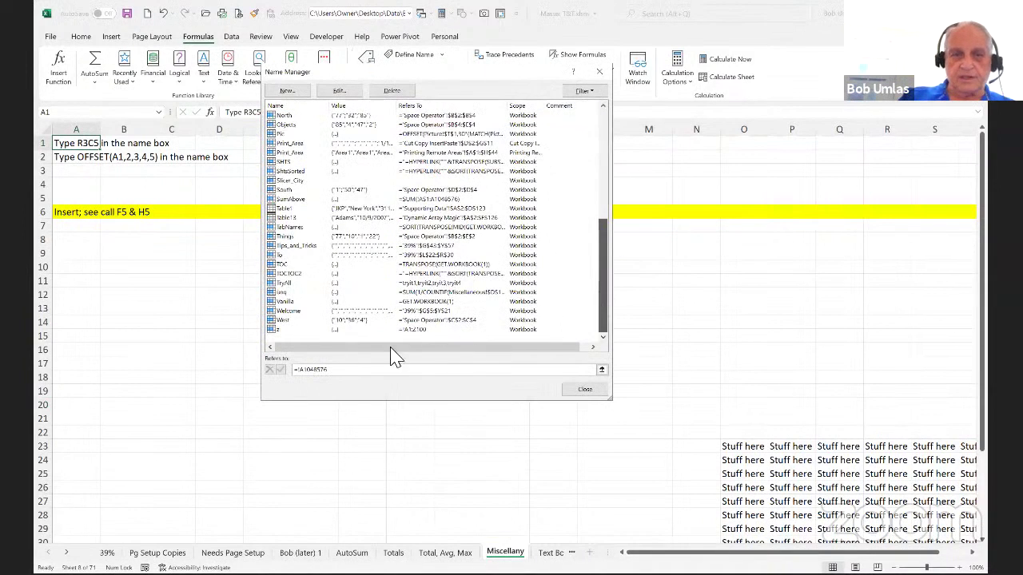
{"action": "left_click", "coordinate": [283, 330]}
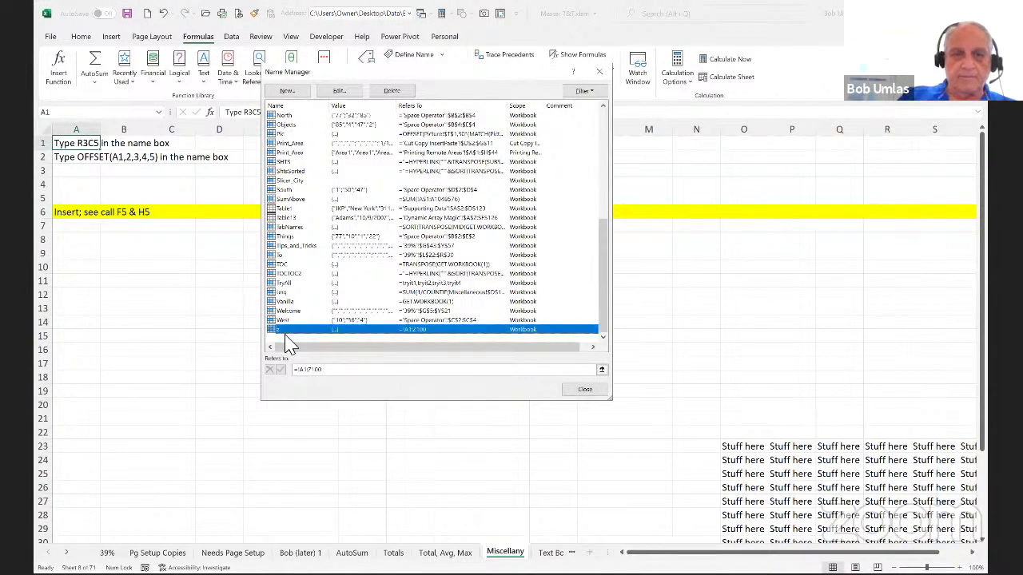
{"action": "left_click", "coordinate": [348, 376]}
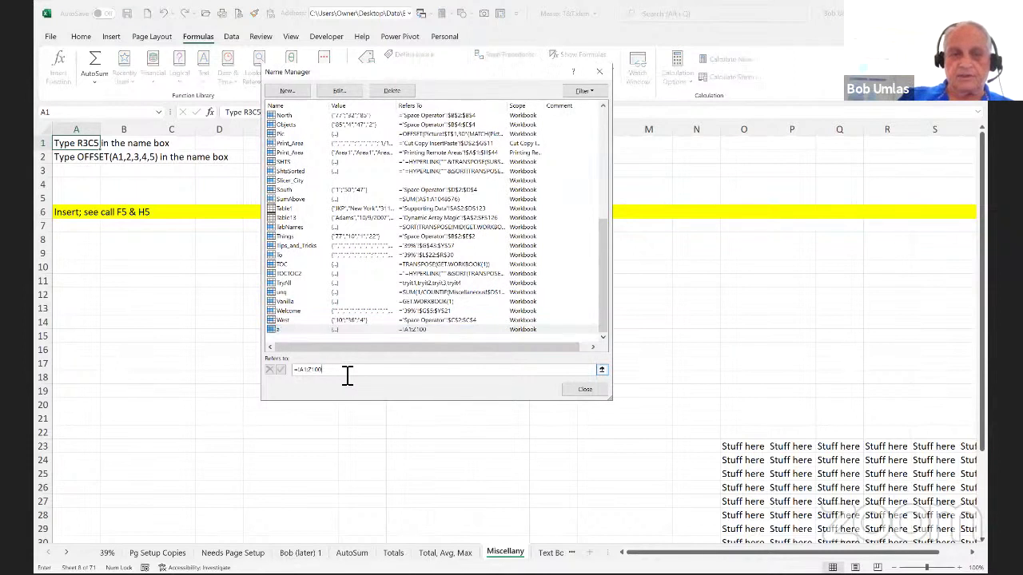
{"action": "left_click", "coordinate": [581, 390]}
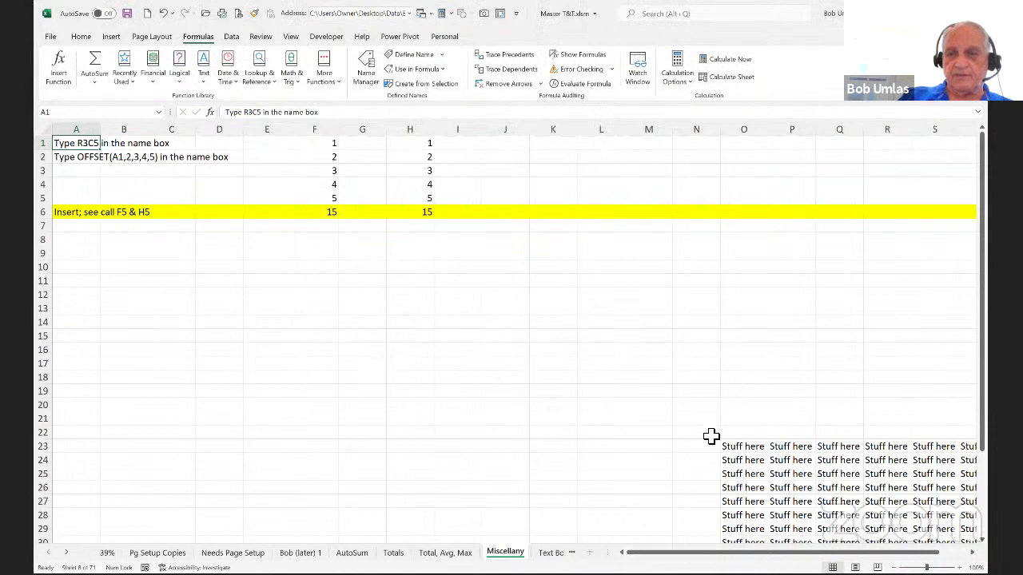
- From cell O23, use Go To with the one-character range name to select the relative block starting there
{"action": "left_click", "coordinate": [744, 448]}
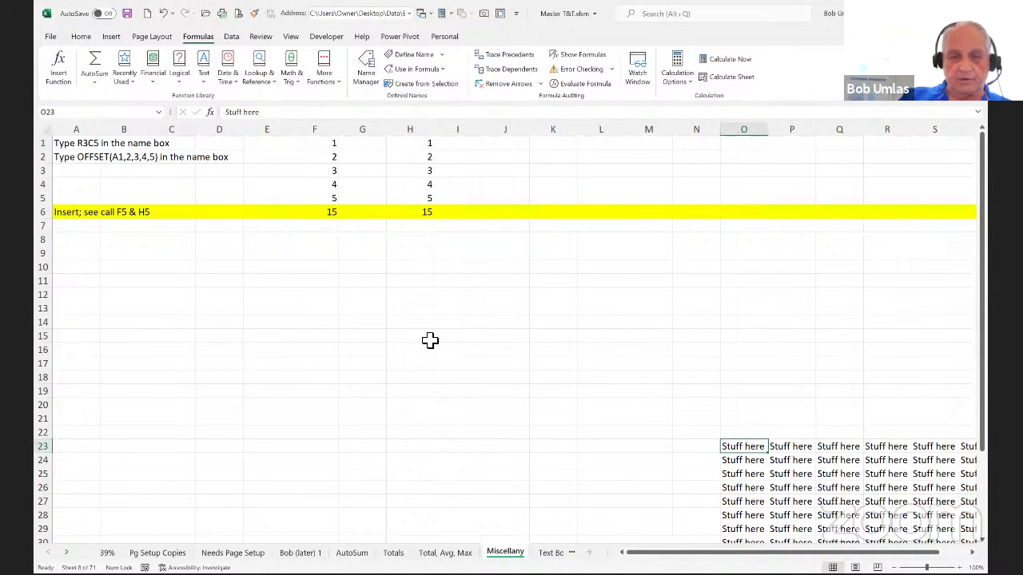
{"action": "key", "text": "F5"}
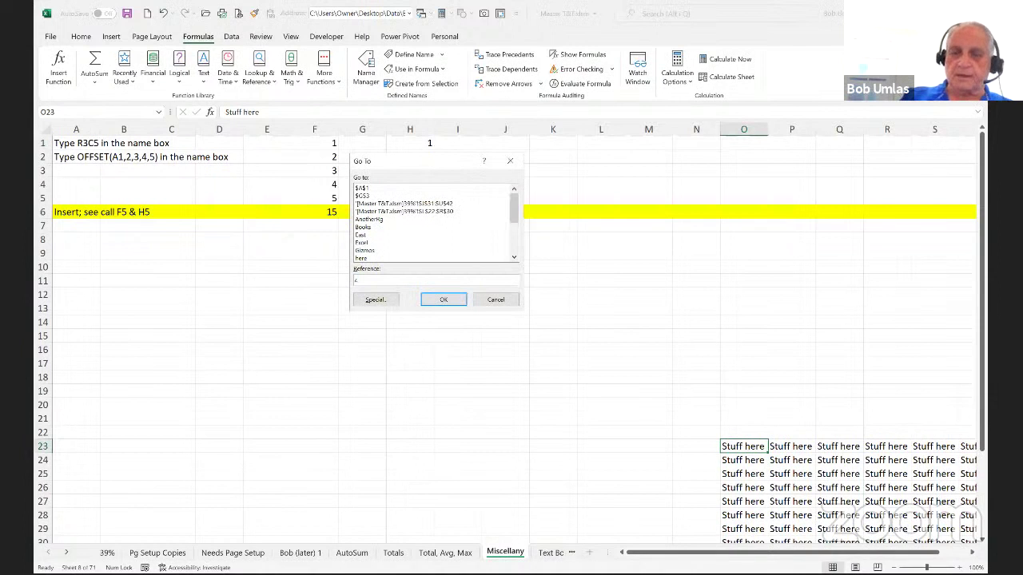
{"action": "key", "text": "Return"}
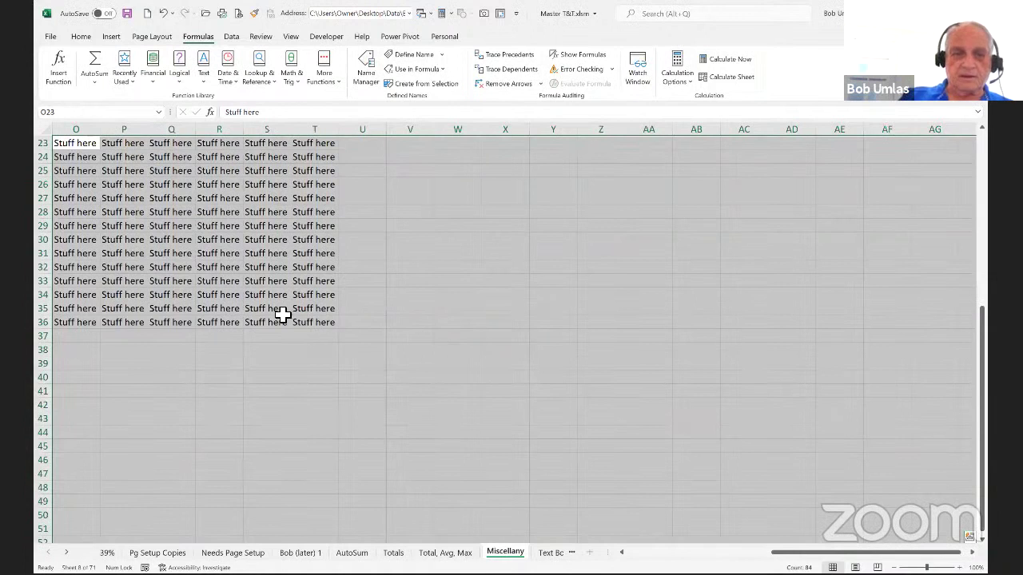
- Change the font color of cells S35:T36 to red
{"action": "left_click_drag", "start_coordinate": [266, 311], "coordinate": [297, 319]}
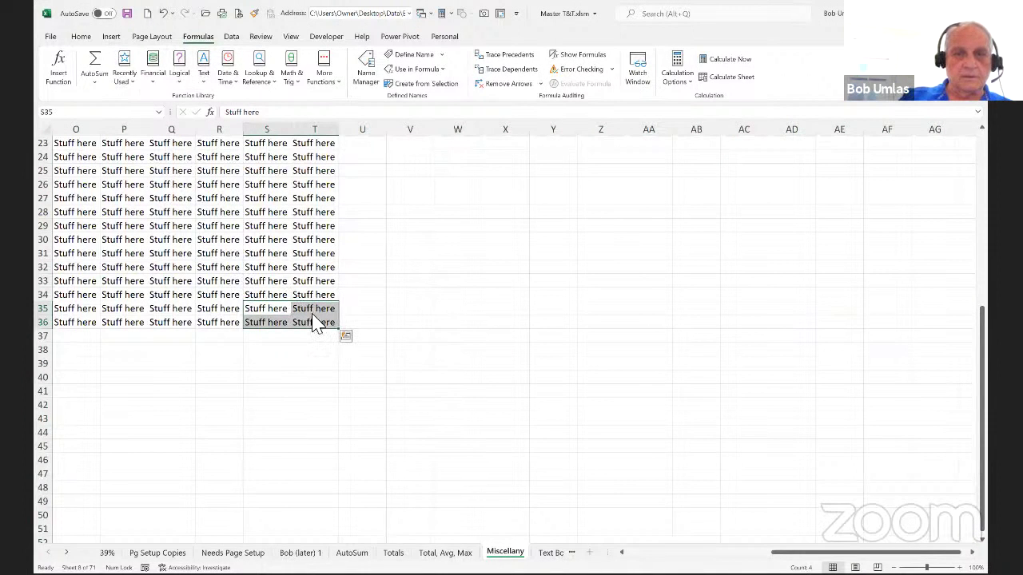
{"action": "right_click", "coordinate": [387, 215]}
{"action": "left_click", "coordinate": [382, 201]}
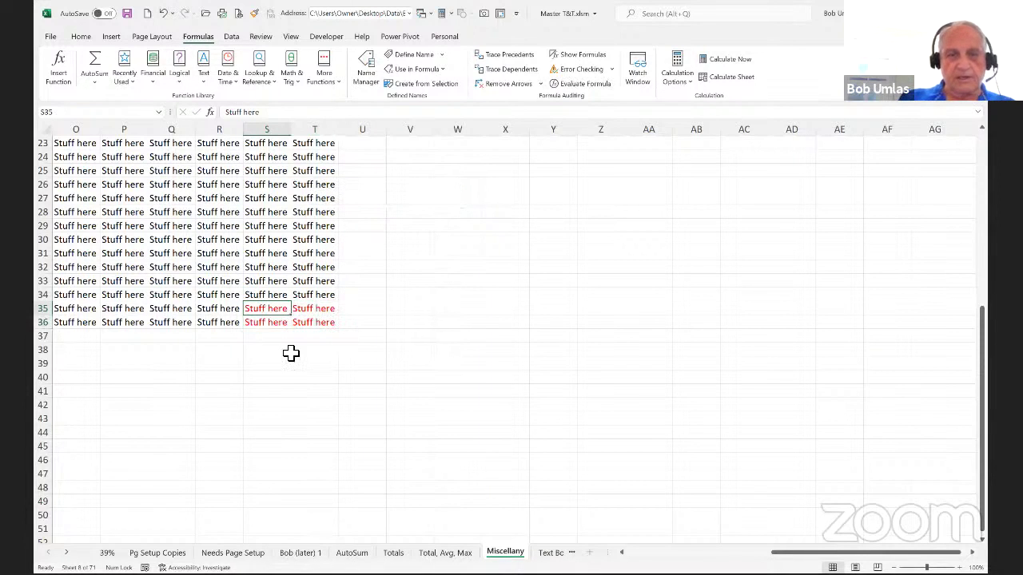
- From cell S35, use Go To with the name c to select the relative block starting there, and release the selection
{"action": "key", "text": "F5"}
{"action": "type", "text": "c"}
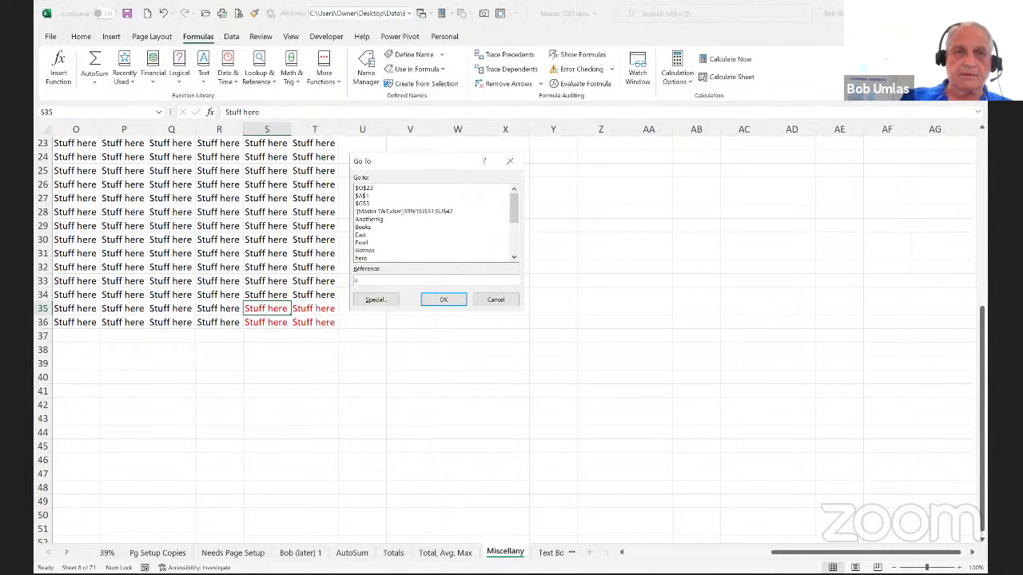
{"action": "key", "text": "Return"}
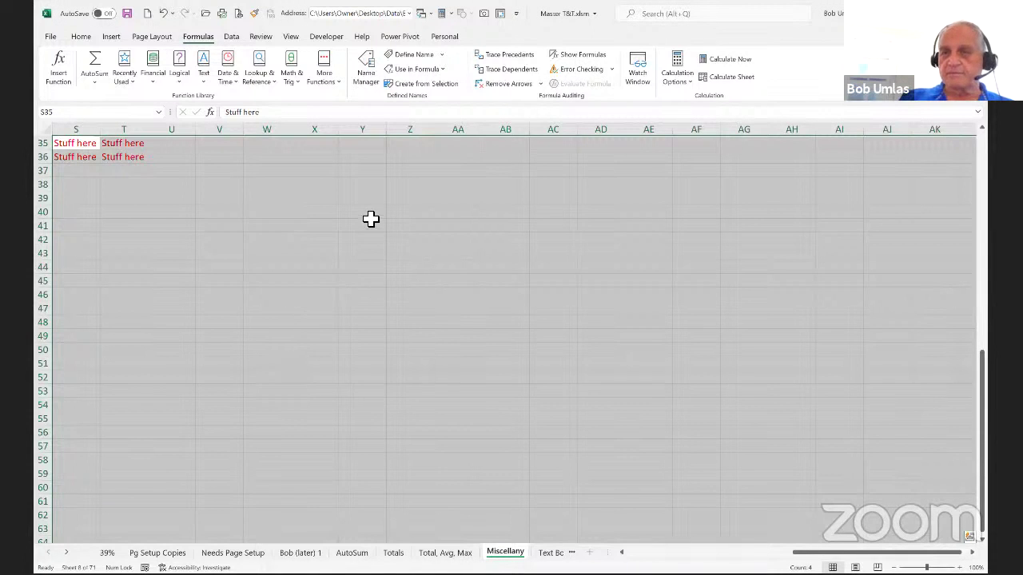
{"action": "left_click", "coordinate": [236, 201]}
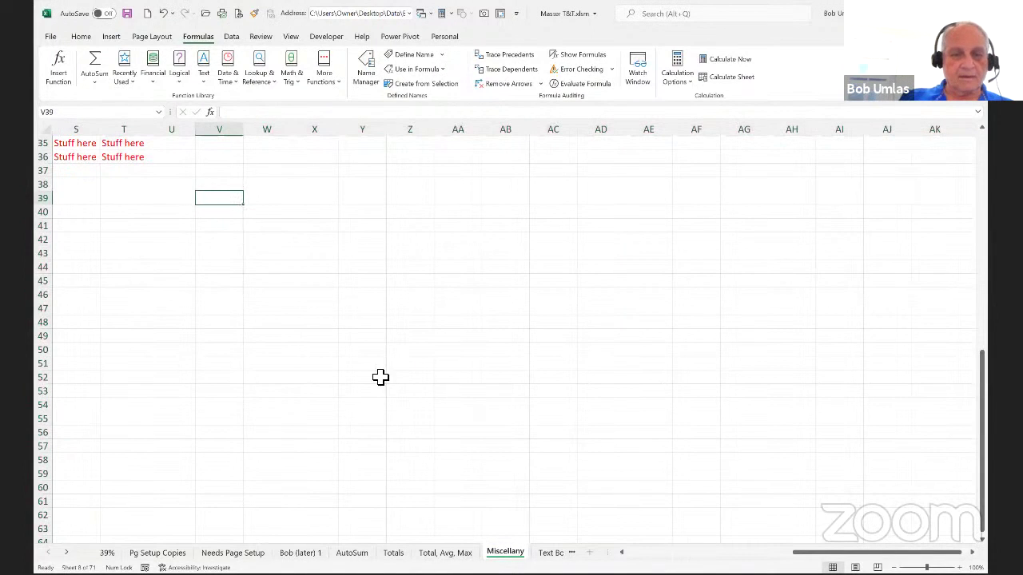
{"action": "left_click", "coordinate": [295, 480]}
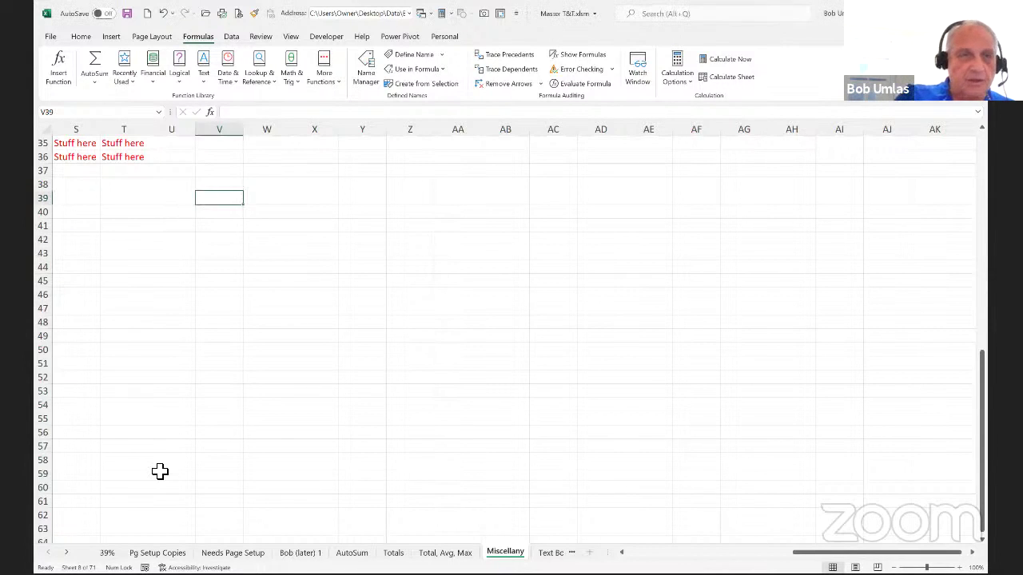
- On the Text Box sheet, inspect the font settings of the text box without changing them
{"action": "key", "text": "ctrl+Home"}
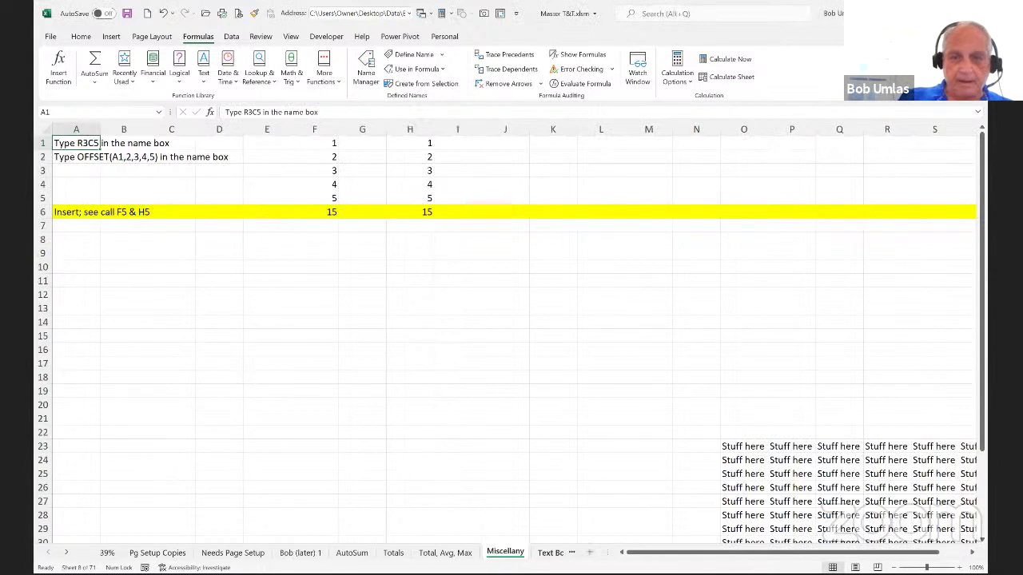
{"action": "key", "text": "ctrl+Page_Down"}
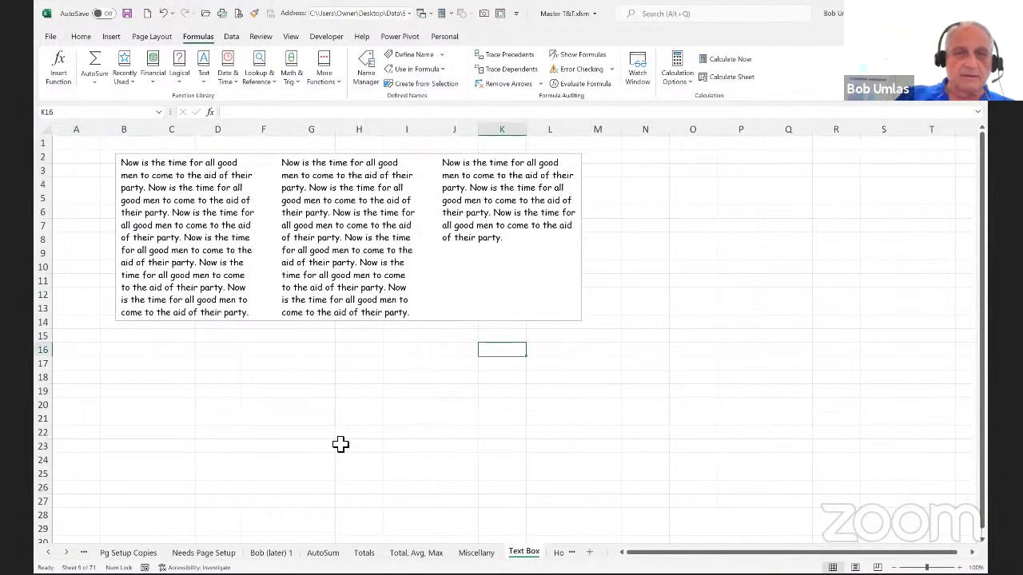
{"action": "left_click", "coordinate": [344, 201]}
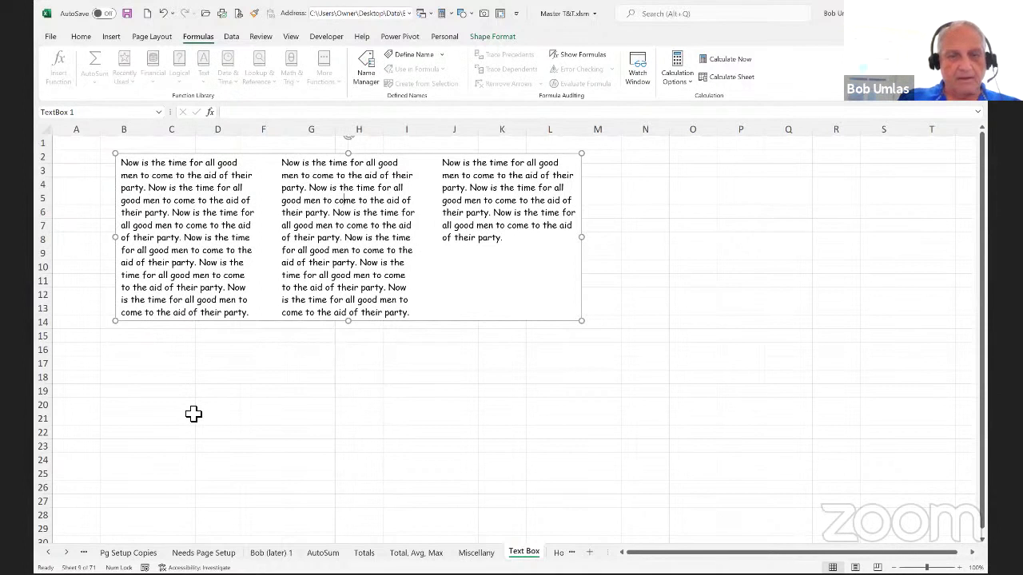
{"action": "key", "text": "ctrl+shift+f"}
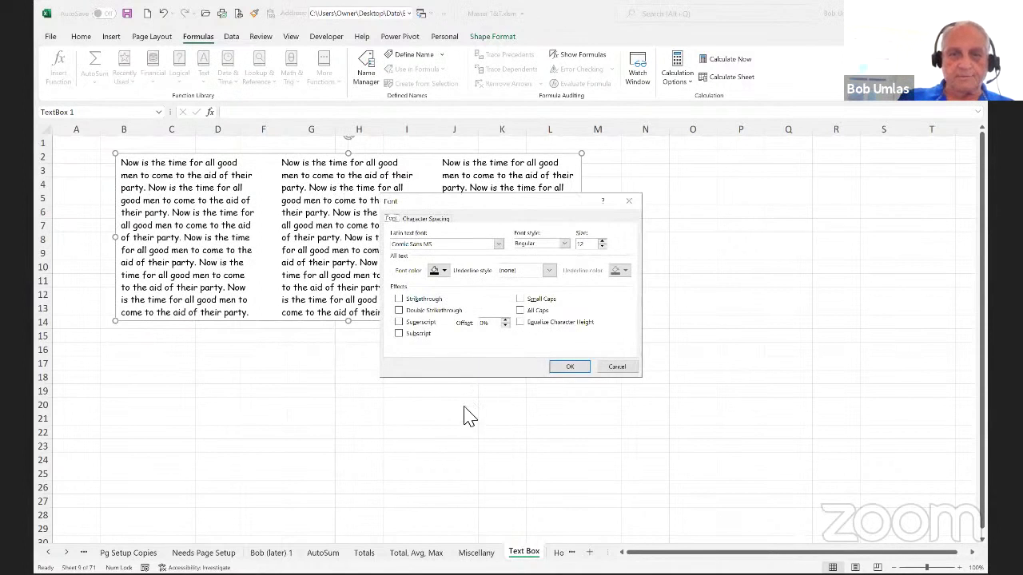
{"action": "left_click", "coordinate": [611, 367]}
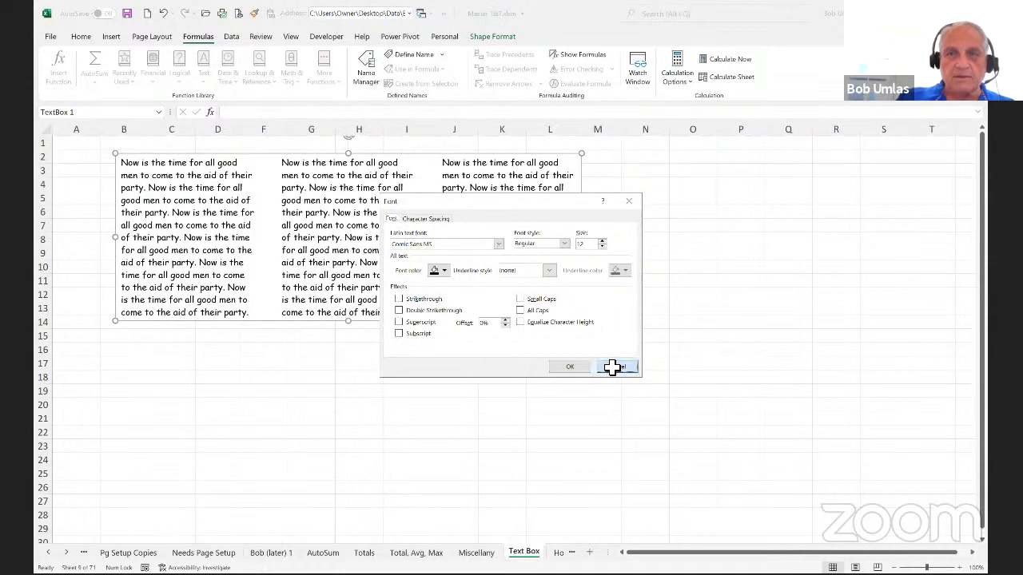
- Open the Format Shape text box settings for the text box, with the pane floating beside it
{"action": "right_click", "coordinate": [520, 158]}
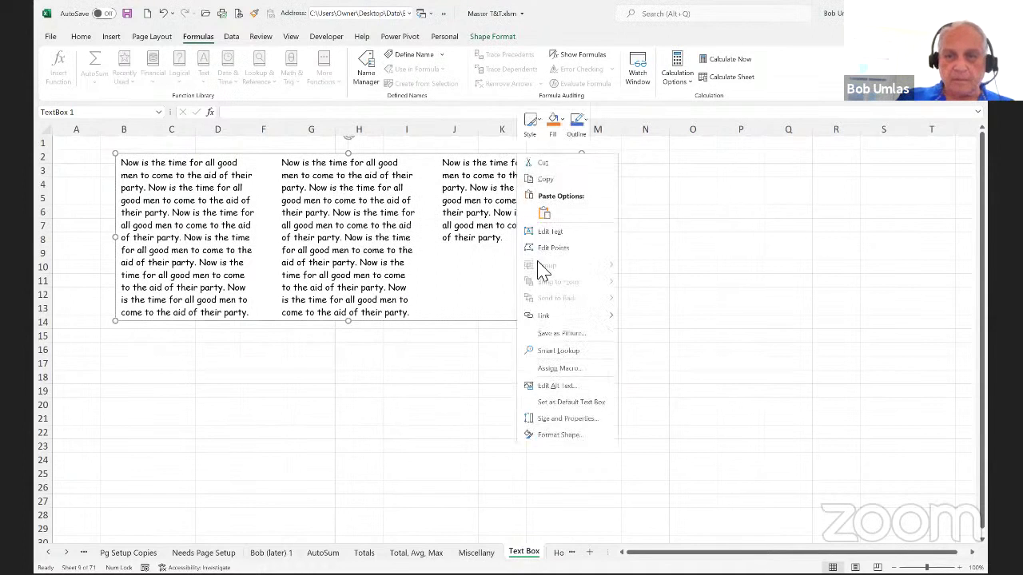
{"action": "left_click", "coordinate": [559, 434]}
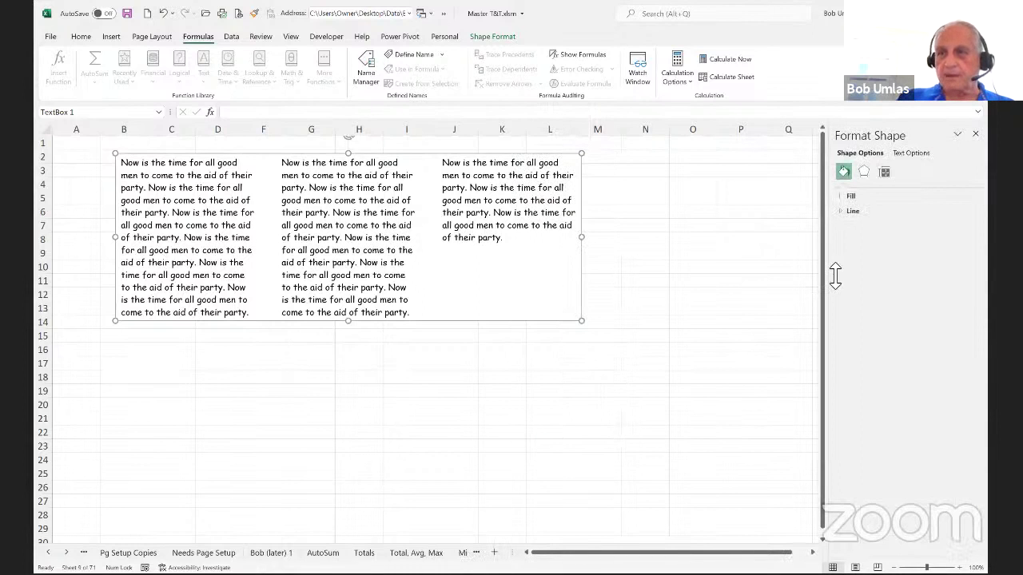
{"action": "left_click_drag", "start_coordinate": [859, 137], "coordinate": [667, 156]}
{"action": "left_click", "coordinate": [663, 177]}
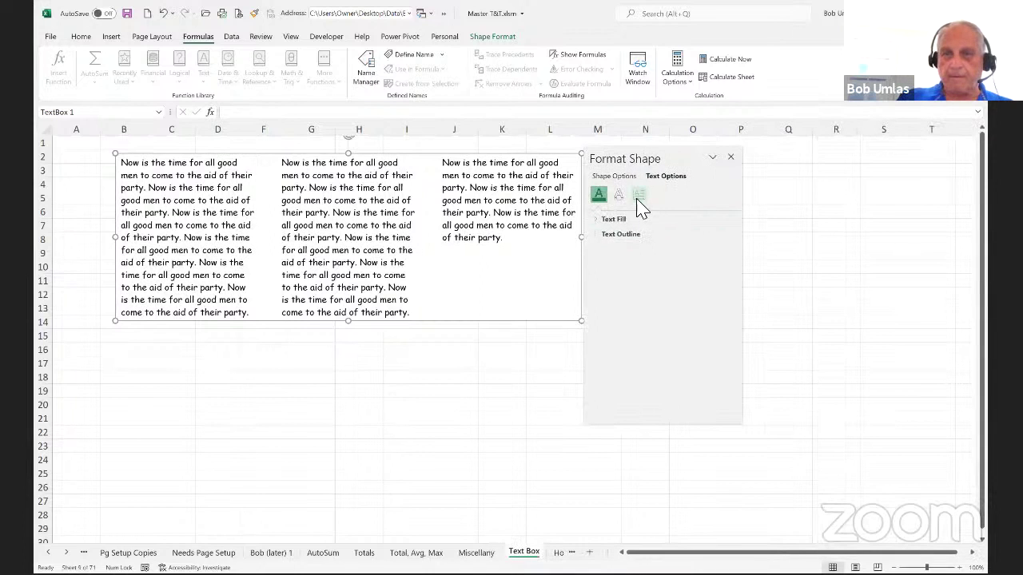
{"action": "left_click", "coordinate": [638, 197]}
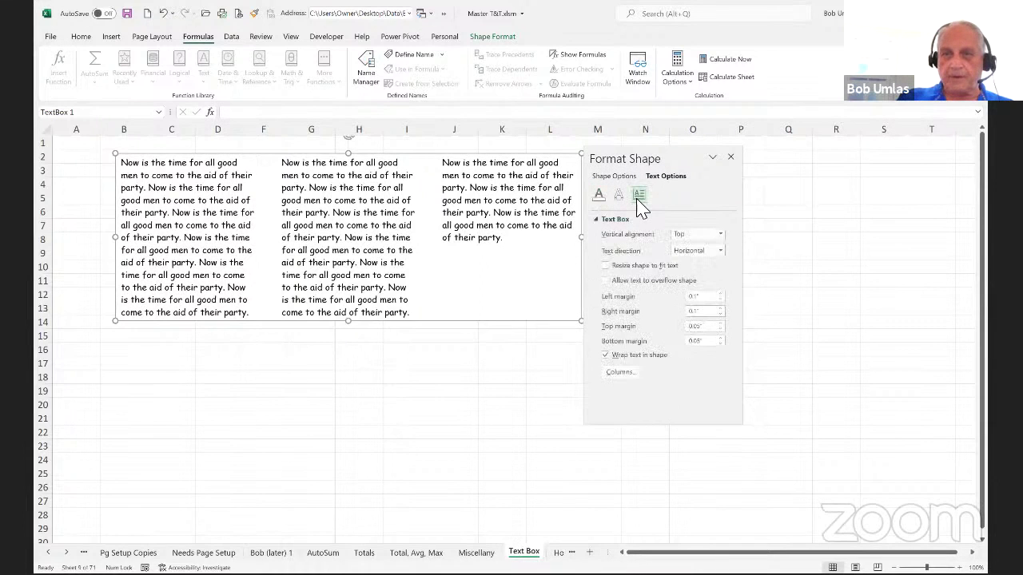
- Set the text box's number of columns to 1
{"action": "left_click", "coordinate": [620, 373]}
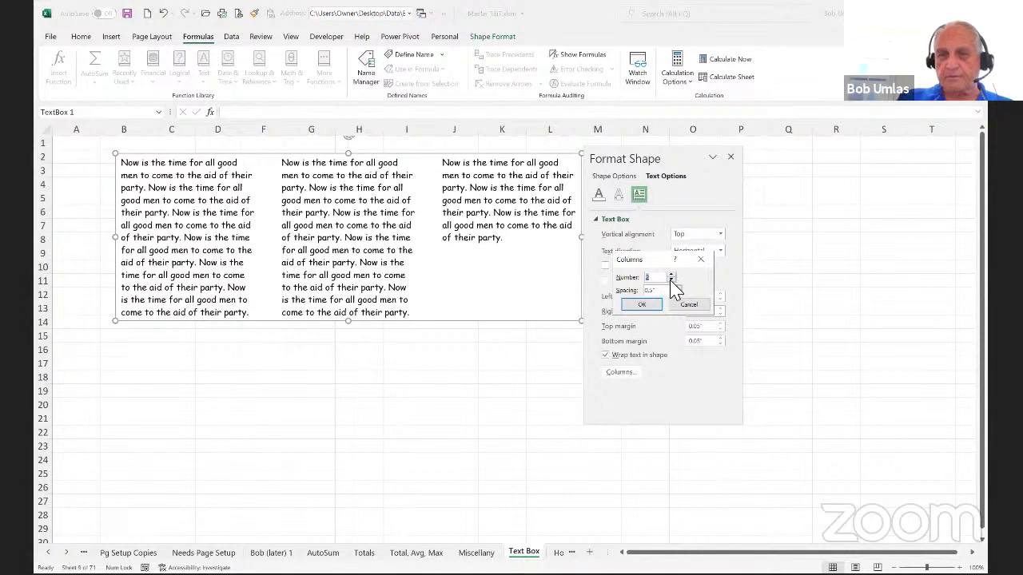
{"action": "left_click", "coordinate": [671, 281]}
{"action": "left_click", "coordinate": [671, 280]}
{"action": "left_click", "coordinate": [641, 305]}
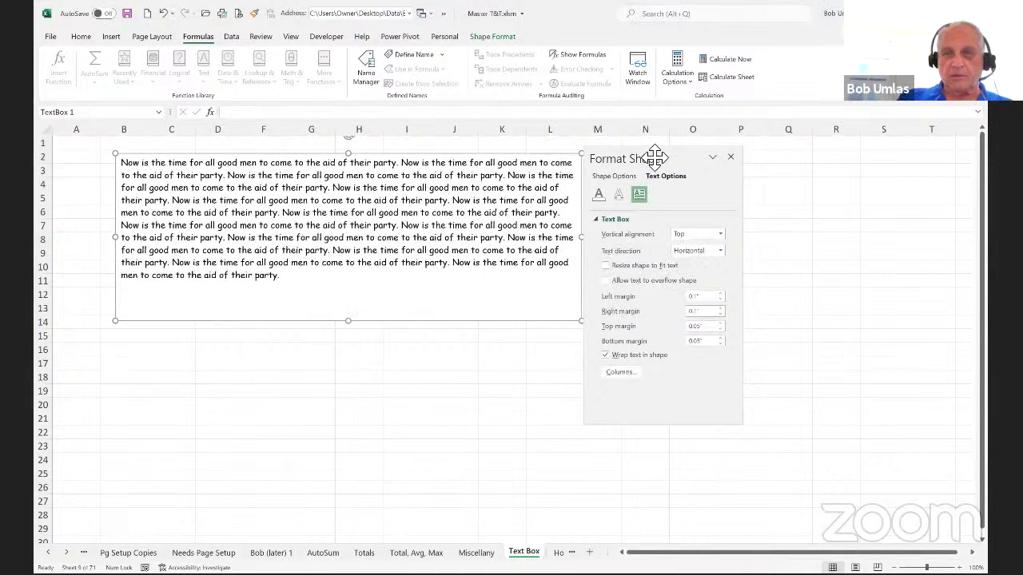
- Set the text box's number of columns to 4, close the formatting pane and deselect the text box
{"action": "left_click_drag", "start_coordinate": [645, 155], "coordinate": [696, 157]}
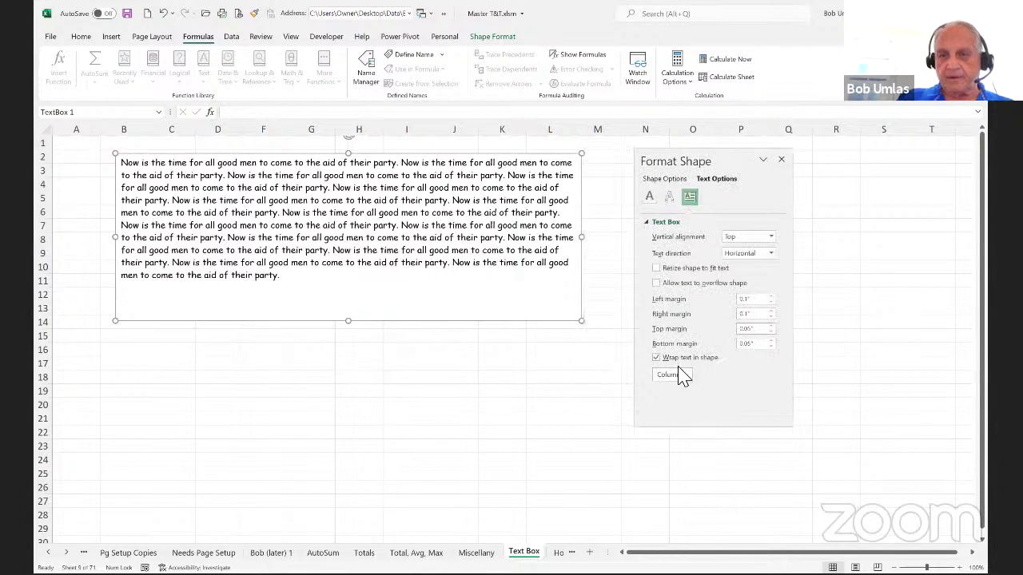
{"action": "left_click", "coordinate": [671, 375]}
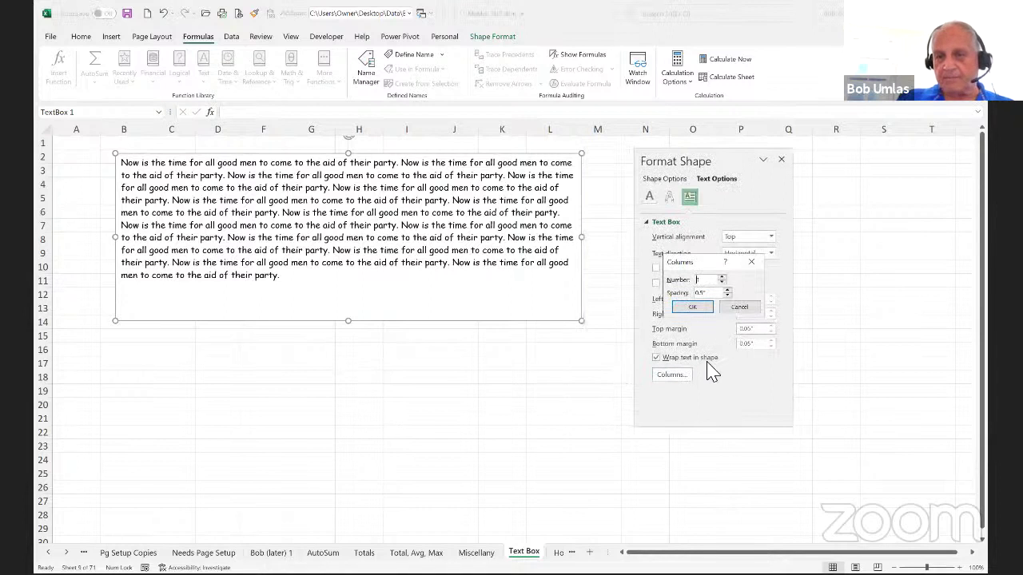
{"action": "left_click", "coordinate": [721, 277]}
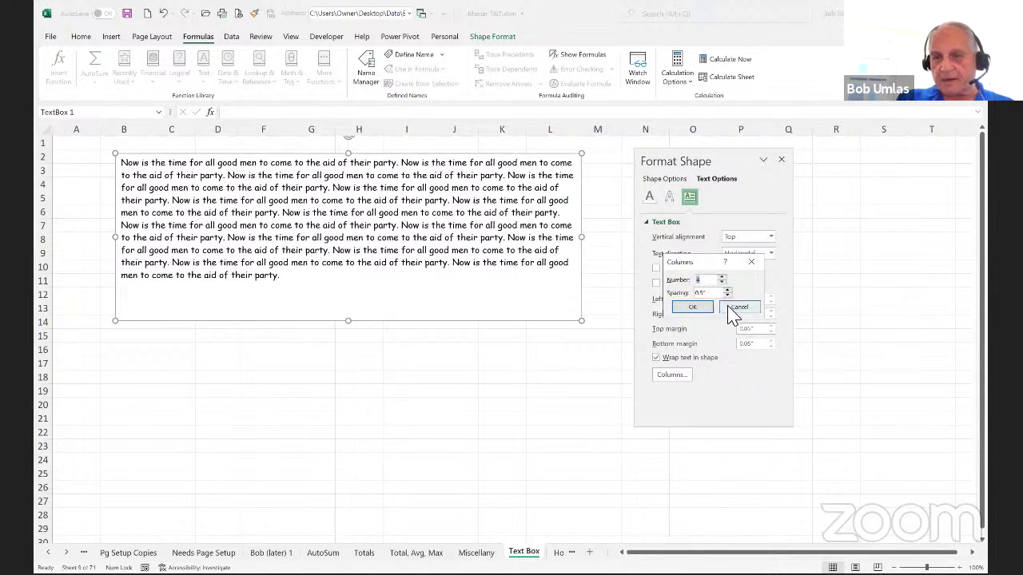
{"action": "left_click", "coordinate": [692, 307]}
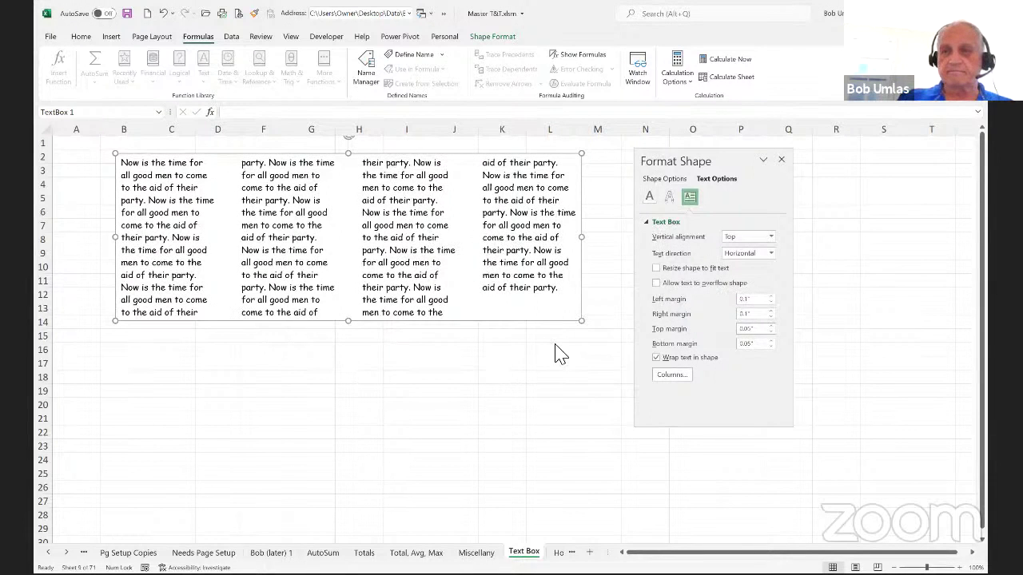
{"action": "left_click", "coordinate": [781, 161]}
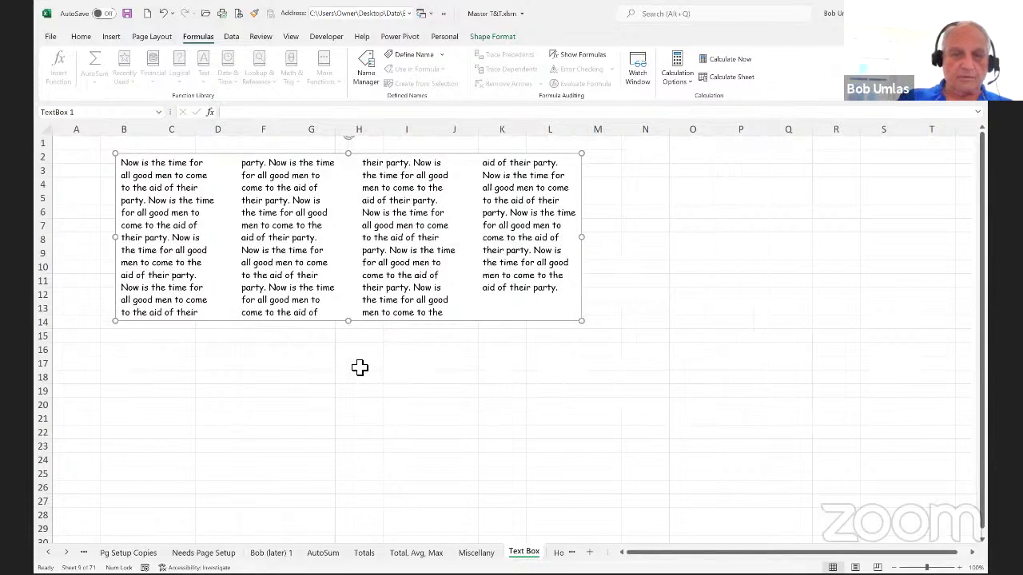
{"action": "left_click", "coordinate": [360, 366]}
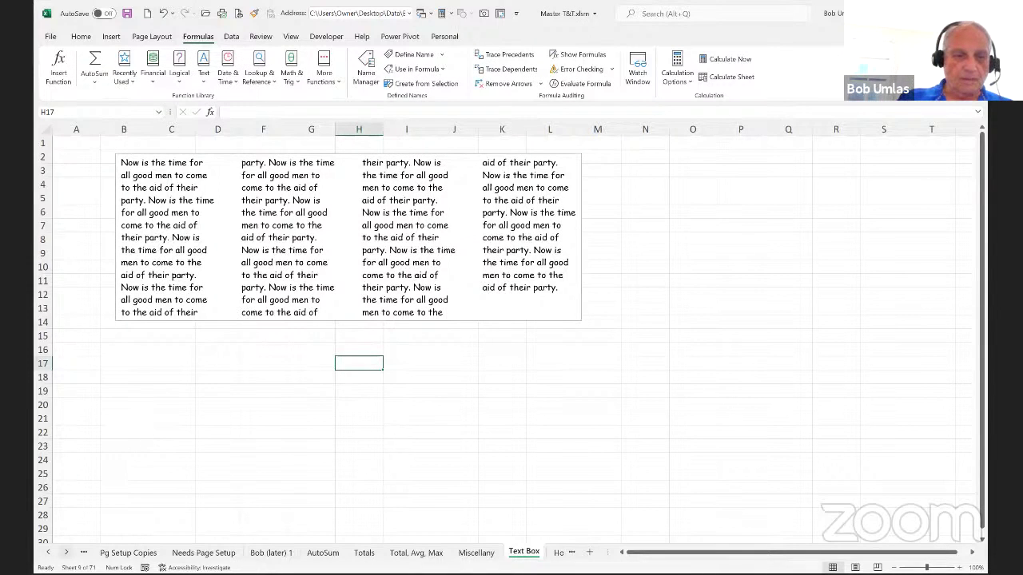
- Bring further sheets into reach and switch to the How to... sheet
{"action": "left_click", "coordinate": [66, 552]}
{"action": "left_click", "coordinate": [66, 553]}
{"action": "left_click", "coordinate": [66, 552]}
{"action": "left_click", "coordinate": [66, 552]}
{"action": "left_click", "coordinate": [66, 553]}
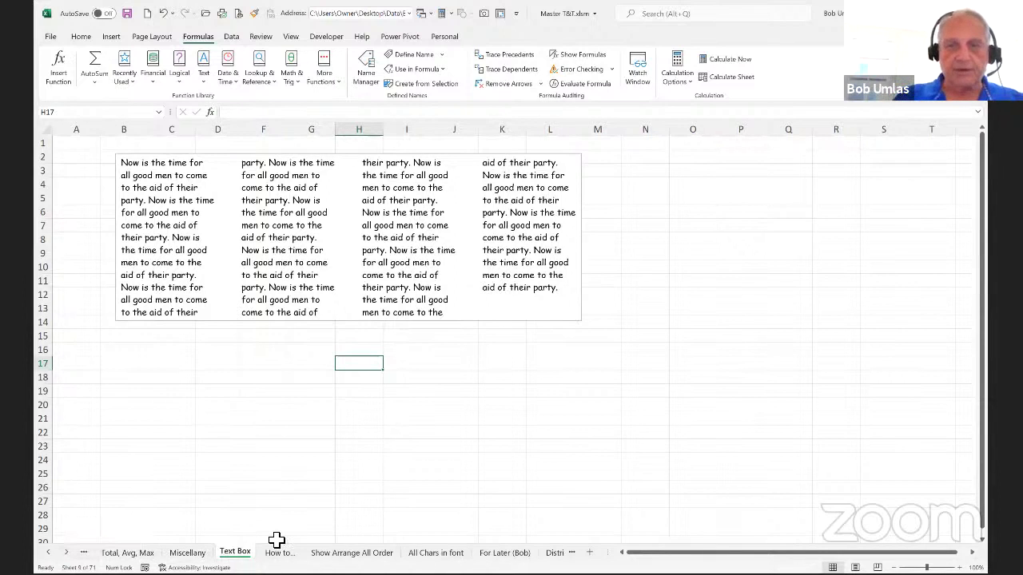
{"action": "key", "text": "alt+Tab"}
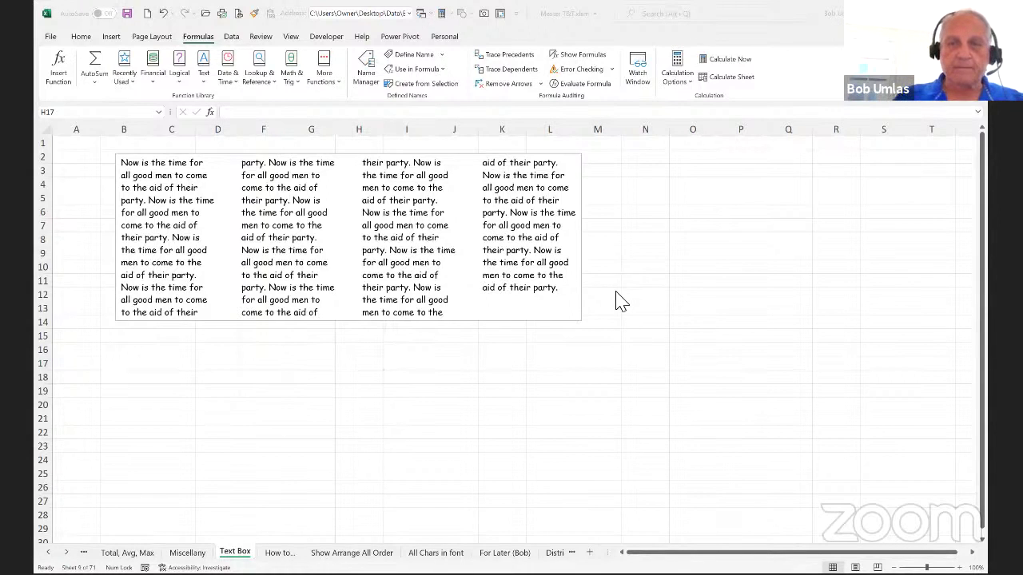
{"action": "key", "text": "alt+Tab"}
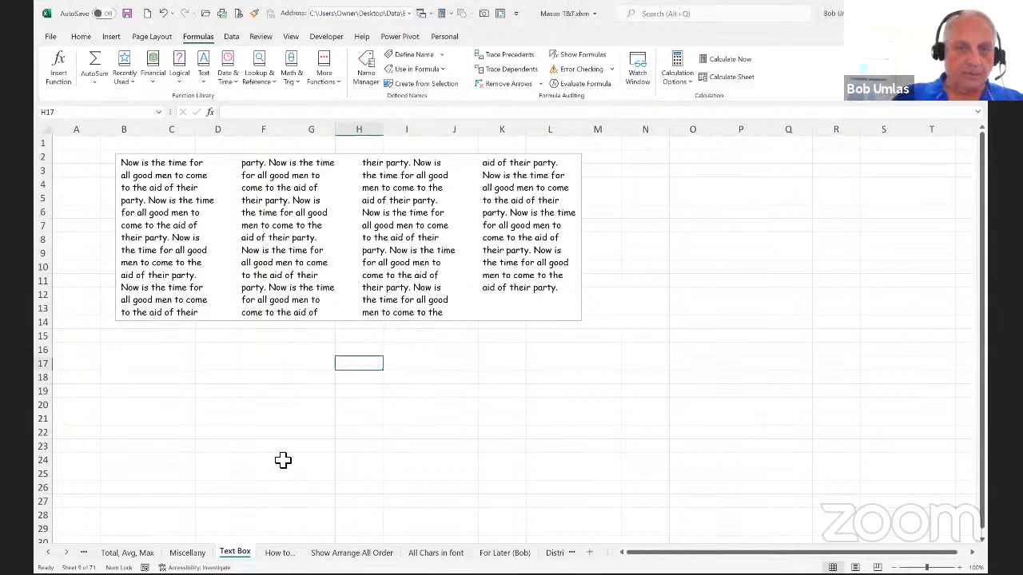
{"action": "left_click", "coordinate": [280, 552]}
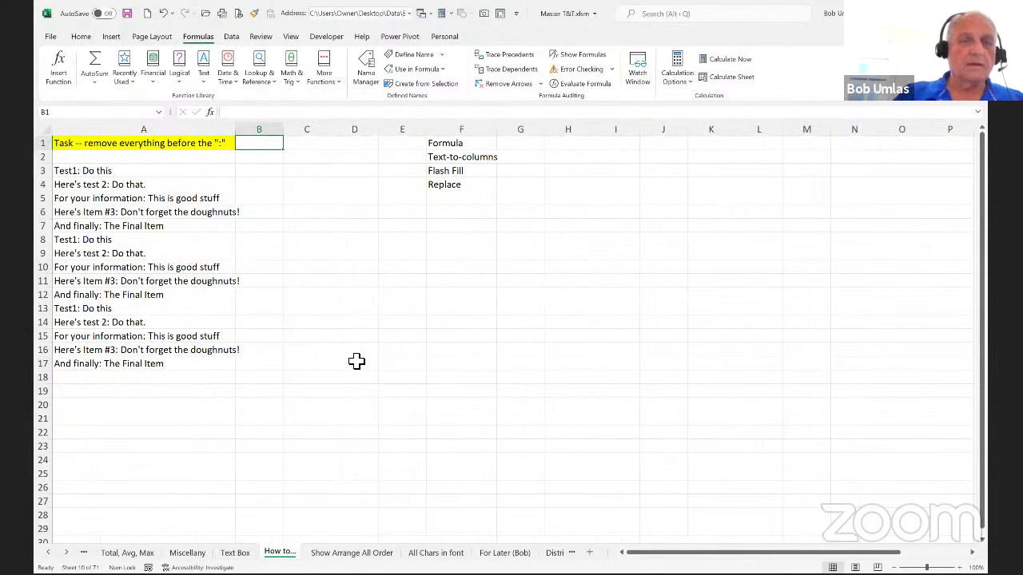
- Examine the sample strings in column A from row 3 down against the task stated in A1
{"action": "left_click_drag", "start_coordinate": [97, 170], "coordinate": [124, 392]}
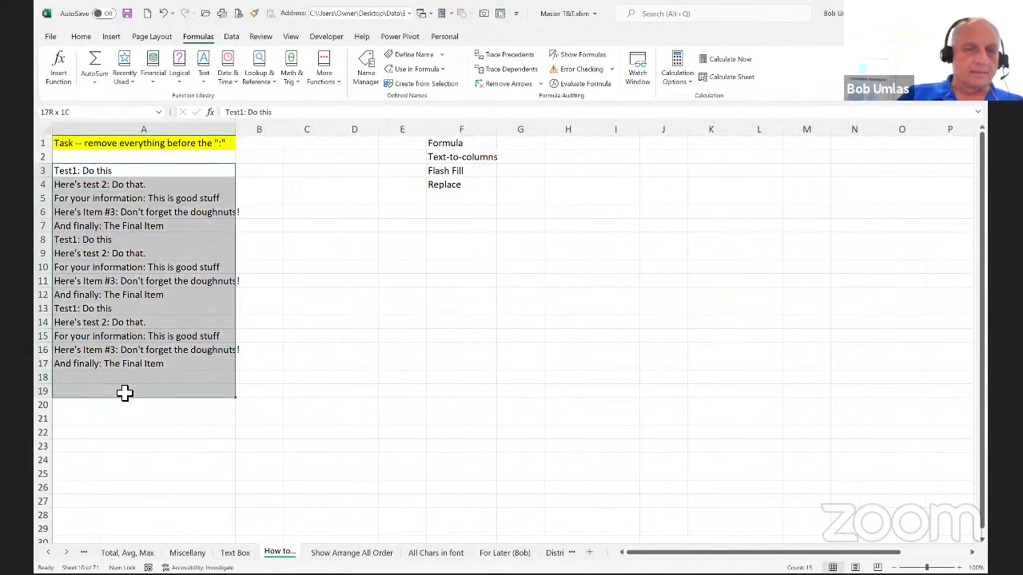
{"action": "left_click", "coordinate": [186, 144]}
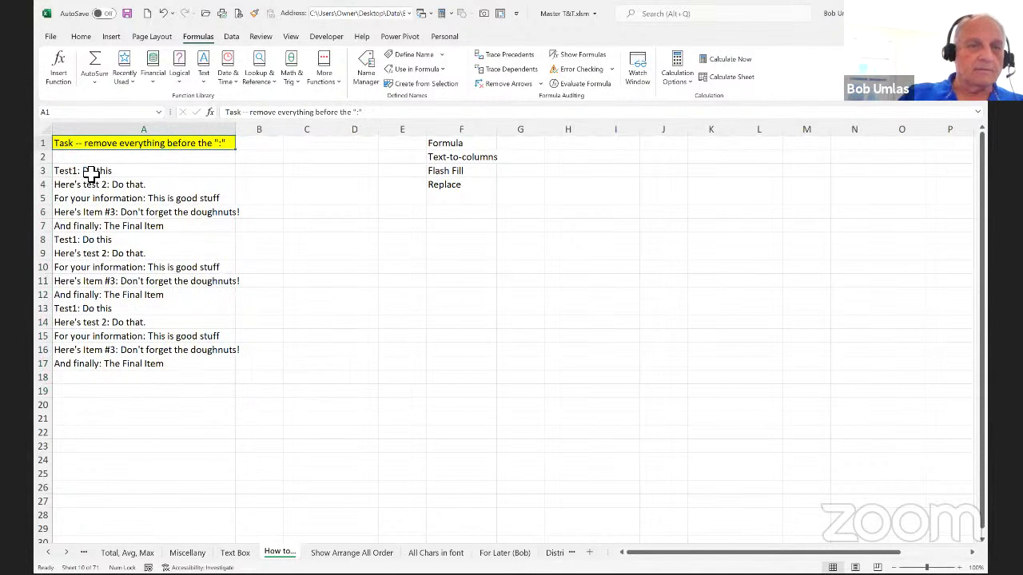
{"action": "left_click", "coordinate": [132, 171]}
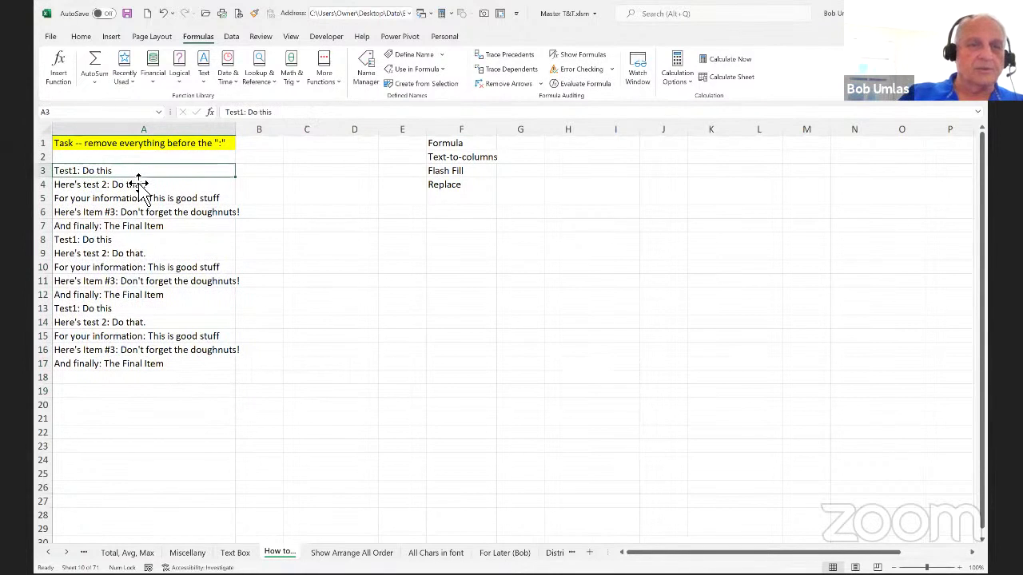
{"action": "left_click", "coordinate": [155, 186]}
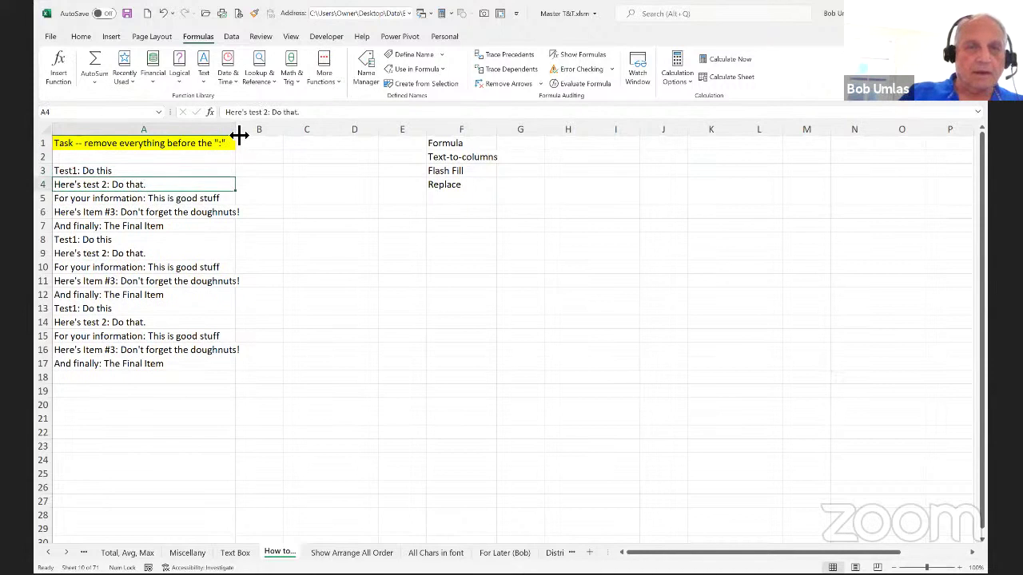
- Widen column A slightly and add a space after the colon inside the quotes of A1's task text
{"action": "left_click", "coordinate": [200, 144]}
{"action": "left_click", "coordinate": [366, 113]}
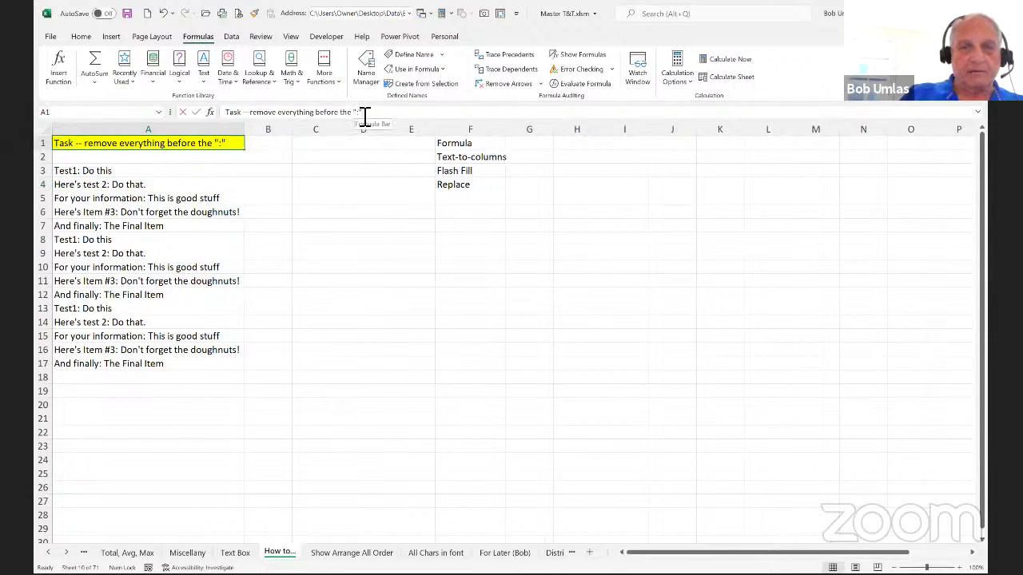
{"action": "key", "text": "Return"}
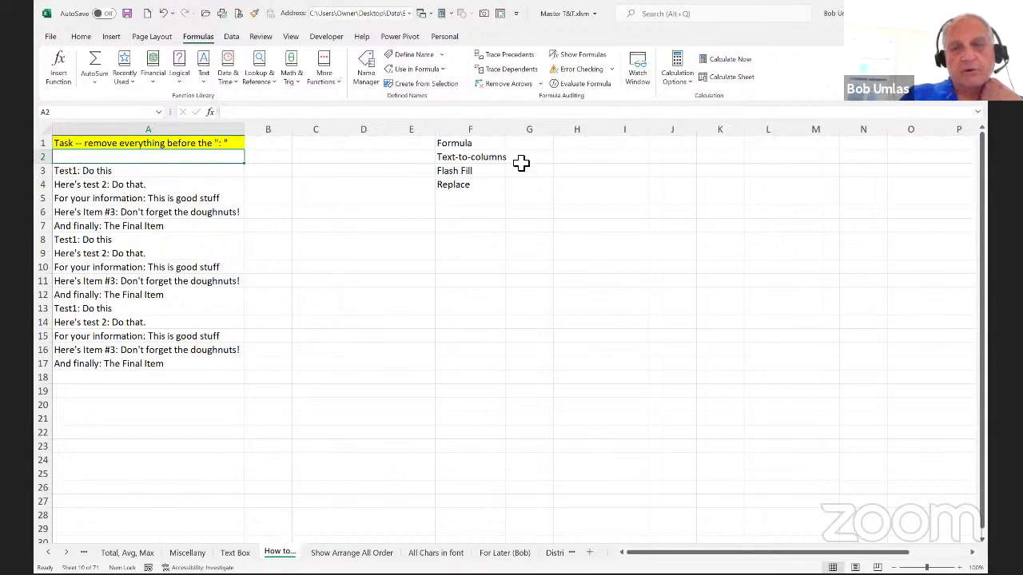
- Enter =FIND(": ",A3) in B3 to locate the colon and space in the first sample string
{"action": "left_click_drag", "start_coordinate": [491, 147], "coordinate": [493, 187]}
{"action": "left_click", "coordinate": [463, 144]}
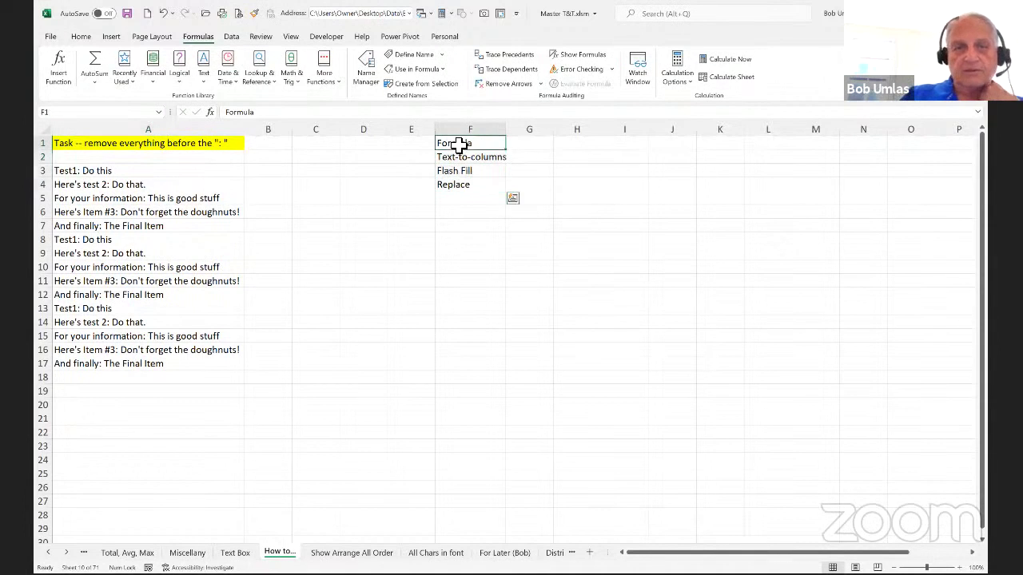
{"action": "left_click", "coordinate": [275, 175]}
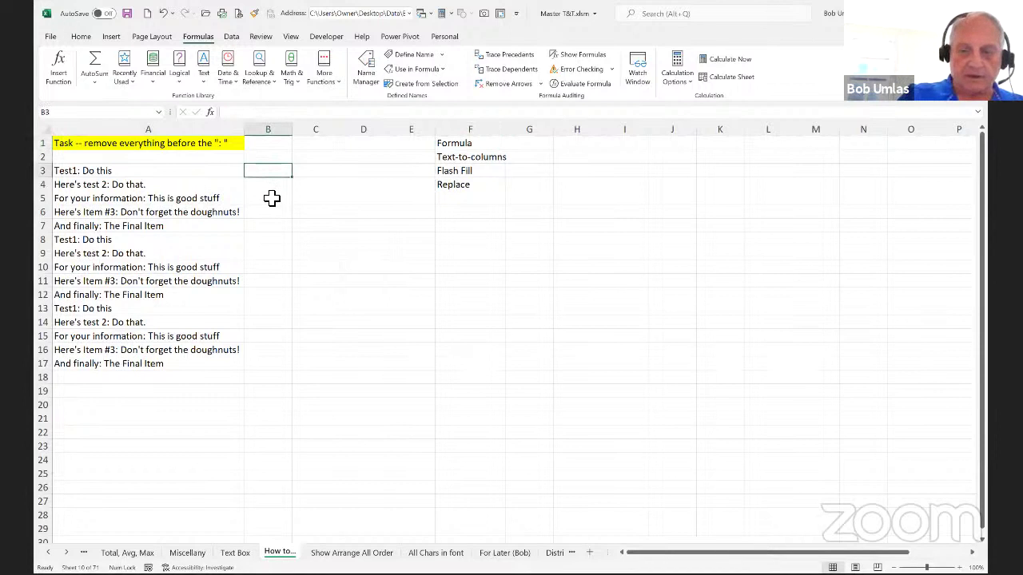
{"action": "type", "text": "=find(\":"}
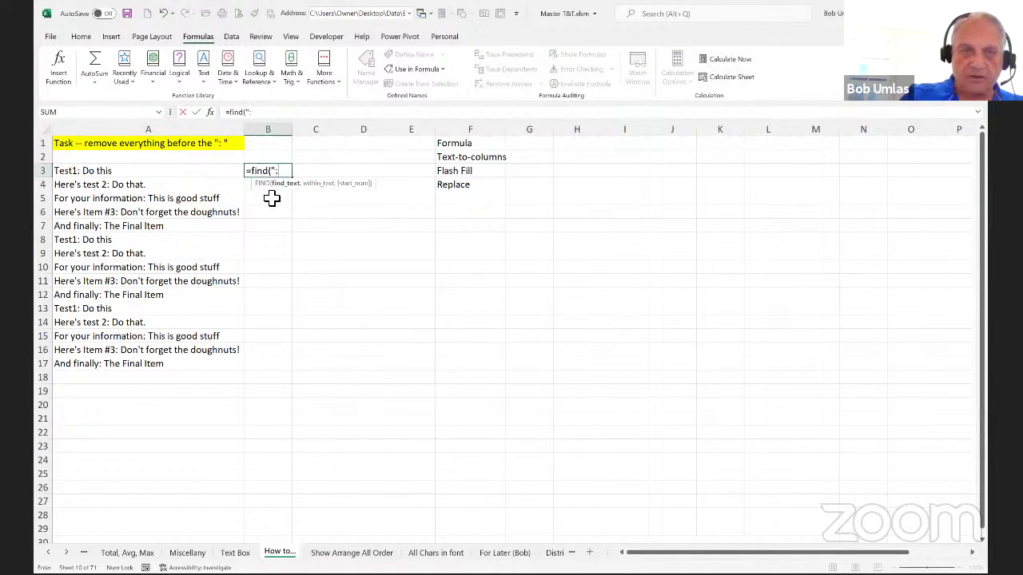
{"action": "type", "text": " \","}
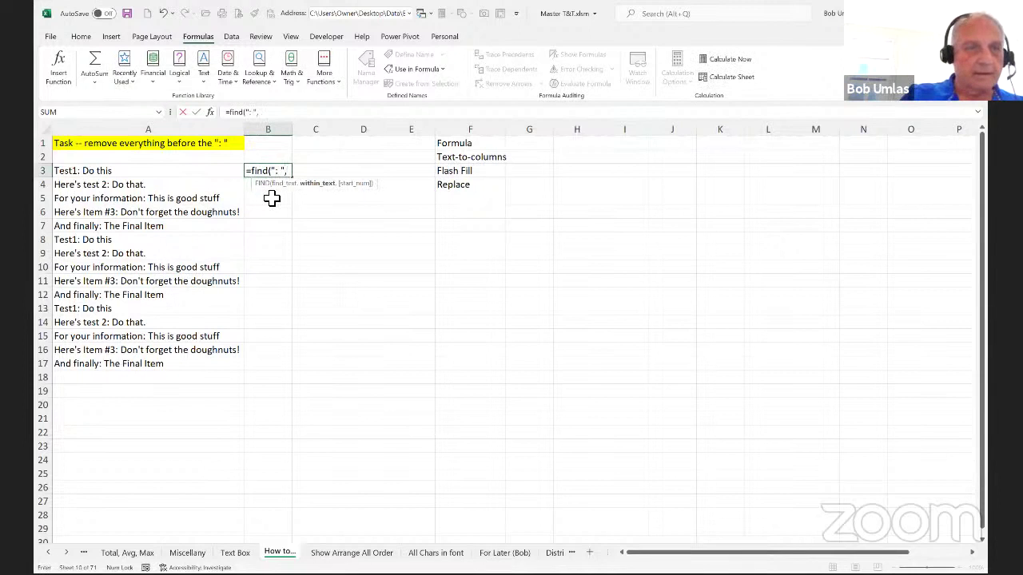
{"action": "key", "text": "Left"}
{"action": "key", "text": "ctrl+Return"}
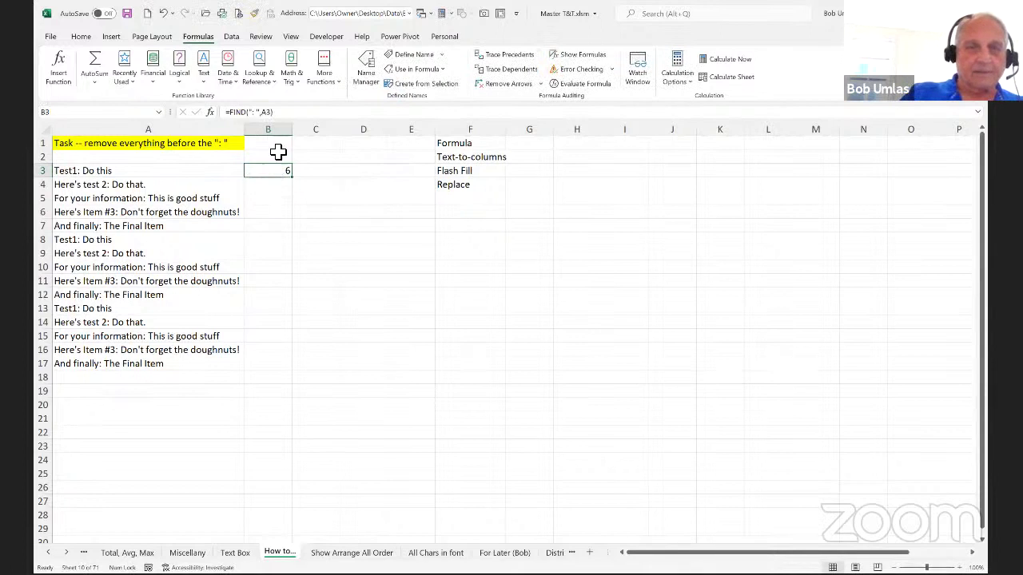
- Add 2 to the FIND formula in B3
{"action": "left_click", "coordinate": [286, 113]}
{"action": "type", "text": "+2"}
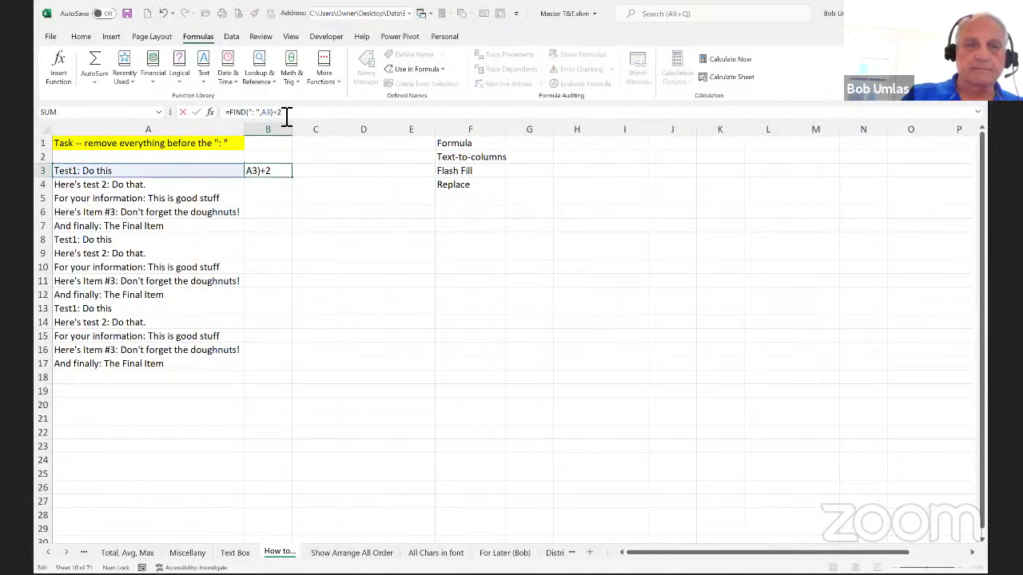
{"action": "key", "text": "Return"}
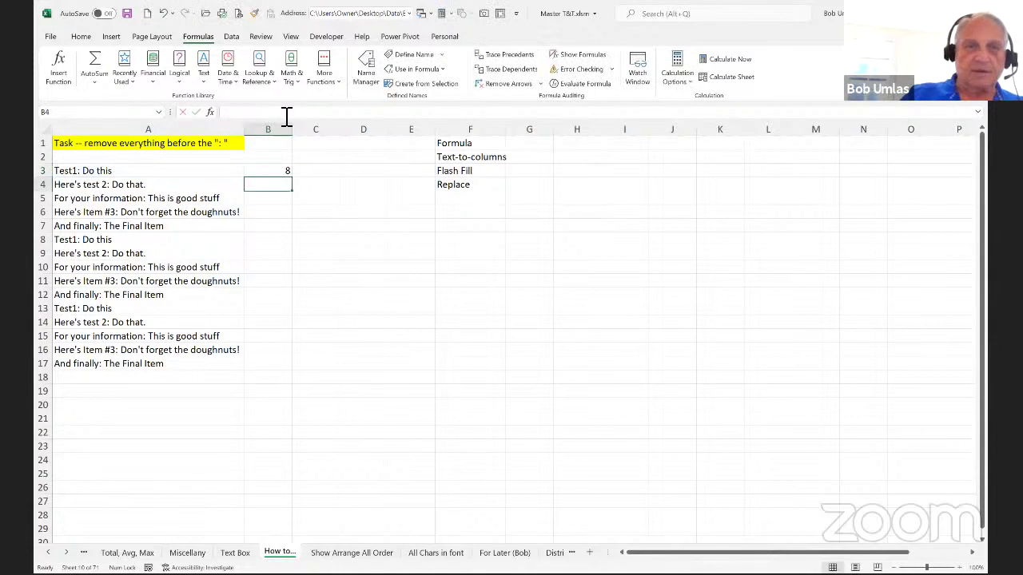
- Wrap B3's expression in MID so the formula becomes =MID(A3,FIND(": ",A3)+2,255)
{"action": "left_click", "coordinate": [281, 171]}
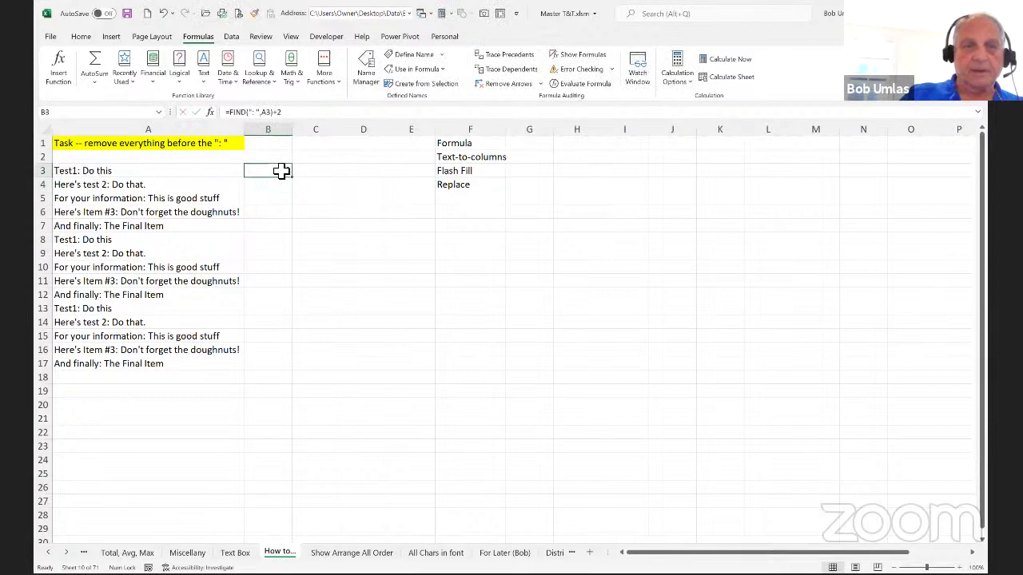
{"action": "left_click", "coordinate": [235, 114]}
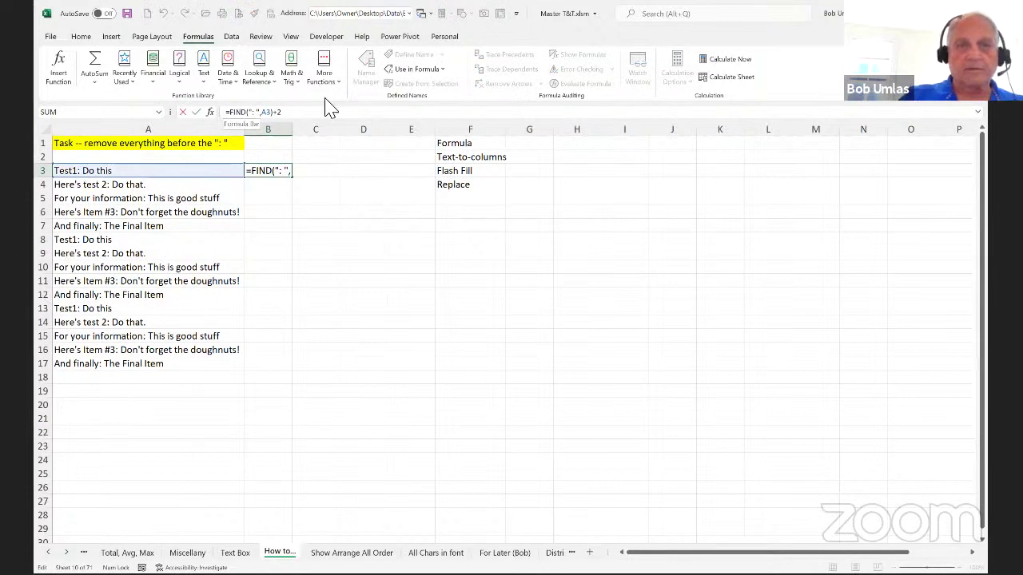
{"action": "type", "text": "mid(a3,"}
{"action": "type", "text": ",255("}
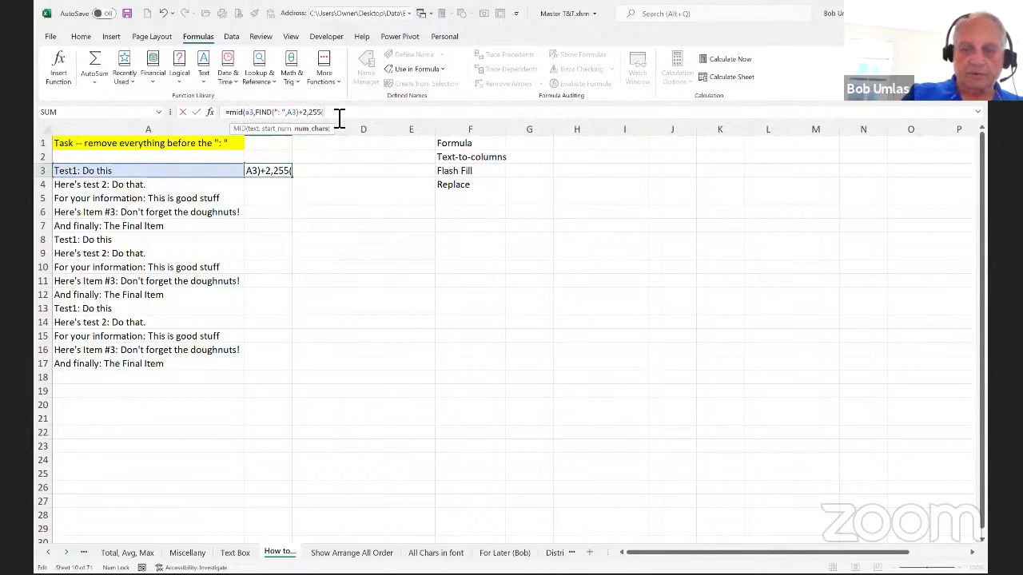
{"action": "key", "text": "BackSpace"}
{"action": "type", "text": ")"}
{"action": "key", "text": "Return"}
- Fill the MID formula from B3 down to B17 and deselect the range
{"action": "left_click", "coordinate": [290, 174]}
{"action": "double_click", "coordinate": [294, 179]}
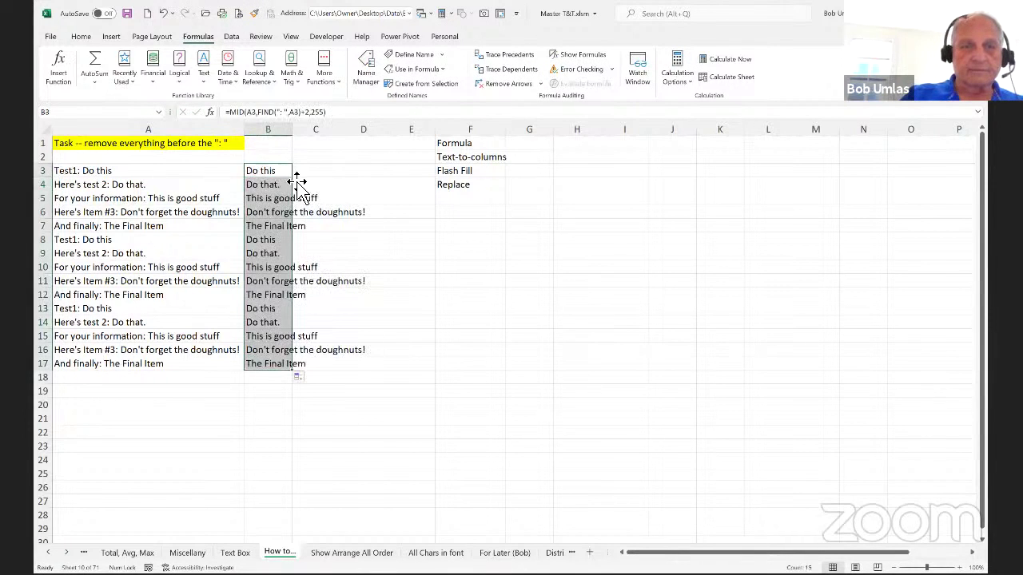
{"action": "left_click", "coordinate": [305, 478]}
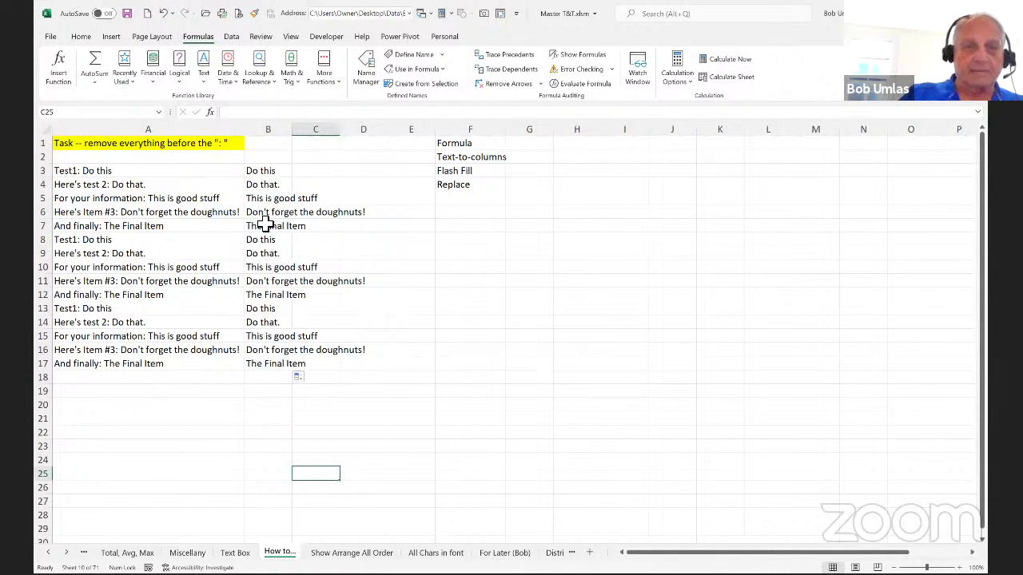
- Copy the formula results in B3:B17 over A3:A17 as values only
{"action": "left_click_drag", "start_coordinate": [272, 174], "coordinate": [270, 364]}
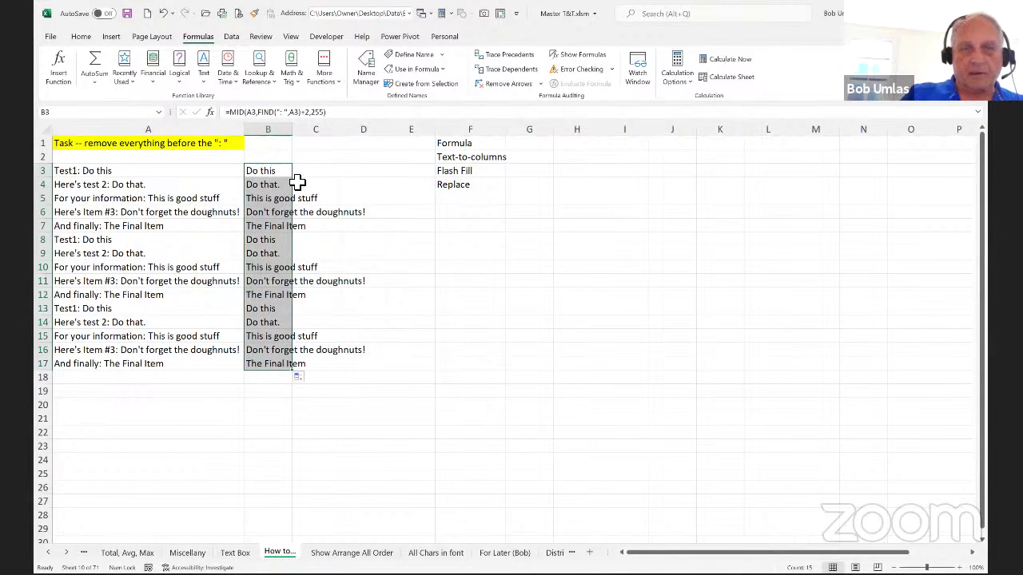
{"action": "left_click_drag", "start_coordinate": [297, 189], "coordinate": [157, 189]}
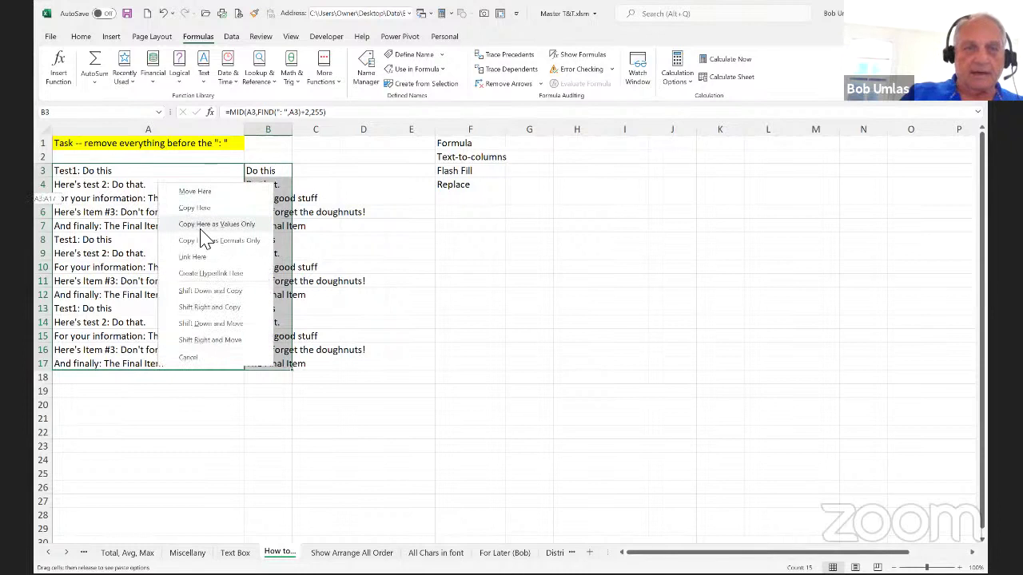
{"action": "left_click", "coordinate": [207, 226]}
- Undo the values-only copy, the fill and the formula entries in column B, restoring the original strings
{"action": "left_click", "coordinate": [272, 170]}
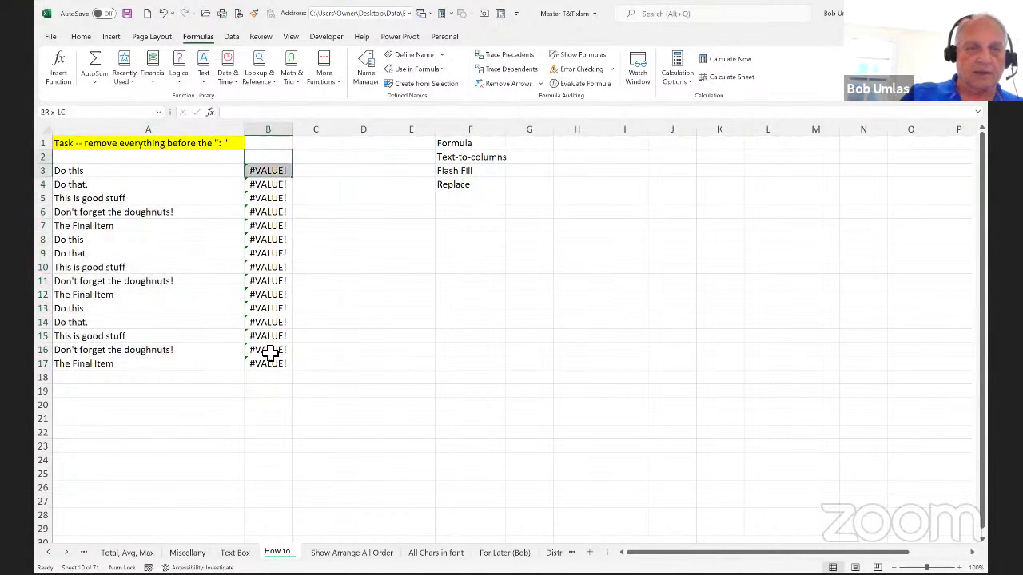
{"action": "left_click", "coordinate": [270, 424], "text": "shift"}
{"action": "key", "text": "ctrl+z"}
{"action": "key", "text": "ctrl+z"}
{"action": "key", "text": "ctrl+z"}
{"action": "key", "text": "ctrl+z"}
{"action": "key", "text": "ctrl+z"}
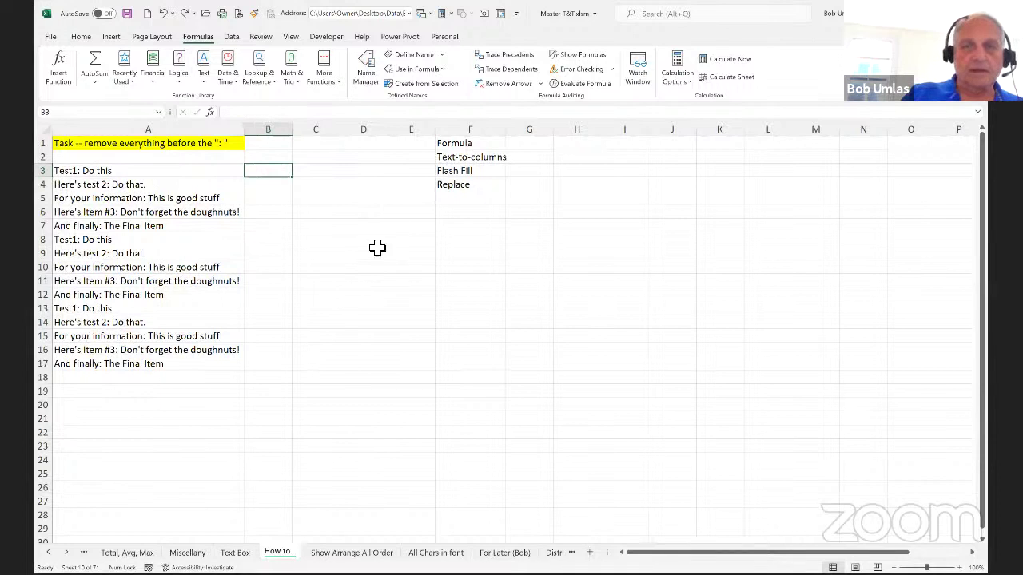
- Move the list of methods in F1:F4 to I1:I4
{"action": "left_click", "coordinate": [454, 159]}
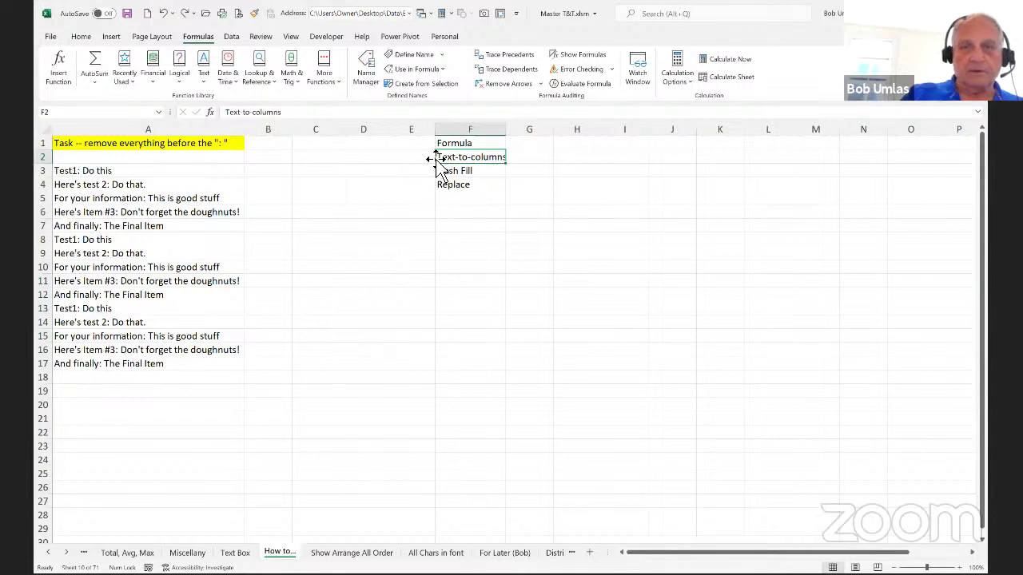
{"action": "left_click_drag", "start_coordinate": [450, 143], "coordinate": [456, 184]}
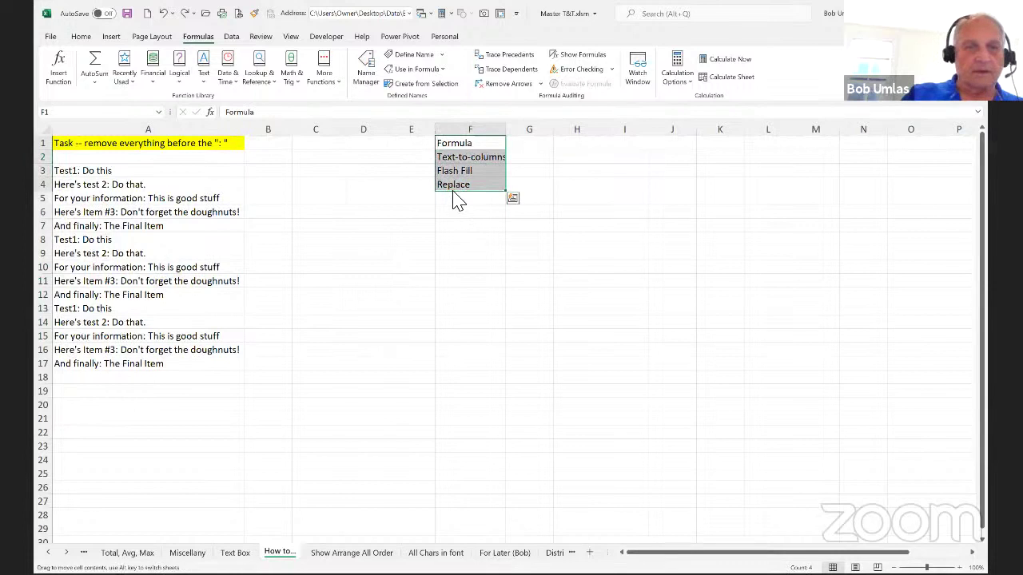
{"action": "left_click_drag", "start_coordinate": [453, 192], "coordinate": [124, 216]}
- Split A3:A17 with Text to Columns as delimited data, adding a colon as the other delimiter
{"action": "left_click_drag", "start_coordinate": [122, 170], "coordinate": [125, 365]}
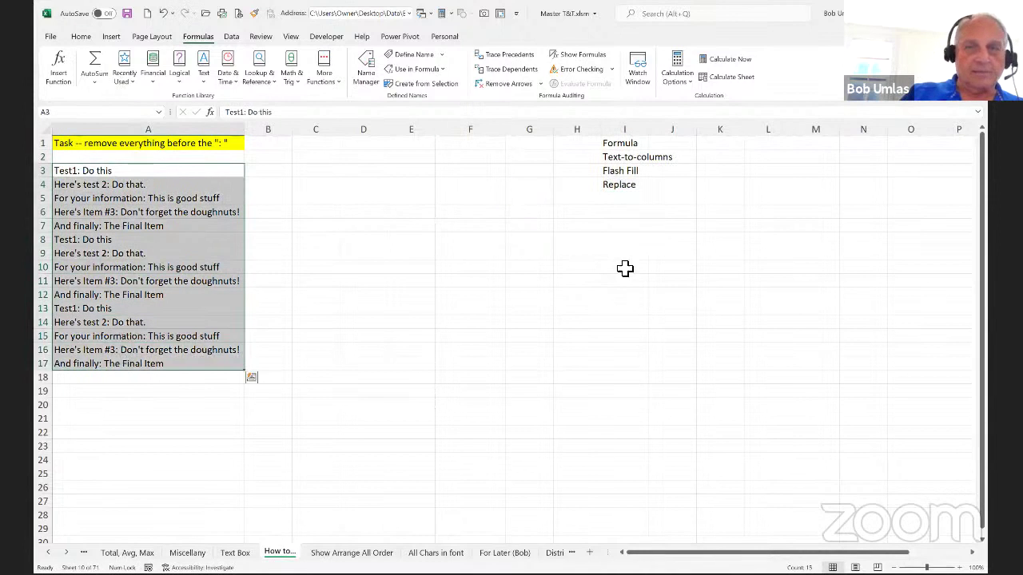
{"action": "left_click", "coordinate": [231, 37]}
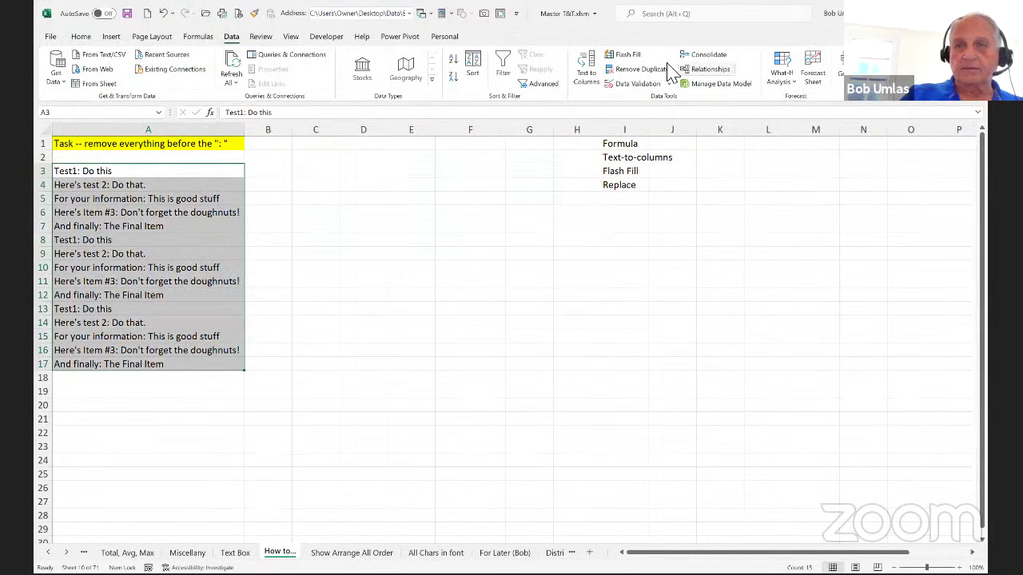
{"action": "left_click", "coordinate": [593, 73]}
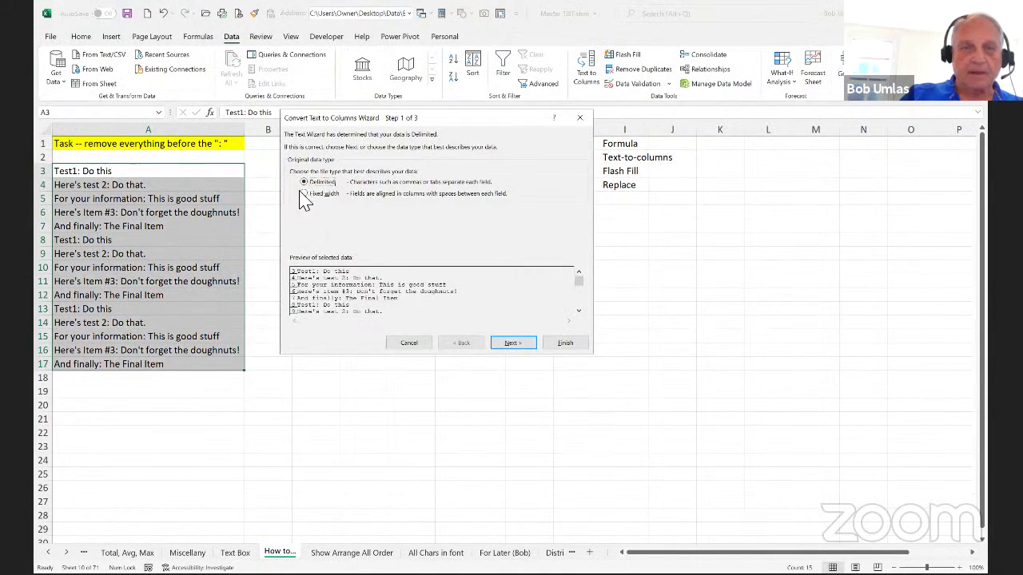
{"action": "left_click", "coordinate": [522, 344]}
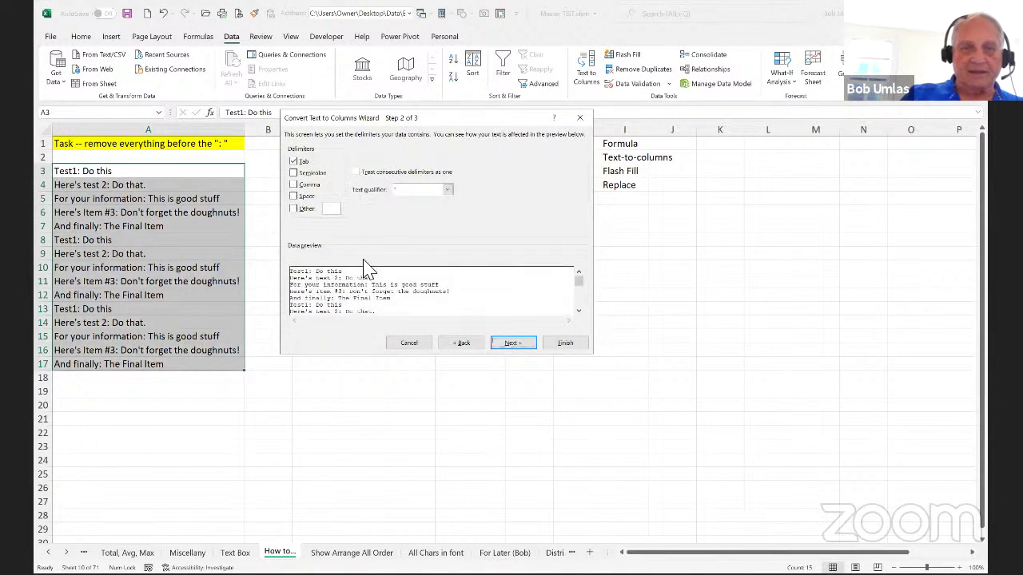
{"action": "left_click", "coordinate": [339, 211]}
{"action": "type", "text": ":"}
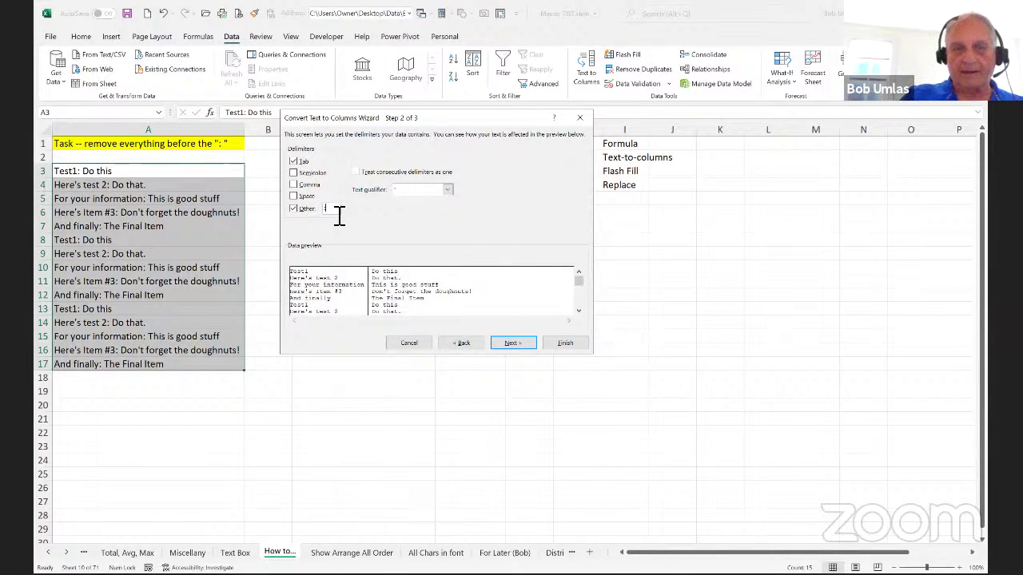
{"action": "left_click", "coordinate": [581, 350]}
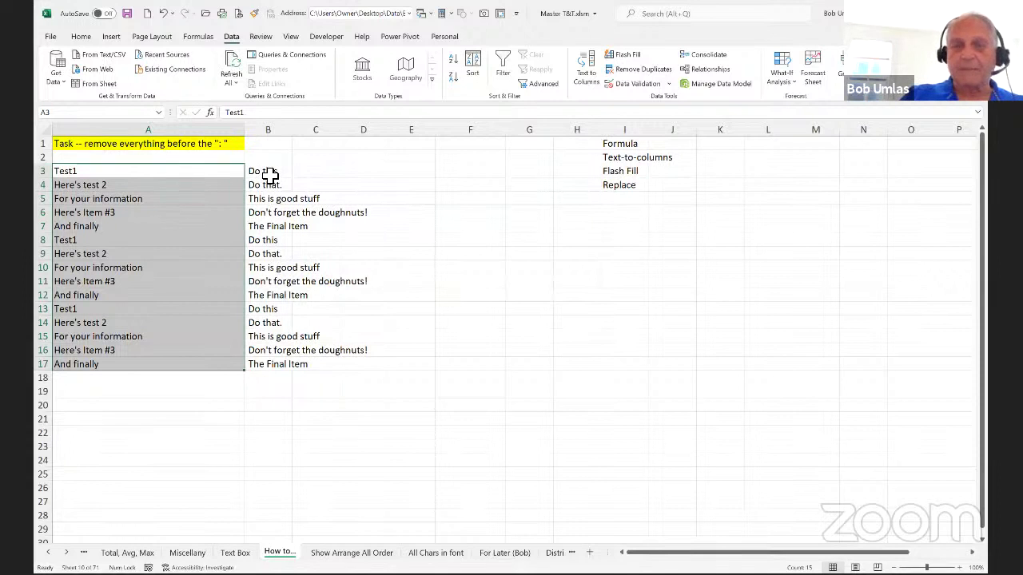
- Enter =TRIM(B3) in C3 and fill it down to C17 to strip the leading spaces
{"action": "left_click", "coordinate": [317, 176]}
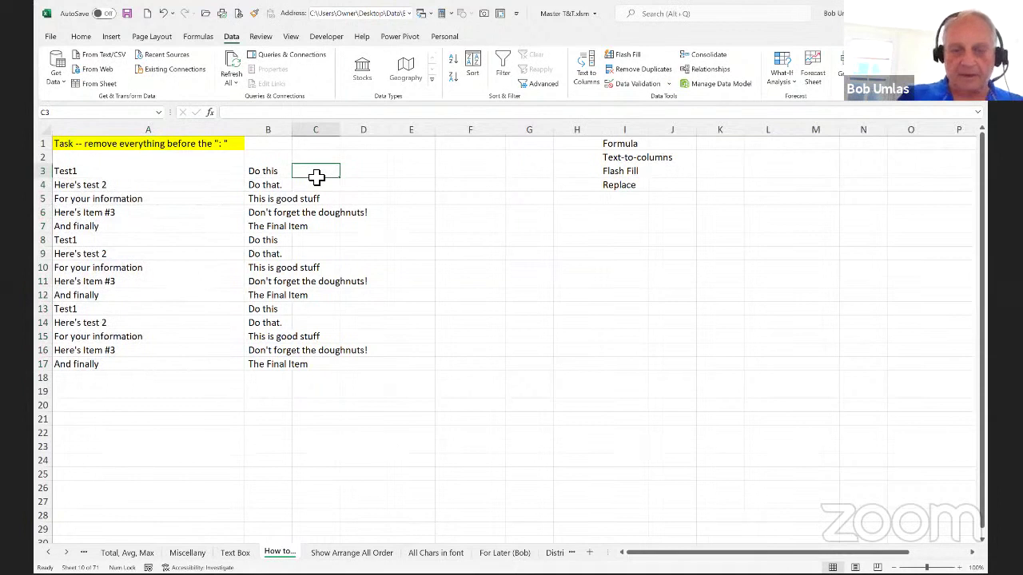
{"action": "type", "text": "="}
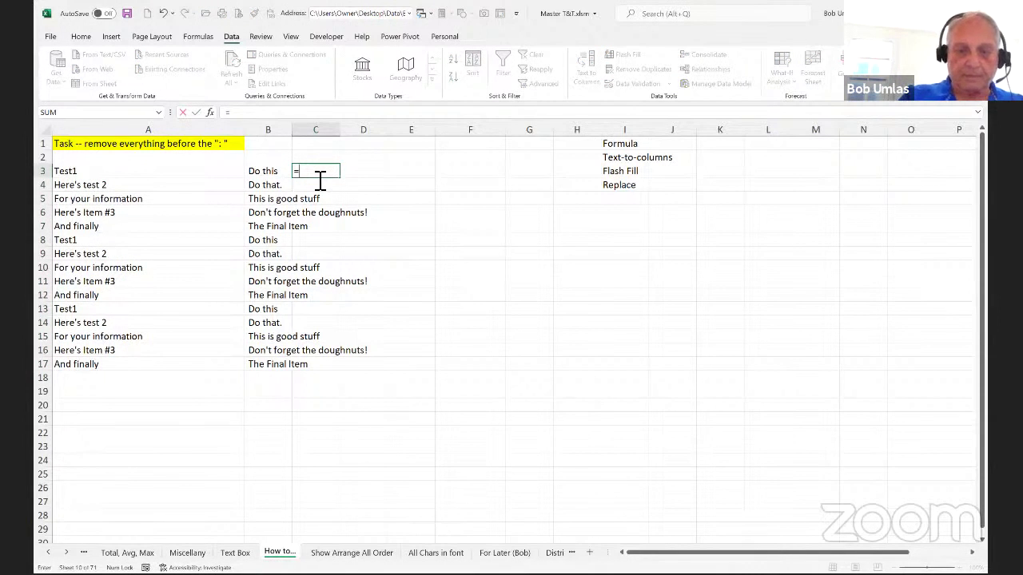
{"action": "type", "text": "trim("}
{"action": "key", "text": "Left"}
{"action": "type", "text": ")"}
{"action": "key", "text": "Return"}
{"action": "left_click", "coordinate": [327, 172]}
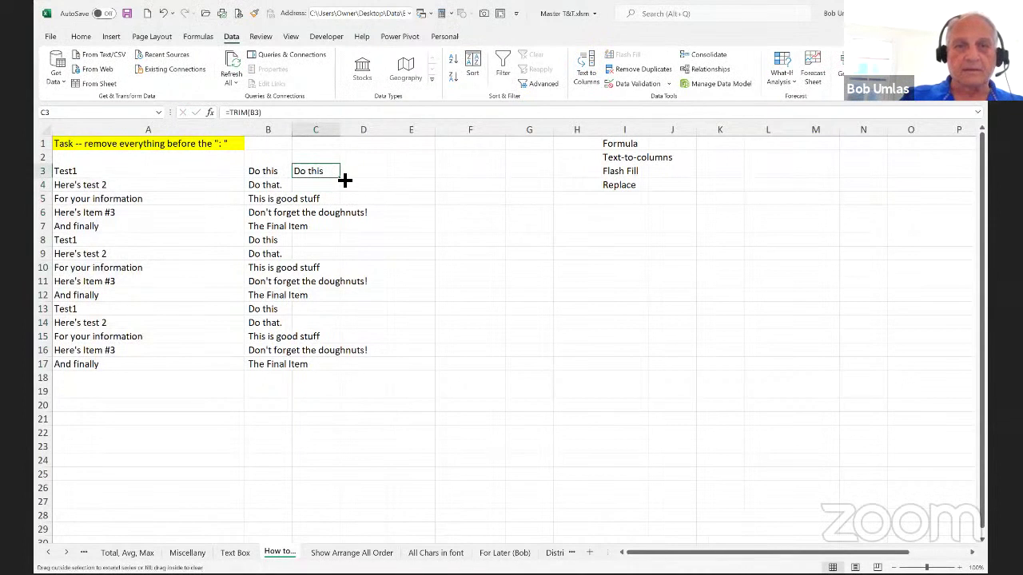
{"action": "double_click", "coordinate": [341, 177]}
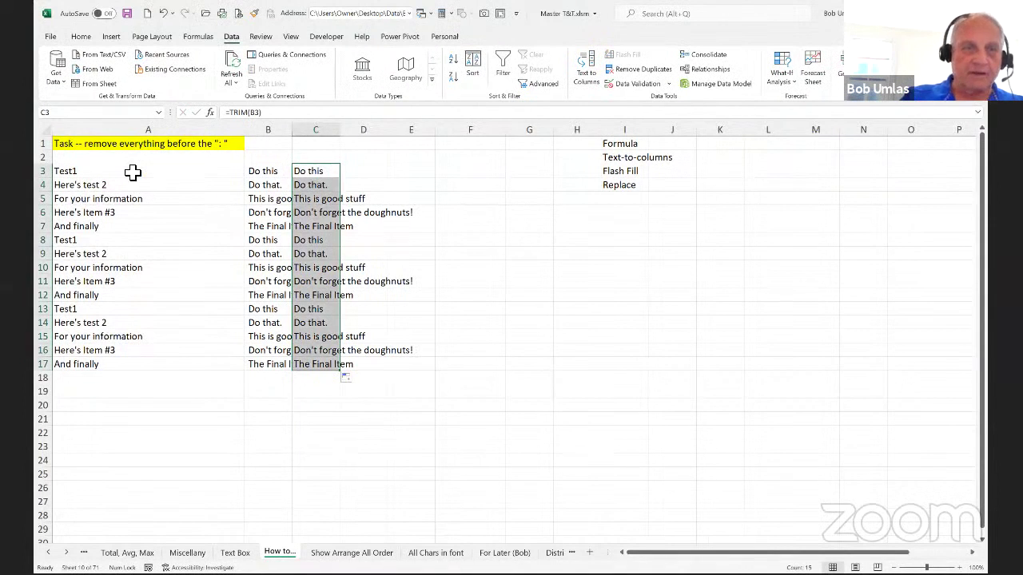
- Undo the TRIM fill, the TRIM formula and the Text to Columns split
{"action": "key", "text": "ctrl+z"}
{"action": "key", "text": "ctrl+z"}
{"action": "key", "text": "ctrl+z"}
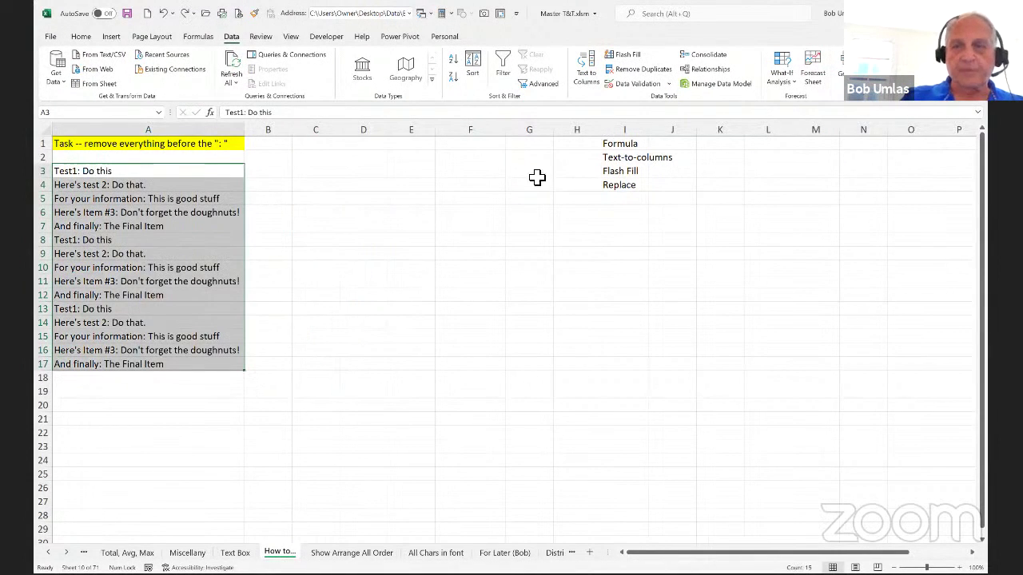
- Enter "Do this" in B3 as the example and Flash Fill the rest of the column down to B17
{"action": "left_click", "coordinate": [270, 175]}
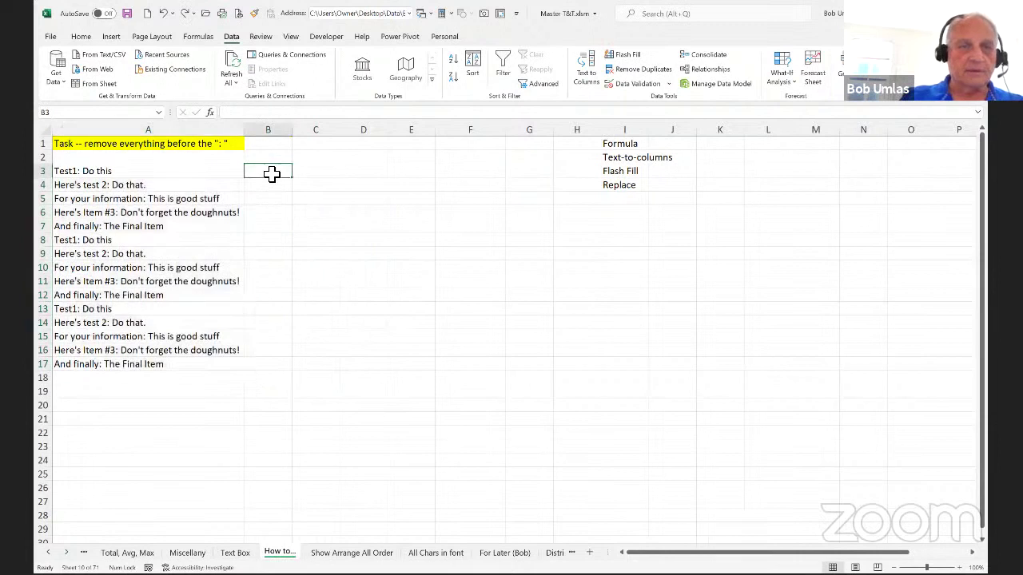
{"action": "type", "text": "Do this"}
{"action": "key", "text": "ctrl+Return"}
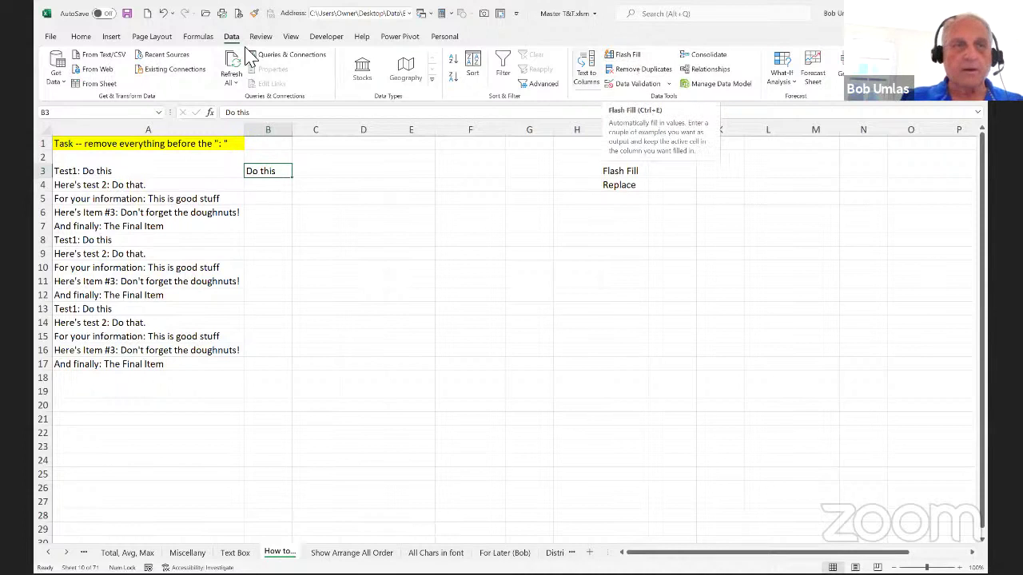
{"action": "left_click", "coordinate": [81, 38]}
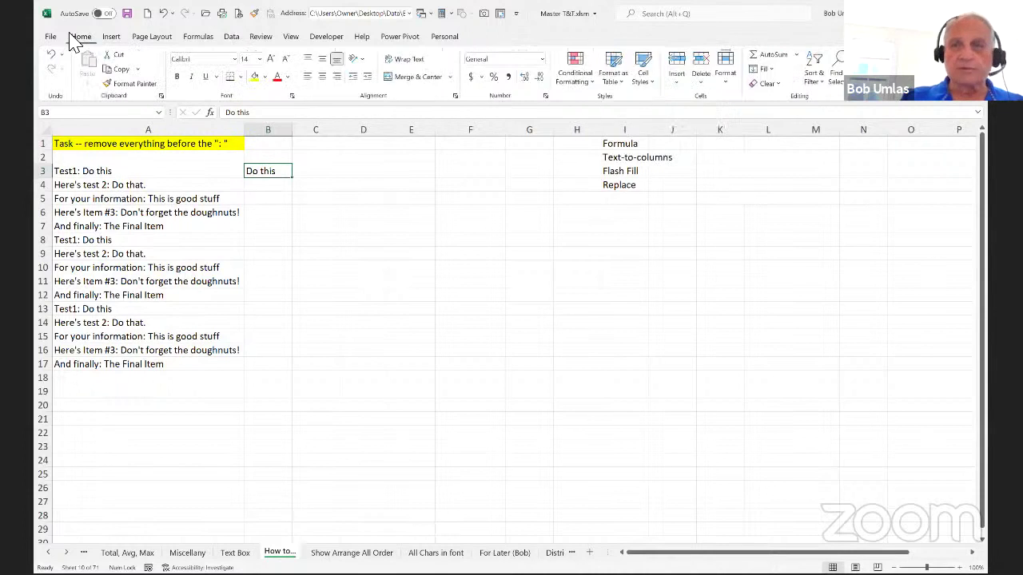
{"action": "left_click", "coordinate": [773, 71]}
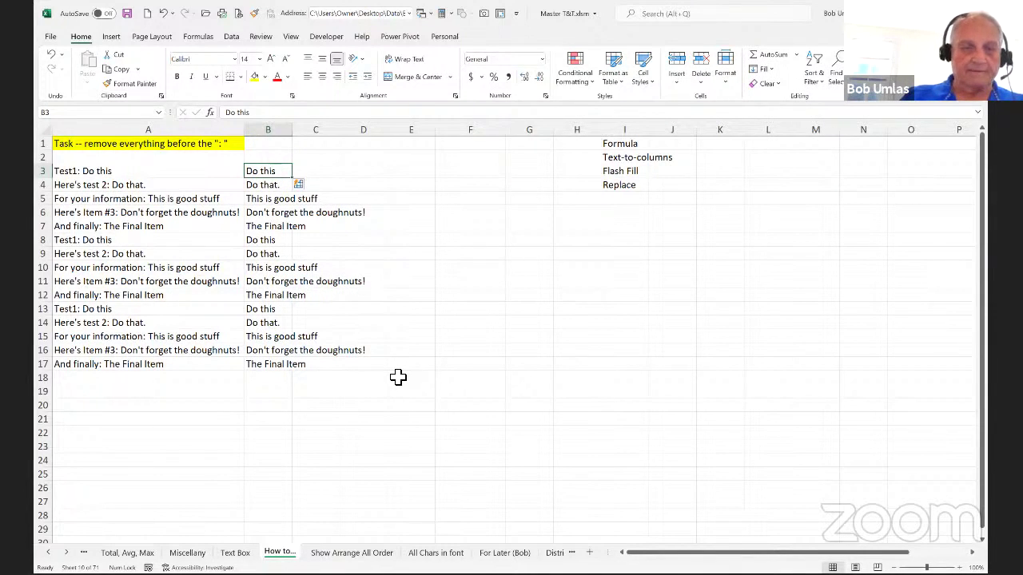
- Undo the Flash Fill and the example entry in B3
{"action": "key", "text": "ctrl+z"}
{"action": "key", "text": "ctrl+z"}
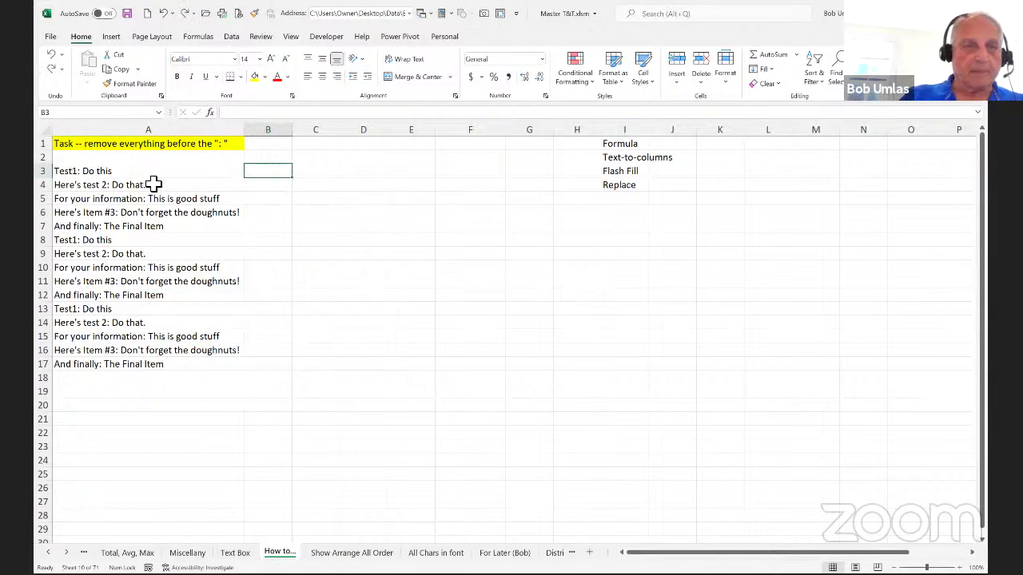
- Undo the move of the method list so it sits in F1:F4 again
{"action": "left_click_drag", "start_coordinate": [153, 173], "coordinate": [155, 365]}
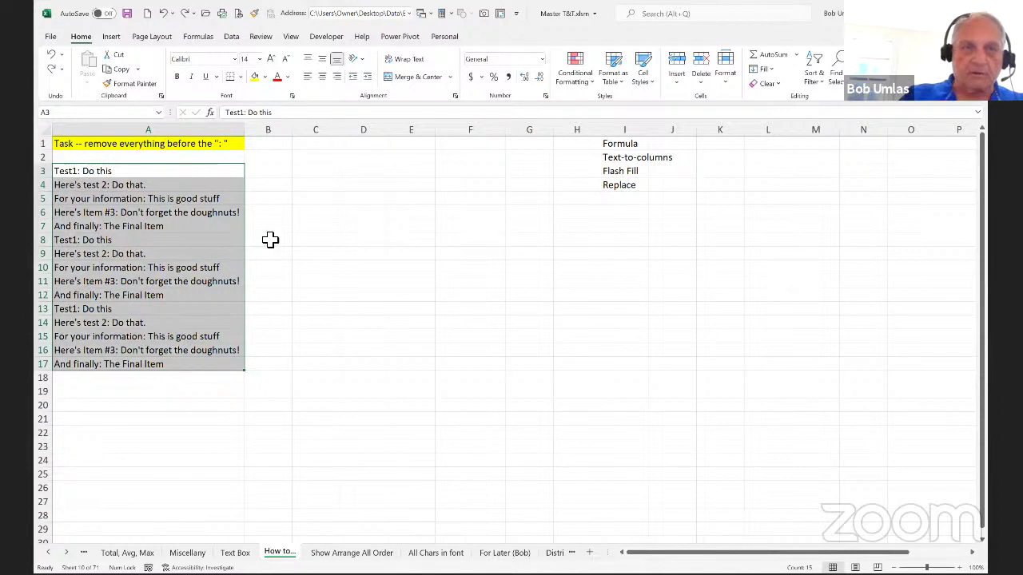
{"action": "key", "text": "ctrl+z"}
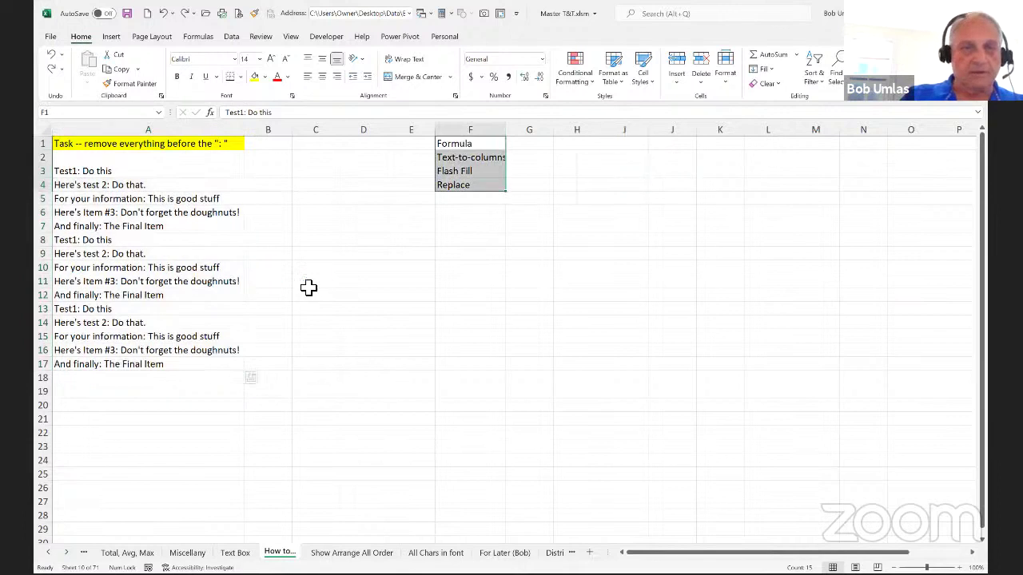
- Enter "Do this" in B3 as the example and Flash Fill column B down to B17
{"action": "left_click", "coordinate": [267, 173]}
{"action": "type", "text": "Do this"}
{"action": "key", "text": "ctrl+Return"}
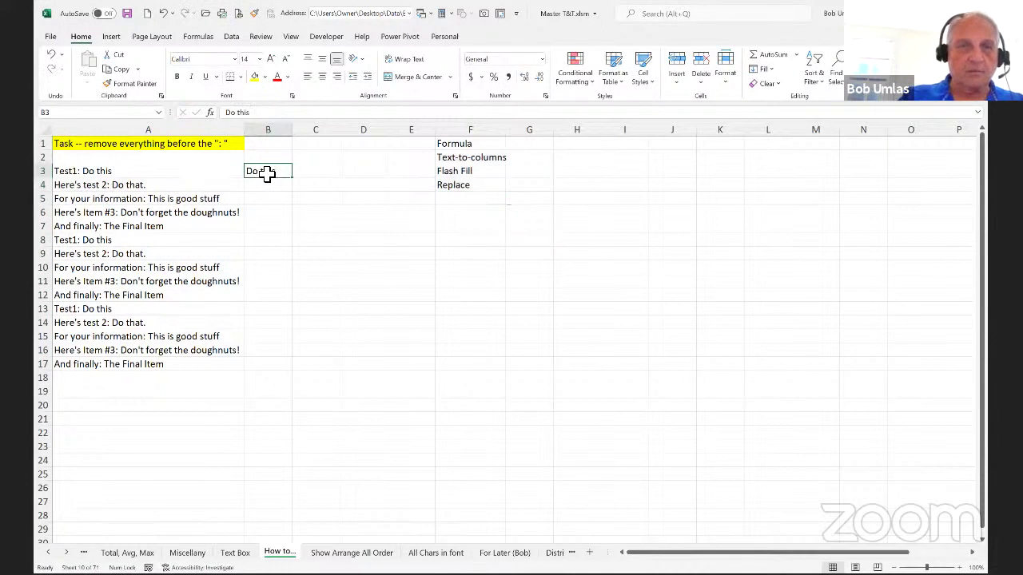
{"action": "key", "text": "ctrl+e"}
{"action": "left_click_drag", "start_coordinate": [268, 171], "coordinate": [267, 364]}
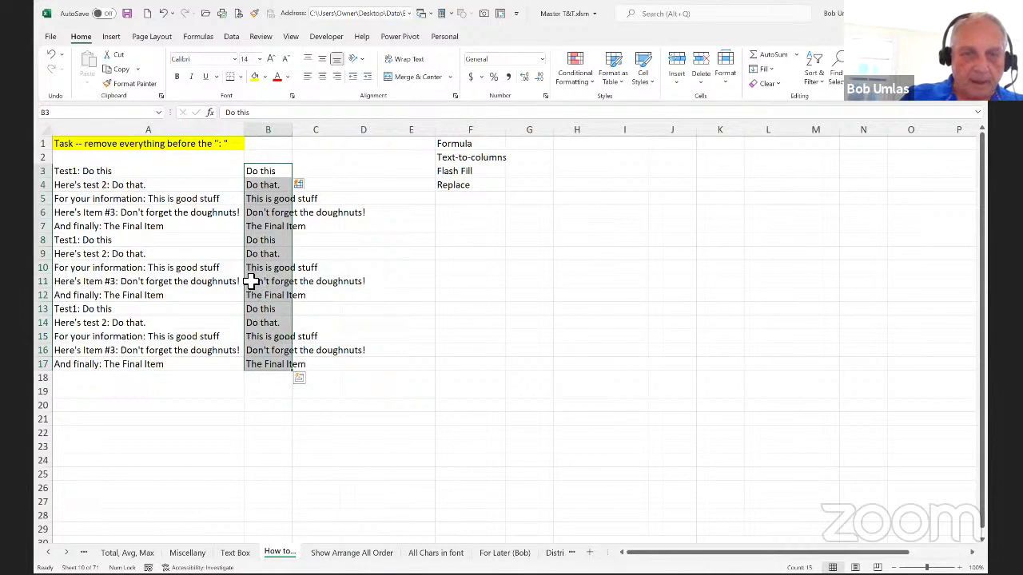
- Try to move the Flash Fill results onto column A, cancel the overwrite, and clear B3:B17
{"action": "left_click_drag", "start_coordinate": [248, 281], "coordinate": [139, 269]}
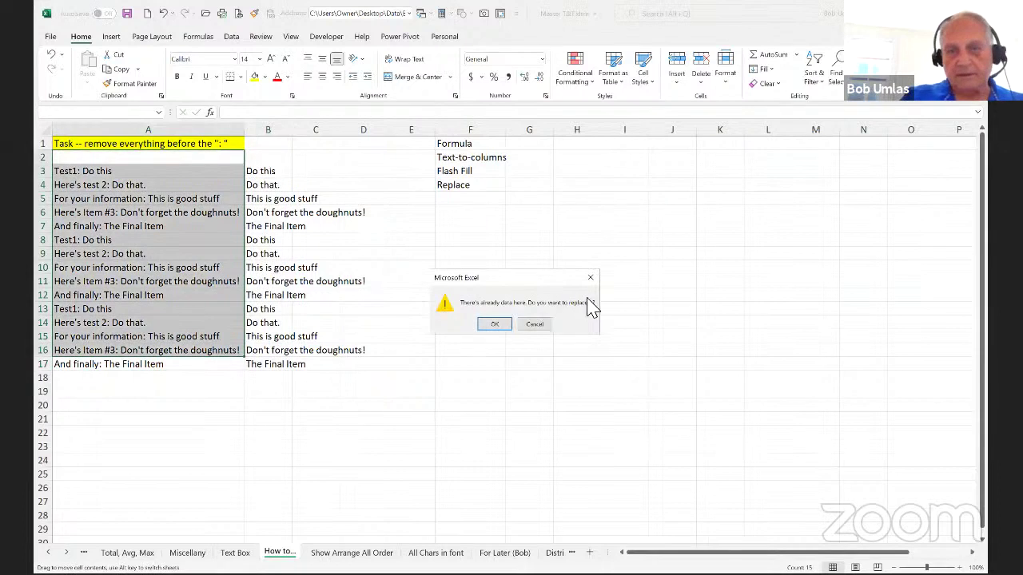
{"action": "left_click", "coordinate": [543, 325]}
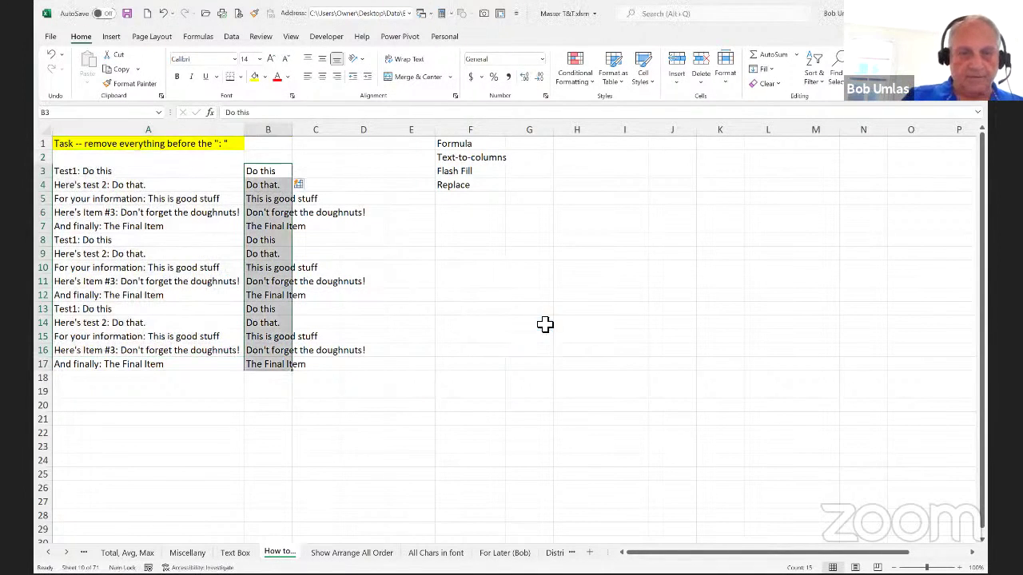
{"action": "key", "text": "ctrl+q"}
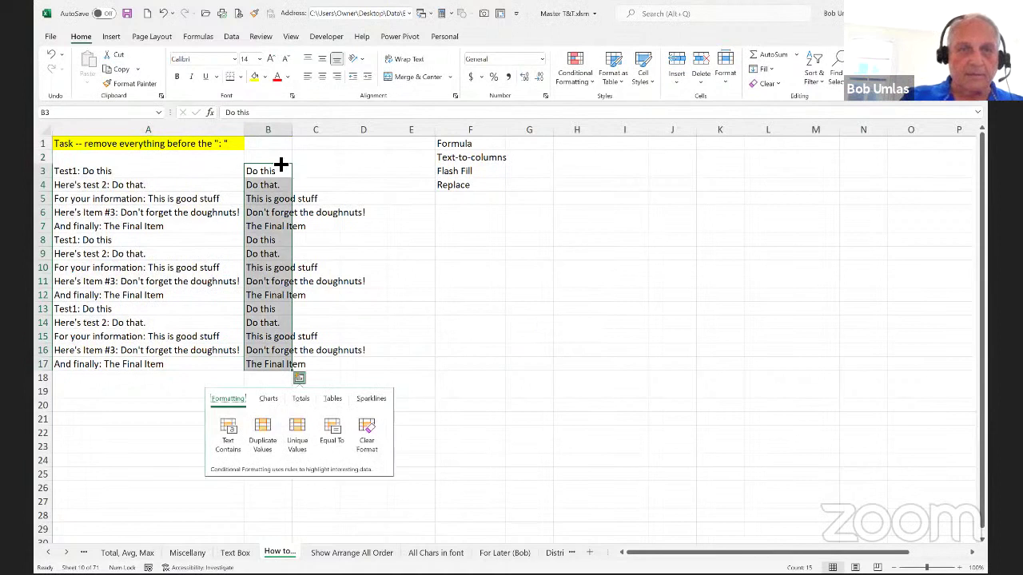
{"action": "left_click", "coordinate": [297, 381]}
{"action": "key", "text": "Delete"}
- Replace all occurrences of "*: " in A3:A17 with nothing and close Find and Replace
{"action": "left_click_drag", "start_coordinate": [108, 170], "coordinate": [122, 366]}
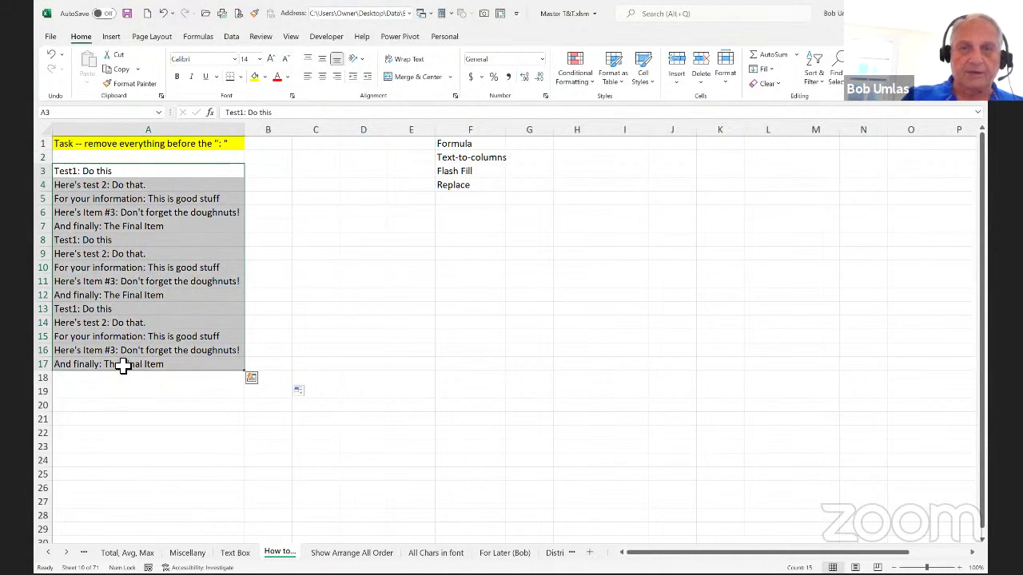
{"action": "key", "text": "ctrl+h"}
{"action": "left_click_drag", "start_coordinate": [326, 258], "coordinate": [441, 228]}
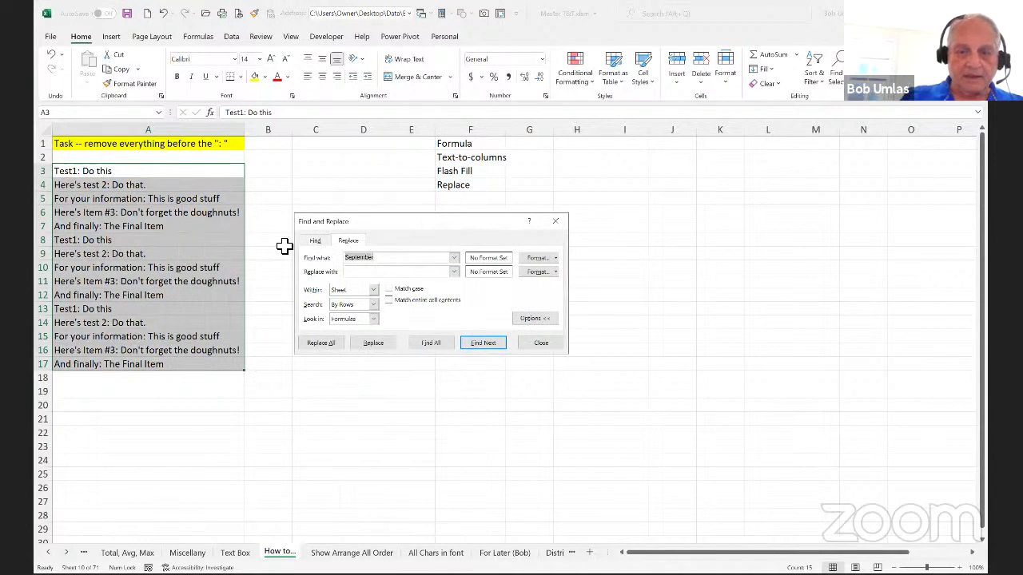
{"action": "type", "text": "*"}
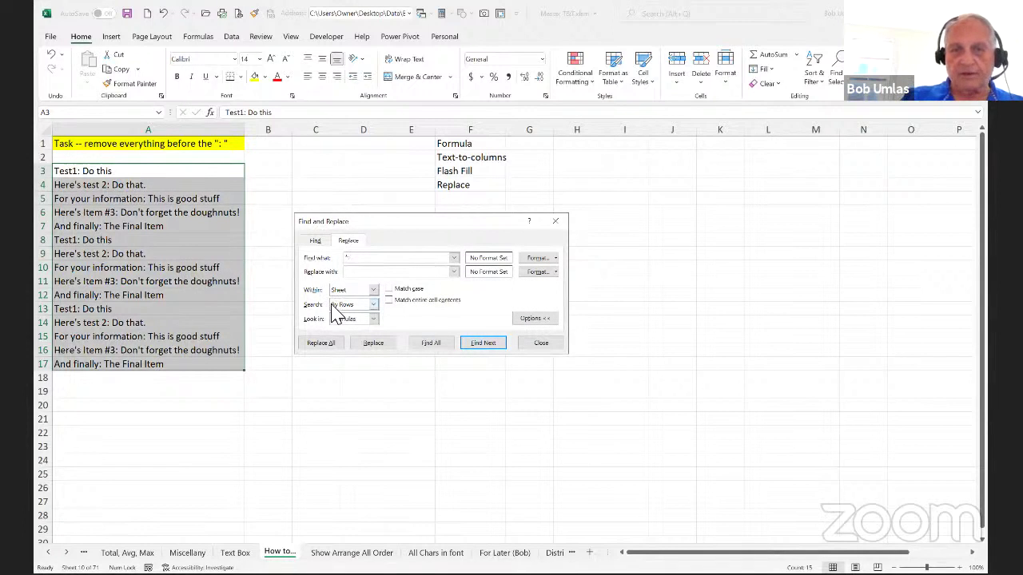
{"action": "left_click", "coordinate": [323, 343]}
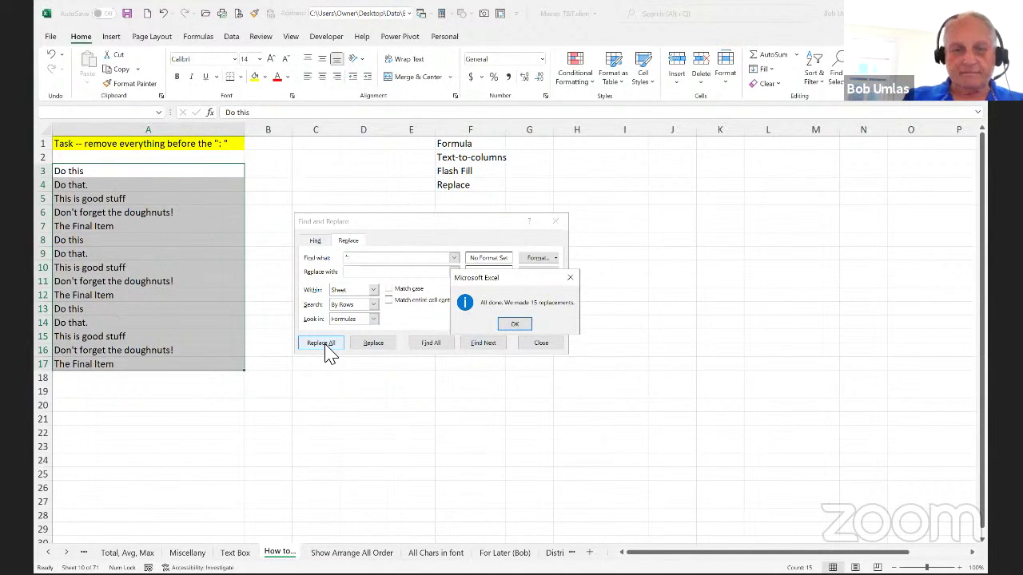
{"action": "left_click", "coordinate": [515, 325]}
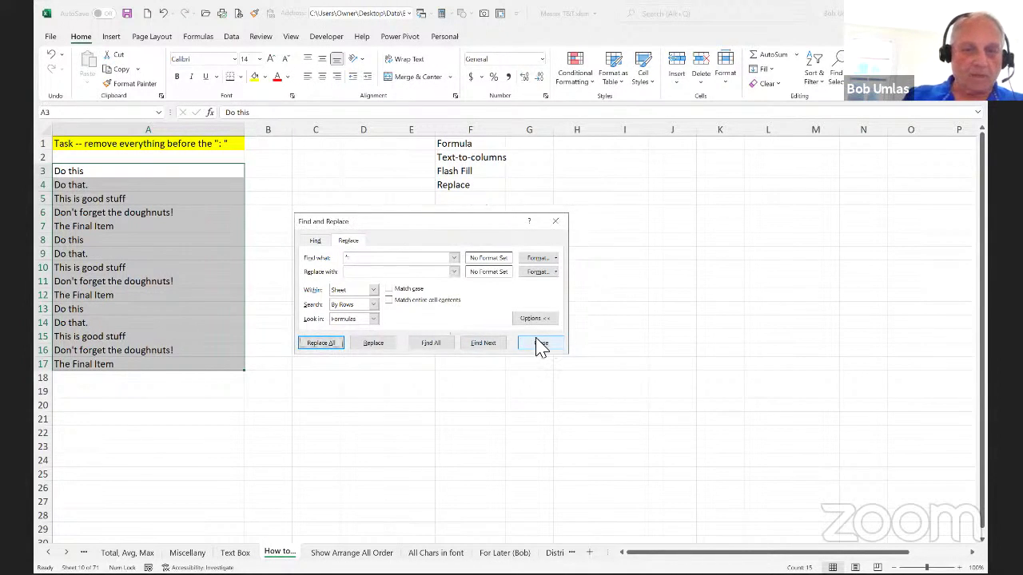
{"action": "left_click", "coordinate": [541, 344]}
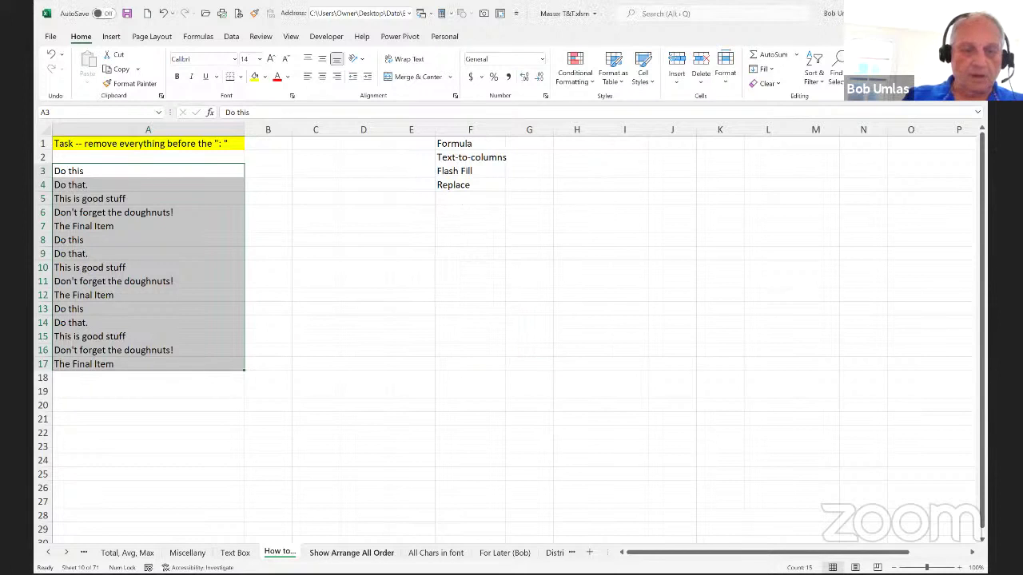
- From the Show Arrange All Order sheet, close the Calendar workbook without saving and switch to Book2
{"action": "key", "text": "ctrl+Page_Down"}
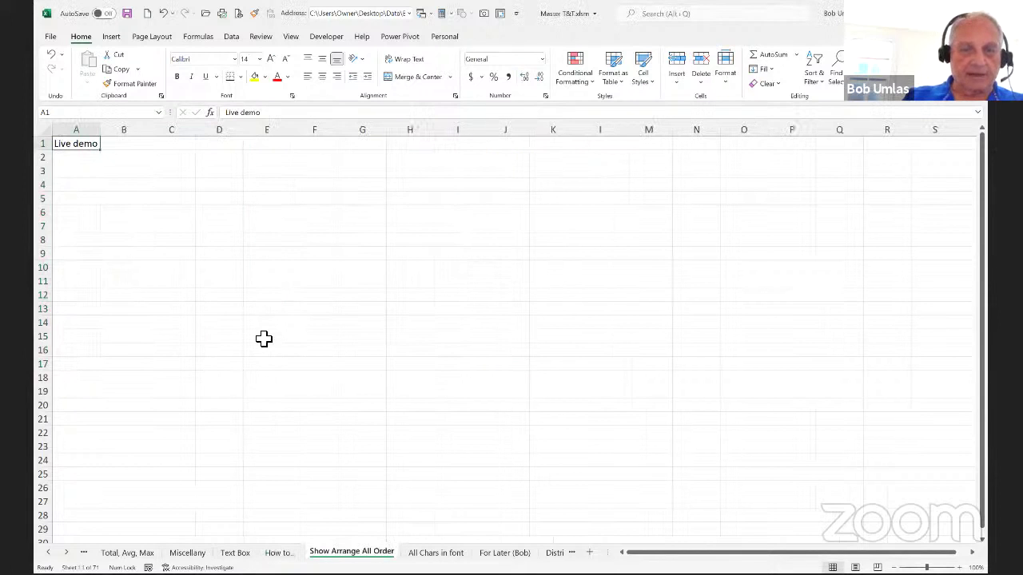
{"action": "left_click", "coordinate": [426, 13]}
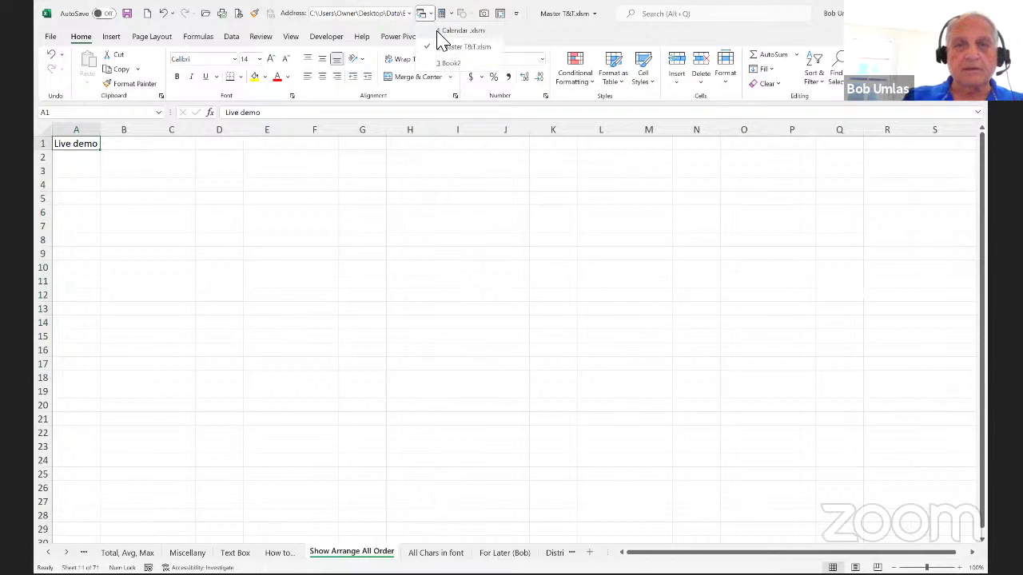
{"action": "left_click", "coordinate": [439, 32]}
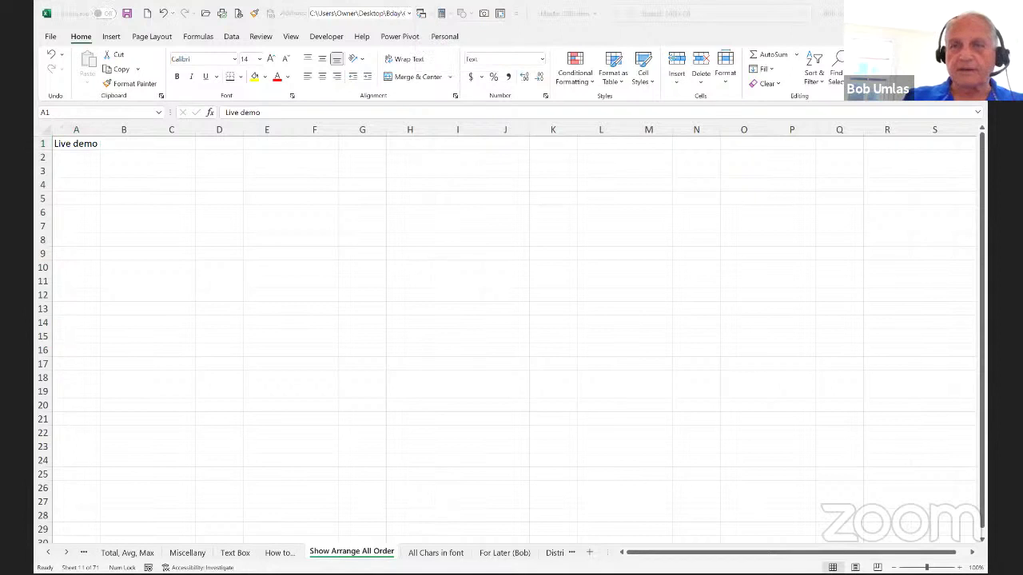
{"action": "key", "text": "ctrl+w"}
{"action": "key", "text": "n"}
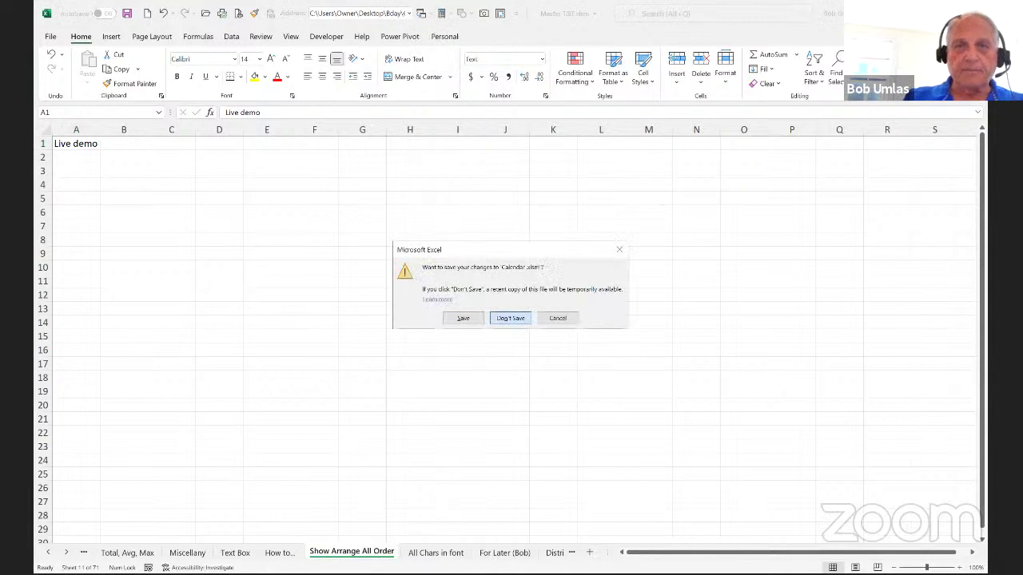
{"action": "left_click", "coordinate": [429, 13]}
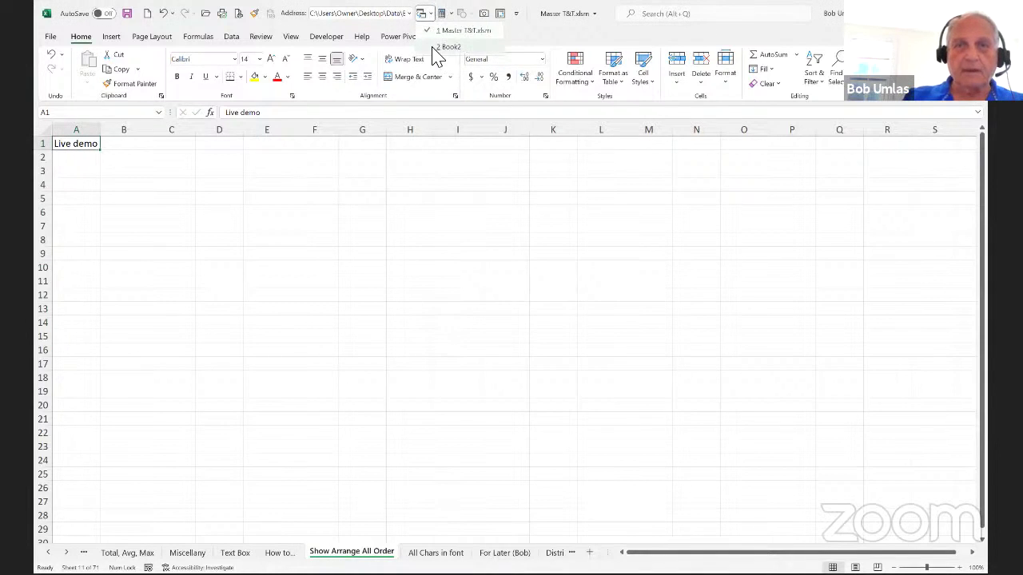
{"action": "left_click", "coordinate": [449, 47]}
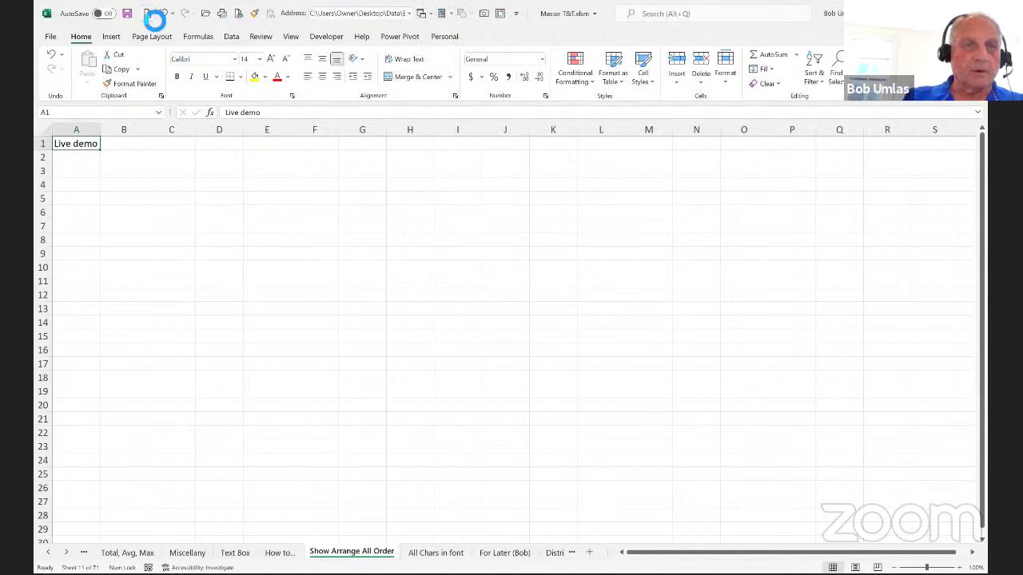
- Create new blank workbooks and arrange all open windows as Tiled
{"action": "left_click", "coordinate": [147, 14]}
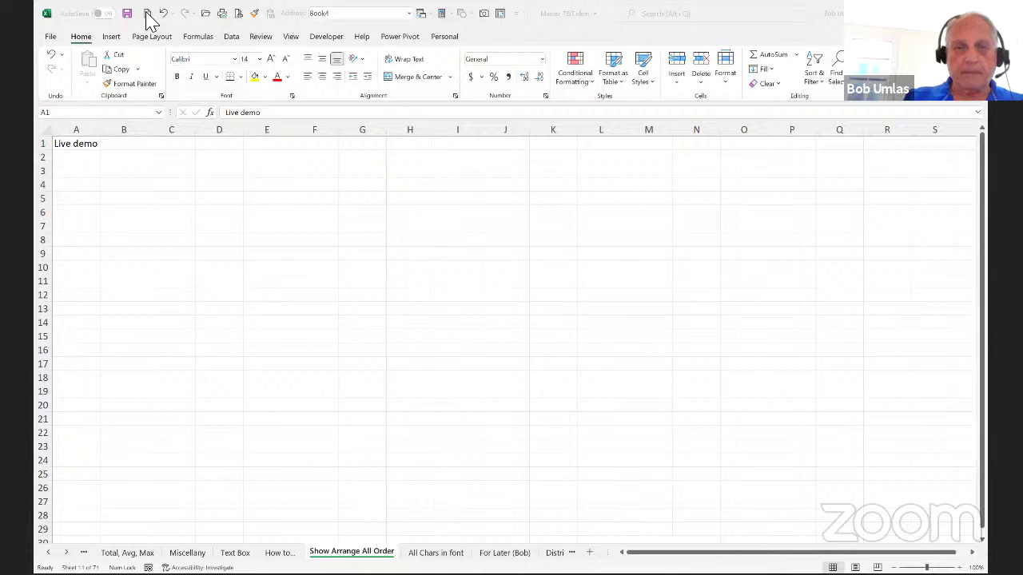
{"action": "left_click", "coordinate": [147, 14]}
{"action": "key", "text": "Return"}
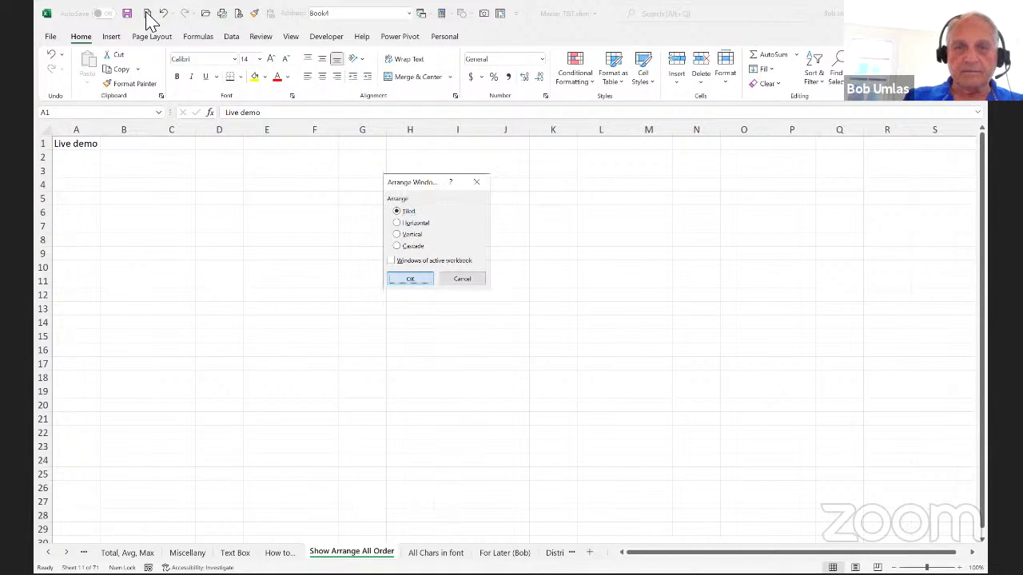
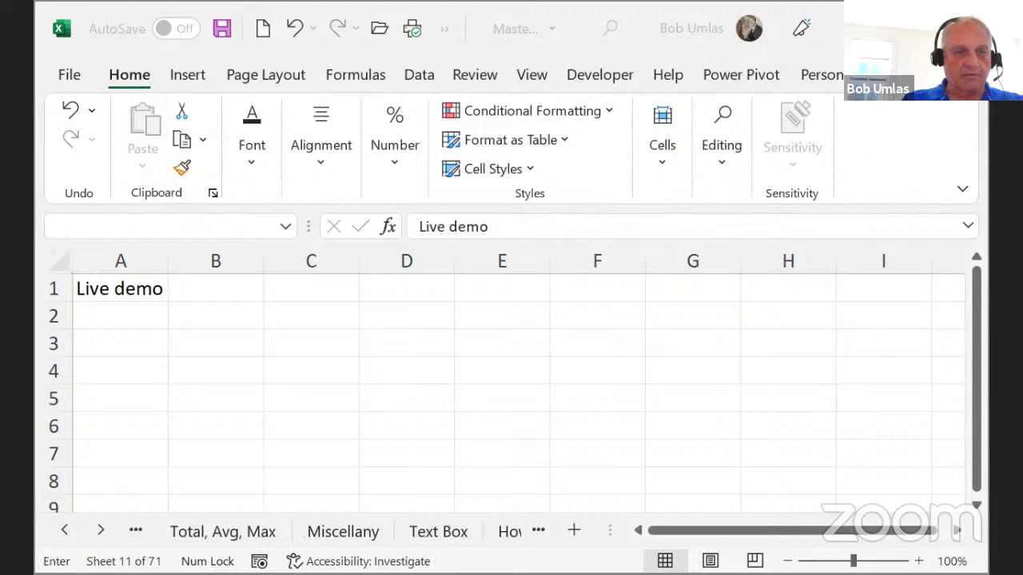
- Arrange all windows as Tiled with the Master T&T workbook active, and again with another workbook active
{"action": "left_click", "coordinate": [144, 304]}
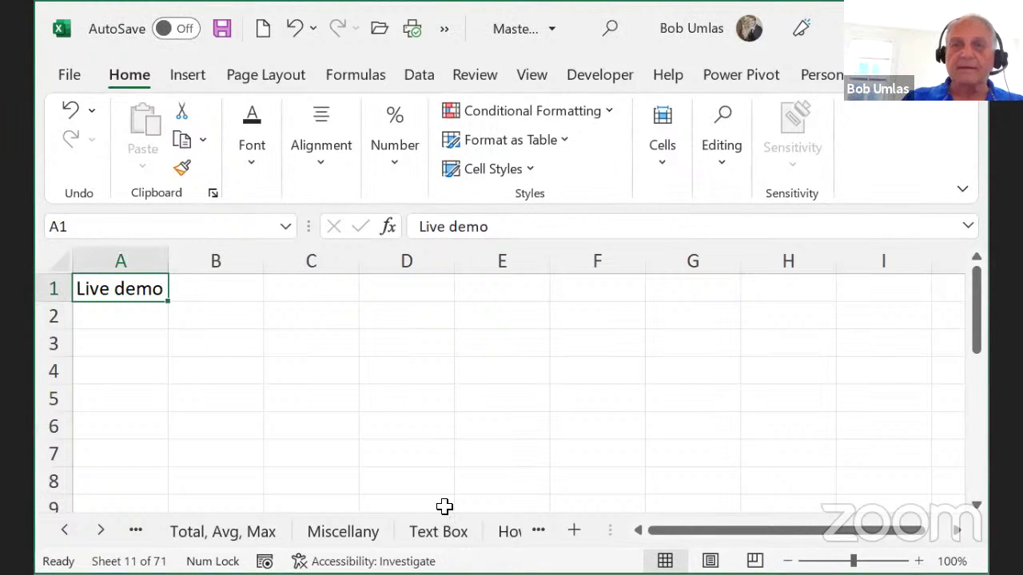
{"action": "left_click", "coordinate": [532, 74]}
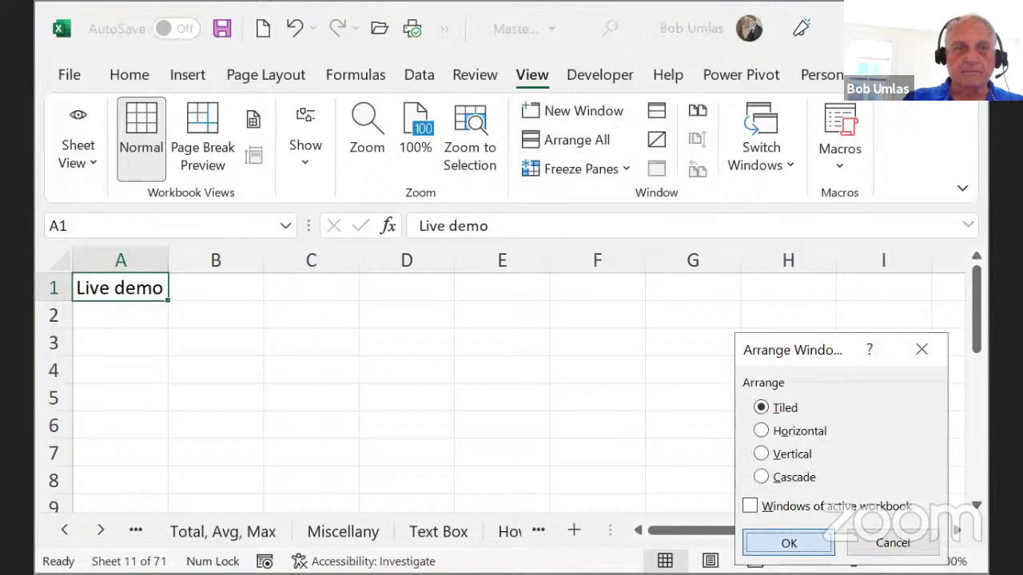
{"action": "key", "text": "Return"}
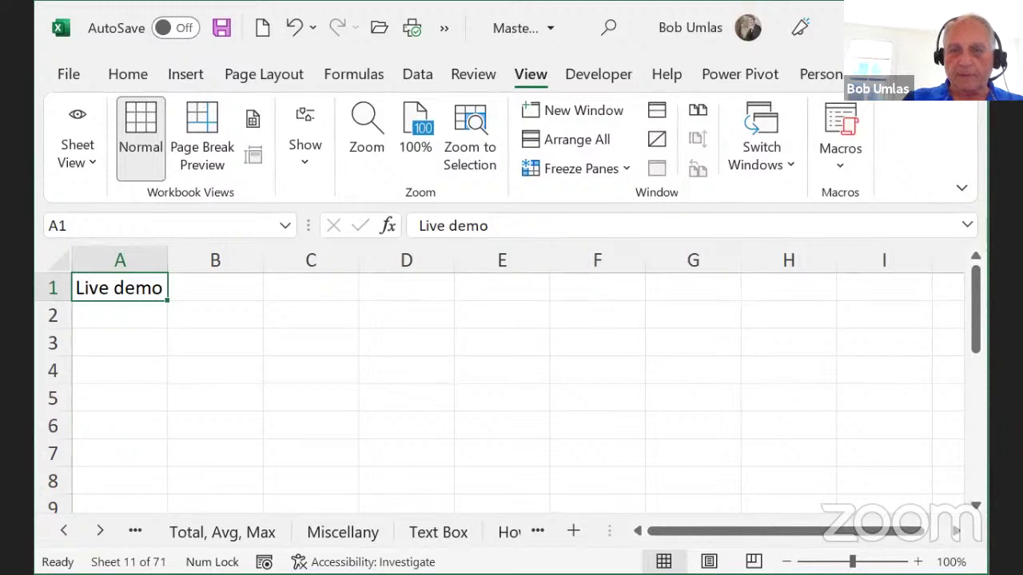
{"action": "key", "text": "alt+Tab"}
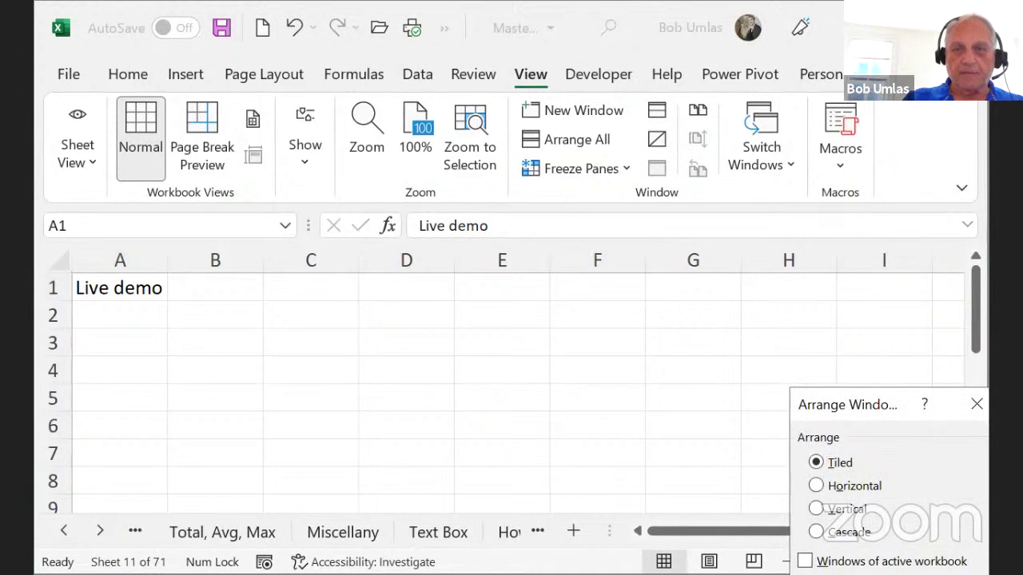
{"action": "key", "text": "Return"}
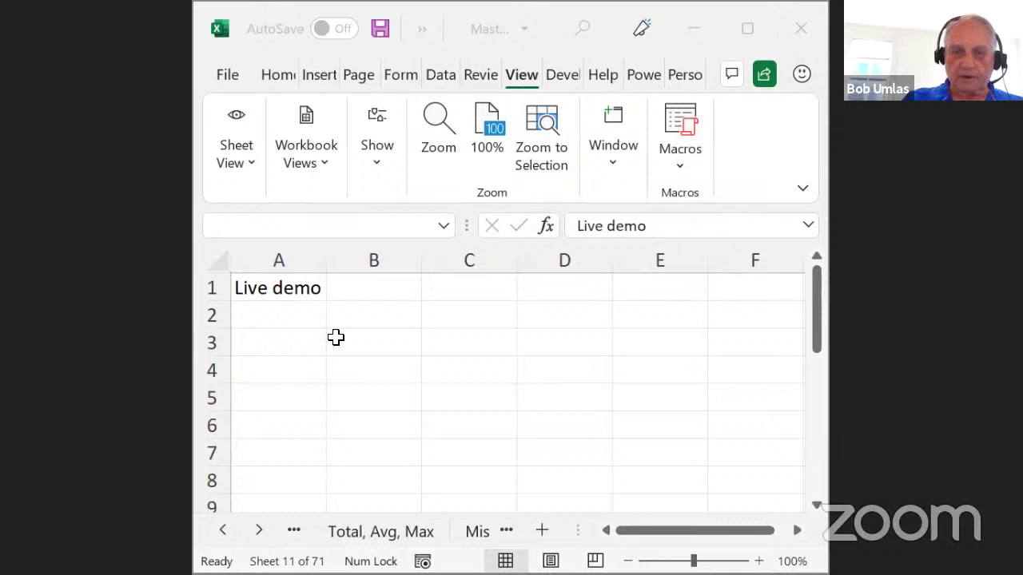
- Activate the Master T&T window again and rearrange all windows as Tiled from it
{"action": "left_click", "coordinate": [573, 107]}
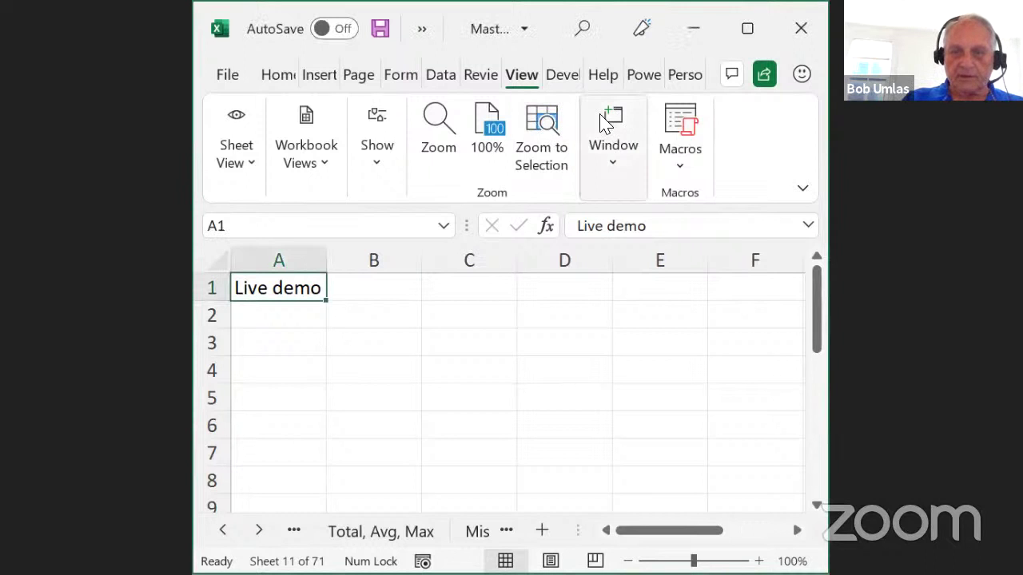
{"action": "left_click", "coordinate": [612, 164]}
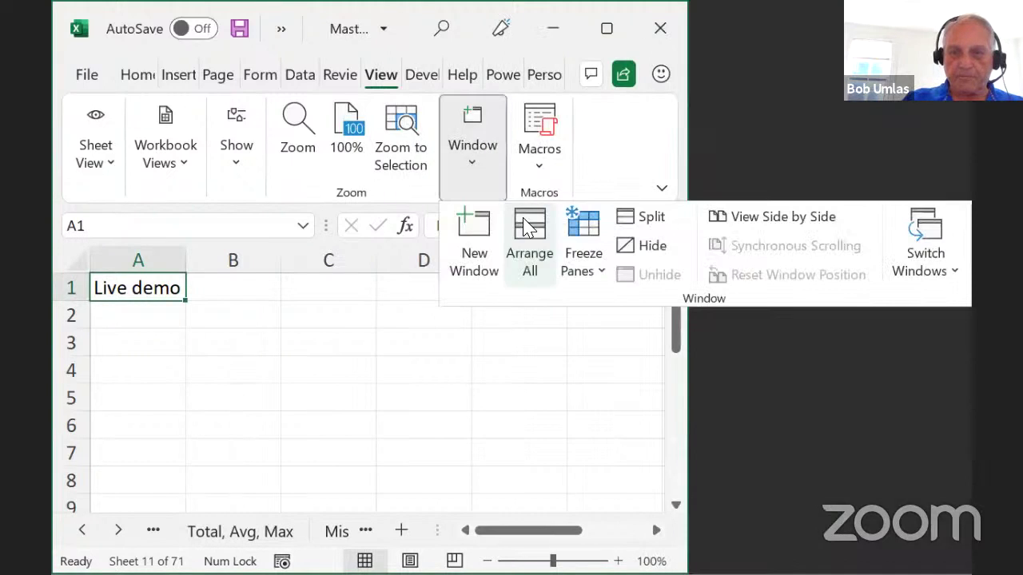
{"action": "left_click", "coordinate": [528, 226]}
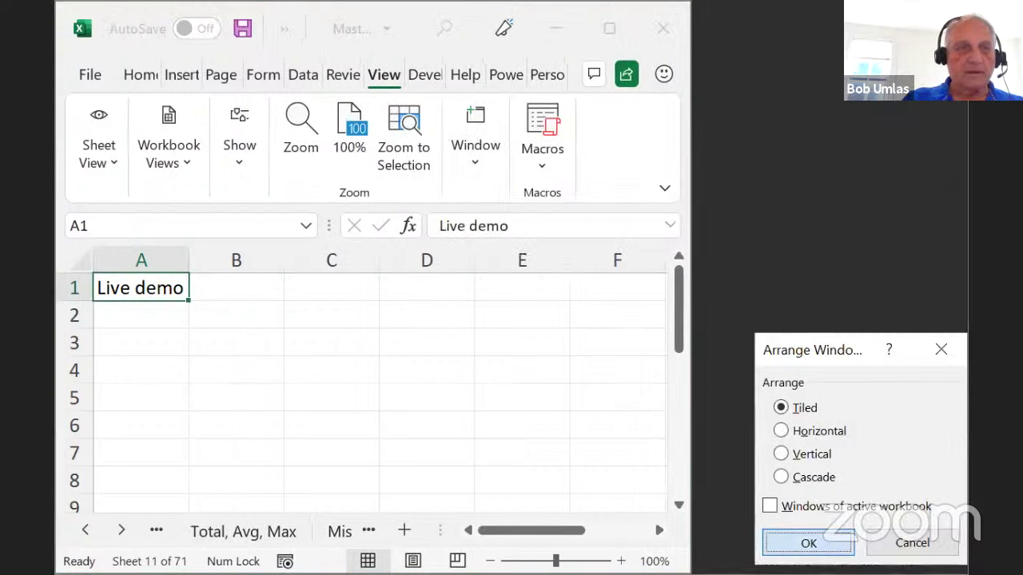
{"action": "left_click", "coordinate": [809, 542]}
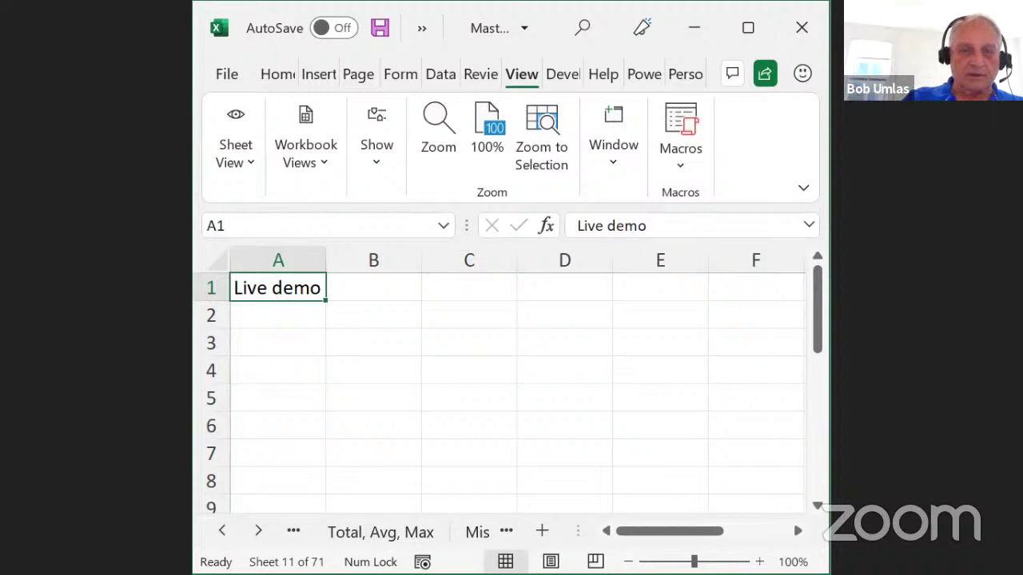
- Close another open workbook without saving its changes and maximize the Master T&T window
{"action": "key", "text": "alt+Tab"}
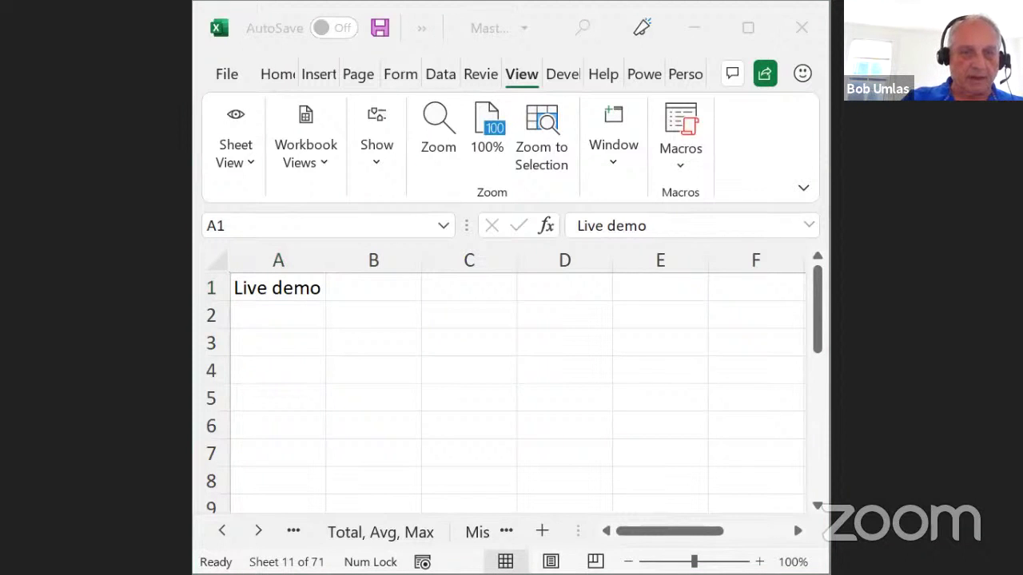
{"action": "key", "text": "alt+F4"}
{"action": "key", "text": "n"}
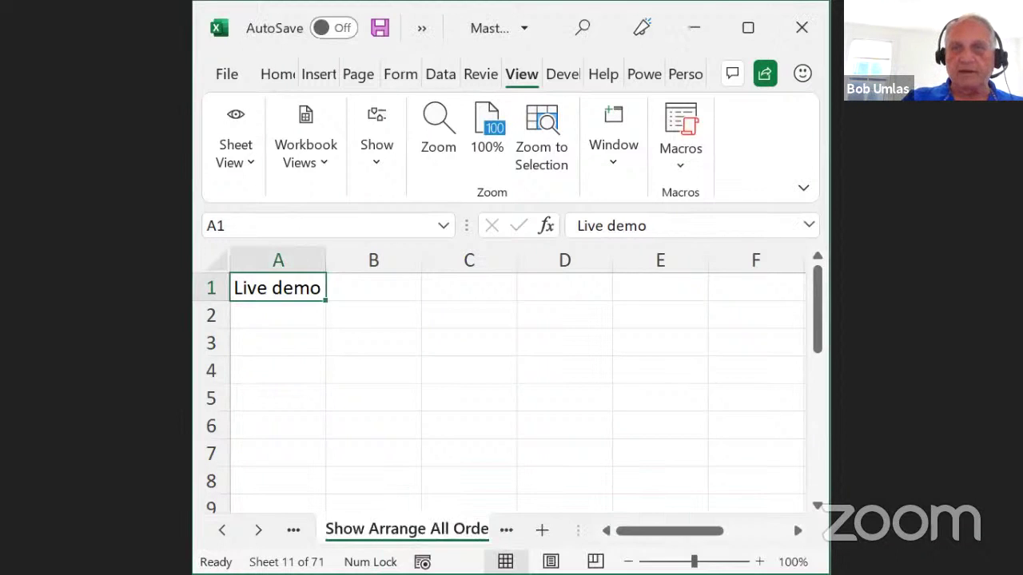
{"action": "key", "text": "alt+Tab"}
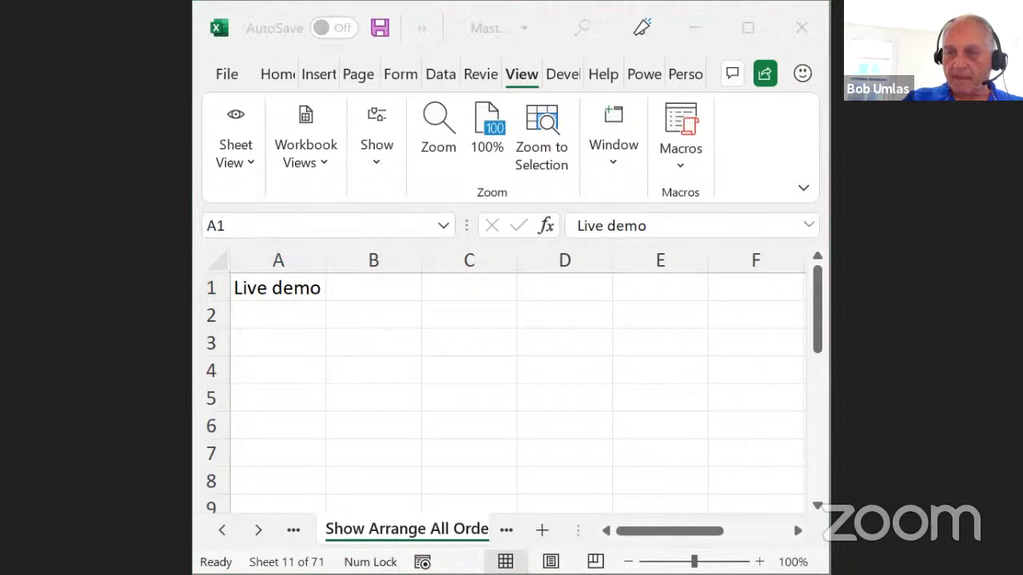
{"action": "left_click", "coordinate": [742, 27]}
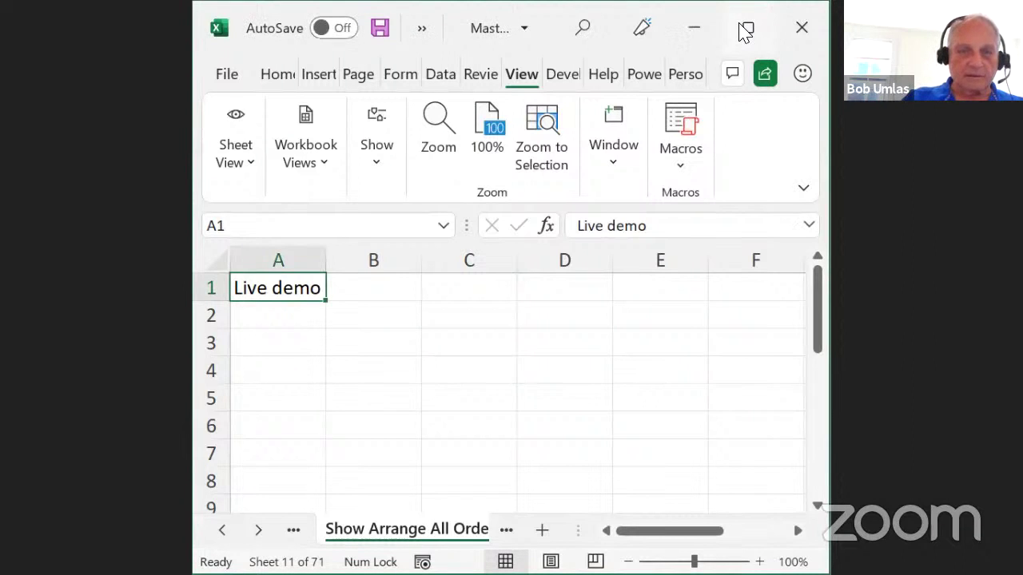
- Insert six new worksheets before All Chars in font by grouping six sheets, and select the new sheets together with Show Arrange All Order
{"action": "left_click", "coordinate": [748, 28]}
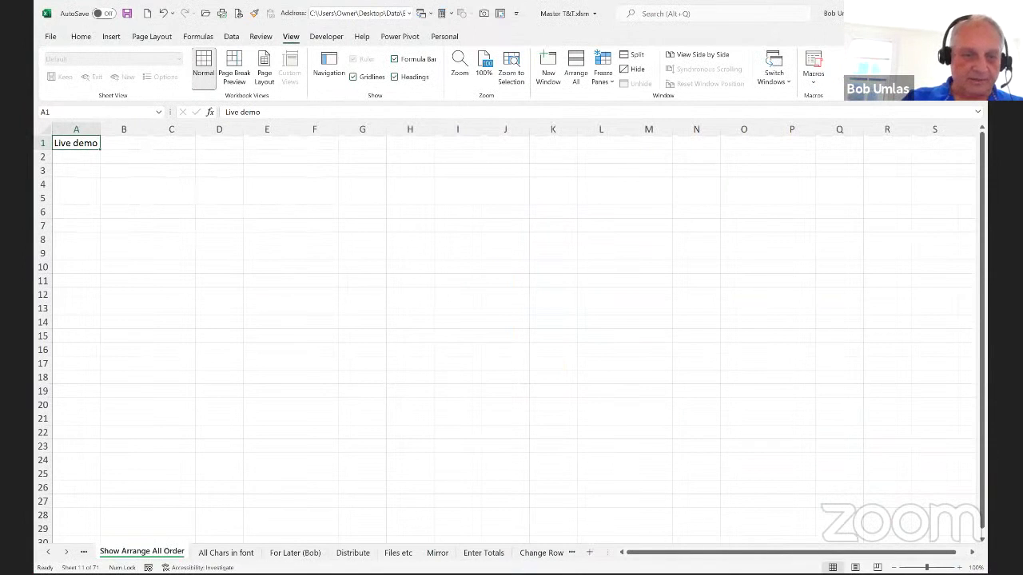
{"action": "right_click", "coordinate": [230, 551]}
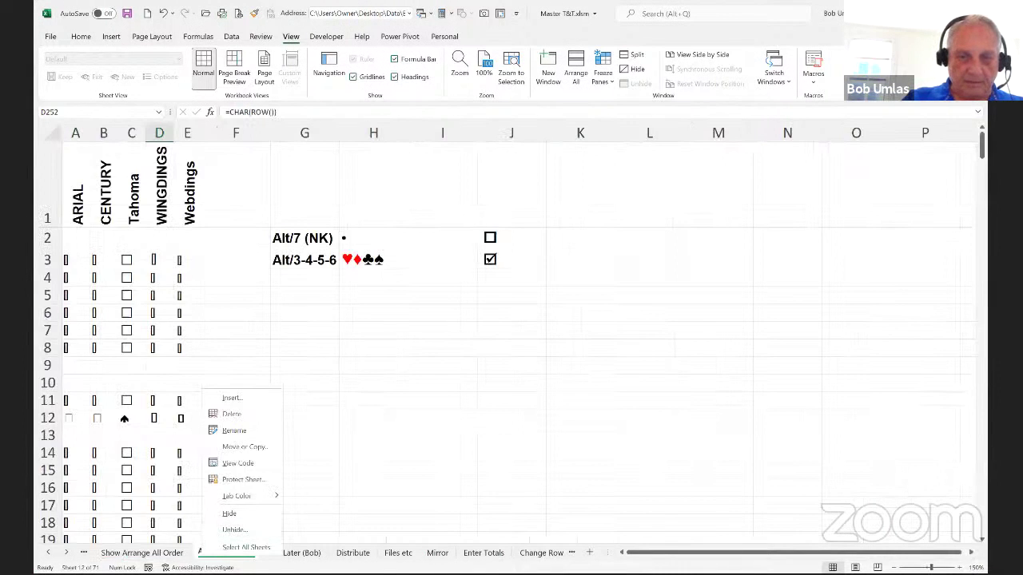
{"action": "left_click", "coordinate": [246, 547]}
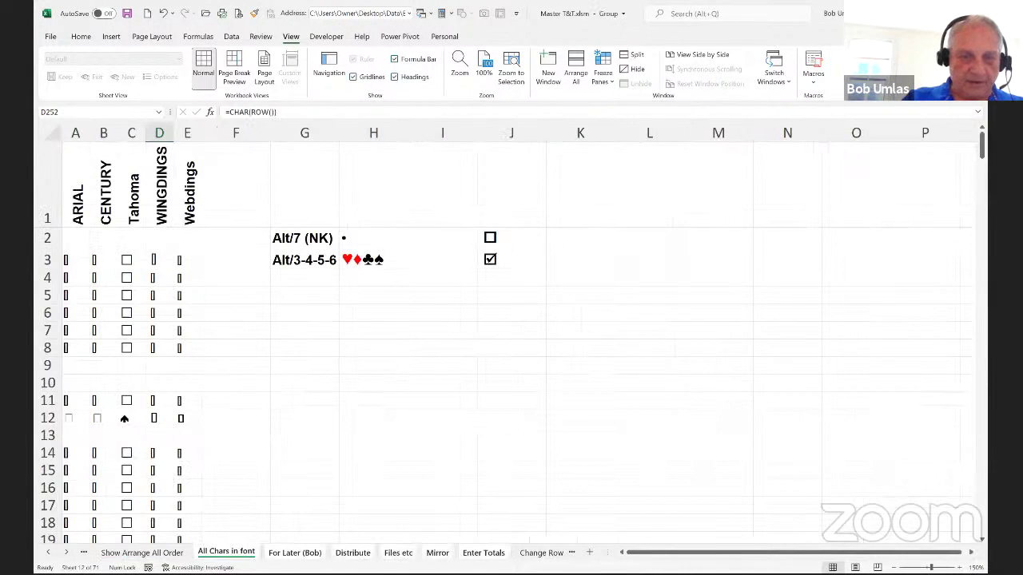
{"action": "right_click", "coordinate": [243, 552]}
{"action": "left_click", "coordinate": [273, 379]}
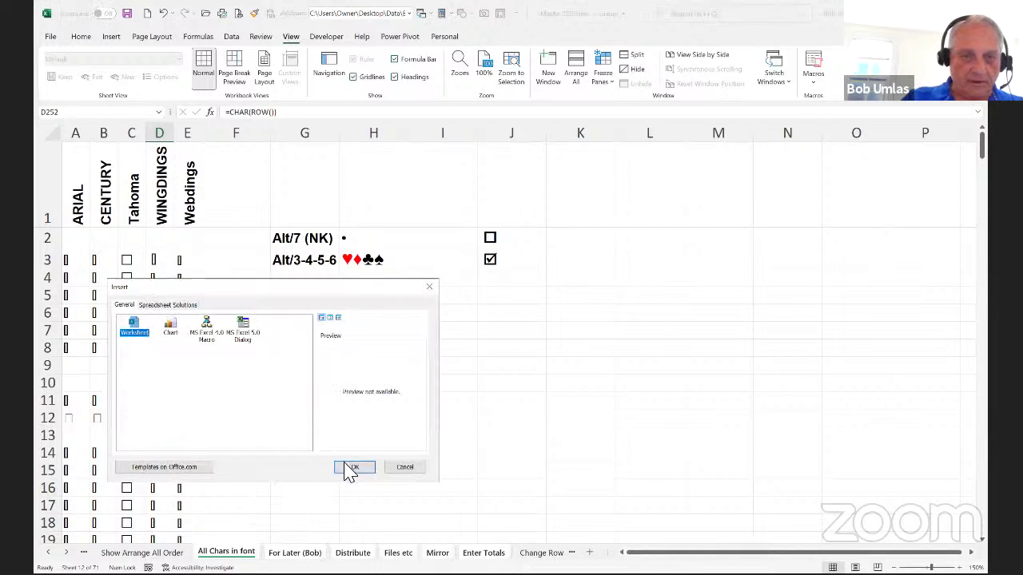
{"action": "left_click", "coordinate": [354, 468]}
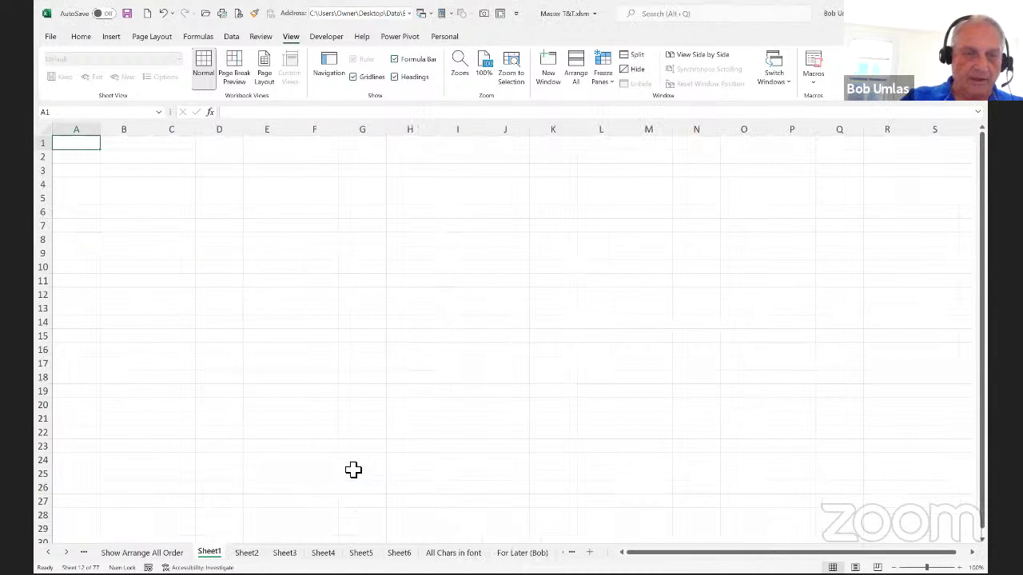
{"action": "key", "text": "ctrl+Page_Up"}
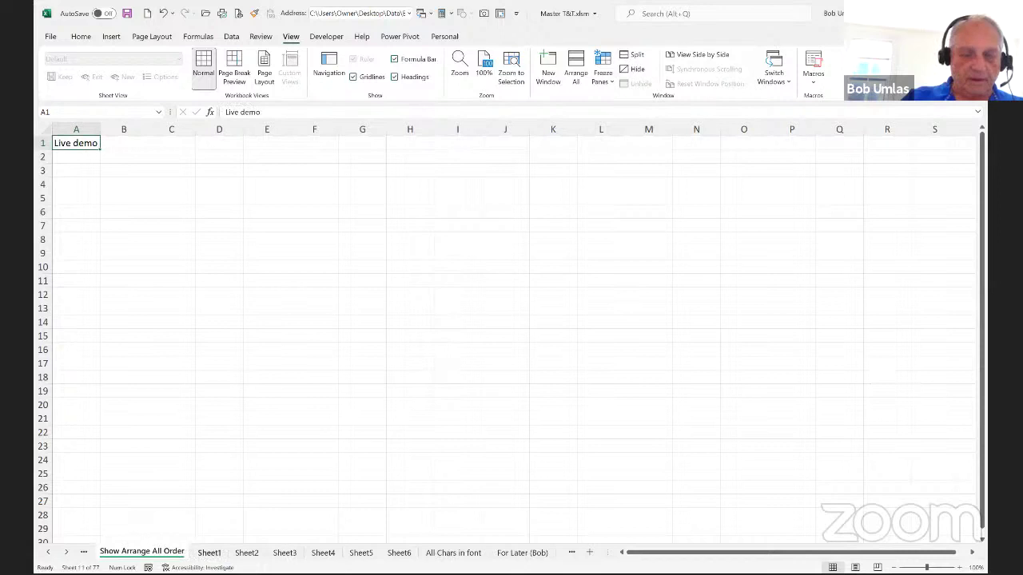
{"action": "left_click", "coordinate": [399, 553], "text": "shift"}
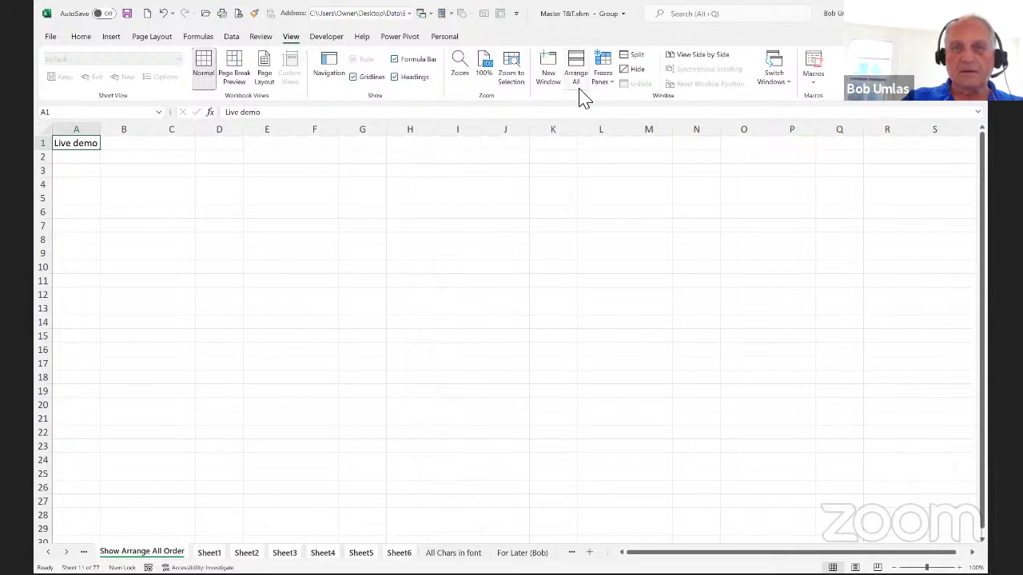
- Open four additional windows of the Master T&T workbook and arrange all five windows as Tiled
{"action": "left_click", "coordinate": [559, 74]}
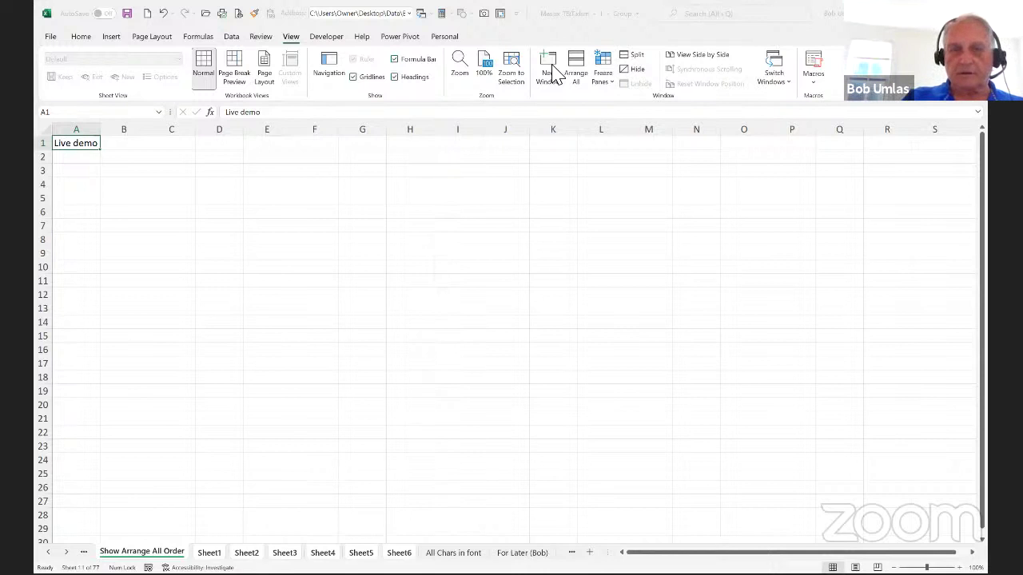
{"action": "left_click", "coordinate": [553, 69]}
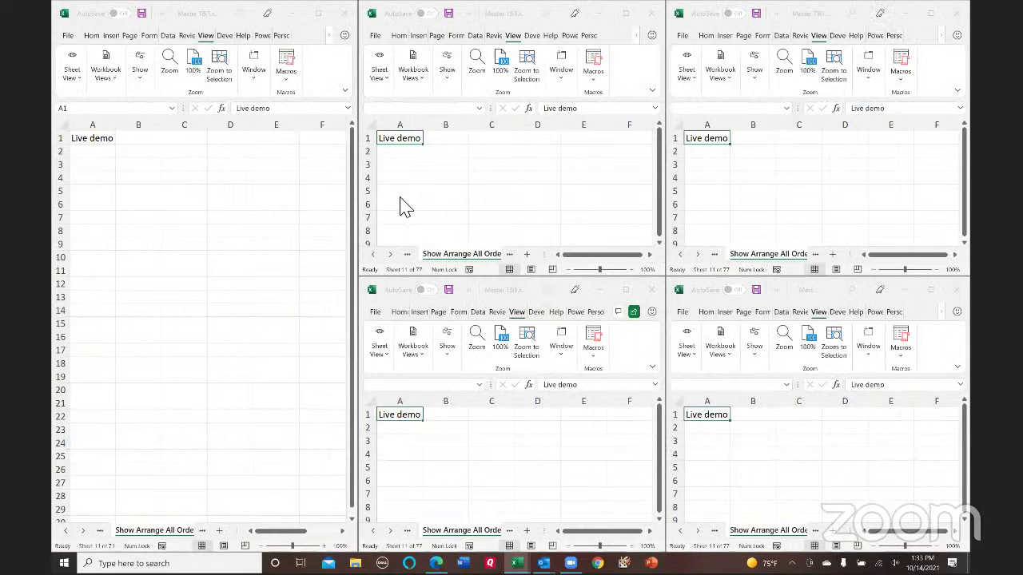
- Show the How to... sheet in the upper middle workbook window and the Text Box sheet in the upper right one
{"action": "left_click", "coordinate": [372, 255]}
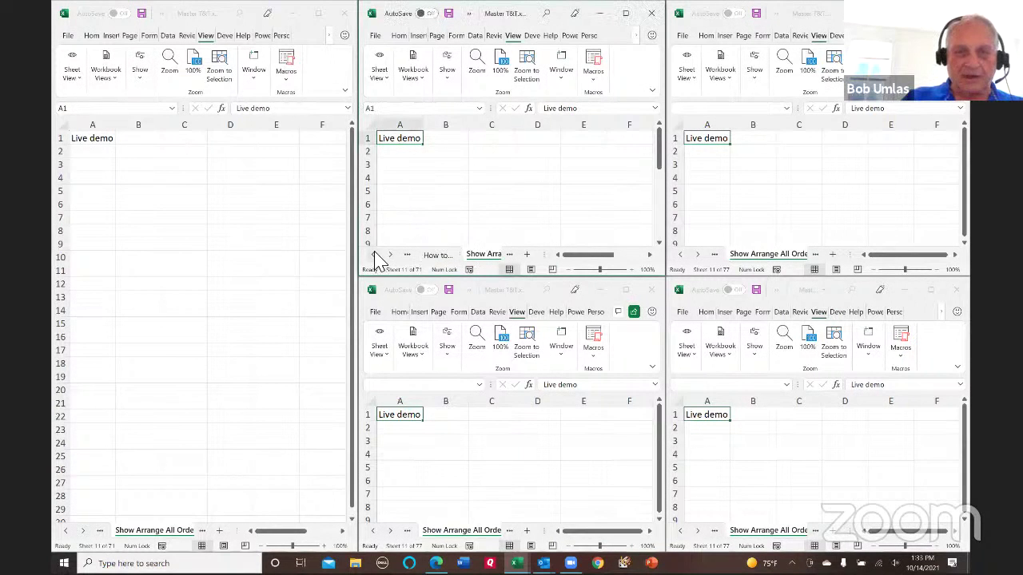
{"action": "left_click", "coordinate": [433, 255]}
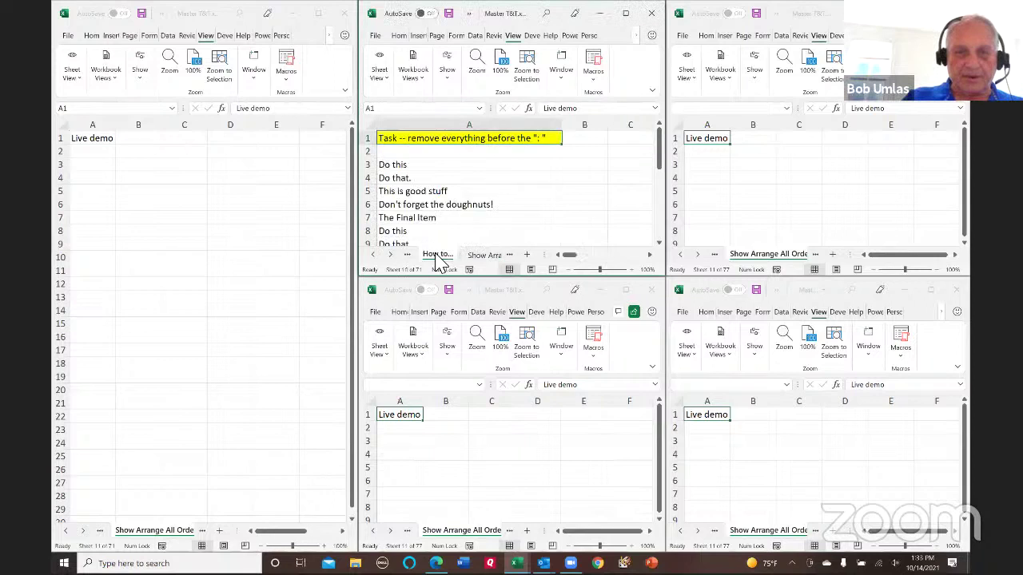
{"action": "left_click", "coordinate": [682, 257]}
{"action": "left_click", "coordinate": [680, 255]}
{"action": "left_click", "coordinate": [743, 255]}
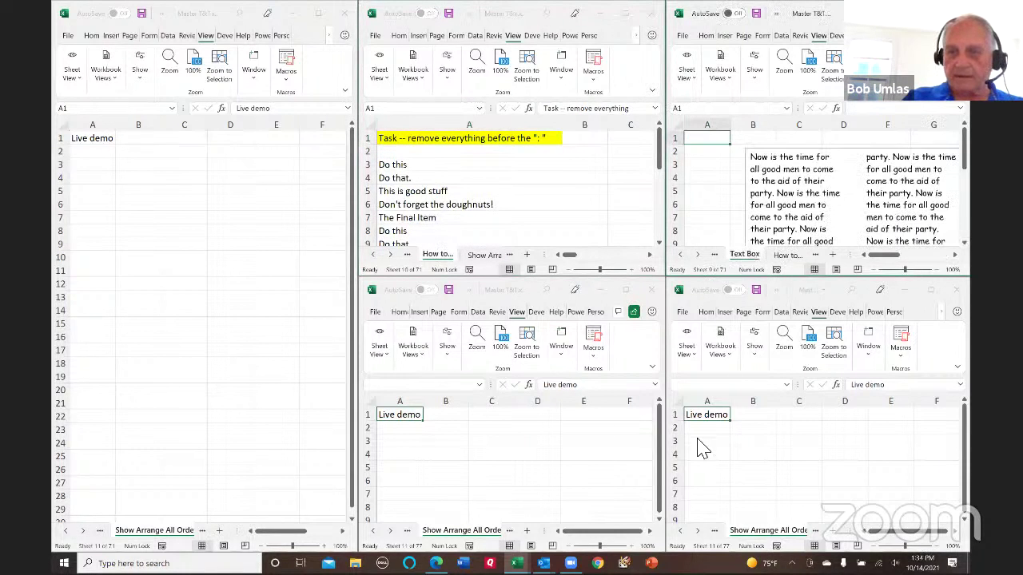
- Show the Miscellany sheet in the lower right workbook window and the Total, Avg, Max sheet in the lower middle one
{"action": "left_click", "coordinate": [715, 516]}
{"action": "left_click", "coordinate": [680, 531]}
{"action": "left_click", "coordinate": [680, 532]}
{"action": "left_click", "coordinate": [680, 531]}
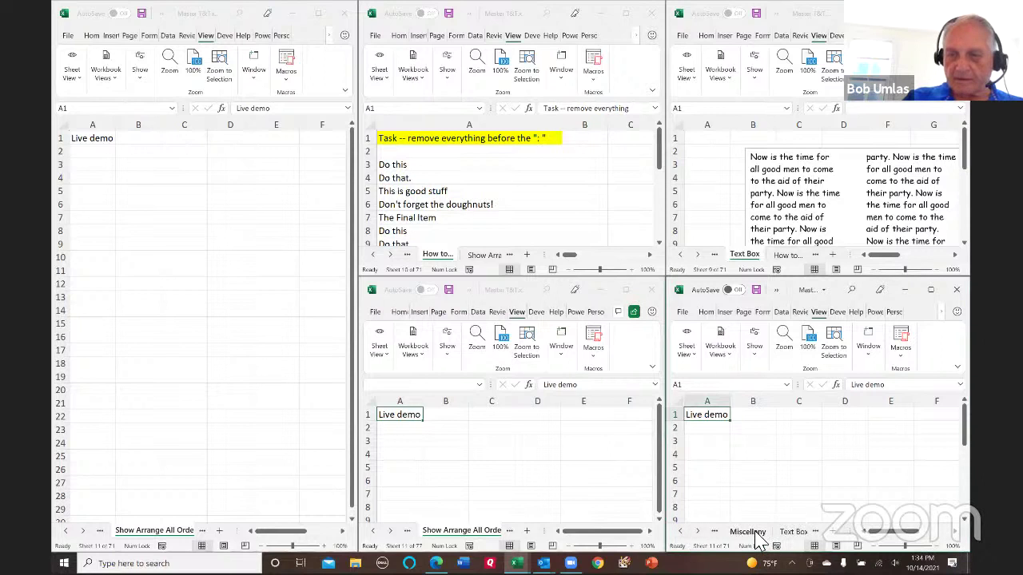
{"action": "left_click", "coordinate": [747, 531]}
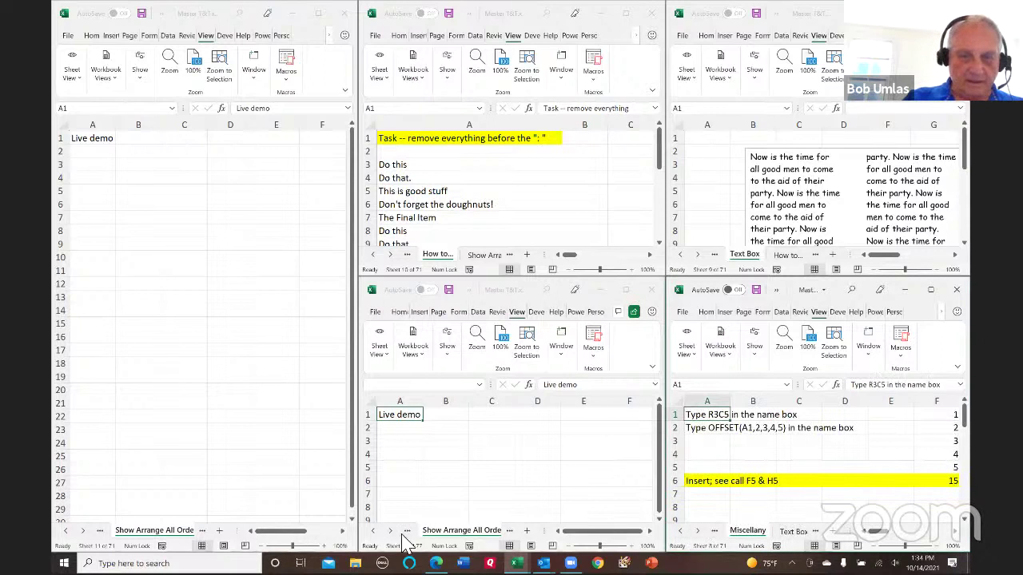
{"action": "left_click", "coordinate": [372, 531]}
{"action": "left_click", "coordinate": [373, 531]}
{"action": "left_click", "coordinate": [372, 532]}
{"action": "left_click", "coordinate": [373, 530]}
{"action": "left_click", "coordinate": [447, 533]}
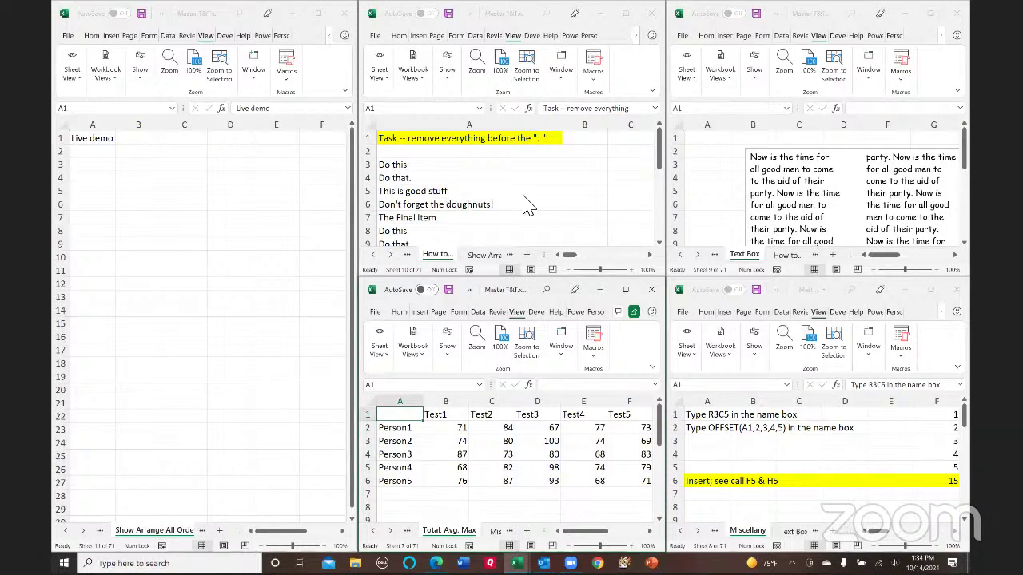
- Enter 2 in Miscellany A4, 3 in Total, Avg, Max A1, 4 in Text Box A1 and 5 in A3 of the How to... sheet
{"action": "left_click", "coordinate": [84, 140]}
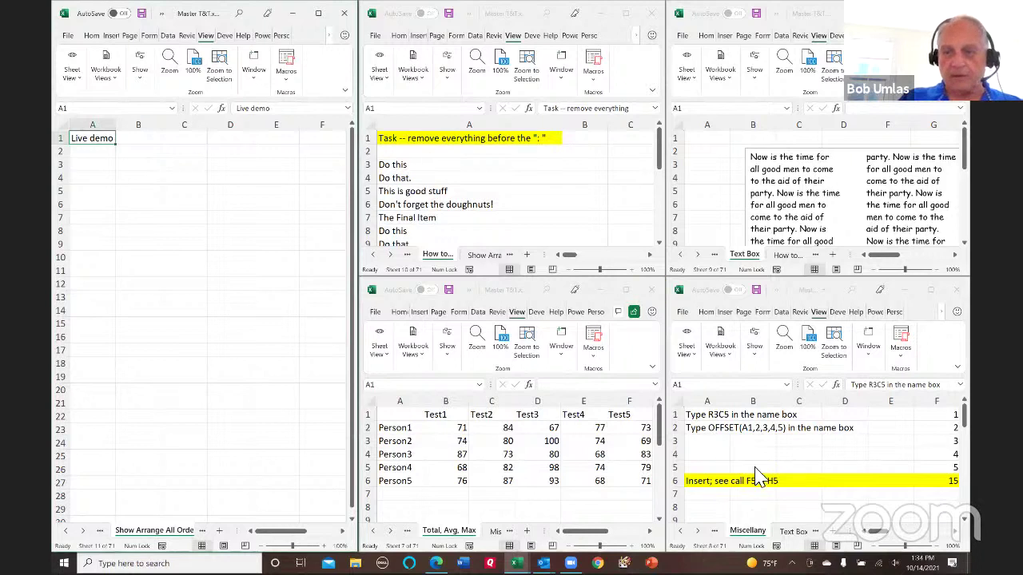
{"action": "left_click", "coordinate": [719, 456]}
{"action": "left_click", "coordinate": [713, 455]}
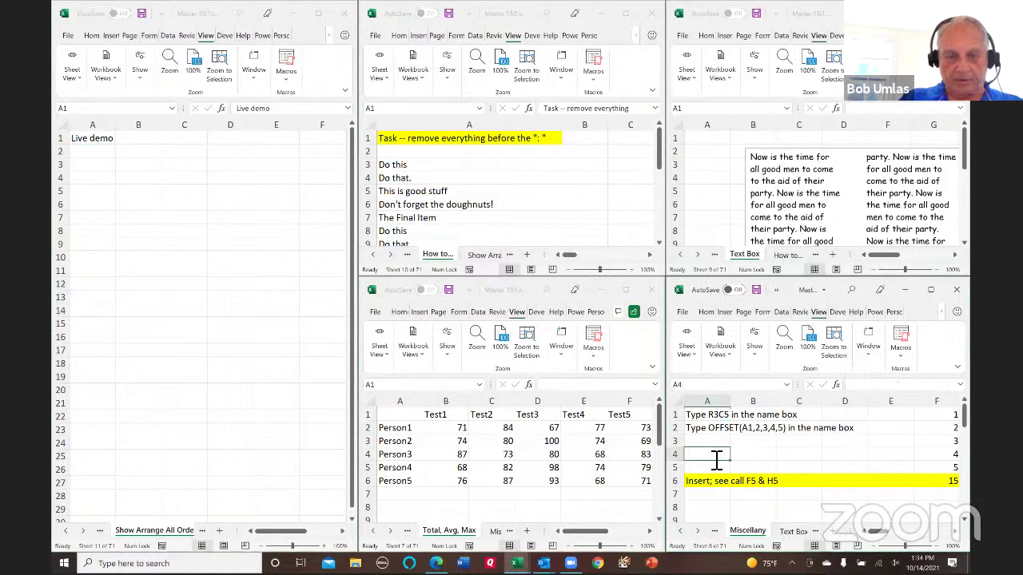
{"action": "type", "text": "2"}
{"action": "left_click", "coordinate": [417, 420]}
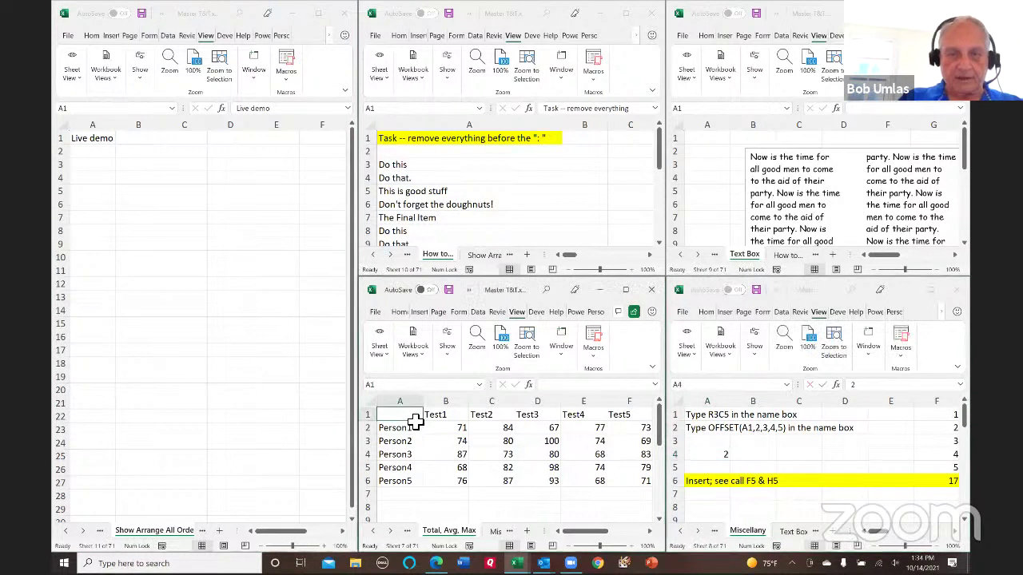
{"action": "type", "text": "3"}
{"action": "left_click", "coordinate": [707, 139]}
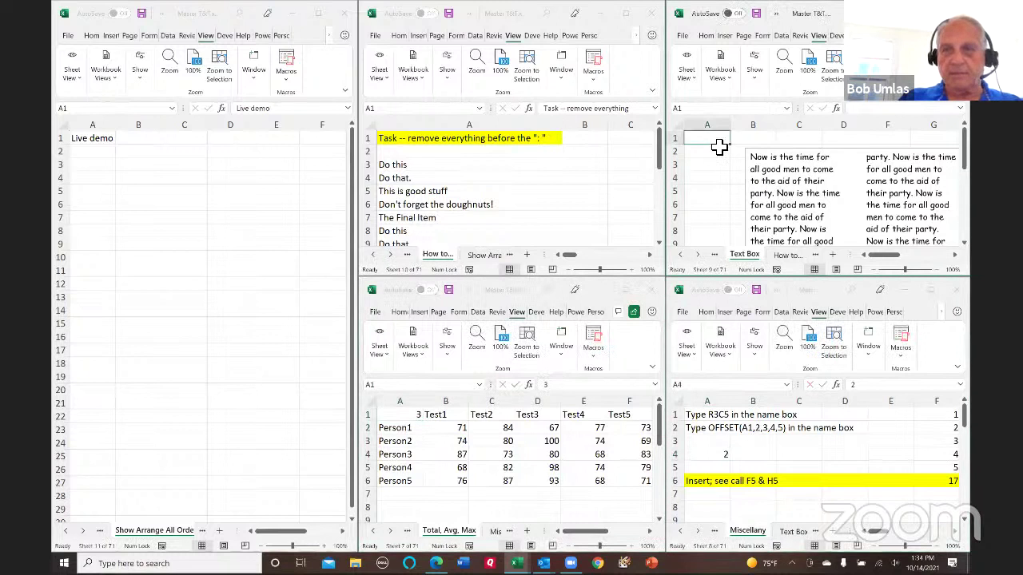
{"action": "type", "text": "4"}
{"action": "left_click", "coordinate": [439, 164]}
{"action": "left_click", "coordinate": [438, 164]}
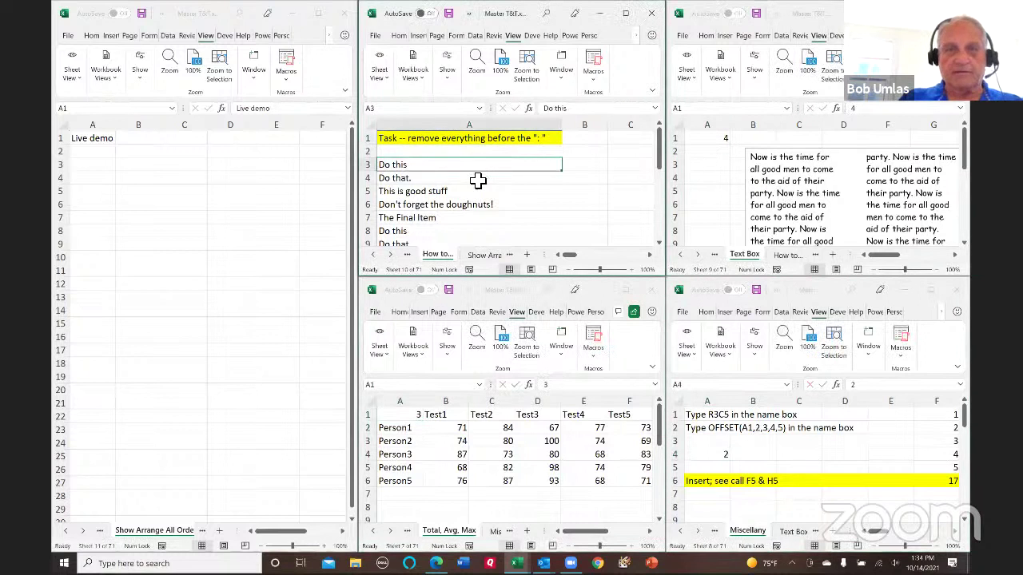
{"action": "type", "text": "5"}
{"action": "key", "text": "Return"}
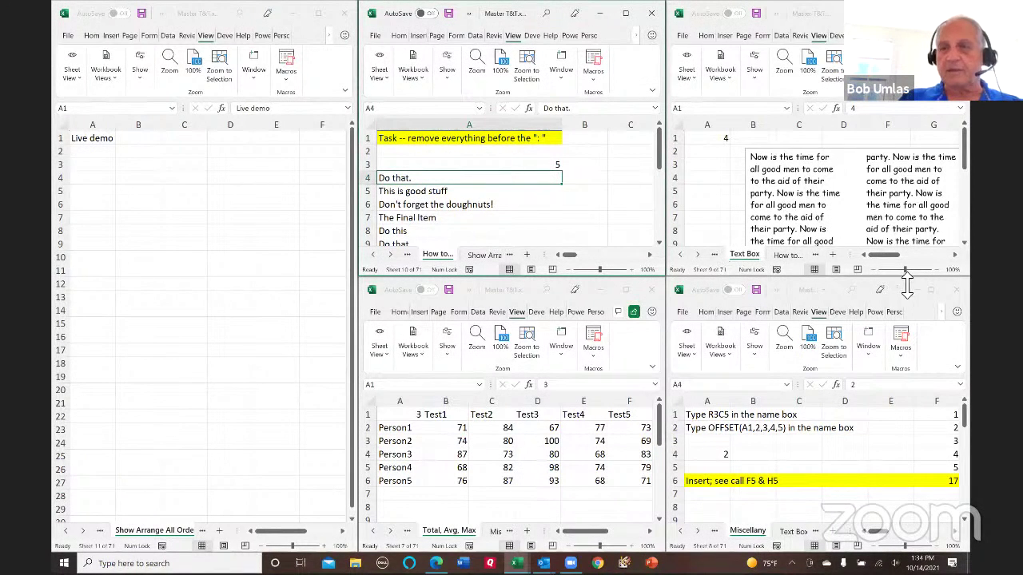
- Activate the Text Box, Total, Avg, Max, Miscellany and Show Arrange All Order windows in that order, and rearrange all windows as Tiled
{"action": "key", "text": "Up"}
{"action": "left_click", "coordinate": [732, 186]}
{"action": "left_click", "coordinate": [732, 185]}
{"action": "left_click", "coordinate": [546, 432]}
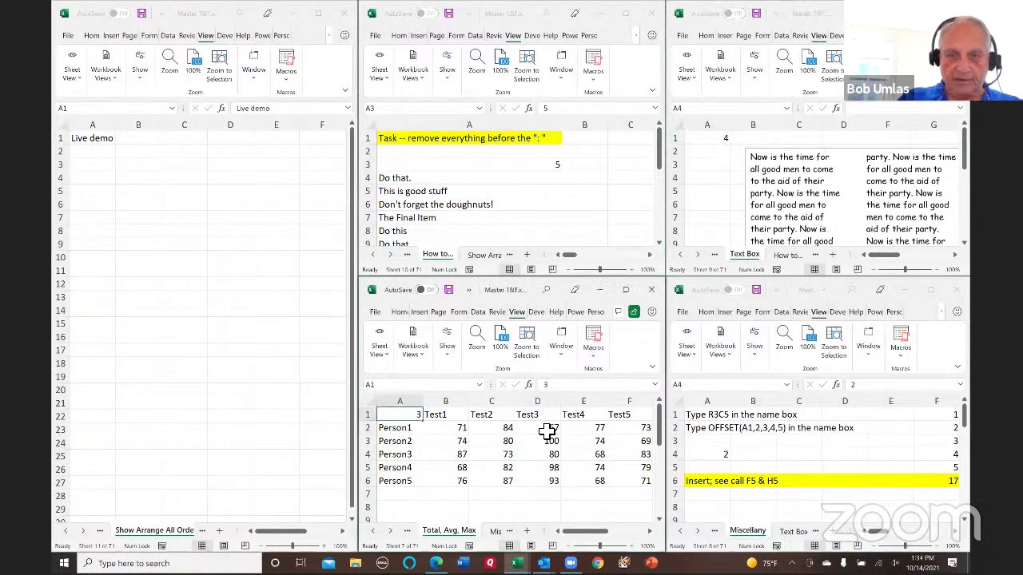
{"action": "left_click", "coordinate": [803, 440]}
{"action": "left_click", "coordinate": [154, 169]}
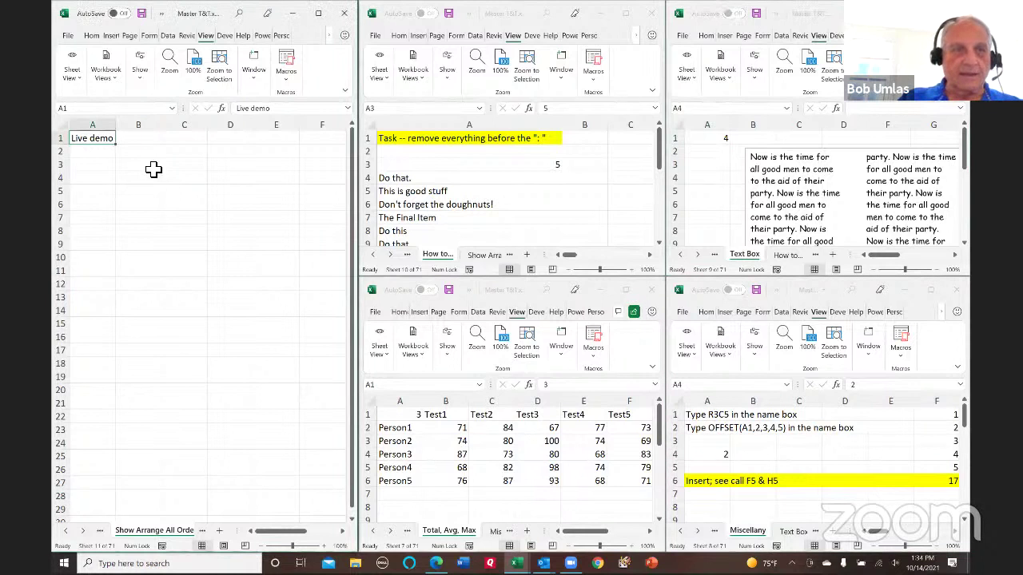
{"action": "left_click", "coordinate": [254, 76]}
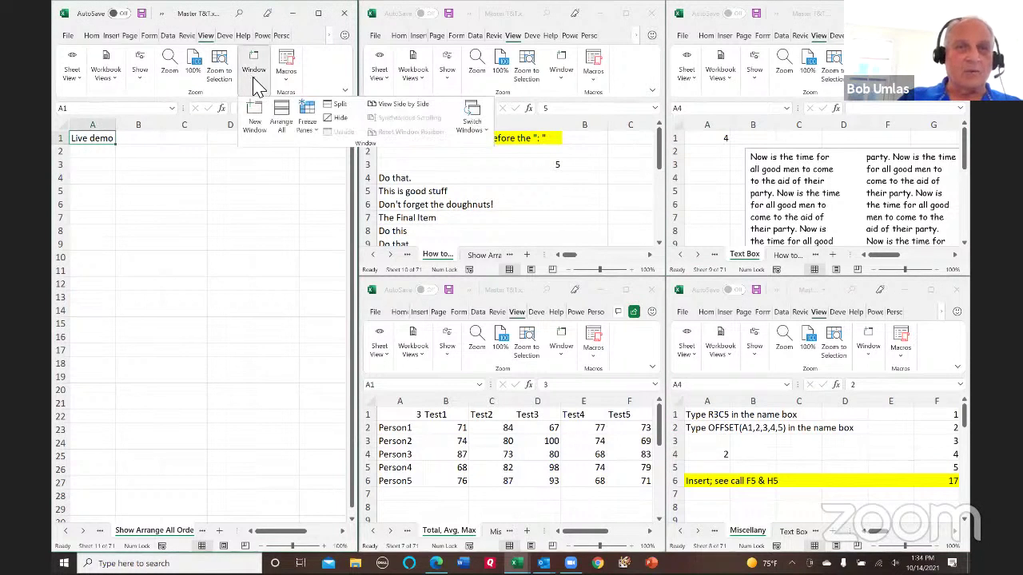
{"action": "left_click", "coordinate": [281, 128]}
{"action": "left_click", "coordinate": [411, 270]}
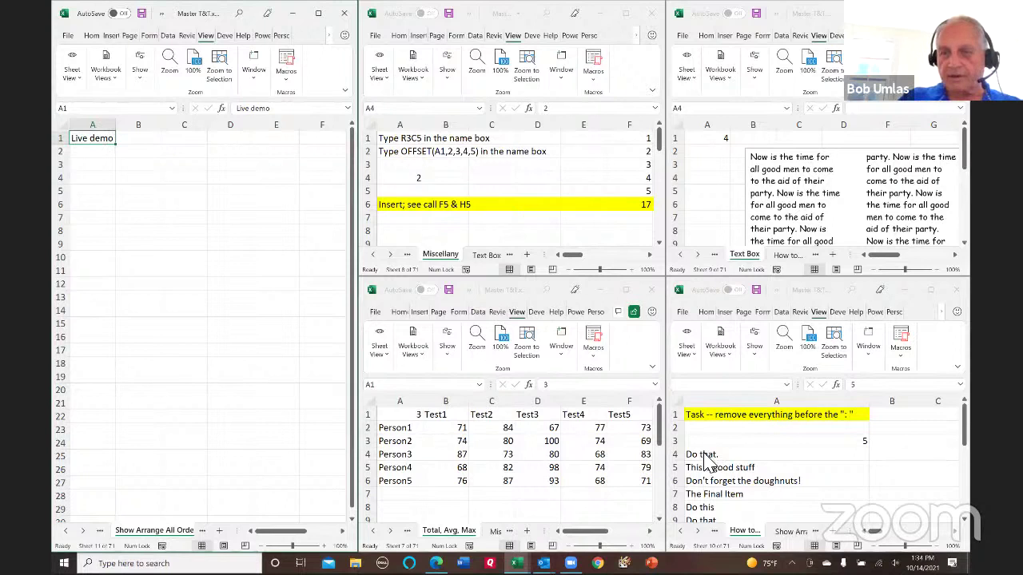
- Close the extra windows of the workbook and maximize the one showing the Show Arrange All Order sheet
{"action": "left_click", "coordinate": [859, 444]}
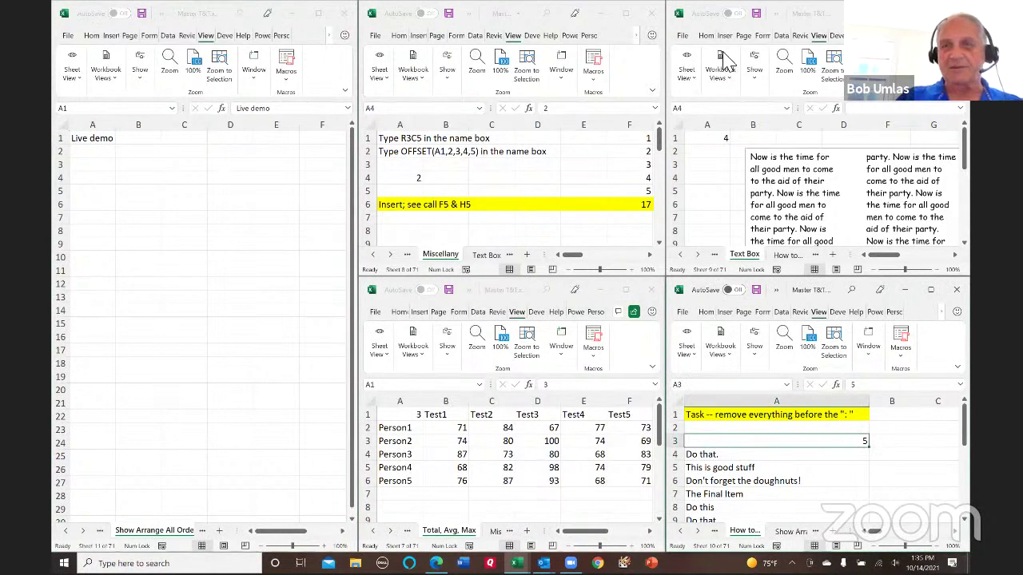
{"action": "left_click", "coordinate": [651, 13]}
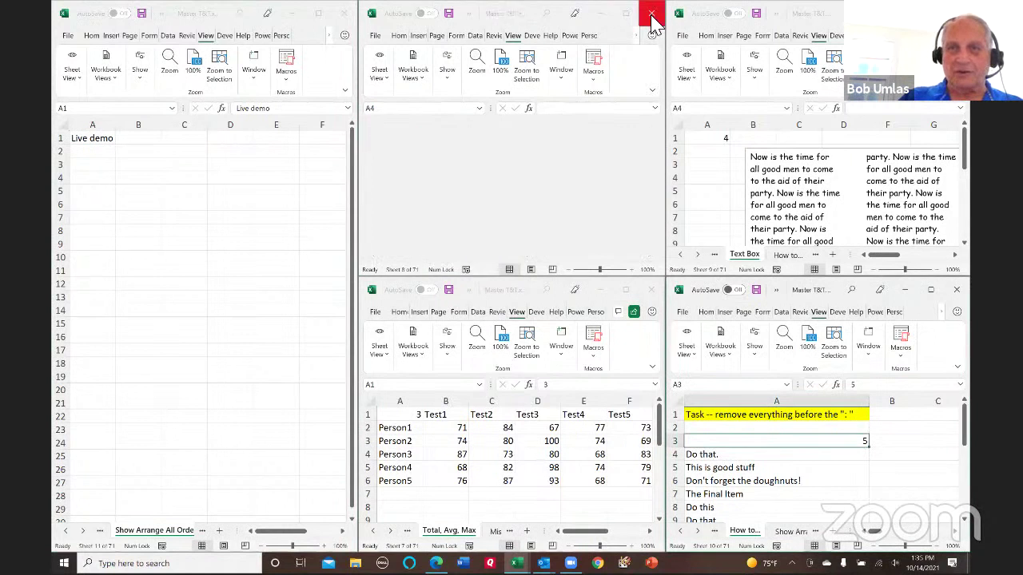
{"action": "left_click", "coordinate": [652, 289]}
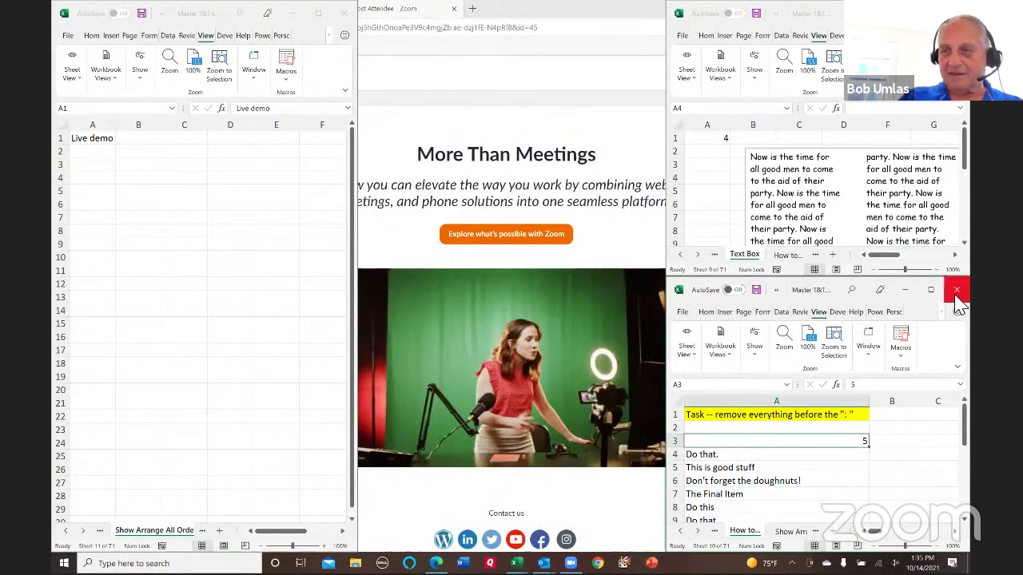
{"action": "left_click", "coordinate": [957, 290]}
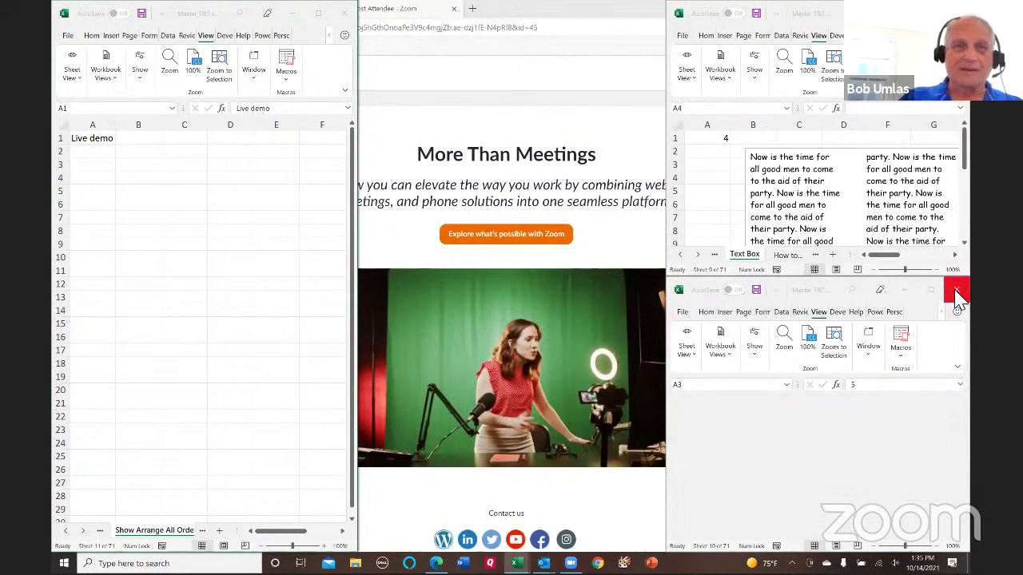
{"action": "left_click", "coordinate": [318, 13]}
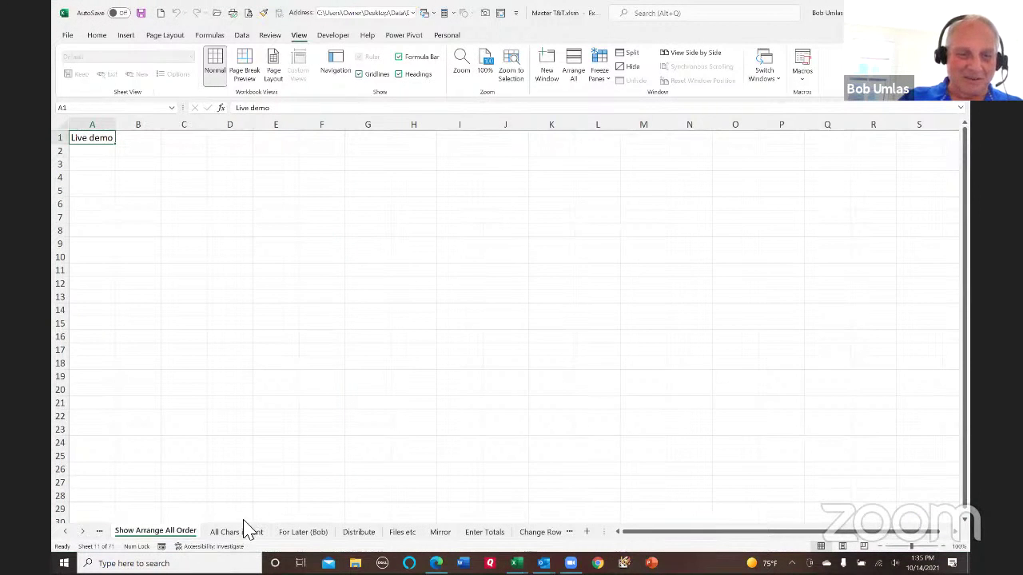
- Examine the character formulas in cells A2 and A33 of the All Chars in font sheet and the symbols each font column shows
{"action": "left_click", "coordinate": [237, 531]}
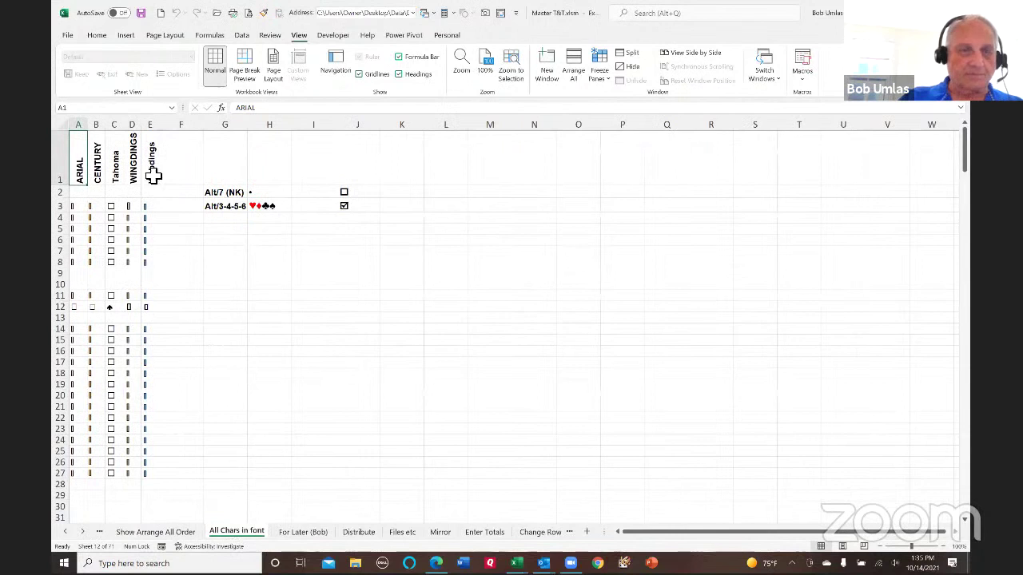
{"action": "left_click", "coordinate": [78, 194]}
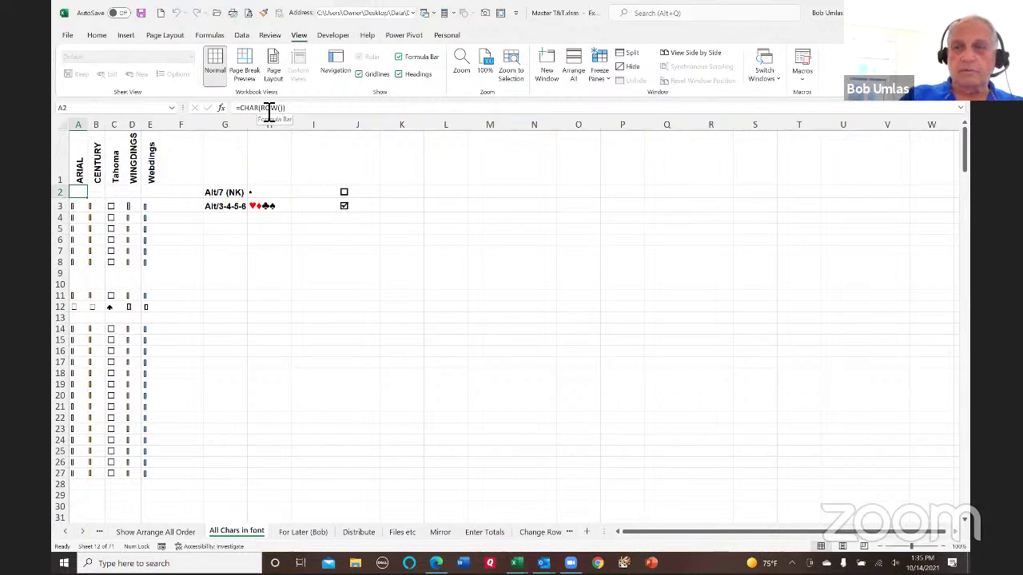
{"action": "scroll", "coordinate": [81, 229], "scroll_direction": "down", "scroll_amount": 1}
{"action": "scroll", "coordinate": [82, 229], "scroll_direction": "down", "scroll_amount": 8}
{"action": "left_click", "coordinate": [80, 209]}
{"action": "scroll", "coordinate": [270, 307], "scroll_direction": "up", "scroll_amount": 2}
{"action": "scroll", "coordinate": [270, 307], "scroll_direction": "up", "scroll_amount": 7}
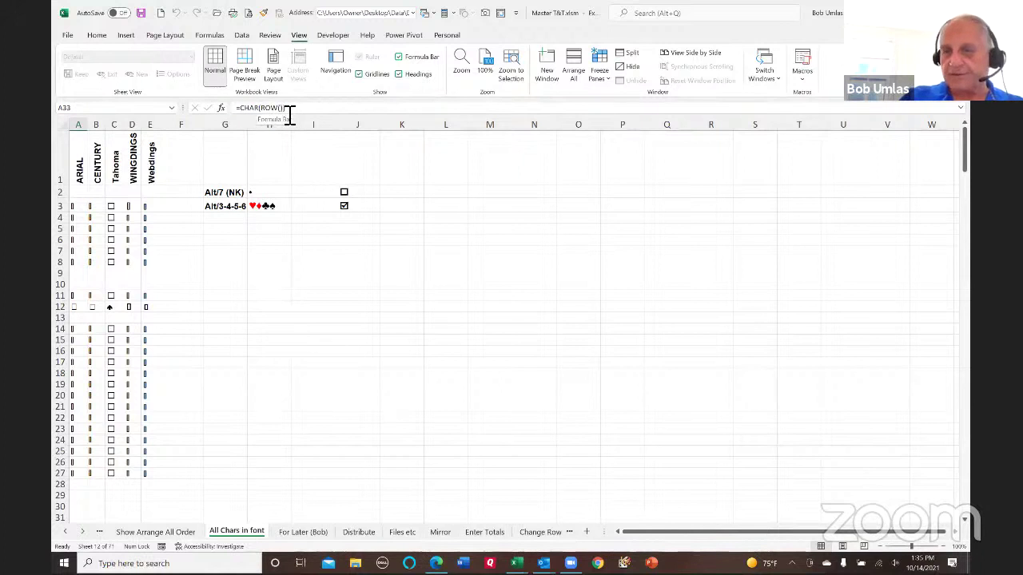
{"action": "scroll", "coordinate": [177, 390], "scroll_direction": "down", "scroll_amount": 10}
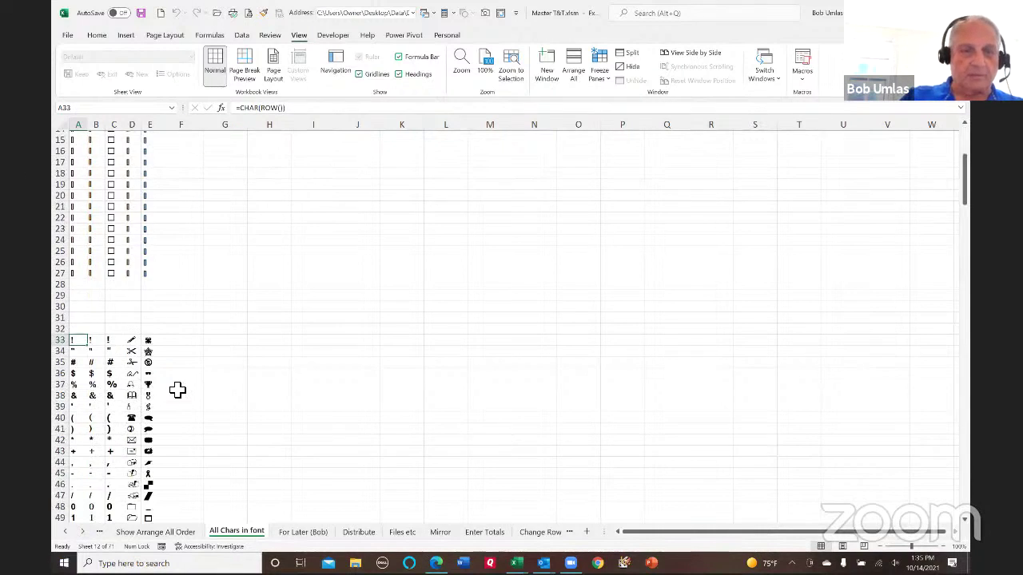
- Examine the character chart, comparing the symbols in the Arial, Century, Tahoma, Wingdings and Webdings columns
{"action": "scroll", "coordinate": [178, 390], "scroll_direction": "down", "scroll_amount": 20}
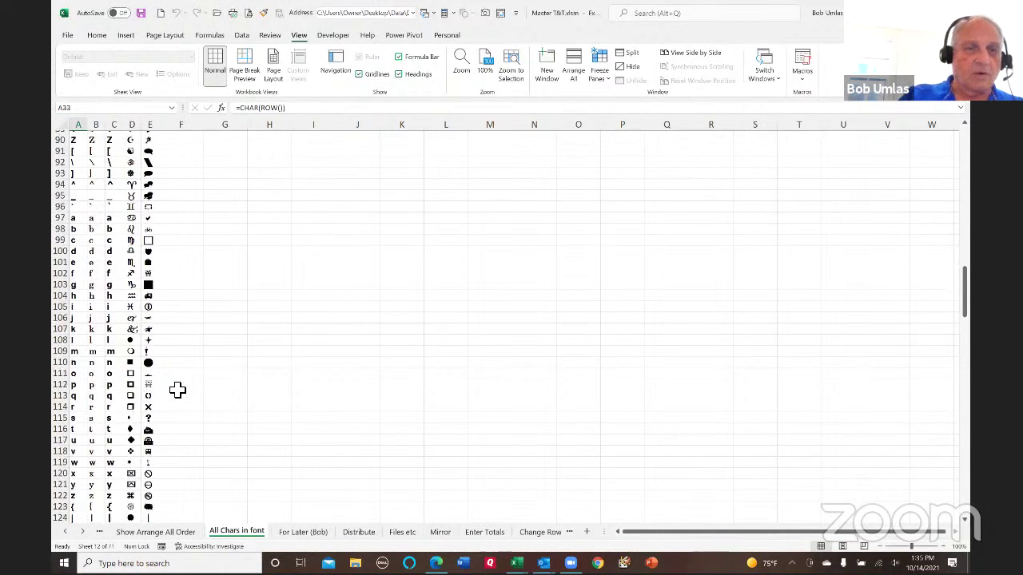
{"action": "scroll", "coordinate": [177, 390], "scroll_direction": "up", "scroll_amount": 20}
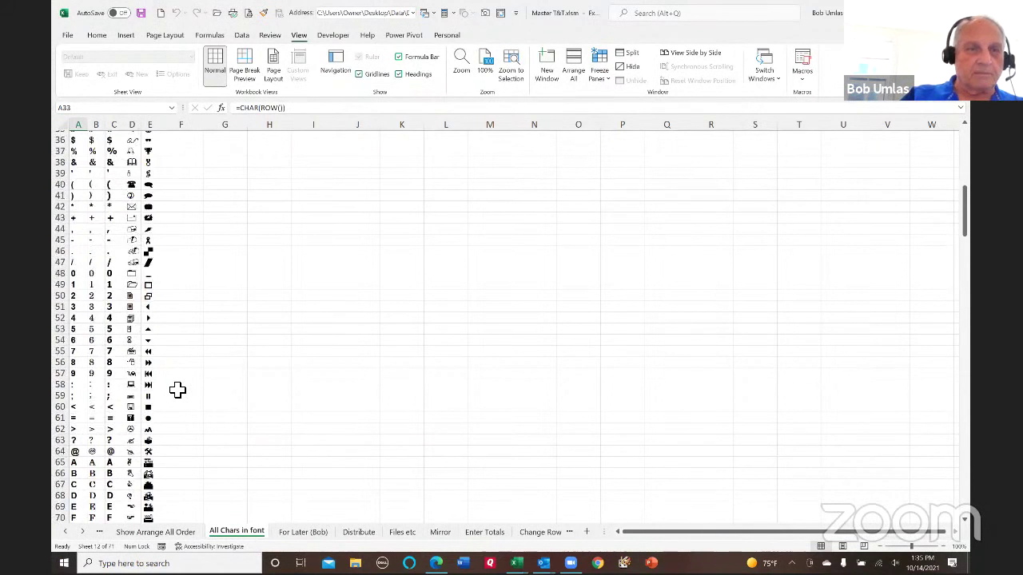
{"action": "left_click", "coordinate": [90, 130]}
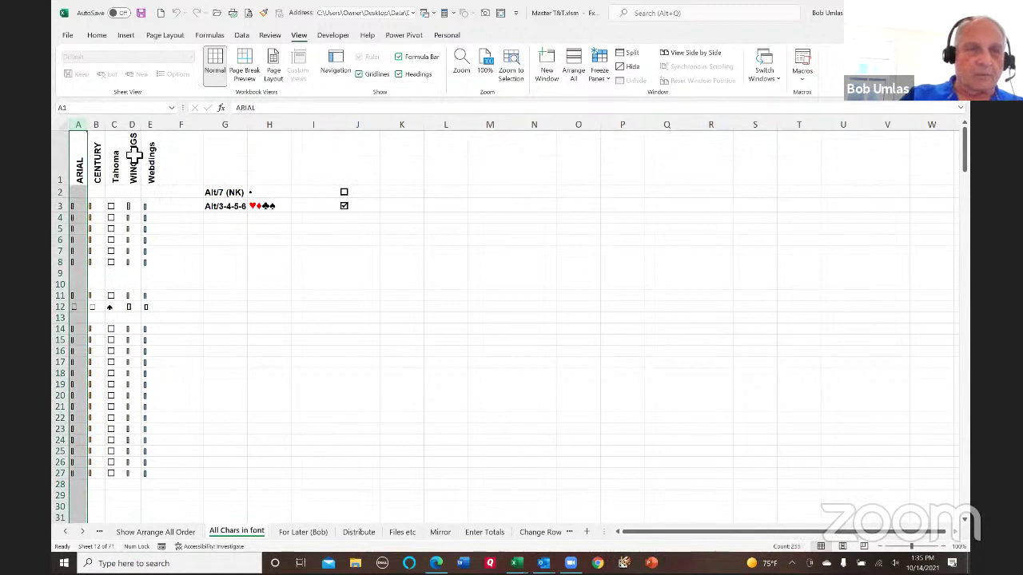
{"action": "left_click", "coordinate": [163, 134]}
{"action": "scroll", "coordinate": [181, 256], "scroll_direction": "down", "scroll_amount": 6}
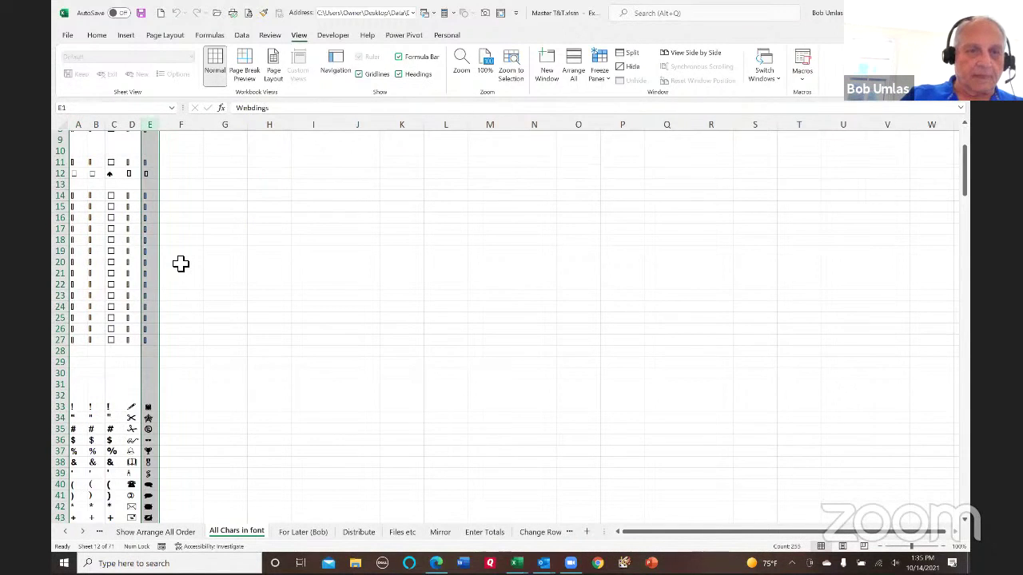
{"action": "scroll", "coordinate": [164, 212], "scroll_direction": "down", "scroll_amount": 14}
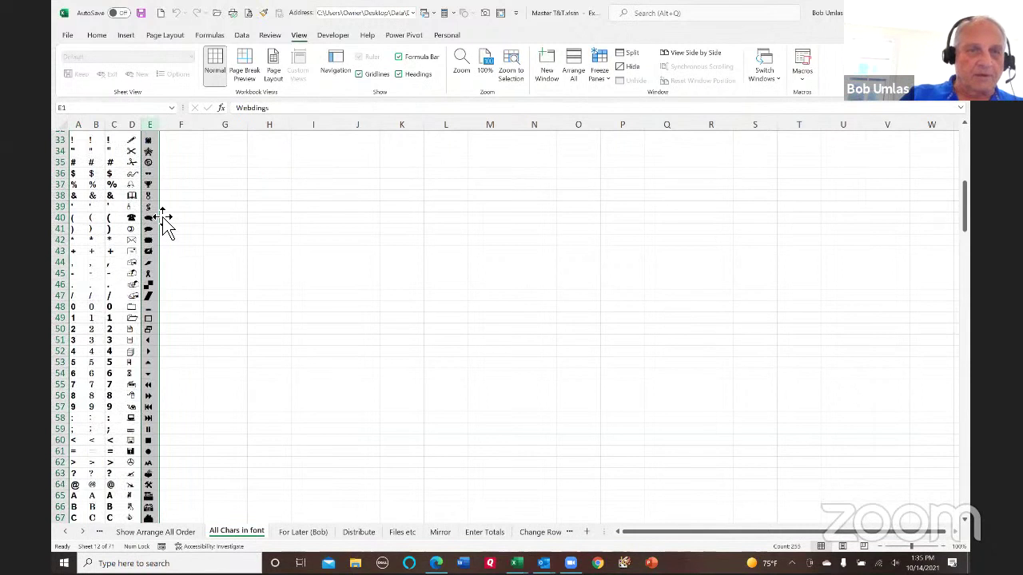
{"action": "scroll", "coordinate": [164, 219], "scroll_direction": "down", "scroll_amount": 19}
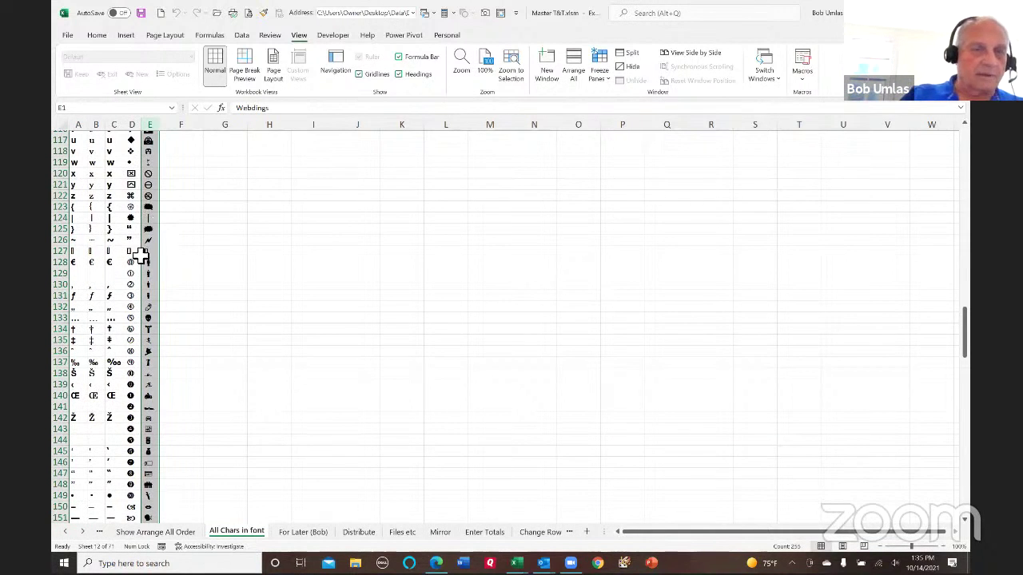
- Check the euro character's row in the Arial column and enter the € symbol in cell I121
{"action": "left_click", "coordinate": [78, 262]}
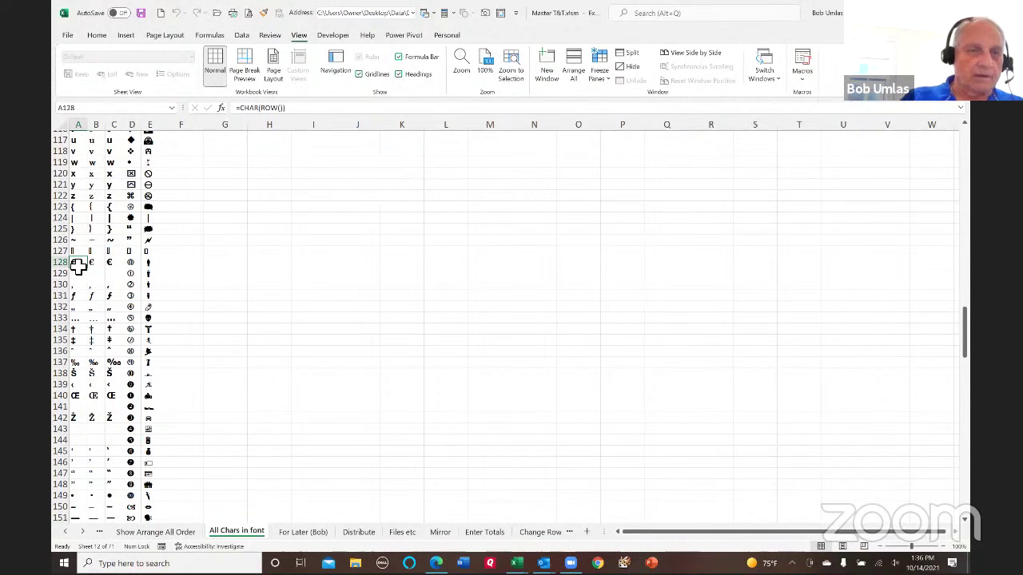
{"action": "left_click", "coordinate": [315, 185]}
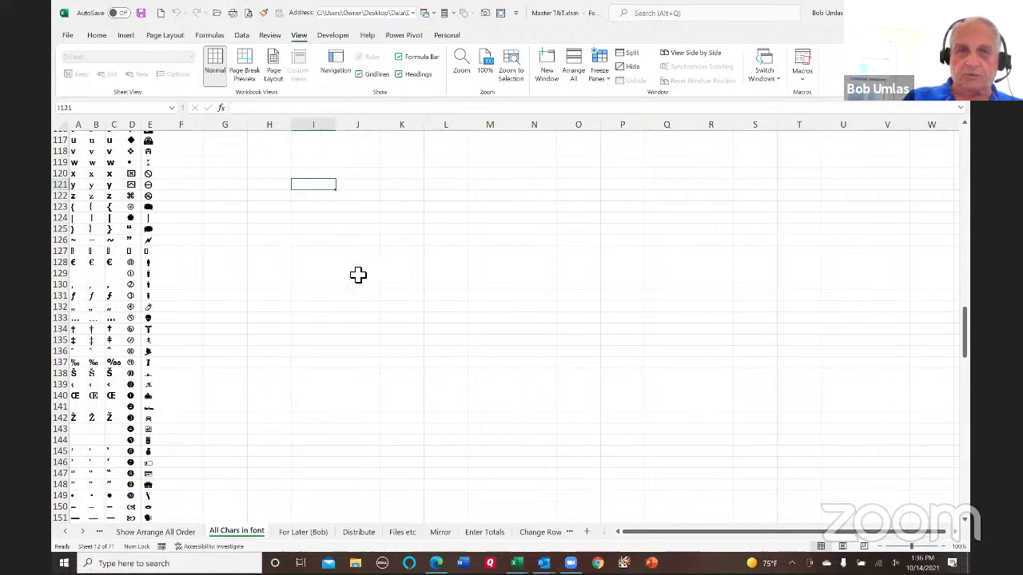
{"action": "key", "text": "alt"}
{"action": "key", "text": "Escape"}
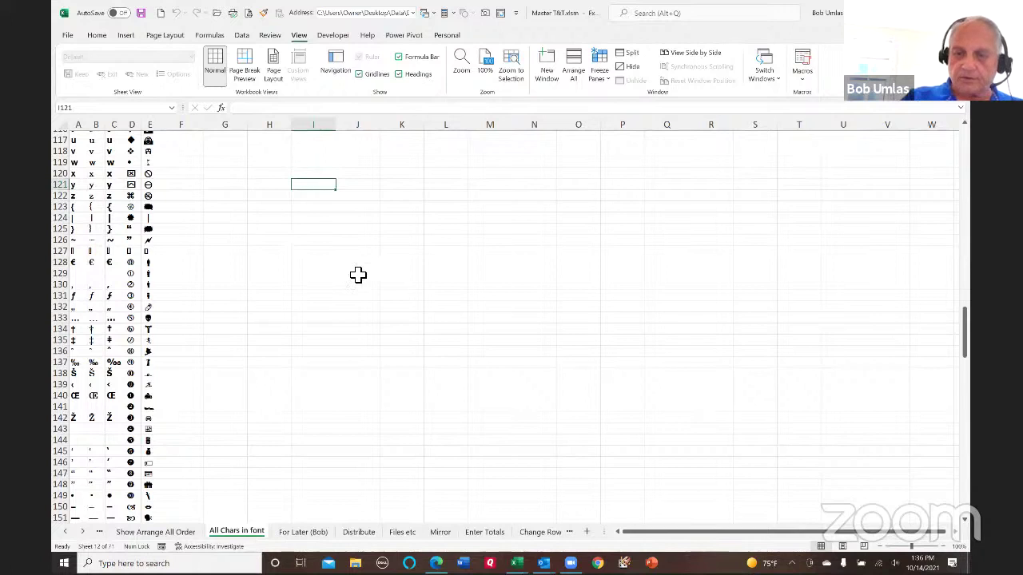
{"action": "type", "text": "€"}
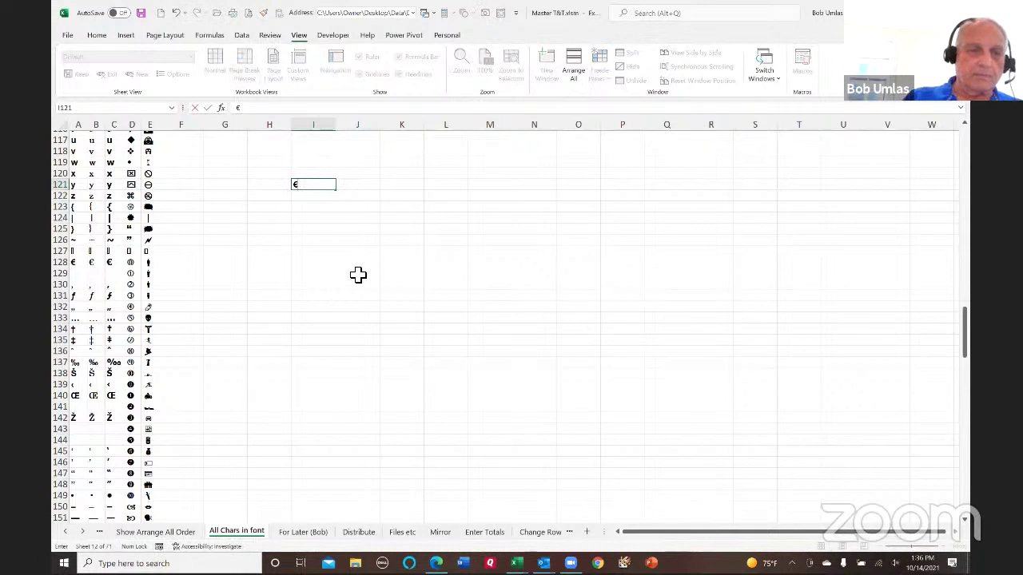
- Locate the section sign in the Arial column at row 167 and enter § in cell K156
{"action": "scroll", "coordinate": [358, 274], "scroll_direction": "down", "scroll_amount": 7}
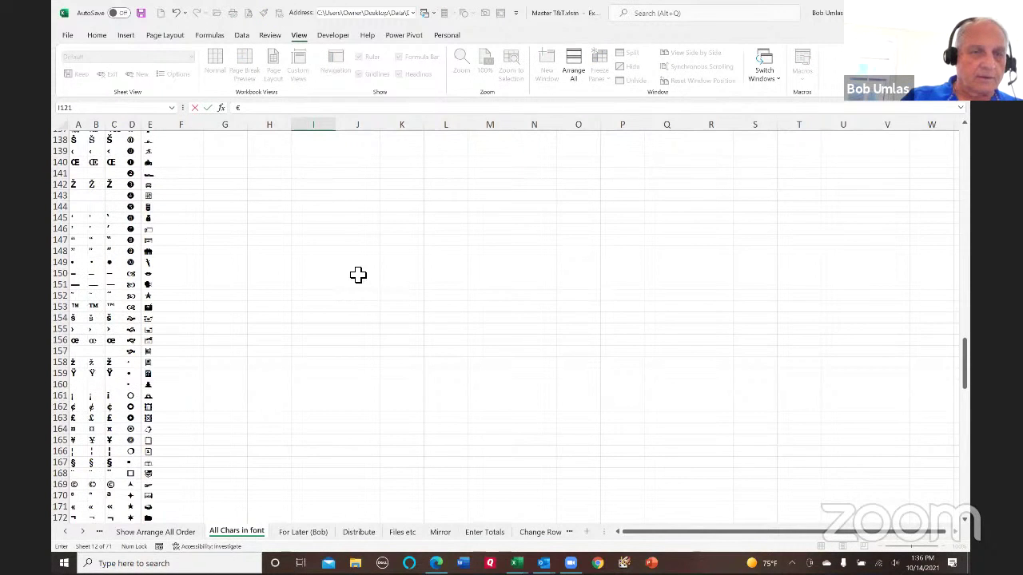
{"action": "scroll", "coordinate": [358, 275], "scroll_direction": "down", "scroll_amount": 4}
{"action": "left_click", "coordinate": [78, 329]}
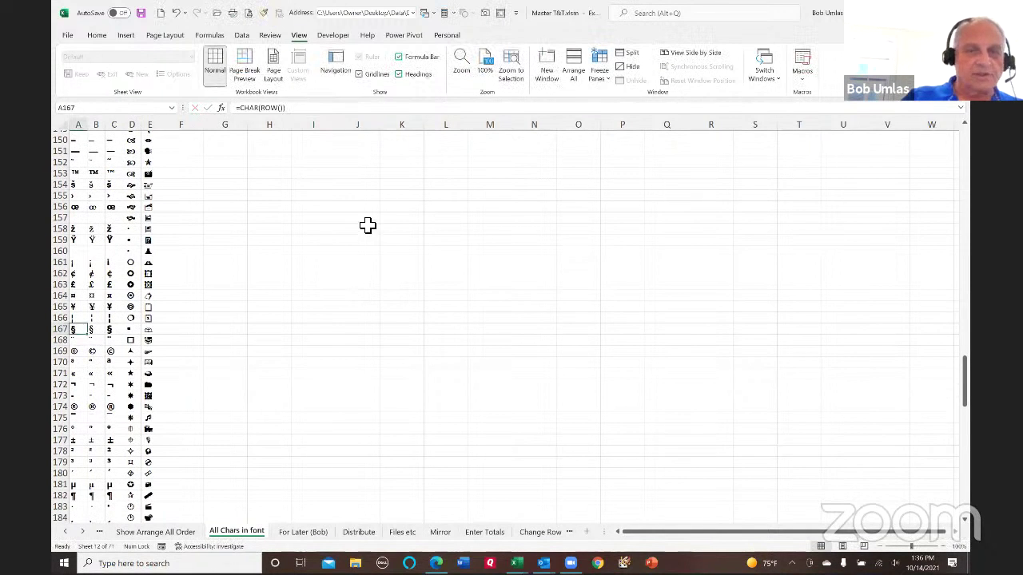
{"action": "left_click", "coordinate": [409, 208]}
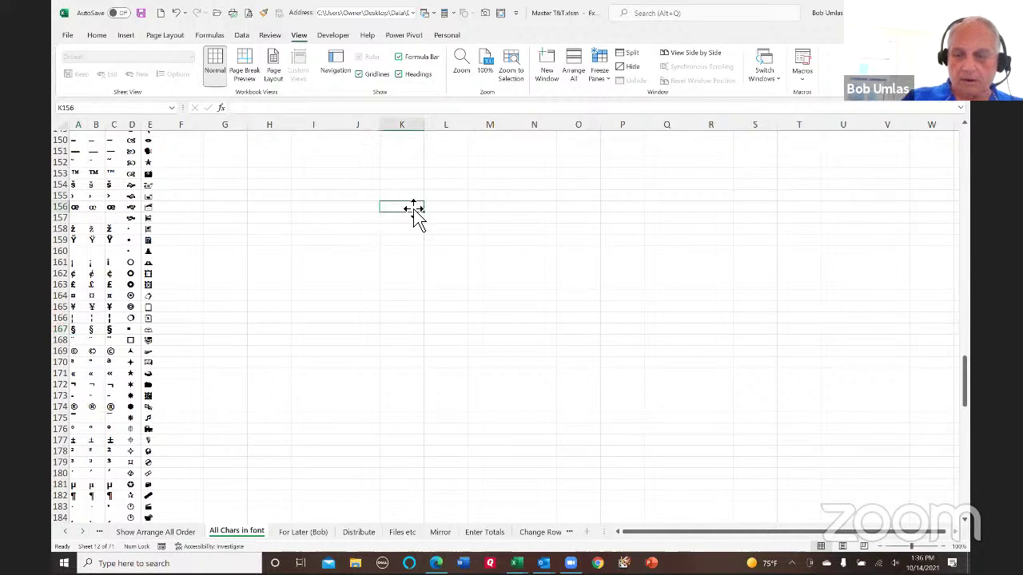
{"action": "type", "text": "§"}
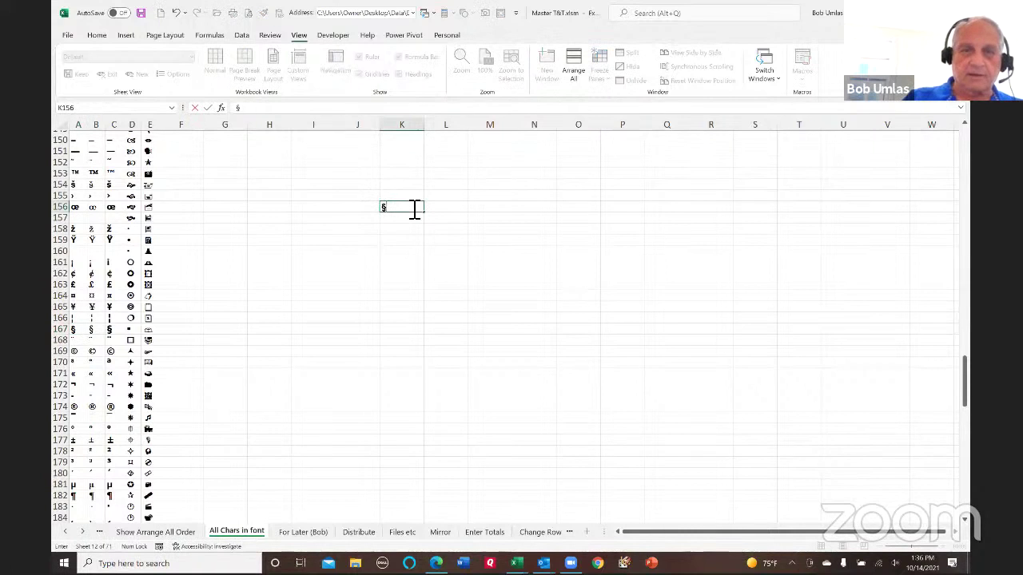
- Enter 90° with the degree symbol in cell K162
{"action": "left_click", "coordinate": [388, 274]}
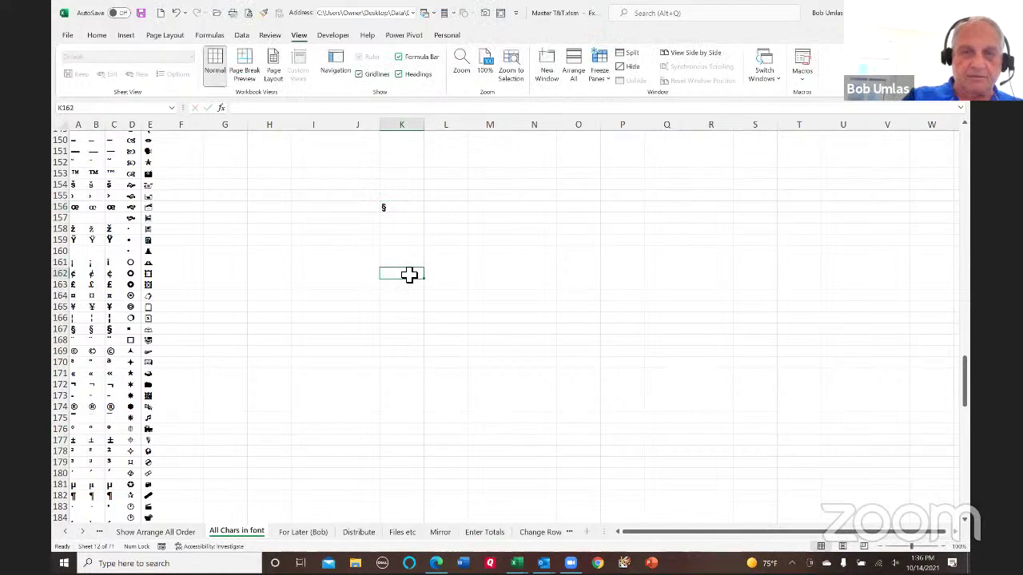
{"action": "type", "text": "90"}
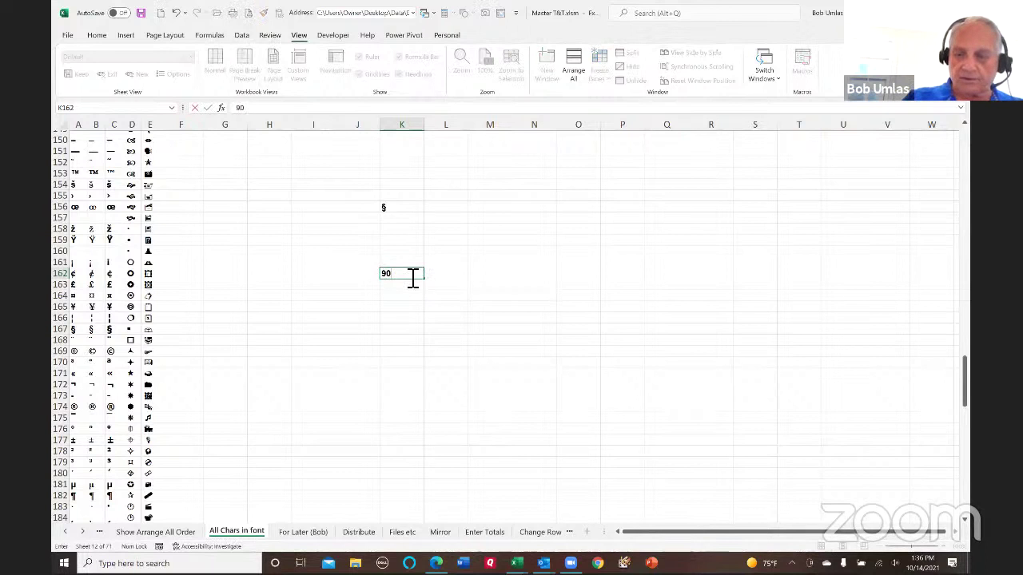
{"action": "type", "text": "°"}
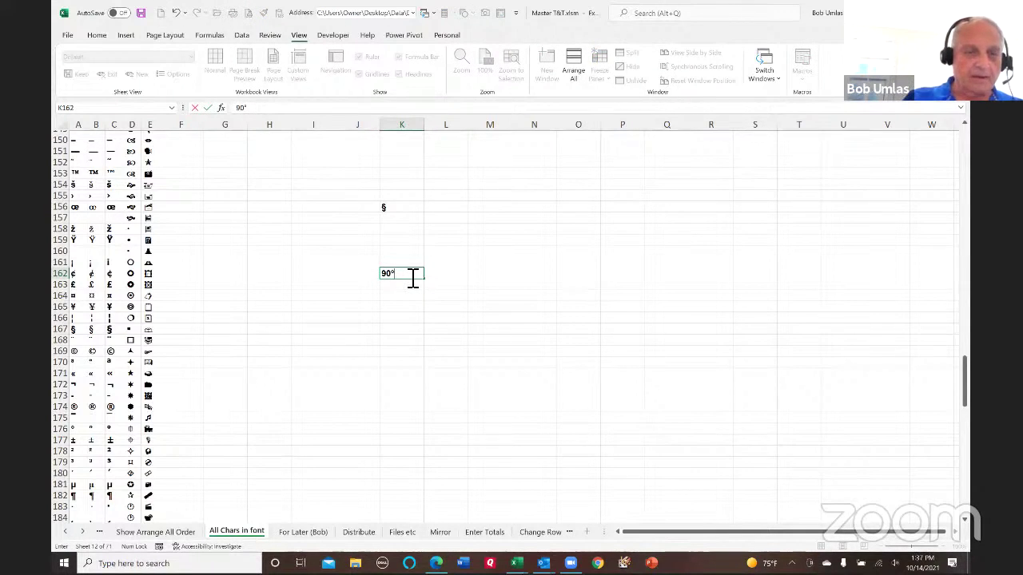
- Enter a bullet character (•) in cell I7 near the top of the sheet
{"action": "scroll", "coordinate": [302, 366], "scroll_direction": "down", "scroll_amount": 4}
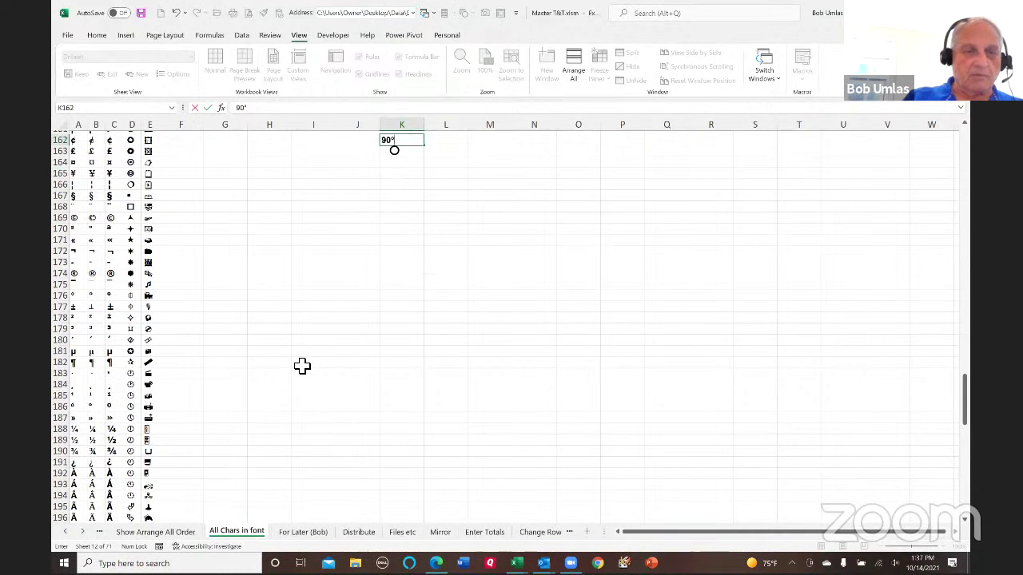
{"action": "scroll", "coordinate": [302, 366], "scroll_direction": "down", "scroll_amount": 4}
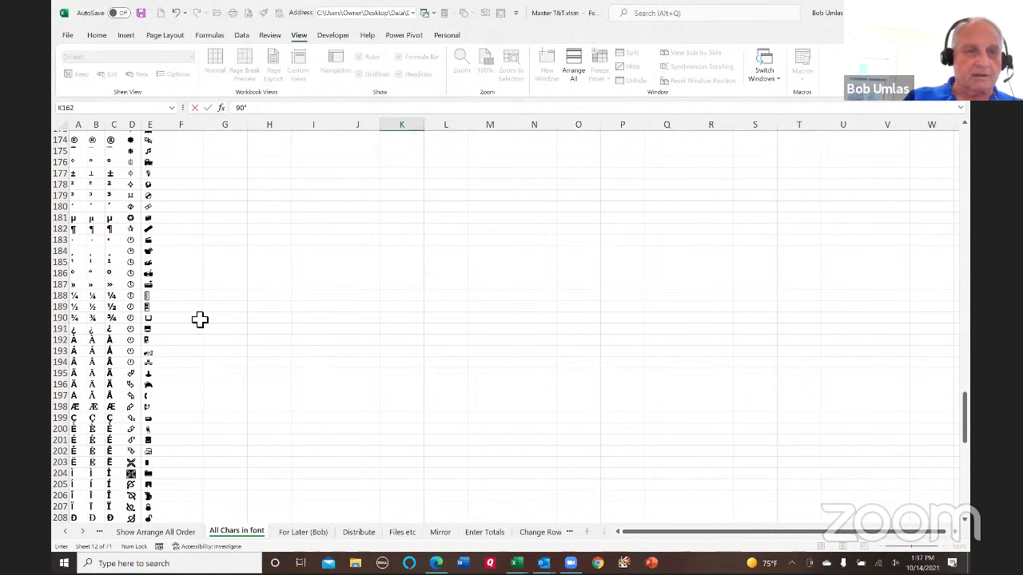
{"action": "scroll", "coordinate": [201, 320], "scroll_direction": "up", "scroll_amount": 12}
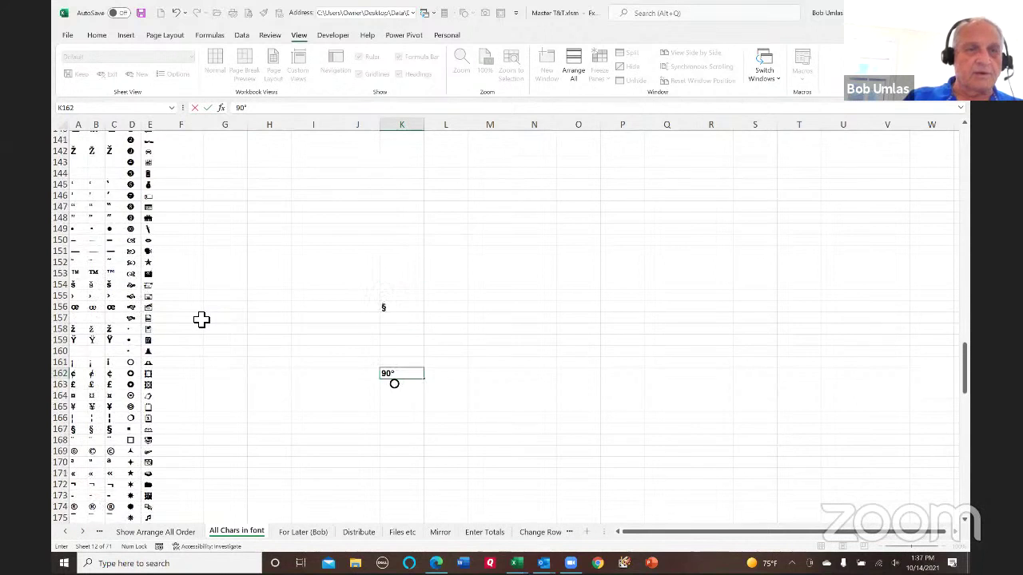
{"action": "scroll", "coordinate": [201, 319], "scroll_direction": "up", "scroll_amount": 20}
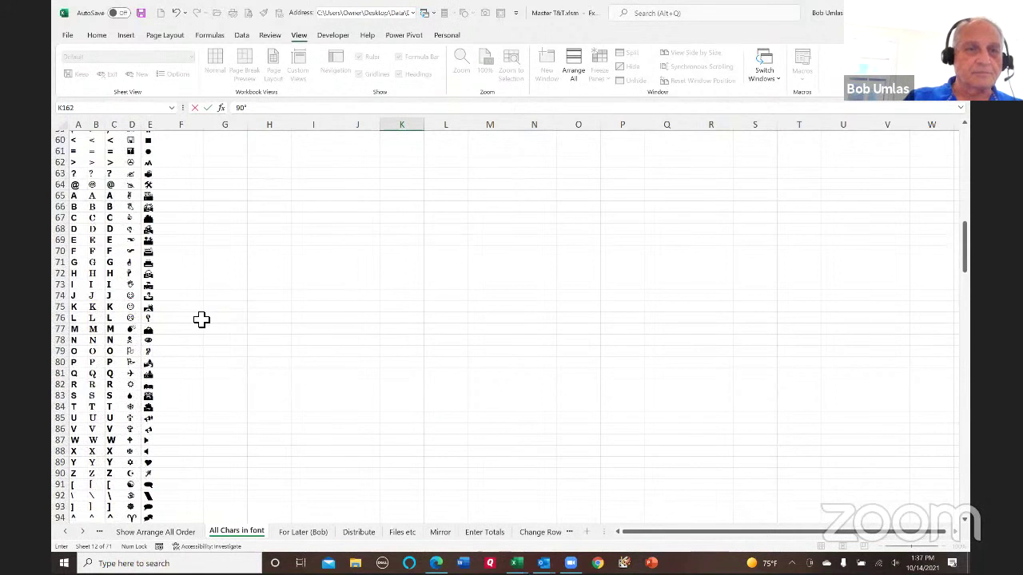
{"action": "scroll", "coordinate": [201, 320], "scroll_direction": "up", "scroll_amount": 13}
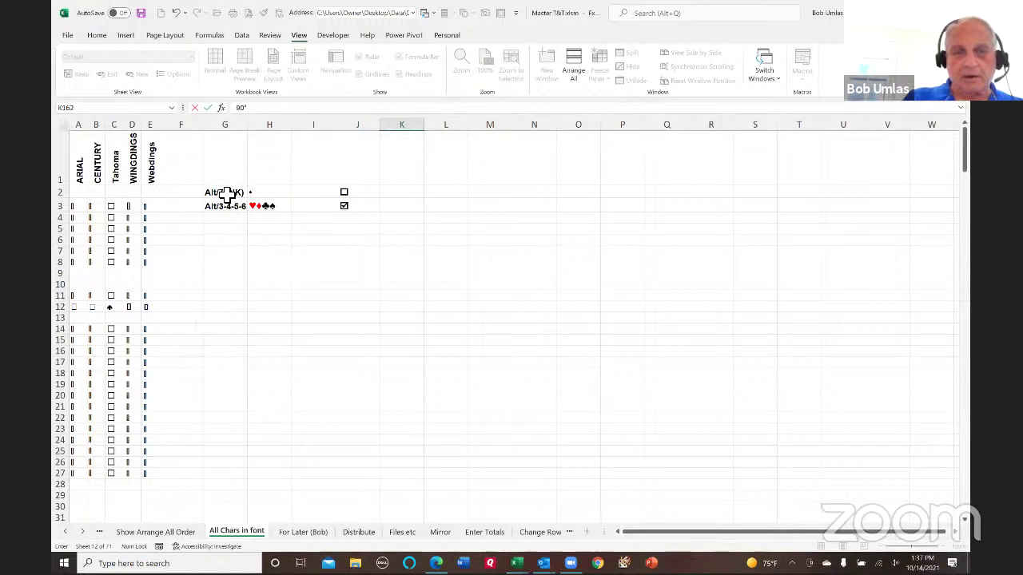
{"action": "left_click", "coordinate": [326, 252]}
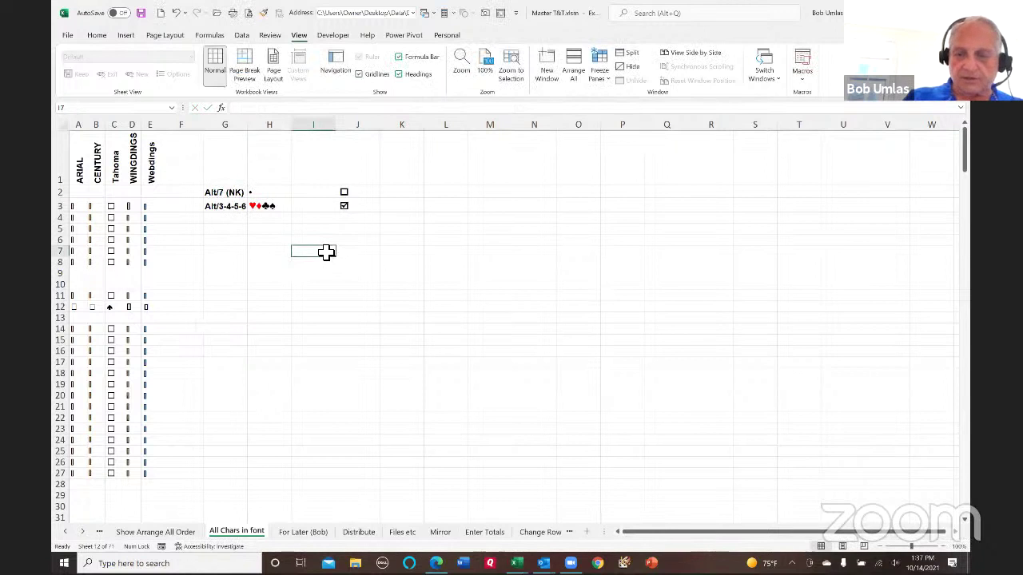
{"action": "type", "text": "•"}
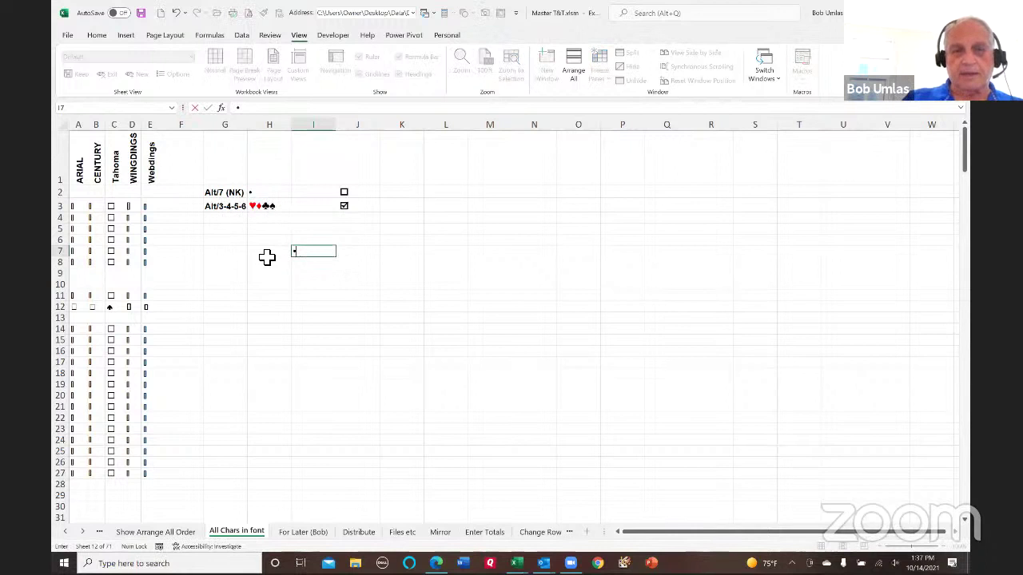
- Enter a heart symbol (♥) in cell I9 and colour that character red
{"action": "left_click", "coordinate": [314, 274]}
{"action": "type", "text": "♥"}
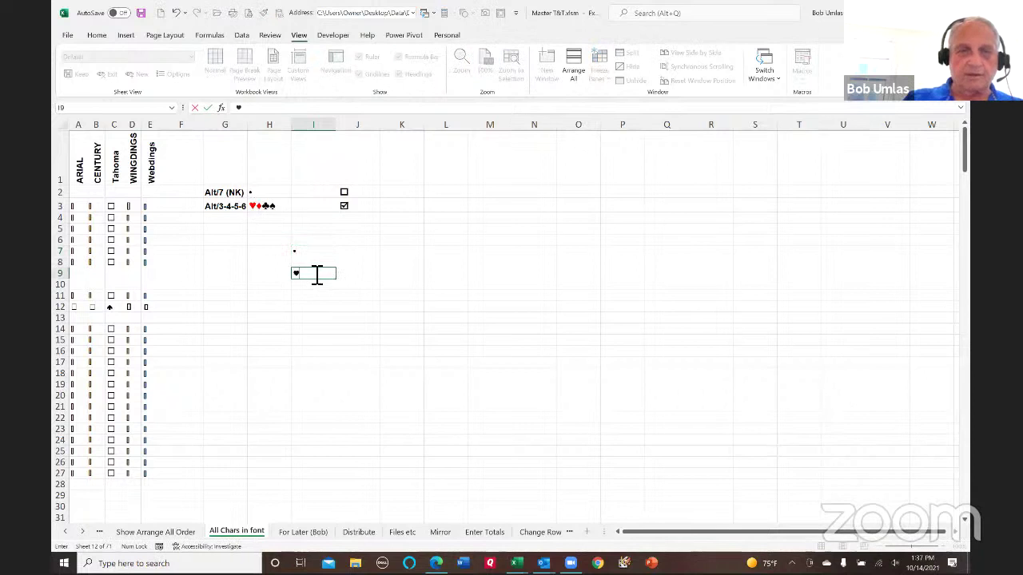
{"action": "left_click_drag", "start_coordinate": [299, 274], "coordinate": [276, 271]}
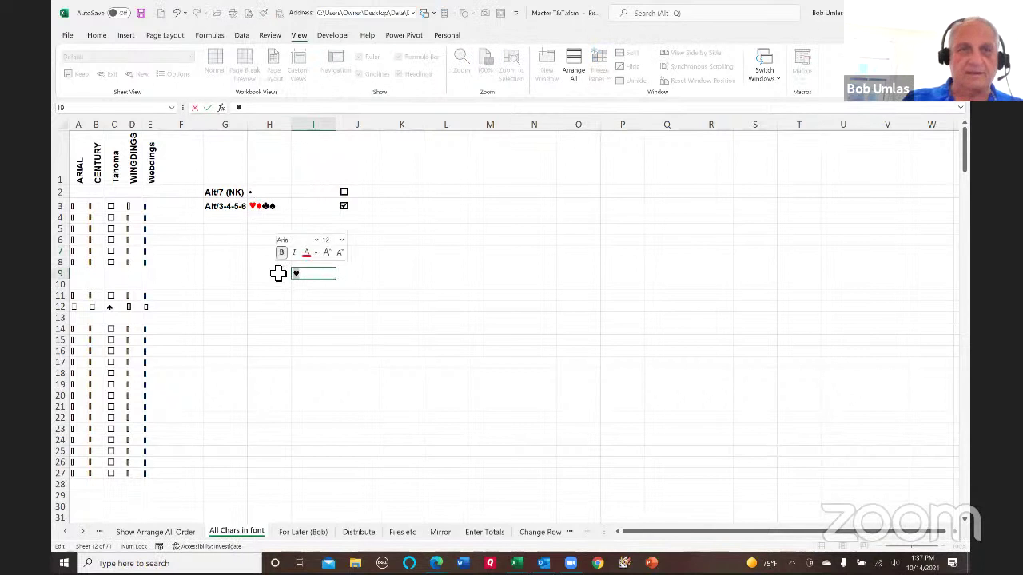
{"action": "left_click", "coordinate": [100, 37]}
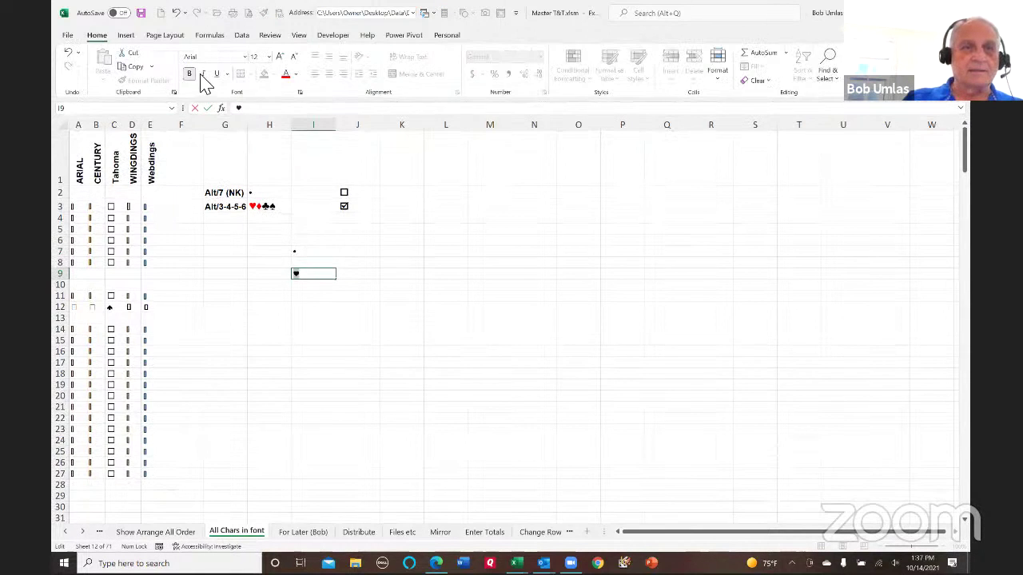
{"action": "left_click", "coordinate": [288, 78]}
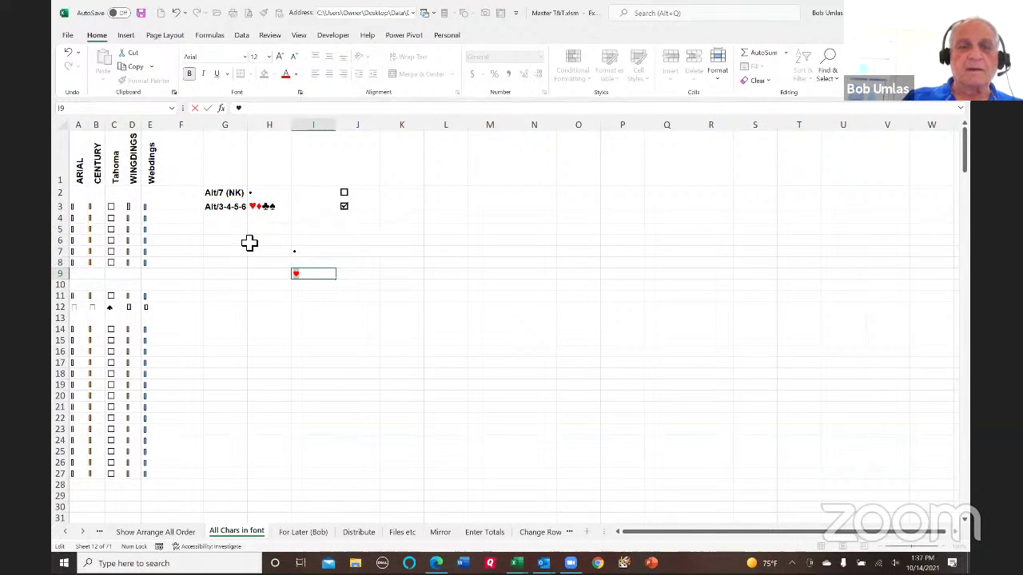
- Enter the music note symbols ♫♪ in cell J8
{"action": "left_click", "coordinate": [366, 265]}
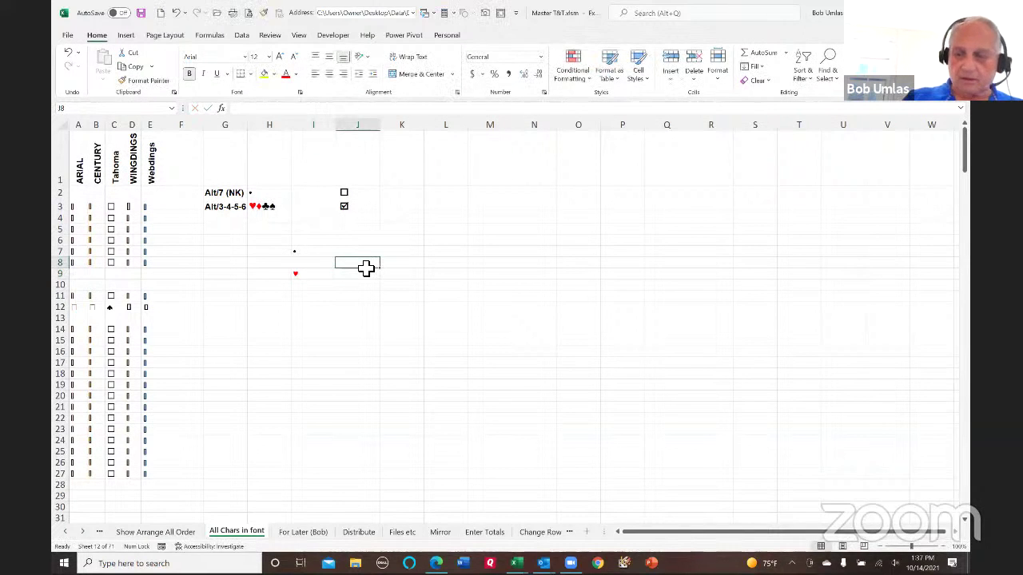
{"action": "type", "text": "♫"}
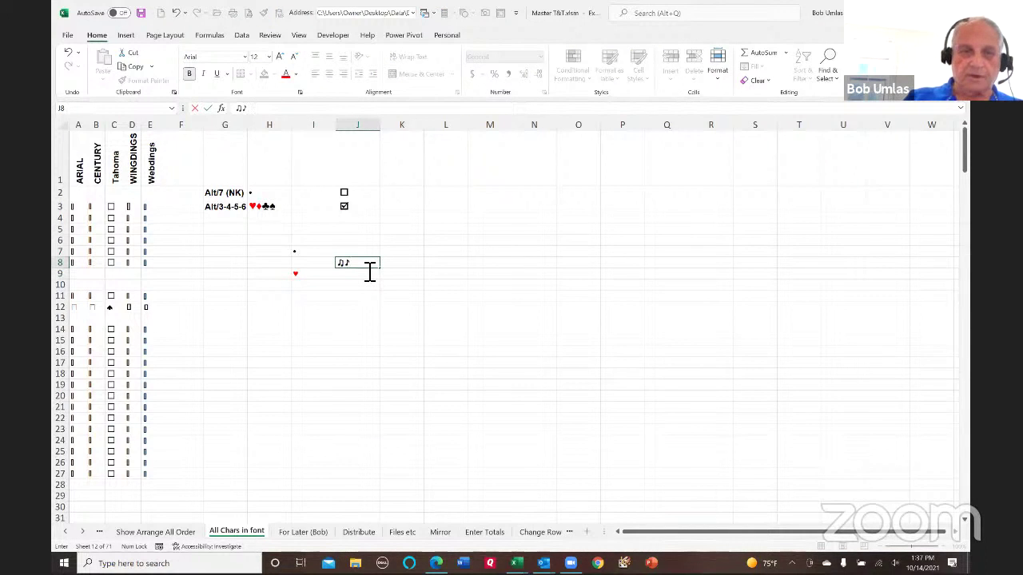
{"action": "type", "text": "♪"}
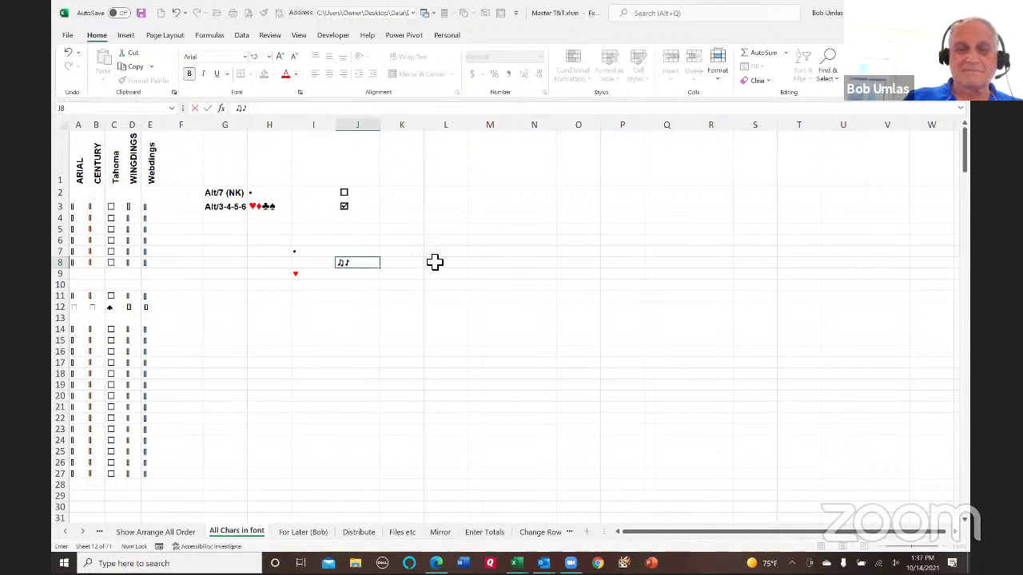
{"action": "left_click", "coordinate": [435, 262]}
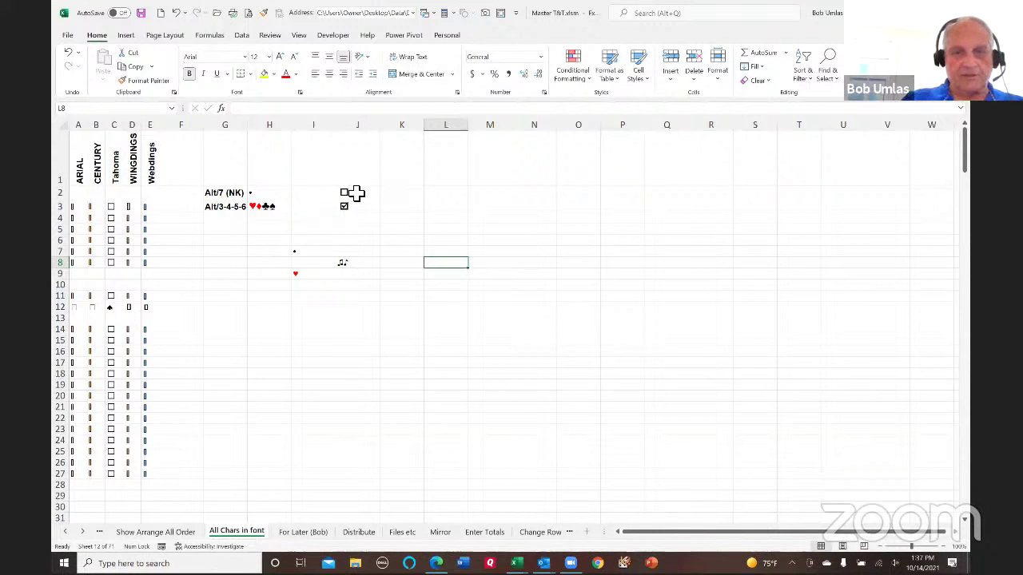
- Toggle the Wingdings check boxes in cells J2 and J3 on and off, leaving both ticked
{"action": "left_click", "coordinate": [356, 193]}
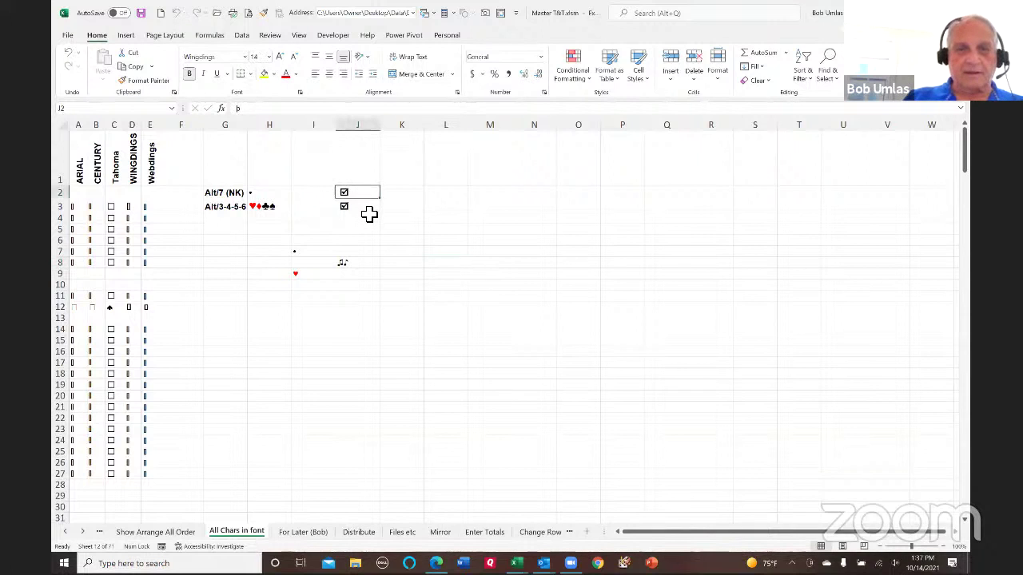
{"action": "double_click", "coordinate": [356, 208]}
{"action": "left_click", "coordinate": [353, 195]}
{"action": "double_click", "coordinate": [352, 194]}
{"action": "double_click", "coordinate": [355, 210]}
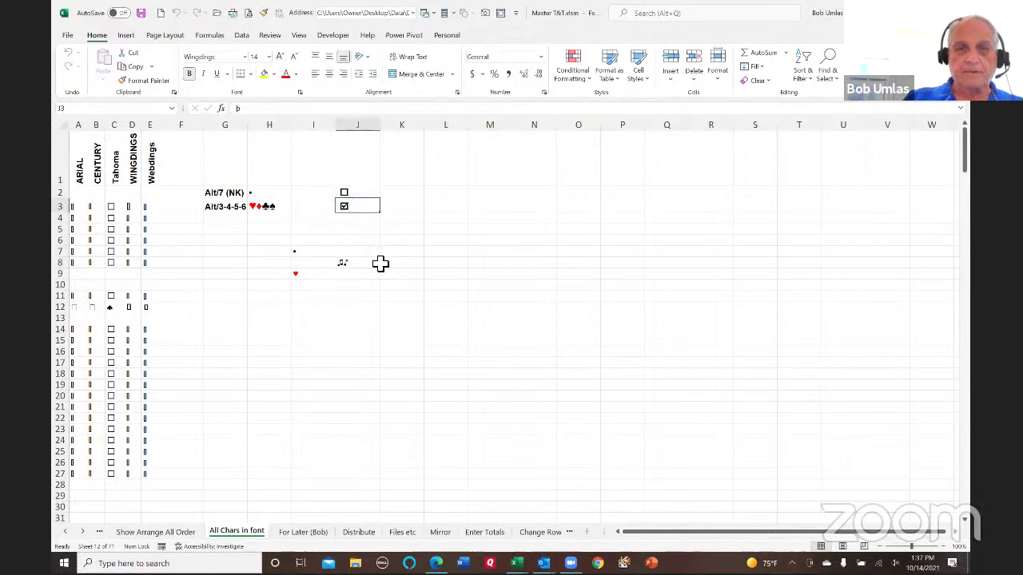
{"action": "double_click", "coordinate": [350, 194]}
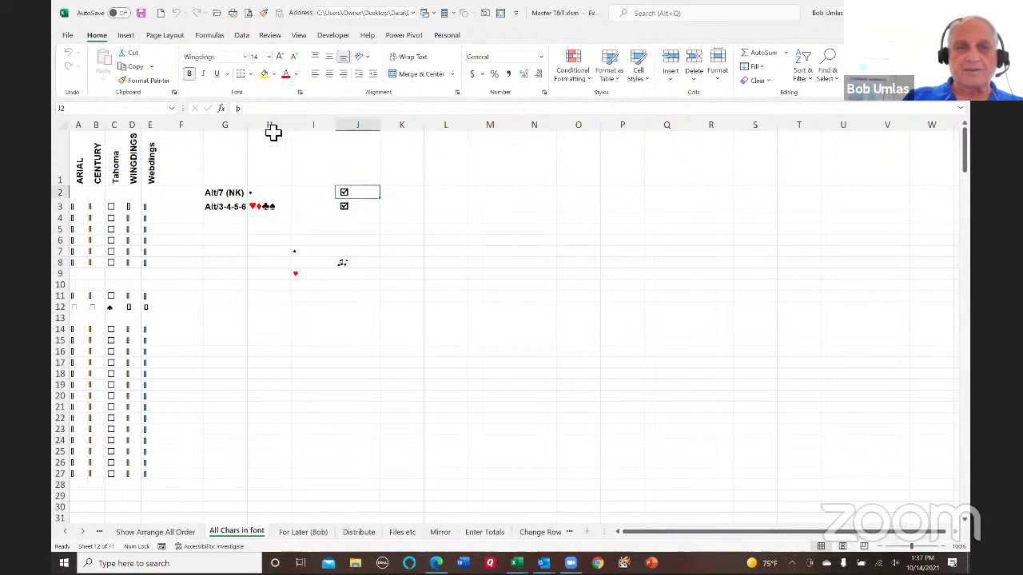
- Toggle the Wingdings check boxes in cells J2 and J3, leaving J2 unticked and J3 ticked
{"action": "double_click", "coordinate": [373, 208]}
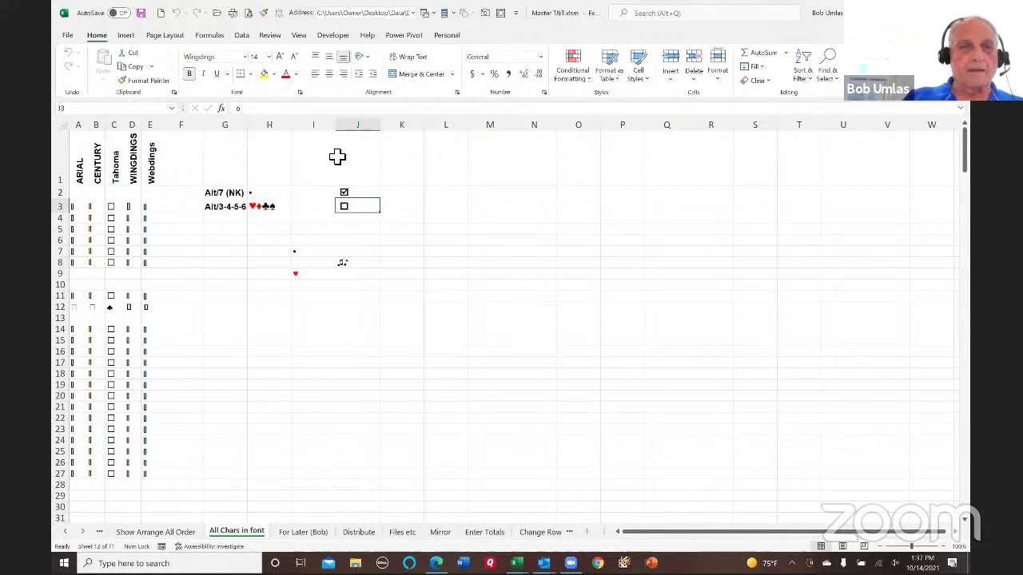
{"action": "double_click", "coordinate": [360, 194]}
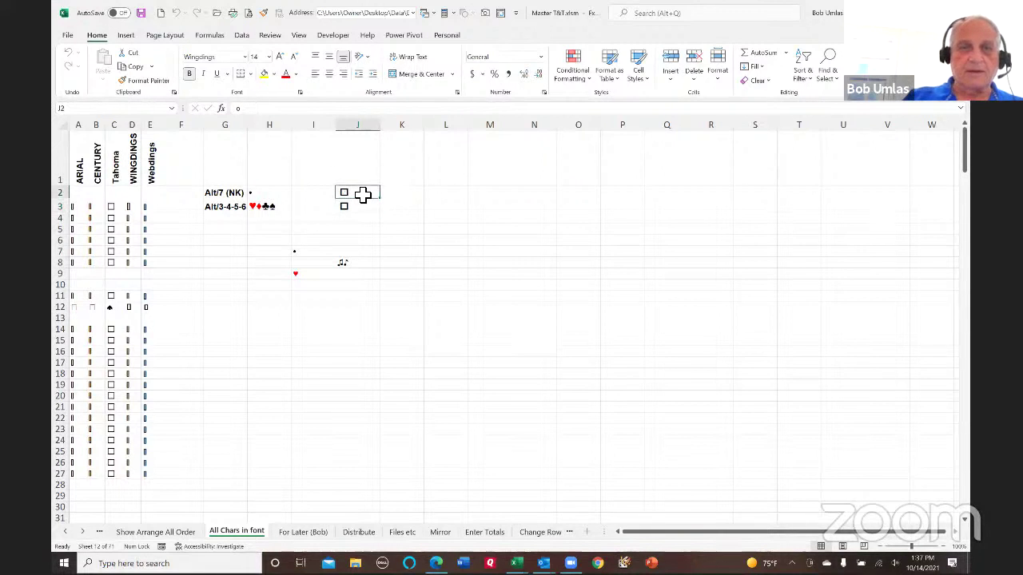
{"action": "double_click", "coordinate": [357, 207]}
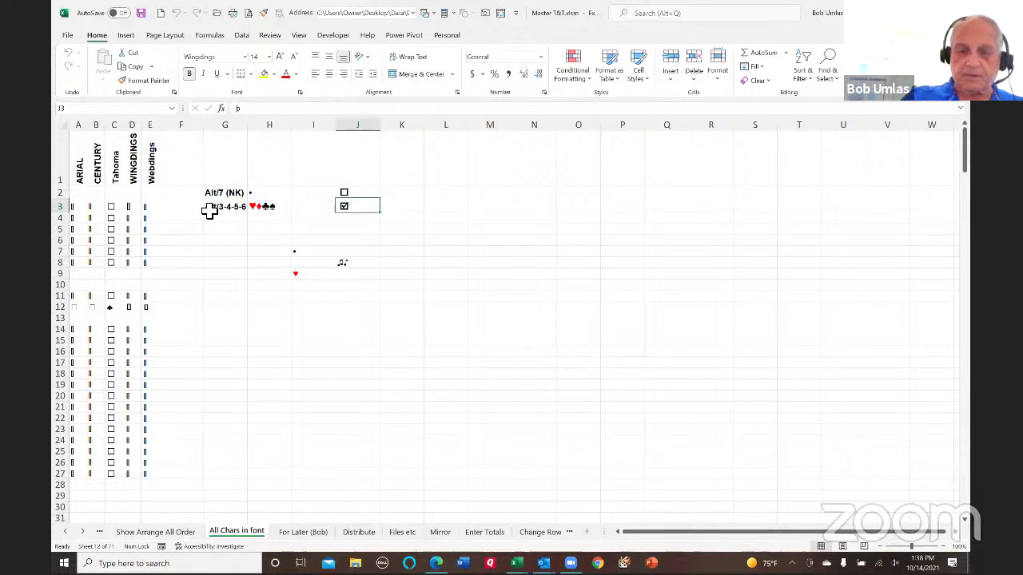
- Hide row 3 of the character chart and unhide it again
{"action": "key", "text": "ctrl+9"}
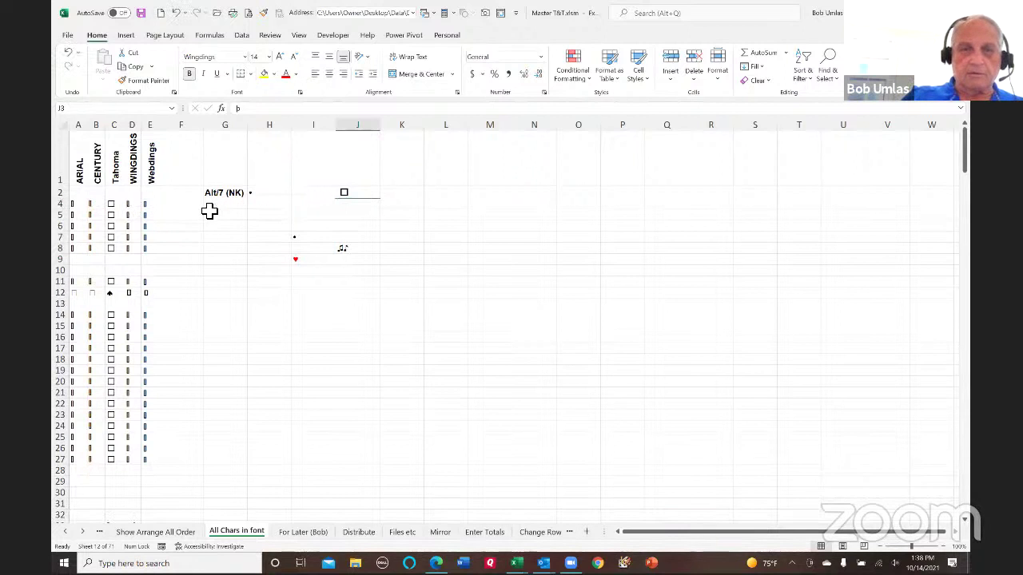
{"action": "key", "text": "ctrl+shift+9"}
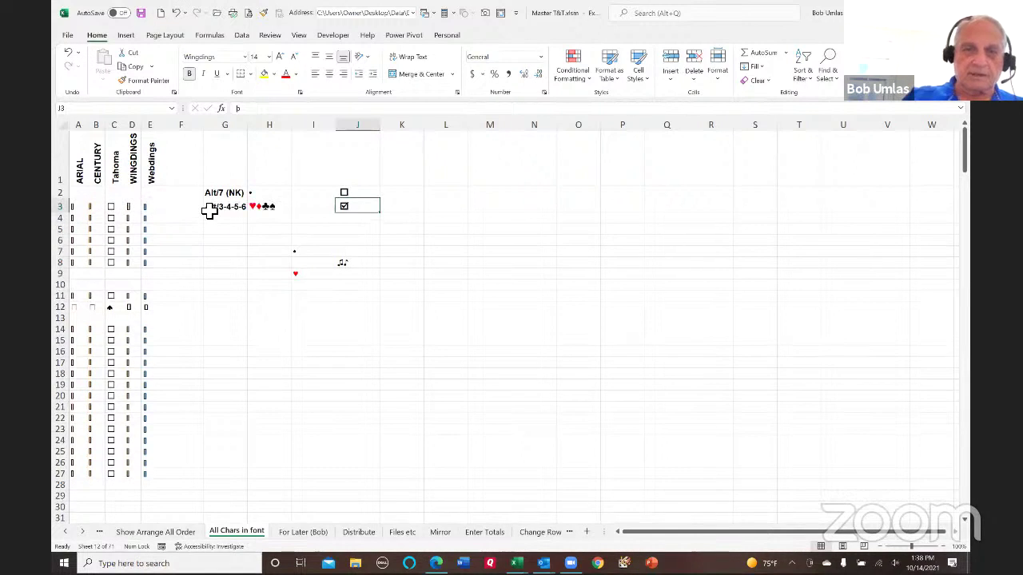
- Examine the SelectionChange code behind the All Chars in font sheet, and return to the worksheet
{"action": "right_click", "coordinate": [251, 537]}
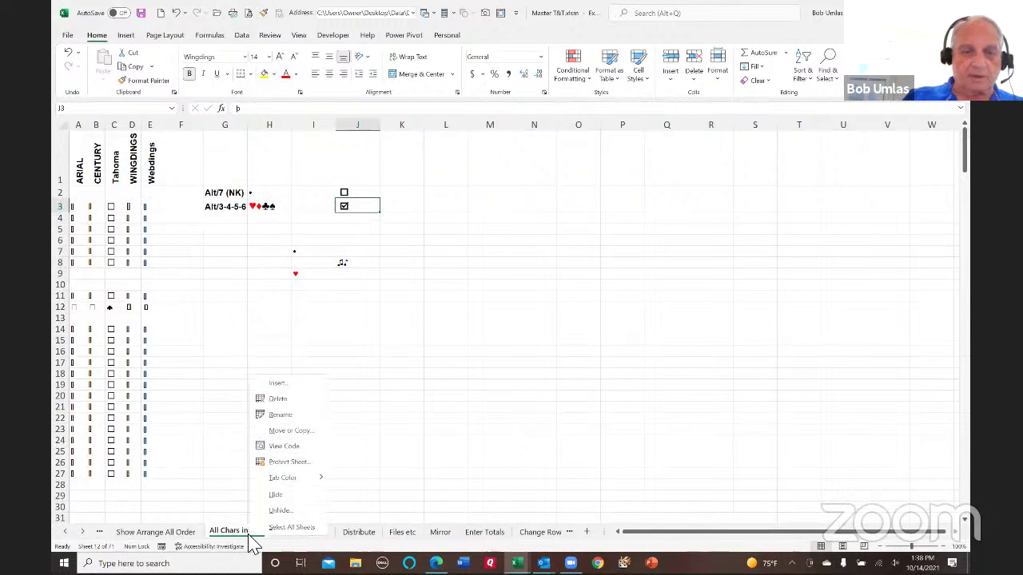
{"action": "left_click", "coordinate": [284, 448]}
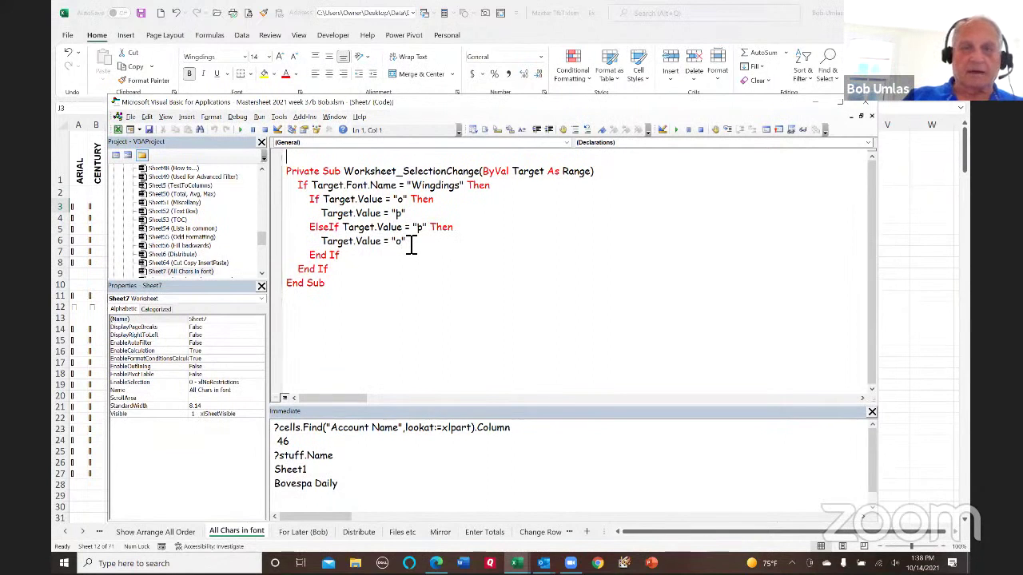
{"action": "left_click", "coordinate": [926, 322]}
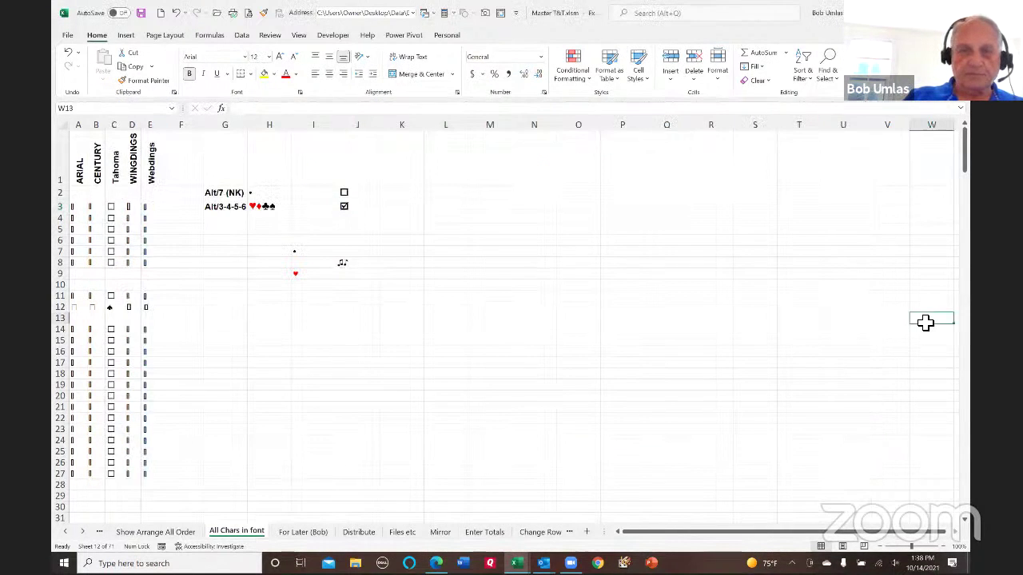
- Go to the Distribute sheet and inspect the increment formula in cell E2
{"action": "left_click", "coordinate": [303, 532]}
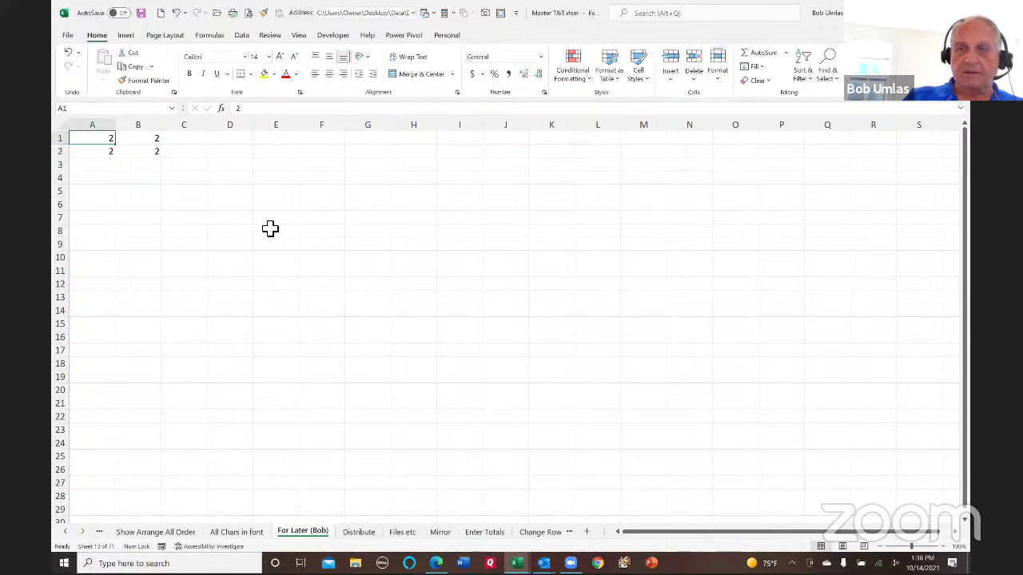
{"action": "left_click", "coordinate": [359, 532]}
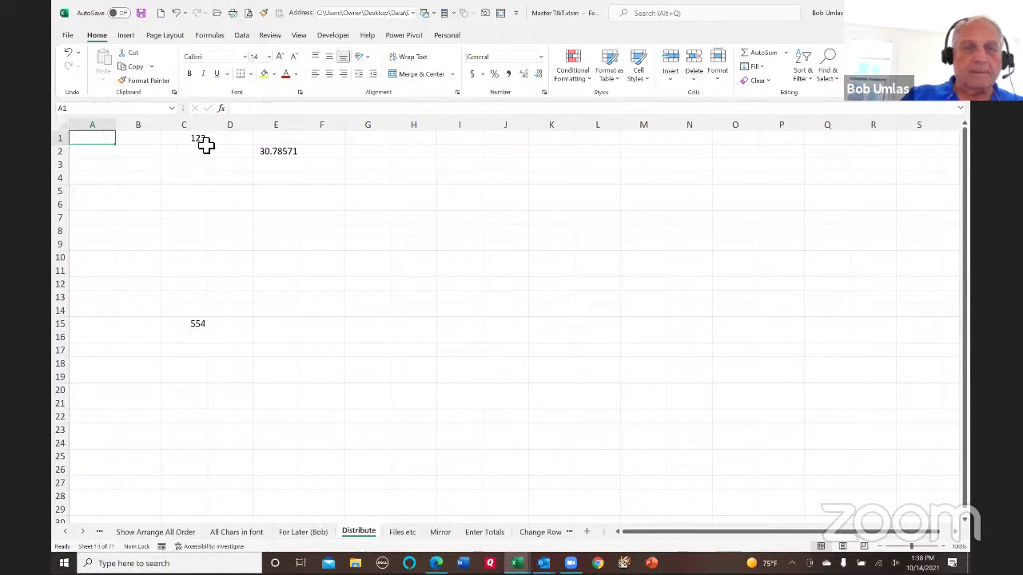
{"action": "left_click", "coordinate": [273, 154]}
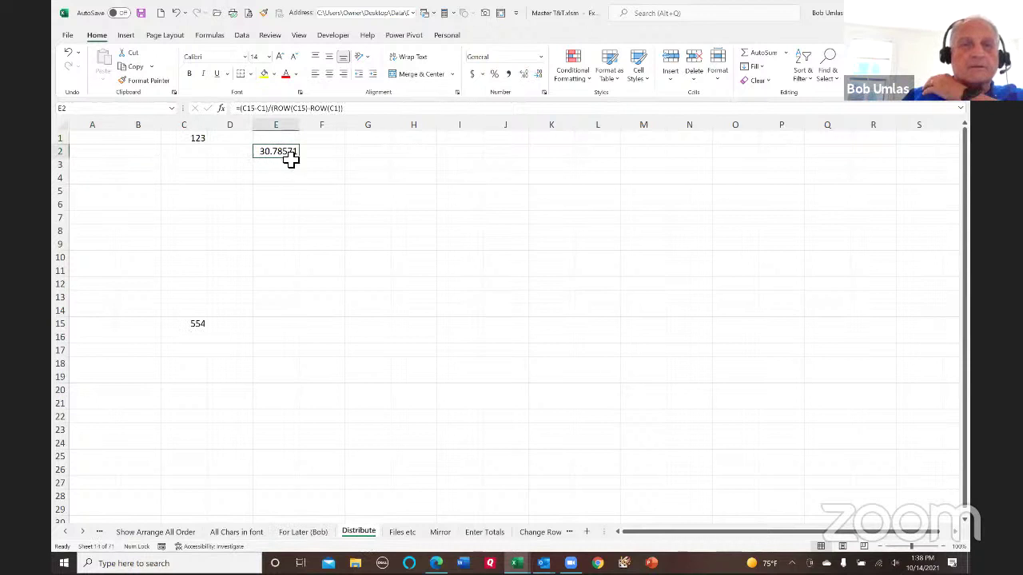
- Show the formula of cell E2 as text in cell G2 with =FORMULATEXT(E2)
{"action": "left_click", "coordinate": [373, 151]}
{"action": "type", "text": "=f"}
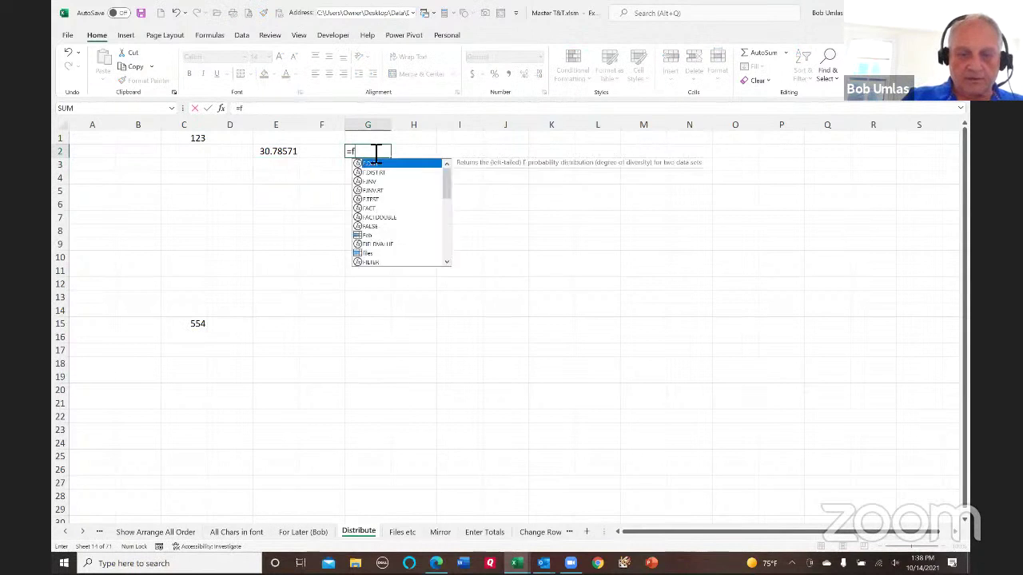
{"action": "type", "text": "ormulatext"}
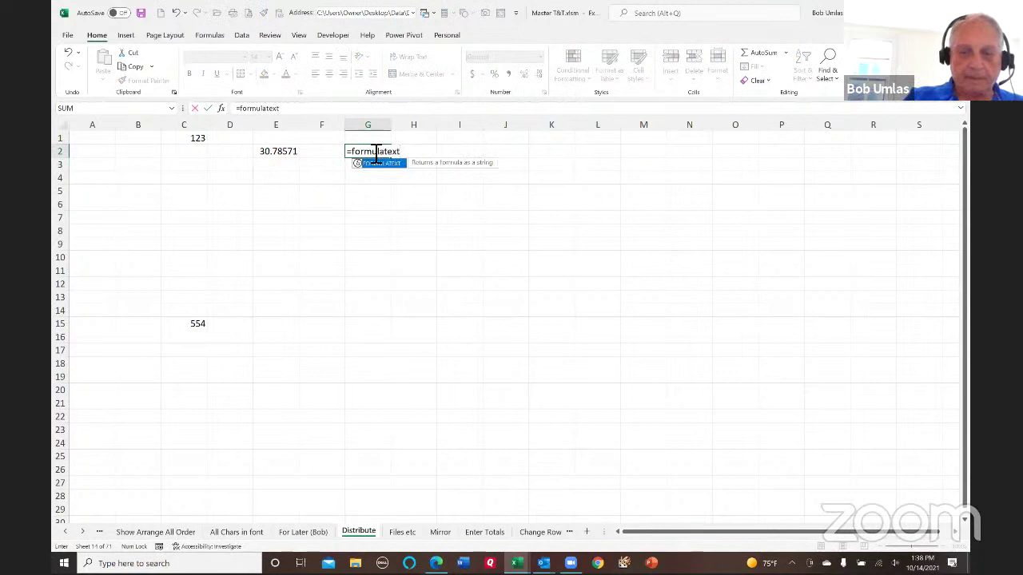
{"action": "type", "text": "("}
{"action": "left_click", "coordinate": [267, 155]}
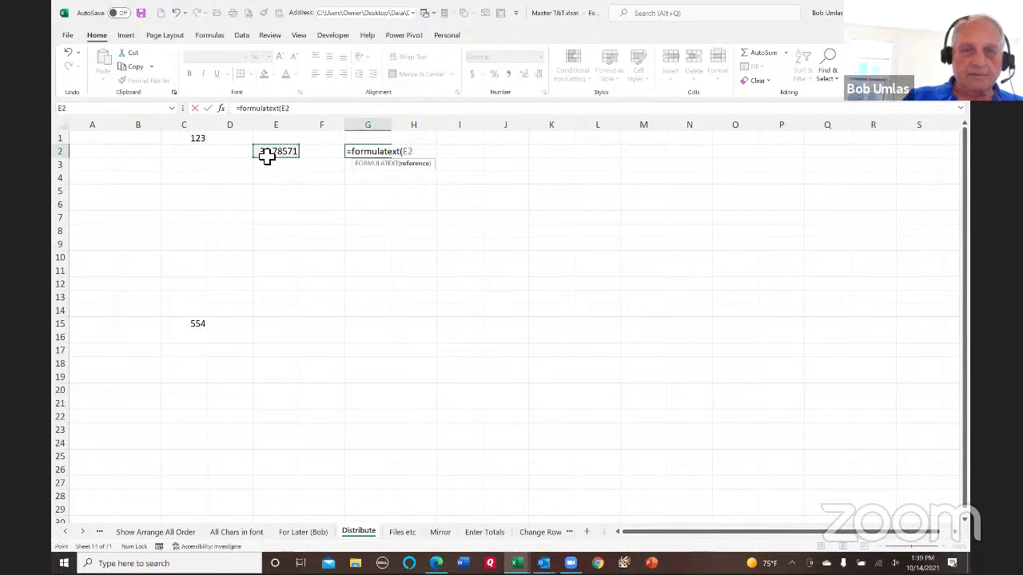
{"action": "type", "text": ")"}
{"action": "key", "text": "Return"}
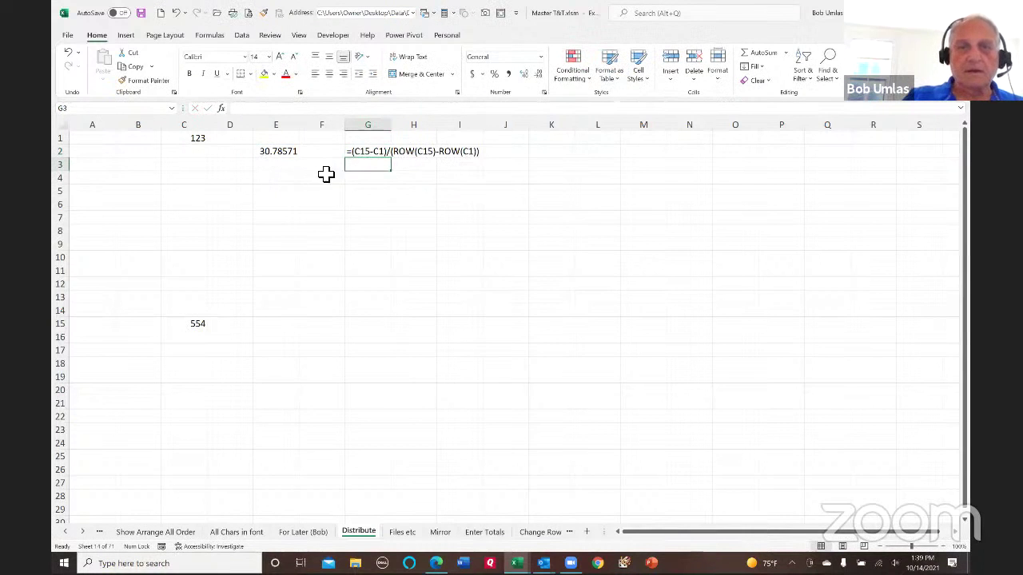
- Enlarge the formula text in cell G2 and make it bold
{"action": "key", "text": "Up"}
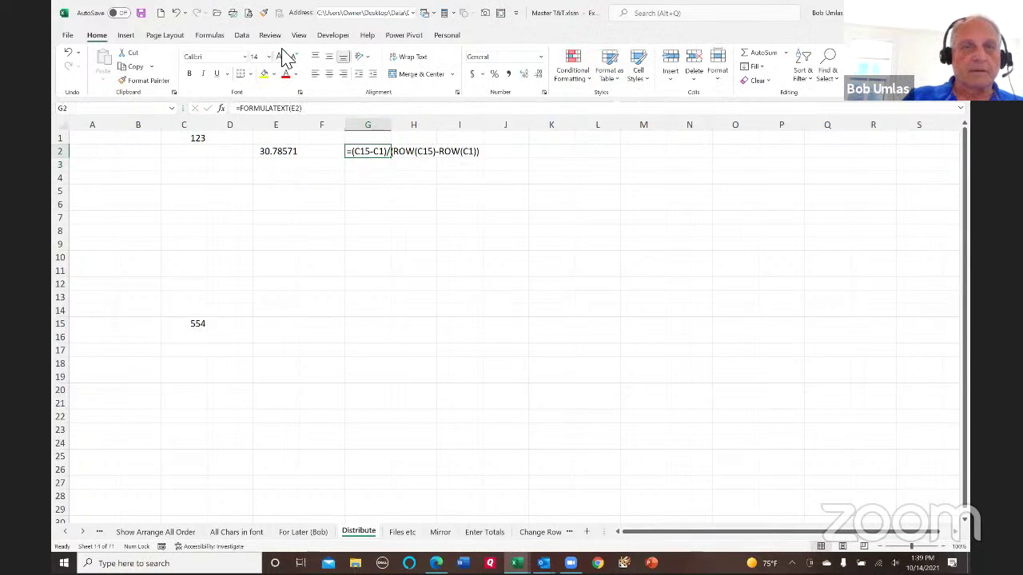
{"action": "left_click", "coordinate": [278, 56]}
{"action": "left_click", "coordinate": [189, 74]}
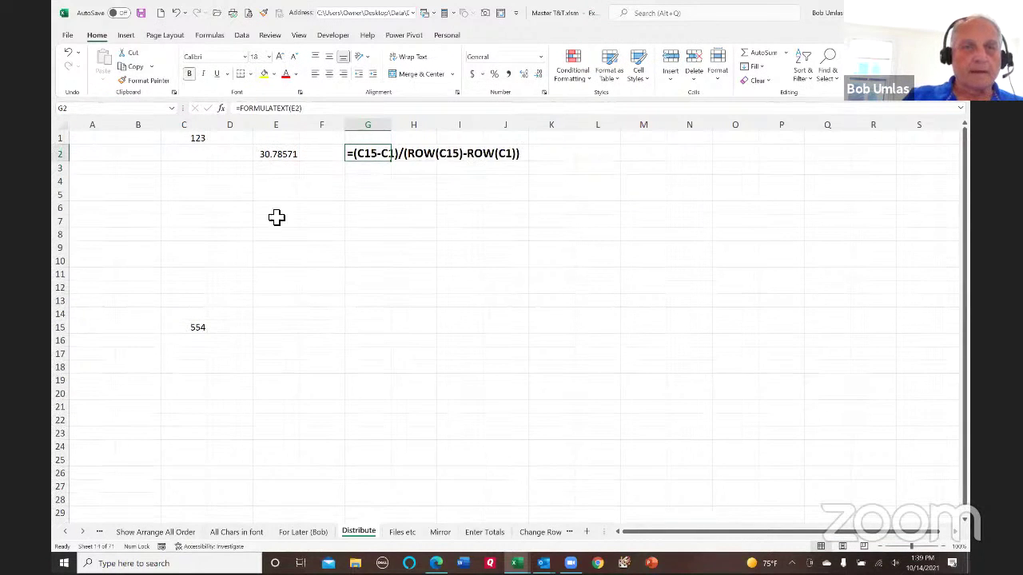
{"action": "left_click", "coordinate": [275, 194]}
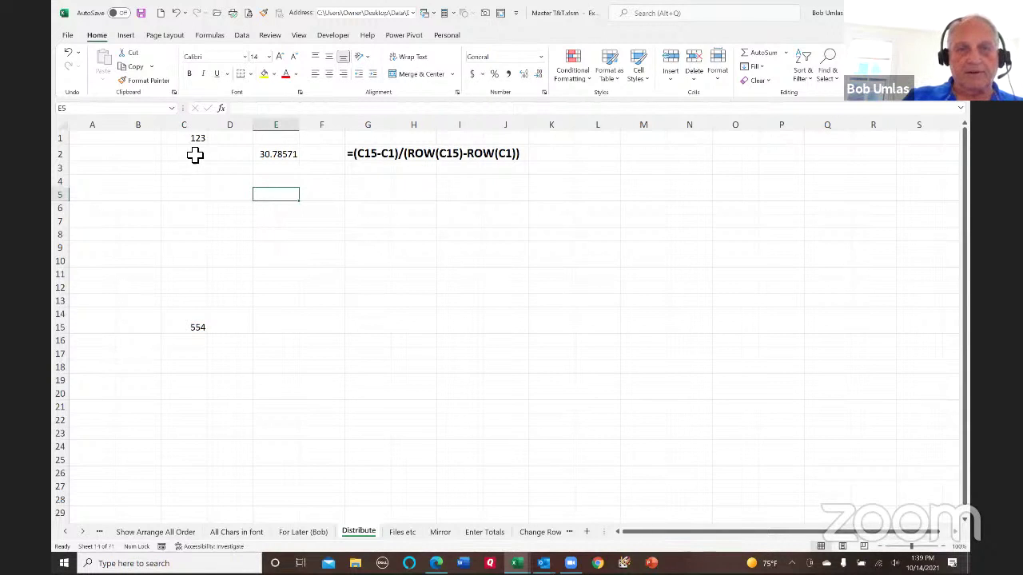
- Enter the starting value 123 in cell D1
{"action": "left_click", "coordinate": [228, 141]}
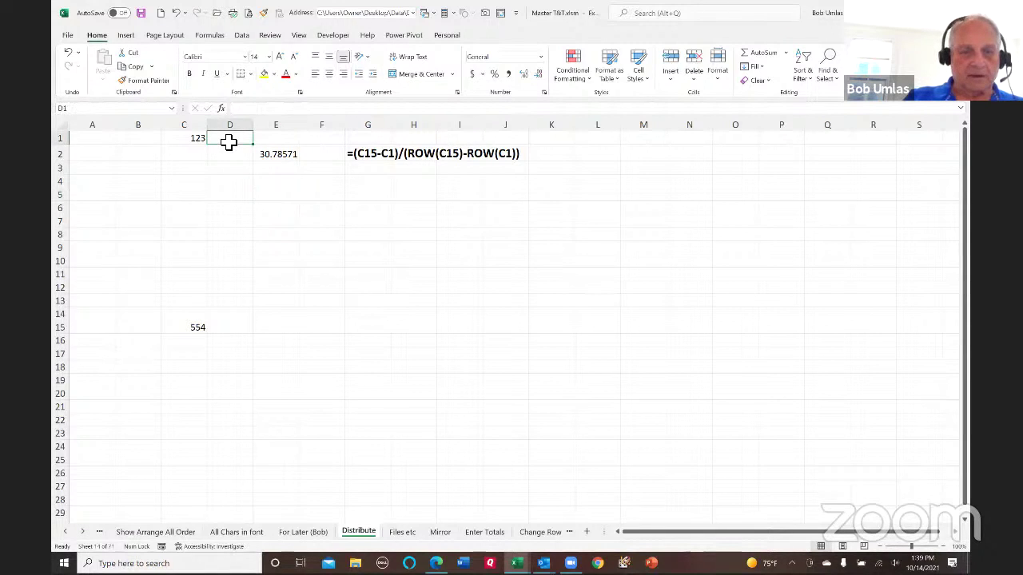
{"action": "type", "text": "123"}
{"action": "key", "text": "Return"}
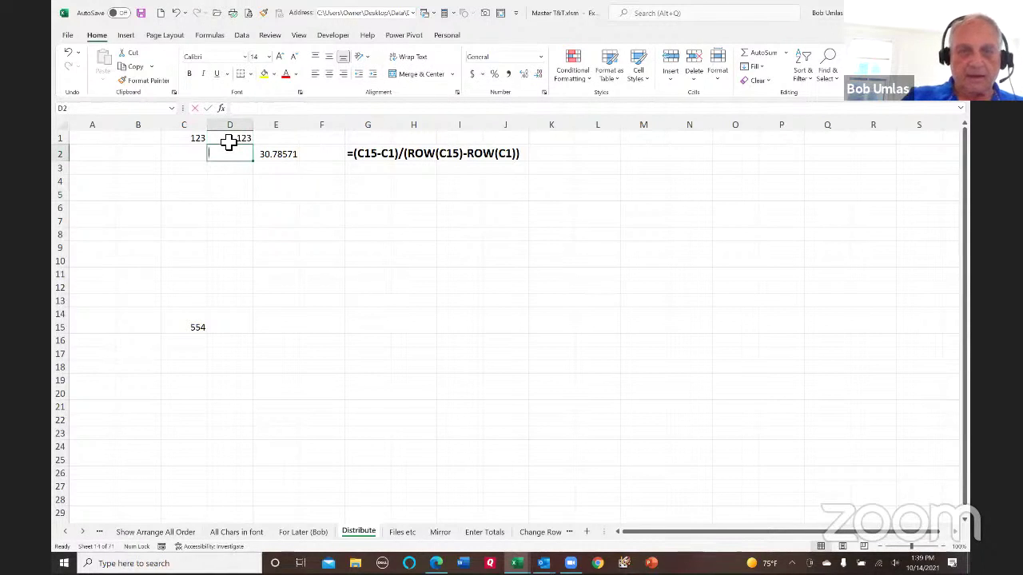
- Enter the formula =D1+$E$2 in cell D2 and fill it down to D15
{"action": "type", "text": "="}
{"action": "left_click", "coordinate": [229, 141]}
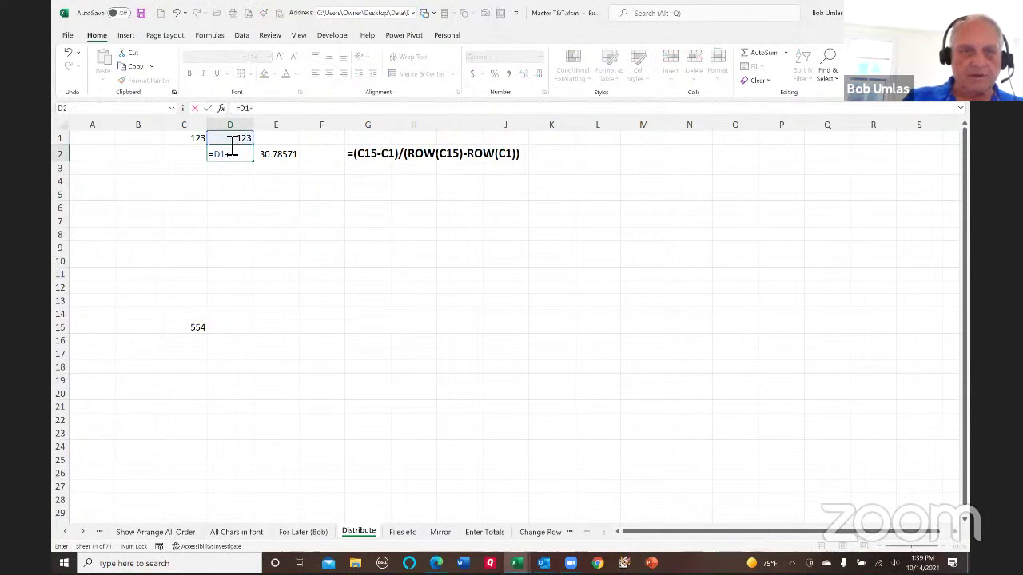
{"action": "left_click", "coordinate": [283, 157]}
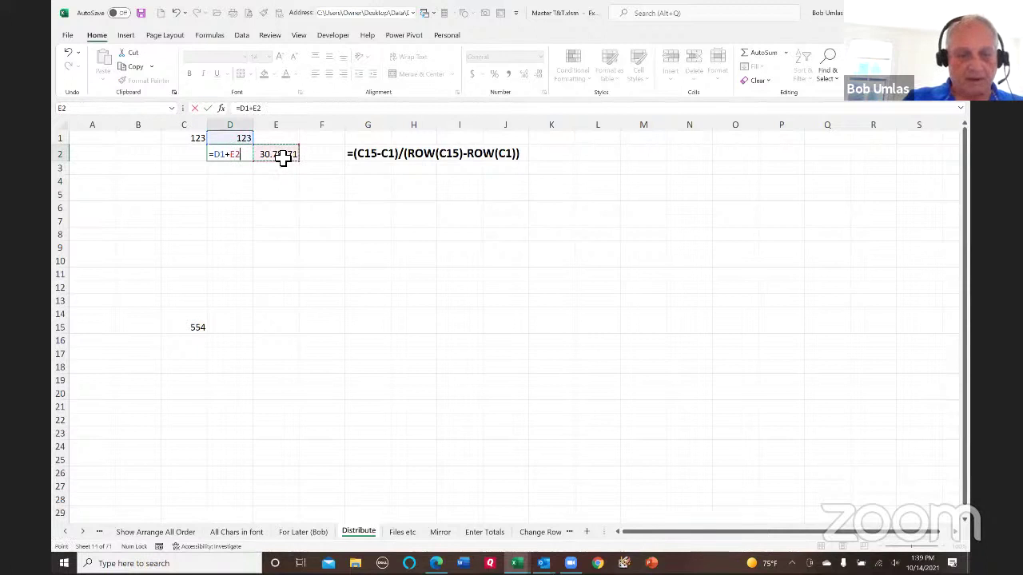
{"action": "key", "text": "Return"}
{"action": "key", "text": "Up"}
{"action": "left_click_drag", "start_coordinate": [258, 166], "coordinate": [252, 334]}
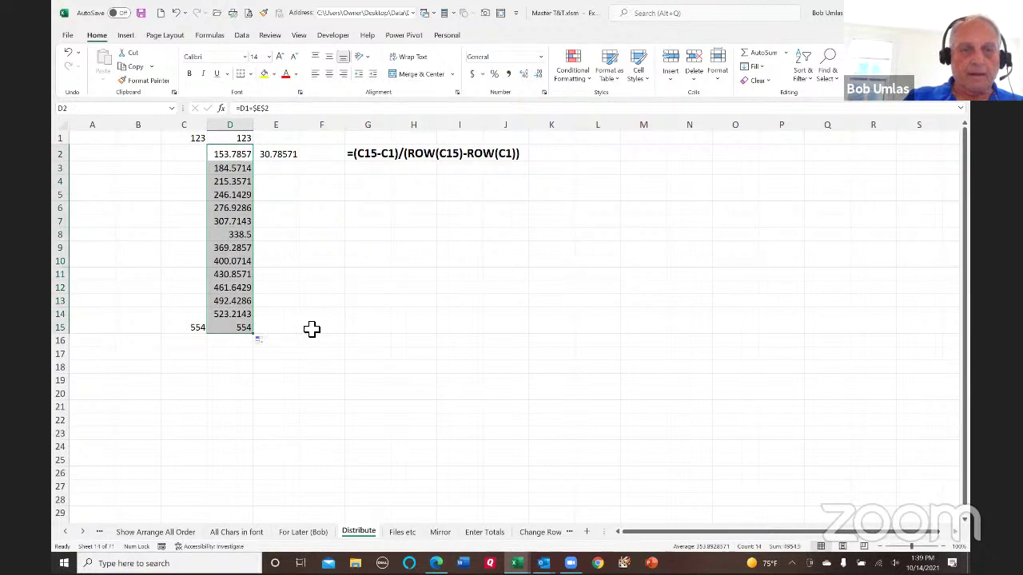
- Inspect the filled formulas in cells D15, D4 and D9, and the increment formula in E2
{"action": "left_click", "coordinate": [236, 330]}
{"action": "left_click", "coordinate": [243, 186]}
{"action": "left_click", "coordinate": [249, 249]}
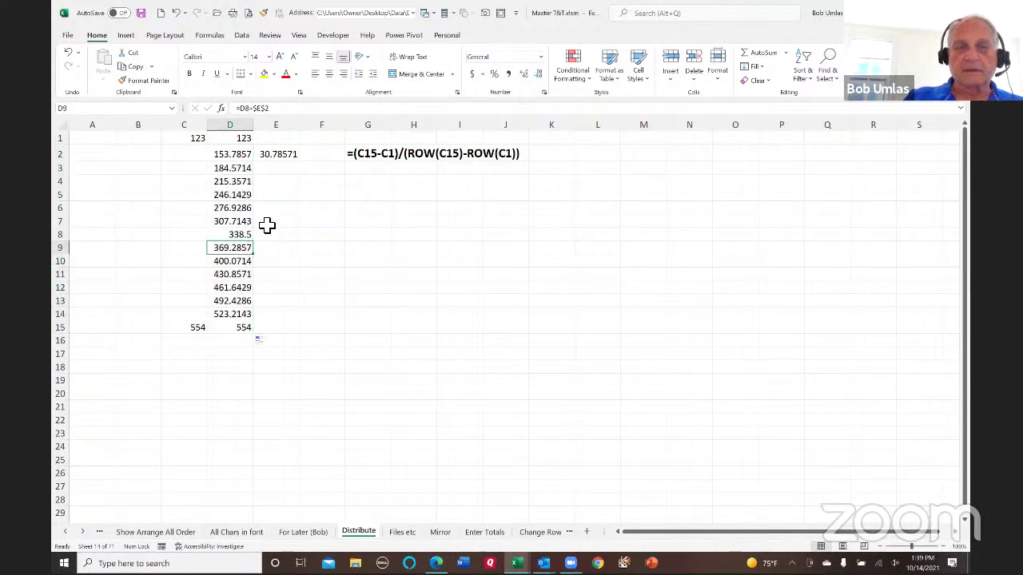
{"action": "left_click", "coordinate": [280, 157]}
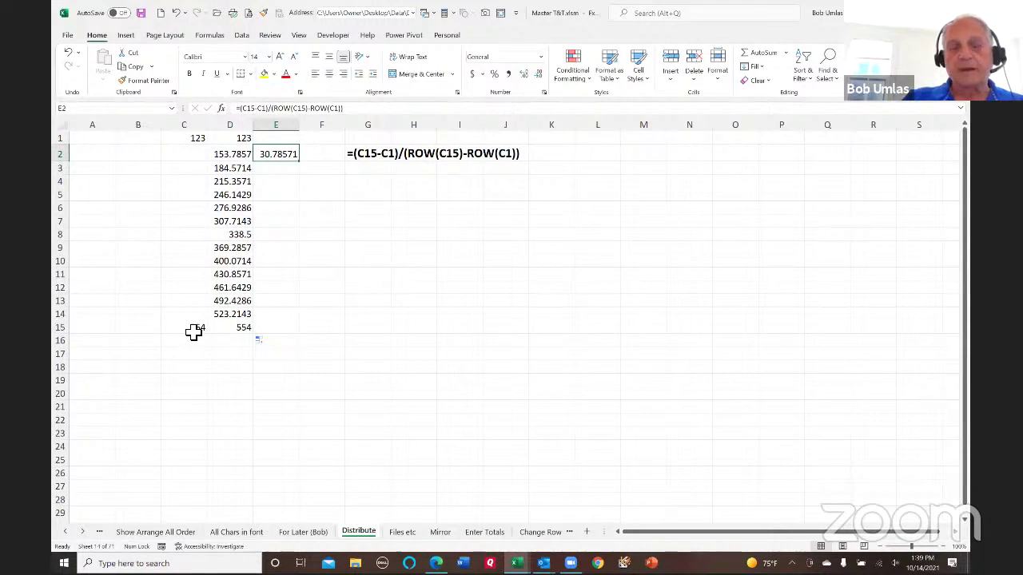
- Move the end value 554 from C15 to C13 and on to C5, and select D2:D5 to check the distribution
{"action": "left_click", "coordinate": [190, 331]}
{"action": "left_click_drag", "start_coordinate": [192, 342], "coordinate": [192, 299]}
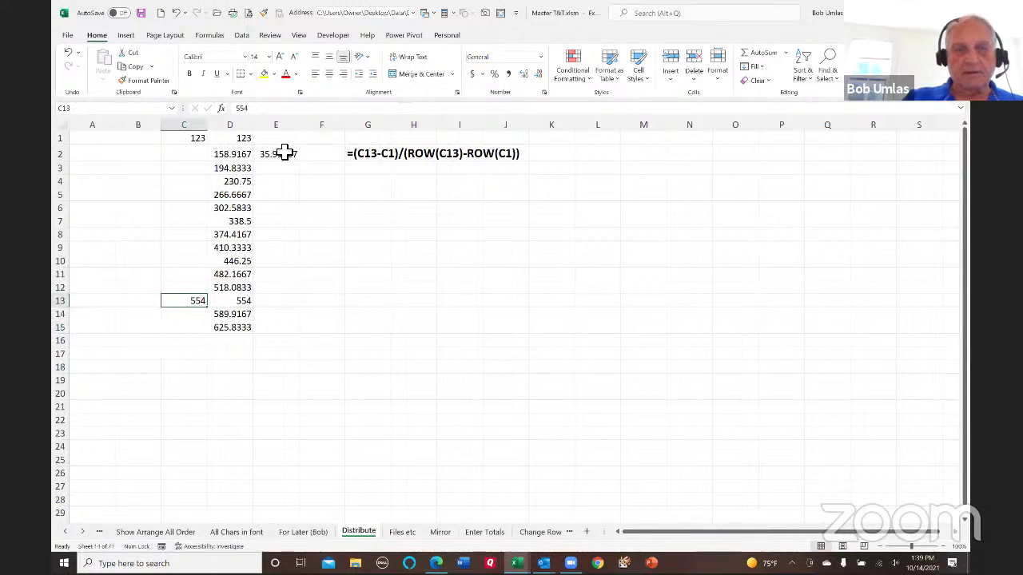
{"action": "left_click_drag", "start_coordinate": [215, 301], "coordinate": [204, 196]}
{"action": "left_click", "coordinate": [228, 153]}
{"action": "left_click_drag", "start_coordinate": [237, 152], "coordinate": [239, 196]}
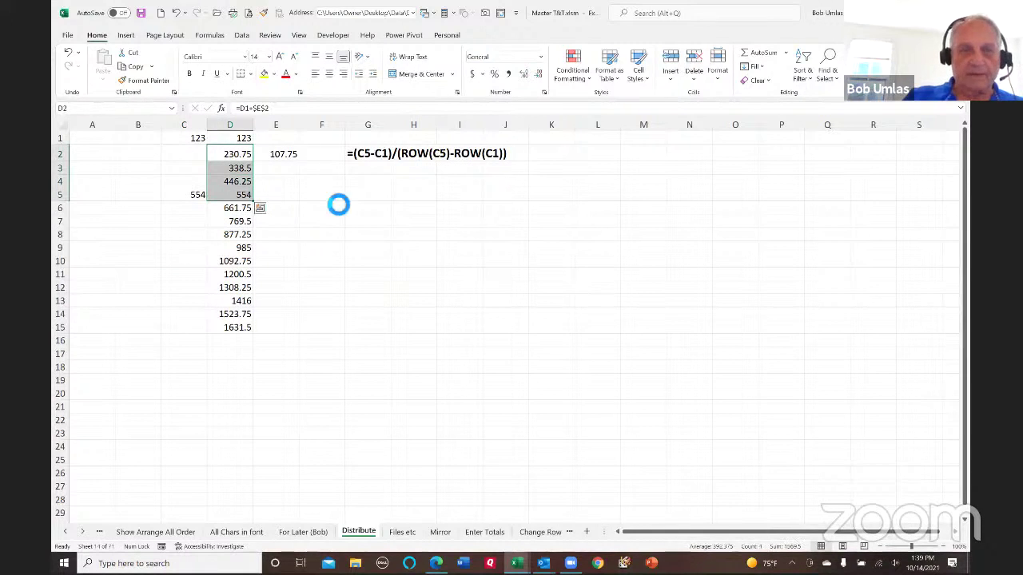
- Undo the end value moves, the column D entries and the formatting of cell G2
{"action": "key", "text": "ctrl+z"}
{"action": "key", "text": "ctrl+z"}
{"action": "key", "text": "ctrl+z"}
{"action": "key", "text": "ctrl+z"}
{"action": "key", "text": "ctrl+z"}
{"action": "key", "text": "ctrl+z"}
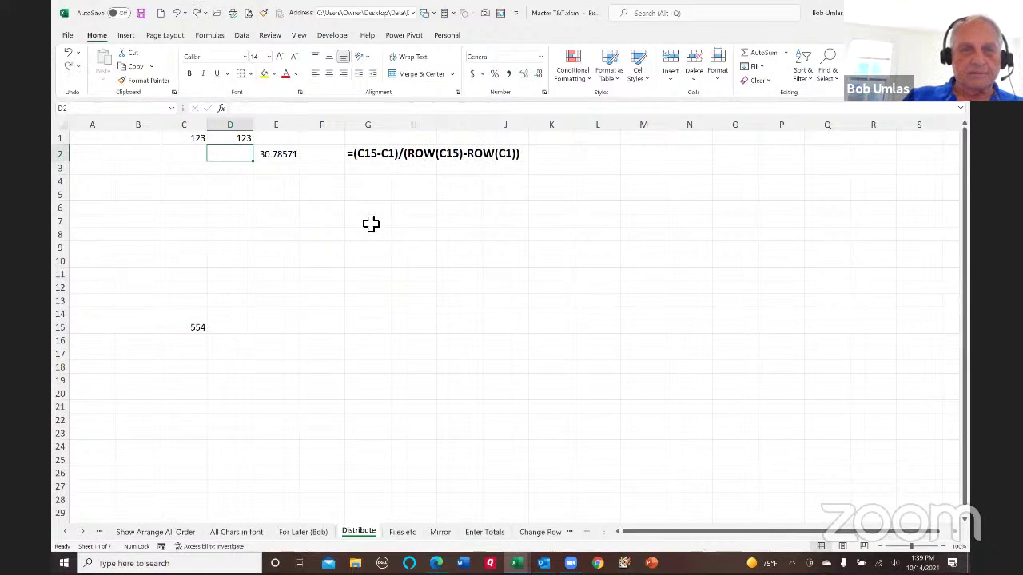
{"action": "key", "text": "ctrl+z"}
{"action": "key", "text": "ctrl+z"}
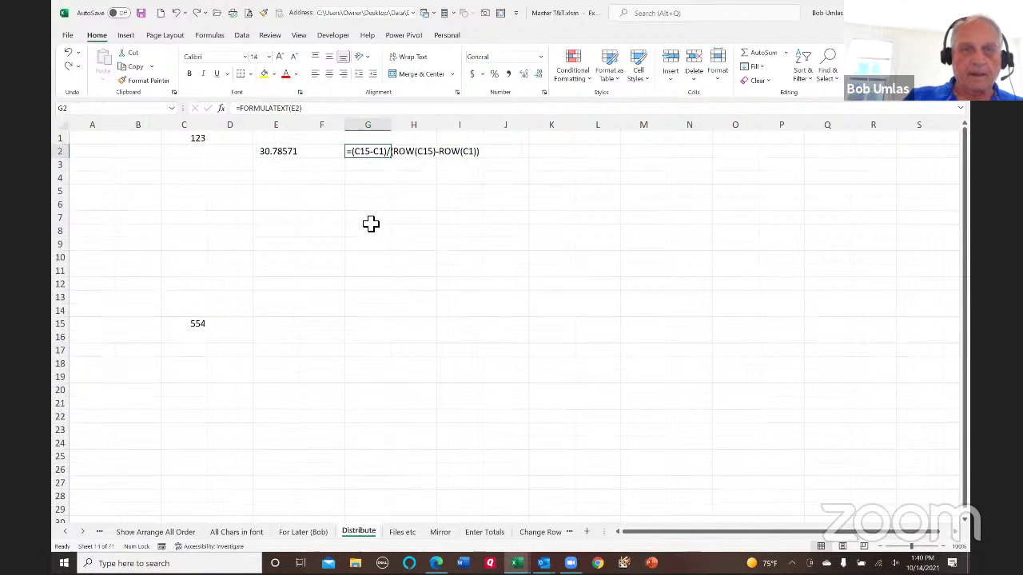
- Fill C1:C15 as a linear series in columns with the suggested step value, and undo the fill
{"action": "left_click_drag", "start_coordinate": [194, 141], "coordinate": [188, 330]}
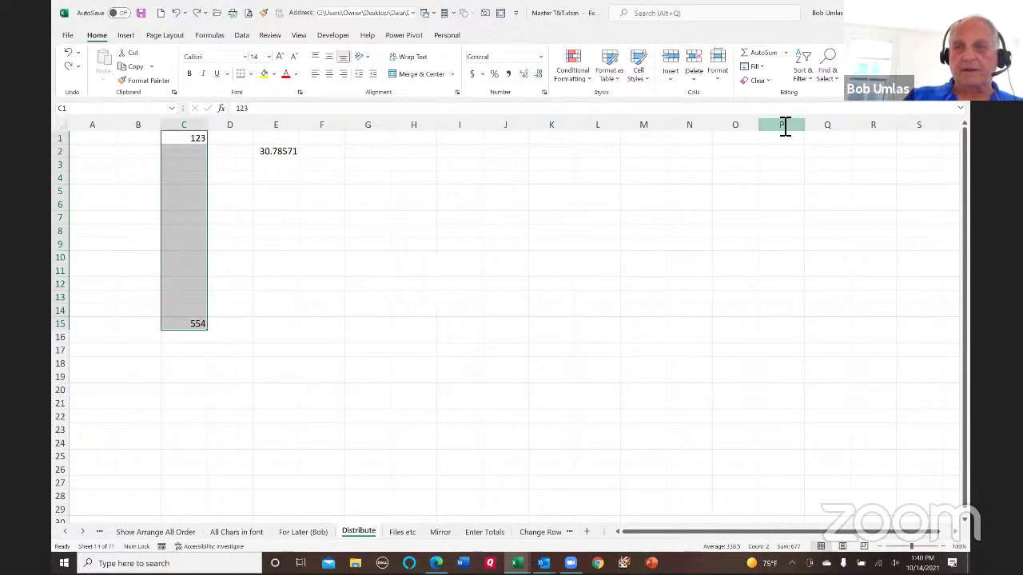
{"action": "left_click", "coordinate": [753, 68]}
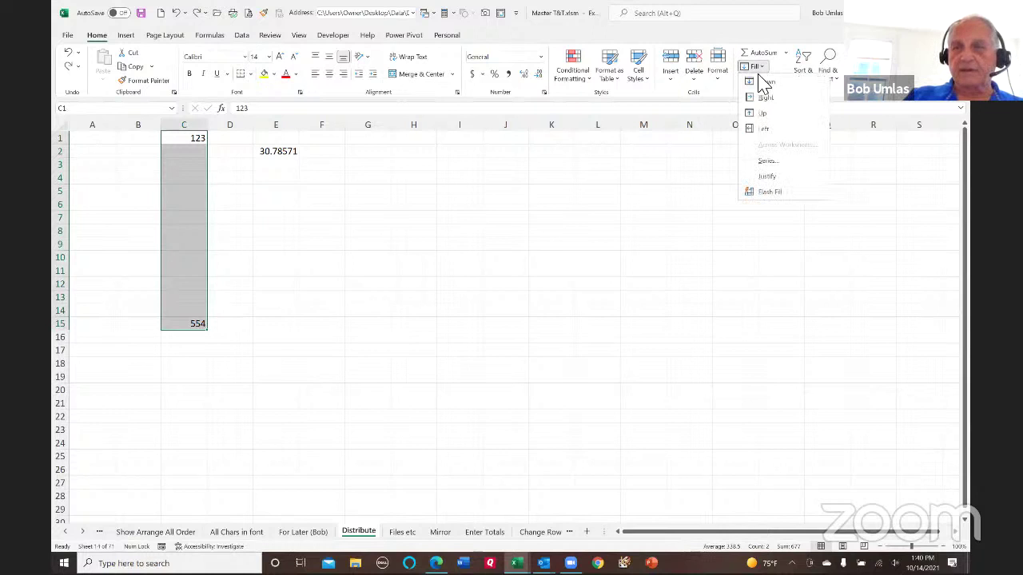
{"action": "left_click", "coordinate": [766, 164]}
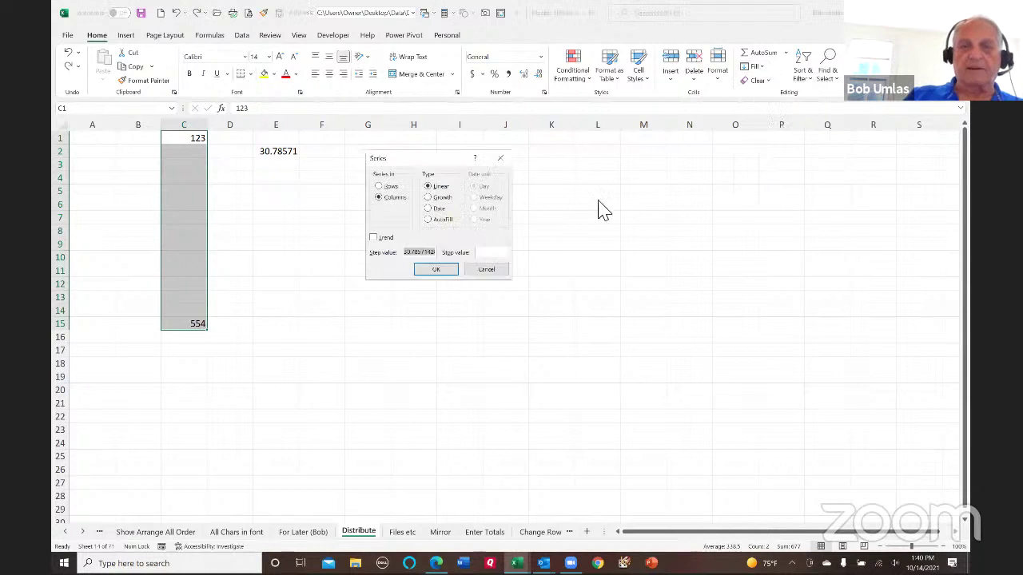
{"action": "left_click", "coordinate": [443, 272]}
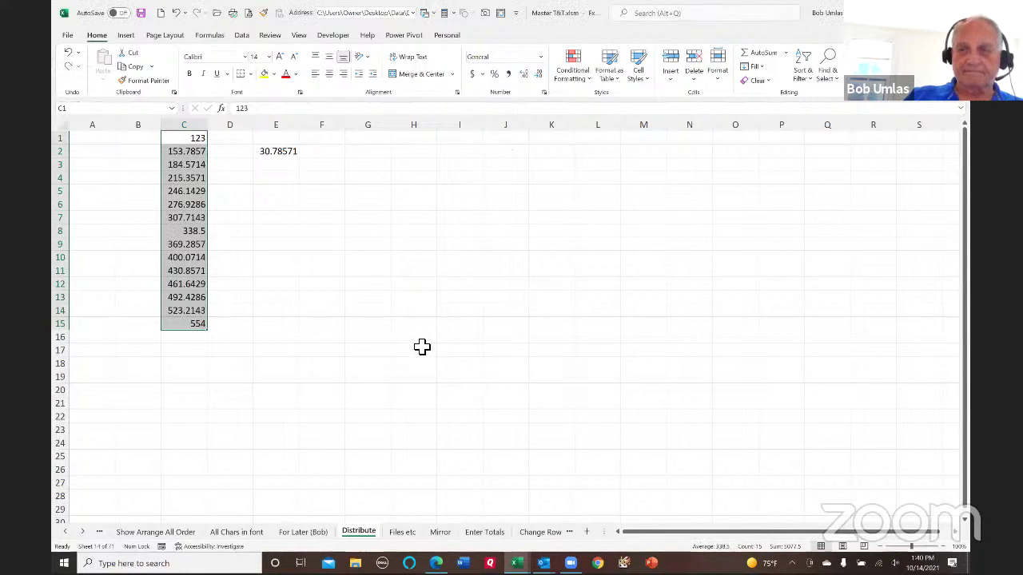
{"action": "key", "text": "ctrl+z"}
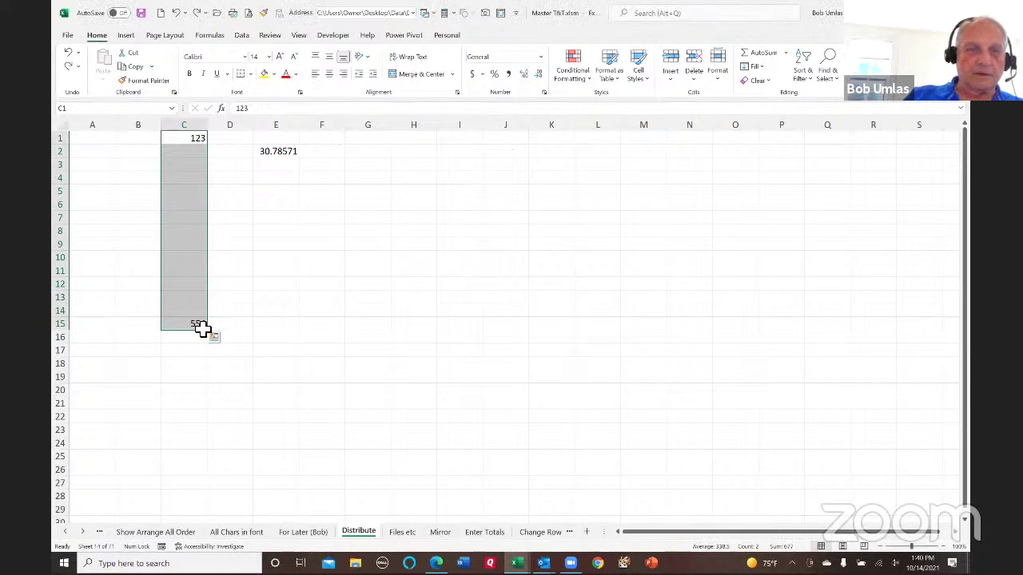
- Move the end value from C15 to C11 and set C11 to 1000
{"action": "left_click", "coordinate": [200, 327]}
{"action": "left_click_drag", "start_coordinate": [201, 336], "coordinate": [199, 274]}
{"action": "type", "text": "1000"}
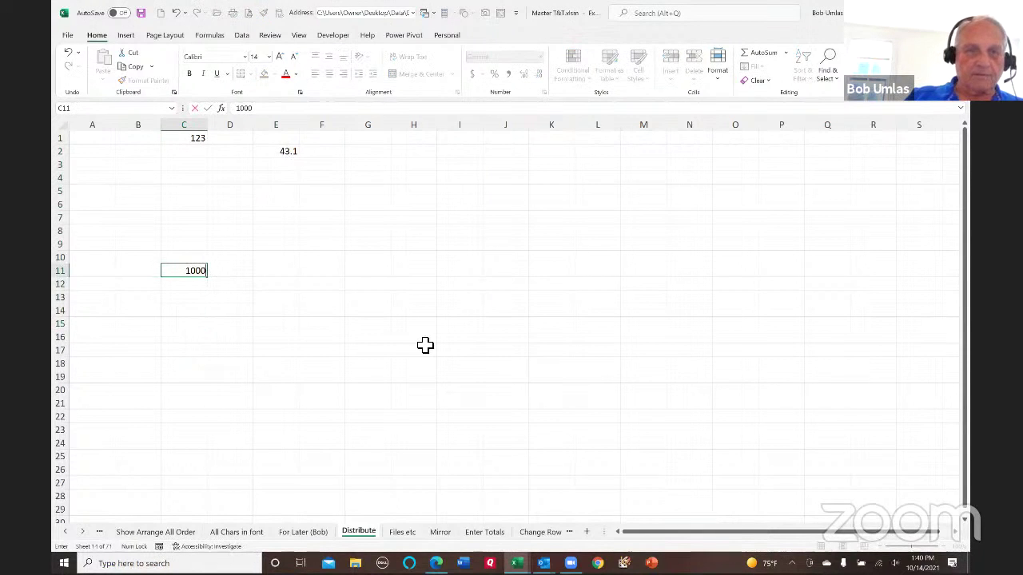
{"action": "key", "text": "Return"}
- Fill C1:C11 as a linear series in columns with the suggested step value
{"action": "left_click_drag", "start_coordinate": [192, 137], "coordinate": [170, 269]}
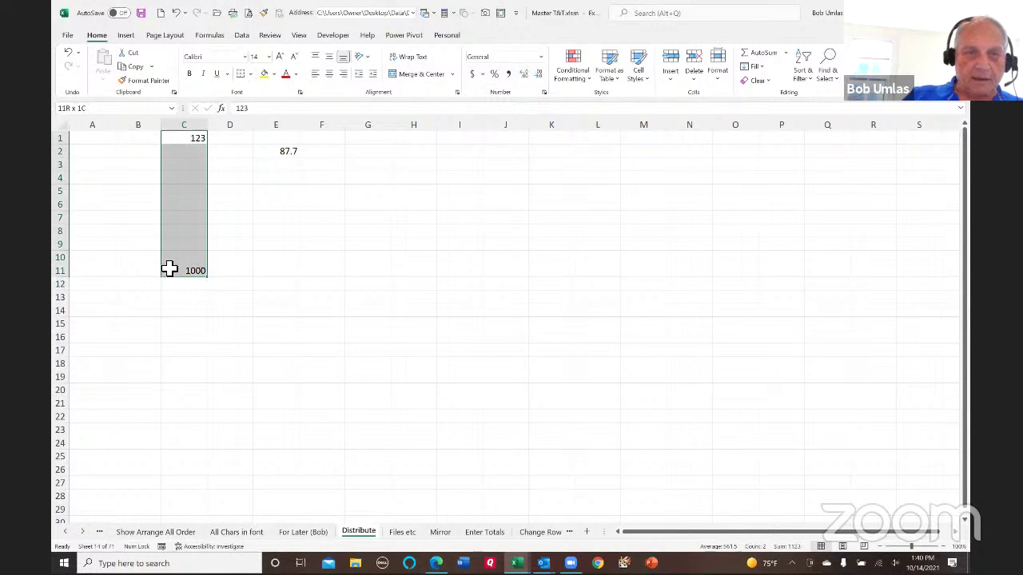
{"action": "left_click", "coordinate": [754, 67]}
{"action": "left_click", "coordinate": [763, 161]}
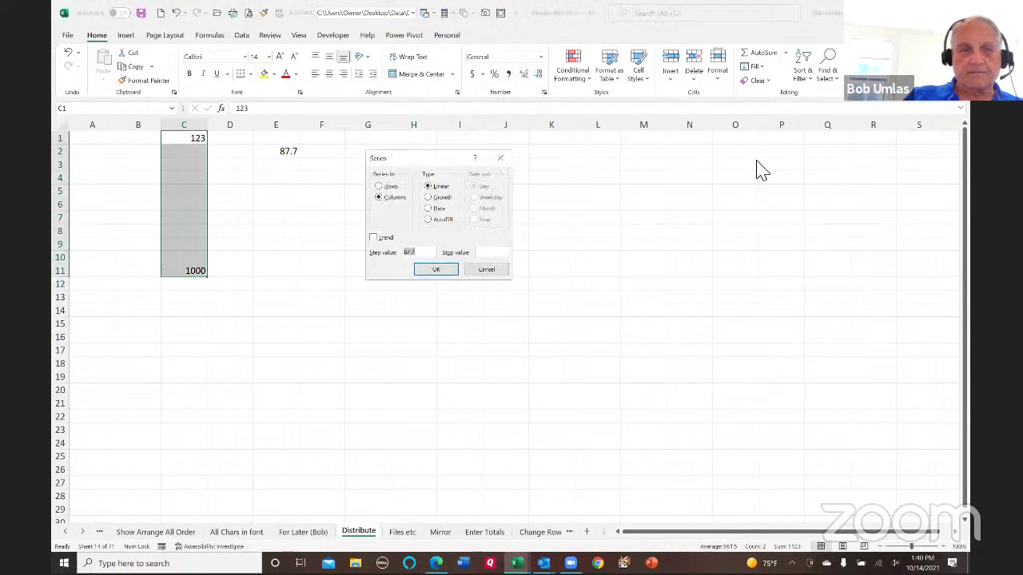
{"action": "left_click", "coordinate": [431, 272]}
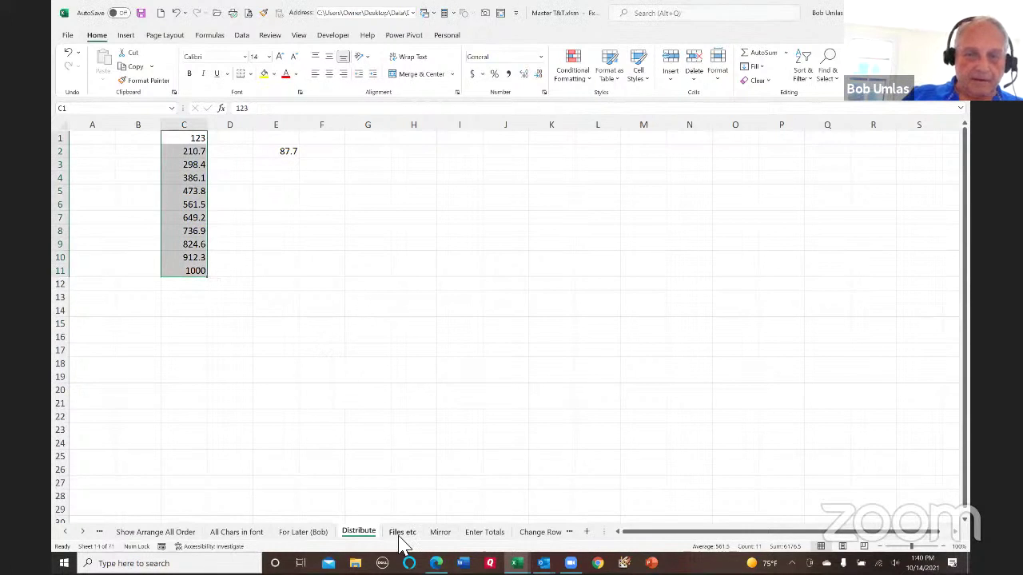
- Switch to the Files etc sheet and select cell A2 under the Files heading
{"action": "left_click", "coordinate": [402, 533]}
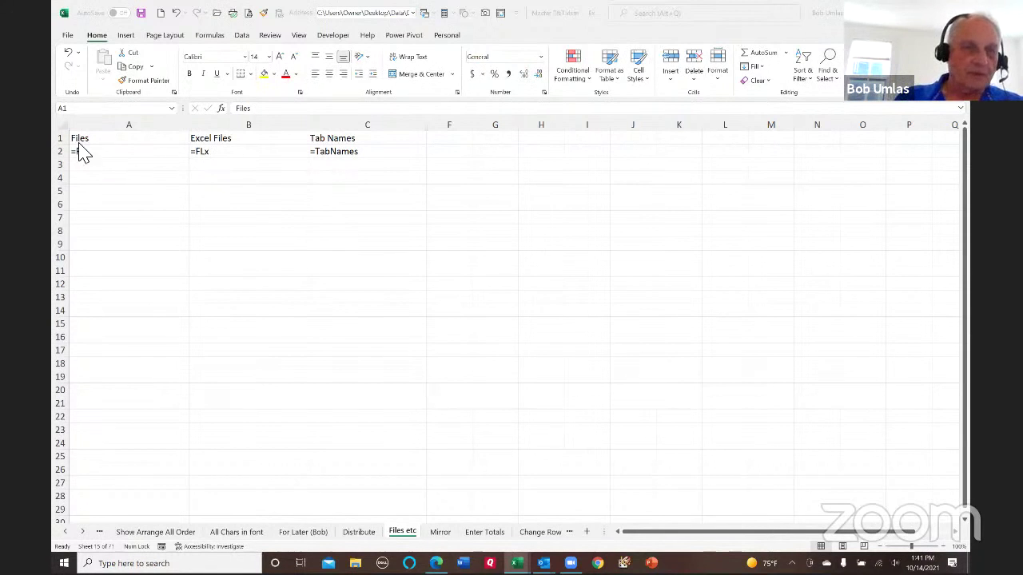
{"action": "left_click", "coordinate": [104, 156]}
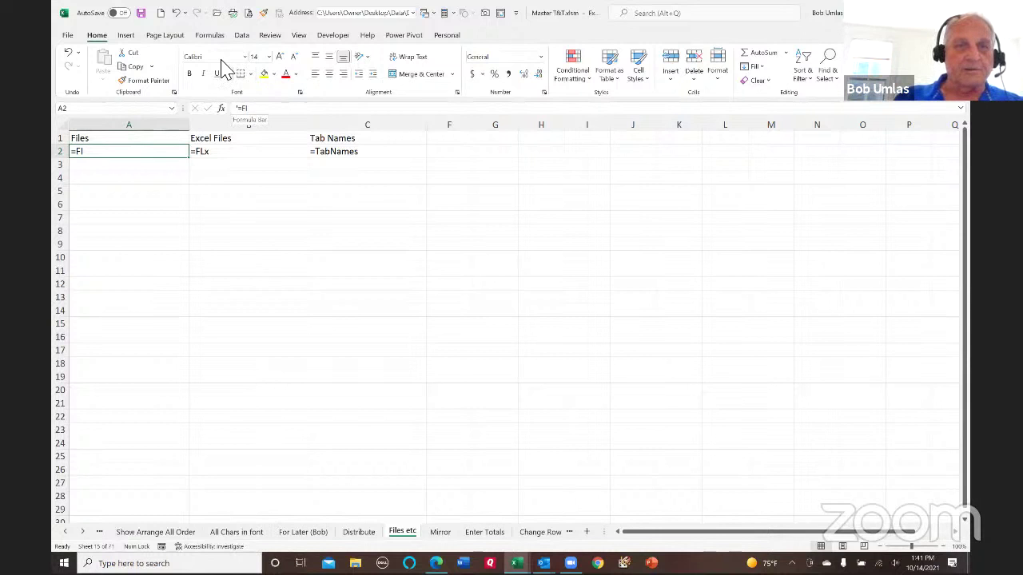
{"action": "left_click", "coordinate": [216, 13]}
{"action": "key", "text": "Escape"}
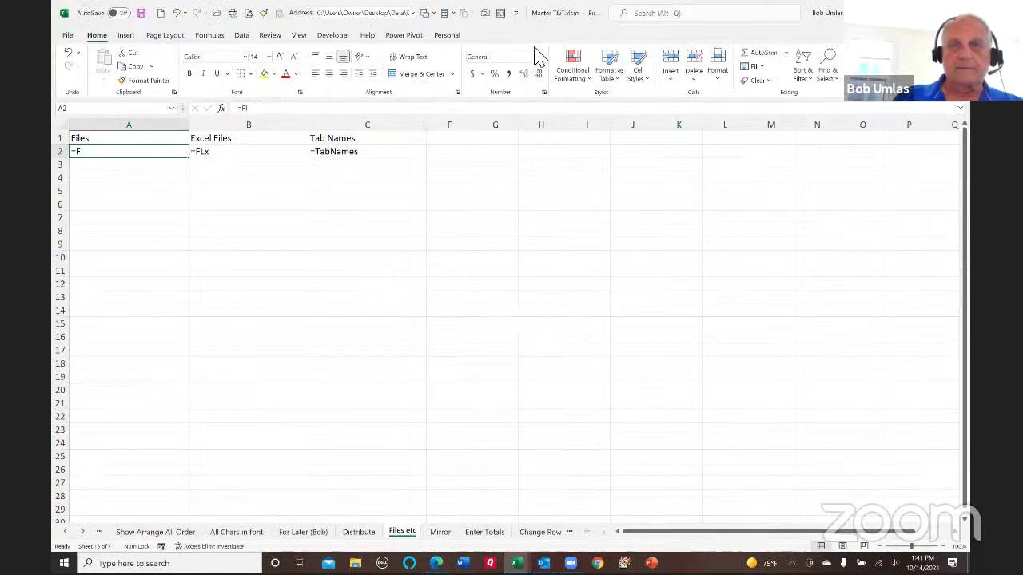
- Browse the files in the desktop's Data folder from the Open dialog without opening any of them
{"action": "left_click", "coordinate": [444, 37]}
{"action": "left_click", "coordinate": [104, 82]}
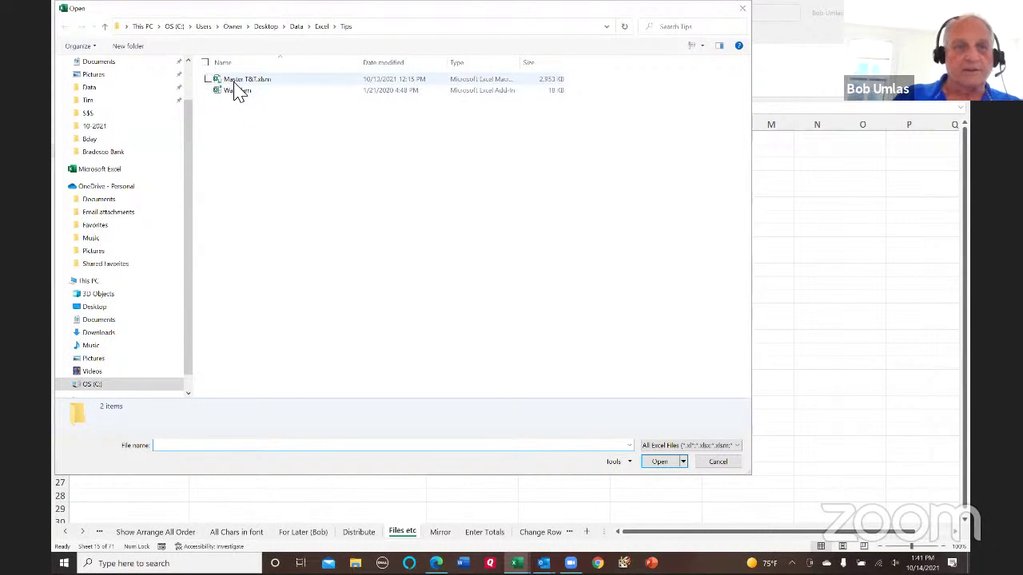
{"action": "left_click", "coordinate": [296, 27]}
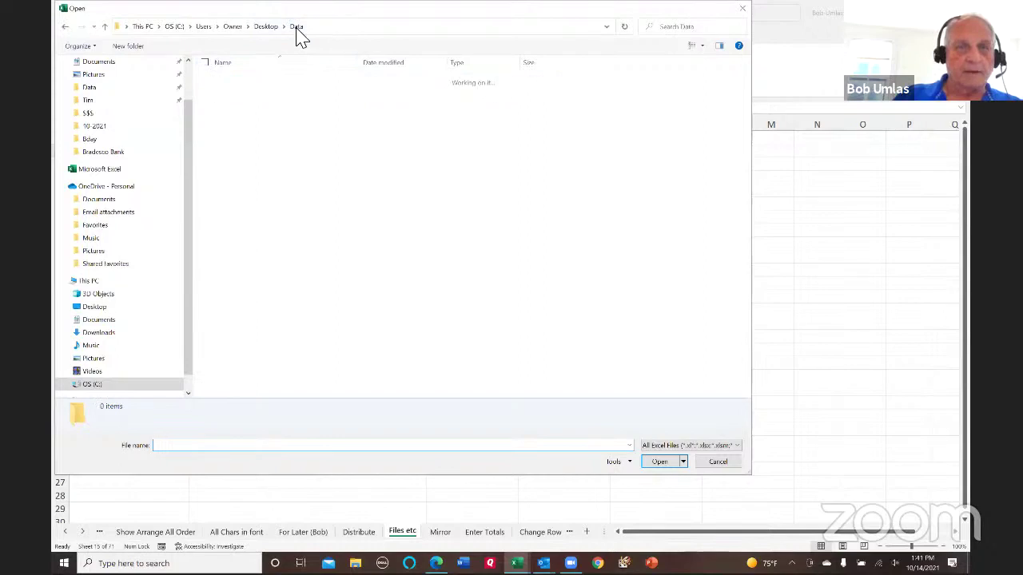
{"action": "left_click_drag", "start_coordinate": [743, 119], "coordinate": [728, 328]}
{"action": "key", "text": "Escape"}
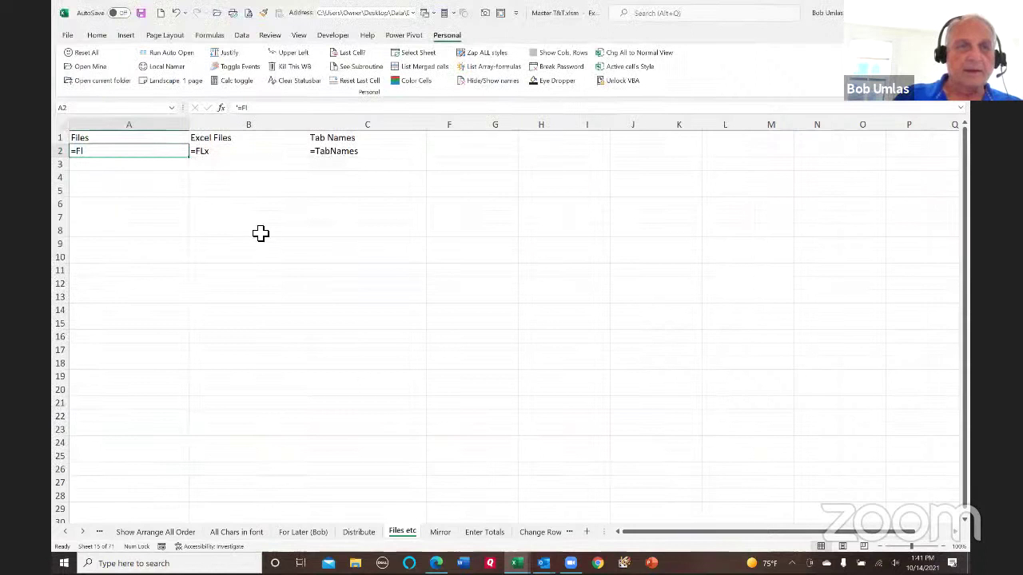
- Turn the text in A2 into the live formula =Fl and review the spilled list of file names
{"action": "left_click", "coordinate": [246, 109]}
{"action": "key", "text": "Home"}
{"action": "type", "text": "'"}
{"action": "key", "text": "BackSpace"}
{"action": "key", "text": "Return"}
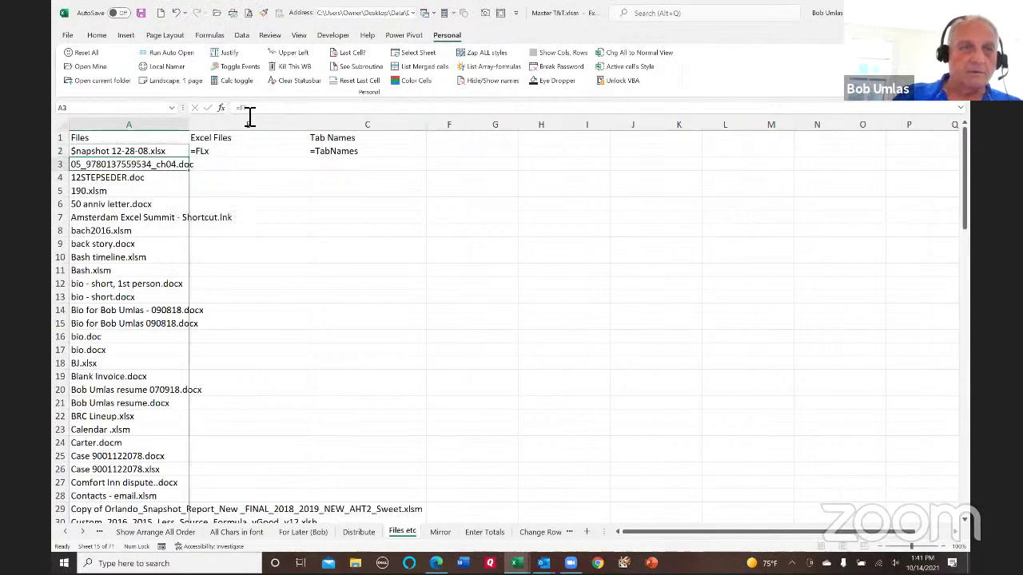
{"action": "scroll", "coordinate": [211, 274], "scroll_direction": "down", "scroll_amount": 4}
{"action": "scroll", "coordinate": [211, 274], "scroll_direction": "down", "scroll_amount": 20}
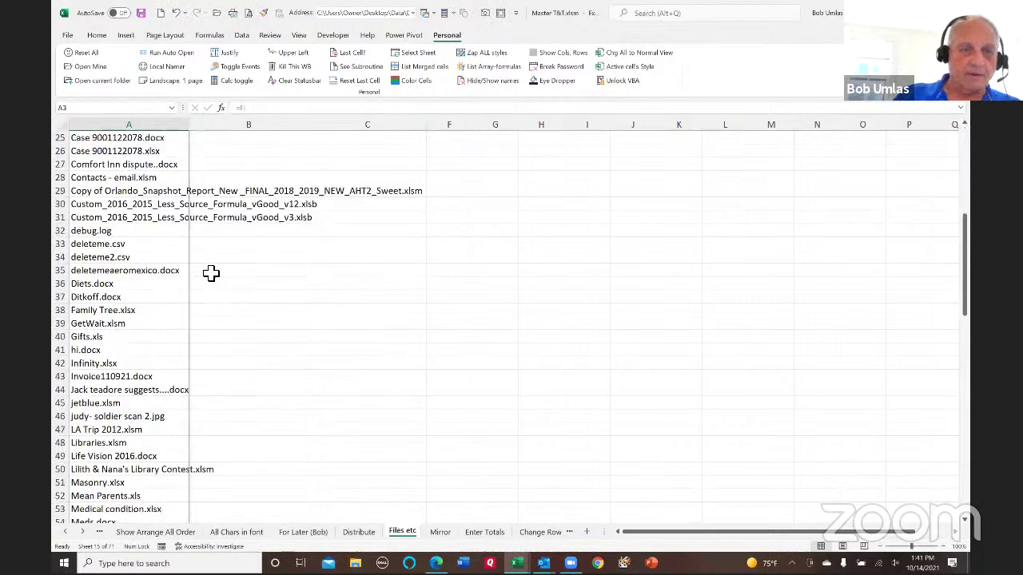
{"action": "scroll", "coordinate": [211, 274], "scroll_direction": "down", "scroll_amount": 4}
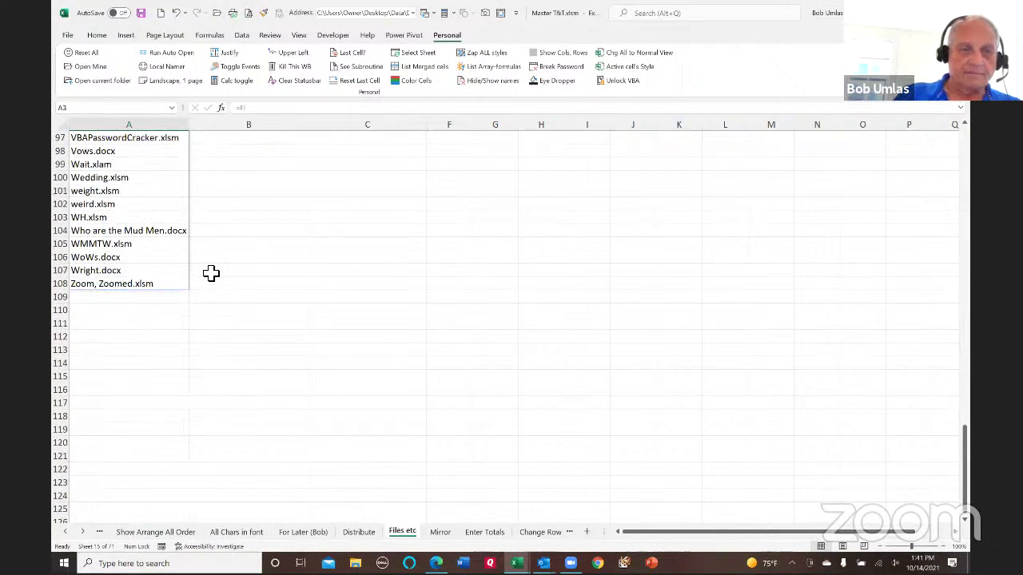
{"action": "scroll", "coordinate": [211, 275], "scroll_direction": "up", "scroll_amount": 15}
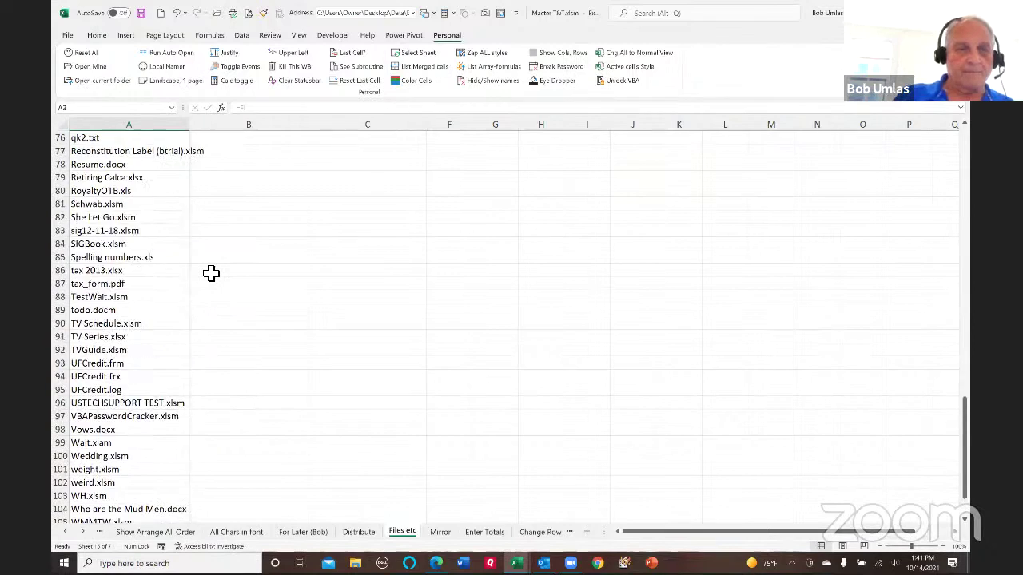
{"action": "scroll", "coordinate": [211, 274], "scroll_direction": "up", "scroll_amount": 17}
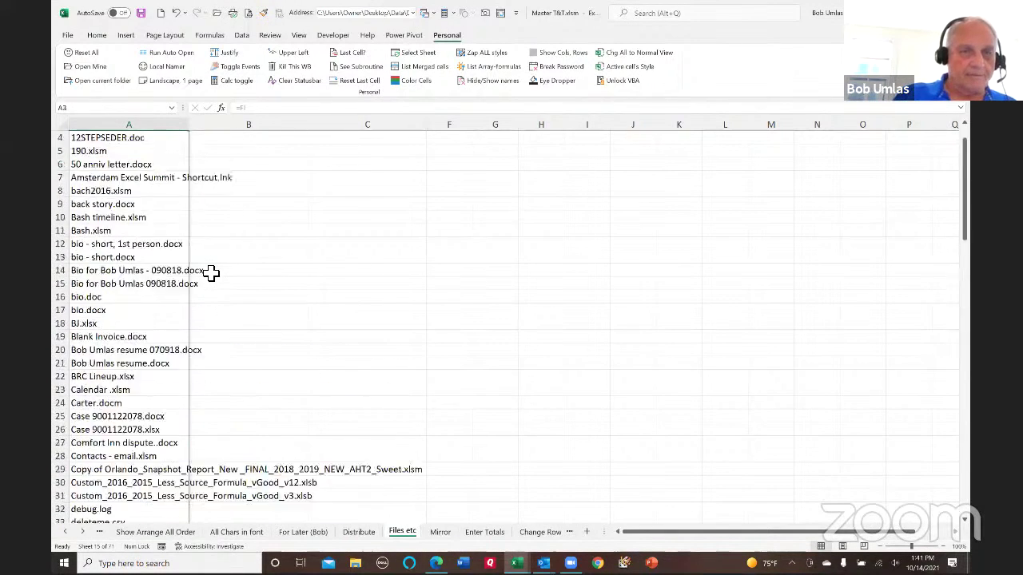
- Inspect what the defined name Fl, used in A2, refers to in the Name Manager
{"action": "left_click", "coordinate": [112, 154]}
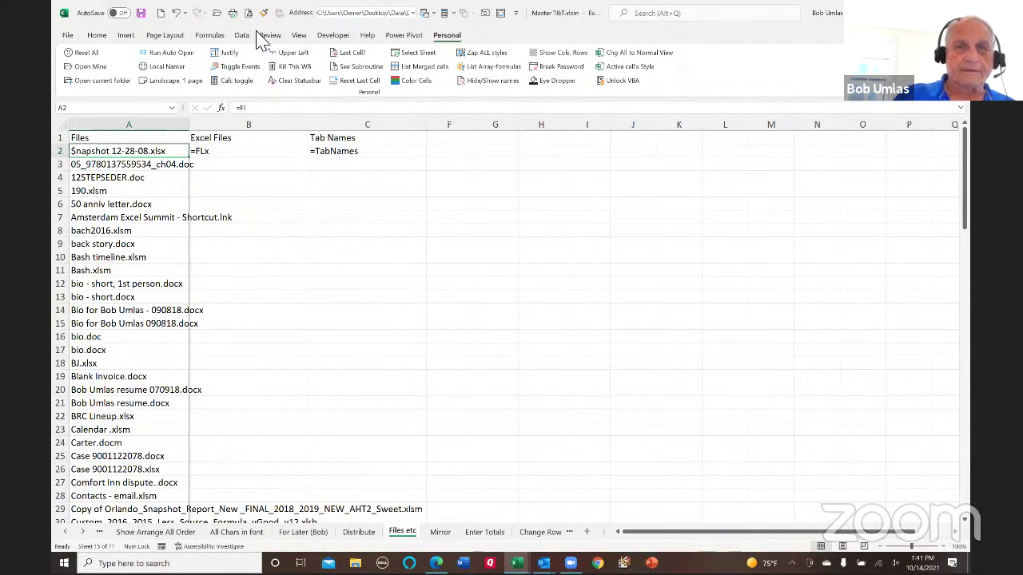
{"action": "left_click", "coordinate": [213, 36]}
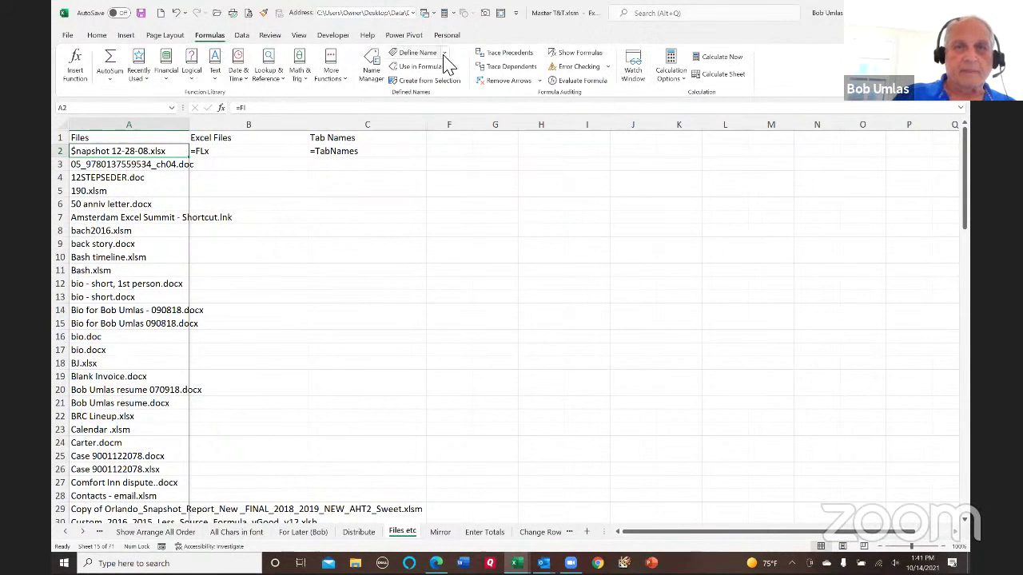
{"action": "left_click", "coordinate": [384, 69]}
{"action": "left_click", "coordinate": [291, 229]}
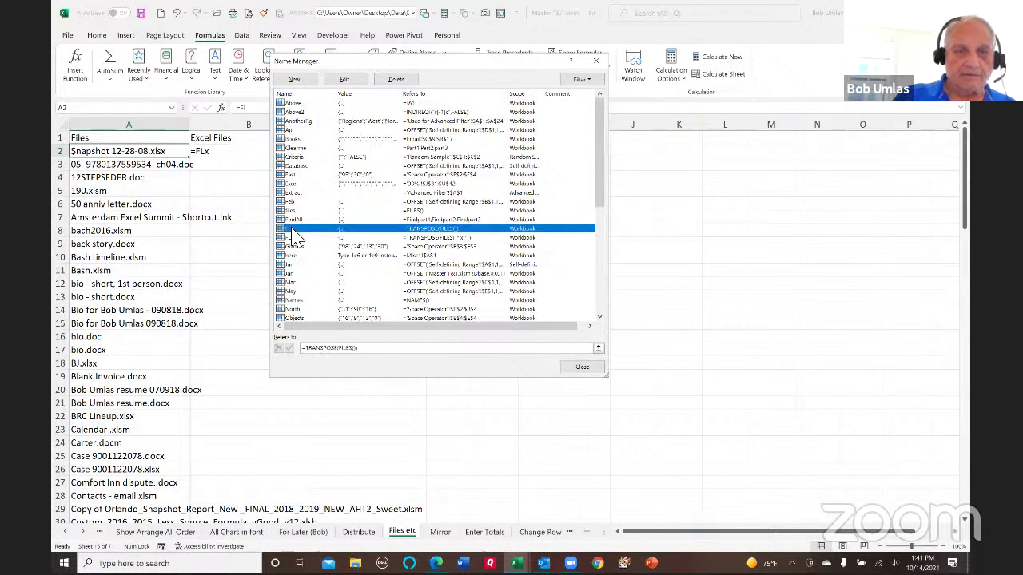
{"action": "left_click_drag", "start_coordinate": [385, 352], "coordinate": [251, 349]}
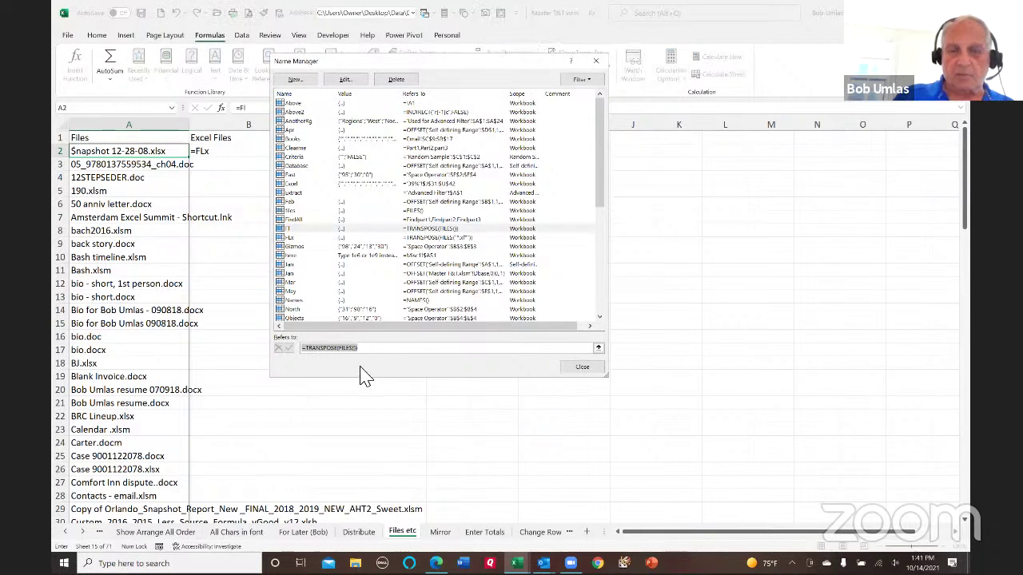
{"action": "left_click", "coordinate": [584, 369]}
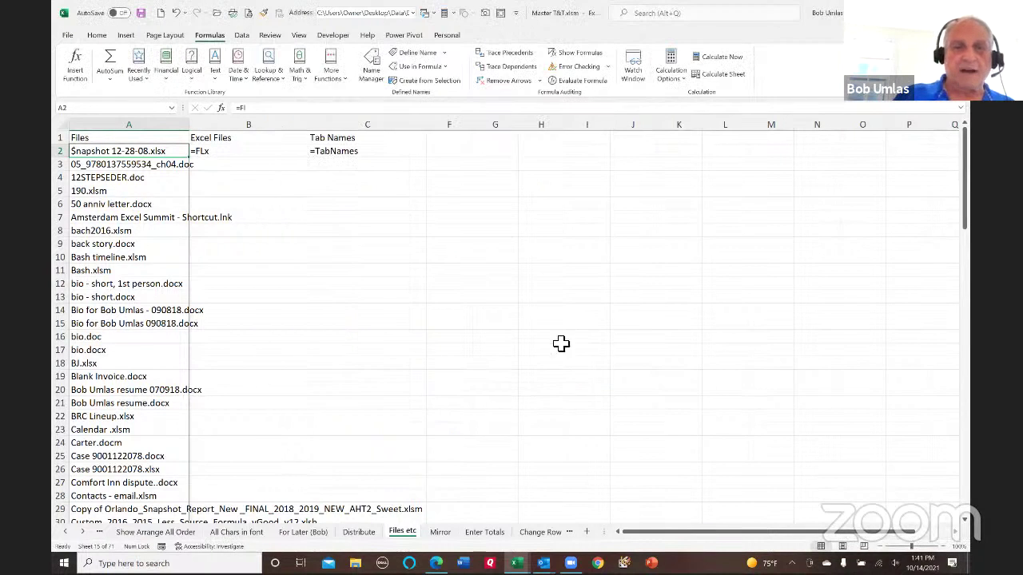
- Try to enter the formula =files() directly in worksheet cell C6, and abandon the entry
{"action": "left_click", "coordinate": [371, 205]}
{"action": "type", "text": "=f"}
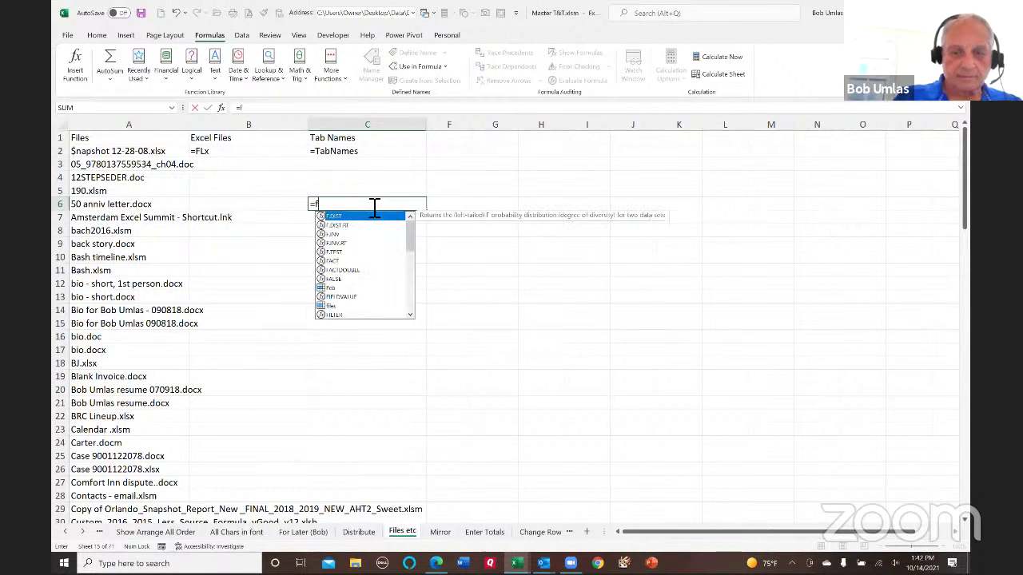
{"action": "type", "text": "ieles("}
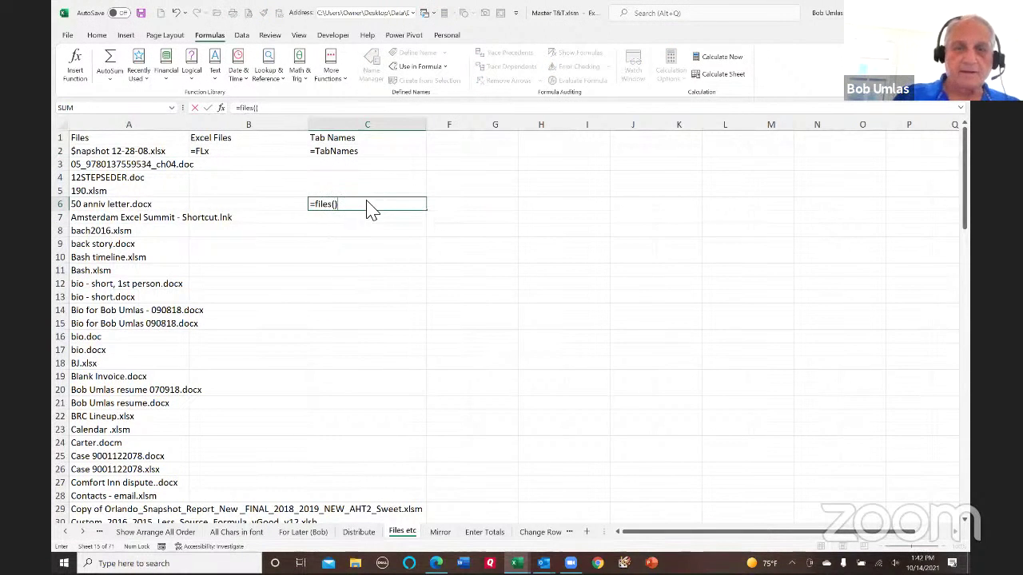
{"action": "type", "text": ")"}
{"action": "key", "text": "Return"}
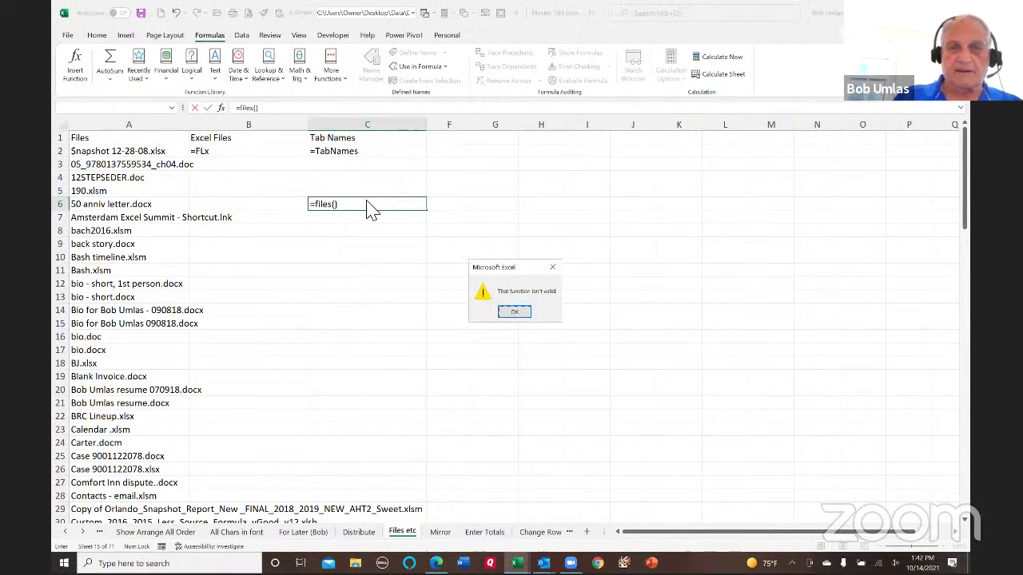
{"action": "left_click", "coordinate": [515, 313]}
{"action": "key", "text": "Escape"}
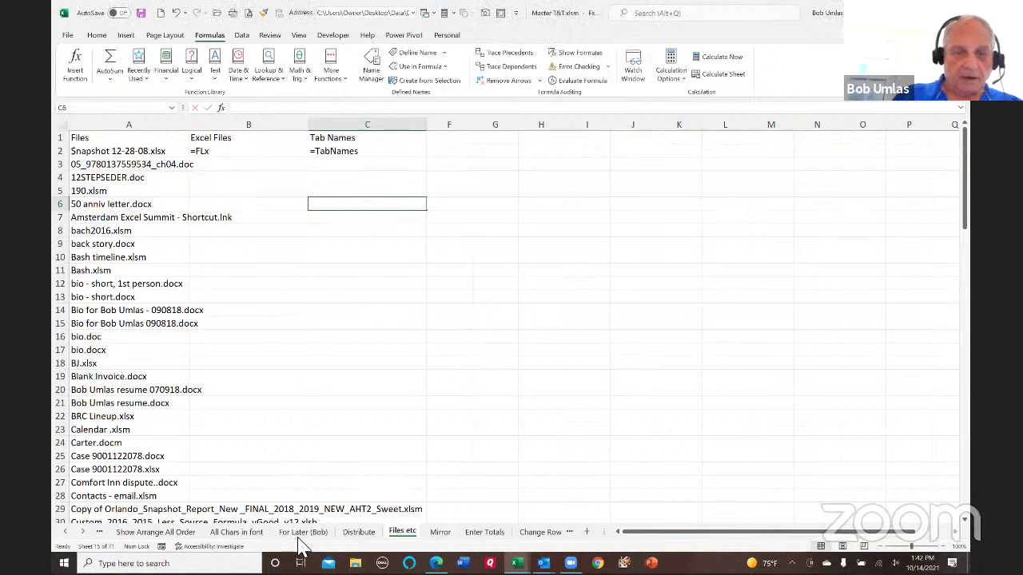
- Insert an MS Excel 4.0 Macro sheet before Files etc and enter =FILES() in its cell A1
{"action": "right_click", "coordinate": [402, 535]}
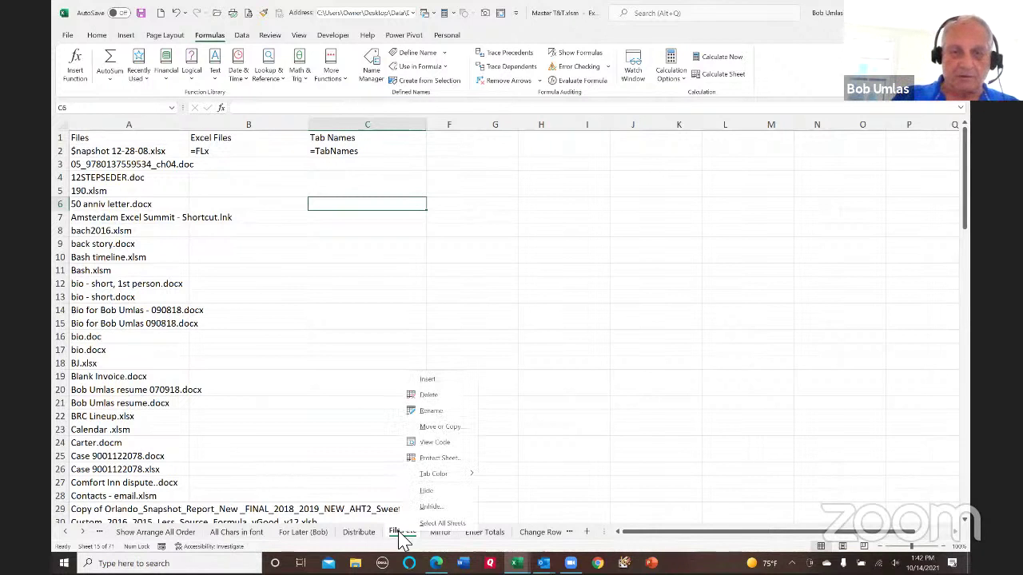
{"action": "left_click", "coordinate": [435, 382]}
{"action": "left_click", "coordinate": [374, 333]}
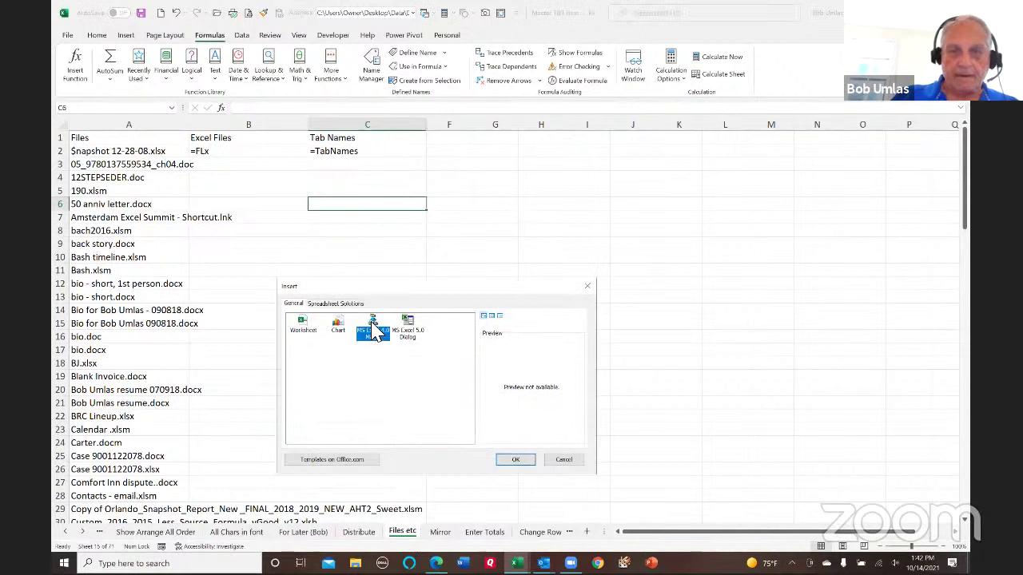
{"action": "left_click", "coordinate": [515, 460]}
{"action": "type", "text": "=files )"}
{"action": "key", "text": "Return"}
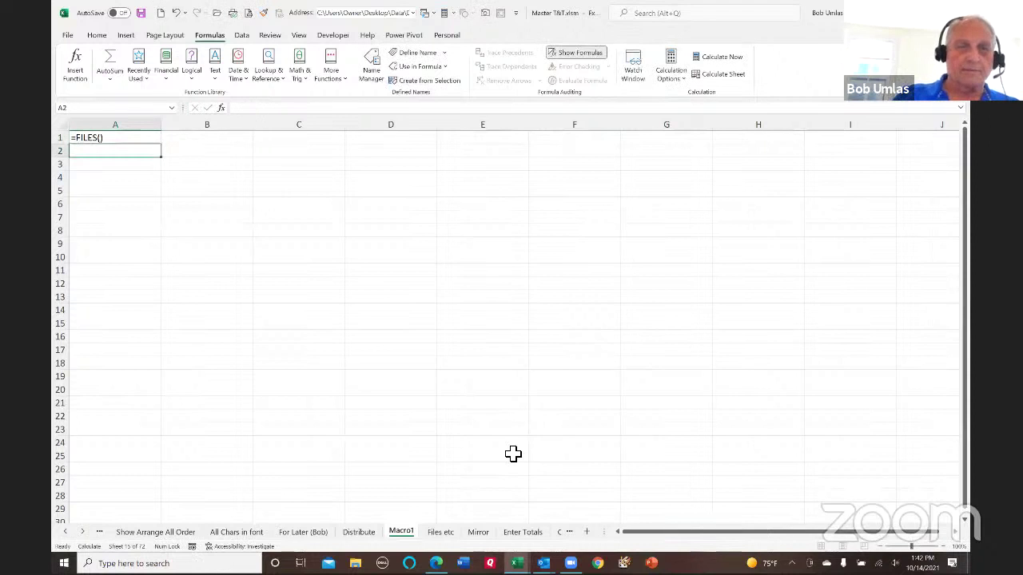
- Evaluate =FILES() in A1 within the expanded formula bar to view the returned file names, and cancel the edit
{"action": "left_click", "coordinate": [143, 140]}
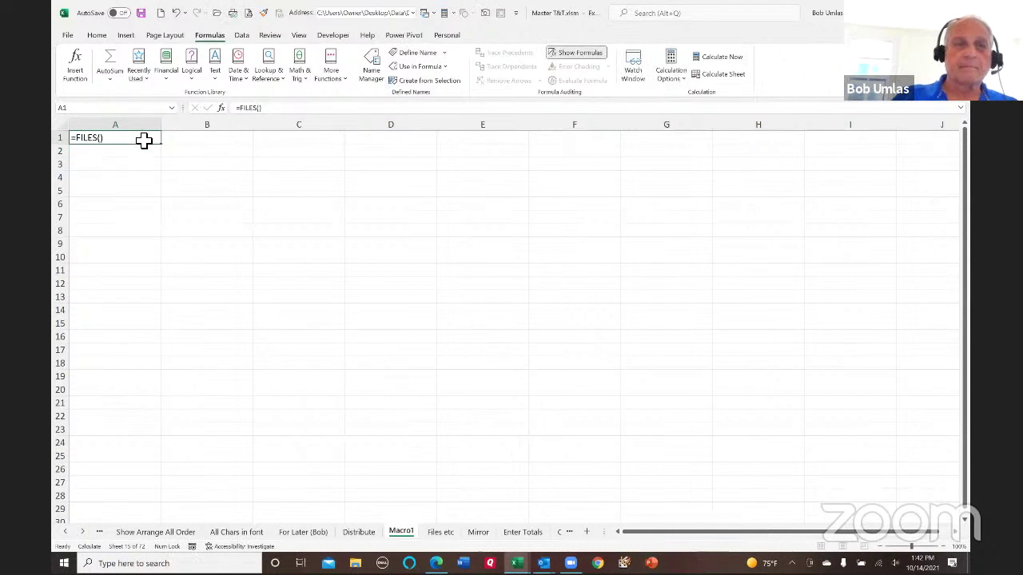
{"action": "left_click_drag", "start_coordinate": [209, 110], "coordinate": [201, 113]}
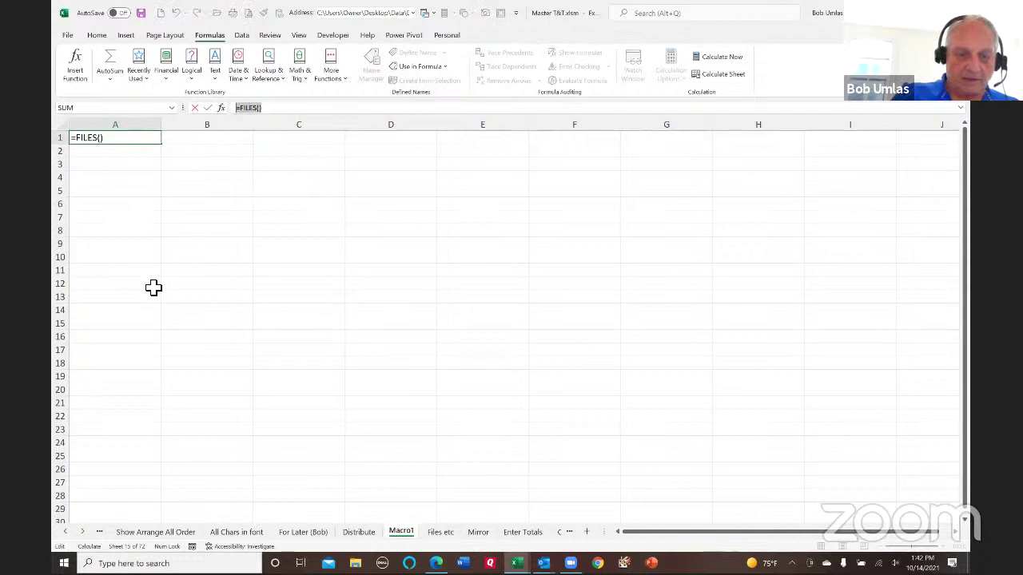
{"action": "key", "text": "F9"}
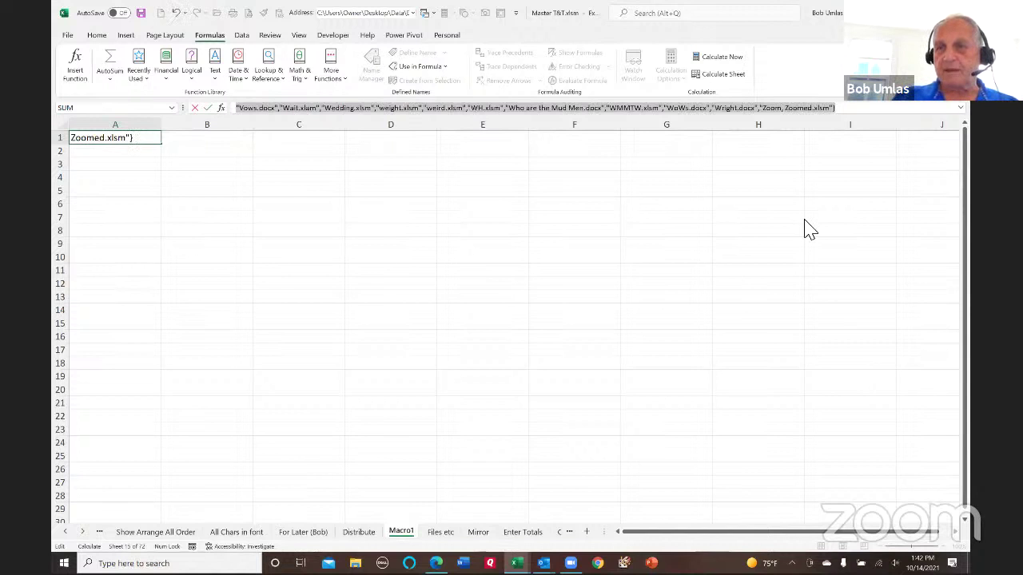
{"action": "left_click", "coordinate": [961, 110]}
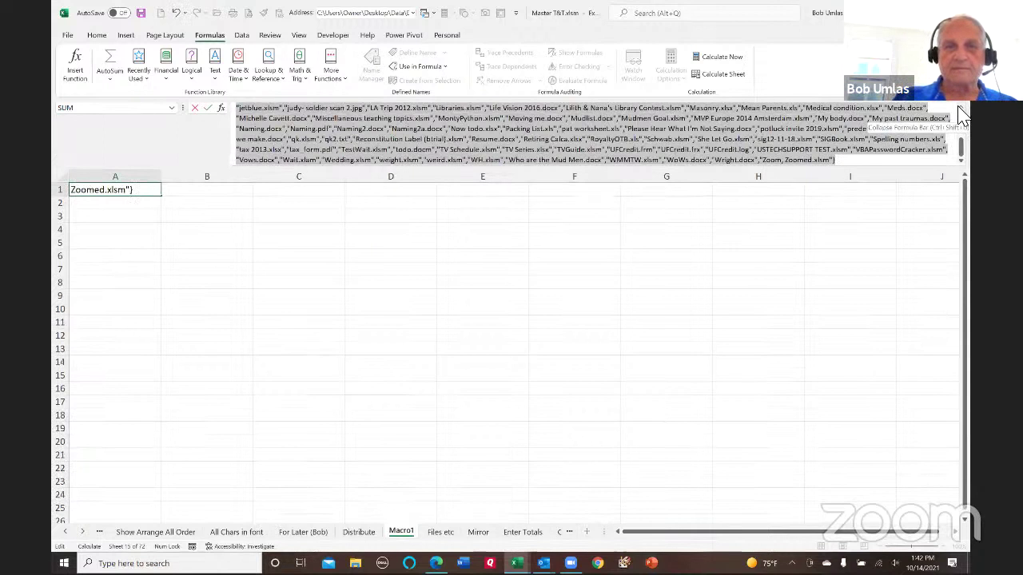
{"action": "key", "text": "Escape"}
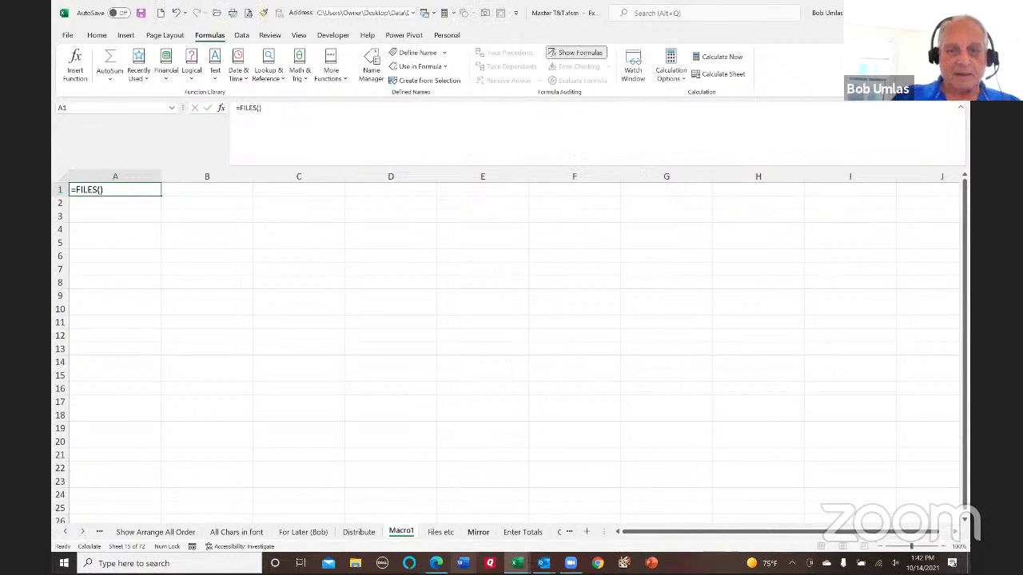
- Delete the Macro1 sheet from the workbook
{"action": "right_click", "coordinate": [406, 535]}
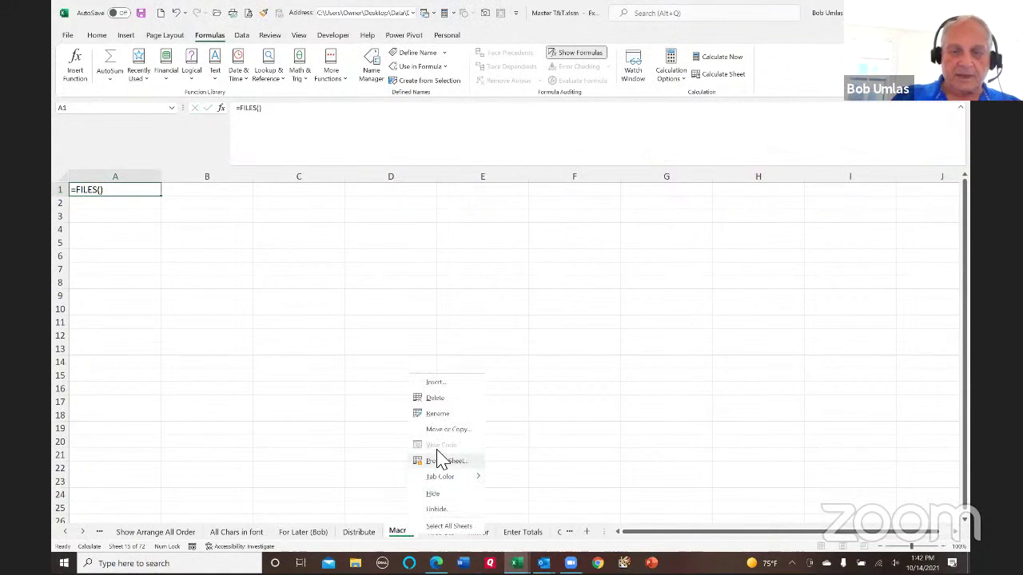
{"action": "left_click", "coordinate": [428, 400]}
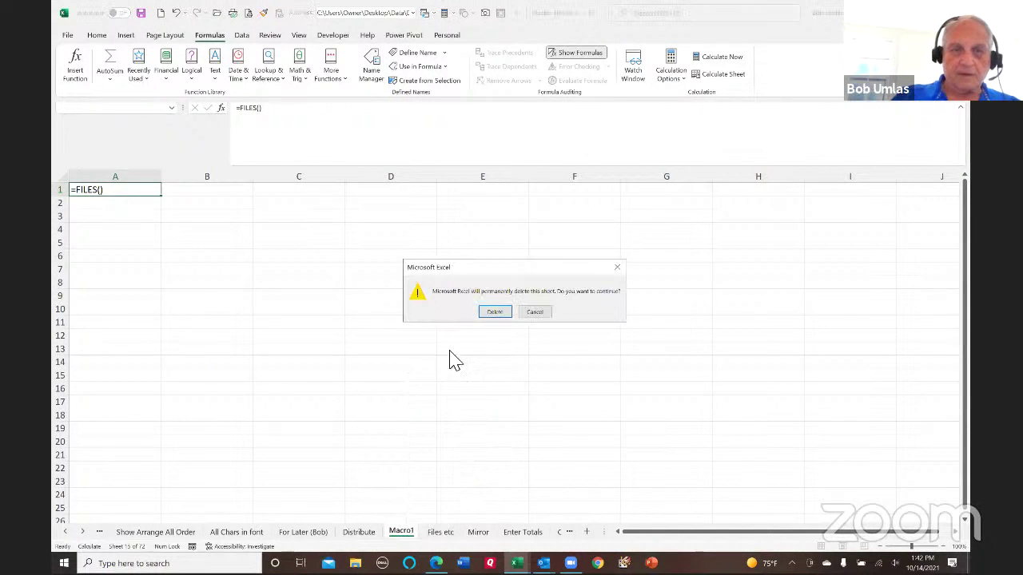
{"action": "left_click", "coordinate": [485, 314]}
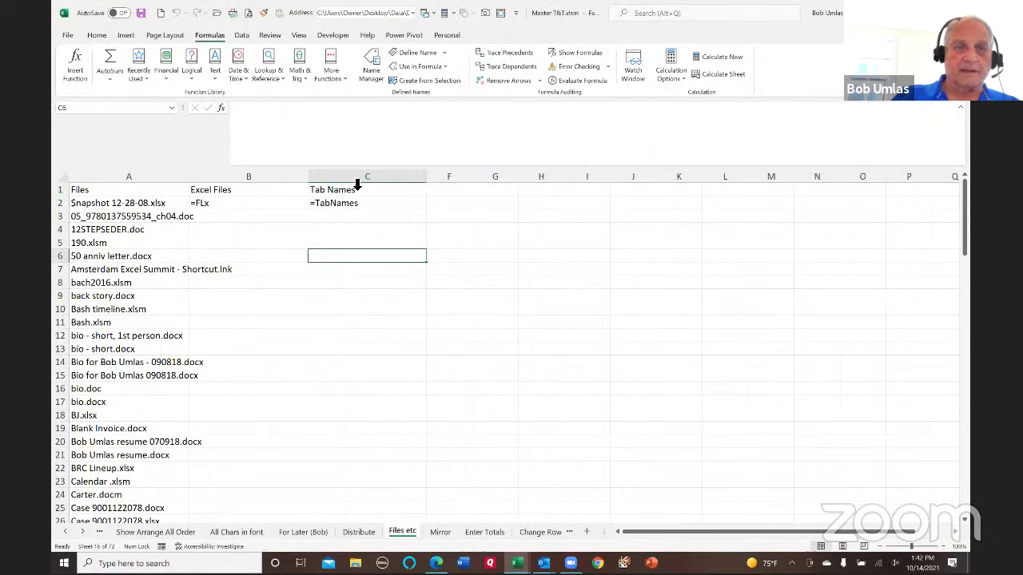
- Shrink the expanded formula bar to a single line and widen column A slightly for the file names
{"action": "left_click_drag", "start_coordinate": [362, 167], "coordinate": [367, 112]}
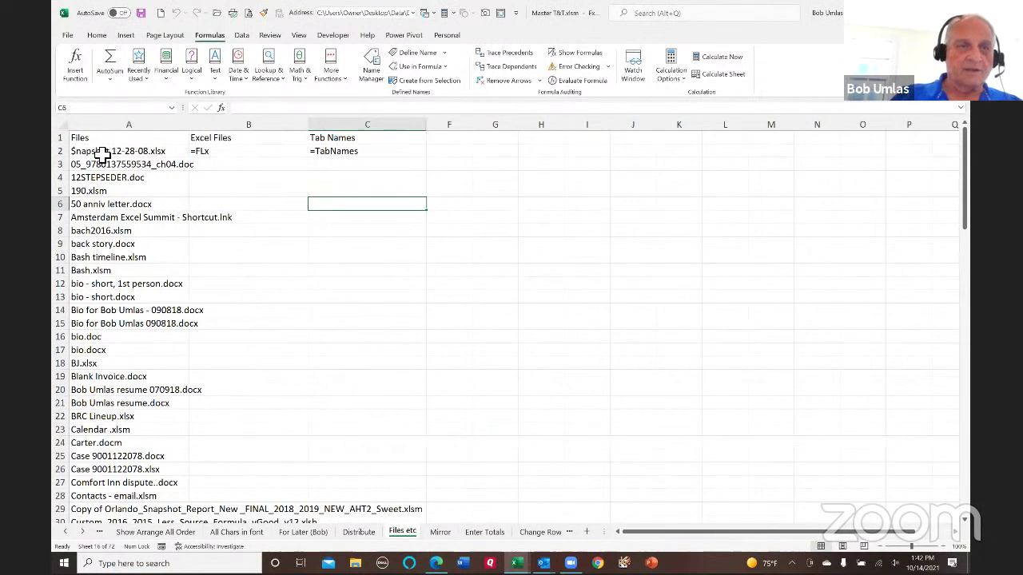
{"action": "left_click", "coordinate": [102, 153]}
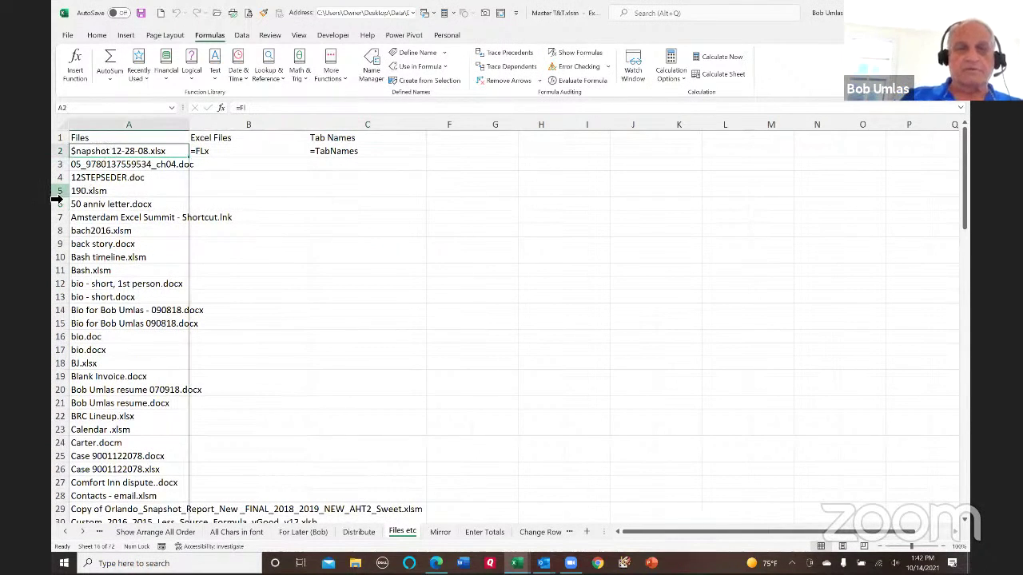
{"action": "mouse_move", "coordinate": [142, 151]}
{"action": "left_mouse_down"}
{"action": "mouse_move", "coordinate": [920, 141]}
{"action": "mouse_move", "coordinate": [903, 151]}
{"action": "mouse_move", "coordinate": [85, 166]}
{"action": "mouse_move", "coordinate": [103, 148]}
{"action": "left_mouse_up"}
{"action": "left_click", "coordinate": [164, 168]}
{"action": "double_click", "coordinate": [189, 126]}
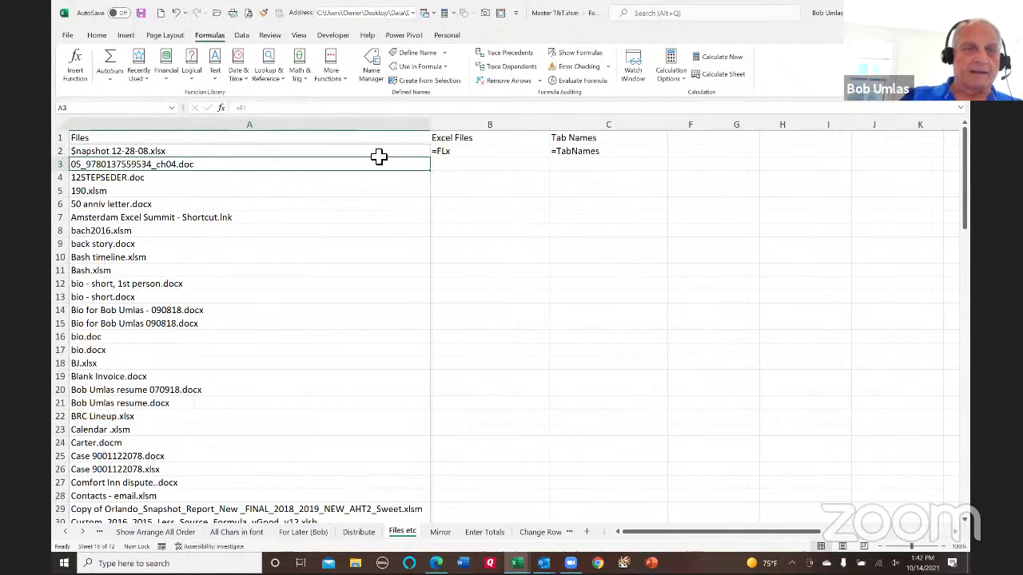
{"action": "left_click_drag", "start_coordinate": [435, 127], "coordinate": [211, 152]}
- Turn the text =FLx in cell B2 into a live formula to list only the Excel files
{"action": "left_click", "coordinate": [246, 153]}
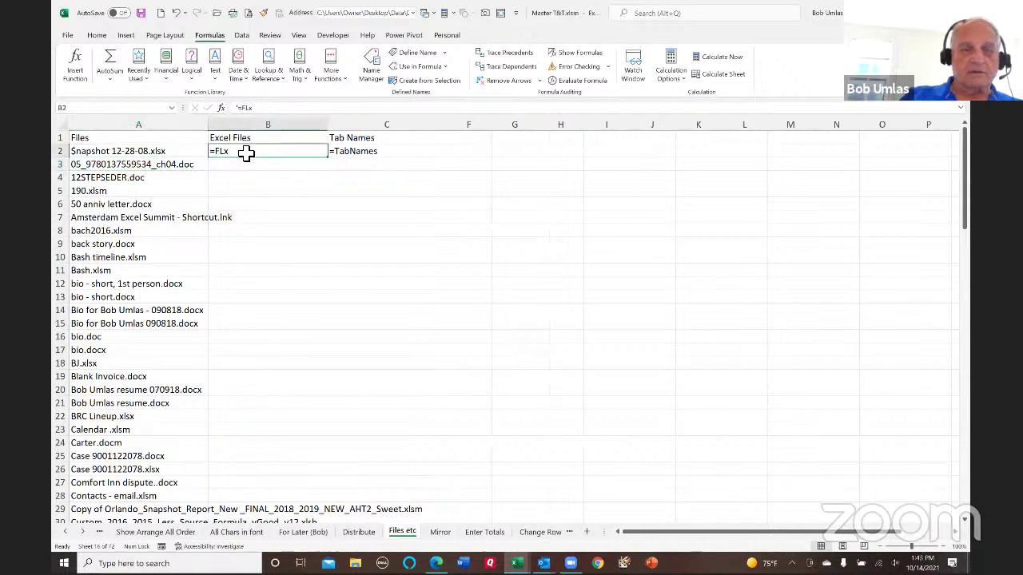
{"action": "left_click", "coordinate": [248, 107]}
{"action": "key", "text": "Return"}
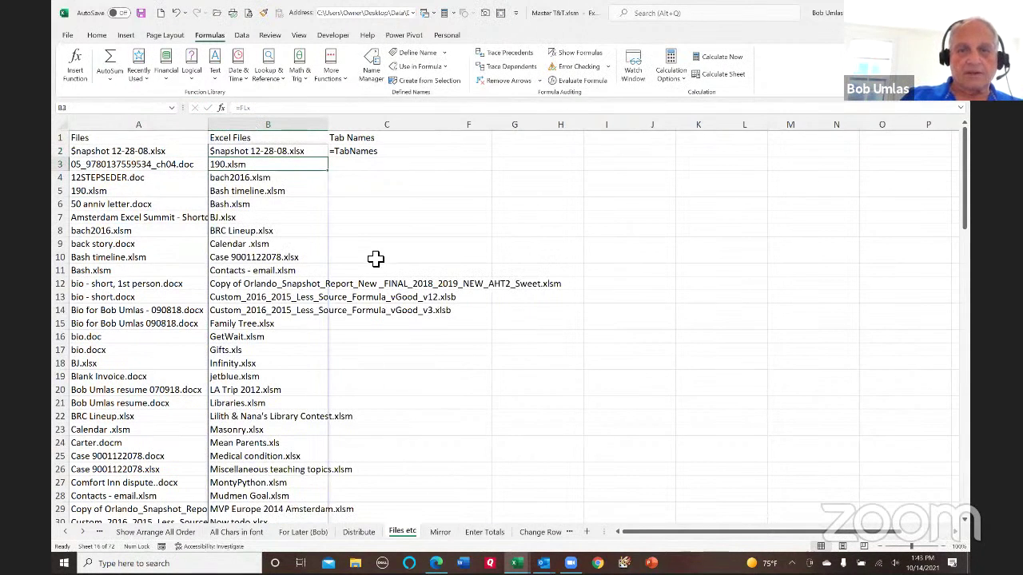
- Examine the Excel file names spilled down column B
{"action": "key", "text": "Down"}
{"action": "key", "text": "Down"}
{"action": "key", "text": "Down"}
{"action": "key", "text": "Down"}
{"action": "key", "text": "Down"}
{"action": "key", "text": "Down"}
{"action": "key", "text": "Down"}
{"action": "key", "text": "Down"}
{"action": "key", "text": "Down"}
{"action": "key", "text": "Down"}
{"action": "left_click", "coordinate": [306, 367]}
{"action": "left_click", "coordinate": [289, 445]}
{"action": "left_click", "coordinate": [281, 351]}
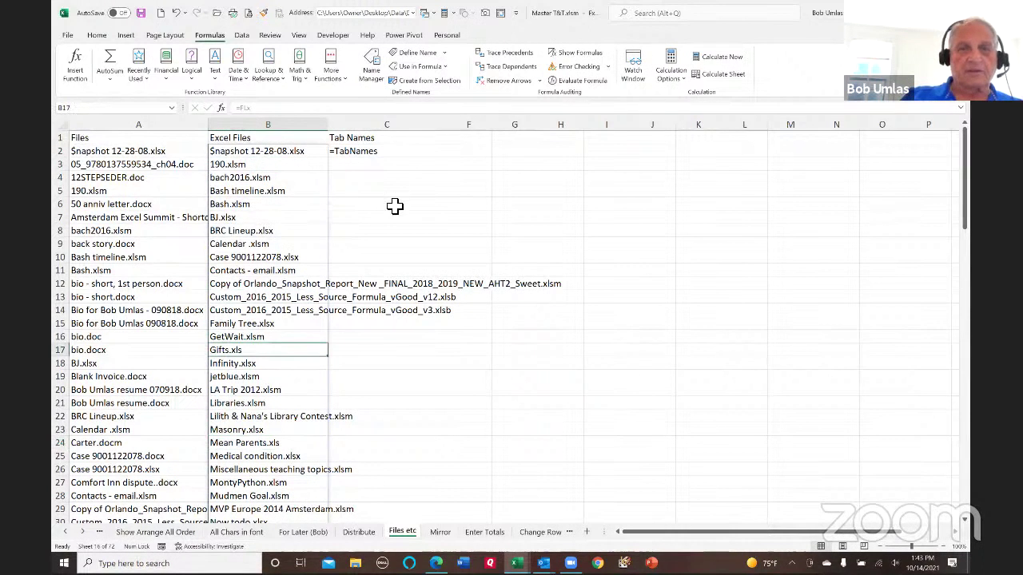
- Review what the defined name FLx refers to in the Name Manager, and close it
{"action": "left_click", "coordinate": [373, 68]}
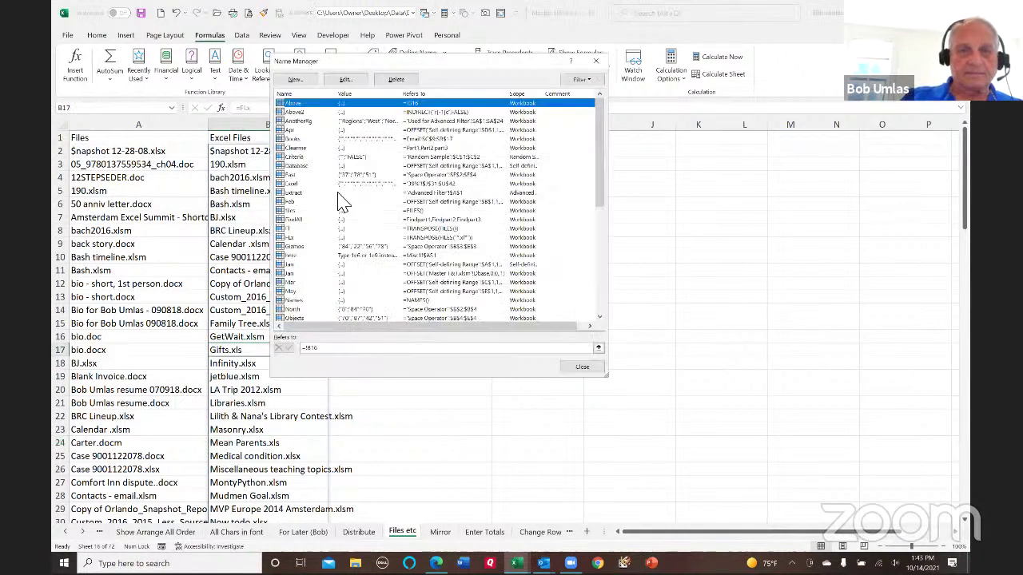
{"action": "left_click", "coordinate": [294, 238]}
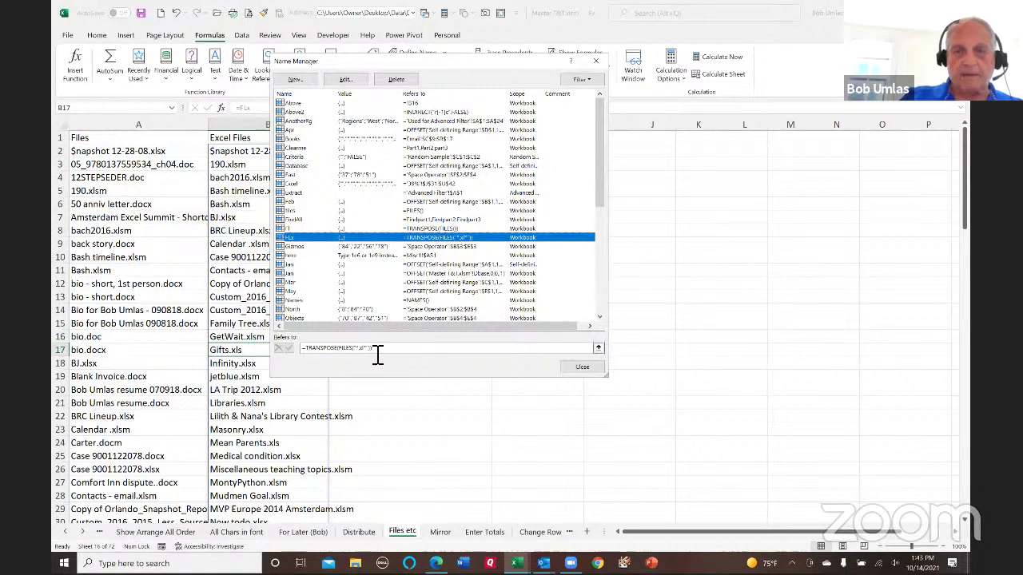
{"action": "left_click", "coordinate": [583, 368]}
- Undo the live =FLx formula in B2 and the width changes to column A
{"action": "left_click", "coordinate": [234, 153]}
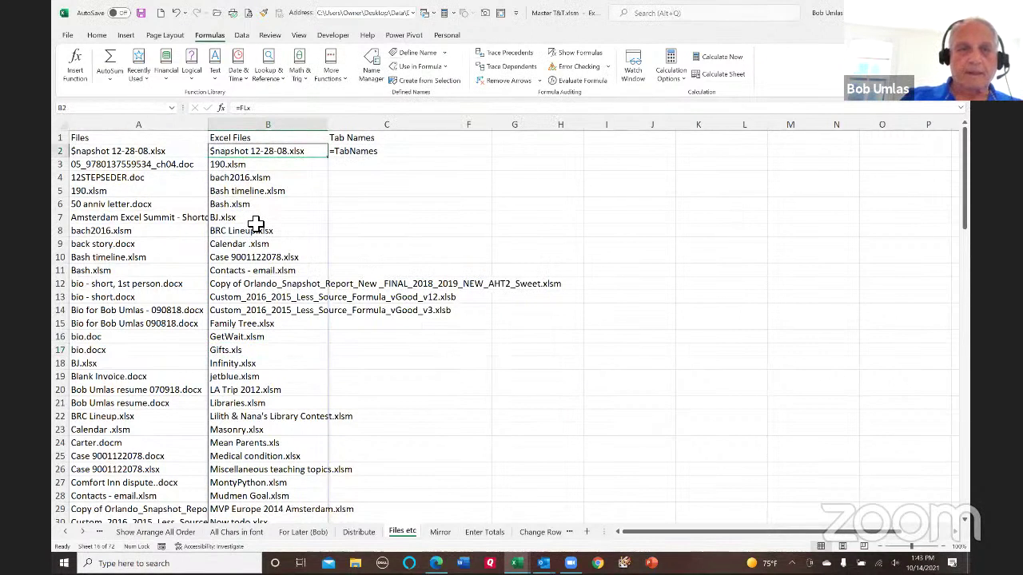
{"action": "key", "text": "ctrl+z"}
{"action": "key", "text": "ctrl+z"}
{"action": "key", "text": "ctrl+z"}
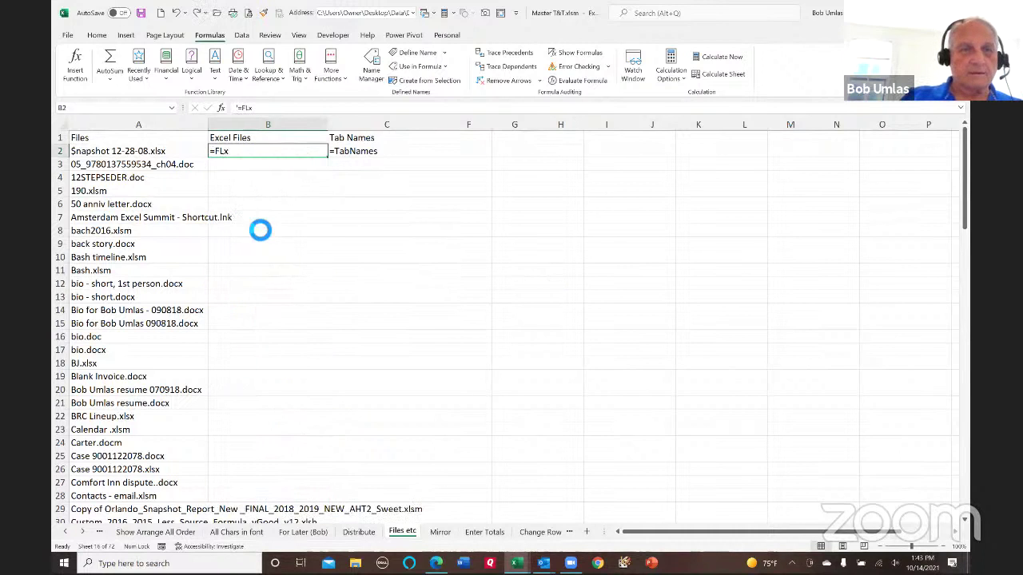
- Convert the =Fl formula in cell A2 to plain text with a leading apostrophe
{"action": "left_click", "coordinate": [178, 151]}
{"action": "left_click", "coordinate": [243, 107]}
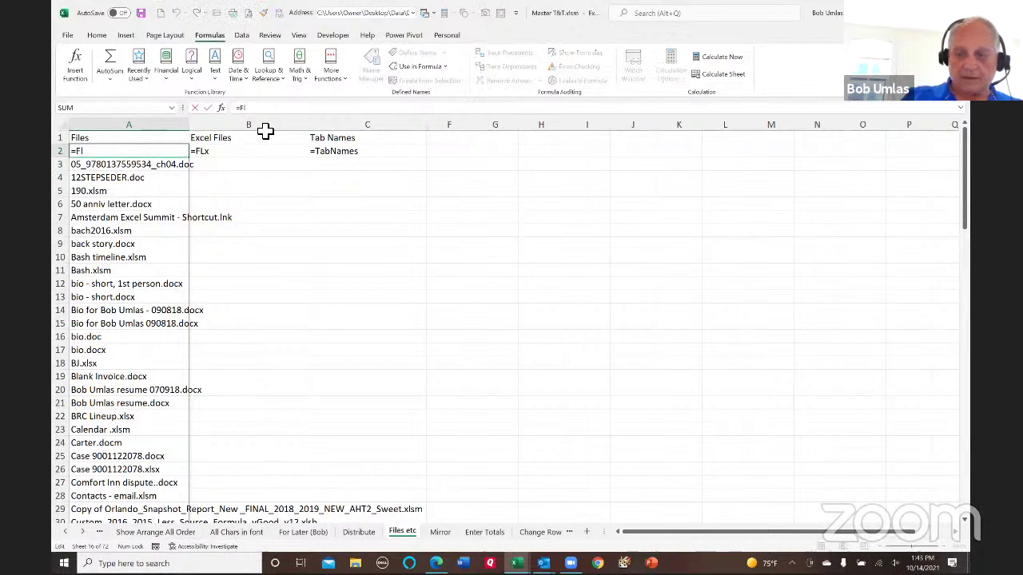
{"action": "key", "text": "Return"}
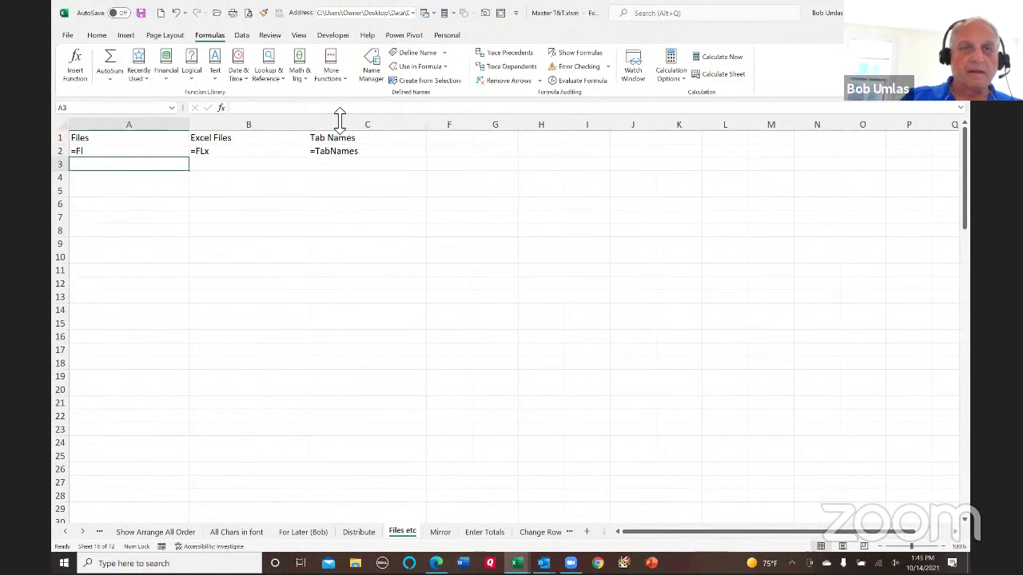
- Turn the text =TabNames in C2 into a live formula and look through the sheet names, including Files etc
{"action": "left_click", "coordinate": [391, 151]}
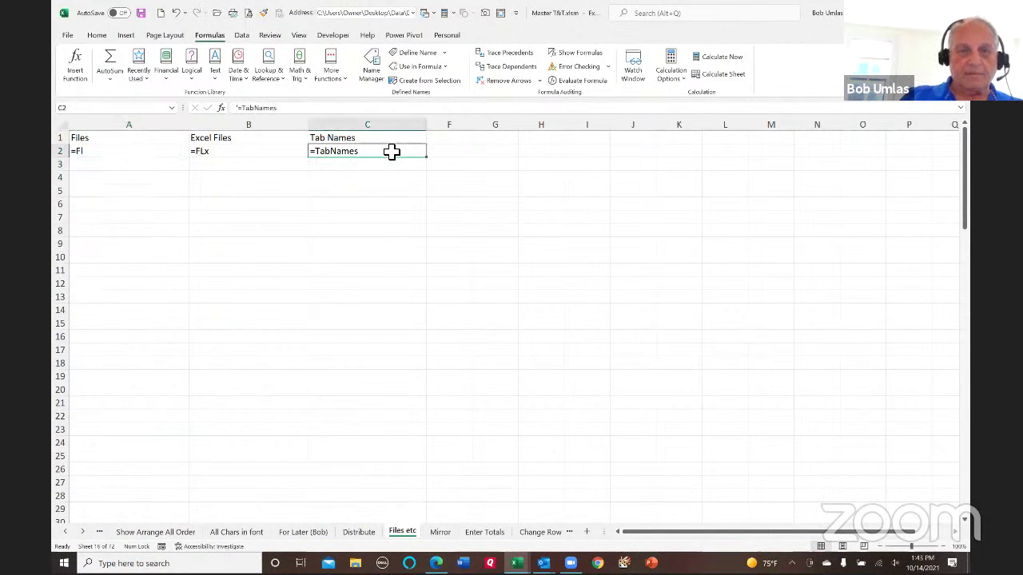
{"action": "left_click", "coordinate": [246, 109]}
{"action": "key", "text": "BackSpace"}
{"action": "key", "text": "Return"}
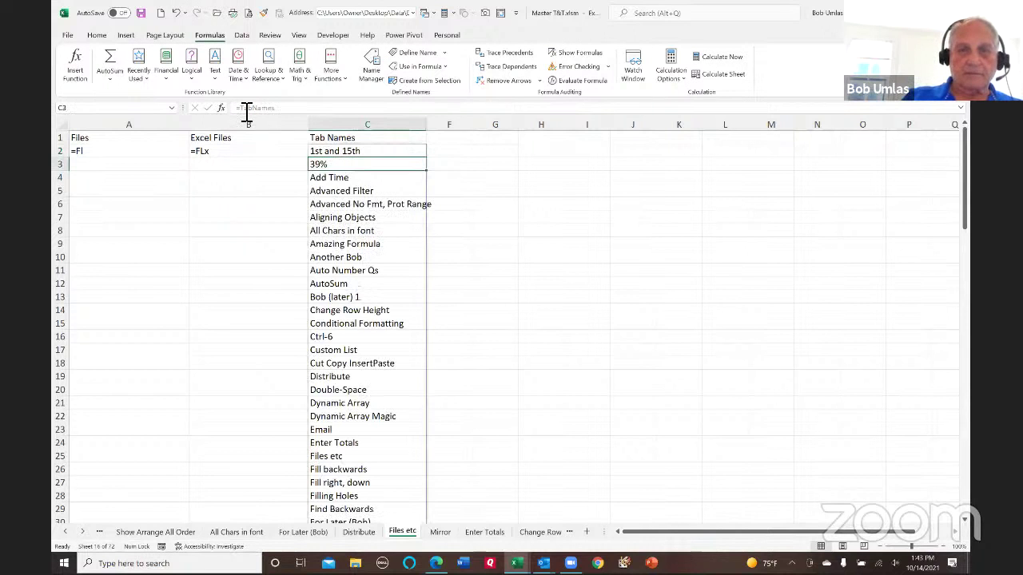
{"action": "scroll", "coordinate": [359, 324], "scroll_direction": "down", "scroll_amount": 3}
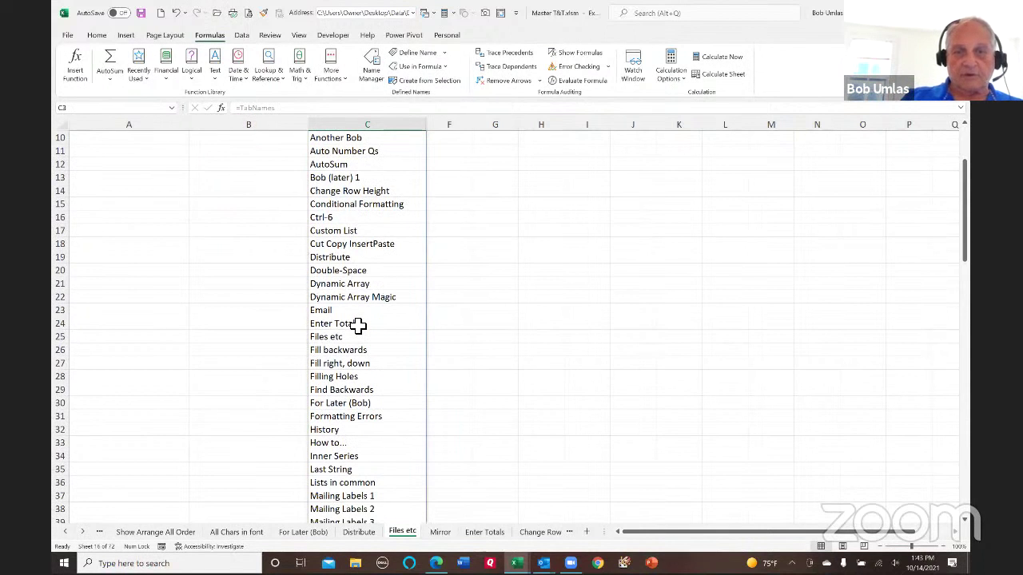
{"action": "left_click", "coordinate": [285, 338]}
{"action": "left_click_drag", "start_coordinate": [366, 341], "coordinate": [466, 349]}
{"action": "left_click", "coordinate": [368, 340]}
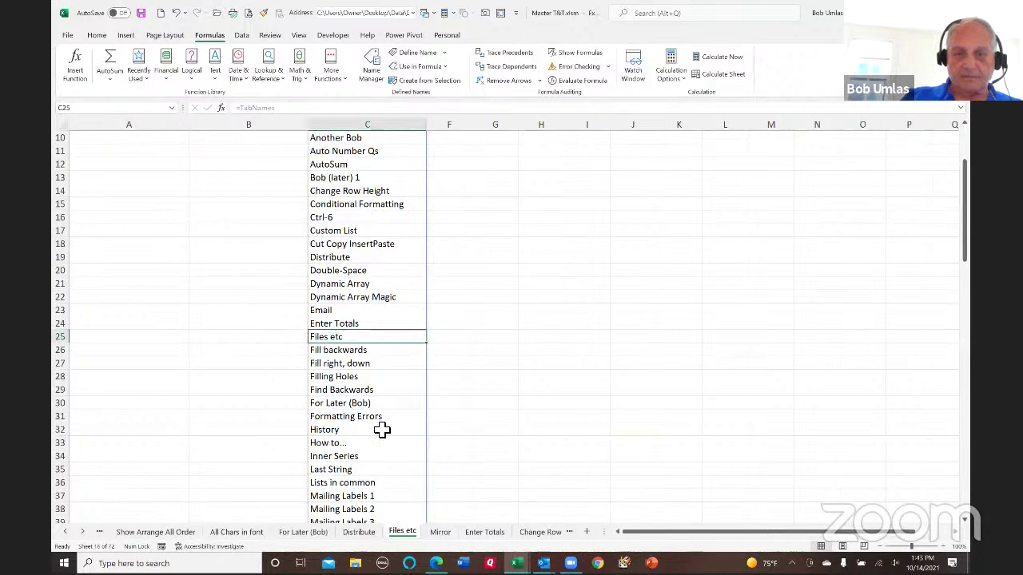
{"action": "scroll", "coordinate": [343, 284], "scroll_direction": "up", "scroll_amount": 3}
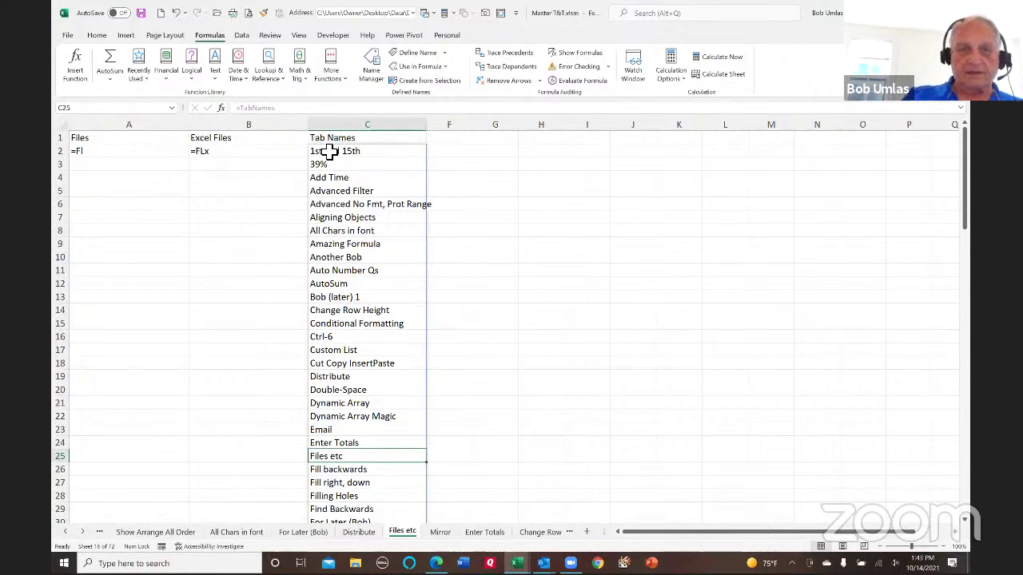
{"action": "left_click", "coordinate": [330, 286]}
- Convert the =TabNames formula in C2 back to plain text with a leading apostrophe
{"action": "left_click", "coordinate": [354, 151]}
{"action": "left_click", "coordinate": [239, 109]}
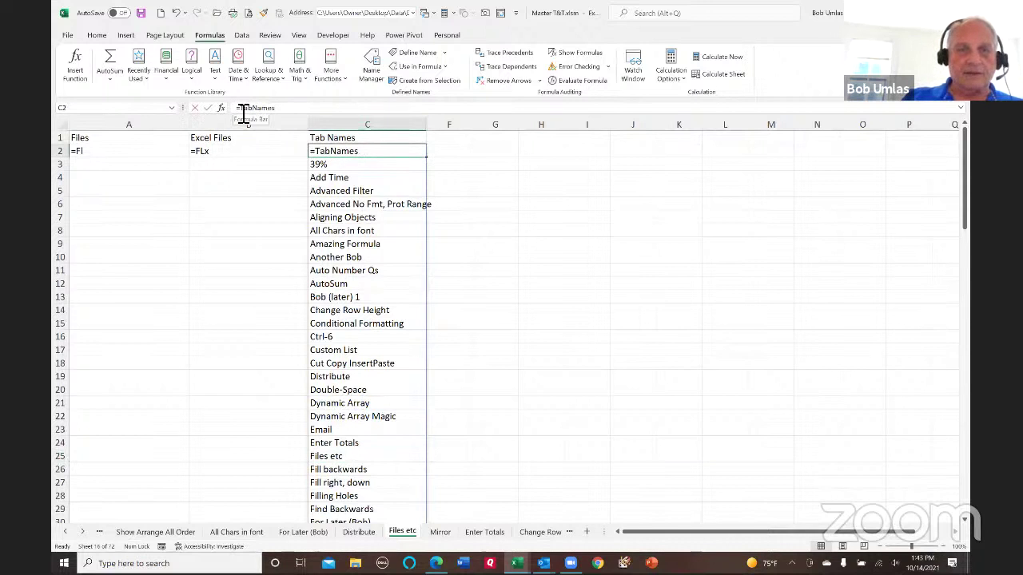
{"action": "type", "text": "'"}
{"action": "key", "text": "Return"}
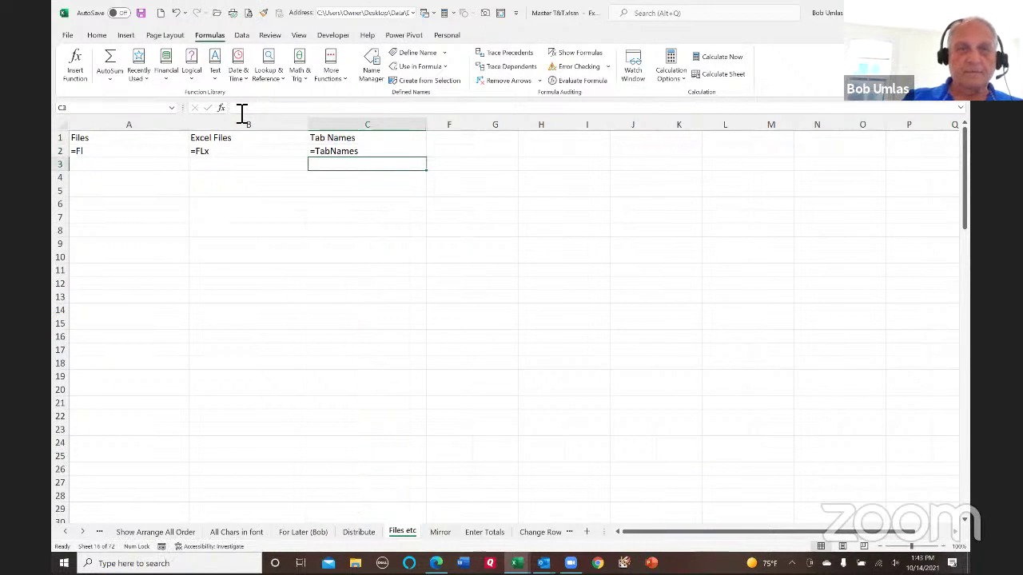
- Copy the formula that the defined name TabNames refers to from the Name Manager, and close it
{"action": "left_click", "coordinate": [370, 68]}
{"action": "left_click_drag", "start_coordinate": [600, 199], "coordinate": [589, 308]}
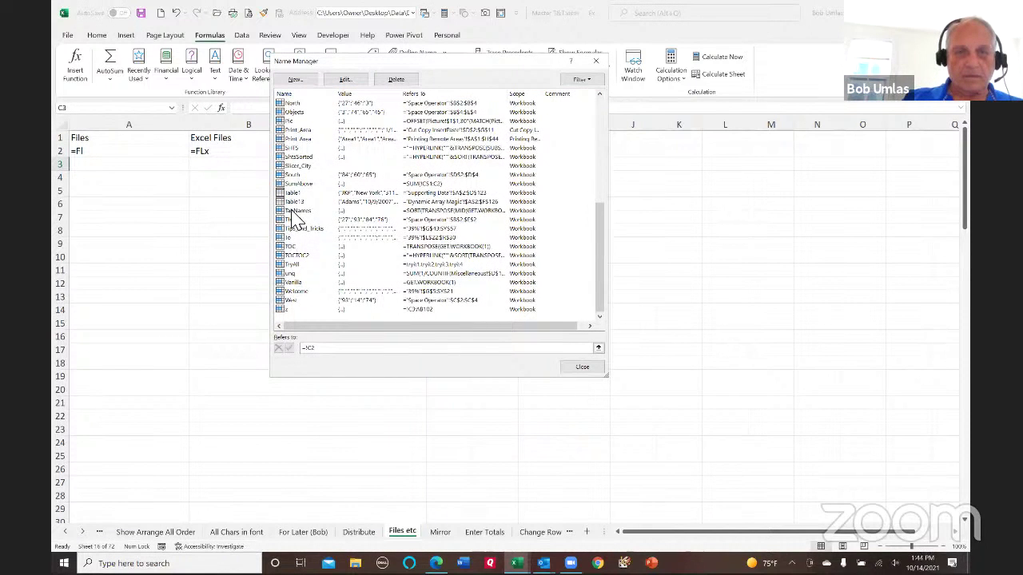
{"action": "left_click", "coordinate": [296, 211]}
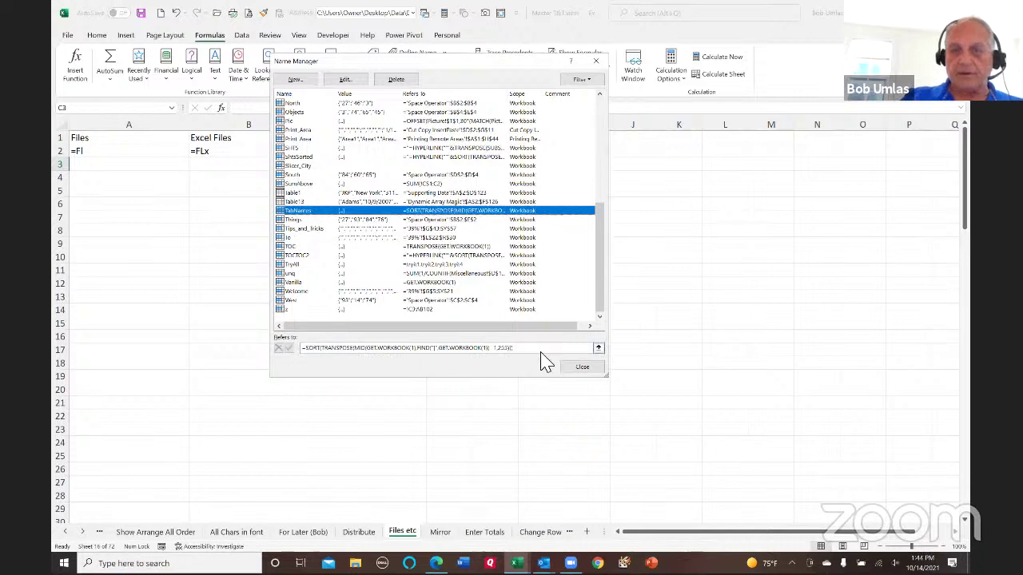
{"action": "left_click_drag", "start_coordinate": [543, 355], "coordinate": [256, 341]}
{"action": "key", "text": "ctrl+c"}
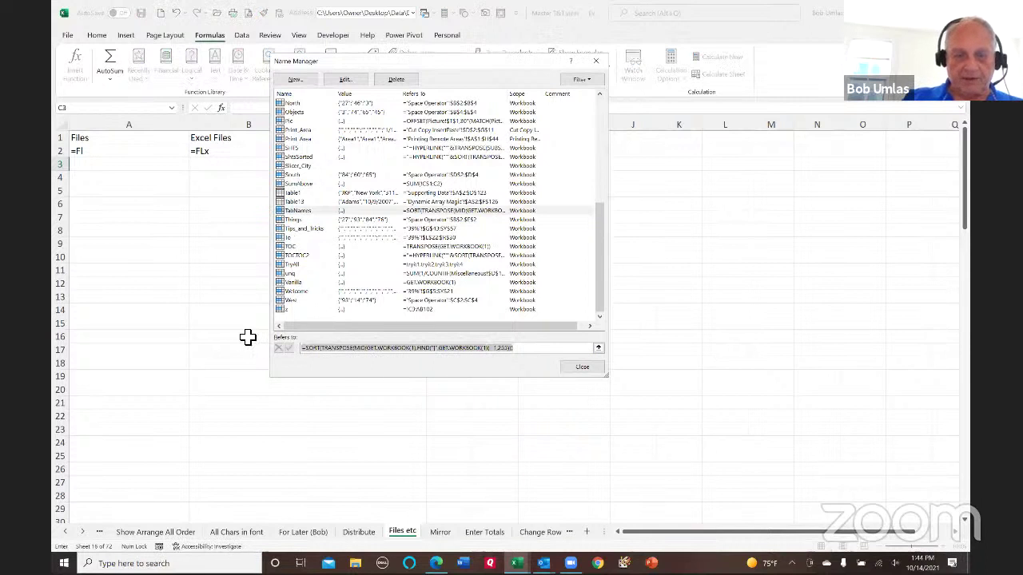
{"action": "left_click", "coordinate": [582, 366]}
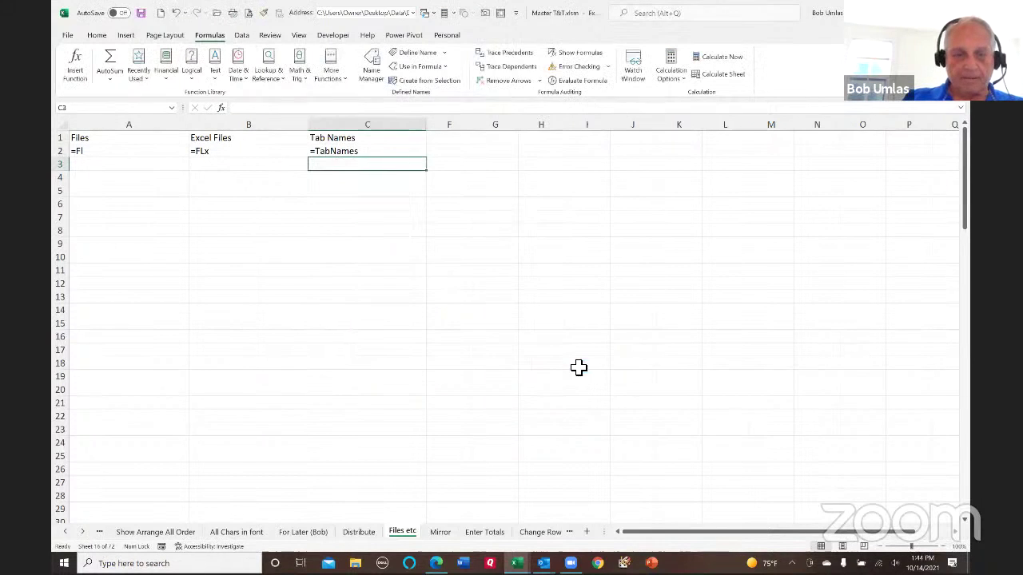
- Paste the copied TabNames formula into cell B8 as plain text with a leading apostrophe
{"action": "left_click", "coordinate": [285, 230]}
{"action": "double_click", "coordinate": [287, 231]}
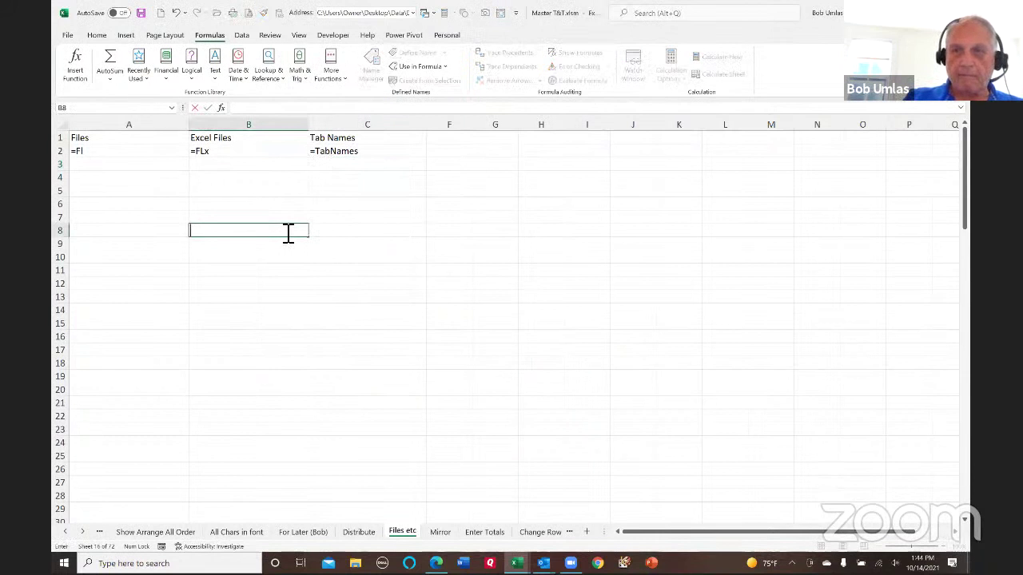
{"action": "type", "text": "'"}
{"action": "key", "text": "ctrl+v"}
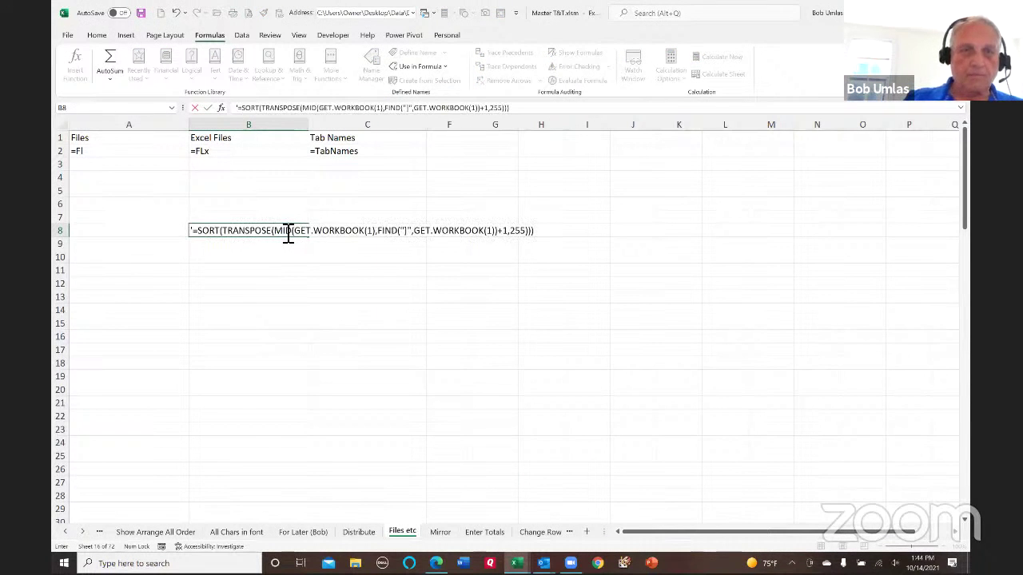
{"action": "key", "text": "Return"}
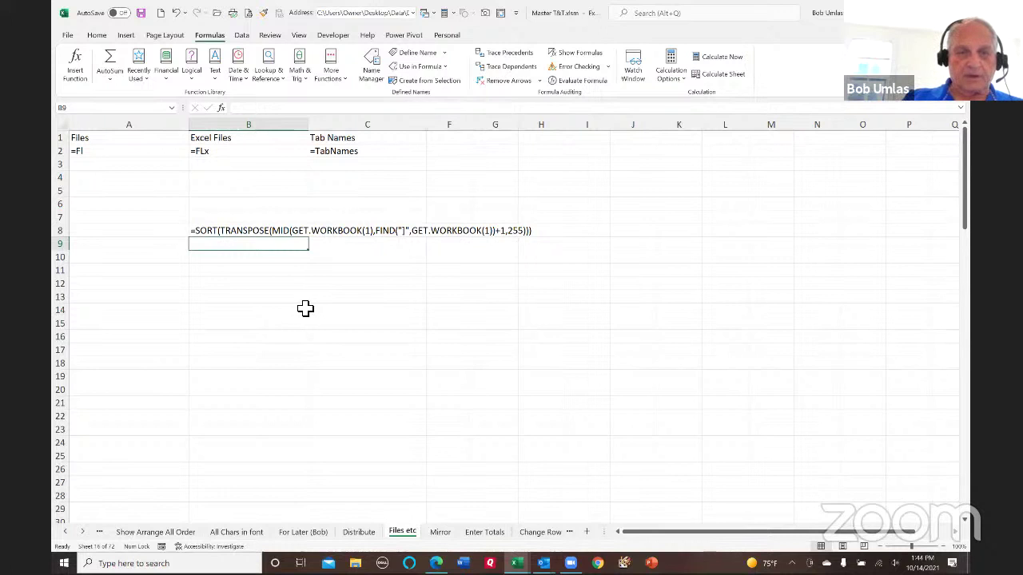
- Insert an MS Excel 4.0 Macro sheet before Files etc and enter =GET.WORKBOOK(1) in its cell A1
{"action": "right_click", "coordinate": [403, 537]}
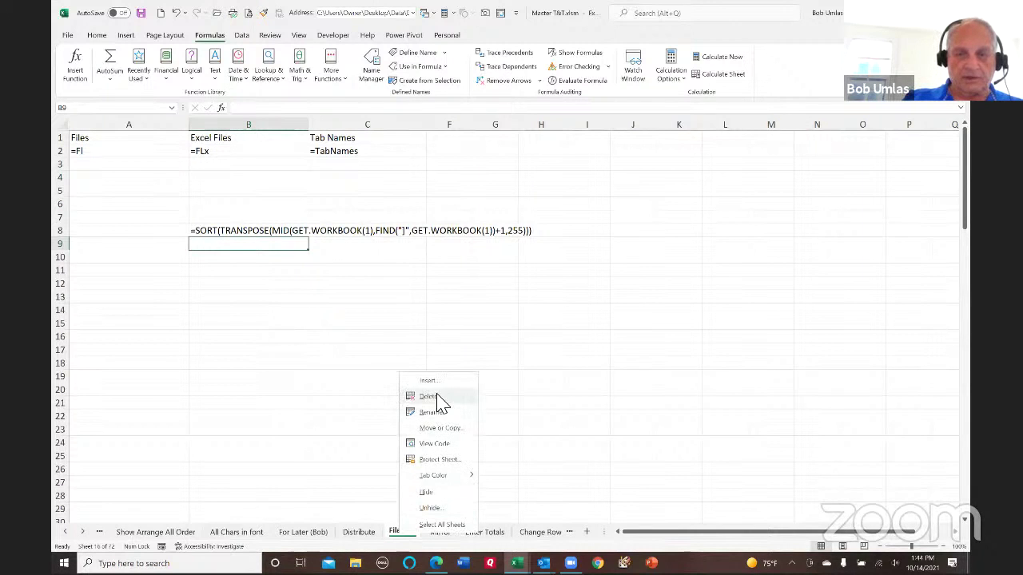
{"action": "left_click", "coordinate": [364, 334]}
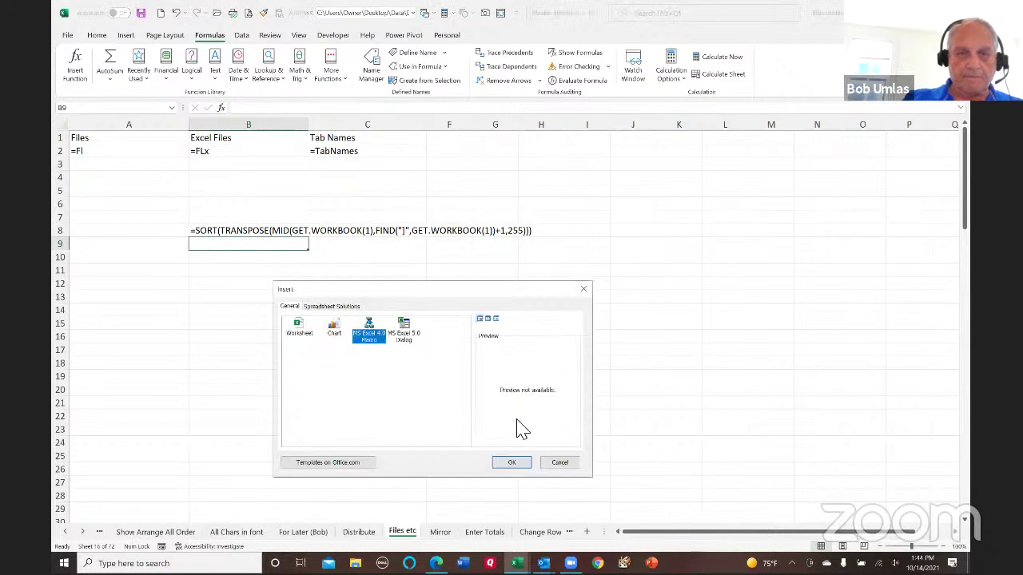
{"action": "left_click", "coordinate": [514, 465]}
{"action": "type", "text": "="}
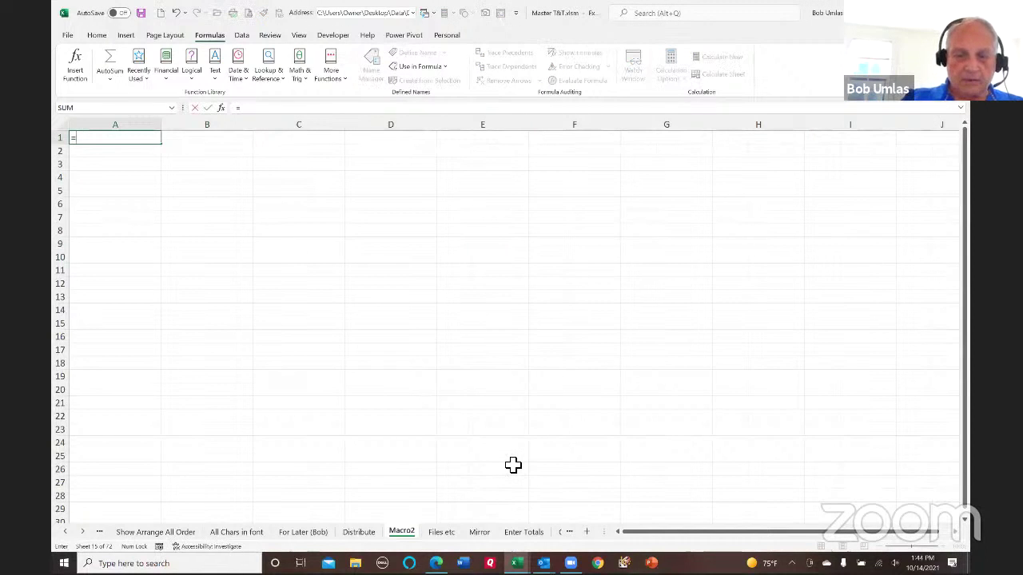
{"action": "type", "text": "get.workbook(1"}
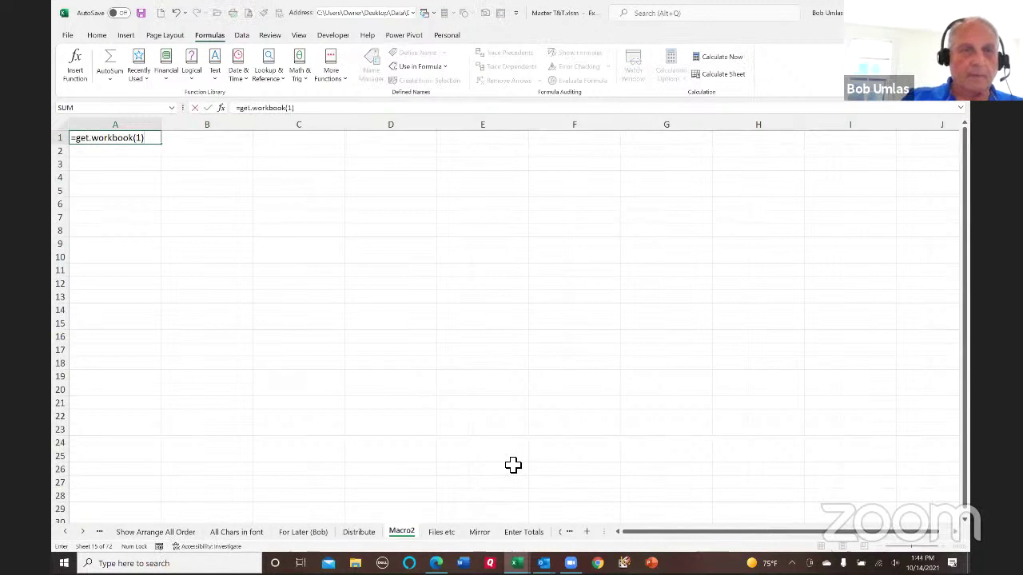
{"action": "key", "text": "Return"}
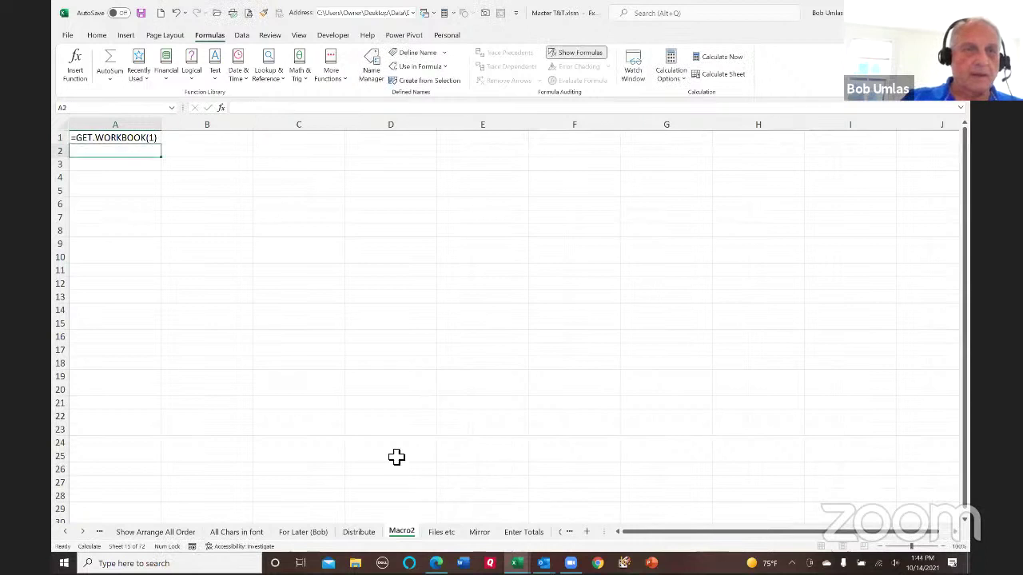
- Evaluate the =GET.WORKBOOK(1) formula in cell A1 into its array of sheet names and examine the bracketed workbook prefix of the first entry
{"action": "left_click", "coordinate": [150, 138]}
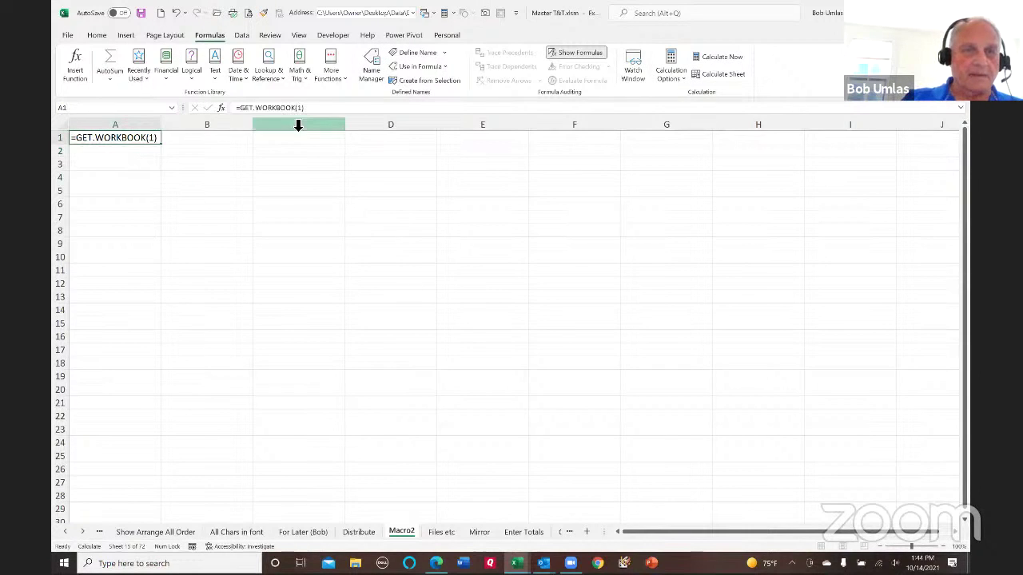
{"action": "left_click", "coordinate": [318, 111]}
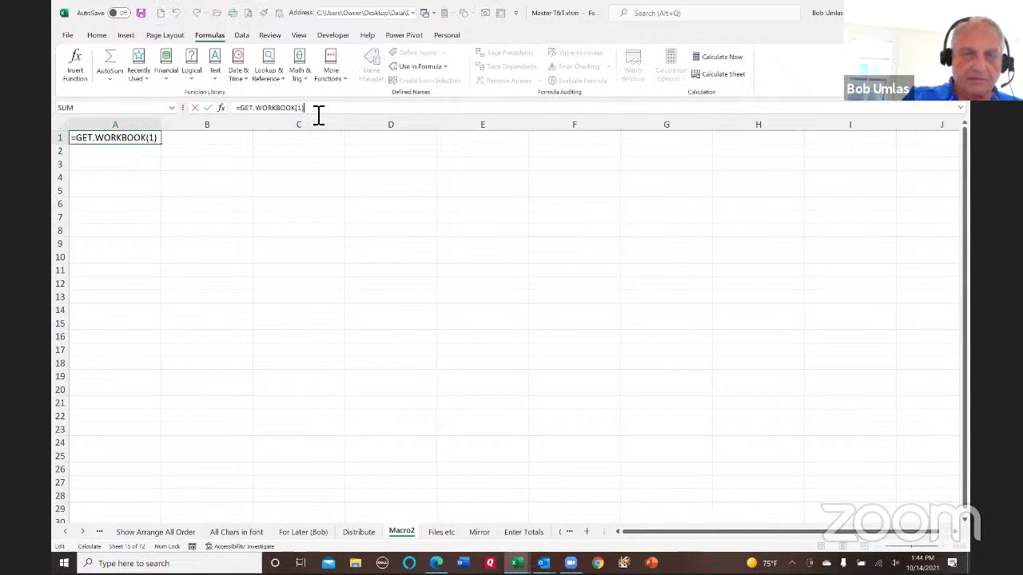
{"action": "key", "text": "F9"}
{"action": "left_click_drag", "start_coordinate": [673, 118], "coordinate": [687, 325]}
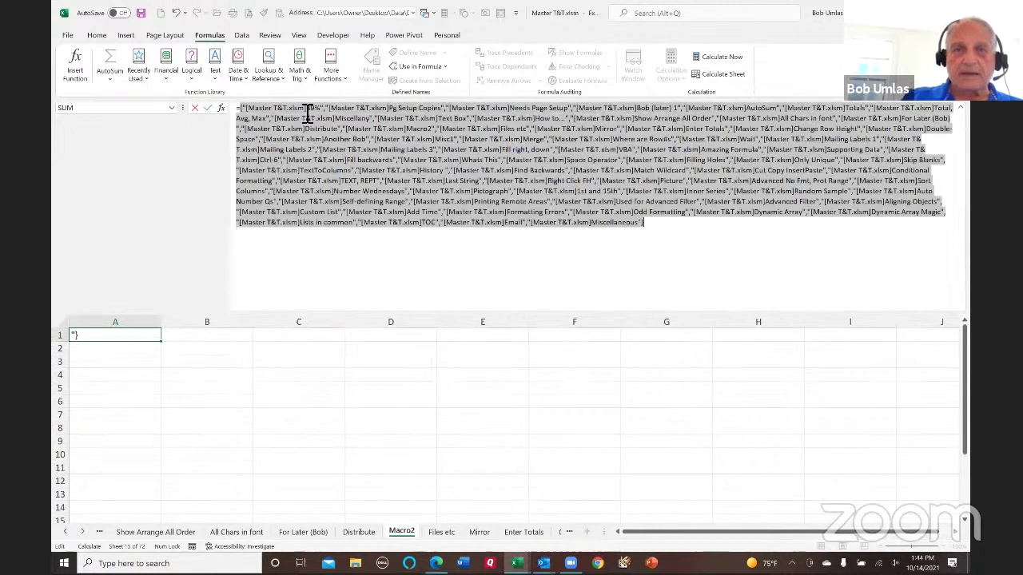
{"action": "left_click_drag", "start_coordinate": [305, 113], "coordinate": [243, 113]}
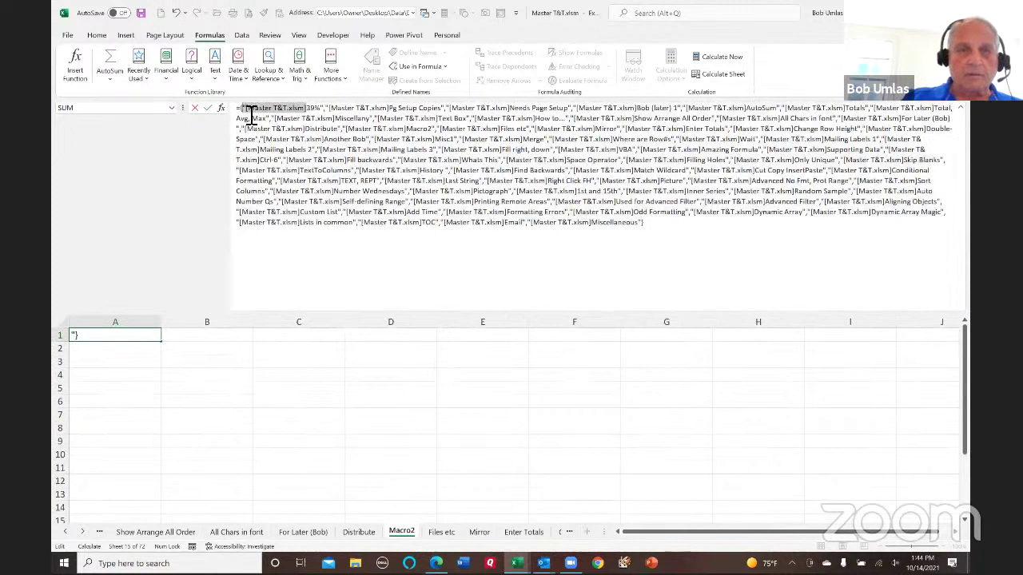
{"action": "left_click", "coordinate": [310, 109]}
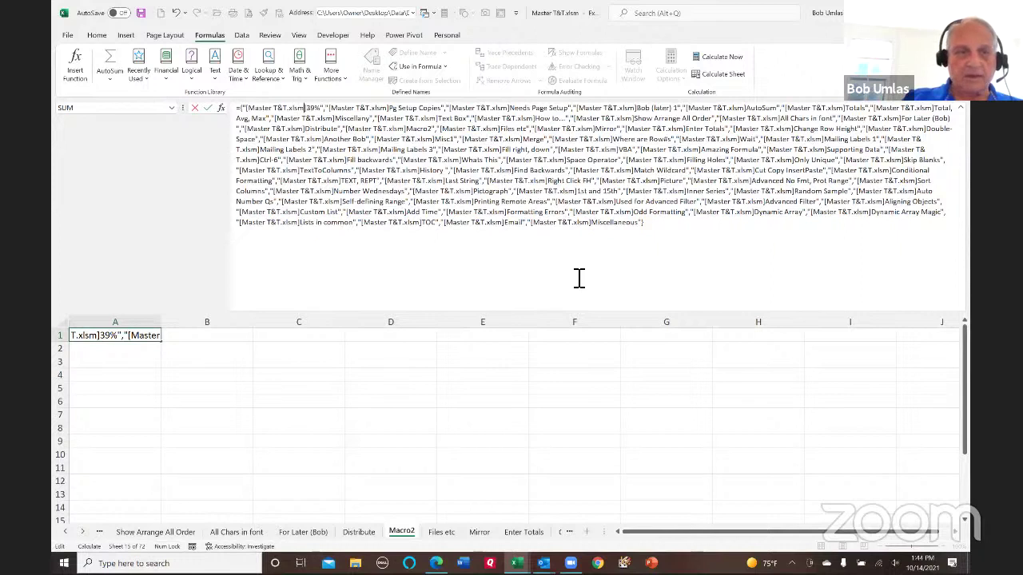
{"action": "key", "text": "Escape"}
{"action": "key", "text": "ctrl+grave"}
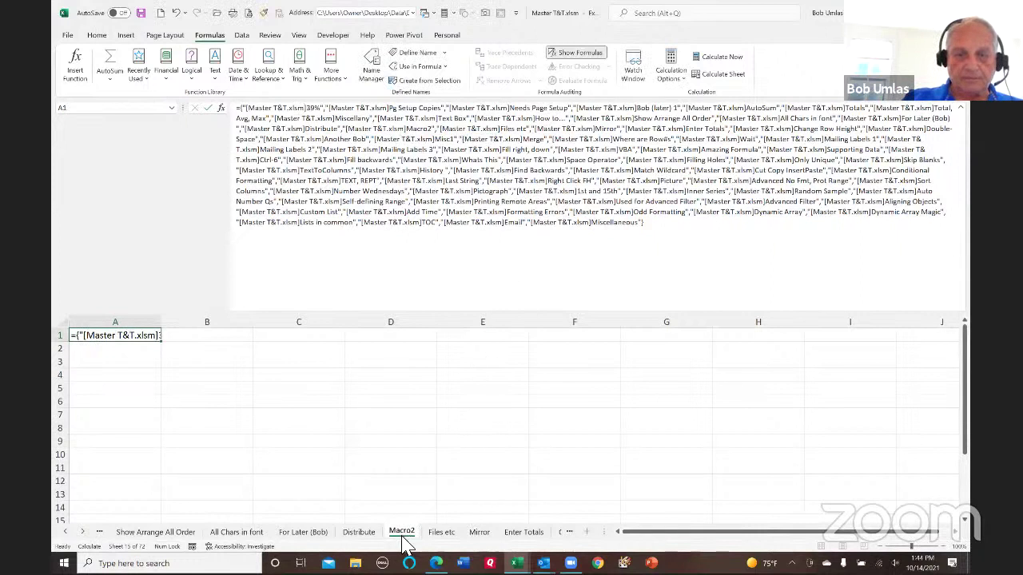
- Delete the Macro2 sheet and shrink the formula bar back to a single line
{"action": "right_click", "coordinate": [402, 532]}
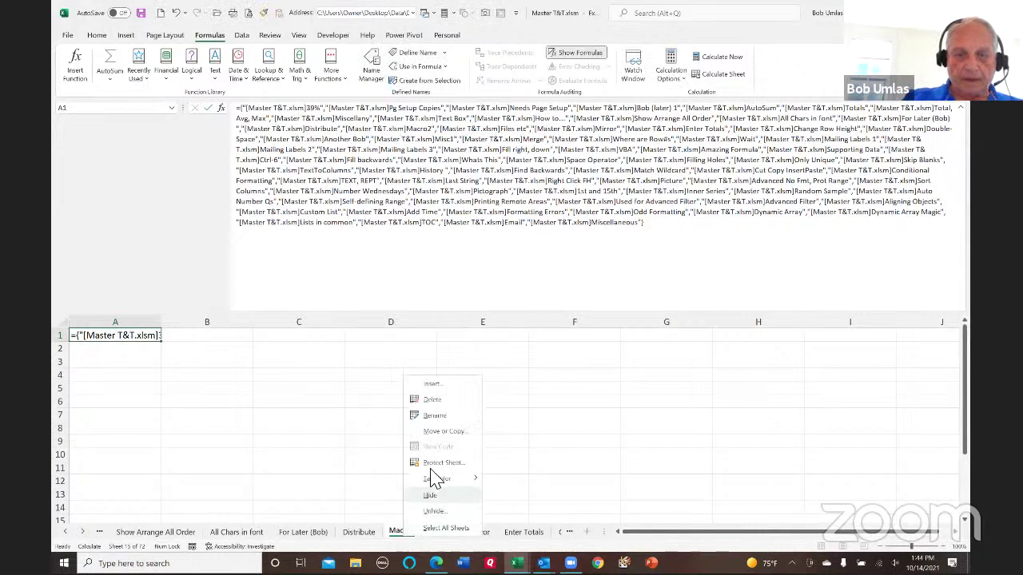
{"action": "left_click", "coordinate": [435, 404]}
{"action": "left_click", "coordinate": [497, 313]}
{"action": "left_click_drag", "start_coordinate": [429, 327], "coordinate": [436, 128]}
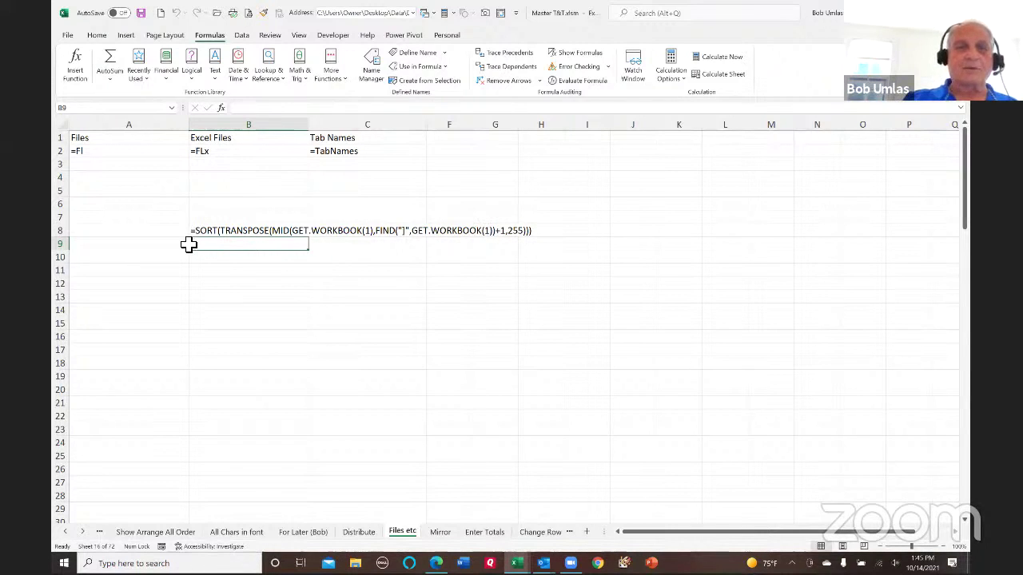
- Unhide columns D and E on the Files etc sheet and select the TabNames formula text in E3
{"action": "left_click", "coordinate": [216, 234]}
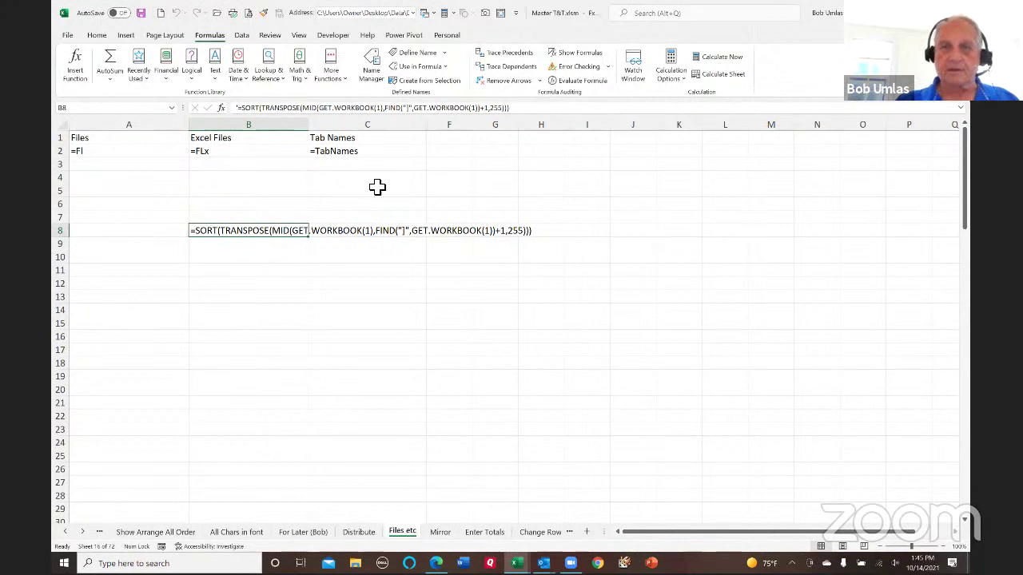
{"action": "left_click_drag", "start_coordinate": [421, 127], "coordinate": [469, 132]}
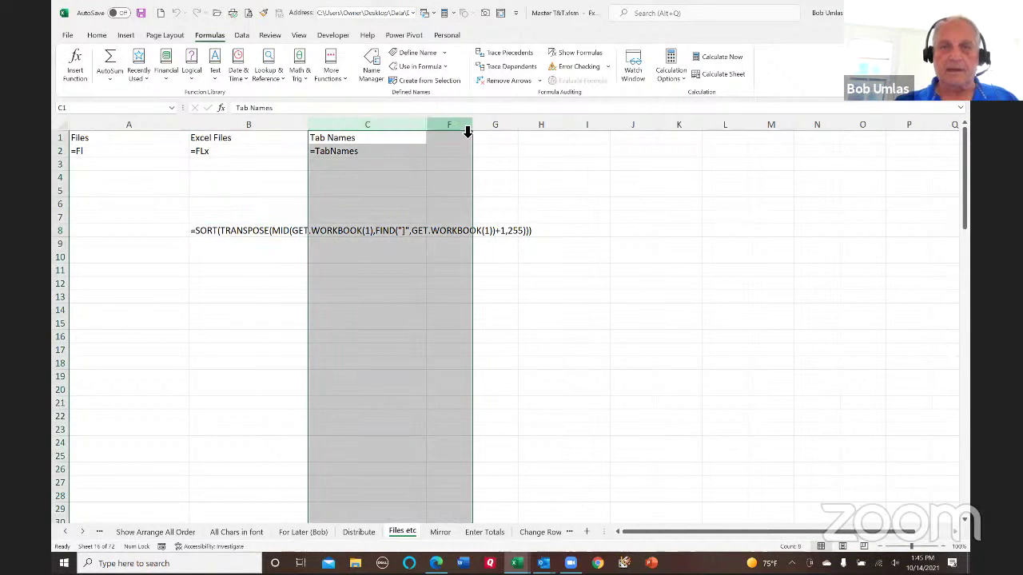
{"action": "right_click", "coordinate": [468, 133]}
{"action": "left_click", "coordinate": [485, 313]}
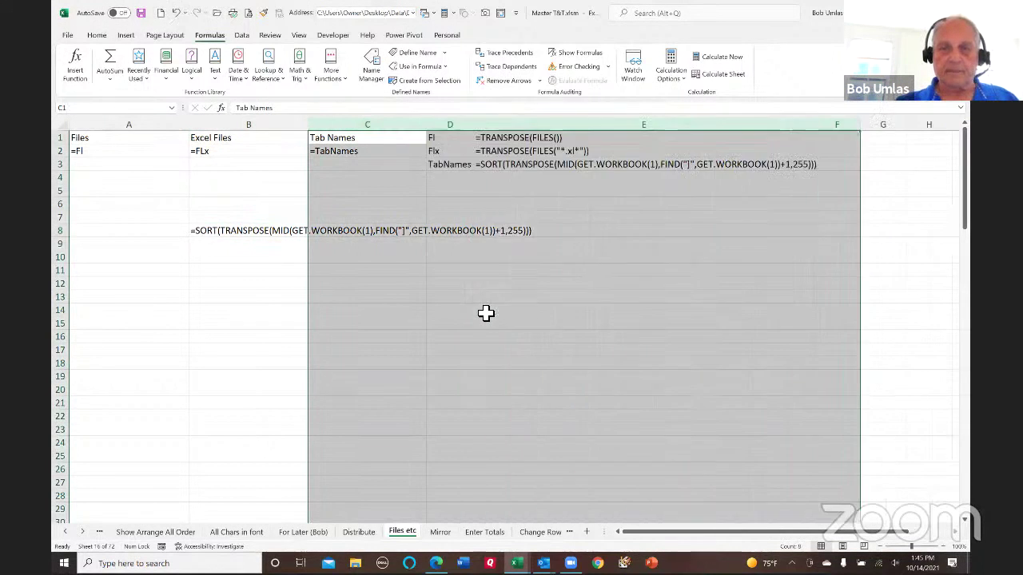
{"action": "left_click", "coordinate": [516, 165]}
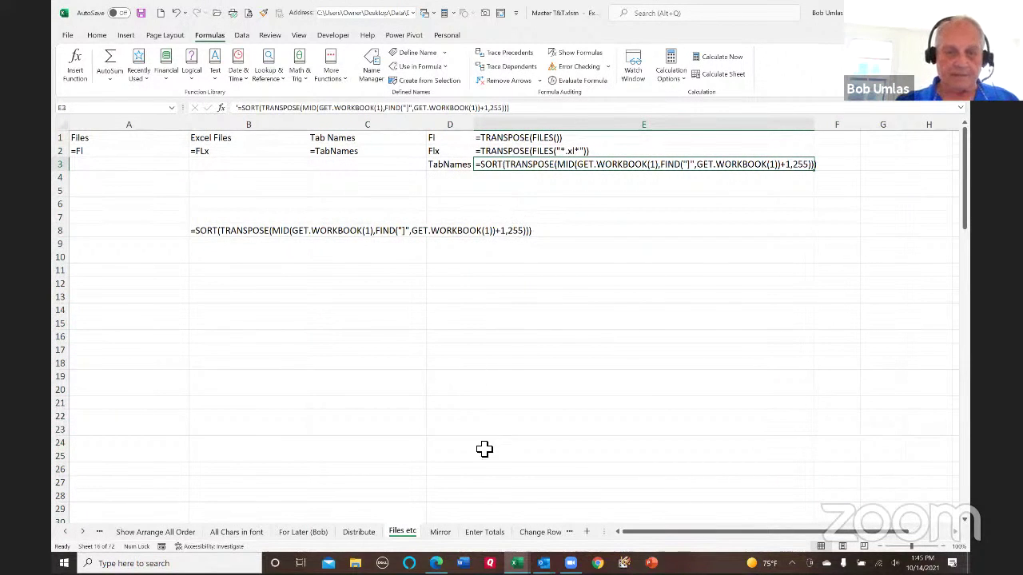
- Switch to the Mirror sheet and select its existing linked picture to examine the source range
{"action": "left_click", "coordinate": [442, 534]}
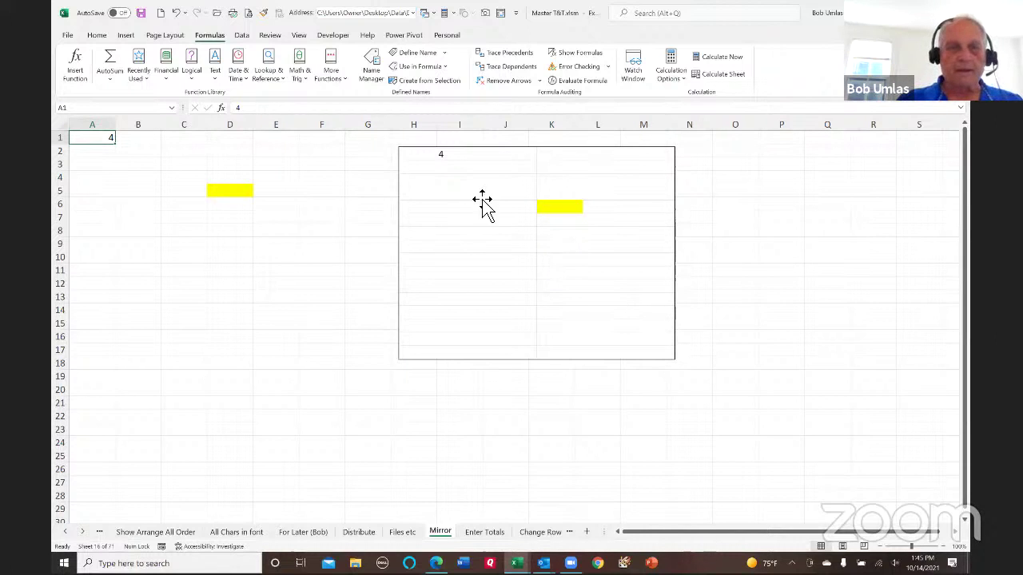
{"action": "left_click", "coordinate": [455, 231]}
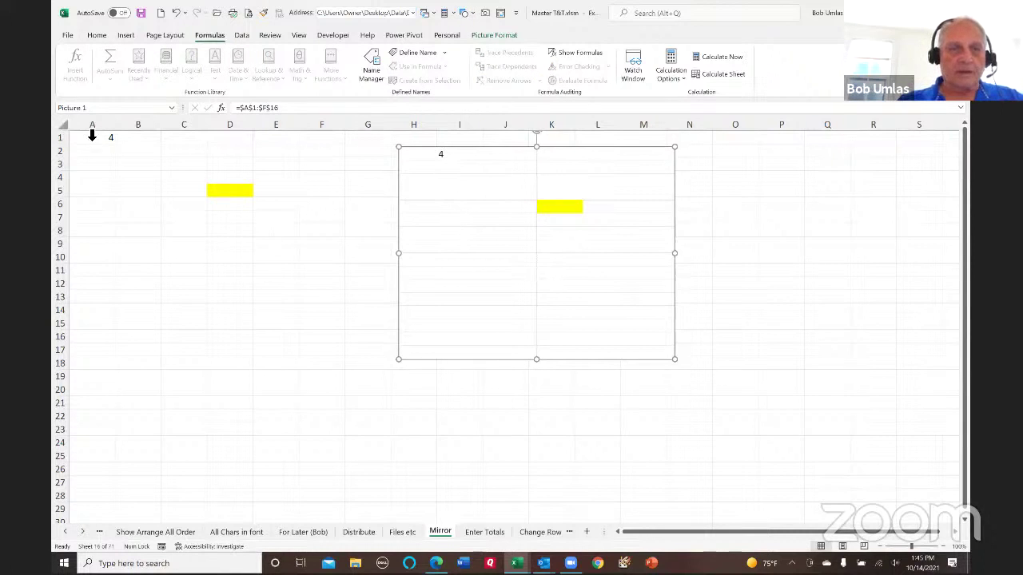
- Take a Camera picture of A1:D7, place it below the range over about C13:F20, and delete it
{"action": "left_click_drag", "start_coordinate": [89, 140], "coordinate": [256, 220]}
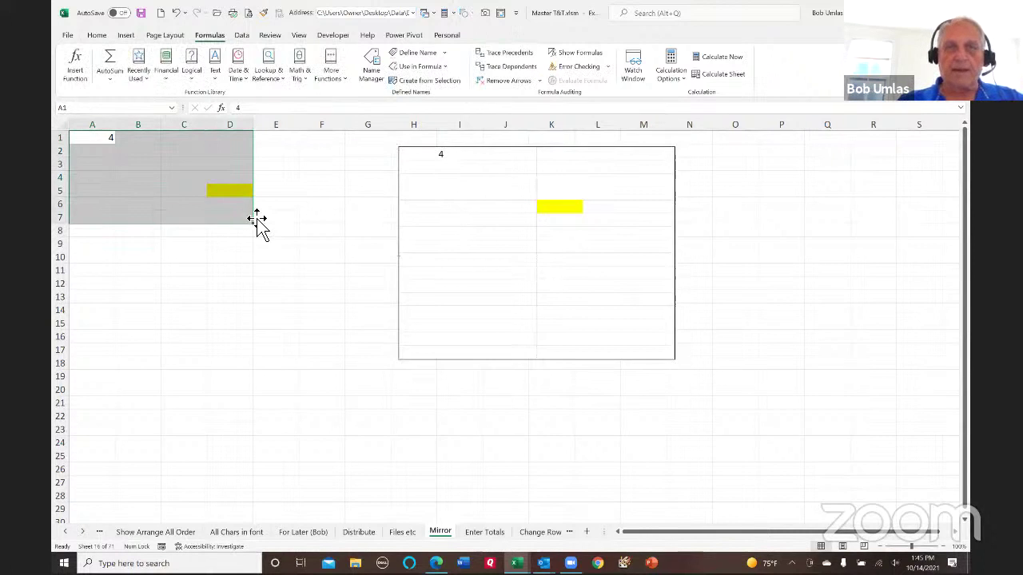
{"action": "left_click", "coordinate": [485, 13]}
{"action": "left_click", "coordinate": [194, 292]}
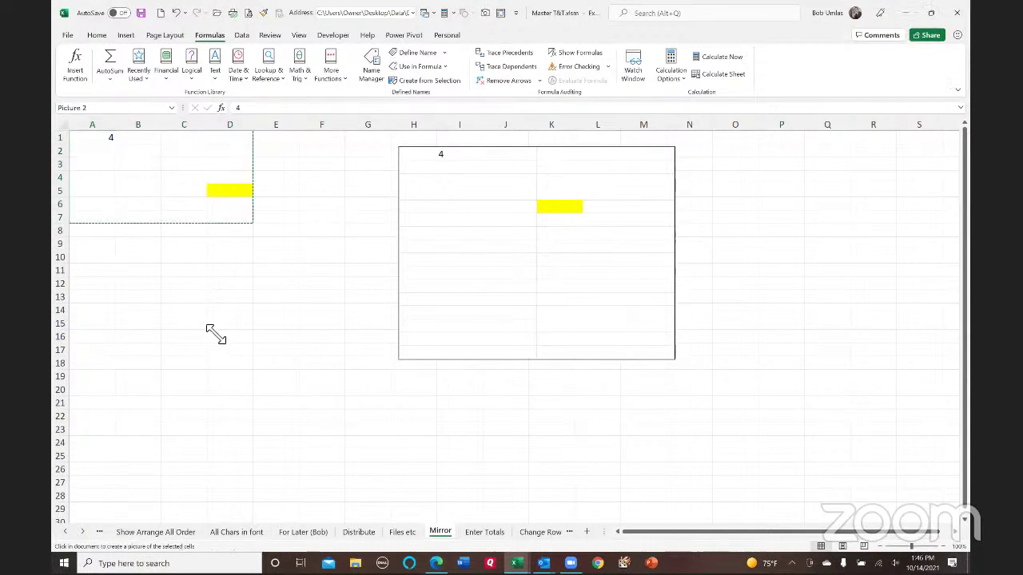
{"action": "left_click_drag", "start_coordinate": [320, 347], "coordinate": [290, 344]}
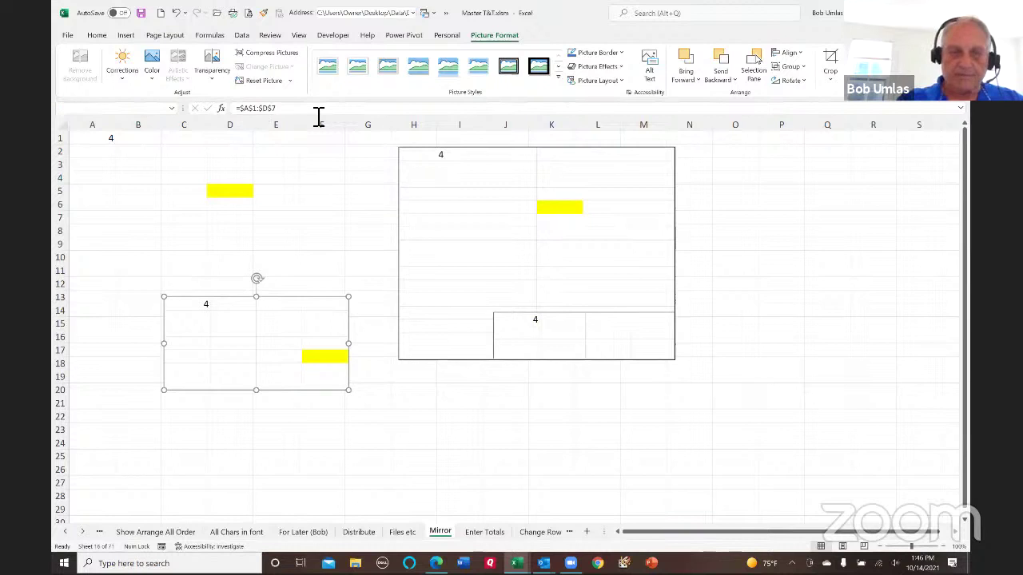
{"action": "key", "text": "Delete"}
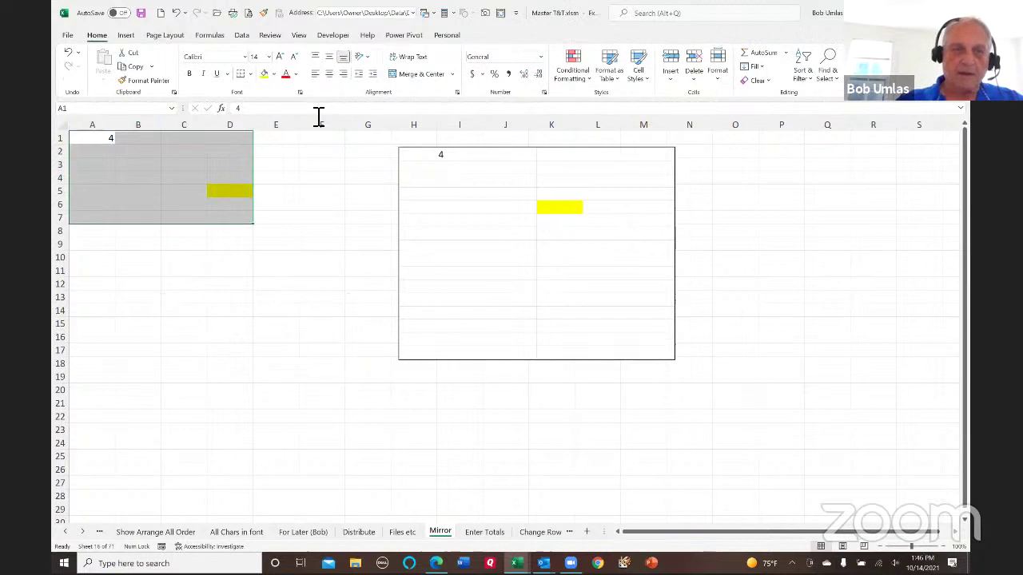
- Find the Camera command under All Commands in the Quick Access Toolbar customization, and close the options without changes
{"action": "right_click", "coordinate": [445, 16]}
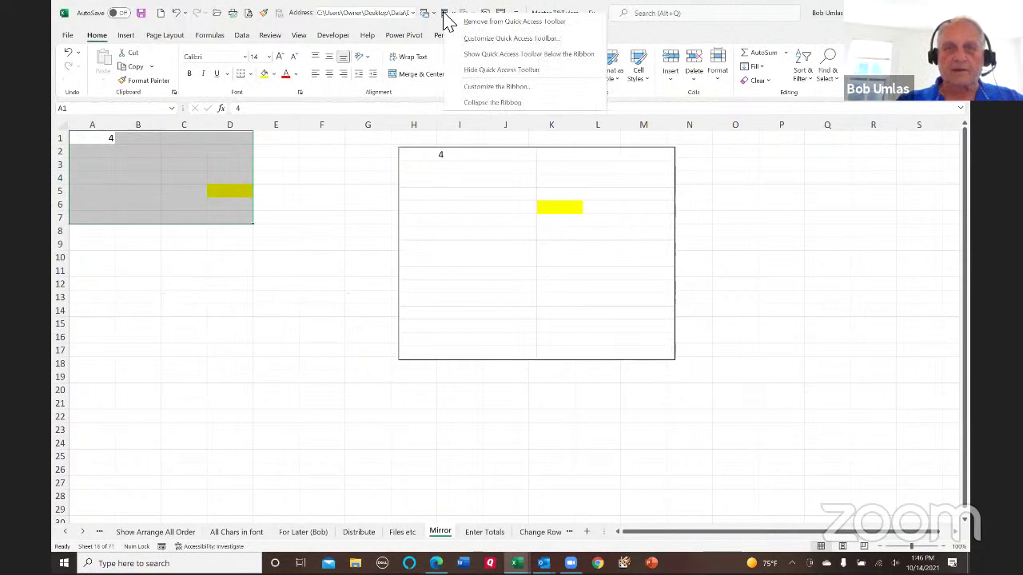
{"action": "left_click", "coordinate": [491, 38]}
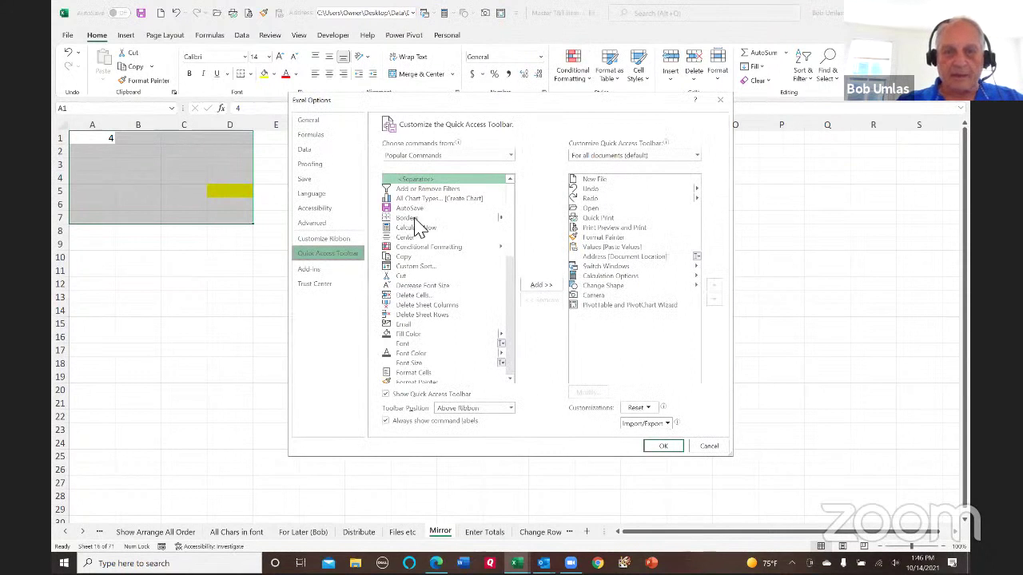
{"action": "left_click", "coordinate": [434, 158]}
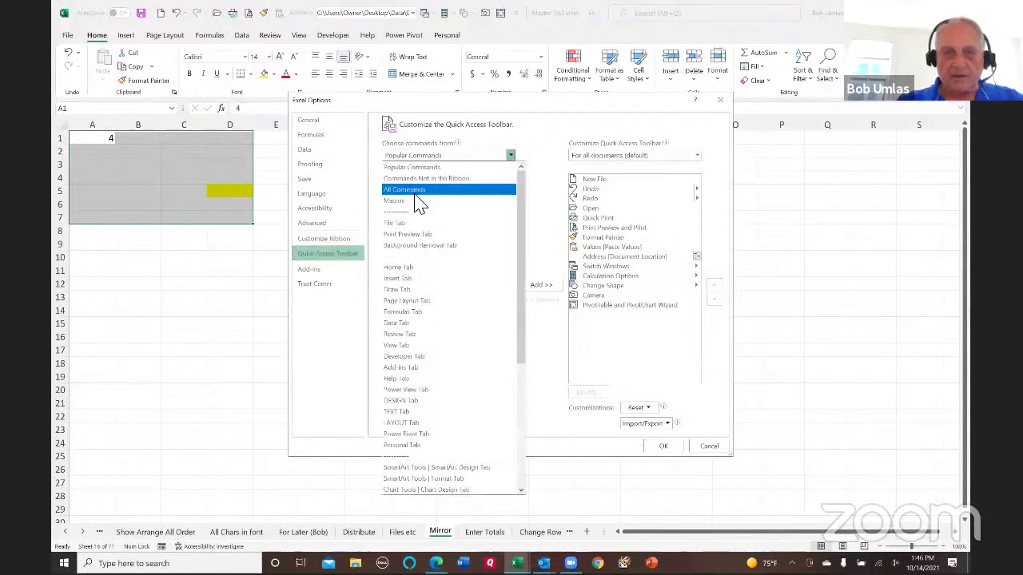
{"action": "left_click", "coordinate": [413, 191]}
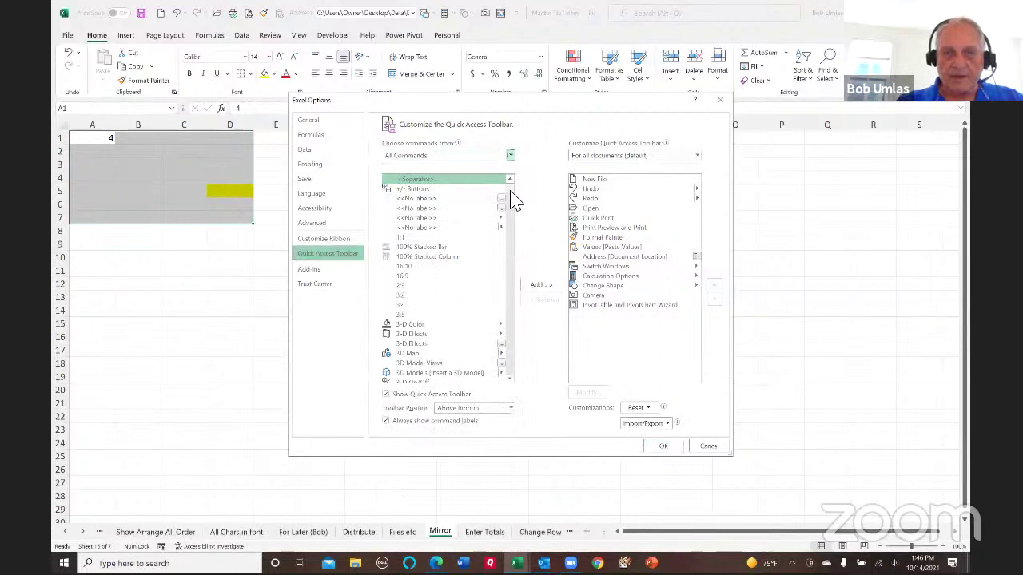
{"action": "mouse_move", "coordinate": [512, 216]}
{"action": "left_mouse_down"}
{"action": "mouse_move", "coordinate": [510, 234]}
{"action": "mouse_move", "coordinate": [509, 224]}
{"action": "left_mouse_up"}
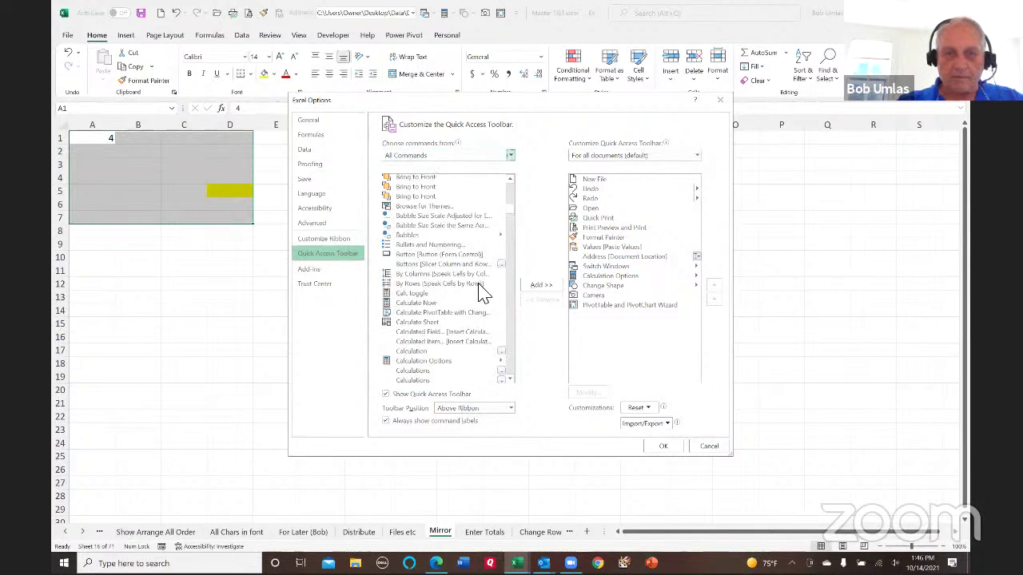
{"action": "scroll", "coordinate": [482, 291], "scroll_direction": "down", "scroll_amount": 5}
{"action": "left_click", "coordinate": [404, 290]}
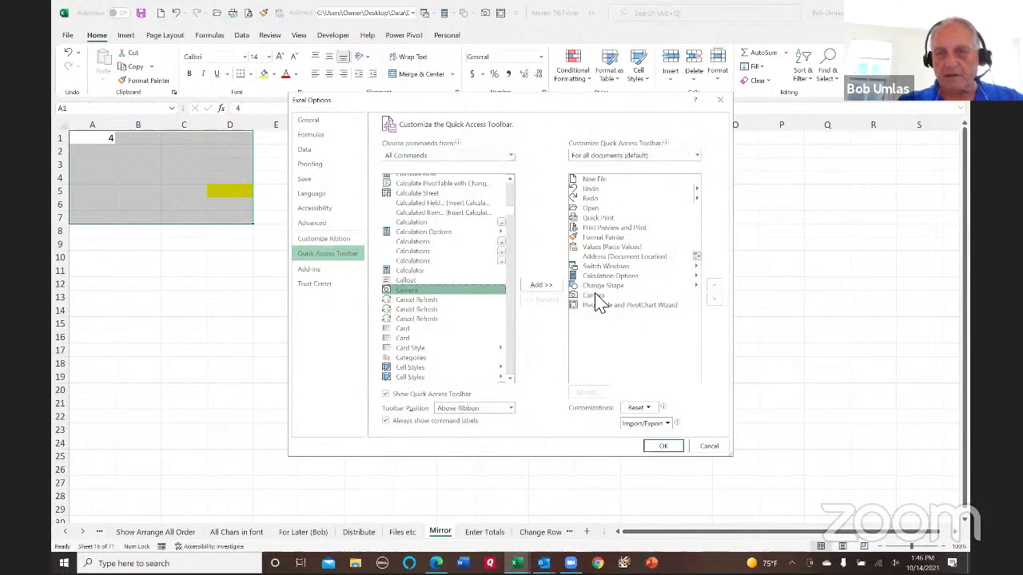
{"action": "left_click", "coordinate": [709, 447]}
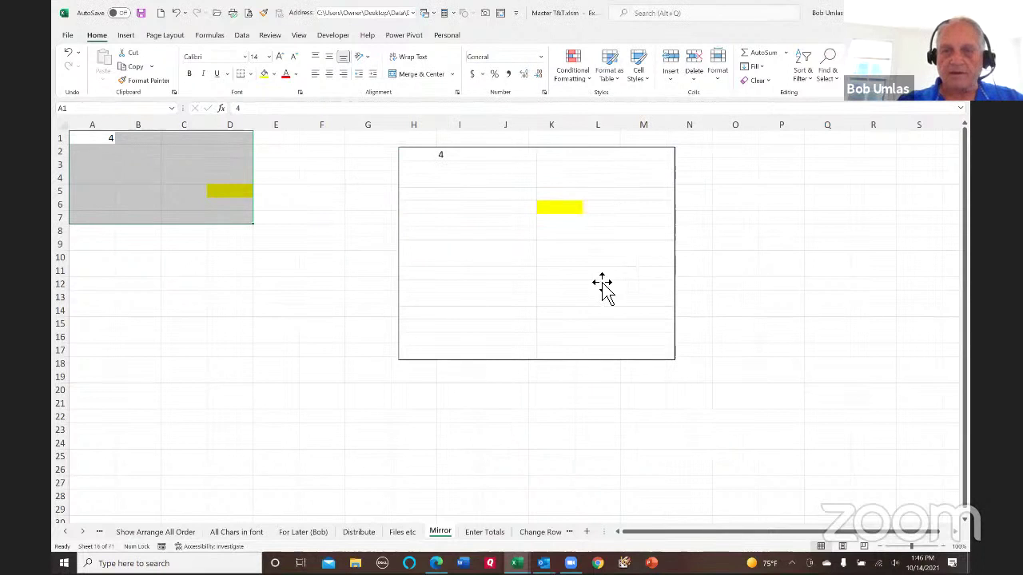
- Move the picture linked to A1:F16 on top of its own source range, starting just beside cell A1
{"action": "left_click", "coordinate": [493, 185]}
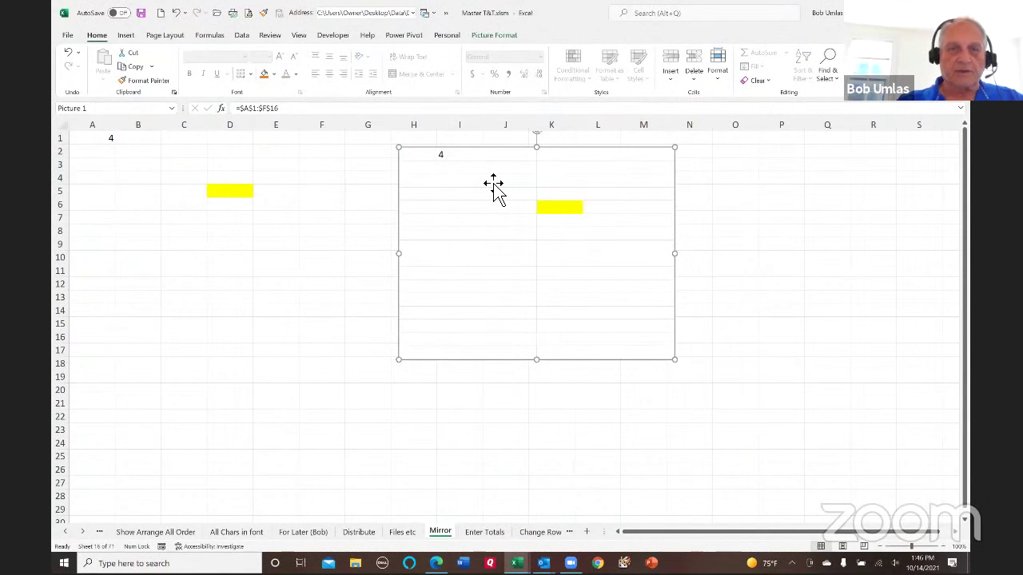
{"action": "left_click_drag", "start_coordinate": [100, 140], "coordinate": [331, 336]}
{"action": "left_click_drag", "start_coordinate": [557, 240], "coordinate": [467, 247]}
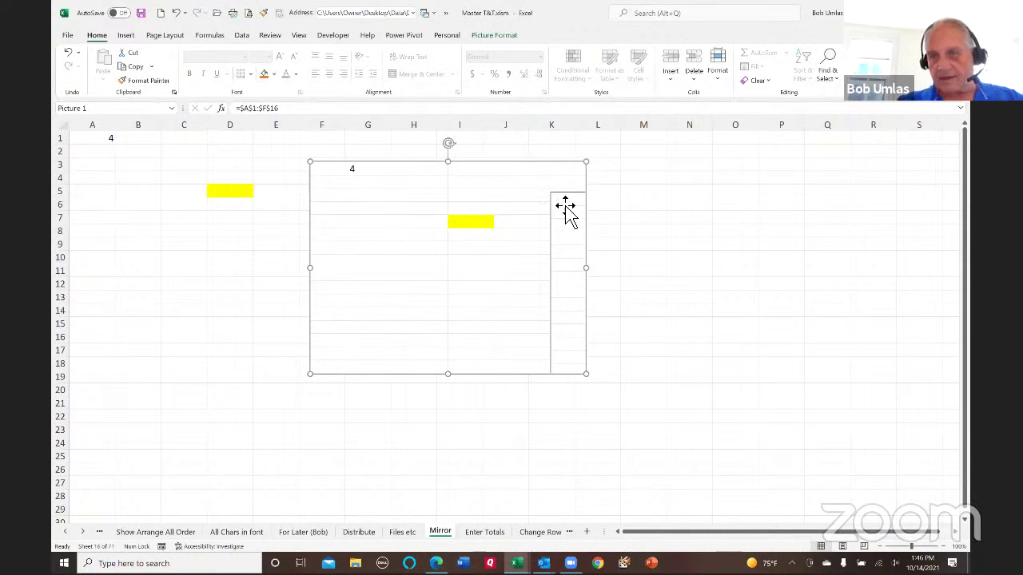
{"action": "left_click_drag", "start_coordinate": [468, 200], "coordinate": [142, 181]}
{"action": "left_click_drag", "start_coordinate": [174, 242], "coordinate": [168, 242]}
- Enter 5, 6, 12 and 8 in turn in cell A1, and move the linked picture off its source range
{"action": "left_click", "coordinate": [84, 140]}
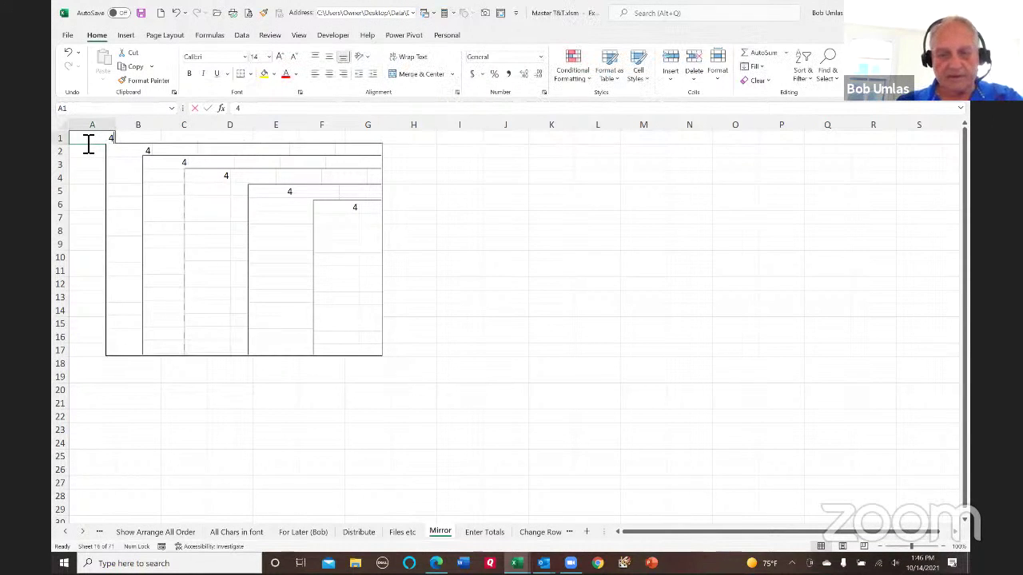
{"action": "type", "text": "5"}
{"action": "key", "text": "ctrl+Return"}
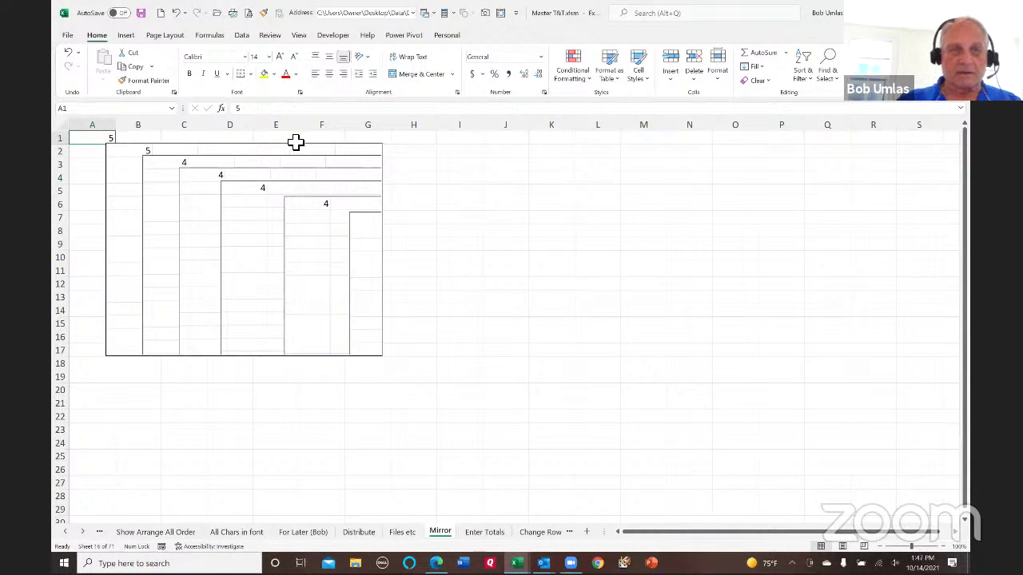
{"action": "type", "text": "6"}
{"action": "key", "text": "ctrl+Return"}
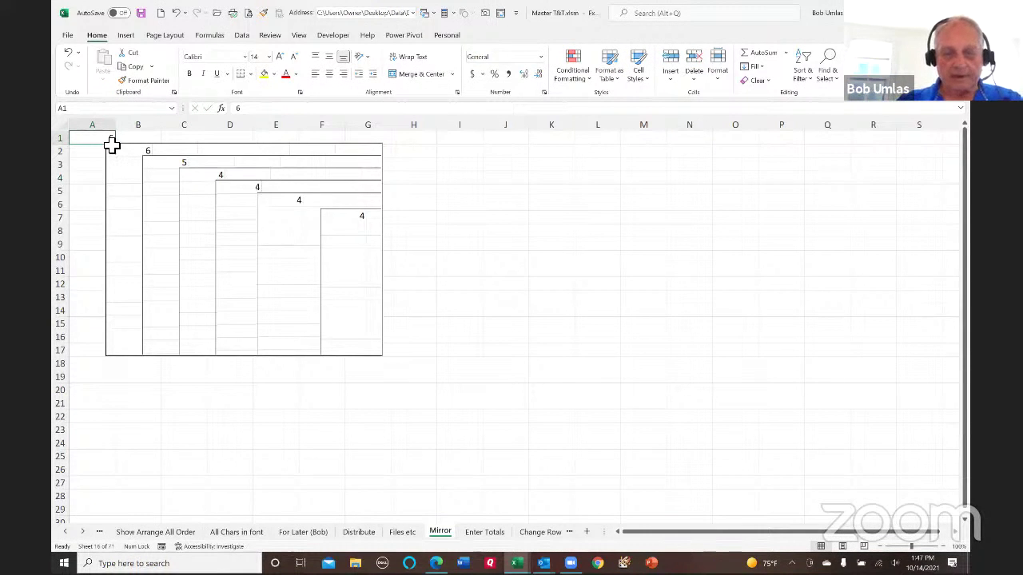
{"action": "type", "text": "12"}
{"action": "key", "text": "ctrl+Return"}
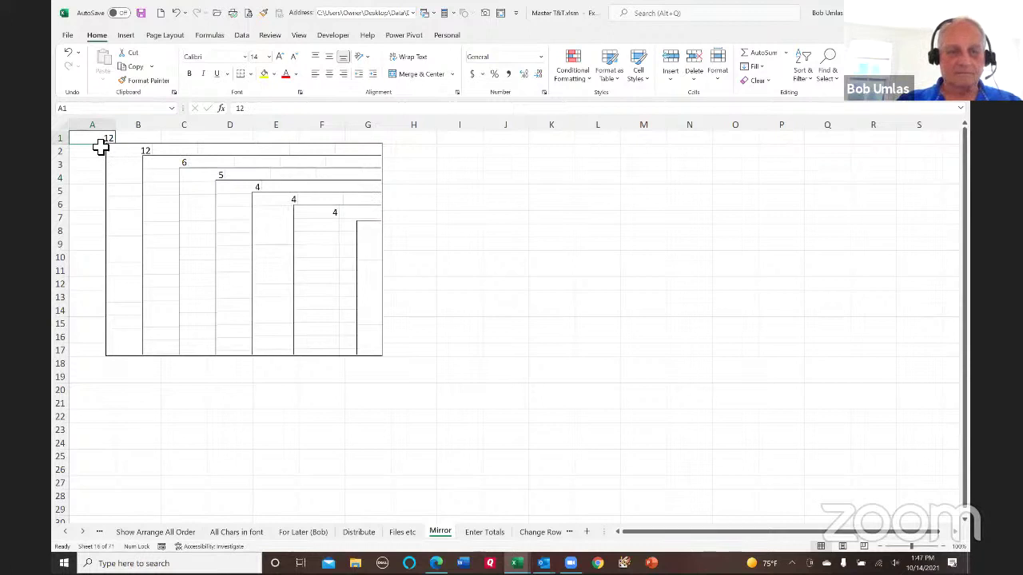
{"action": "type", "text": "8"}
{"action": "key", "text": "ctrl+Return"}
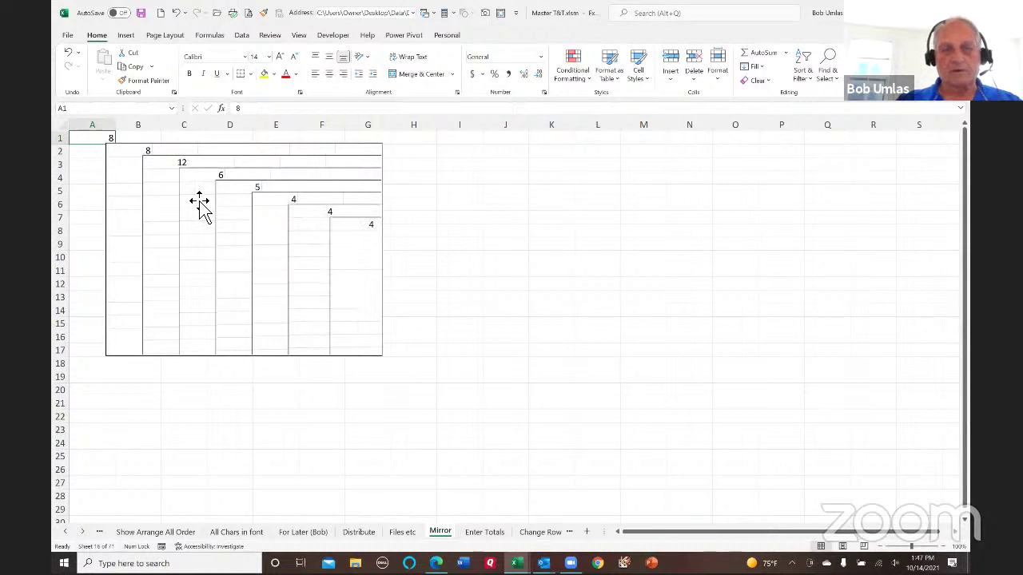
{"action": "left_click_drag", "start_coordinate": [200, 207], "coordinate": [588, 252]}
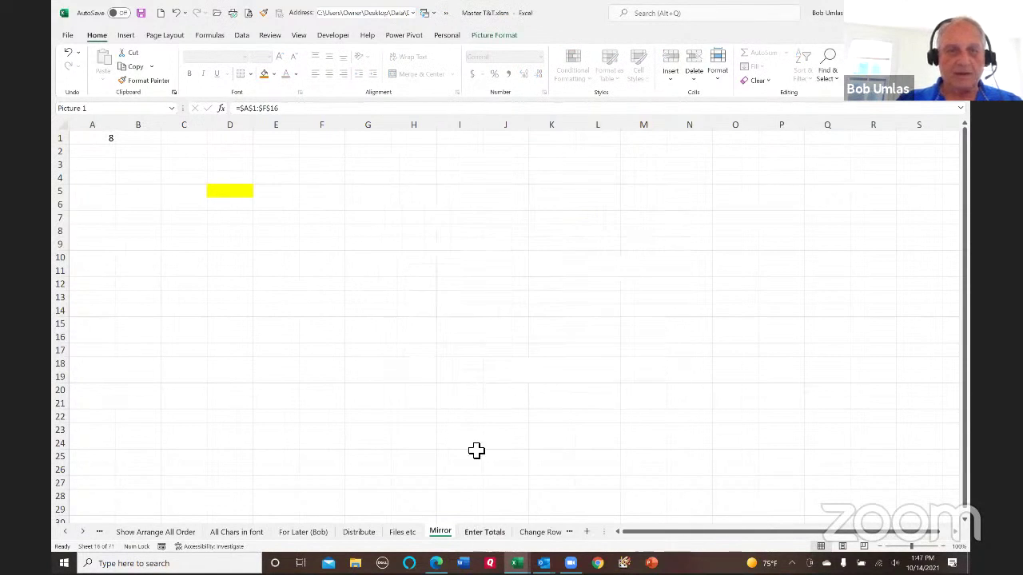
- Examine the Enter Totals sheet: the January total formula in B13, the empty total cells beside it, and the month, percentage and Q1 columns
{"action": "left_click", "coordinate": [485, 532]}
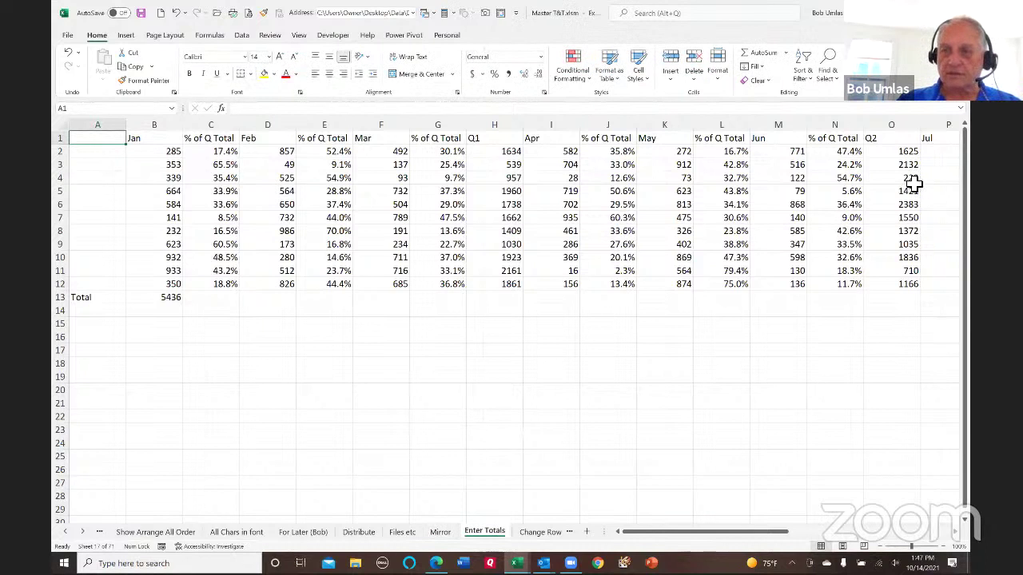
{"action": "left_click", "coordinate": [172, 298]}
{"action": "left_click_drag", "start_coordinate": [173, 298], "coordinate": [378, 304]}
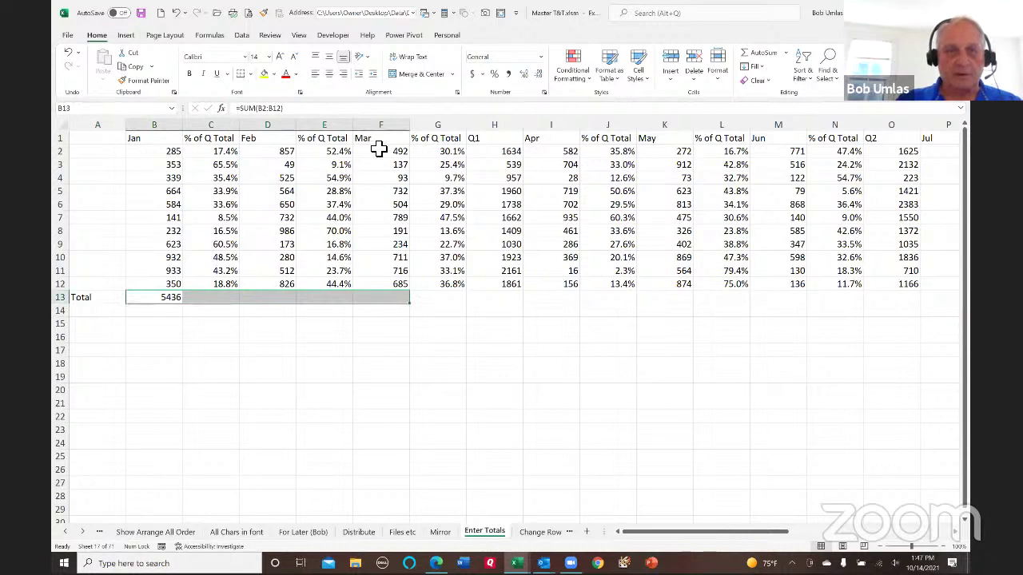
{"action": "left_click", "coordinate": [477, 128]}
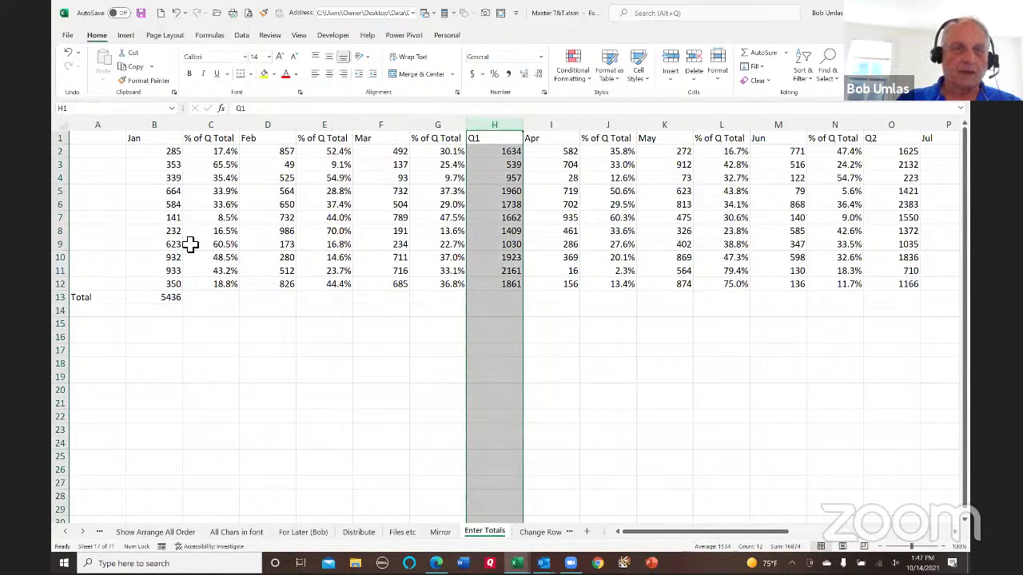
{"action": "left_click", "coordinate": [162, 299]}
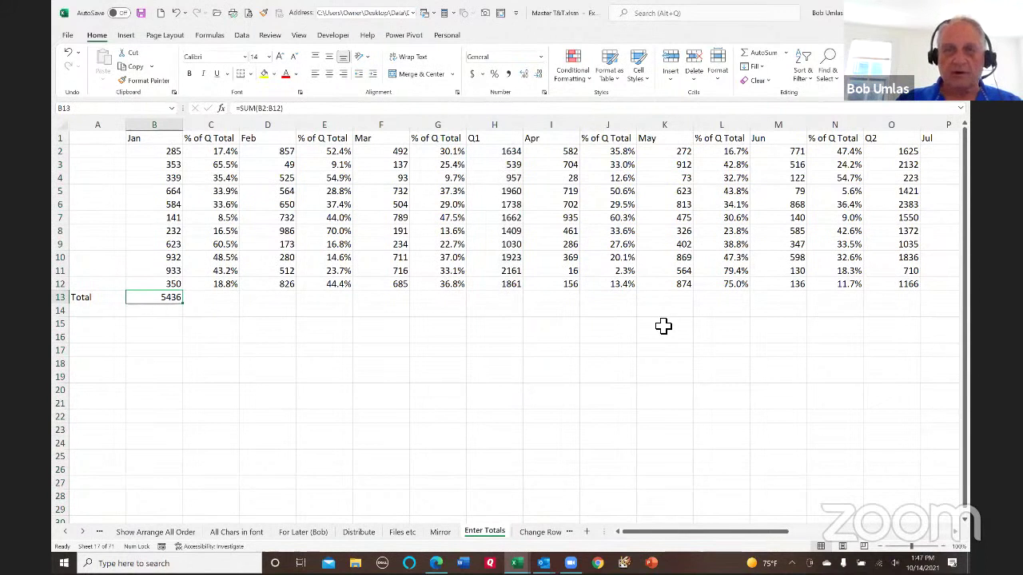
{"action": "left_click", "coordinate": [553, 80]}
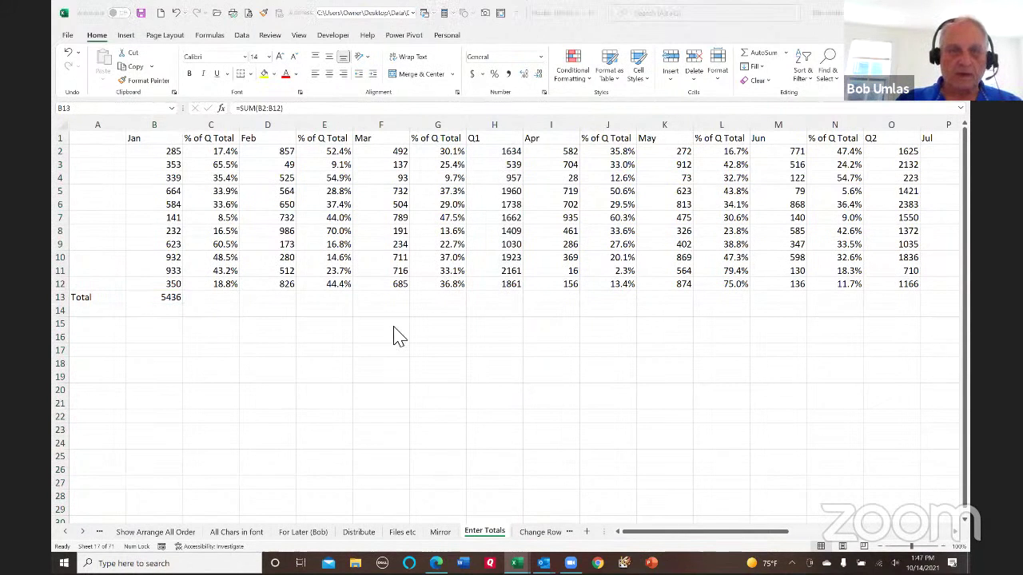
{"action": "left_click", "coordinate": [220, 298]}
{"action": "left_click", "coordinate": [220, 299]}
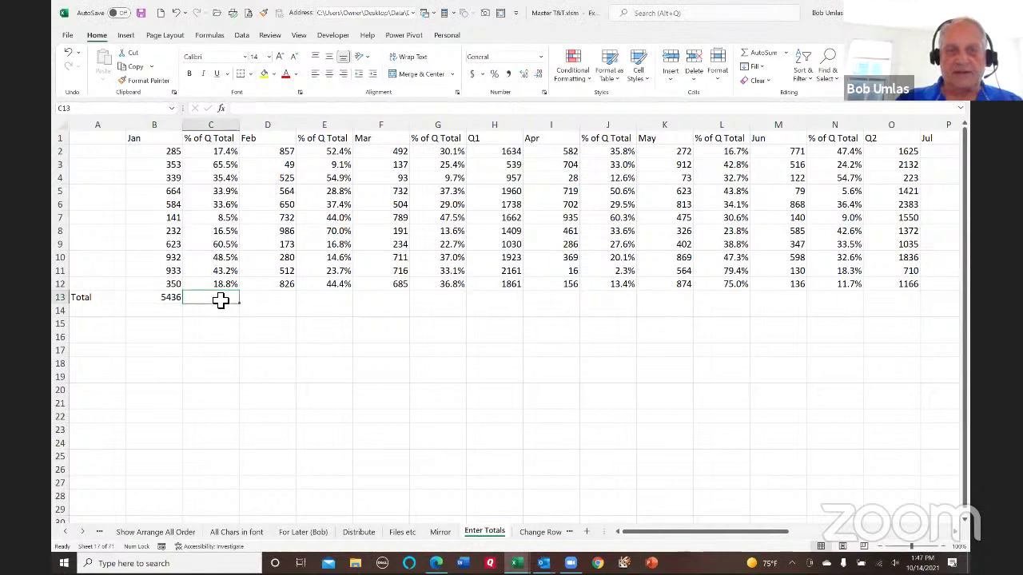
{"action": "left_click", "coordinate": [155, 127]}
{"action": "left_click", "coordinate": [380, 128]}
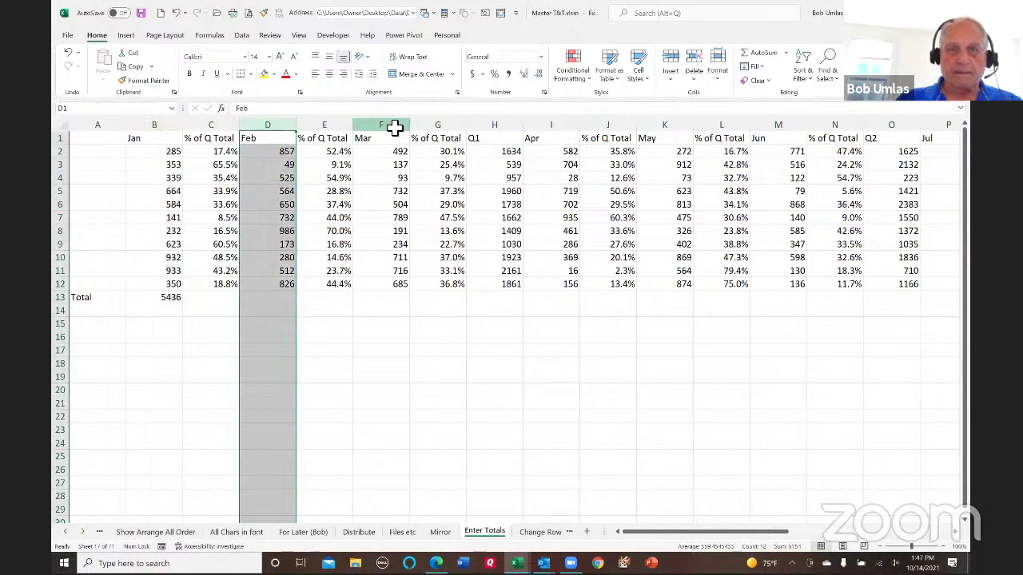
- Try filling the January total formula from B13 across to E13, and undo the fill
{"action": "left_click", "coordinate": [173, 300]}
{"action": "left_click_drag", "start_coordinate": [182, 304], "coordinate": [344, 304]}
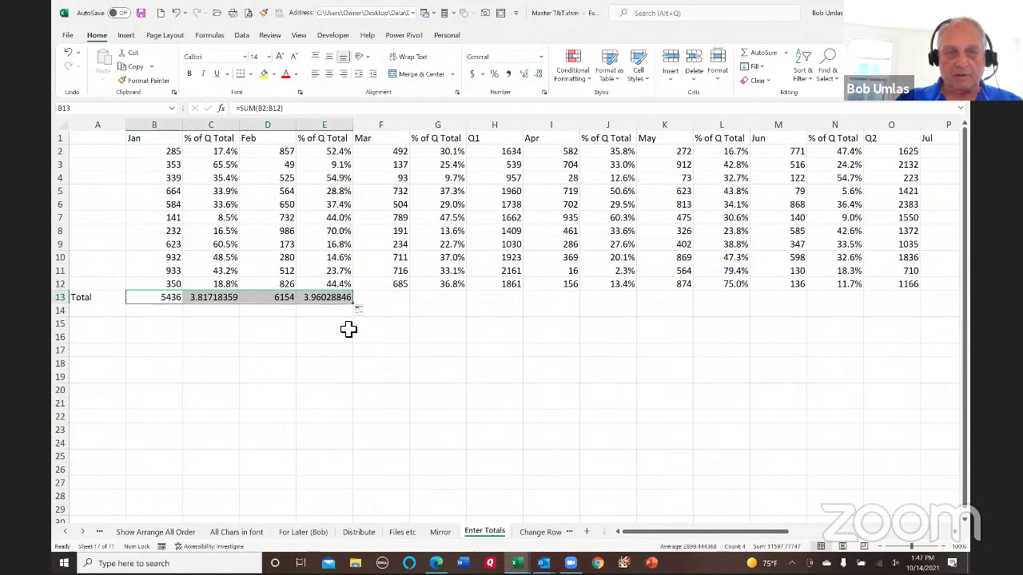
{"action": "key", "text": "ctrl+z"}
- Try filling the B13:C13 pair across row 13 to L13, and undo the fill after checking the cells under the months and percentages
{"action": "left_click_drag", "start_coordinate": [171, 299], "coordinate": [195, 301]}
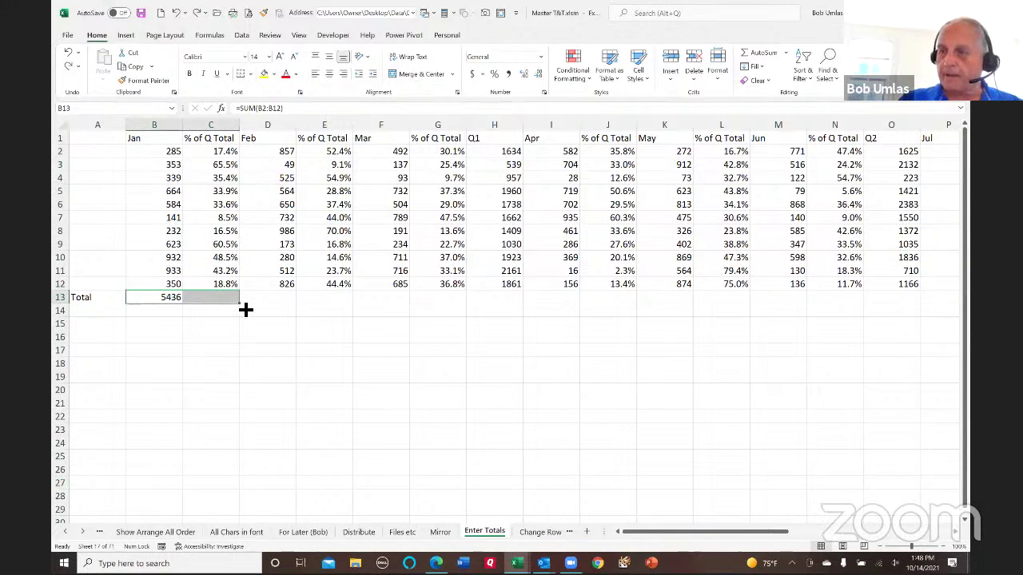
{"action": "left_click_drag", "start_coordinate": [245, 309], "coordinate": [729, 303]}
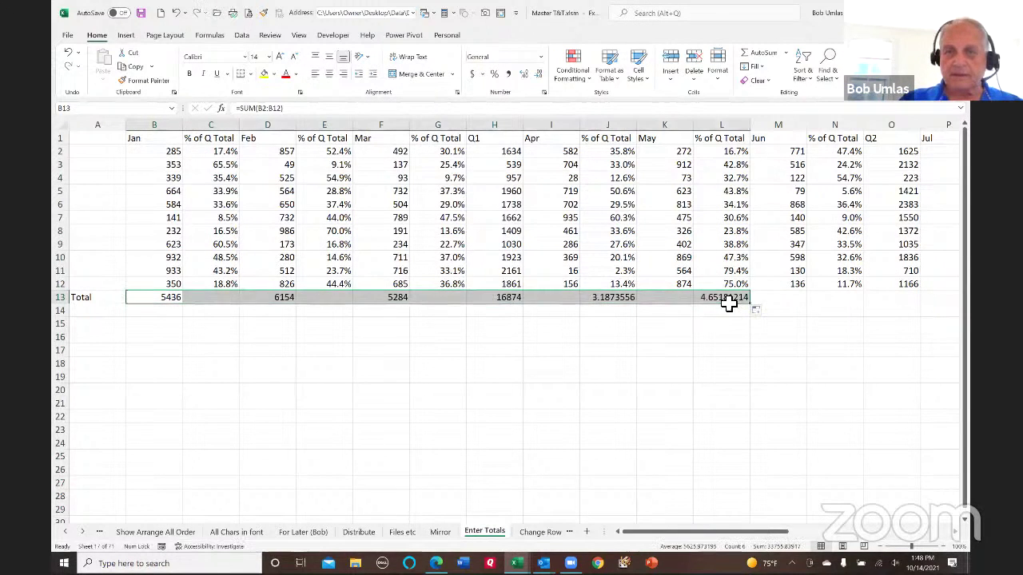
{"action": "left_click", "coordinate": [161, 298]}
{"action": "left_click", "coordinate": [211, 303]}
{"action": "left_click", "coordinate": [274, 299]}
{"action": "left_click", "coordinate": [330, 303]}
{"action": "left_click", "coordinate": [394, 304]}
{"action": "left_click", "coordinate": [444, 300]}
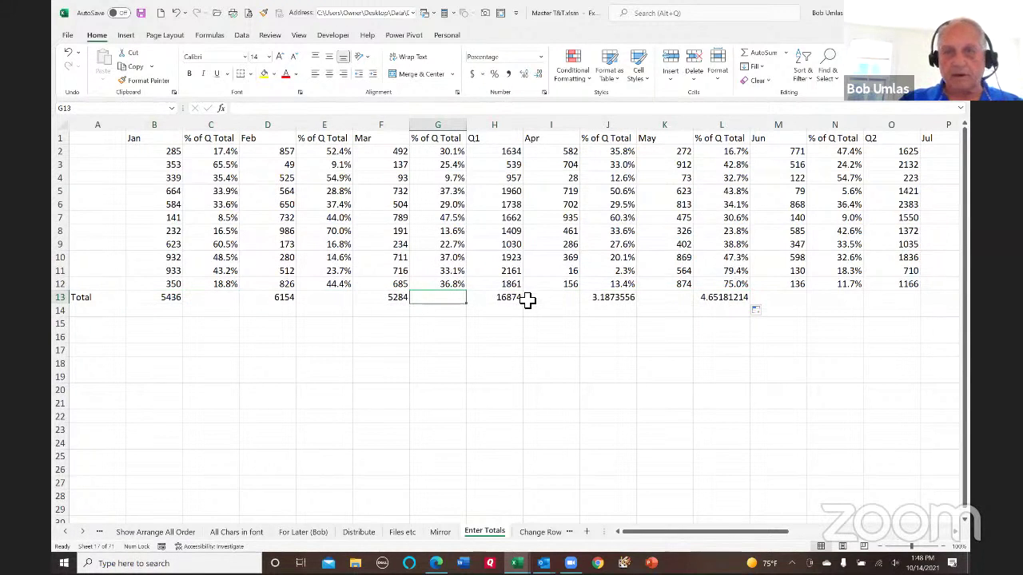
{"action": "left_click", "coordinate": [531, 299]}
{"action": "left_click", "coordinate": [604, 299]}
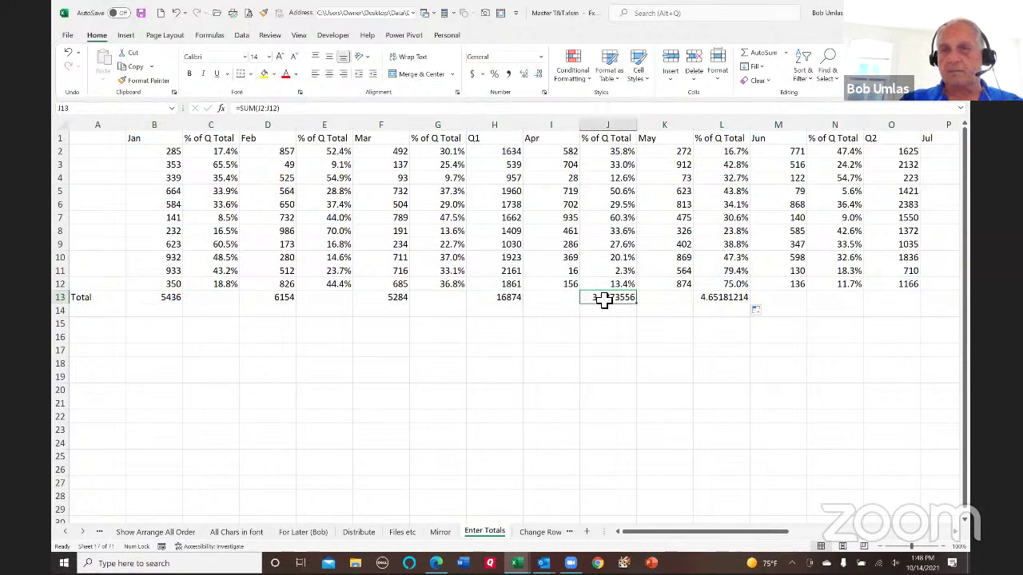
{"action": "left_click", "coordinate": [558, 299]}
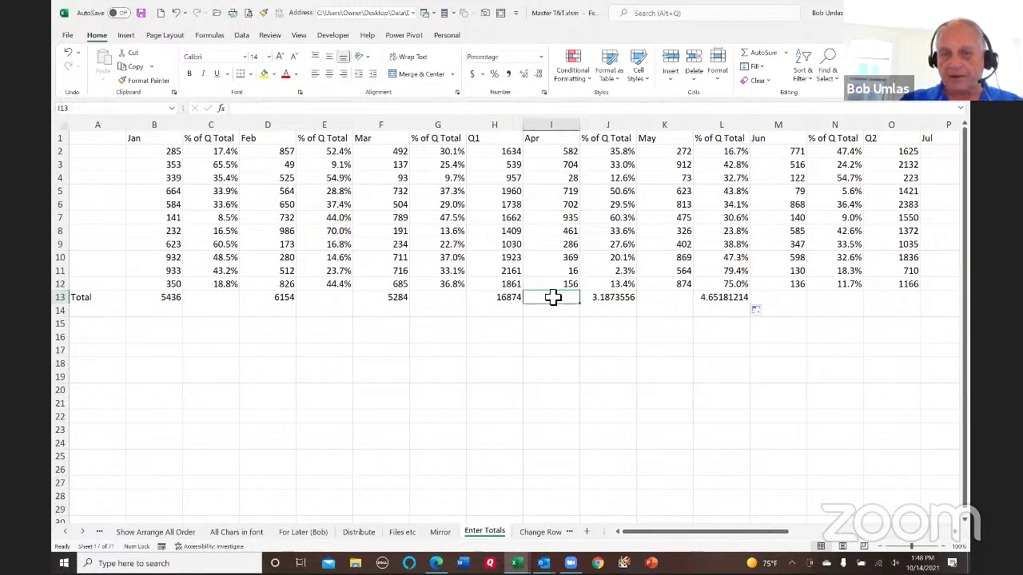
{"action": "key", "text": "ctrl+z"}
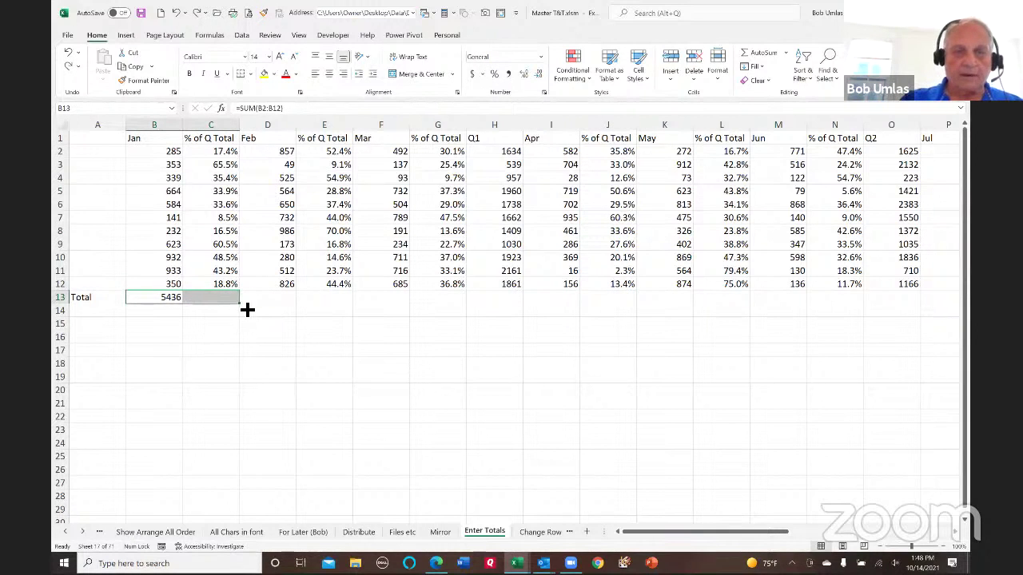
- Fill the B13:C13 pair across to the Q1 total in H13, and fill B13:H13 across to the Q4 total in AC13
{"action": "left_click_drag", "start_coordinate": [247, 310], "coordinate": [522, 312]}
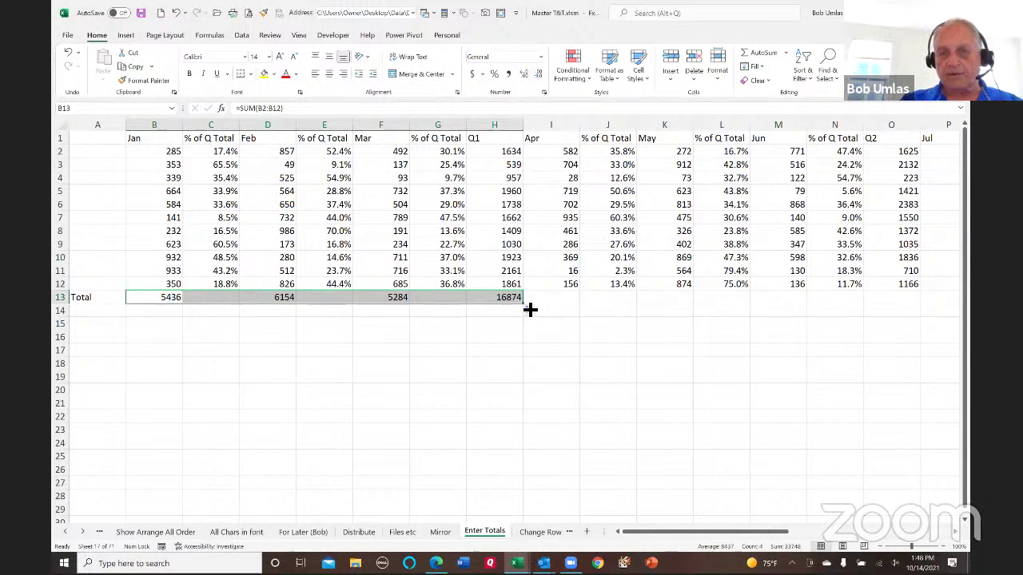
{"action": "left_click_drag", "start_coordinate": [529, 309], "coordinate": [879, 308]}
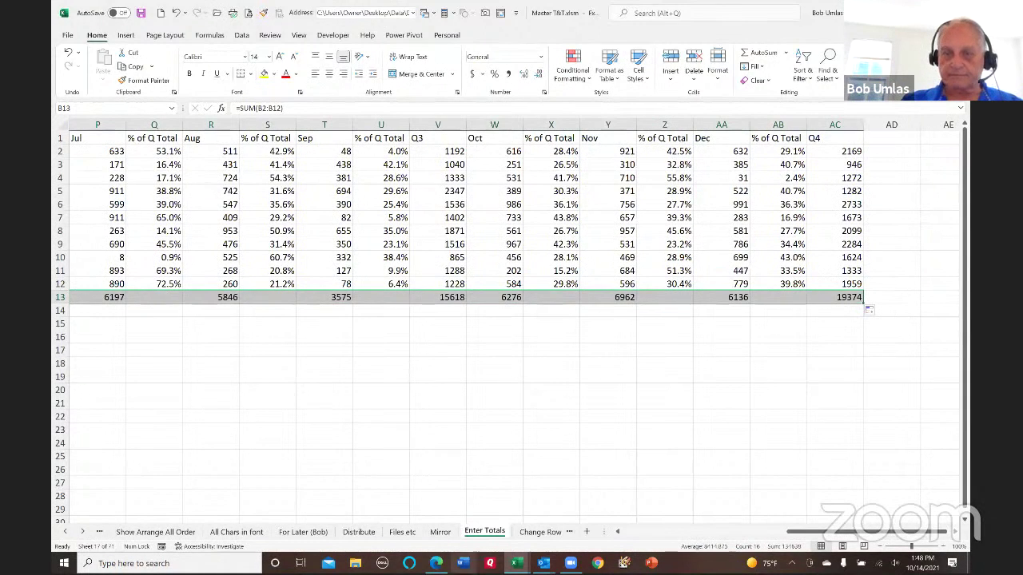
{"action": "left_click", "coordinate": [646, 531]}
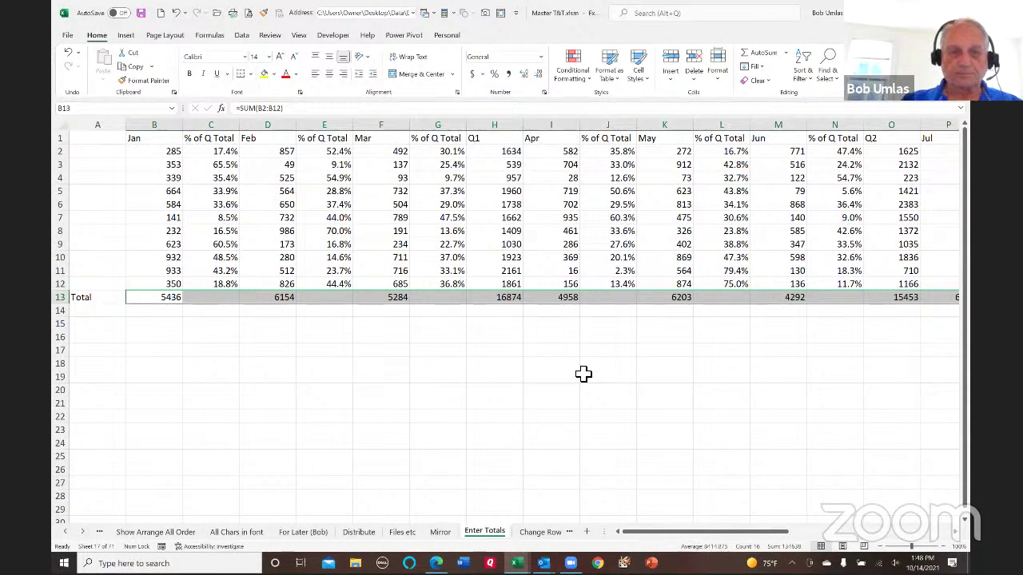
- Examine the department list on the Change Row Height sheet and how it looks in the print preview
{"action": "left_click", "coordinate": [541, 532]}
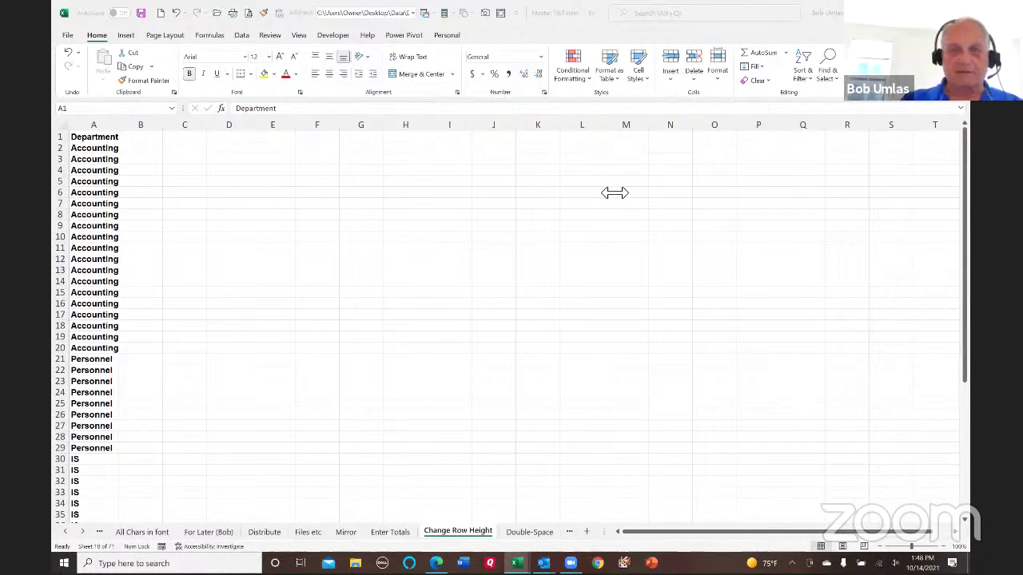
{"action": "left_click", "coordinate": [306, 261]}
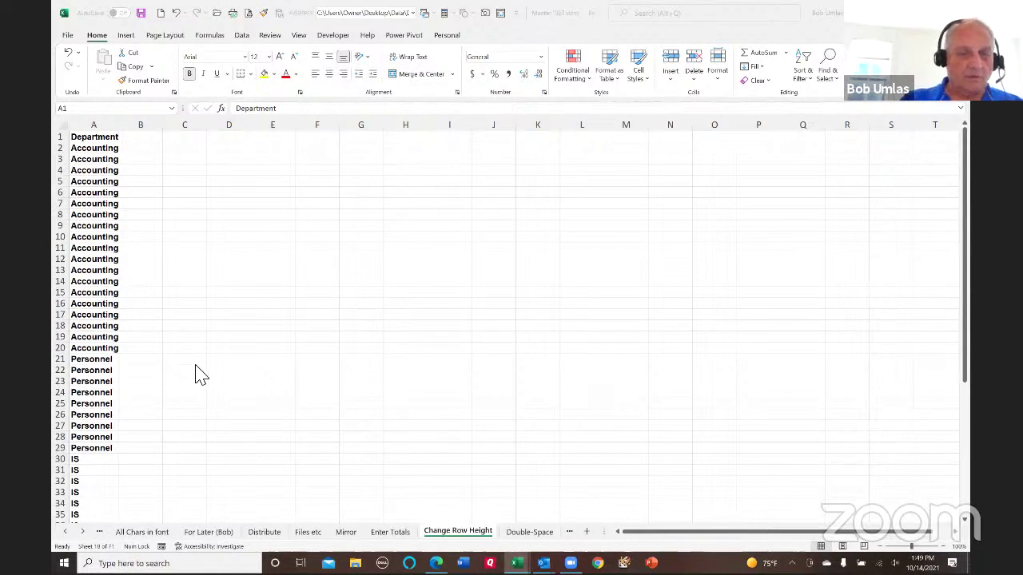
{"action": "scroll", "coordinate": [194, 372], "scroll_direction": "down", "scroll_amount": 3}
{"action": "scroll", "coordinate": [199, 352], "scroll_direction": "up", "scroll_amount": 1}
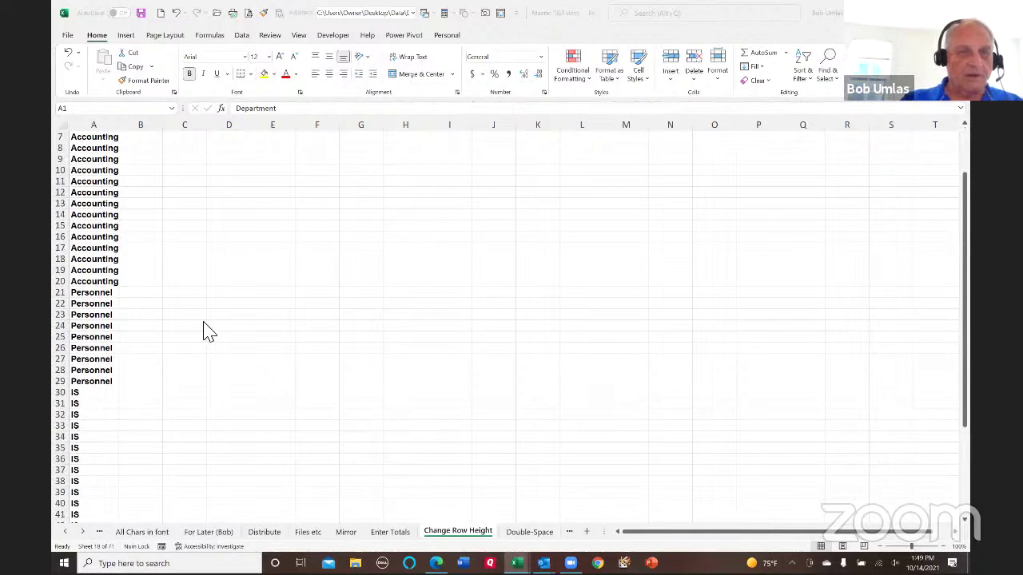
{"action": "left_click", "coordinate": [249, 14]}
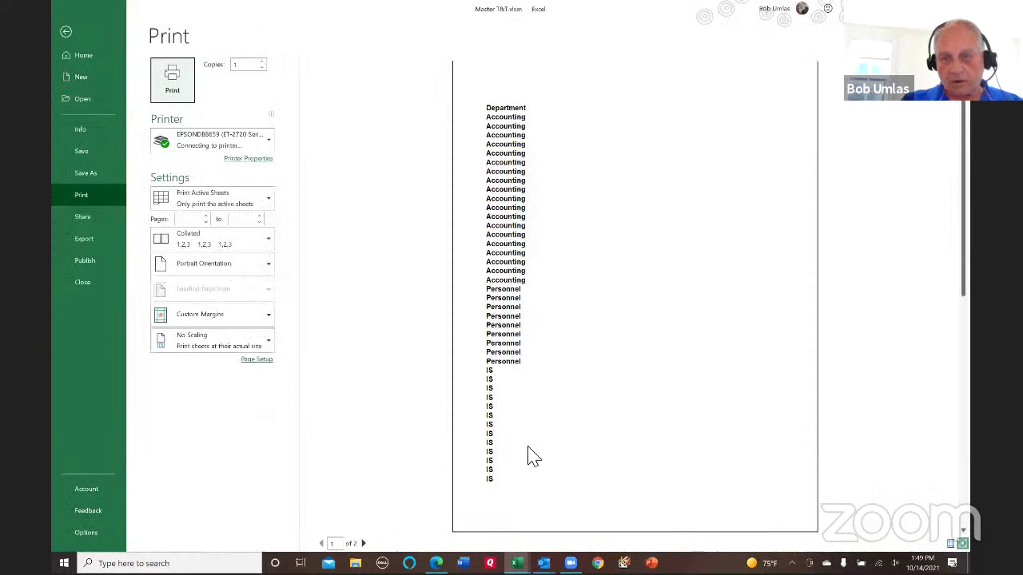
{"action": "left_click", "coordinate": [64, 32]}
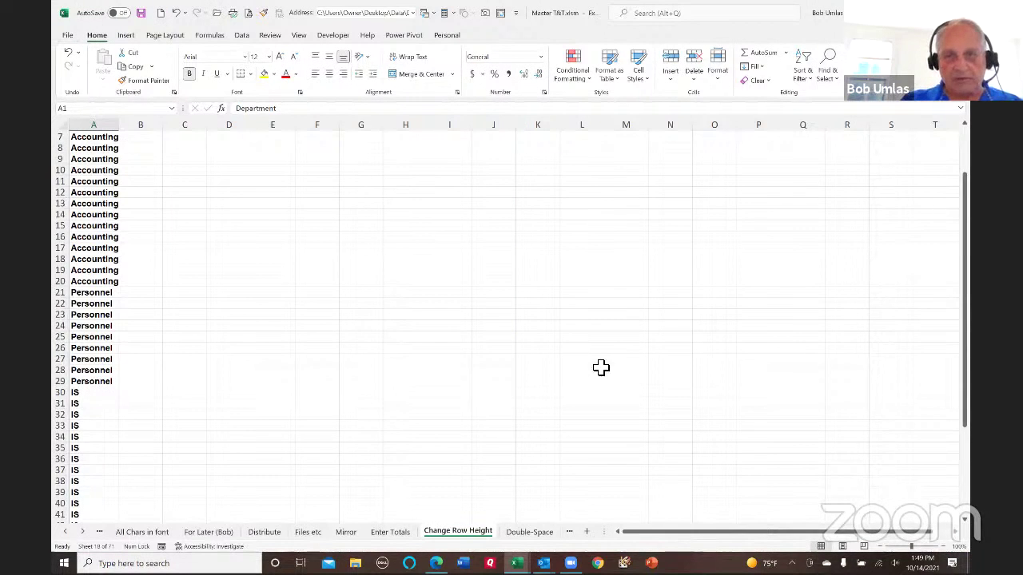
- Try enlarging rows 21 and 30 to set the departments apart, check the print preview, and undo both row height changes
{"action": "left_click_drag", "start_coordinate": [141, 138], "coordinate": [600, 372]}
{"action": "left_click", "coordinate": [372, 281]}
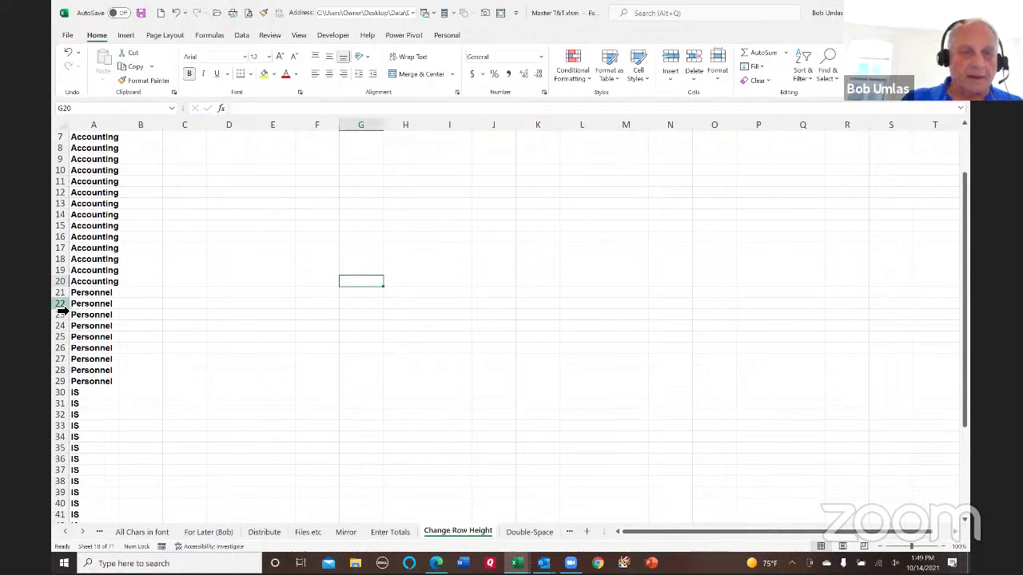
{"action": "left_click_drag", "start_coordinate": [62, 298], "coordinate": [61, 311]}
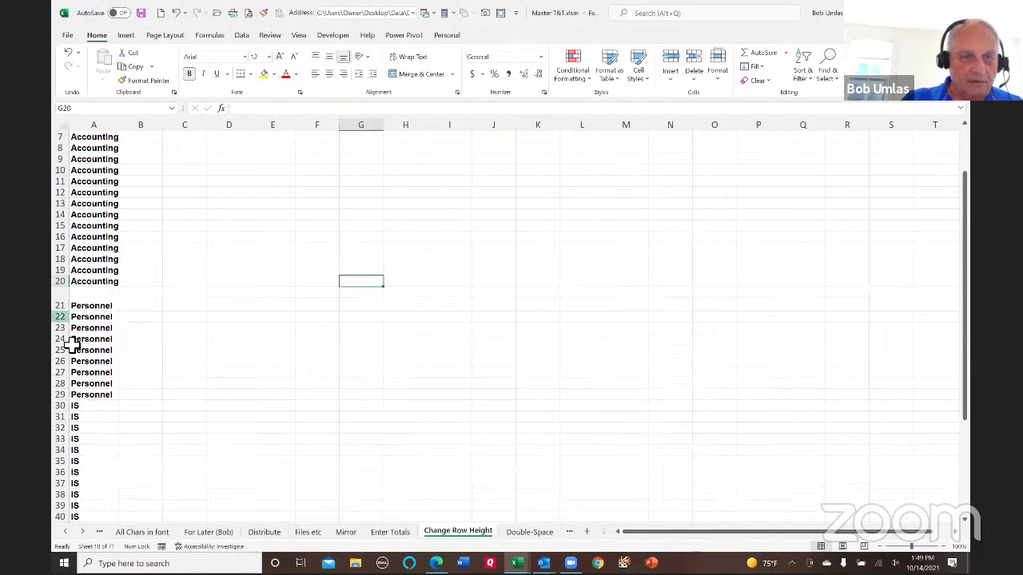
{"action": "left_click_drag", "start_coordinate": [68, 411], "coordinate": [64, 430]}
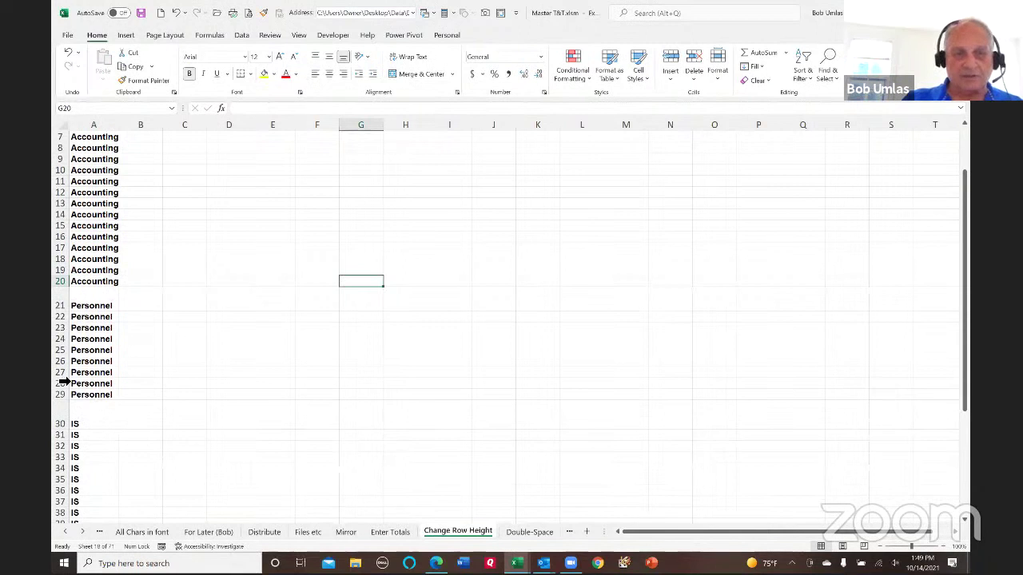
{"action": "left_click", "coordinate": [247, 14]}
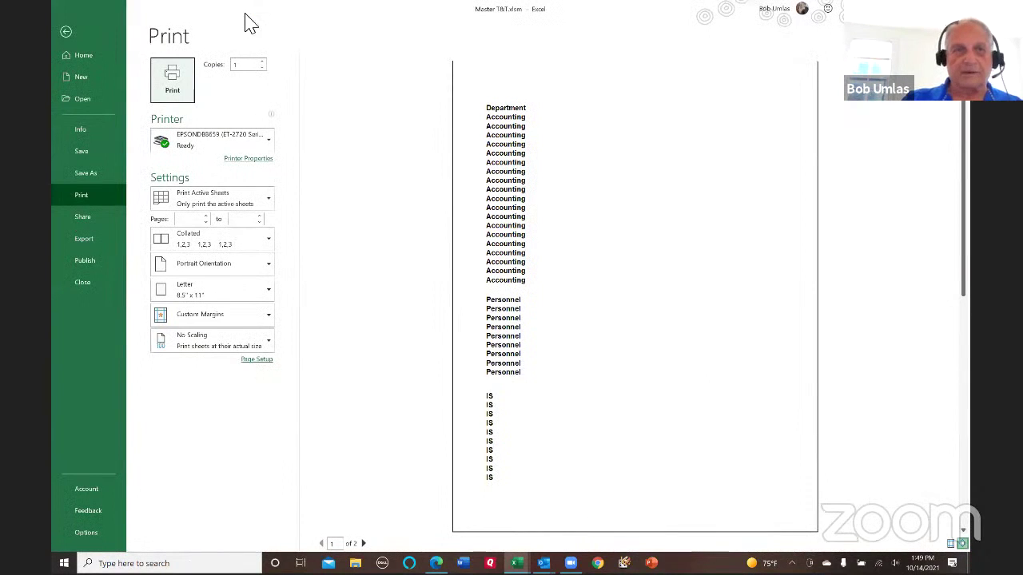
{"action": "left_click", "coordinate": [68, 32]}
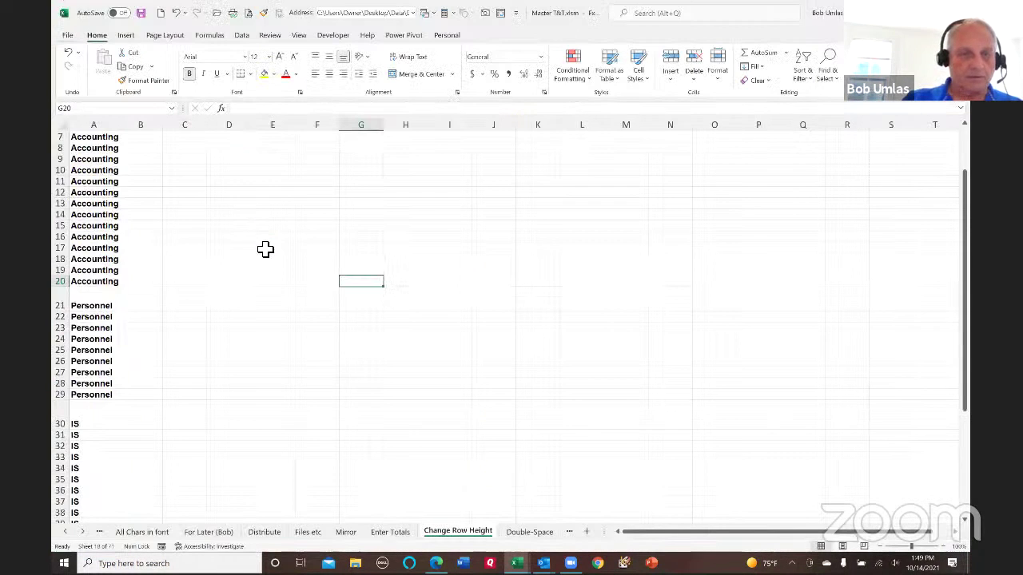
{"action": "key", "text": "ctrl+z"}
{"action": "key", "text": "ctrl+z"}
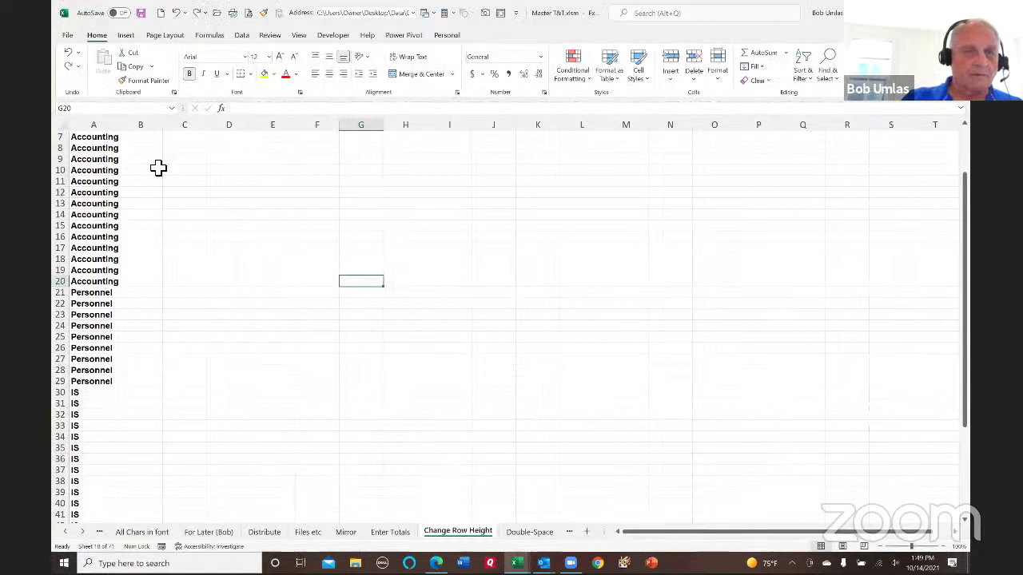
- AutoFit column A and enter the helper formula =IF(A2<>A3,1,"X") in B3 beside the department list
{"action": "left_click", "coordinate": [144, 149]}
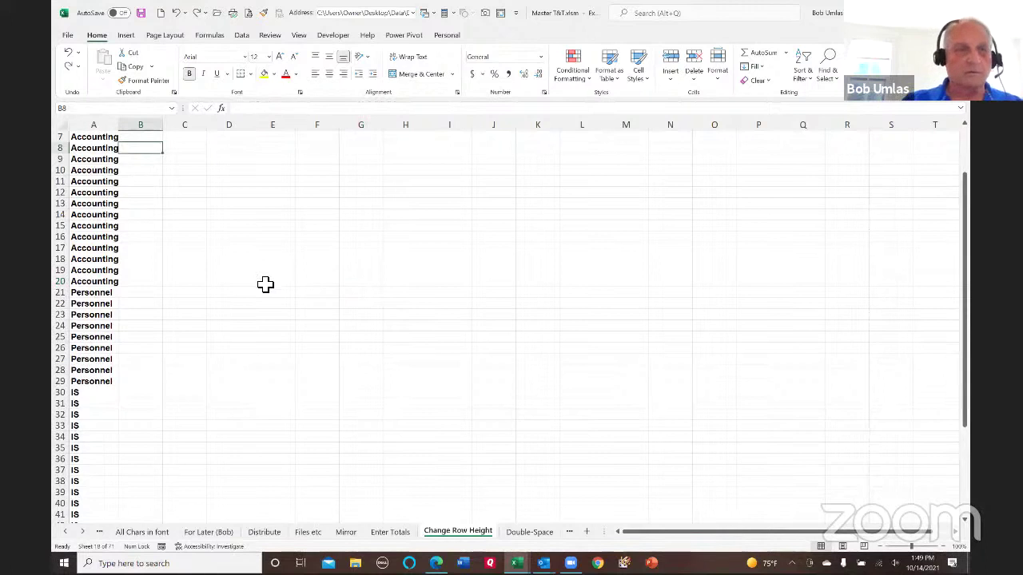
{"action": "scroll", "coordinate": [265, 285], "scroll_direction": "up", "scroll_amount": 2}
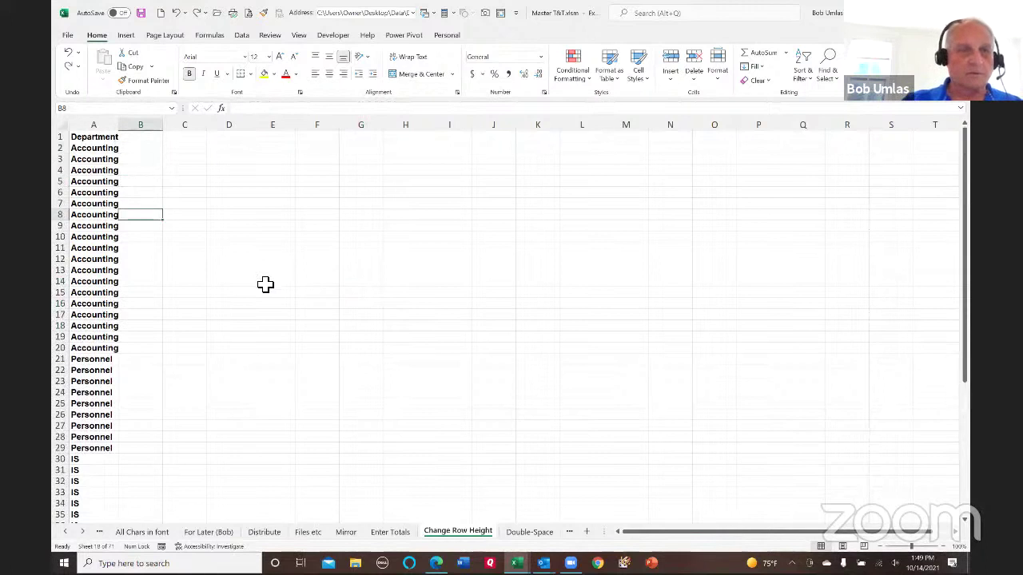
{"action": "left_click", "coordinate": [141, 158]}
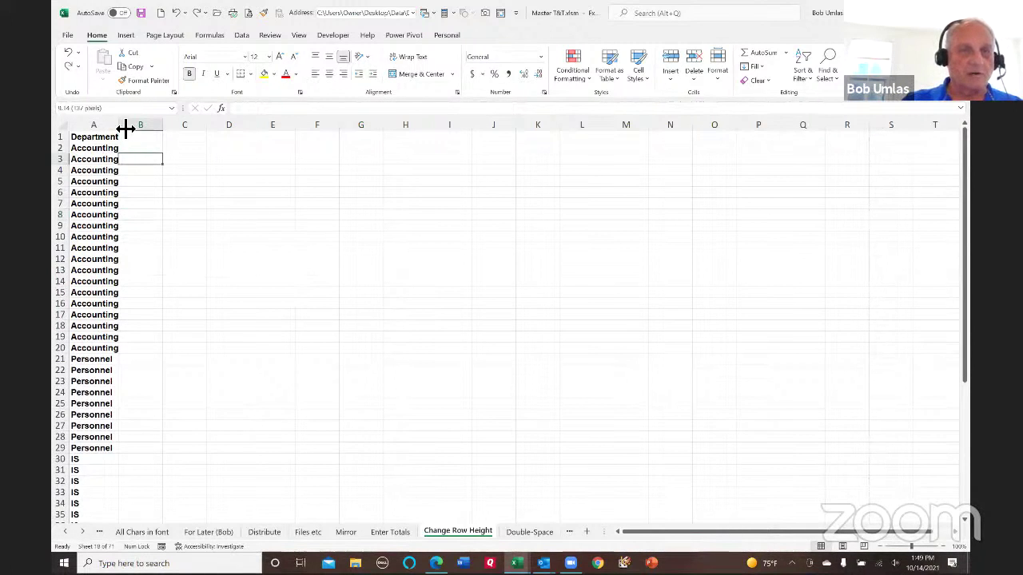
{"action": "double_click", "coordinate": [125, 129]}
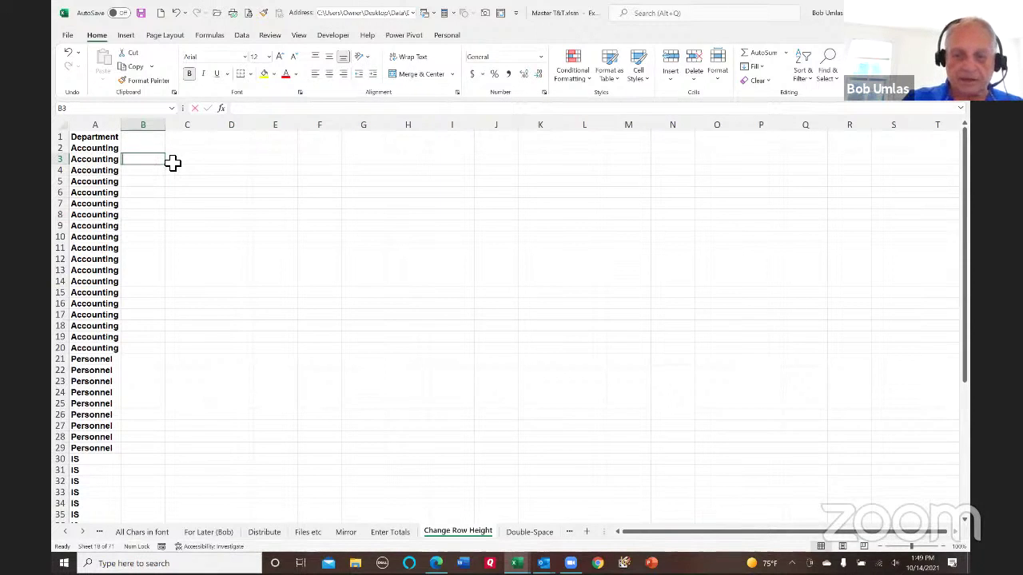
{"action": "type", "text": "=if("}
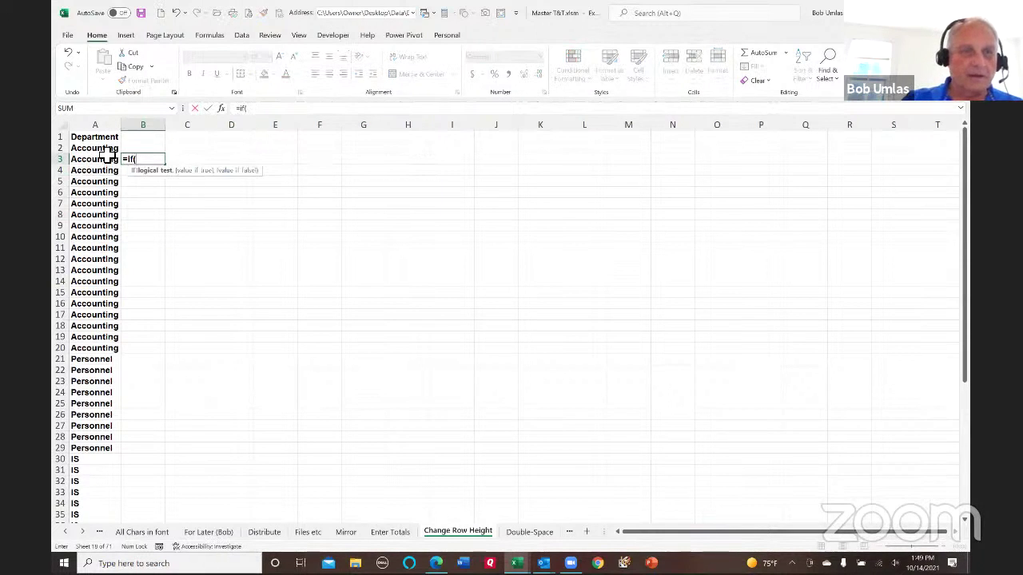
{"action": "left_click", "coordinate": [107, 150]}
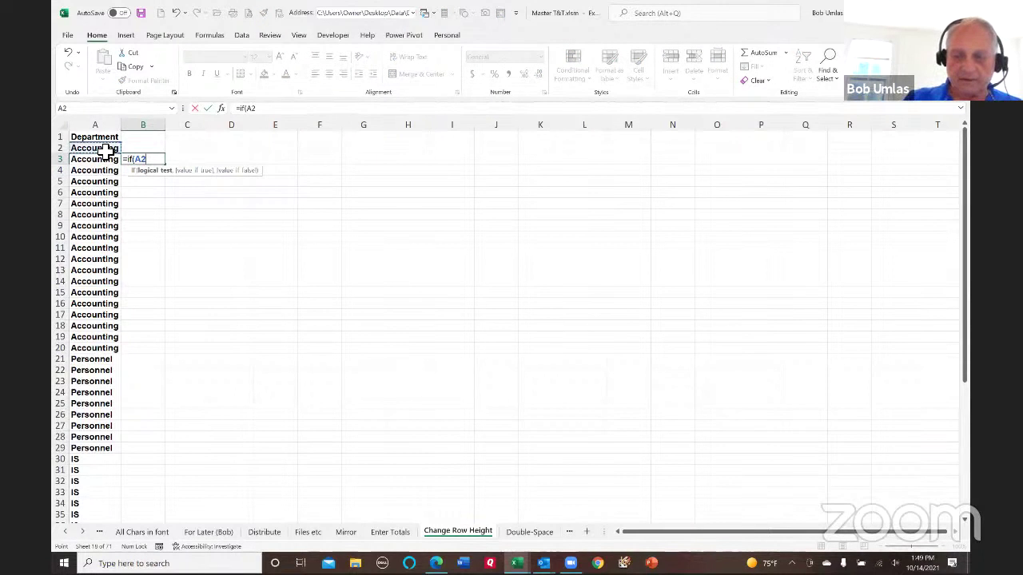
{"action": "type", "text": "<>"}
{"action": "left_click", "coordinate": [106, 157]}
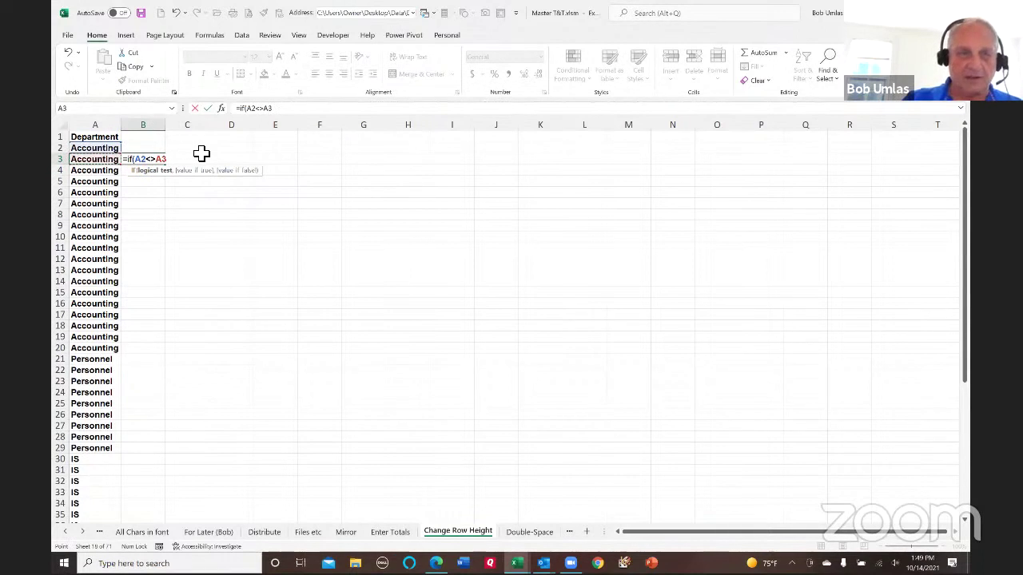
{"action": "type", "text": ","}
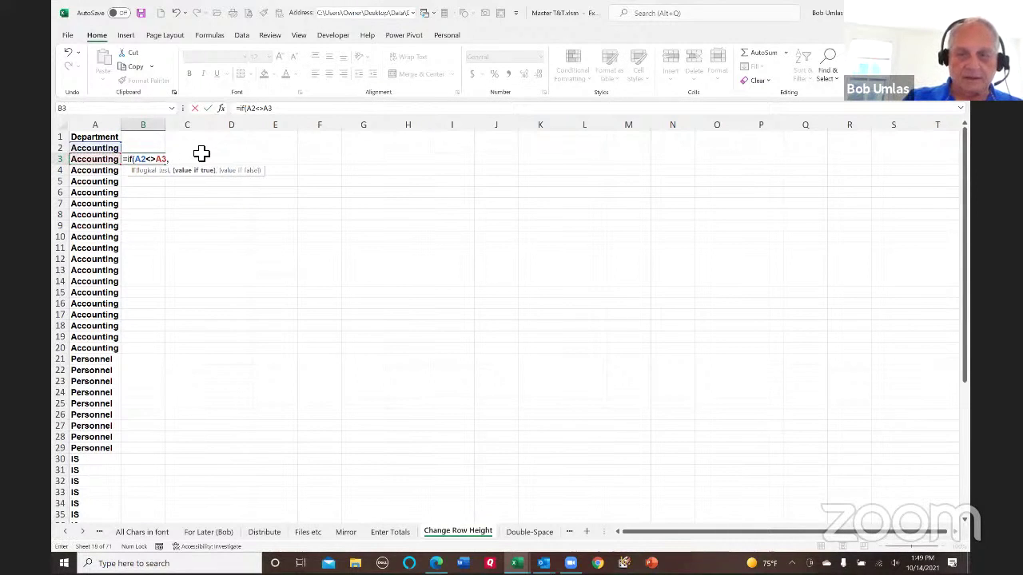
{"action": "type", "text": "1,\"X\""}
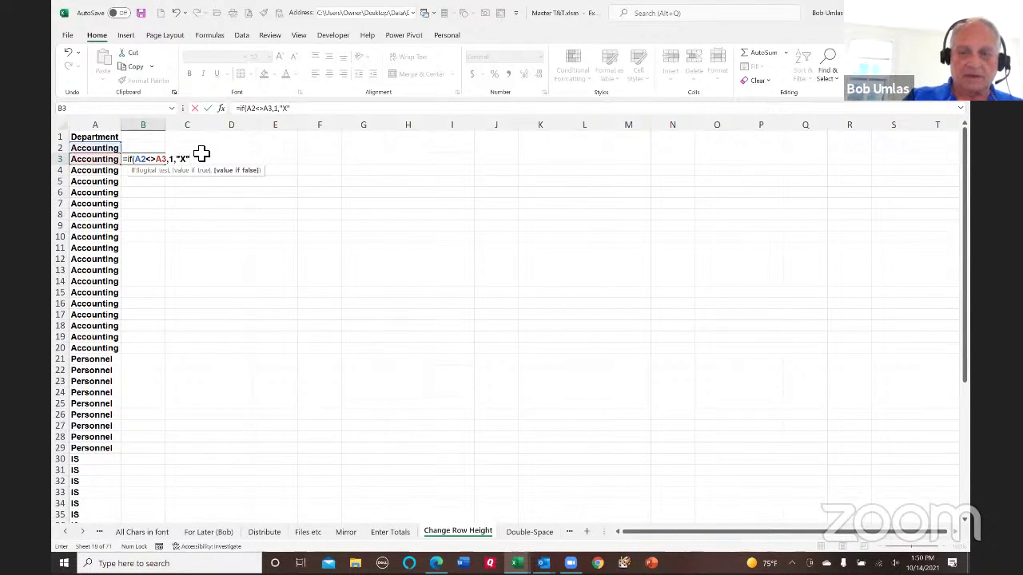
{"action": "type", "text": ")"}
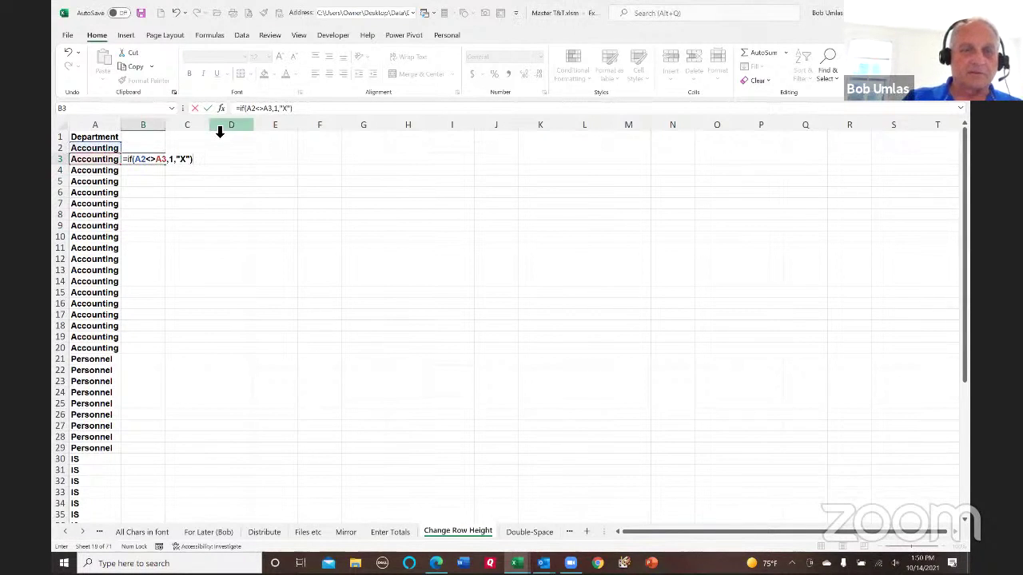
{"action": "key", "text": "Return"}
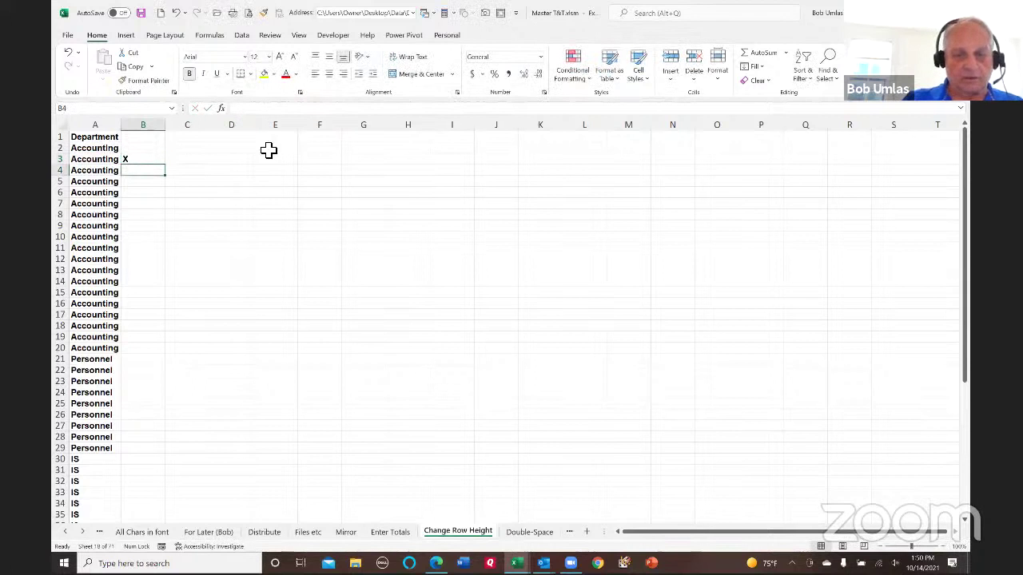
{"action": "key", "text": "F5"}
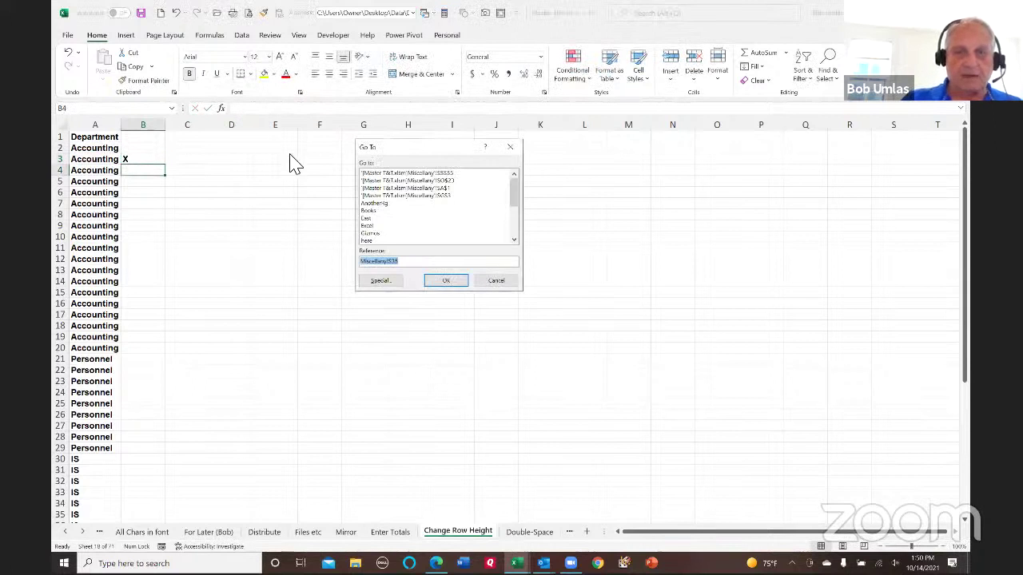
{"action": "left_click", "coordinate": [392, 276]}
{"action": "left_click", "coordinate": [382, 179]}
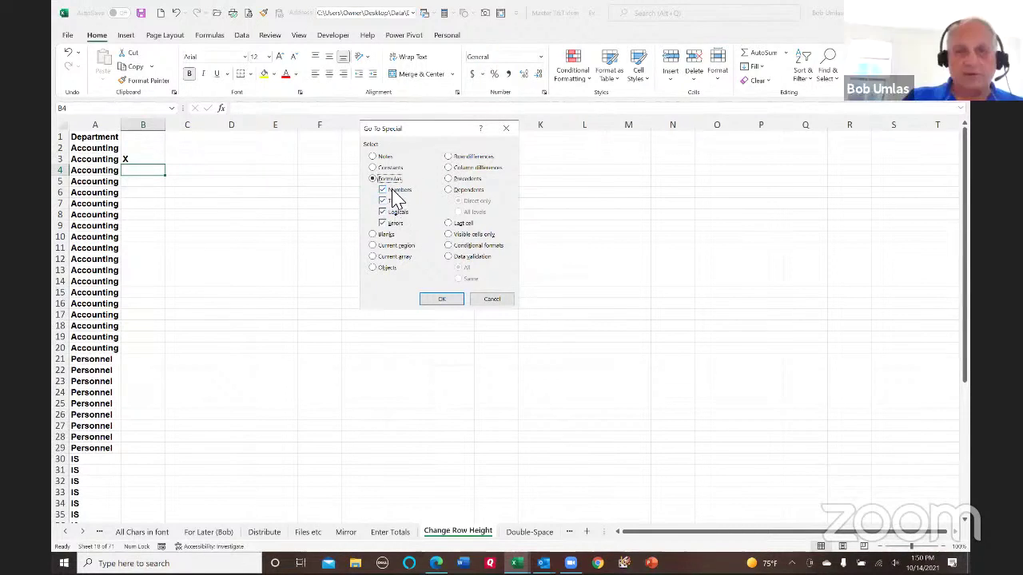
{"action": "left_click", "coordinate": [382, 191]}
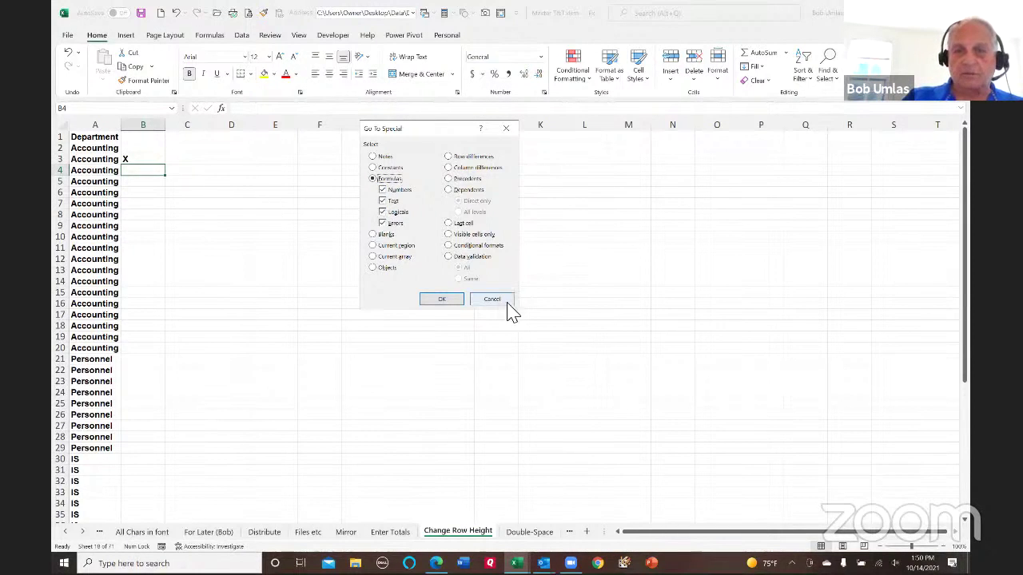
{"action": "key", "text": "Escape"}
- Fill the B3 formula down the department list, and use Go To Special to select only its formula cells with non-text results
{"action": "left_click", "coordinate": [160, 162]}
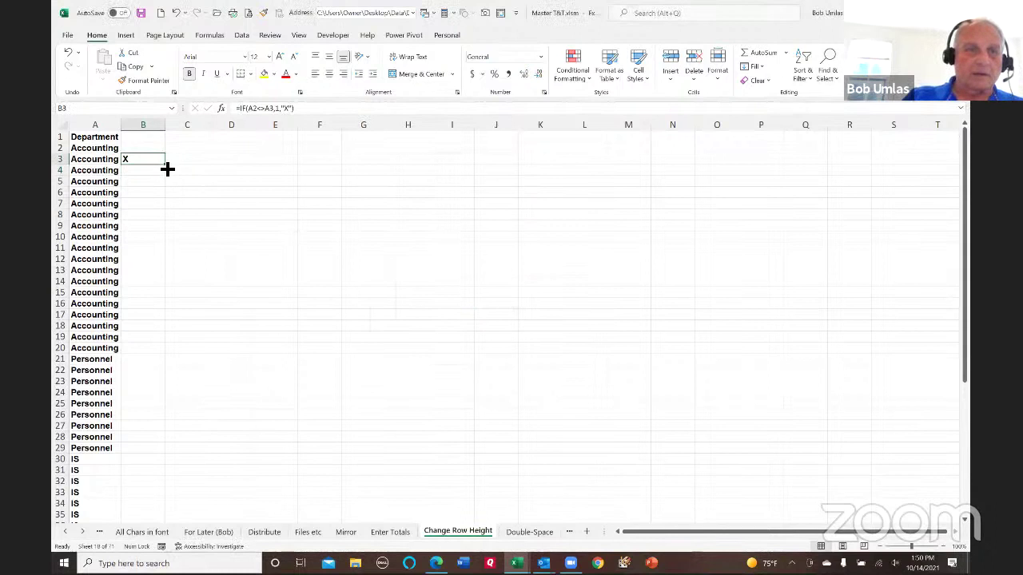
{"action": "double_click", "coordinate": [165, 165]}
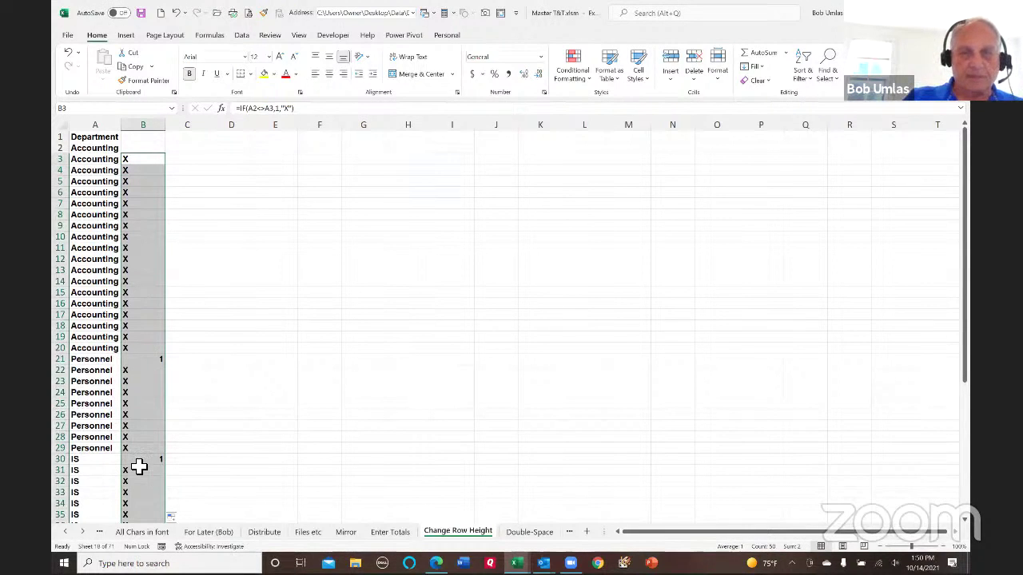
{"action": "key", "text": "F5"}
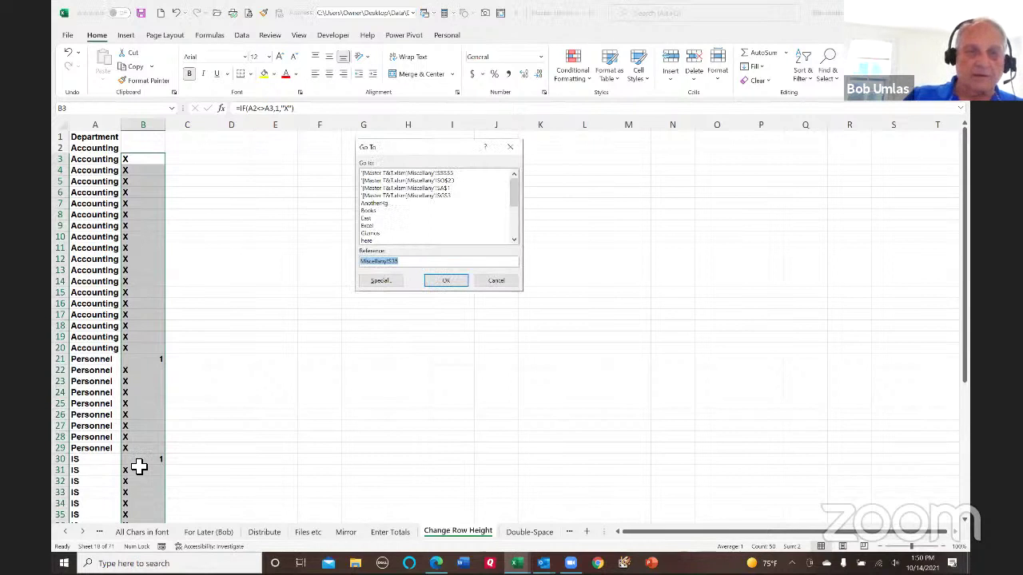
{"action": "left_click", "coordinate": [397, 279]}
{"action": "left_click", "coordinate": [385, 179]}
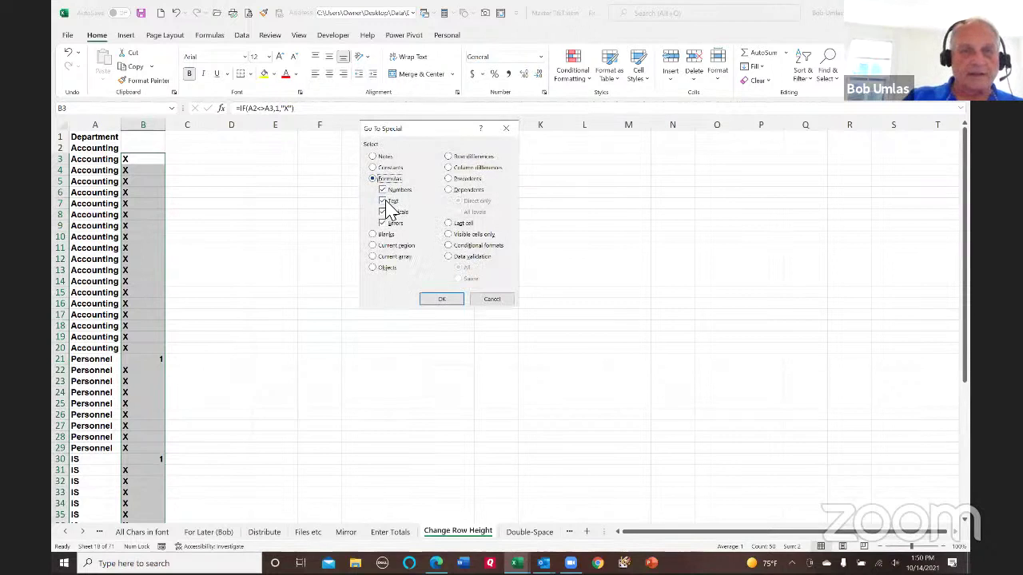
{"action": "left_click", "coordinate": [383, 201]}
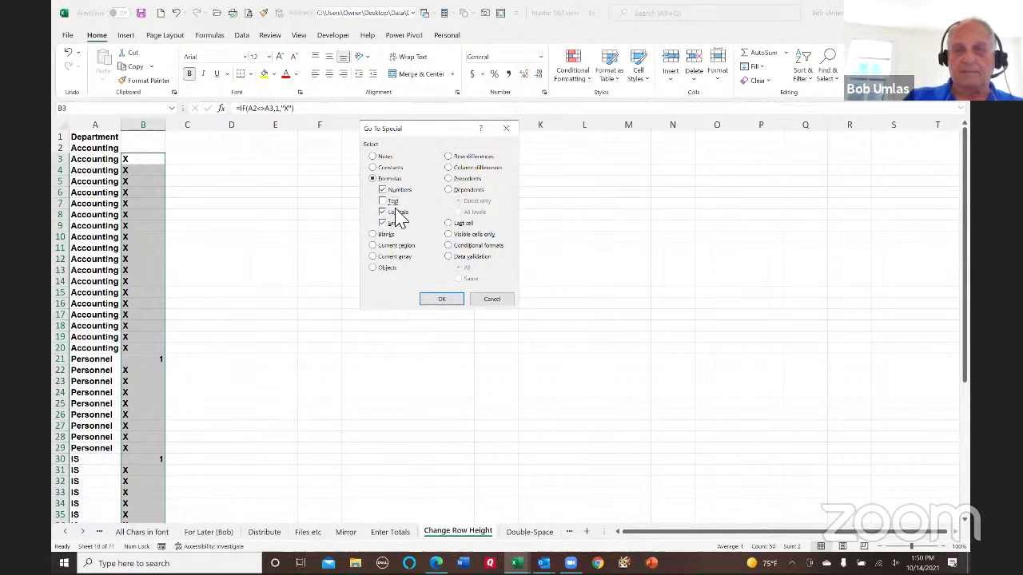
{"action": "left_click", "coordinate": [445, 302]}
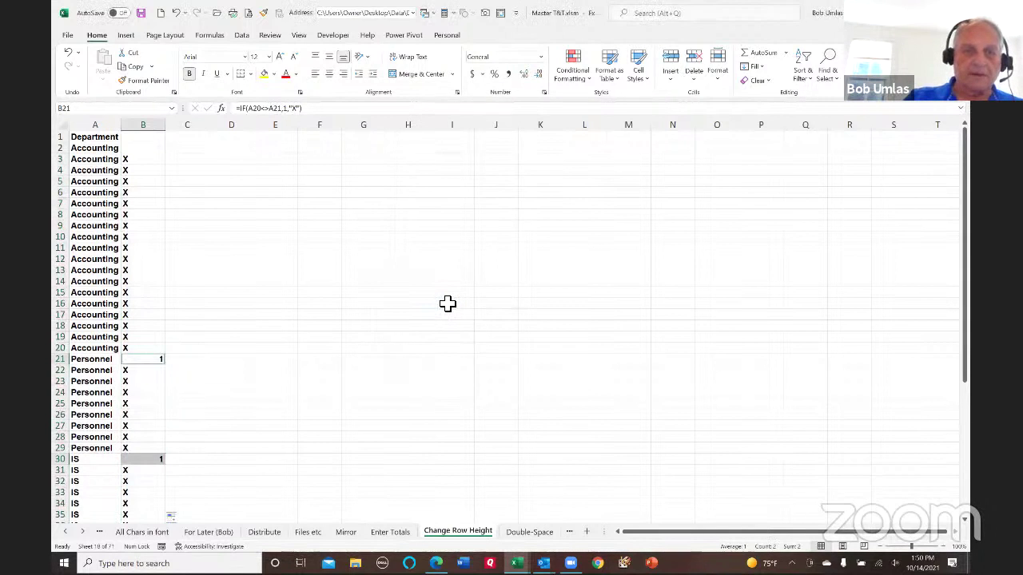
- Set the row height of the selected department-change rows to 31
{"action": "left_click", "coordinate": [720, 82]}
{"action": "left_click", "coordinate": [722, 111]}
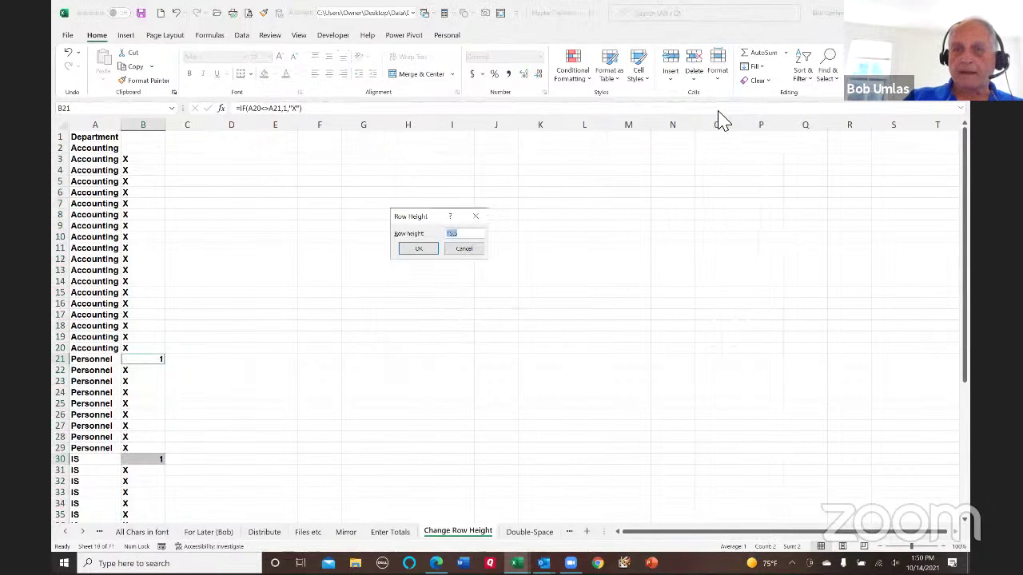
{"action": "type", "text": "3"}
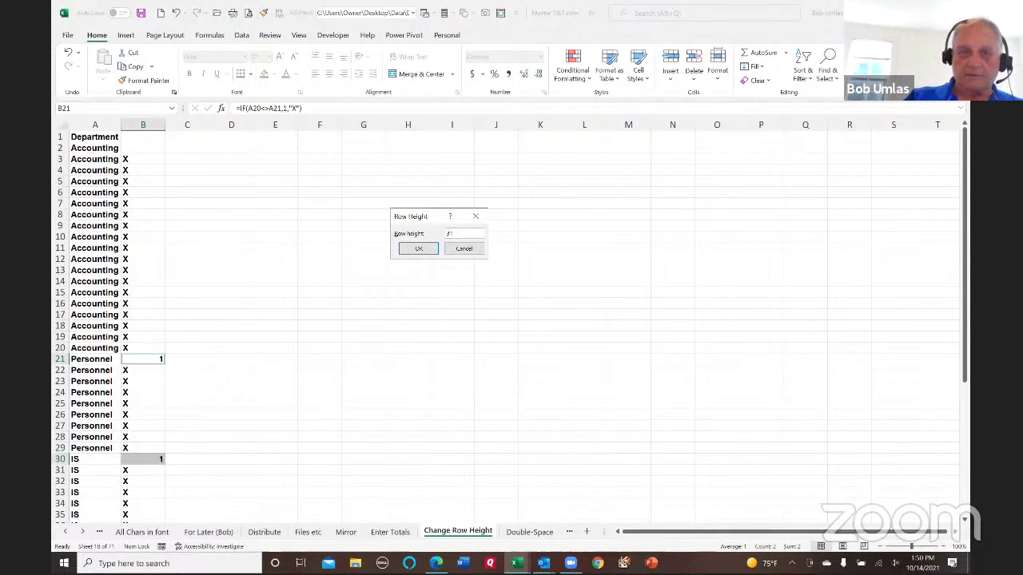
{"action": "left_click", "coordinate": [418, 249]}
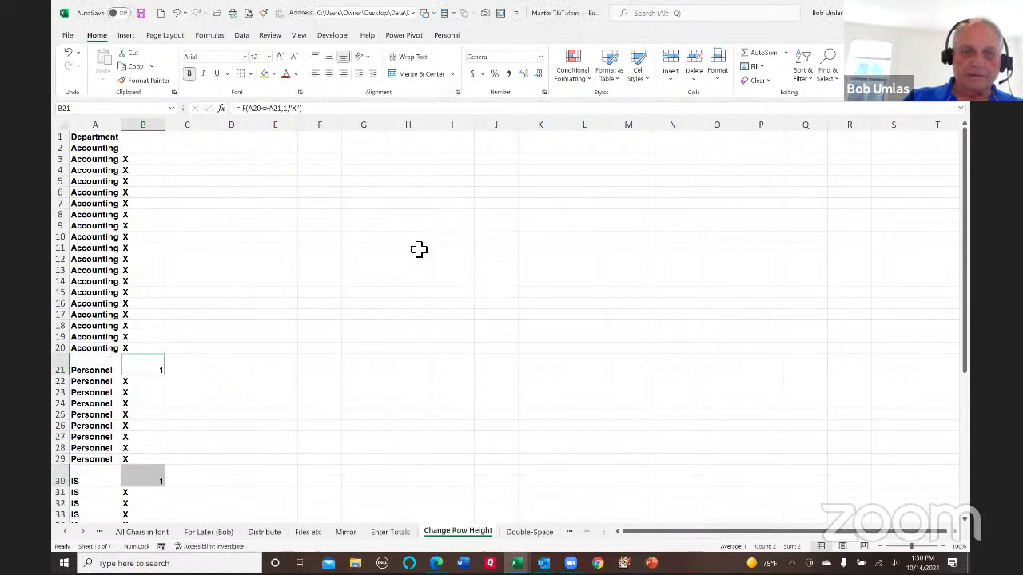
- Clear the helper formulas from column B and check the department spacing in the print preview
{"action": "left_click", "coordinate": [166, 128]}
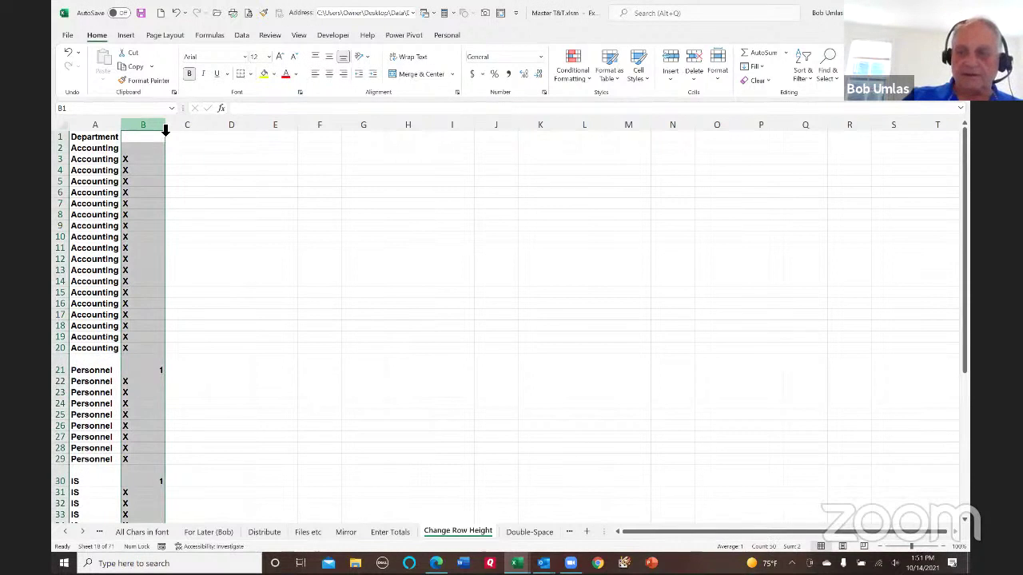
{"action": "key", "text": "Delete"}
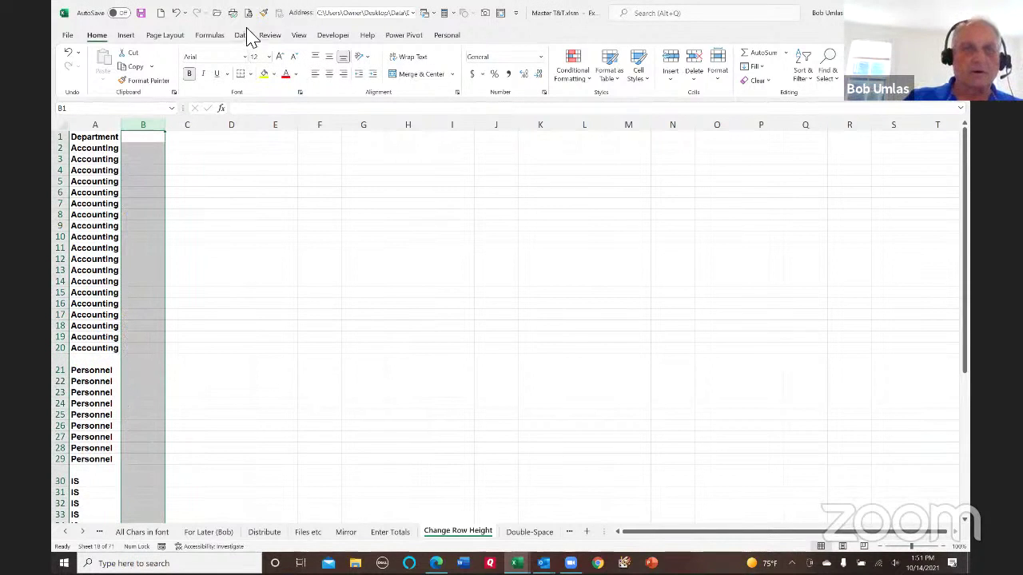
{"action": "left_click", "coordinate": [248, 13]}
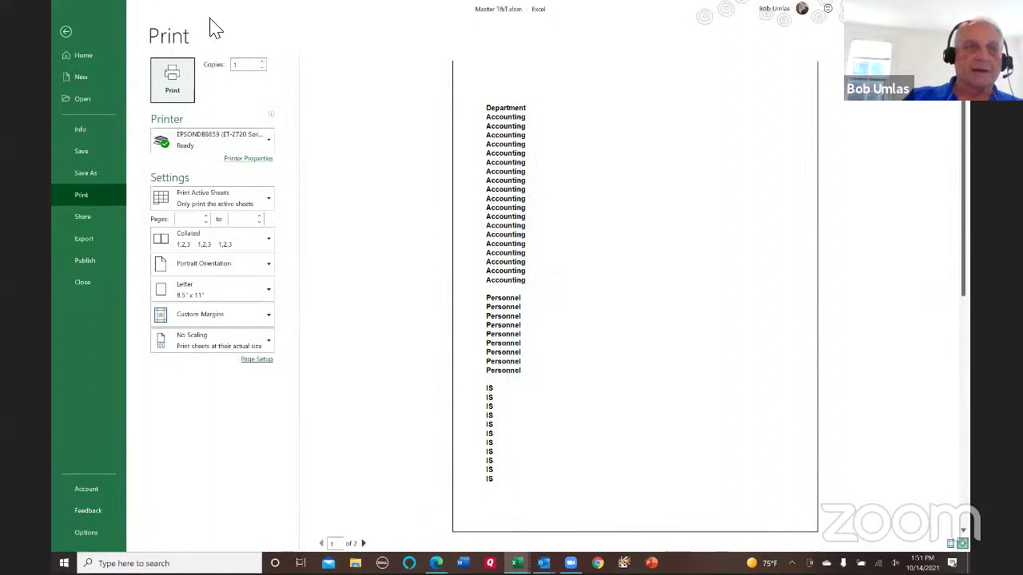
{"action": "left_click", "coordinate": [66, 31]}
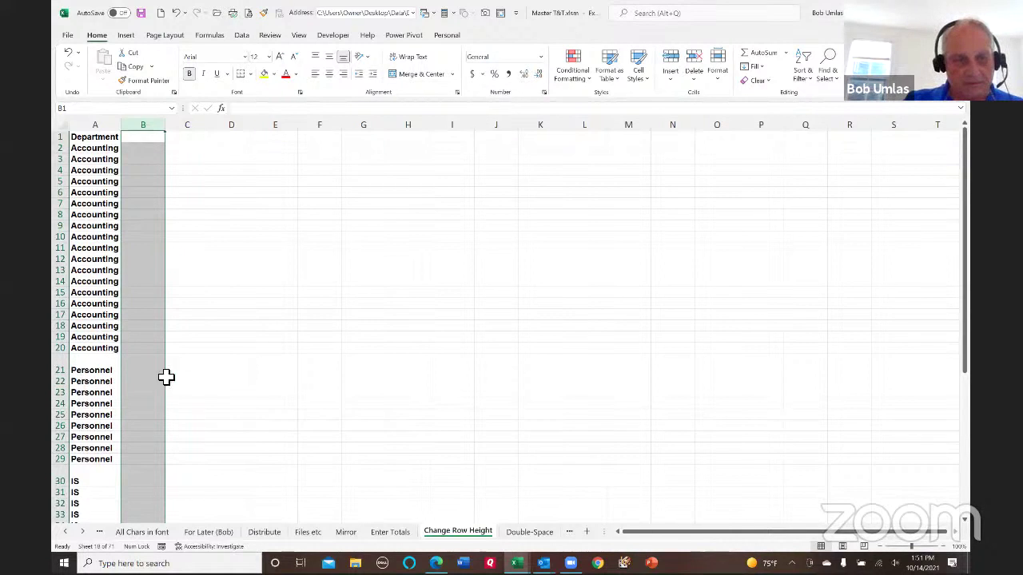
- On the Double-Space sheet, AutoFit all column widths so the entries down to row 850 fit, and return to A1
{"action": "left_click", "coordinate": [531, 534]}
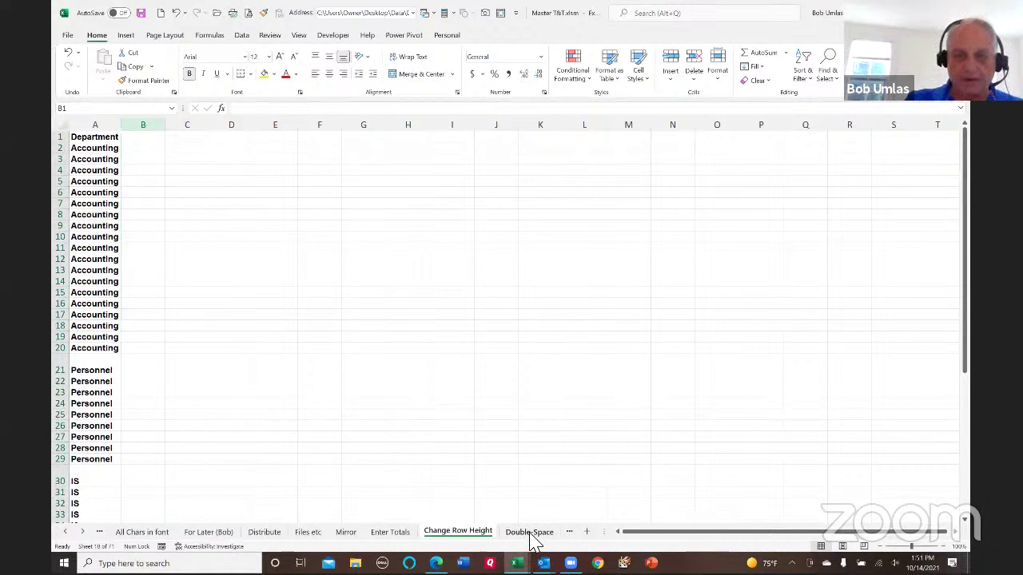
{"action": "key", "text": "ctrl+Page_Down"}
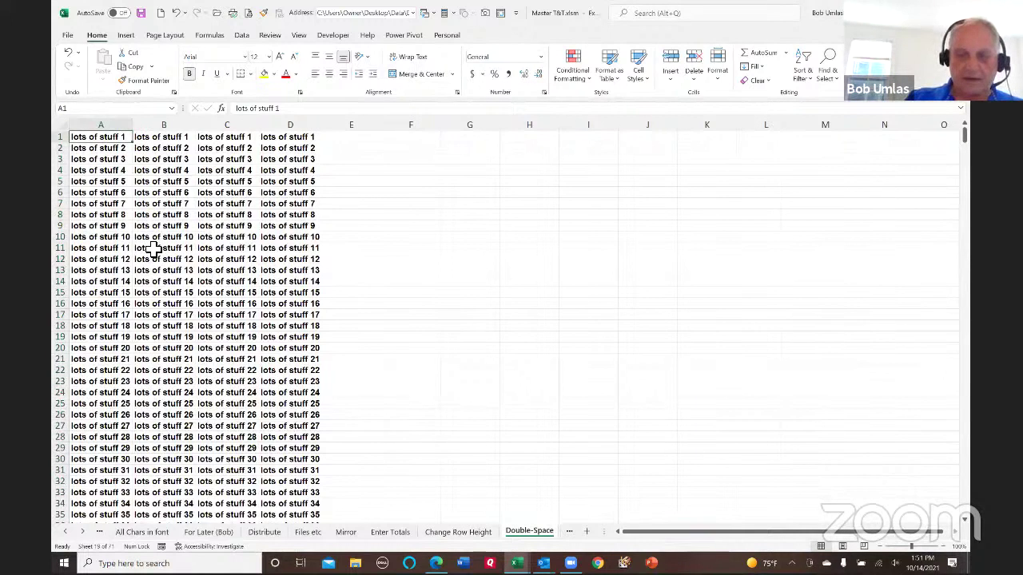
{"action": "key", "text": "ctrl+Down"}
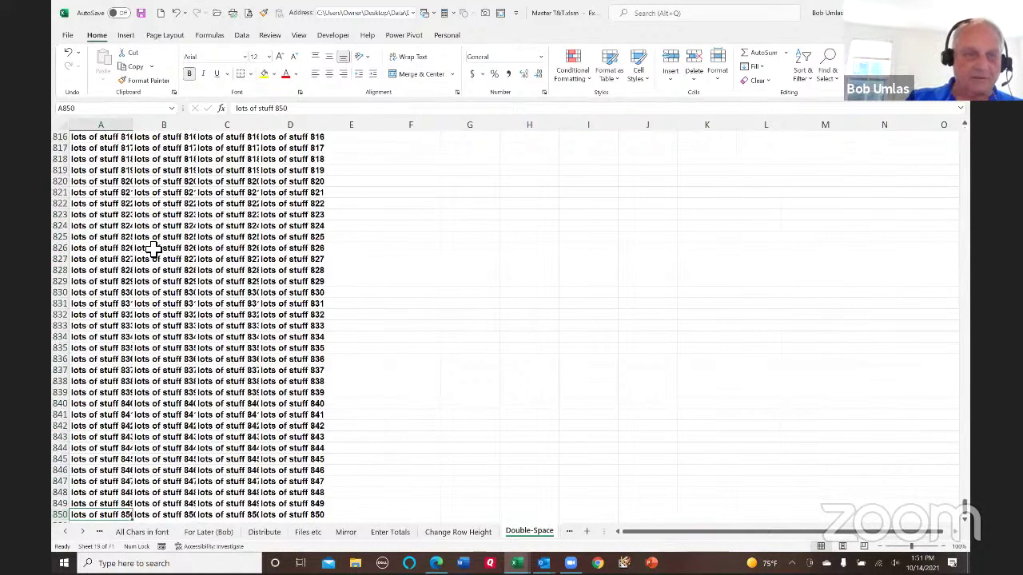
{"action": "left_click", "coordinate": [63, 126]}
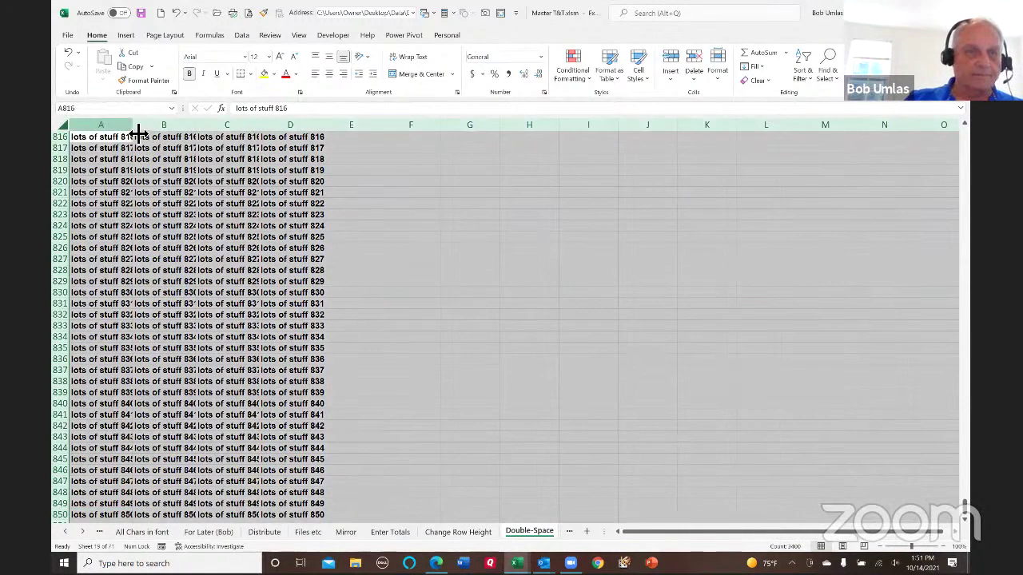
{"action": "double_click", "coordinate": [134, 128]}
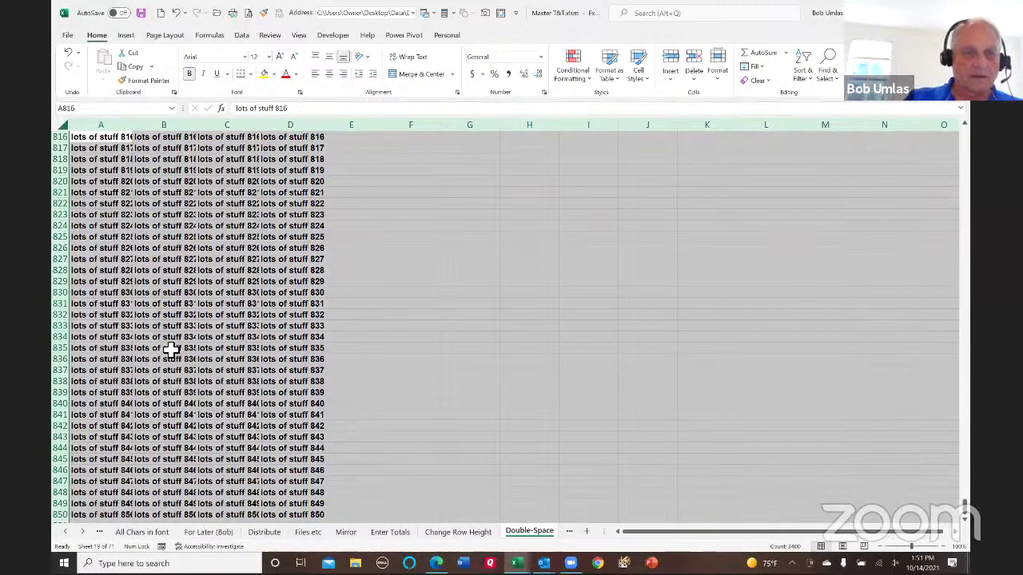
{"action": "left_click", "coordinate": [237, 237]}
{"action": "scroll", "coordinate": [235, 340], "scroll_direction": "down", "scroll_amount": 2}
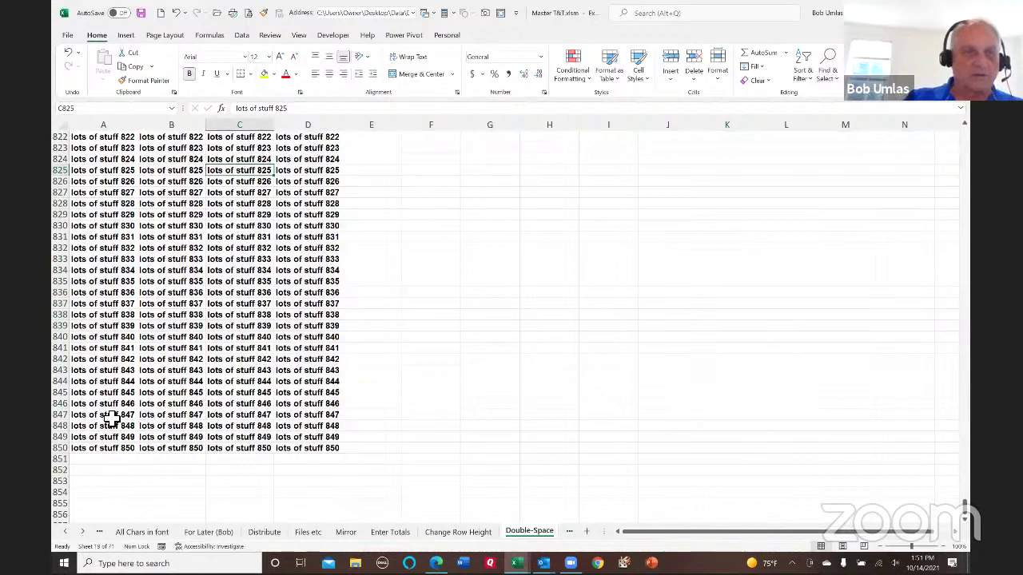
{"action": "left_click", "coordinate": [134, 372]}
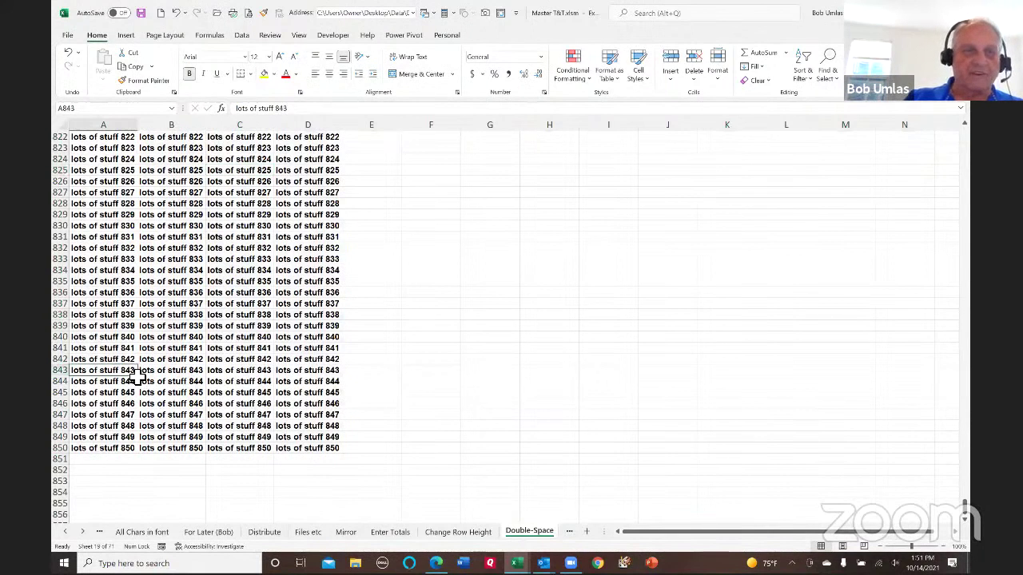
{"action": "key", "text": "ctrl+Home"}
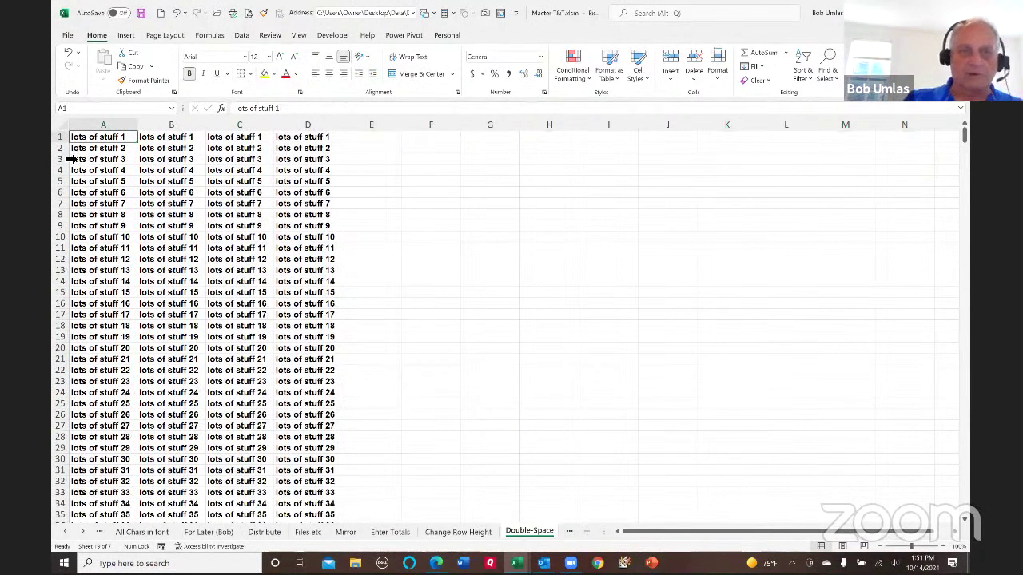
- Try double-spacing the list by increasing the height of all rows, and undo the change
{"action": "left_click", "coordinate": [63, 149]}
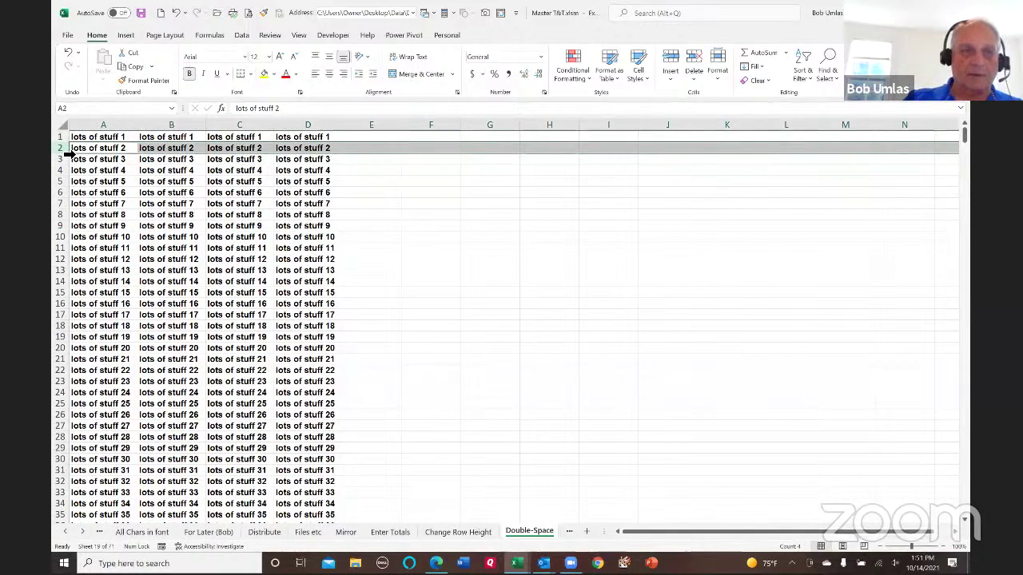
{"action": "left_click", "coordinate": [63, 126]}
{"action": "left_click_drag", "start_coordinate": [70, 144], "coordinate": [70, 155]}
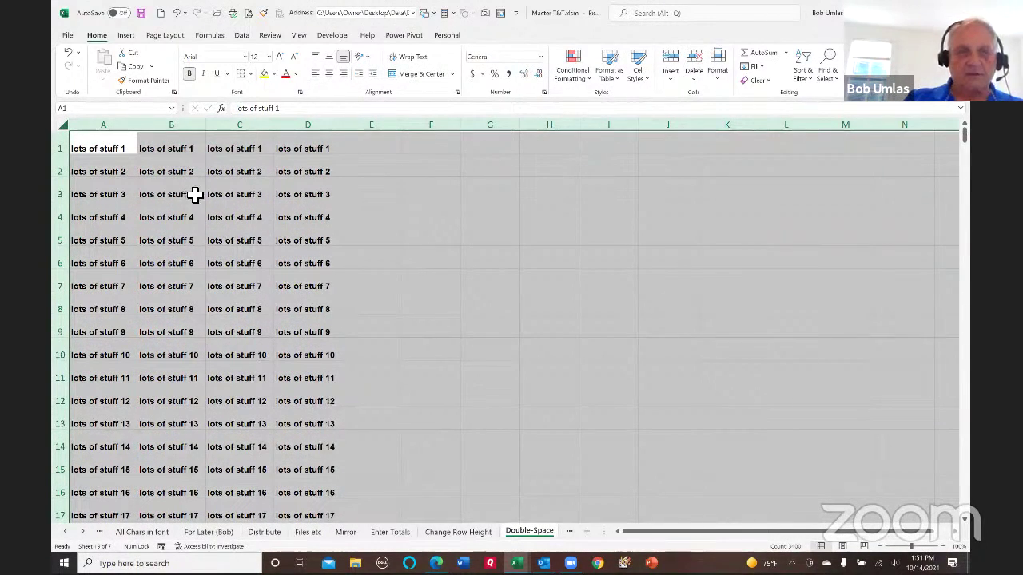
{"action": "key", "text": "ctrl+z"}
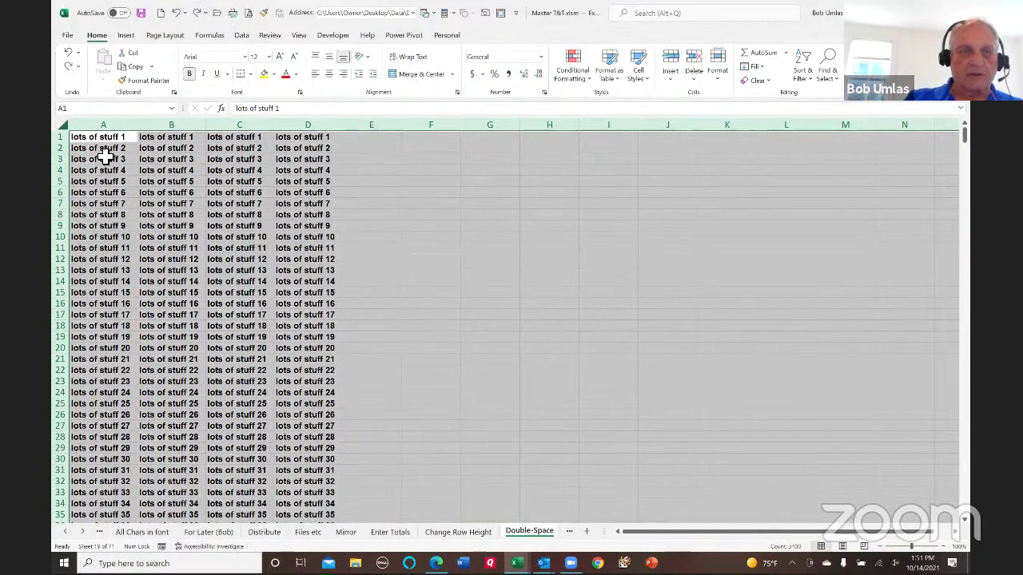
- Try double-spacing the list manually by inserting blank rows above rows 2 and 4, and undo the insertions
{"action": "left_click", "coordinate": [63, 148]}
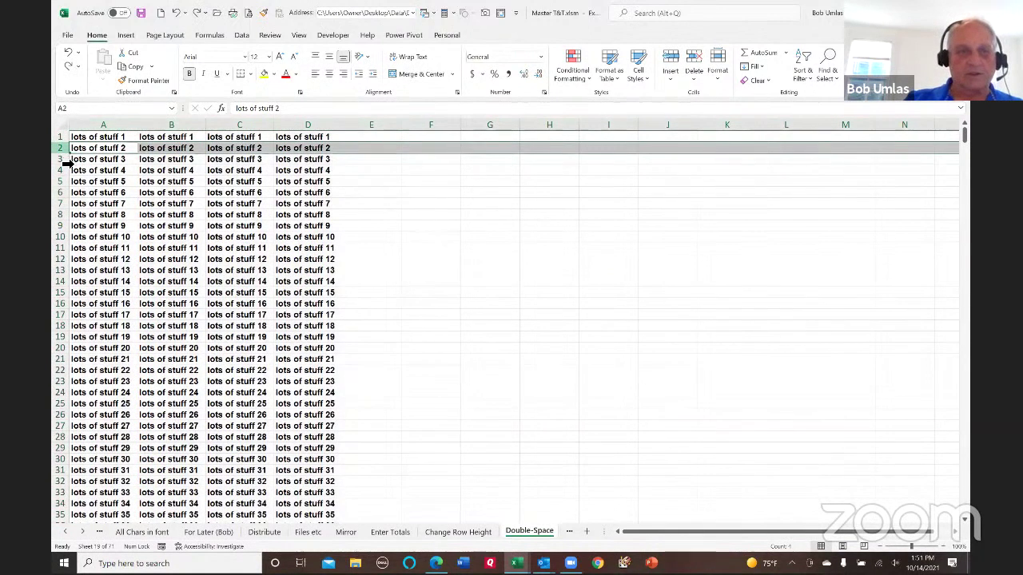
{"action": "key", "text": "ctrl+shift+plus"}
{"action": "left_click", "coordinate": [63, 170]}
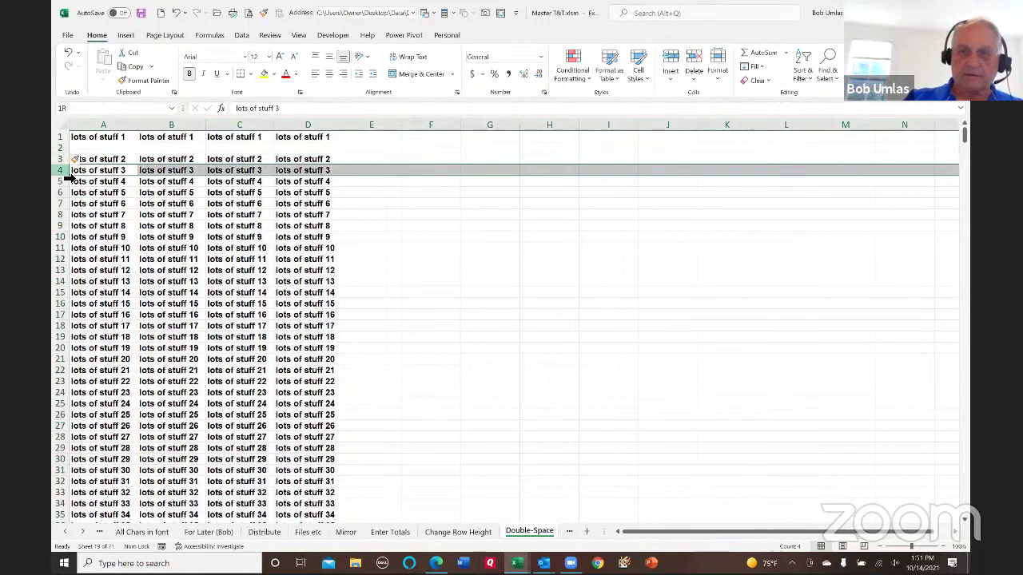
{"action": "key", "text": "ctrl+shift+plus"}
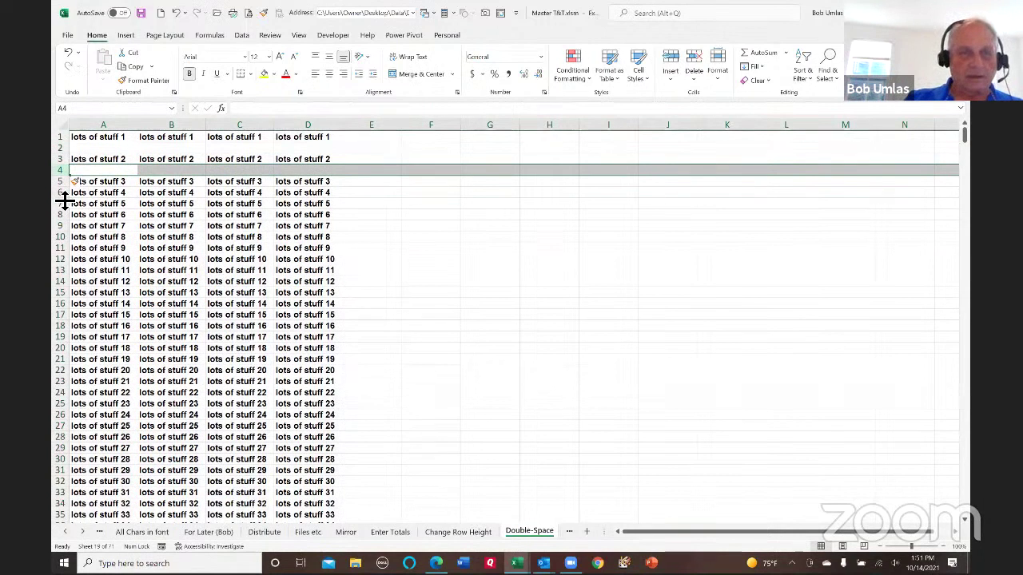
{"action": "key", "text": "ctrl+minus"}
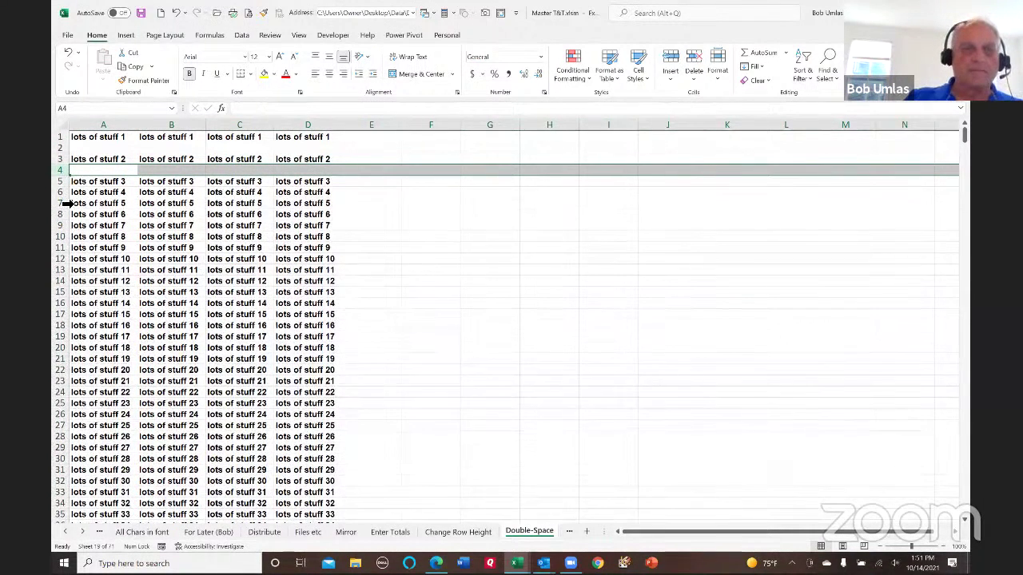
{"action": "key", "text": "ctrl+z"}
{"action": "key", "text": "ctrl+z"}
{"action": "key", "text": "ctrl+z"}
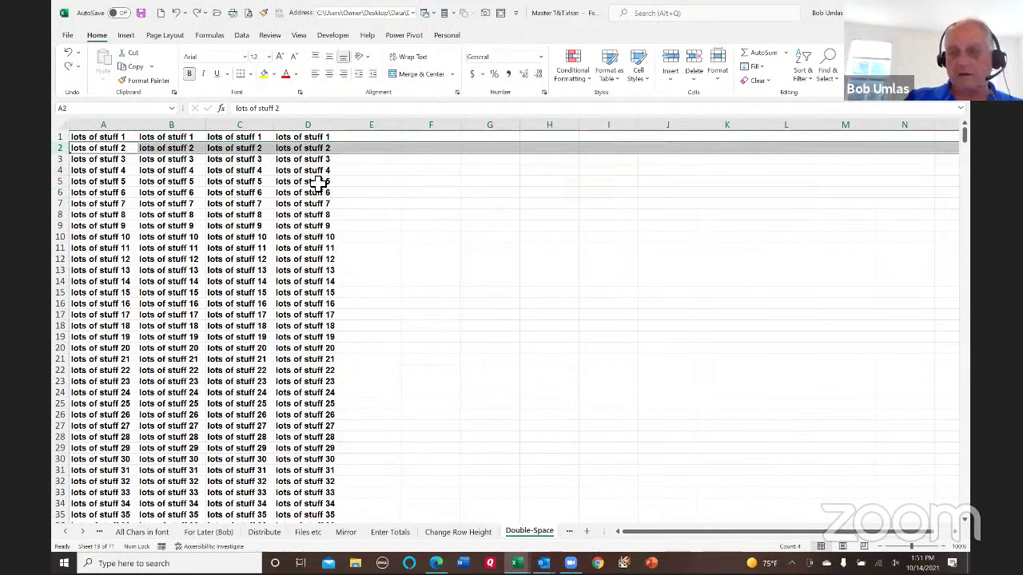
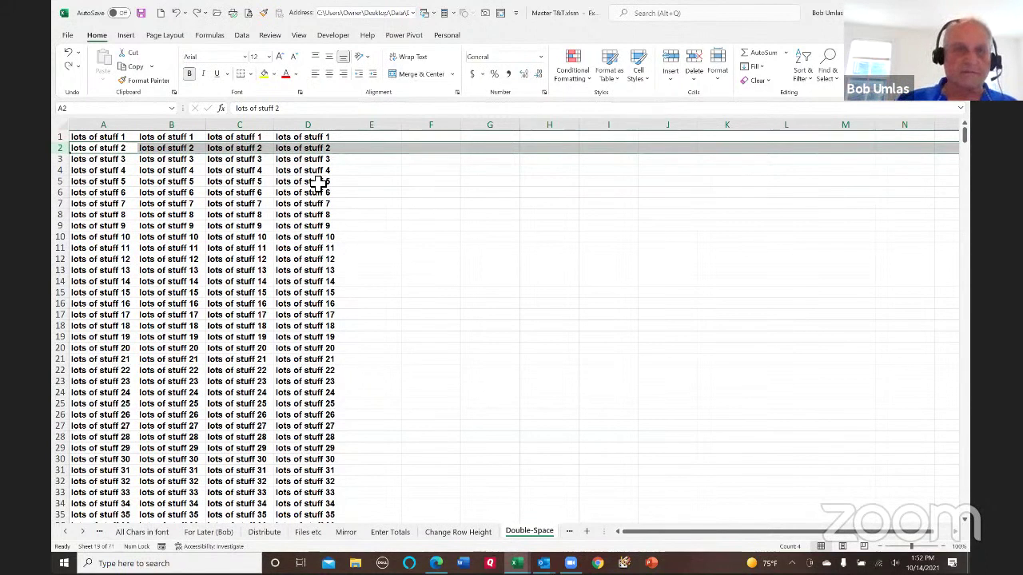
- Enter 1 in cell E1, beside the first row of the list
{"action": "left_click", "coordinate": [387, 137]}
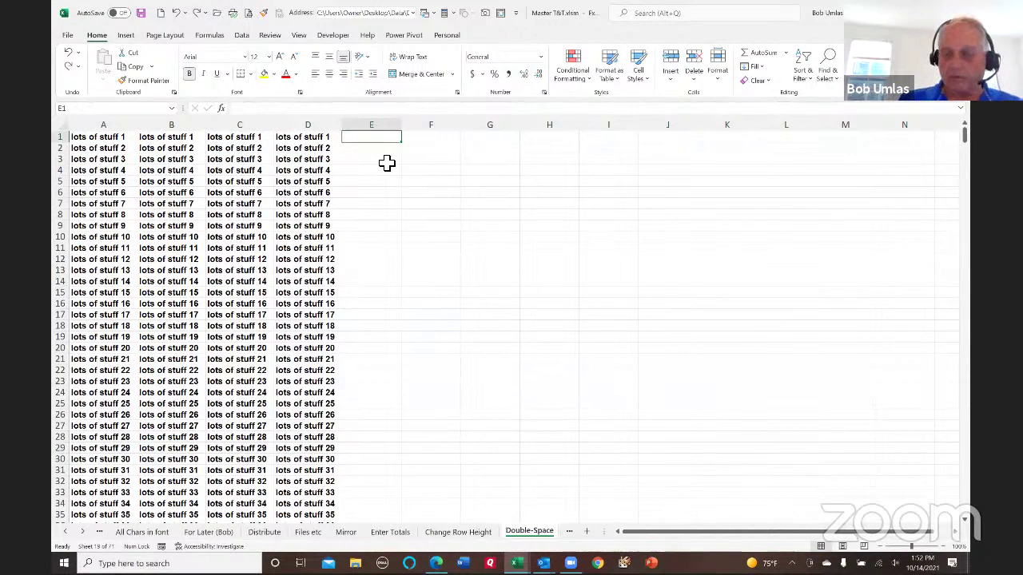
{"action": "type", "text": "1"}
{"action": "key", "text": "Return"}
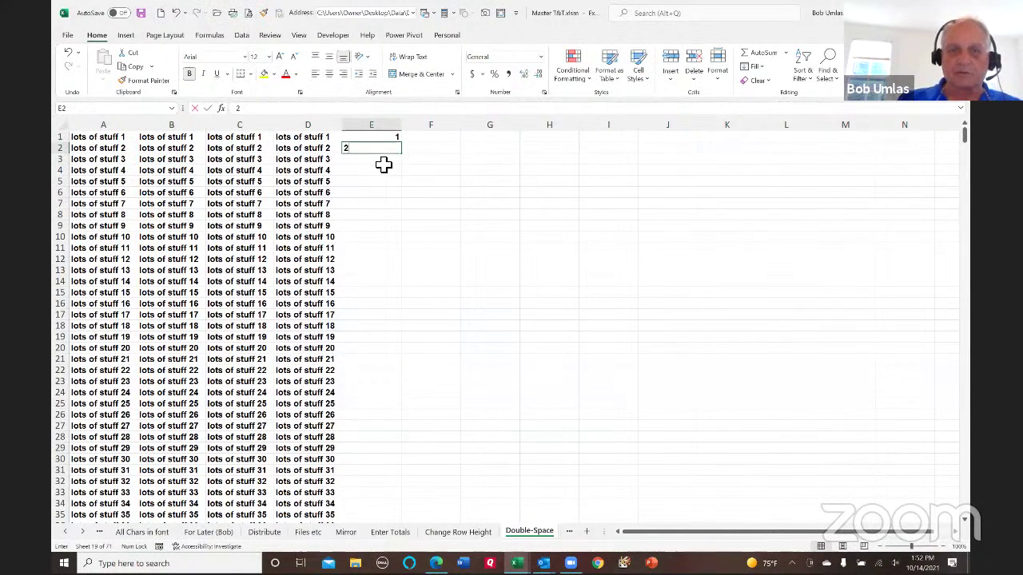
- Enter 2 in E2, extend the 1, 2 series down column E to row 850, and undo the fill and the 2
{"action": "type", "text": "2"}
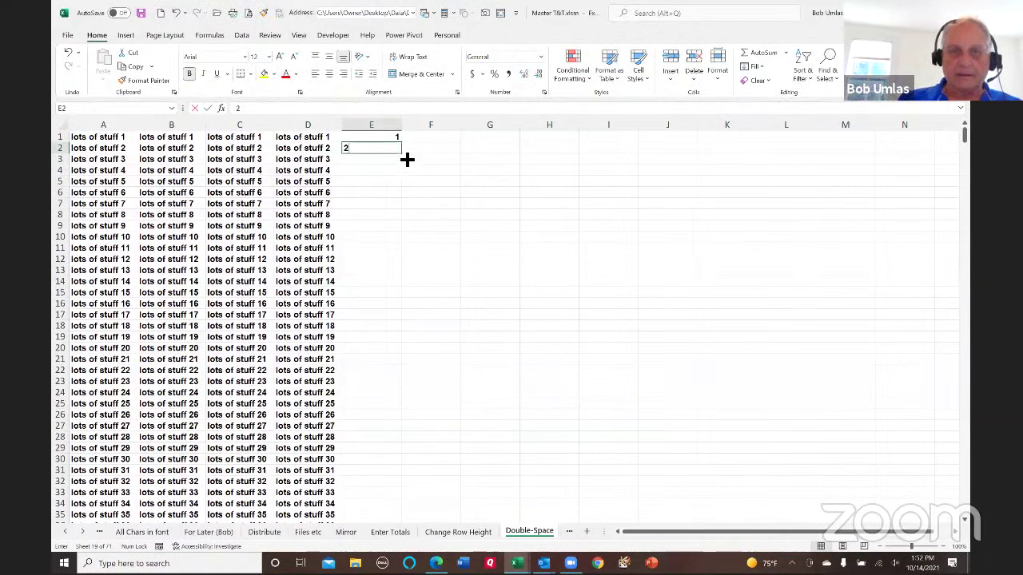
{"action": "key", "text": "Up"}
{"action": "key", "text": "shift+Down"}
{"action": "double_click", "coordinate": [402, 154]}
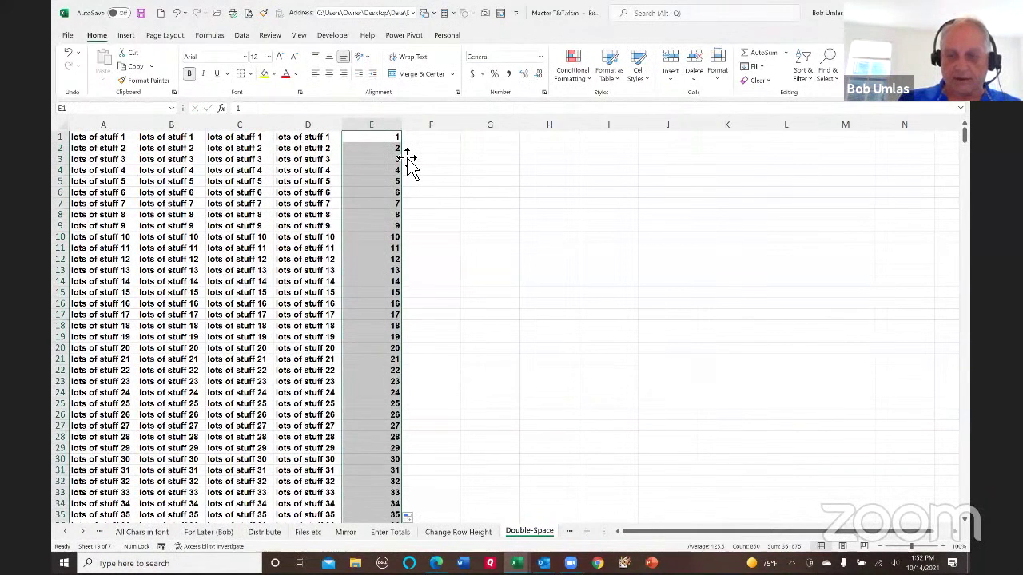
{"action": "key", "text": "ctrl+Down"}
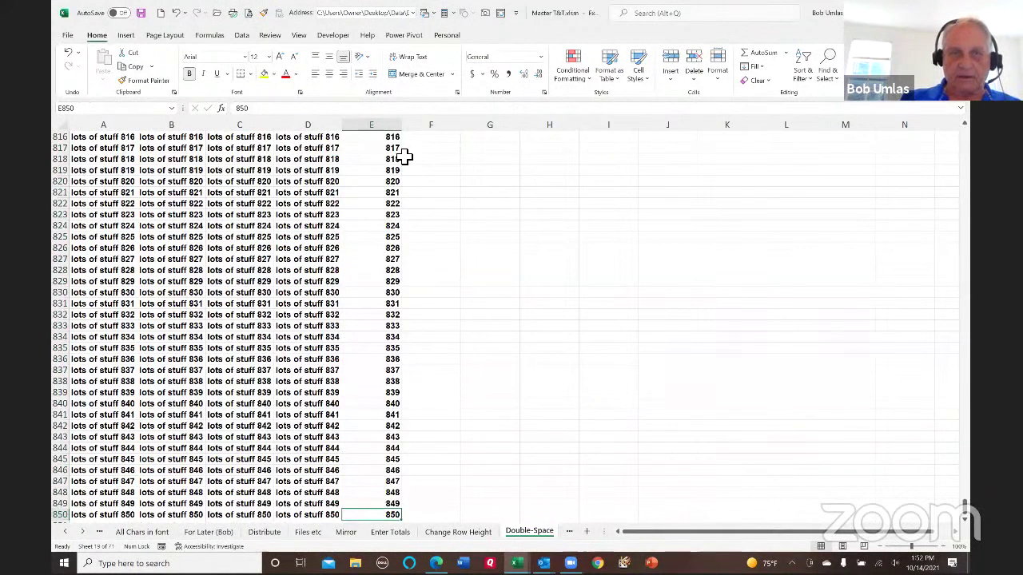
{"action": "key", "text": "ctrl+z"}
{"action": "key", "text": "Down"}
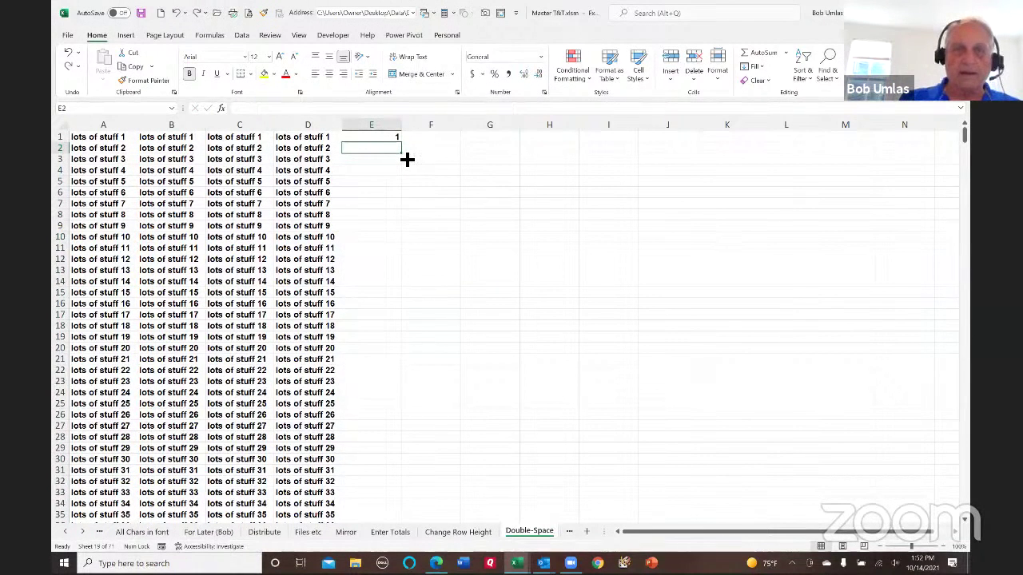
- Fill the single value in E1 down to E10, and undo the fill
{"action": "left_click", "coordinate": [395, 139]}
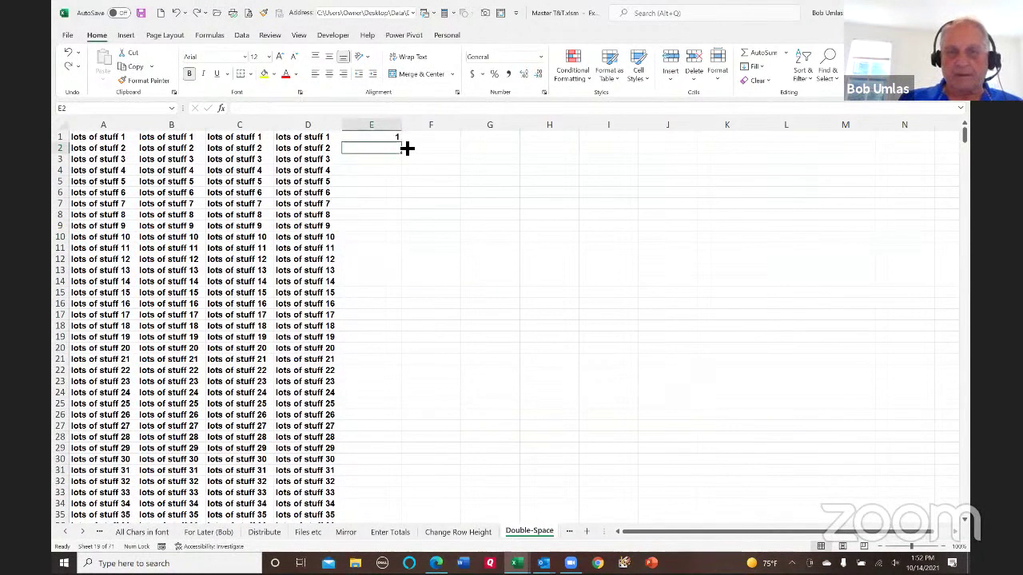
{"action": "left_click_drag", "start_coordinate": [402, 143], "coordinate": [443, 253]}
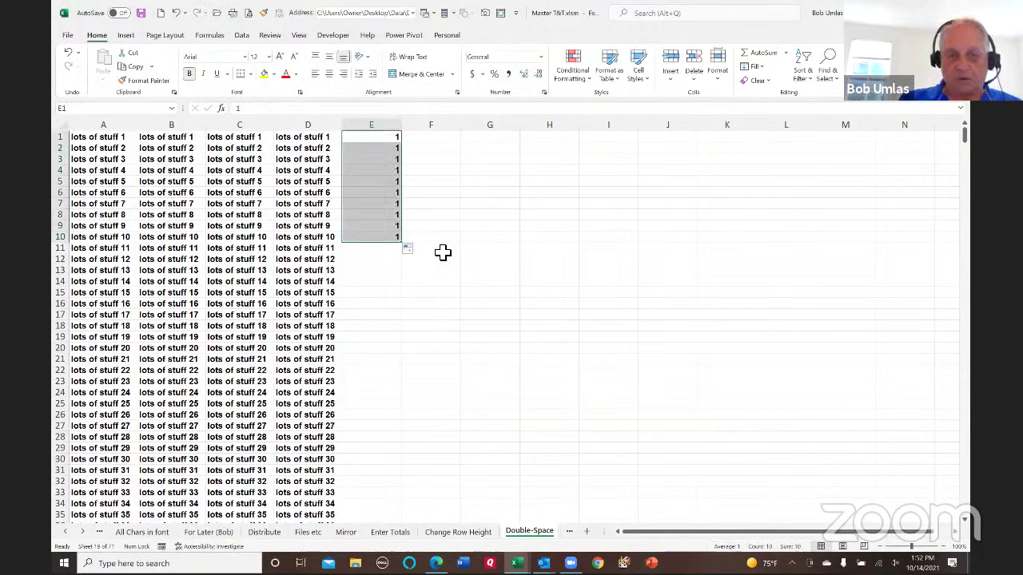
{"action": "key", "text": "ctrl+z"}
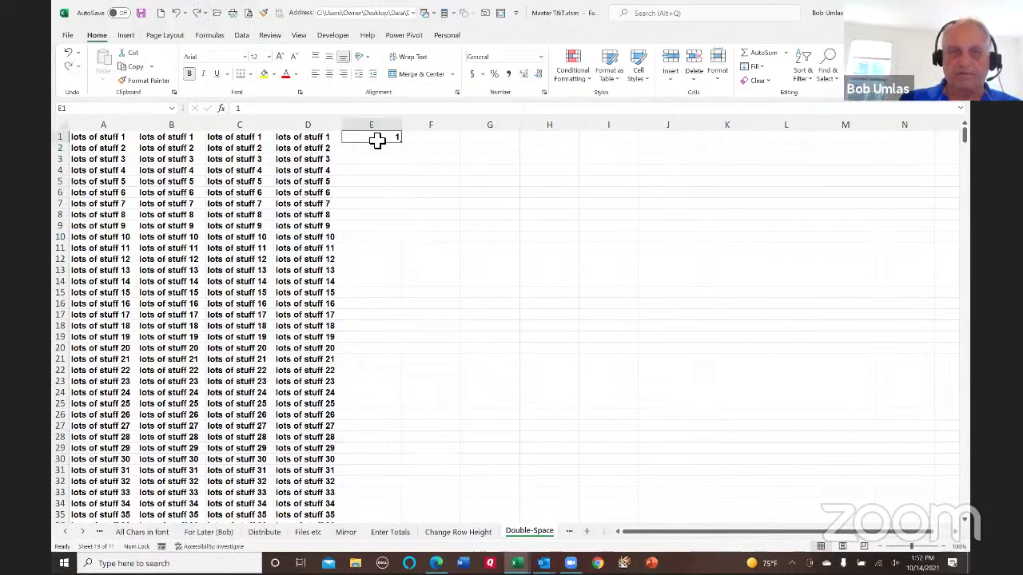
- Fill E1 together with blank F1 down the list as a series to 850, and paste a copy of the filled range starting at E851
{"action": "key", "text": "shift+Right"}
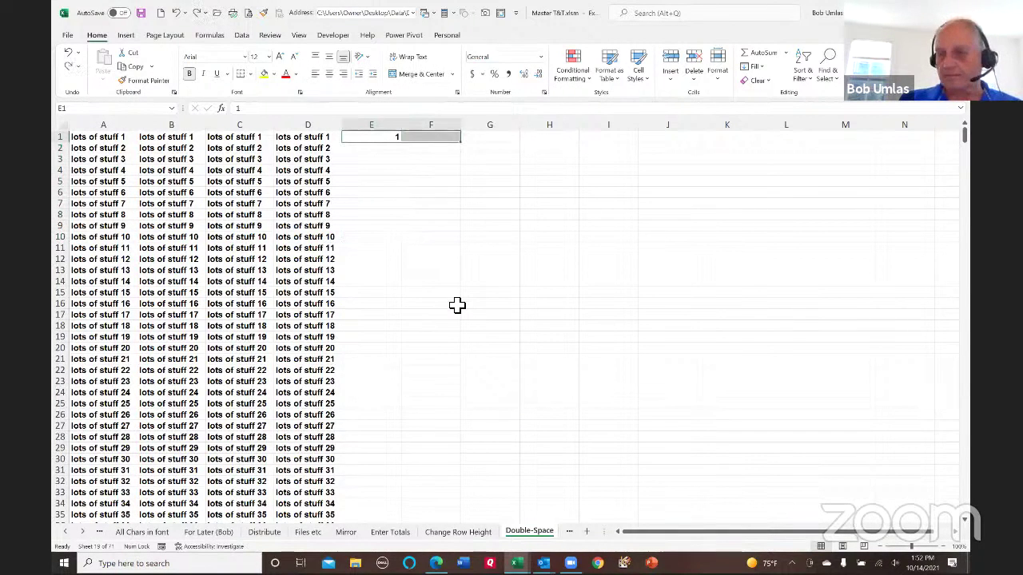
{"action": "double_click", "coordinate": [461, 142]}
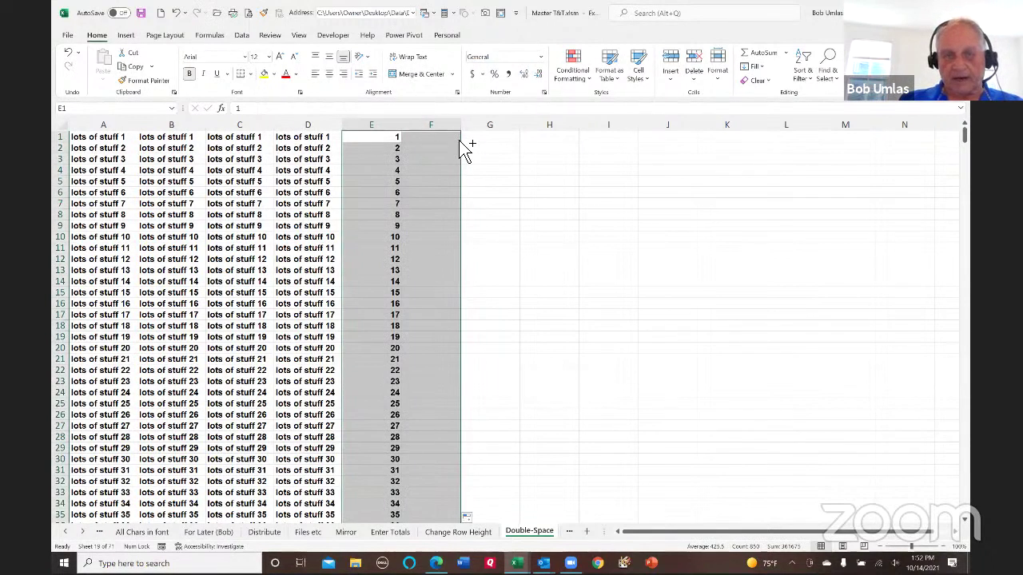
{"action": "key", "text": "ctrl+c"}
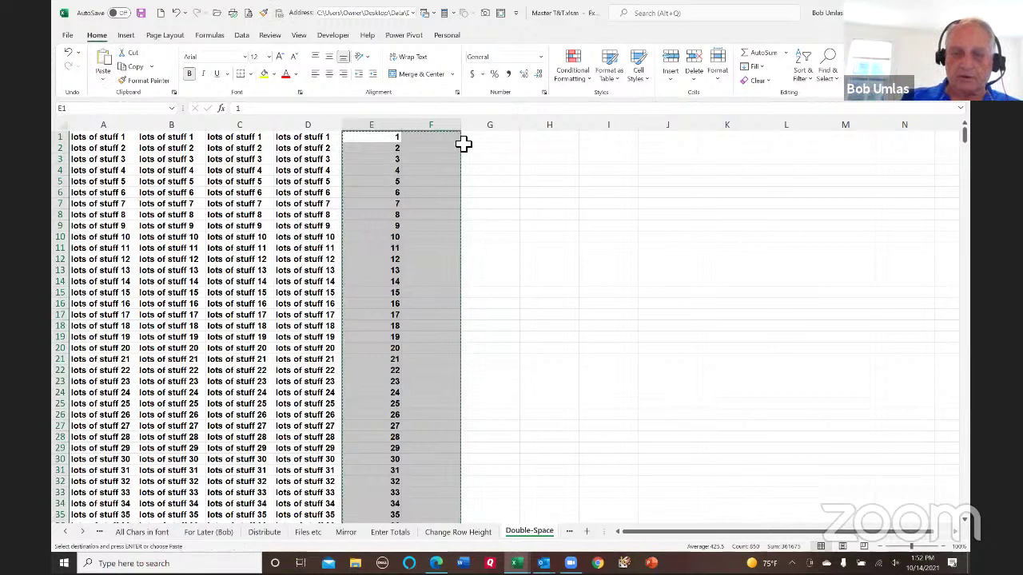
{"action": "key", "text": "ctrl+Down"}
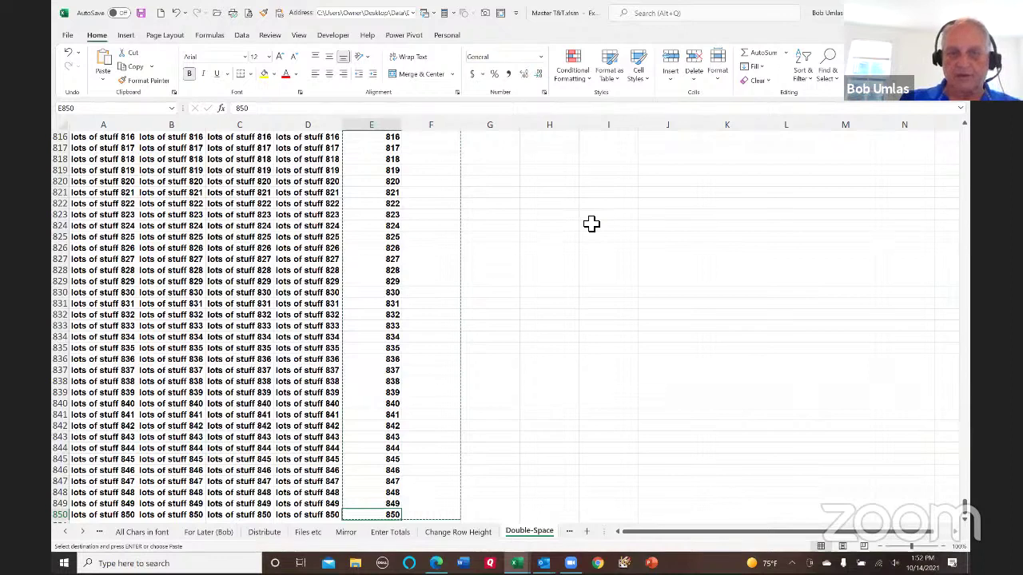
{"action": "key", "text": "Down"}
{"action": "key", "text": "ctrl+v"}
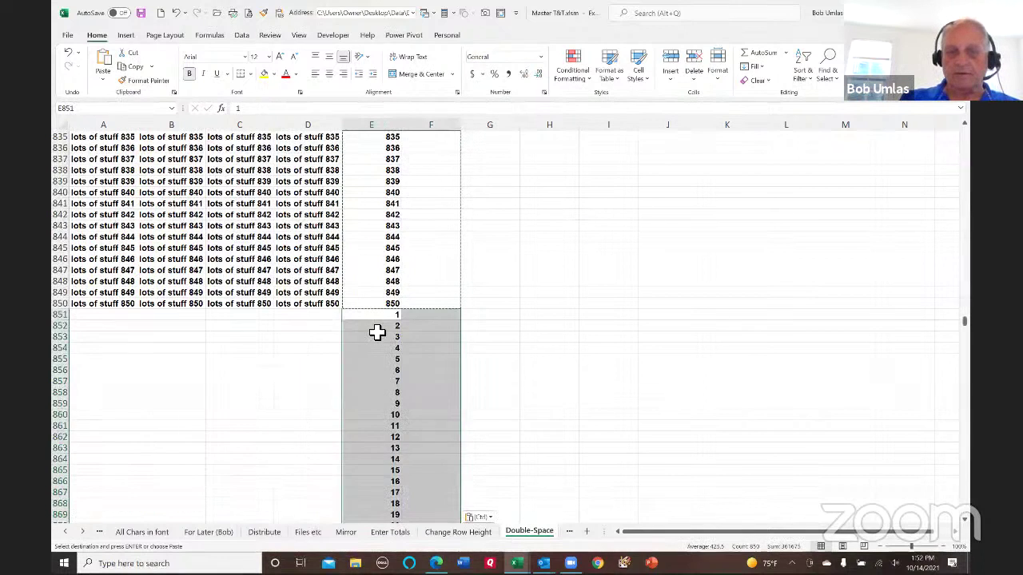
{"action": "key", "text": "Down"}
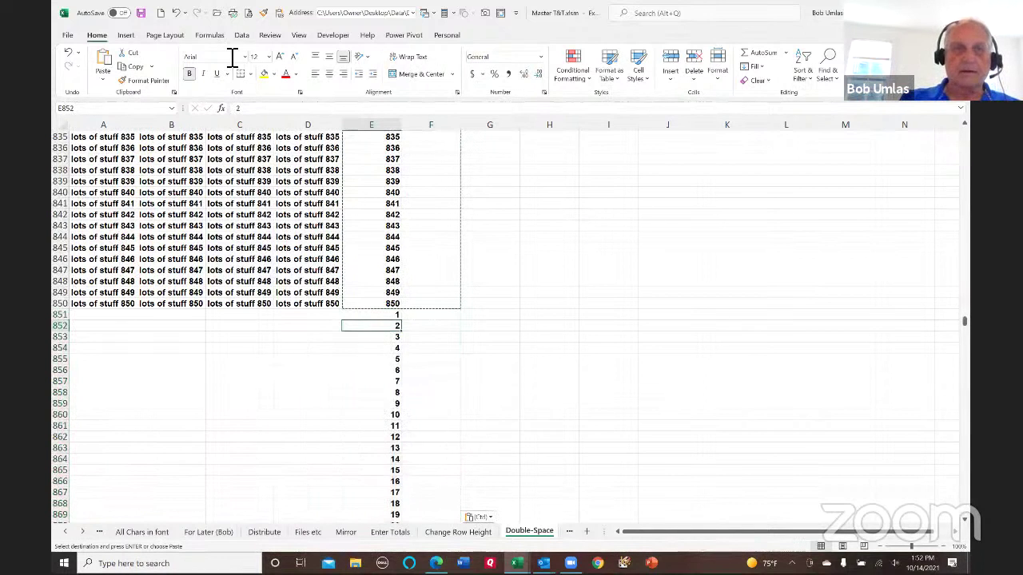
- Sort the list in ascending order by the column E numbers and check the blank row between the first two entries
{"action": "left_click", "coordinate": [241, 35]}
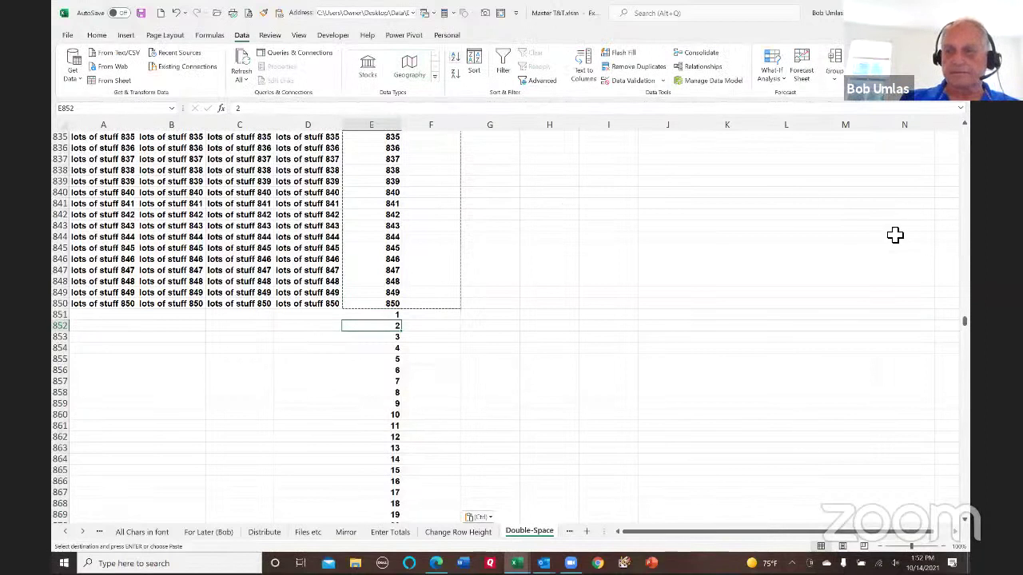
{"action": "left_click_drag", "start_coordinate": [964, 322], "coordinate": [963, 121]}
{"action": "left_click", "coordinate": [394, 148]}
{"action": "left_click_drag", "start_coordinate": [84, 150], "coordinate": [322, 162]}
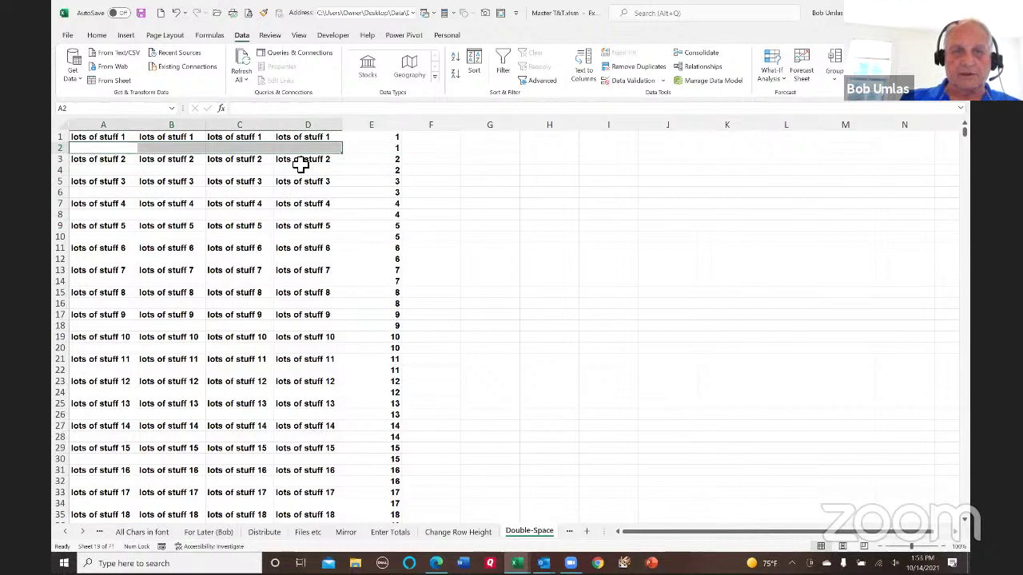
- Clear the helper numbers from column E of the double-spaced list
{"action": "left_click", "coordinate": [376, 128]}
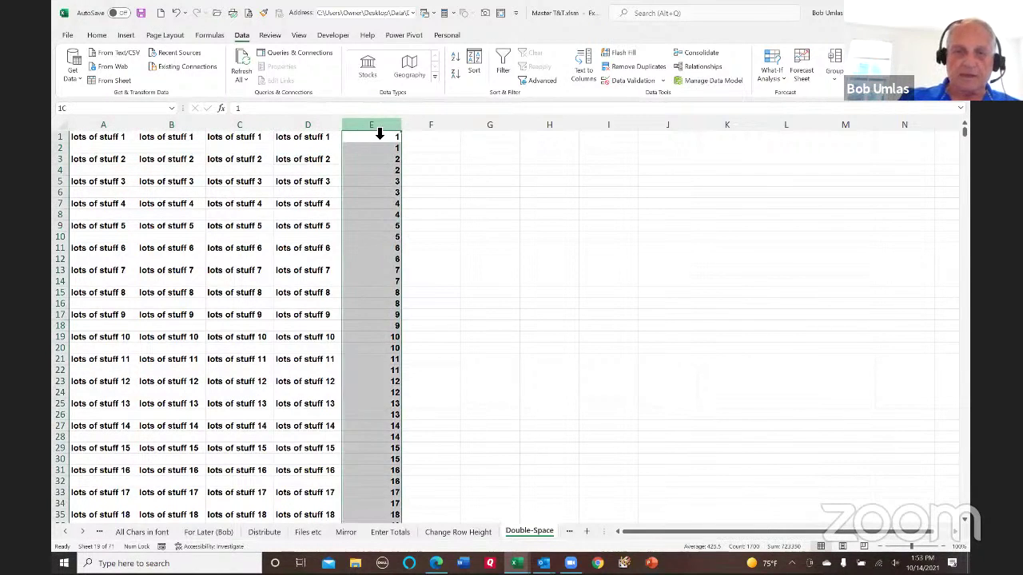
{"action": "key", "text": "Delete"}
{"action": "left_click", "coordinate": [479, 272]}
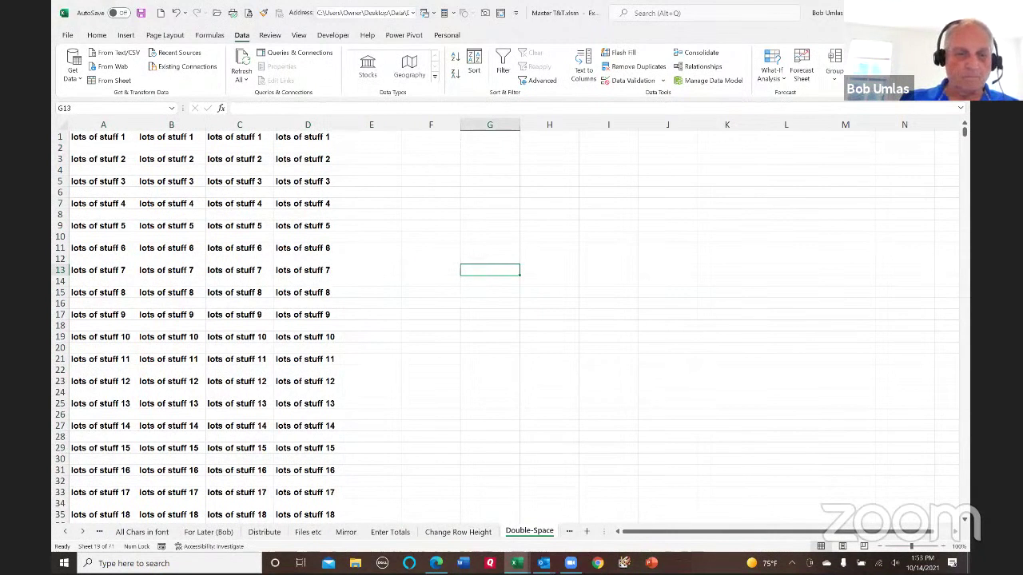
- Switch to the Another Bob sheet, select D2, and bring up and dismiss the Open page
{"action": "left_click", "coordinate": [83, 532]}
{"action": "left_click", "coordinate": [83, 533]}
{"action": "left_click", "coordinate": [83, 532]}
{"action": "left_click", "coordinate": [83, 532]}
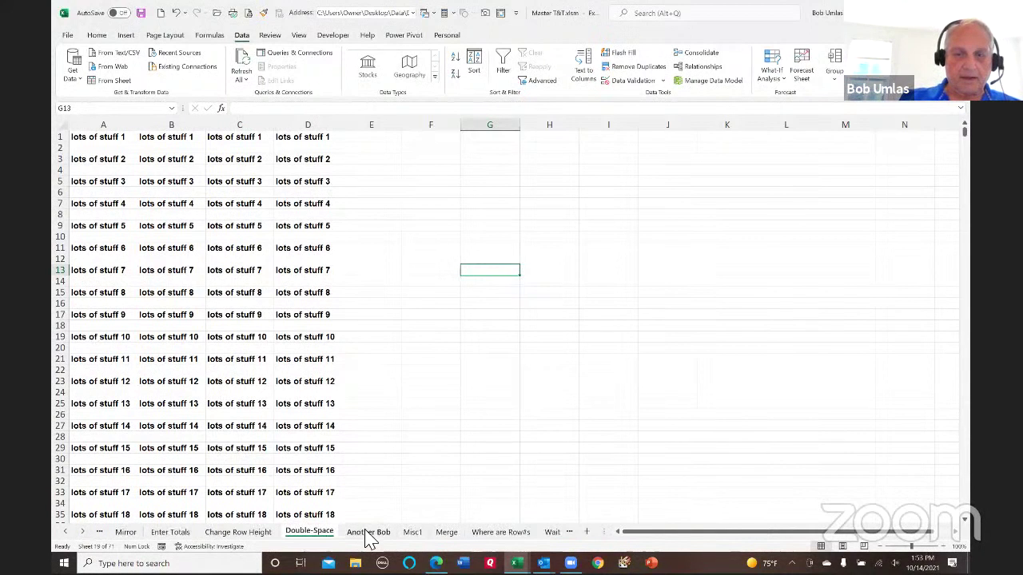
{"action": "left_click", "coordinate": [370, 535]}
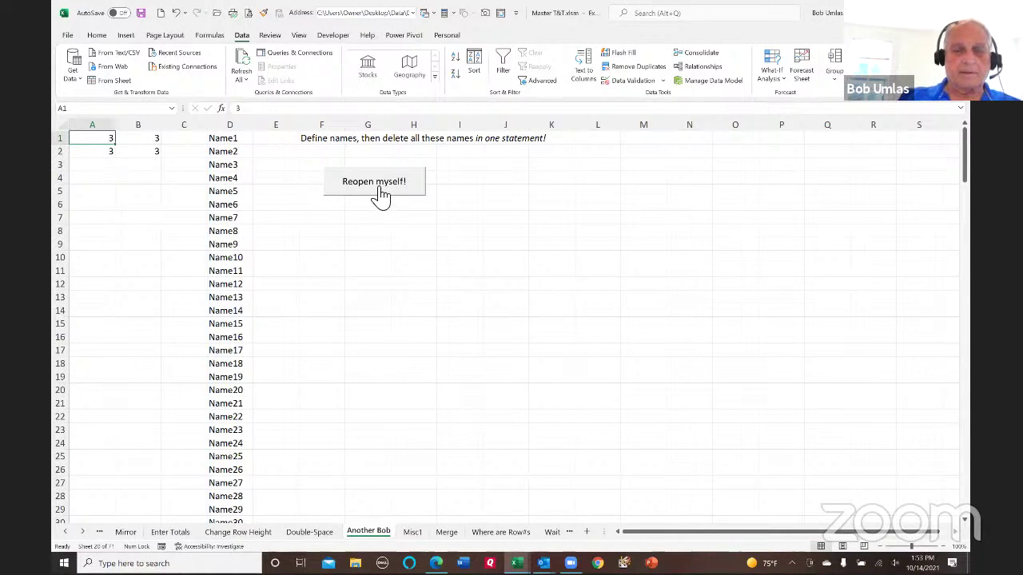
{"action": "left_click", "coordinate": [225, 153]}
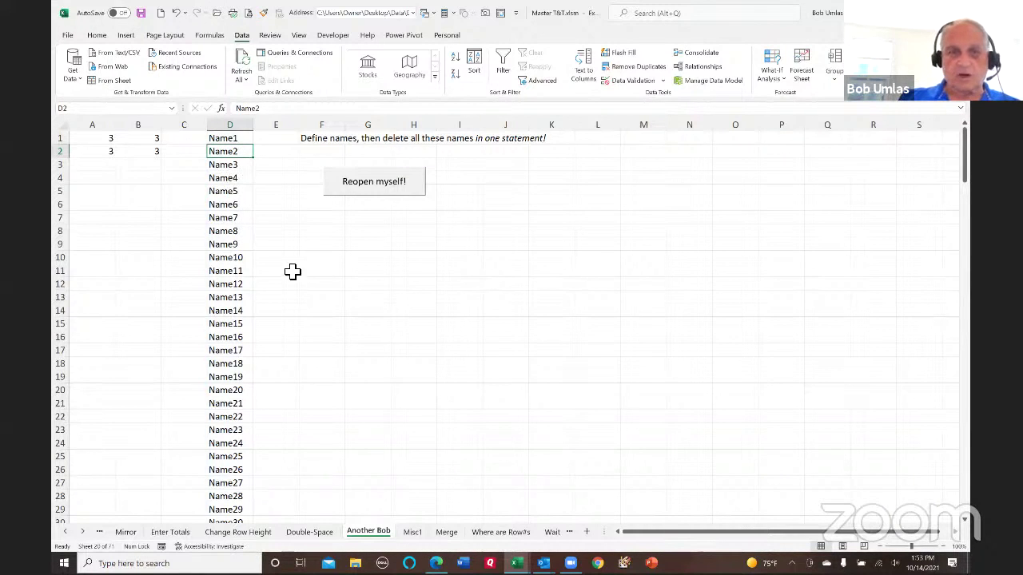
{"action": "left_click", "coordinate": [216, 14]}
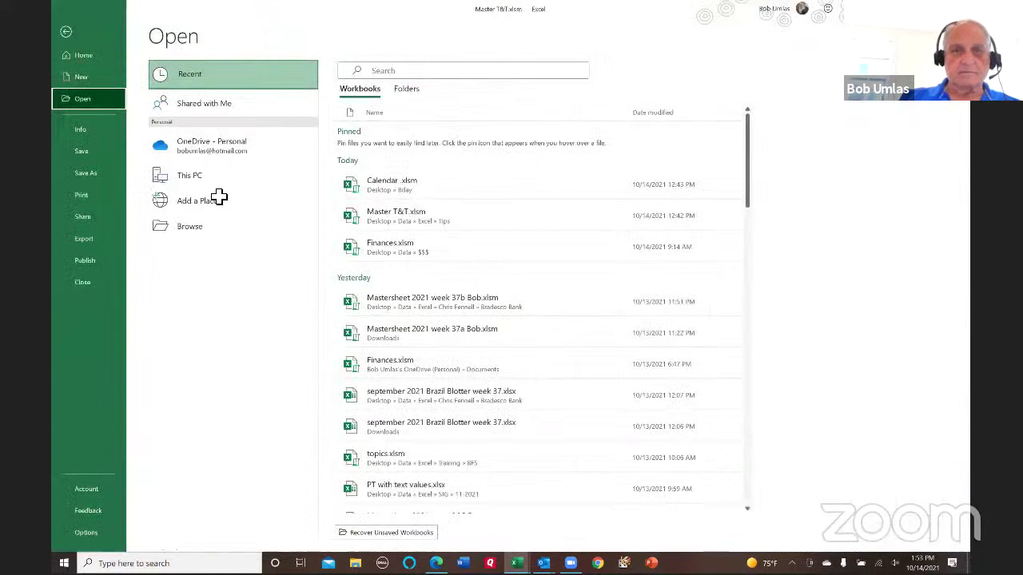
{"action": "key", "text": "Escape"}
- Highlight cells D6:D14, from Name6 to Name14, with a yellow fill
{"action": "left_click_drag", "start_coordinate": [229, 204], "coordinate": [230, 310]}
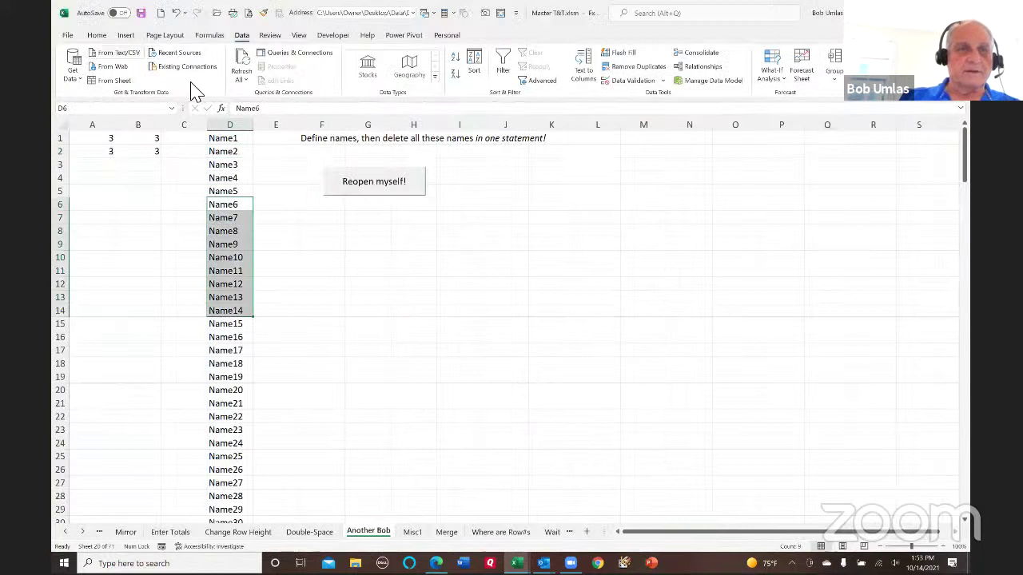
{"action": "right_click", "coordinate": [219, 208]}
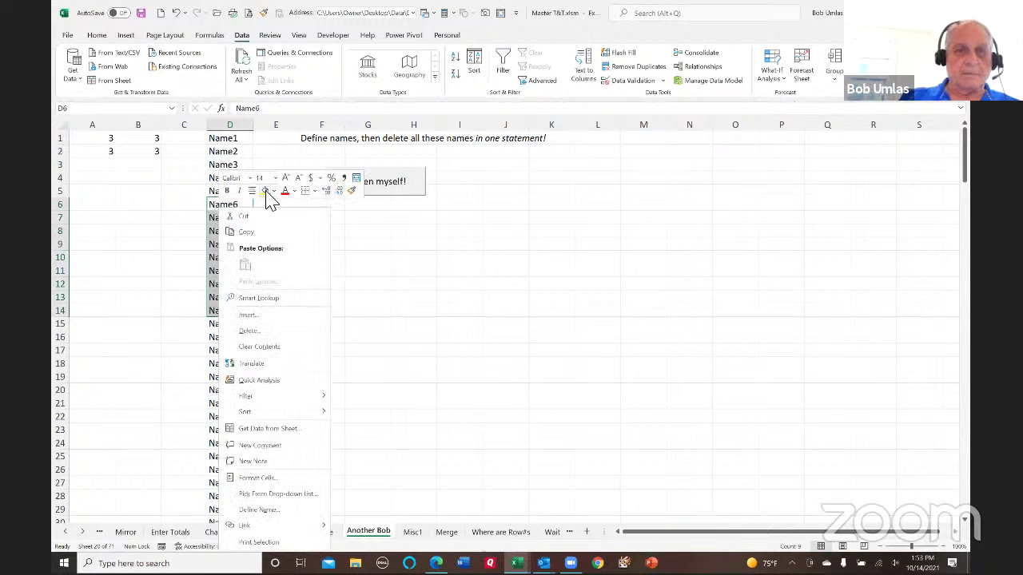
{"action": "left_click", "coordinate": [266, 192]}
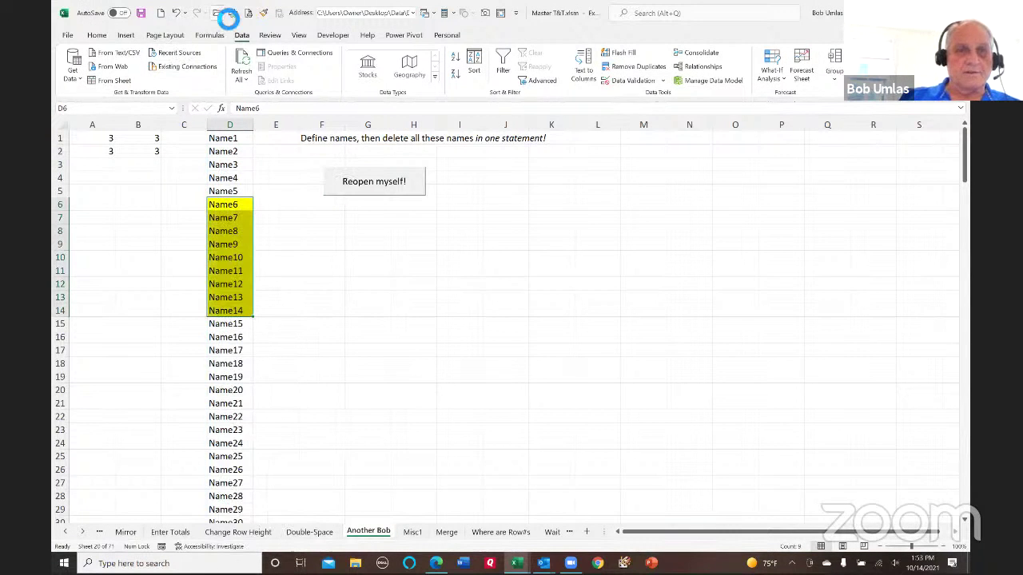
- Reopen the workbook with the sheet's "Reopen myself!" macro and maximize the reopened window
{"action": "left_click", "coordinate": [381, 188]}
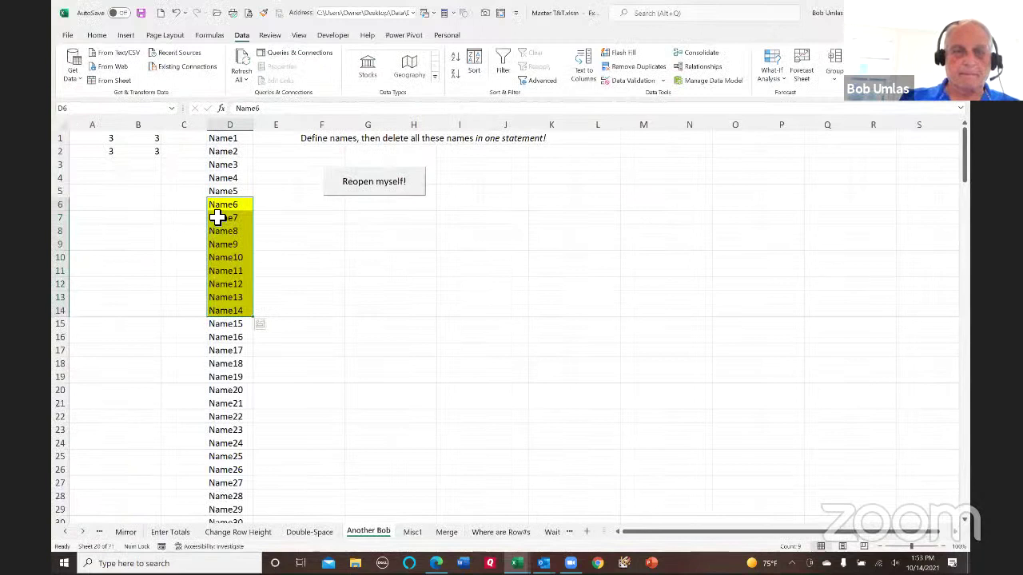
{"action": "left_click", "coordinate": [383, 190]}
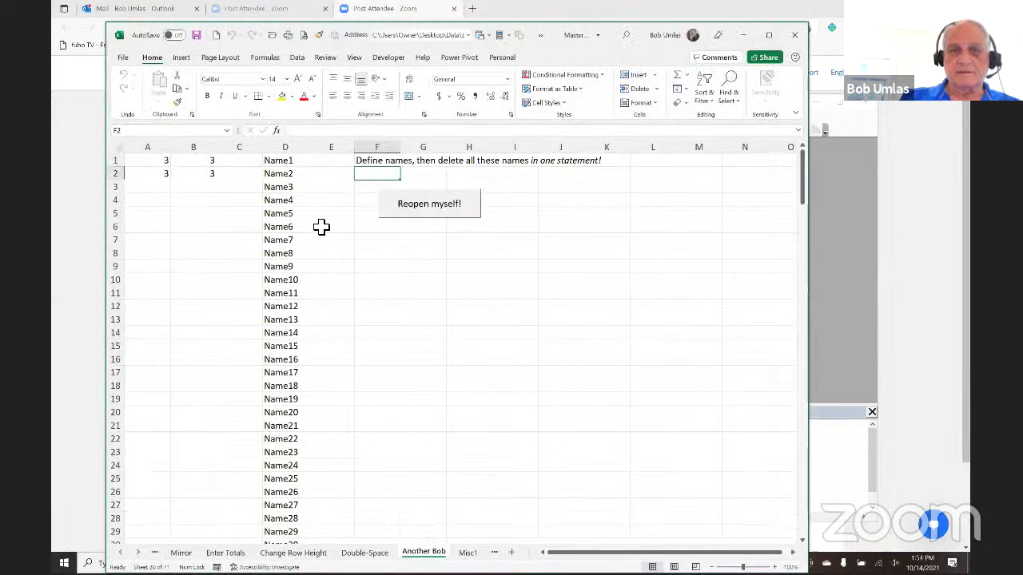
{"action": "left_click", "coordinate": [768, 36]}
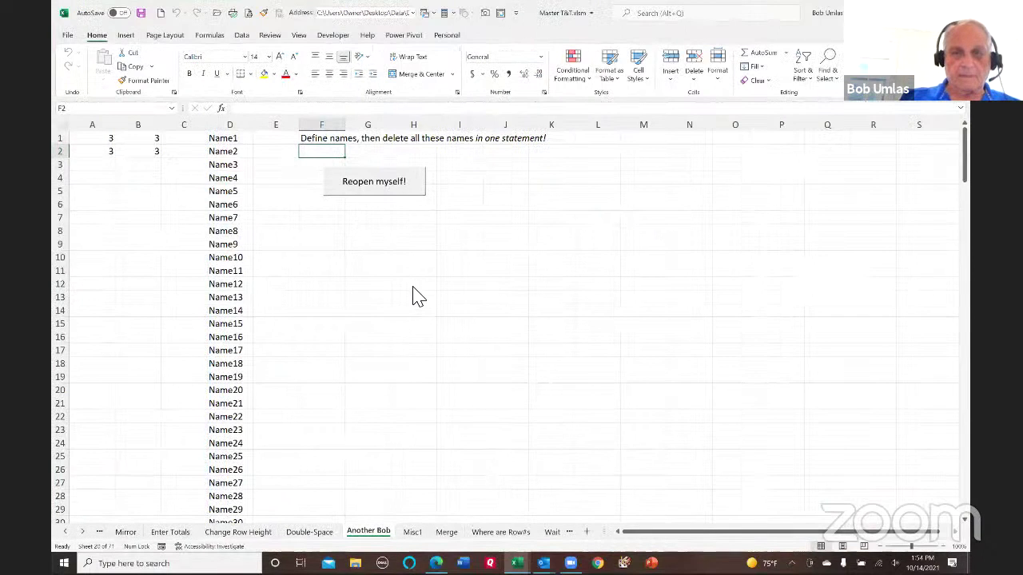
- Open the code of the ReopenMe macro assigned to the "Reopen myself!" button
{"action": "right_click", "coordinate": [402, 183]}
{"action": "left_click", "coordinate": [449, 249]}
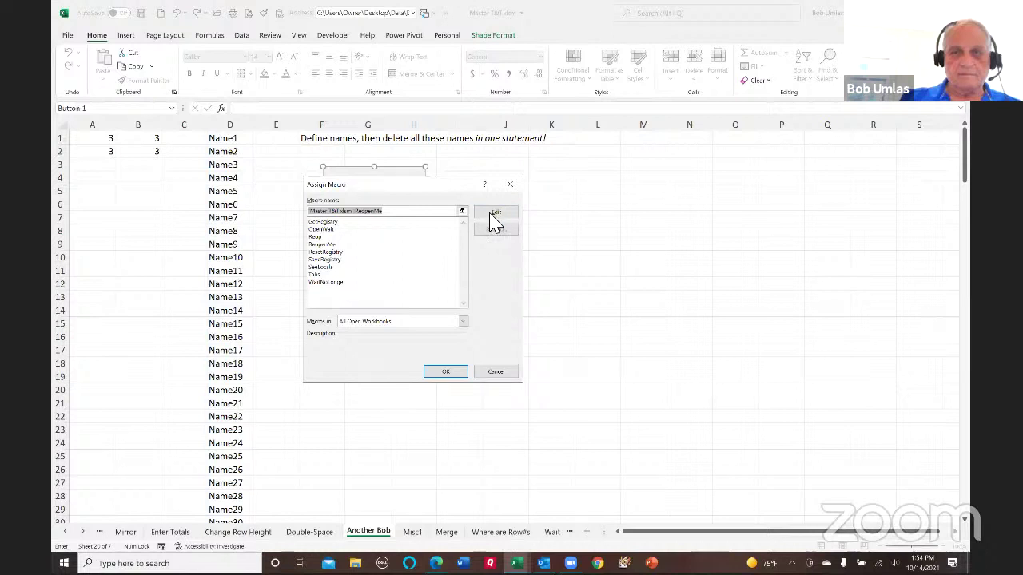
{"action": "left_click", "coordinate": [494, 214]}
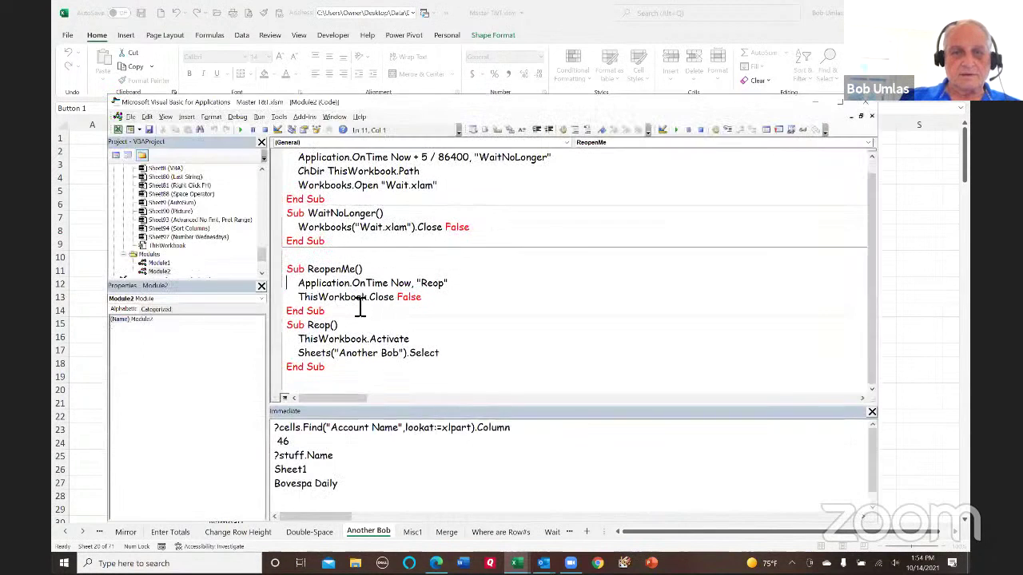
- Examine the ReopenMe procedure, highlighting the Reop reference, the ThisWorkbook.Close False line and the Application.OnTime line
{"action": "left_click_drag", "start_coordinate": [450, 305], "coordinate": [389, 261]}
{"action": "left_click", "coordinate": [389, 261]}
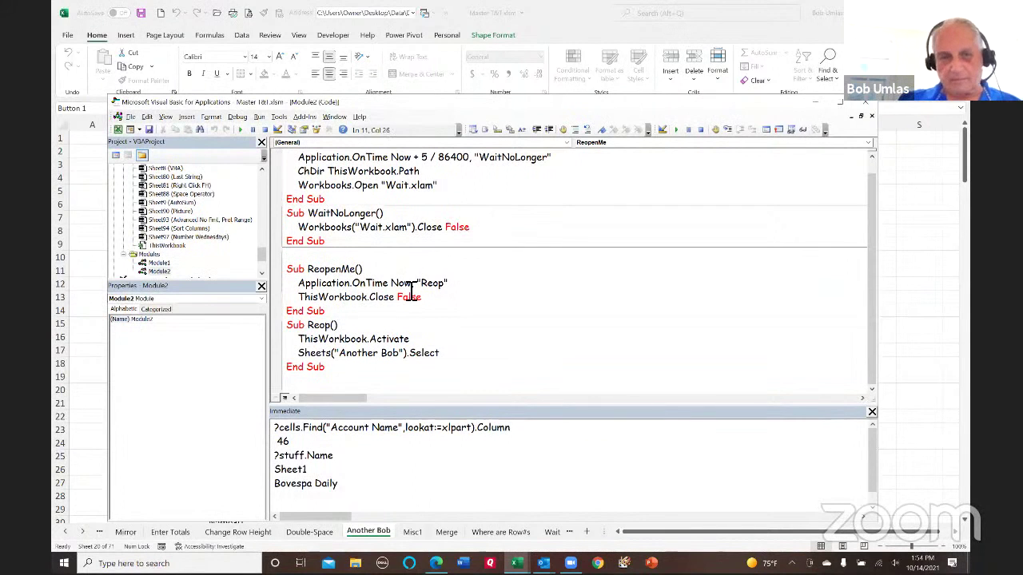
{"action": "double_click", "coordinate": [432, 283]}
{"action": "left_click", "coordinate": [331, 325]}
{"action": "double_click", "coordinate": [318, 326]}
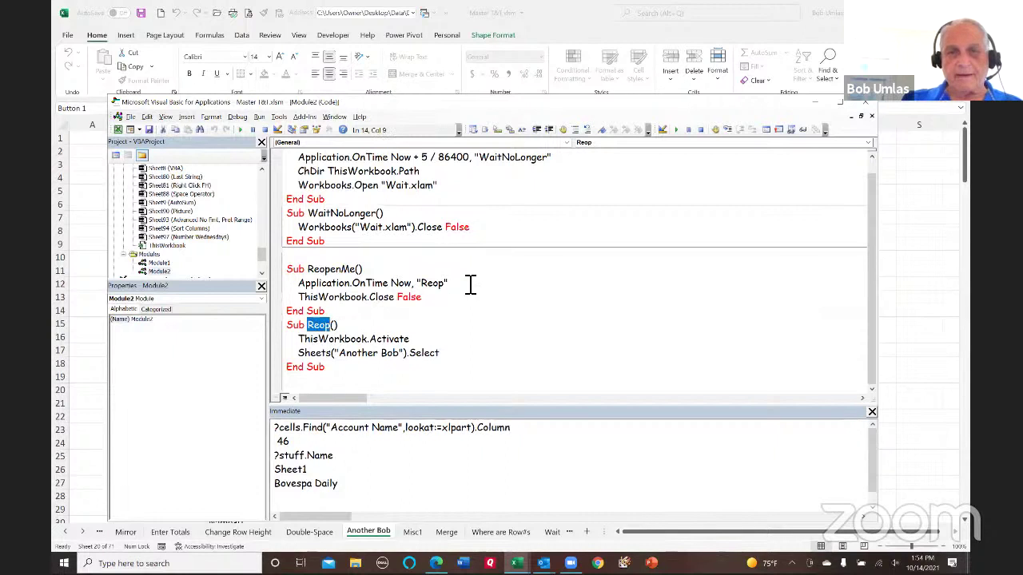
{"action": "left_click", "coordinate": [362, 269]}
{"action": "left_click_drag", "start_coordinate": [296, 301], "coordinate": [434, 298]}
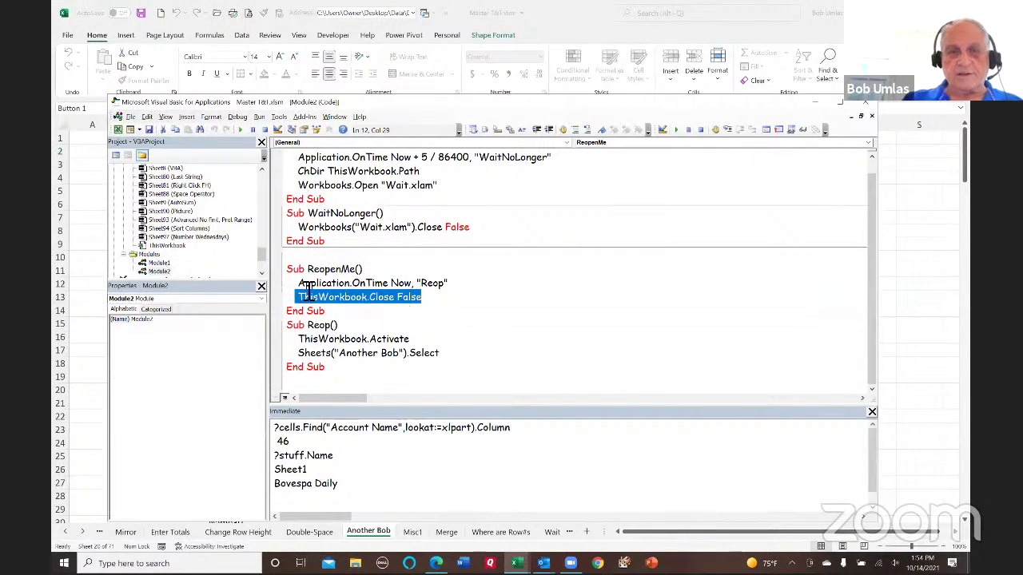
{"action": "left_click_drag", "start_coordinate": [301, 283], "coordinate": [471, 286]}
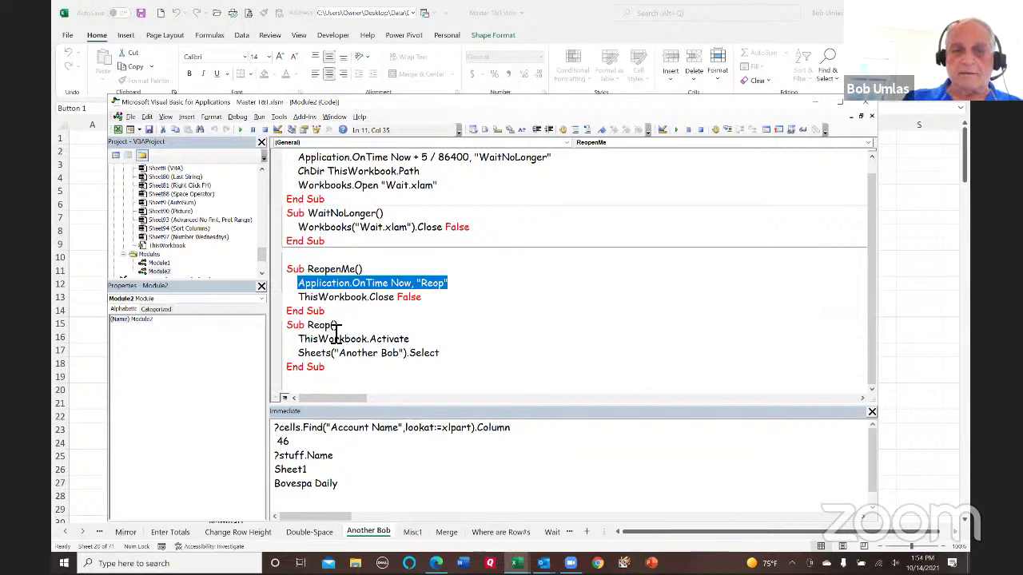
- Examine the Reop procedure's Activate and Select lines, highlight both procedures together, and return to the Another Bob sheet
{"action": "left_click", "coordinate": [301, 328]}
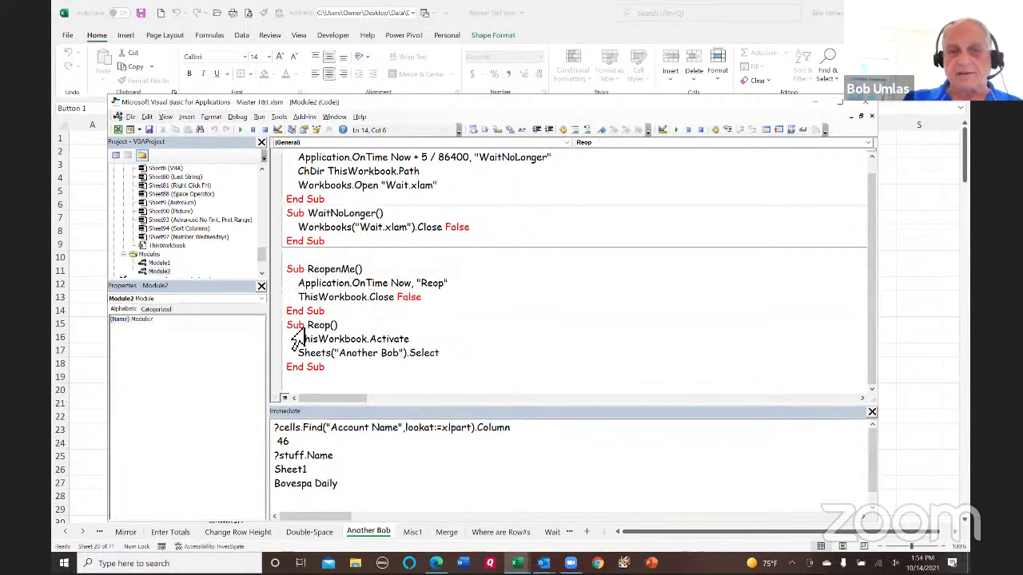
{"action": "left_click", "coordinate": [323, 340]}
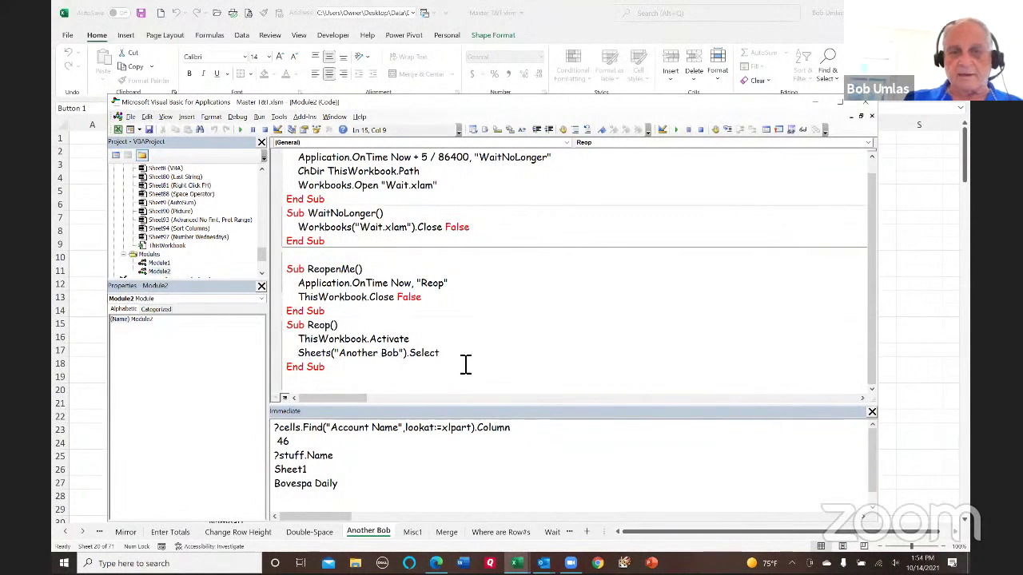
{"action": "left_click_drag", "start_coordinate": [298, 353], "coordinate": [452, 359]}
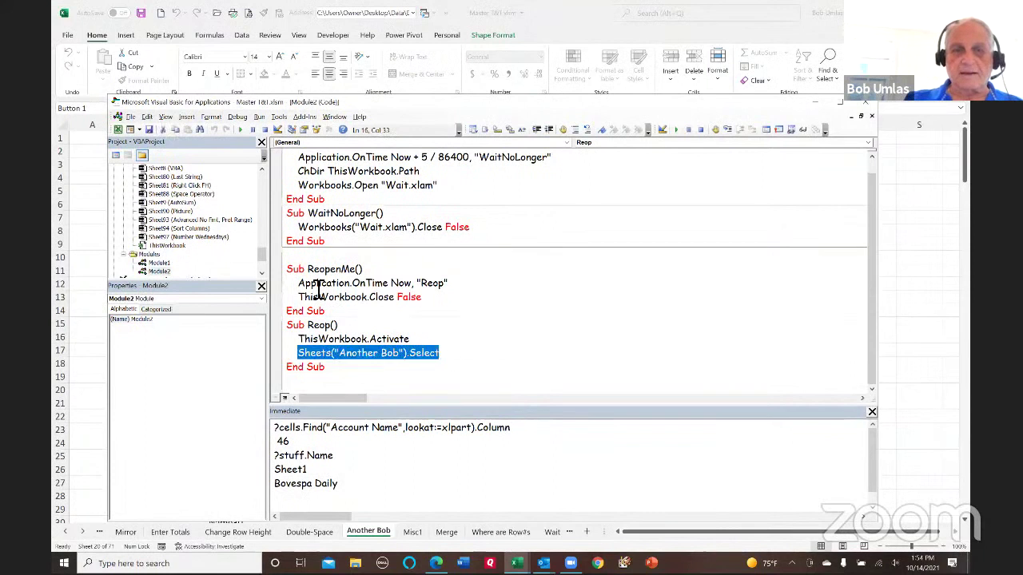
{"action": "left_click", "coordinate": [274, 270]}
{"action": "left_click", "coordinate": [462, 361], "text": "shift"}
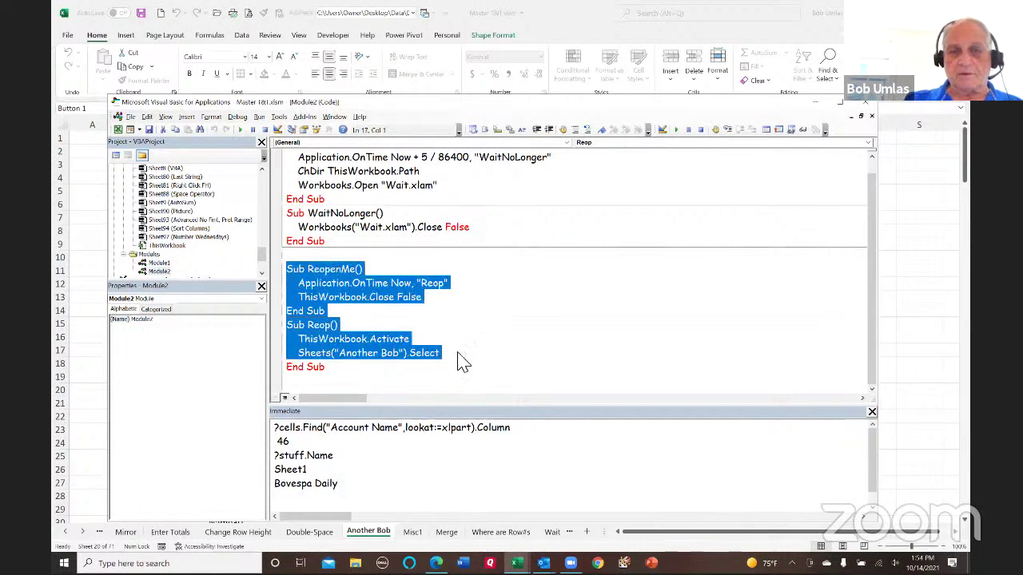
{"action": "key", "text": "shift+Down"}
{"action": "left_click", "coordinate": [84, 179]}
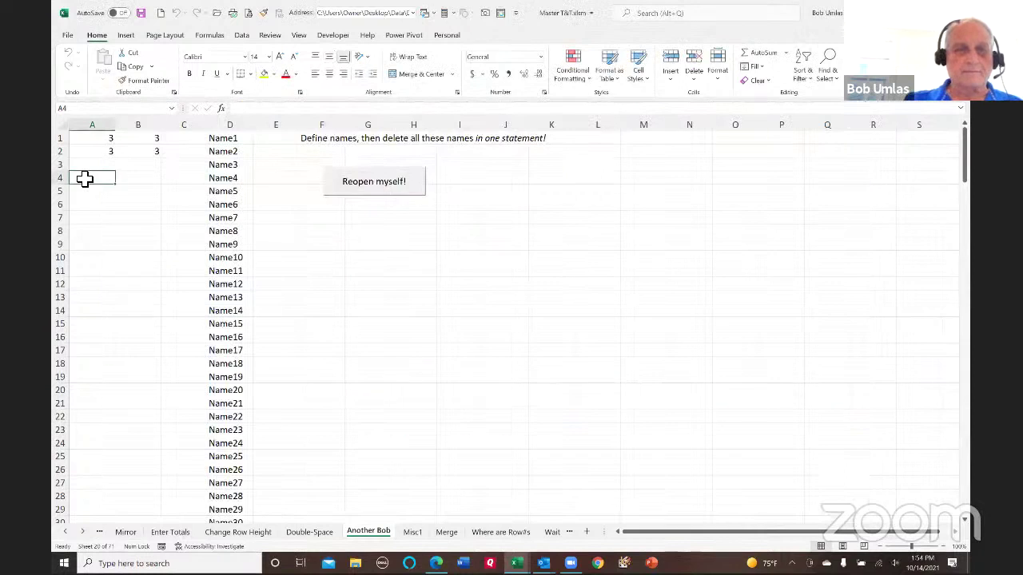
- Select cell E1 and list the workbook's existing defined names
{"action": "left_click", "coordinate": [238, 139]}
{"action": "key", "text": "Right"}
{"action": "left_click", "coordinate": [172, 109]}
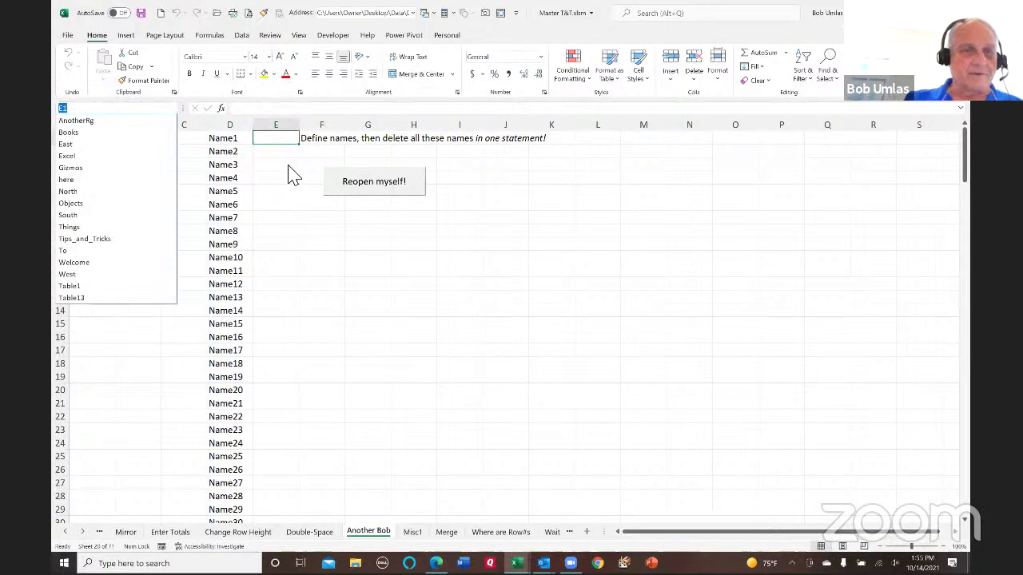
- Create defined names from the selection D1:E50, using the labels Name1 to Name50 in column D
{"action": "left_click", "coordinate": [239, 138]}
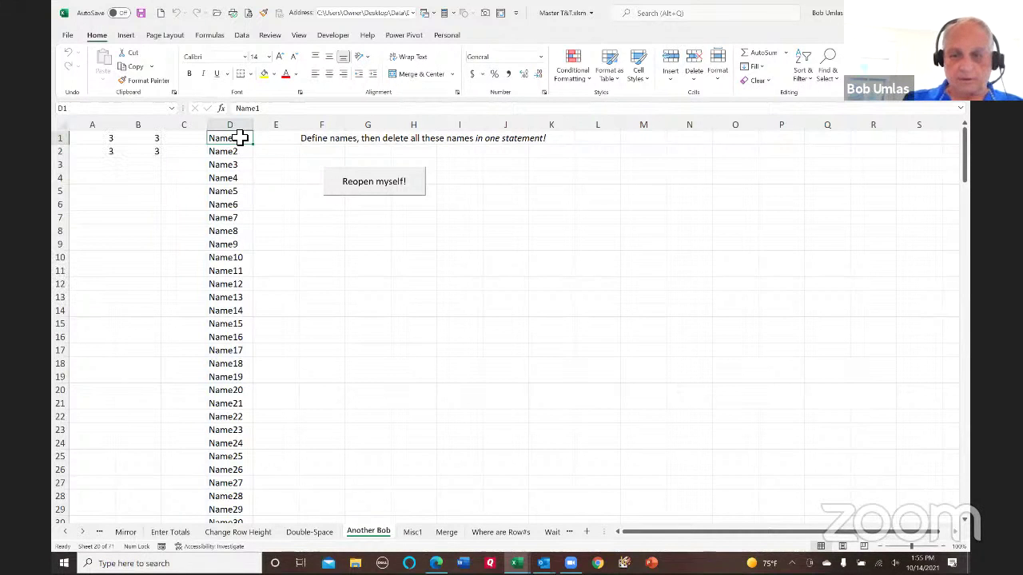
{"action": "key", "text": "ctrl+shift+Down"}
{"action": "key", "text": "shift+Right"}
{"action": "scroll", "coordinate": [464, 230], "scroll_direction": "down", "scroll_amount": 7}
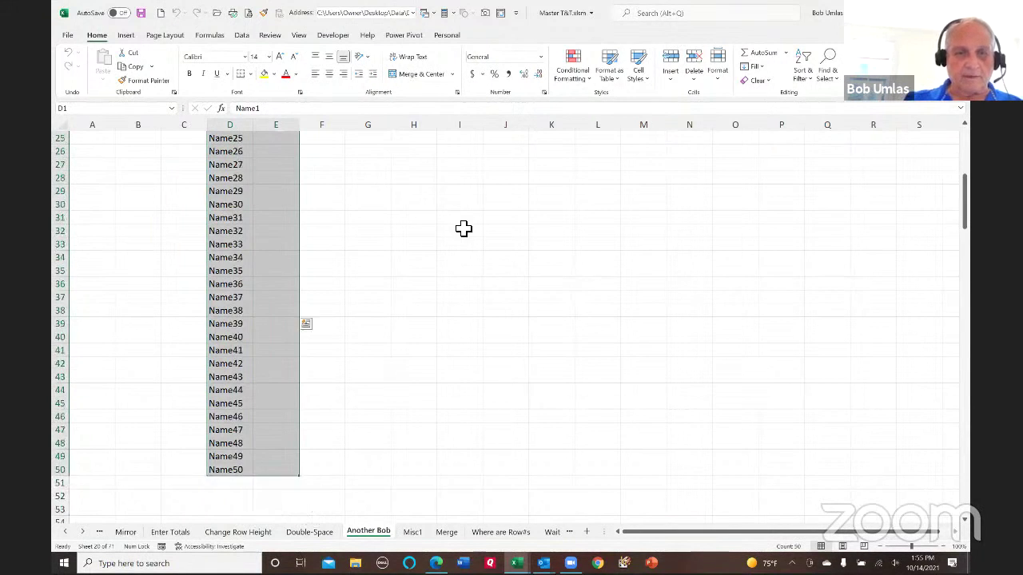
{"action": "scroll", "coordinate": [463, 229], "scroll_direction": "up", "scroll_amount": 14}
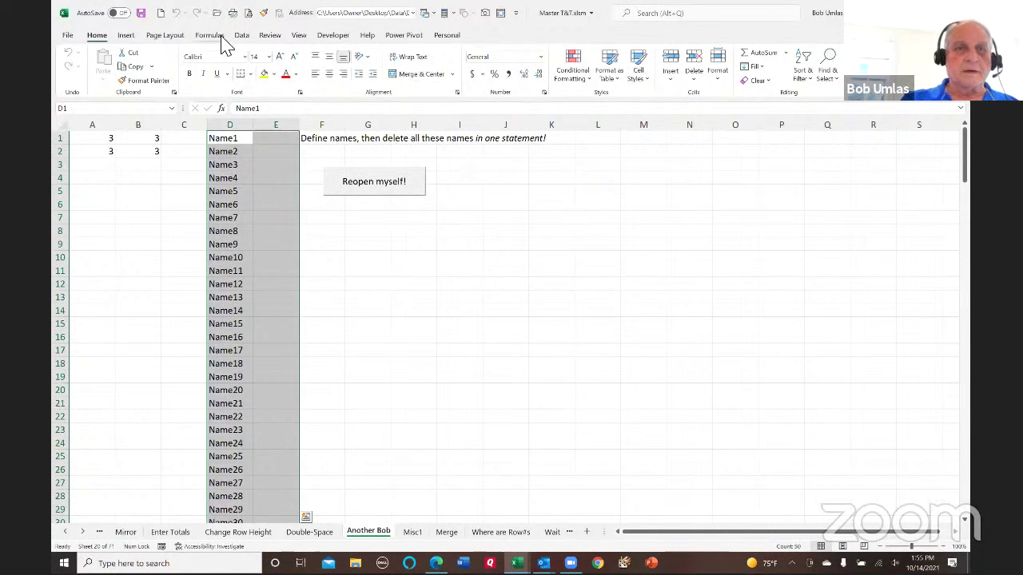
{"action": "left_click", "coordinate": [241, 38]}
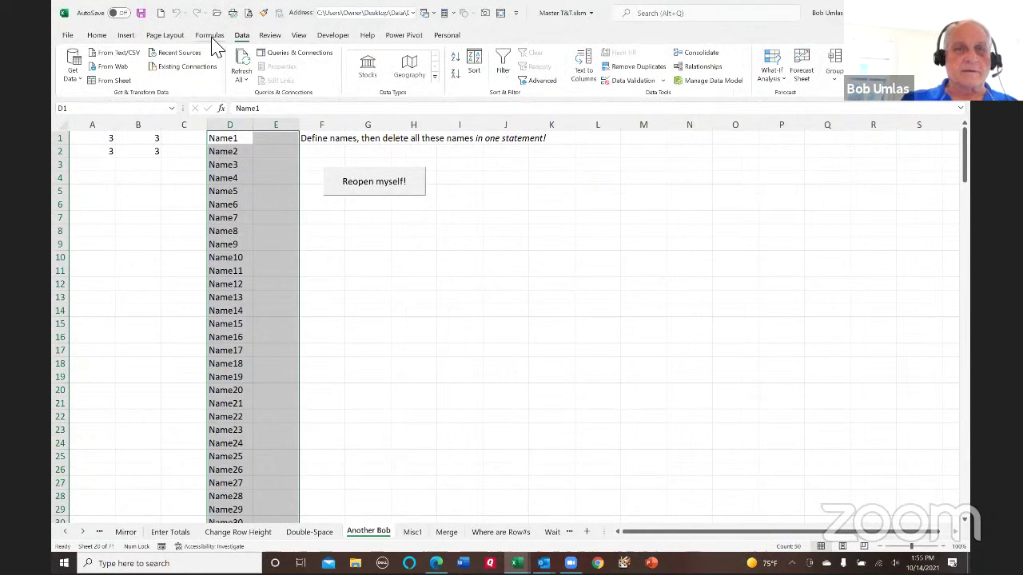
{"action": "left_click", "coordinate": [209, 37]}
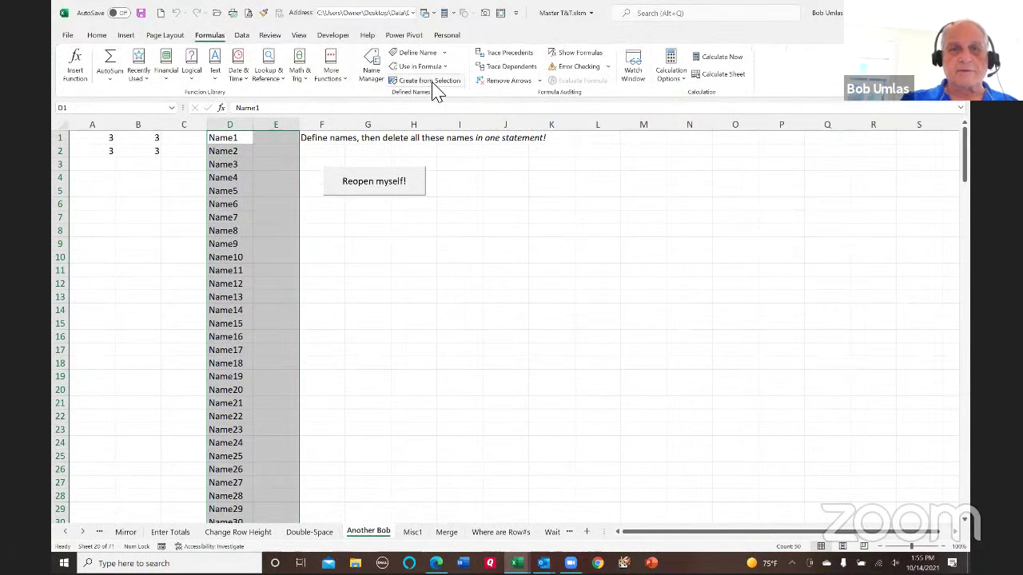
{"action": "left_click", "coordinate": [435, 90]}
{"action": "left_click", "coordinate": [418, 253]}
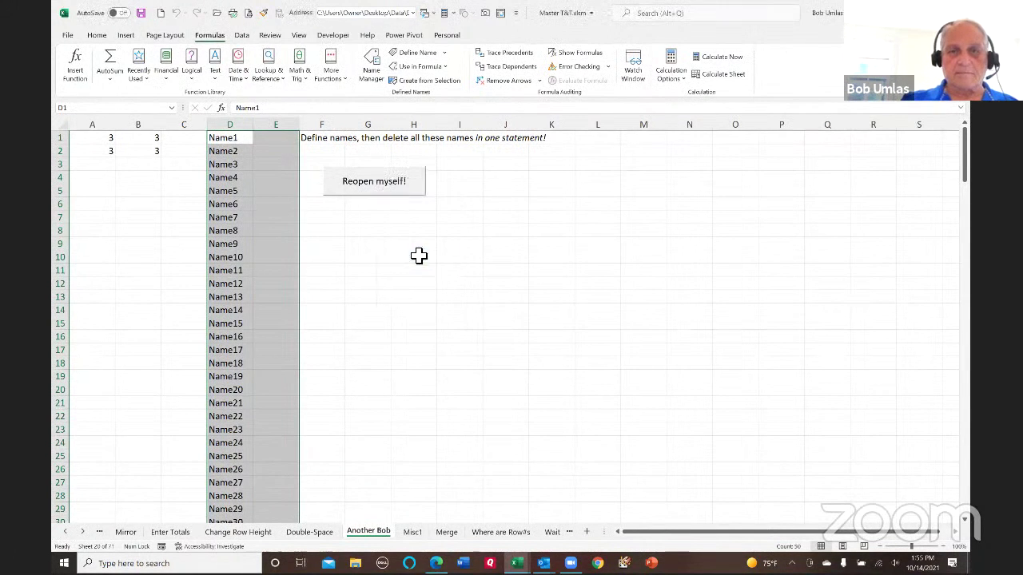
- Select cell B4 and check the list of defined names for the new entries
{"action": "left_click", "coordinate": [154, 177]}
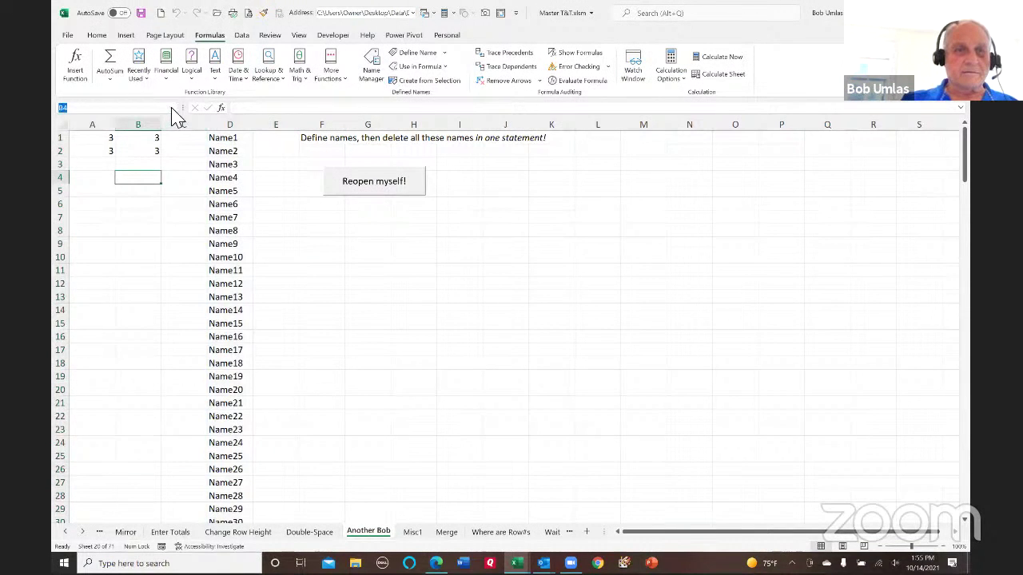
{"action": "left_click", "coordinate": [173, 109]}
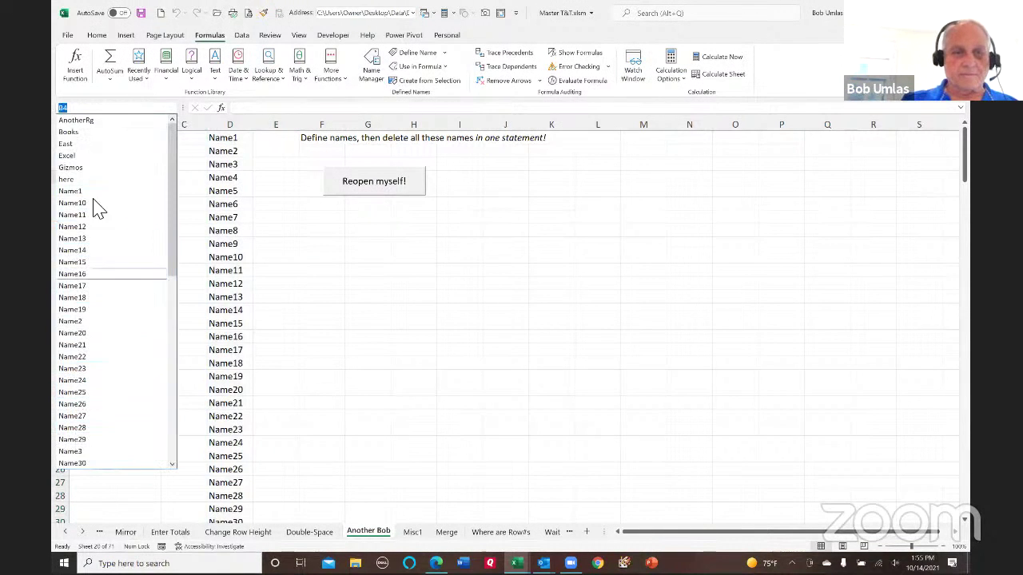
{"action": "key", "text": "Escape"}
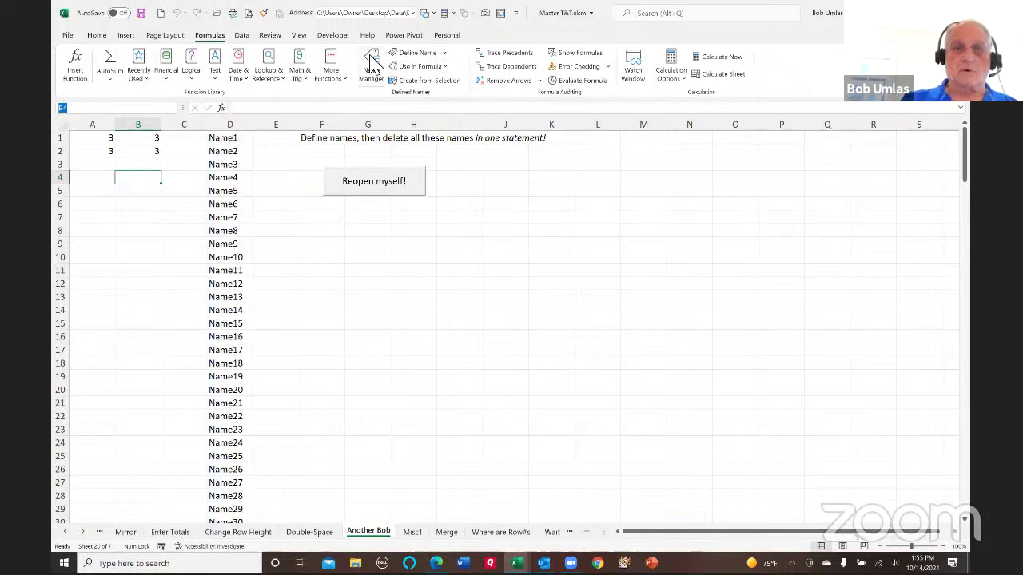
- Open the Visual Basic editor and clear all old text from the Immediate window
{"action": "left_click", "coordinate": [332, 35]}
{"action": "left_click", "coordinate": [74, 63]}
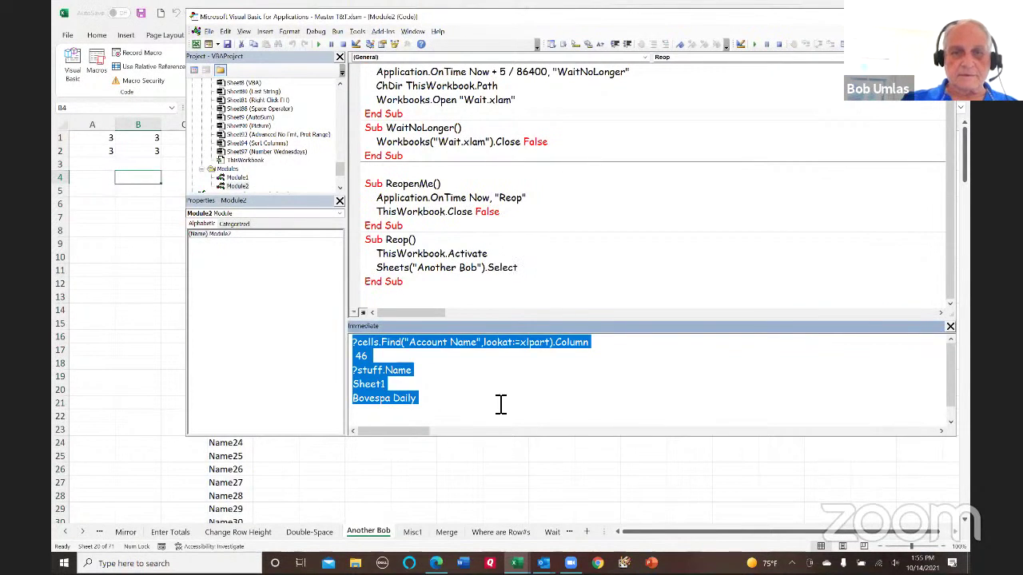
{"action": "key", "text": "Delete"}
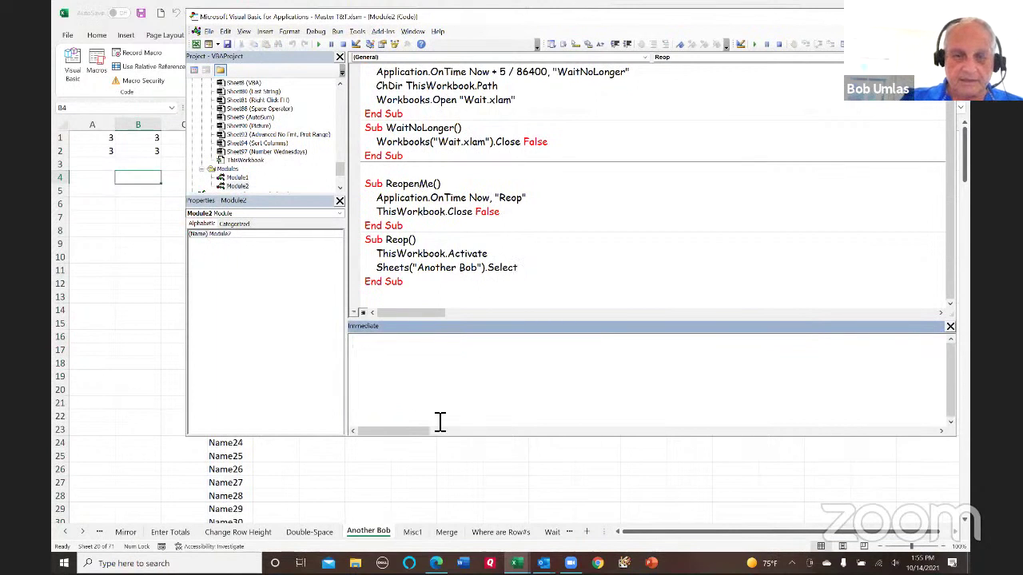
- Run executeexcel4macro "sum(delete.name(names()))" in the Immediate window, and check the sheet's list of remaining names
{"action": "type", "text": "sum"}
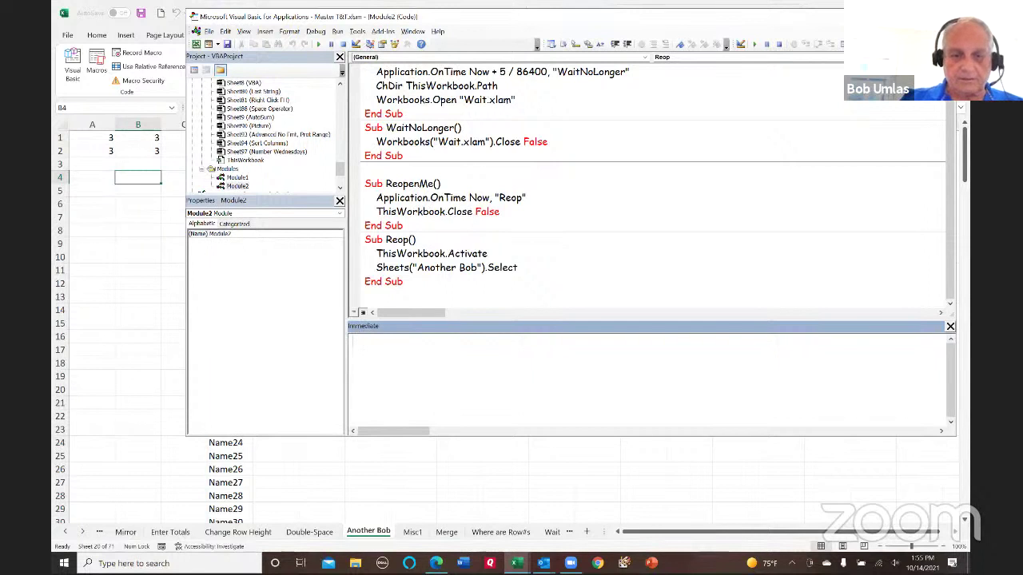
{"action": "type", "text": "executeexcel4macro"}
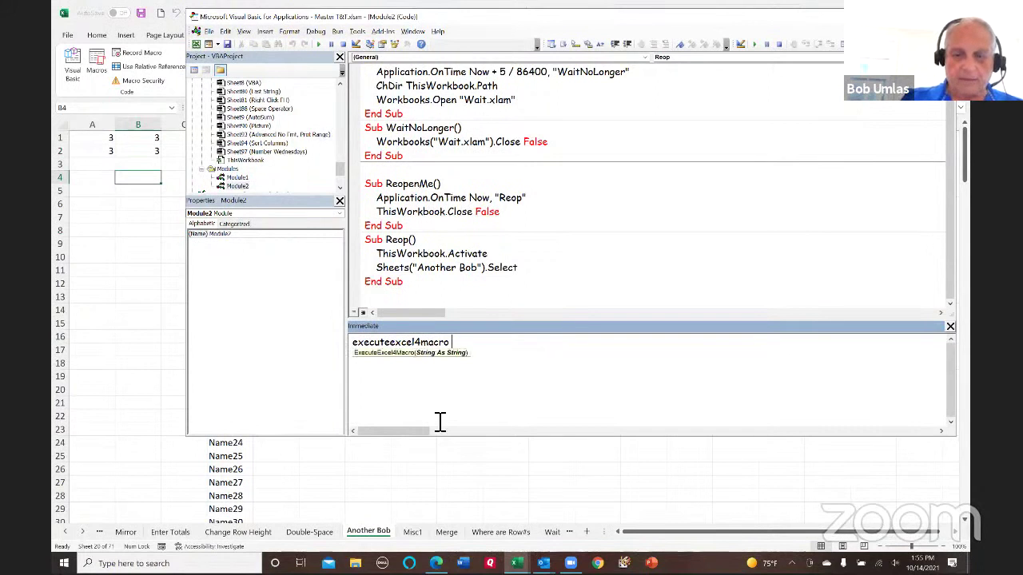
{"action": "type", "text": " \"sum(de"}
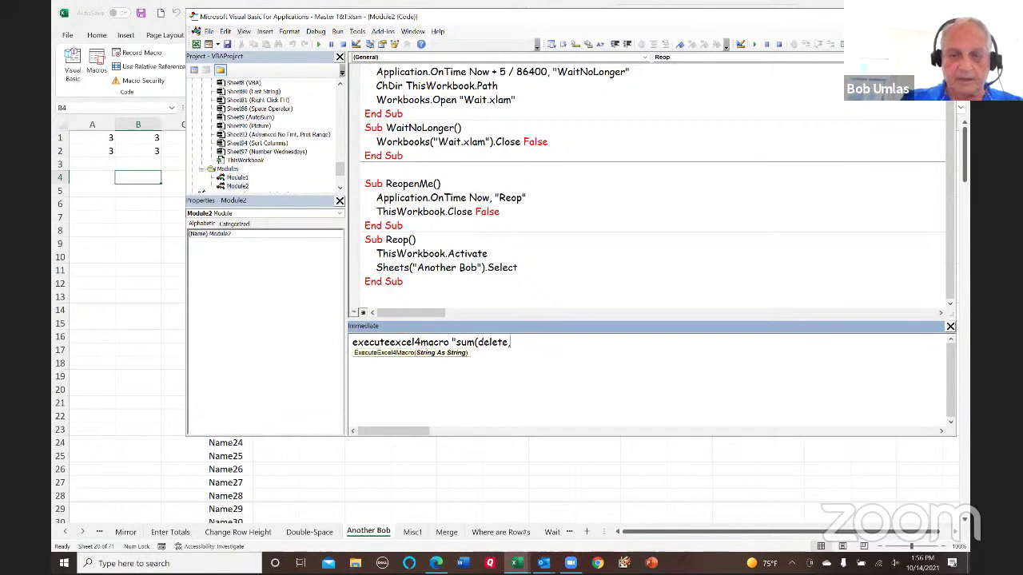
{"action": "type", "text": "lete.name(names()"}
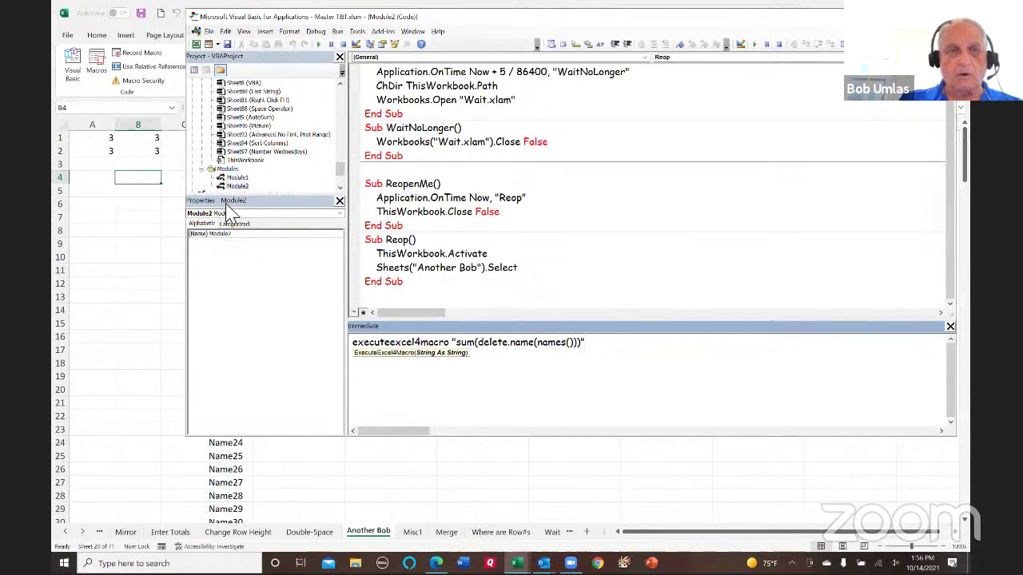
{"action": "left_click_drag", "start_coordinate": [278, 17], "coordinate": [385, 23]}
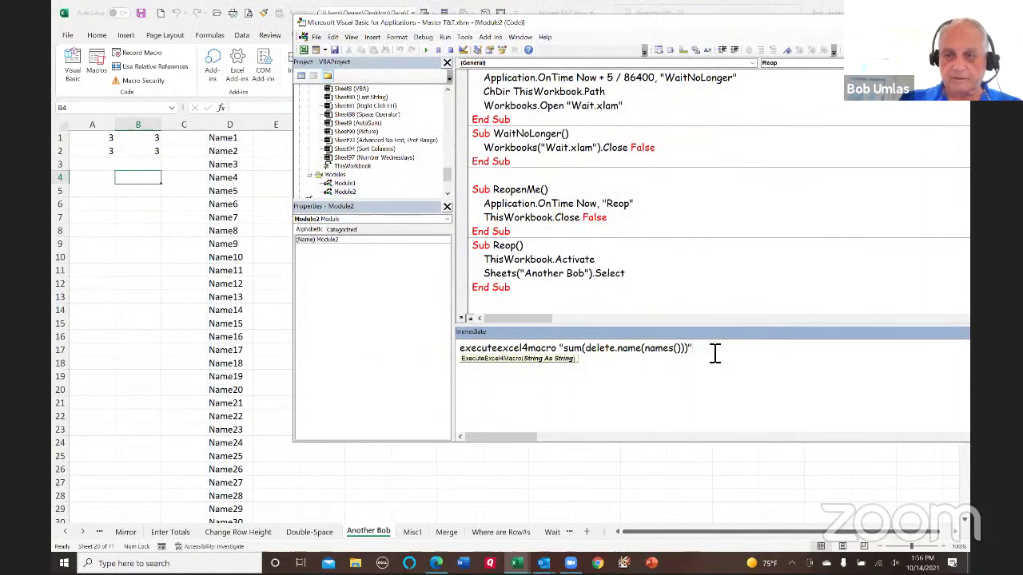
{"action": "key", "text": "Return"}
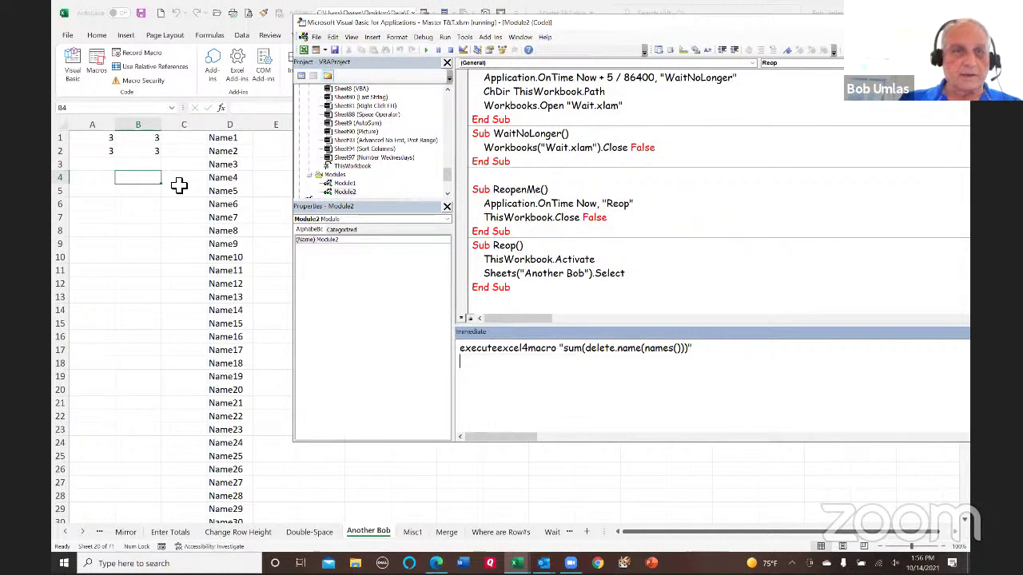
{"action": "left_click", "coordinate": [173, 107]}
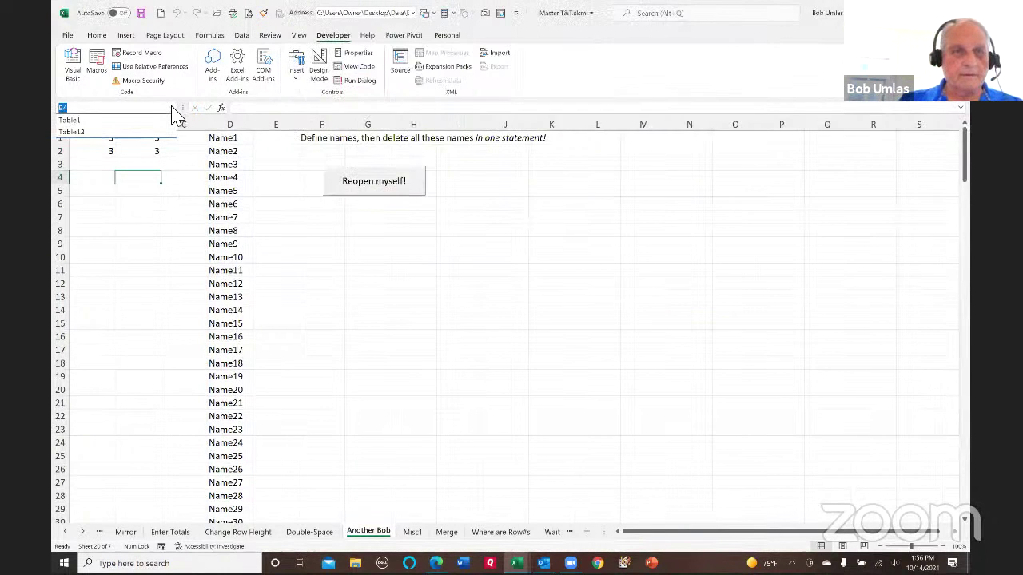
- Reopen the workbook with the "Reopen myself!" macro again and check the defined names in the reopened copy
{"action": "left_click", "coordinate": [369, 184]}
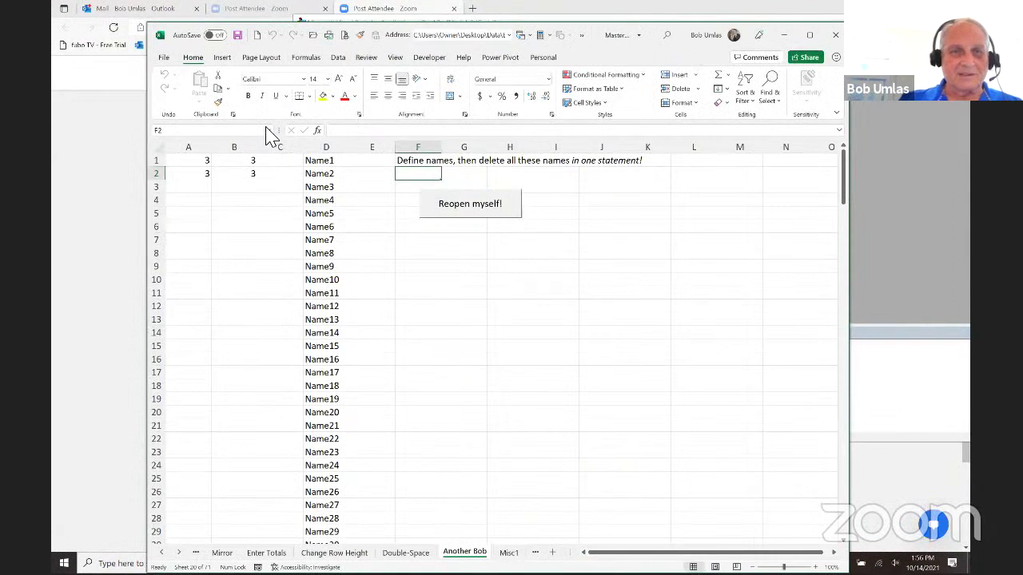
{"action": "left_click", "coordinate": [266, 129]}
{"action": "left_click", "coordinate": [266, 129]}
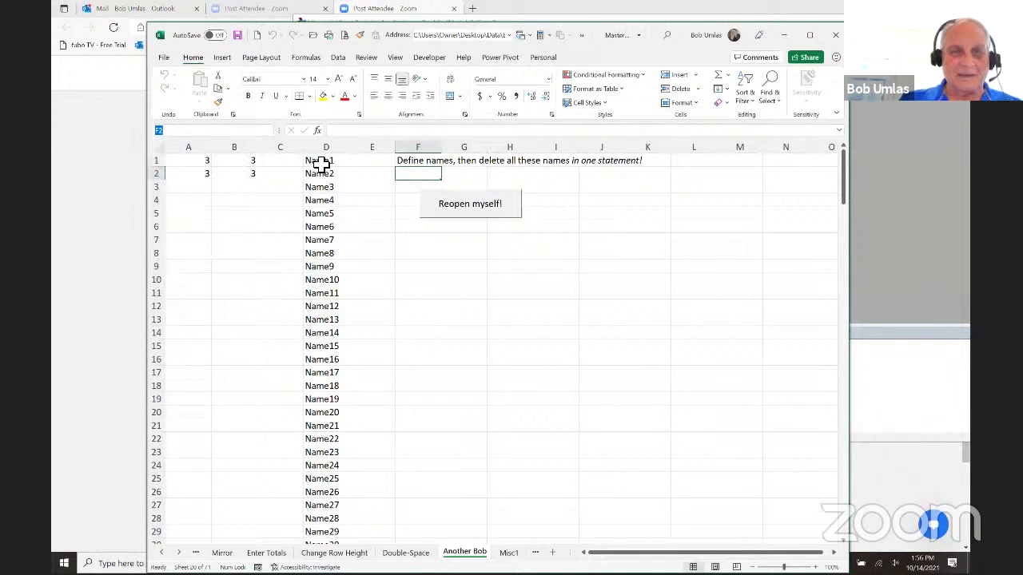
- Create names from the left column for the range D1:E50, and check the list of defined names
{"action": "left_click", "coordinate": [320, 164]}
{"action": "key", "text": "ctrl+shift+Down"}
{"action": "key", "text": "shift+Right"}
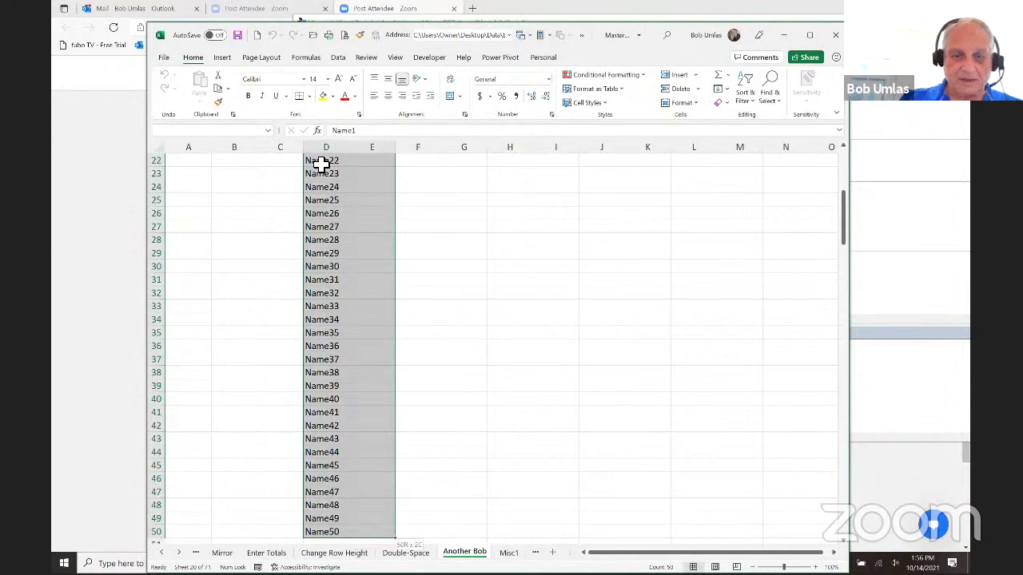
{"action": "left_click", "coordinate": [305, 60]}
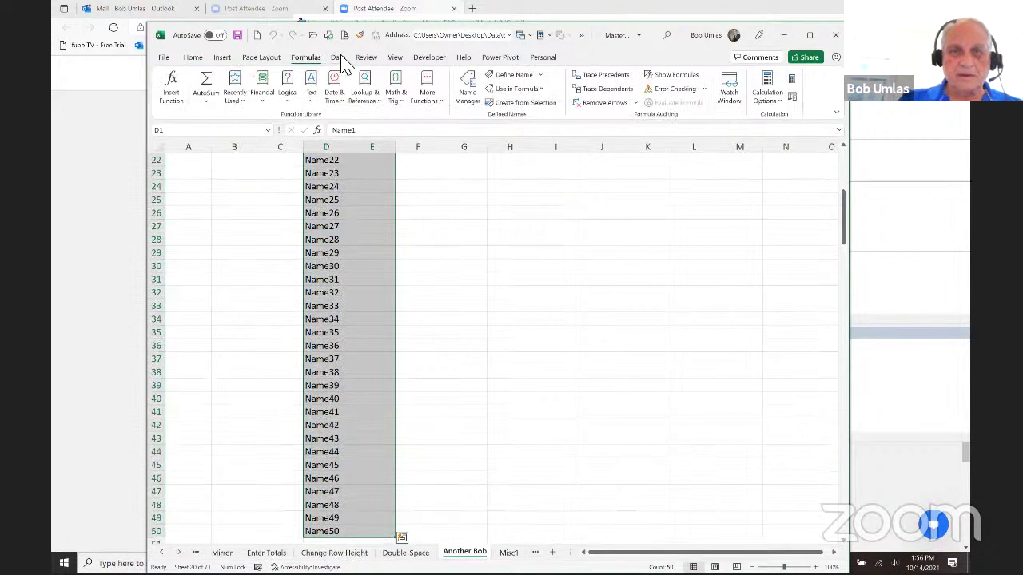
{"action": "left_click", "coordinate": [525, 102]}
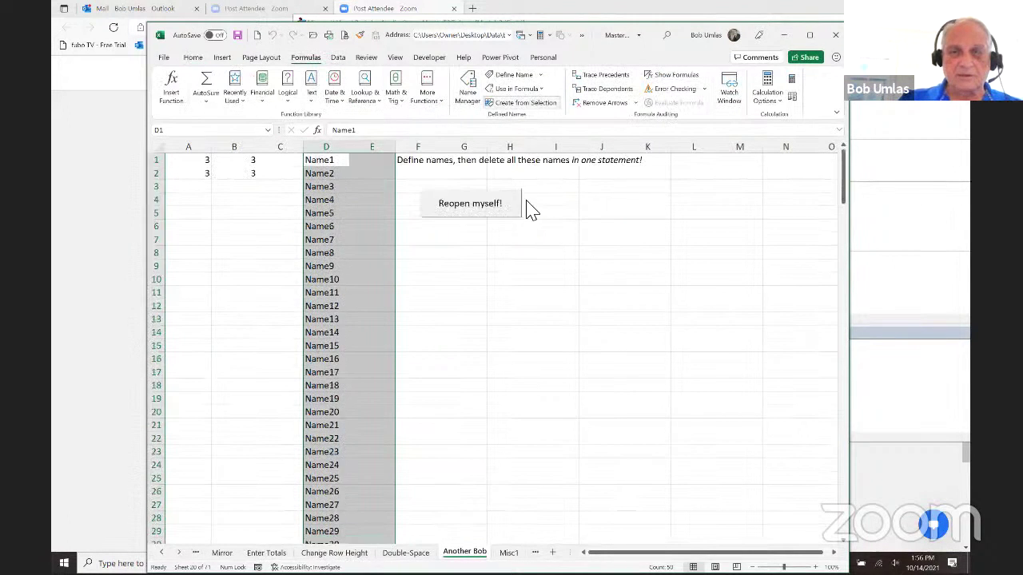
{"action": "left_click", "coordinate": [529, 280]}
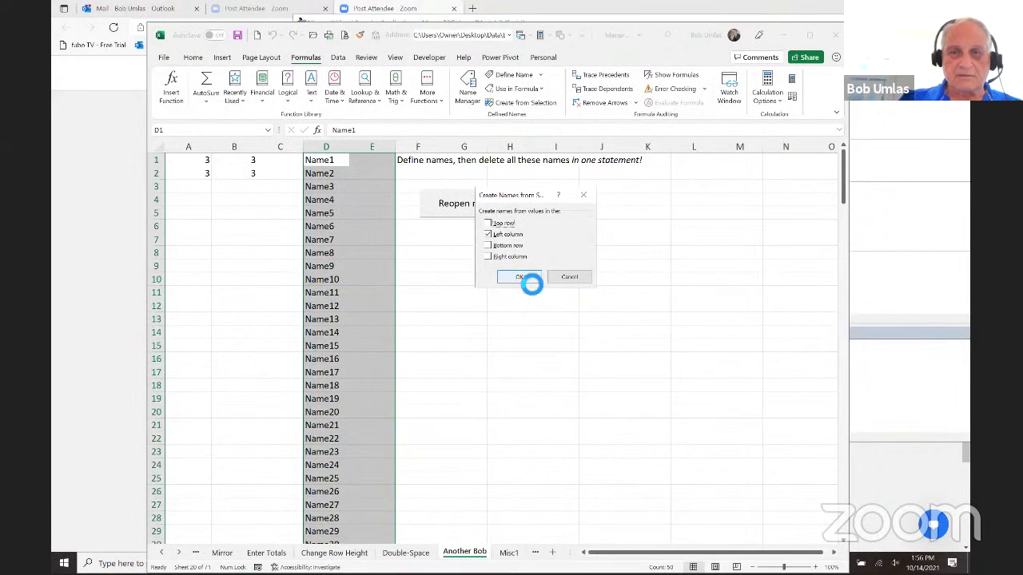
{"action": "left_click", "coordinate": [269, 132]}
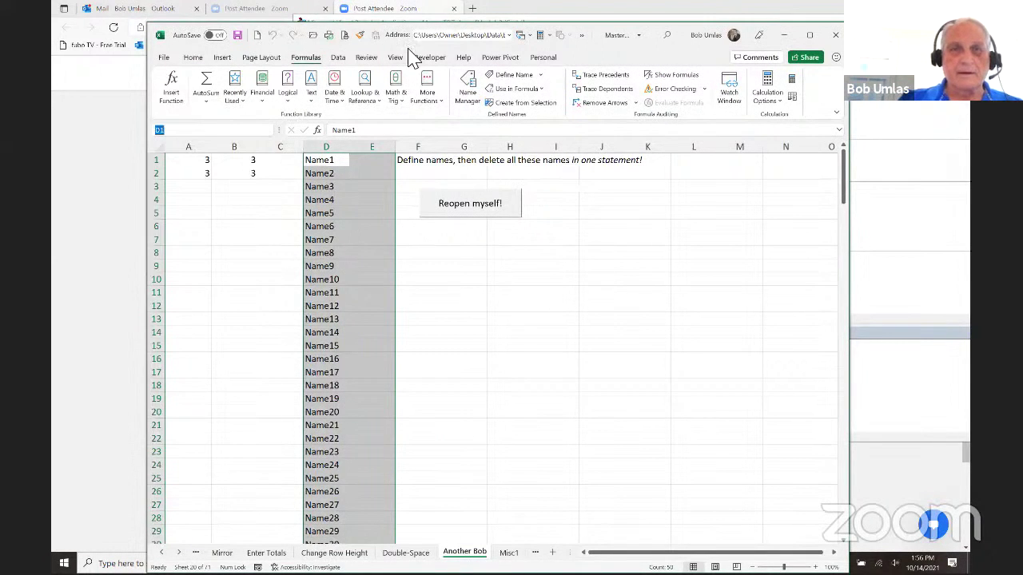
- In the Visual Basic editor's Immediate window, run executeexcel4macro "sum(delete.name(names(""Name*"")))"
{"action": "left_click", "coordinate": [429, 58]}
{"action": "left_click", "coordinate": [169, 87]}
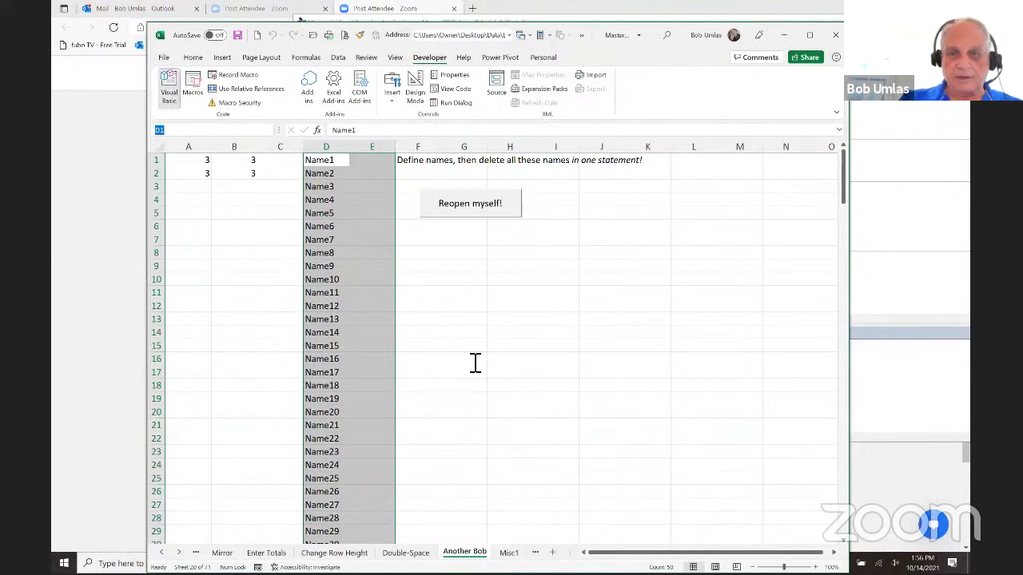
{"action": "left_click", "coordinate": [718, 356]}
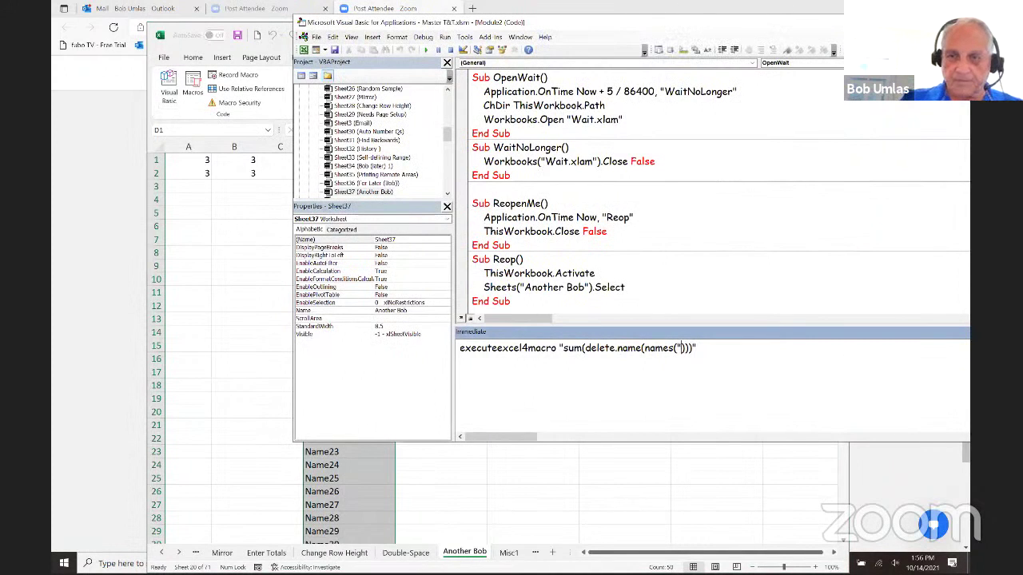
{"action": "type", "text": "Name"}
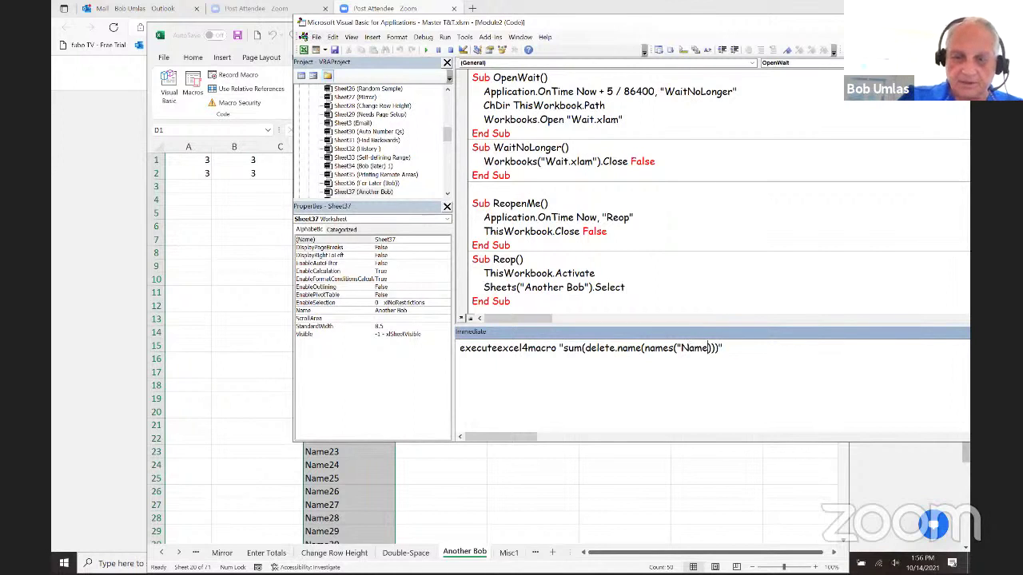
{"action": "type", "text": "*"}
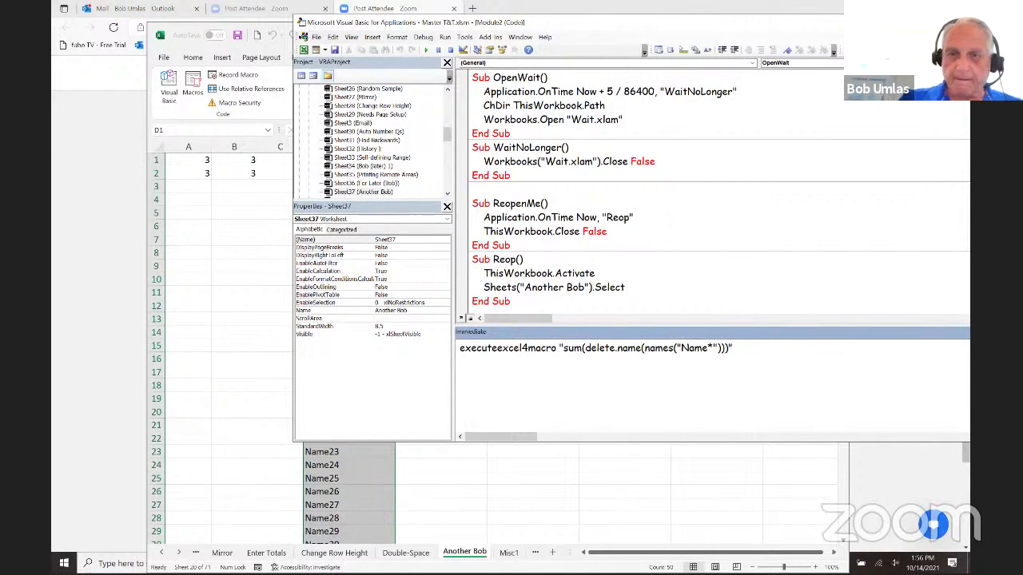
{"action": "key", "text": "Return"}
{"action": "left_click", "coordinate": [511, 325]}
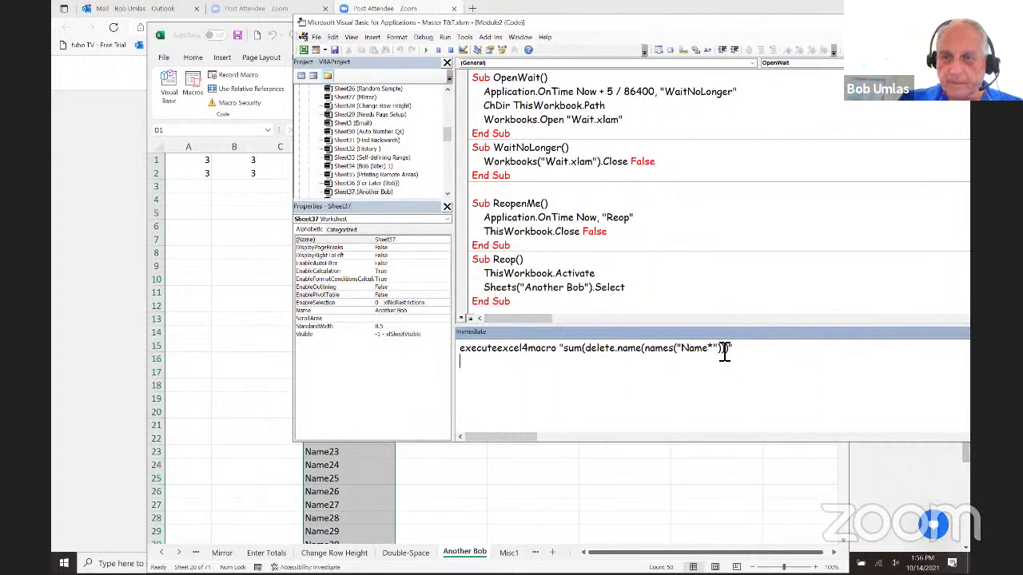
{"action": "left_click", "coordinate": [719, 347]}
{"action": "type", "text": "\""}
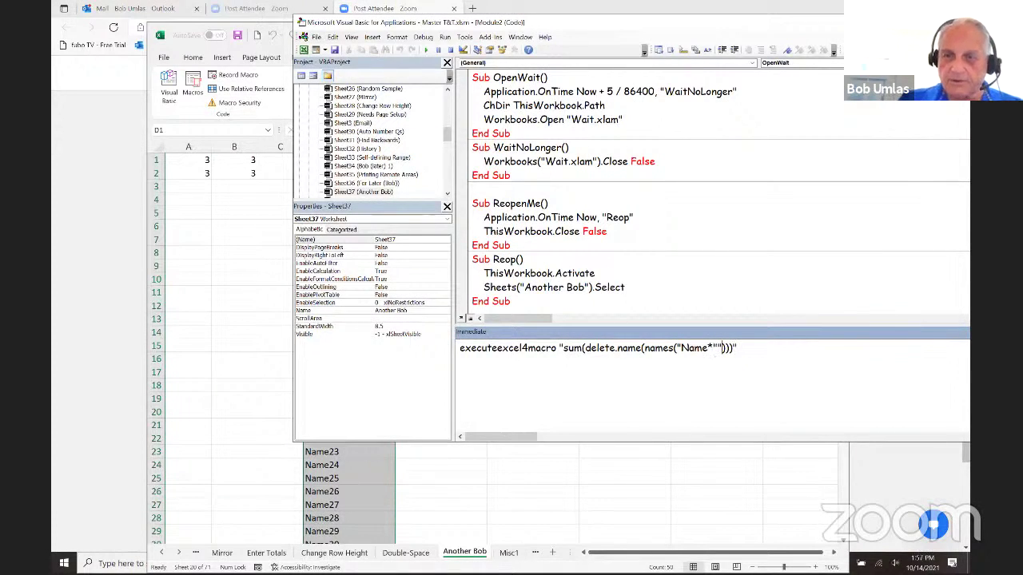
{"action": "type", "text": "\""}
{"action": "key", "text": "Return"}
- Check the worksheet's list of defined names, select cell E9, and maximize the workbook window
{"action": "left_click", "coordinate": [285, 148]}
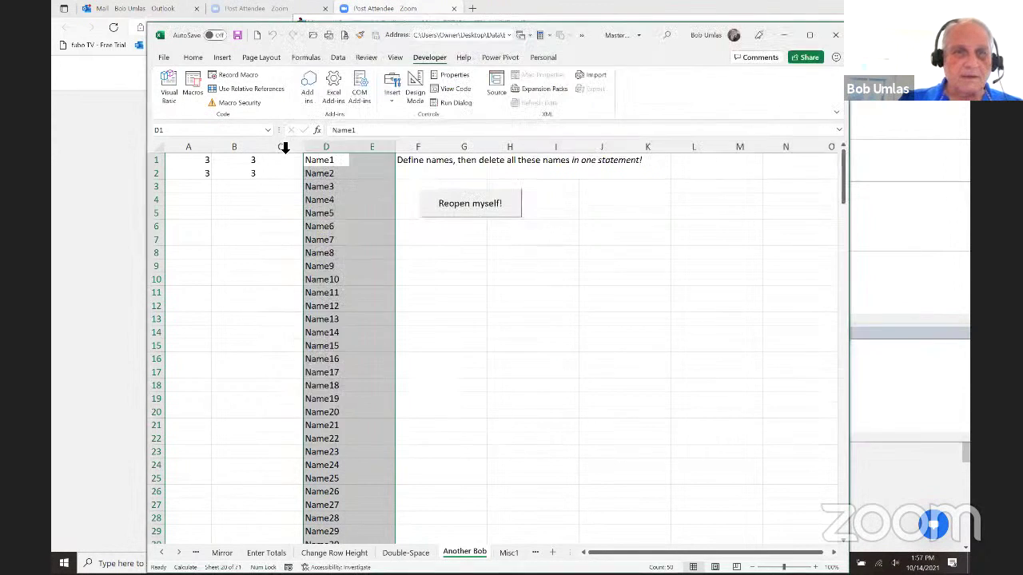
{"action": "left_click", "coordinate": [268, 129]}
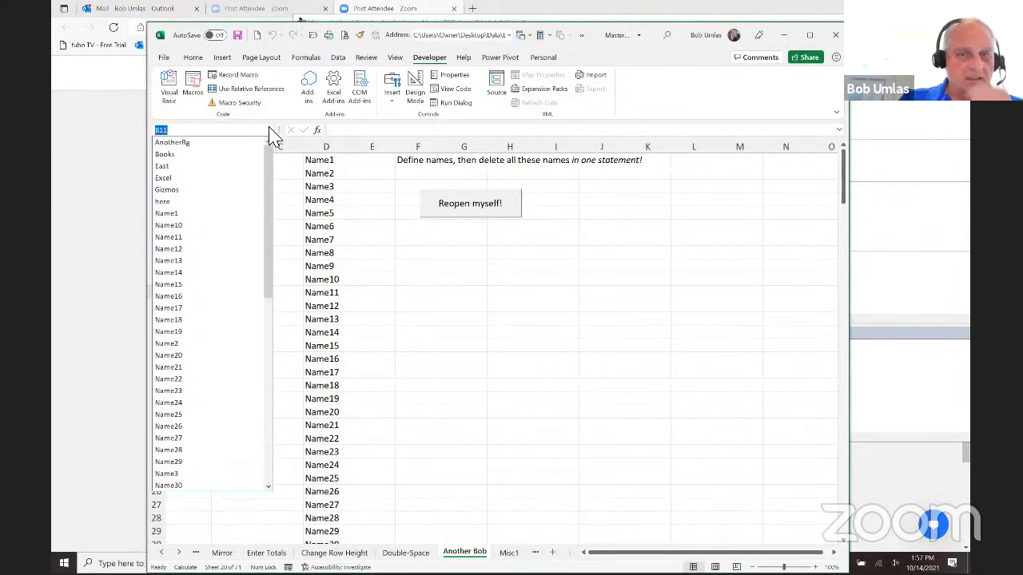
{"action": "left_click", "coordinate": [268, 131]}
{"action": "left_click", "coordinate": [372, 267]}
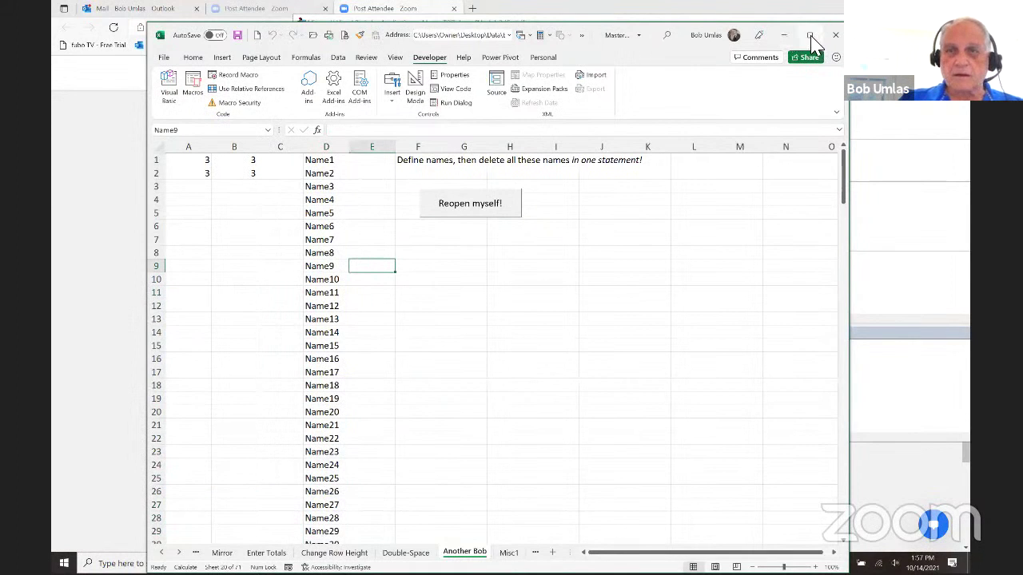
{"action": "key", "text": "super+Up"}
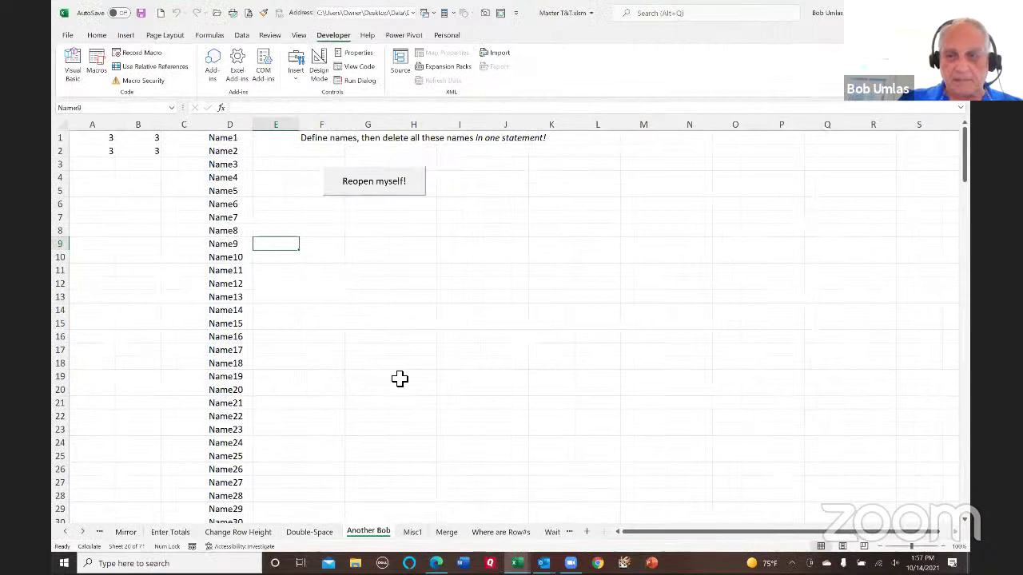
- Run executeexcel4macro "sum(delete.name(names(""*Name*"")))" in the Immediate window, and check the list of defined names on the sheet
{"action": "key", "text": "alt+F11"}
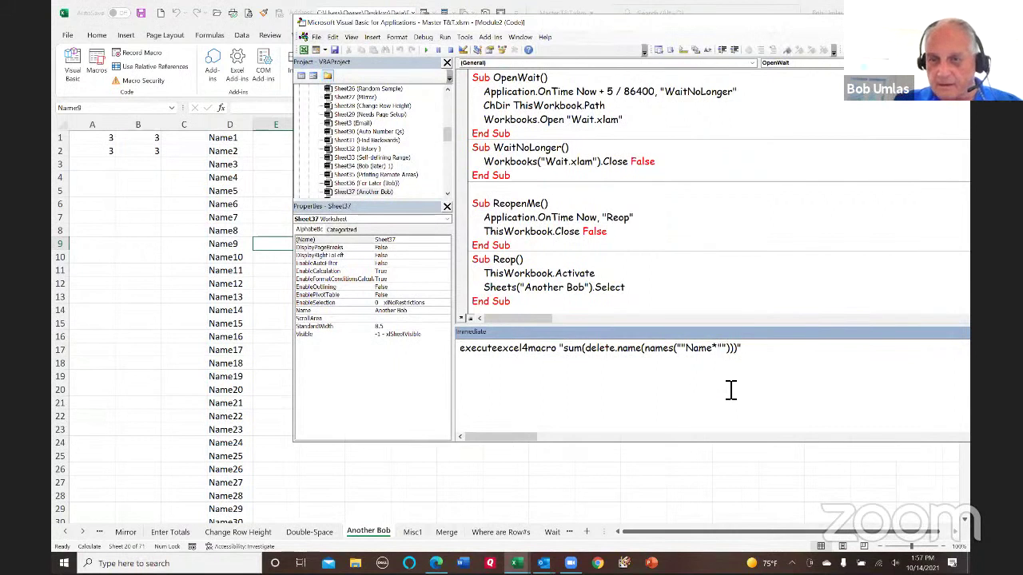
{"action": "type", "text": "*"}
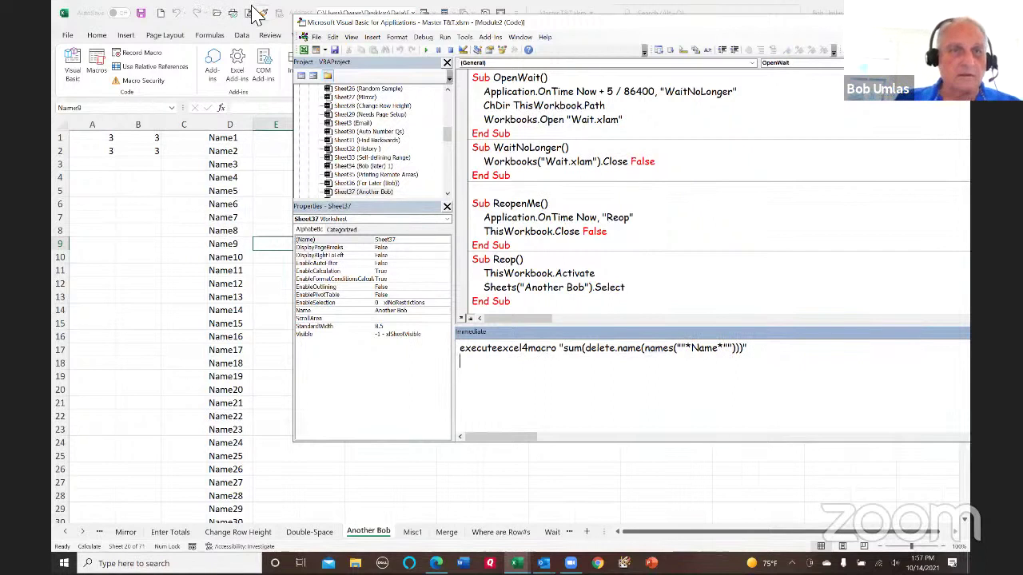
{"action": "left_click", "coordinate": [171, 108]}
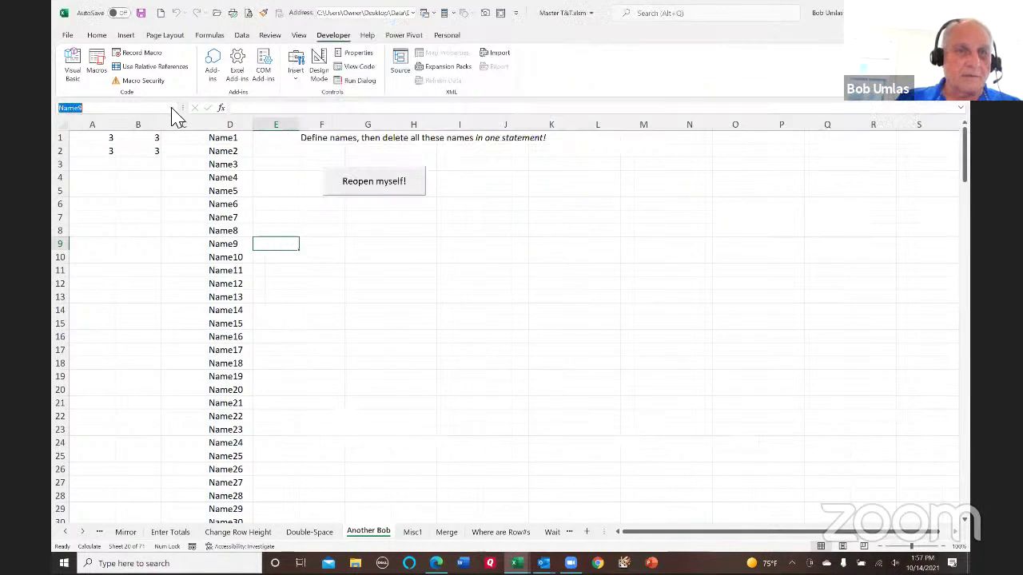
{"action": "key", "text": "Escape"}
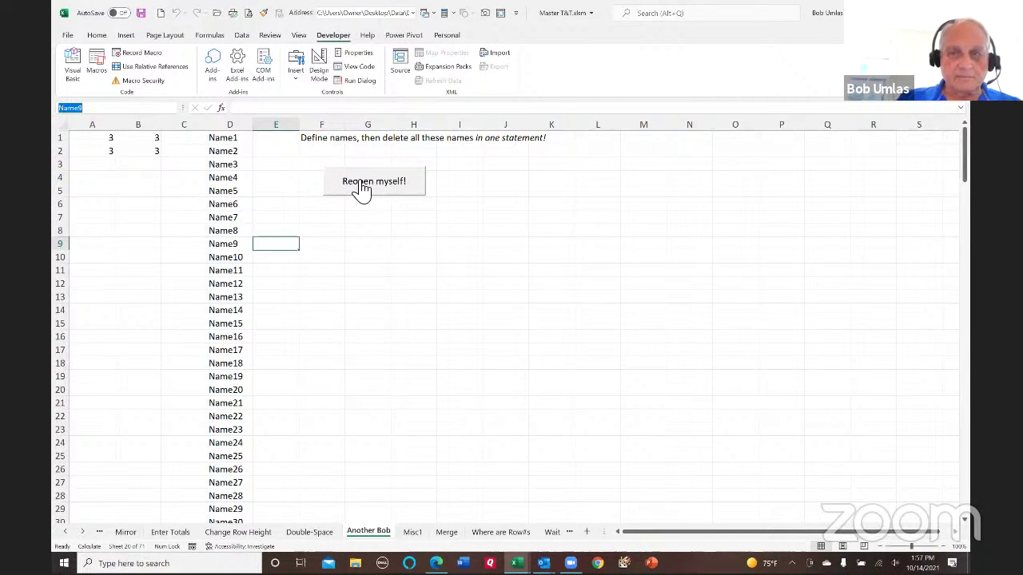
{"action": "key", "text": "alt+F11"}
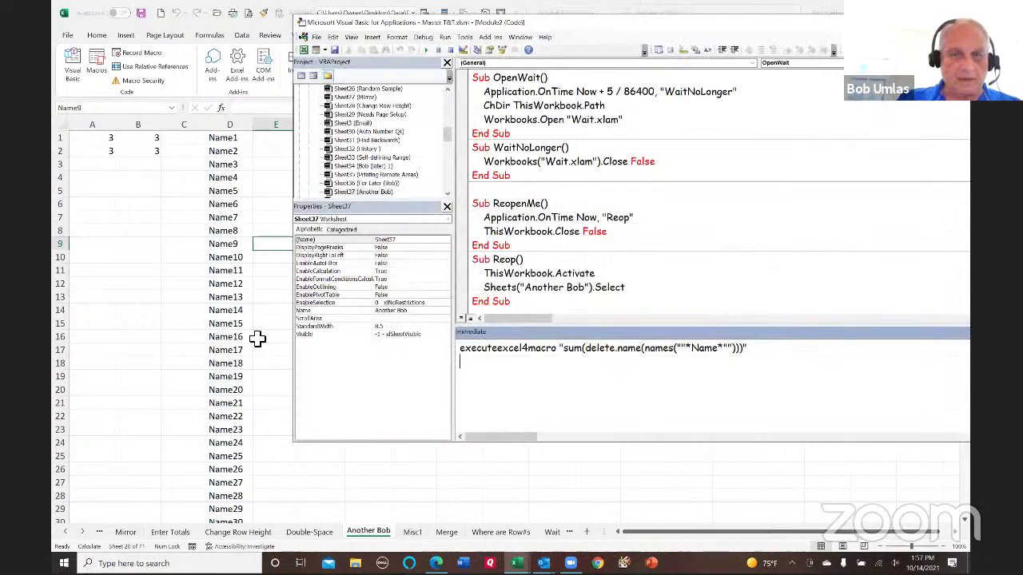
{"action": "key", "text": "alt+F11"}
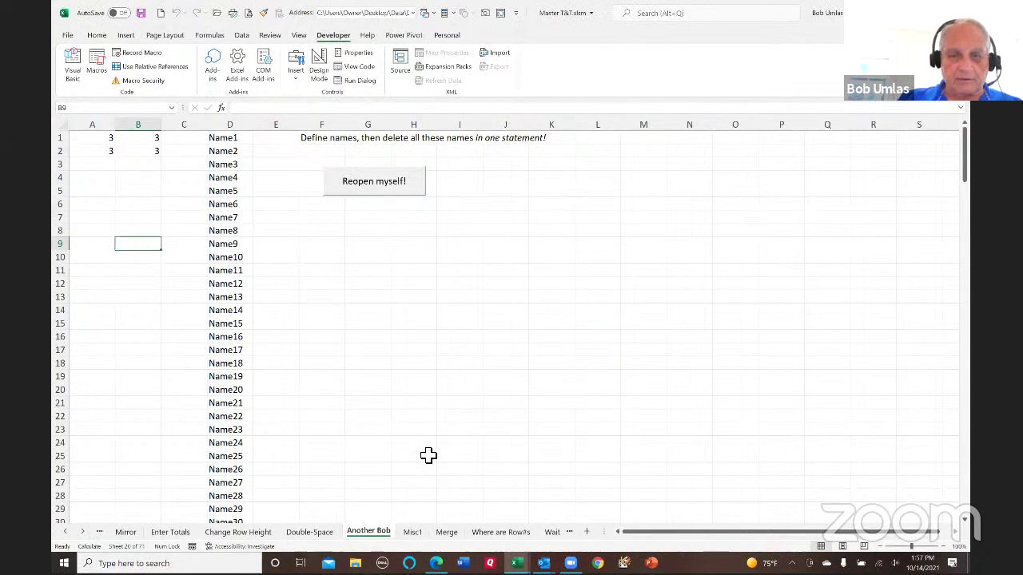
- Review the range A1:B2 on the Another Bob sheet and the formula text in I1 on the Misc1 sheet
{"action": "left_click", "coordinate": [416, 533]}
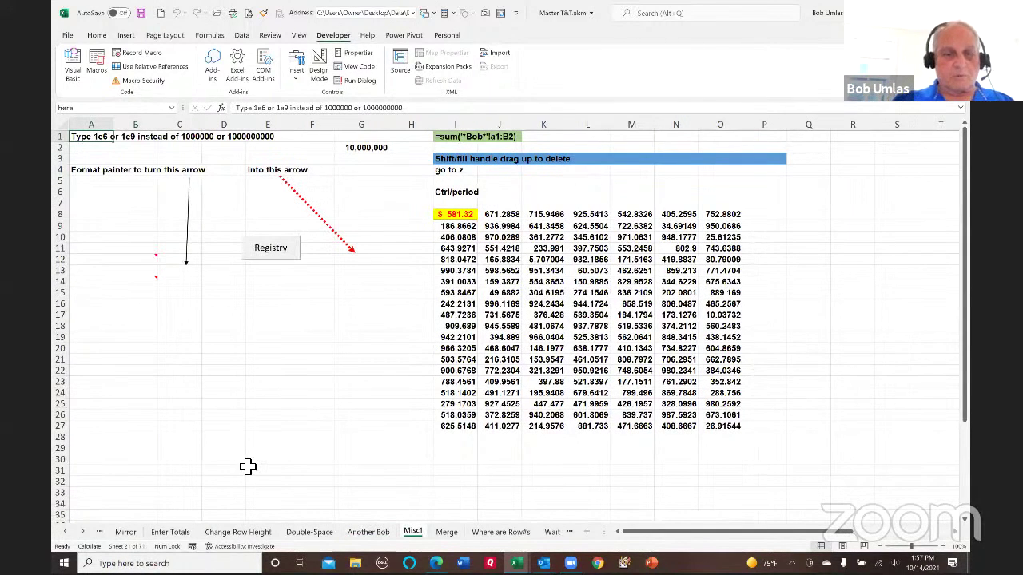
{"action": "left_click", "coordinate": [377, 535]}
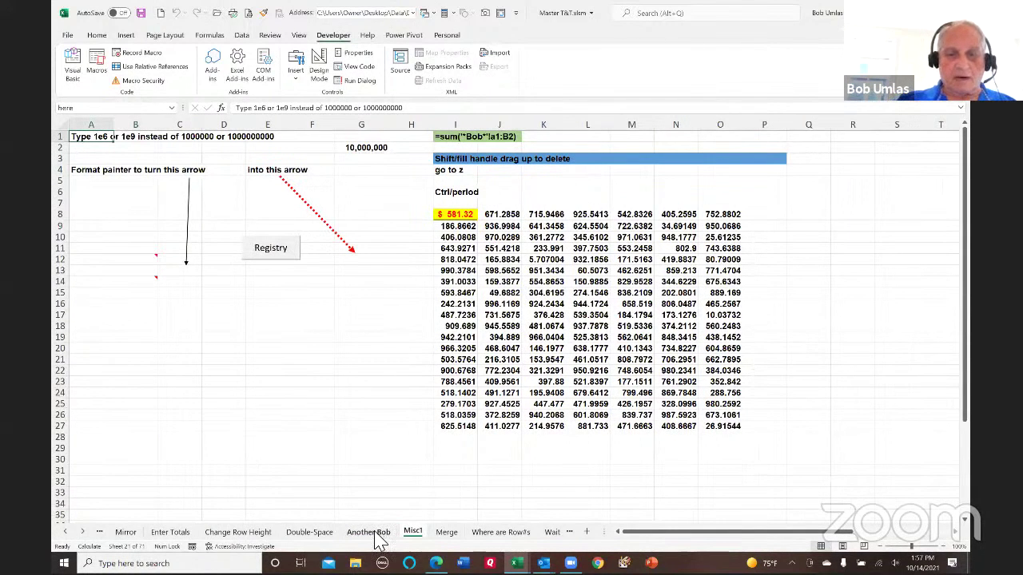
{"action": "left_click_drag", "start_coordinate": [109, 141], "coordinate": [137, 153]}
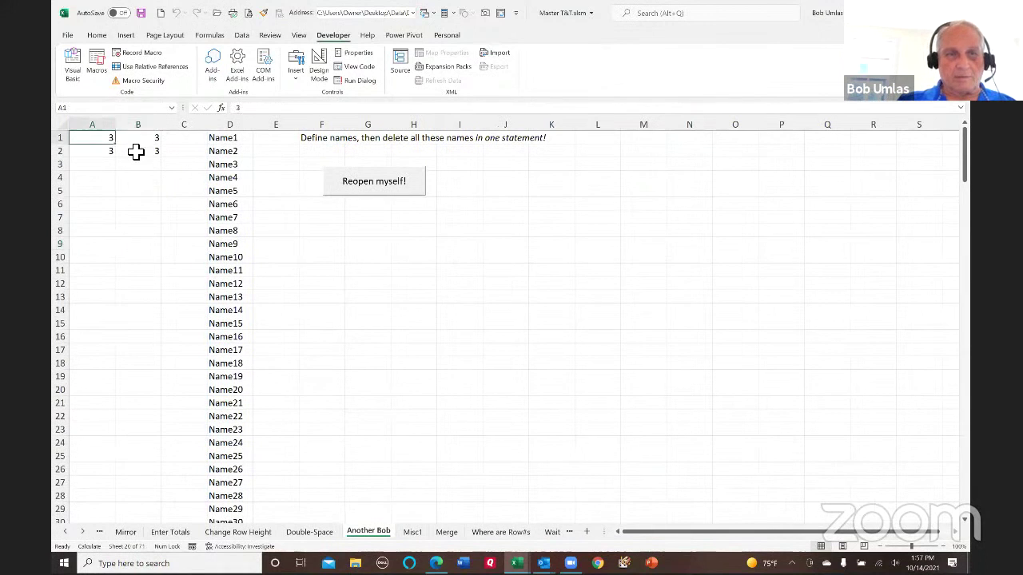
{"action": "left_click", "coordinate": [413, 533]}
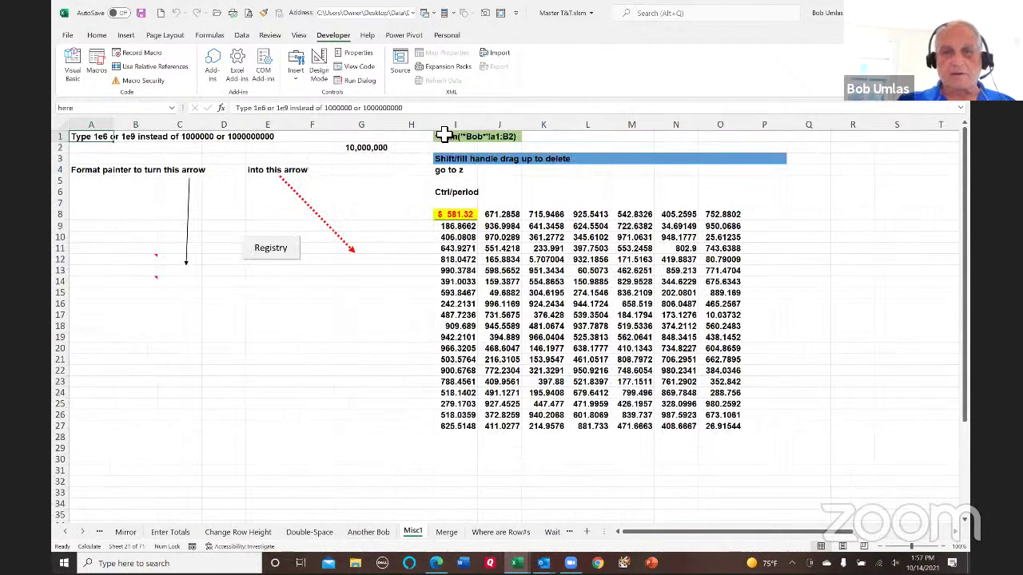
{"action": "left_click", "coordinate": [445, 136]}
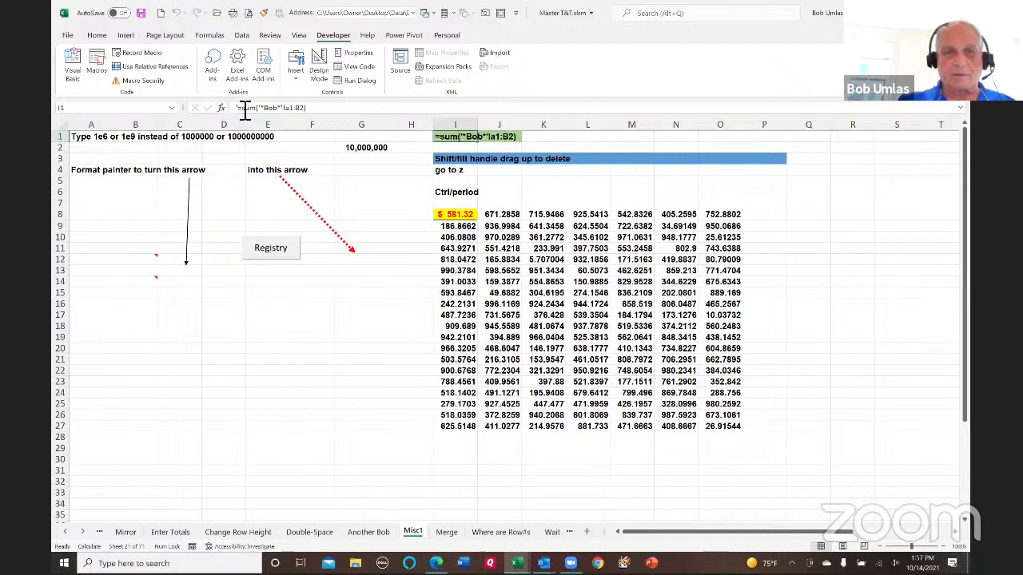
{"action": "left_click", "coordinate": [573, 150]}
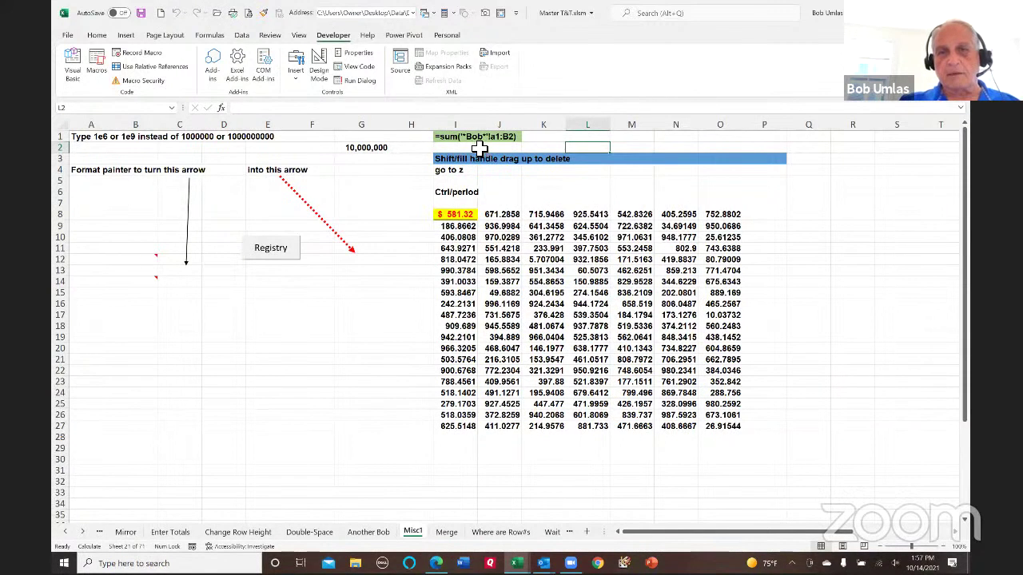
- Remove the leading apostrophe in I1 to enter =sum('*Bob*'!a1:B2) as a live formula, examine it, and undo the entry
{"action": "left_click", "coordinate": [444, 136]}
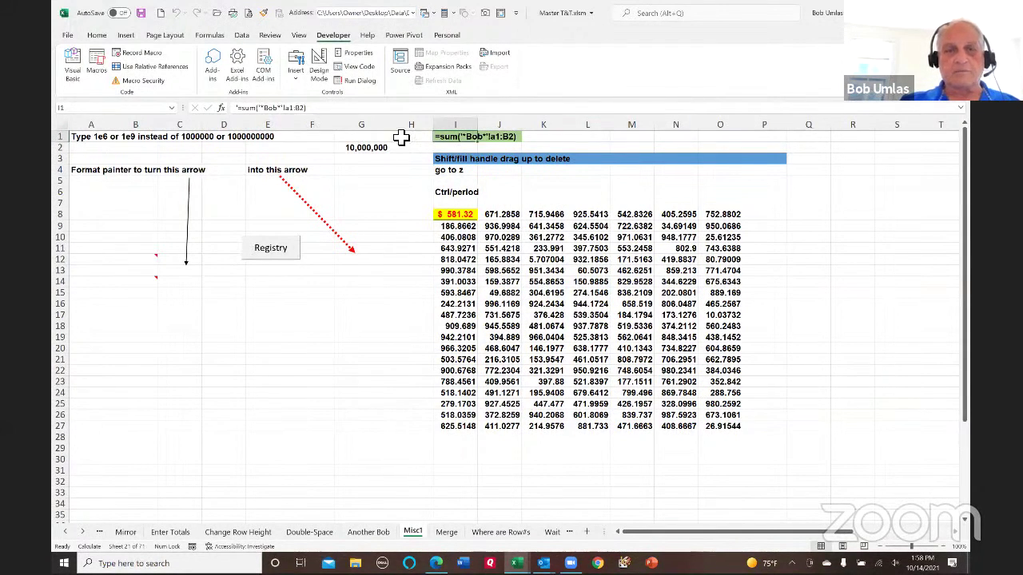
{"action": "left_click", "coordinate": [262, 107]}
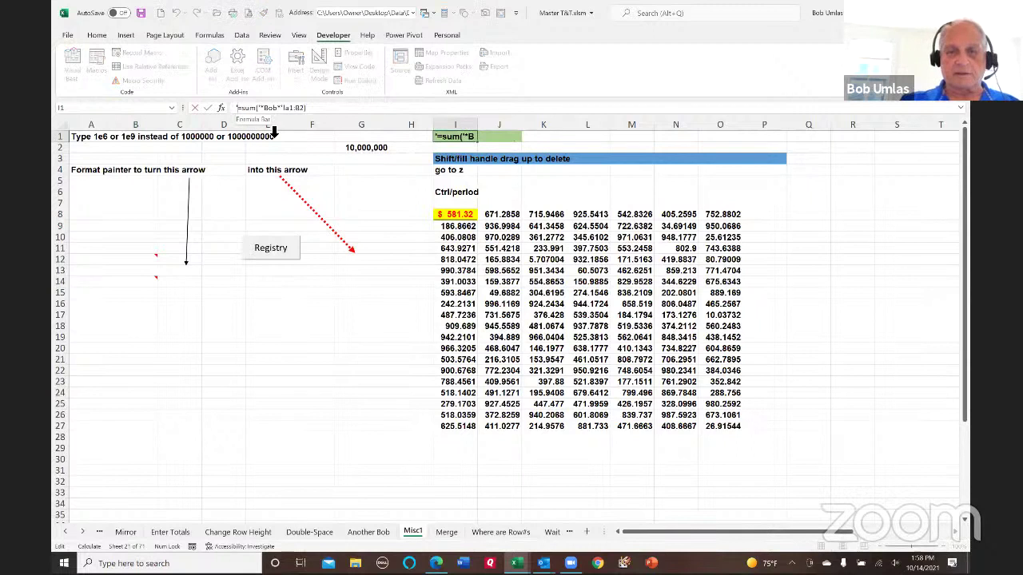
{"action": "key", "text": "Delete"}
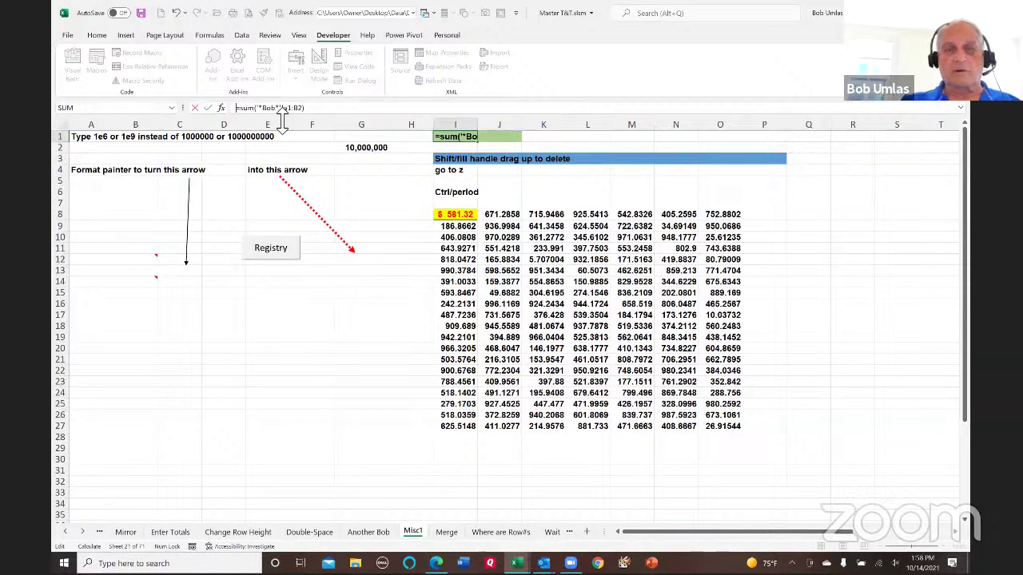
{"action": "left_click", "coordinate": [207, 108]}
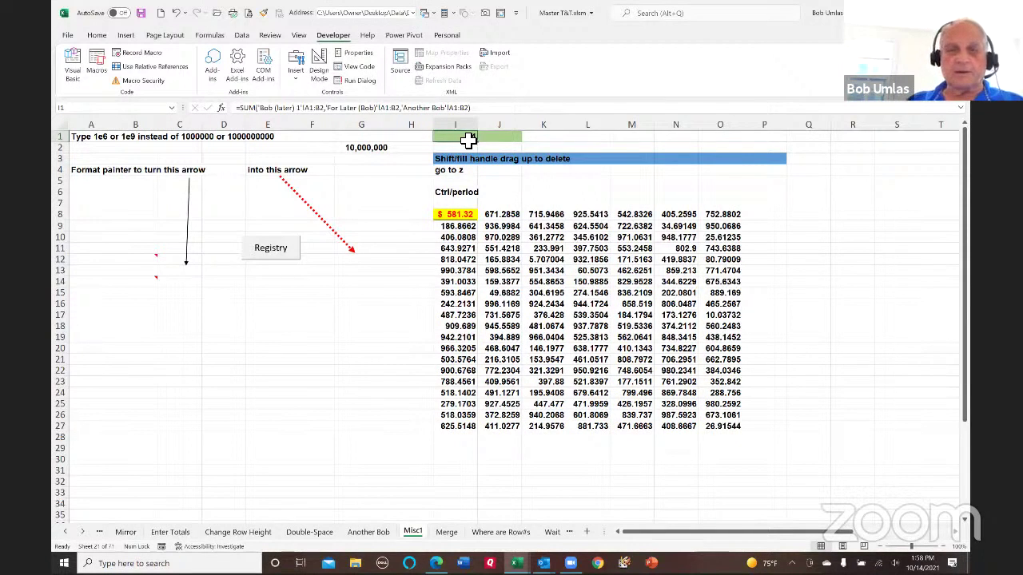
{"action": "key", "text": "ctrl+z"}
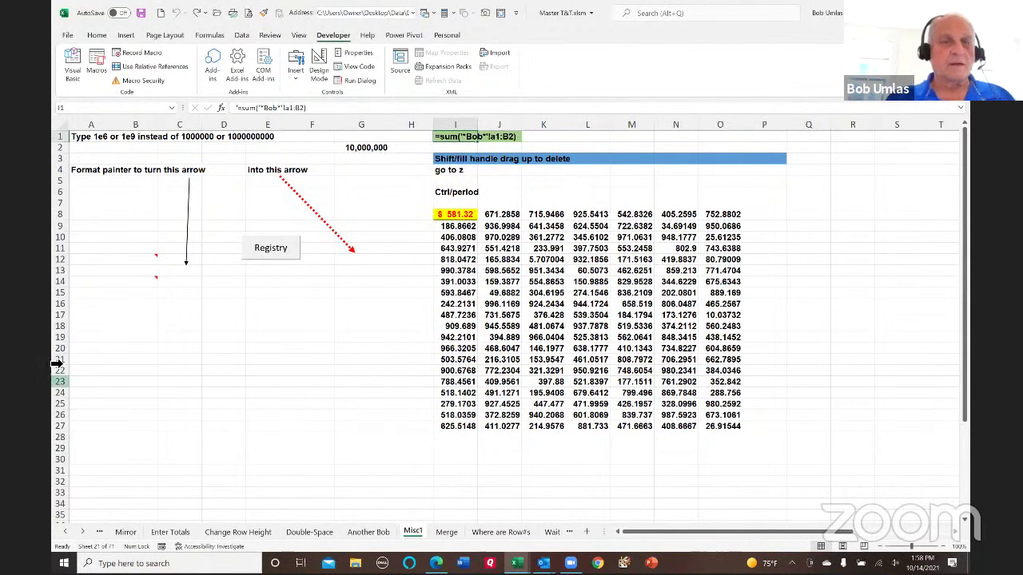
- Enter 1e6 in cell A2 and select cell G2 to examine its large number
{"action": "left_click", "coordinate": [85, 149]}
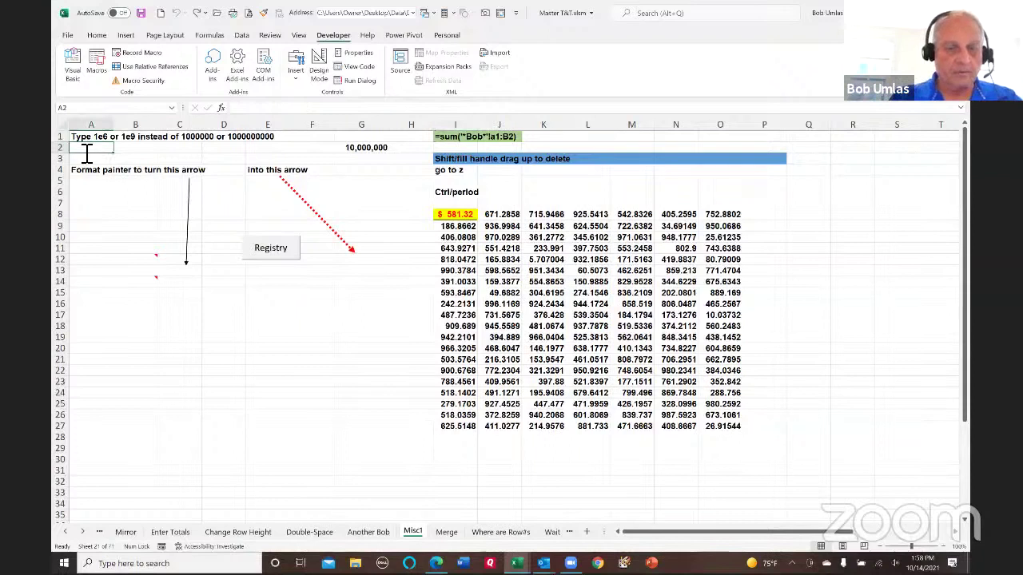
{"action": "type", "text": "1e6"}
{"action": "key", "text": "Return"}
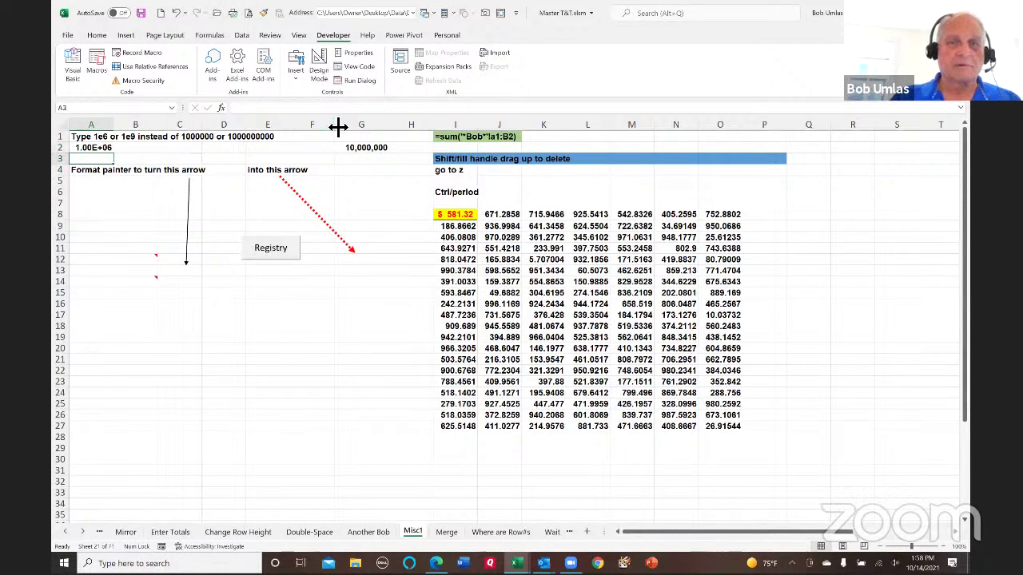
{"action": "left_click", "coordinate": [364, 151]}
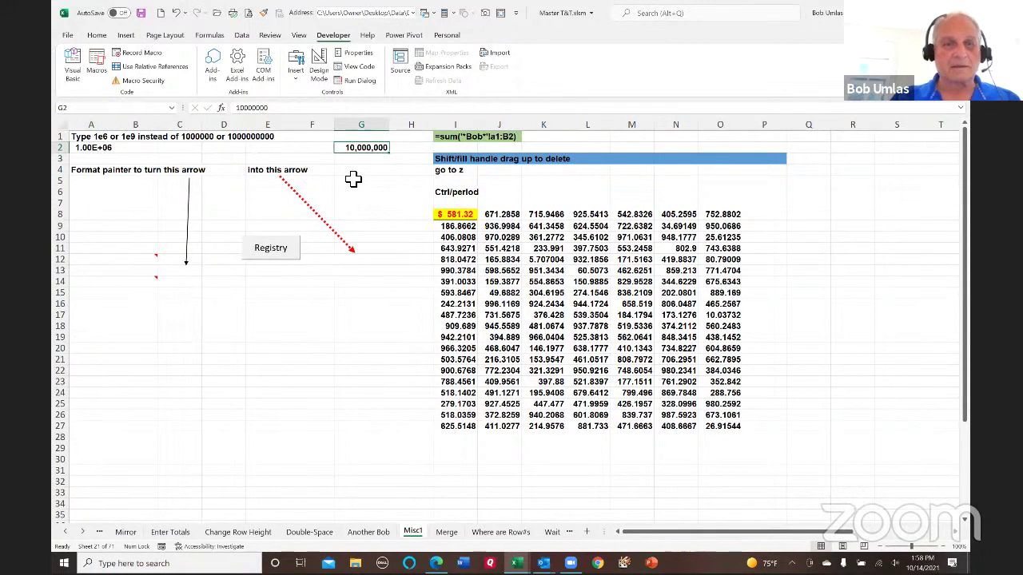
- Enter 1e6 in cell G2, and replace it with 1e7 in the same cell
{"action": "type", "text": "1e6"}
{"action": "key", "text": "Return"}
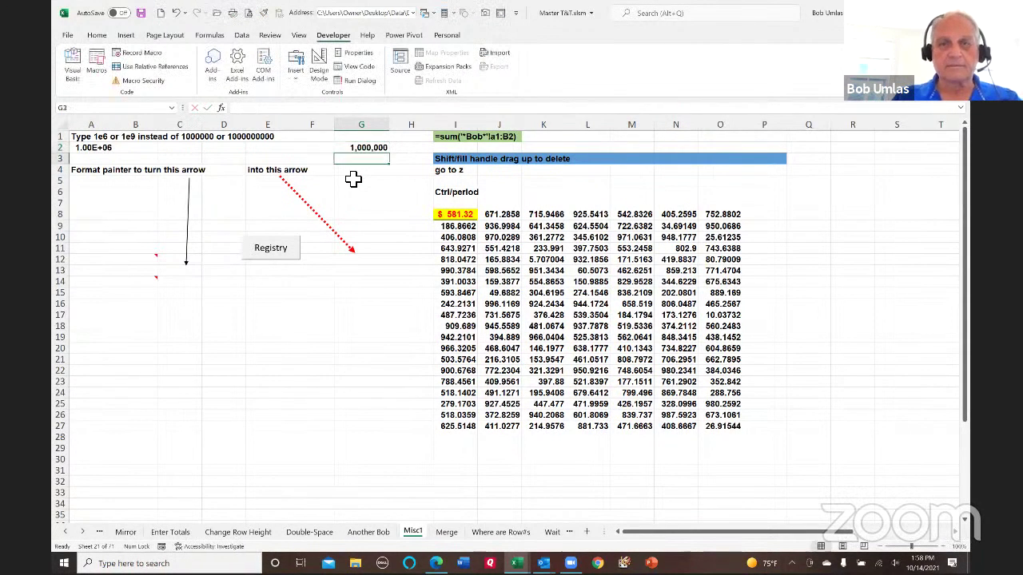
{"action": "key", "text": "Up"}
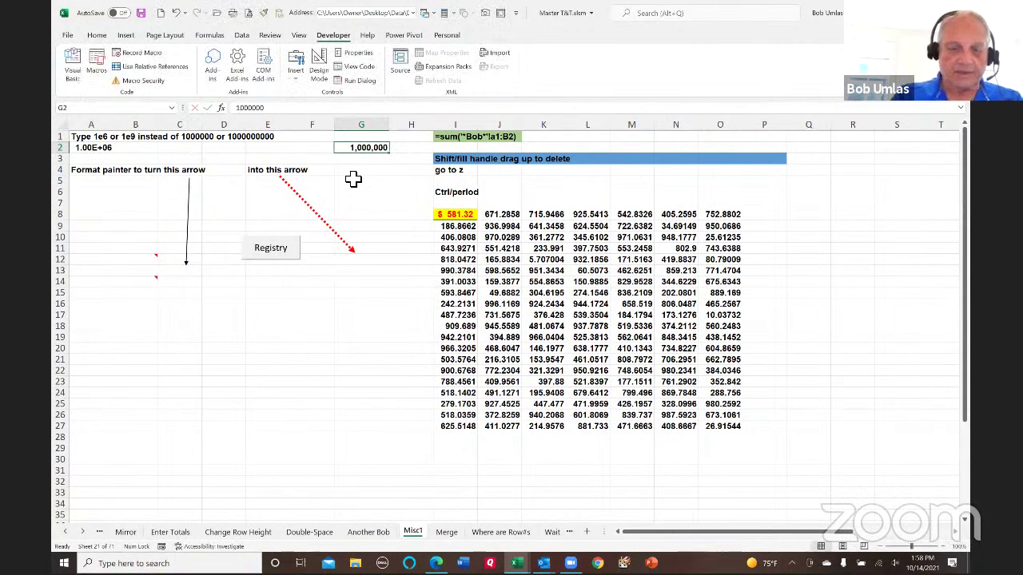
{"action": "type", "text": "1e7"}
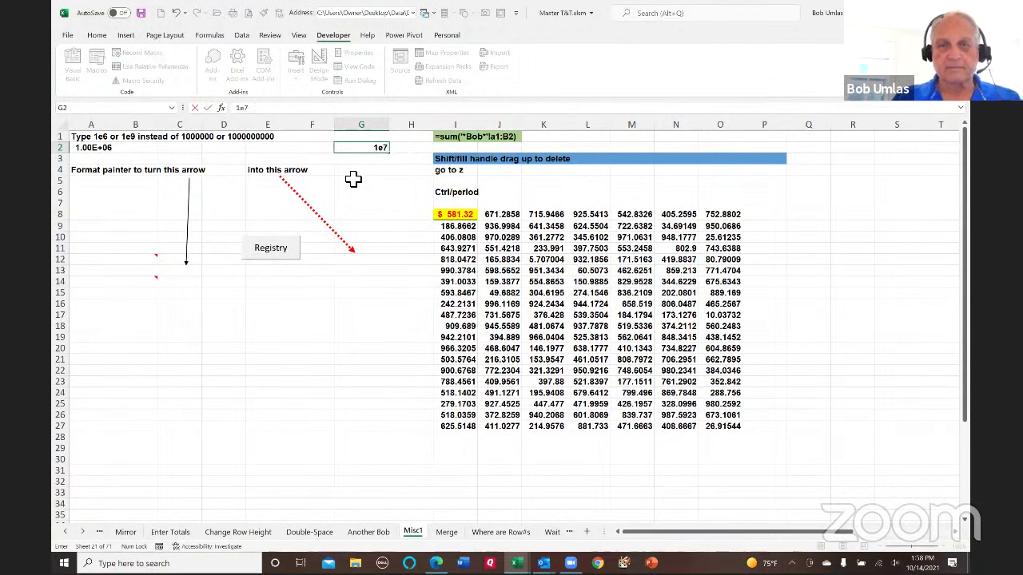
{"action": "key", "text": "ctrl+Return"}
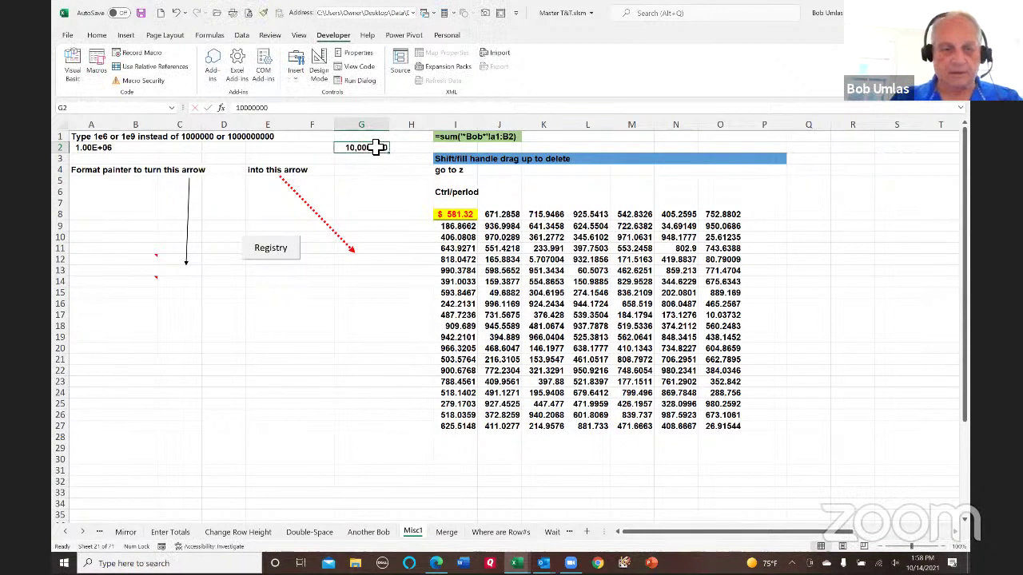
- Enter 1e9 in cell G2 and autofit the width of column G to show the full number
{"action": "type", "text": "1e9"}
{"action": "key", "text": "ctrl+Return"}
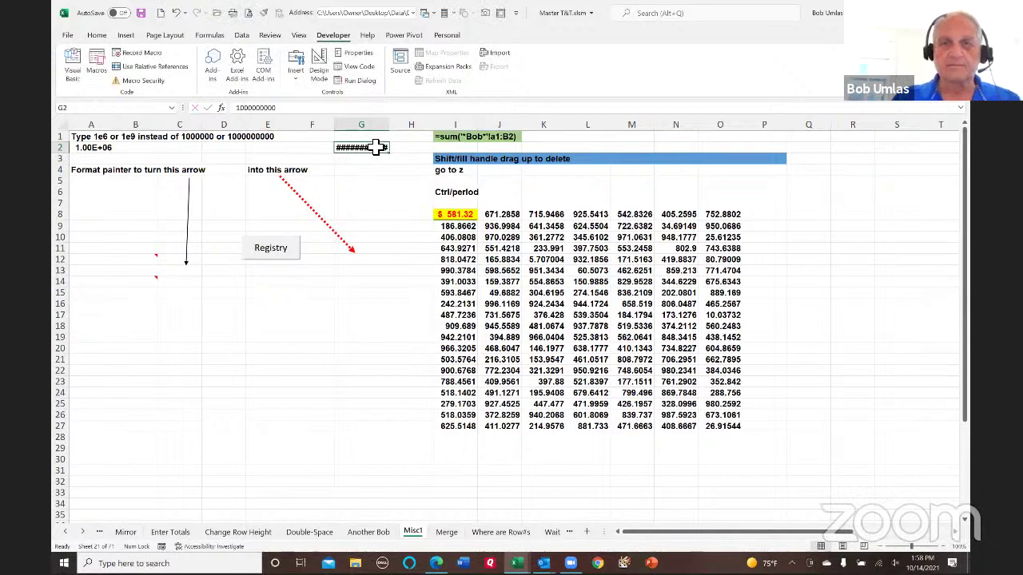
{"action": "double_click", "coordinate": [391, 133]}
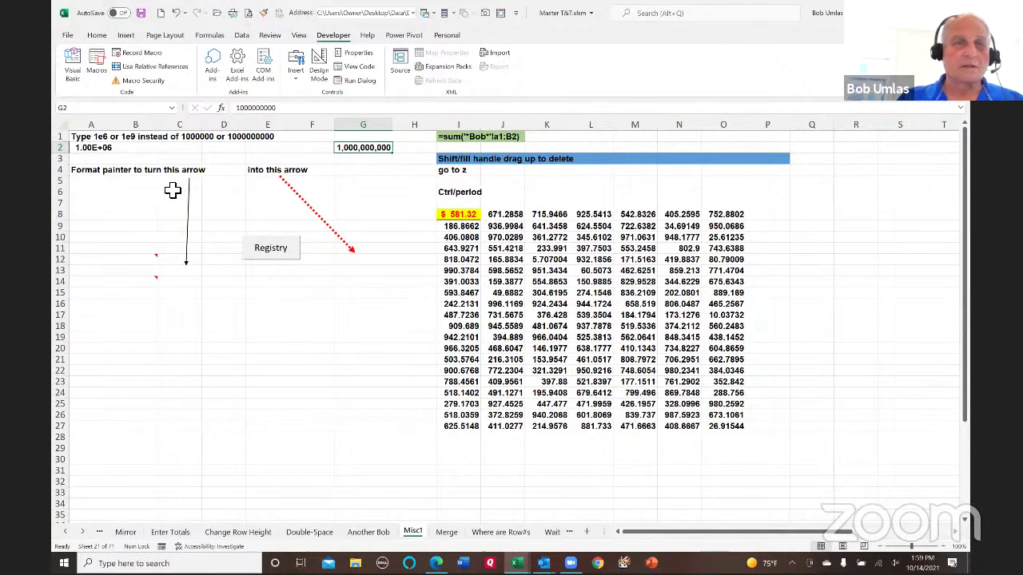
- Select the red dotted arrow under "into this arrow" as the source for copying its formatting
{"action": "left_click", "coordinate": [303, 200]}
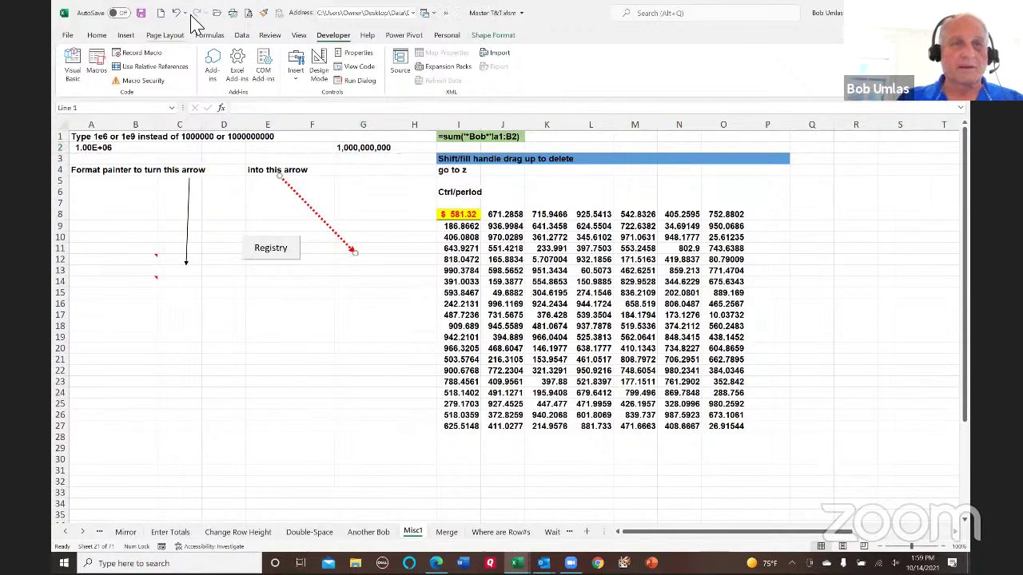
- Copy the red dotted arrow's formatting onto the plain black arrow with Format Painter
{"action": "left_click", "coordinate": [264, 18]}
{"action": "left_click", "coordinate": [188, 217]}
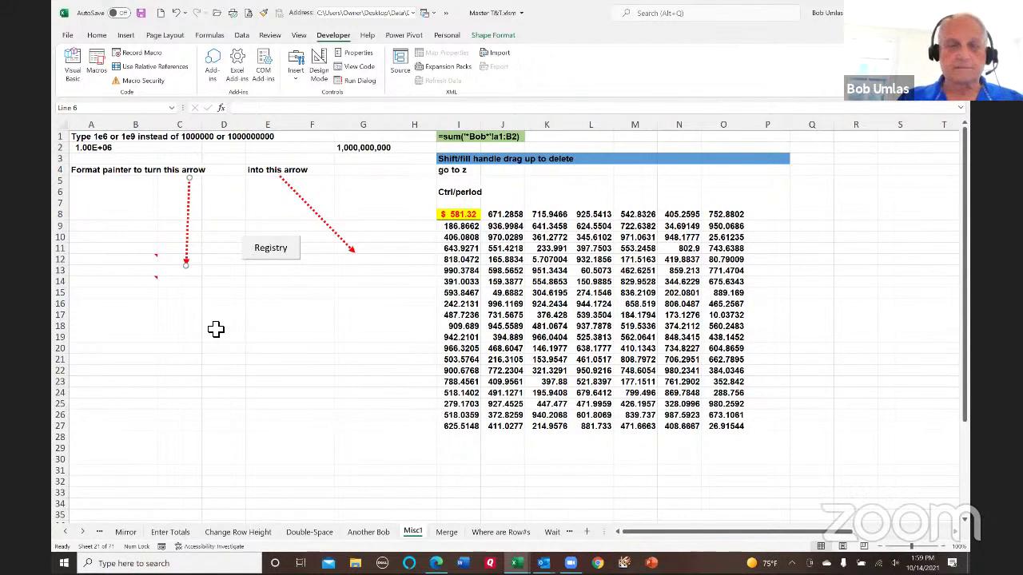
{"action": "left_click", "coordinate": [140, 203]}
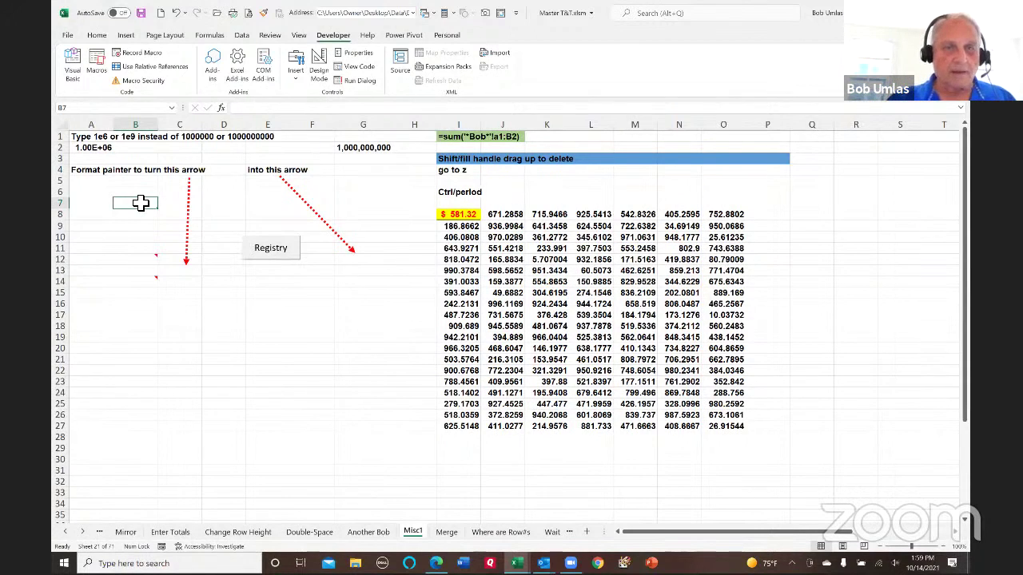
{"action": "left_click", "coordinate": [272, 40]}
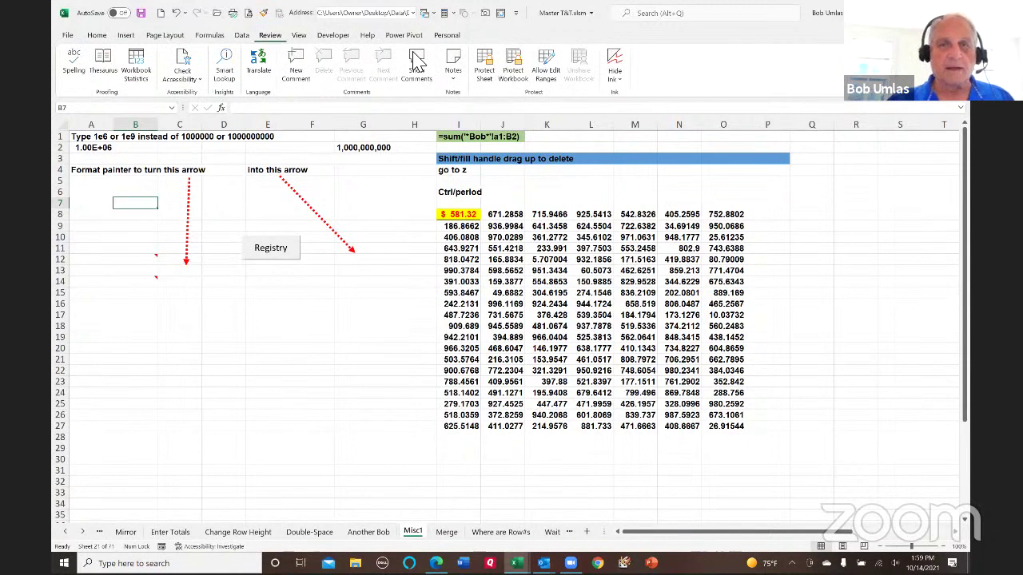
{"action": "left_click", "coordinate": [456, 76]}
{"action": "left_click", "coordinate": [477, 95]}
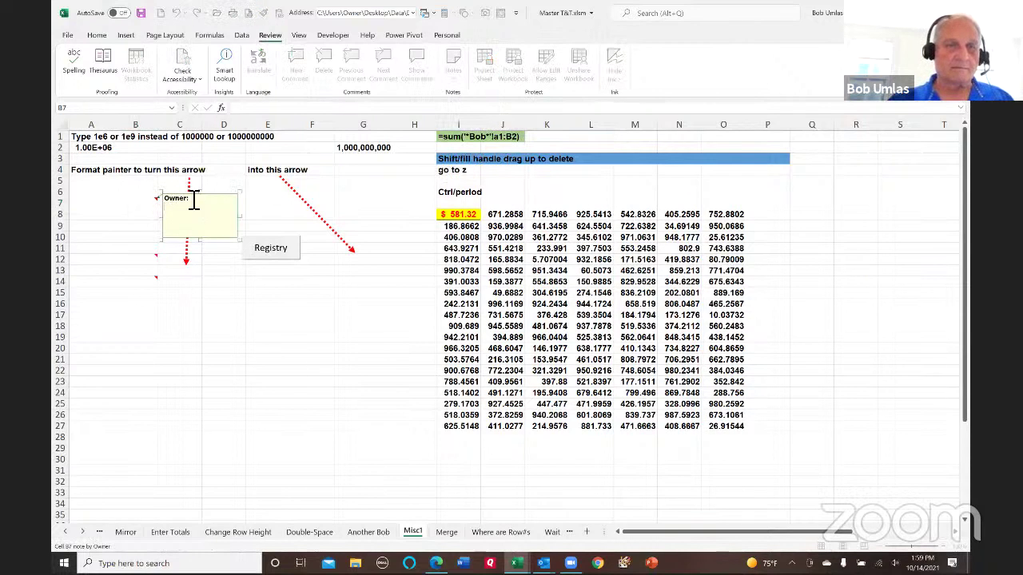
{"action": "left_click", "coordinate": [228, 197]}
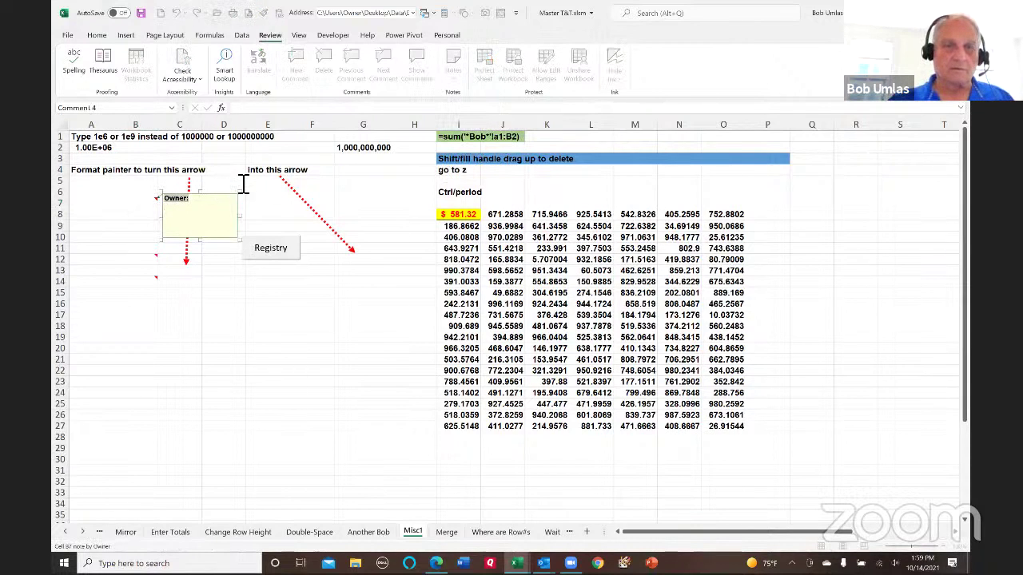
{"action": "left_click", "coordinate": [147, 203]}
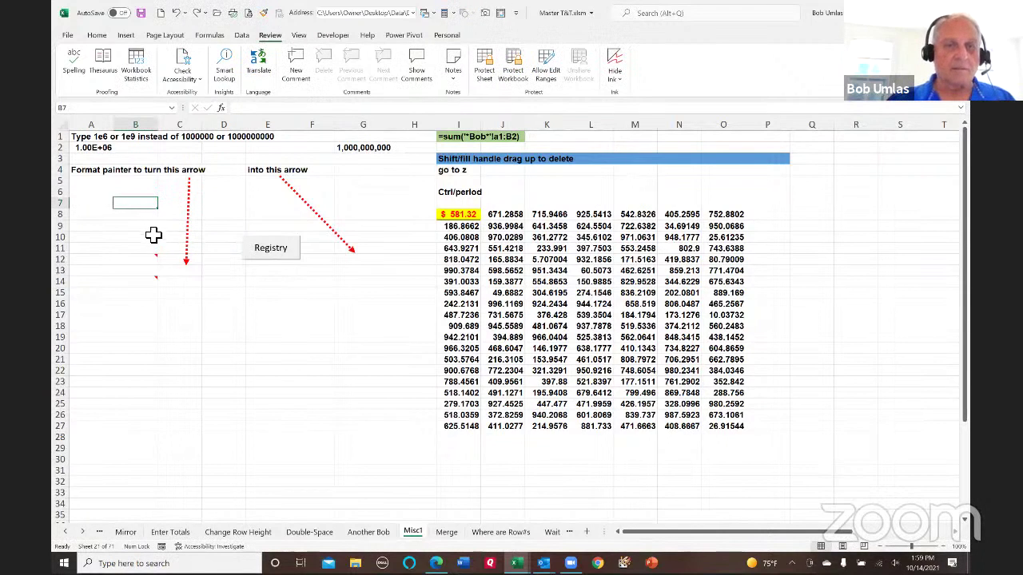
{"action": "mouse_move", "coordinate": [148, 265]}
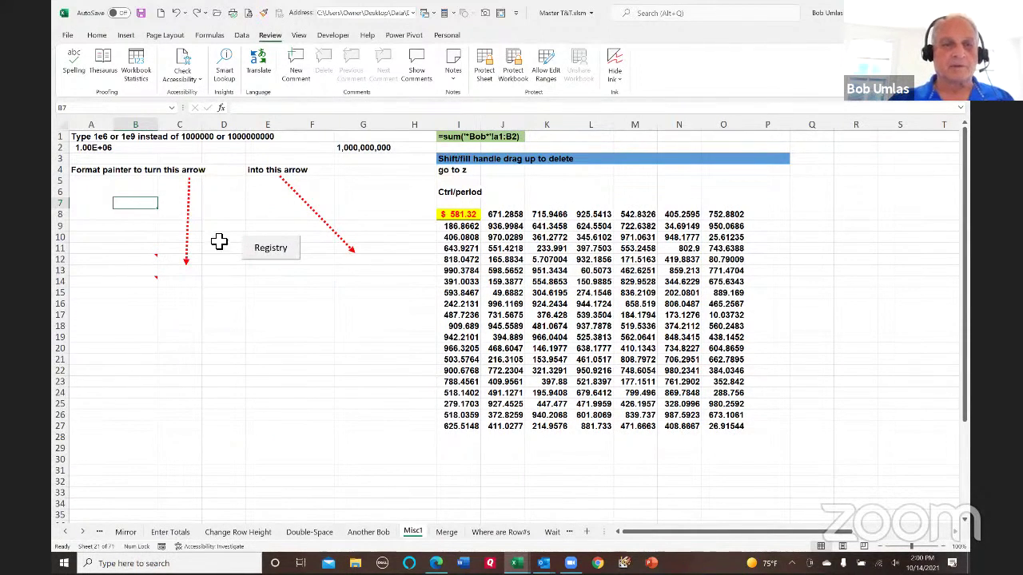
- Add a note to cell E16, replacing its default text with "This is a cool comment and not boring"
{"action": "left_click", "coordinate": [267, 310]}
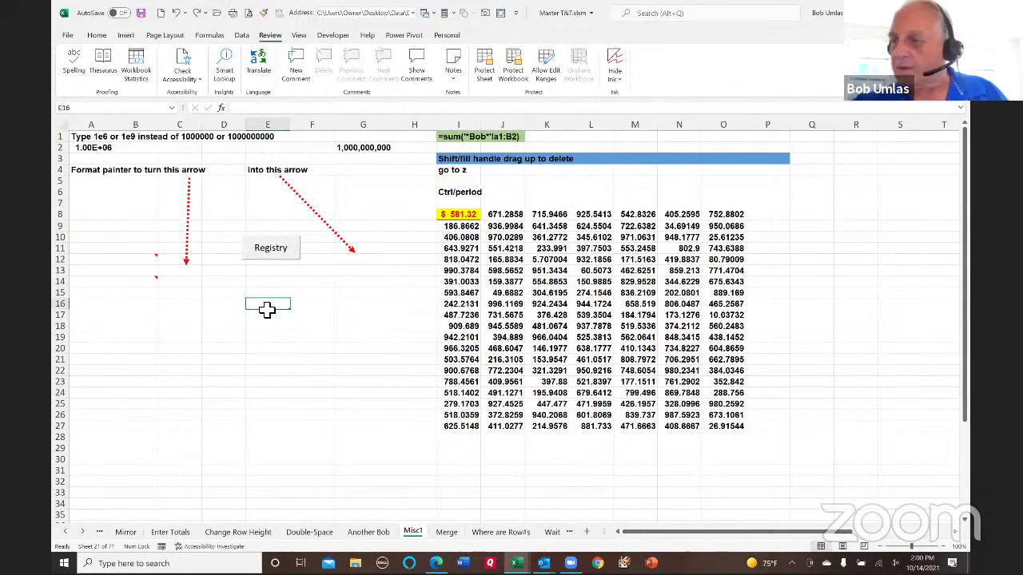
{"action": "left_click", "coordinate": [453, 70]}
{"action": "left_click", "coordinate": [467, 97]}
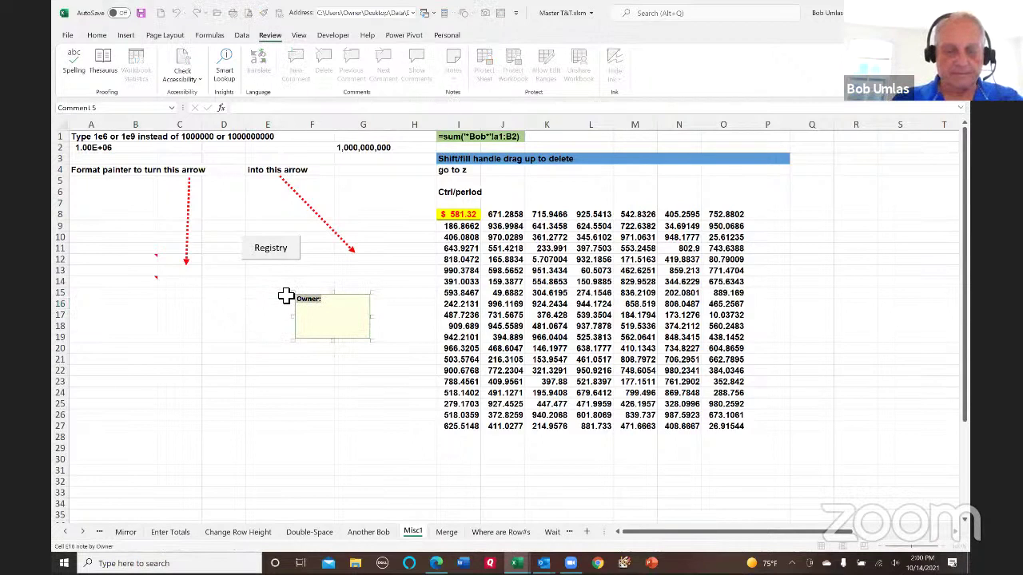
{"action": "type", "text": "This is"}
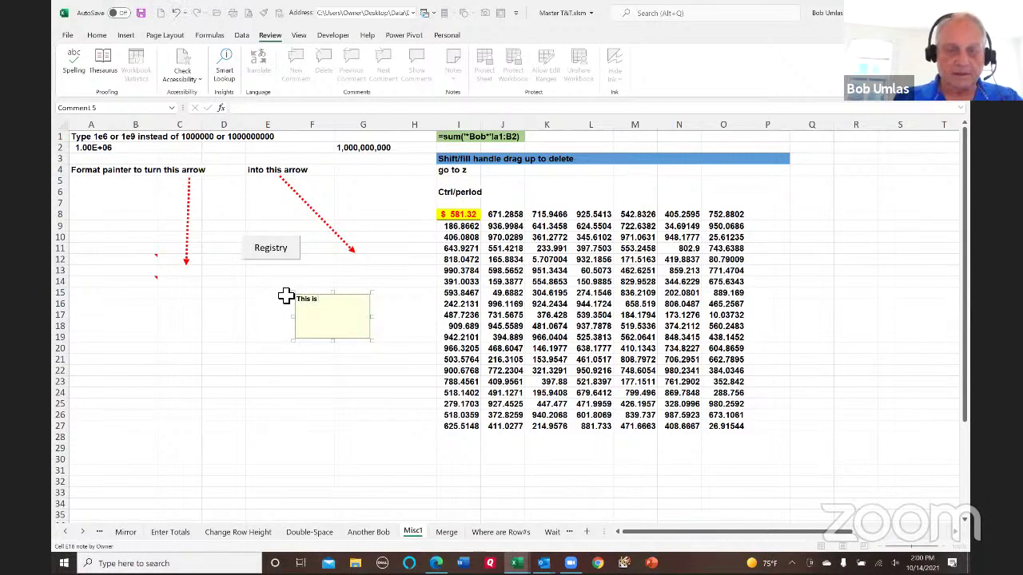
{"action": "type", "text": " a cool comment and not boring"}
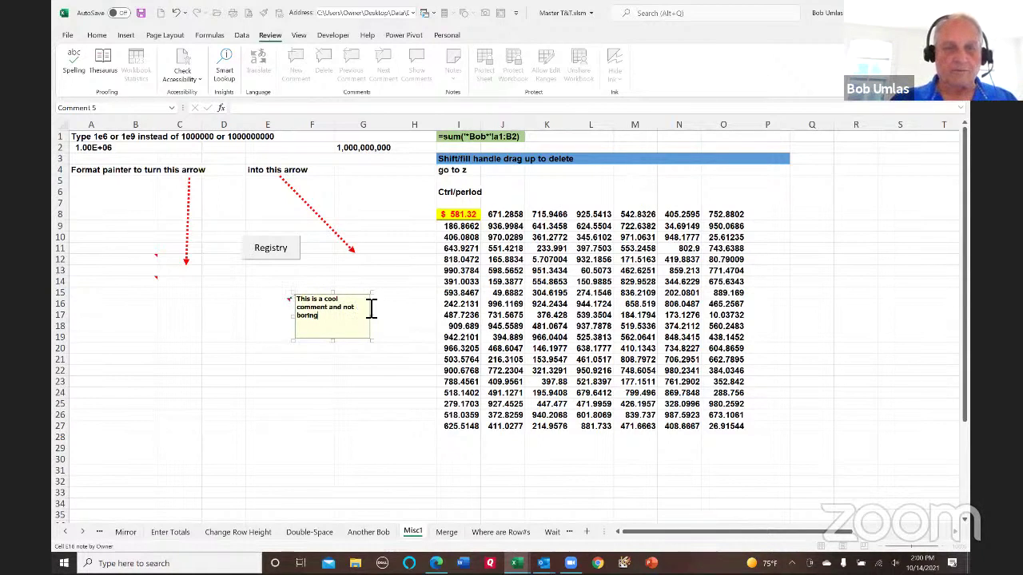
- Select the E16 note's frame and open the Fill Effects options for its fill color
{"action": "left_click", "coordinate": [358, 299]}
{"action": "left_click", "coordinate": [341, 322]}
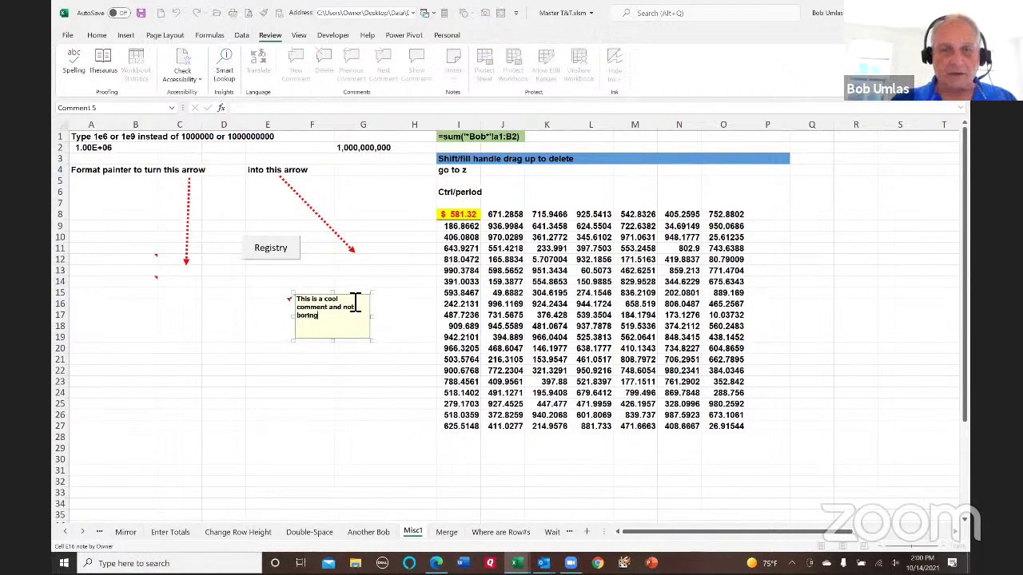
{"action": "left_click", "coordinate": [356, 303]}
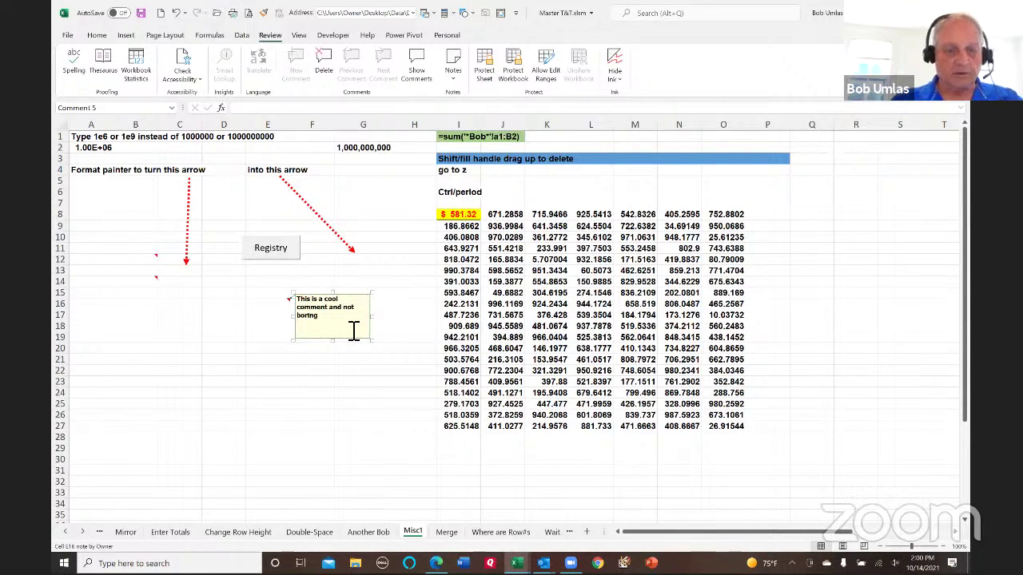
{"action": "key", "text": "ctrl+1"}
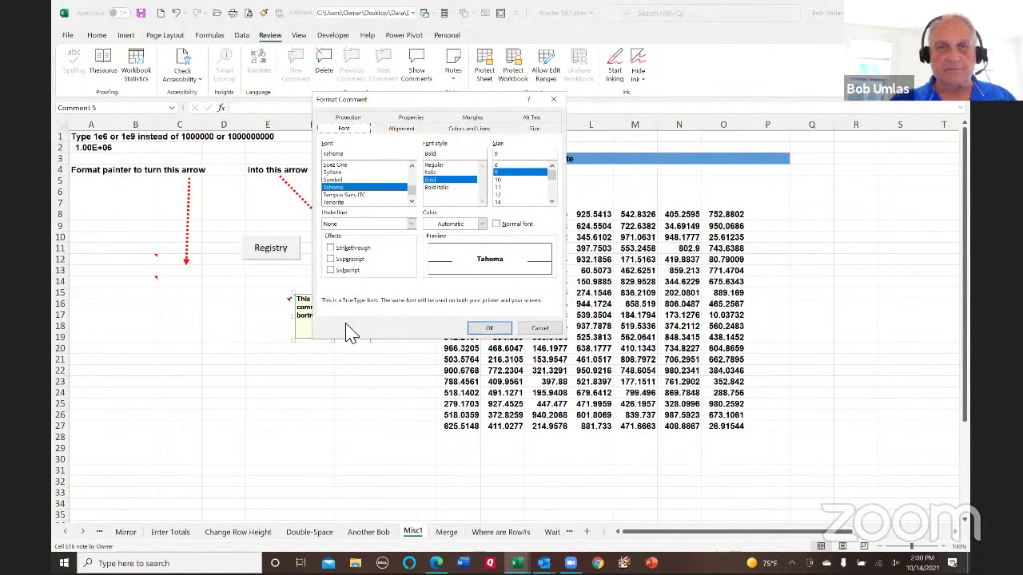
{"action": "left_click", "coordinate": [458, 129]}
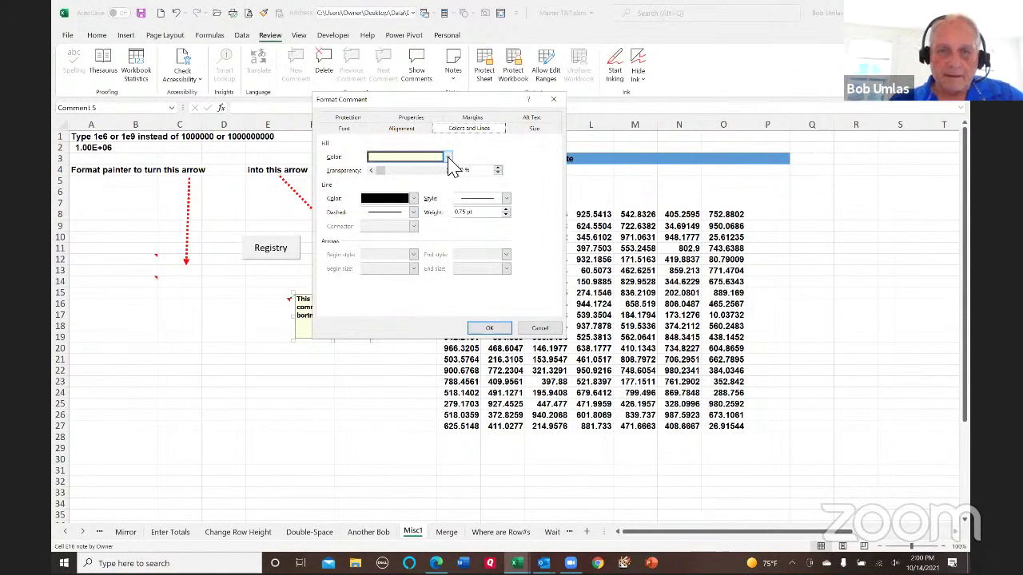
{"action": "left_click", "coordinate": [447, 159]}
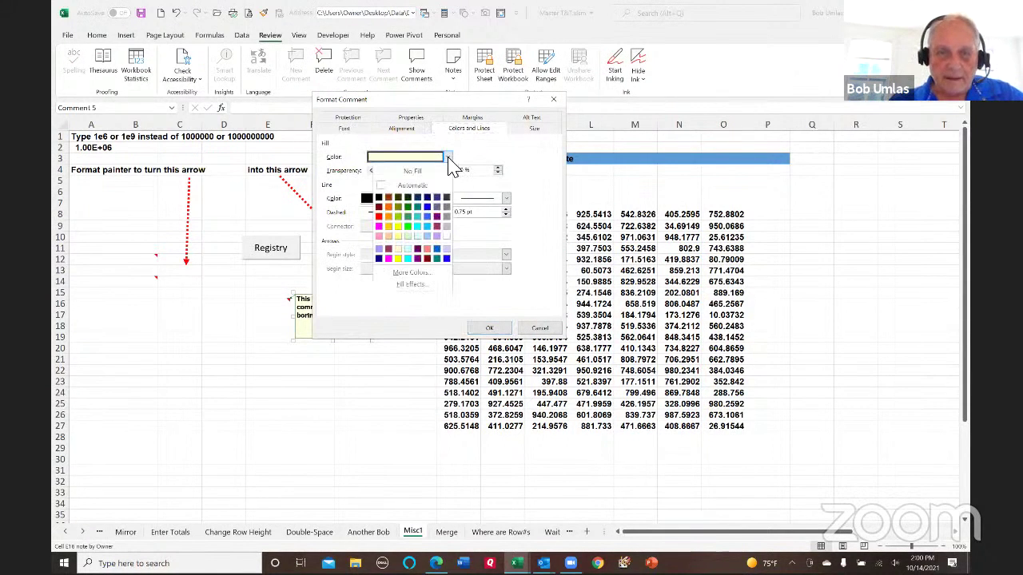
{"action": "left_click", "coordinate": [422, 287]}
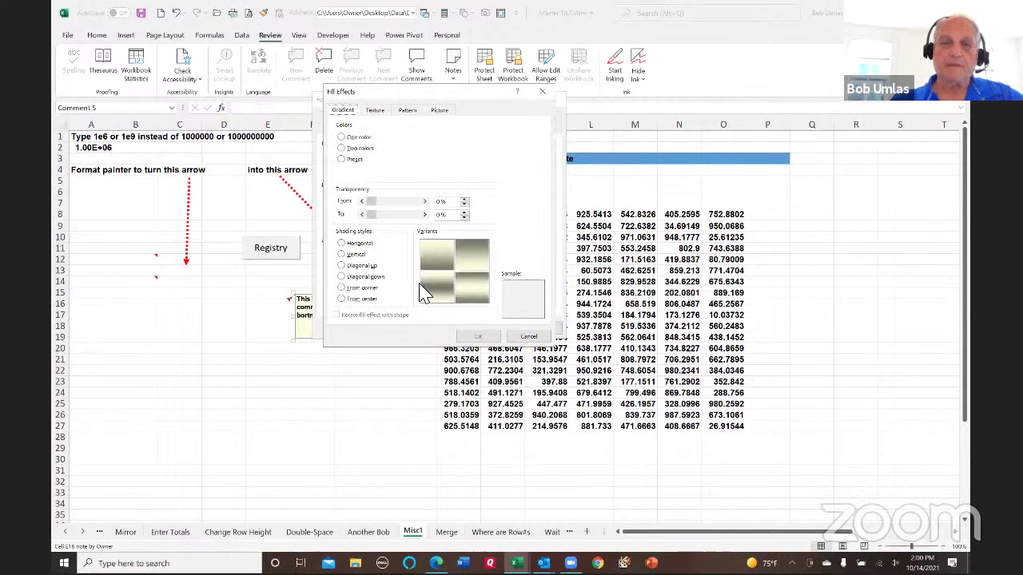
- Try to fill the note with the cartoon tiger face picture from a Bing image search for "tiger"
{"action": "left_click", "coordinate": [377, 112]}
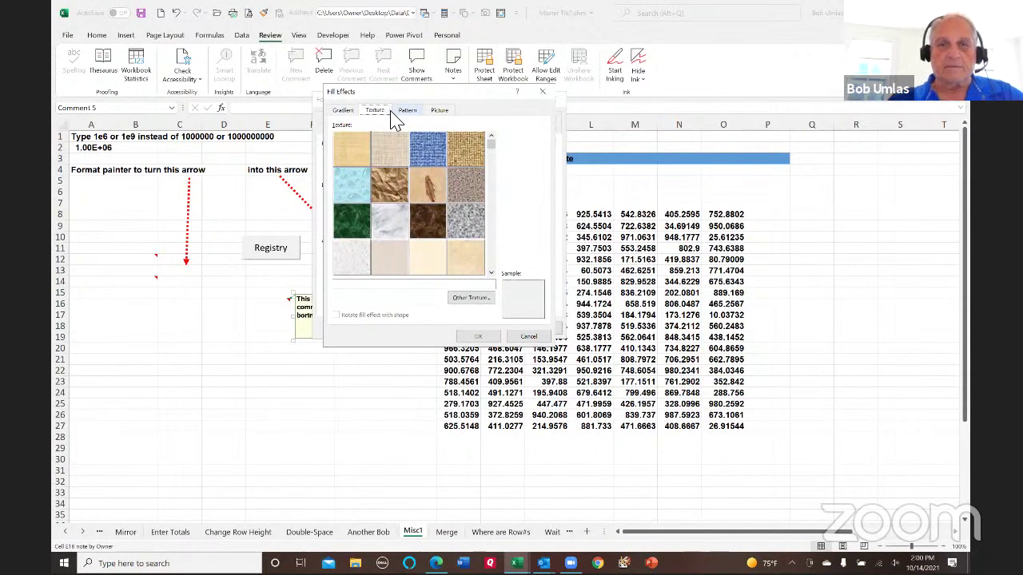
{"action": "left_click", "coordinate": [411, 112]}
{"action": "left_click", "coordinate": [439, 112]}
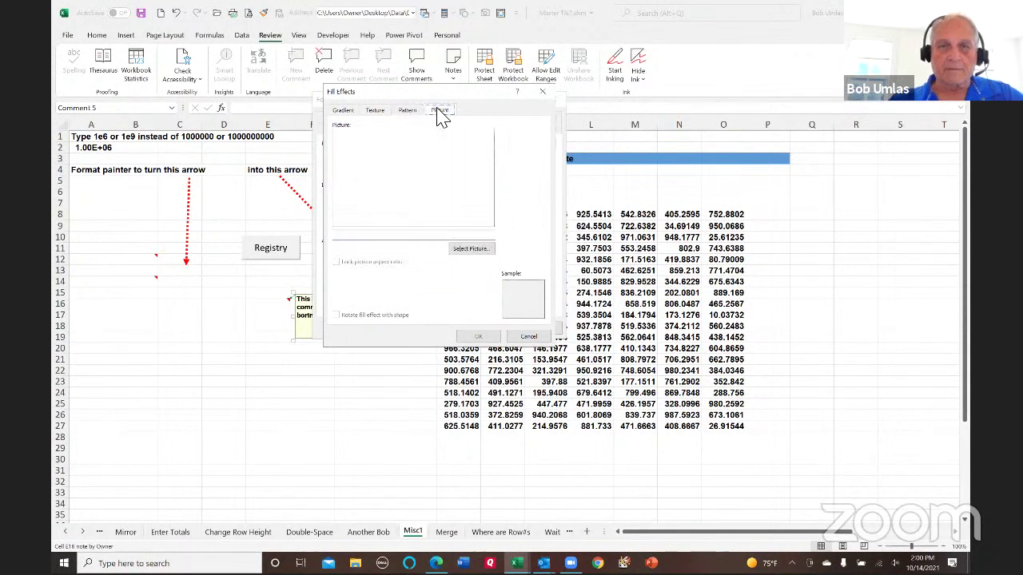
{"action": "left_click", "coordinate": [470, 249]}
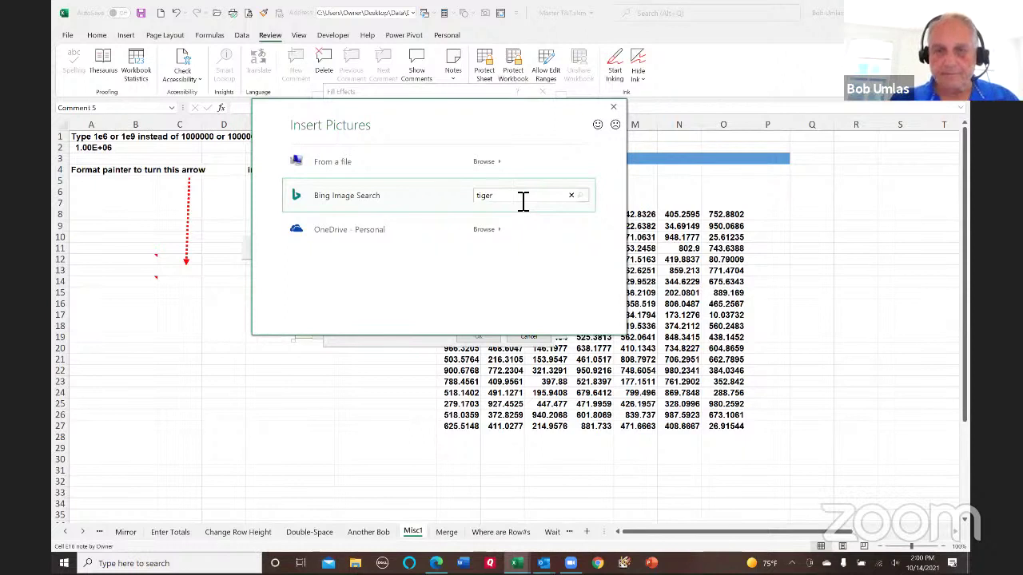
{"action": "key", "text": "Return"}
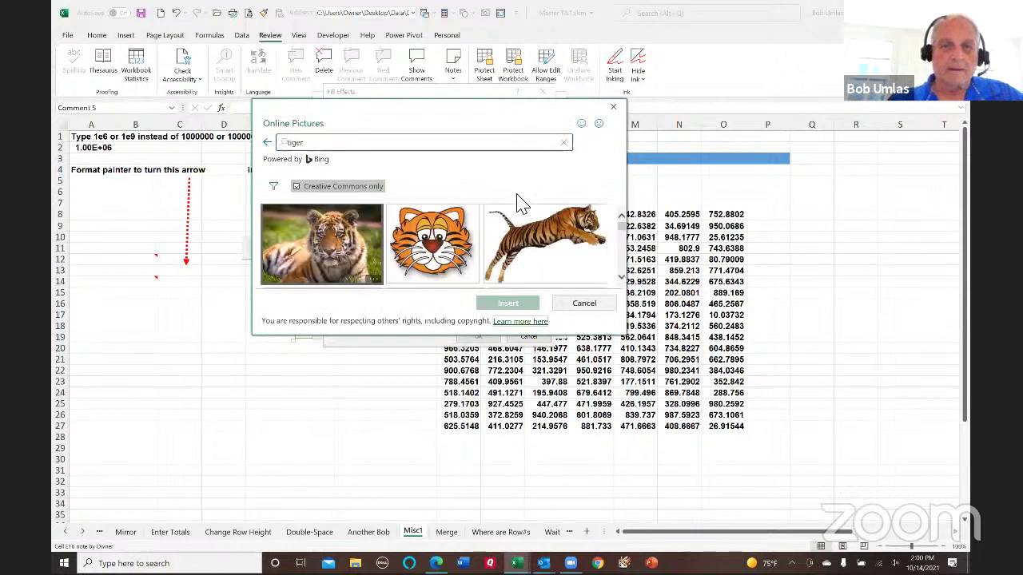
{"action": "left_click", "coordinate": [433, 235]}
{"action": "left_click", "coordinate": [511, 305]}
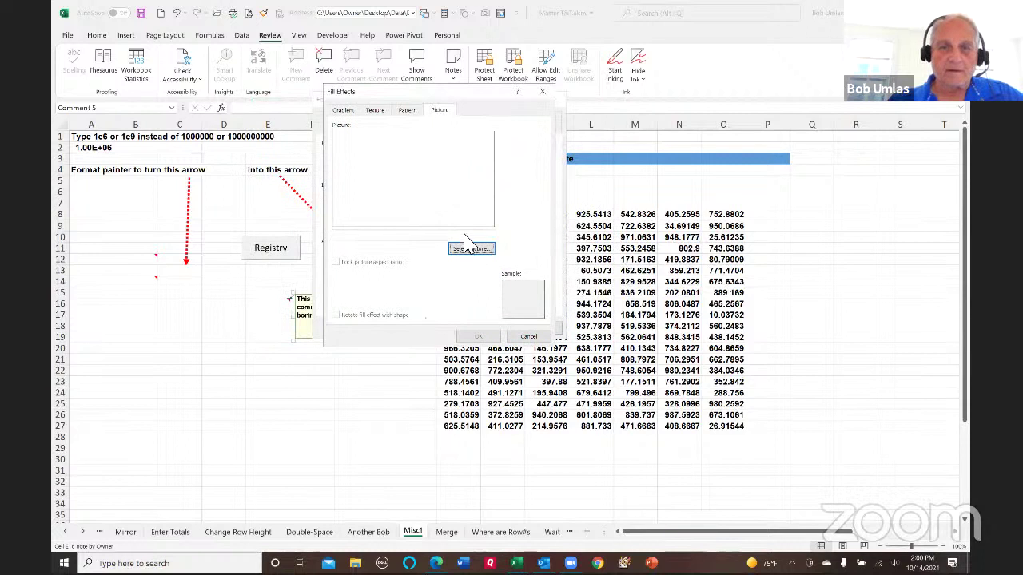
- Set the note's fill to a two-color gradient, with orange as Color 1 and black as Color 2
{"action": "left_click", "coordinate": [344, 111]}
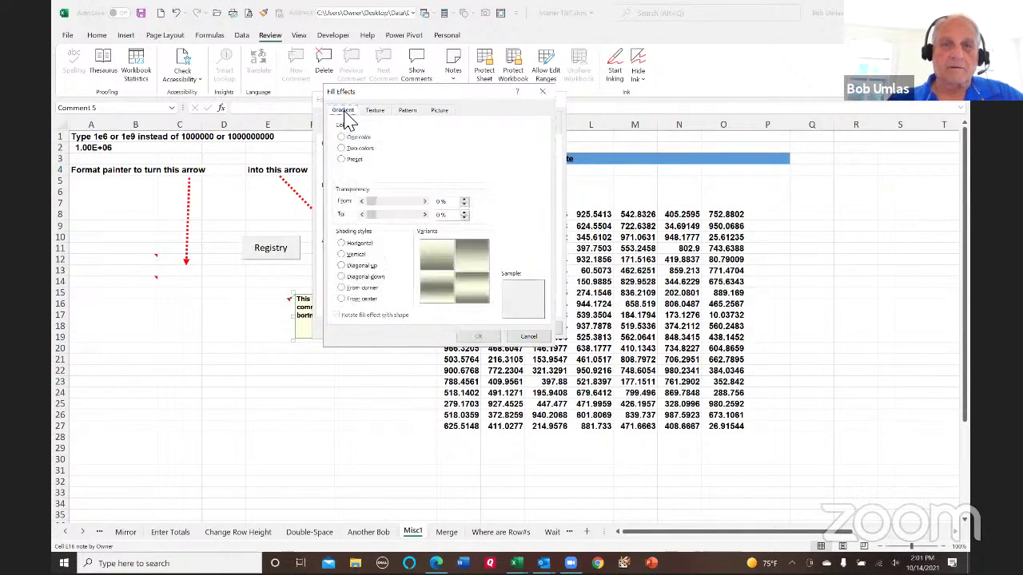
{"action": "left_click", "coordinate": [345, 149]}
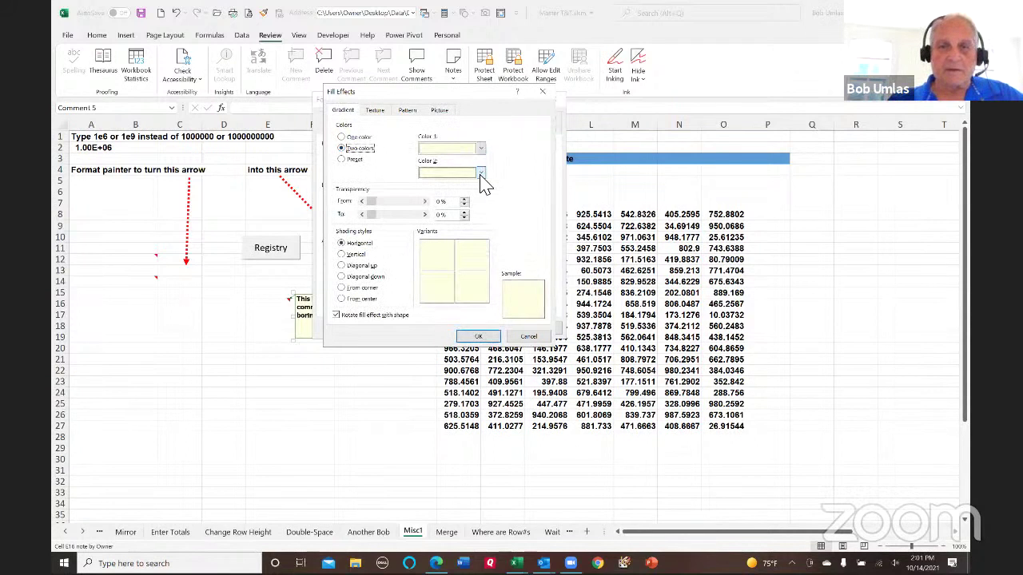
{"action": "left_click", "coordinate": [481, 173]}
{"action": "left_click", "coordinate": [482, 154]}
{"action": "left_click", "coordinate": [480, 148]}
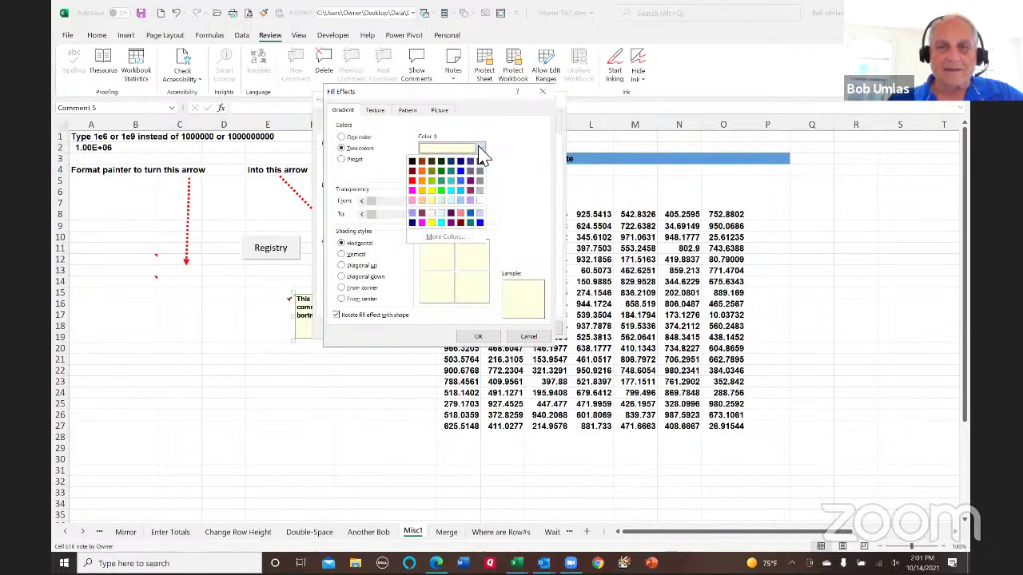
{"action": "left_click", "coordinate": [422, 180]}
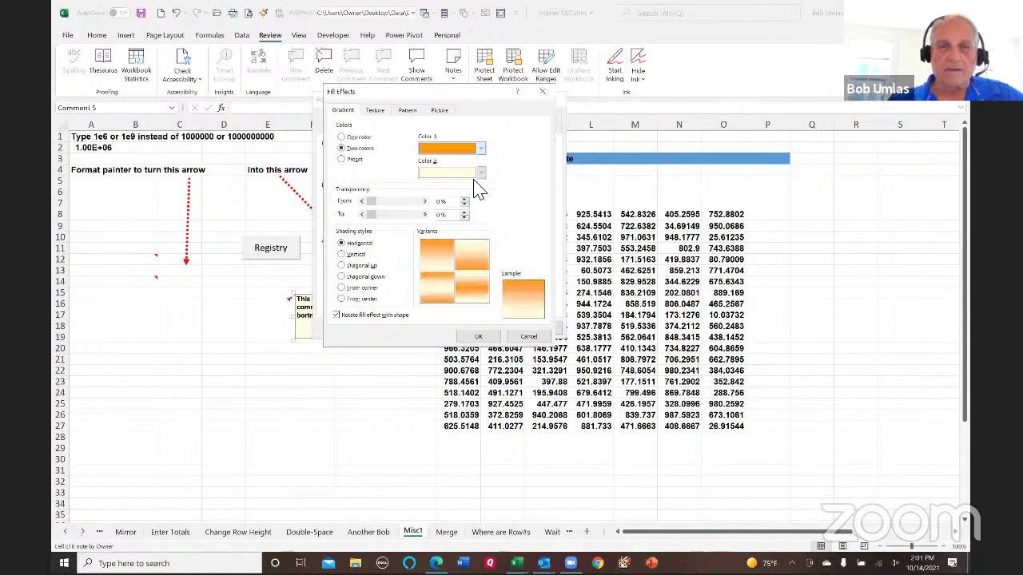
{"action": "left_click", "coordinate": [480, 173]}
{"action": "left_click", "coordinate": [415, 193]}
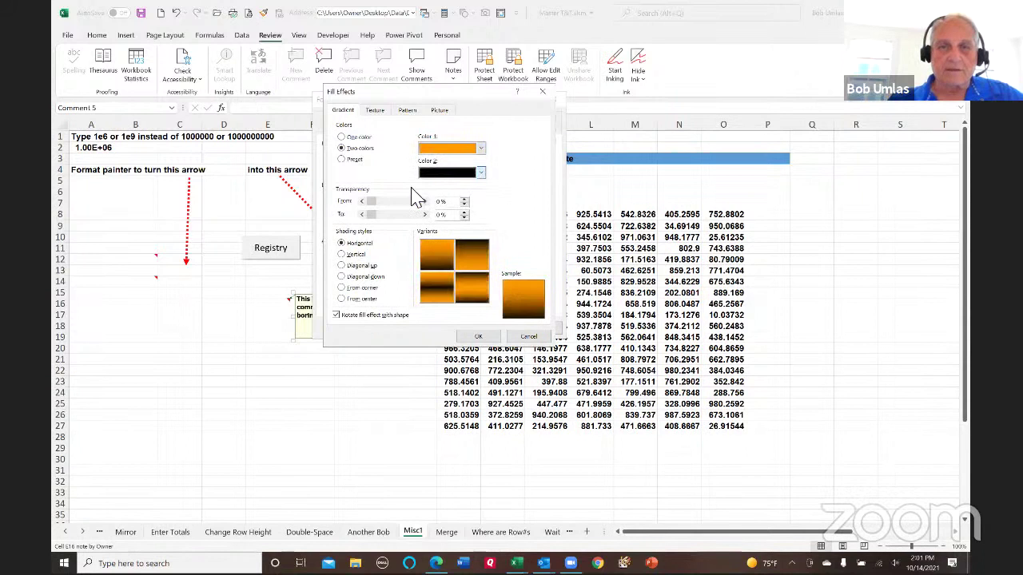
- Give the gradient From center shading with the dark-centered, orange-edged variant and apply it to the note
{"action": "left_click", "coordinate": [341, 298]}
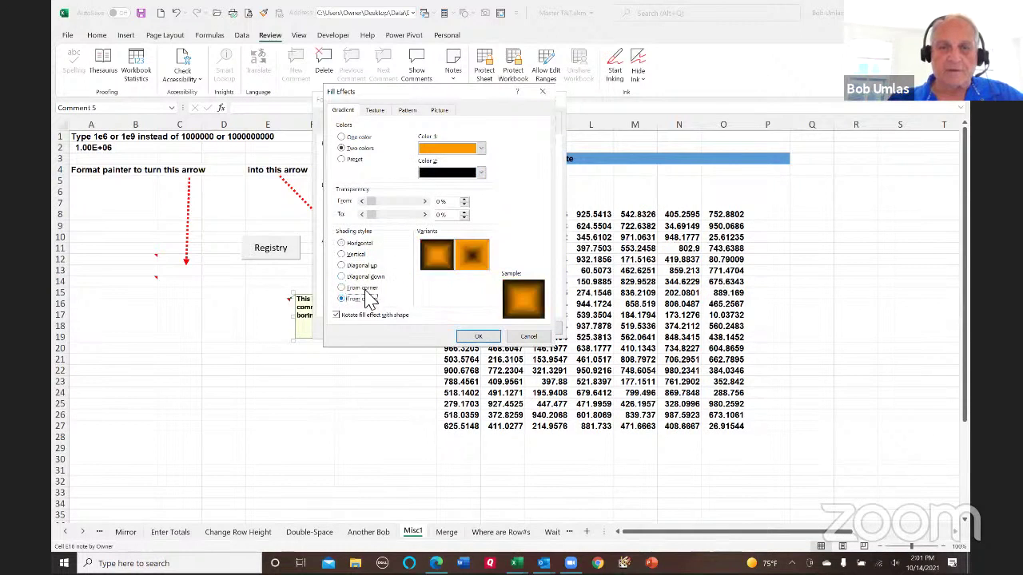
{"action": "left_click", "coordinate": [473, 266]}
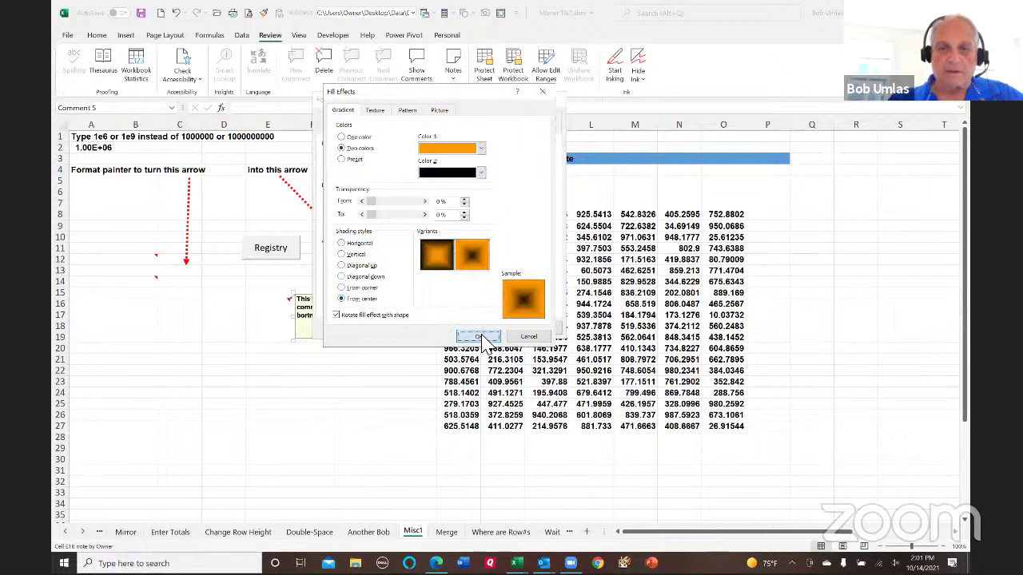
{"action": "left_click", "coordinate": [478, 336]}
{"action": "left_click", "coordinate": [487, 330]}
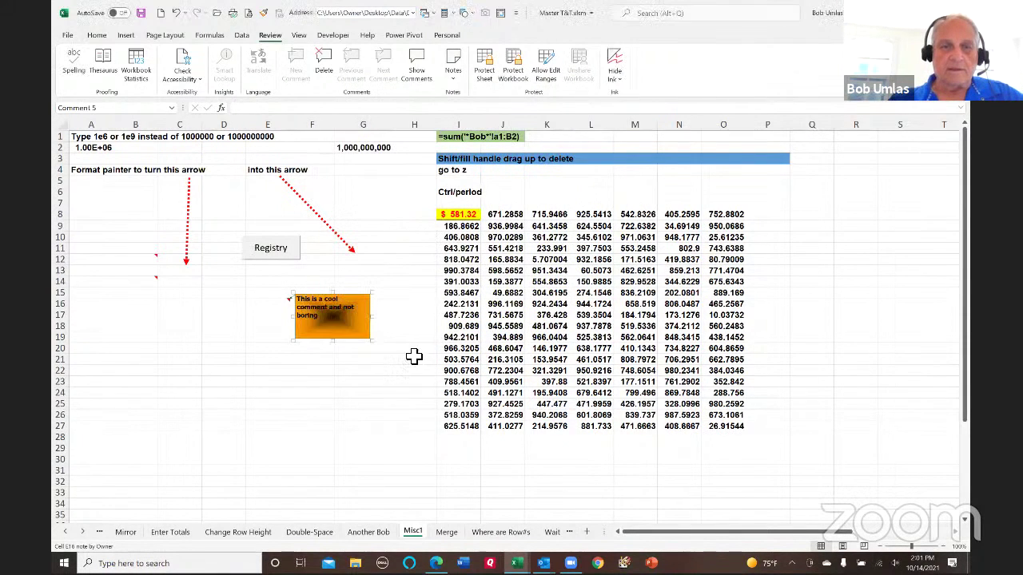
- Deselect the note, select cell E16 and display its formatted note
{"action": "left_click", "coordinate": [341, 395]}
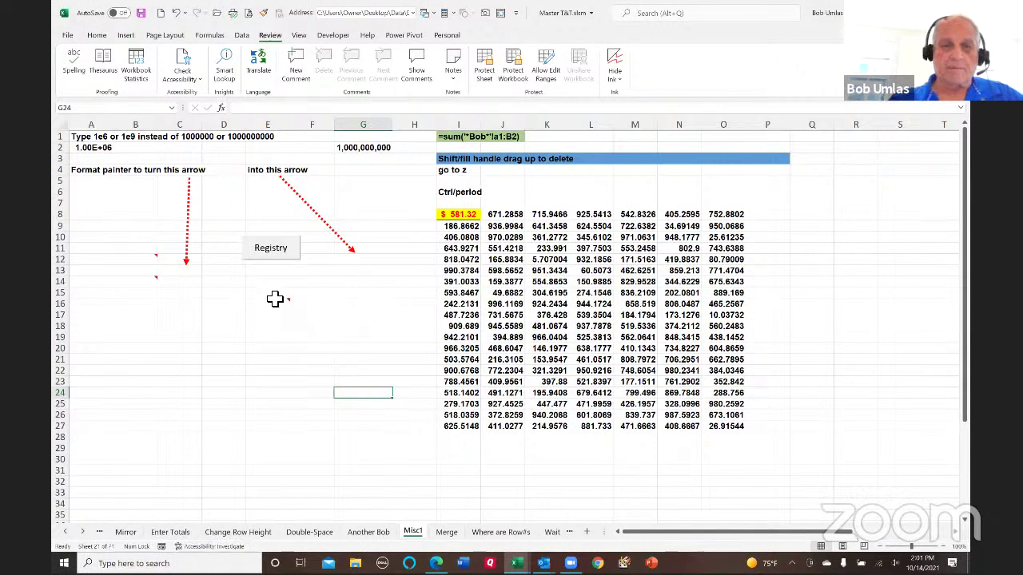
{"action": "left_click", "coordinate": [279, 303]}
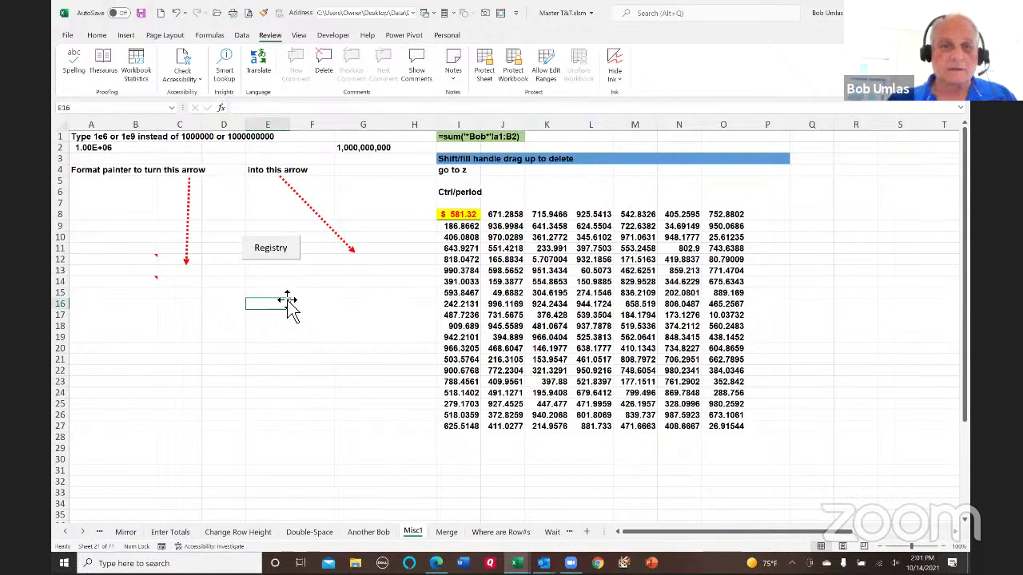
{"action": "mouse_move", "coordinate": [281, 306]}
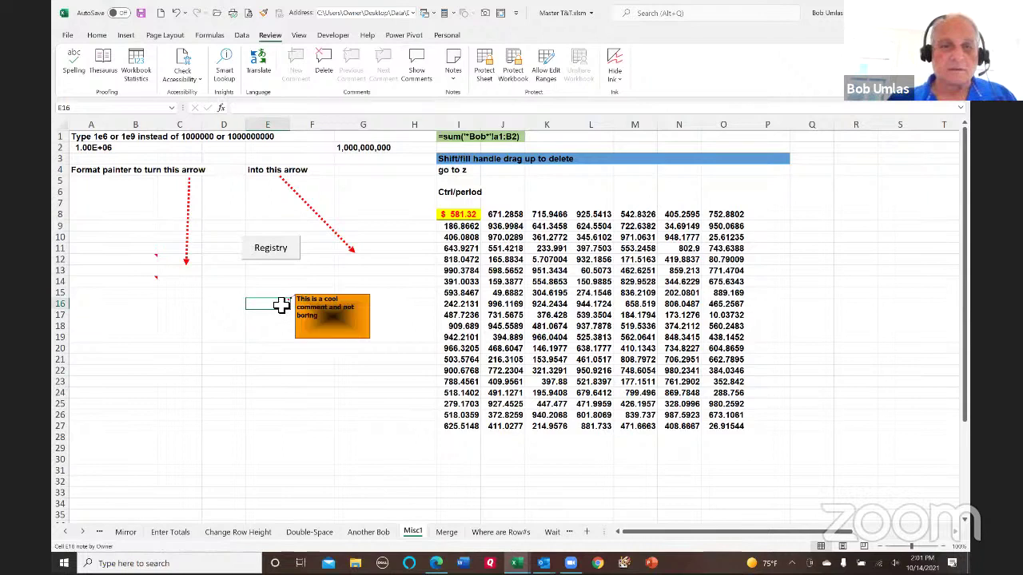
- Change the shape of cell E16's note to the inverted-triangle flowchart shape and enlarge it until its whole text fits
{"action": "left_click", "coordinate": [458, 86]}
{"action": "left_click", "coordinate": [468, 112]}
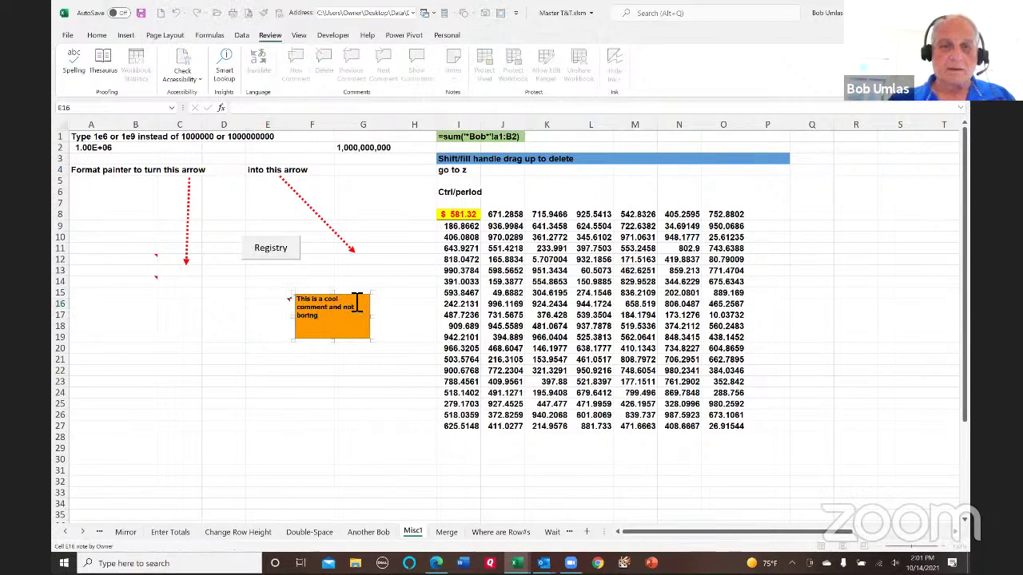
{"action": "left_click", "coordinate": [355, 294]}
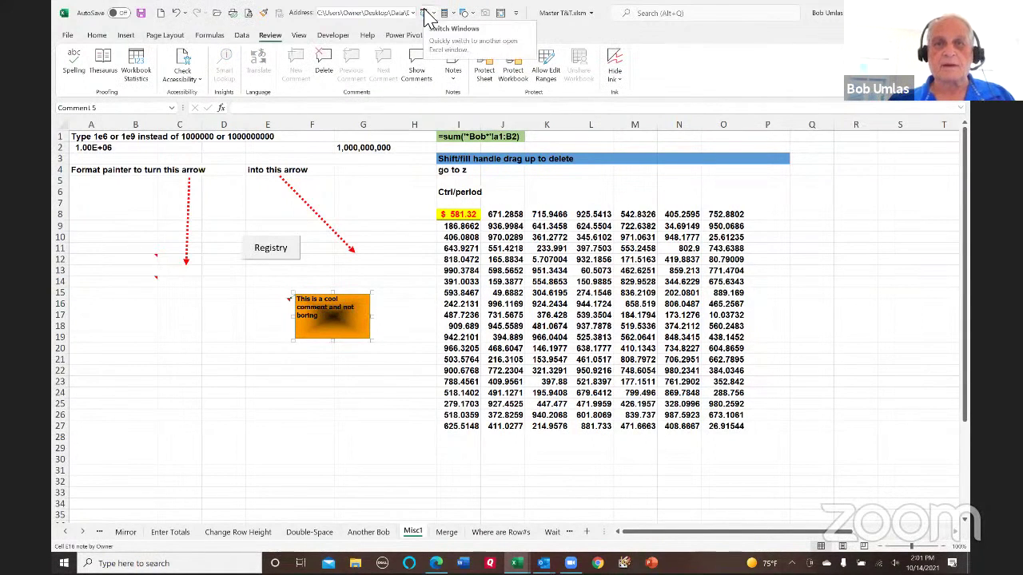
{"action": "left_click", "coordinate": [470, 14]}
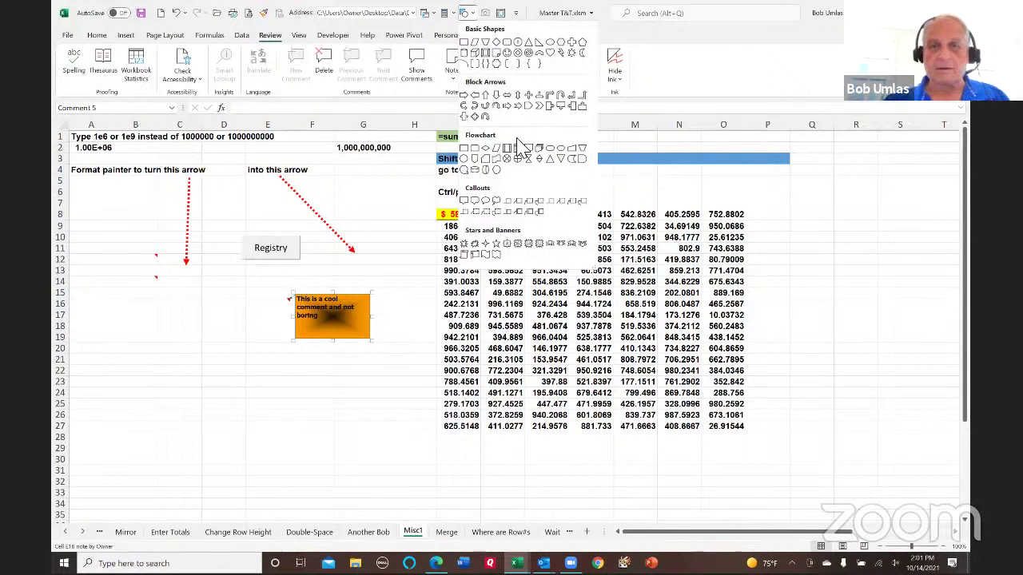
{"action": "left_click", "coordinate": [562, 159]}
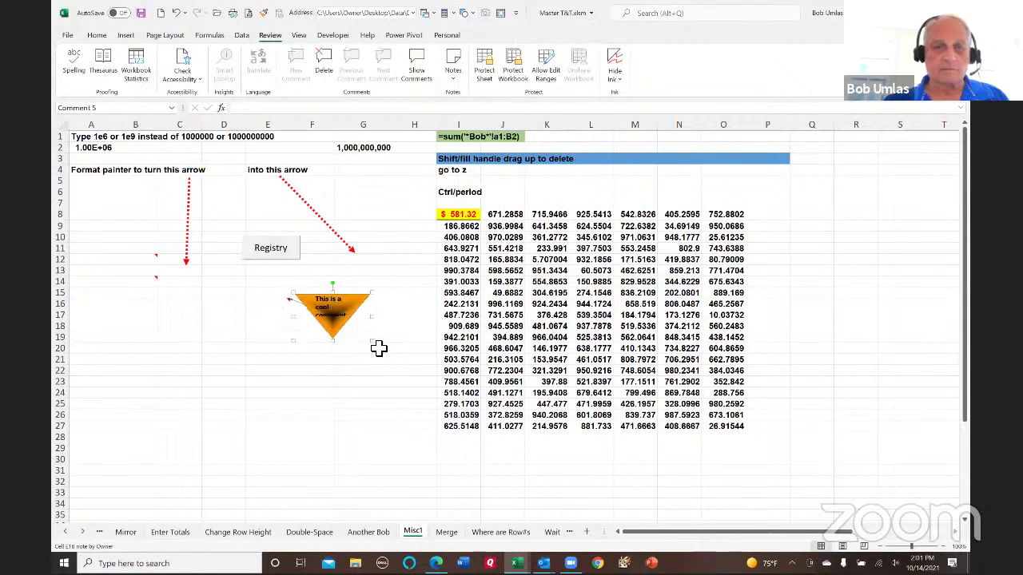
{"action": "left_click", "coordinate": [101, 409]}
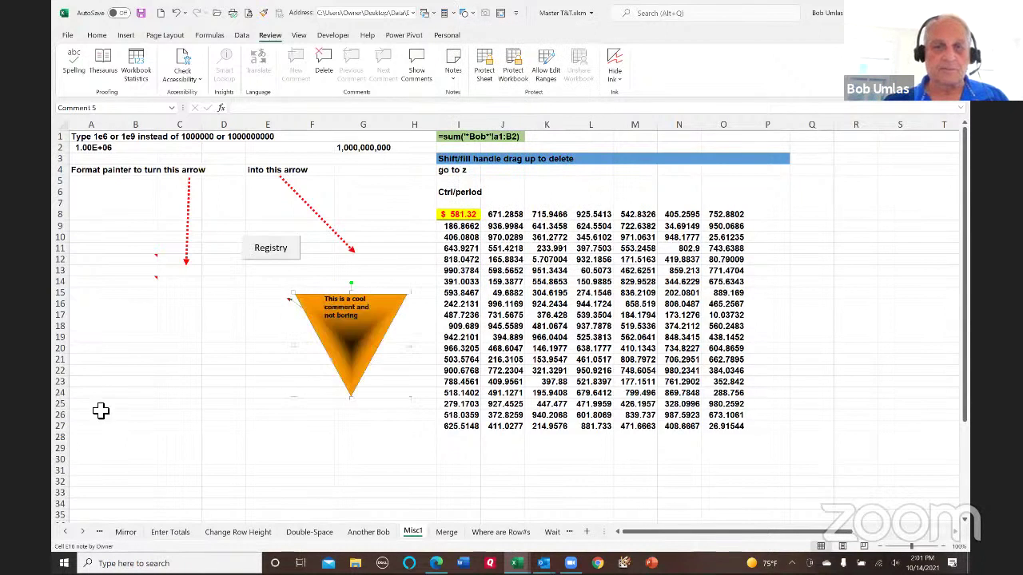
{"action": "left_click", "coordinate": [104, 324]}
{"action": "mouse_move", "coordinate": [274, 310]}
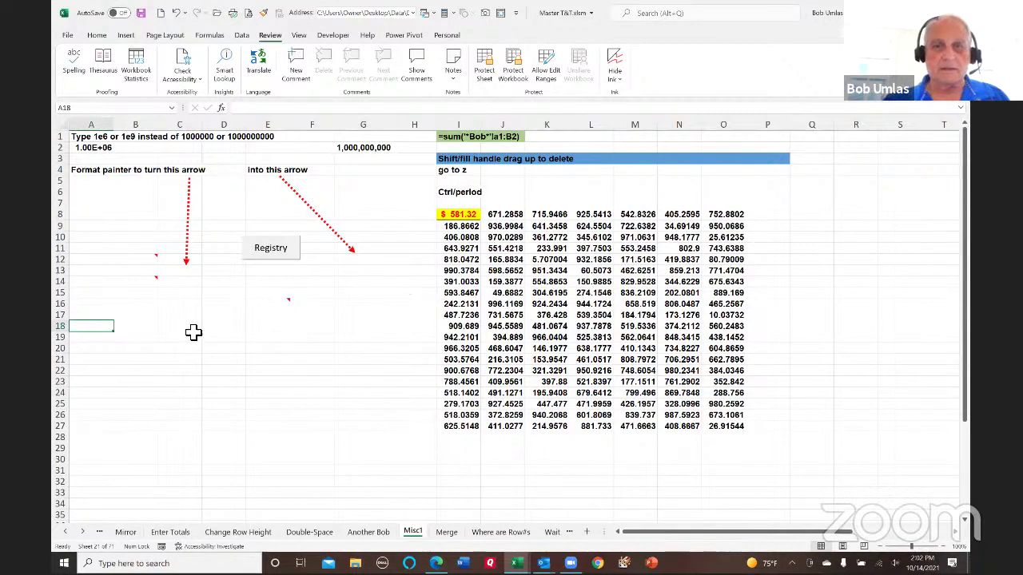
- Copy the formatting of cell I8 to cell L11 with Format Painter
{"action": "left_click", "coordinate": [466, 215]}
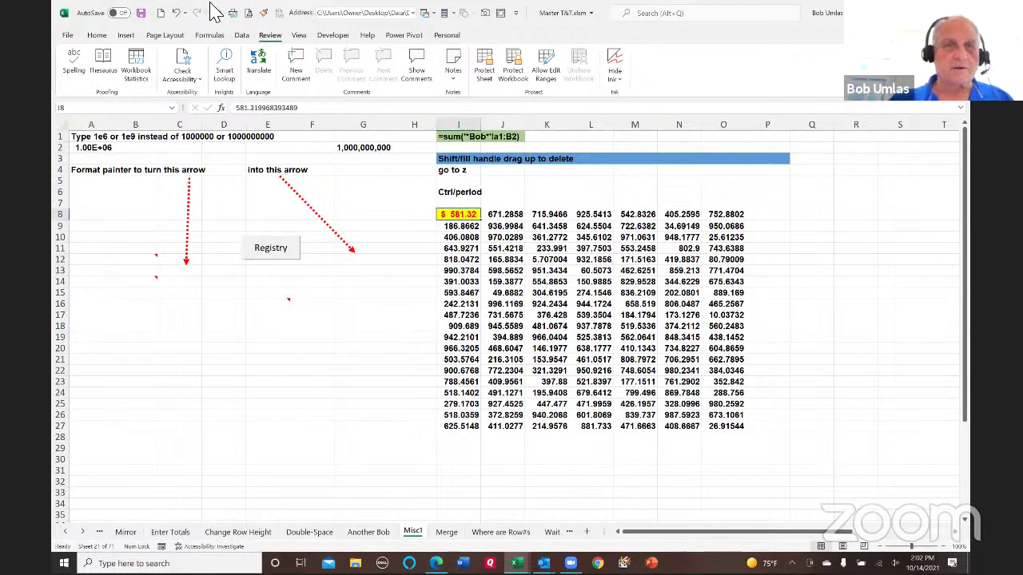
{"action": "left_click", "coordinate": [263, 13]}
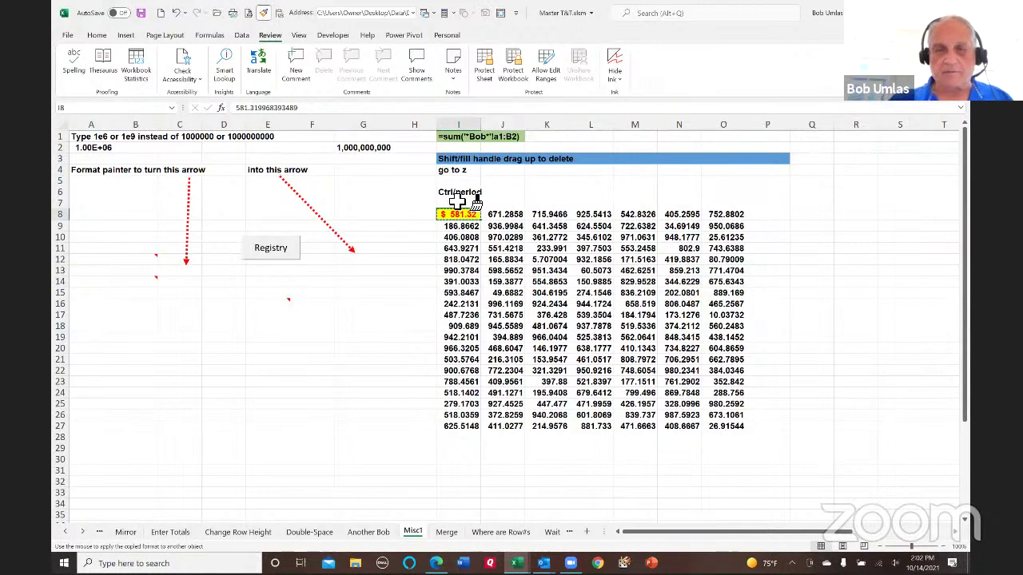
{"action": "left_click", "coordinate": [590, 249]}
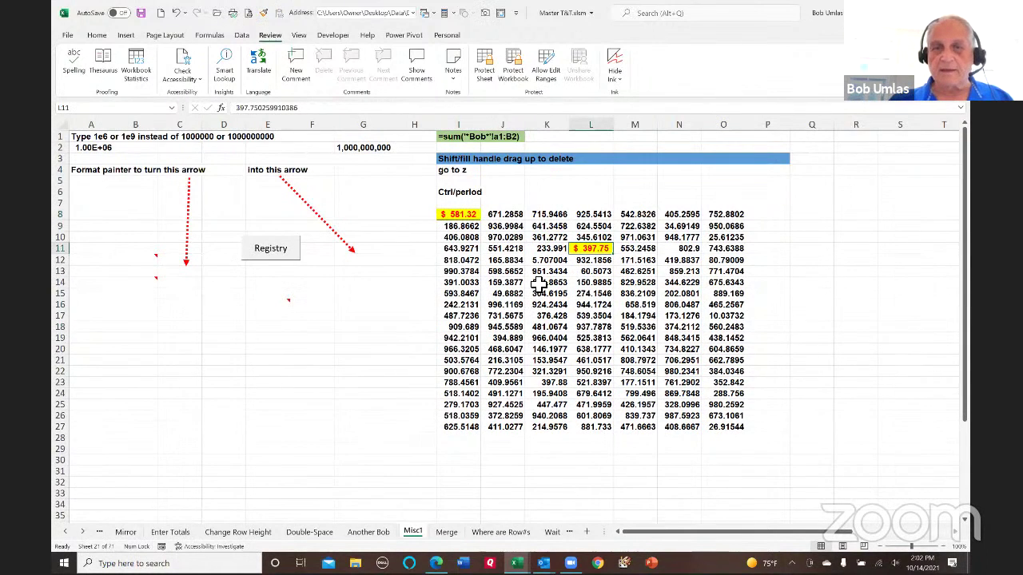
- Lock Format Painter on L11's formatting, apply it to J11, L18, N11, I19:J23, N24 and O17, and switch it off
{"action": "double_click", "coordinate": [263, 13]}
{"action": "left_click", "coordinate": [503, 249]}
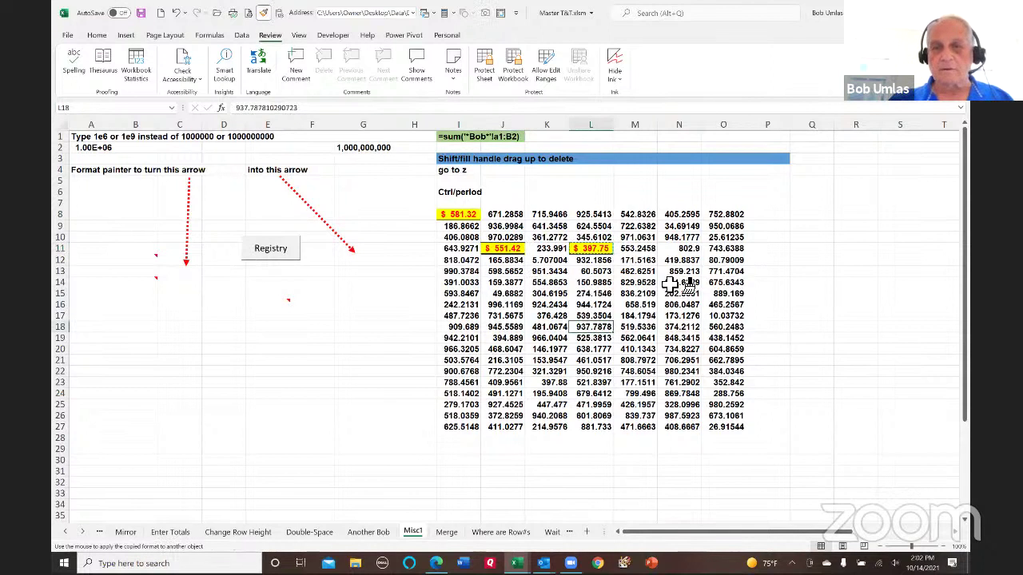
{"action": "left_click", "coordinate": [590, 327]}
{"action": "left_click", "coordinate": [692, 251]}
{"action": "left_click_drag", "start_coordinate": [459, 339], "coordinate": [511, 386]}
{"action": "left_click", "coordinate": [680, 398]}
{"action": "left_click", "coordinate": [724, 315]}
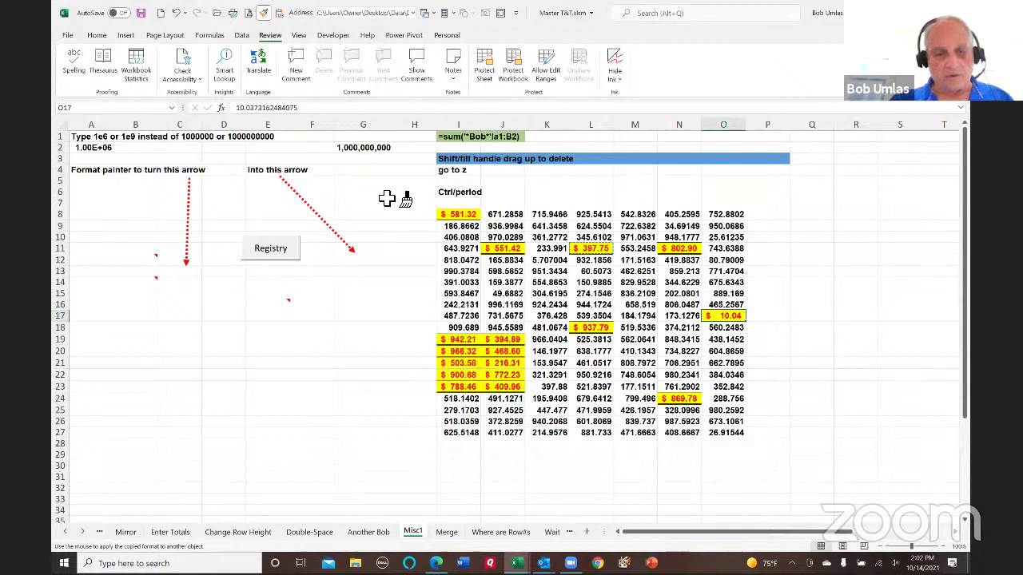
{"action": "key", "text": "Escape"}
{"action": "left_click", "coordinate": [495, 269]}
{"action": "left_click", "coordinate": [588, 305]}
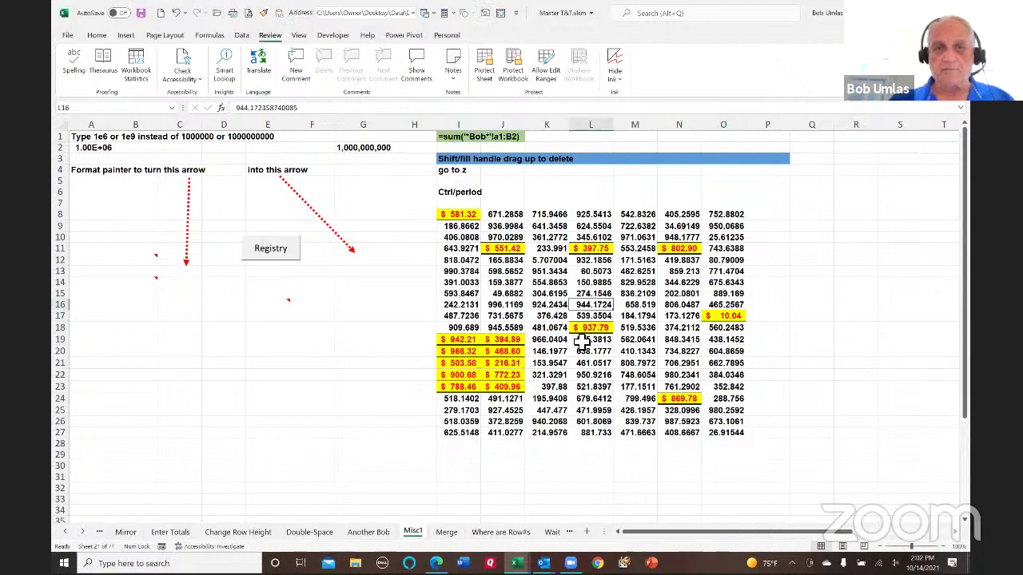
{"action": "left_click", "coordinate": [502, 271]}
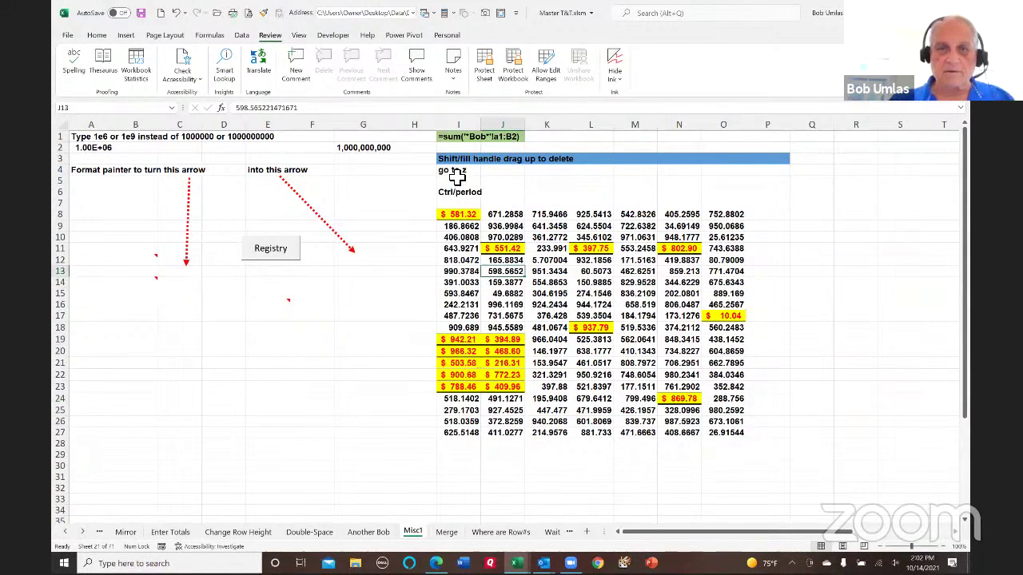
- Delete I12:O13 and a further eight rows at I12:O19, shifting cells up, and clear the contents of I13:O15
{"action": "left_click", "coordinate": [454, 170]}
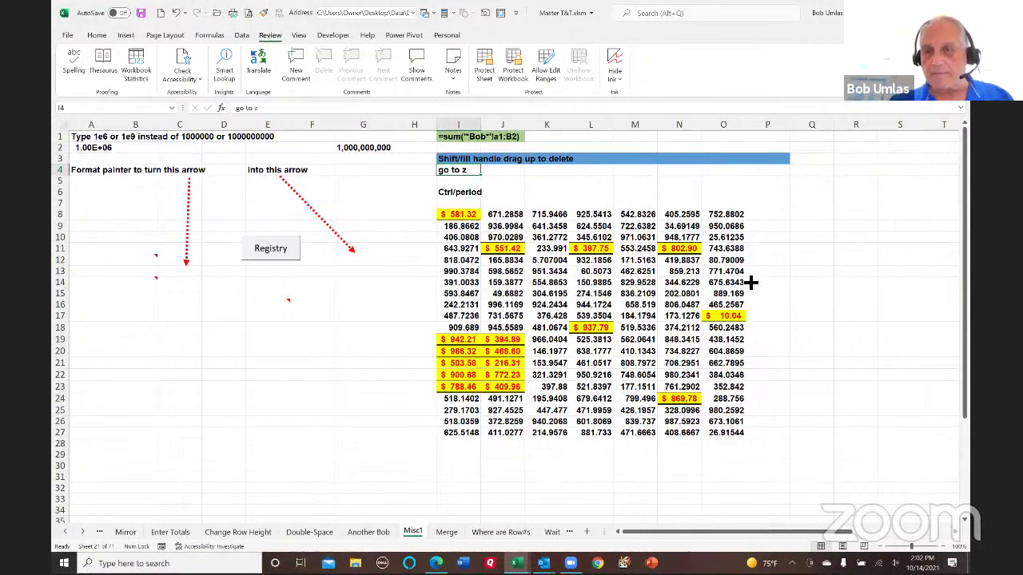
{"action": "mouse_move", "coordinate": [460, 261]}
{"action": "left_mouse_down"}
{"action": "mouse_move", "coordinate": [751, 282]}
{"action": "mouse_move", "coordinate": [750, 260]}
{"action": "left_mouse_up"}
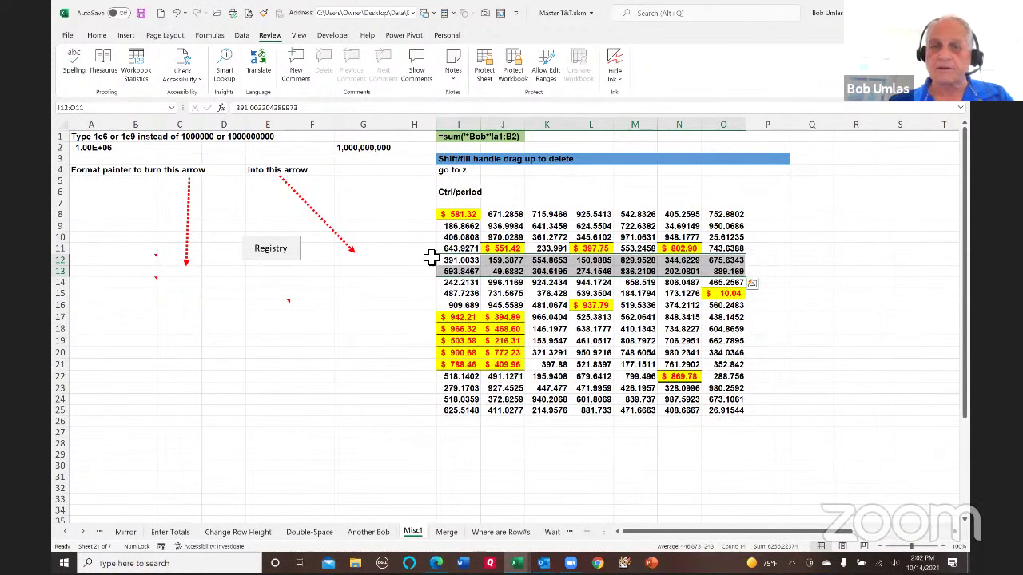
{"action": "mouse_move", "coordinate": [453, 265]}
{"action": "left_mouse_down"}
{"action": "mouse_move", "coordinate": [675, 345]}
{"action": "mouse_move", "coordinate": [723, 342]}
{"action": "mouse_move", "coordinate": [741, 259]}
{"action": "left_mouse_up"}
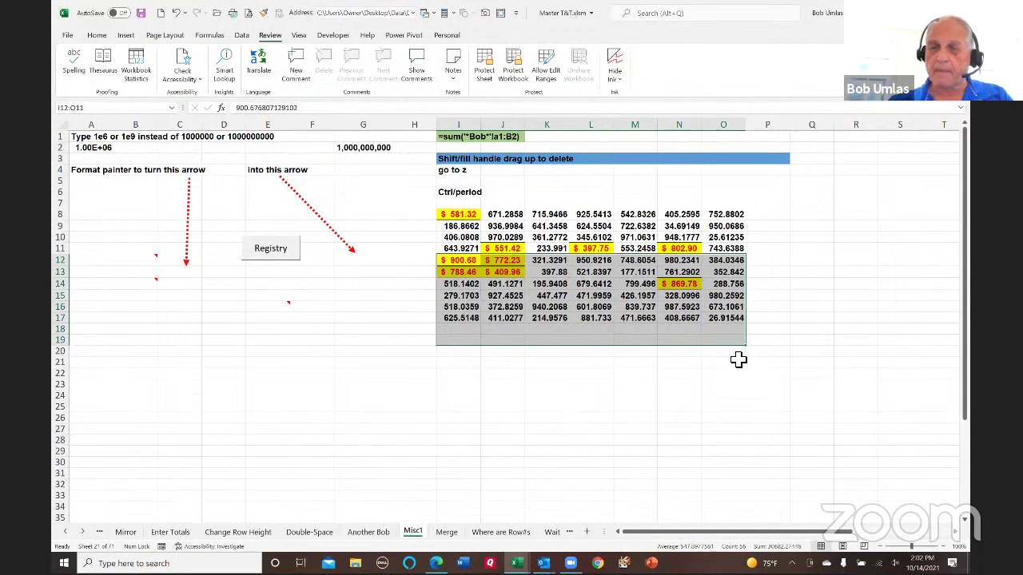
{"action": "mouse_move", "coordinate": [463, 272]}
{"action": "left_mouse_down"}
{"action": "mouse_move", "coordinate": [567, 272]}
{"action": "mouse_move", "coordinate": [743, 300]}
{"action": "mouse_move", "coordinate": [745, 276]}
{"action": "left_mouse_up"}
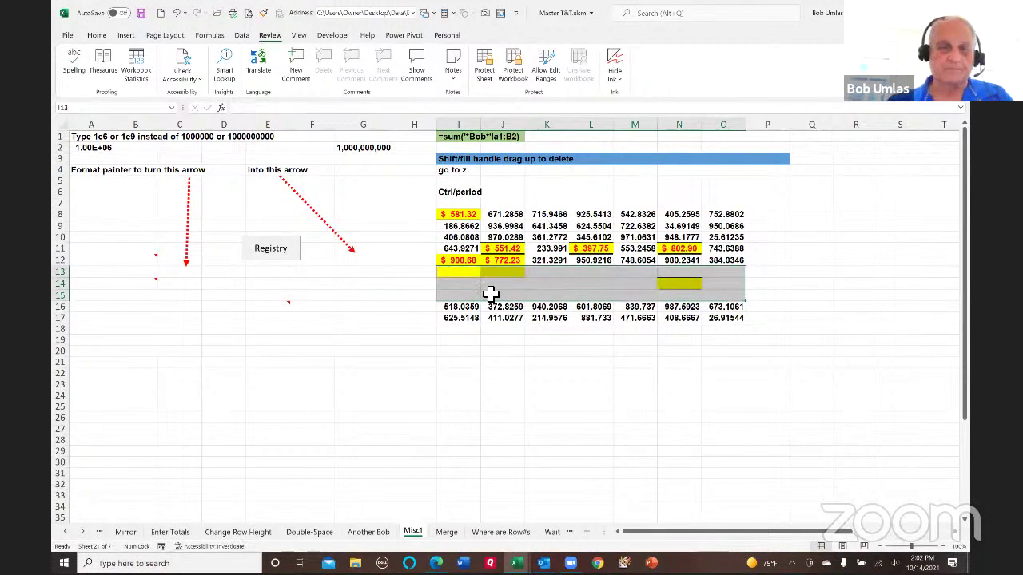
- Open the GetRegistry macro assigned to the Registry button for editing and highlight its GetSetting expression
{"action": "right_click", "coordinate": [272, 254]}
{"action": "left_click", "coordinate": [316, 356]}
{"action": "left_click", "coordinate": [396, 281]}
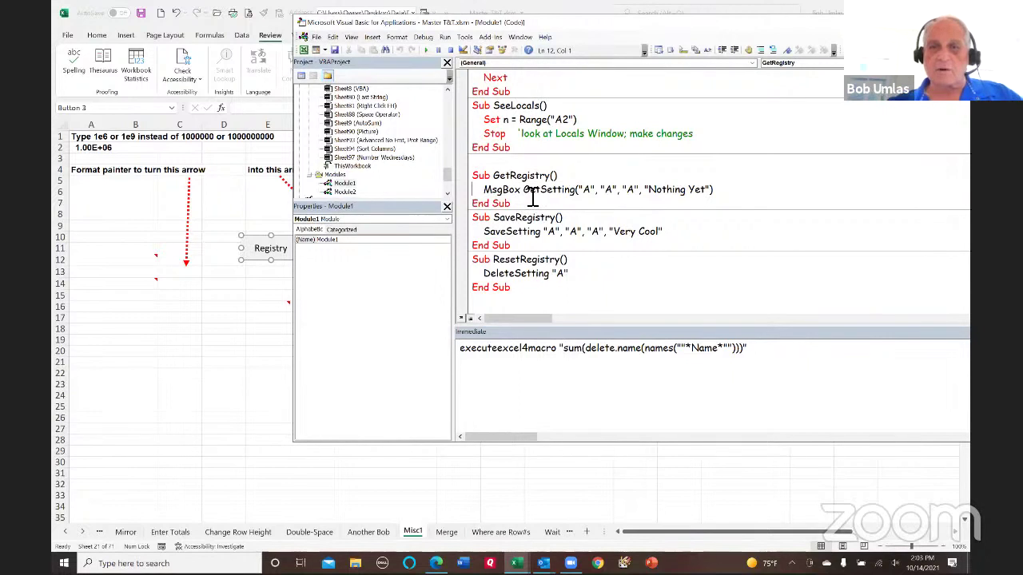
{"action": "left_click", "coordinate": [737, 191], "text": "shift"}
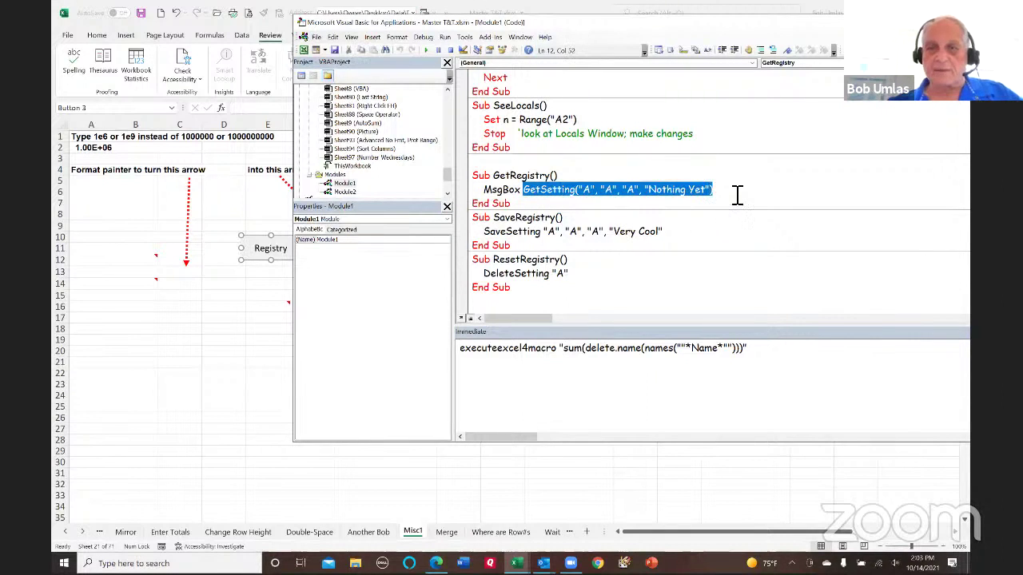
{"action": "left_click", "coordinate": [585, 194]}
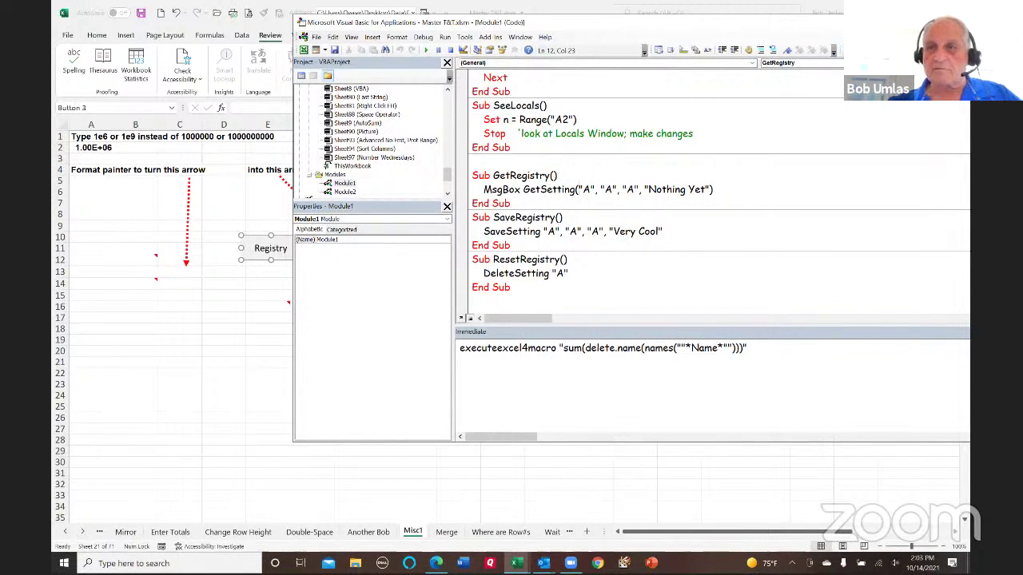
- Highlight the three "A" arguments of SaveSetting in SaveRegistry, run GetRegistry and close its message box
{"action": "key", "text": "alt+F11"}
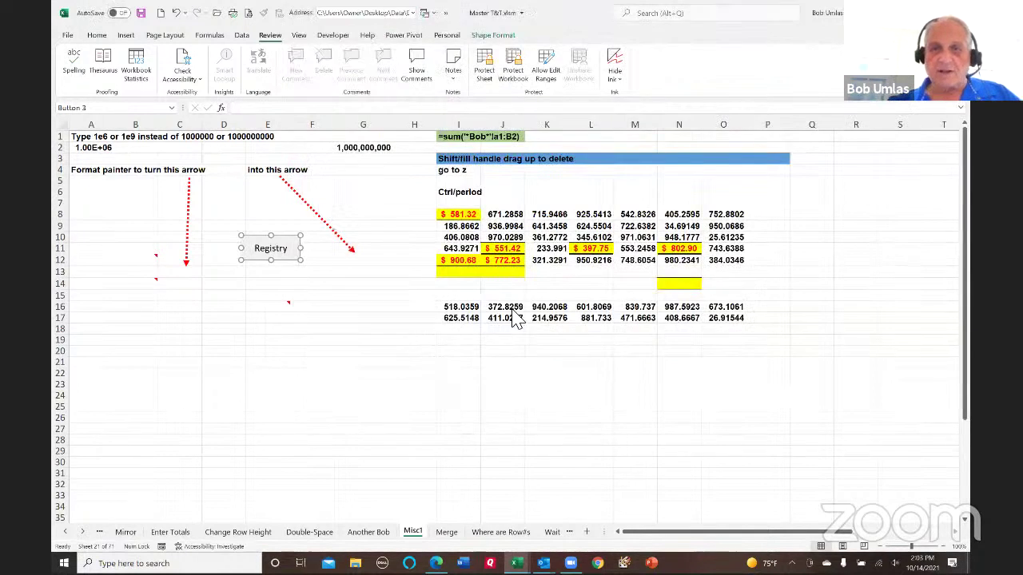
{"action": "key", "text": "alt+F11"}
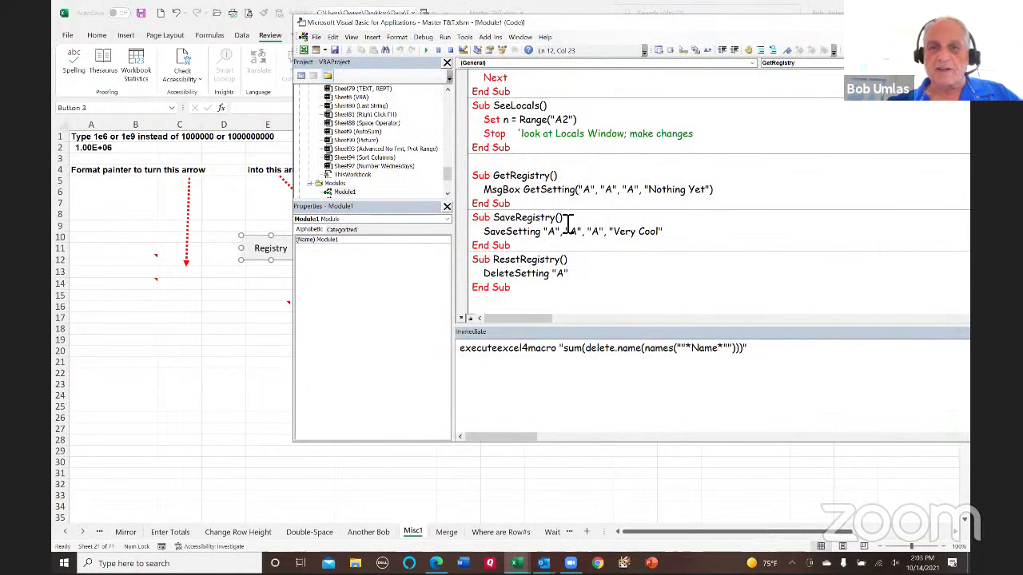
{"action": "left_click", "coordinate": [546, 231]}
{"action": "left_click_drag", "start_coordinate": [544, 232], "coordinate": [613, 240]}
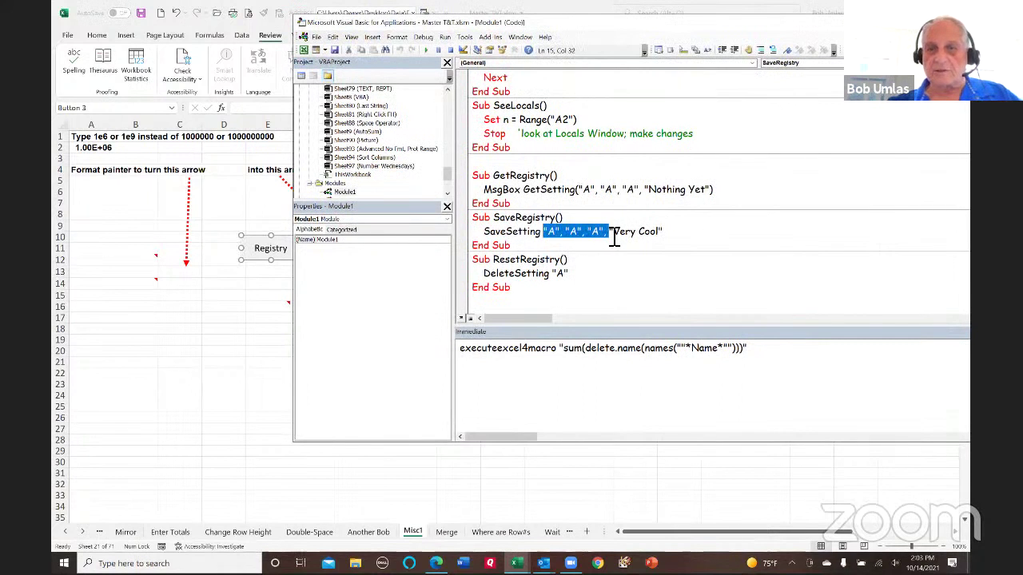
{"action": "left_click", "coordinate": [515, 231]}
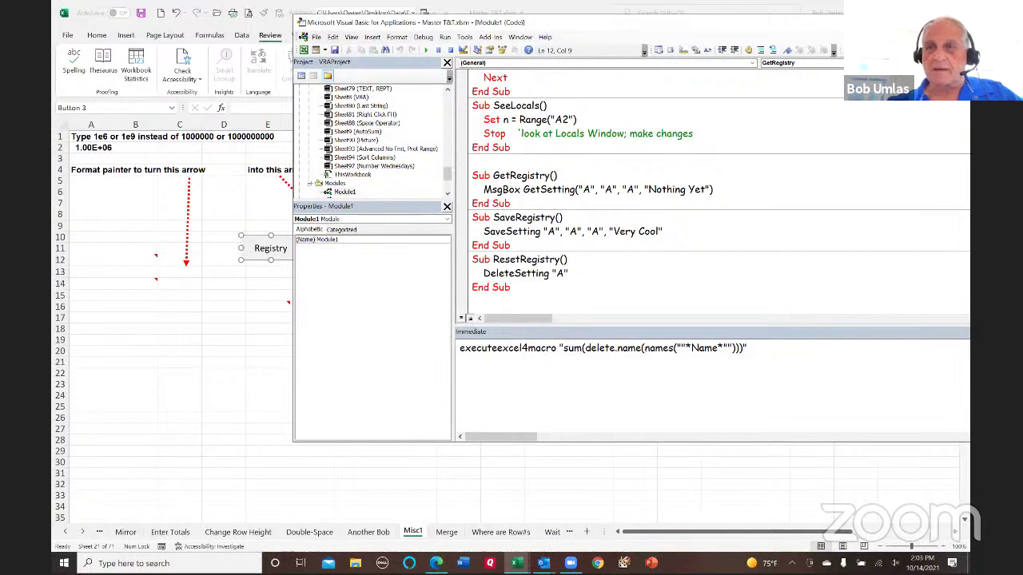
{"action": "key", "text": "F5"}
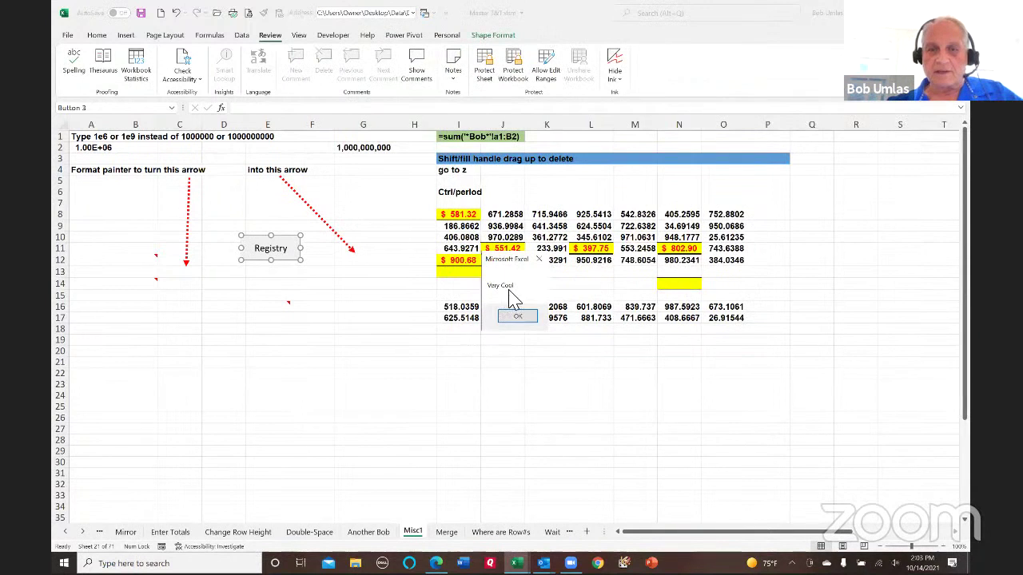
{"action": "left_click", "coordinate": [529, 320]}
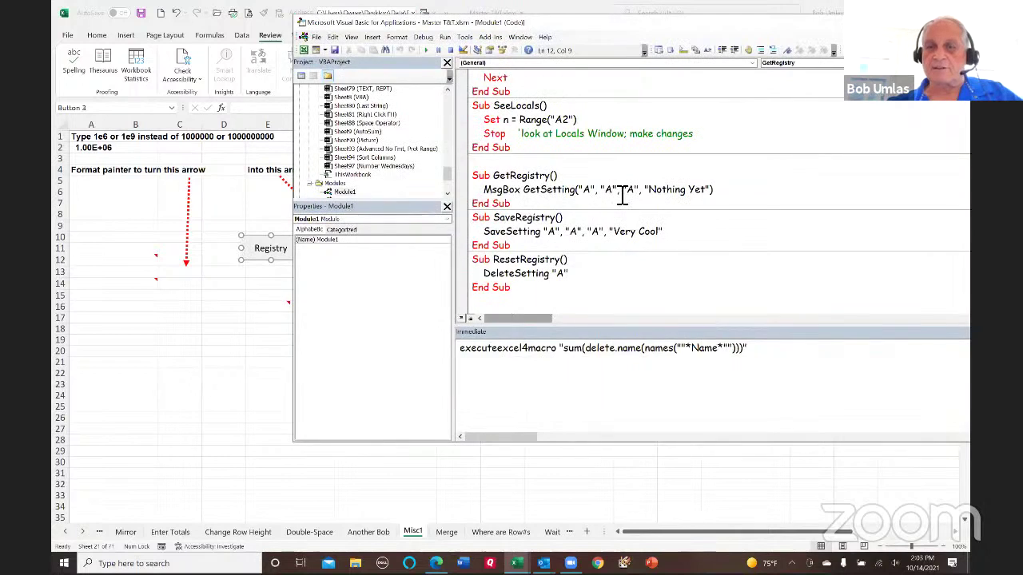
- Examine the argument syntax of SaveSetting in SaveRegistry and the "A" argument of DeleteSetting in ResetRegistry
{"action": "left_click", "coordinate": [530, 274]}
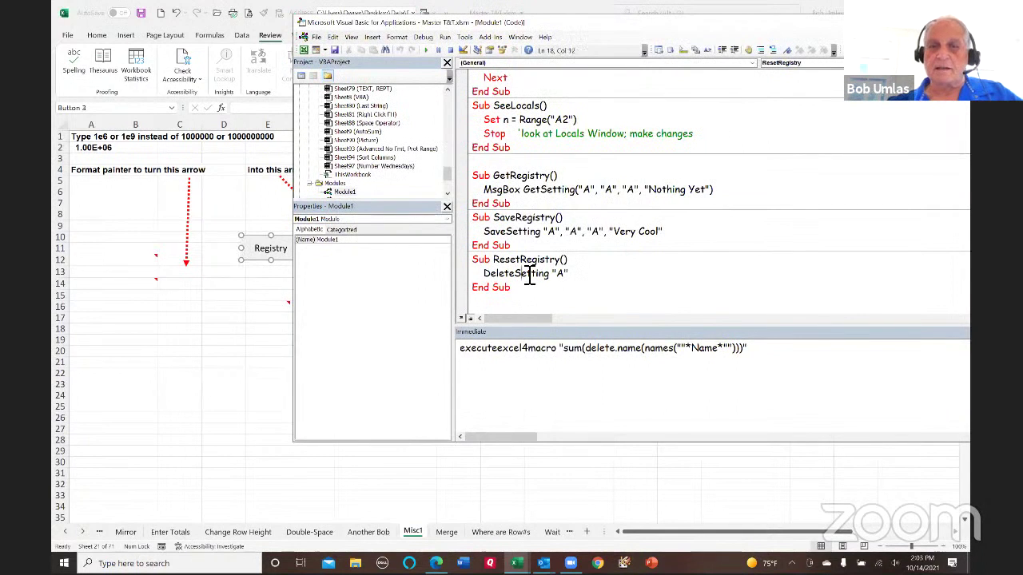
{"action": "left_click", "coordinate": [550, 231]}
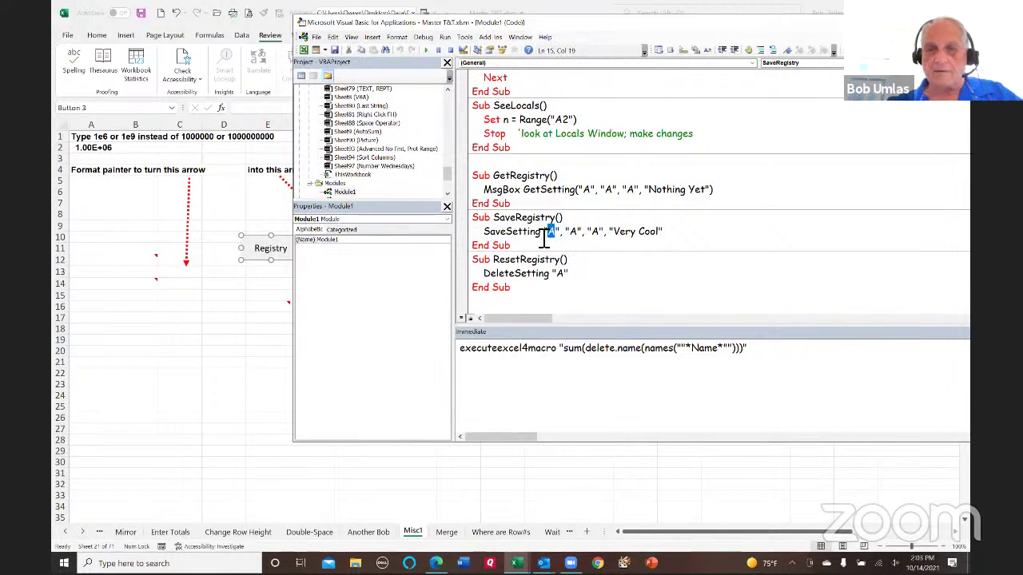
{"action": "left_click", "coordinate": [543, 234]}
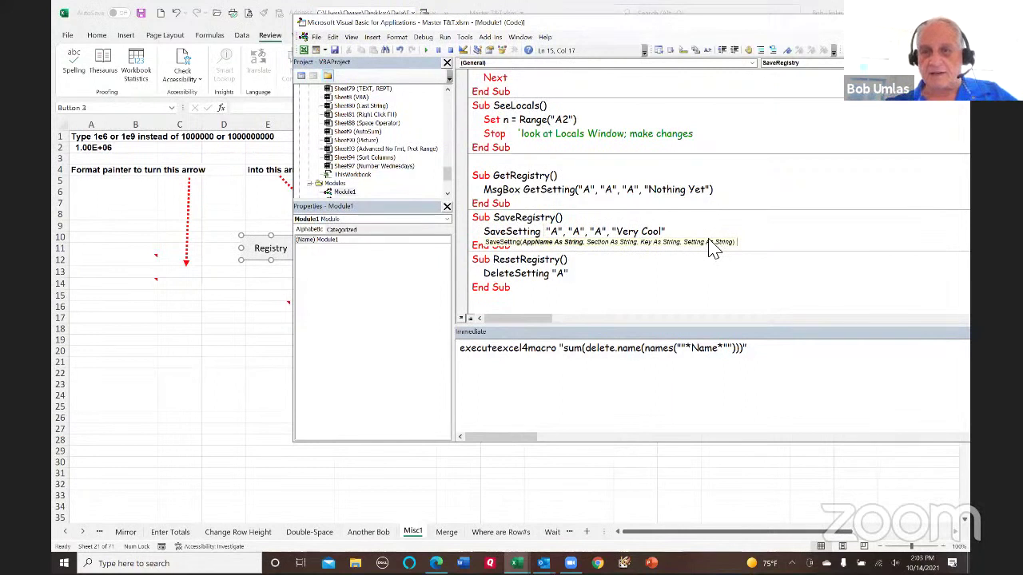
{"action": "left_click_drag", "start_coordinate": [552, 274], "coordinate": [565, 275]}
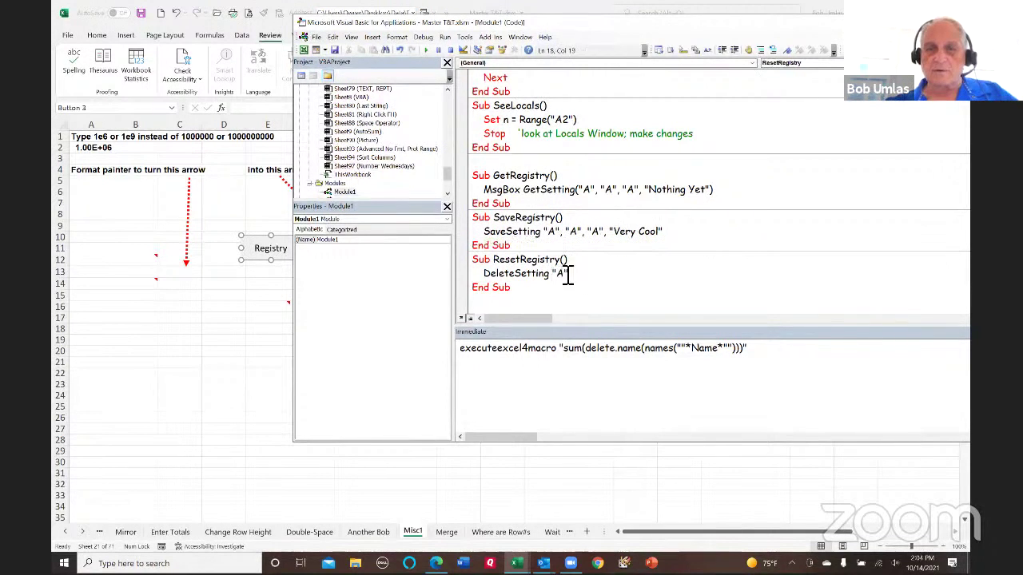
- Run ResetRegistry to delete the saved setting, run GetRegistry again, and return to cell D16 of the worksheet
{"action": "left_click", "coordinate": [537, 275]}
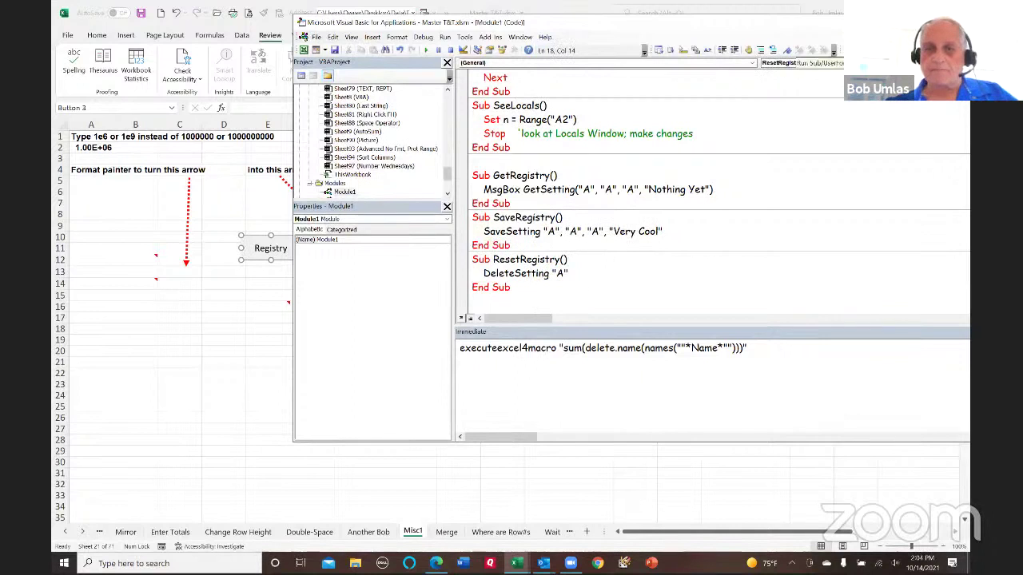
{"action": "left_click", "coordinate": [534, 195]}
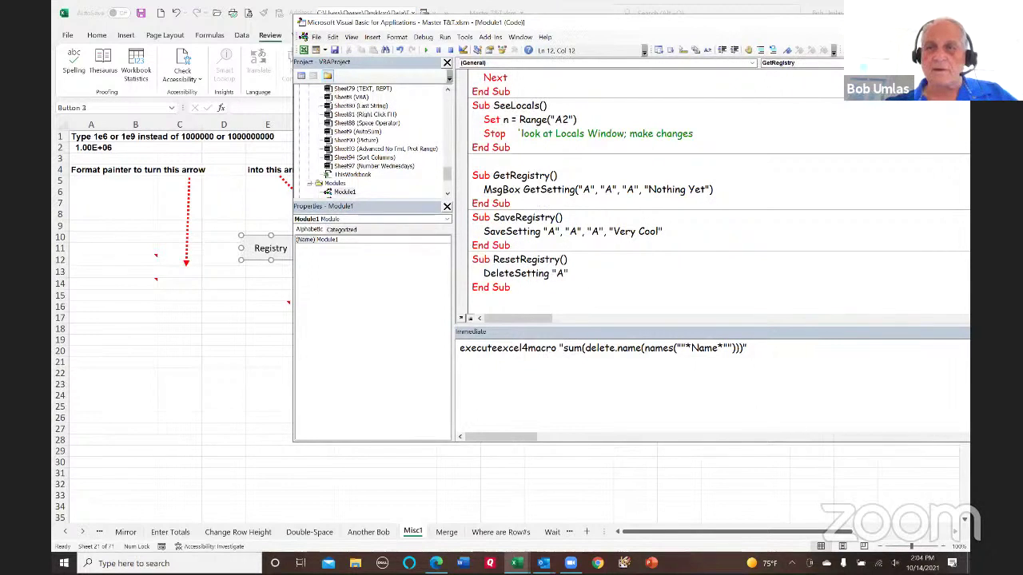
{"action": "key", "text": "F5"}
{"action": "left_click", "coordinate": [518, 315]}
{"action": "left_click", "coordinate": [219, 309]}
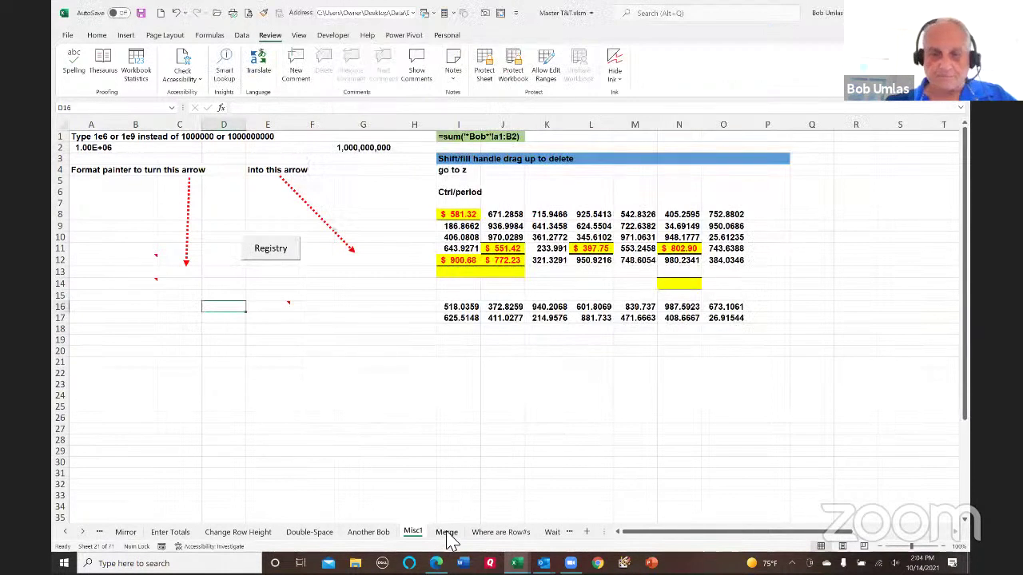
- Switch to the Merge sheet and select the merged A:E cell in row 4
{"action": "left_click", "coordinate": [446, 532]}
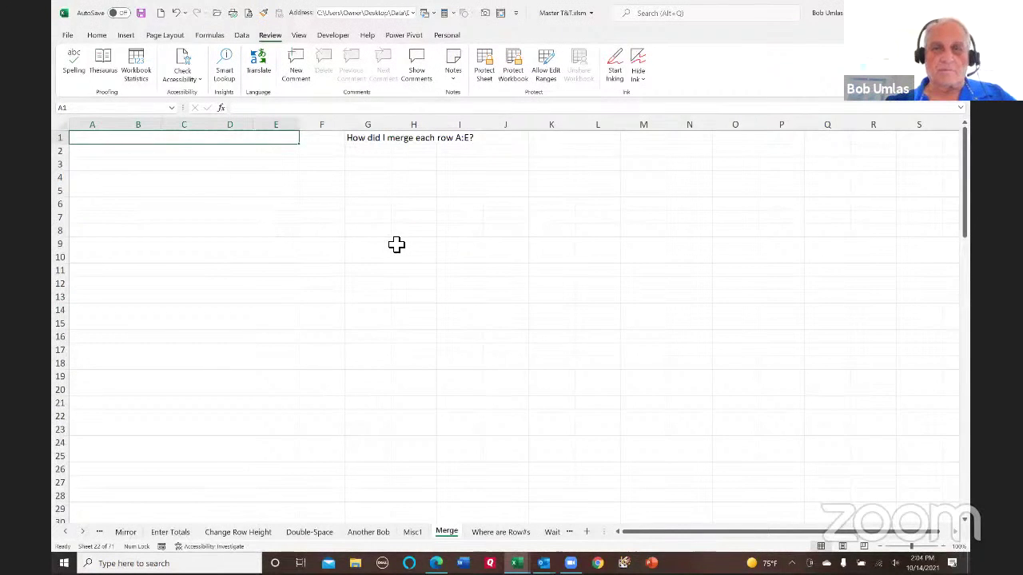
{"action": "left_click", "coordinate": [199, 179]}
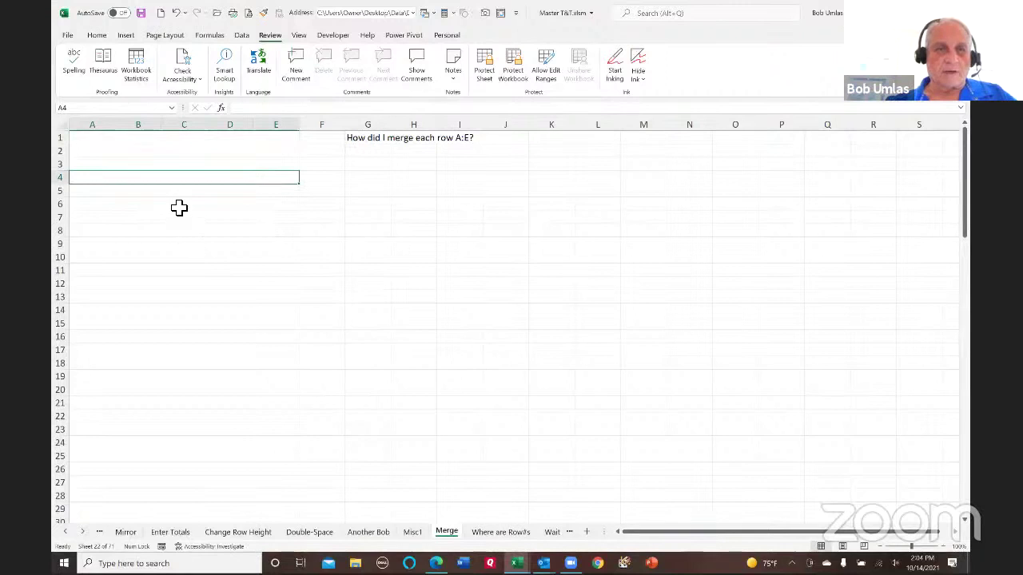
- Step down the merged A:E rows from row 4 to row 22 to examine how each row is merged
{"action": "key", "text": "Down"}
{"action": "key", "text": "Down"}
{"action": "key", "text": "Down"}
{"action": "key", "text": "Down"}
{"action": "key", "text": "Down"}
{"action": "key", "text": "Down"}
{"action": "key", "text": "Down"}
{"action": "key", "text": "Down"}
{"action": "key", "text": "Down"}
{"action": "key", "text": "Down"}
{"action": "key", "text": "Down"}
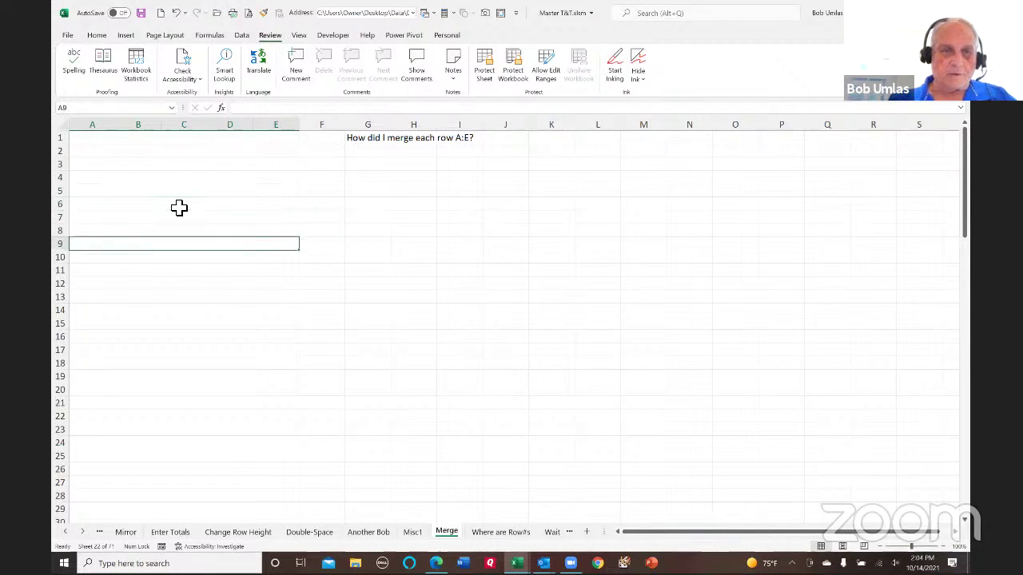
{"action": "key", "text": "Down"}
{"action": "key", "text": "Down"}
{"action": "key", "text": "Down"}
{"action": "key", "text": "Down"}
{"action": "key", "text": "Down"}
{"action": "key", "text": "Down"}
{"action": "key", "text": "Down"}
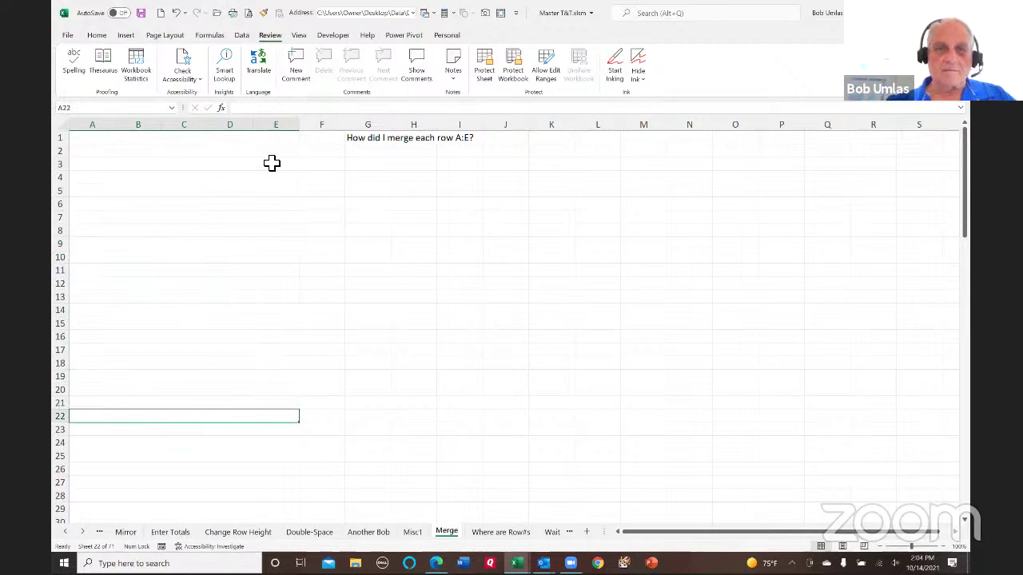
- Merge and center G3:K3, and do the same for G4:K4
{"action": "left_click_drag", "start_coordinate": [377, 164], "coordinate": [554, 164]}
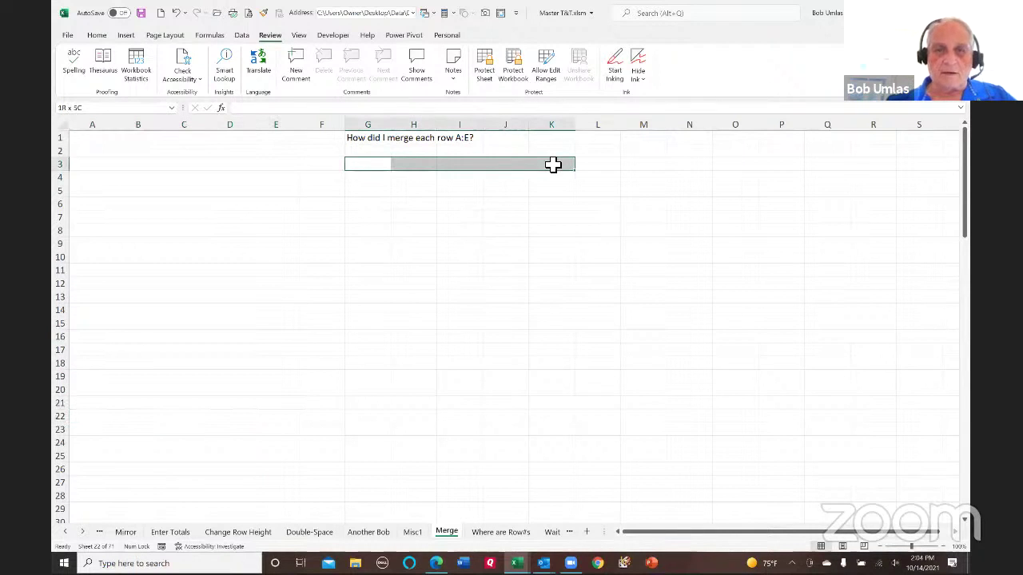
{"action": "left_click", "coordinate": [102, 35]}
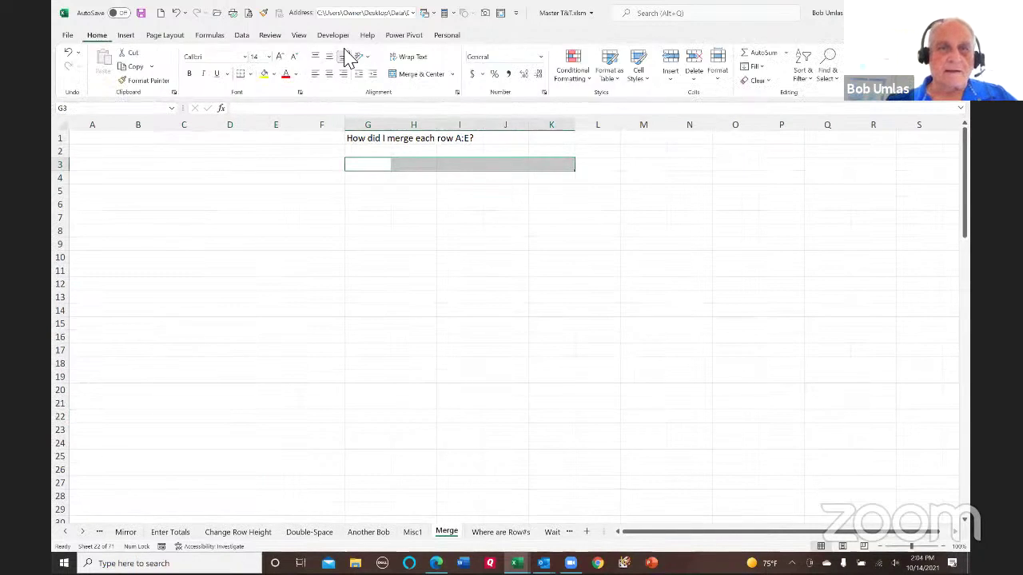
{"action": "left_click", "coordinate": [416, 74]}
{"action": "left_click_drag", "start_coordinate": [381, 177], "coordinate": [566, 183]}
{"action": "left_click", "coordinate": [416, 73]}
- Try merging and centering G5:K14 as one block, unmerge it, and merge and center only G5:K5
{"action": "left_click_drag", "start_coordinate": [389, 195], "coordinate": [573, 317]}
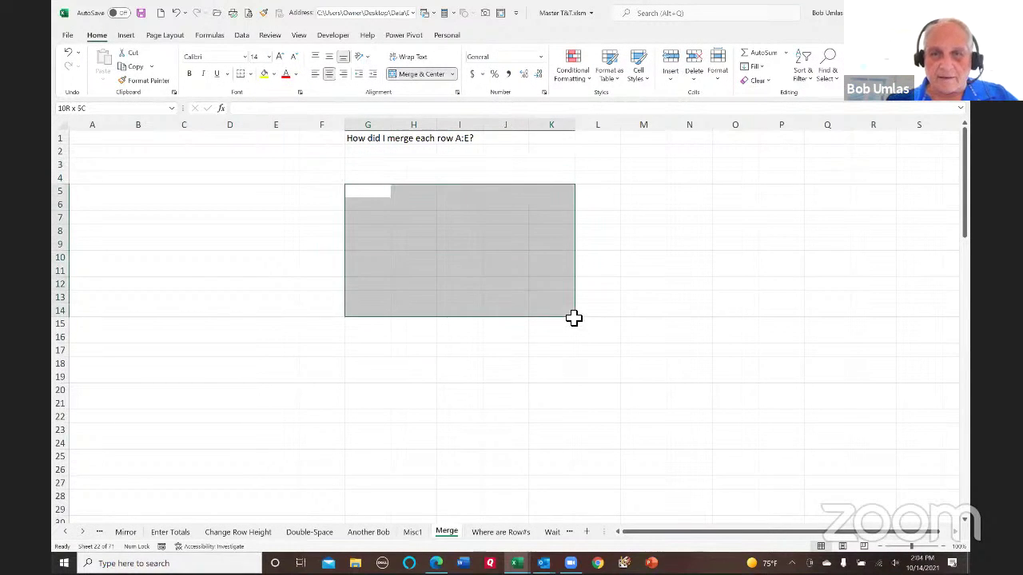
{"action": "left_click", "coordinate": [418, 76]}
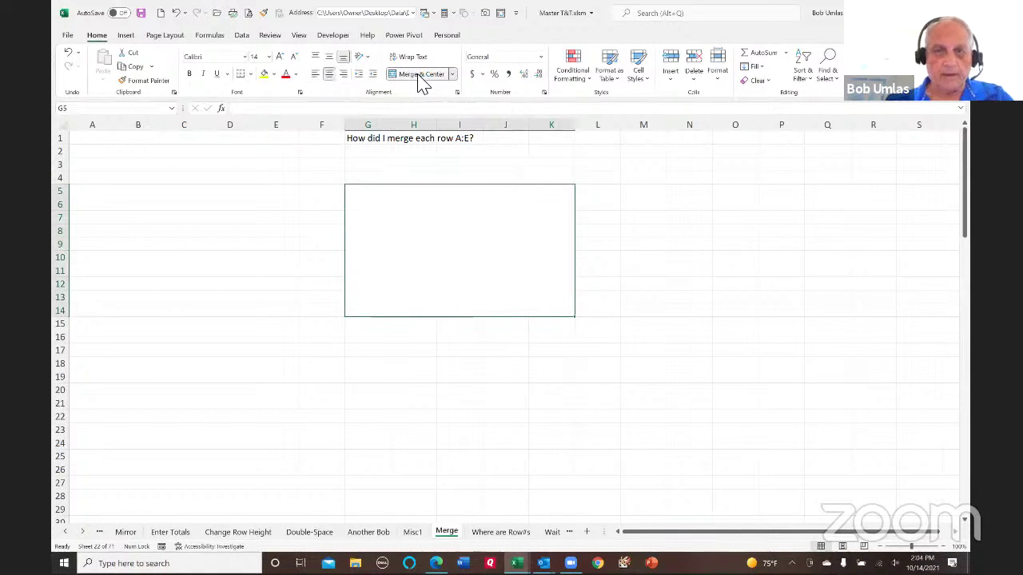
{"action": "left_click", "coordinate": [417, 75]}
{"action": "left_click_drag", "start_coordinate": [378, 194], "coordinate": [564, 191]}
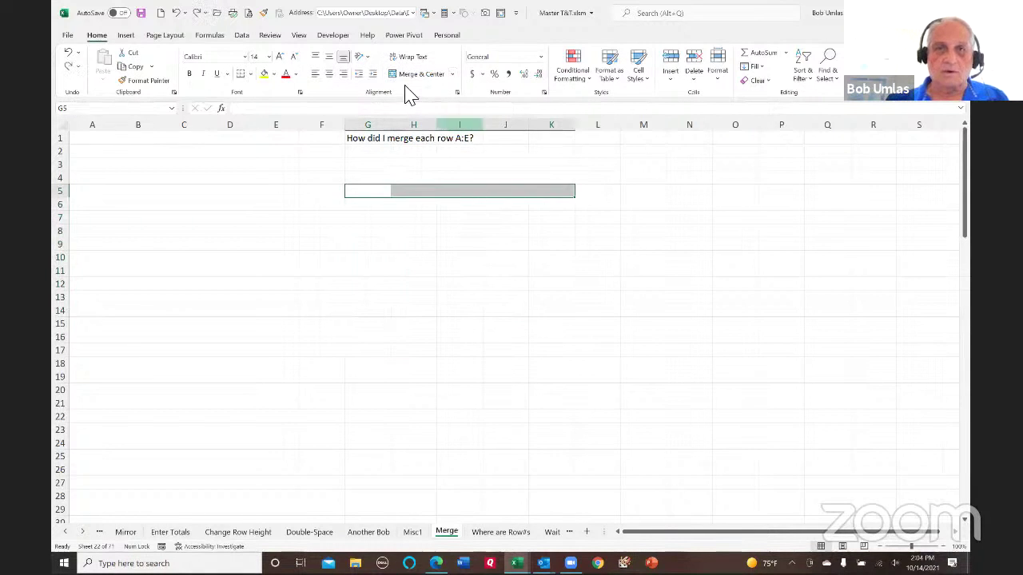
{"action": "left_click", "coordinate": [413, 75]}
- Undo the trial merges in columns G to K on the Merge sheet
{"action": "scroll", "coordinate": [196, 263], "scroll_direction": "down", "scroll_amount": 6}
{"action": "scroll", "coordinate": [196, 265], "scroll_direction": "down", "scroll_amount": 20}
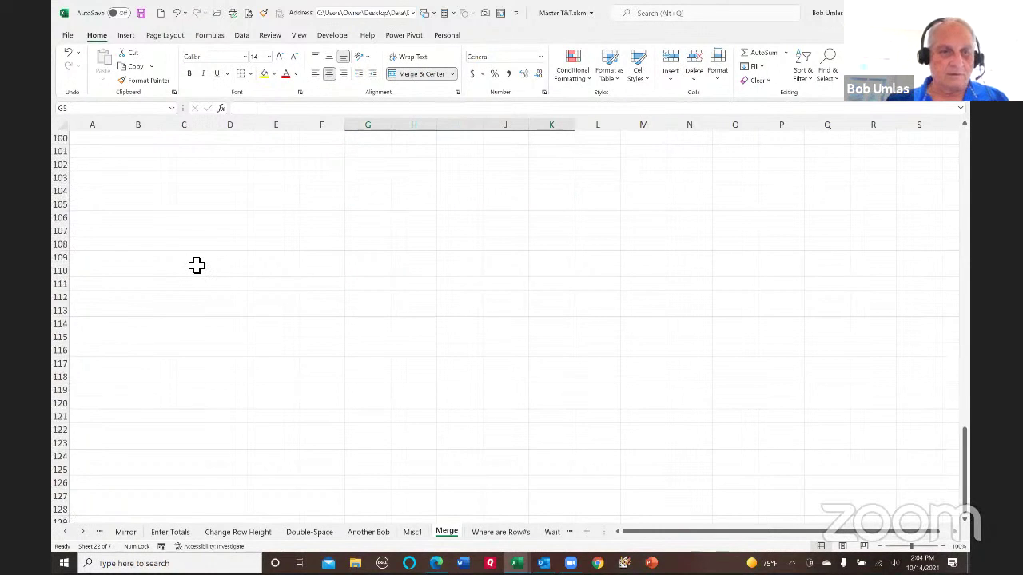
{"action": "scroll", "coordinate": [197, 265], "scroll_direction": "up", "scroll_amount": 5}
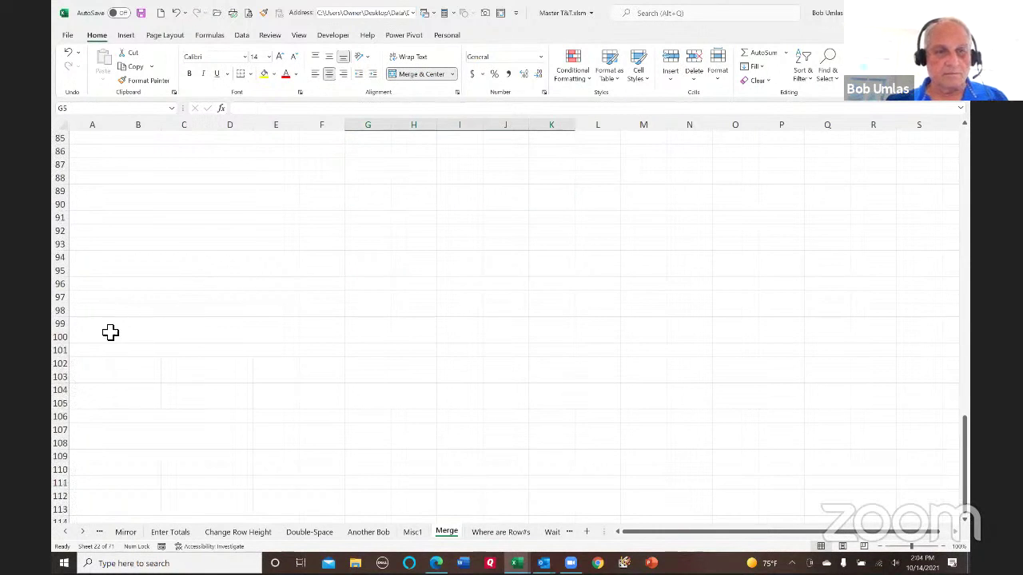
{"action": "scroll", "coordinate": [424, 251], "scroll_direction": "up", "scroll_amount": 20}
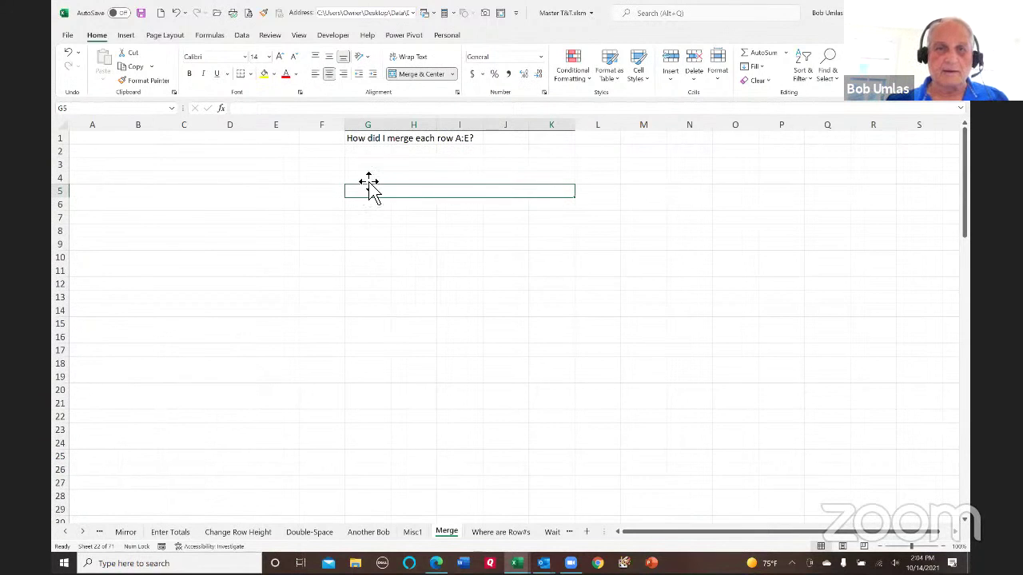
{"action": "key", "text": "ctrl+z"}
{"action": "key", "text": "ctrl+z"}
{"action": "key", "text": "ctrl+z"}
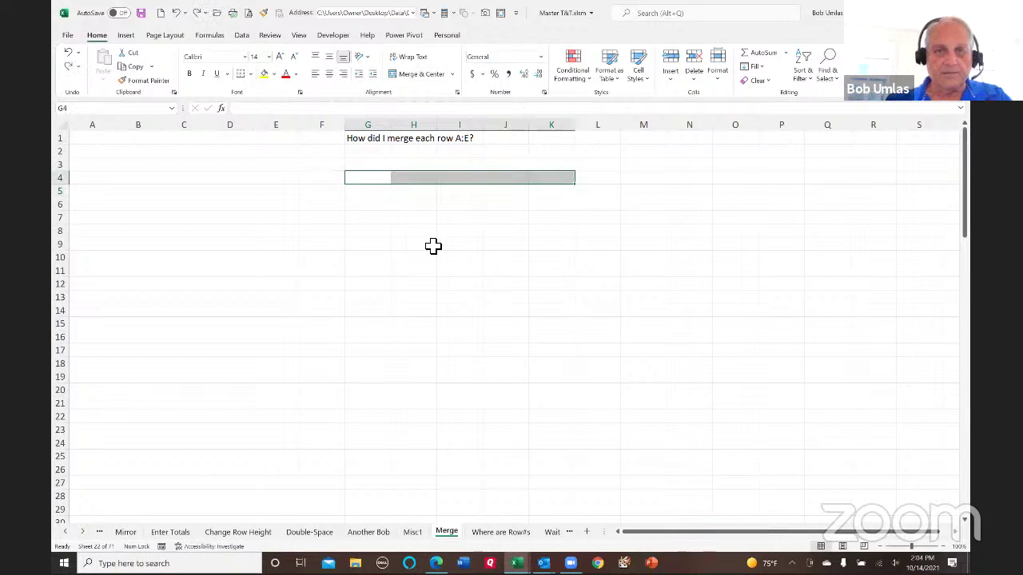
{"action": "key", "text": "ctrl+Page_Up"}
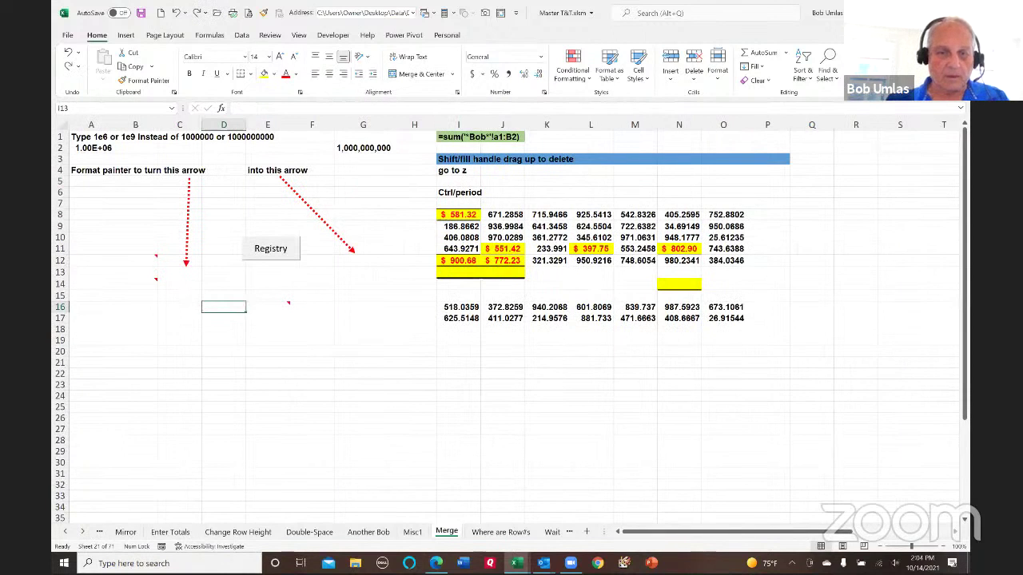
{"action": "key", "text": "ctrl+Page_Down"}
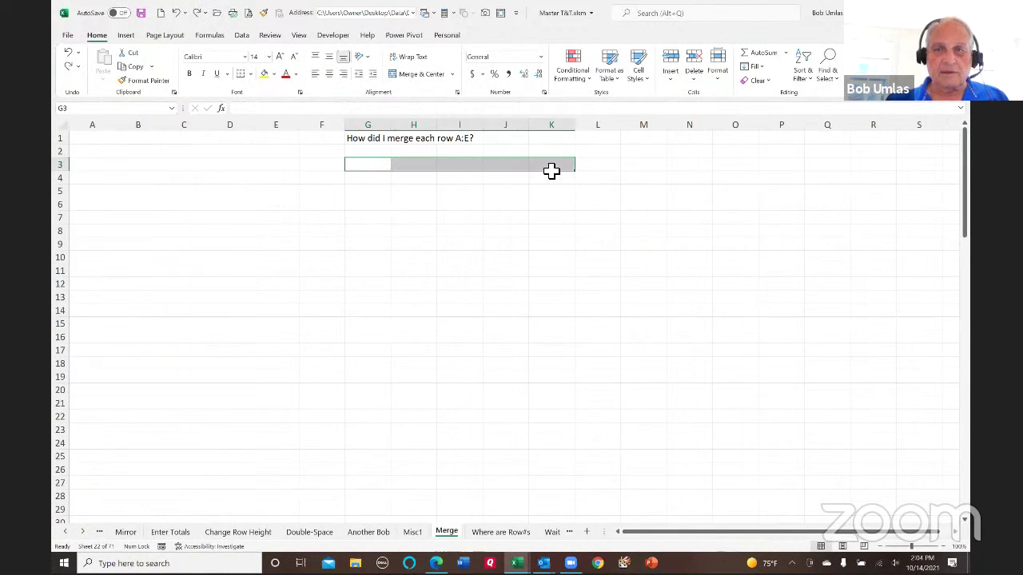
- Apply Merge Across to the range G3:K23 so each row is merged separately
{"action": "left_click_drag", "start_coordinate": [575, 334], "coordinate": [578, 442]}
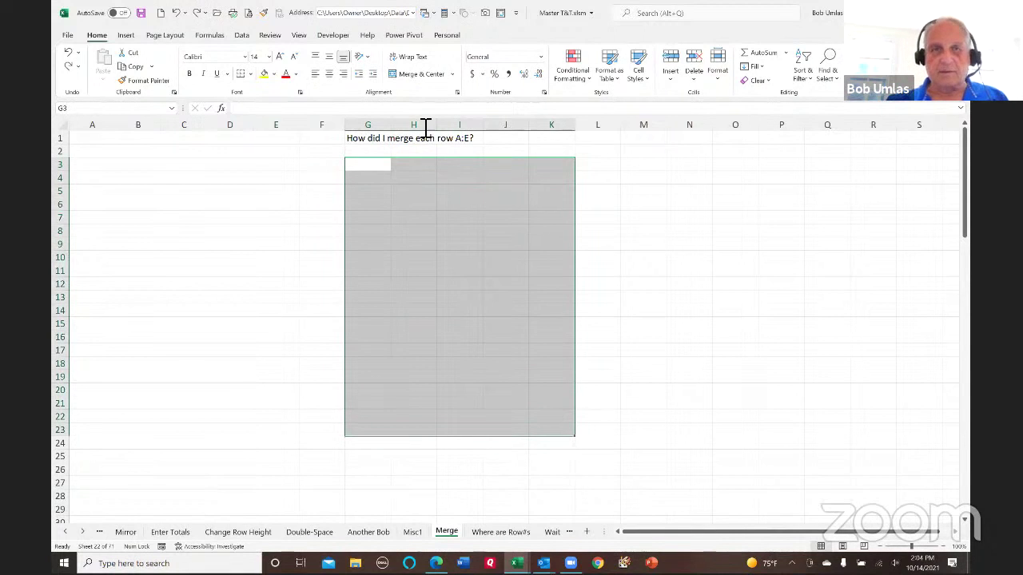
{"action": "left_click", "coordinate": [453, 75]}
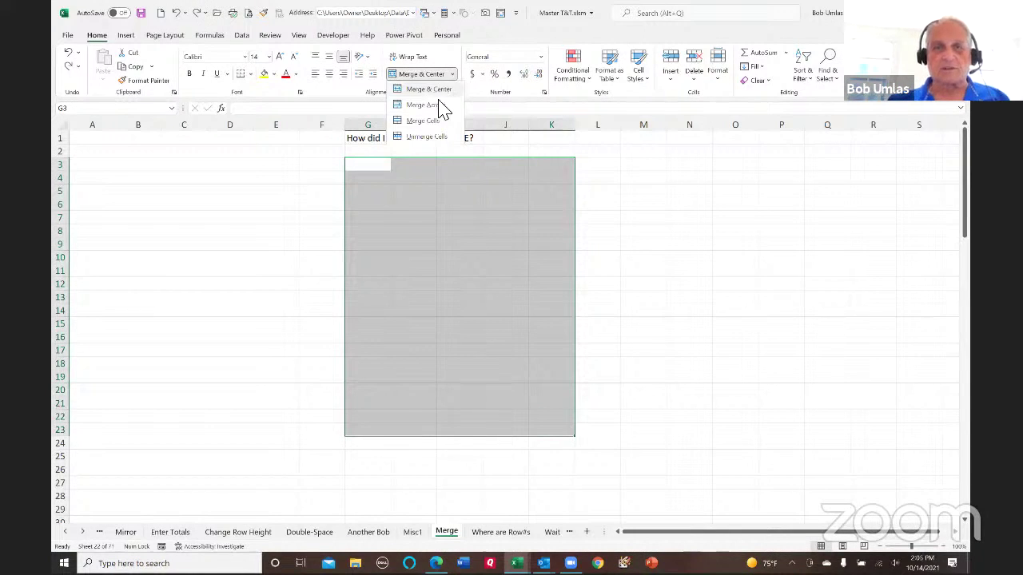
{"action": "left_click", "coordinate": [440, 106]}
- Step down the merged G:K rows to row 17 to check that each row is merged individually
{"action": "key", "text": "Down"}
{"action": "key", "text": "Down"}
{"action": "key", "text": "Down"}
{"action": "key", "text": "Down"}
{"action": "key", "text": "Down"}
{"action": "key", "text": "Down"}
{"action": "key", "text": "Down"}
{"action": "key", "text": "Down"}
{"action": "key", "text": "Down"}
{"action": "key", "text": "Down"}
{"action": "key", "text": "Down"}
{"action": "key", "text": "Down"}
{"action": "key", "text": "Down"}
{"action": "key", "text": "Down"}
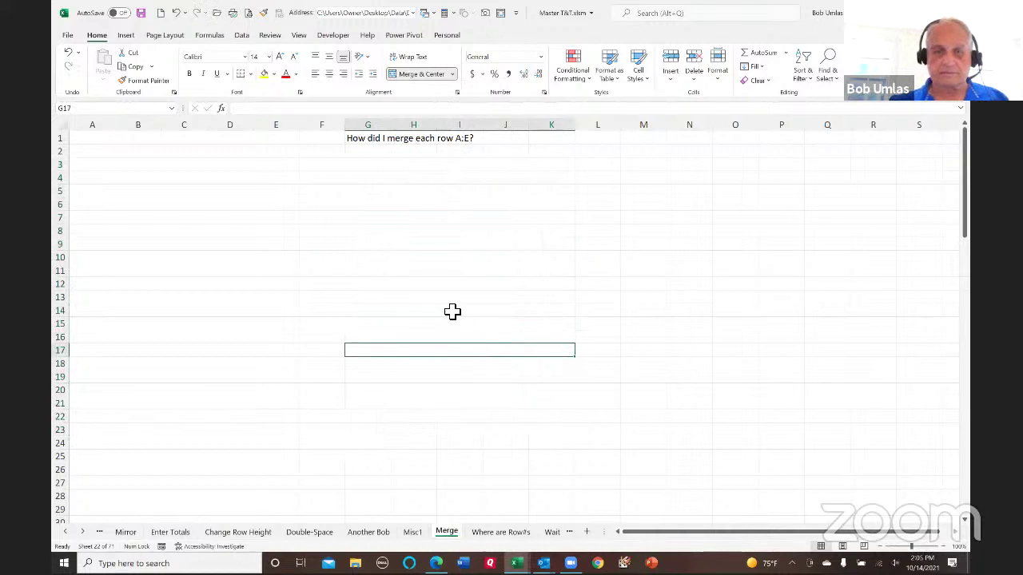
- Switch to the "Where are Row#s" sheet
{"action": "key", "text": "ctrl+n"}
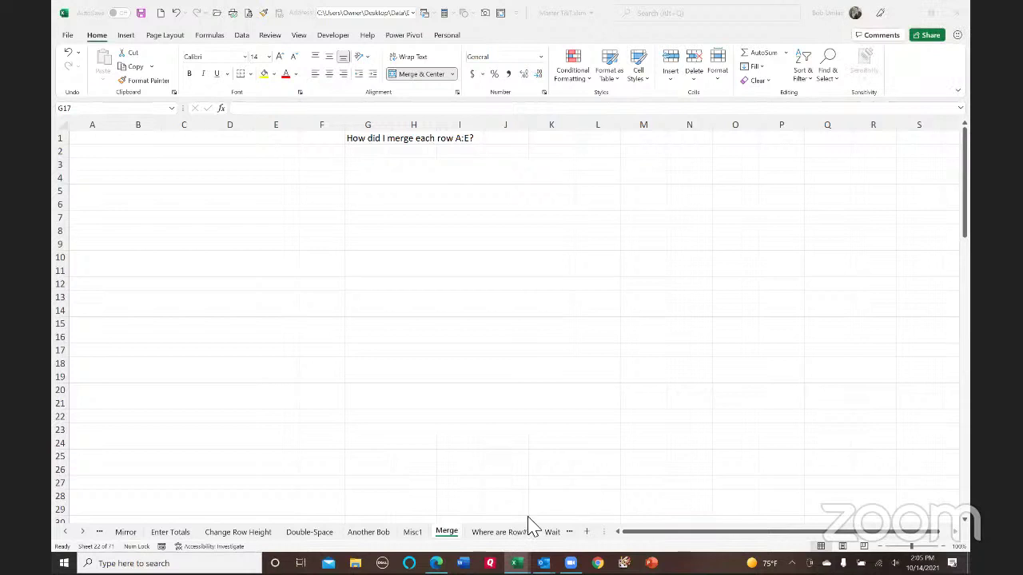
{"action": "left_click", "coordinate": [511, 530]}
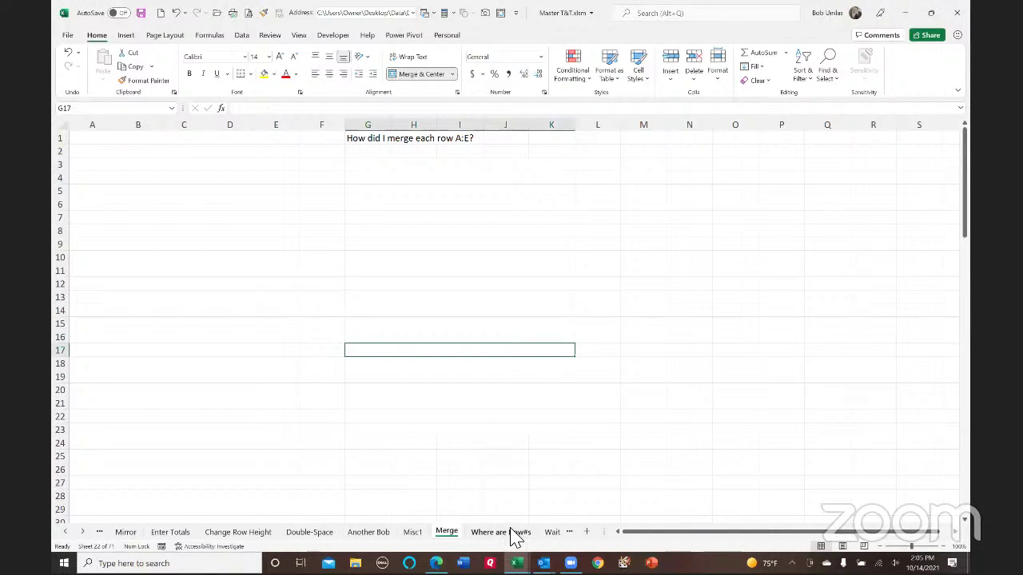
{"action": "left_click", "coordinate": [511, 532]}
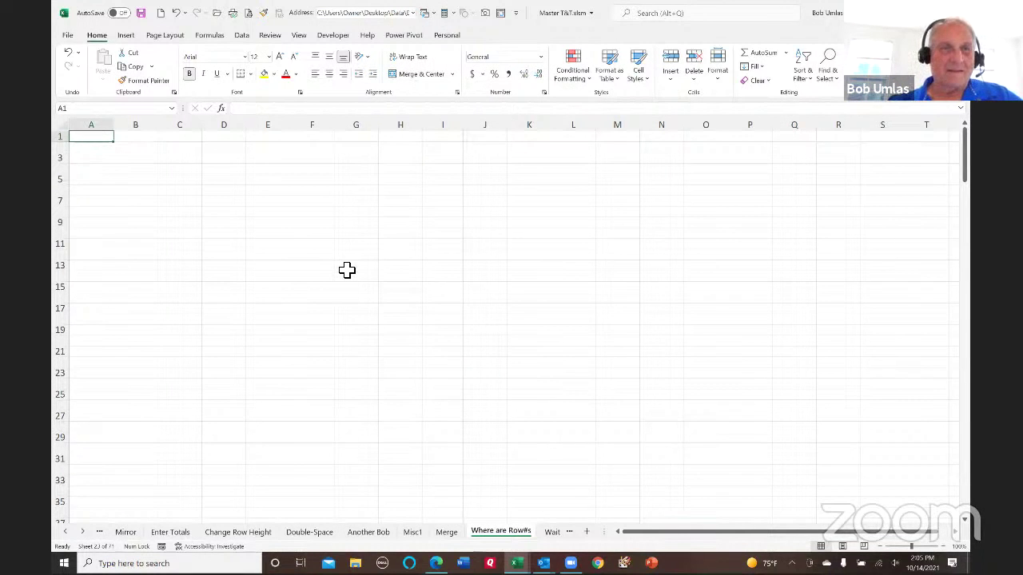
- Insert a new worksheet before "Where are Row#s" and set the font size of cell G1 to 150
{"action": "right_click", "coordinate": [512, 540]}
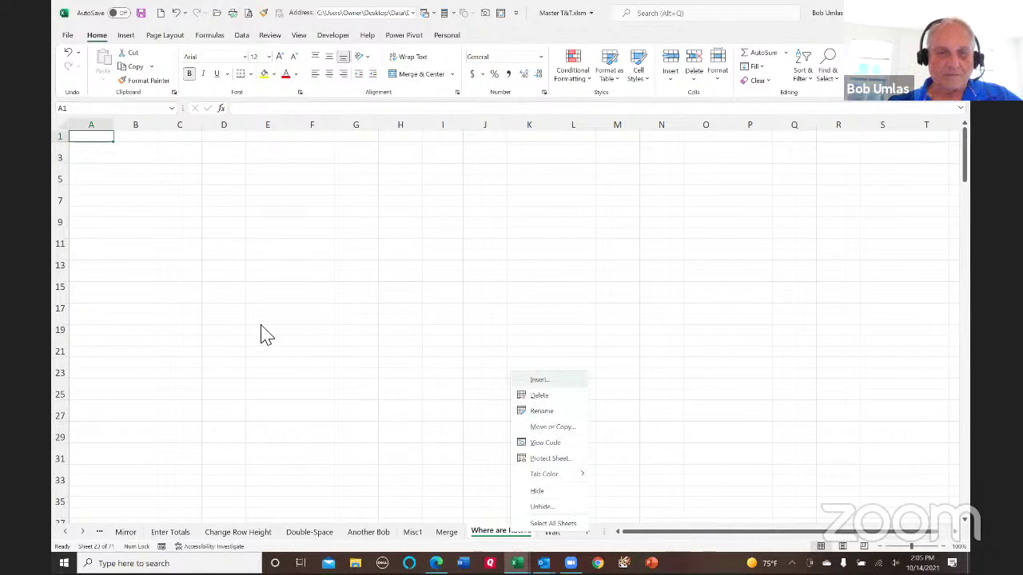
{"action": "key", "text": "i"}
{"action": "left_click", "coordinate": [632, 465]}
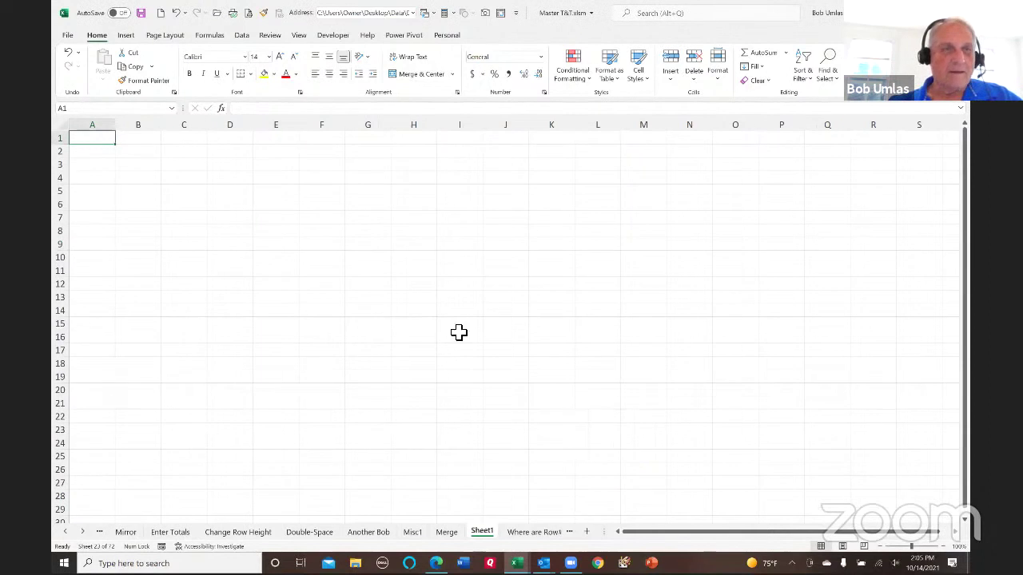
{"action": "left_click", "coordinate": [369, 139]}
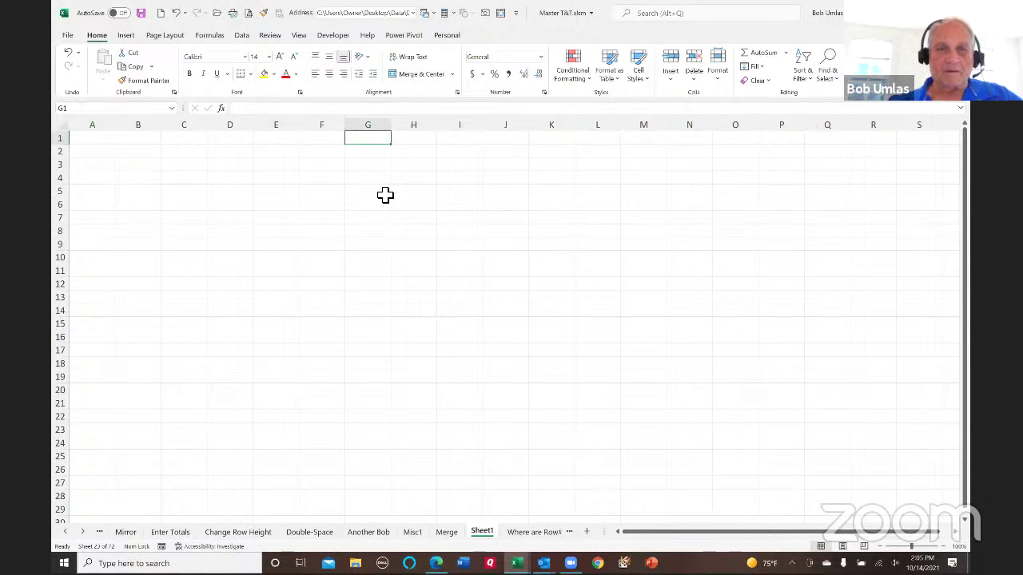
{"action": "left_click", "coordinate": [263, 57]}
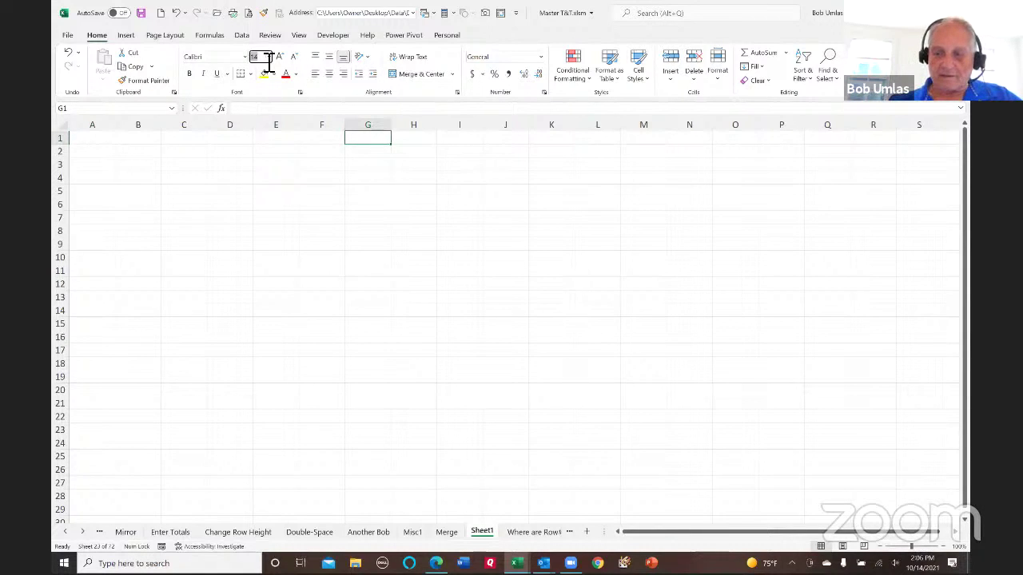
{"action": "key", "text": "Return"}
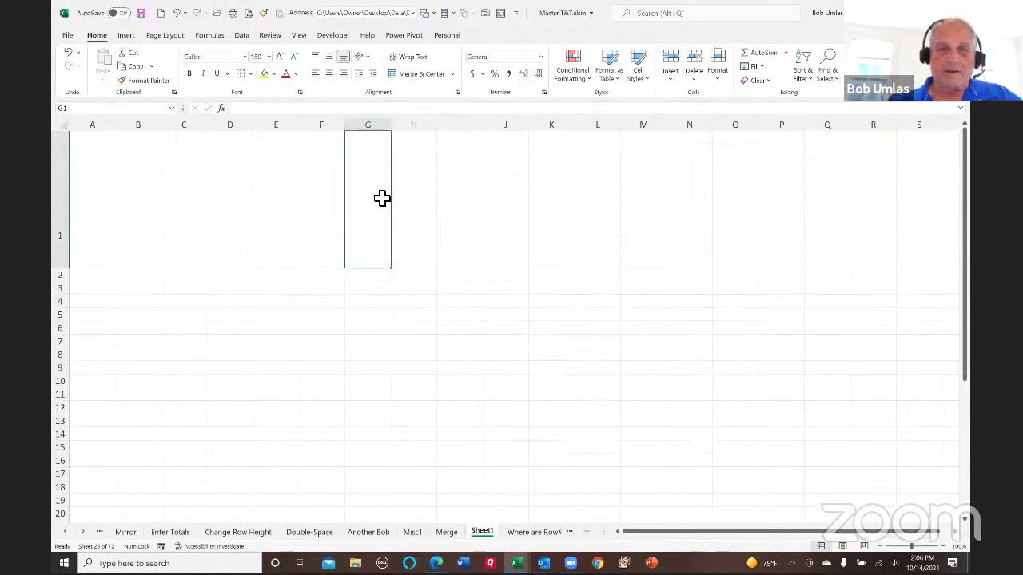
- Fill the alternating format of G1:G2 down column G past row 218 and return to row 1
{"action": "left_click_drag", "start_coordinate": [377, 219], "coordinate": [417, 529]}
{"action": "scroll", "coordinate": [468, 238], "scroll_direction": "up", "scroll_amount": 2}
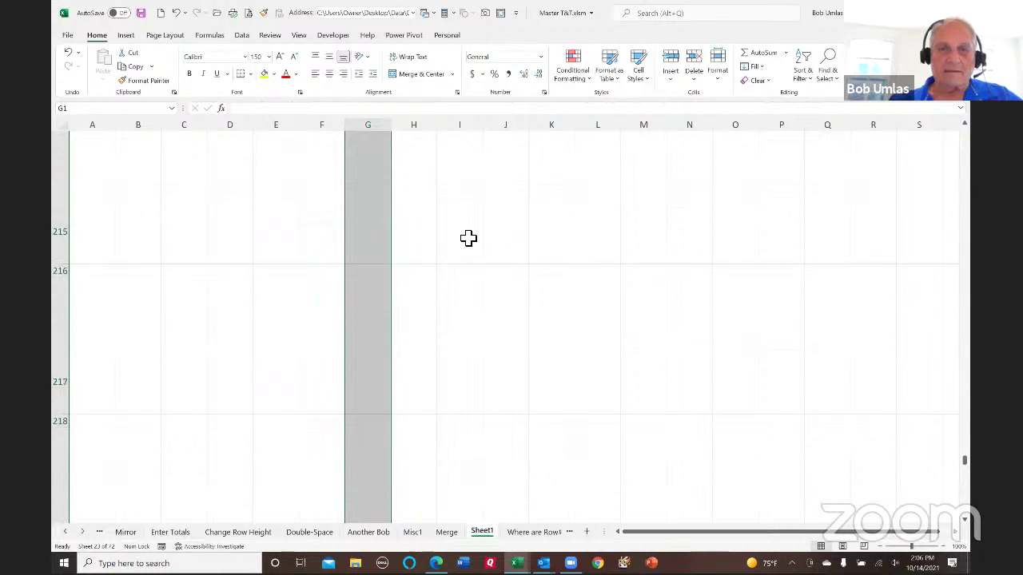
{"action": "scroll", "coordinate": [468, 238], "scroll_direction": "up", "scroll_amount": 6}
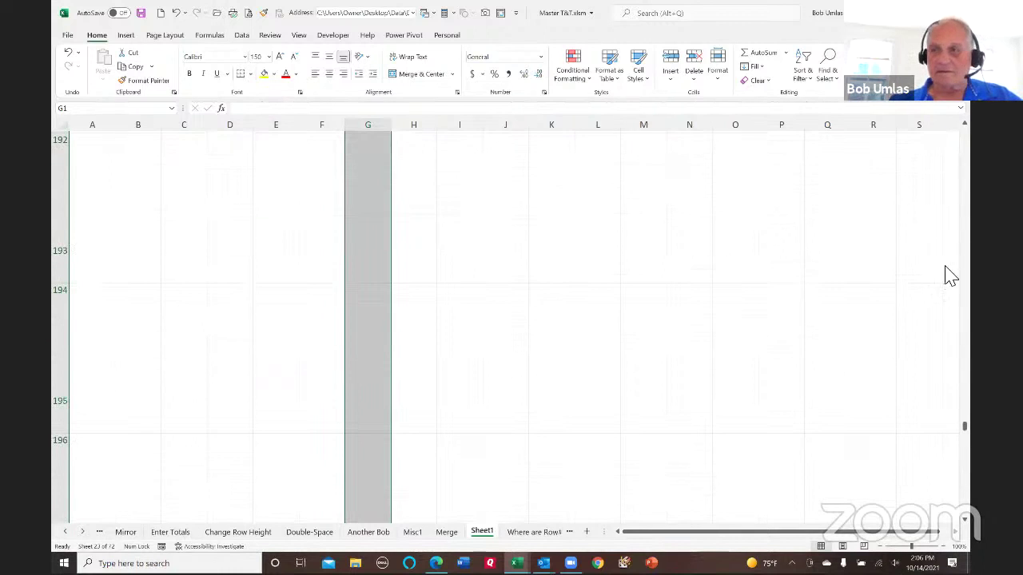
{"action": "left_click_drag", "start_coordinate": [965, 434], "coordinate": [959, 120]}
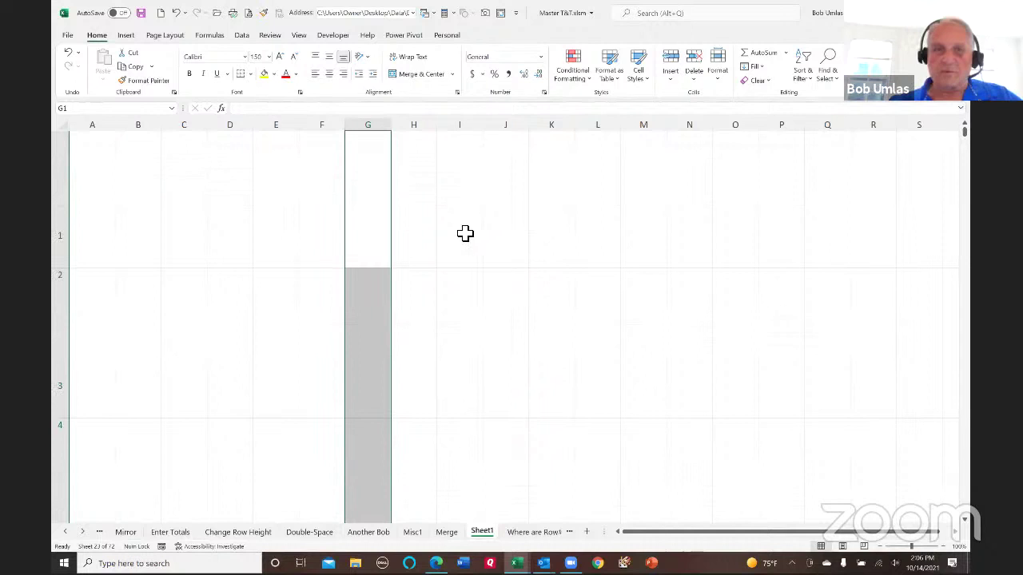
- Shrink all rows of the sheet to one small uniform height, and AutoFit the heights of rows 1 to 4
{"action": "left_click", "coordinate": [64, 126]}
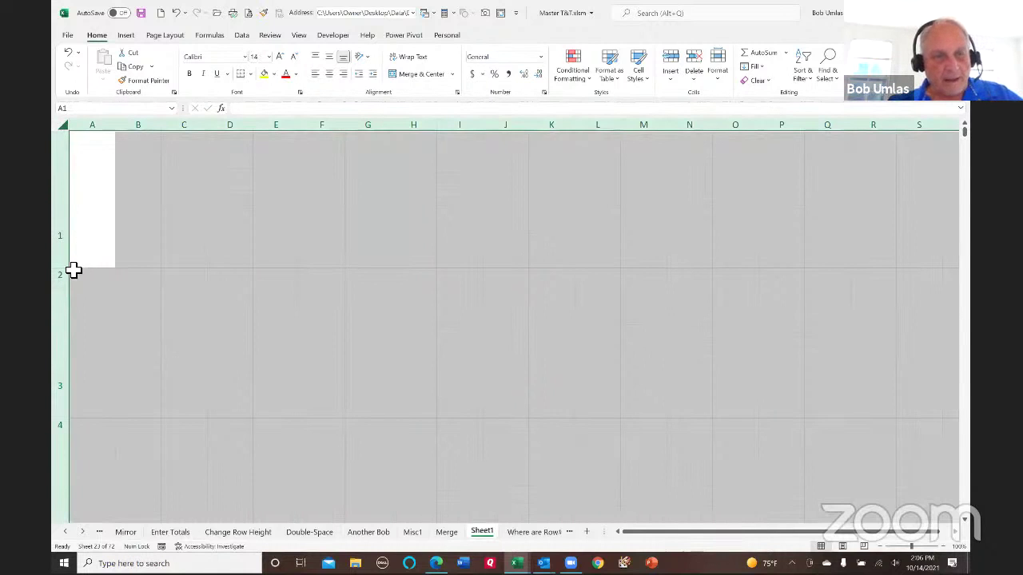
{"action": "left_click_drag", "start_coordinate": [70, 273], "coordinate": [71, 149]}
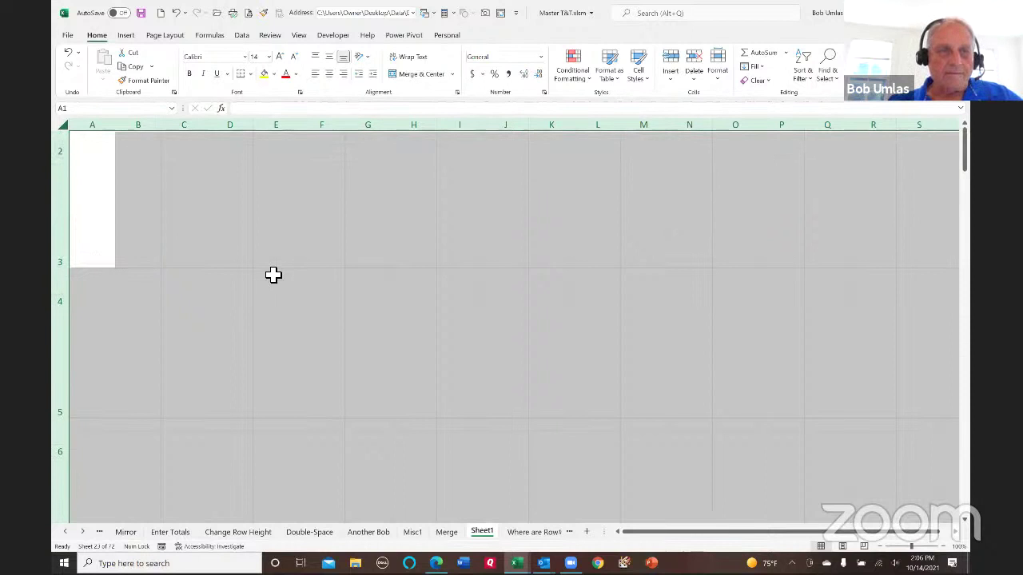
{"action": "left_click", "coordinate": [277, 297]}
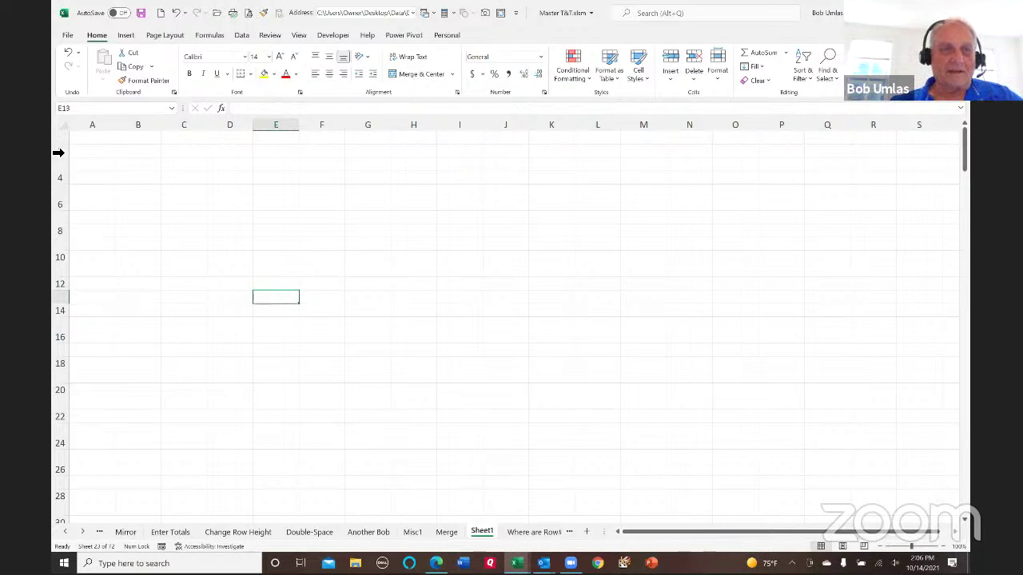
{"action": "left_click_drag", "start_coordinate": [65, 146], "coordinate": [87, 264]}
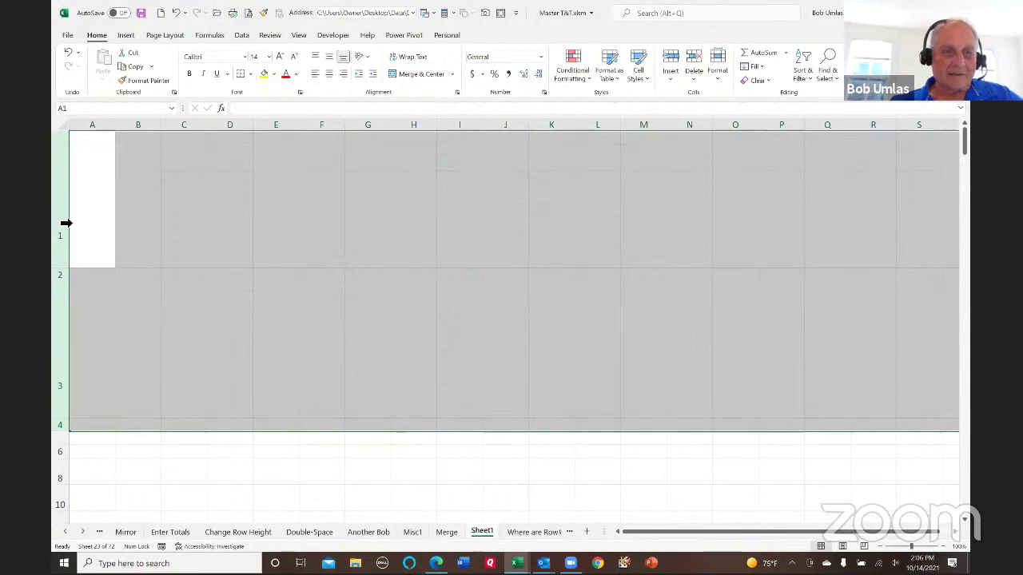
- Delete the Sheet1 worksheet and confirm the deletion
{"action": "right_click", "coordinate": [497, 531]}
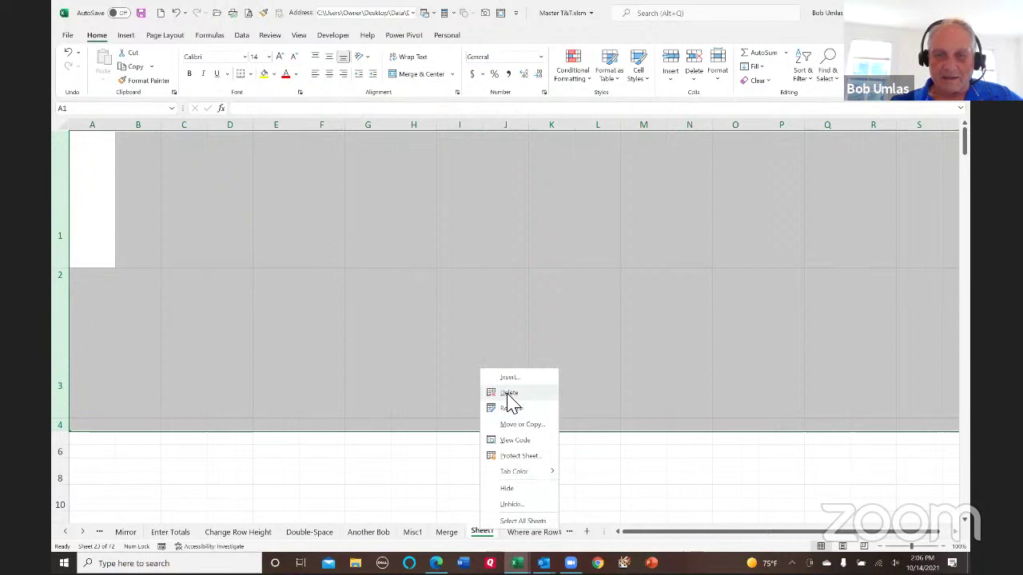
{"action": "left_click", "coordinate": [509, 393]}
{"action": "left_click", "coordinate": [491, 313]}
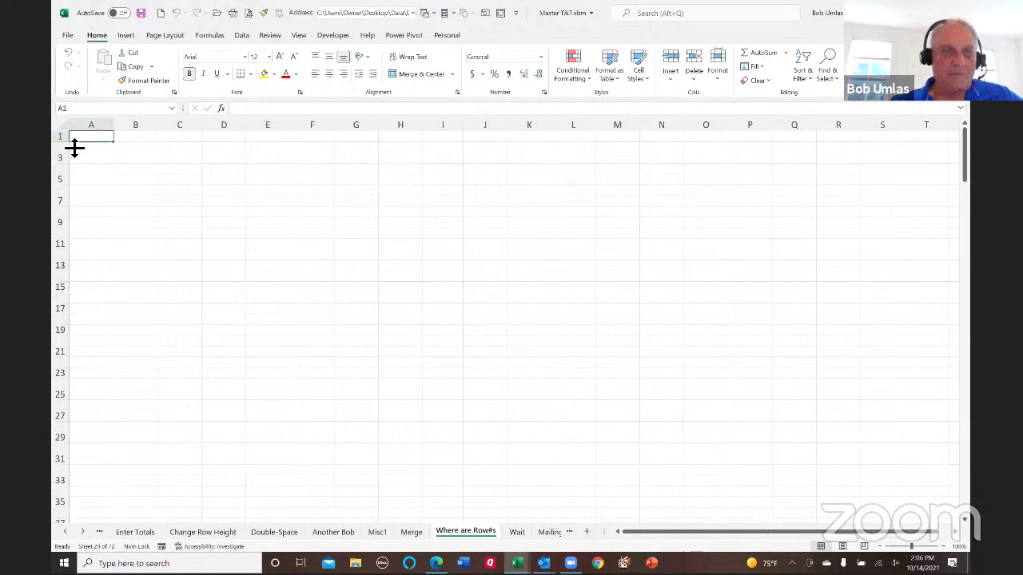
- Increase the height of row 2 on the "Where are Row#s" sheet, select that row, and switch to the Wait sheet
{"action": "left_click_drag", "start_coordinate": [65, 159], "coordinate": [73, 233]}
{"action": "left_click", "coordinate": [64, 216]}
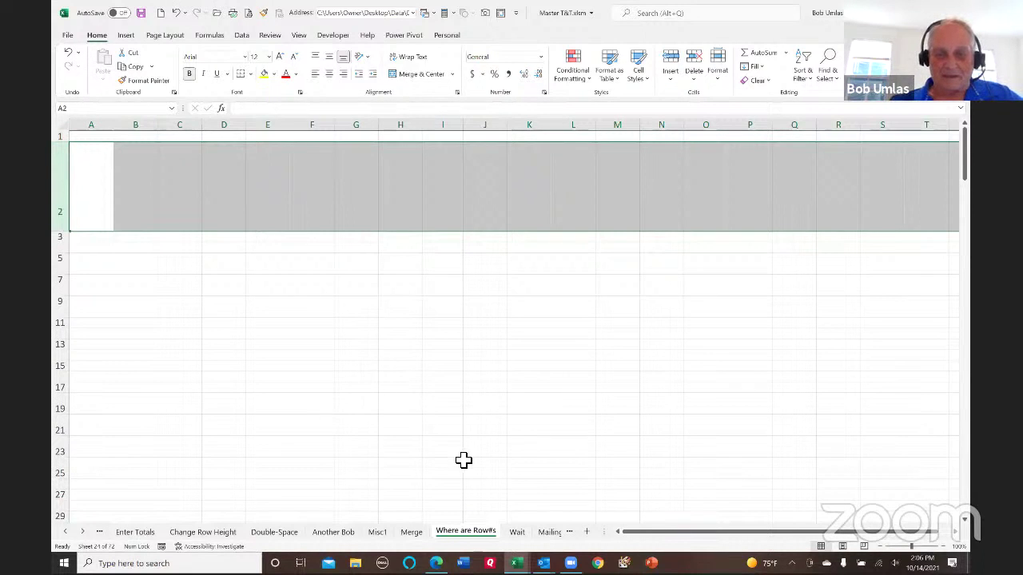
{"action": "left_click", "coordinate": [517, 532]}
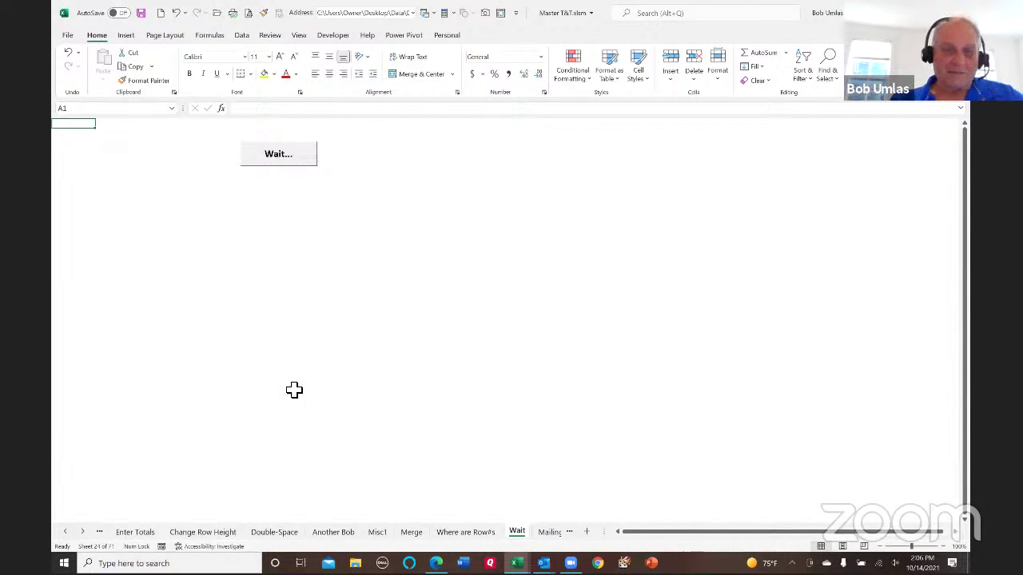
- Open the Visual Basic editor and replace the existing immediate statement with Application.StatusBar="Here is my message", then execute it
{"action": "key", "text": "alt+F11"}
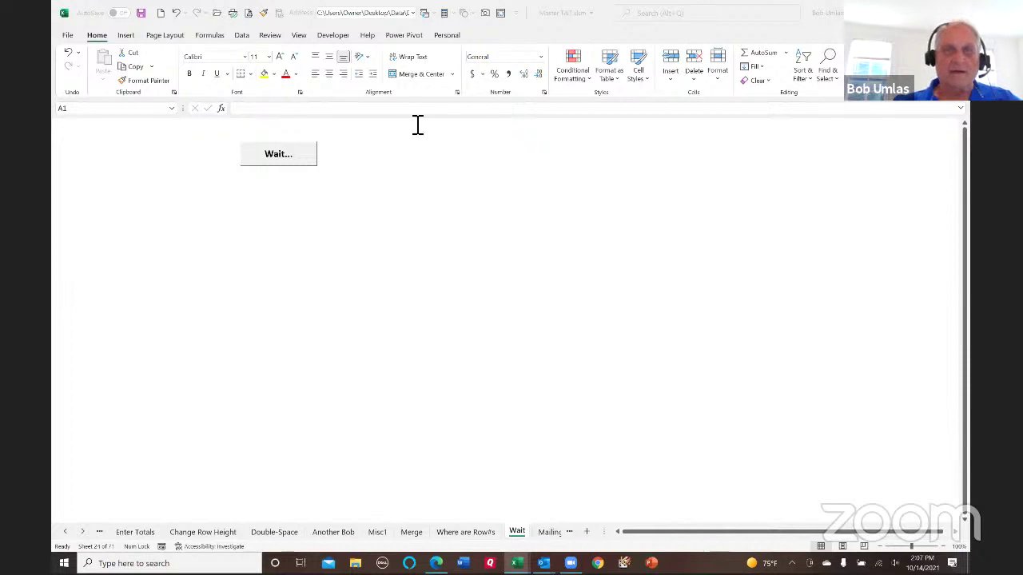
{"action": "left_click", "coordinate": [333, 35]}
{"action": "left_click", "coordinate": [72, 65]}
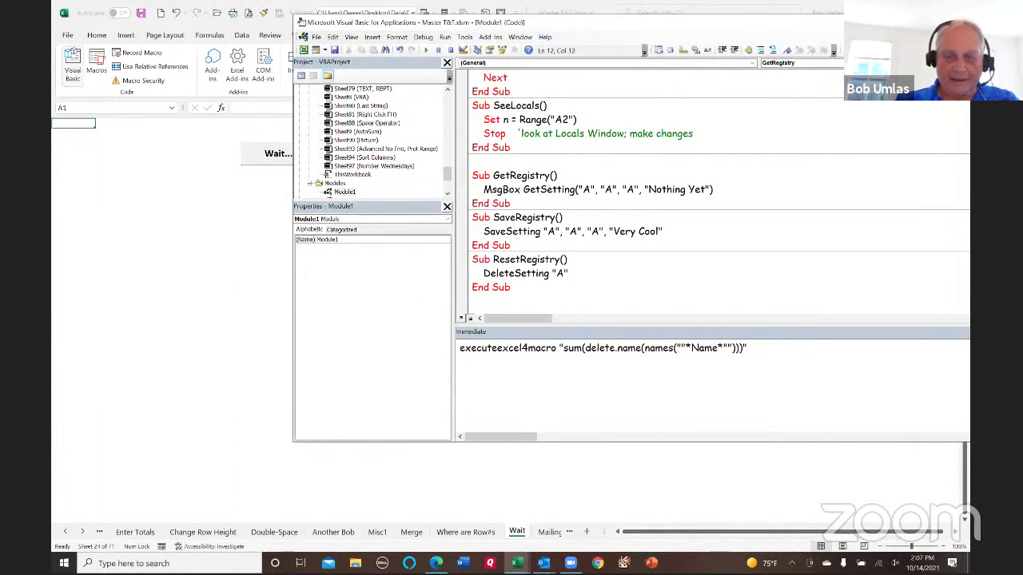
{"action": "key", "text": "ctrl+g"}
{"action": "key", "text": "ctrl+a"}
{"action": "type", "text": "application.stat"}
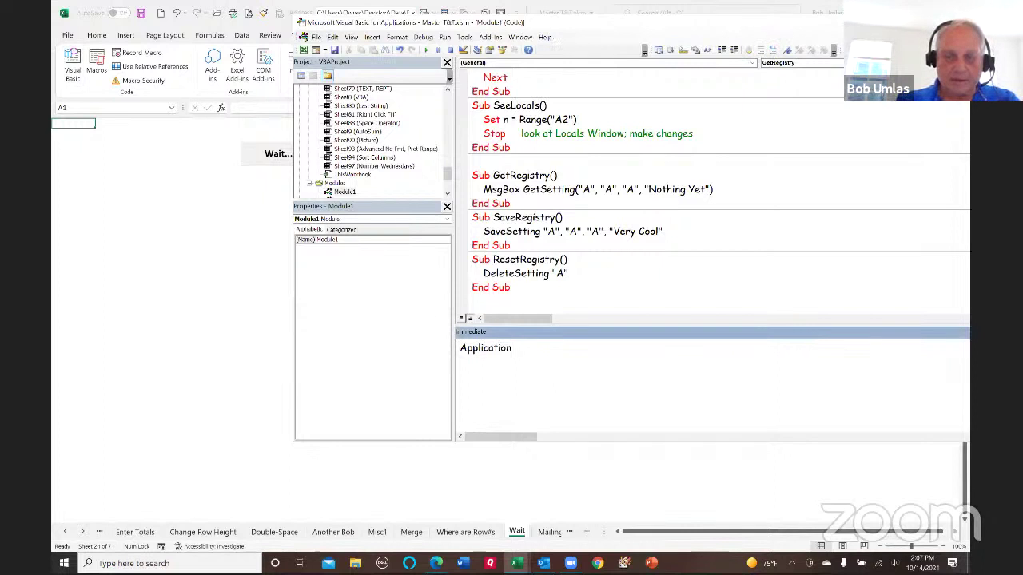
{"action": "type", "text": "u"}
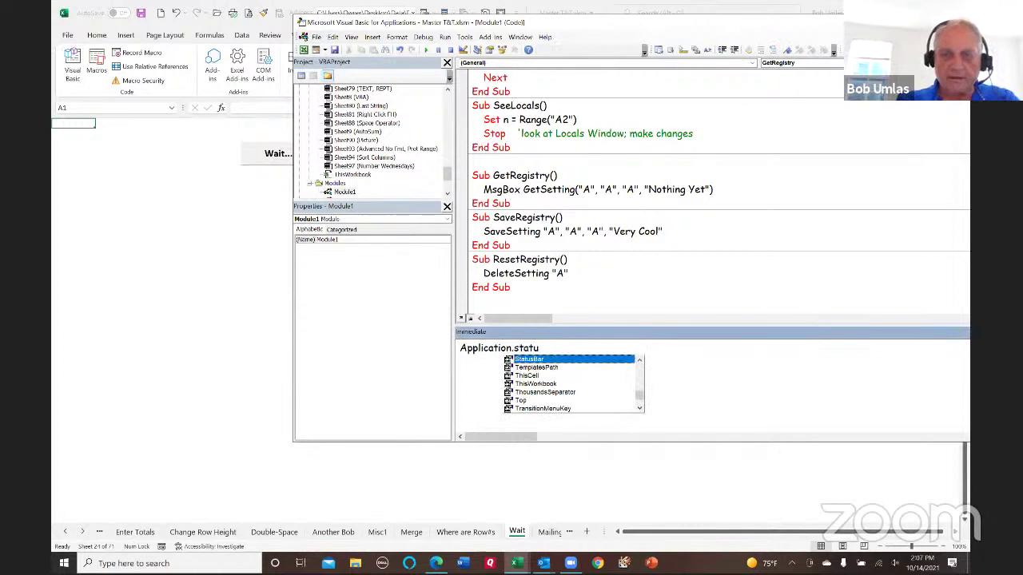
{"action": "type", "text": "bar"}
{"action": "key", "text": "Tab"}
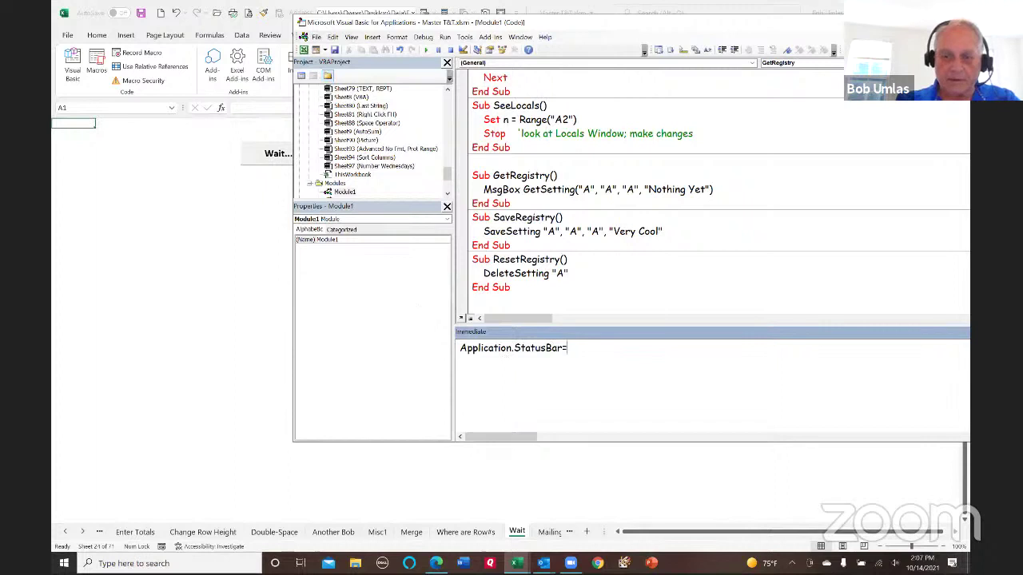
{"action": "type", "text": "=\"Here is my message\""}
{"action": "key", "text": "Return"}
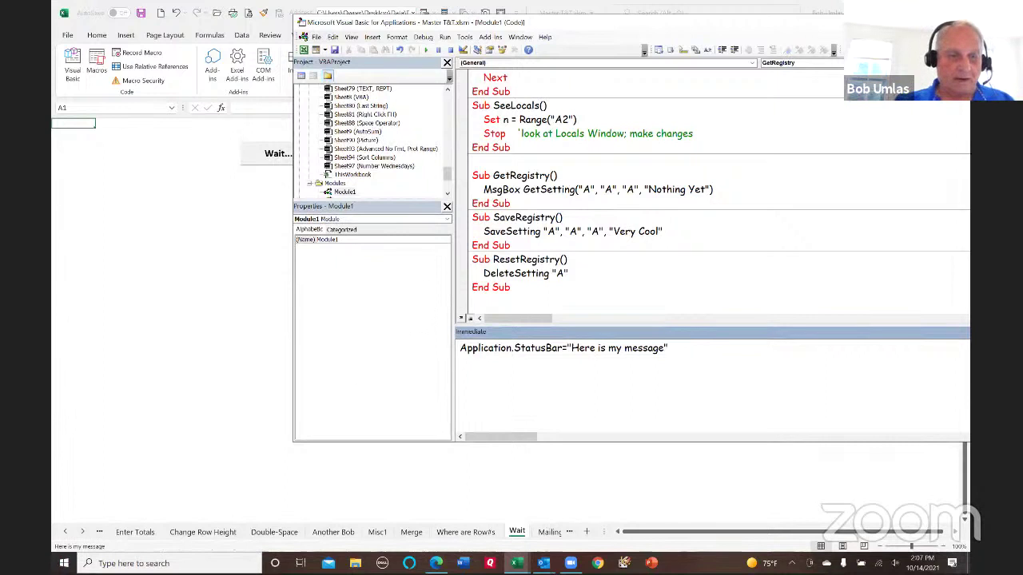
- Return to the Wait sheet and clear the custom status bar message with the personal Clear Statusbar macro
{"action": "left_click", "coordinate": [121, 371]}
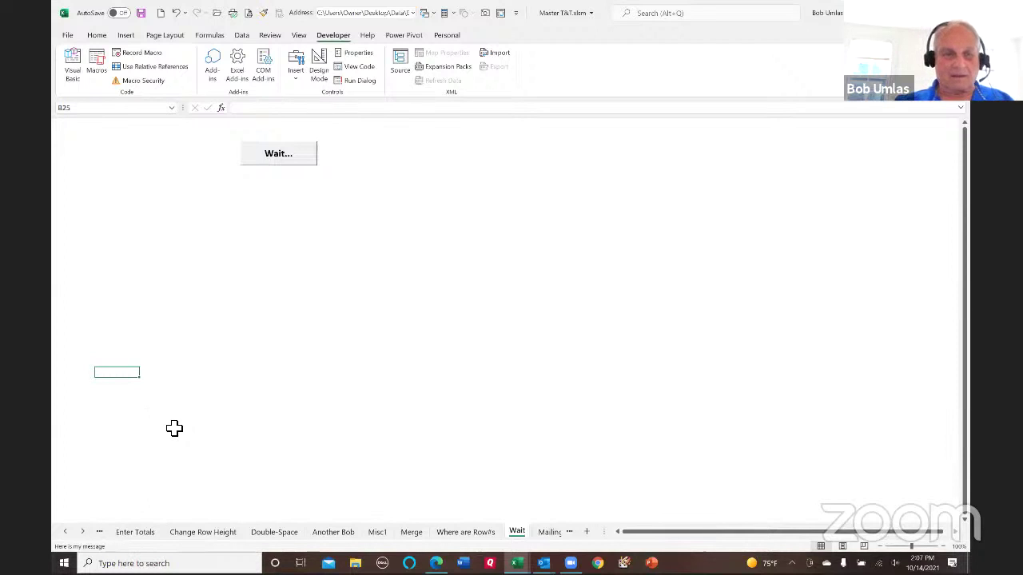
{"action": "left_click", "coordinate": [447, 37]}
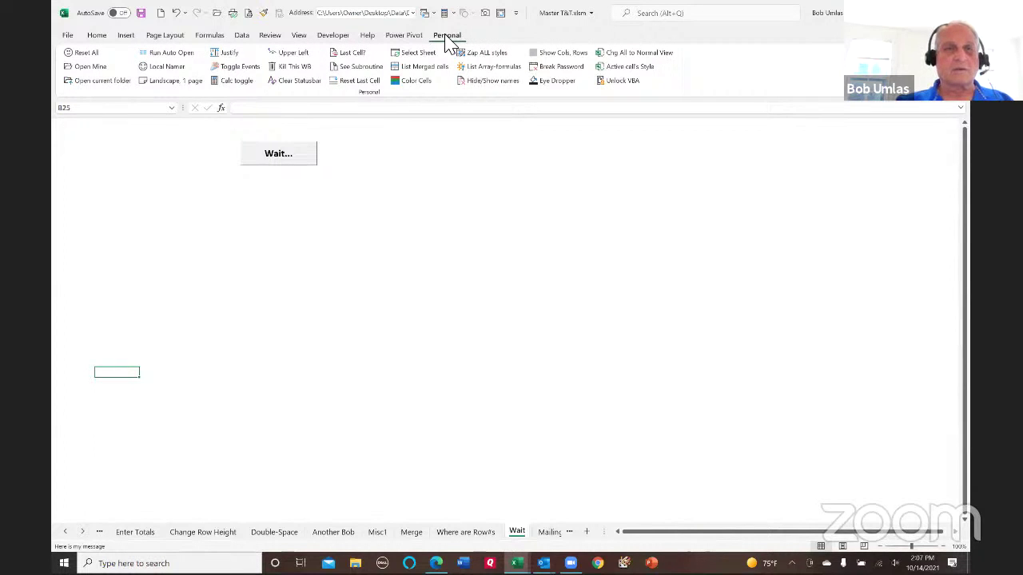
{"action": "left_click", "coordinate": [300, 83]}
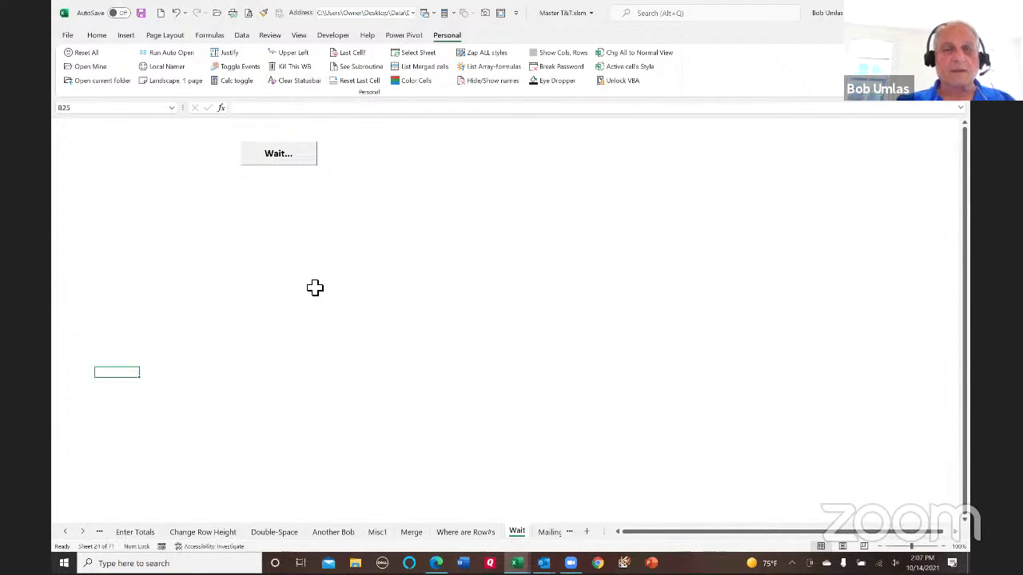
- Run the macro of the Wait... button on the sheet and open the code of its assigned macro for editing
{"action": "left_click", "coordinate": [302, 166]}
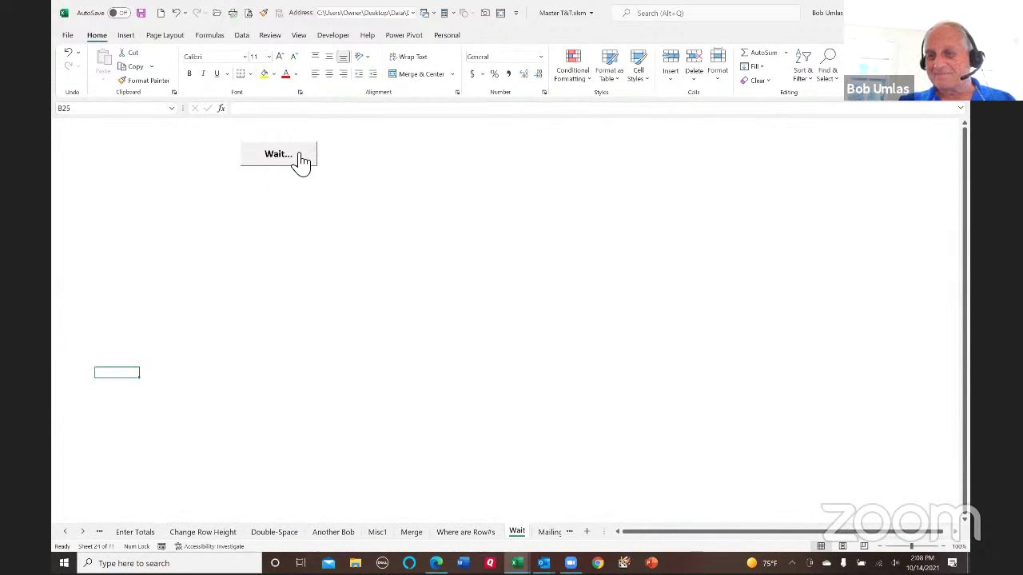
{"action": "left_click", "coordinate": [302, 162]}
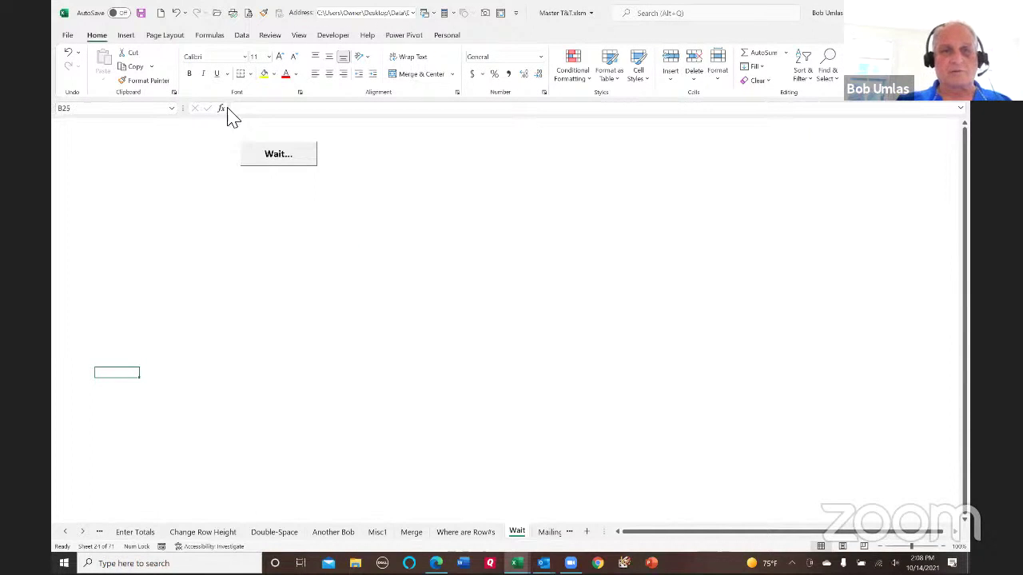
{"action": "right_click", "coordinate": [307, 162]}
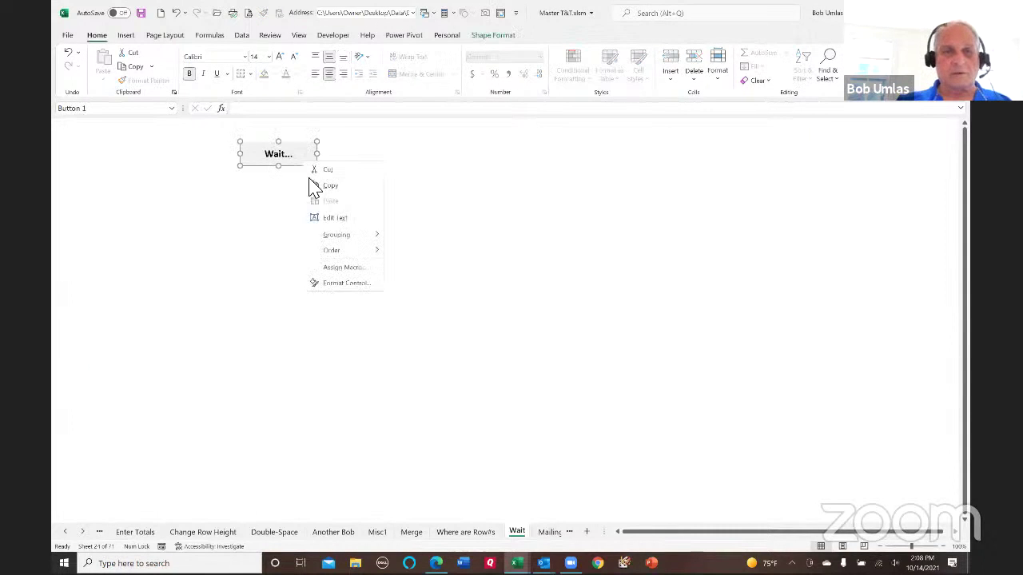
{"action": "left_click", "coordinate": [346, 267]}
{"action": "left_click", "coordinate": [432, 193]}
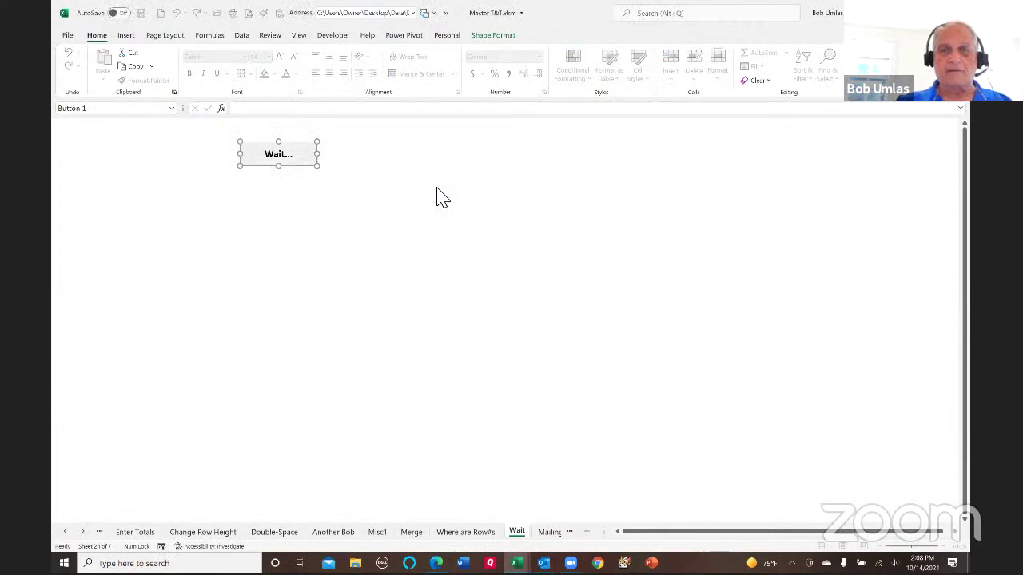
- Examine the OpenWait and WaitNoLonger code, especially opening Wait.xlam, the OnTime delay of 5 / 86400 and the closing line
{"action": "left_click_drag", "start_coordinate": [483, 120], "coordinate": [623, 121]}
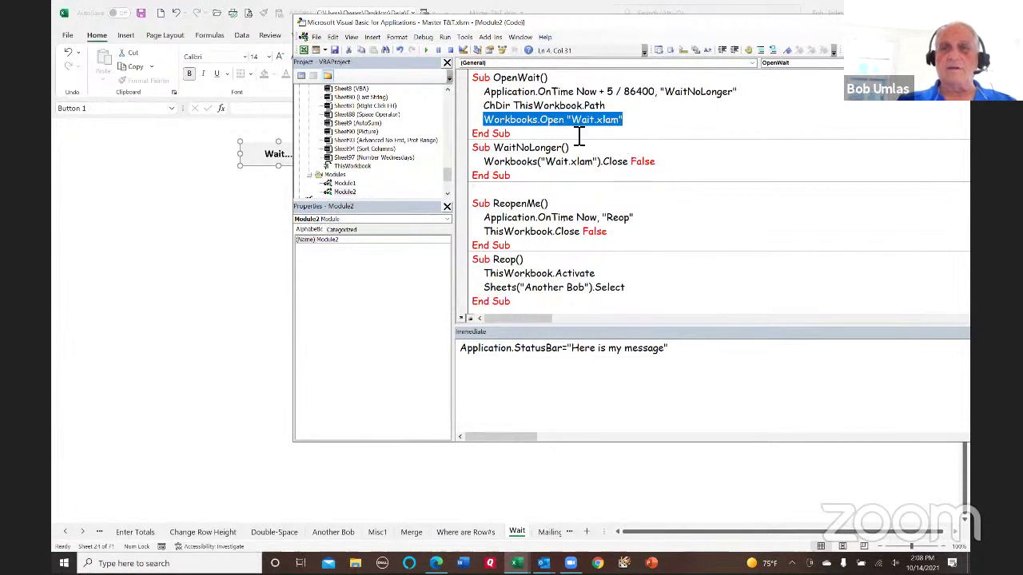
{"action": "left_click_drag", "start_coordinate": [484, 92], "coordinate": [751, 98]}
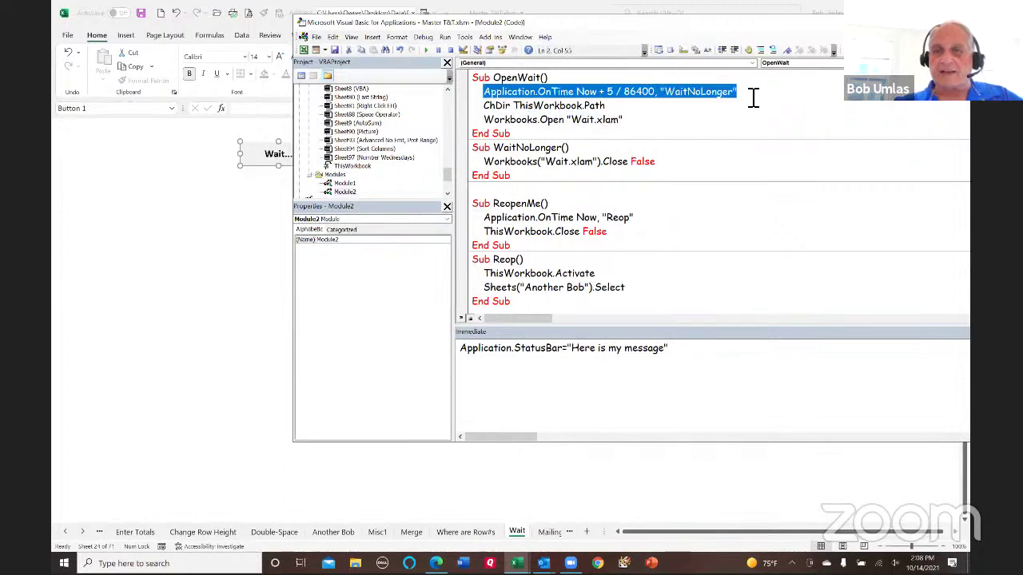
{"action": "left_click", "coordinate": [619, 97]}
{"action": "double_click", "coordinate": [637, 91]}
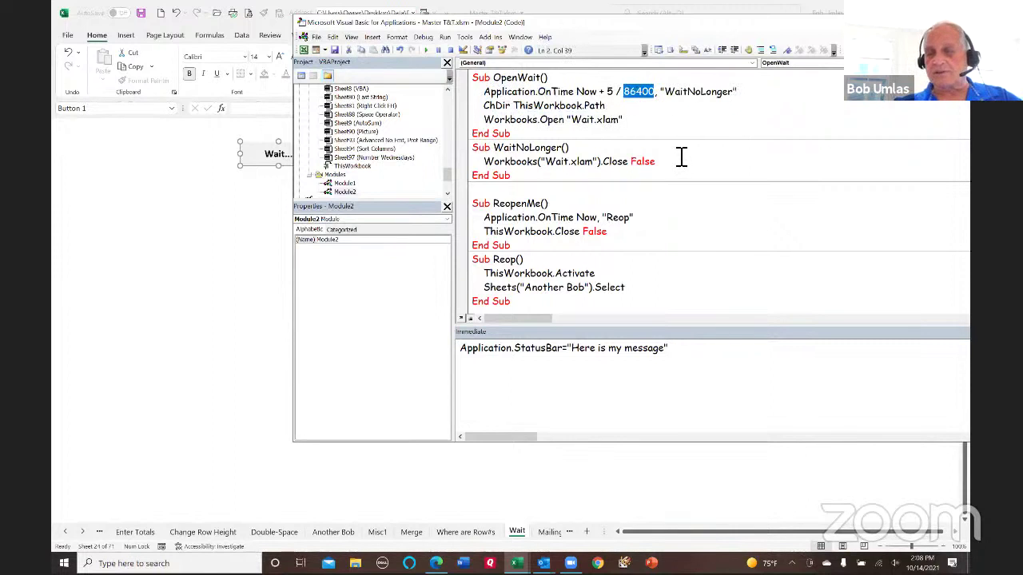
{"action": "left_click", "coordinate": [620, 94]}
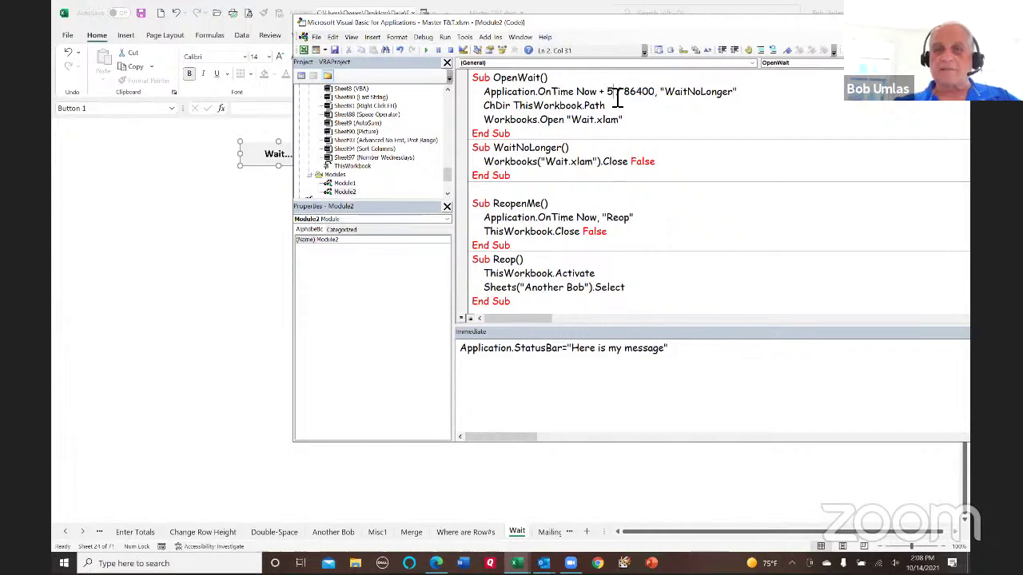
{"action": "left_click_drag", "start_coordinate": [576, 92], "coordinate": [623, 100]}
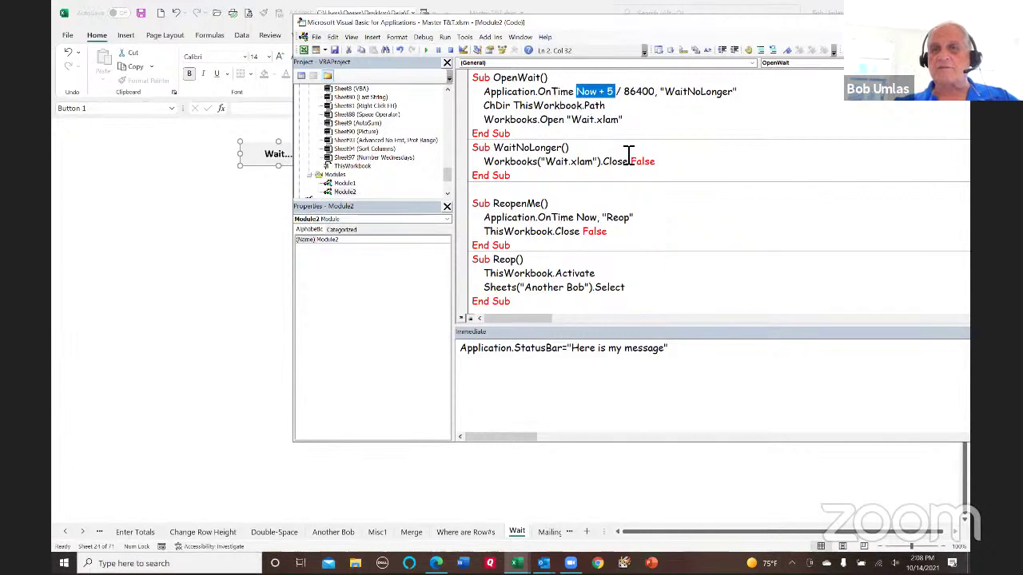
{"action": "left_click", "coordinate": [608, 95]}
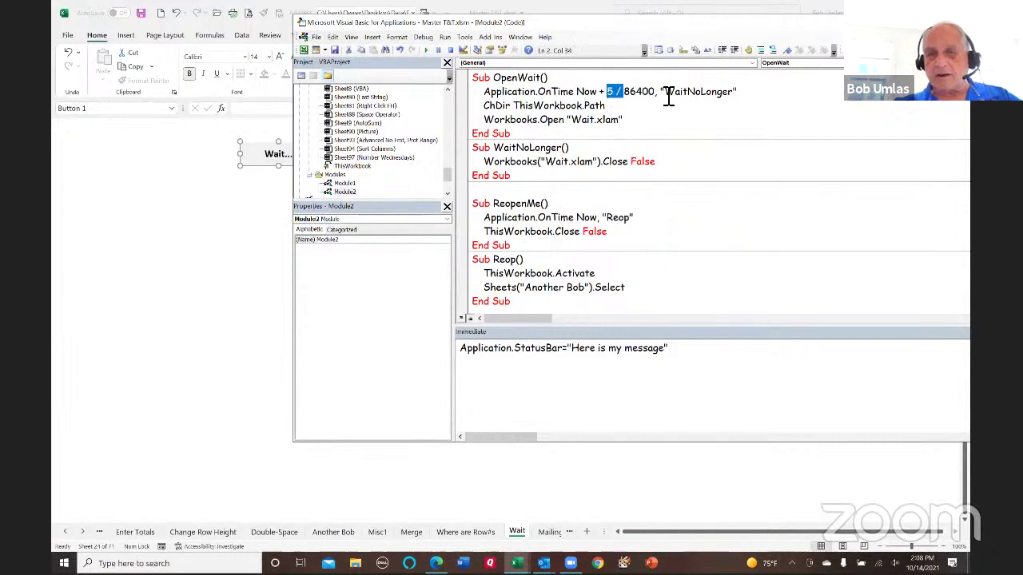
{"action": "left_click", "coordinate": [656, 95], "text": "shift"}
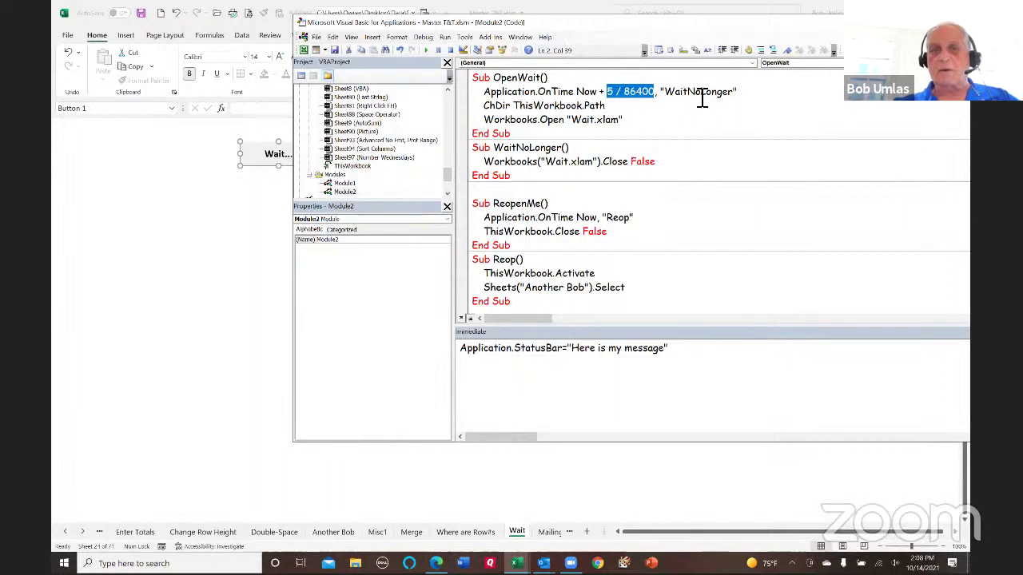
{"action": "left_click_drag", "start_coordinate": [484, 162], "coordinate": [672, 161]}
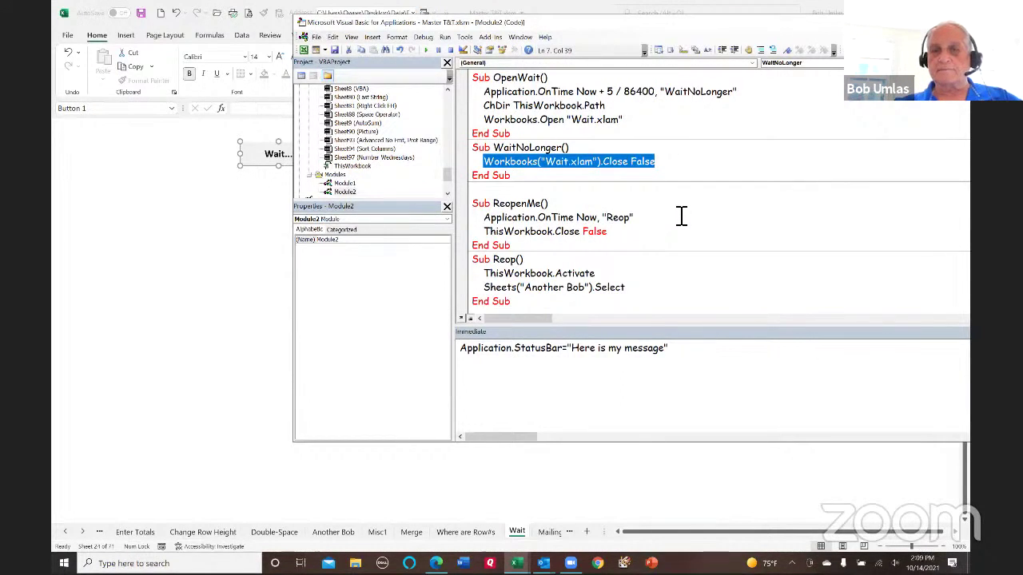
- Leave the macro code, switch to the Mailing Labels 1 sheet and insert a blank row above row 1
{"action": "left_click", "coordinate": [203, 223]}
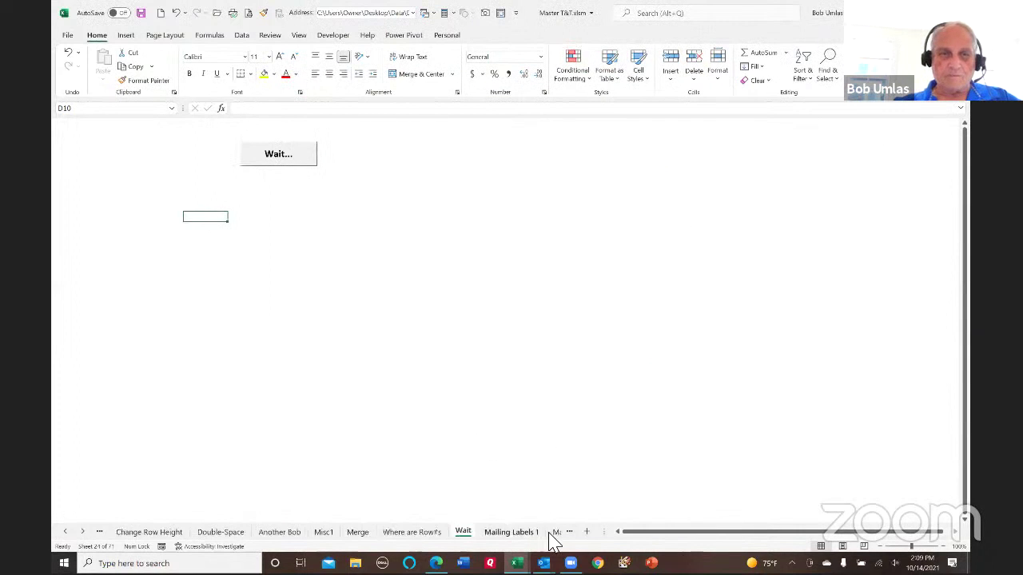
{"action": "left_click", "coordinate": [549, 532]}
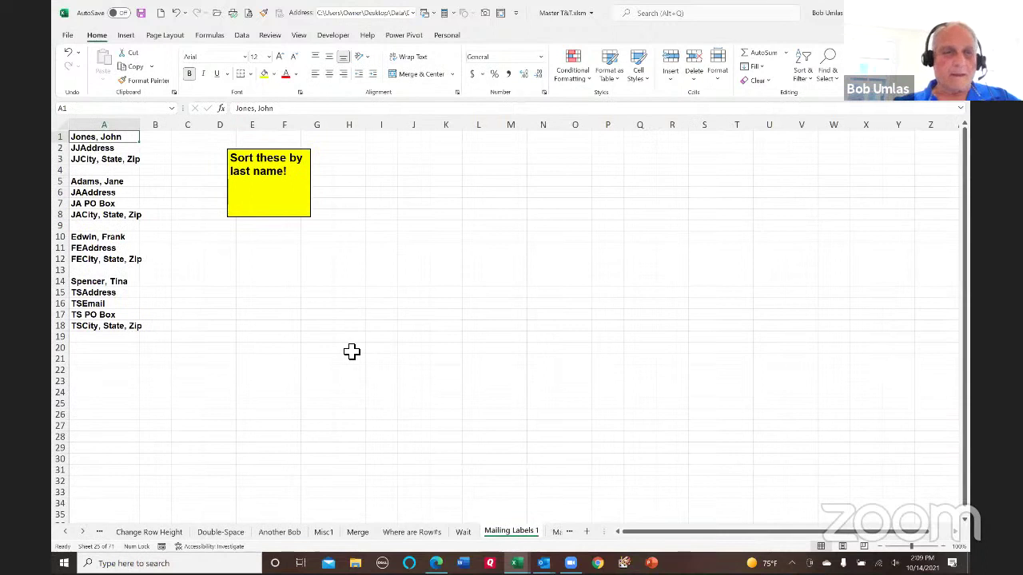
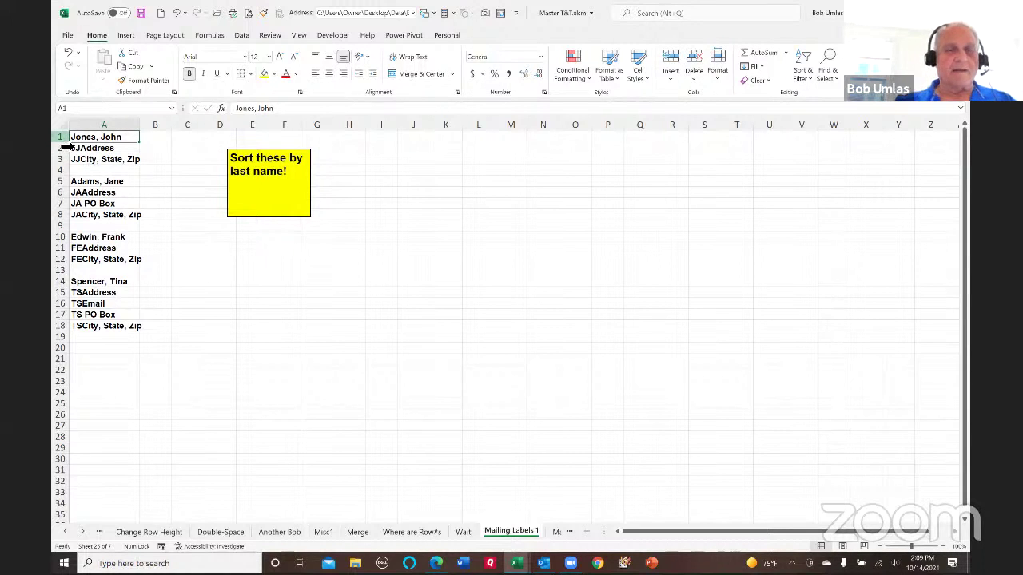
{"action": "left_click", "coordinate": [67, 144]}
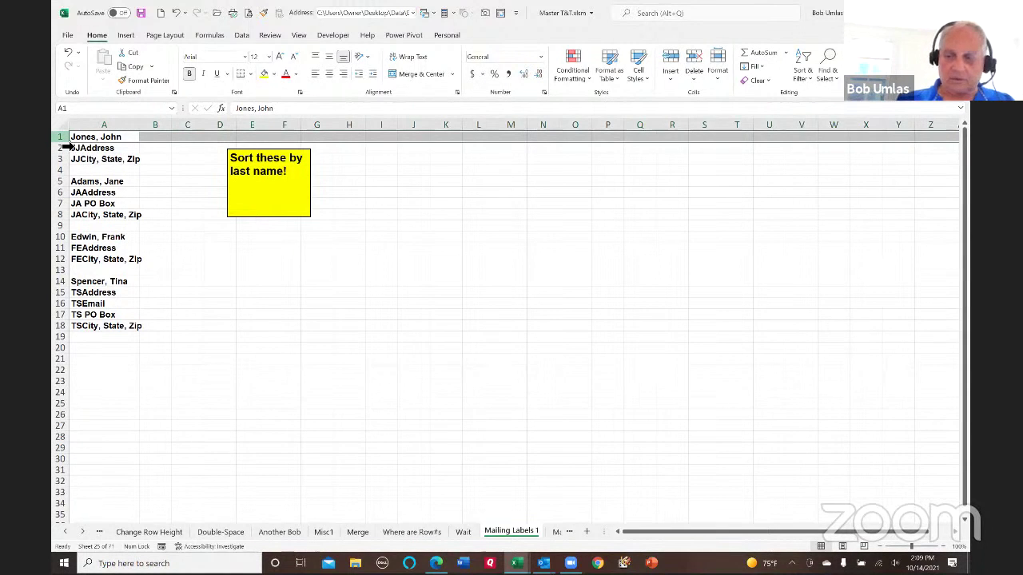
{"action": "key", "text": "ctrl+shift+equal"}
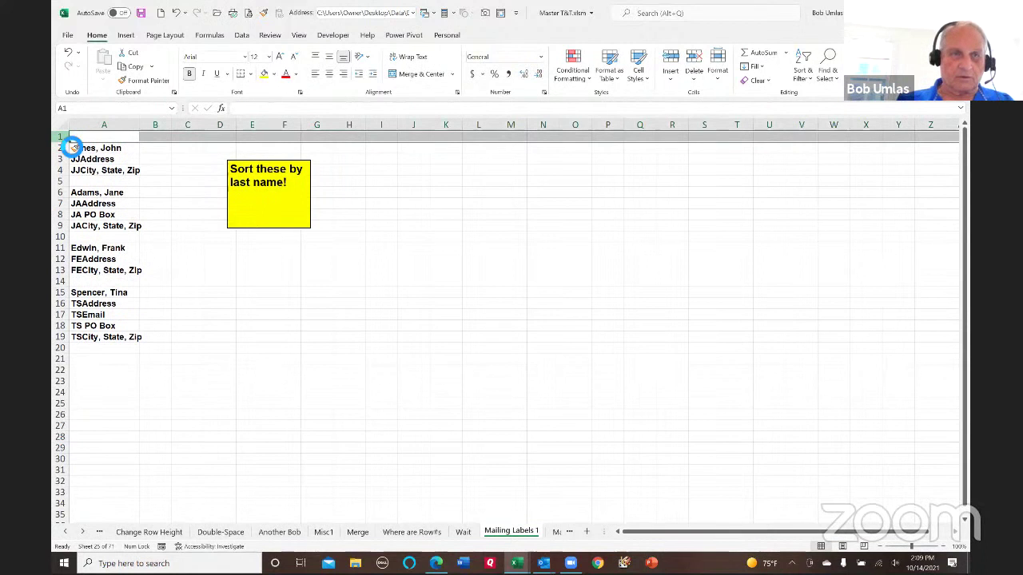
- Enter the formula =IF(A1="",A2,B1) in cell B2 beside the first label's name, keeping B2 selected
{"action": "left_click", "coordinate": [160, 151]}
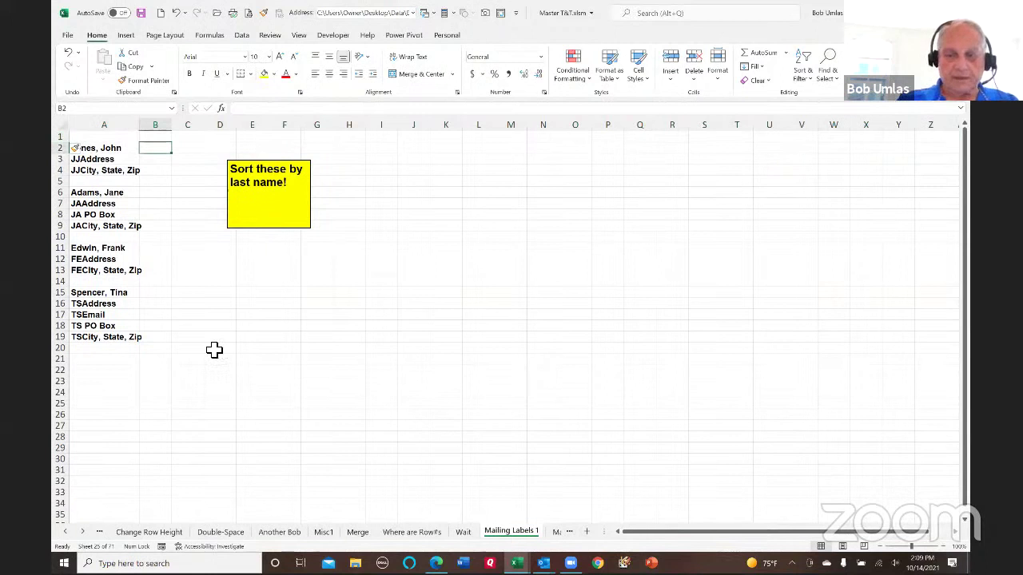
{"action": "type", "text": "=if("}
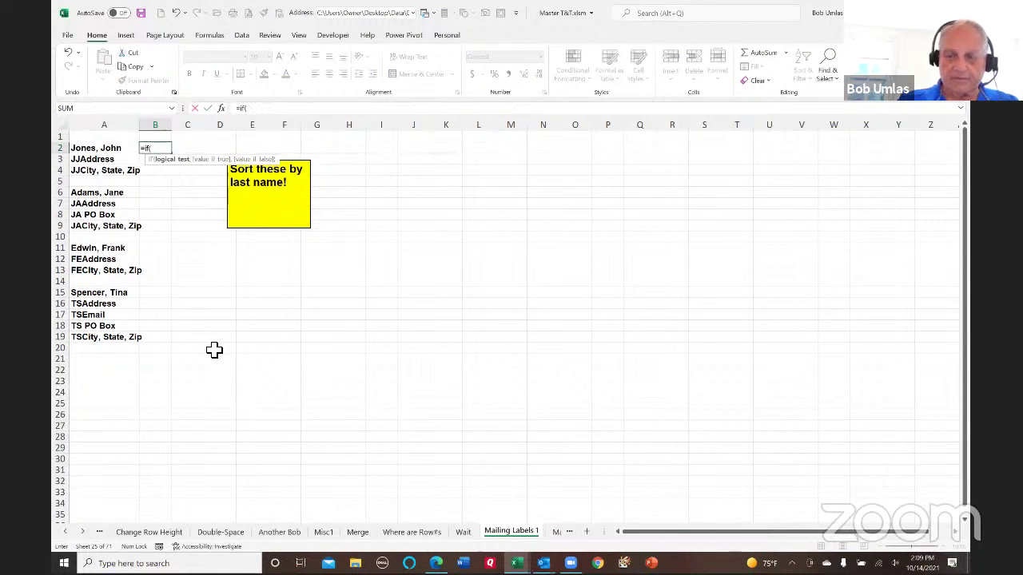
{"action": "key", "text": "Left"}
{"action": "key", "text": "Up"}
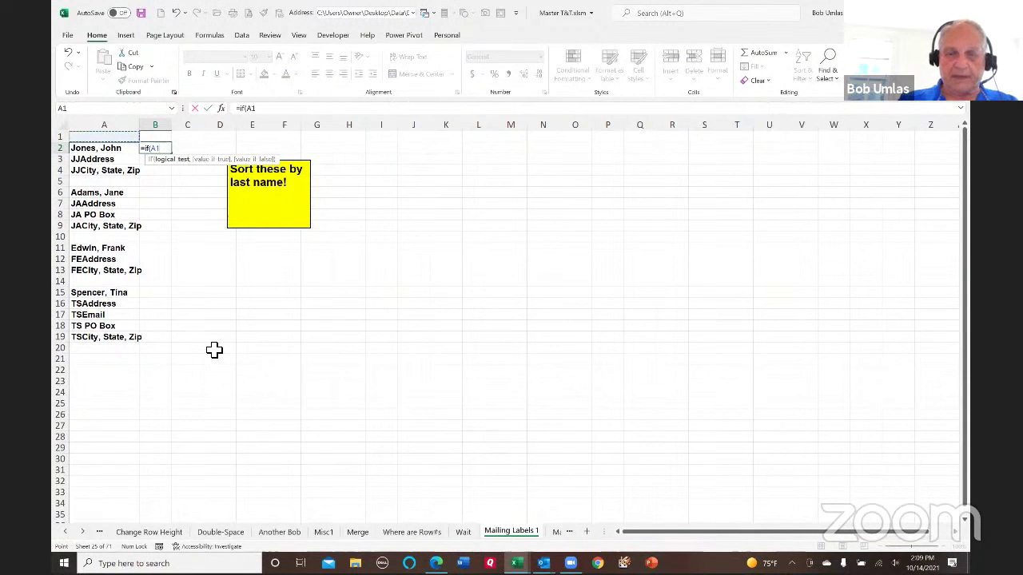
{"action": "key", "text": "F2"}
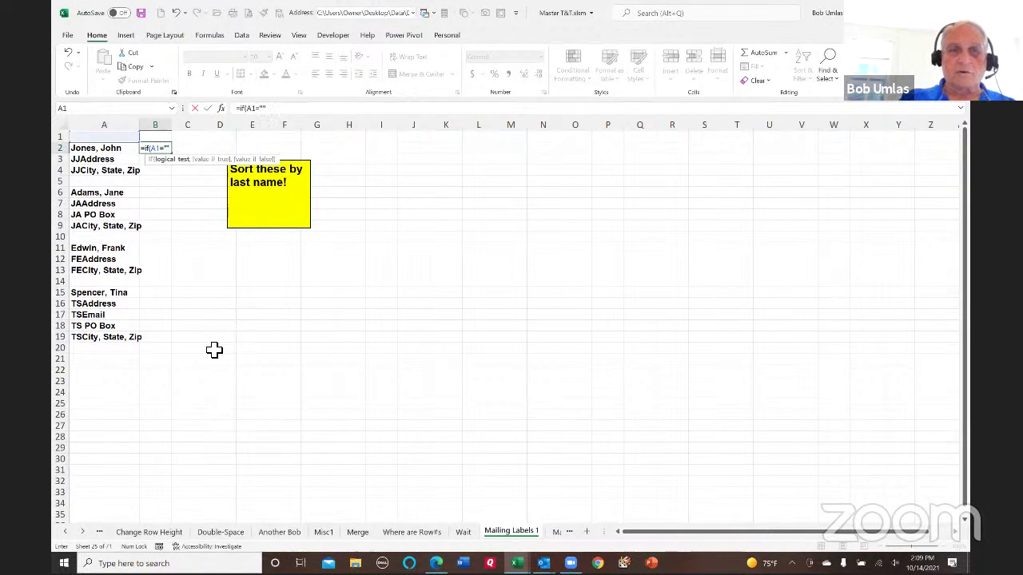
{"action": "type", "text": "=\"\","}
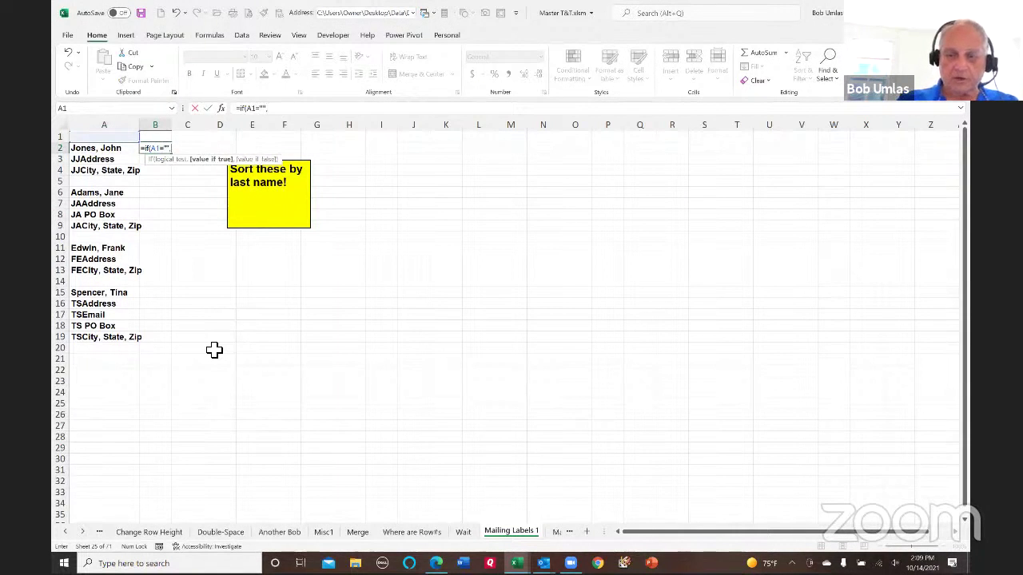
{"action": "key", "text": "Left"}
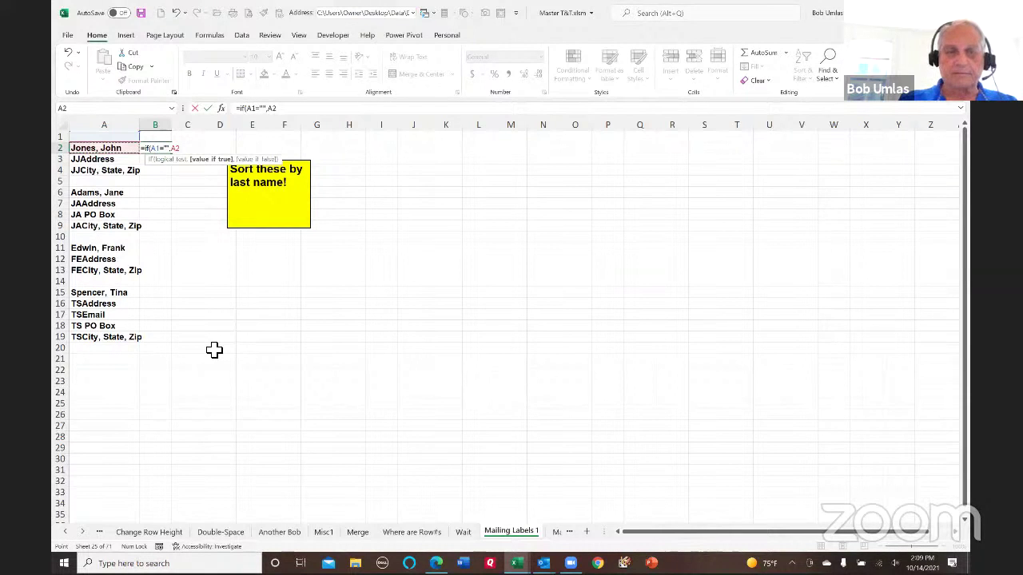
{"action": "type", "text": ","}
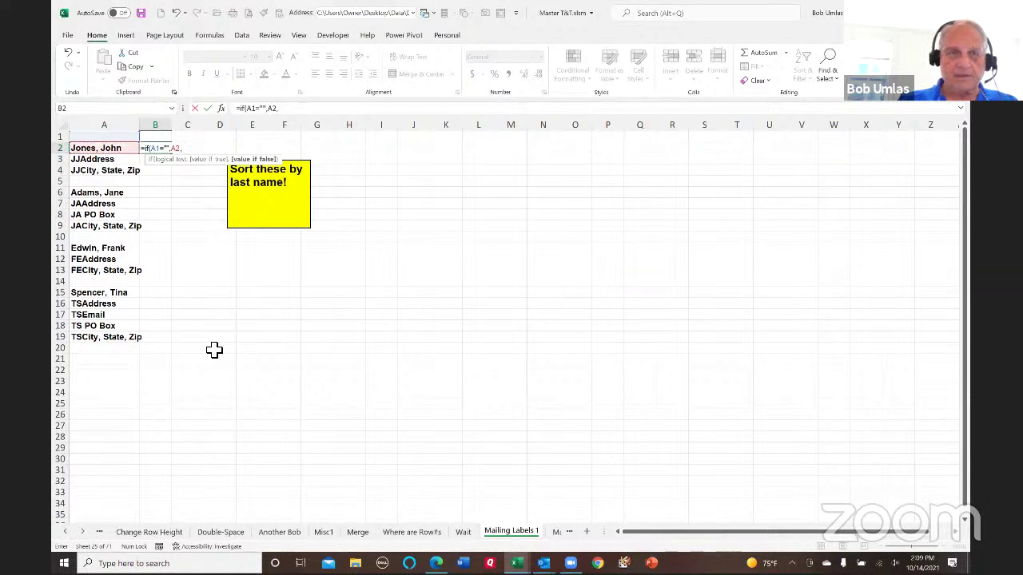
{"action": "key", "text": "Up"}
{"action": "type", "text": ")"}
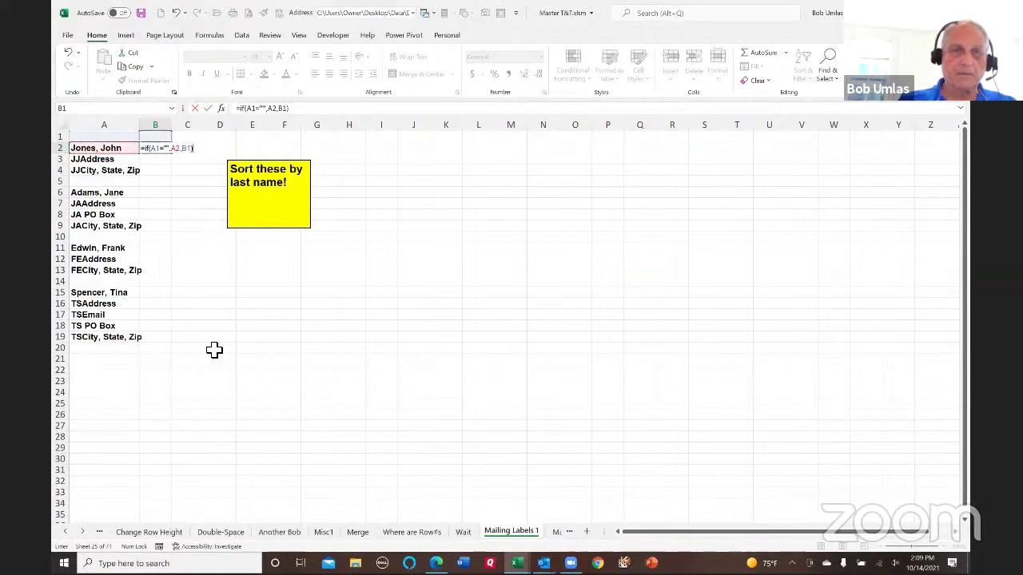
{"action": "key", "text": "ctrl+Return"}
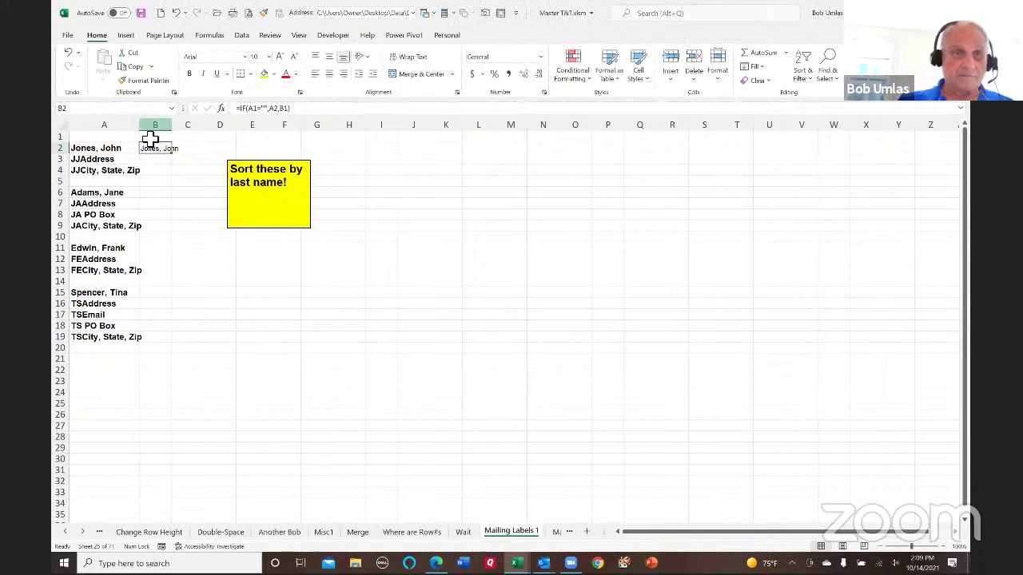
- Copy the formatting of cell A2 to all of column B with Format Painter
{"action": "left_click", "coordinate": [120, 150]}
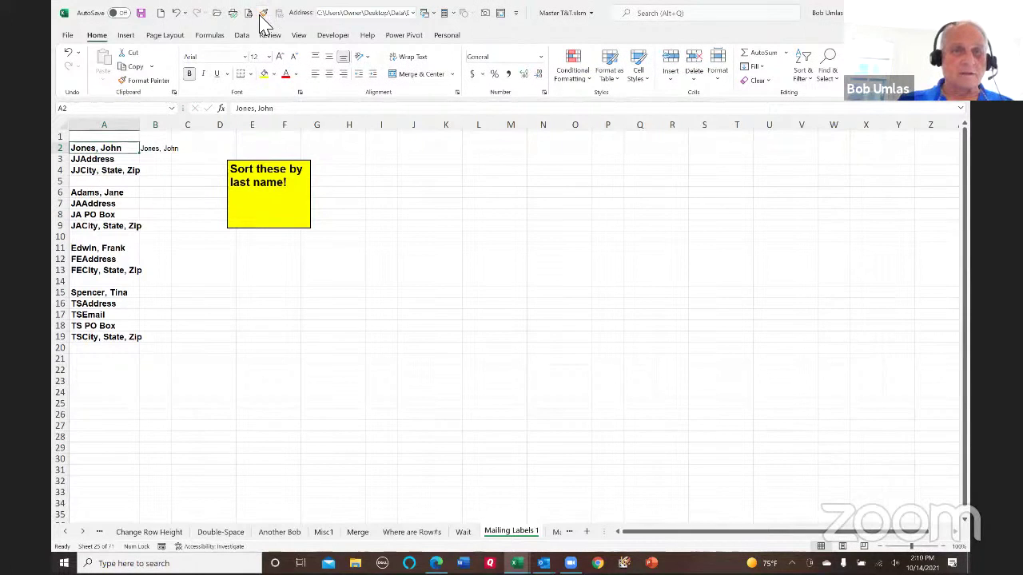
{"action": "left_click", "coordinate": [265, 13]}
{"action": "left_click", "coordinate": [163, 125]}
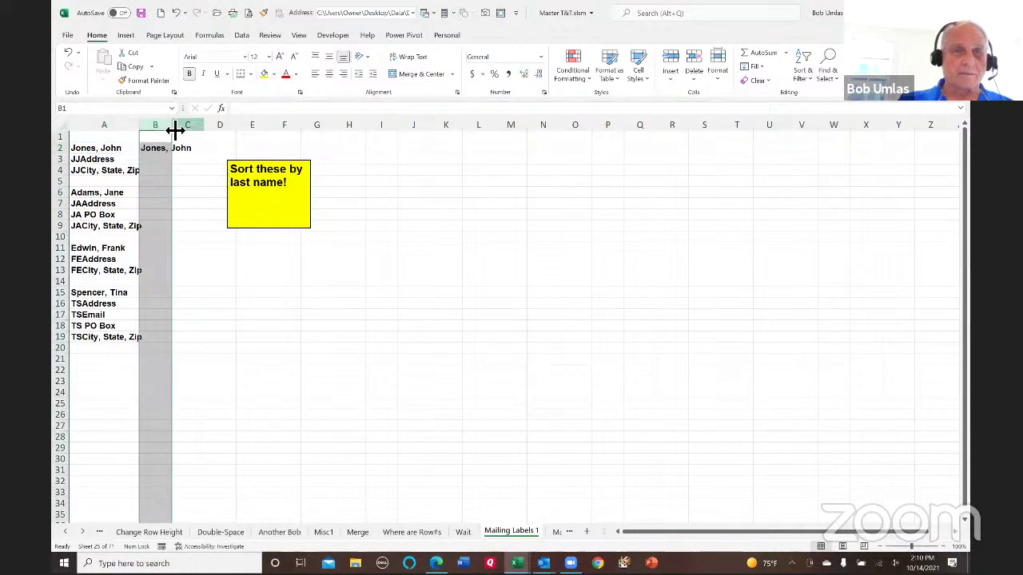
- Fill the formula in B2 down to B20 and autofit the width of column B
{"action": "left_click", "coordinate": [188, 151]}
{"action": "mouse_move", "coordinate": [195, 155]}
{"action": "left_mouse_down"}
{"action": "mouse_move", "coordinate": [190, 365]}
{"action": "mouse_move", "coordinate": [187, 352]}
{"action": "left_mouse_up"}
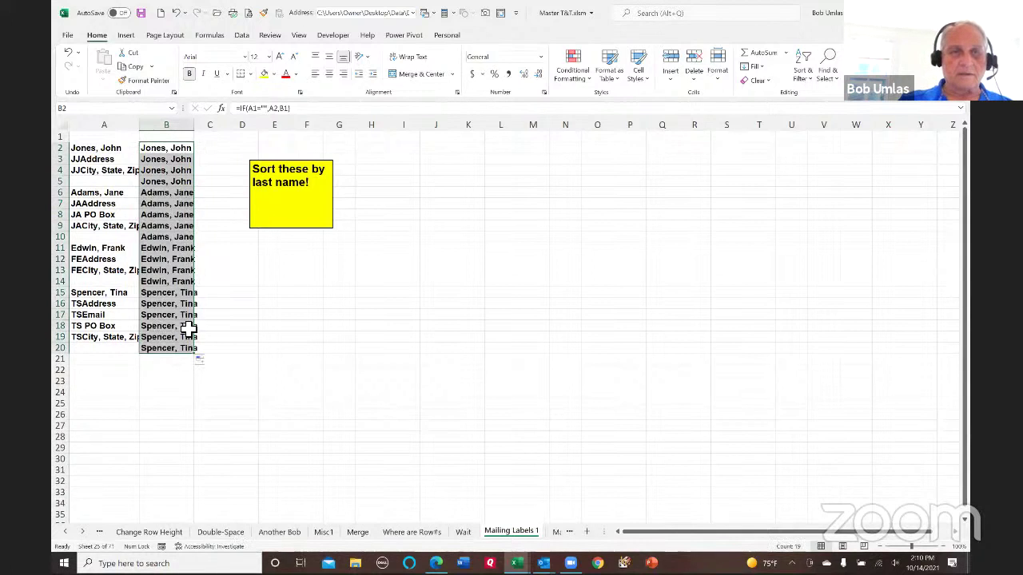
{"action": "double_click", "coordinate": [194, 125]}
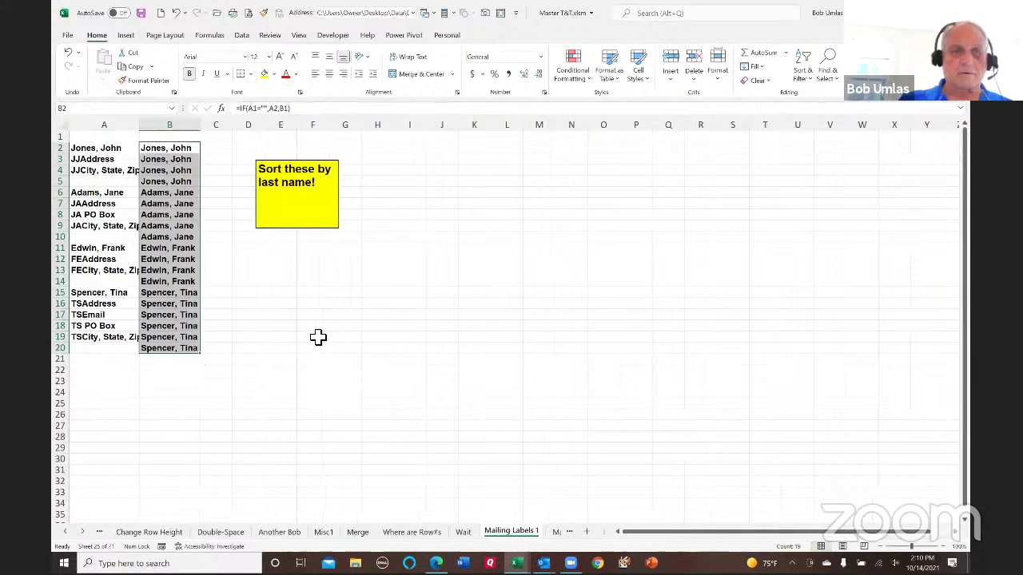
- Check the copied IF formulas in cells B2 to B6 and autofit the width of column A
{"action": "left_click", "coordinate": [164, 149]}
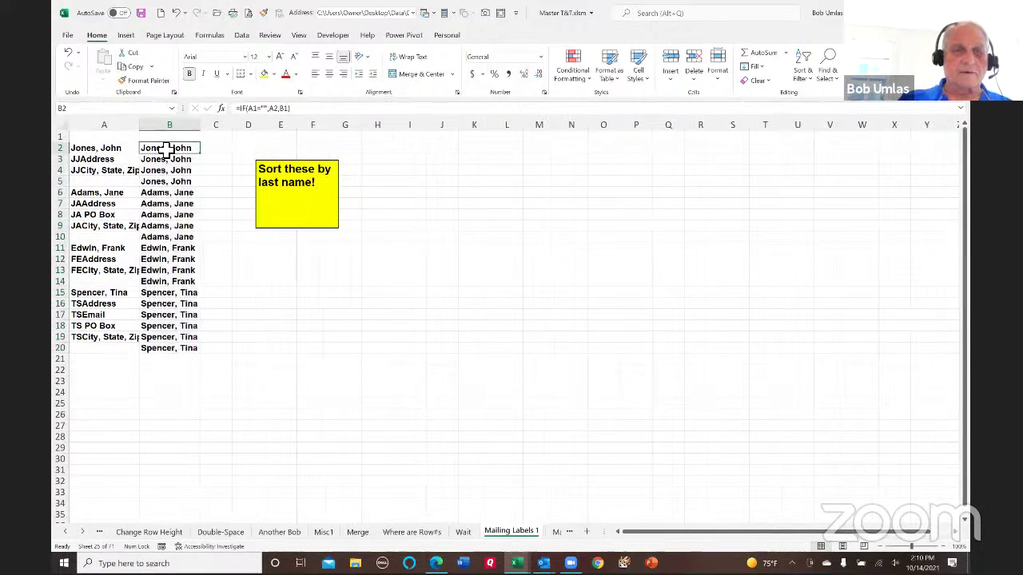
{"action": "left_click", "coordinate": [162, 163]}
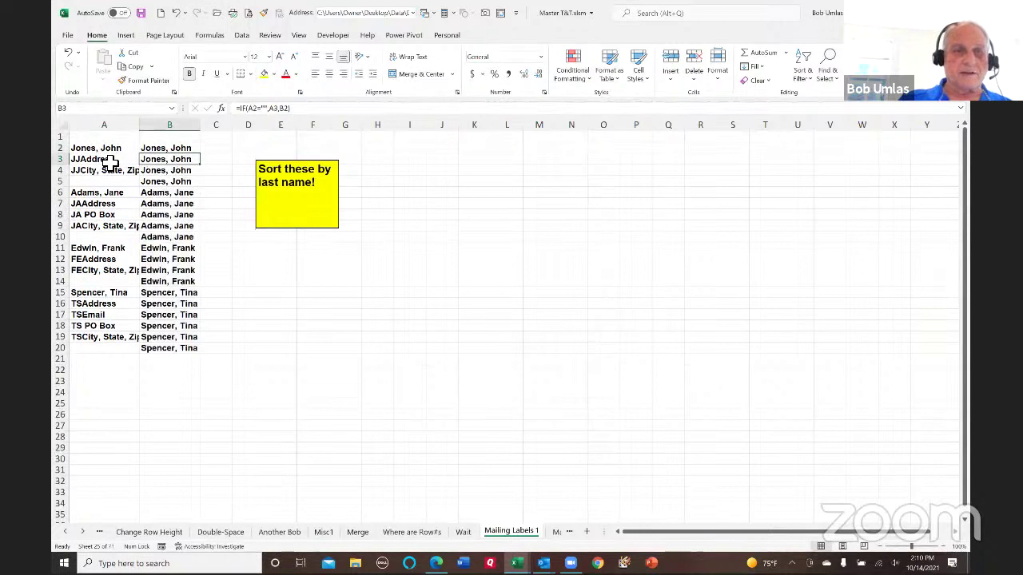
{"action": "left_click", "coordinate": [171, 149]}
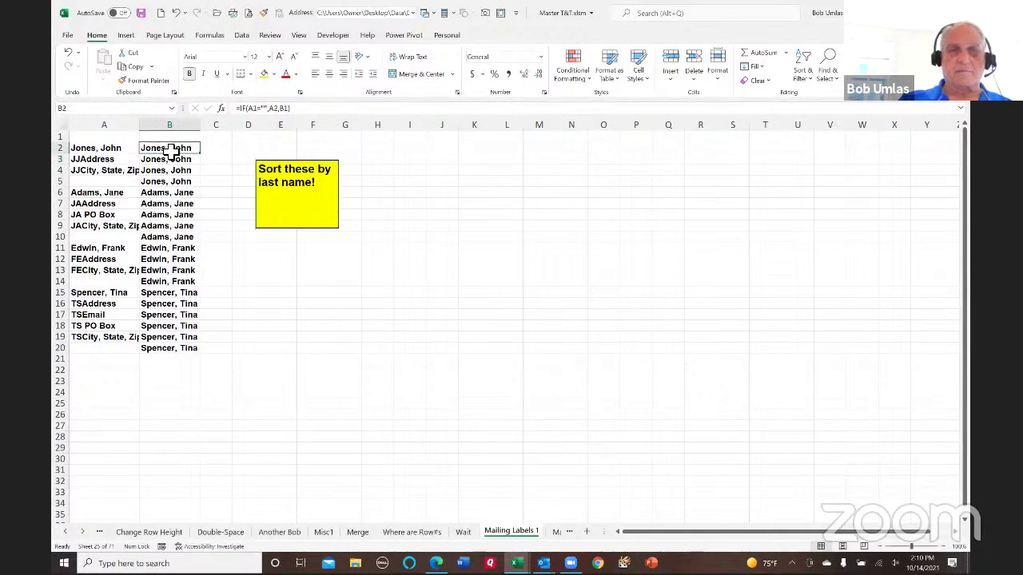
{"action": "left_click", "coordinate": [169, 170]}
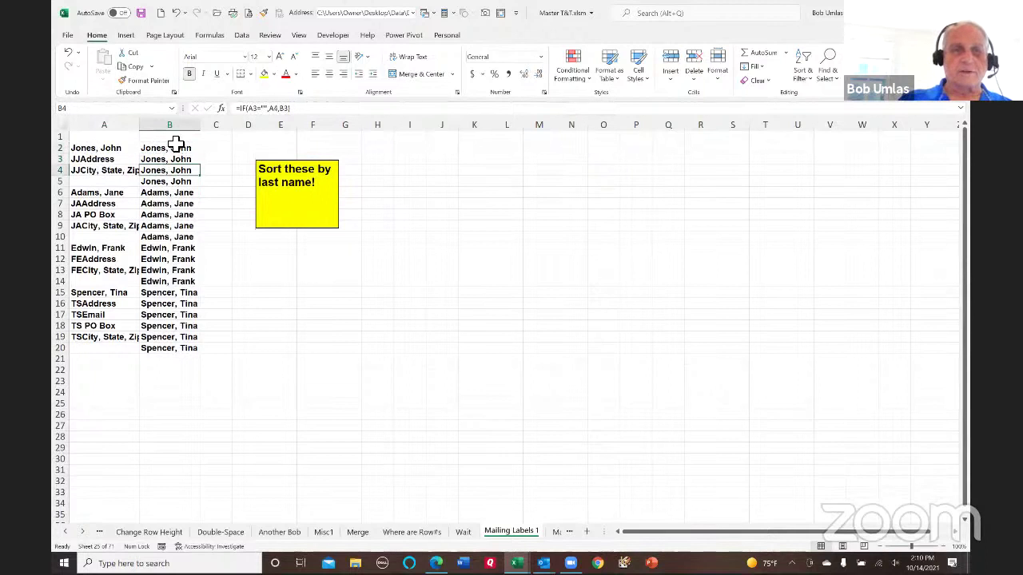
{"action": "double_click", "coordinate": [141, 125]}
{"action": "left_click", "coordinate": [177, 183]}
{"action": "left_click", "coordinate": [181, 196]}
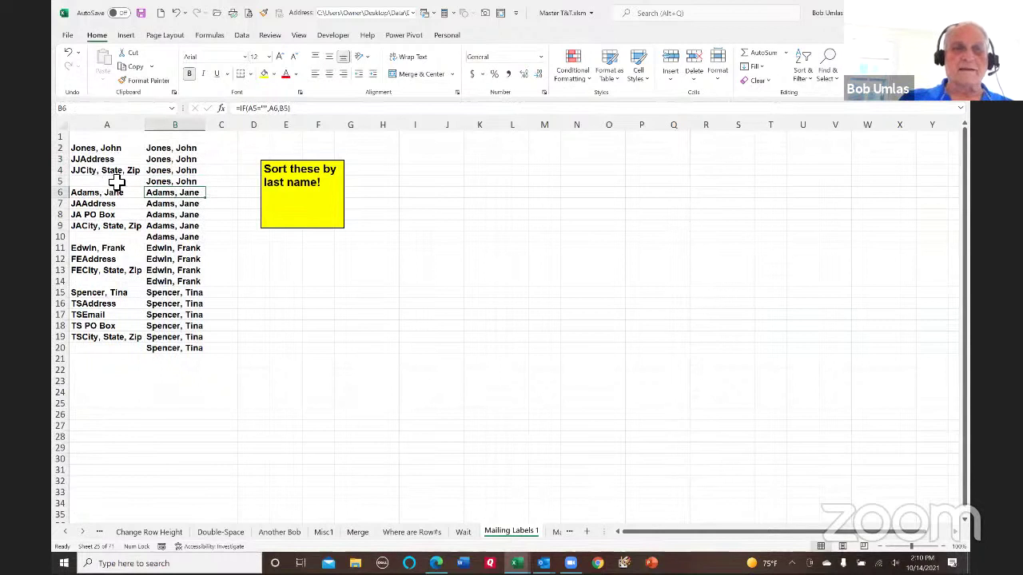
- Sort the mailing labels in ascending order by the helper names in column B
{"action": "left_click", "coordinate": [194, 161]}
{"action": "left_click", "coordinate": [242, 37]}
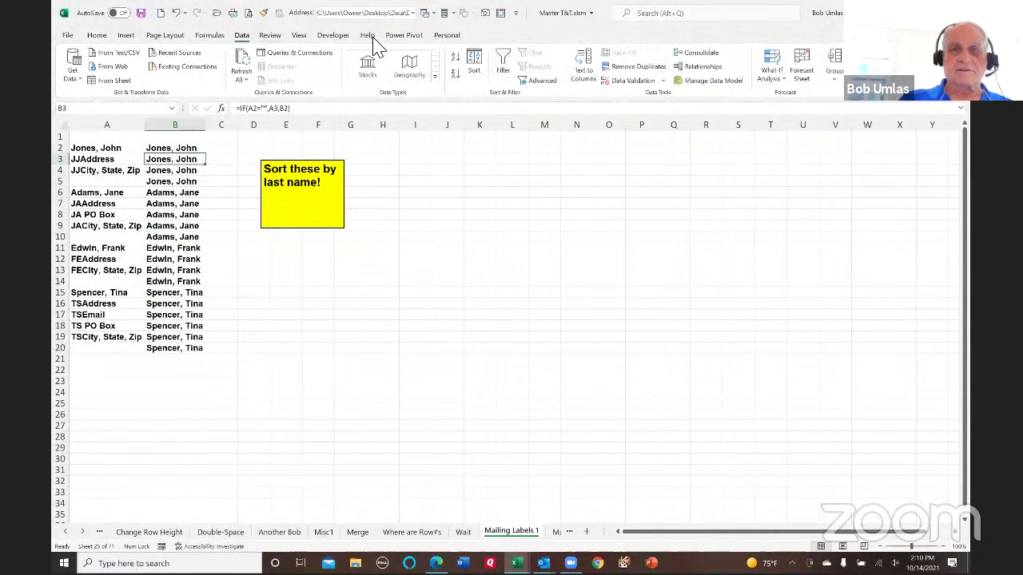
{"action": "left_click", "coordinate": [453, 59]}
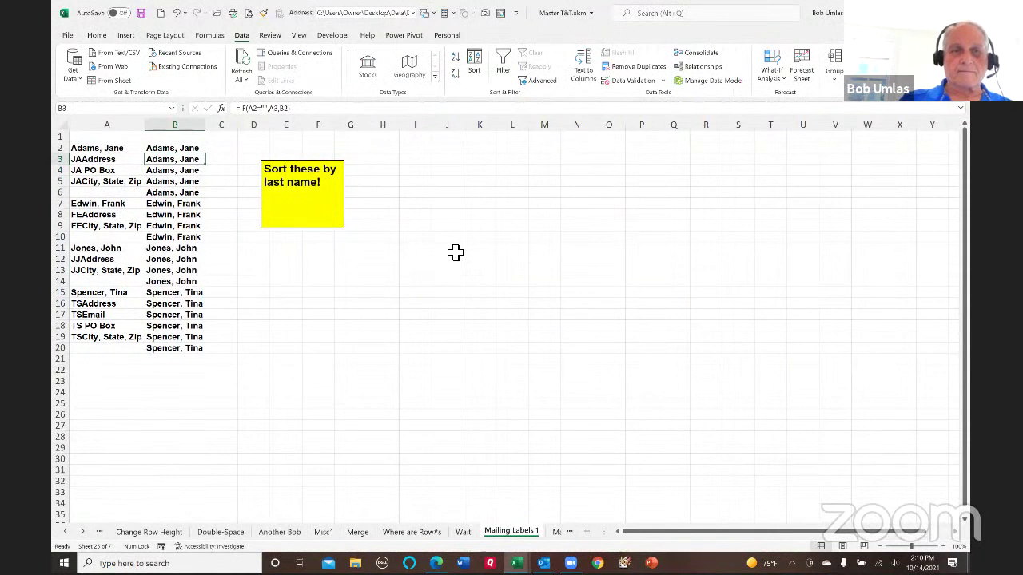
- Delete helper column B and the blank row 1 above the sorted labels
{"action": "left_click", "coordinate": [179, 129]}
{"action": "key", "text": "Delete"}
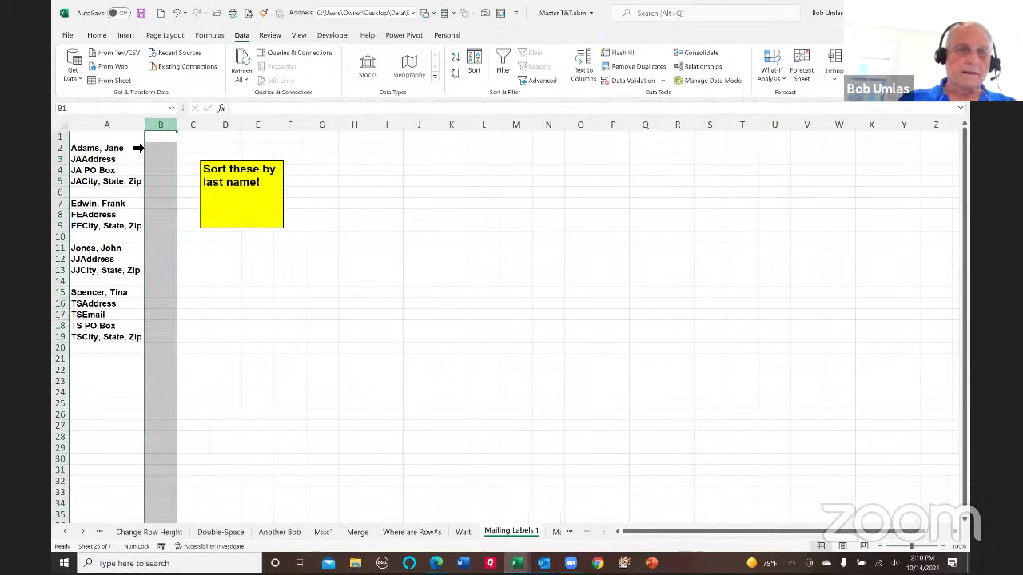
{"action": "left_click", "coordinate": [64, 138]}
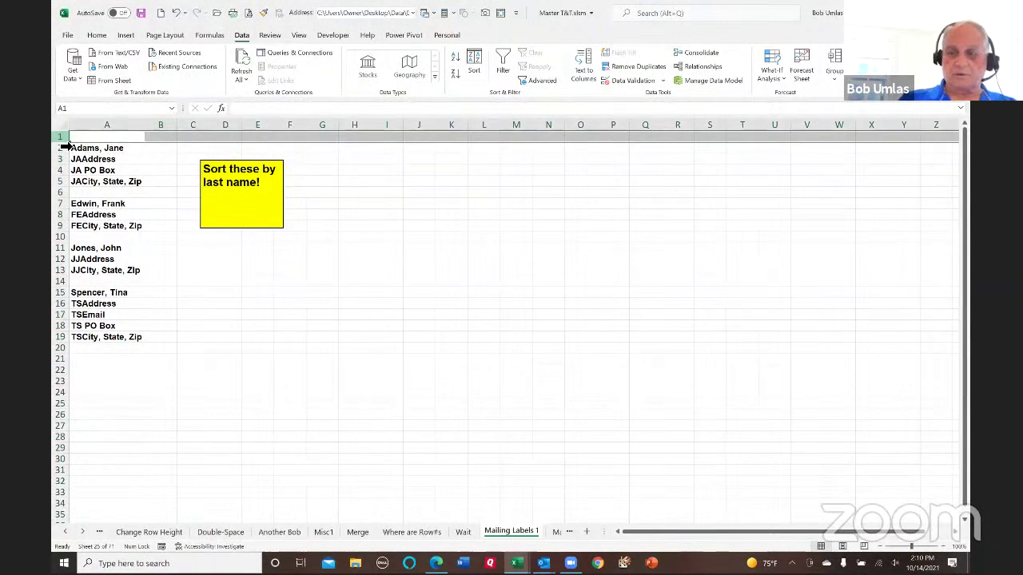
{"action": "key", "text": "ctrl+minus"}
{"action": "left_click", "coordinate": [205, 282]}
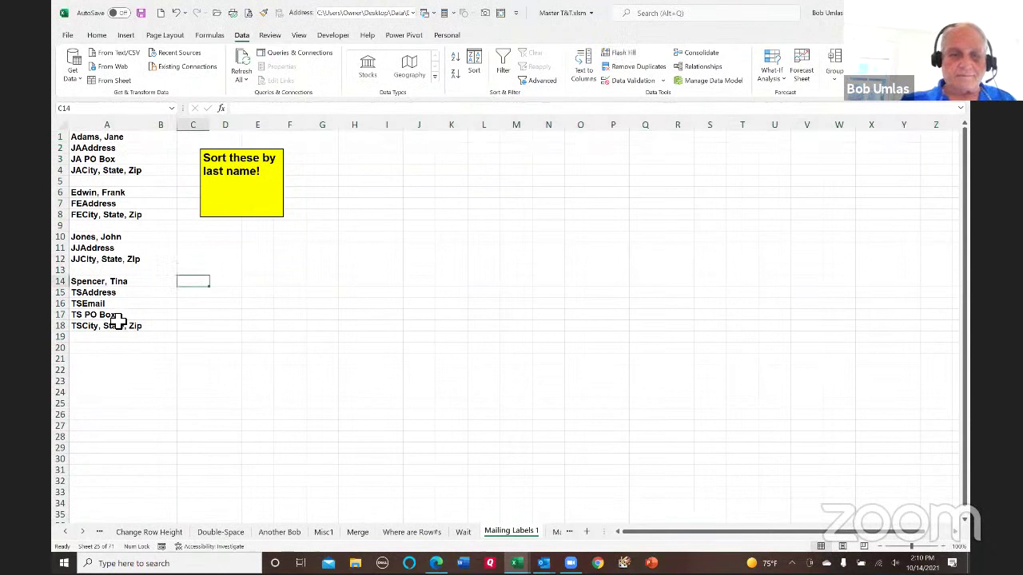
- Switch to the Mailing Labels 2 sheet and select the first City, State Zip cell, C1
{"action": "left_click", "coordinate": [81, 531]}
{"action": "left_click", "coordinate": [81, 531]}
{"action": "double_click", "coordinate": [82, 531]}
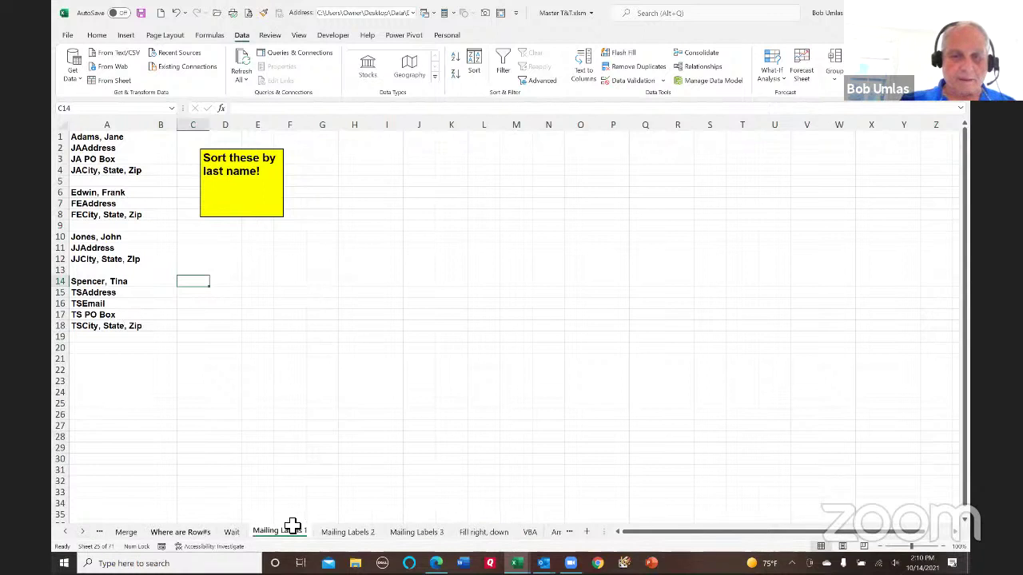
{"action": "left_click", "coordinate": [344, 533]}
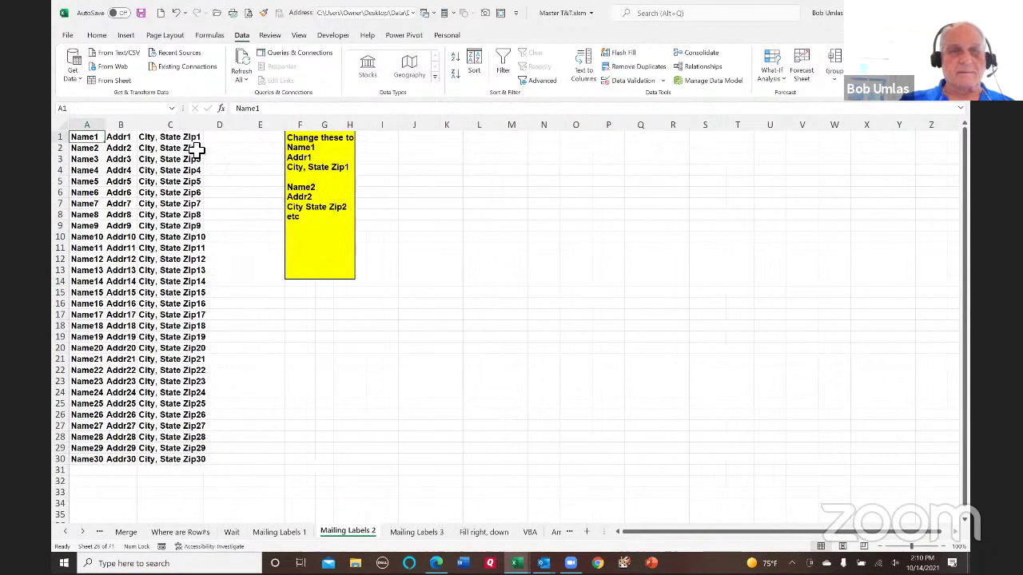
{"action": "left_click", "coordinate": [165, 136]}
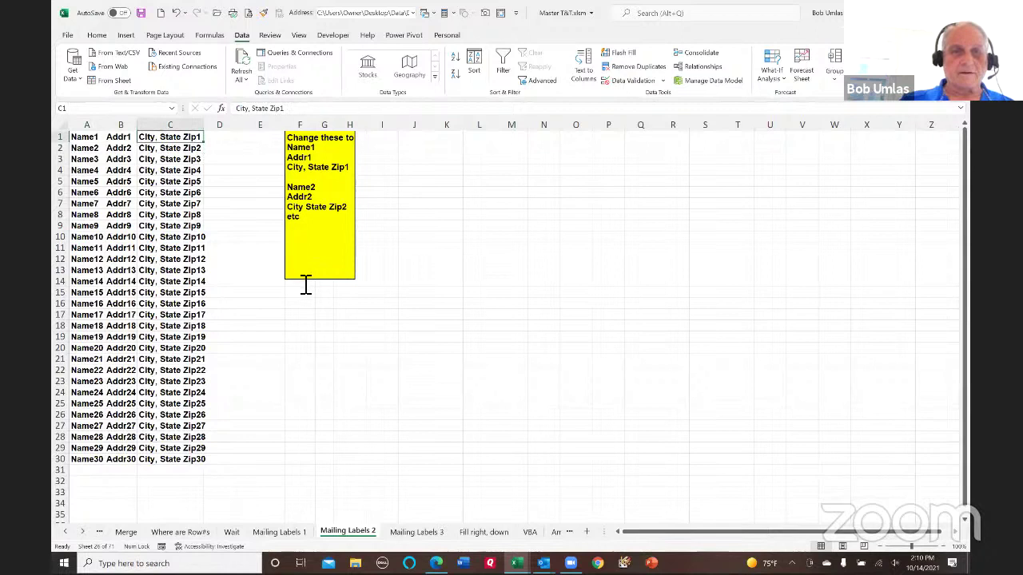
- Enter the formulas =A1, =B1 and =C1 in cells K1 to K3
{"action": "left_click", "coordinate": [450, 141]}
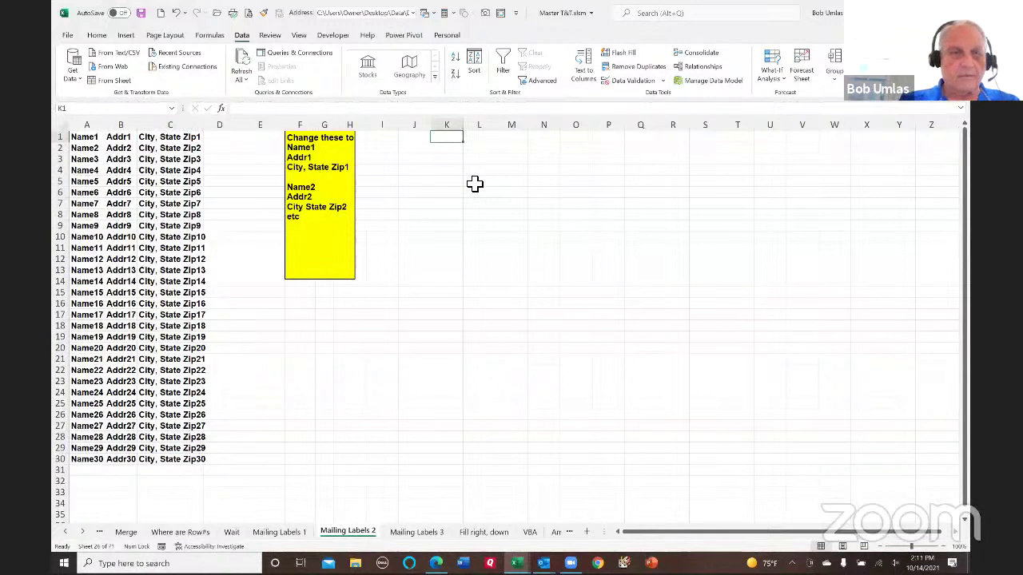
{"action": "type", "text": "=a1"}
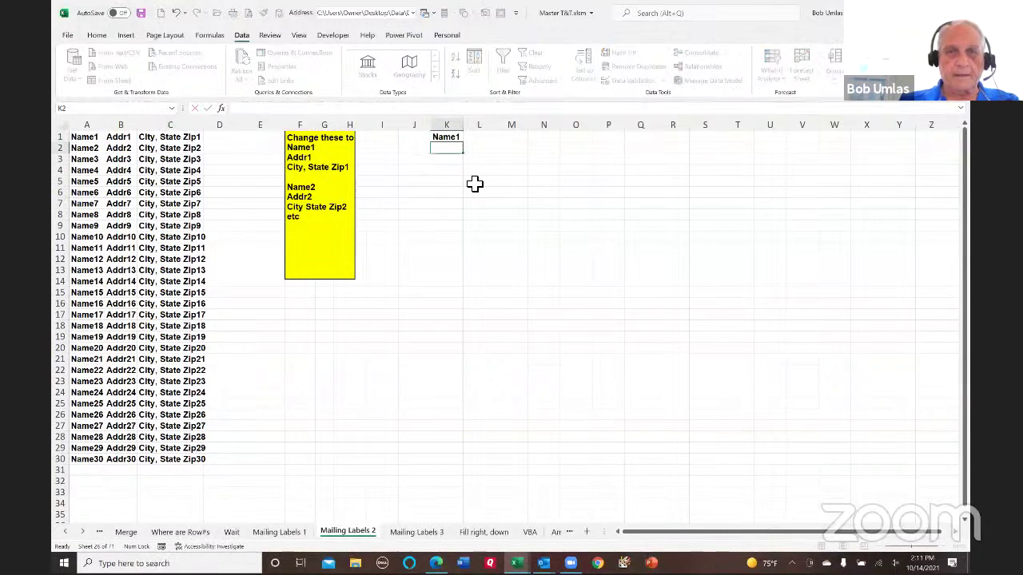
{"action": "key", "text": "Return"}
{"action": "type", "text": "=b1"}
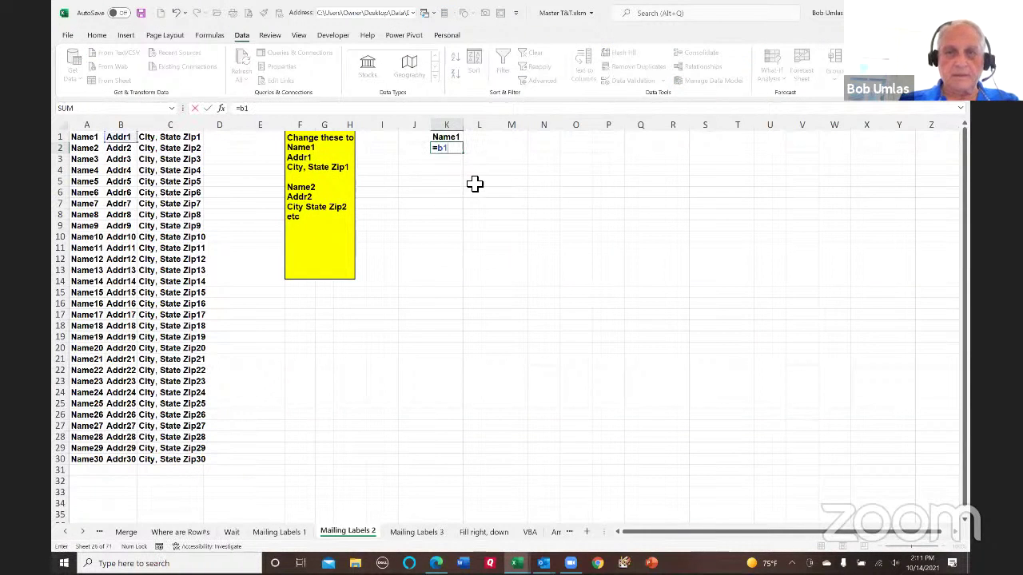
{"action": "key", "text": "Return"}
{"action": "type", "text": "=c1"}
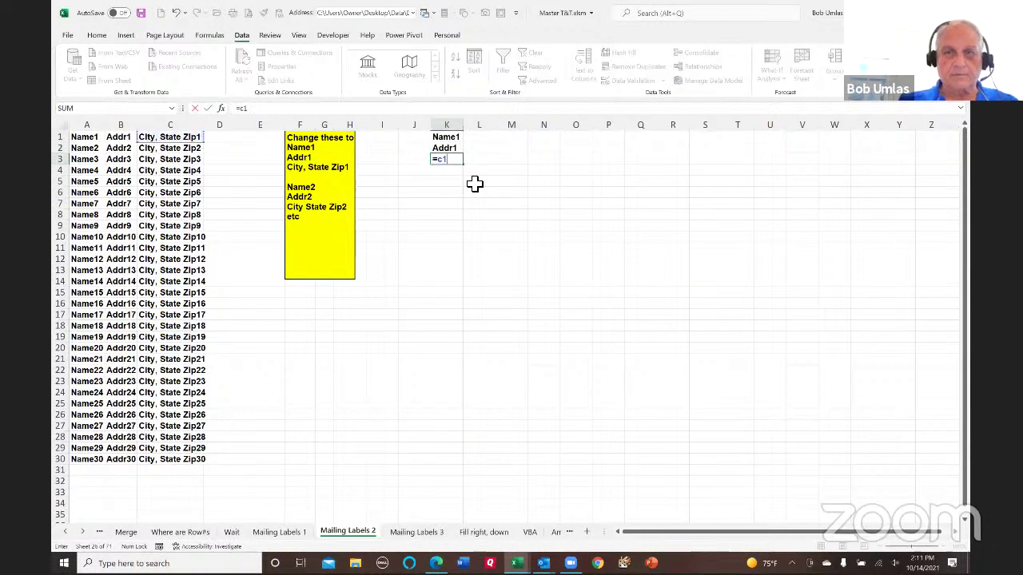
{"action": "key", "text": "Return"}
- Try filling the K1:K4 formula block down to K21 and check the references in K1, K5 and K9
{"action": "left_click_drag", "start_coordinate": [456, 141], "coordinate": [455, 175]}
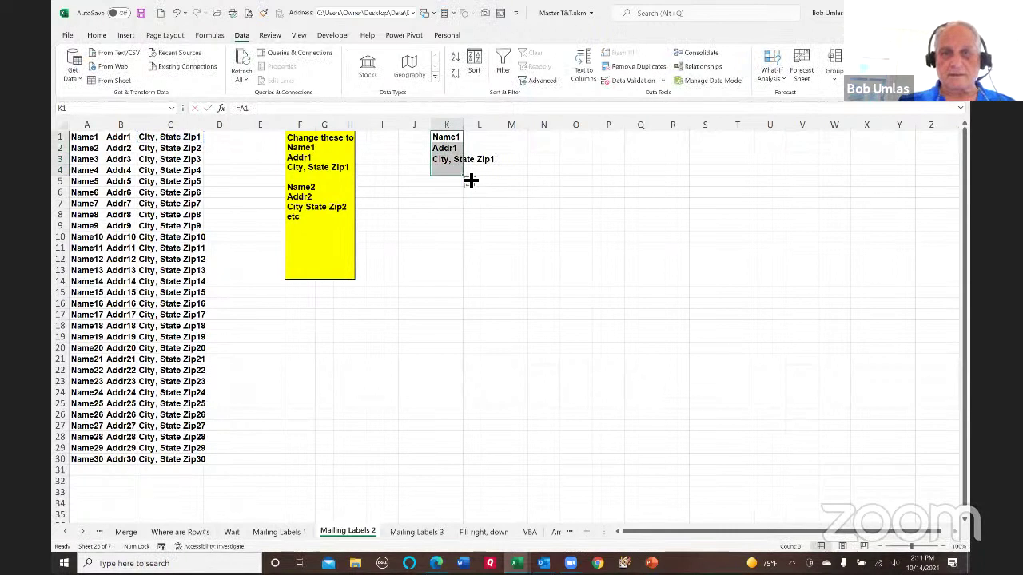
{"action": "left_click_drag", "start_coordinate": [490, 272], "coordinate": [503, 359]}
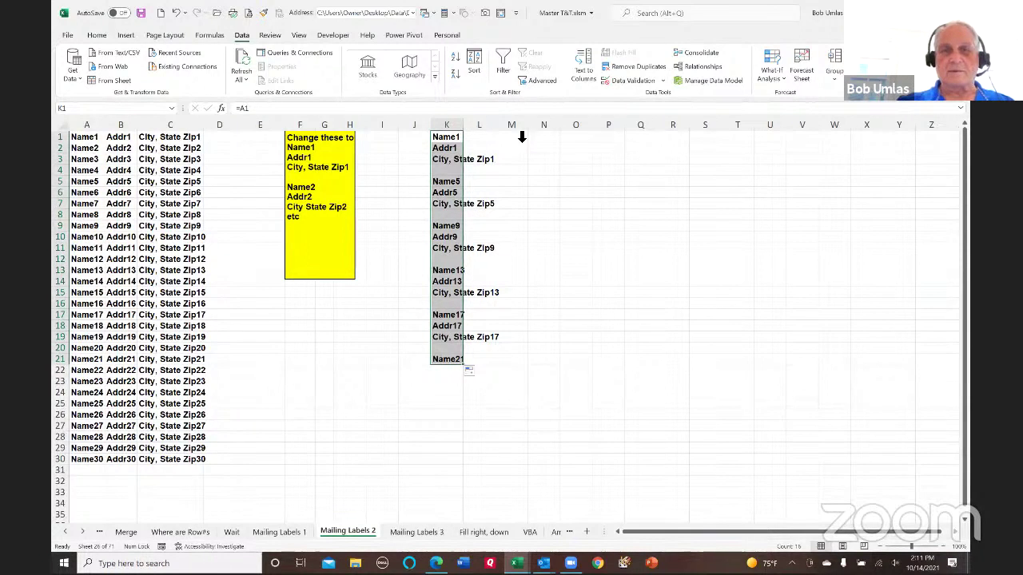
{"action": "left_click", "coordinate": [450, 141]}
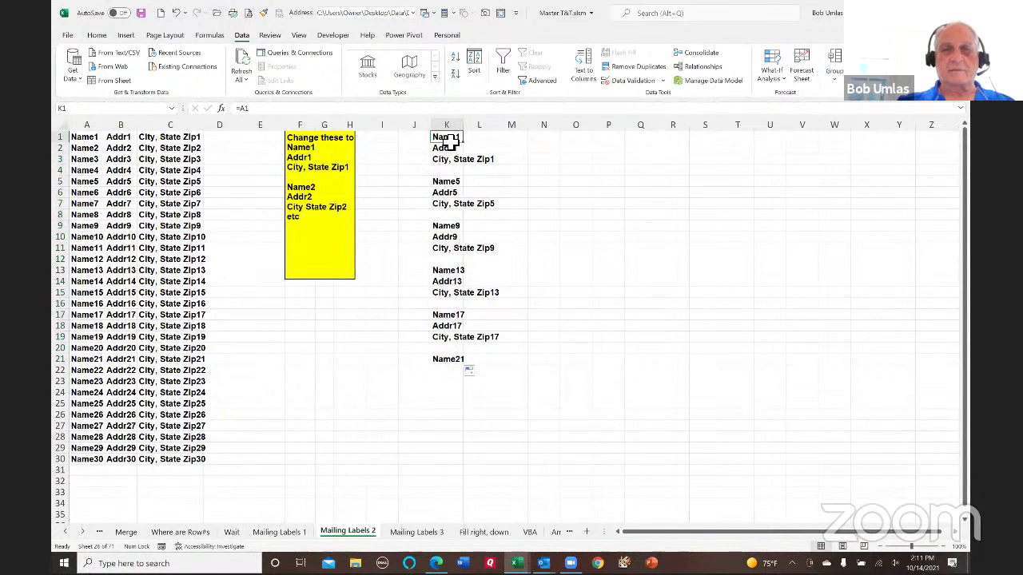
{"action": "left_click", "coordinate": [454, 183]}
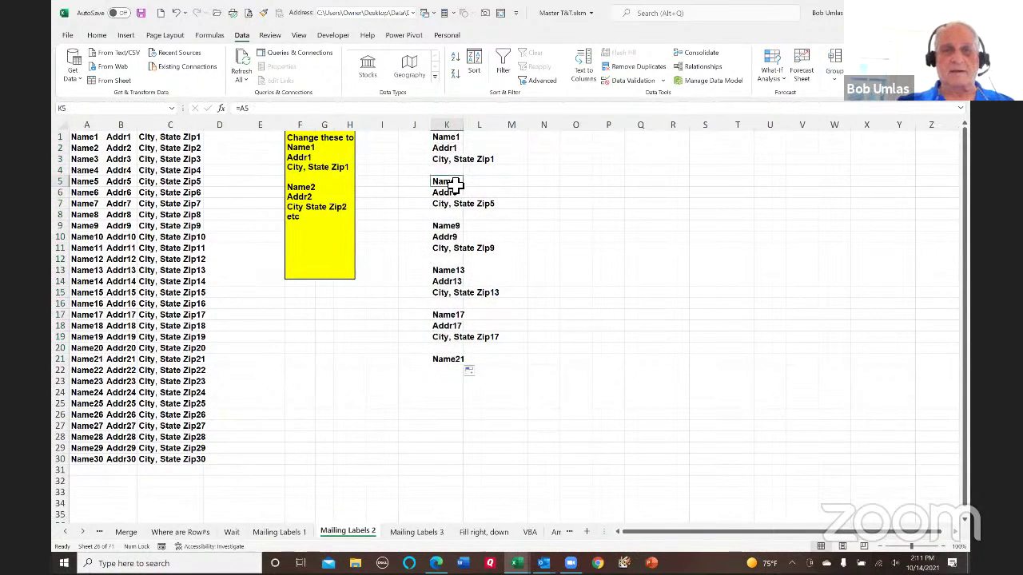
{"action": "left_click", "coordinate": [452, 227]}
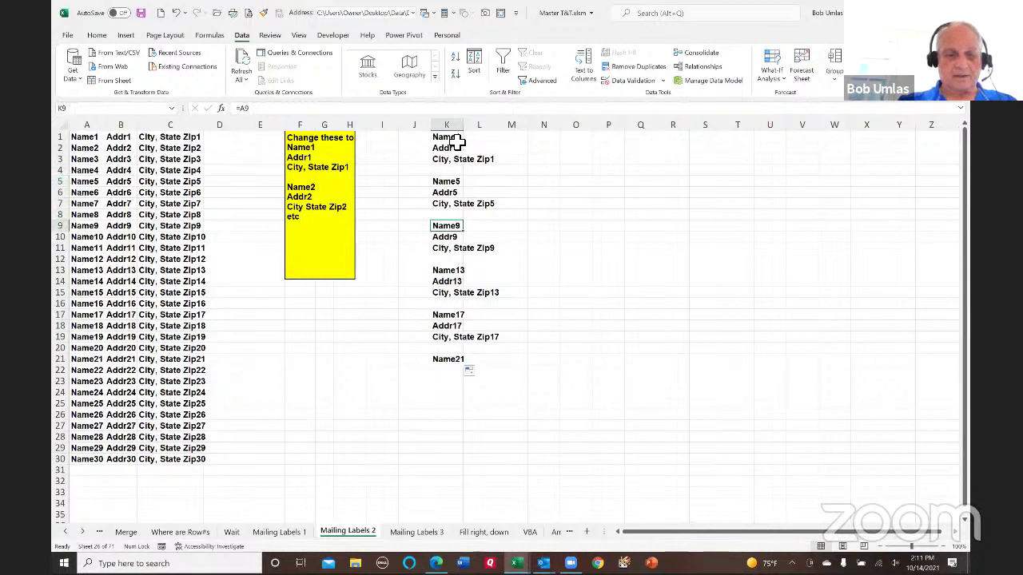
- Undo the fill and the formulas entered in column K
{"action": "key", "text": "ctrl+z"}
{"action": "key", "text": "ctrl+z"}
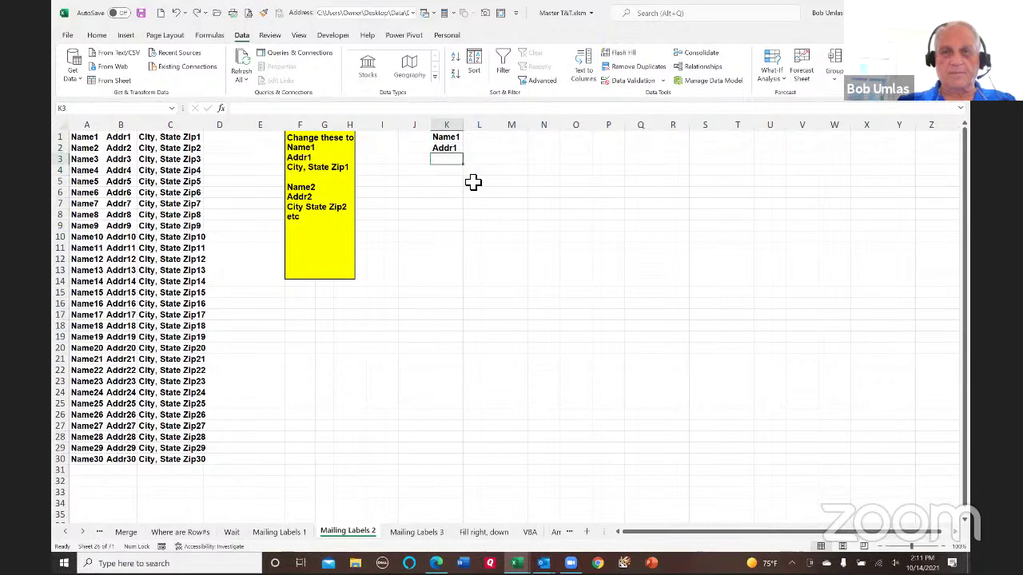
{"action": "key", "text": "ctrl+z"}
{"action": "key", "text": "ctrl+z"}
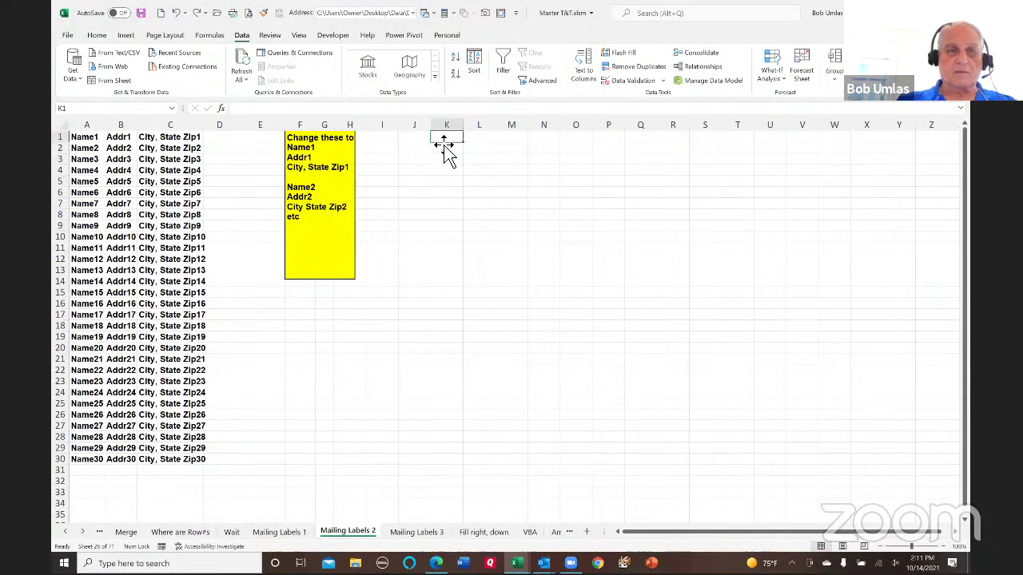
- Enter the text placeholders xa1, xb1 and xc1 in cells K1 to K3
{"action": "type", "text": "x"}
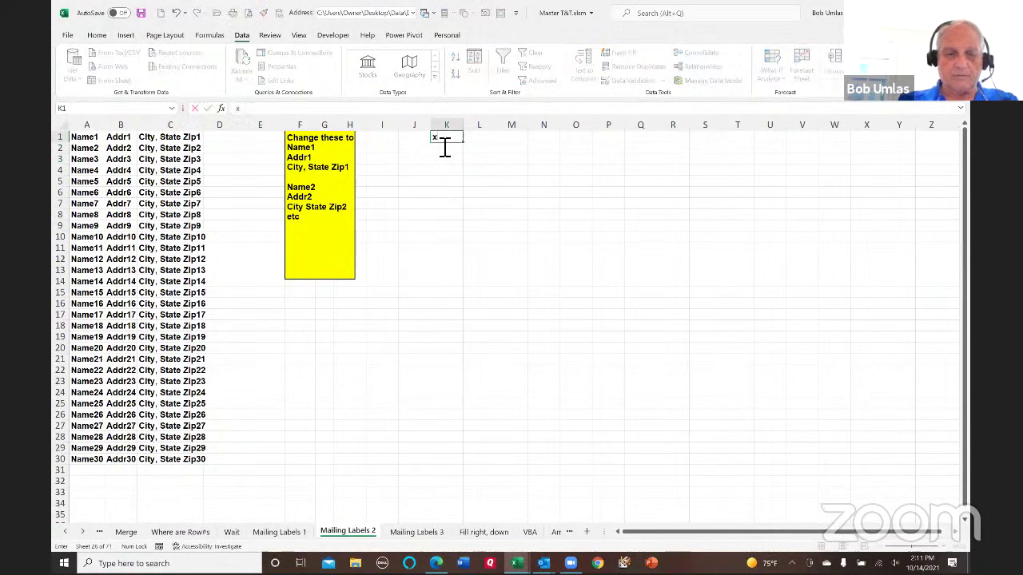
{"action": "type", "text": "a1"}
{"action": "key", "text": "Return"}
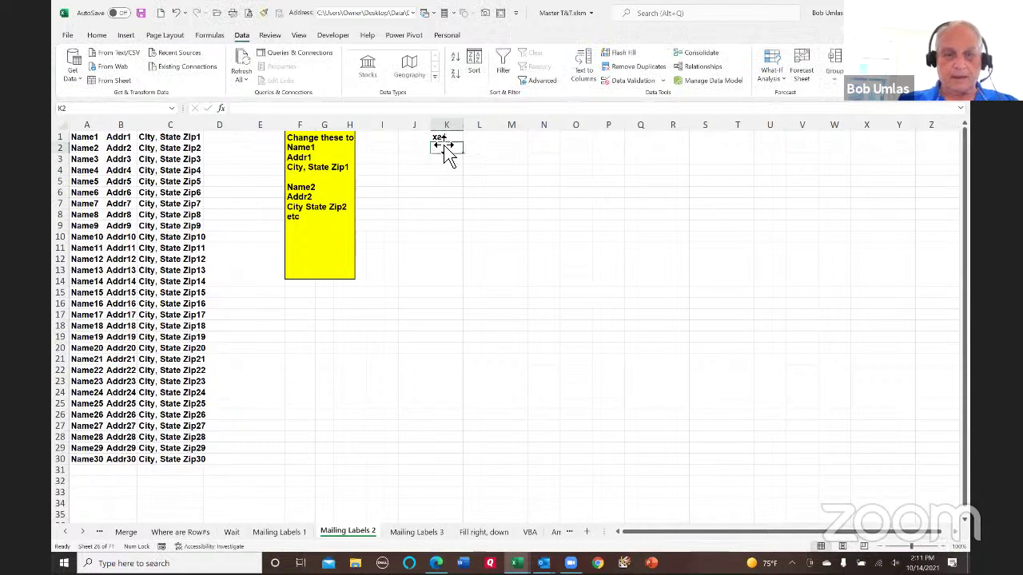
{"action": "type", "text": "xb1"}
{"action": "key", "text": "Return"}
{"action": "type", "text": "x"}
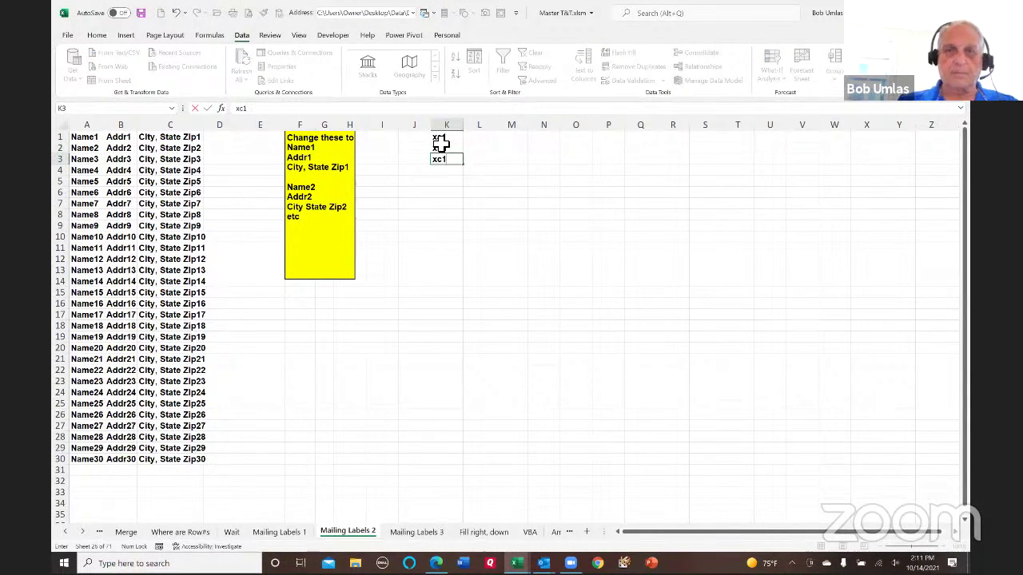
{"action": "type", "text": "c1"}
{"action": "key", "text": "Return"}
- Fill the K1:K4 block, including its blank cell, down column K far enough to cover all 30 names
{"action": "left_click_drag", "start_coordinate": [450, 142], "coordinate": [449, 169]}
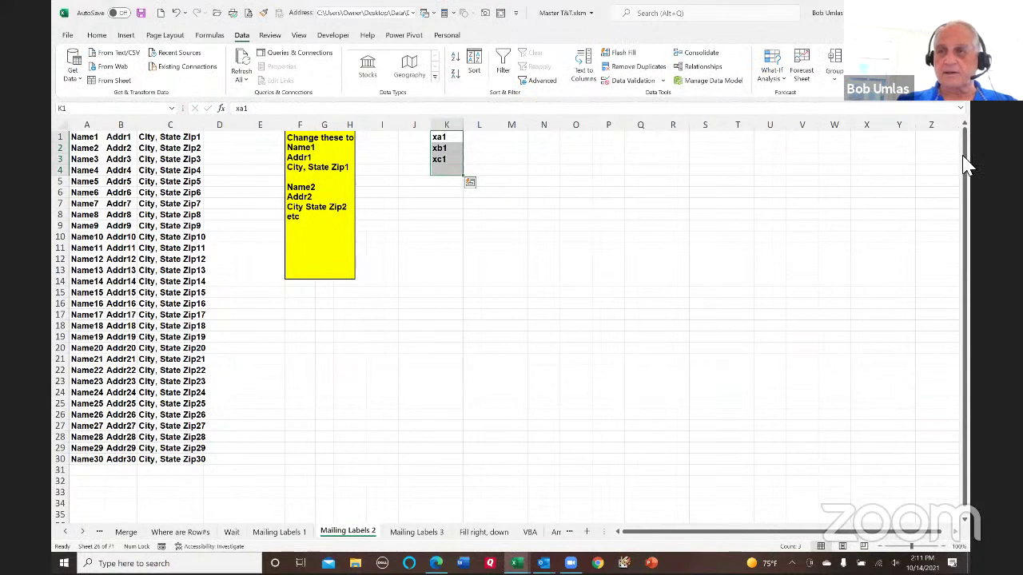
{"action": "left_click_drag", "start_coordinate": [967, 164], "coordinate": [969, 128]}
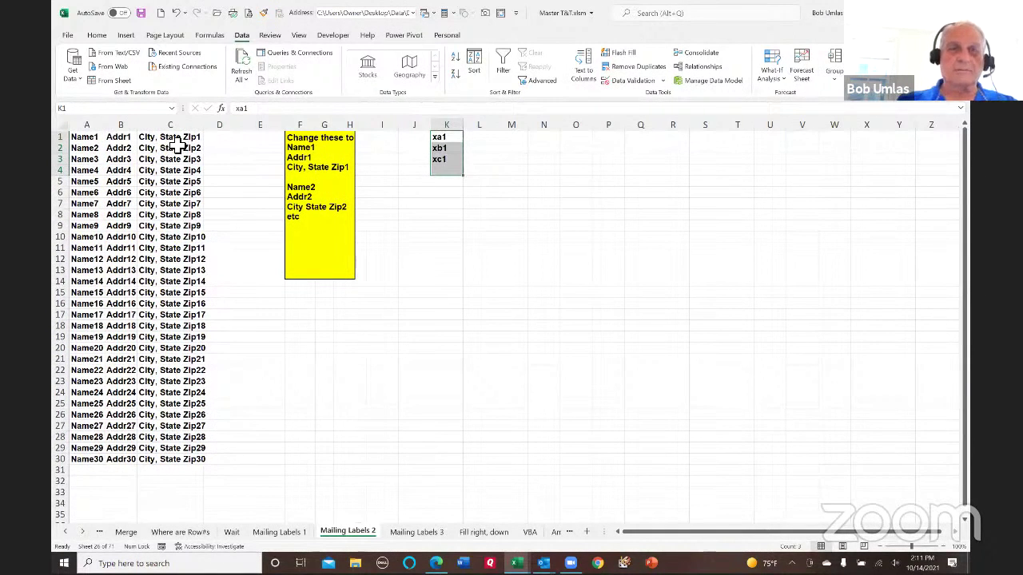
{"action": "left_click_drag", "start_coordinate": [468, 182], "coordinate": [478, 149]}
{"action": "left_click_drag", "start_coordinate": [520, 76], "coordinate": [489, 468]}
{"action": "scroll", "coordinate": [596, 318], "scroll_direction": "up", "scroll_amount": 11}
{"action": "scroll", "coordinate": [596, 317], "scroll_direction": "up", "scroll_amount": 19}
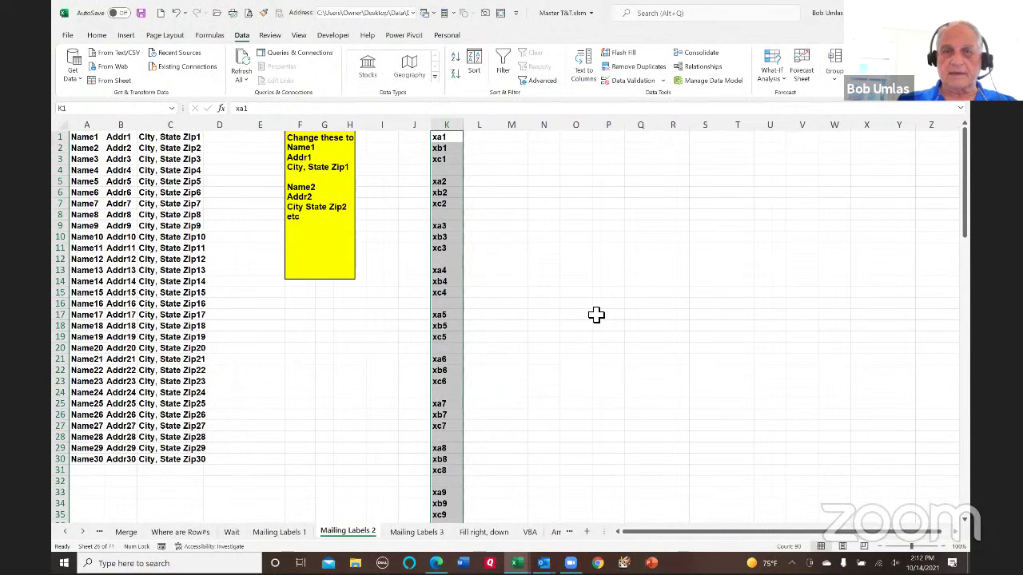
- Replace every x with = in the column K placeholders to turn them into formulas
{"action": "key", "text": "ctrl+h"}
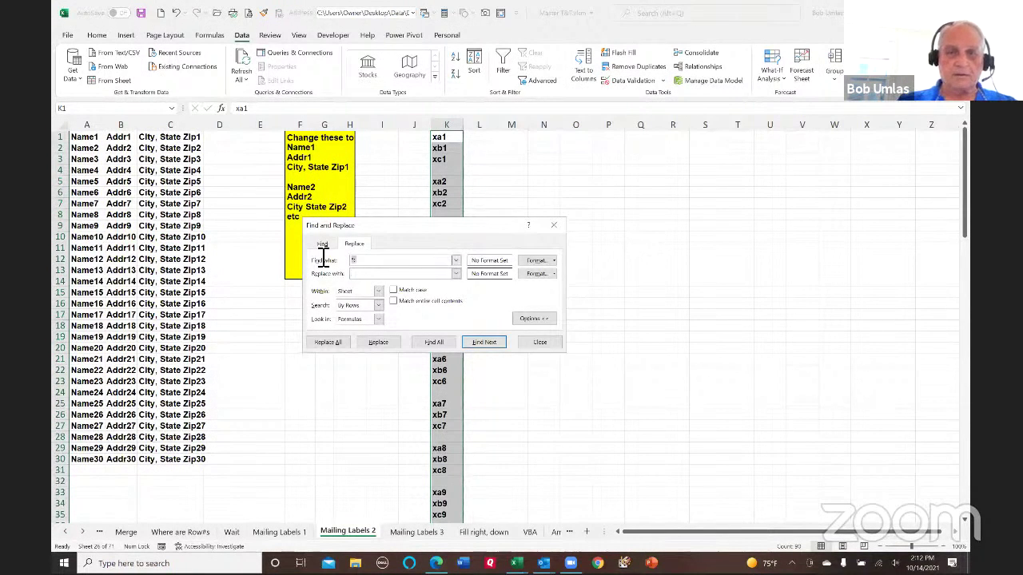
{"action": "key", "text": "Tab"}
{"action": "type", "text": "="}
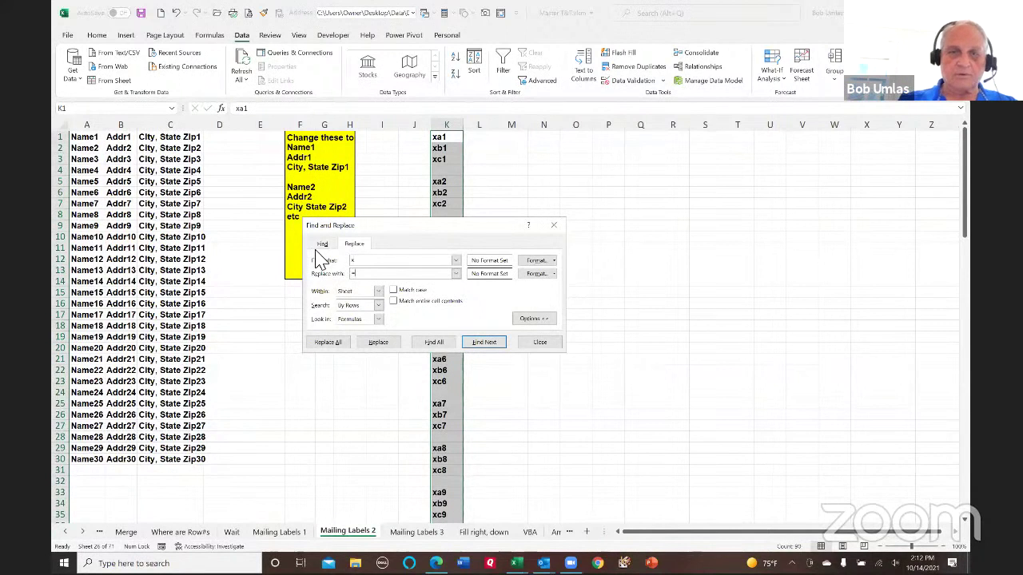
{"action": "left_click", "coordinate": [328, 343]}
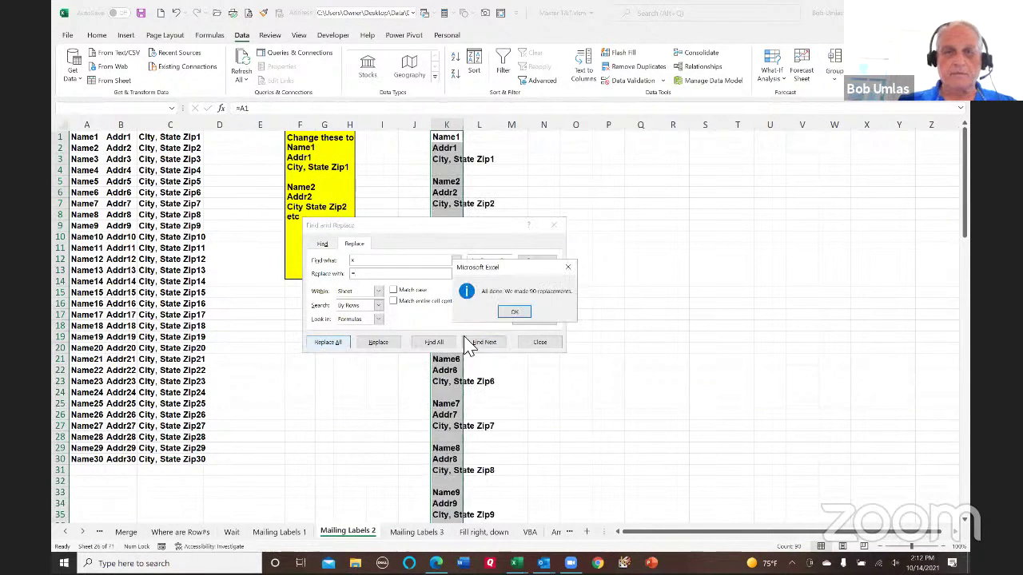
{"action": "key", "text": "Return"}
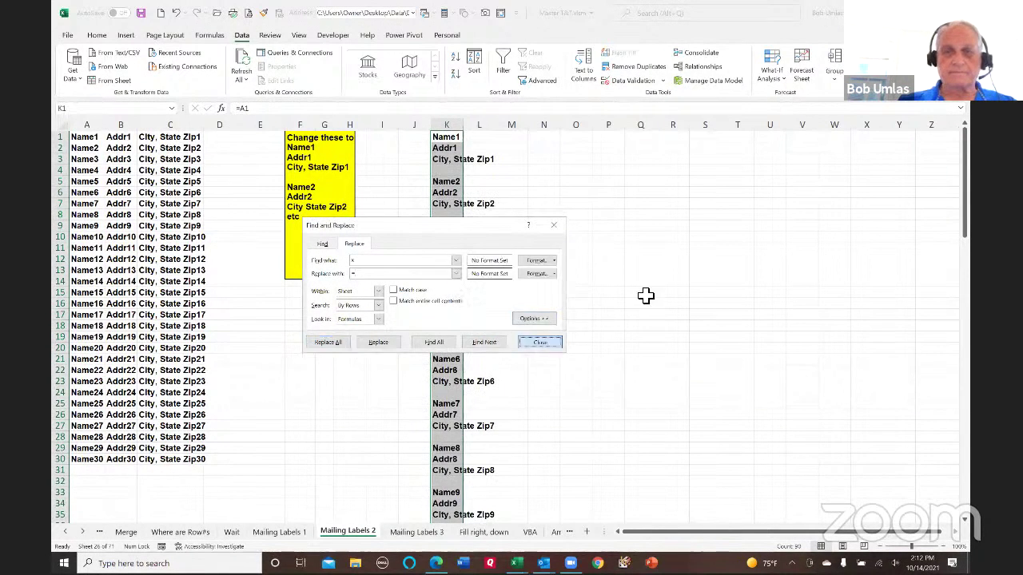
{"action": "key", "text": "Escape"}
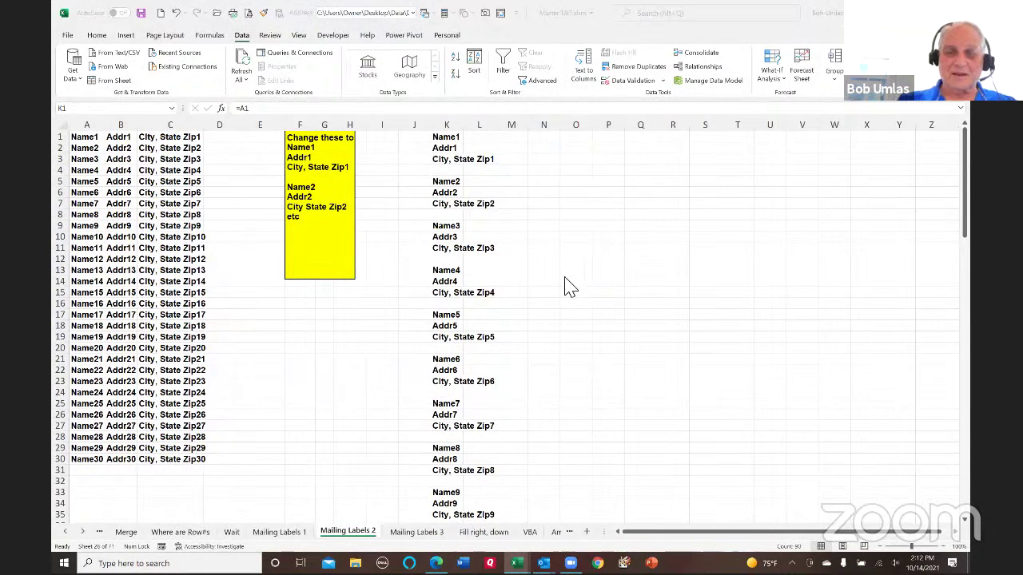
- Open the Mailing Labels 3 sheet and examine the stacked labels in column A and the formulas in C1:E2
{"action": "left_click", "coordinate": [422, 535]}
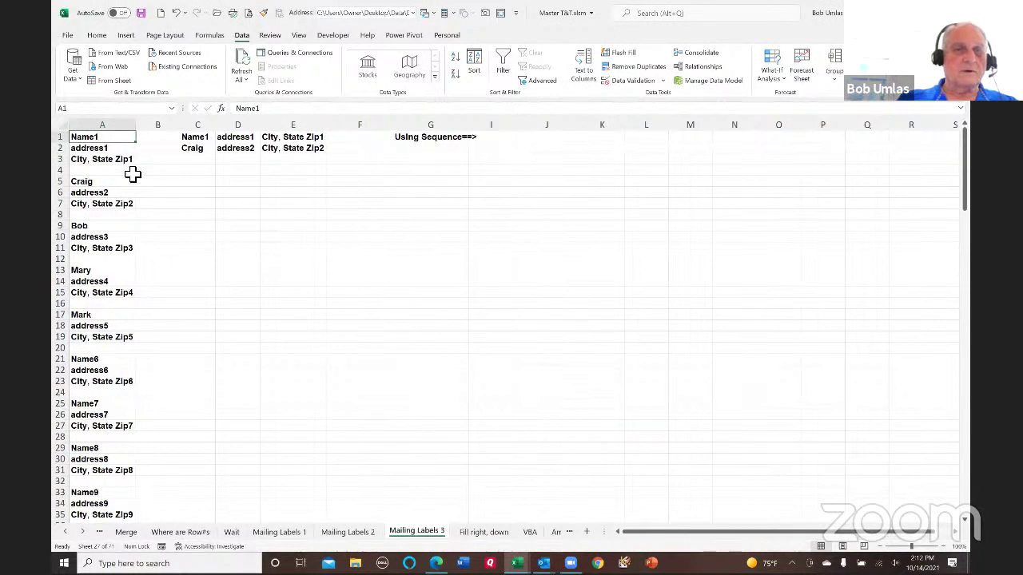
{"action": "left_click_drag", "start_coordinate": [94, 140], "coordinate": [86, 162]}
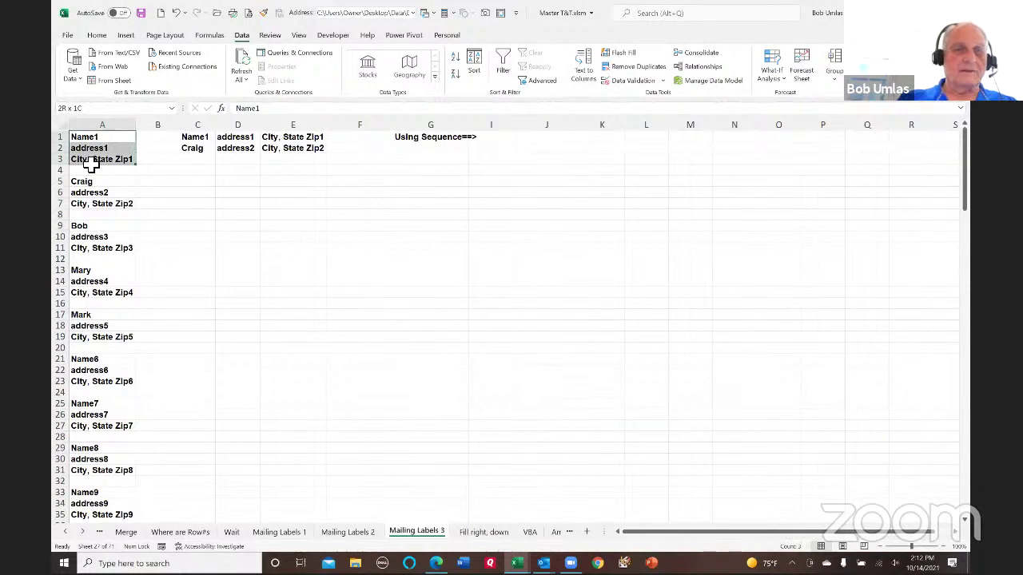
{"action": "left_click", "coordinate": [197, 138]}
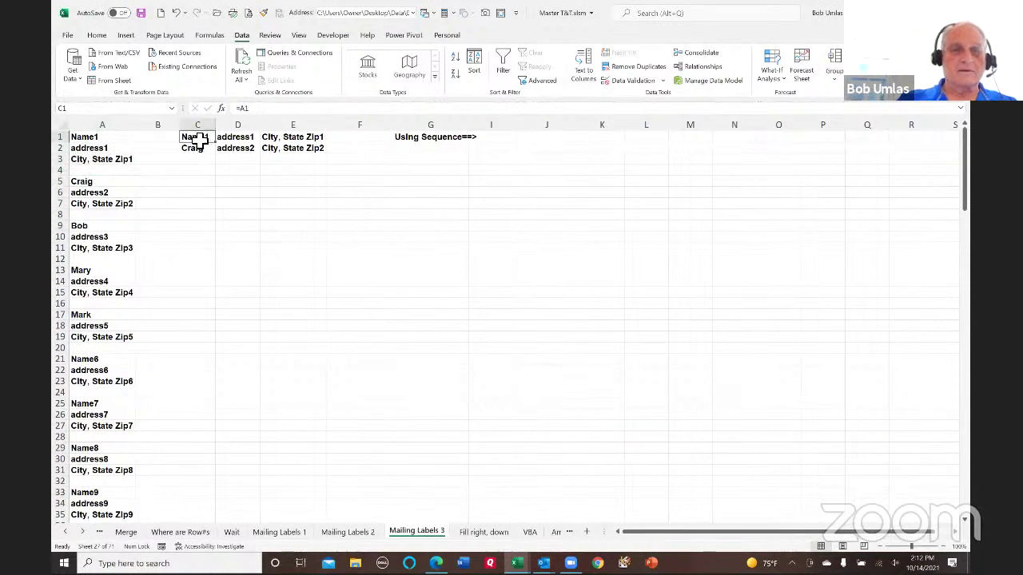
{"action": "left_click", "coordinate": [240, 140]}
{"action": "left_click", "coordinate": [278, 141]}
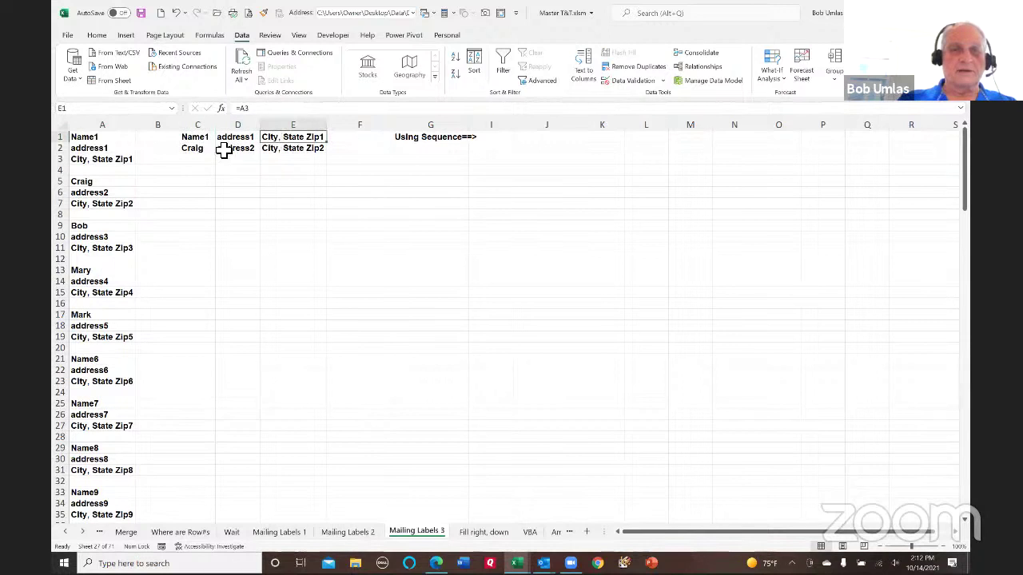
{"action": "left_click", "coordinate": [192, 150]}
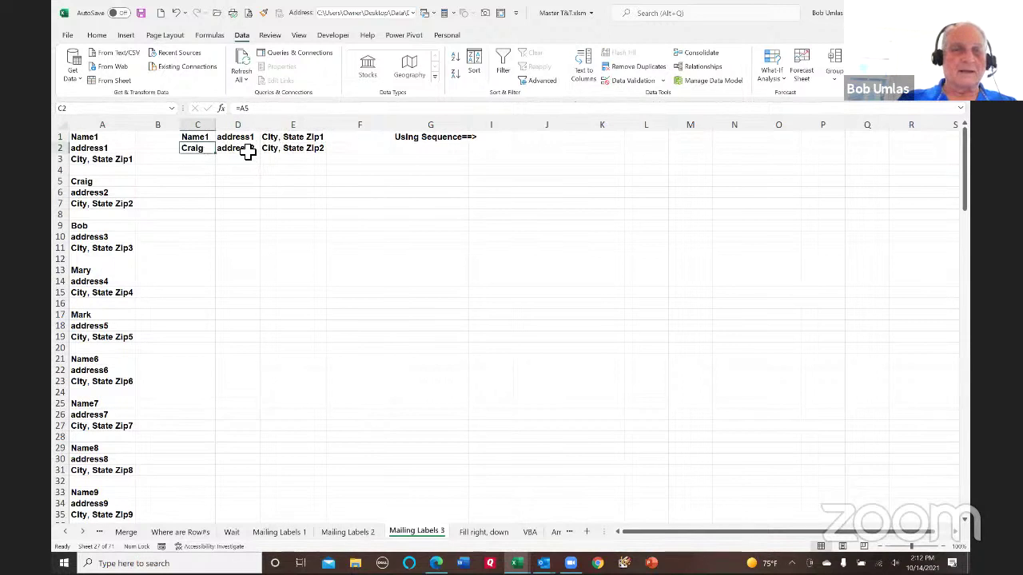
{"action": "key", "text": "Right"}
- Try filling the C1:E2 formula block down to row 16, and clear everything below row 1 again
{"action": "left_click", "coordinate": [200, 137]}
{"action": "left_click", "coordinate": [308, 150], "text": "shift"}
{"action": "left_click_drag", "start_coordinate": [332, 158], "coordinate": [337, 307]}
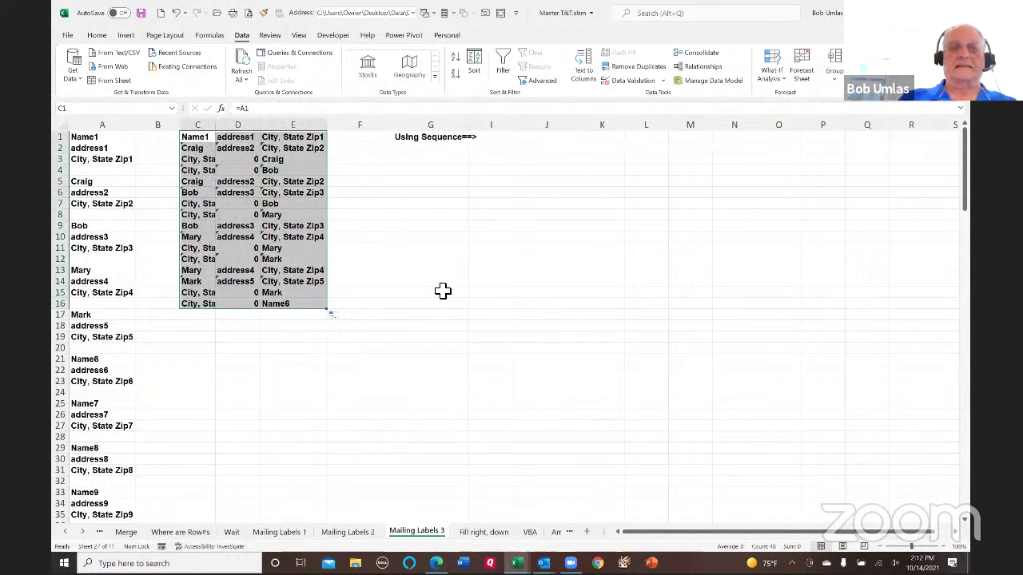
{"action": "left_click_drag", "start_coordinate": [328, 310], "coordinate": [332, 150]}
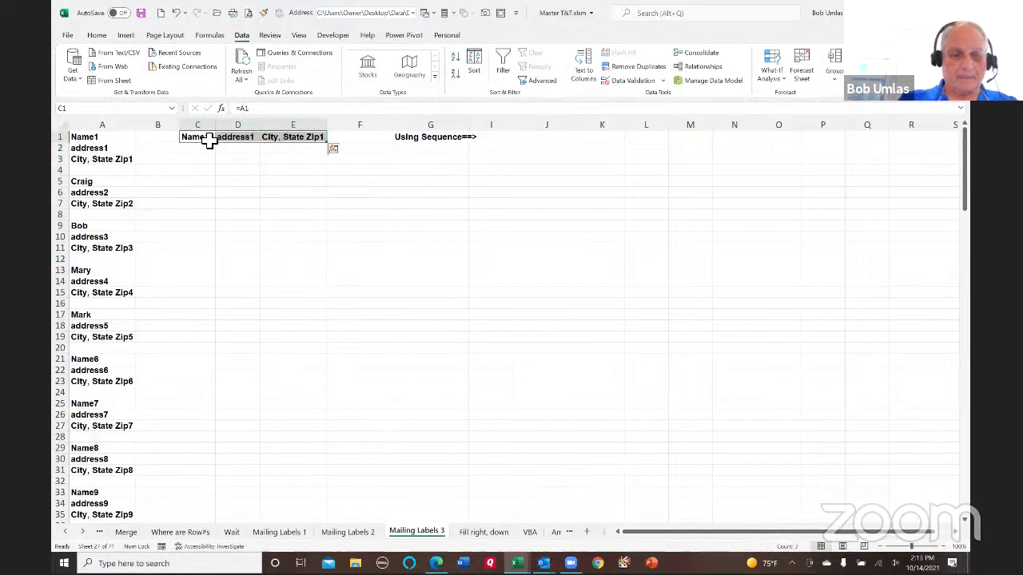
- Enter the text placeholders xa1, xb1 and xc1 in cells C1 to E1
{"action": "type", "text": "xa"}
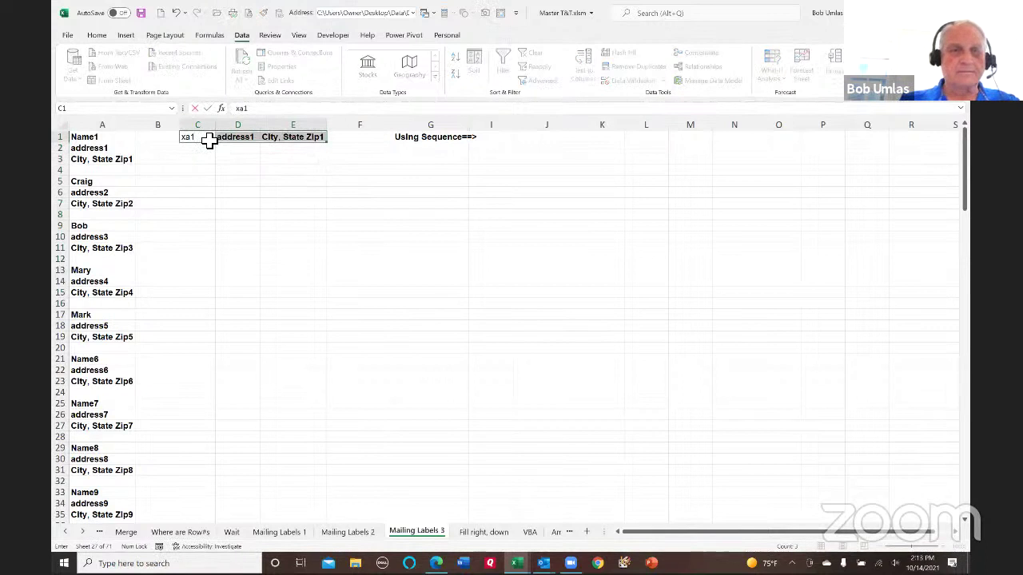
{"action": "type", "text": "1"}
{"action": "key", "text": "Return"}
{"action": "type", "text": "xb1"}
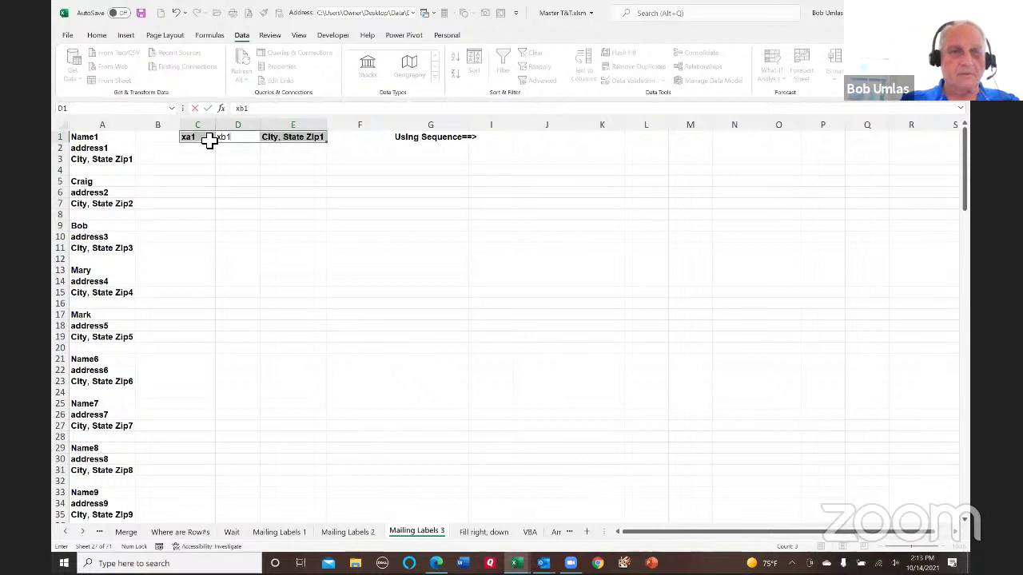
{"action": "key", "text": "Return"}
{"action": "type", "text": "xc"}
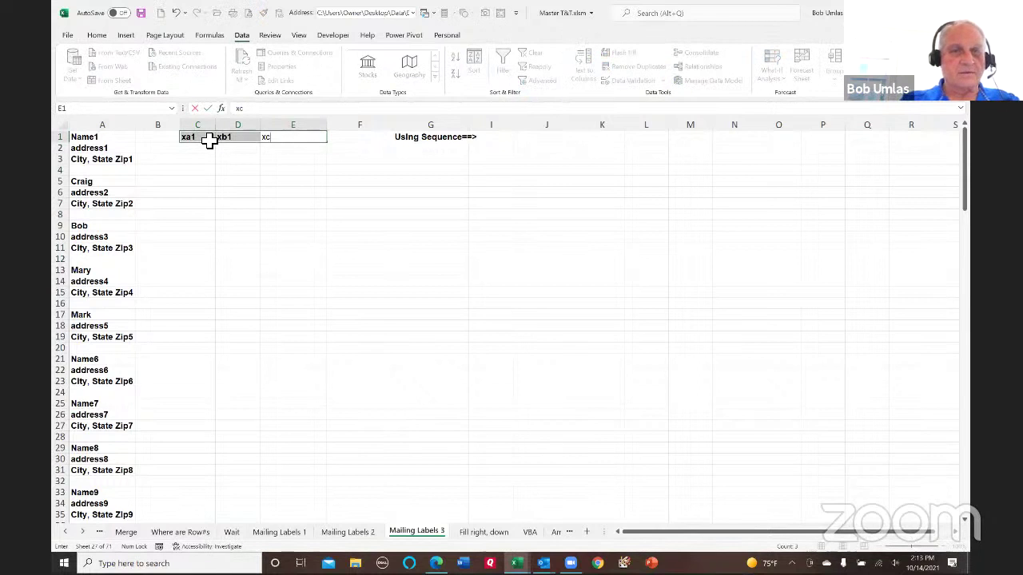
{"action": "type", "text": "1"}
{"action": "key", "text": "Return"}
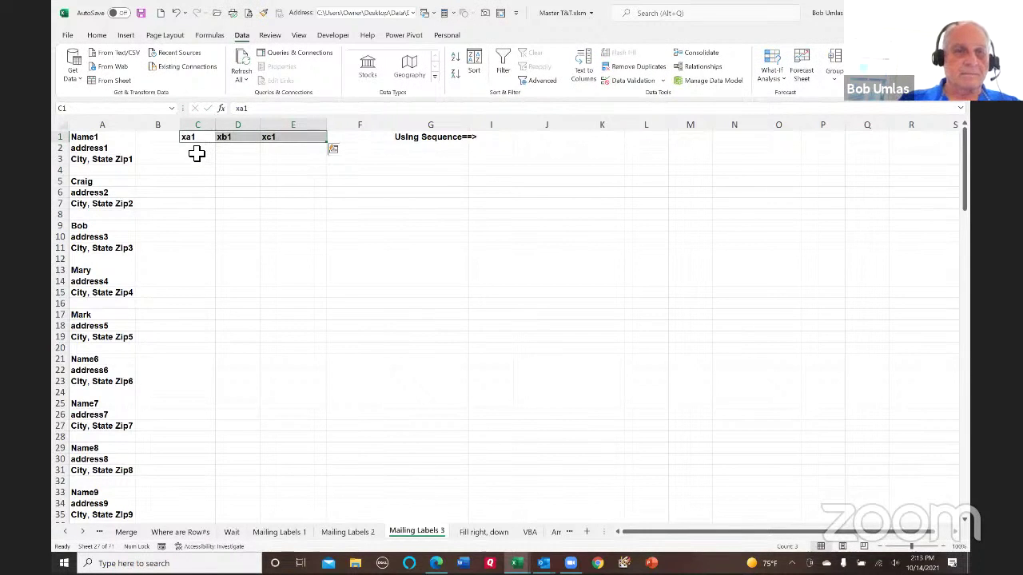
- Enter the text placeholders xa5, xb5 and xc5 in cells C2 to E2
{"action": "left_click", "coordinate": [197, 153]}
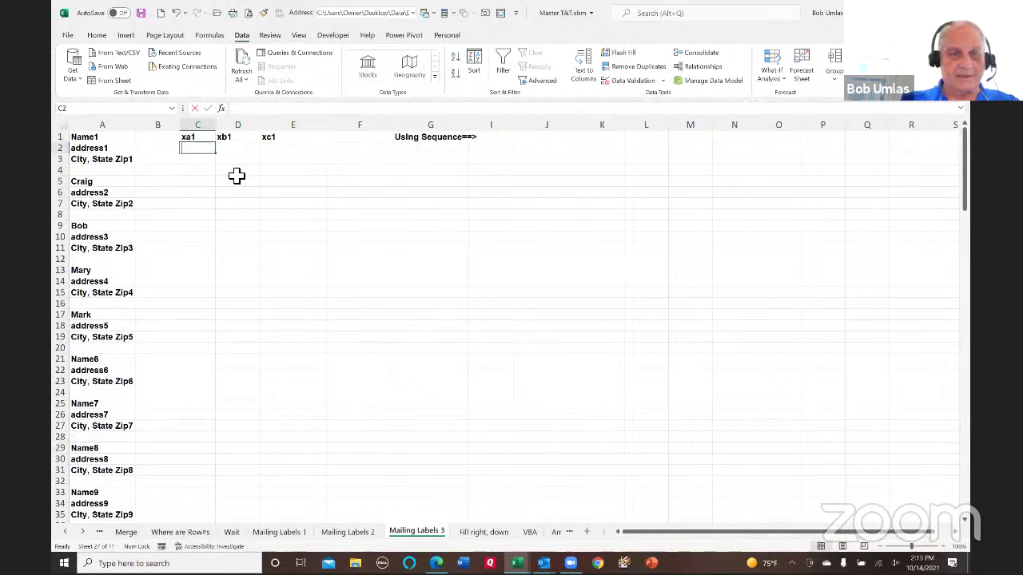
{"action": "type", "text": "xa1"}
{"action": "key", "text": "BackSpace"}
{"action": "type", "text": "5"}
{"action": "key", "text": "Tab"}
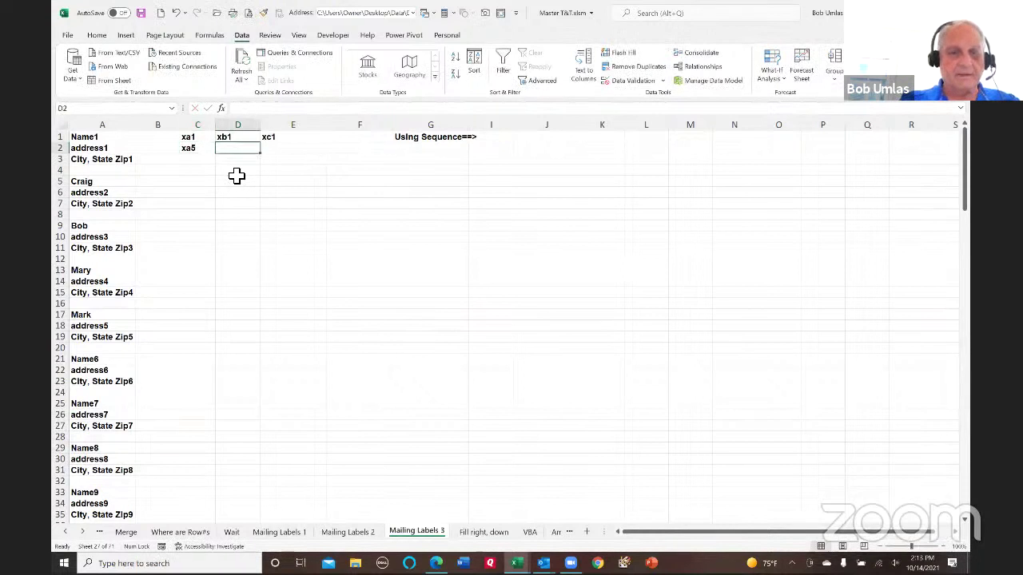
{"action": "type", "text": "xb5"}
{"action": "key", "text": "Tab"}
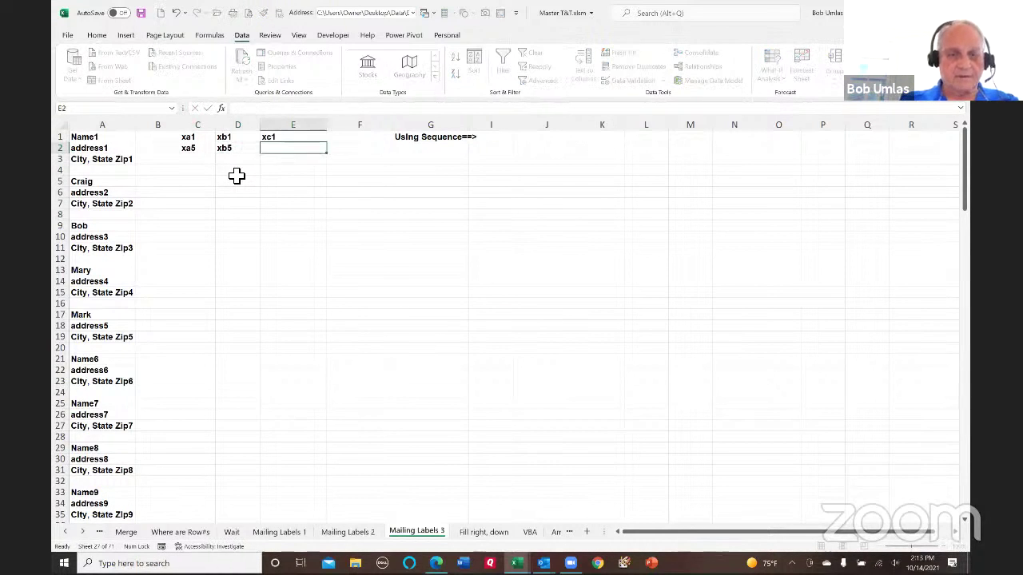
{"action": "type", "text": "xc5"}
{"action": "key", "text": "Return"}
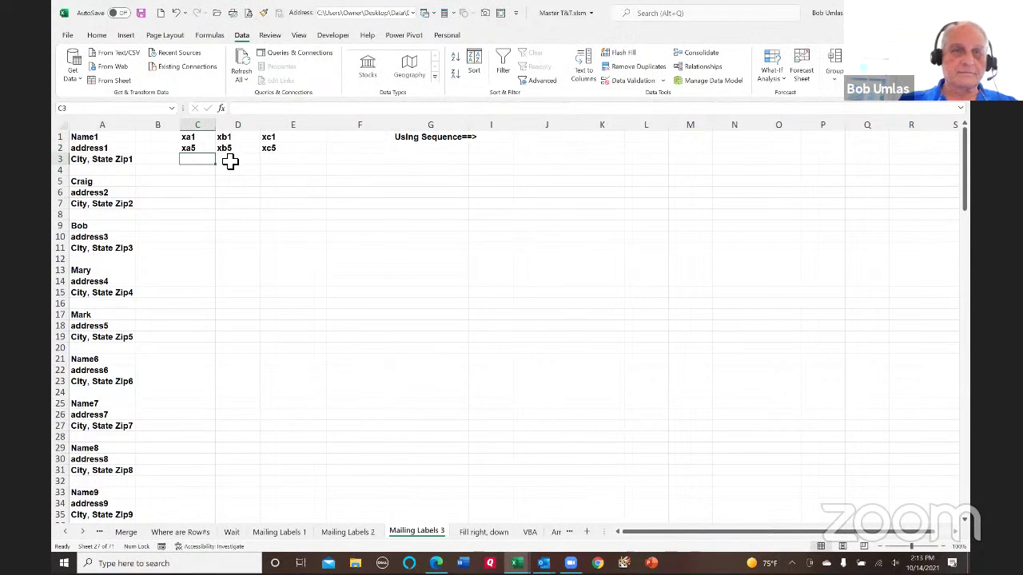
- Try filling the C1:E2 placeholders down to row 21 and replacing every x with = to make formulas
{"action": "left_click_drag", "start_coordinate": [210, 137], "coordinate": [331, 367]}
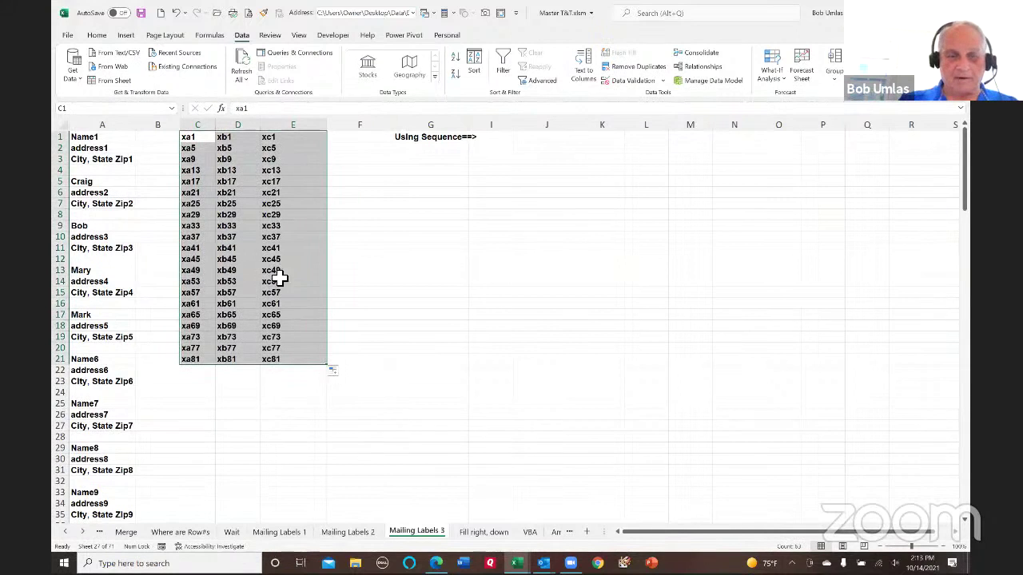
{"action": "key", "text": "ctrl+h"}
{"action": "key", "text": "Tab"}
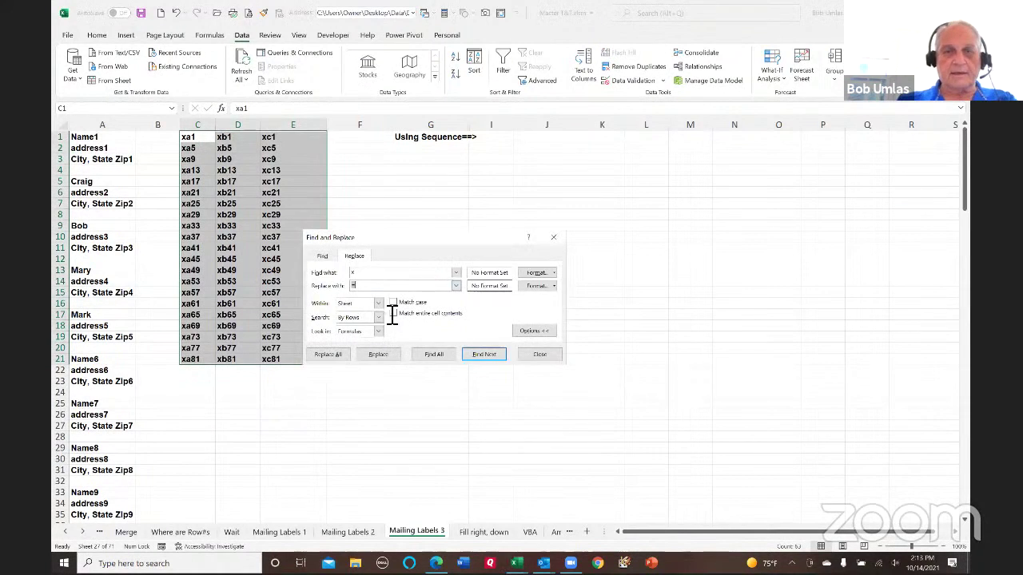
{"action": "left_click", "coordinate": [336, 357]}
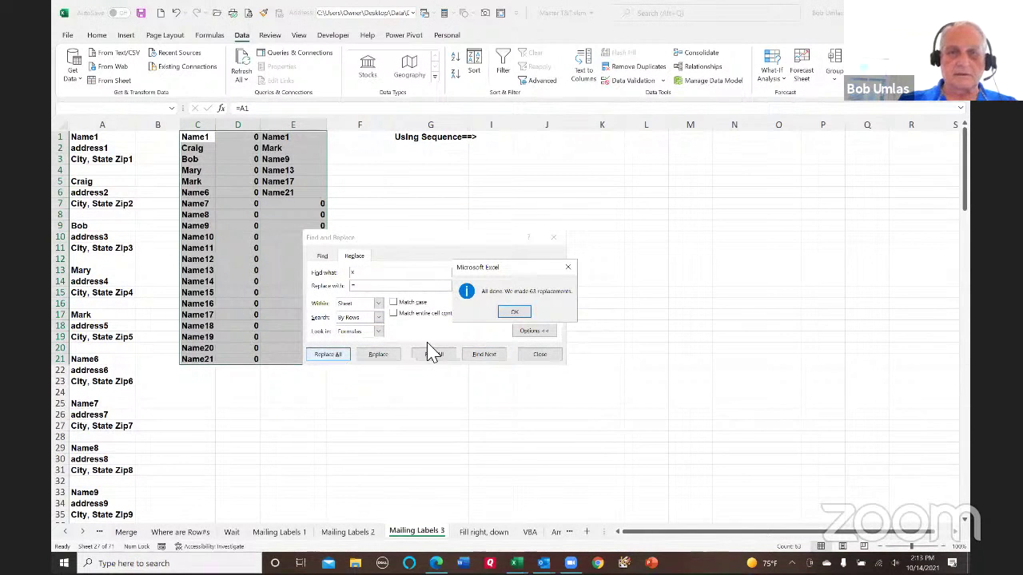
{"action": "left_click", "coordinate": [520, 314]}
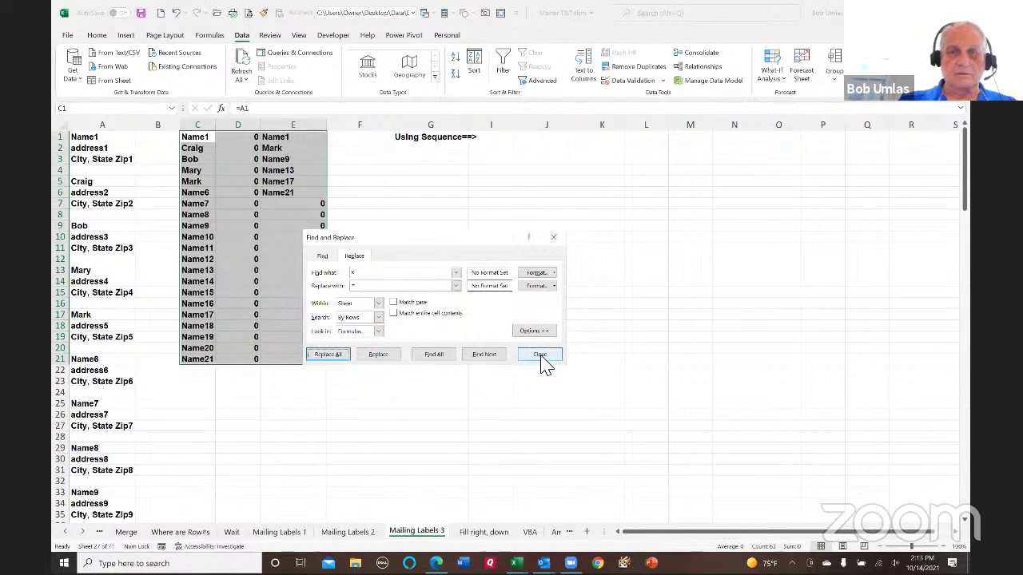
{"action": "left_click", "coordinate": [542, 356]}
- Undo the replacement, the fill and the placeholder entries in row 2
{"action": "key", "text": "ctrl+z"}
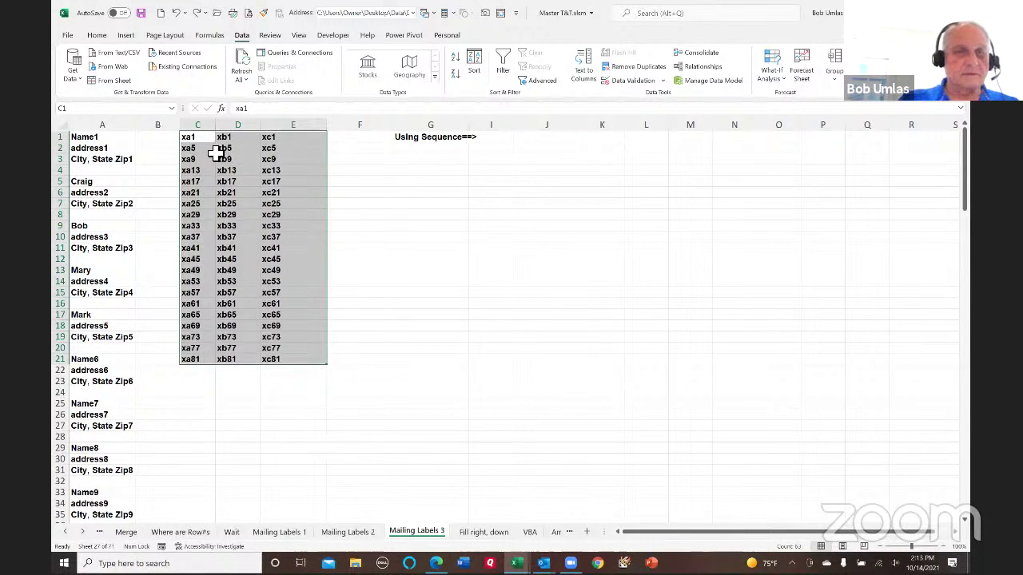
{"action": "key", "text": "ctrl+z"}
{"action": "key", "text": "ctrl+z"}
{"action": "key", "text": "ctrl+z"}
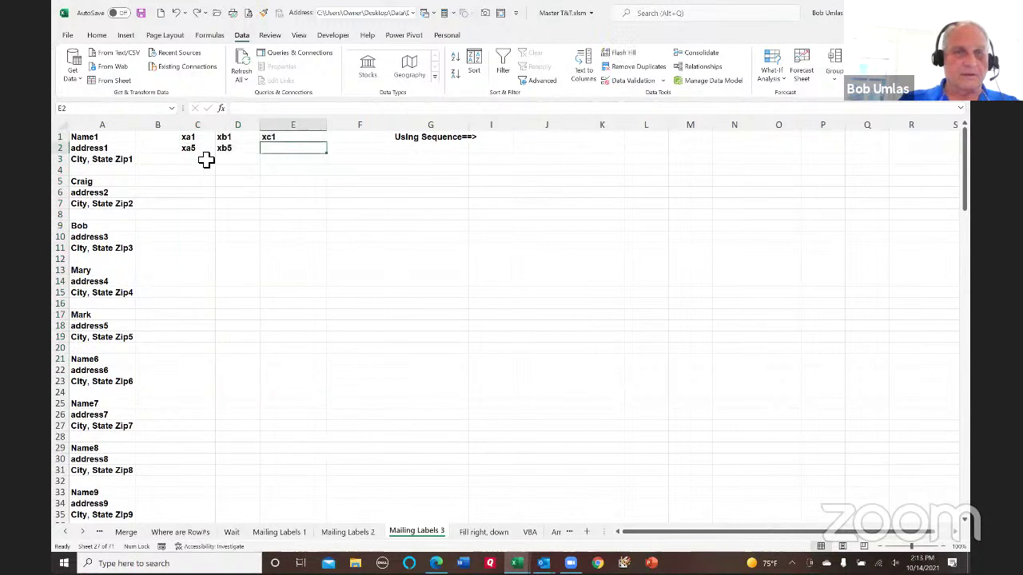
{"action": "key", "text": "ctrl+z"}
- Change the row 1 placeholders to xa2 in D1 and xa3 in E1
{"action": "left_click", "coordinate": [230, 137]}
{"action": "type", "text": "xa2"}
{"action": "left_click", "coordinate": [276, 138]}
{"action": "type", "text": "xa3"}
- Enter the placeholders xa5, xa6 and xa7 in cells C2 to E2
{"action": "left_click", "coordinate": [189, 152]}
{"action": "type", "text": "xa1"}
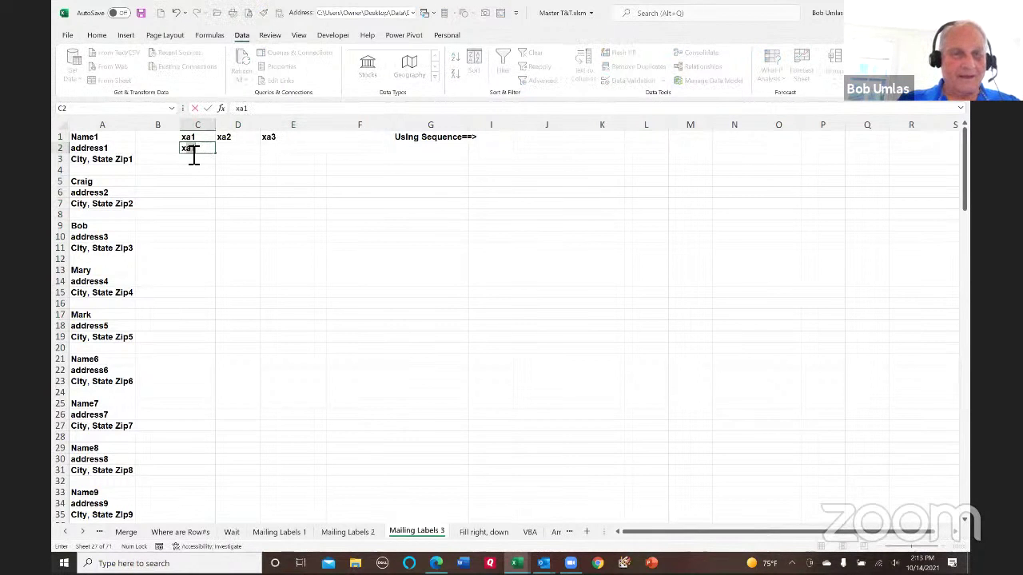
{"action": "key", "text": "Tab"}
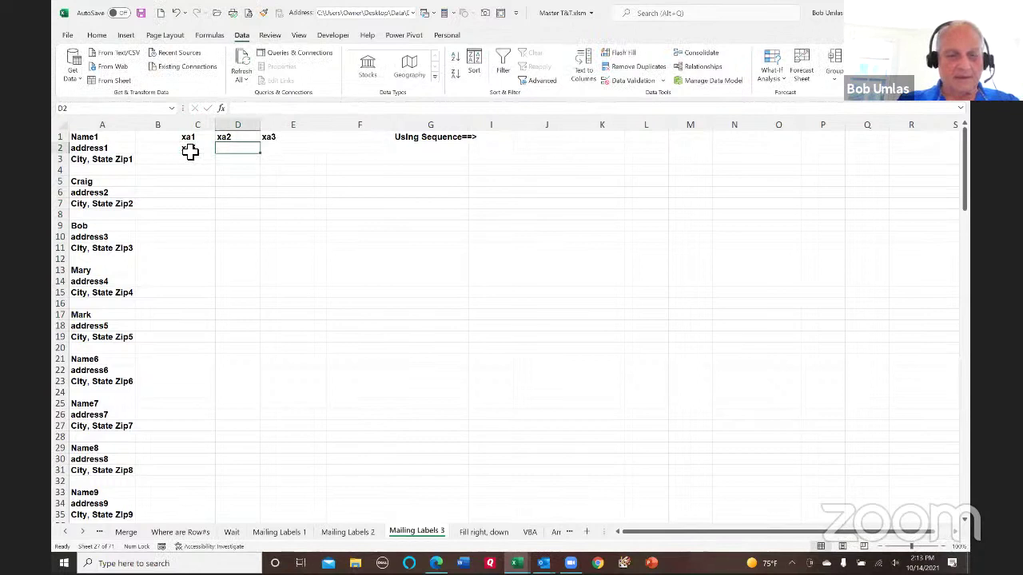
{"action": "type", "text": "xa6"}
{"action": "key", "text": "Tab"}
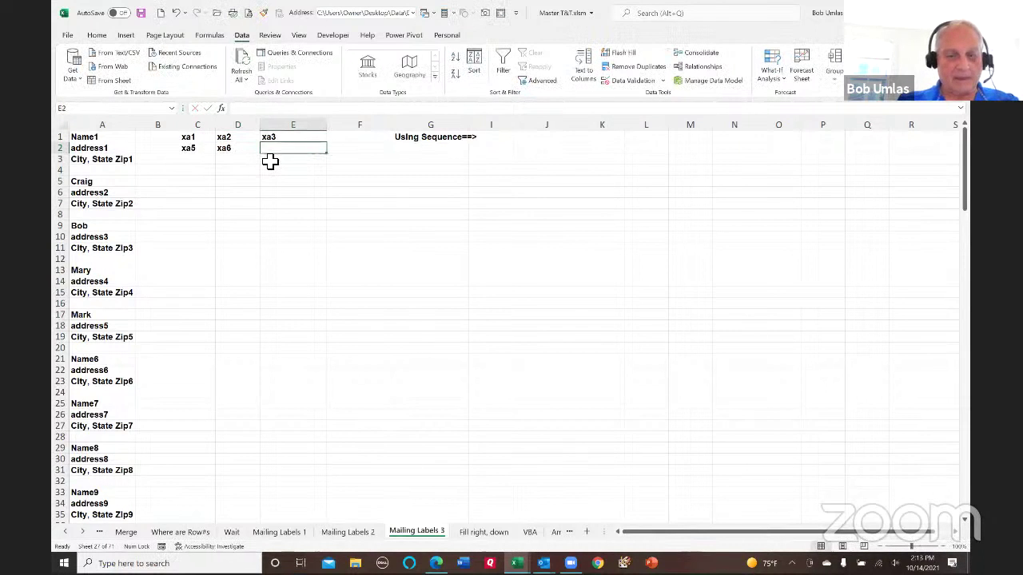
{"action": "type", "text": "xa7"}
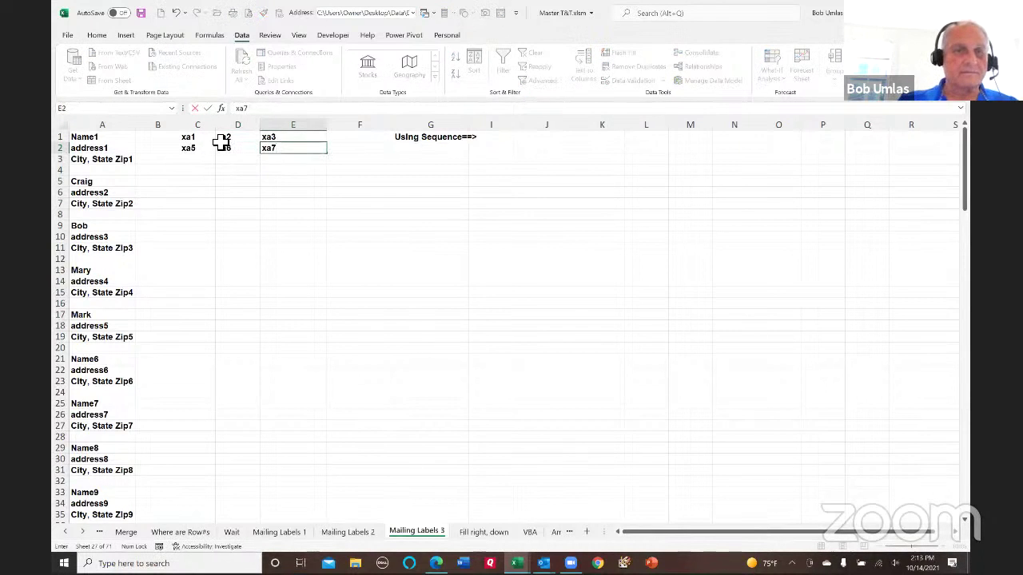
- Fill the C1:E2 placeholder block down to row 22
{"action": "left_click_drag", "start_coordinate": [198, 138], "coordinate": [276, 150]}
{"action": "left_click", "coordinate": [307, 150]}
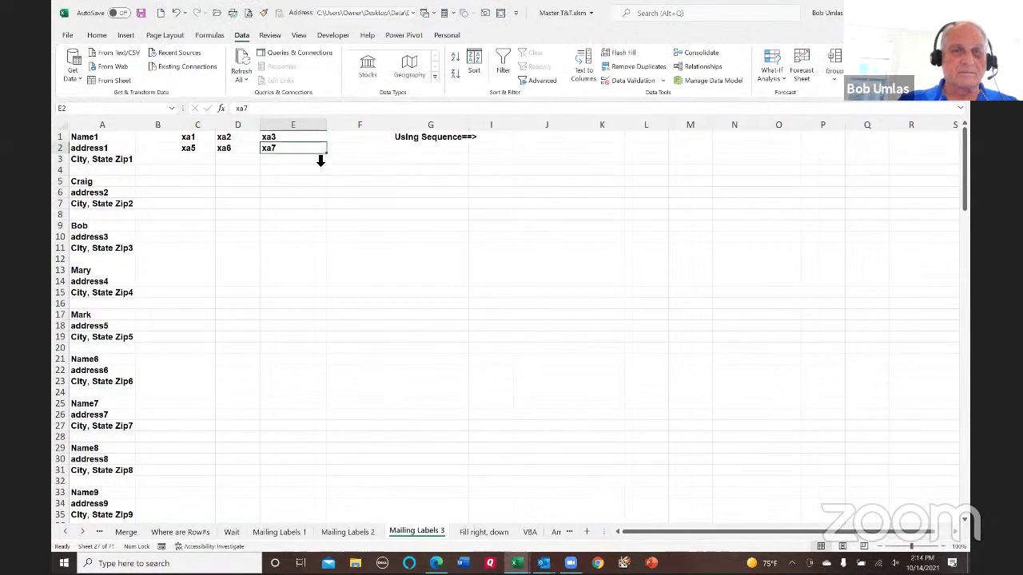
{"action": "left_click_drag", "start_coordinate": [189, 138], "coordinate": [296, 152]}
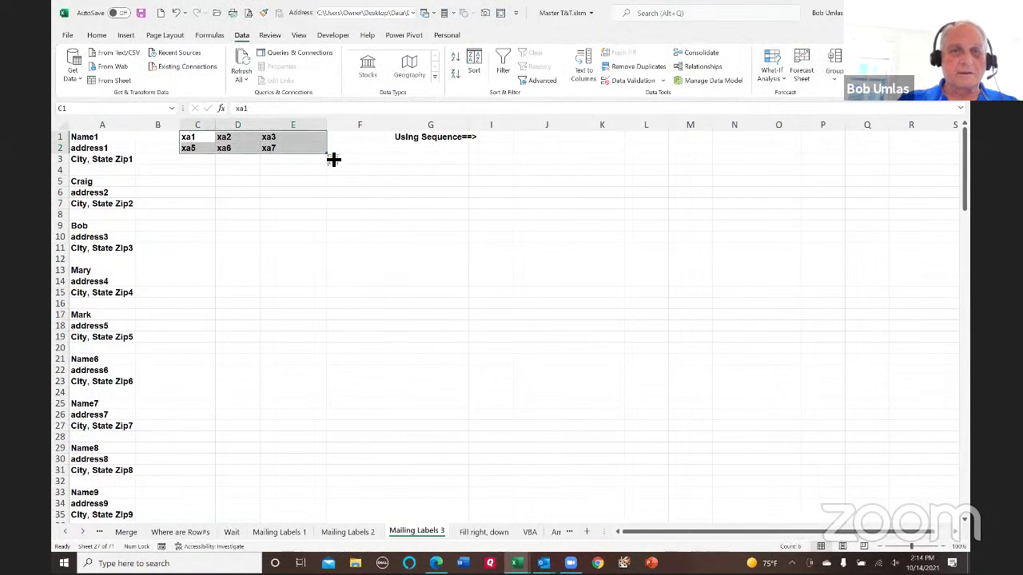
{"action": "left_click_drag", "start_coordinate": [352, 308], "coordinate": [346, 377]}
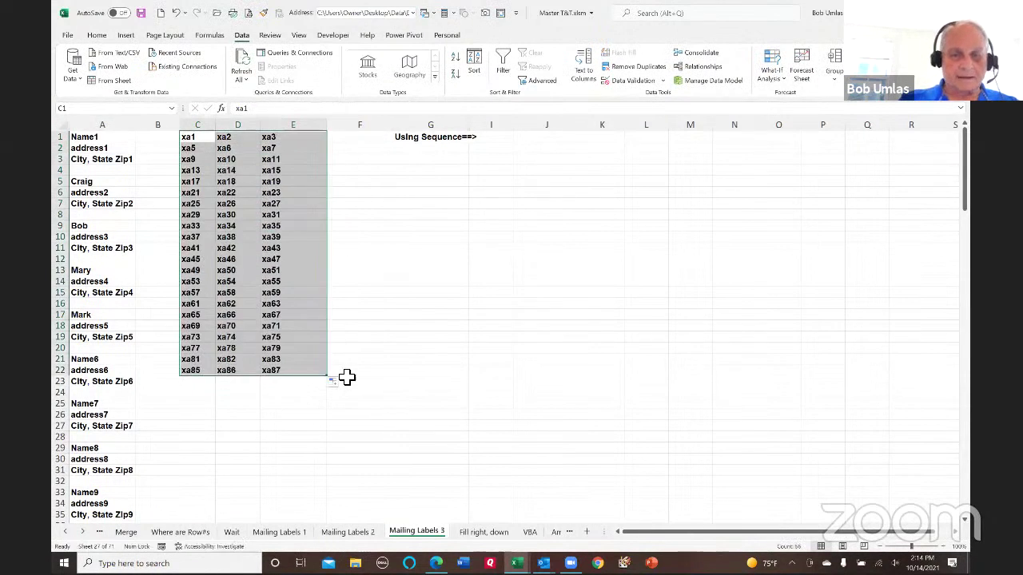
- Replace every x with = in the placeholder block C1:E22 so the entries become live cell references
{"action": "key", "text": "ctrl+h"}
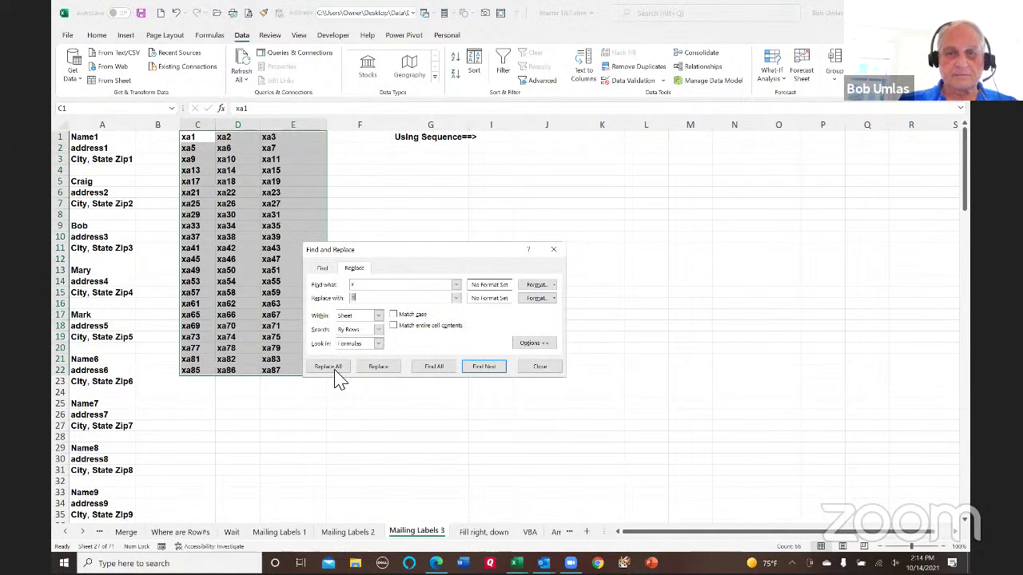
{"action": "left_click", "coordinate": [336, 369]}
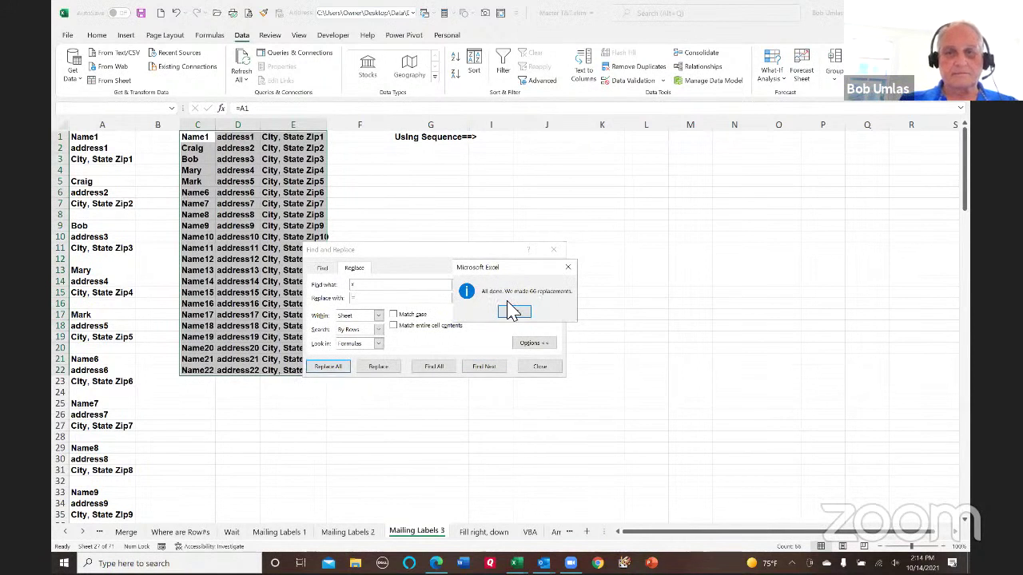
{"action": "left_click", "coordinate": [517, 313]}
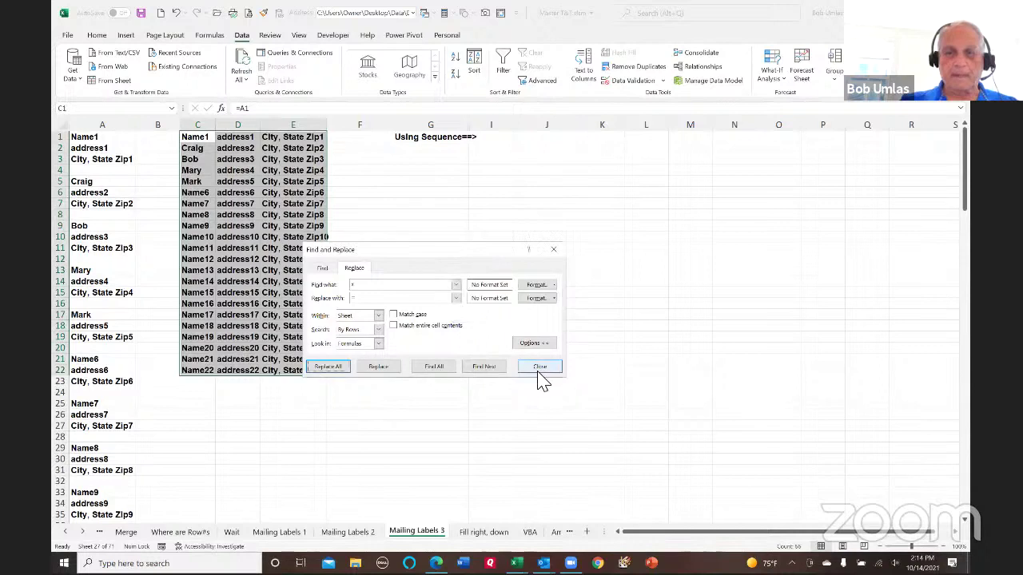
{"action": "left_click", "coordinate": [540, 367]}
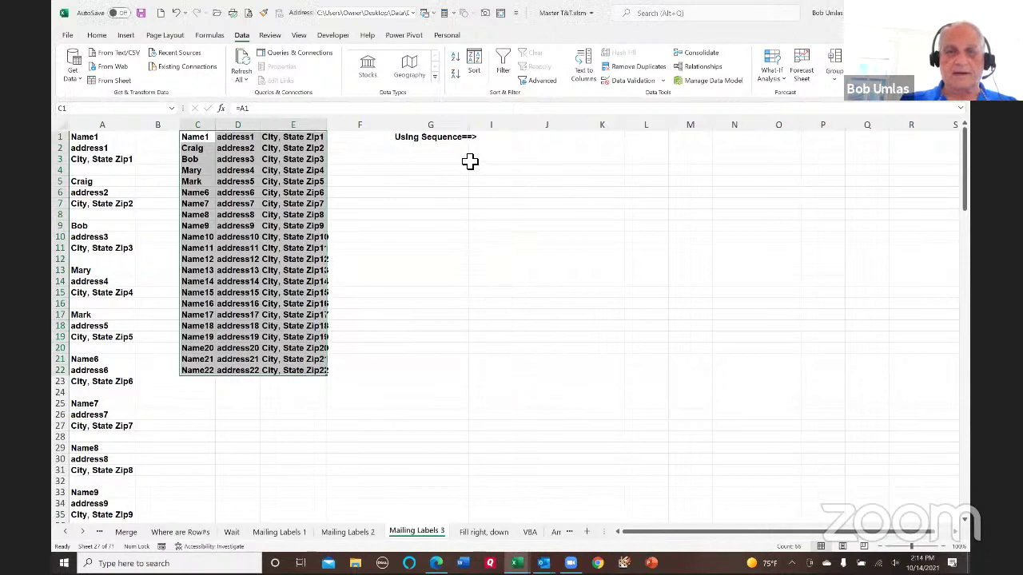
- Reveal column H and fit its width to the SEQUENCE formula text in H1
{"action": "left_click_drag", "start_coordinate": [463, 125], "coordinate": [600, 130]}
{"action": "left_click", "coordinate": [544, 139]}
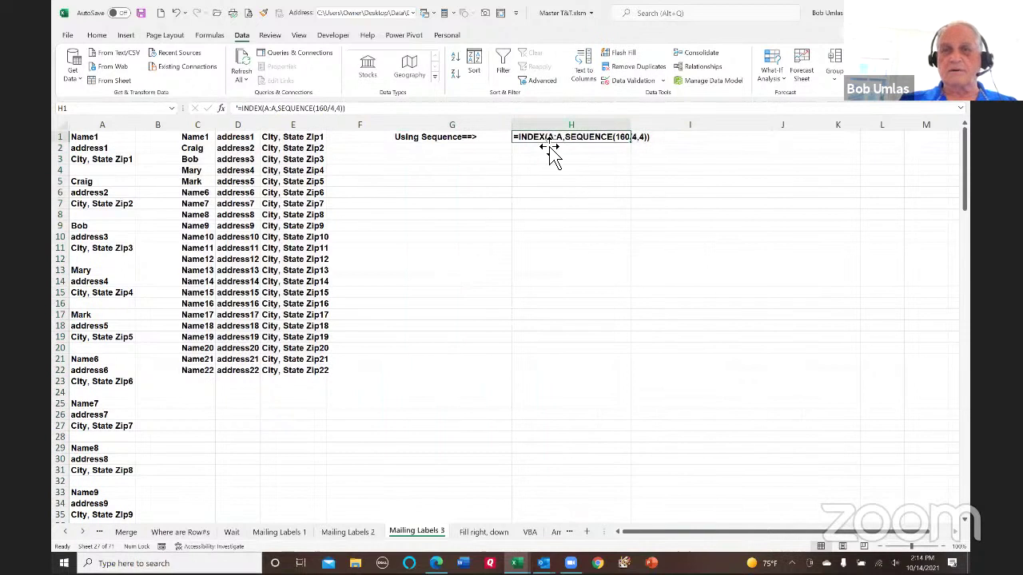
{"action": "double_click", "coordinate": [631, 134]}
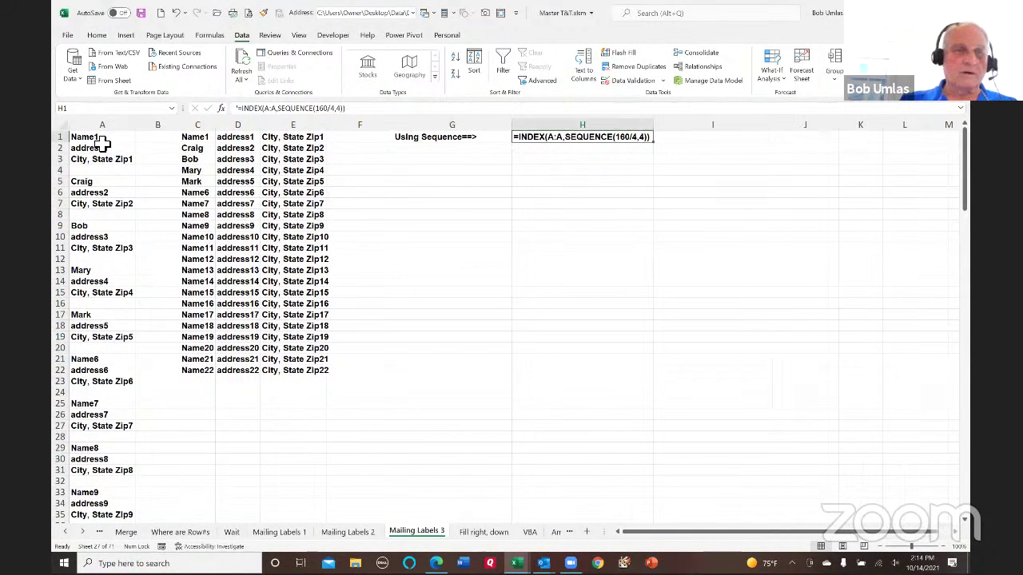
- Check the last address rows in column A, and turn the text in H1 into the live formula =INDEX(A:A,SEQUENCE(160/4,4))
{"action": "left_click_drag", "start_coordinate": [969, 146], "coordinate": [971, 524]}
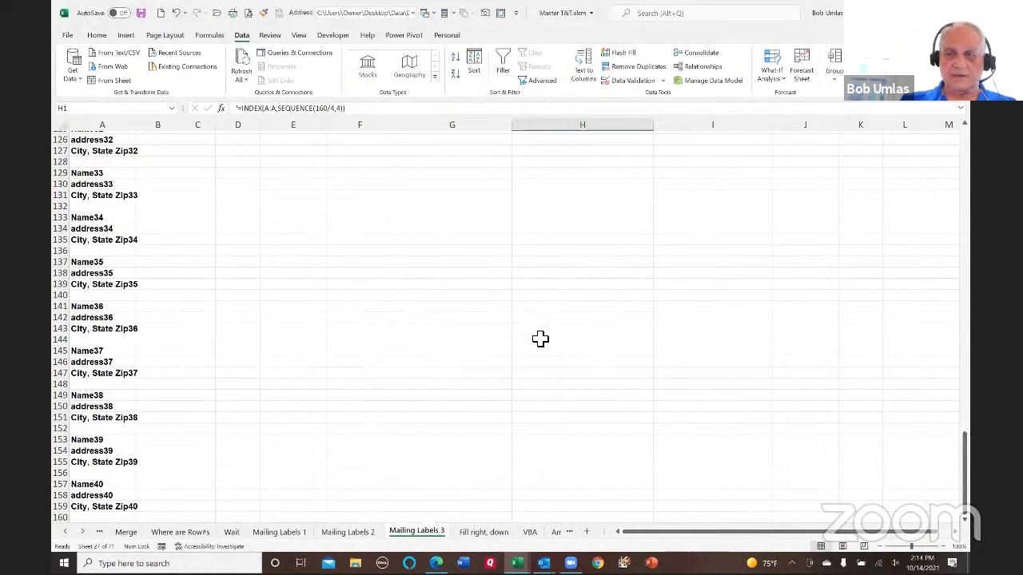
{"action": "scroll", "coordinate": [521, 359], "scroll_direction": "down", "scroll_amount": 8}
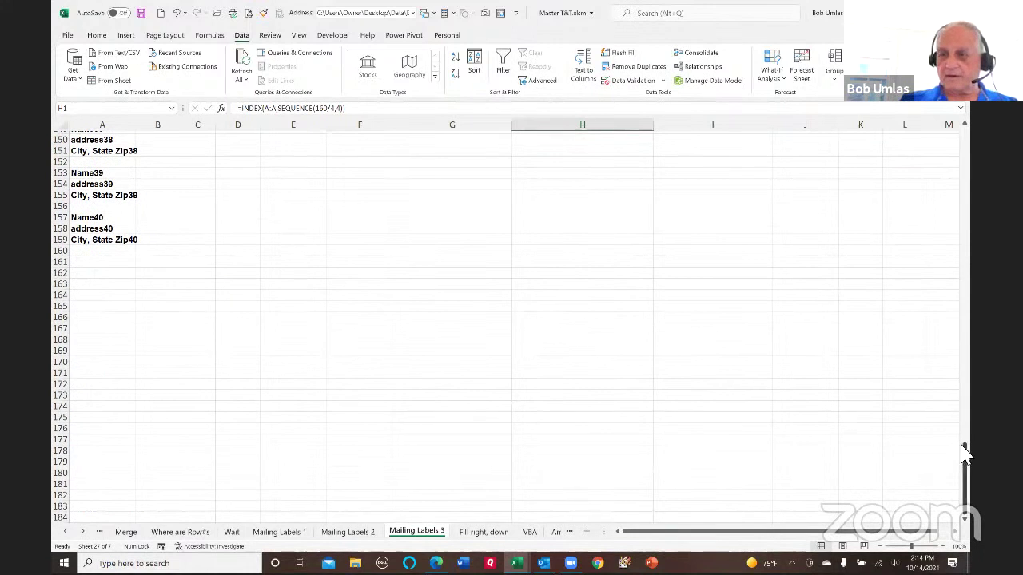
{"action": "left_click_drag", "start_coordinate": [969, 472], "coordinate": [969, 132]}
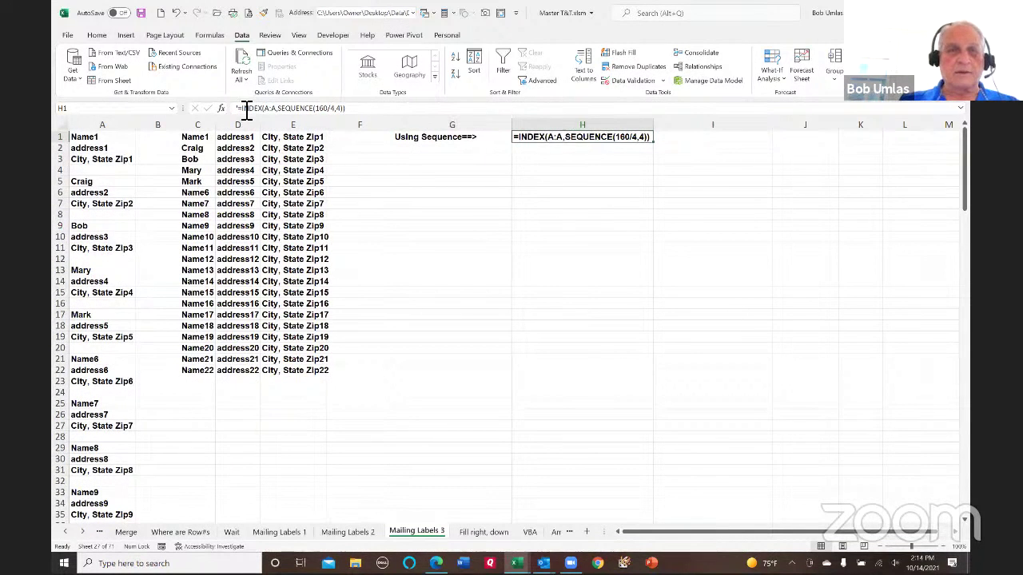
{"action": "key", "text": "F2"}
{"action": "key", "text": "Home"}
{"action": "key", "text": "Delete"}
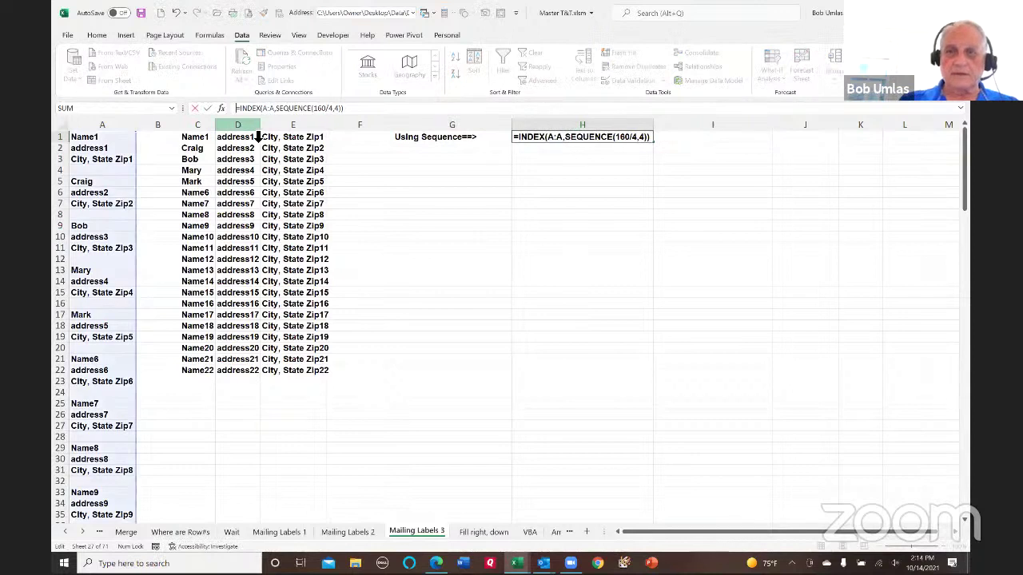
{"action": "key", "text": "Return"}
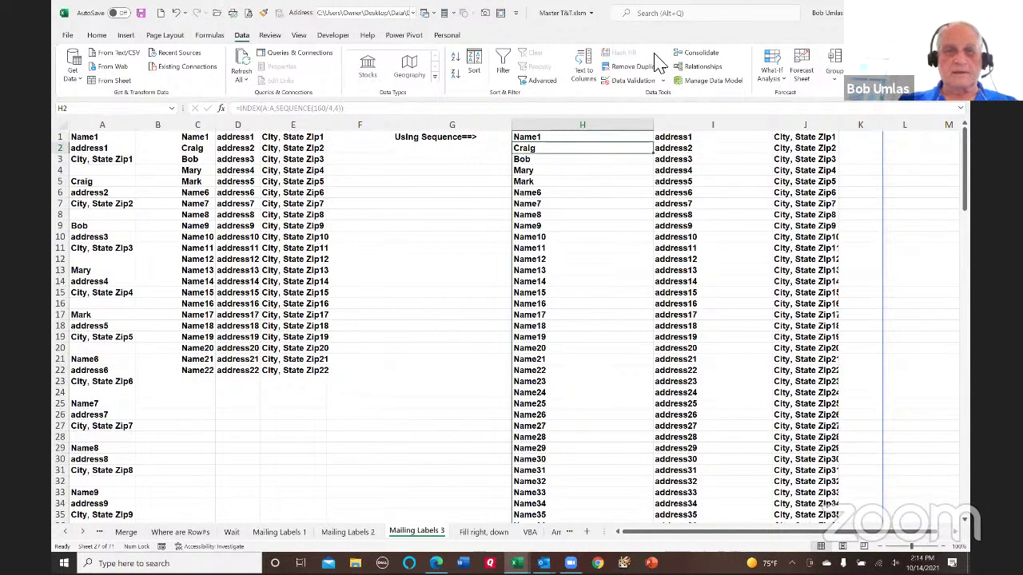
- Try 3 instead of 4 as the SEQUENCE column count in H1's formula, and undo the change
{"action": "left_click", "coordinate": [548, 139]}
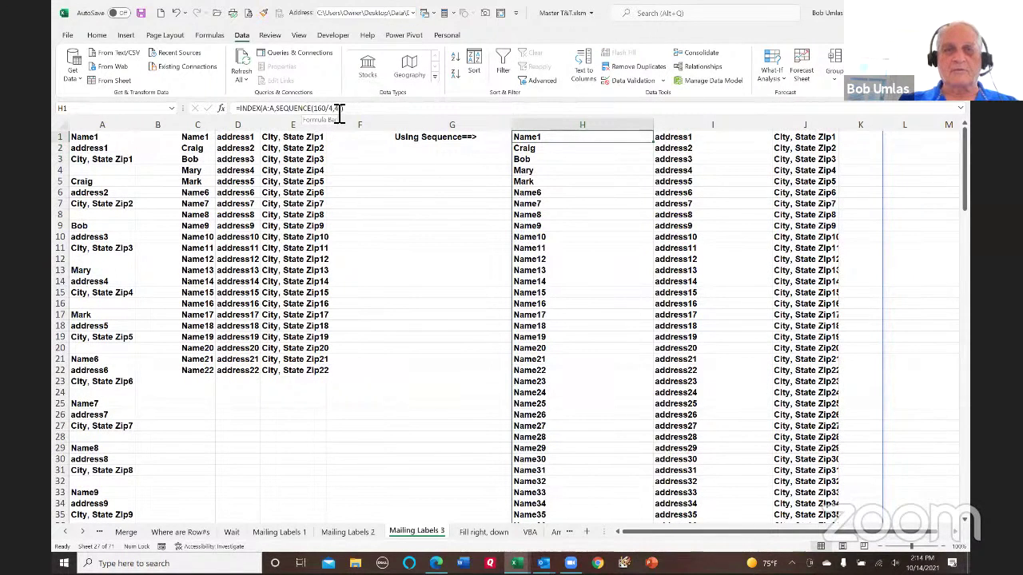
{"action": "scroll", "coordinate": [524, 243], "scroll_direction": "down", "scroll_amount": 6}
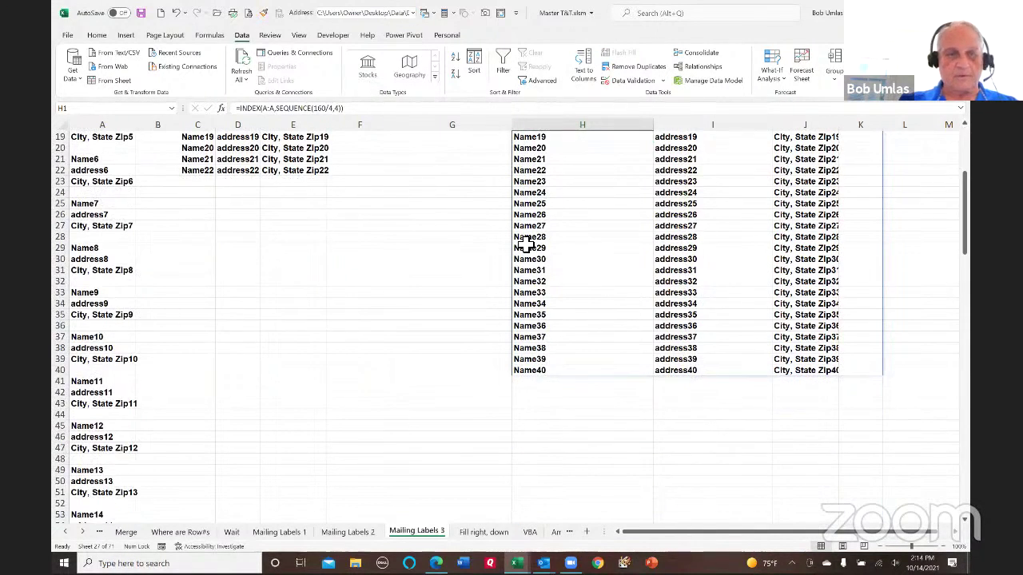
{"action": "scroll", "coordinate": [524, 244], "scroll_direction": "up", "scroll_amount": 6}
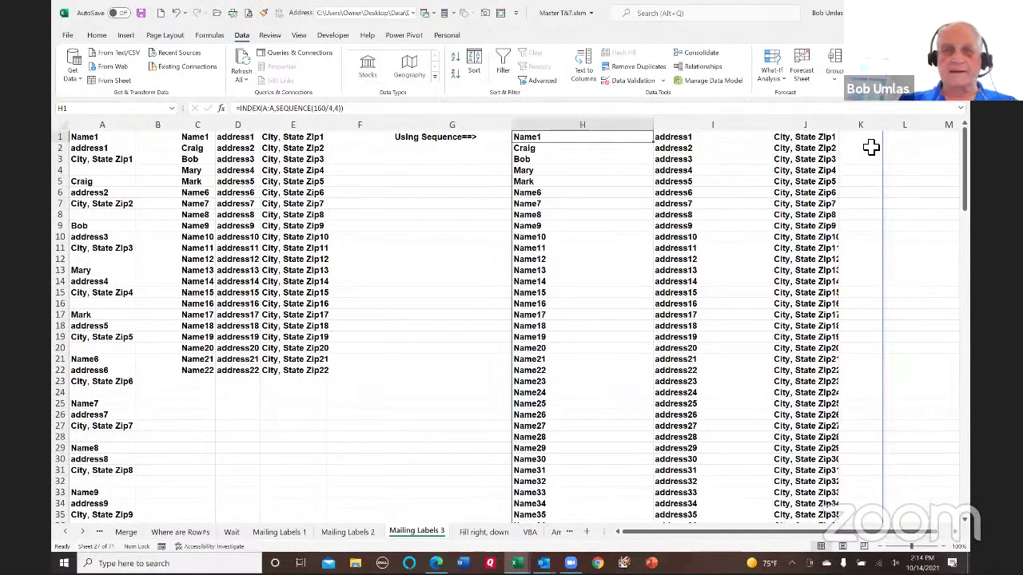
{"action": "left_click", "coordinate": [341, 112]}
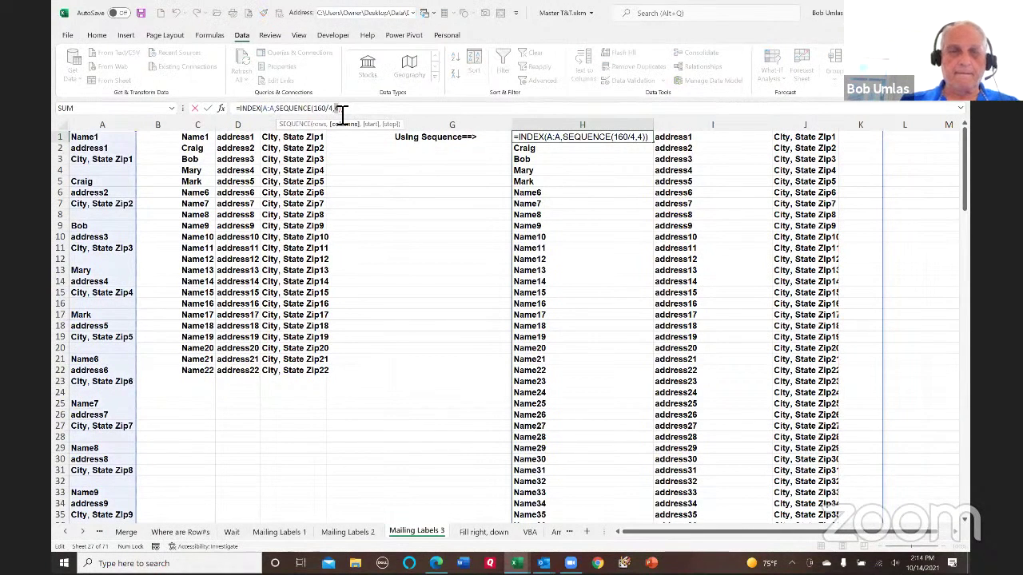
{"action": "key", "text": "Return"}
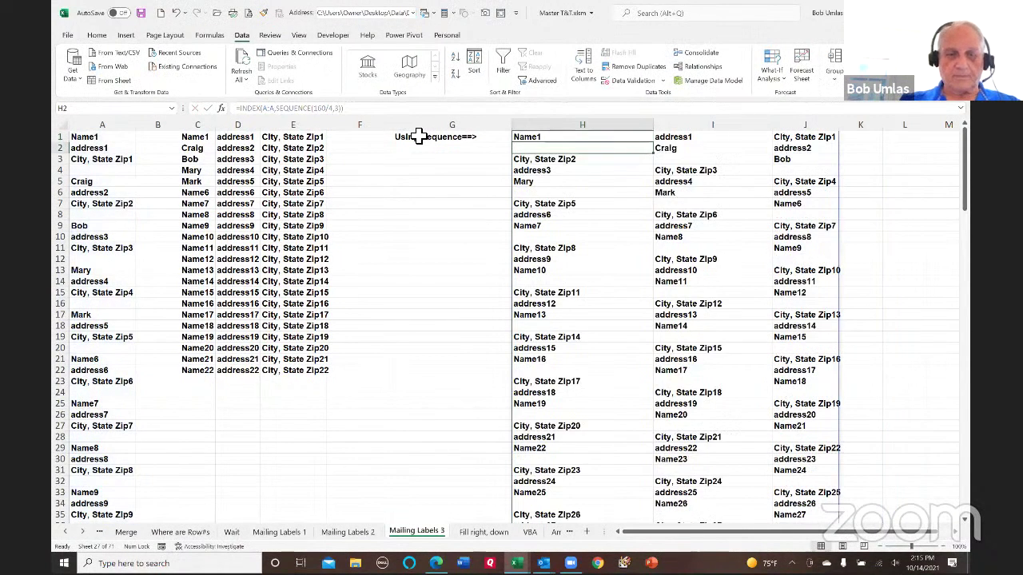
{"action": "key", "text": "ctrl+z"}
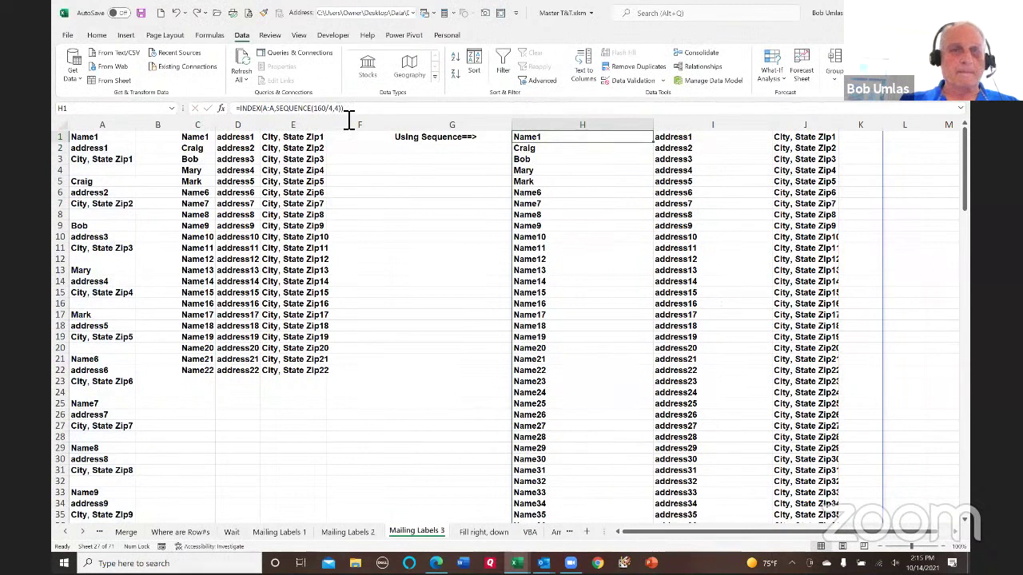
- Go to the Fill right, down sheet and remove the old example data from columns C to J
{"action": "left_click", "coordinate": [480, 533]}
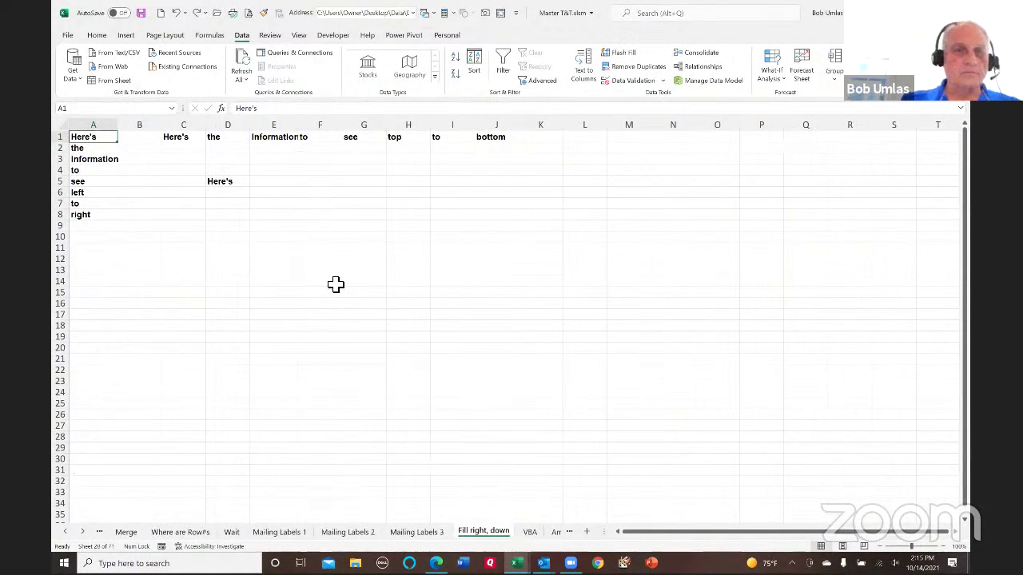
{"action": "left_click_drag", "start_coordinate": [96, 139], "coordinate": [79, 228]}
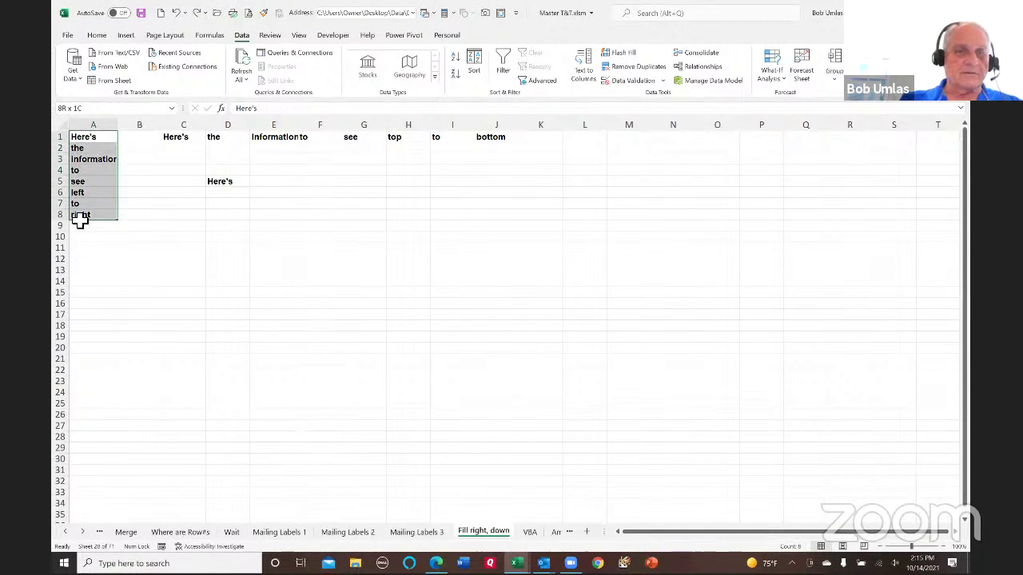
{"action": "left_click_drag", "start_coordinate": [183, 142], "coordinate": [494, 139]}
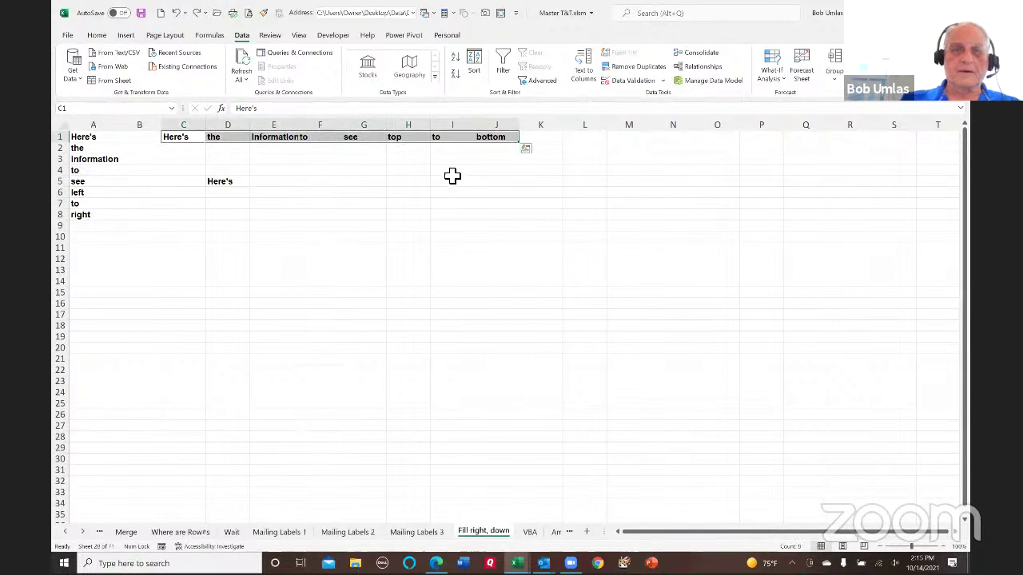
{"action": "left_click_drag", "start_coordinate": [188, 125], "coordinate": [502, 126]}
{"action": "key", "text": "Delete"}
{"action": "left_click", "coordinate": [98, 142]}
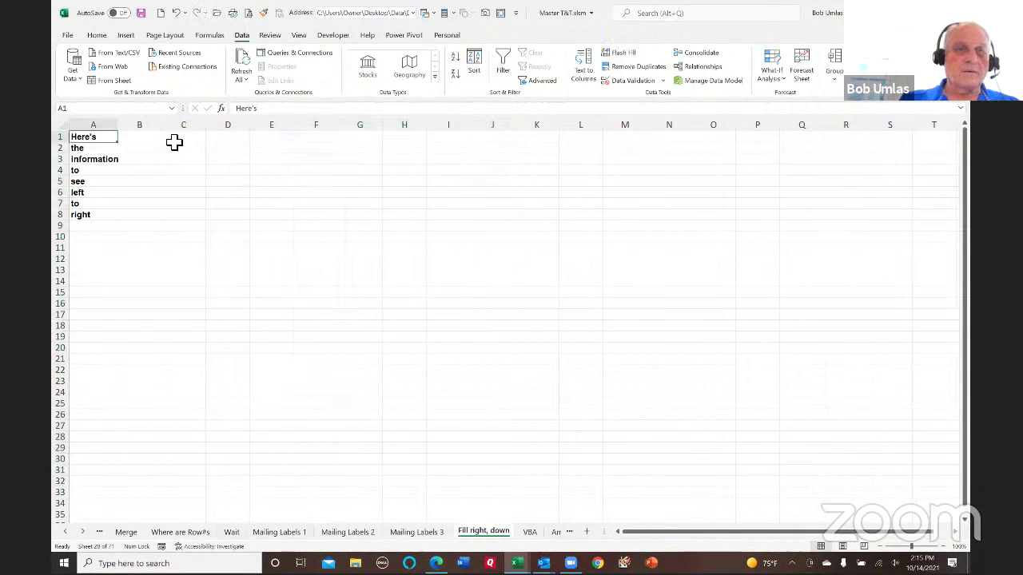
- Enter the placeholder xa1 in C1 and fill the series across to J1
{"action": "left_click", "coordinate": [193, 137]}
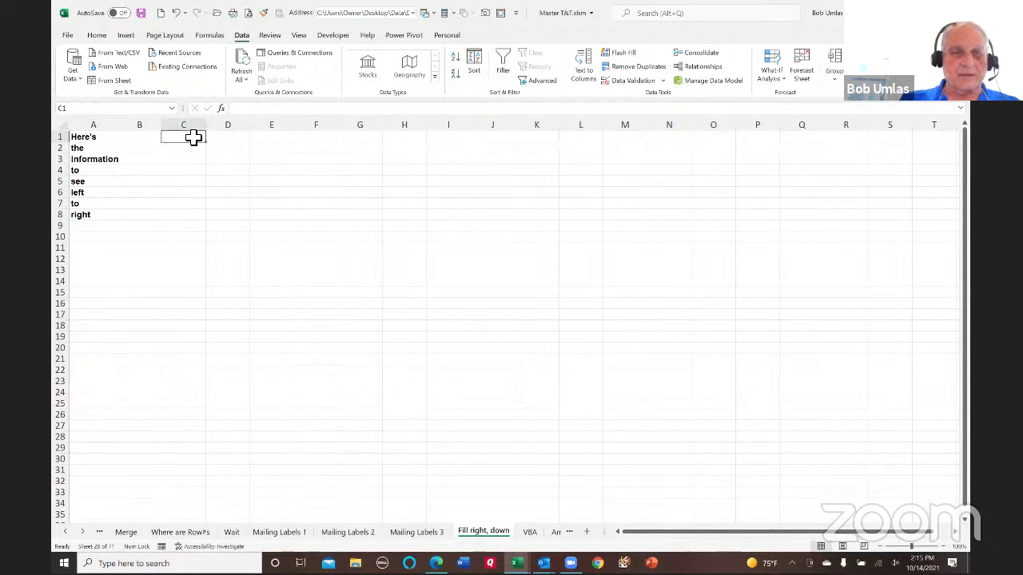
{"action": "left_click_drag", "start_coordinate": [188, 137], "coordinate": [504, 140]}
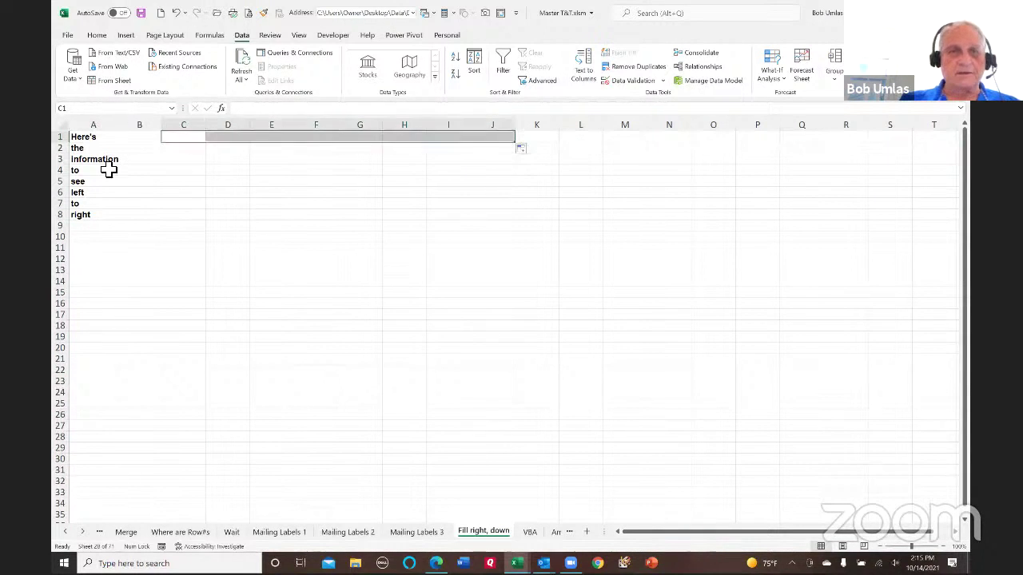
{"action": "left_click_drag", "start_coordinate": [98, 139], "coordinate": [88, 222]}
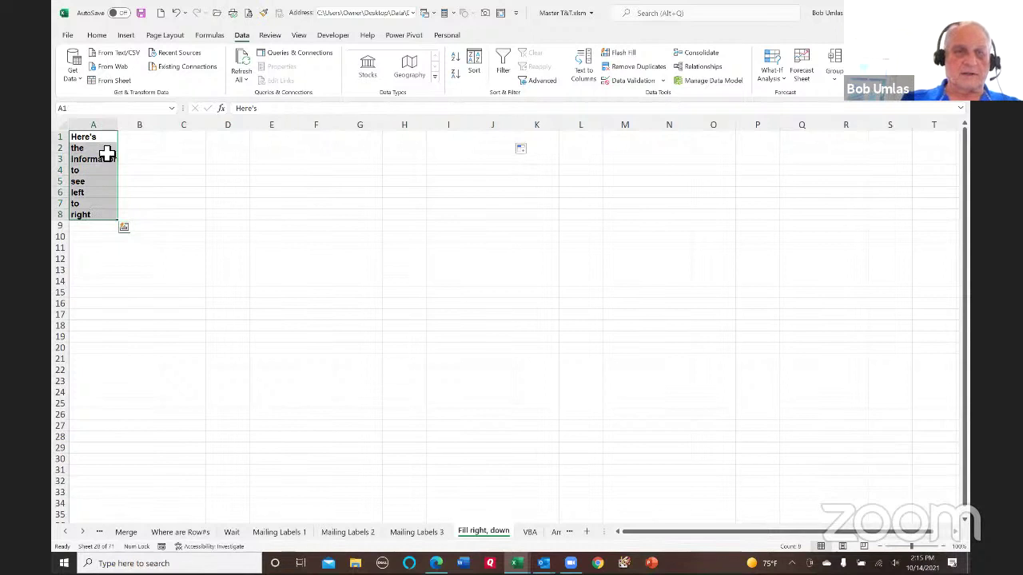
{"action": "left_click", "coordinate": [184, 139]}
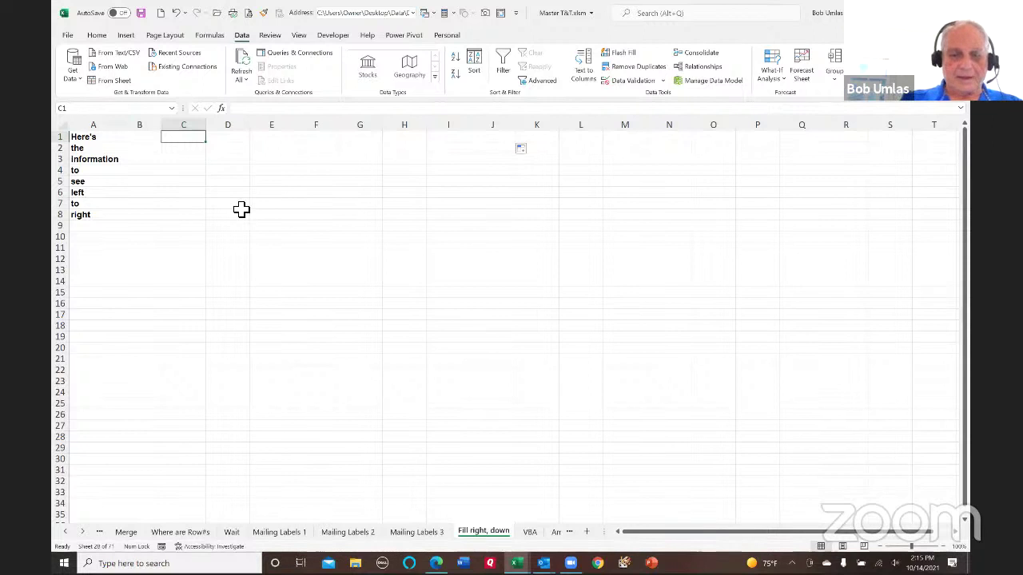
{"action": "type", "text": "xa1"}
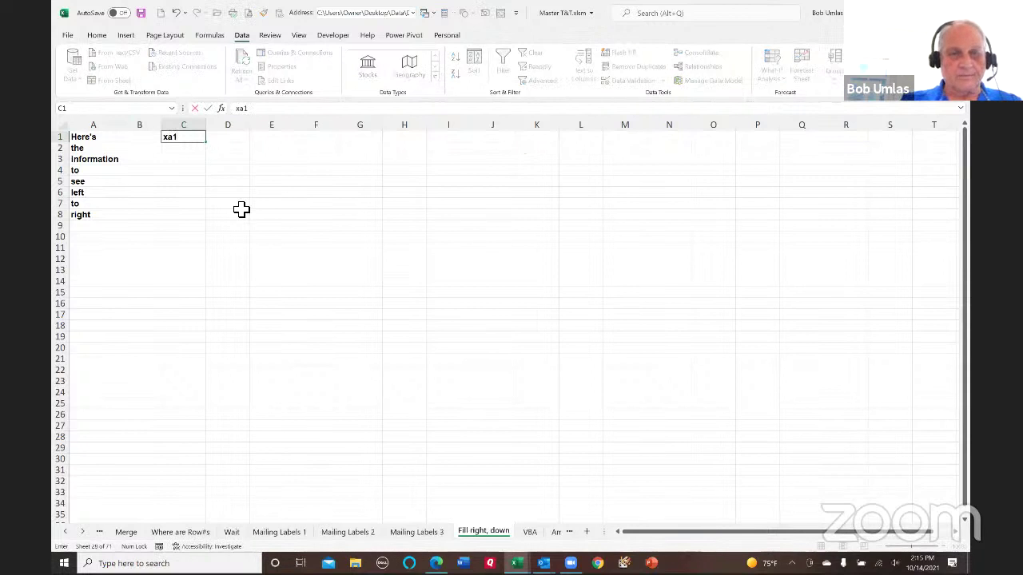
{"action": "key", "text": "Tab"}
{"action": "key", "text": "Left"}
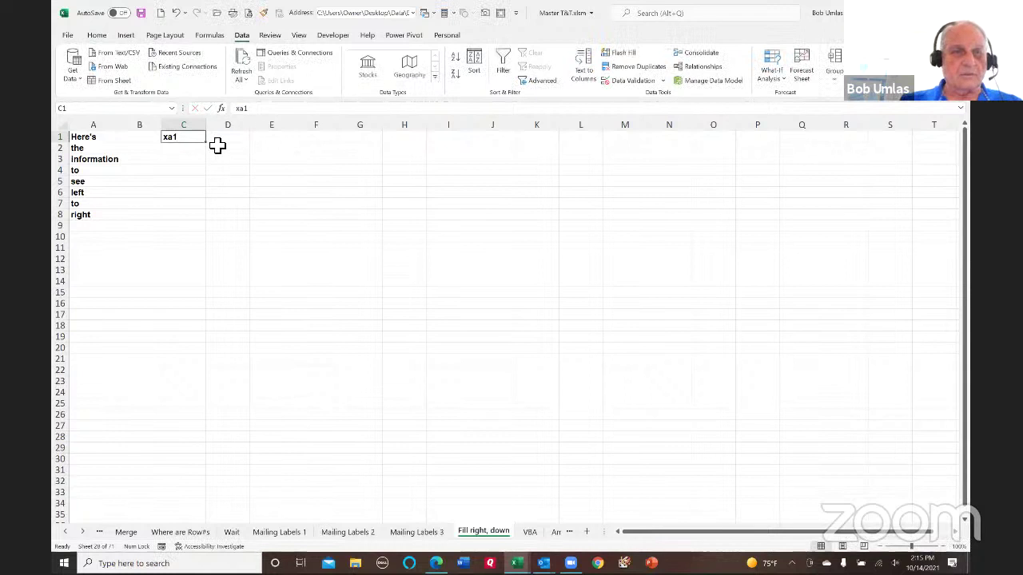
{"action": "left_click_drag", "start_coordinate": [212, 148], "coordinate": [519, 148]}
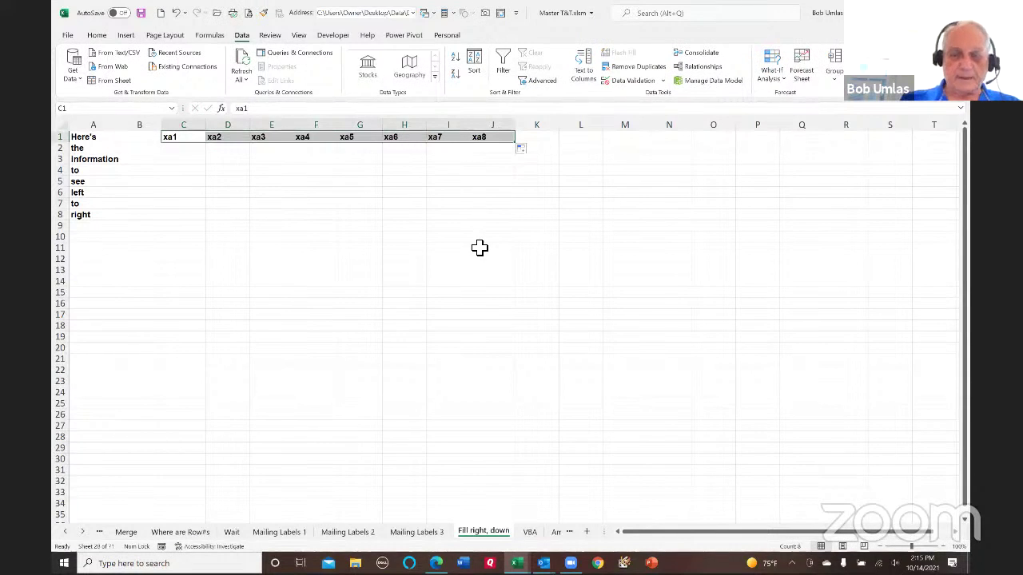
- Replace every x with = in C1:J1 so the placeholders become references to column A
{"action": "key", "text": "ctrl+h"}
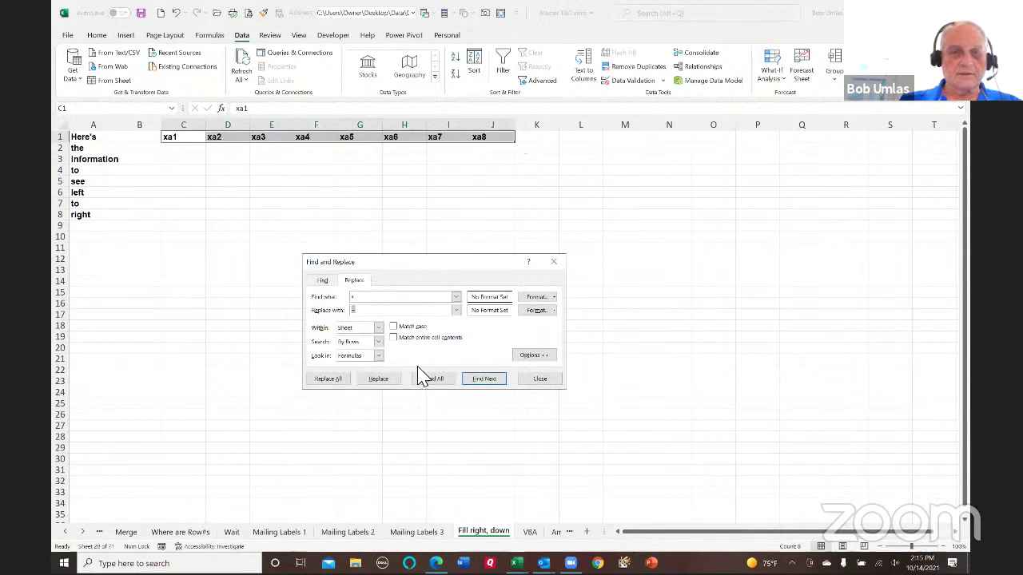
{"action": "left_click", "coordinate": [328, 379]}
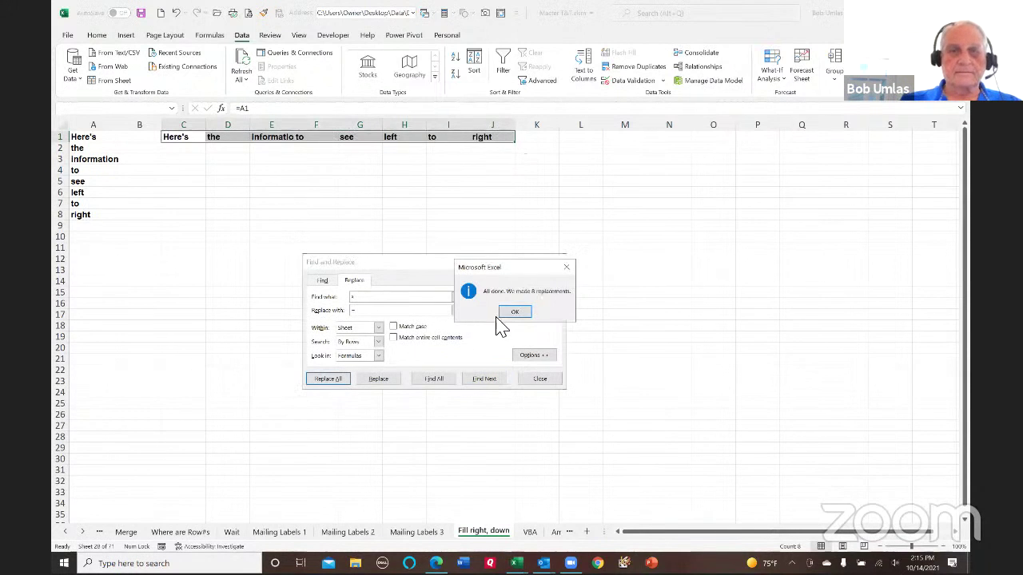
{"action": "left_click", "coordinate": [515, 313]}
{"action": "left_click", "coordinate": [537, 378]}
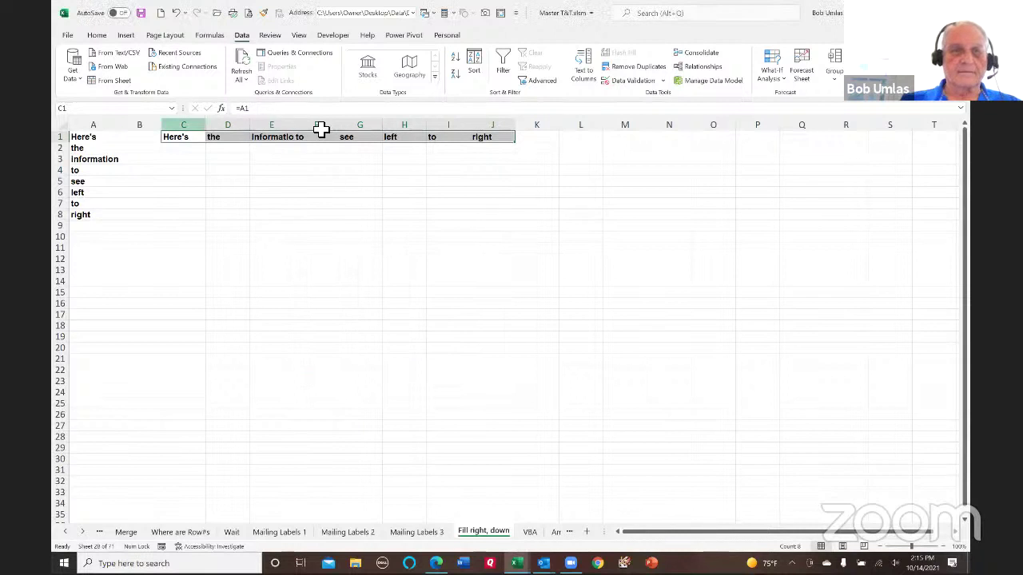
- Autofit columns C to J, and set them all to an equal width that shows every word fully
{"action": "left_click", "coordinate": [492, 130], "text": "shift"}
{"action": "left_click_drag", "start_coordinate": [516, 130], "coordinate": [521, 128]}
{"action": "double_click", "coordinate": [521, 128]}
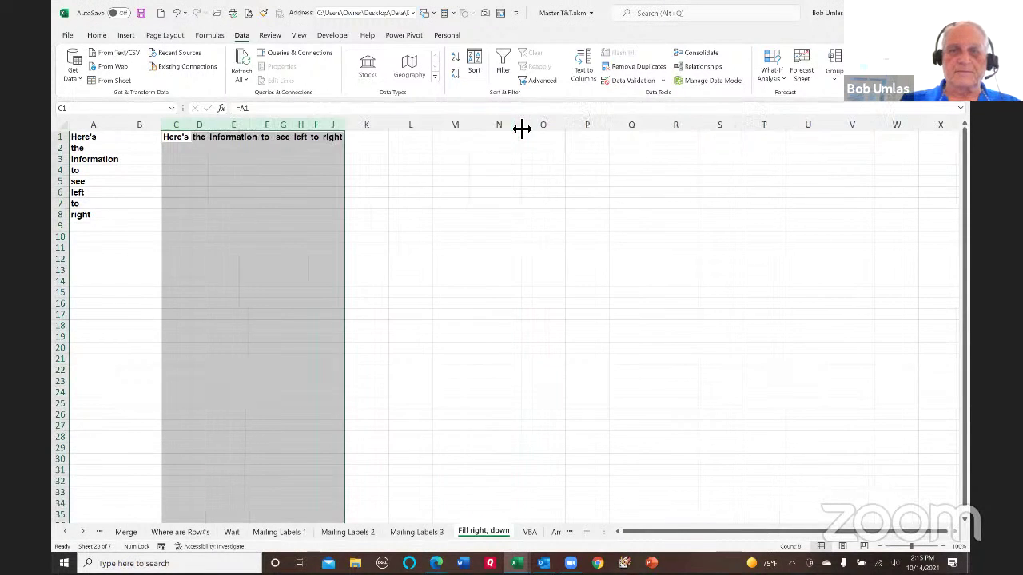
{"action": "left_click_drag", "start_coordinate": [259, 128], "coordinate": [265, 131]}
- Convert the formulas in C1:J1 to static values by copying the range onto itself as values only
{"action": "left_click", "coordinate": [174, 136]}
{"action": "left_click", "coordinate": [574, 137], "text": "shift"}
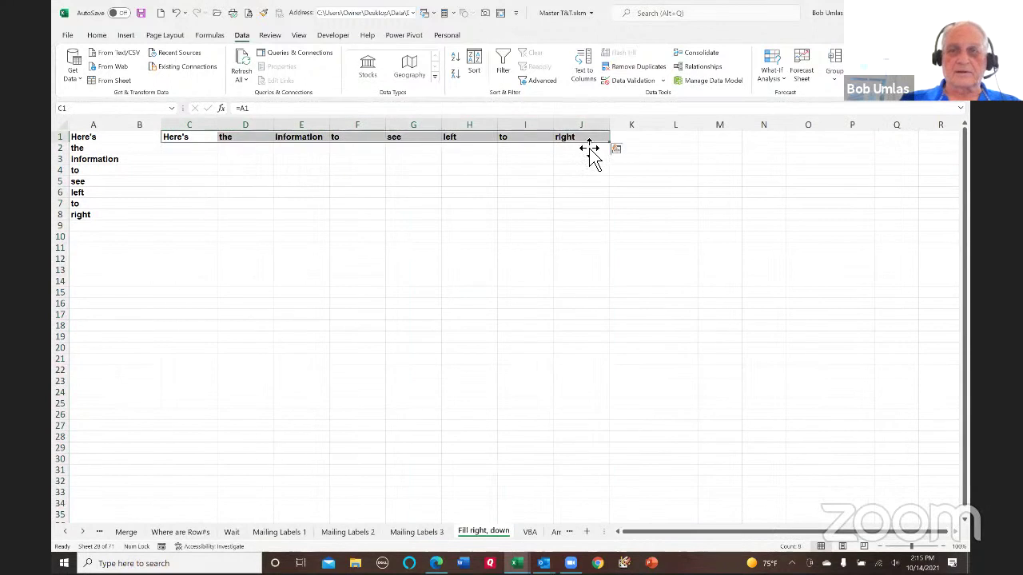
{"action": "left_click_drag", "start_coordinate": [591, 146], "coordinate": [588, 136]}
{"action": "left_click", "coordinate": [638, 177]}
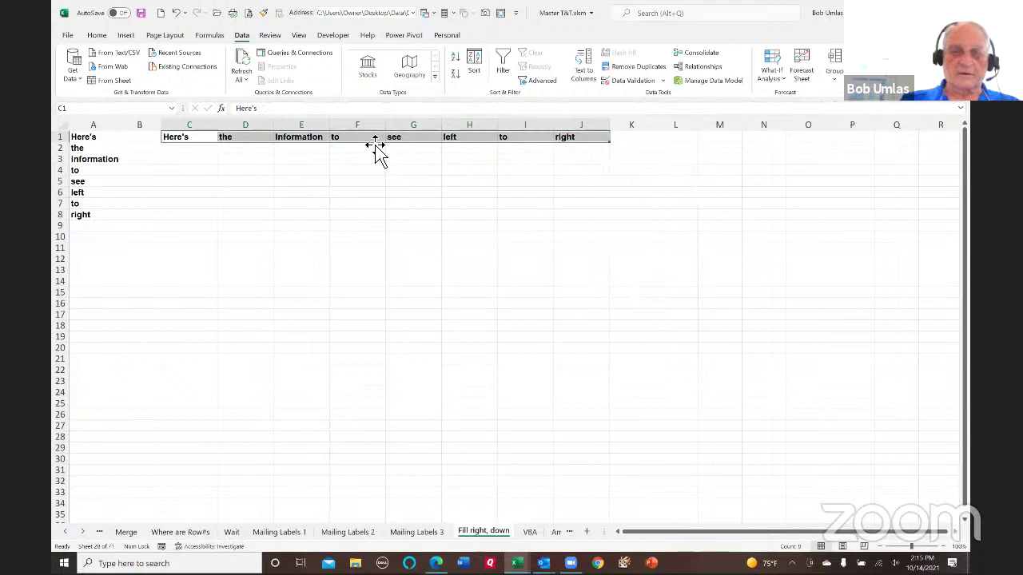
{"action": "mouse_move", "coordinate": [376, 152]}
{"action": "left_mouse_down"}
{"action": "mouse_move", "coordinate": [370, 213]}
{"action": "mouse_move", "coordinate": [372, 141]}
{"action": "left_mouse_up"}
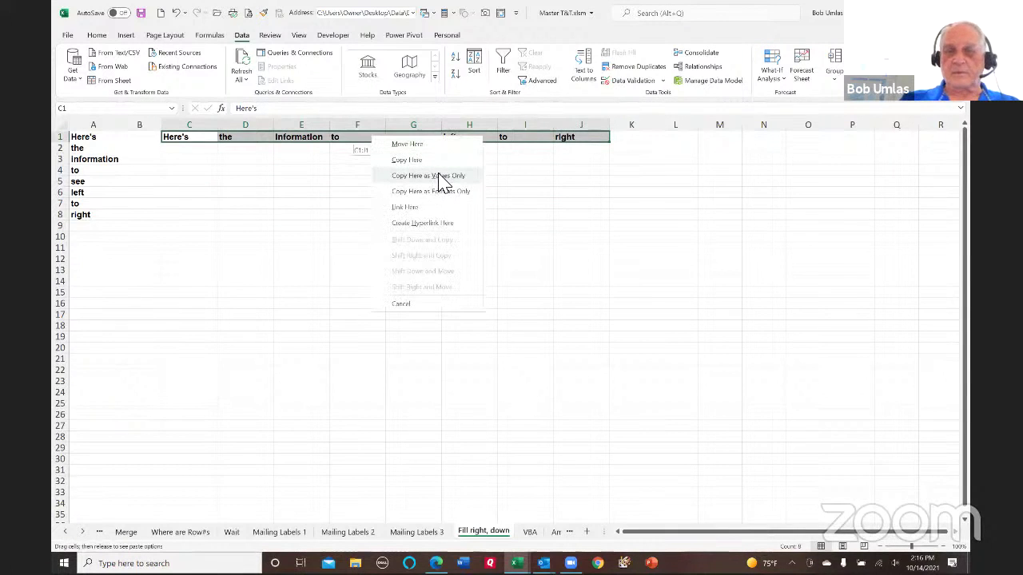
{"action": "left_click", "coordinate": [441, 178]}
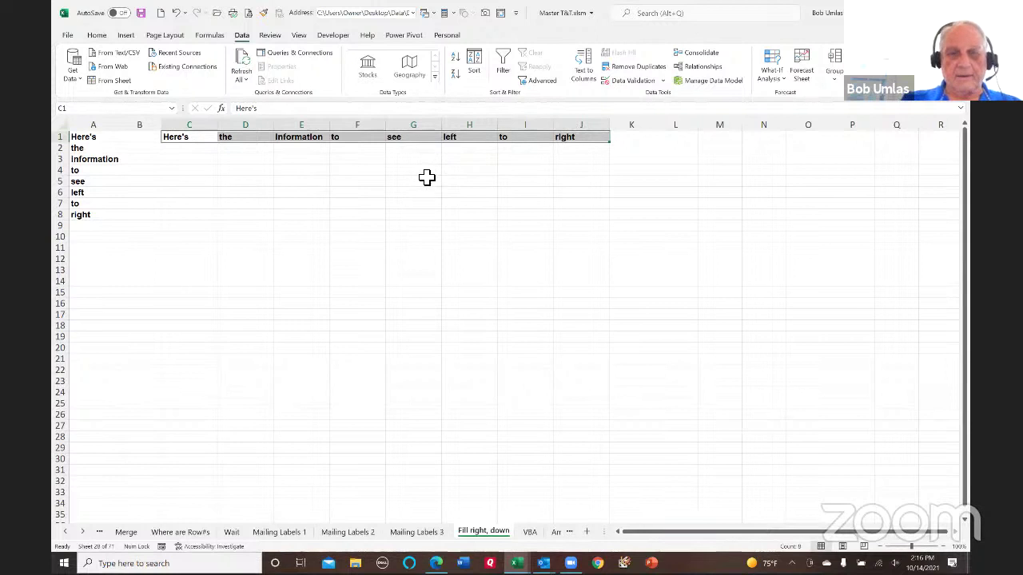
- Copy C1:J1 and paste it over itself as values, and delete columns A and B
{"action": "key", "text": "ctrl+c"}
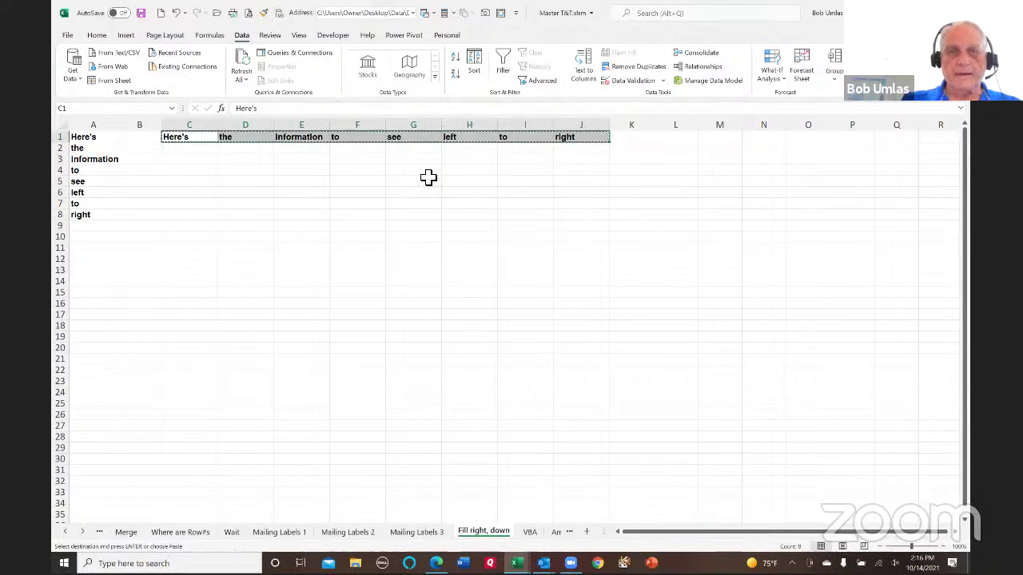
{"action": "left_click", "coordinate": [280, 14]}
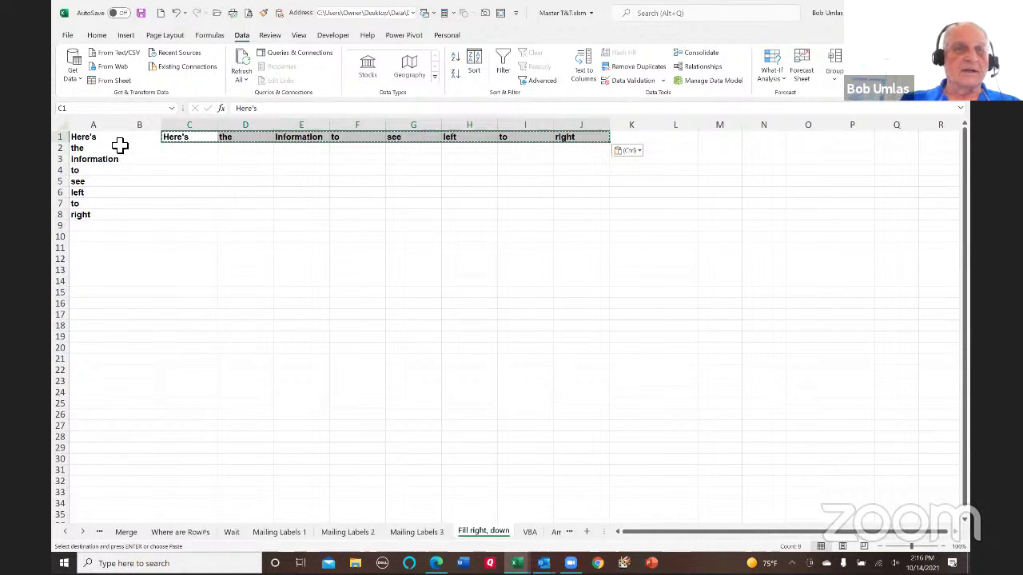
{"action": "left_click_drag", "start_coordinate": [103, 128], "coordinate": [138, 132]}
{"action": "key", "text": "ctrl+minus"}
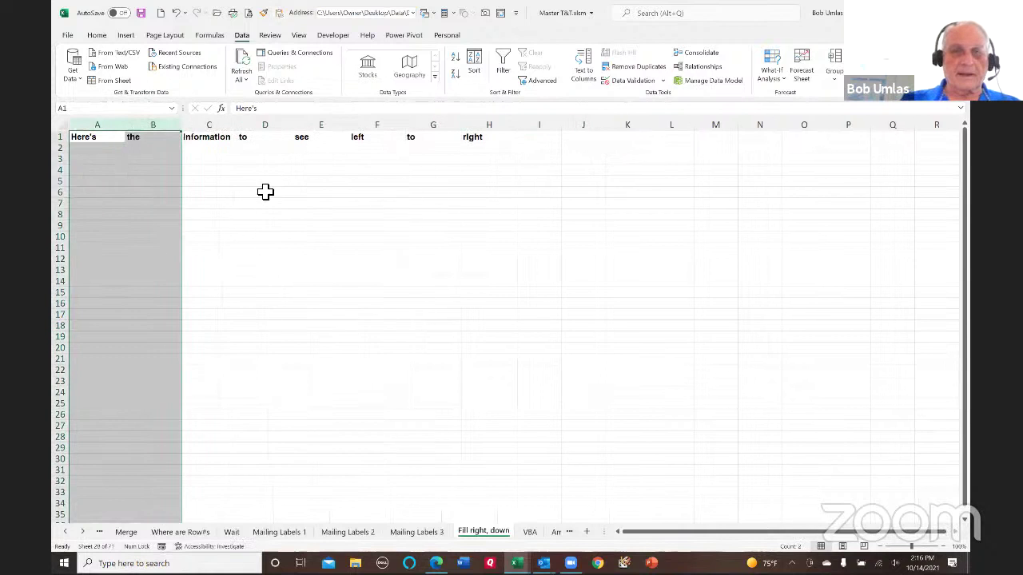
- Try filling the placeholders xa1 and xb1 from D4:D5 down to D11, and clear the filled range
{"action": "left_click", "coordinate": [256, 172]}
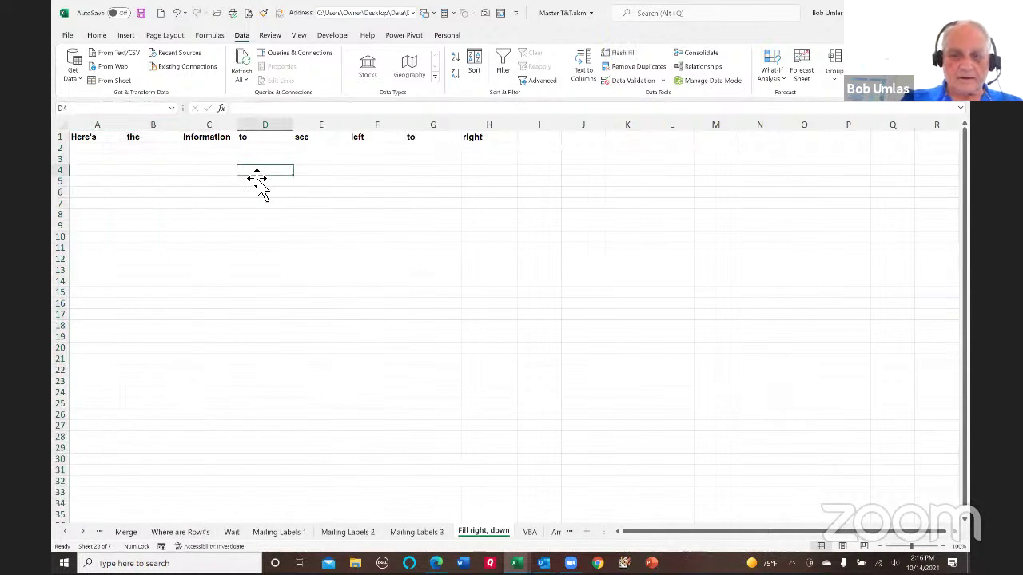
{"action": "type", "text": "x"}
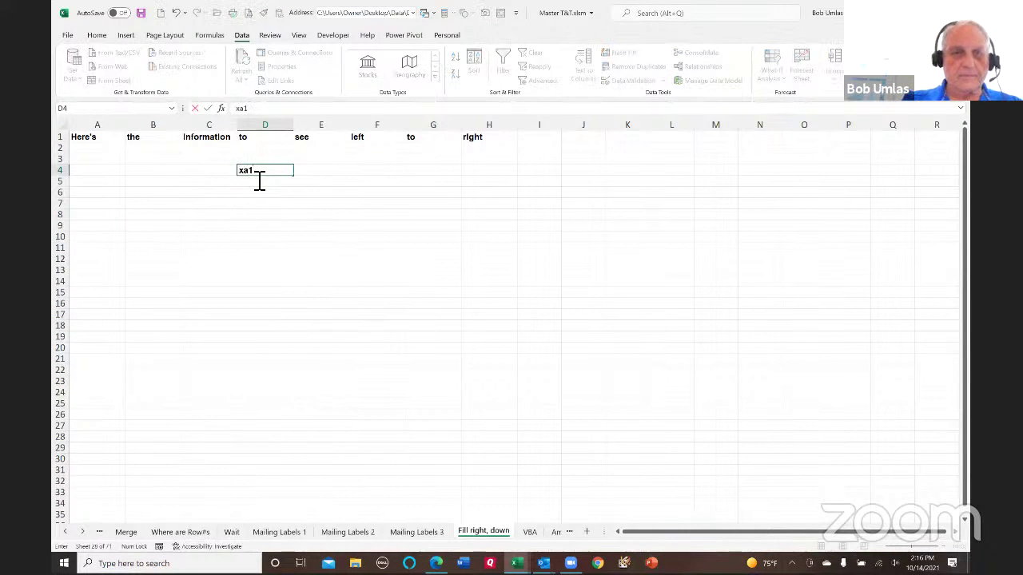
{"action": "type", "text": "a1"}
{"action": "key", "text": "Return"}
{"action": "type", "text": "xb1"}
{"action": "key", "text": "Return"}
{"action": "left_click_drag", "start_coordinate": [254, 171], "coordinate": [296, 258]}
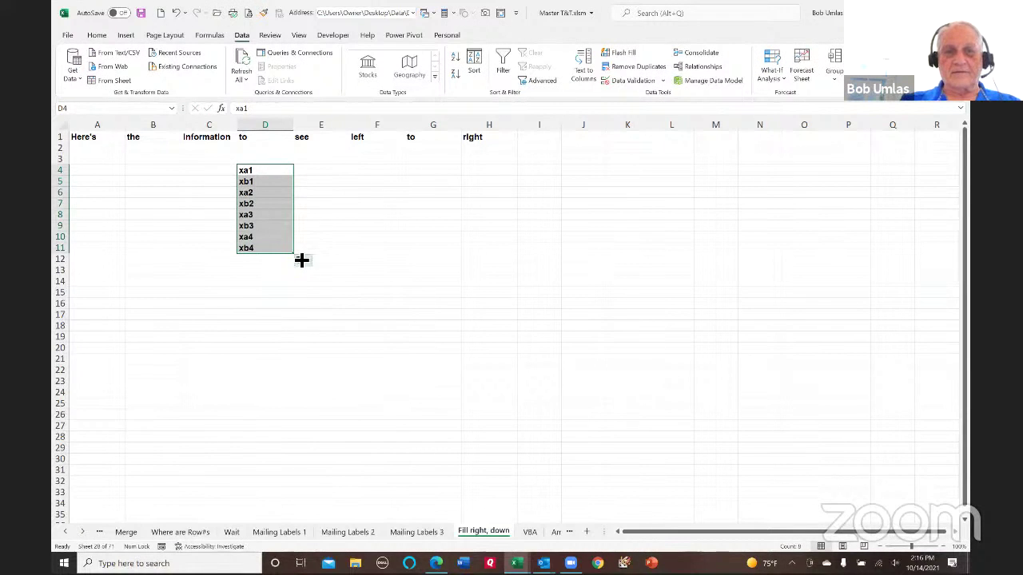
{"action": "left_click_drag", "start_coordinate": [299, 258], "coordinate": [301, 161]}
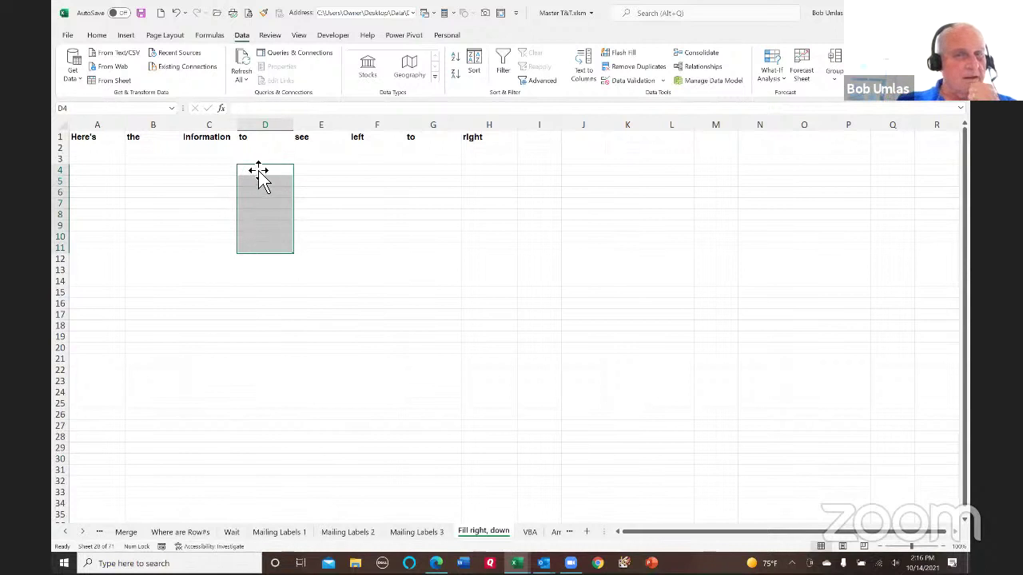
- Turn on the R1C1 reference style in the formula options, resolving the name conflict with the new name asdasd
{"action": "left_click", "coordinate": [66, 37]}
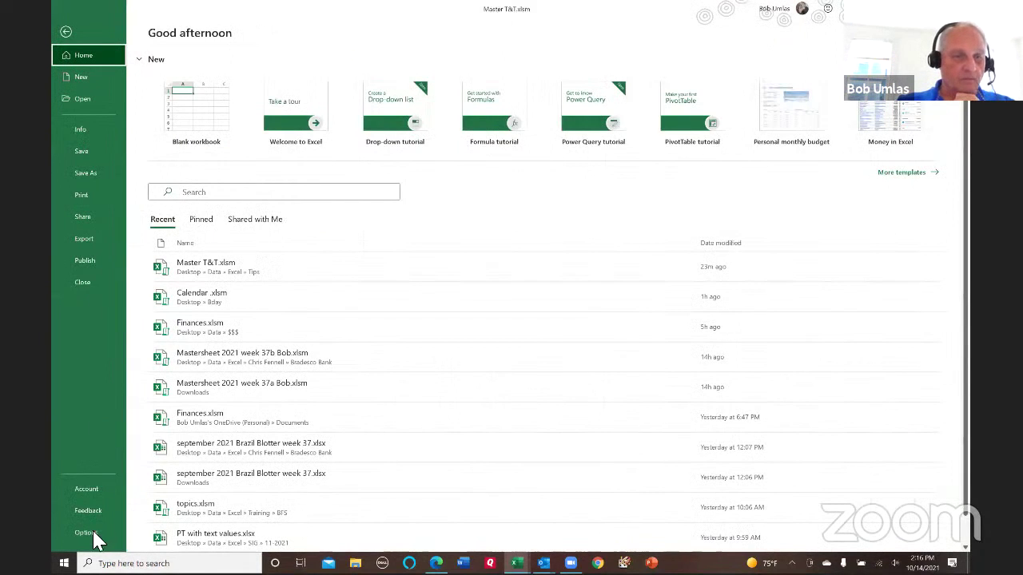
{"action": "left_click", "coordinate": [85, 532]}
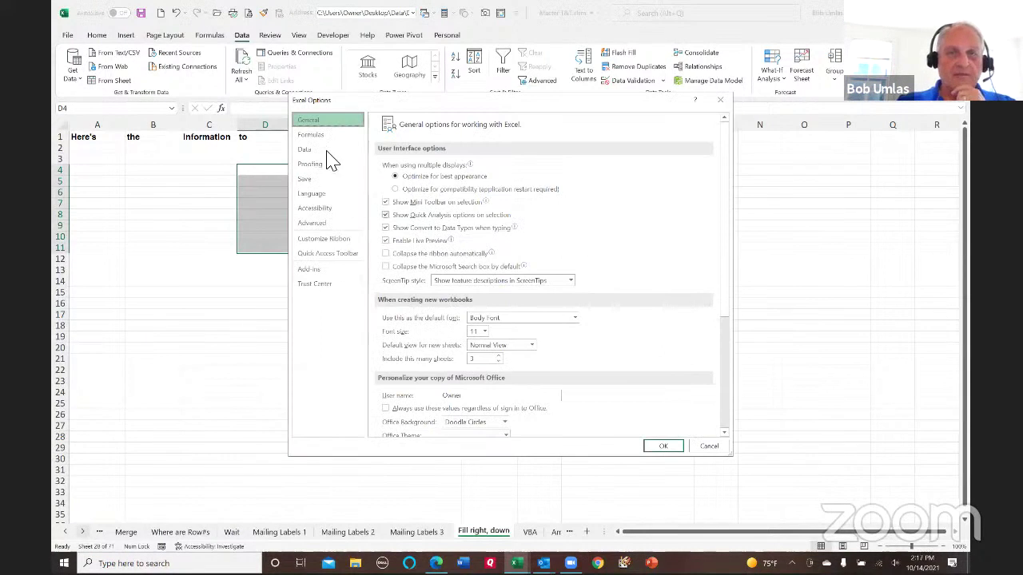
{"action": "left_click", "coordinate": [311, 135]}
{"action": "left_click", "coordinate": [385, 252]}
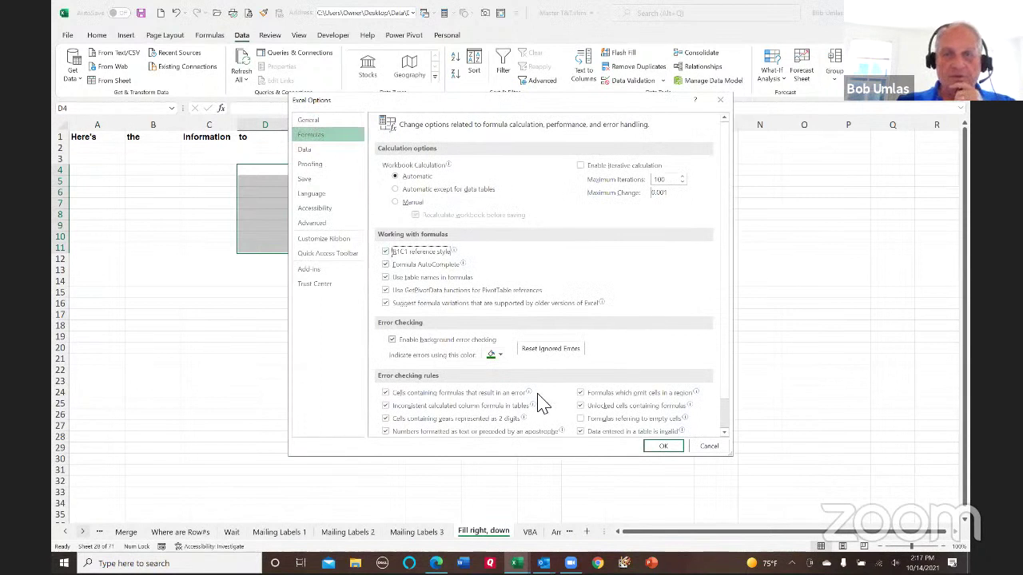
{"action": "left_click", "coordinate": [664, 448]}
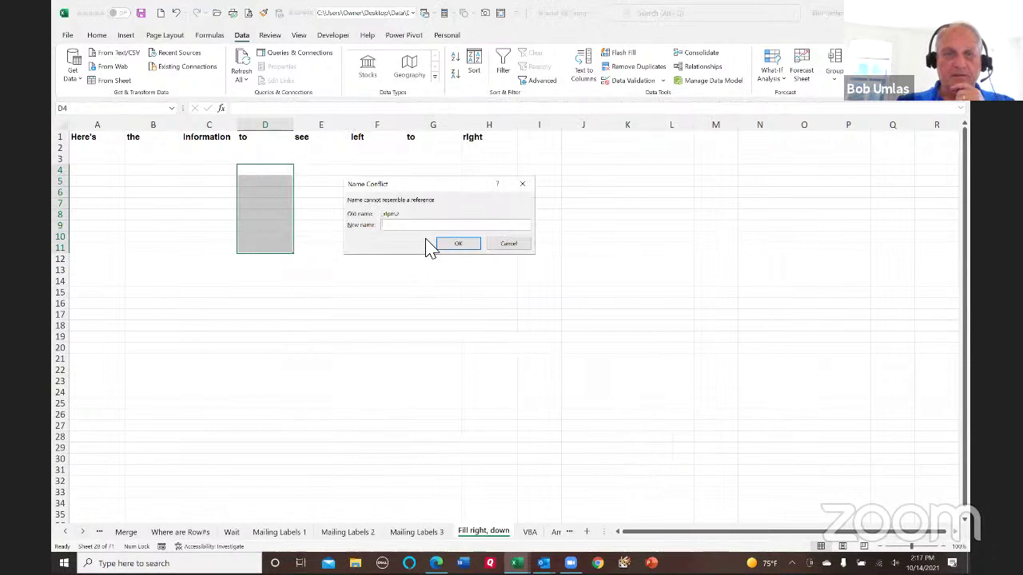
{"action": "type", "text": "asdasd"}
{"action": "left_click", "coordinate": [464, 245]}
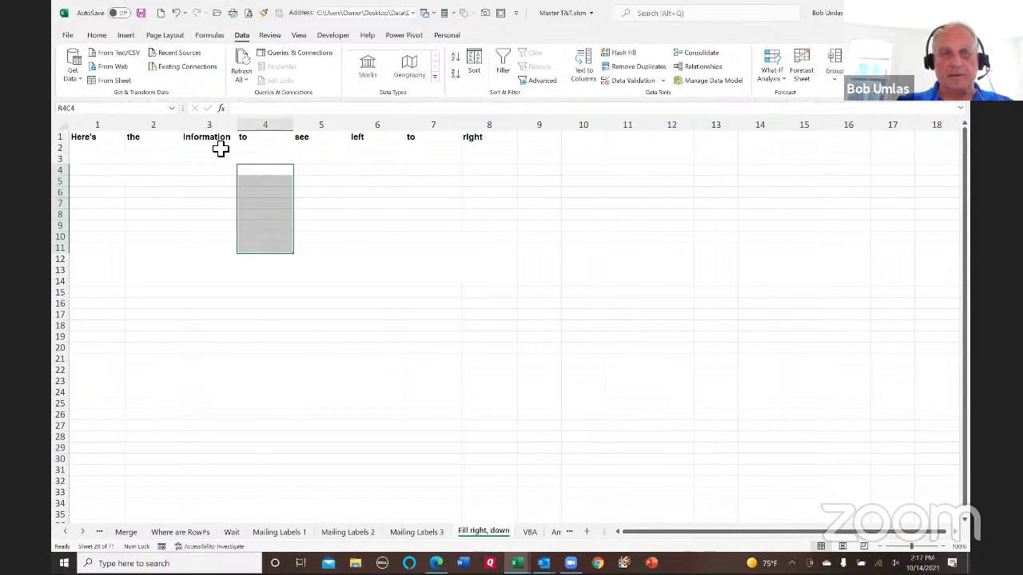
- Enter the placeholder r1c1 in row 4 of column 4 and fill the series down to row 11
{"action": "left_click", "coordinate": [280, 174]}
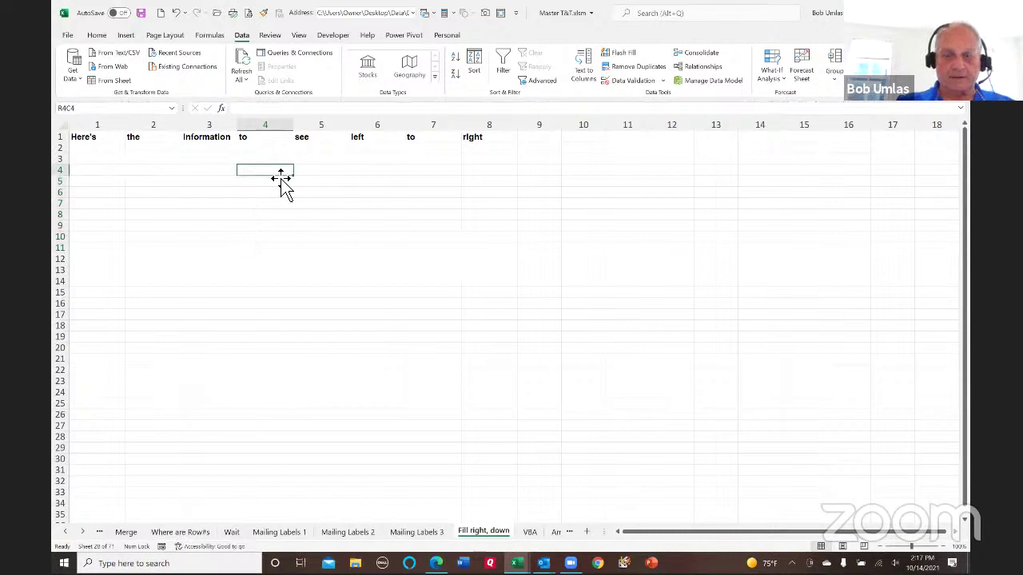
{"action": "type", "text": "r1c1"}
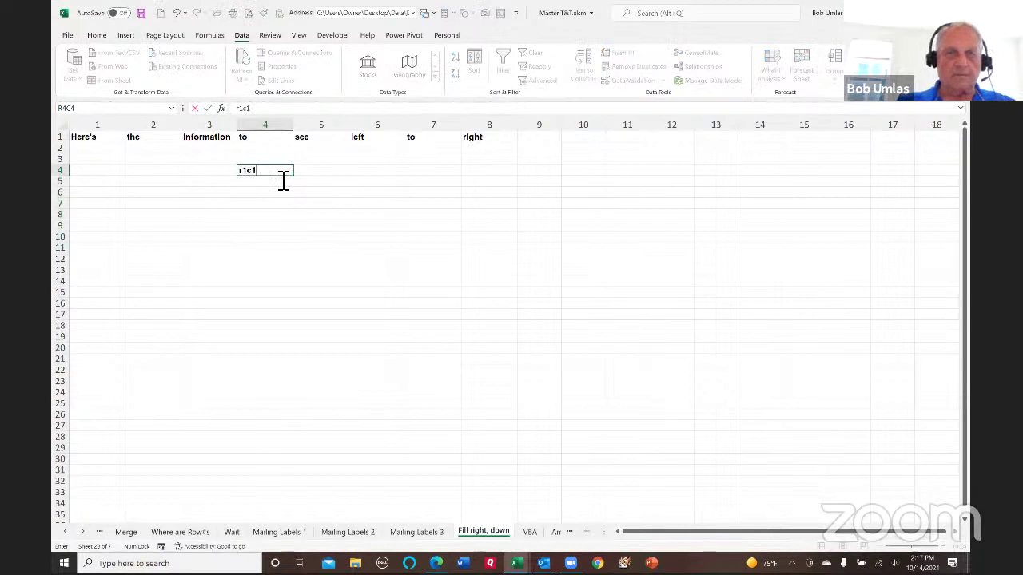
{"action": "key", "text": "Return"}
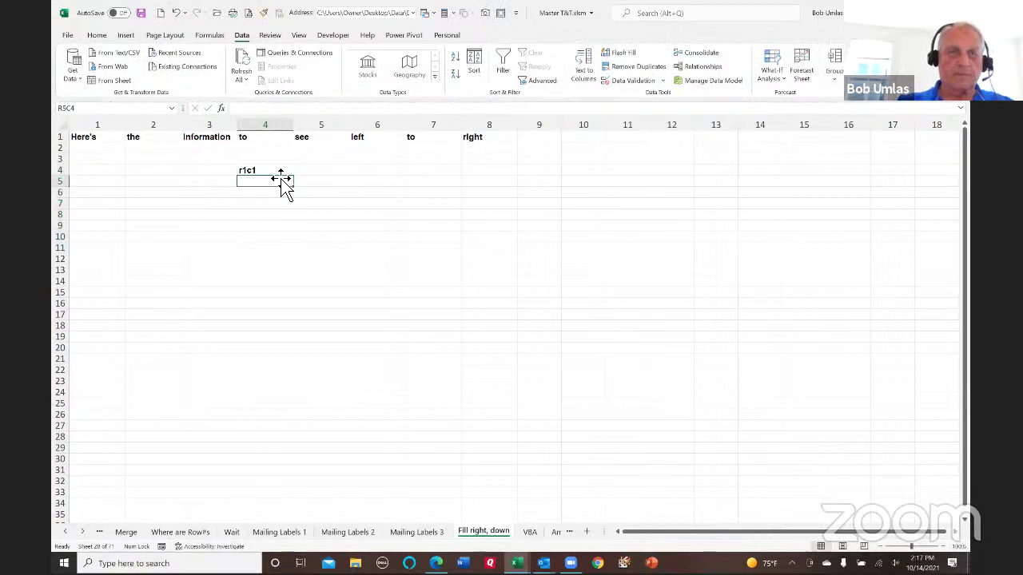
{"action": "left_click", "coordinate": [280, 173]}
{"action": "left_click_drag", "start_coordinate": [298, 184], "coordinate": [295, 255]}
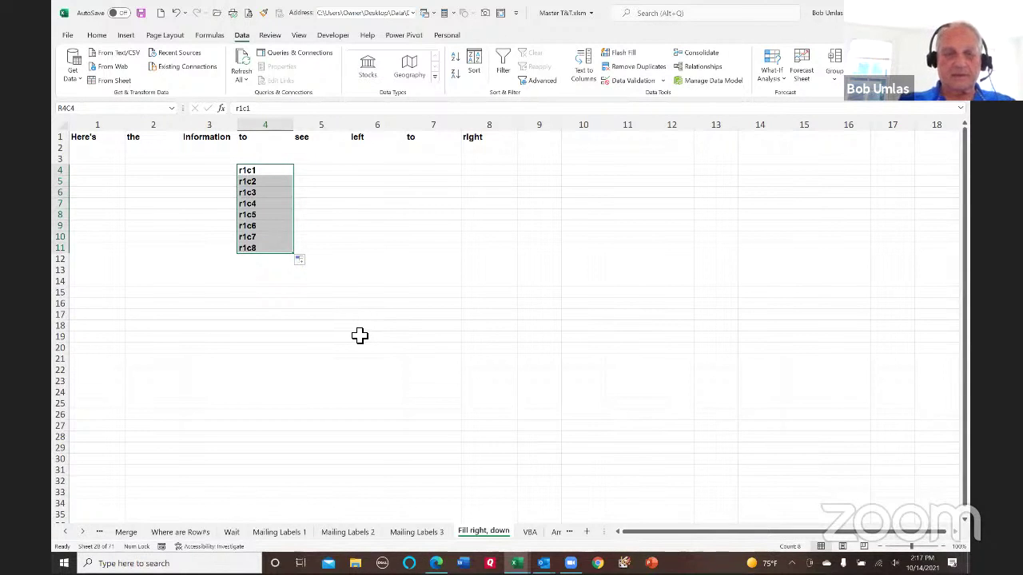
- Replace every r with =r in the filled placeholders so they become references to the words in row 1
{"action": "key", "text": "ctrl+h"}
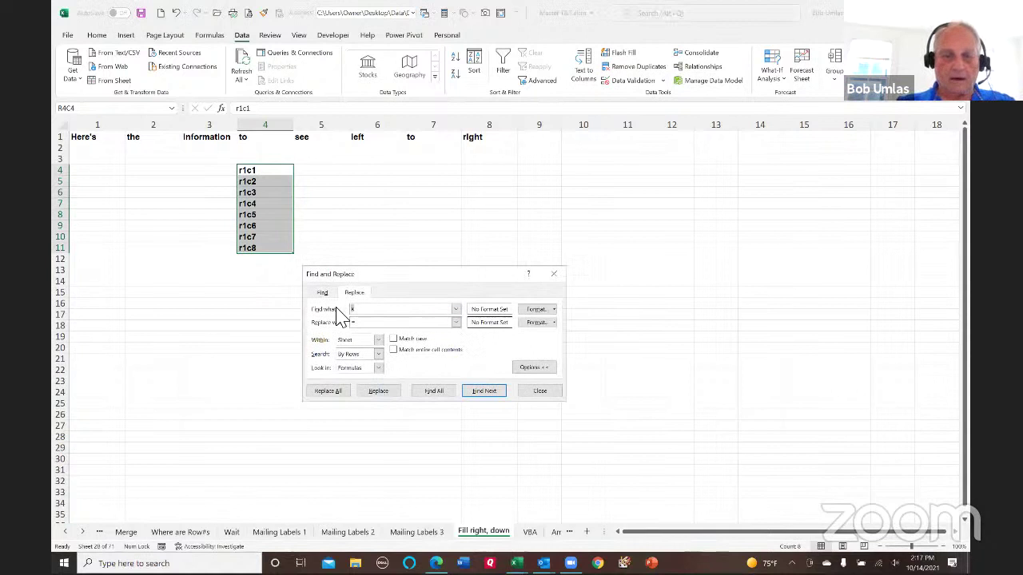
{"action": "left_click", "coordinate": [332, 392]}
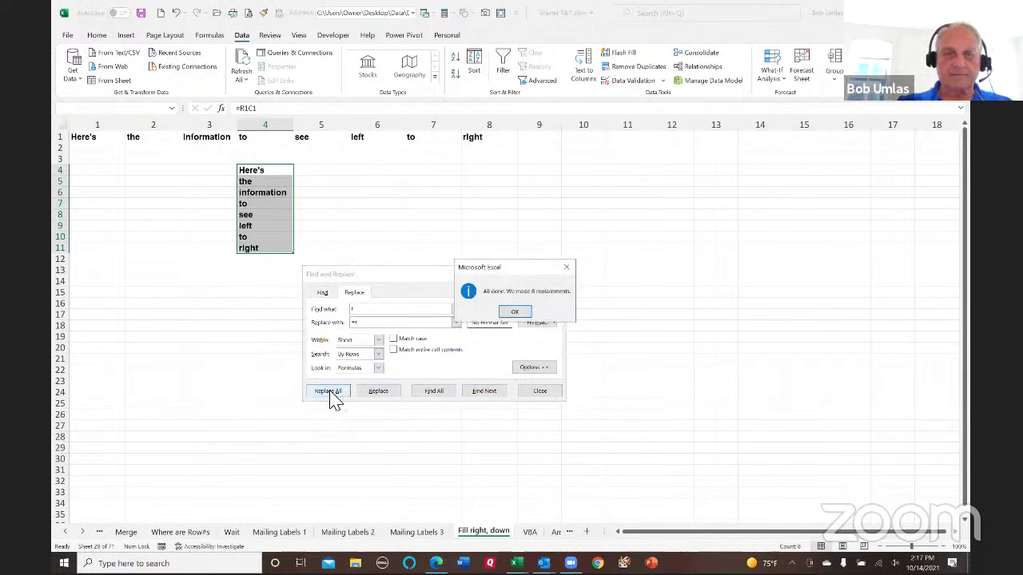
{"action": "left_click", "coordinate": [519, 311]}
{"action": "left_click", "coordinate": [540, 391]}
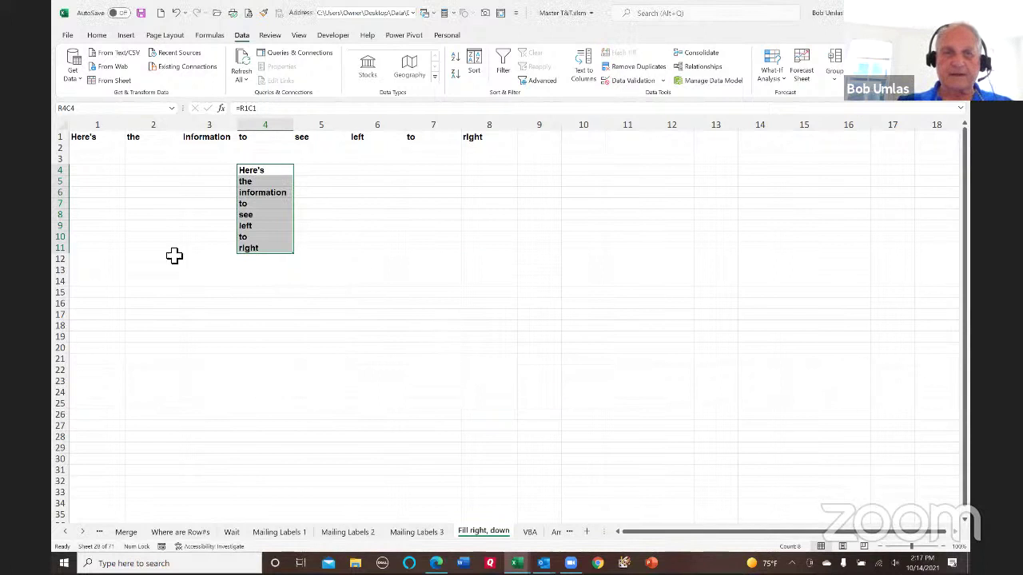
- Turn off the R1C1 reference style in the formula options, and check the converted references in D4:D11
{"action": "left_click", "coordinate": [68, 35]}
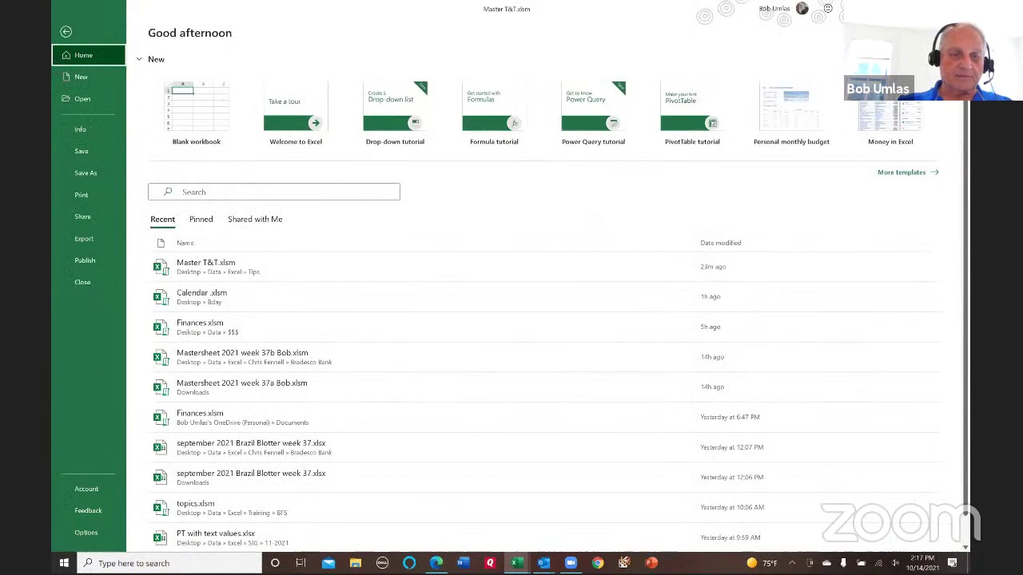
{"action": "left_click", "coordinate": [86, 532]}
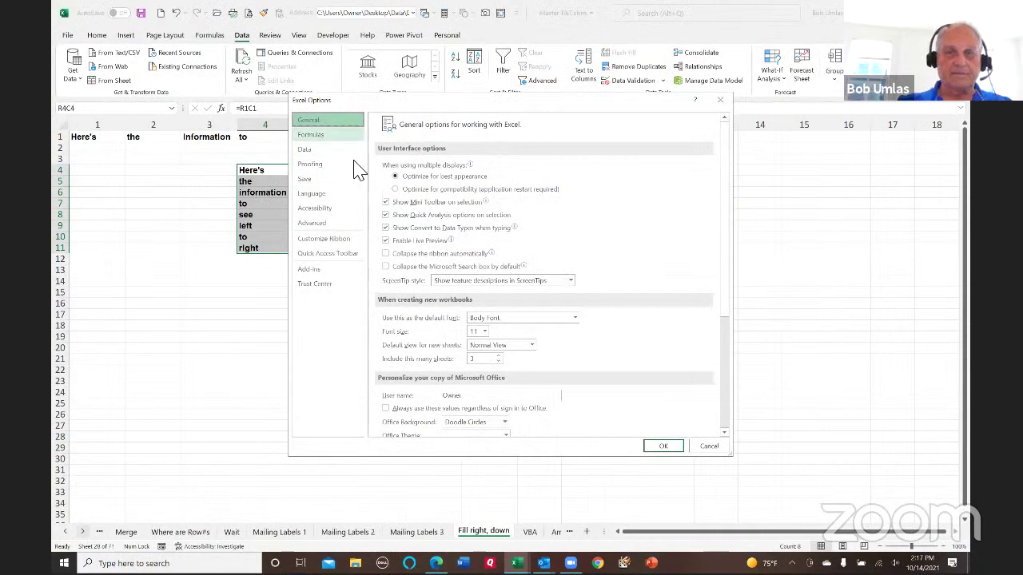
{"action": "left_click", "coordinate": [313, 135]}
{"action": "left_click", "coordinate": [386, 251]}
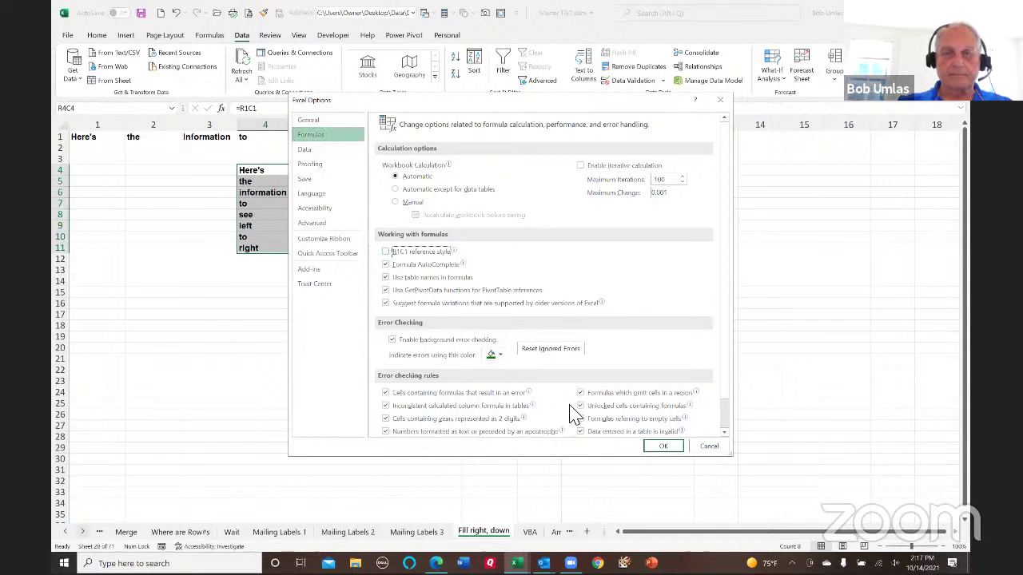
{"action": "left_click", "coordinate": [665, 446]}
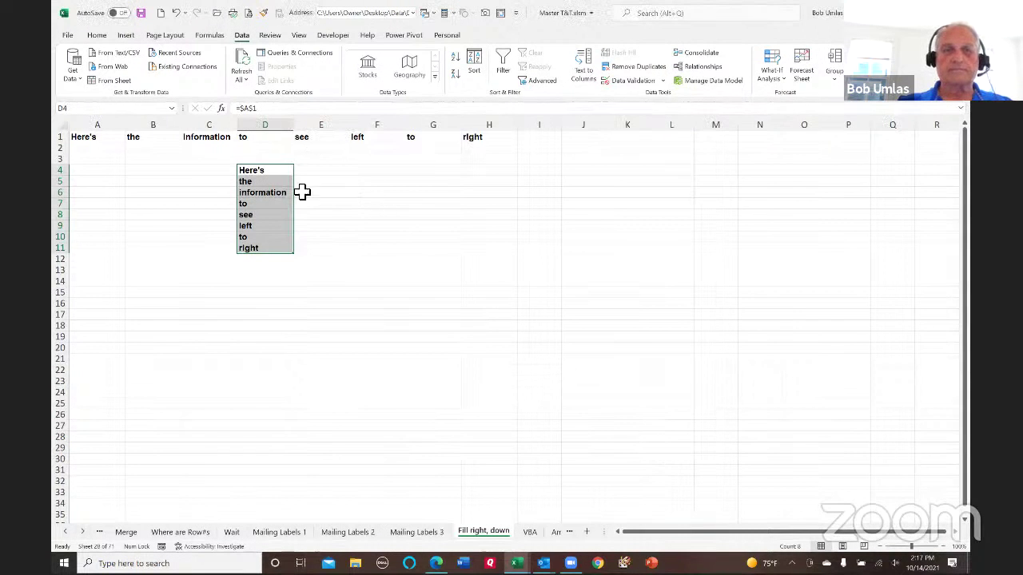
{"action": "left_click", "coordinate": [277, 204]}
{"action": "left_click", "coordinate": [274, 214]}
{"action": "left_click", "coordinate": [273, 237]}
{"action": "left_click", "coordinate": [272, 249]}
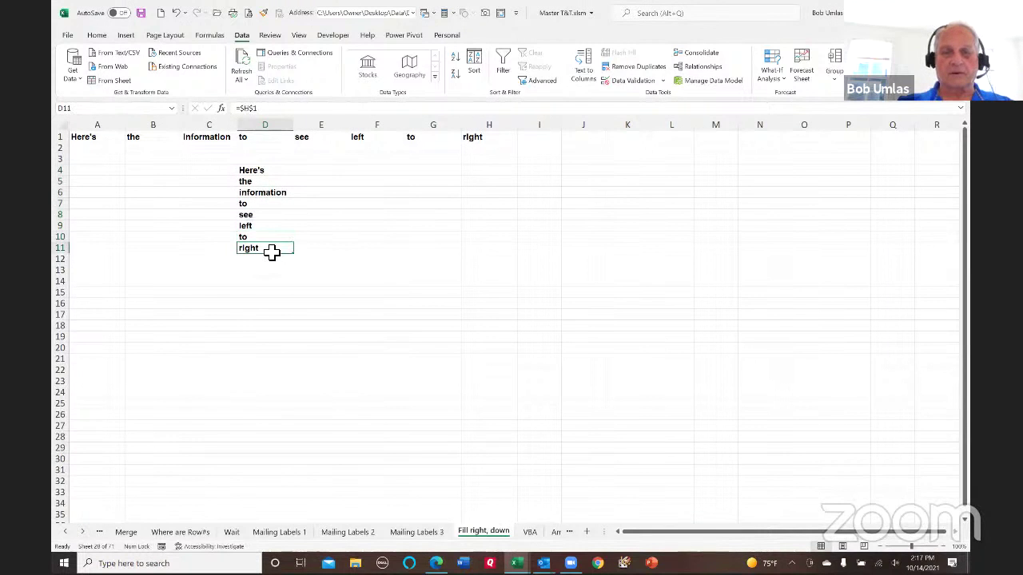
- Go past the VBA sheet to the Amazing Formula sheet
{"action": "left_click", "coordinate": [530, 533]}
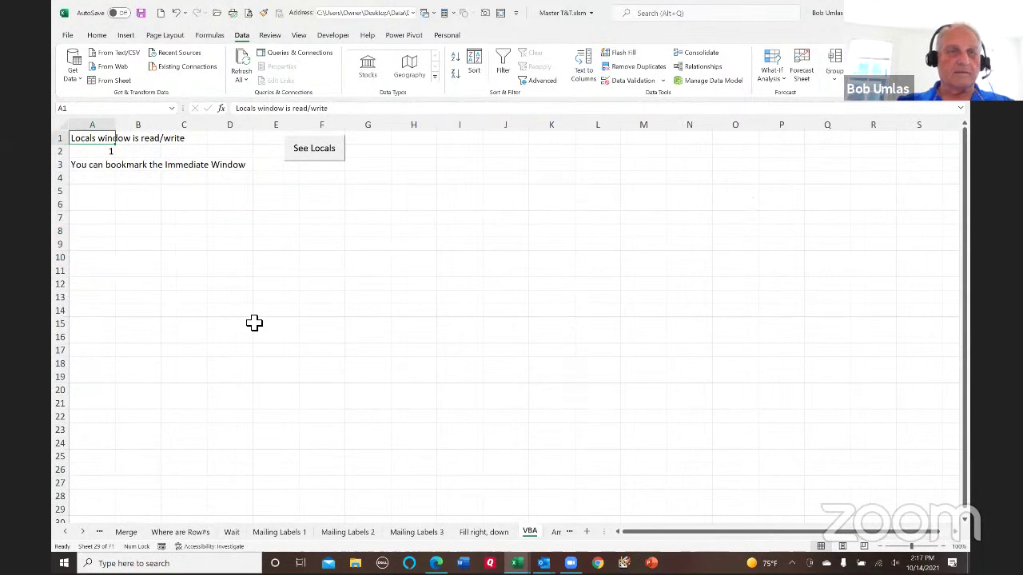
{"action": "left_click", "coordinate": [564, 532]}
{"action": "key", "text": "ctrl+Page_Down"}
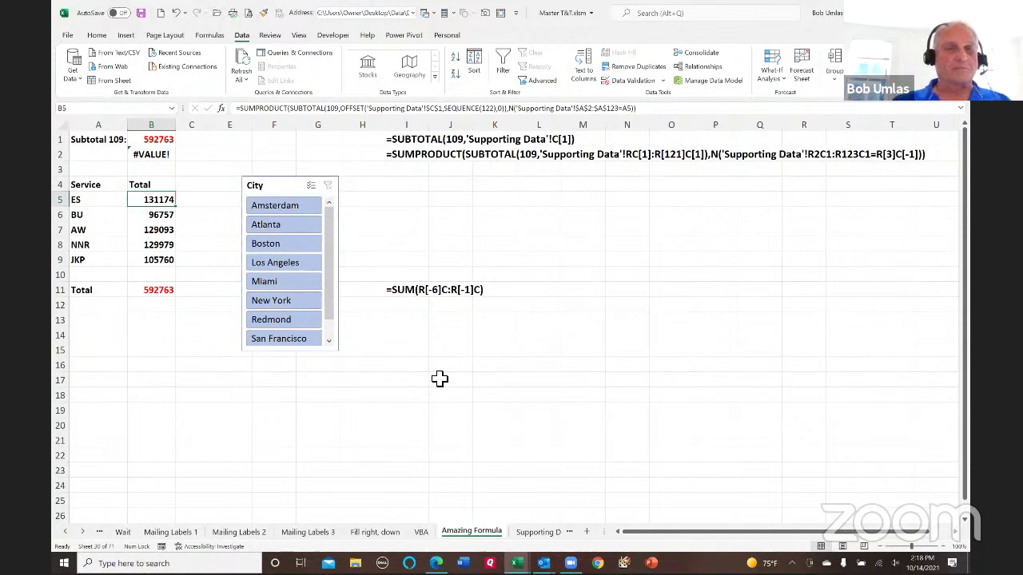
- Examine the service, city, amount and date table on Supporting Data and the SUBTOTAL formula in B1 of Amazing Formula
{"action": "left_click", "coordinate": [539, 534]}
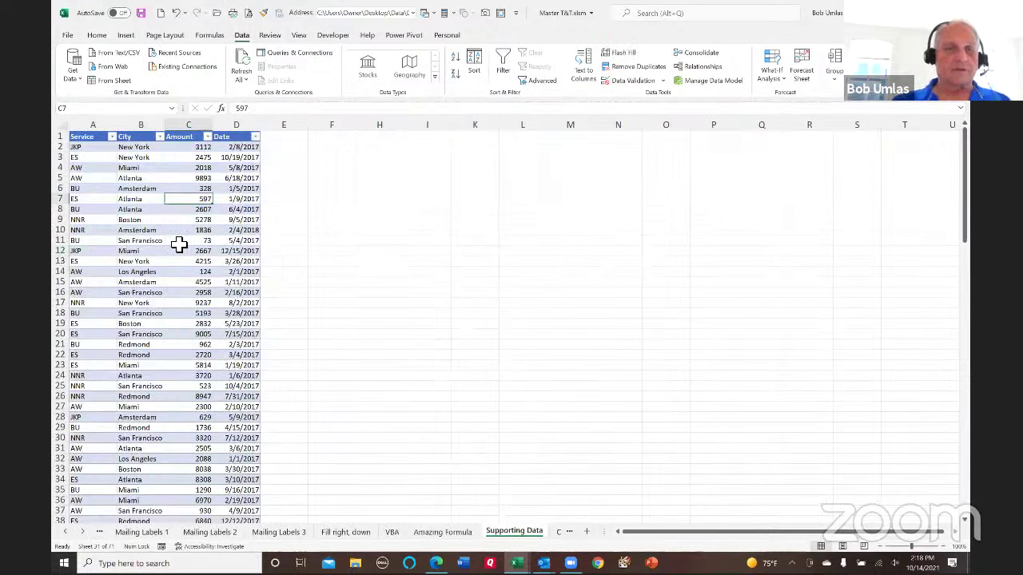
{"action": "left_click", "coordinate": [179, 242]}
{"action": "scroll", "coordinate": [180, 261], "scroll_direction": "down", "scroll_amount": 6}
{"action": "scroll", "coordinate": [299, 328], "scroll_direction": "down", "scroll_amount": 11}
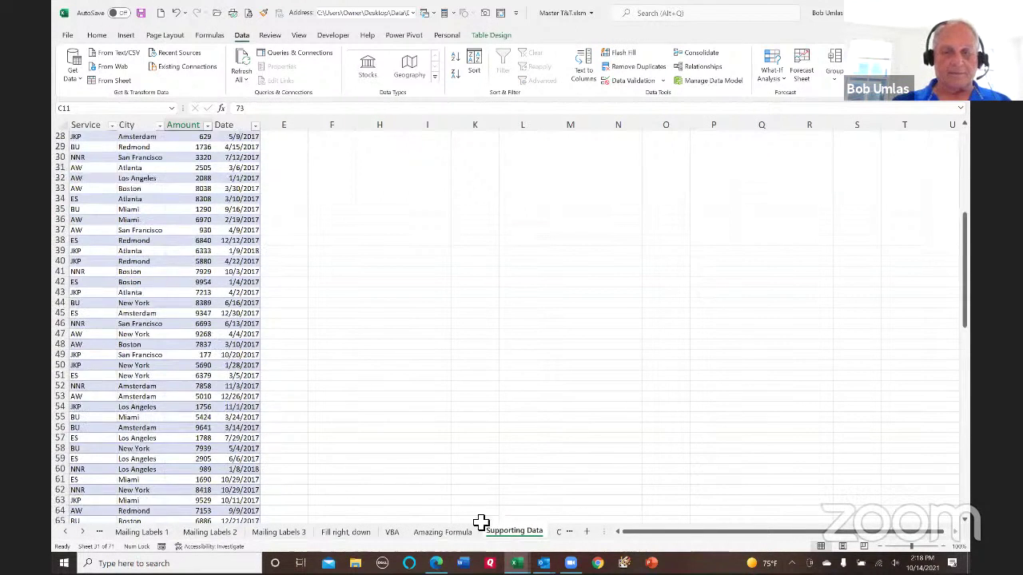
{"action": "key", "text": "ctrl+Page_Up"}
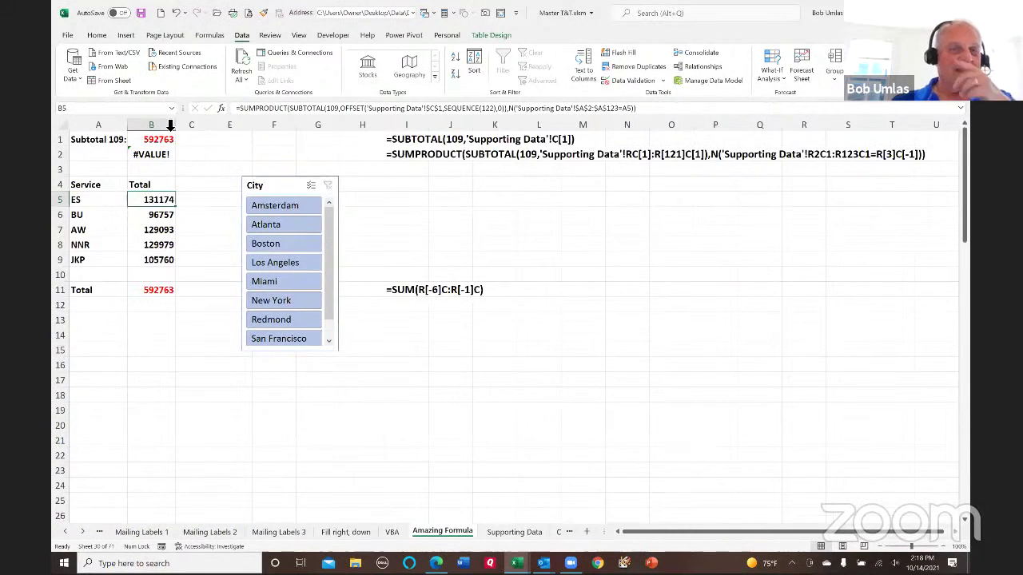
{"action": "left_click", "coordinate": [160, 141]}
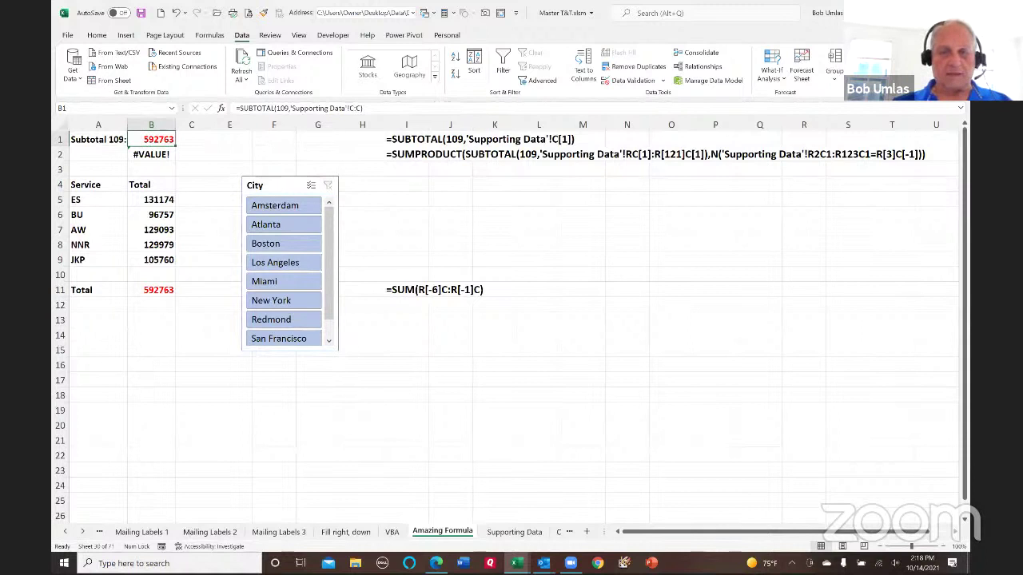
{"action": "left_click", "coordinate": [512, 532]}
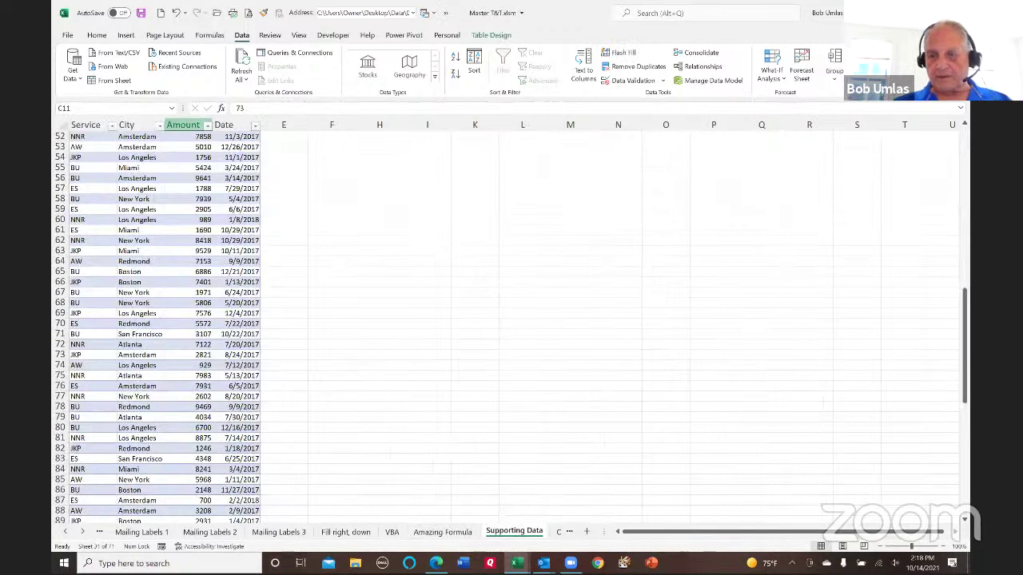
- Compare the sum of the Amount column on Supporting Data with the service totals, B11 and B1 on Amazing Formula
{"action": "left_click", "coordinate": [183, 120]}
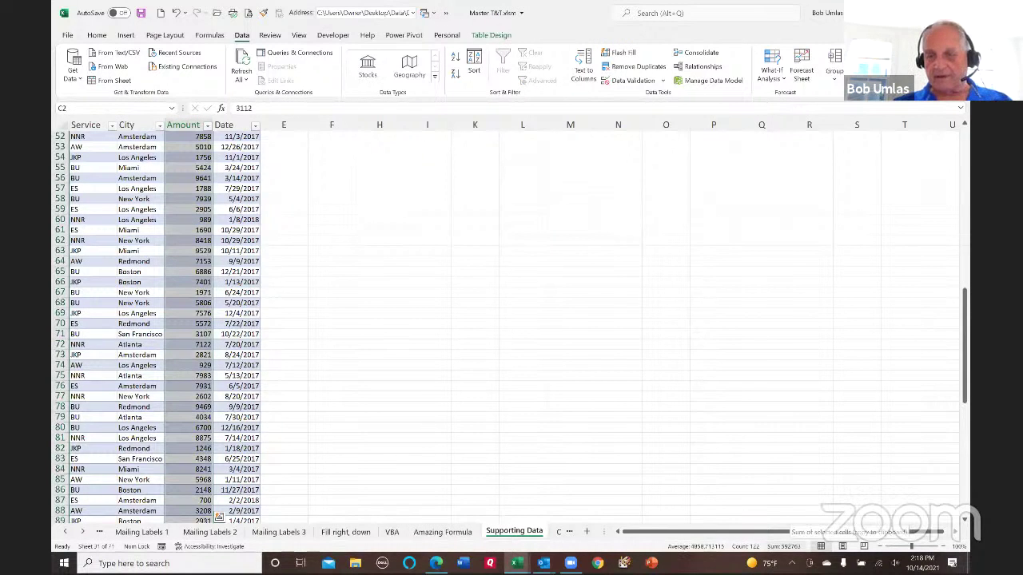
{"action": "left_click", "coordinate": [442, 531]}
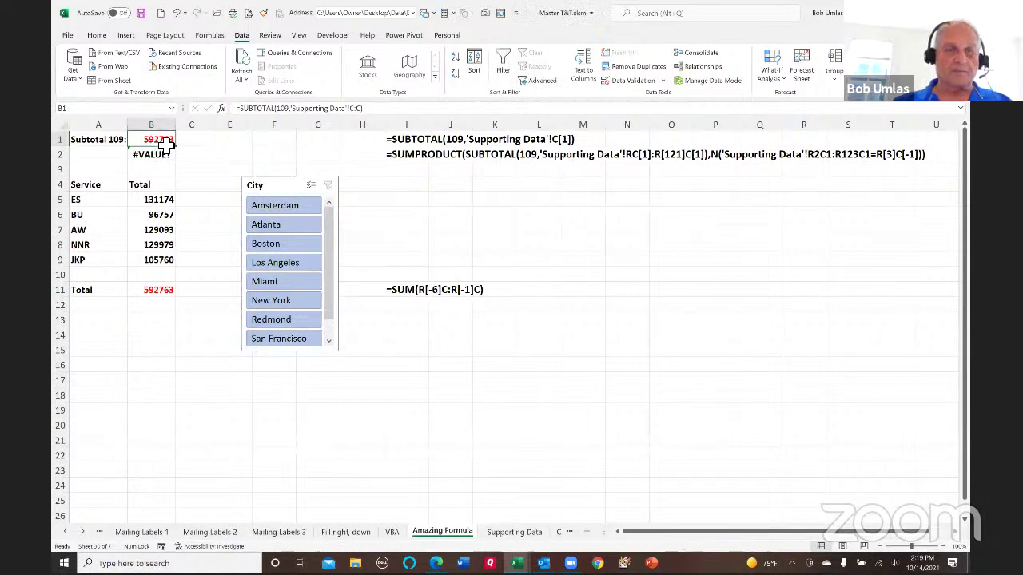
{"action": "left_click_drag", "start_coordinate": [166, 200], "coordinate": [162, 266]}
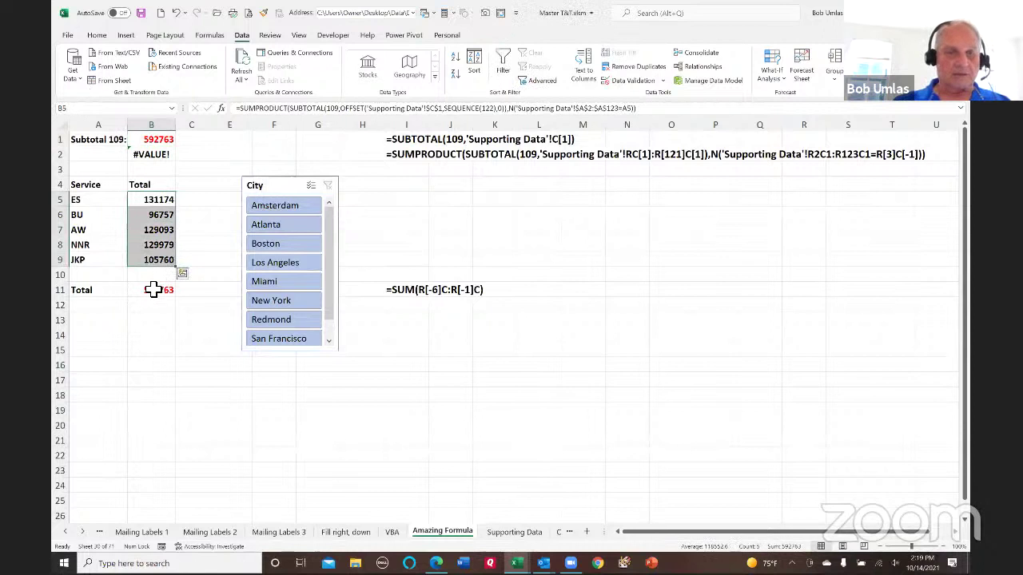
{"action": "left_click", "coordinate": [156, 290]}
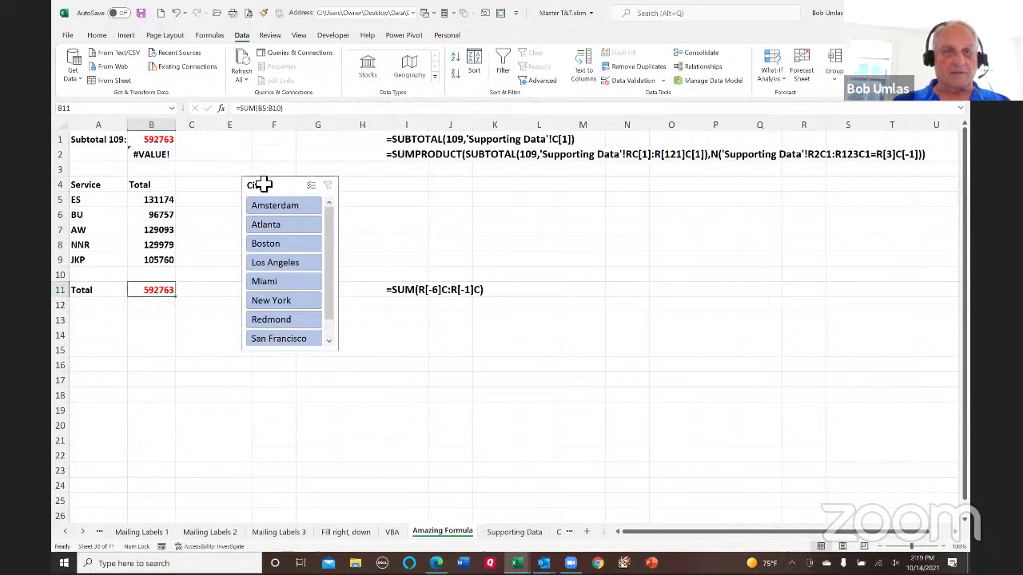
{"action": "left_click", "coordinate": [164, 141]}
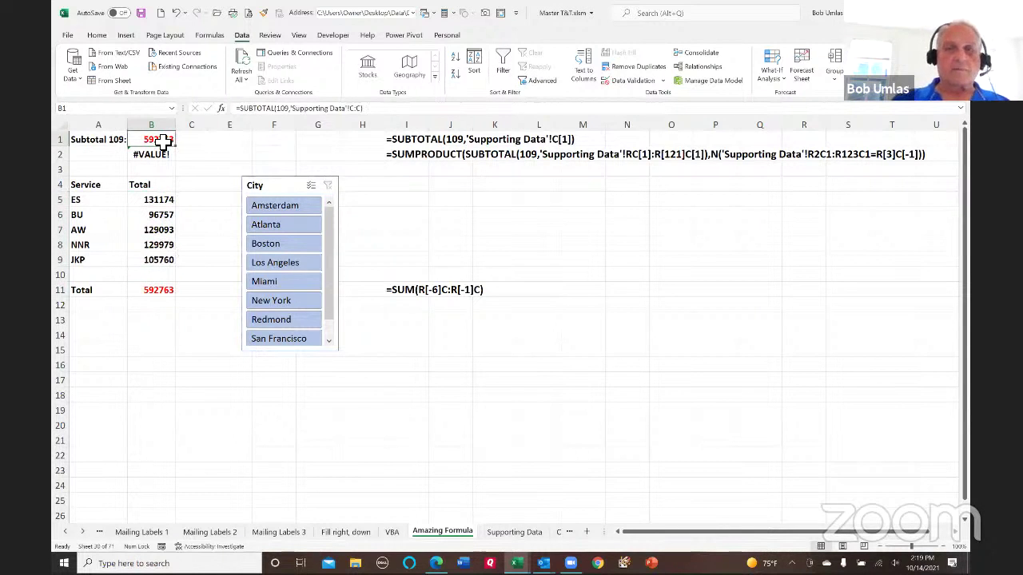
- Check the formulas behind I1, I2 and B2, and re-enter =FORMULATEXT(B2) in I2 to refresh the displayed formulas to A1-style references
{"action": "left_click", "coordinate": [409, 140]}
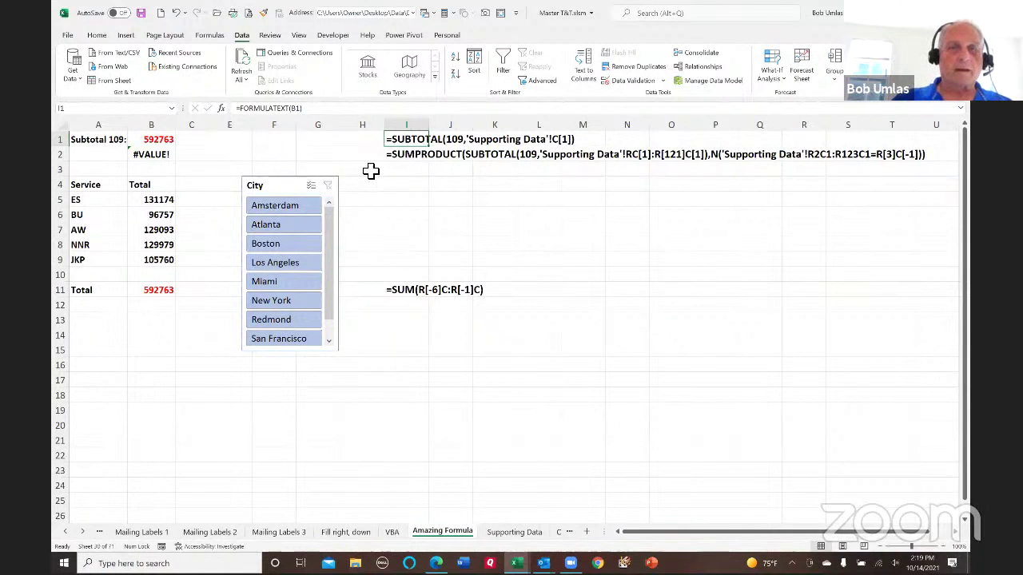
{"action": "left_click", "coordinate": [408, 158]}
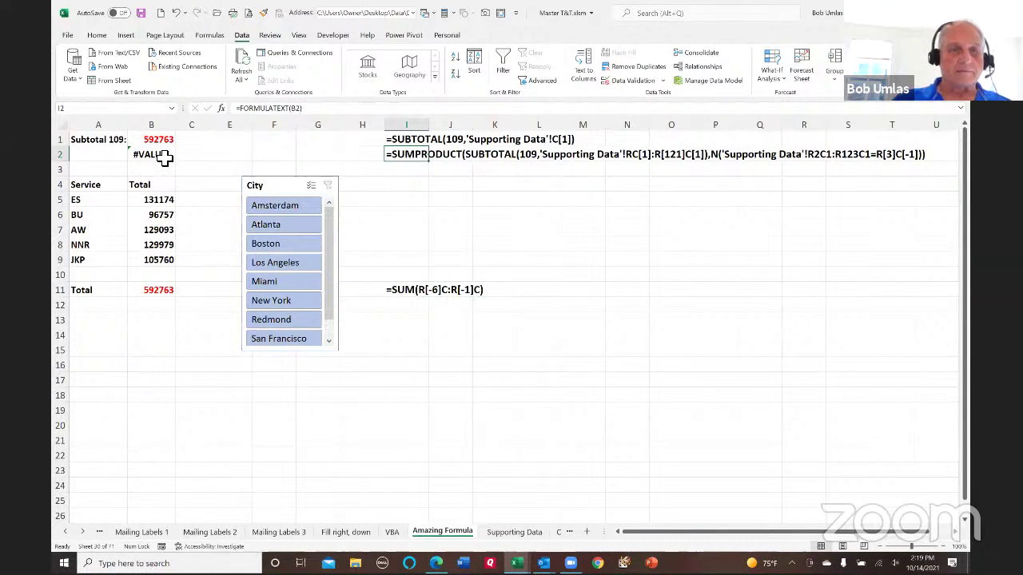
{"action": "left_click", "coordinate": [163, 158]}
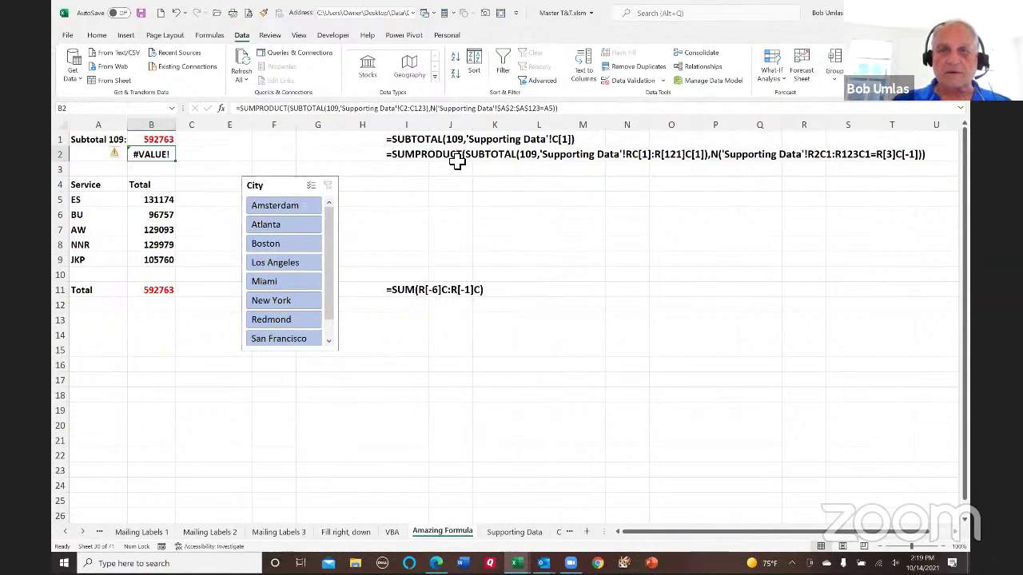
{"action": "left_click", "coordinate": [407, 156]}
{"action": "left_click", "coordinate": [406, 110]}
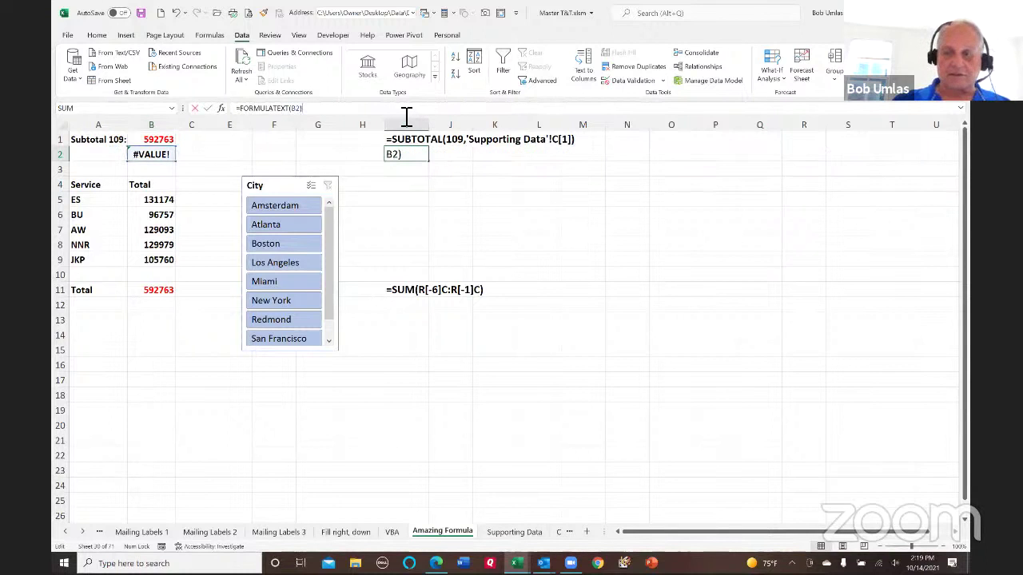
{"action": "key", "text": "Return"}
{"action": "key", "text": "Up"}
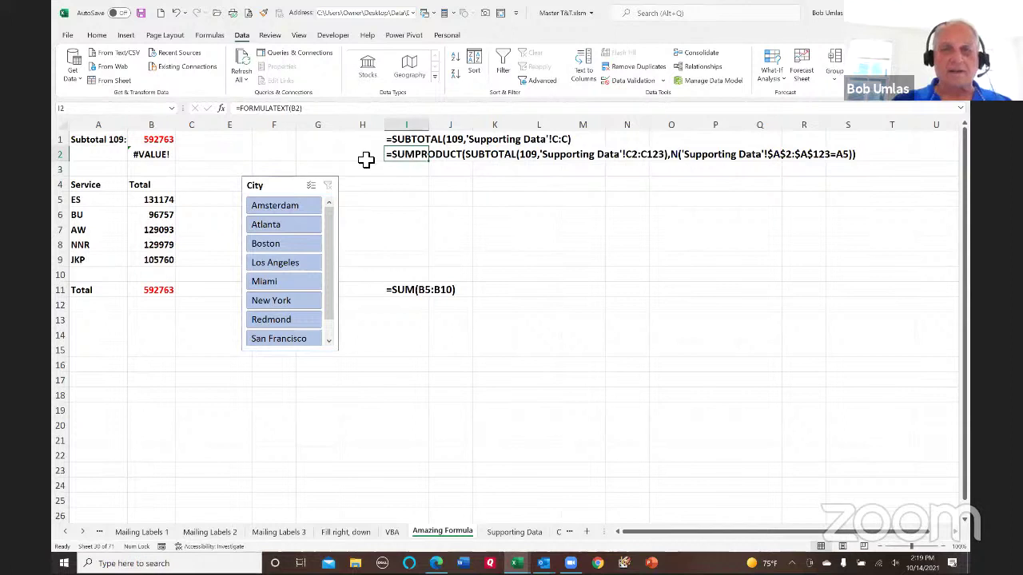
- Compare the B2 SUMPRODUCT formula's C2:C123 range with the first and last Amount rows on Supporting Data, and return to Amazing Formula
{"action": "left_click", "coordinate": [166, 156]}
{"action": "left_click", "coordinate": [399, 154]}
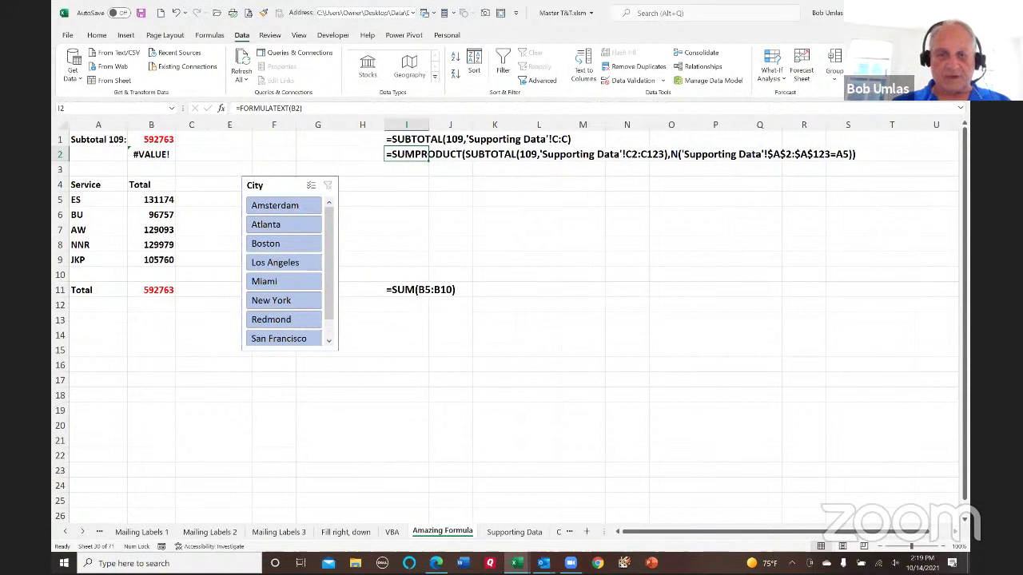
{"action": "left_click", "coordinate": [505, 532]}
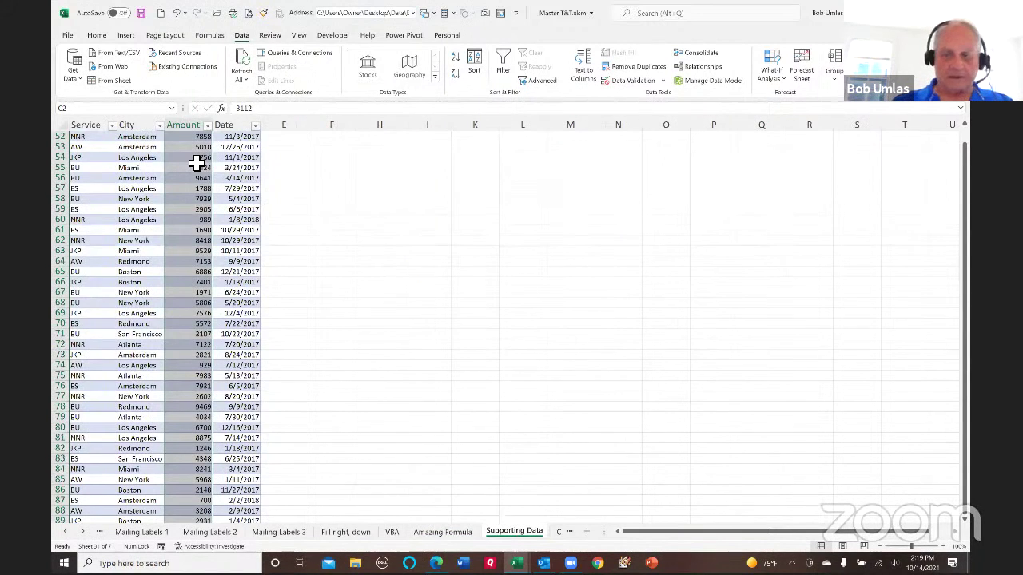
{"action": "key", "text": "ctrl+Down"}
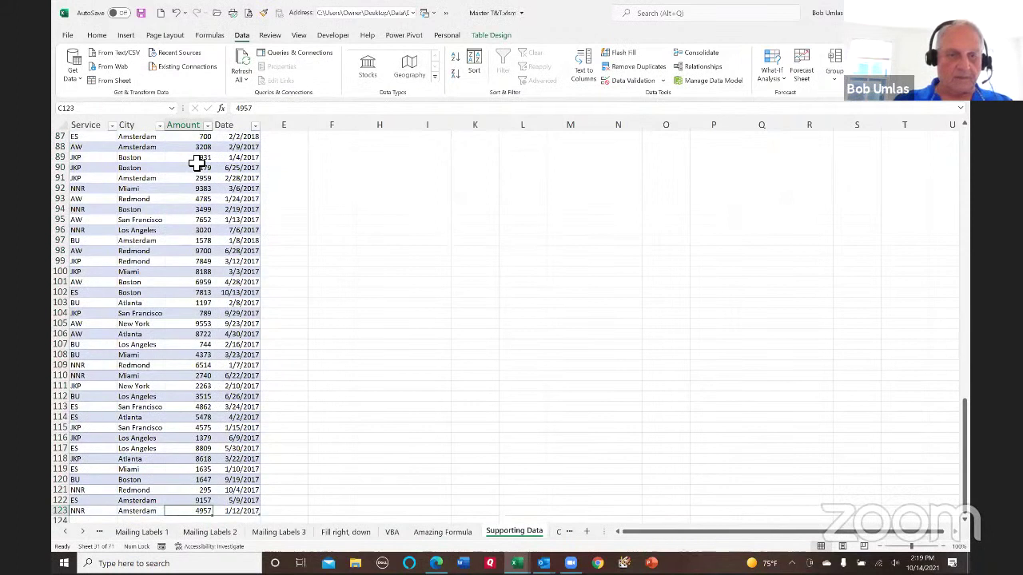
{"action": "scroll", "coordinate": [198, 163], "scroll_direction": "down", "scroll_amount": 7}
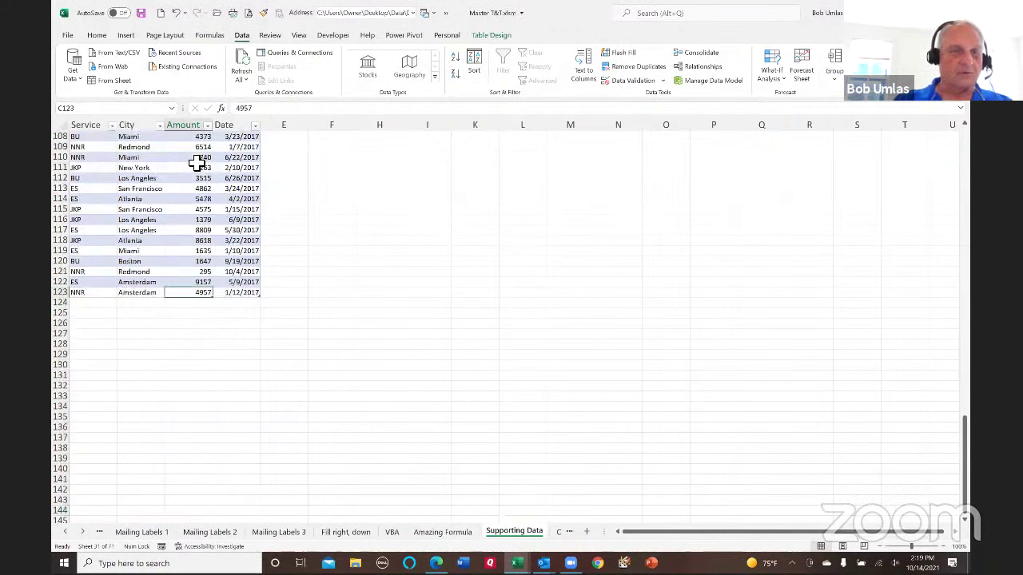
{"action": "key", "text": "ctrl+Up"}
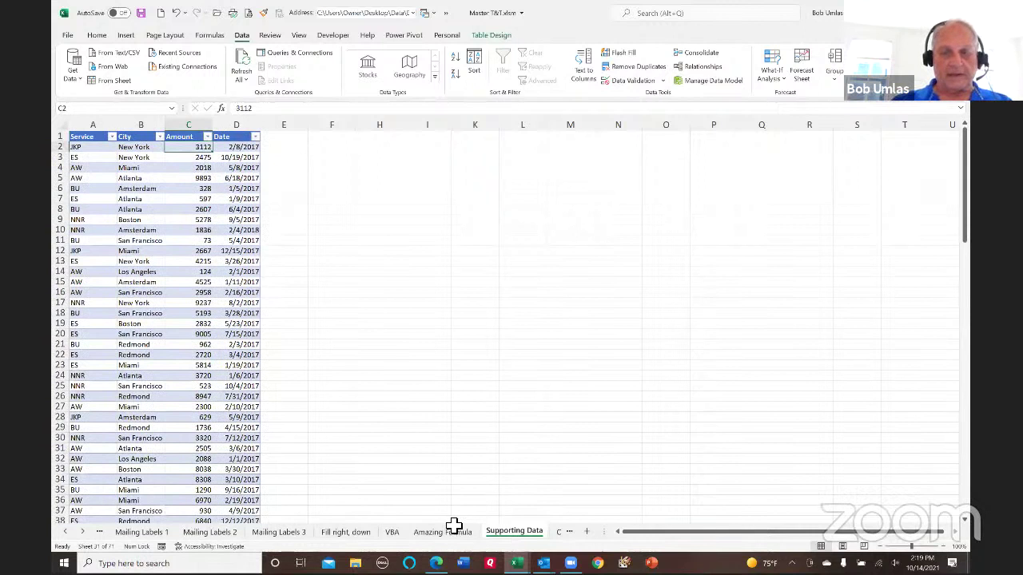
{"action": "key", "text": "ctrl+Page_Up"}
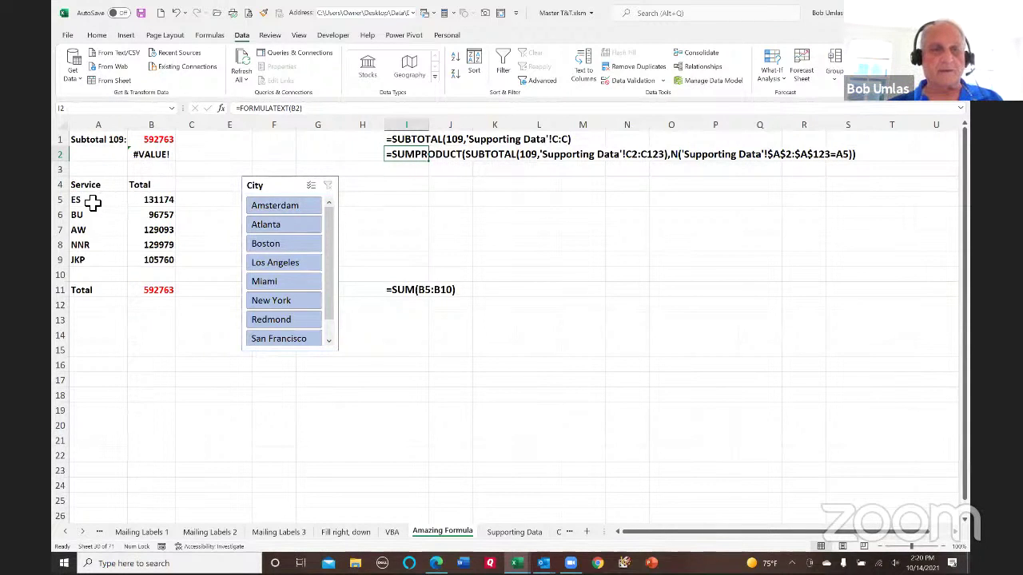
- Evaluate the SUBTOTAL and N arguments of the B2 formula in place, and leave the formula without keeping the evaluated values
{"action": "left_click", "coordinate": [149, 155]}
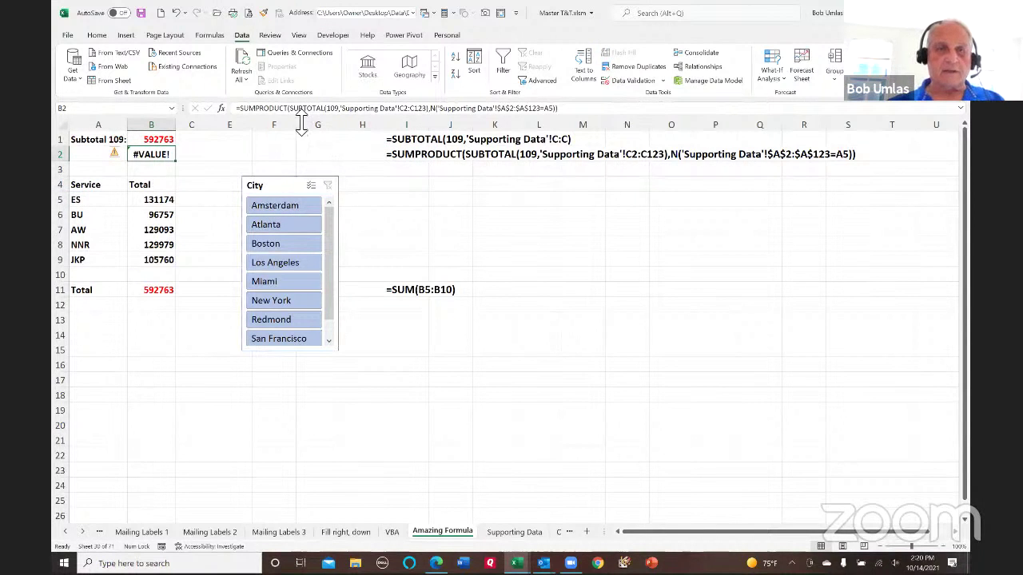
{"action": "left_click", "coordinate": [350, 112]}
{"action": "left_click_drag", "start_coordinate": [289, 111], "coordinate": [432, 121]}
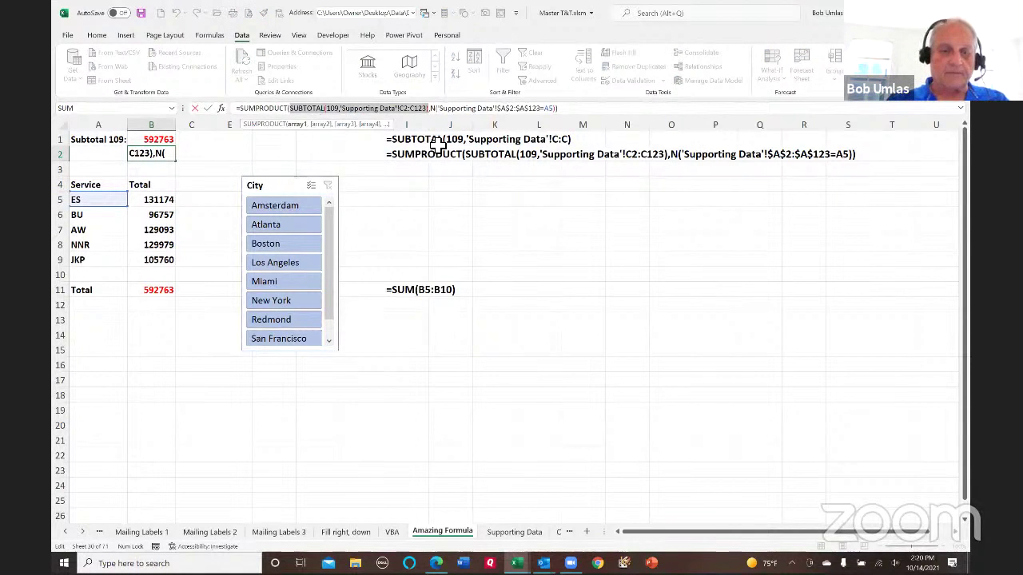
{"action": "key", "text": "F9"}
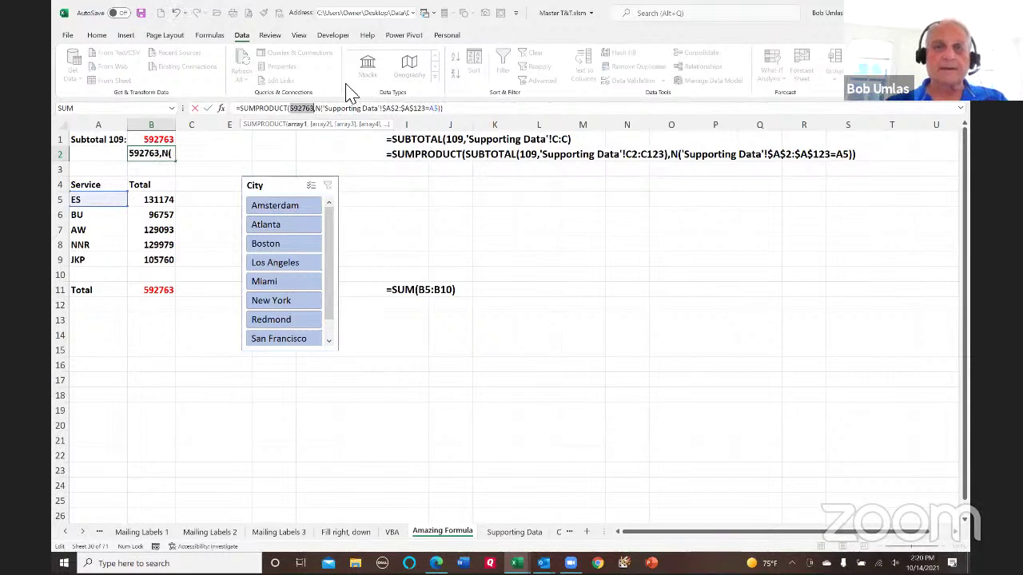
{"action": "left_click", "coordinate": [361, 112]}
{"action": "left_click_drag", "start_coordinate": [317, 109], "coordinate": [447, 111]}
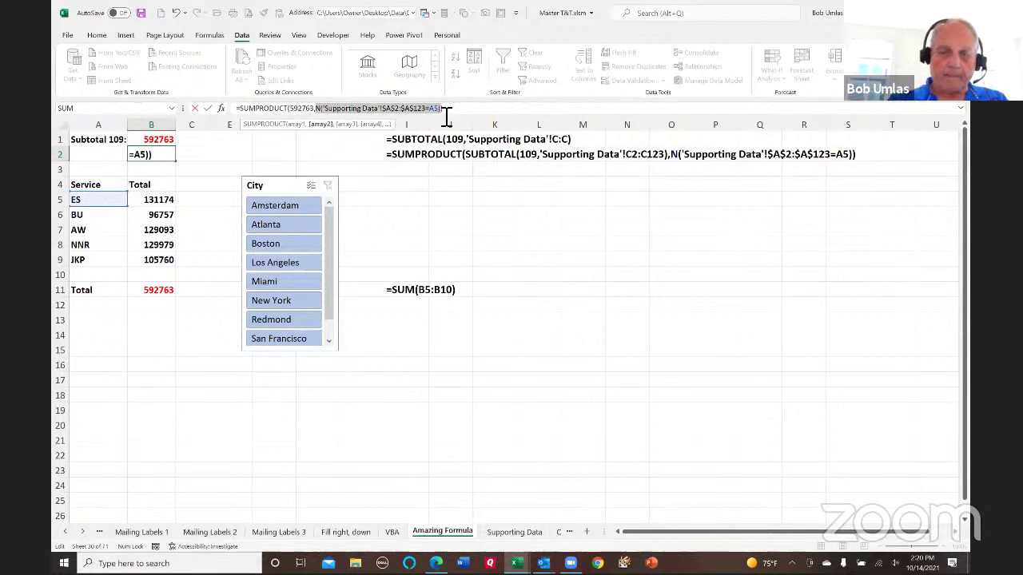
{"action": "key", "text": "F9"}
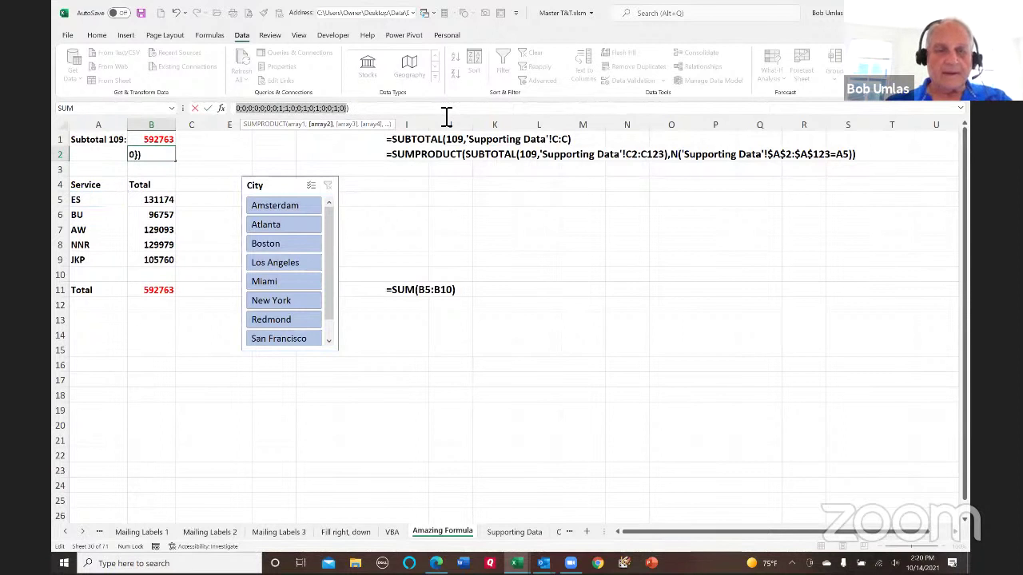
{"action": "key", "text": "Escape"}
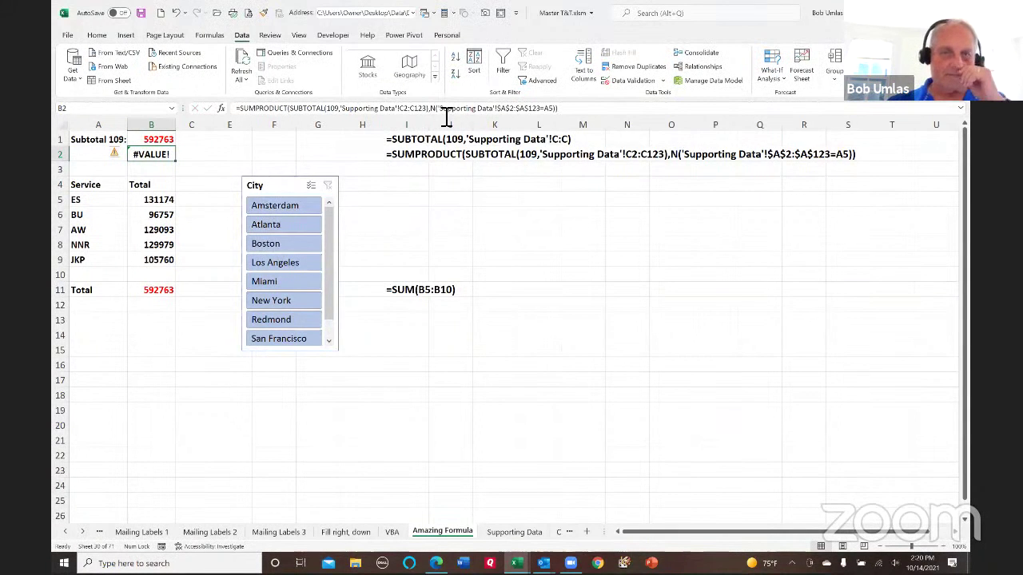
- Copy the FORMULATEXT formula from I2 to I5 so it shows B5's formula, and move it to E5
{"action": "left_click", "coordinate": [417, 159]}
{"action": "left_click_drag", "start_coordinate": [413, 162], "coordinate": [409, 209]}
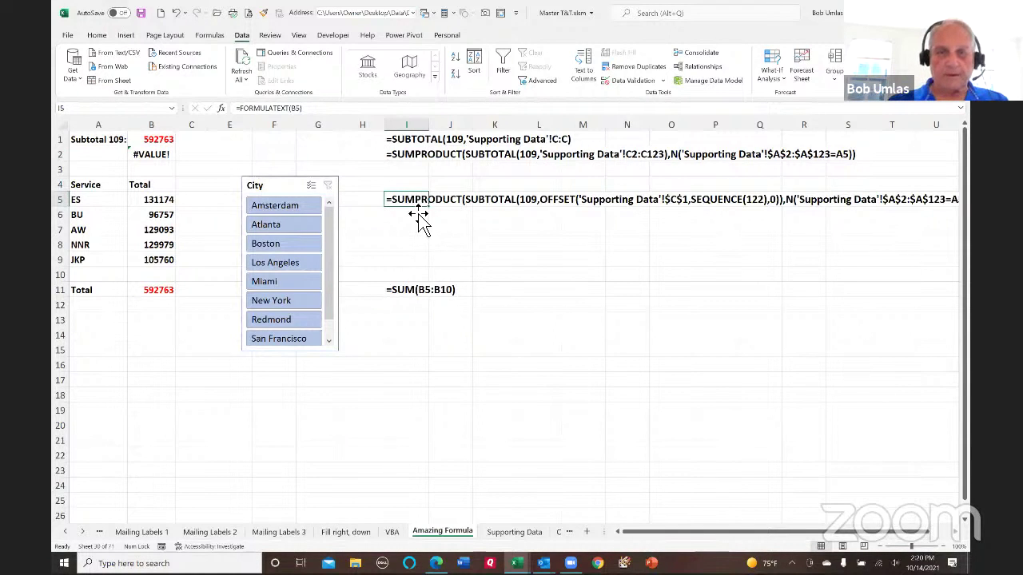
{"action": "left_click_drag", "start_coordinate": [419, 219], "coordinate": [238, 201]}
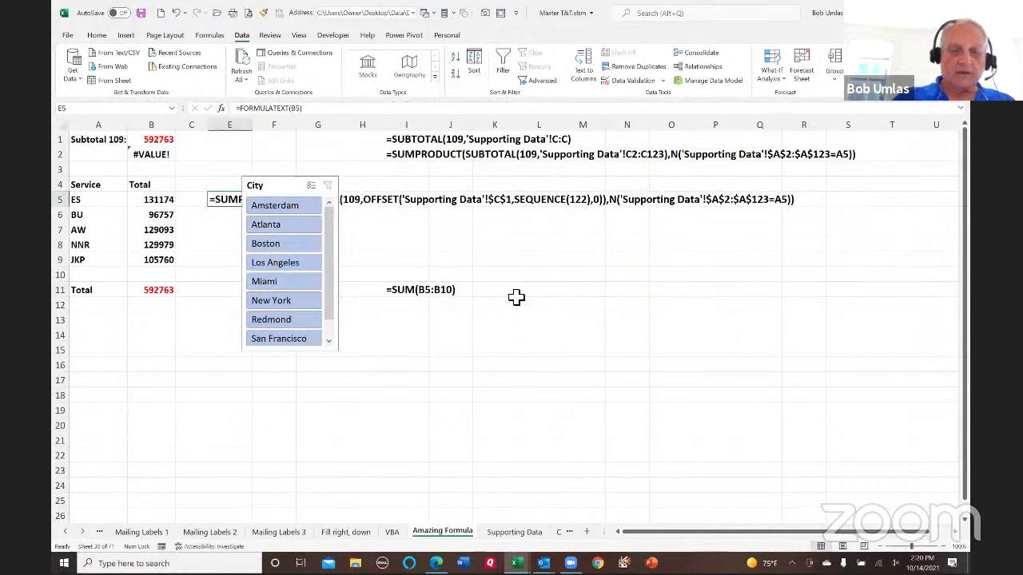
- Toggle the sheet's objects and leave the City slicer hidden so it does not cover the formula text in E5
{"action": "key", "text": "ctrl+6"}
{"action": "key", "text": "ctrl+6"}
{"action": "key", "text": "ctrl+6"}
{"action": "key", "text": "ctrl+6"}
{"action": "key", "text": "ctrl+6"}
{"action": "key", "text": "ctrl+6"}
{"action": "key", "text": "ctrl+6"}
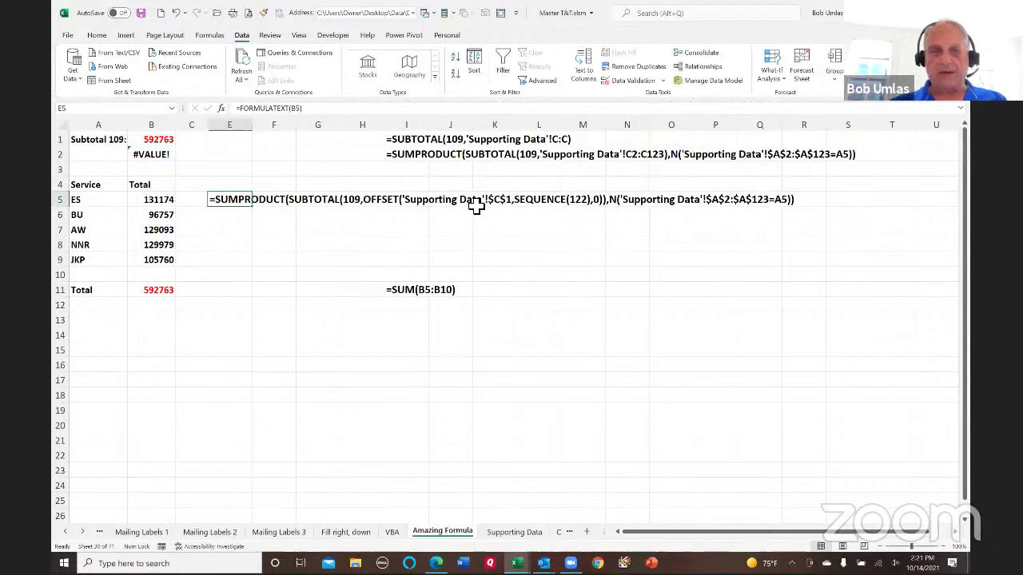
- Expand the formula bar for B5, evaluate its SEQUENCE(122) argument in place, and restore the original formula text
{"action": "left_click", "coordinate": [155, 201]}
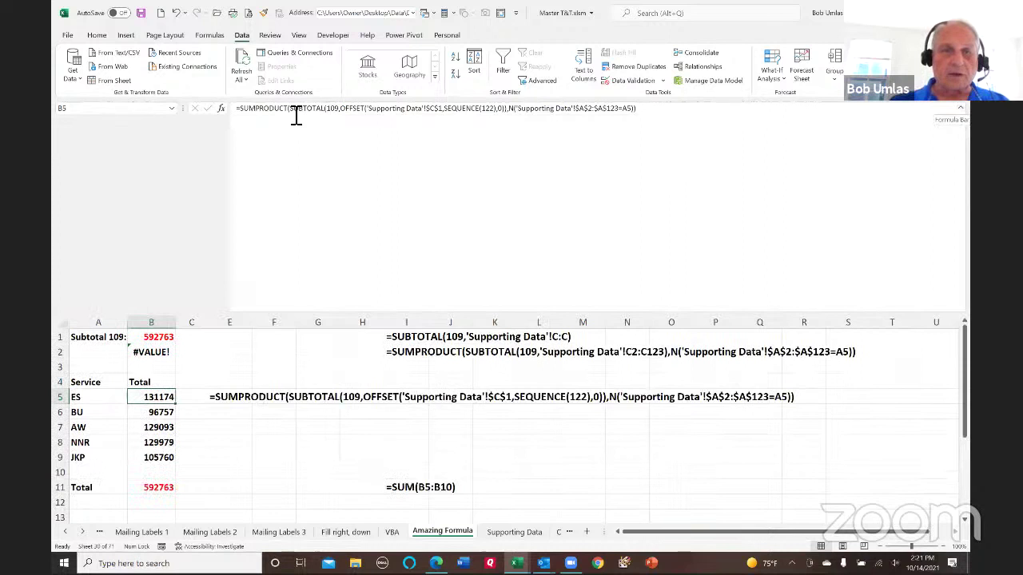
{"action": "left_click_drag", "start_coordinate": [351, 112], "coordinate": [502, 123]}
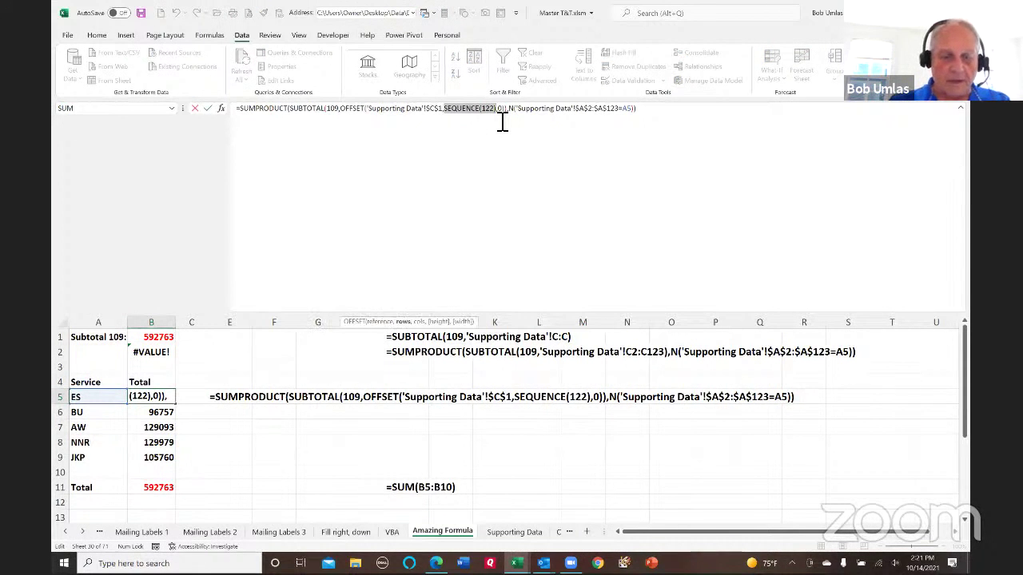
{"action": "key", "text": "F9"}
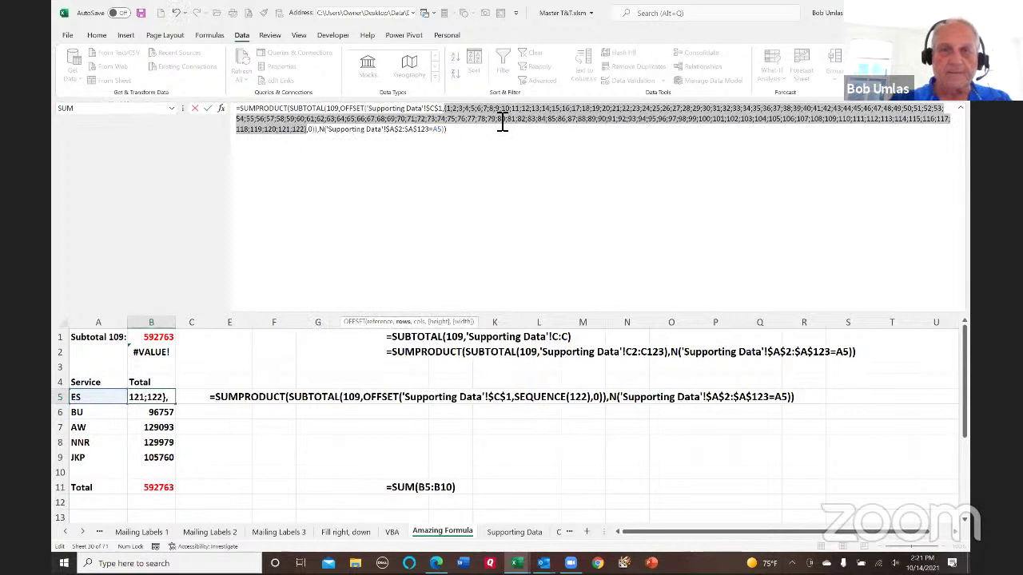
{"action": "key", "text": "ctrl+z"}
- Evaluate the OFFSET expression and the N('Supporting Data'!$A$2:$A$123=A5) argument in B5, and discard the evaluated values
{"action": "left_click_drag", "start_coordinate": [342, 114], "coordinate": [512, 117]}
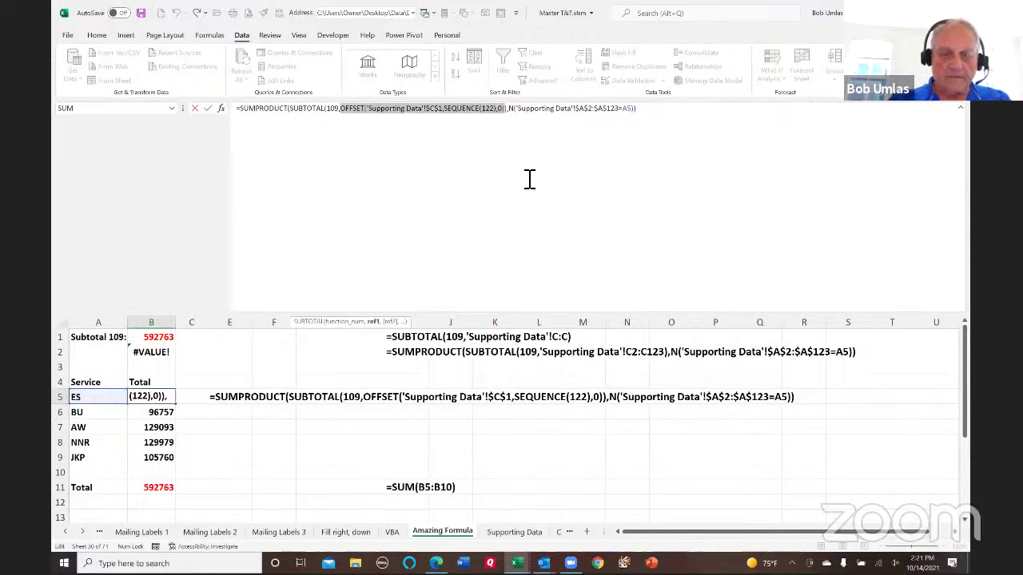
{"action": "key", "text": "F9"}
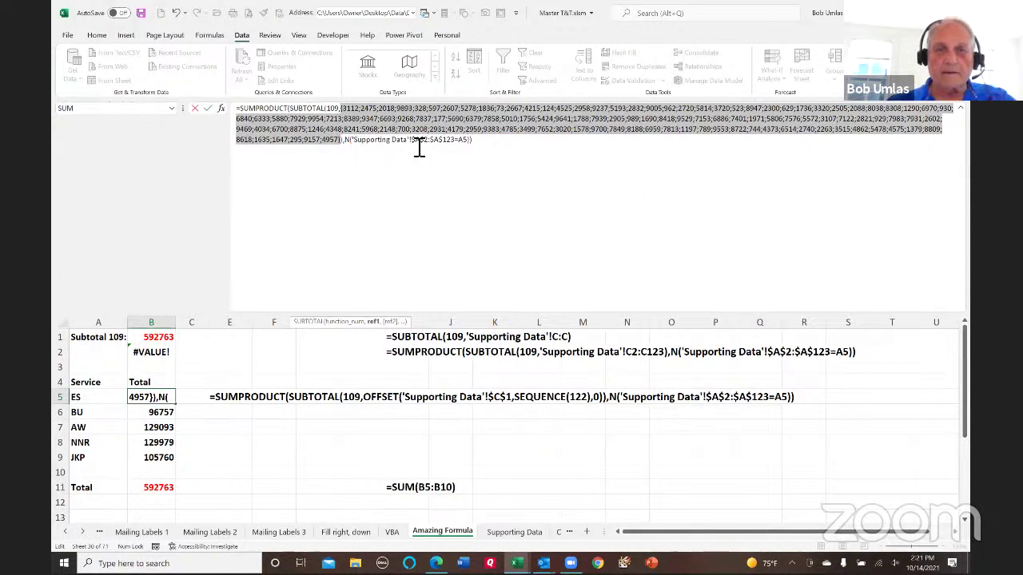
{"action": "left_click_drag", "start_coordinate": [345, 139], "coordinate": [472, 140]}
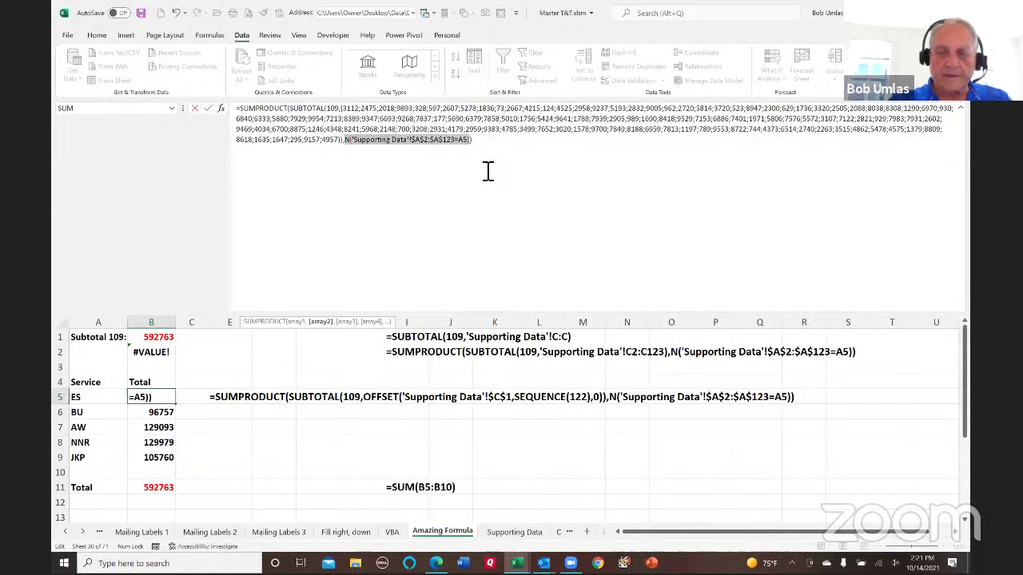
{"action": "key", "text": "F9"}
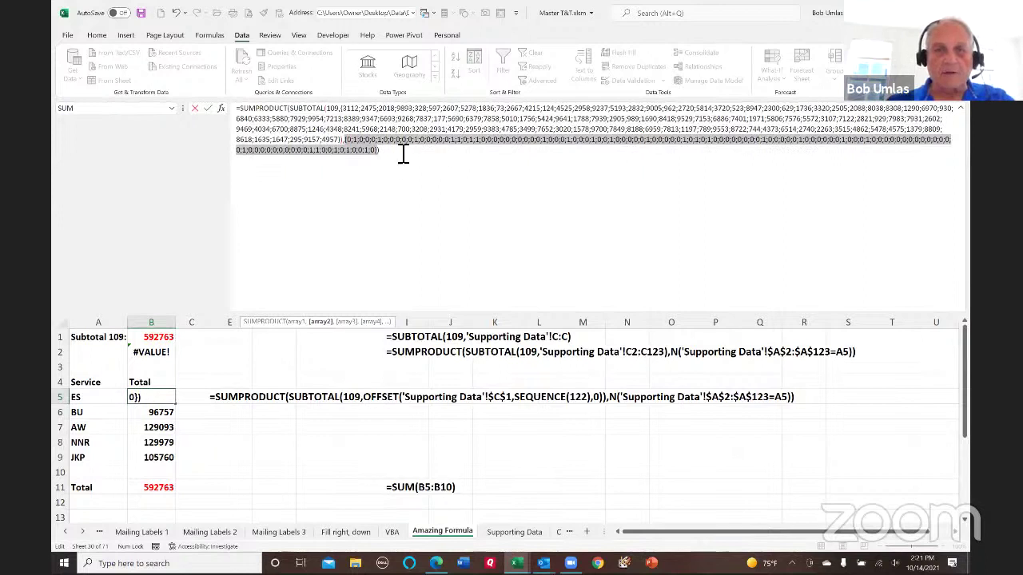
{"action": "key", "text": "Escape"}
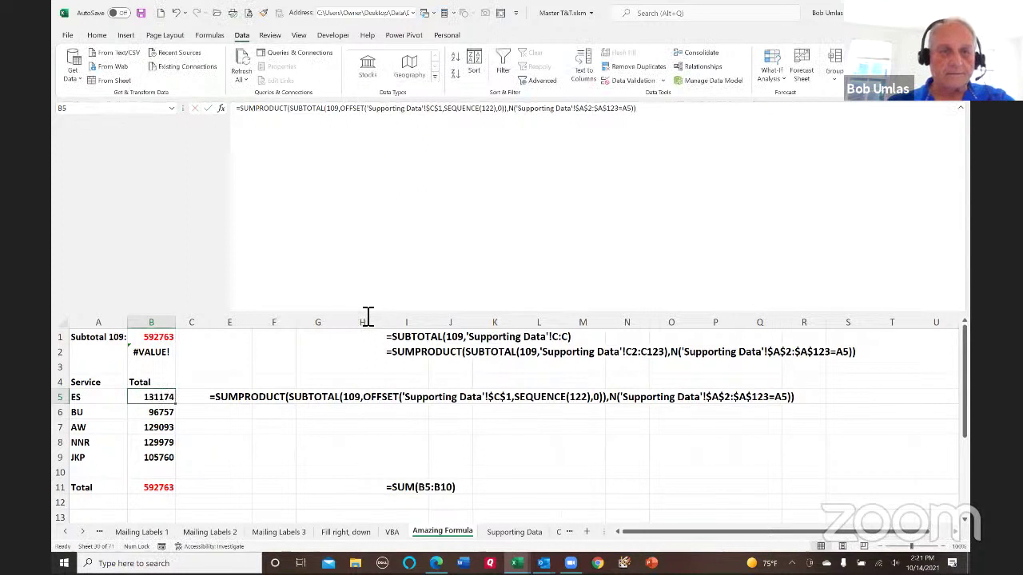
- Open the B5 formula for editing within its OFFSET expression, and collapse the formula bar to a single line
{"action": "key", "text": "F2"}
{"action": "left_click", "coordinate": [362, 110]}
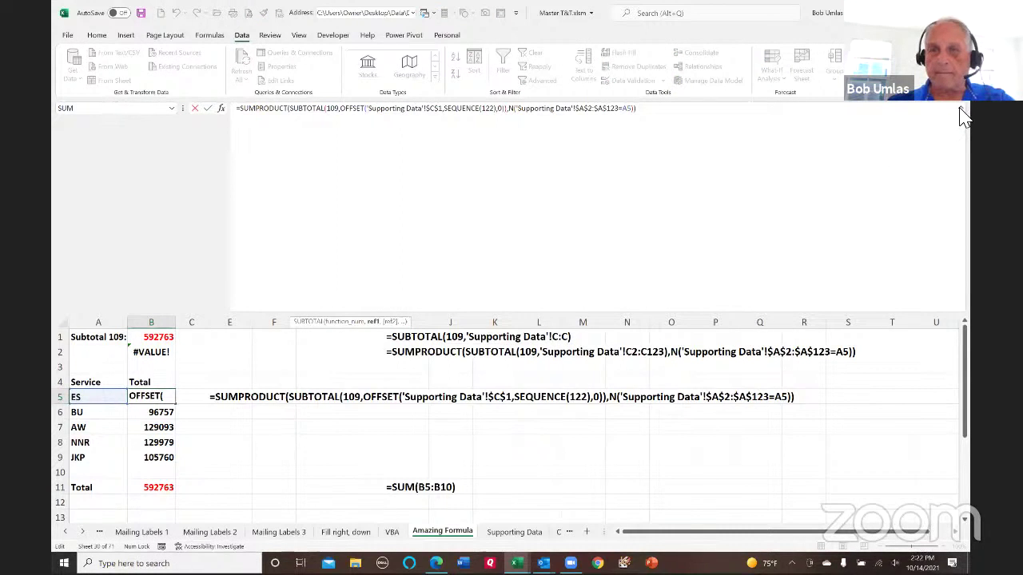
{"action": "left_click", "coordinate": [962, 110]}
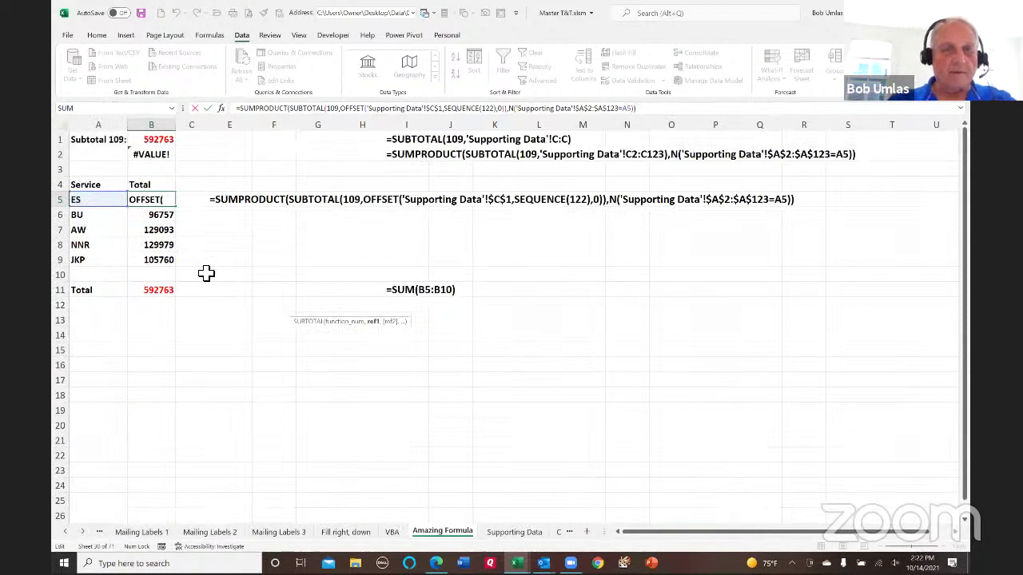
- Commit the B5 formula, show the City slicer, filter by Amsterdam, and examine the matching rows on the Supporting Data sheet
{"action": "key", "text": "ctrl+Return"}
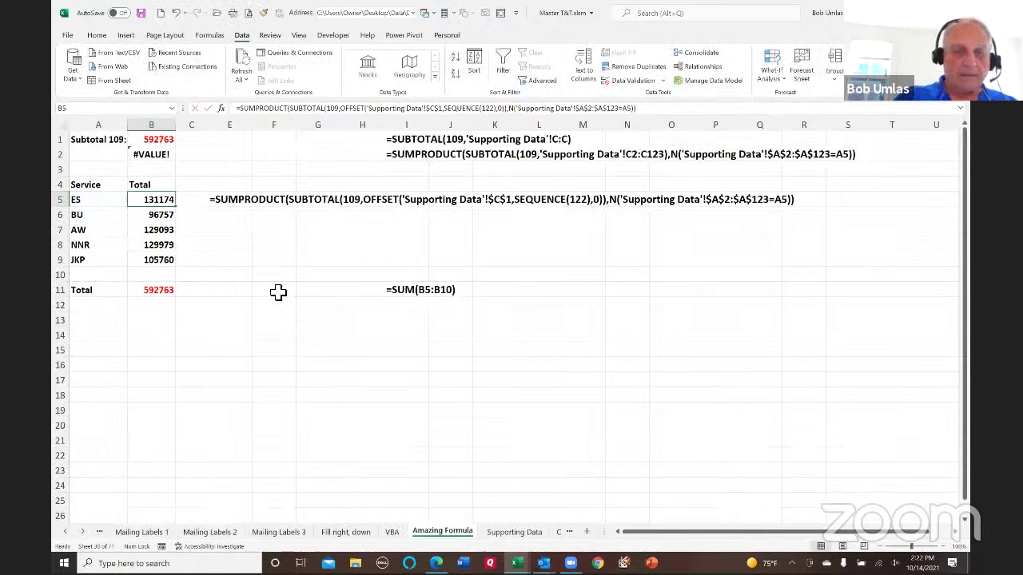
{"action": "key", "text": "ctrl+6"}
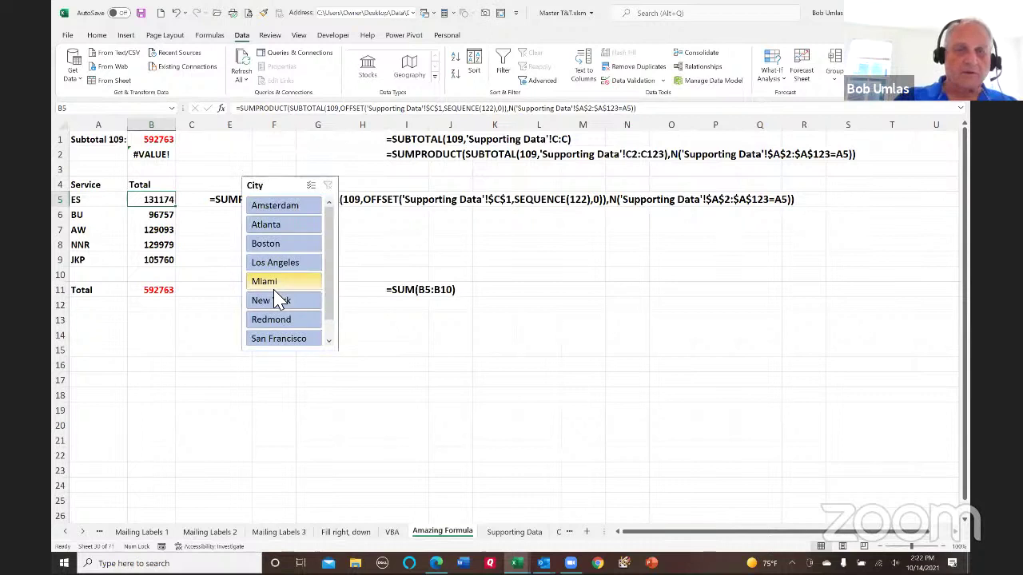
{"action": "left_click", "coordinate": [287, 212]}
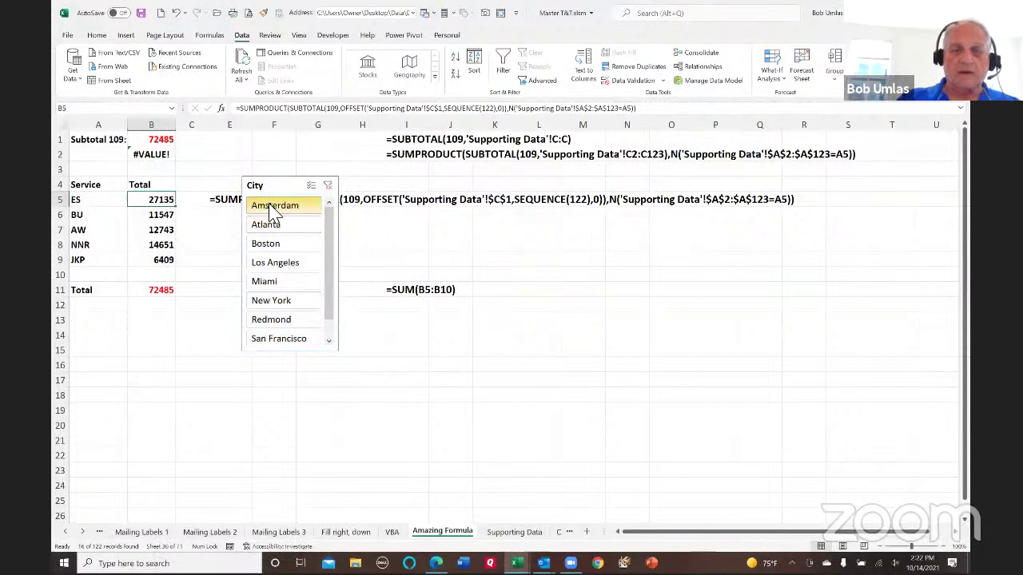
{"action": "left_click", "coordinate": [512, 532]}
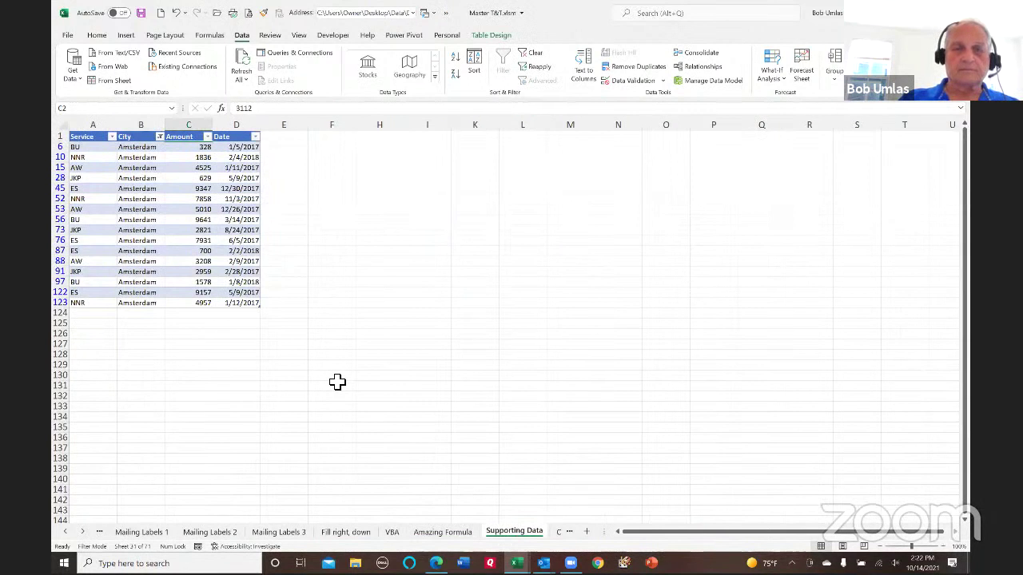
{"action": "left_click", "coordinate": [445, 535]}
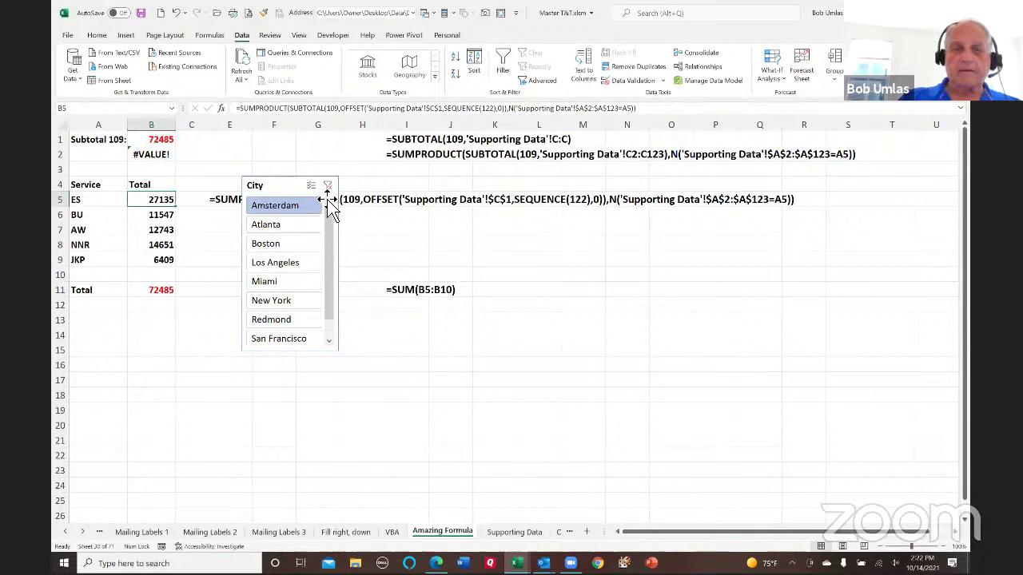
- Filter the City slicer to Miami and Atlanta, and compare the service totals with the visible rows on Supporting Data
{"action": "key", "text": "ctrl+6"}
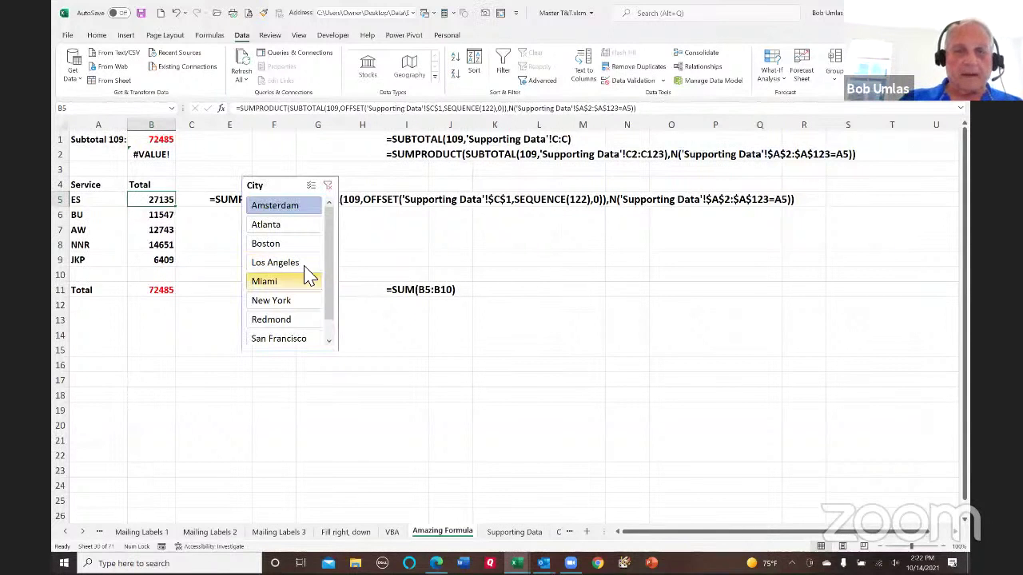
{"action": "left_click", "coordinate": [292, 268]}
{"action": "left_click", "coordinate": [290, 281]}
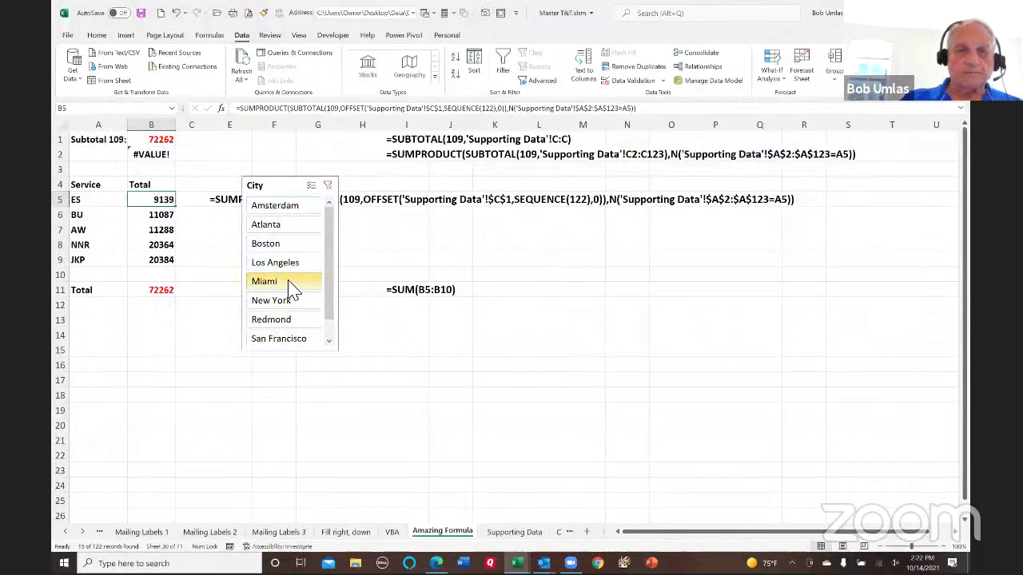
{"action": "left_click", "coordinate": [276, 227], "text": "ctrl"}
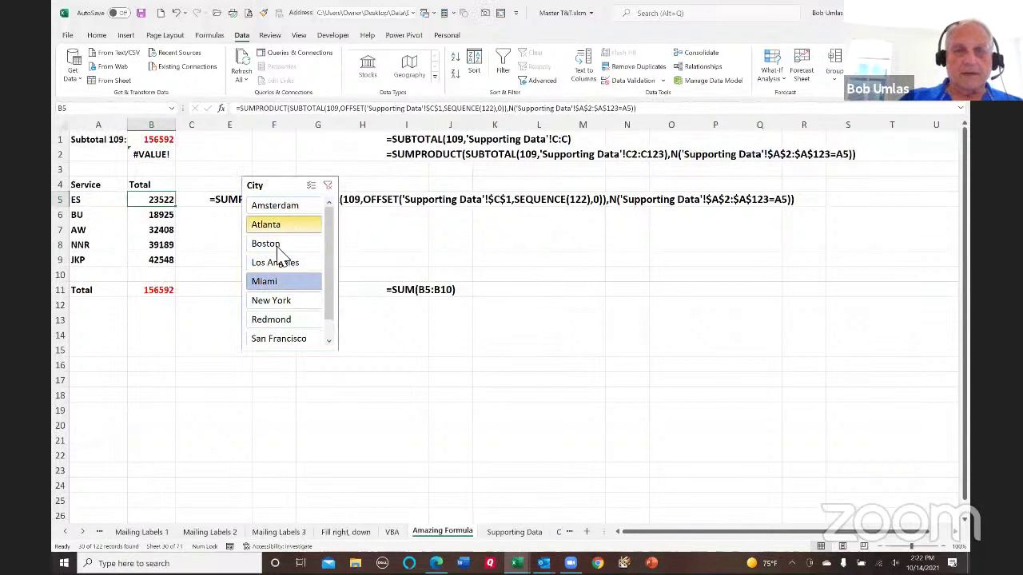
{"action": "left_click", "coordinate": [507, 533]}
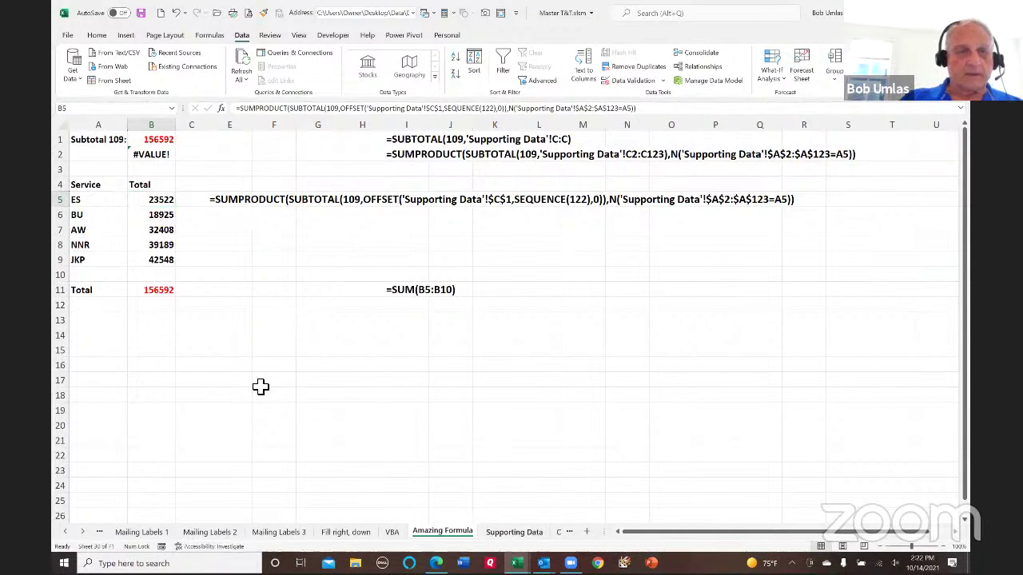
{"action": "left_click_drag", "start_coordinate": [135, 147], "coordinate": [136, 325]}
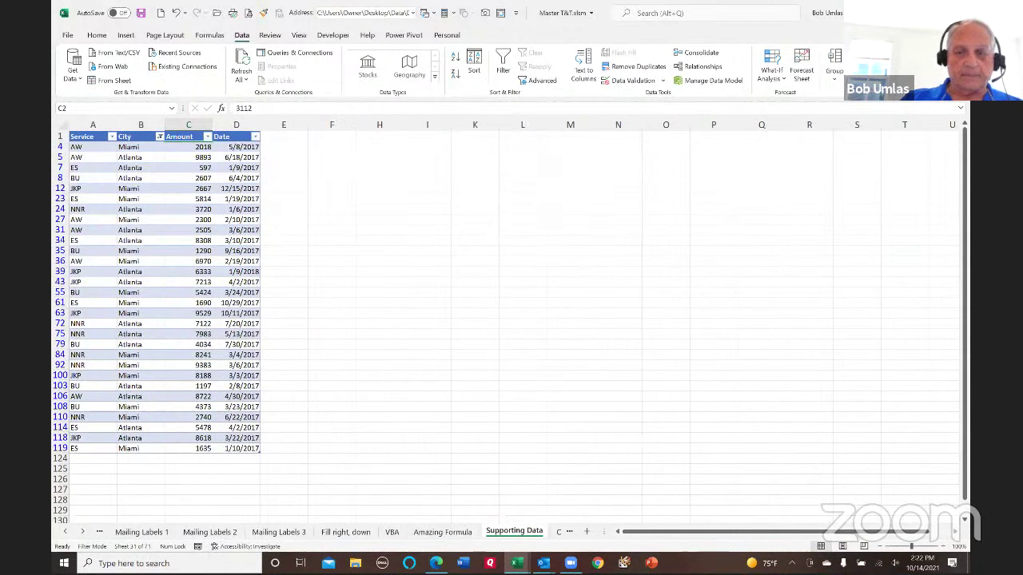
{"action": "left_click", "coordinate": [441, 534]}
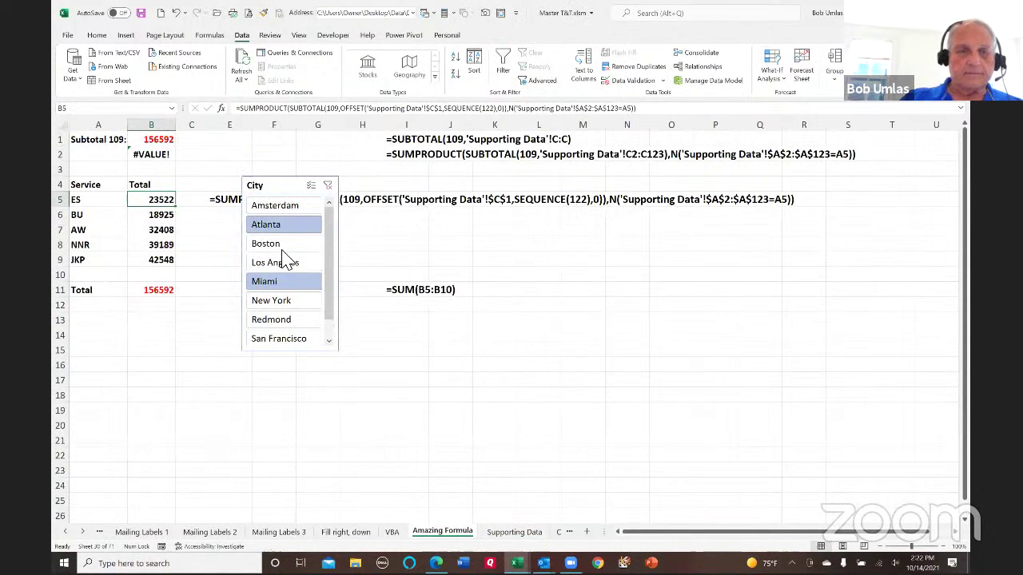
- Clear the City slicer's filter and display the full table on the Supporting Data sheet
{"action": "left_click", "coordinate": [328, 185]}
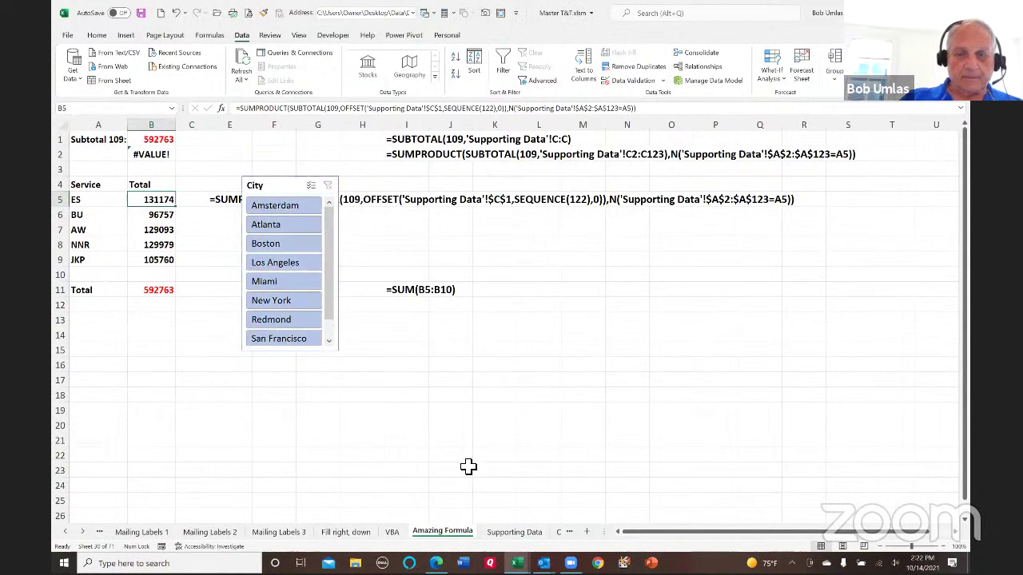
{"action": "left_click", "coordinate": [524, 536]}
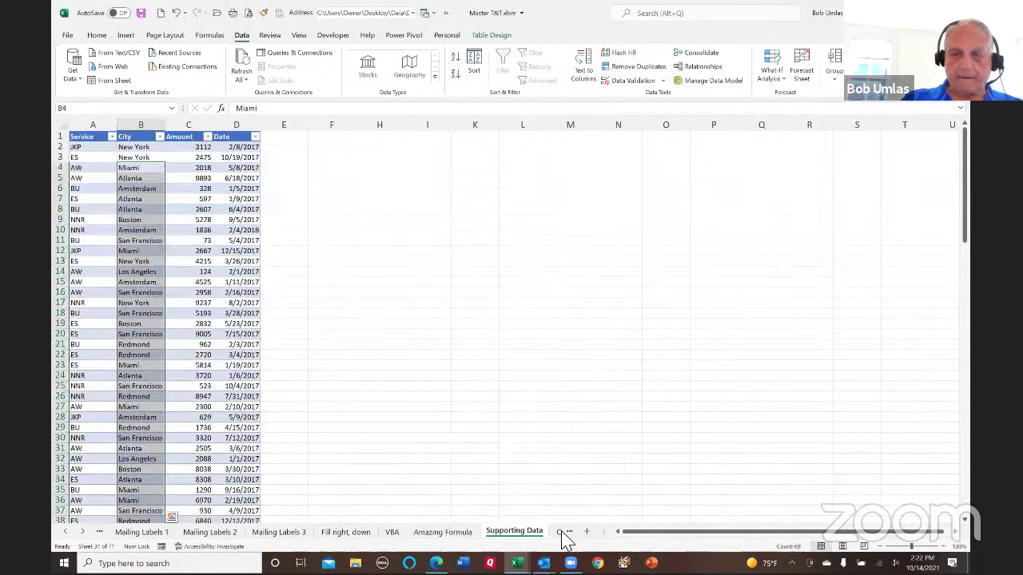
- On the Ctrl-6 sheet, toggle the display of the objects, leave them hidden, and go to the Fill backwards sheet
{"action": "left_click", "coordinate": [563, 532]}
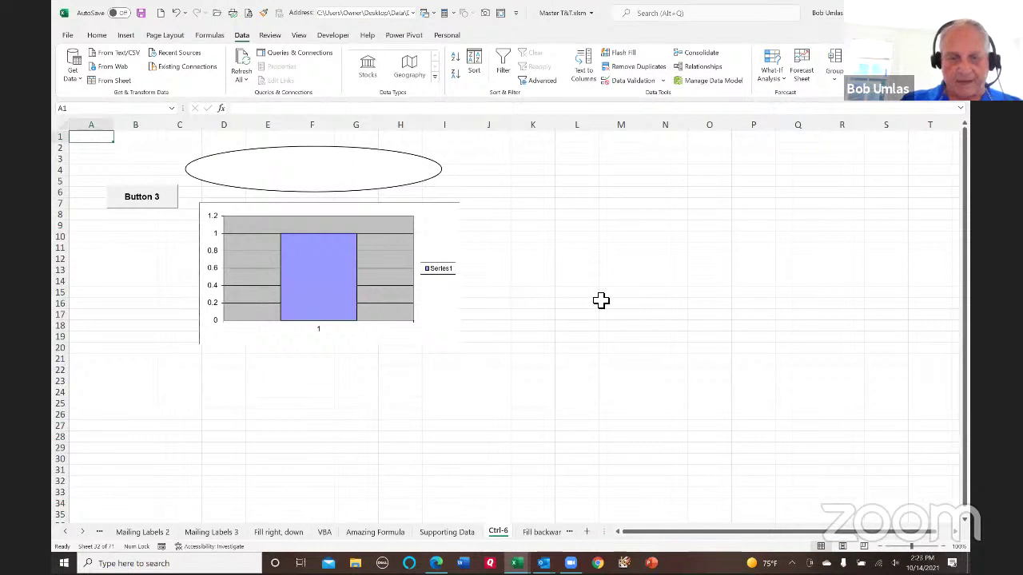
{"action": "key", "text": "ctrl+6"}
{"action": "key", "text": "ctrl+6"}
{"action": "key", "text": "ctrl+6"}
{"action": "key", "text": "ctrl+6"}
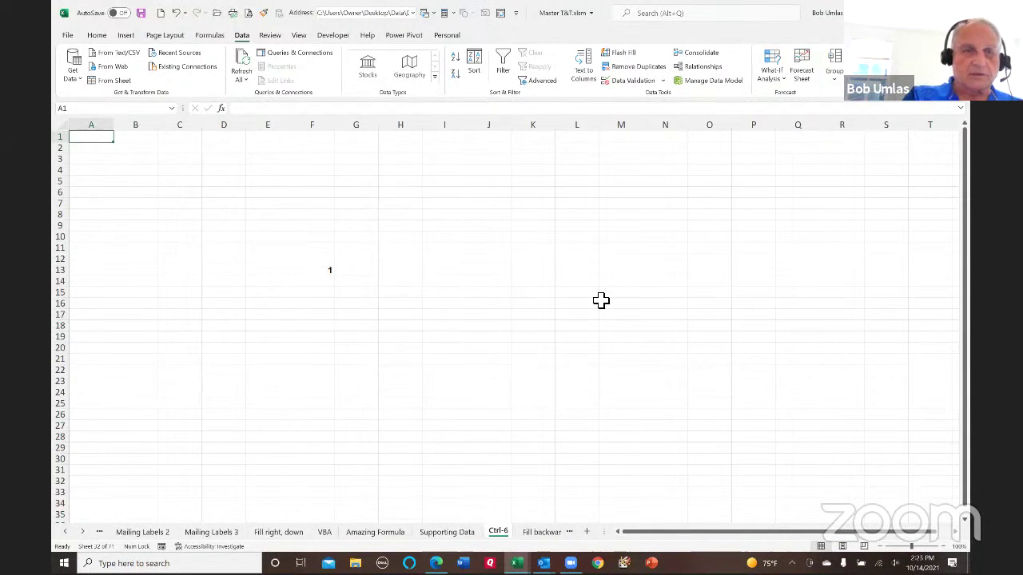
{"action": "left_click", "coordinate": [537, 532]}
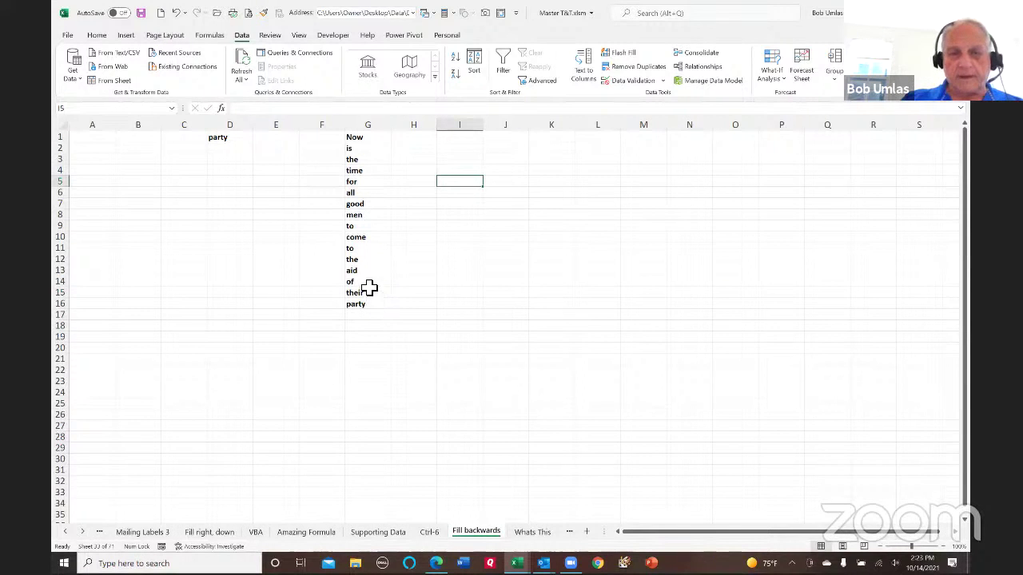
- Fill the INDEX formula in D1 down to D16, and undo the fill
{"action": "left_click", "coordinate": [236, 142]}
{"action": "mouse_move", "coordinate": [258, 143]}
{"action": "left_mouse_down"}
{"action": "mouse_move", "coordinate": [274, 308]}
{"action": "mouse_move", "coordinate": [322, 299]}
{"action": "left_mouse_up"}
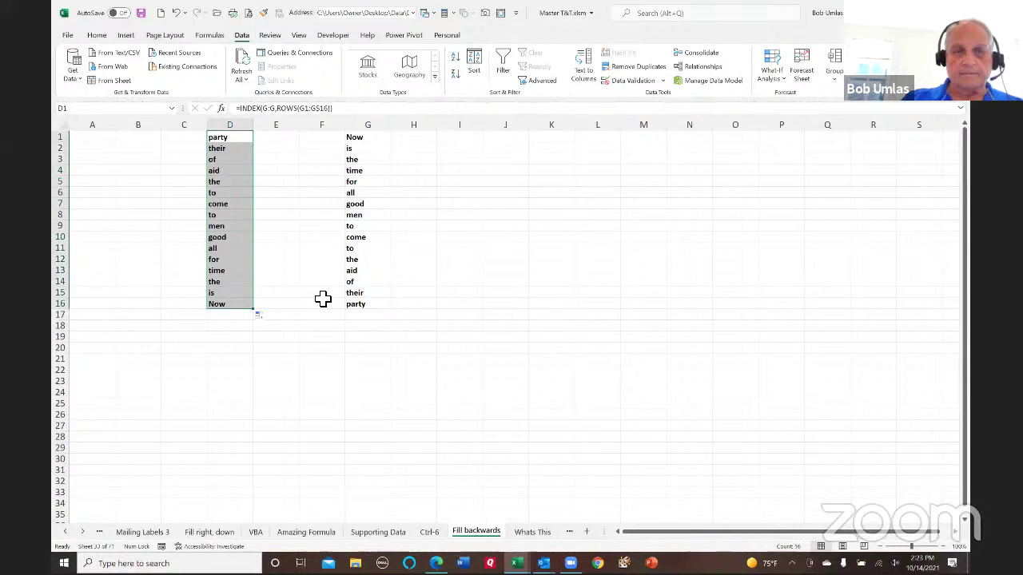
{"action": "key", "text": "ctrl+z"}
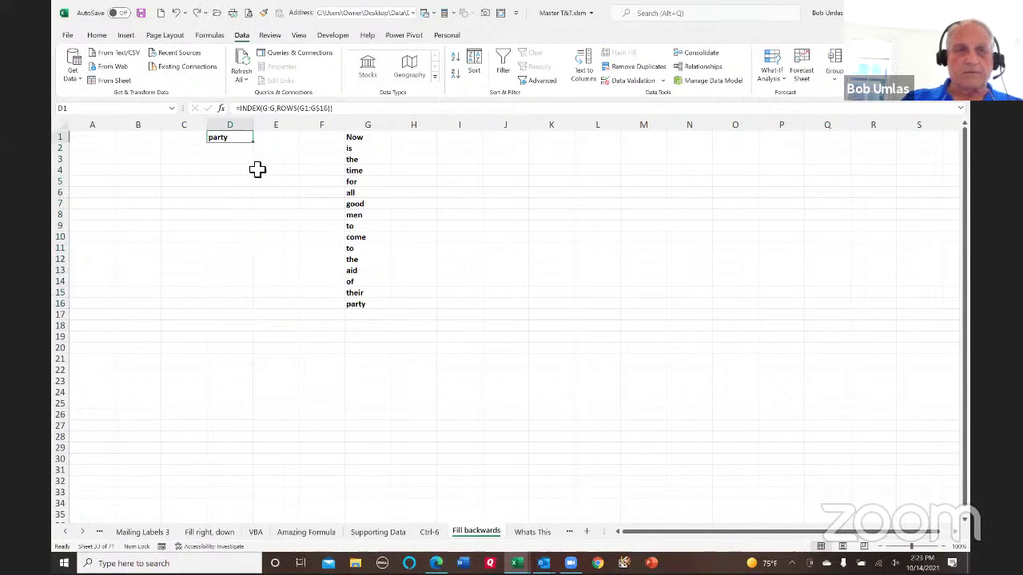
- Enter =FORMULATEXT(D1) in cell I1 to display the formula behind D1
{"action": "left_click", "coordinate": [451, 139]}
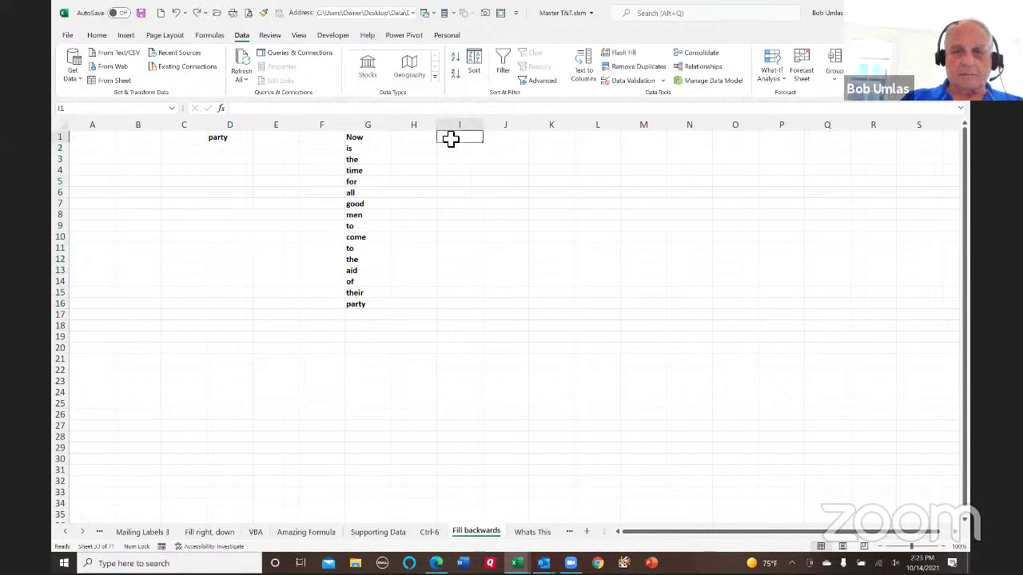
{"action": "type", "text": "=formulatext("}
{"action": "left_click", "coordinate": [228, 139]}
{"action": "type", "text": ")"}
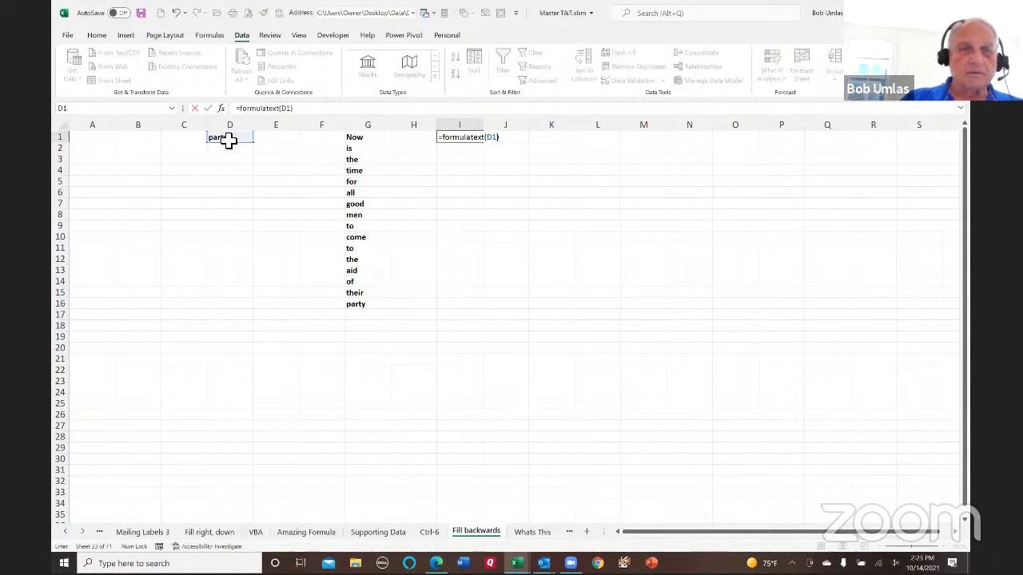
{"action": "key", "text": "Return"}
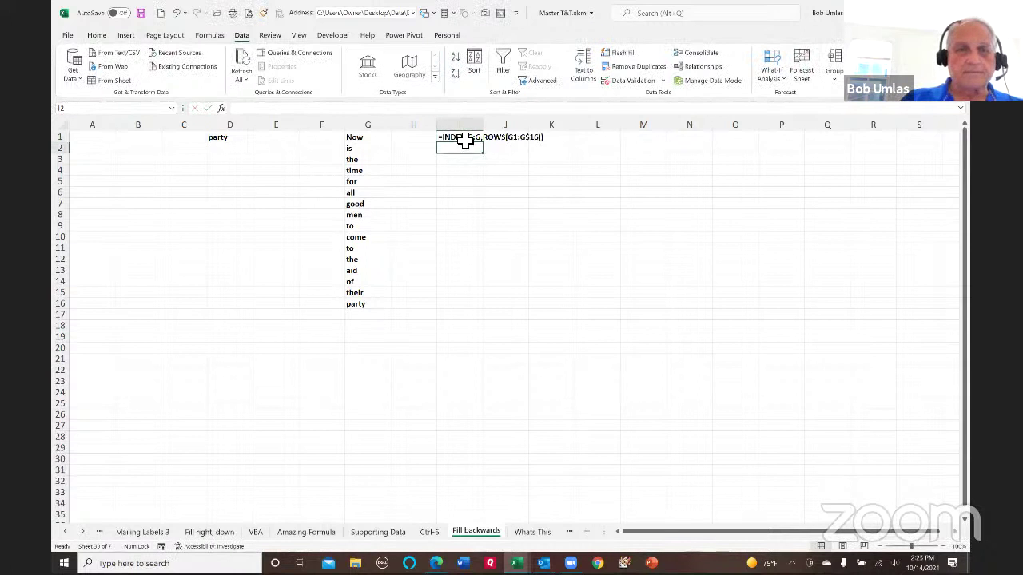
- Increase the font size of the formula text in I1 to 16
{"action": "left_click", "coordinate": [469, 137]}
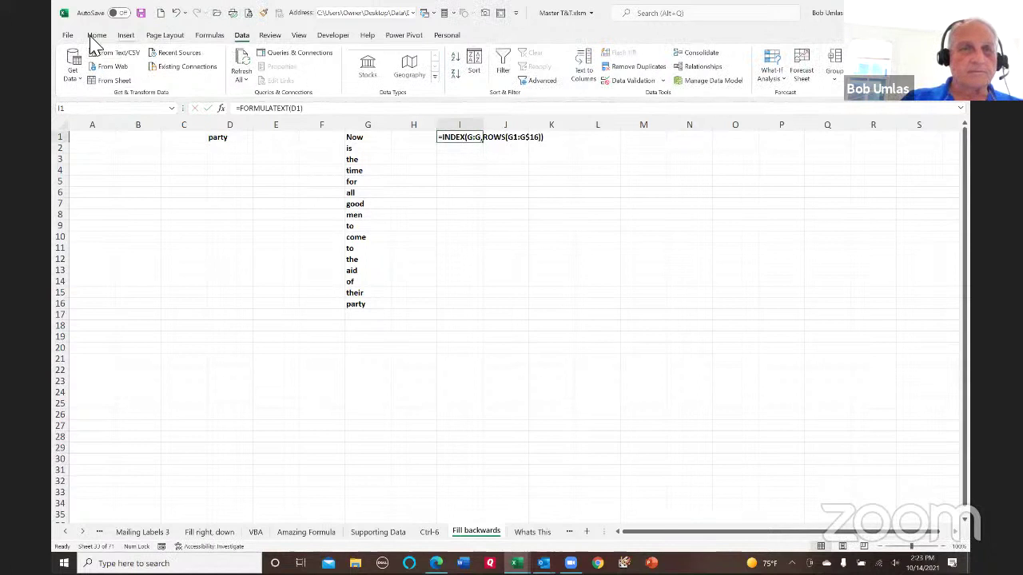
{"action": "left_click", "coordinate": [97, 35]}
{"action": "left_click", "coordinate": [279, 56]}
{"action": "left_click", "coordinate": [279, 56]}
{"action": "left_click", "coordinate": [550, 205]}
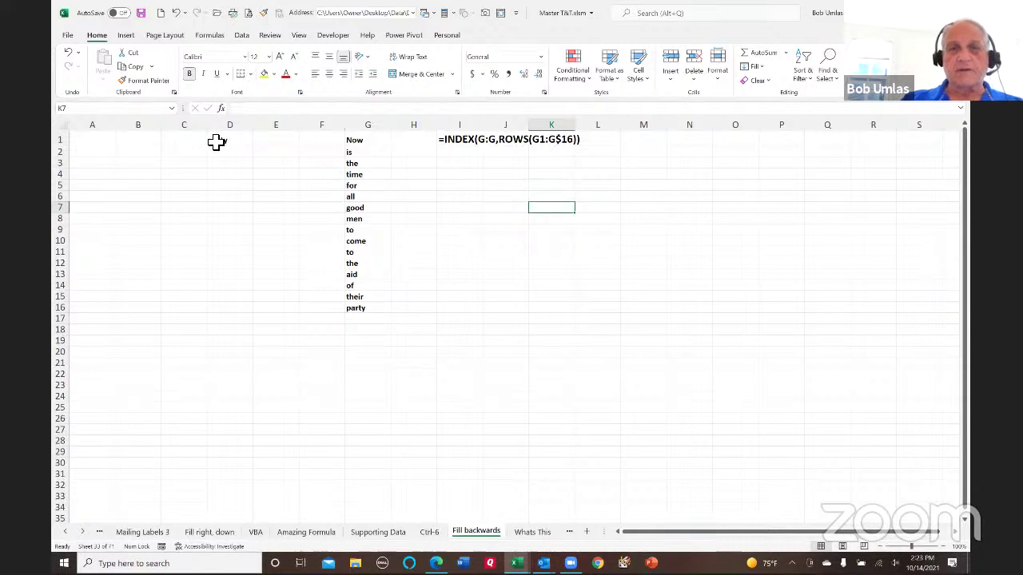
- Check the first and last words of the list in column G, and fill the D1 formula down to D2
{"action": "left_click", "coordinate": [370, 132]}
{"action": "left_click", "coordinate": [358, 309]}
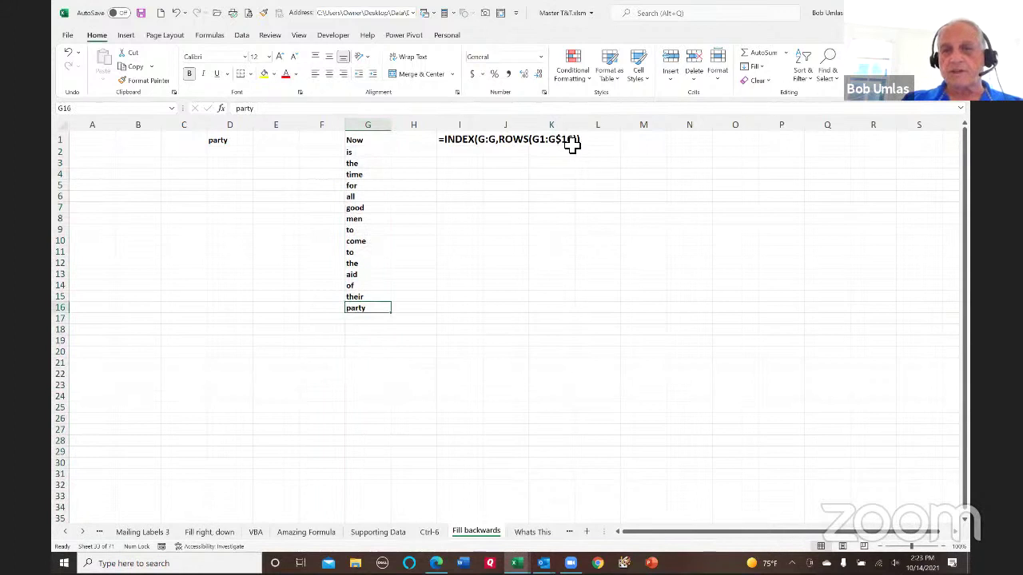
{"action": "left_click", "coordinate": [243, 144]}
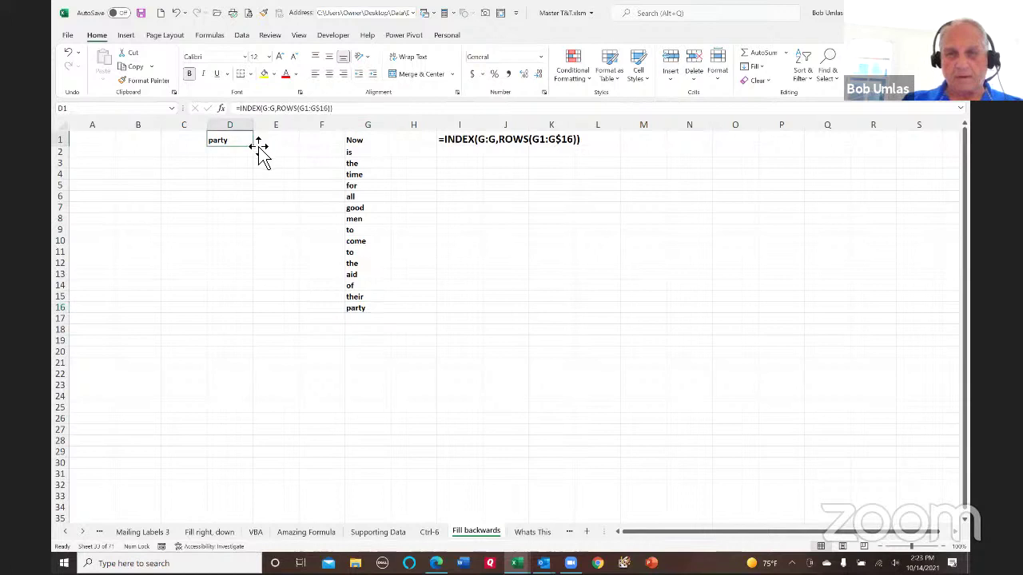
{"action": "left_click_drag", "start_coordinate": [252, 145], "coordinate": [257, 164]}
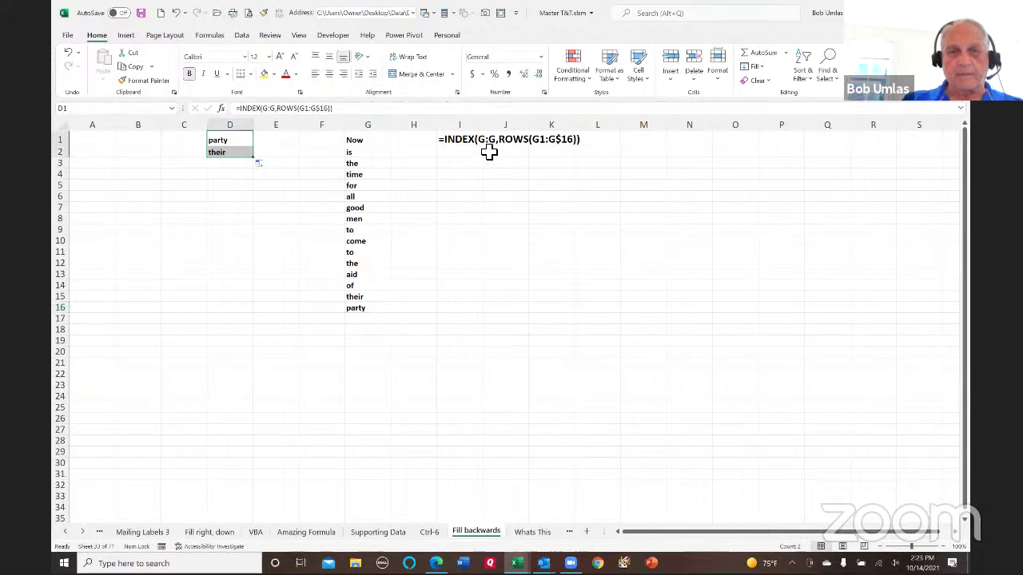
- Fill the FORMULATEXT formula in I1 down to I2
{"action": "left_click", "coordinate": [481, 146]}
{"action": "left_click_drag", "start_coordinate": [490, 160], "coordinate": [487, 164]}
{"action": "left_click", "coordinate": [472, 155]}
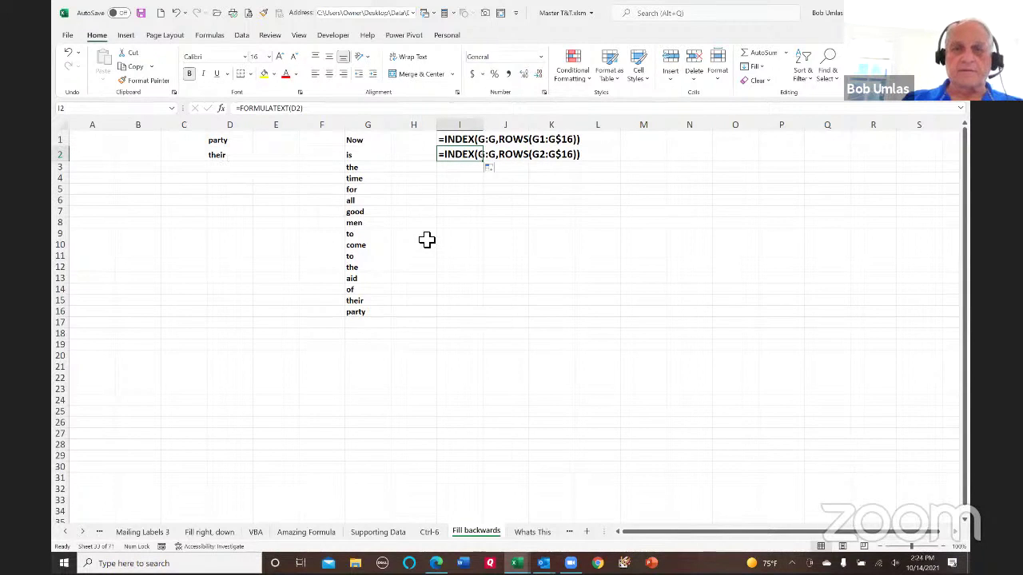
- Fill the INDEX formula in D2 down to D16 to list all of column G's words in reverse
{"action": "left_click", "coordinate": [379, 304]}
{"action": "left_click", "coordinate": [242, 163]}
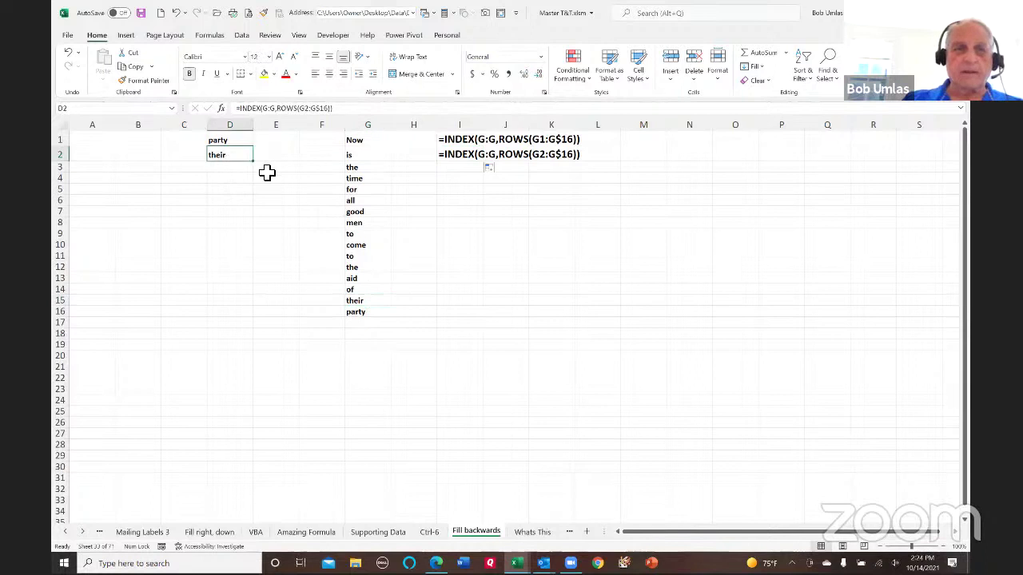
{"action": "left_click_drag", "start_coordinate": [254, 159], "coordinate": [257, 323]}
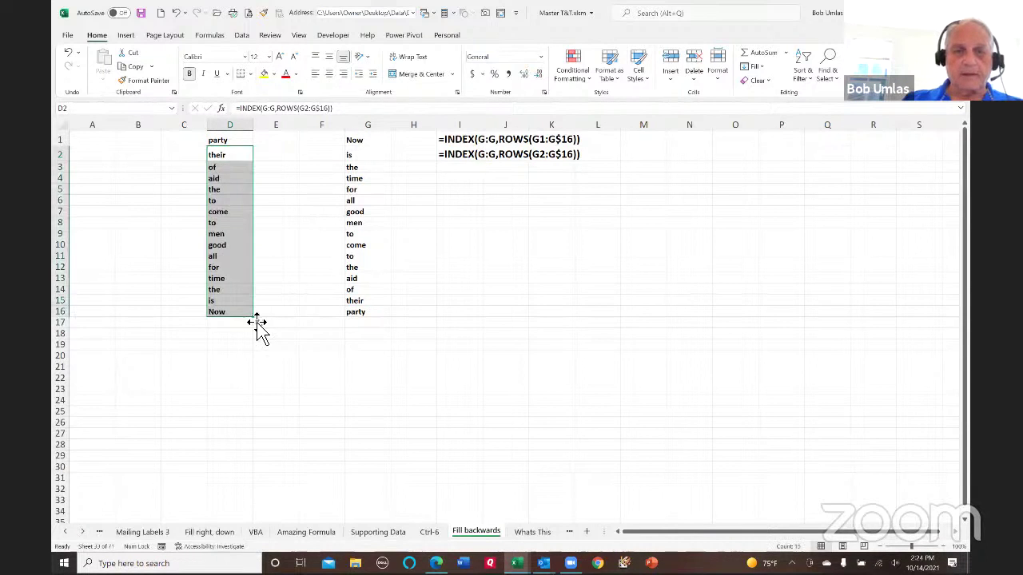
- Show the formula text of D16 in I16 using the FORMULATEXT formula from I2, leaving I3:I15 empty
{"action": "left_click", "coordinate": [459, 157]}
{"action": "left_click_drag", "start_coordinate": [457, 162], "coordinate": [453, 320]}
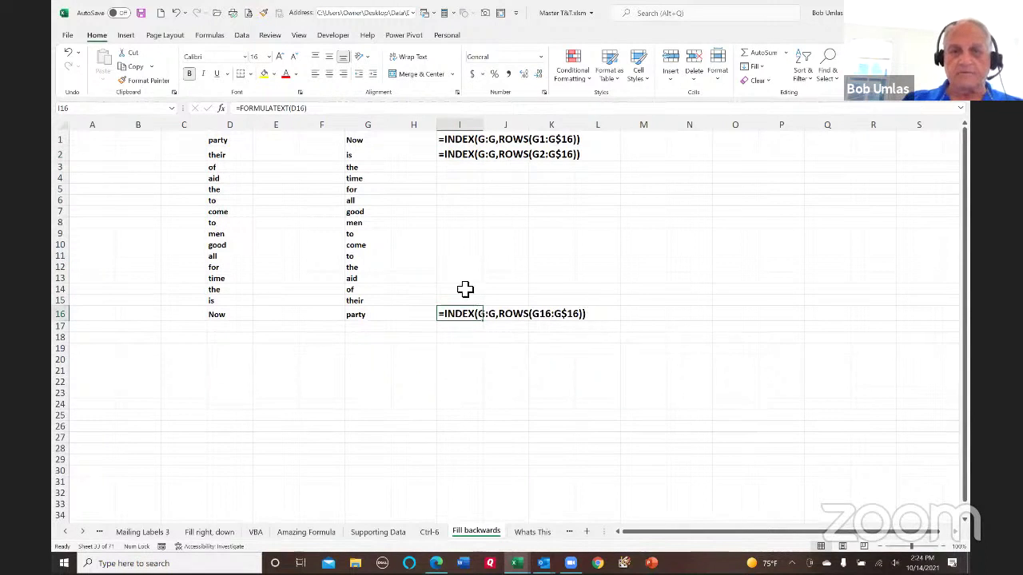
{"action": "left_click", "coordinate": [375, 141]}
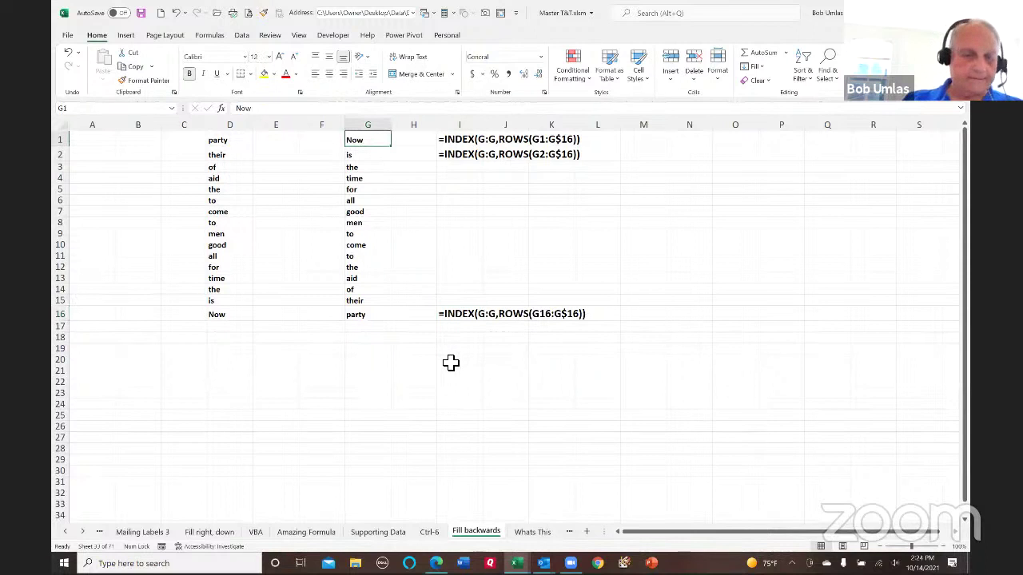
- Open the Whats This sheet and show its sea creature question
{"action": "left_click", "coordinate": [532, 533]}
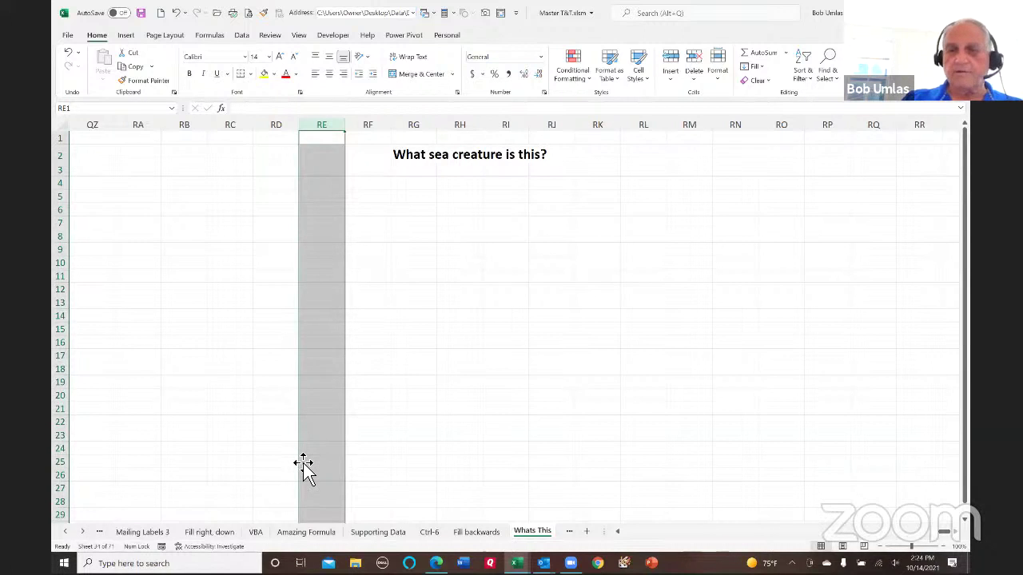
{"action": "key", "text": "alt+Tab"}
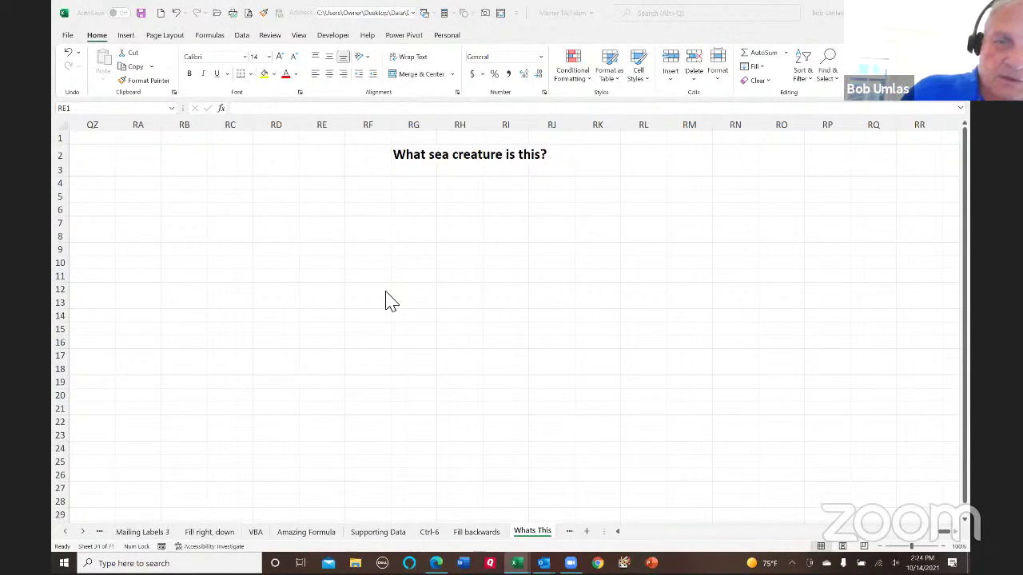
{"action": "key", "text": "ctrl+space"}
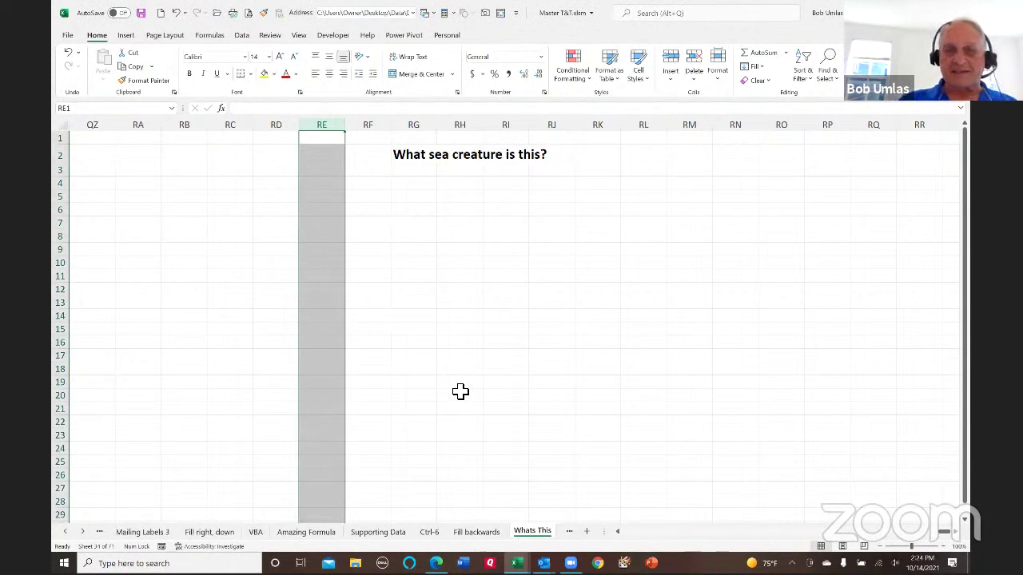
{"action": "key", "text": "alt+Tab"}
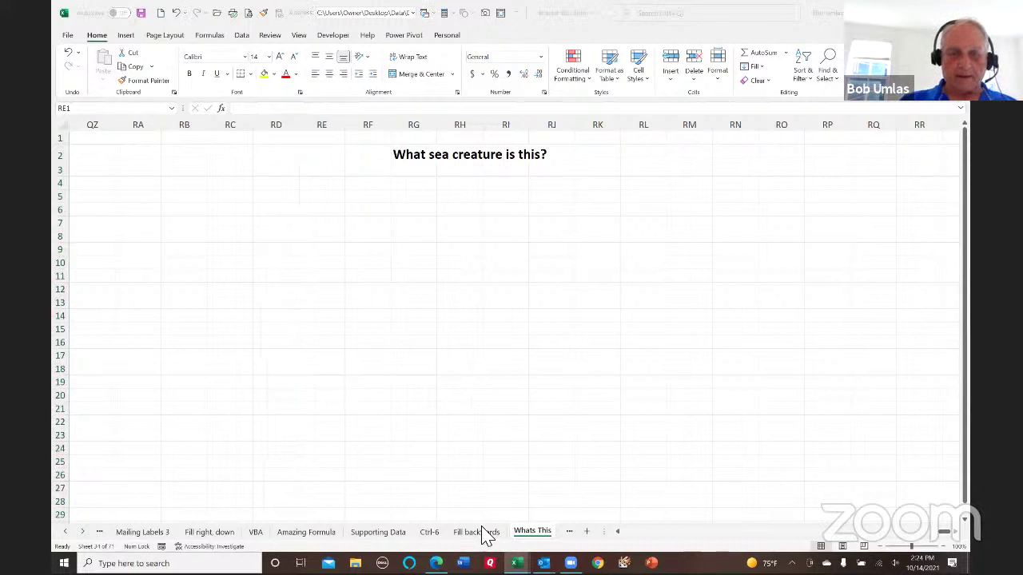
{"action": "key", "text": "alt+Tab"}
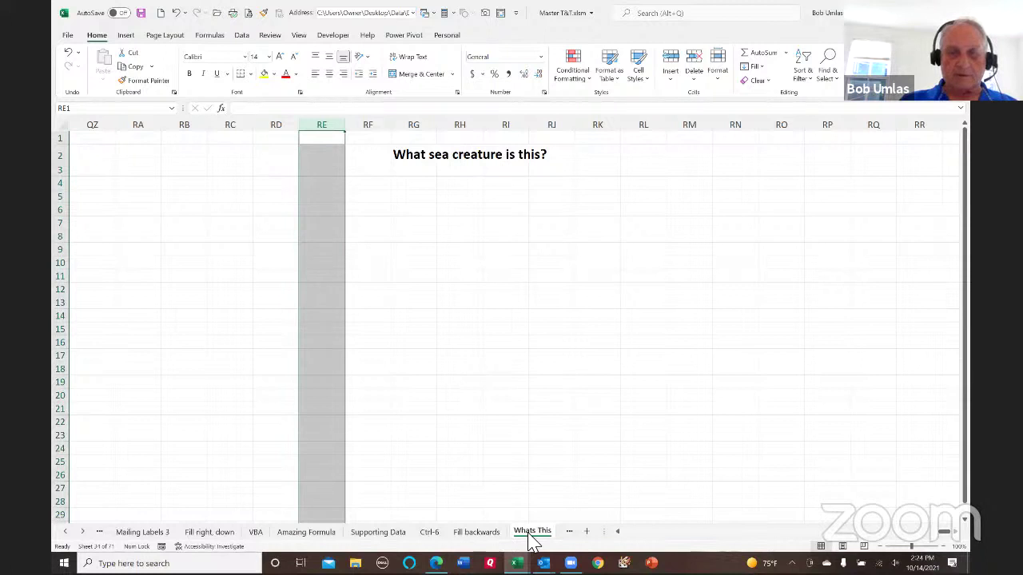
- Open the Space Operator worksheet
{"action": "left_click", "coordinate": [84, 532]}
{"action": "left_click", "coordinate": [83, 532]}
{"action": "left_click", "coordinate": [83, 532]}
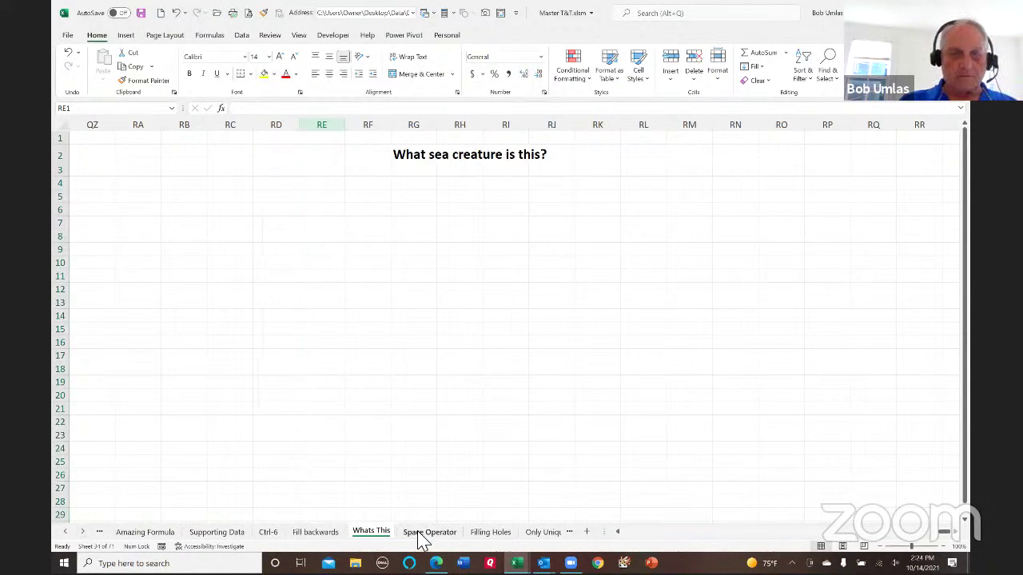
{"action": "left_click", "coordinate": [423, 536]}
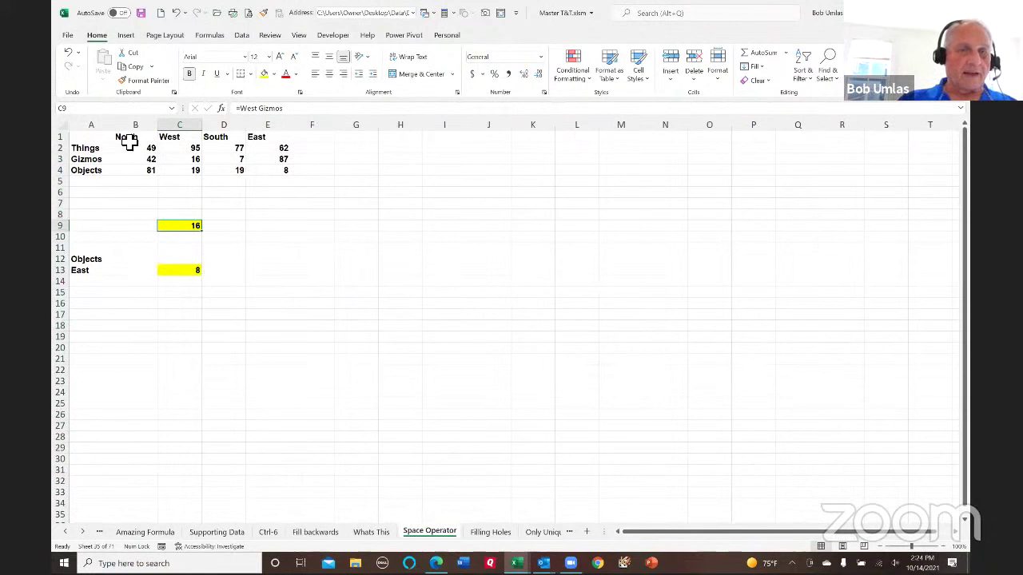
- Inspect the Things and North named ranges and the intersection formula in C9 with the West and Gizmos ranges it combines
{"action": "left_click_drag", "start_coordinate": [130, 150], "coordinate": [284, 150]}
{"action": "left_click", "coordinate": [171, 109]}
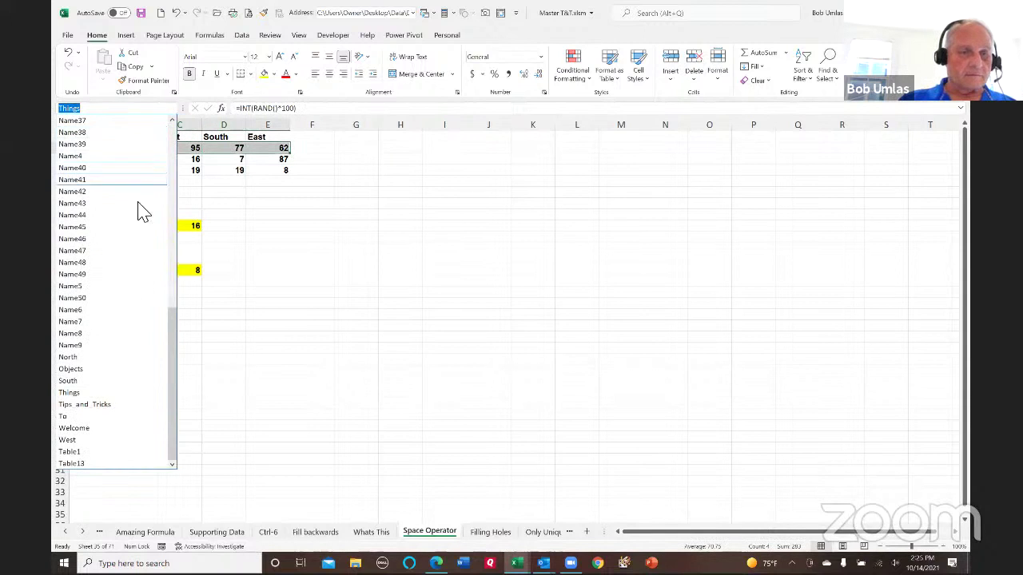
{"action": "left_click", "coordinate": [70, 357]}
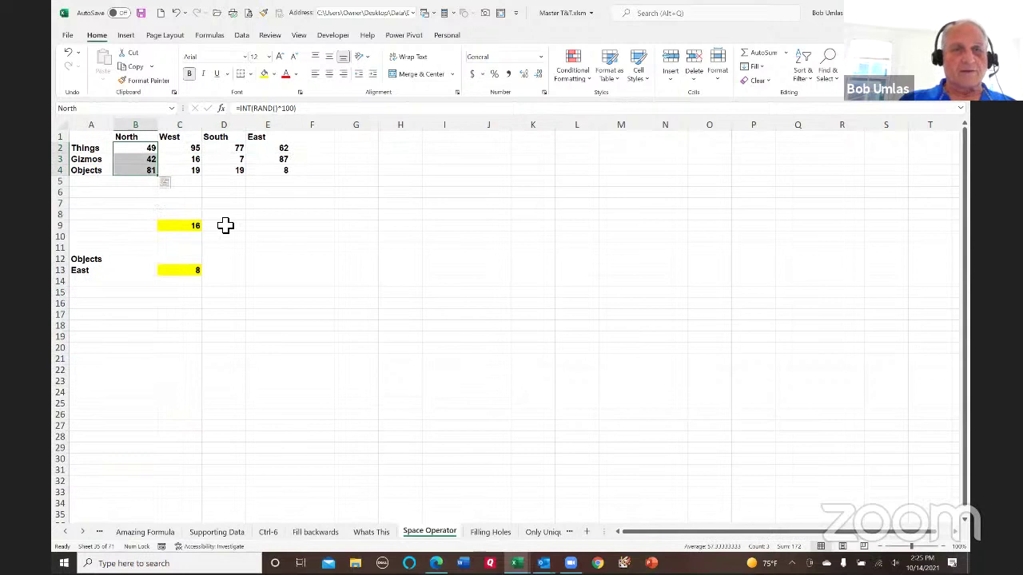
{"action": "left_click", "coordinate": [184, 228]}
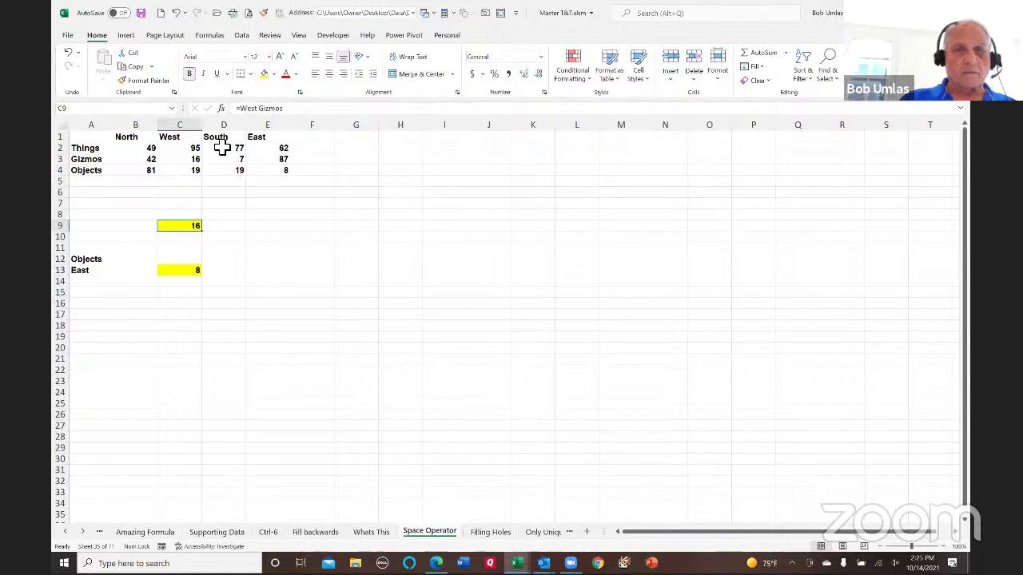
{"action": "left_click_drag", "start_coordinate": [184, 148], "coordinate": [277, 164]}
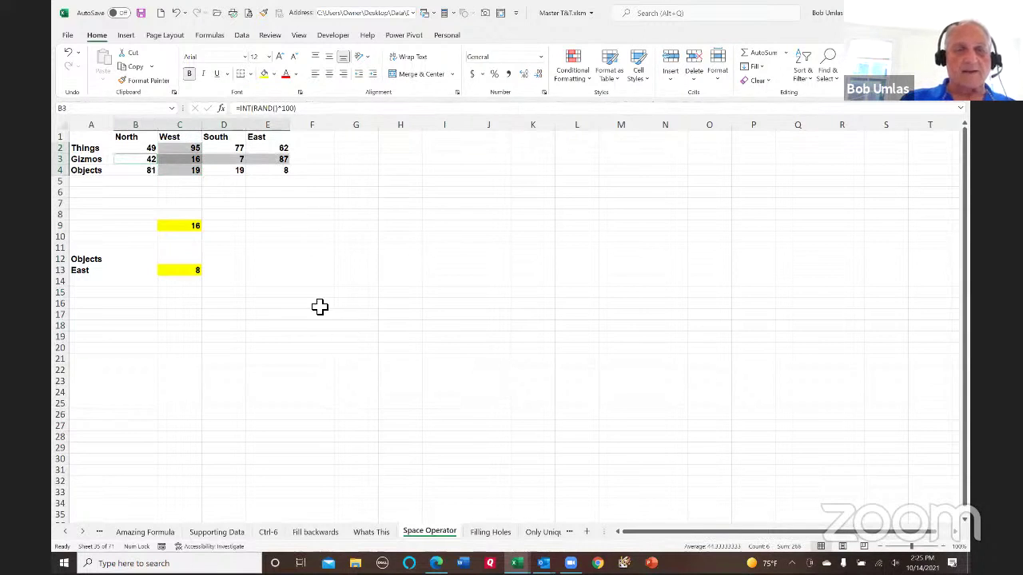
{"action": "left_click", "coordinate": [177, 230]}
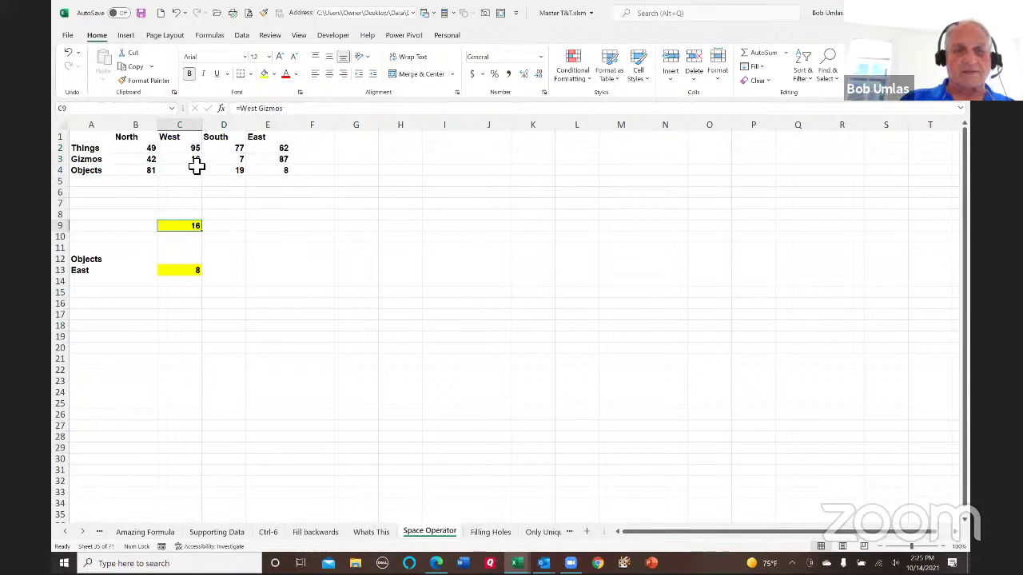
- Examine the INDIRECT intersection formula in C13 and the Objects row values it refers to
{"action": "left_click", "coordinate": [182, 272]}
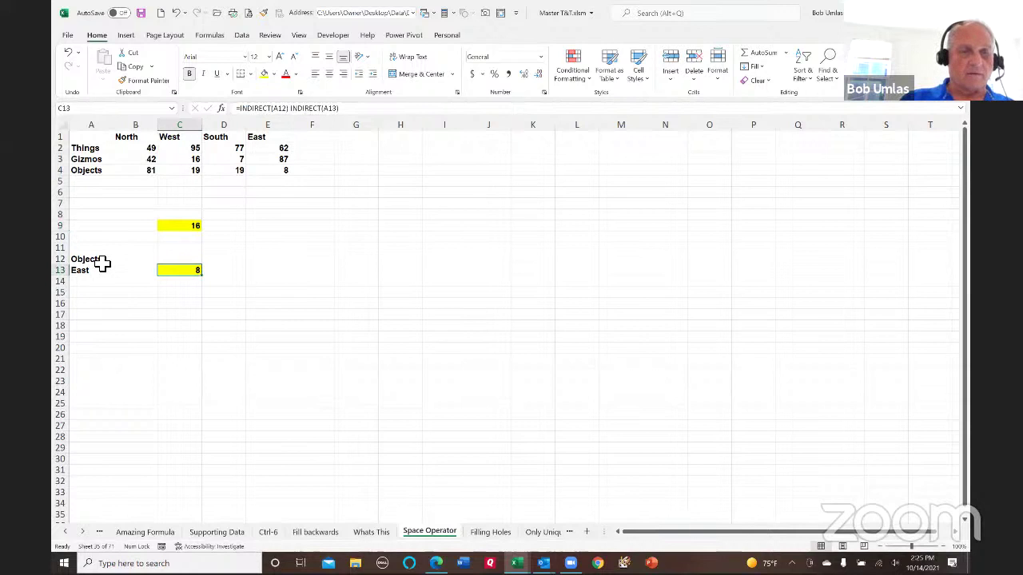
{"action": "left_click_drag", "start_coordinate": [149, 170], "coordinate": [283, 170]}
{"action": "left_click", "coordinate": [166, 275]}
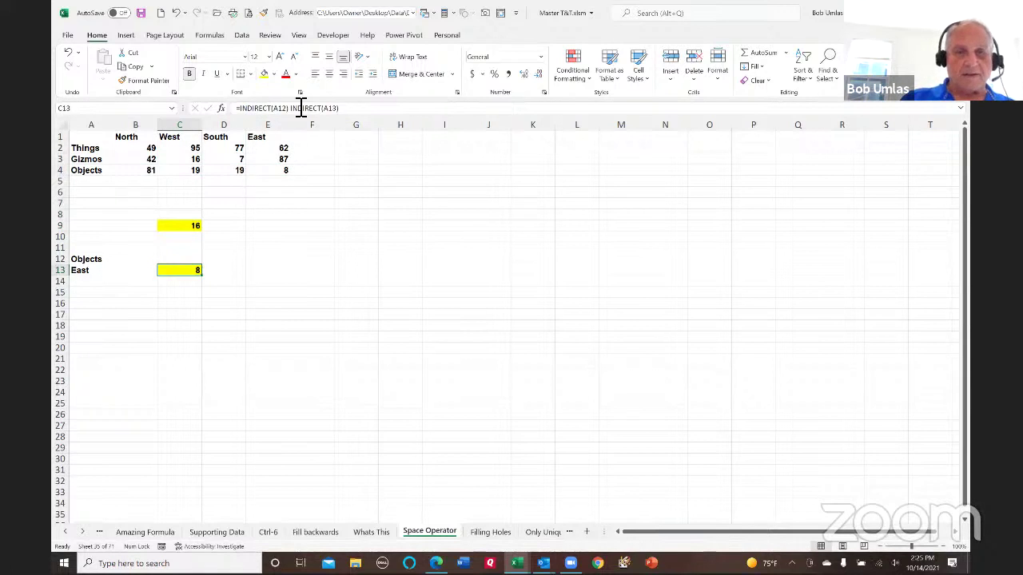
- Replace the column name in A13 with South and check the West value of the Gizmos row
{"action": "left_click", "coordinate": [95, 274]}
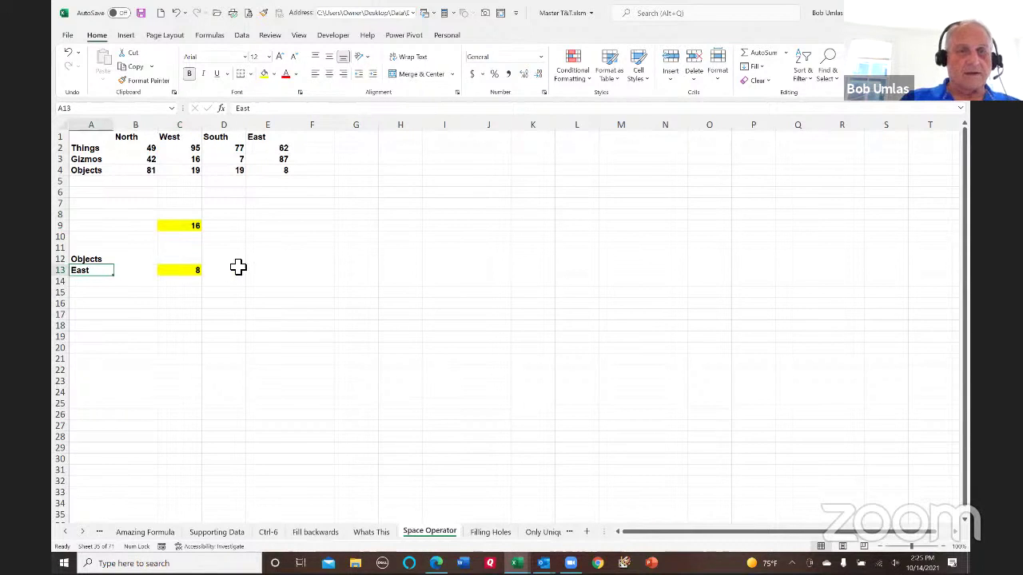
{"action": "left_click", "coordinate": [277, 175]}
{"action": "left_click", "coordinate": [88, 274]}
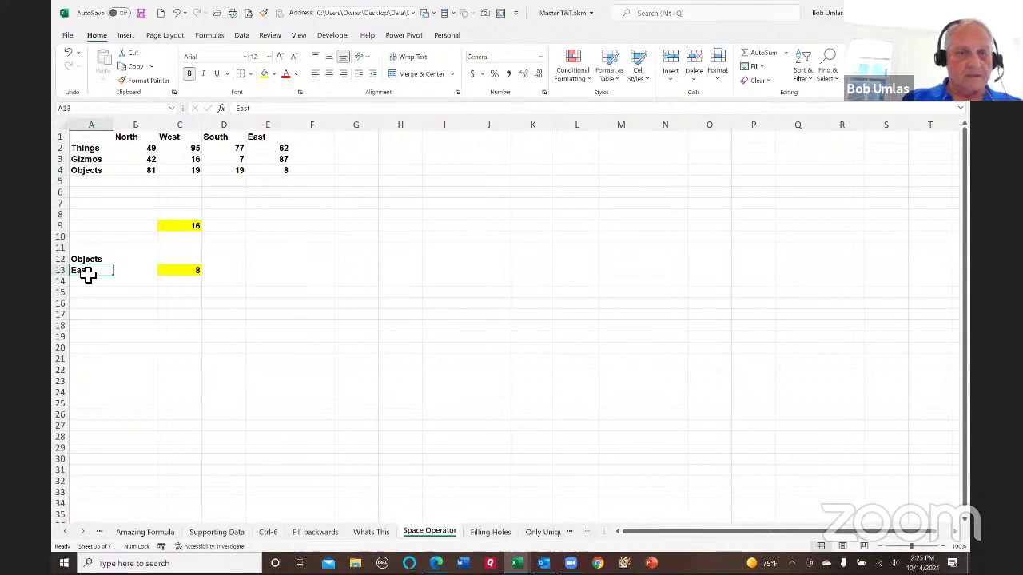
{"action": "type", "text": "outh"}
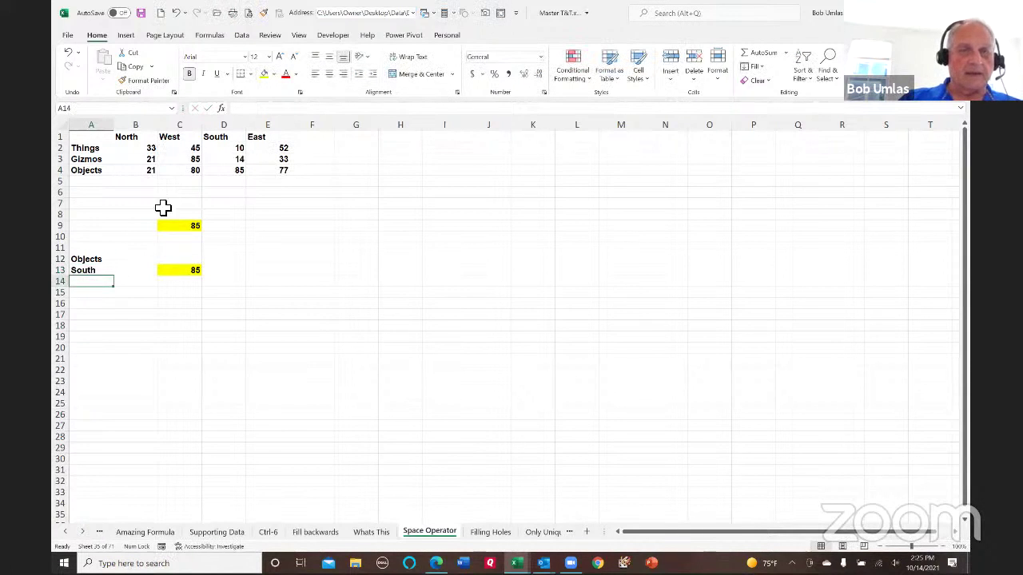
{"action": "left_click", "coordinate": [192, 159]}
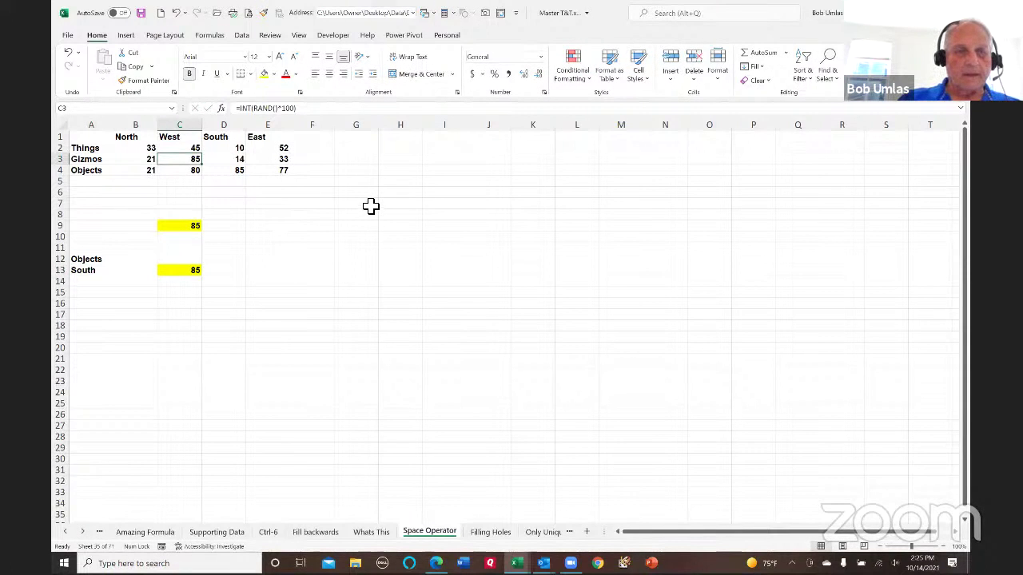
- Enter the text J12 in cell H5 and Hello in cell J12
{"action": "left_click", "coordinate": [409, 183]}
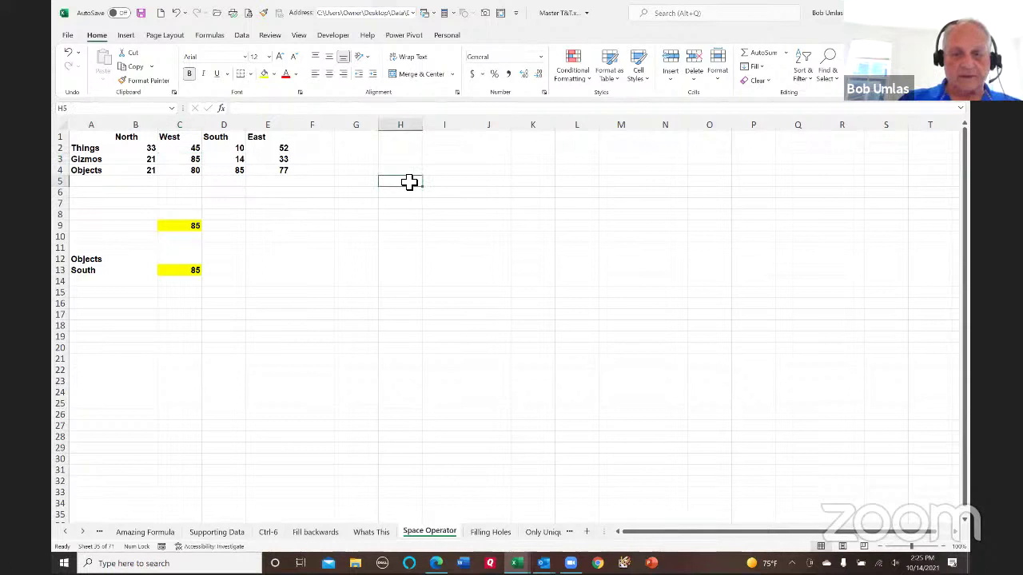
{"action": "type", "text": "J12"}
{"action": "key", "text": "Return"}
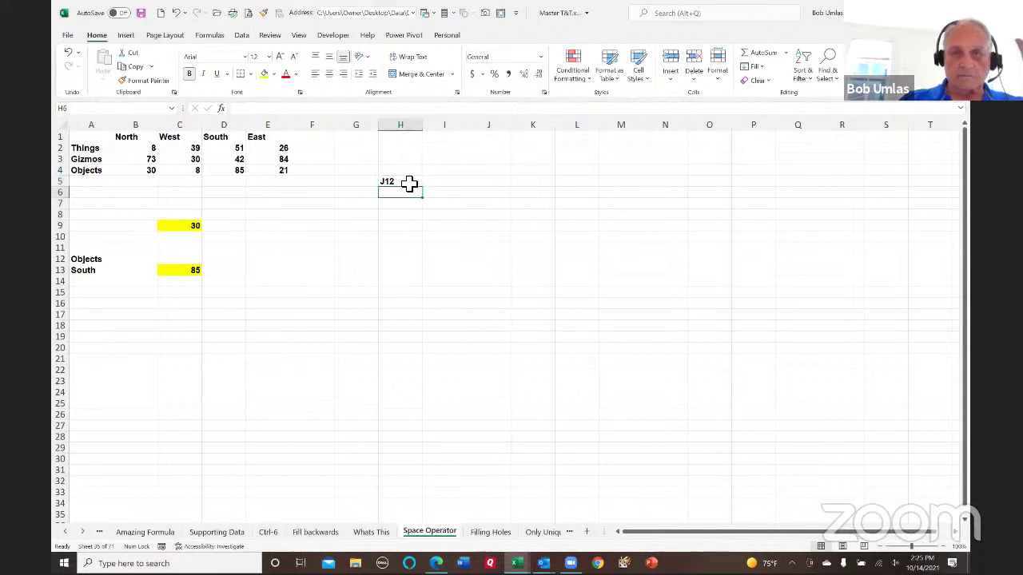
{"action": "left_click", "coordinate": [492, 262]}
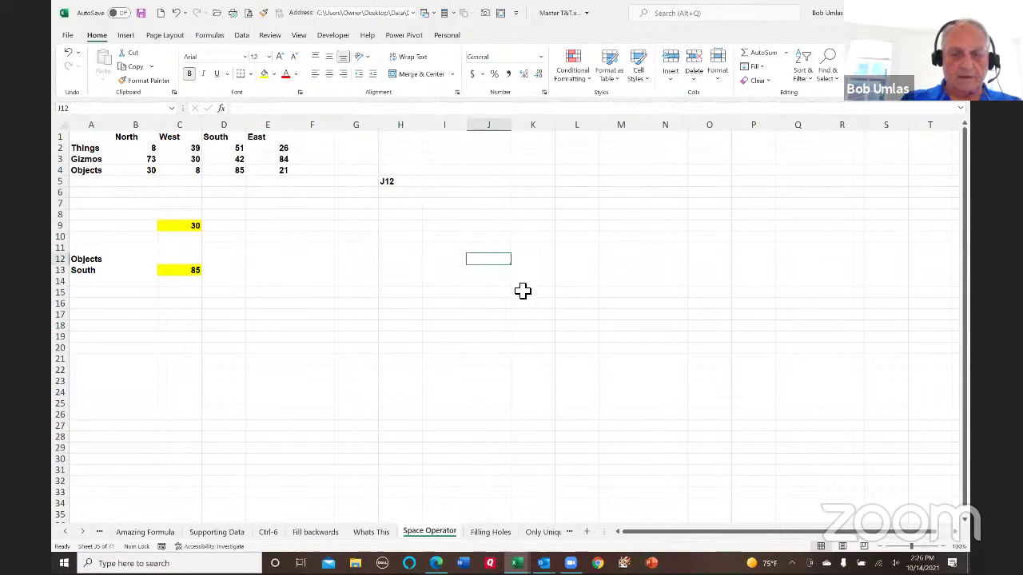
{"action": "type", "text": "Hello"}
{"action": "key", "text": "Return"}
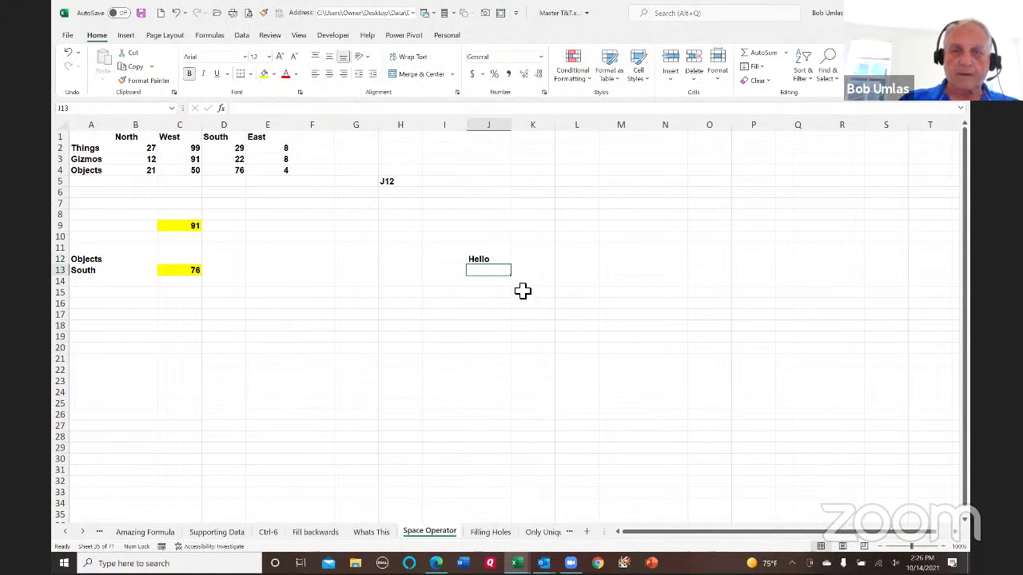
- Enter the formula =INDIRECT(H5) in cell G12 and compare it with cell J12
{"action": "left_click", "coordinate": [356, 259]}
{"action": "type", "text": "=indirect("}
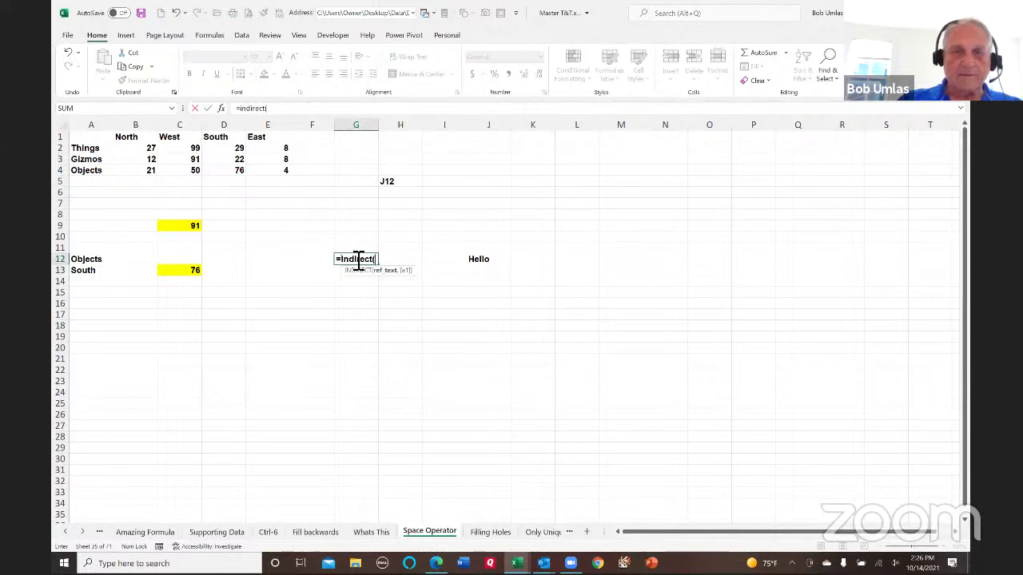
{"action": "left_click", "coordinate": [406, 183]}
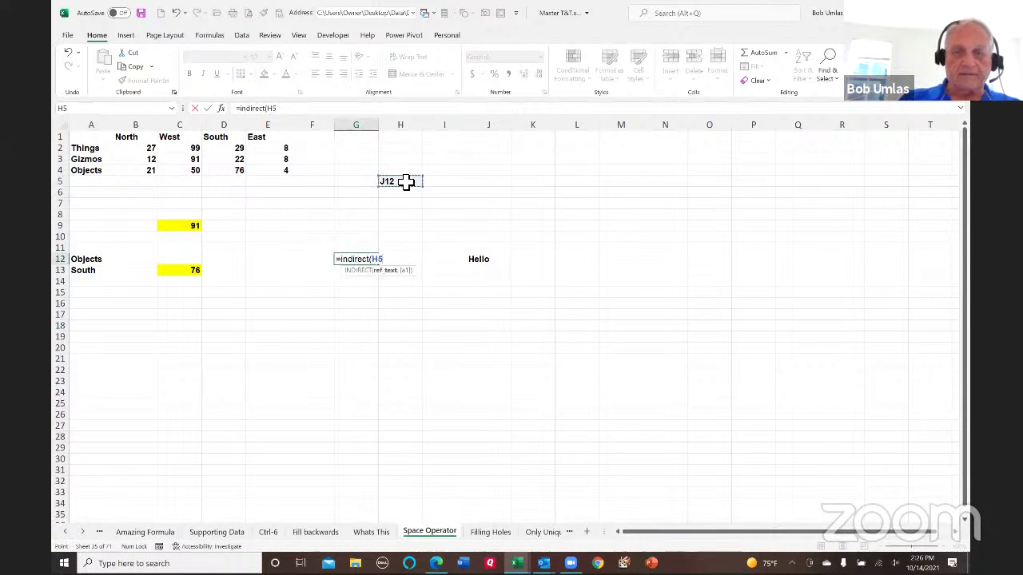
{"action": "type", "text": ")"}
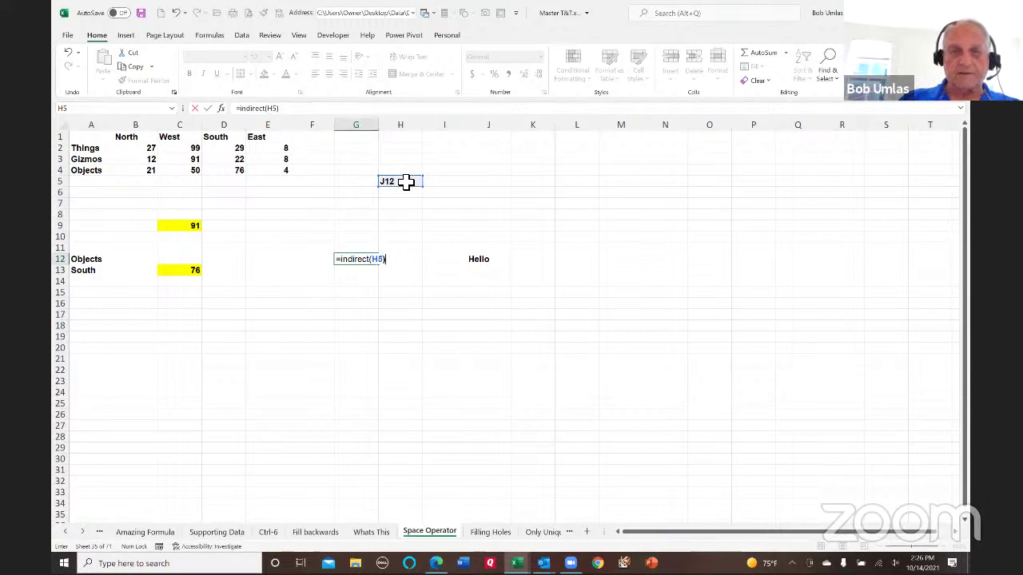
{"action": "key", "text": "Return"}
{"action": "key", "text": "Up"}
{"action": "left_click", "coordinate": [488, 262]}
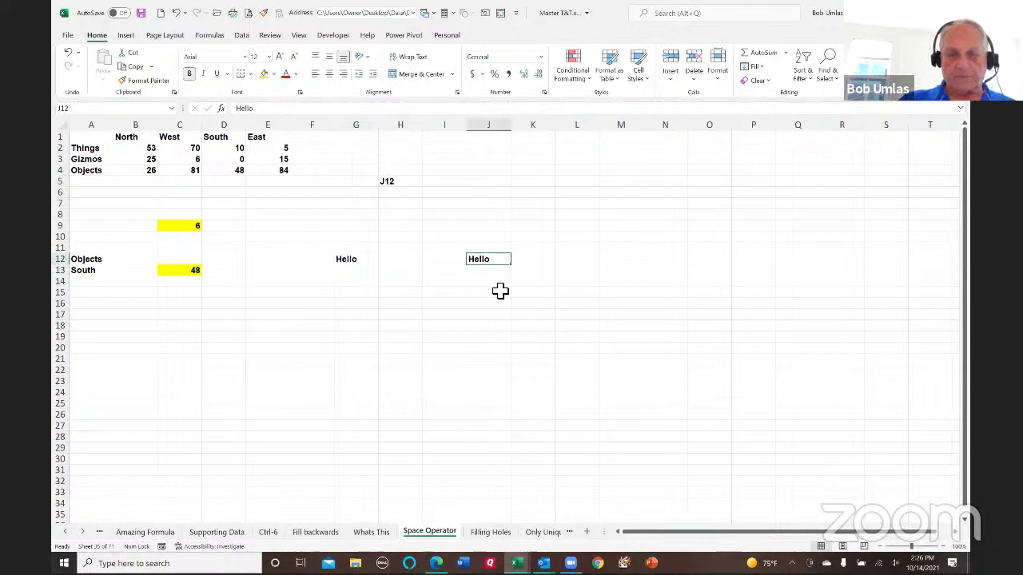
- Open the Filling Holes worksheet
{"action": "left_click", "coordinate": [491, 533]}
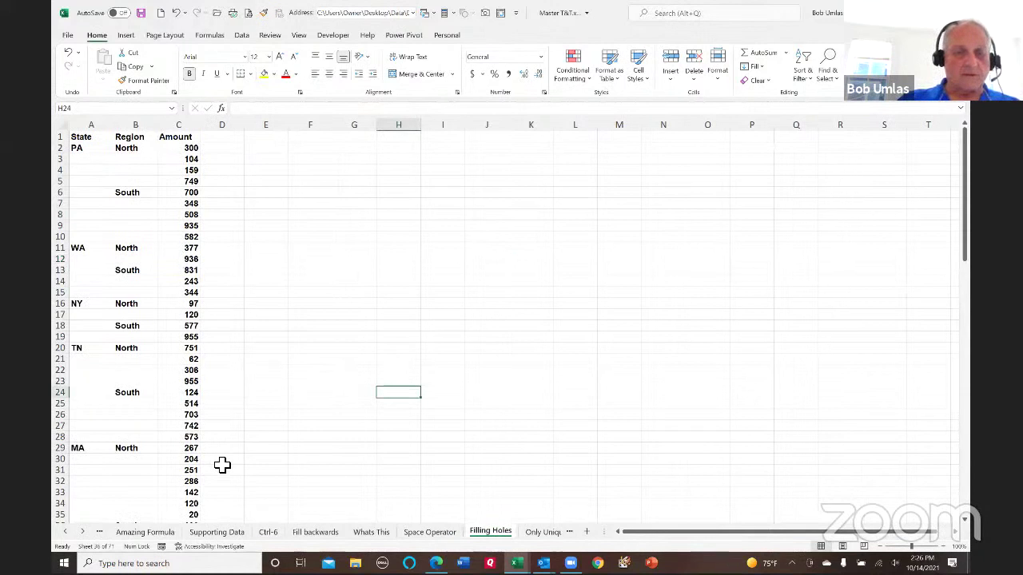
{"action": "key", "text": "alt+Tab"}
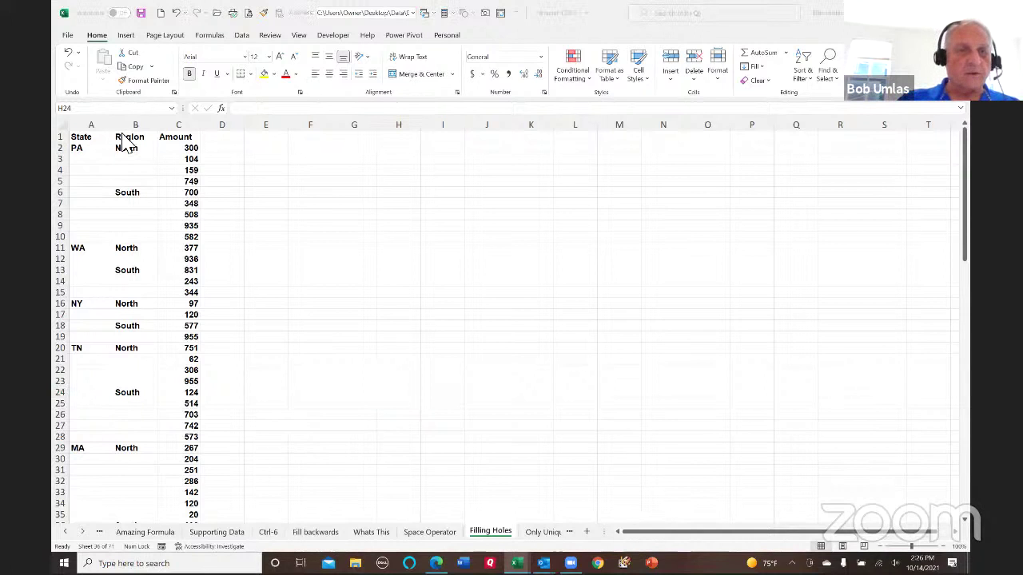
{"action": "key", "text": "alt+Tab"}
- Try sorting the table by State with Region as the second level, and undo the sort
{"action": "left_click", "coordinate": [129, 170]}
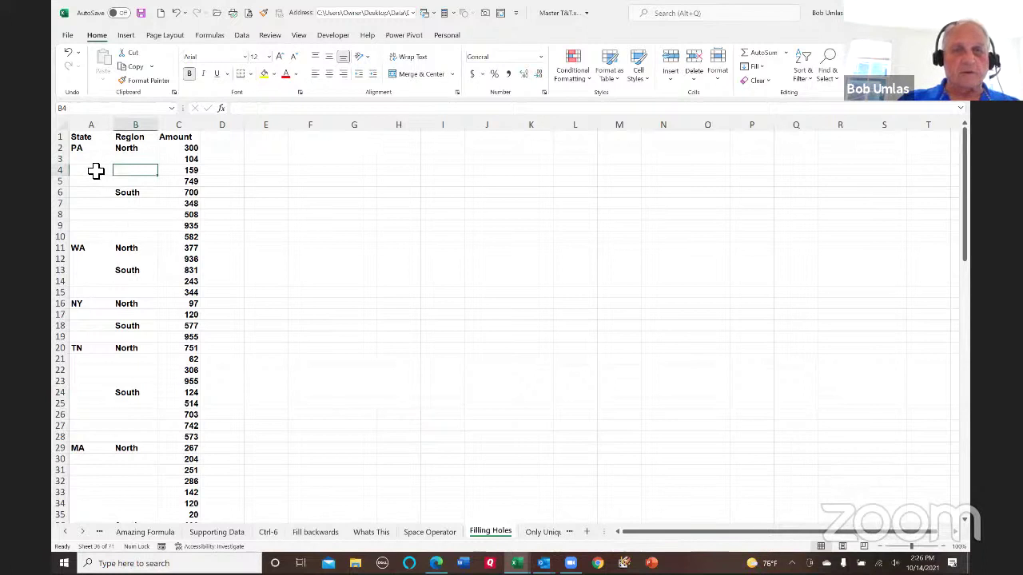
{"action": "left_click", "coordinate": [242, 35]}
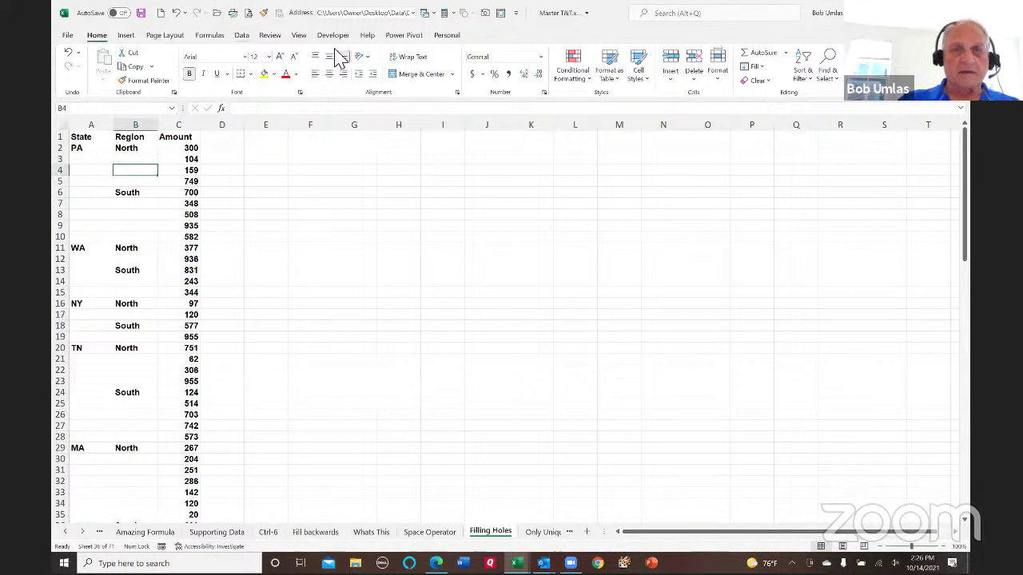
{"action": "left_click", "coordinate": [475, 64]}
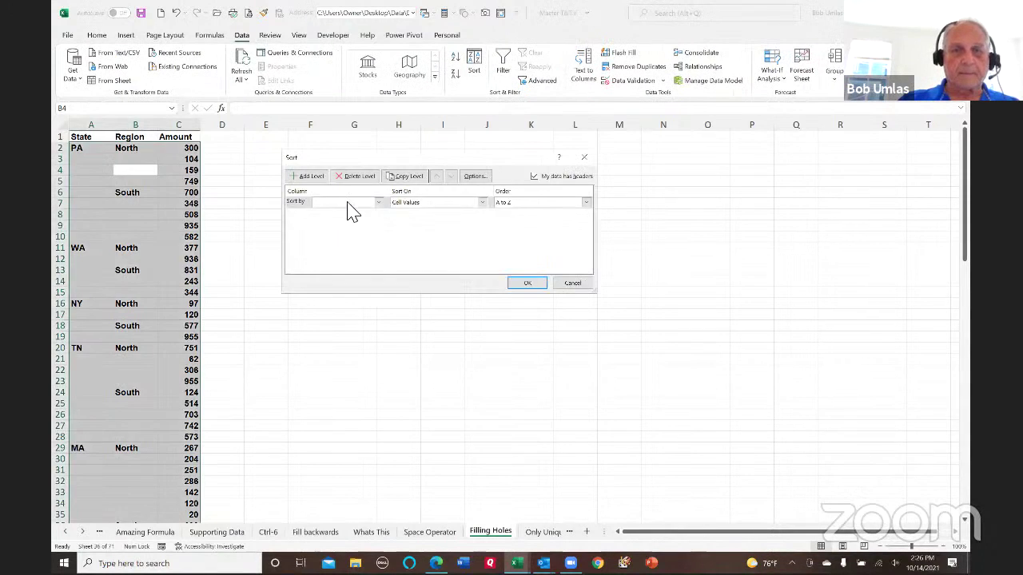
{"action": "left_click", "coordinate": [348, 203]}
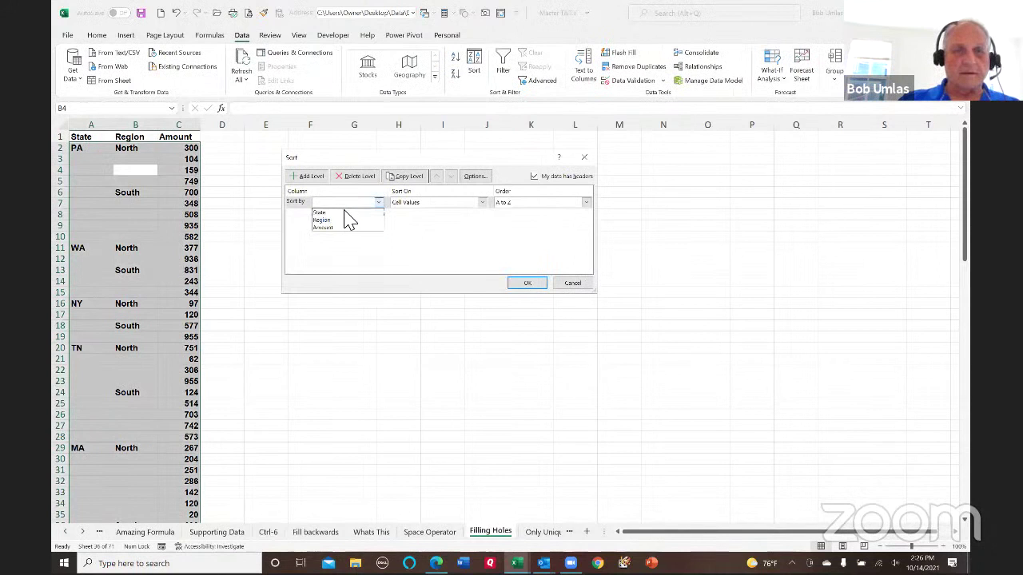
{"action": "left_click", "coordinate": [329, 212]}
{"action": "key", "text": "alt+a"}
{"action": "left_click", "coordinate": [341, 214]}
{"action": "left_click", "coordinate": [342, 231]}
{"action": "left_click", "coordinate": [527, 287]}
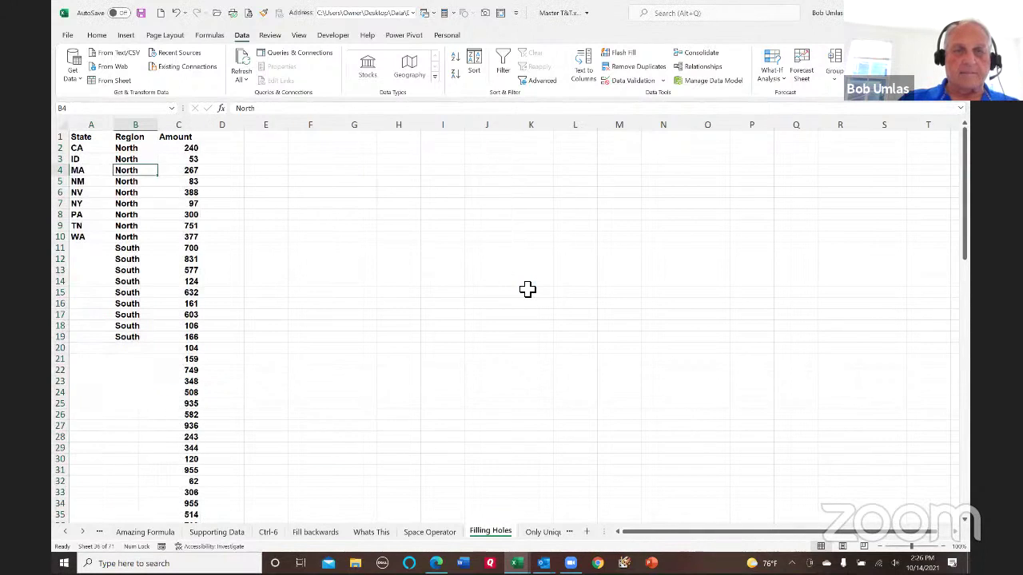
{"action": "key", "text": "ctrl+z"}
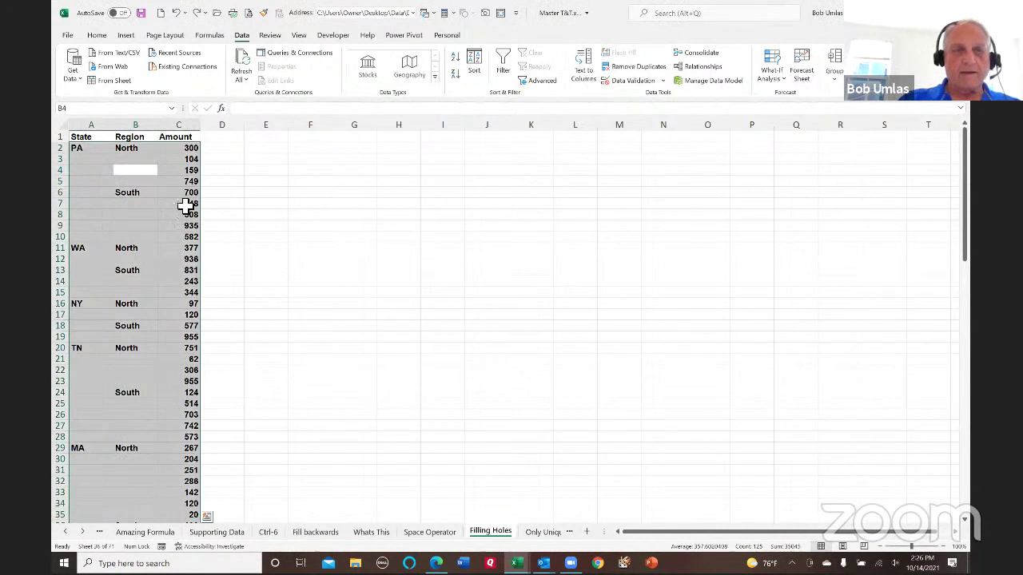
- Examine the blank cells in the State and Region columns down to the end of the data, returning to A2
{"action": "left_click_drag", "start_coordinate": [84, 160], "coordinate": [86, 344]}
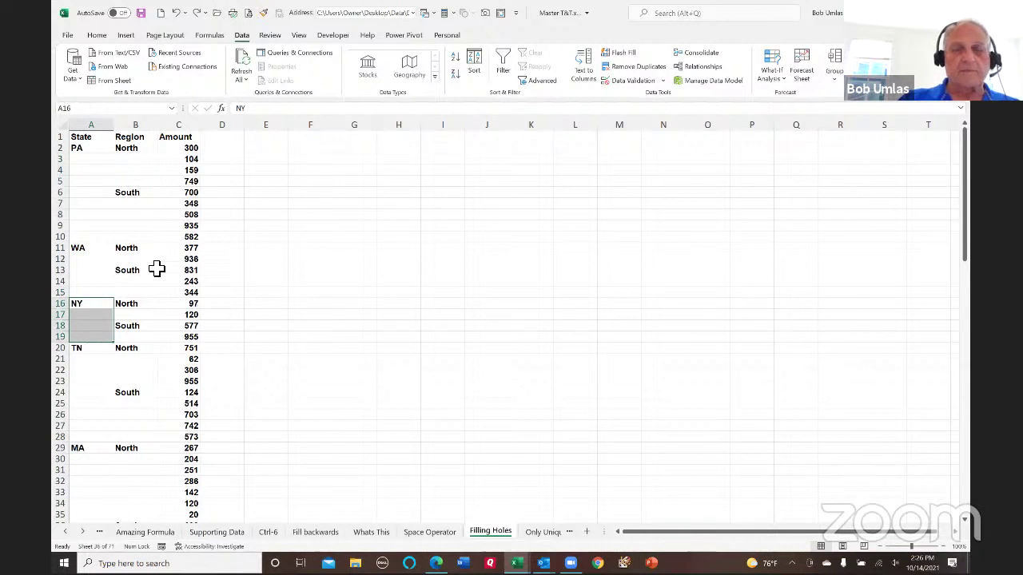
{"action": "left_click", "coordinate": [151, 196]}
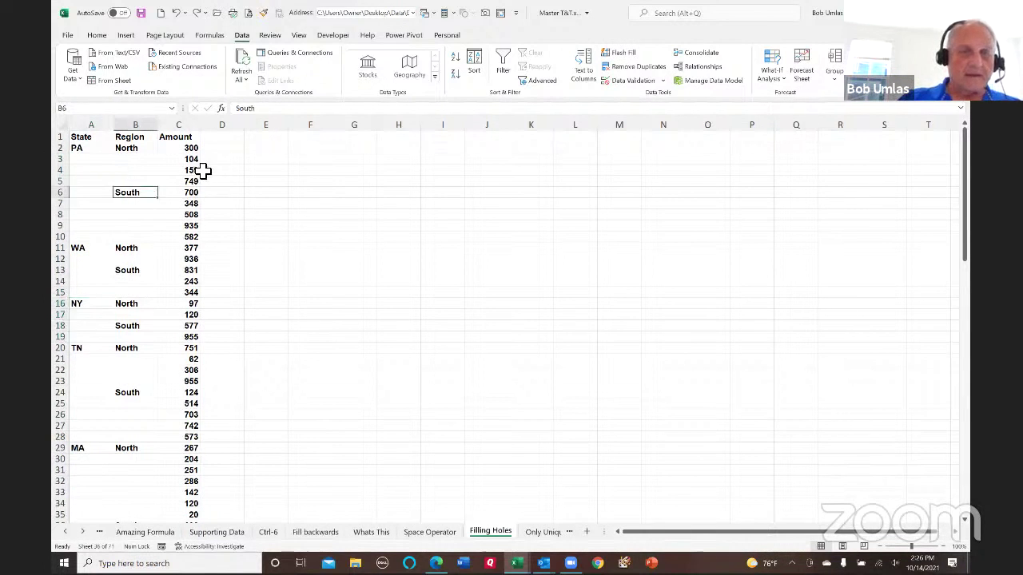
{"action": "scroll", "coordinate": [186, 163], "scroll_direction": "down", "scroll_amount": 20}
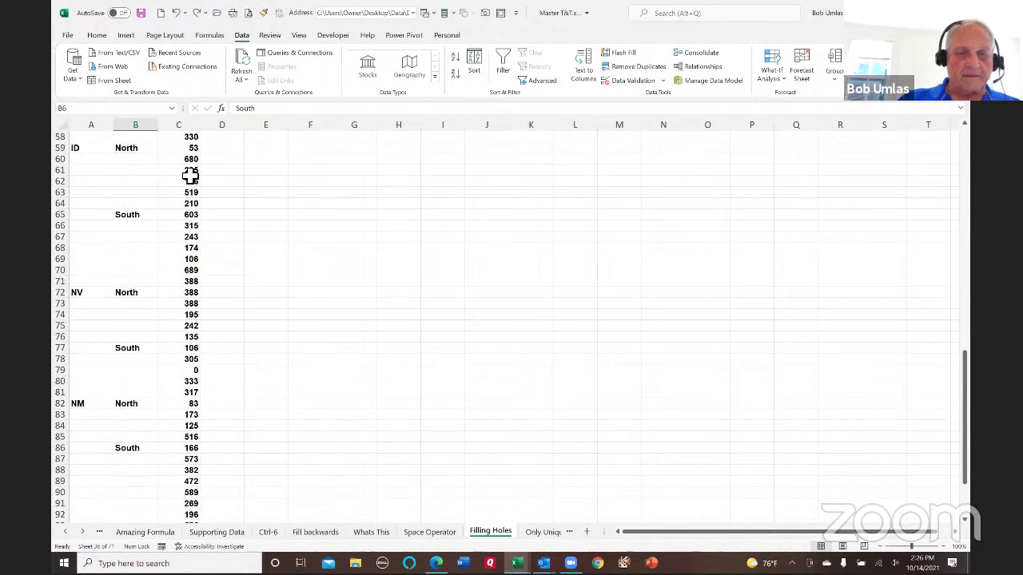
{"action": "scroll", "coordinate": [211, 230], "scroll_direction": "down", "scroll_amount": 4}
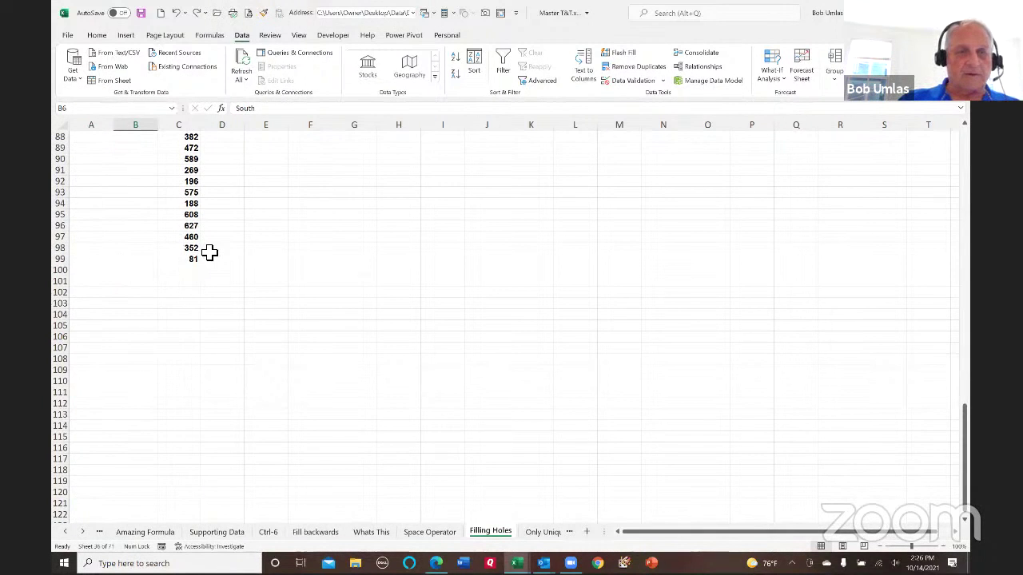
{"action": "scroll", "coordinate": [208, 253], "scroll_direction": "up", "scroll_amount": 20}
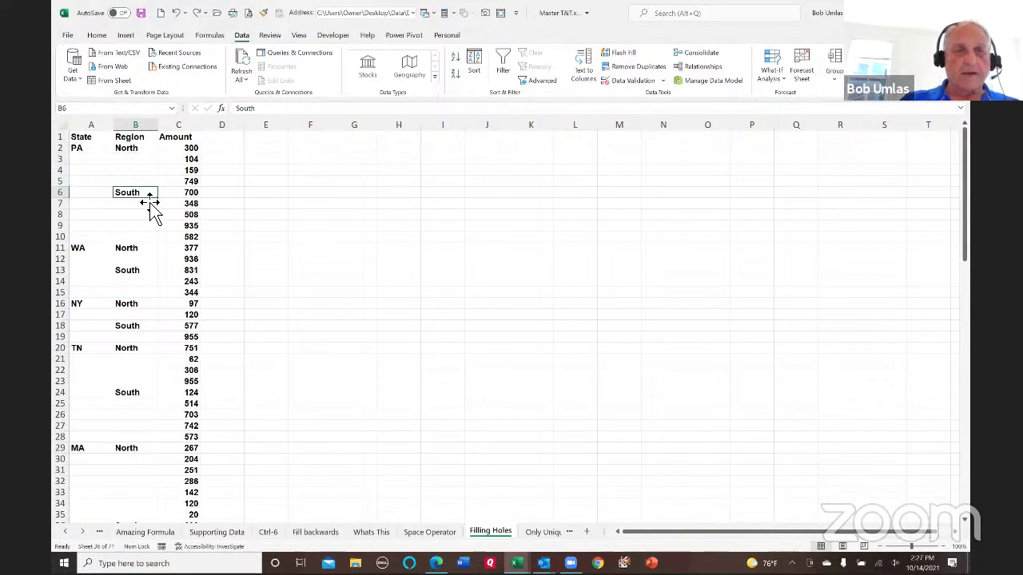
{"action": "left_click", "coordinate": [95, 152]}
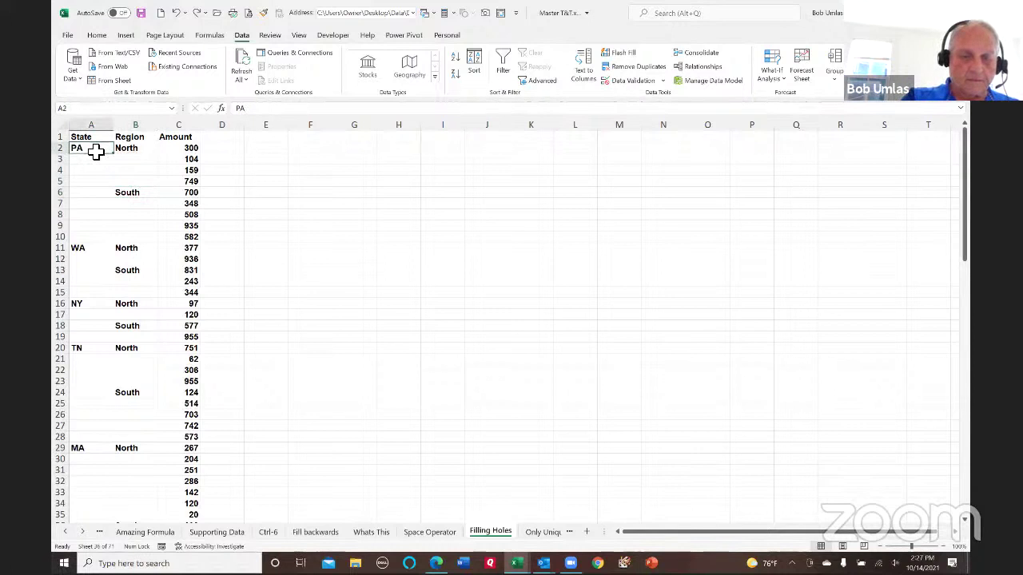
- Select every blank cell in the State and Region columns with Go To Special, and check the selection down to the end of the data
{"action": "key", "text": "F5"}
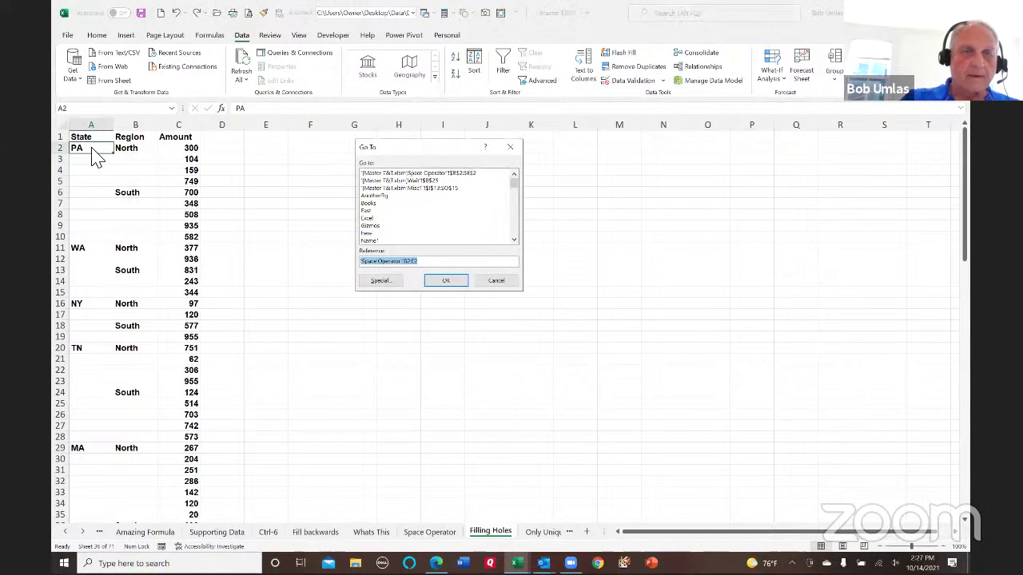
{"action": "left_click", "coordinate": [381, 281]}
{"action": "left_click", "coordinate": [387, 236]}
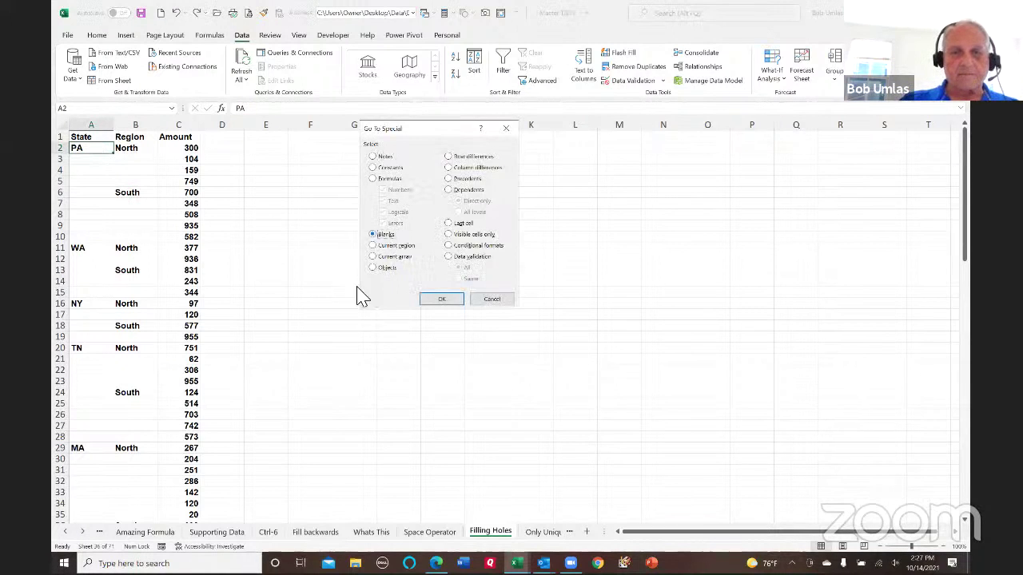
{"action": "left_click", "coordinate": [440, 301]}
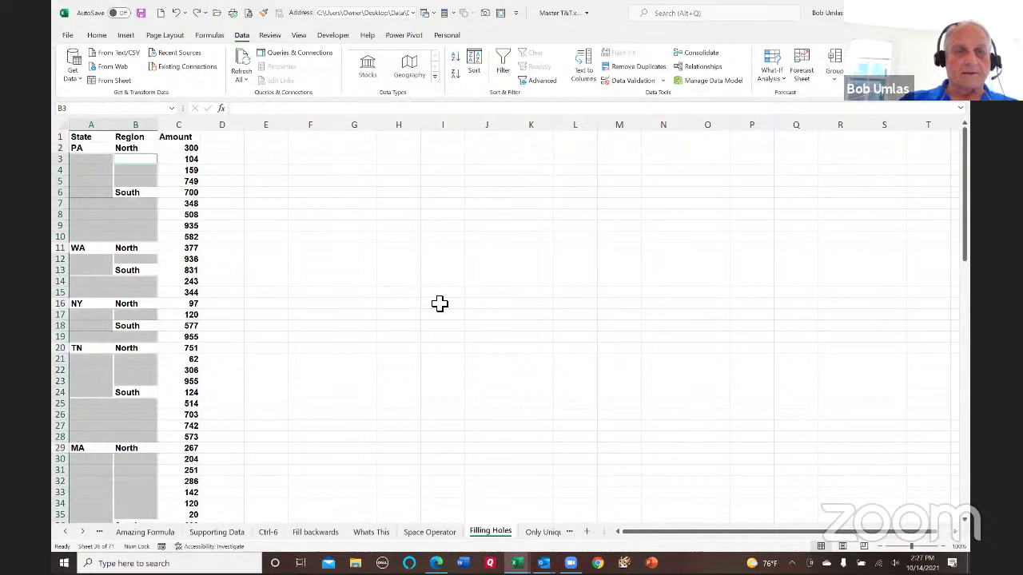
{"action": "scroll", "coordinate": [439, 303], "scroll_direction": "down", "scroll_amount": 17}
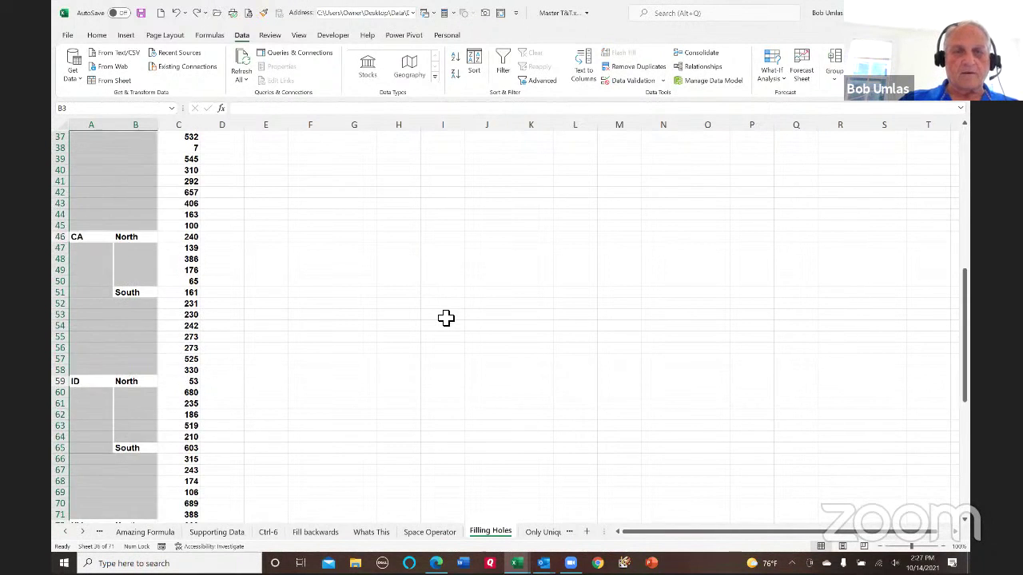
{"action": "scroll", "coordinate": [446, 318], "scroll_direction": "down", "scroll_amount": 10}
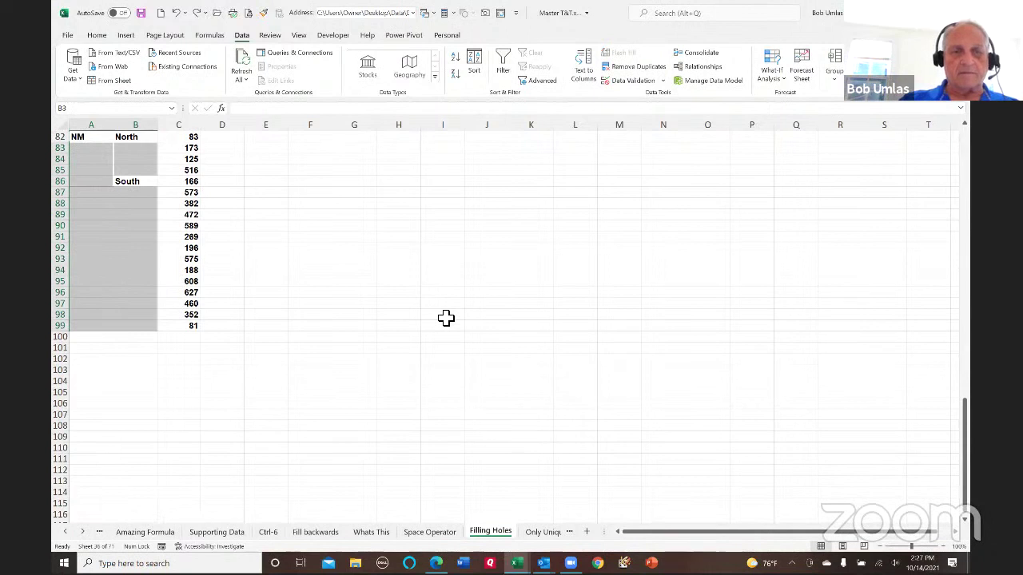
{"action": "scroll", "coordinate": [446, 318], "scroll_direction": "up", "scroll_amount": 14}
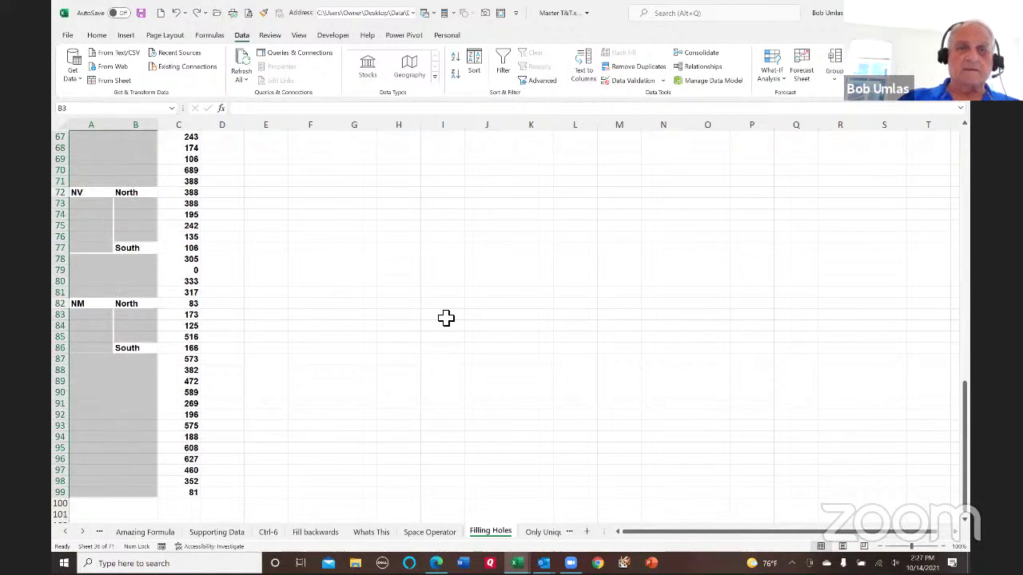
{"action": "scroll", "coordinate": [446, 318], "scroll_direction": "up", "scroll_amount": 13}
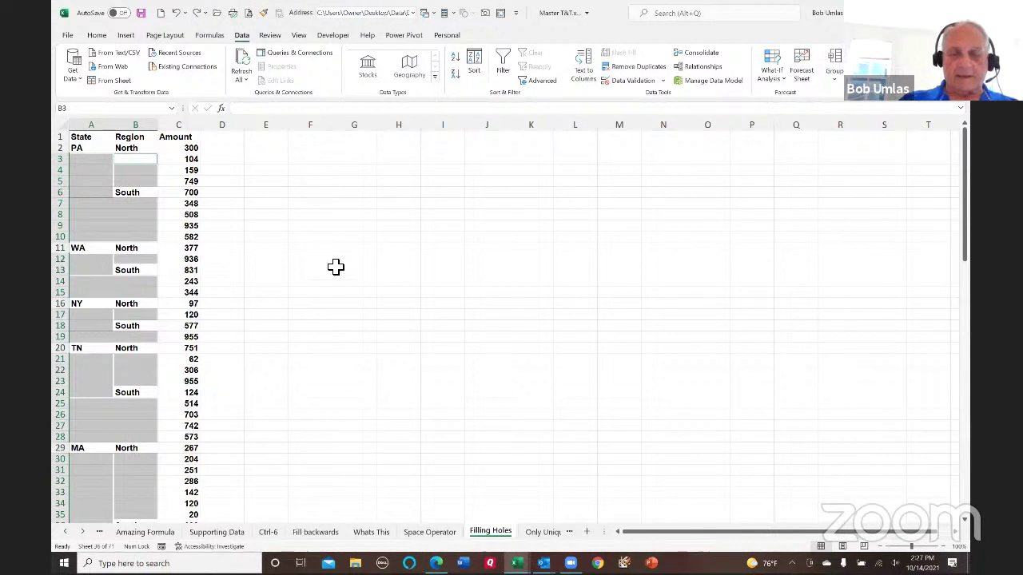
- Fill all selected blank cells at once with a reference to the cell above, entering =B2 in B3
{"action": "type", "text": "="}
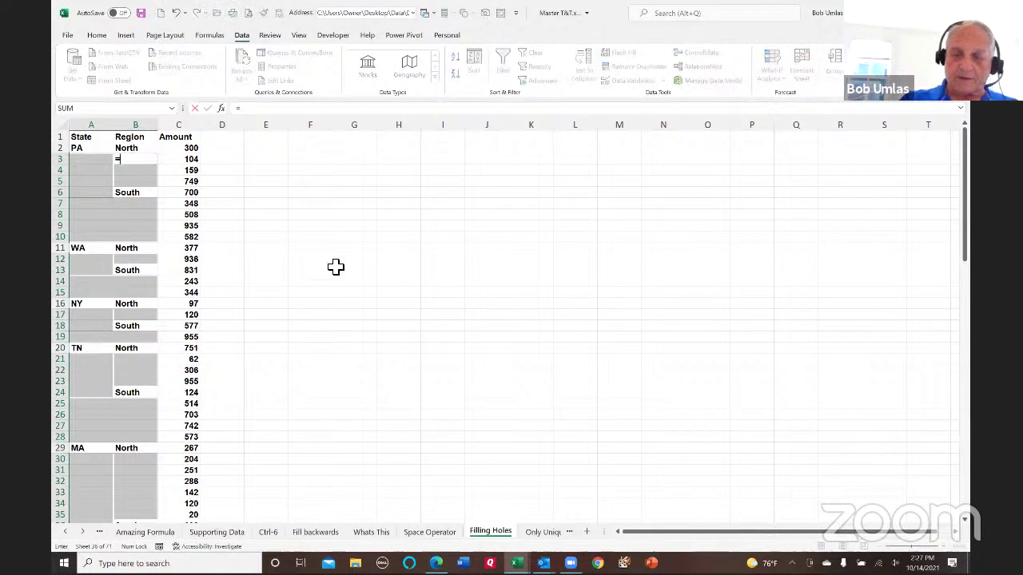
{"action": "key", "text": "Up"}
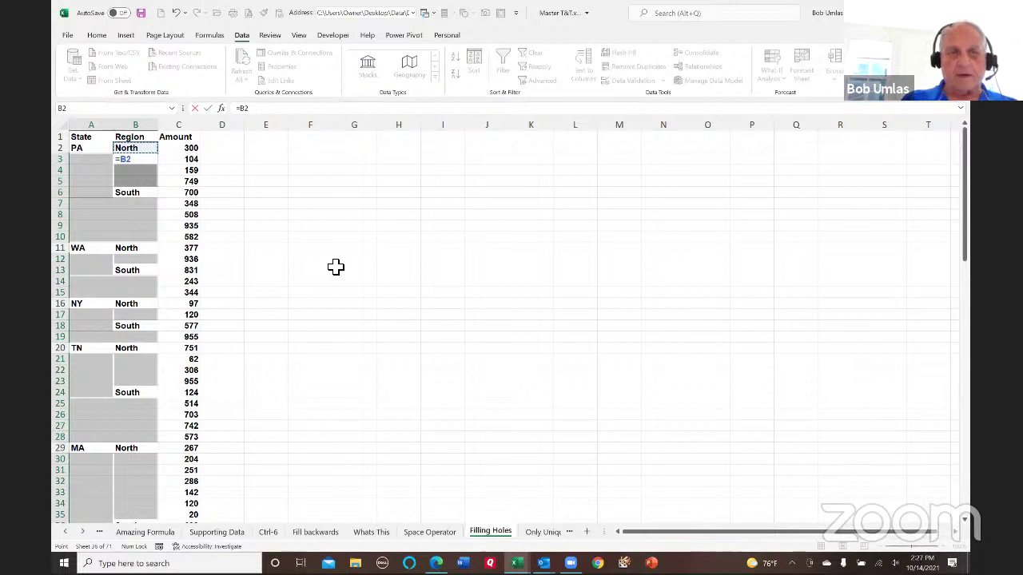
{"action": "key", "text": "ctrl+Return"}
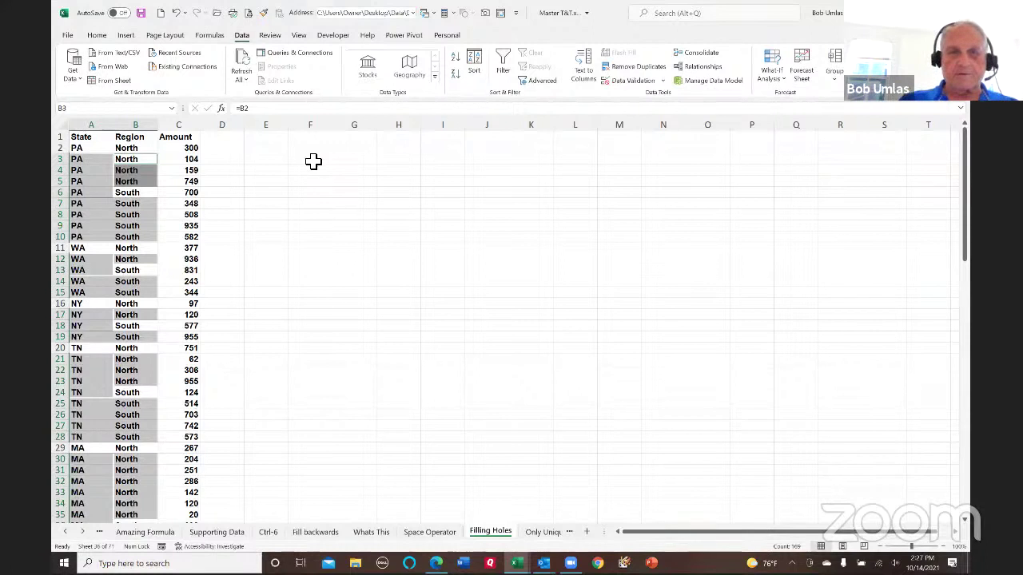
- Select the separate ranges F3:H9, K4:N11 and G16:K23 together and fill every cell with the text "something"
{"action": "left_click_drag", "start_coordinate": [312, 160], "coordinate": [383, 229]}
{"action": "left_click_drag", "start_coordinate": [515, 168], "coordinate": [683, 249]}
{"action": "left_click_drag", "start_coordinate": [372, 302], "coordinate": [513, 383]}
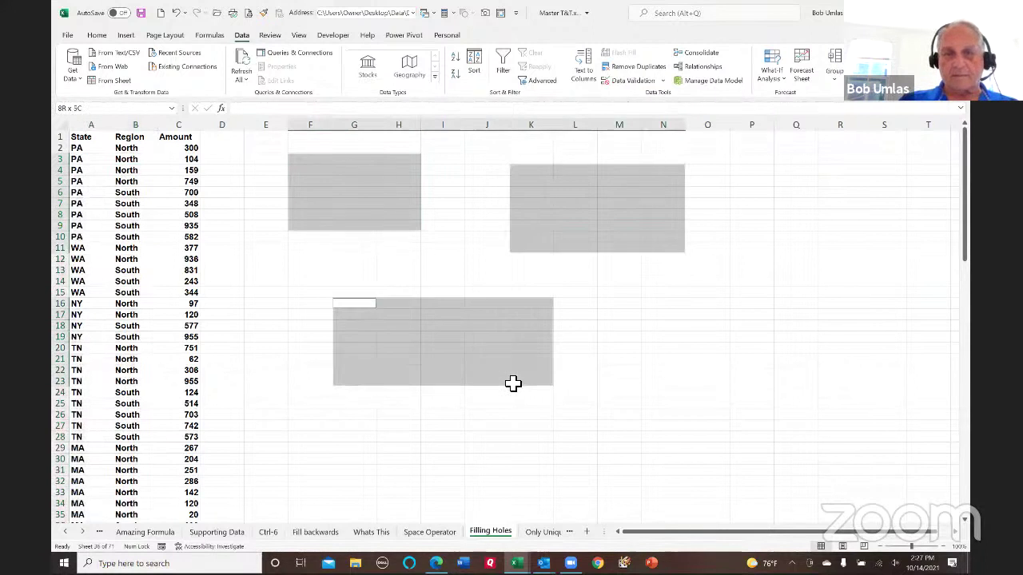
{"action": "type", "text": "so"}
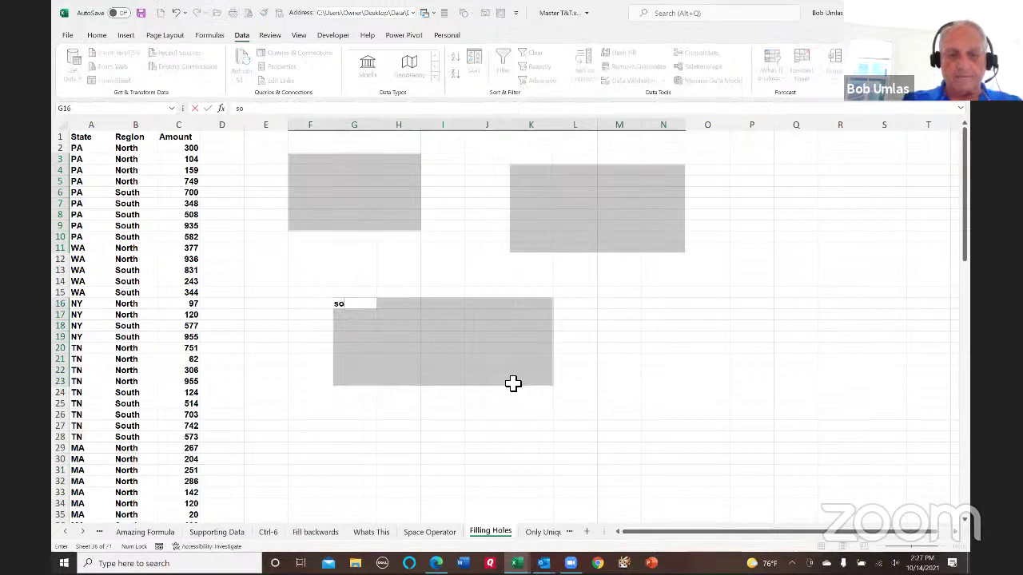
{"action": "type", "text": "mething"}
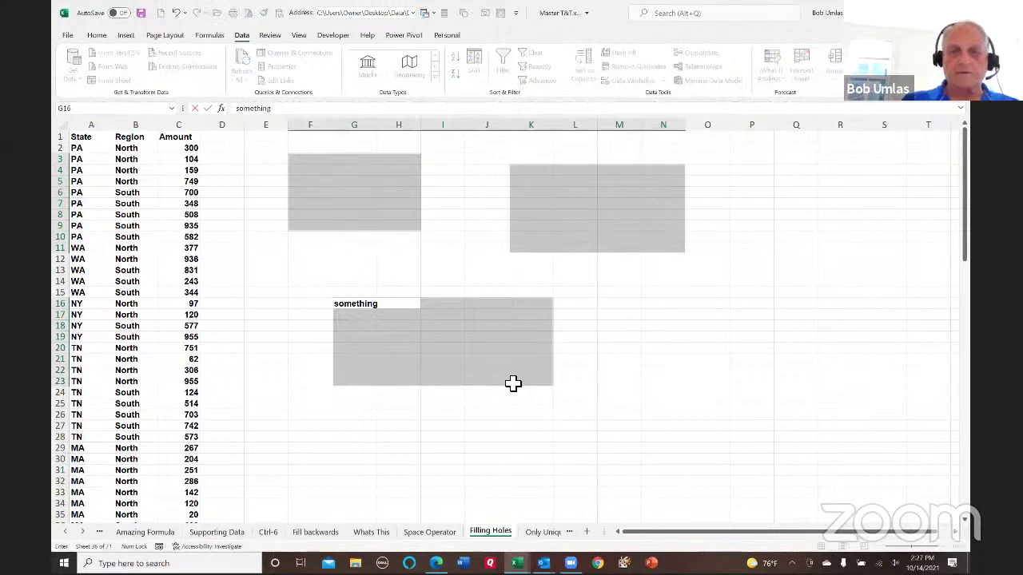
{"action": "key", "text": "ctrl+Return"}
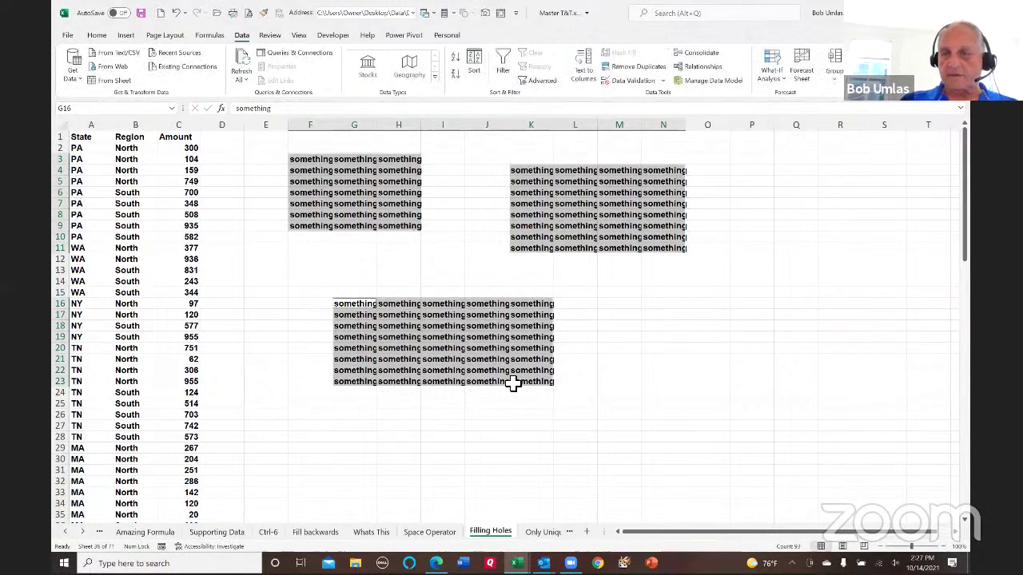
- Clear the three selected ranges and fill them all at once with the relative formula =G15+1 entered in G16
{"action": "key", "text": "Delete"}
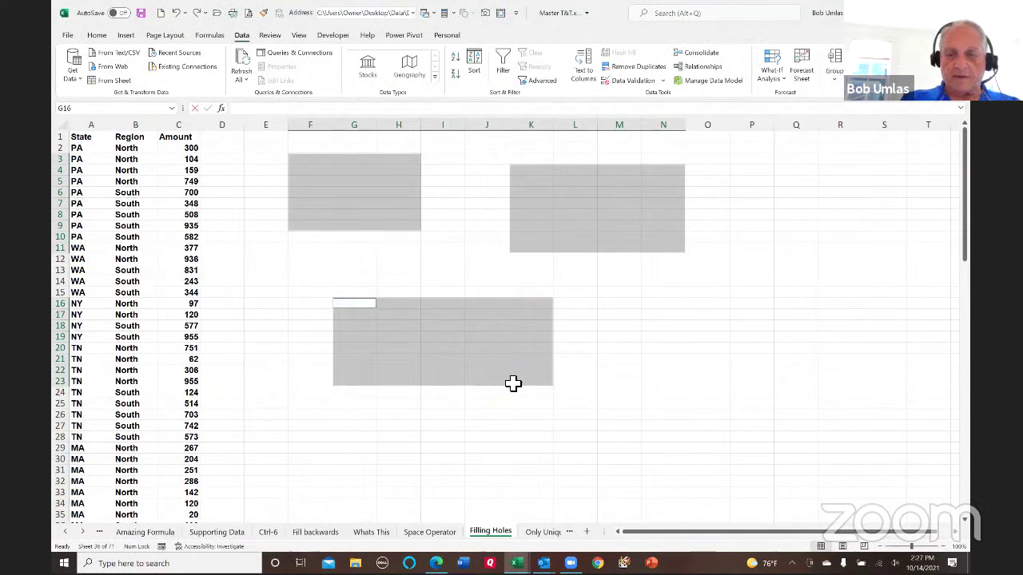
{"action": "type", "text": "="}
{"action": "key", "text": "Up"}
{"action": "type", "text": "+1"}
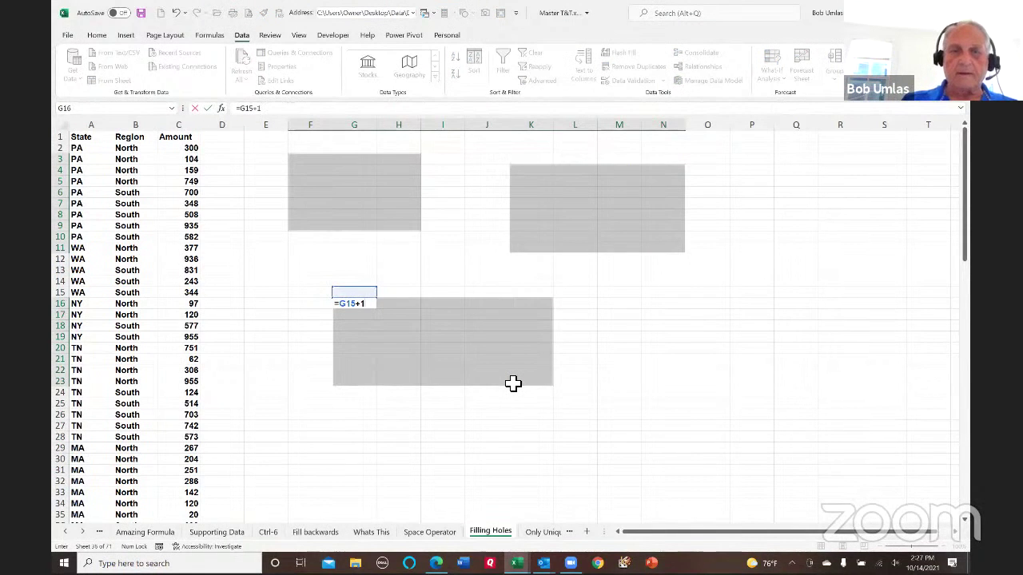
{"action": "key", "text": "ctrl+Return"}
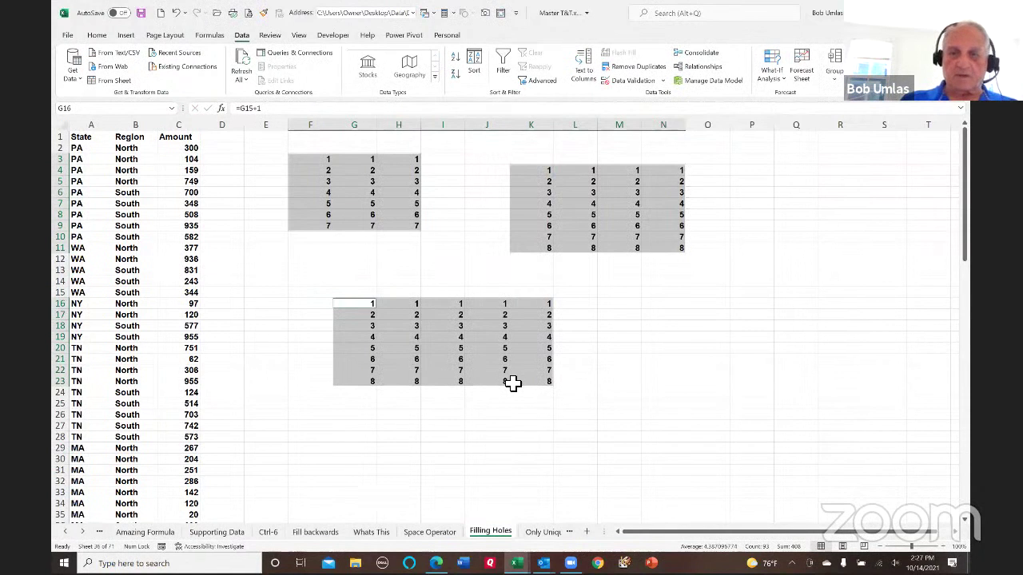
- Undo the range fills and the filling of the blank State and Region cells, and return to cell B2
{"action": "key", "text": "ctrl+z"}
{"action": "key", "text": "ctrl+z"}
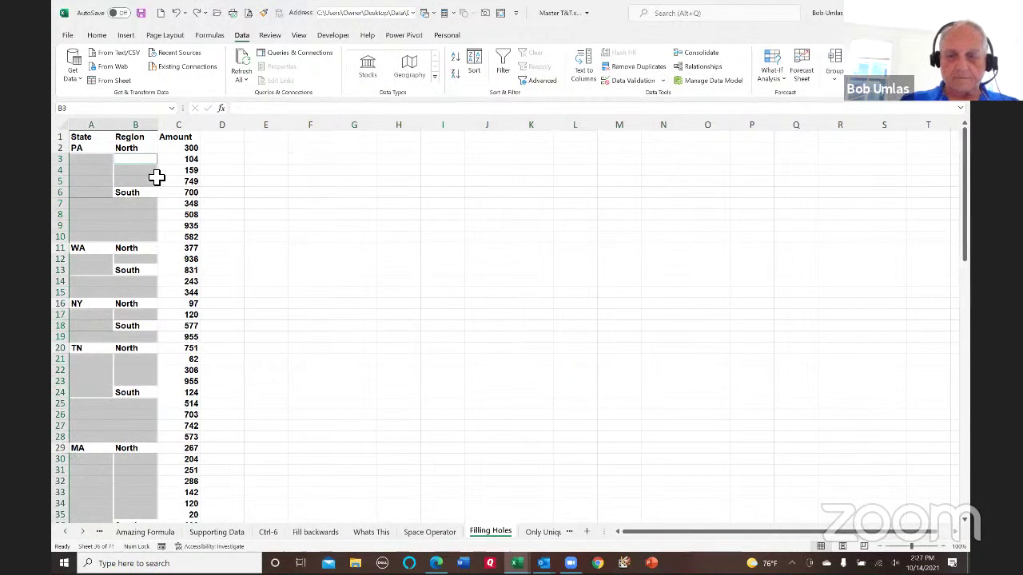
{"action": "key", "text": "Up"}
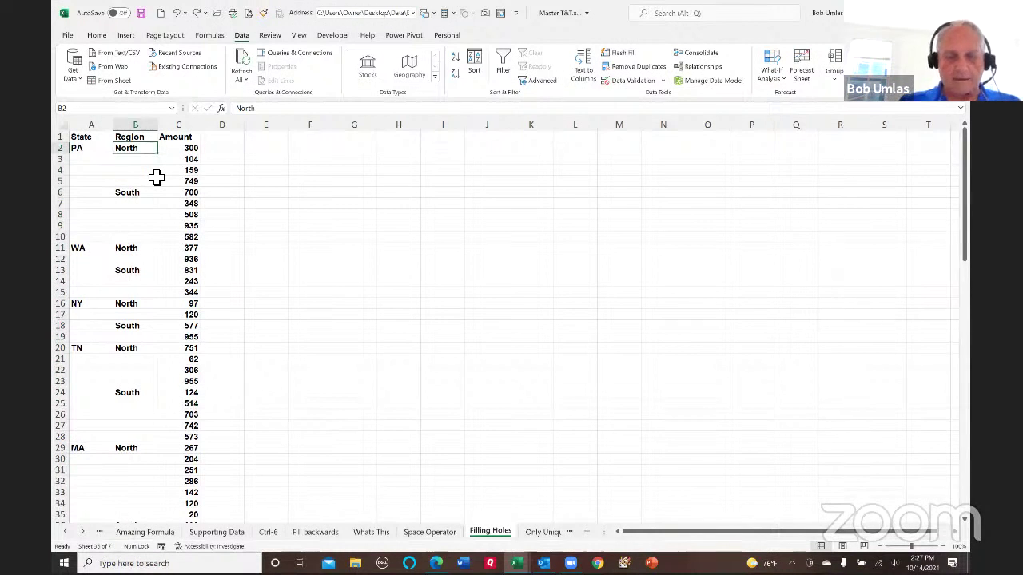
- Select the table's blank cells with Go To Special and fill them all with the formula =B2 entered in B3
{"action": "key", "text": "F5"}
{"action": "left_click", "coordinate": [380, 281]}
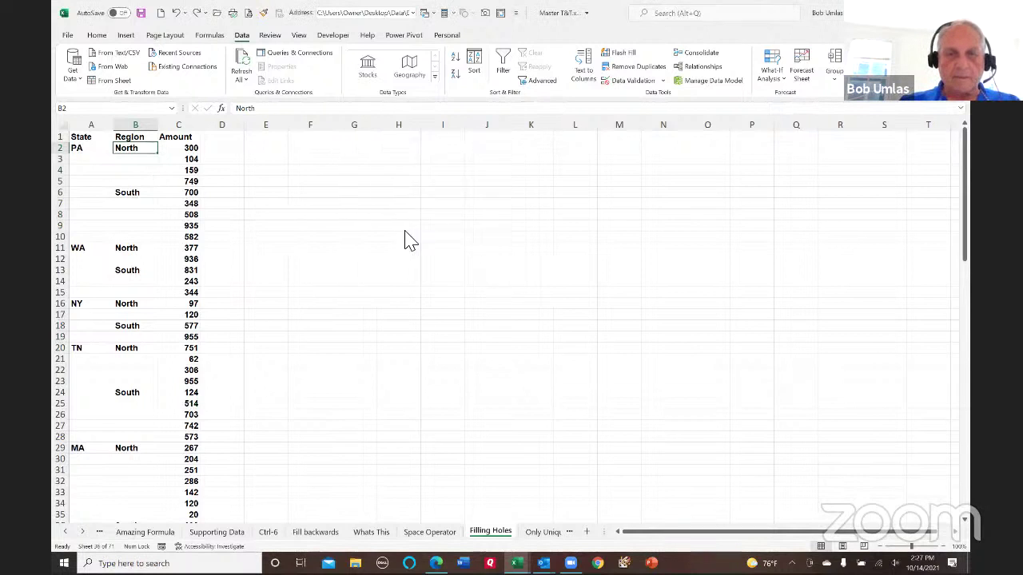
{"action": "key", "text": "alt+k"}
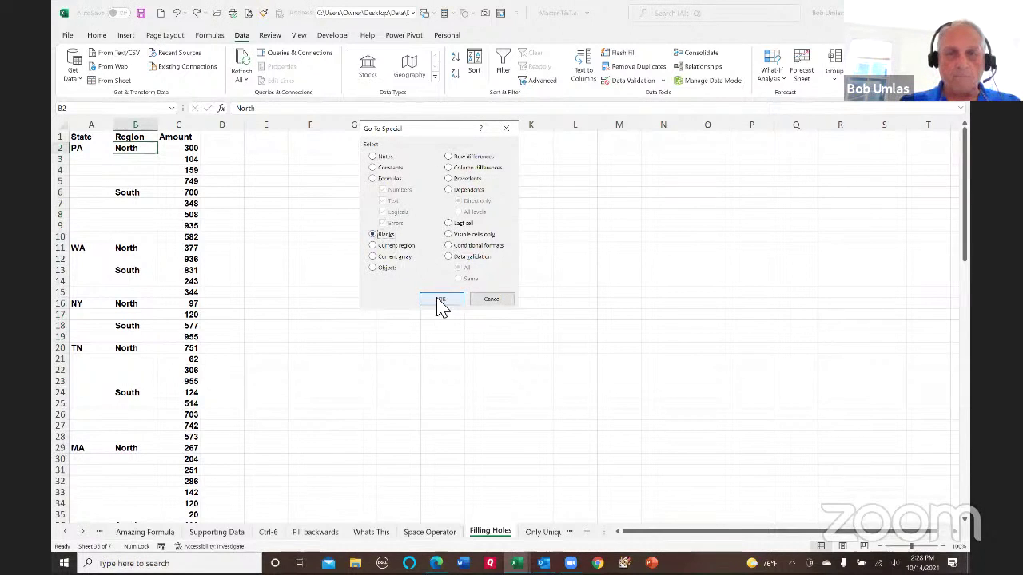
{"action": "left_click", "coordinate": [441, 299]}
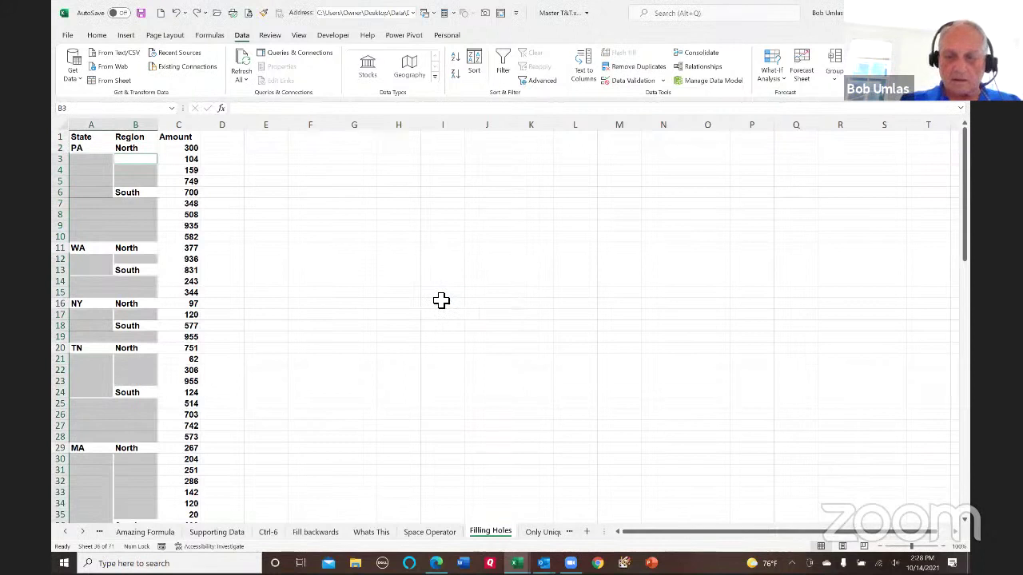
{"action": "type", "text": "="}
{"action": "key", "text": "Up"}
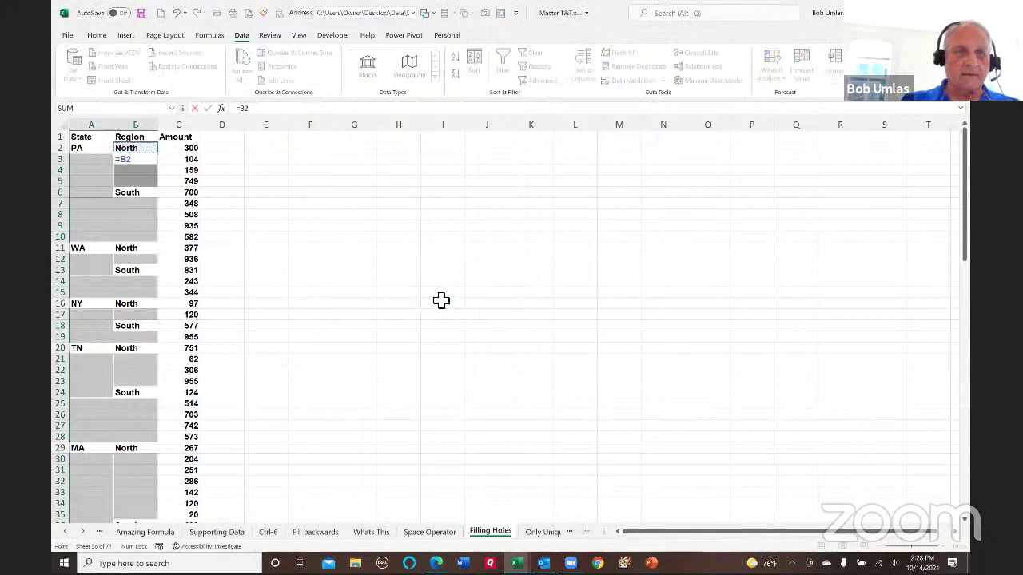
{"action": "key", "text": "ctrl+Return"}
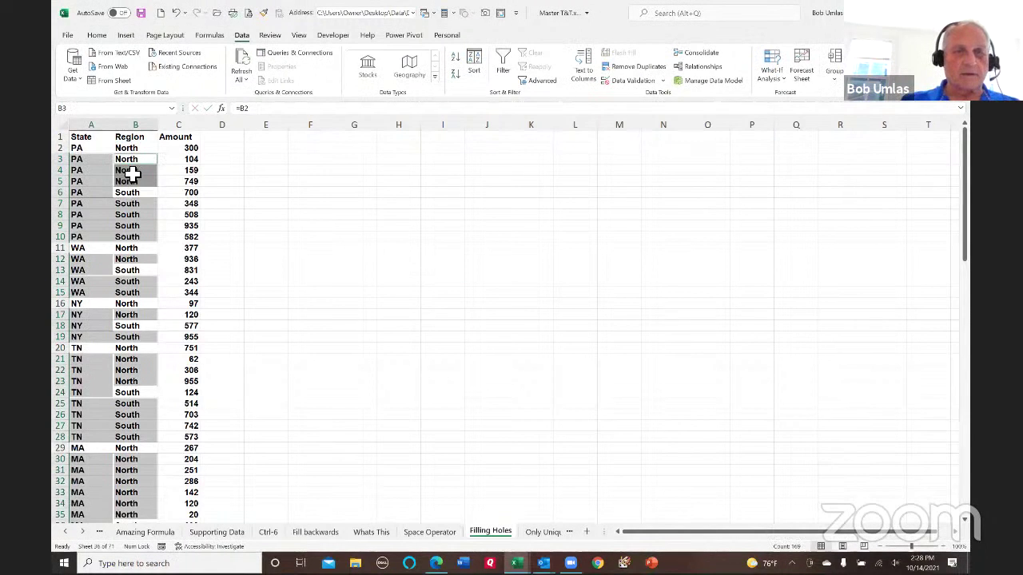
- Sort the filled table by State with Region as the second level, and look through the sorted rows
{"action": "left_click", "coordinate": [164, 213]}
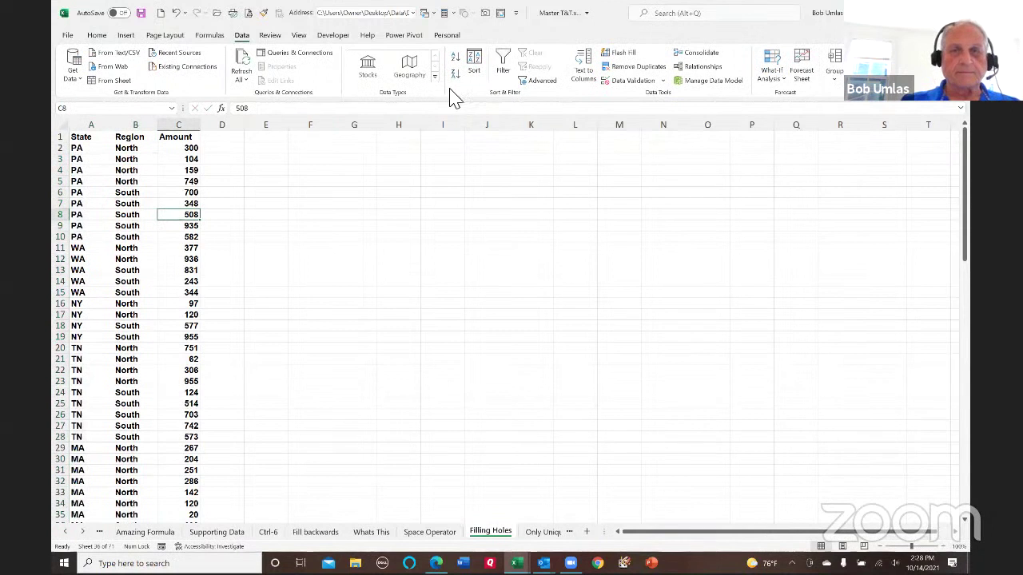
{"action": "left_click", "coordinate": [475, 68]}
{"action": "left_click", "coordinate": [331, 203]}
{"action": "left_click", "coordinate": [329, 213]}
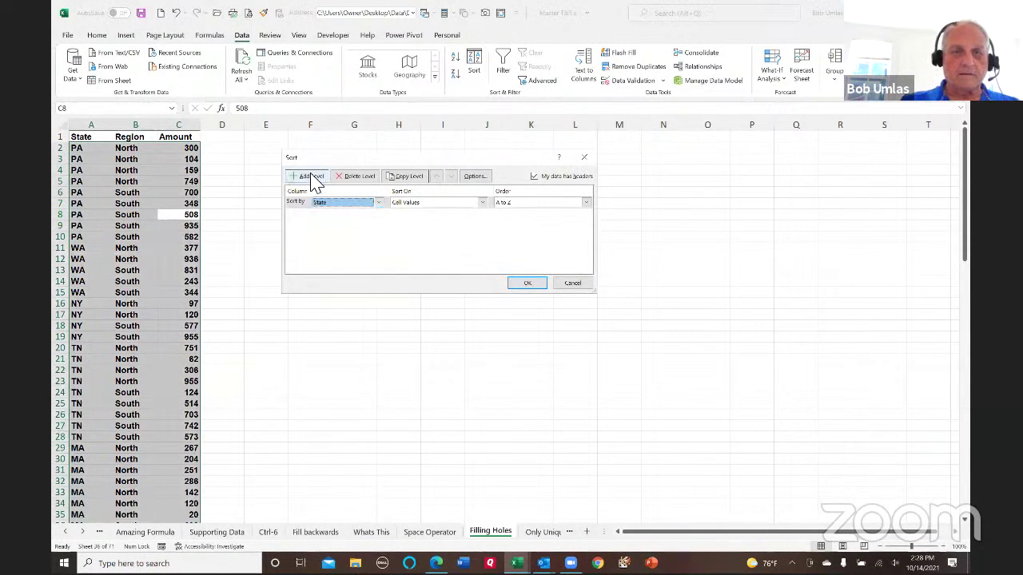
{"action": "left_click", "coordinate": [310, 176]}
{"action": "left_click", "coordinate": [325, 212]}
{"action": "left_click", "coordinate": [328, 234]}
{"action": "left_click", "coordinate": [527, 284]}
{"action": "scroll", "coordinate": [367, 248], "scroll_direction": "down", "scroll_amount": 11}
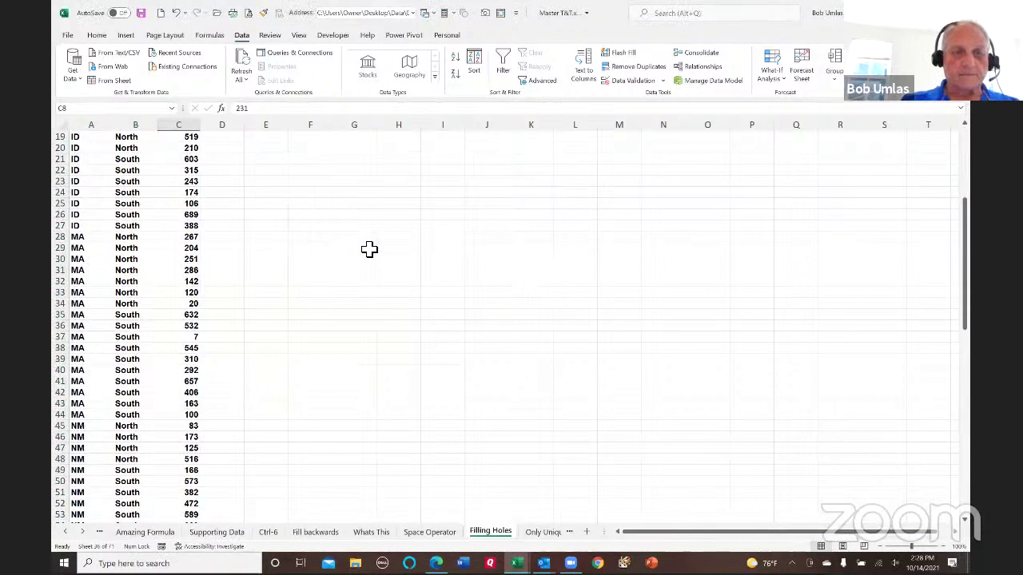
{"action": "scroll", "coordinate": [368, 249], "scroll_direction": "down", "scroll_amount": 18}
{"action": "scroll", "coordinate": [369, 249], "scroll_direction": "up", "scroll_amount": 3}
{"action": "scroll", "coordinate": [368, 249], "scroll_direction": "up", "scroll_amount": 12}
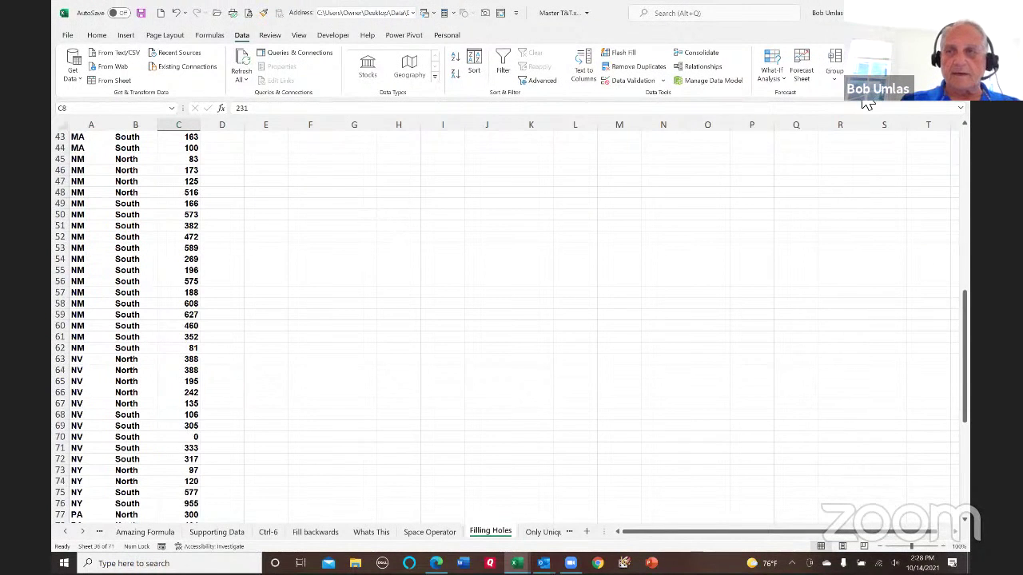
- Select all formula cells in the sorted table with Go To Special, clear their contents, and check the rows below
{"action": "left_click", "coordinate": [96, 35]}
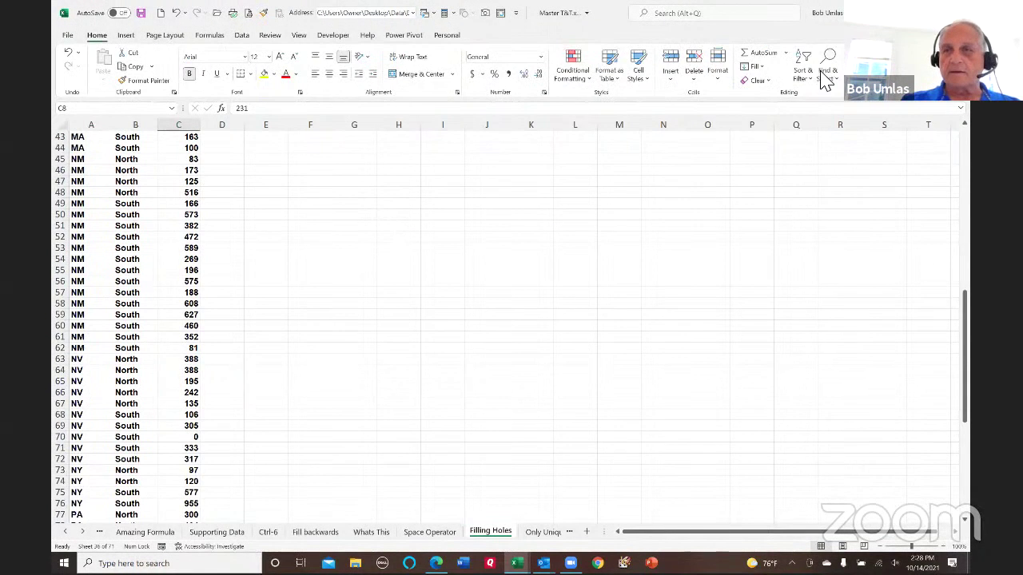
{"action": "left_click", "coordinate": [826, 80]}
{"action": "left_click", "coordinate": [852, 151]}
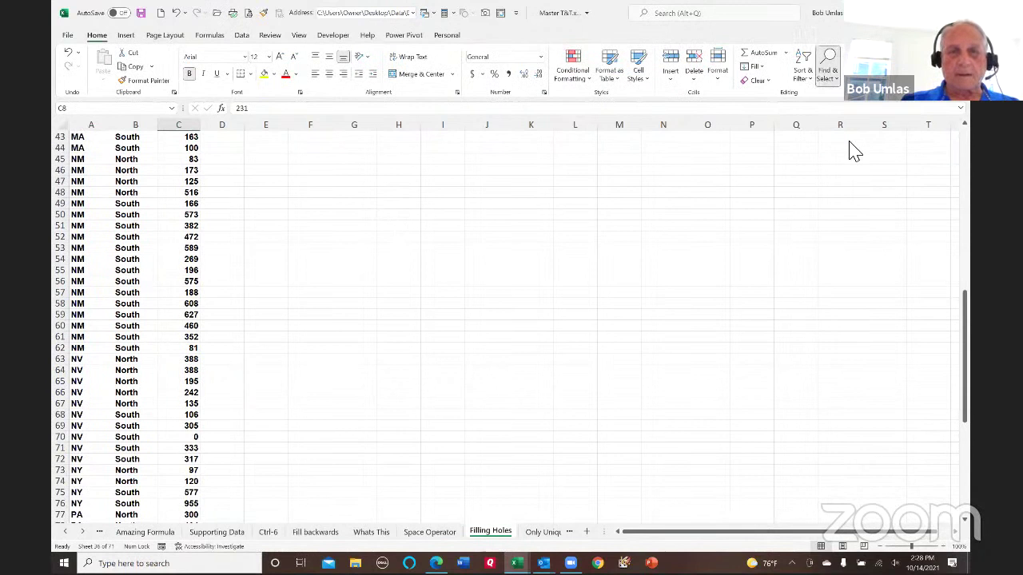
{"action": "left_click", "coordinate": [389, 178]}
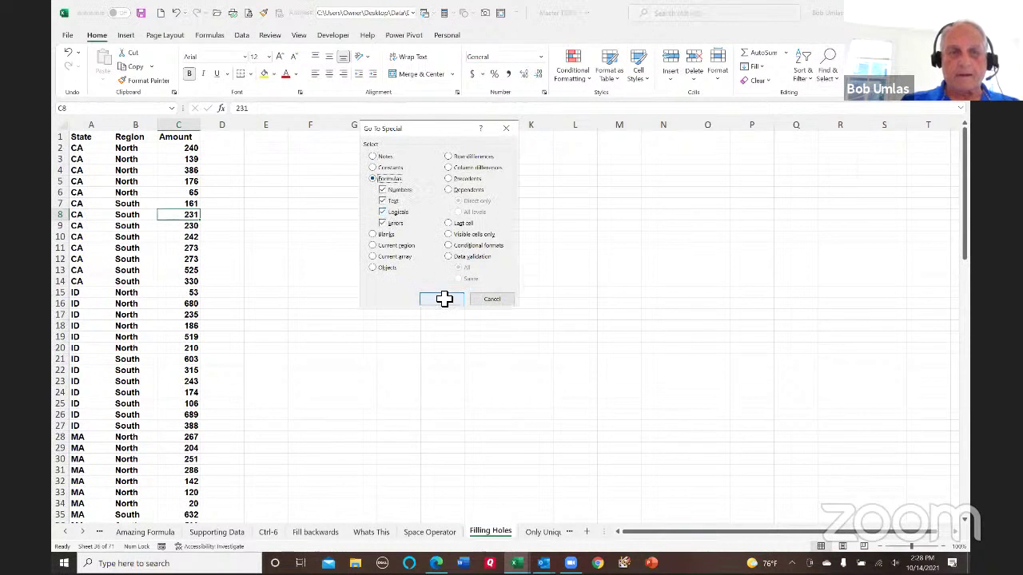
{"action": "left_click", "coordinate": [444, 299]}
{"action": "key", "text": "Delete"}
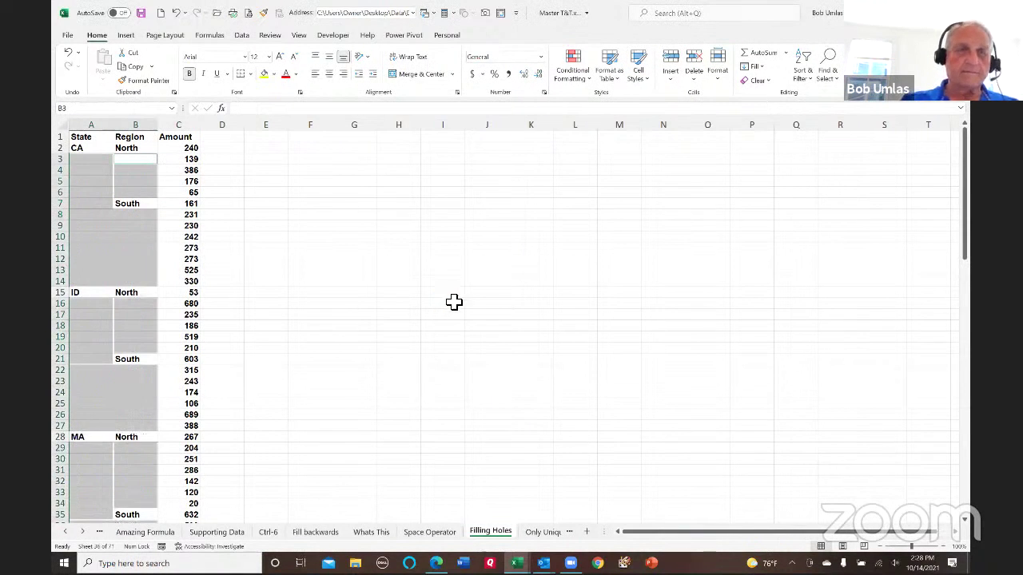
{"action": "left_click", "coordinate": [301, 283]}
{"action": "scroll", "coordinate": [415, 344], "scroll_direction": "down", "scroll_amount": 7}
{"action": "scroll", "coordinate": [416, 344], "scroll_direction": "down", "scroll_amount": 12}
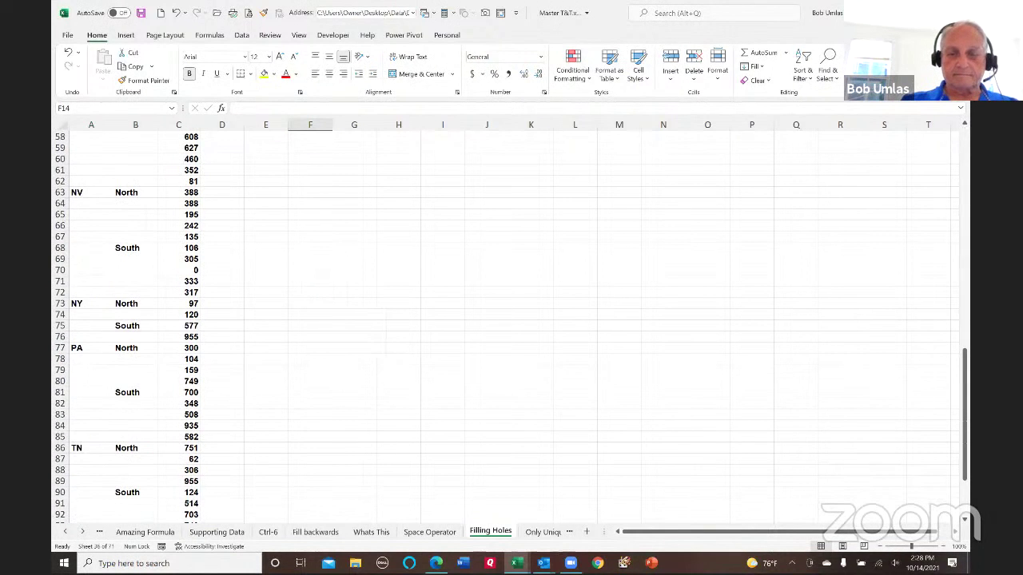
- Open the Only Unique worksheet and bring the worksheets that follow it into reach
{"action": "left_click", "coordinate": [543, 532]}
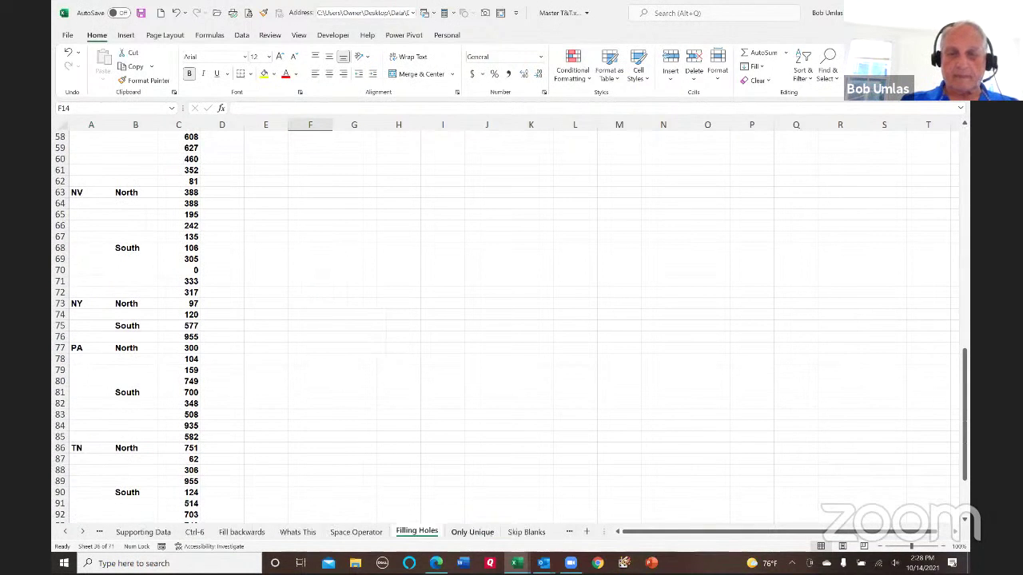
{"action": "left_click", "coordinate": [82, 532]}
{"action": "left_click", "coordinate": [81, 532]}
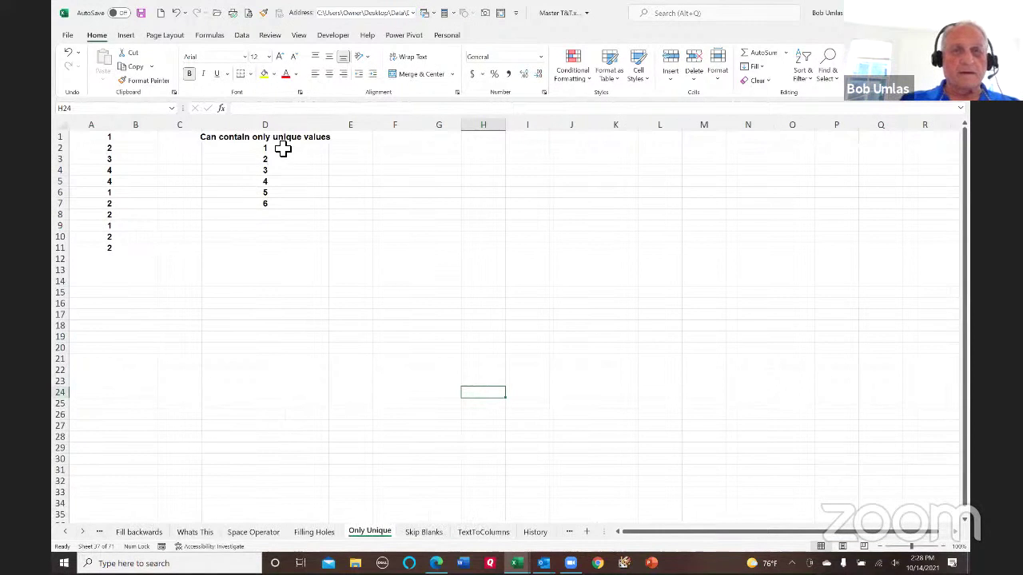
- Enter 7 in D8 and try to enter a duplicate 7 in D9
{"action": "left_click", "coordinate": [276, 217]}
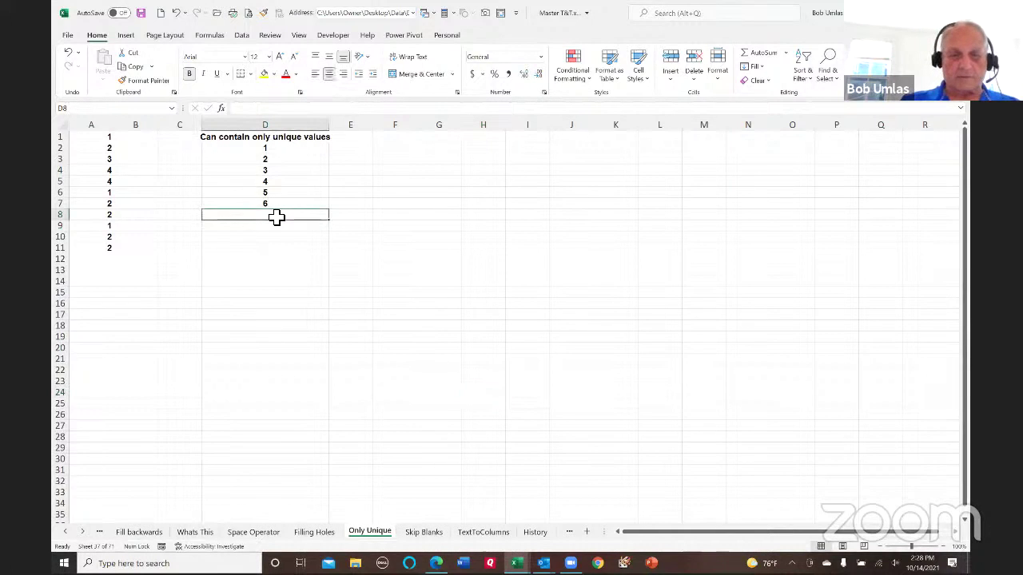
{"action": "type", "text": "7"}
{"action": "key", "text": "Return"}
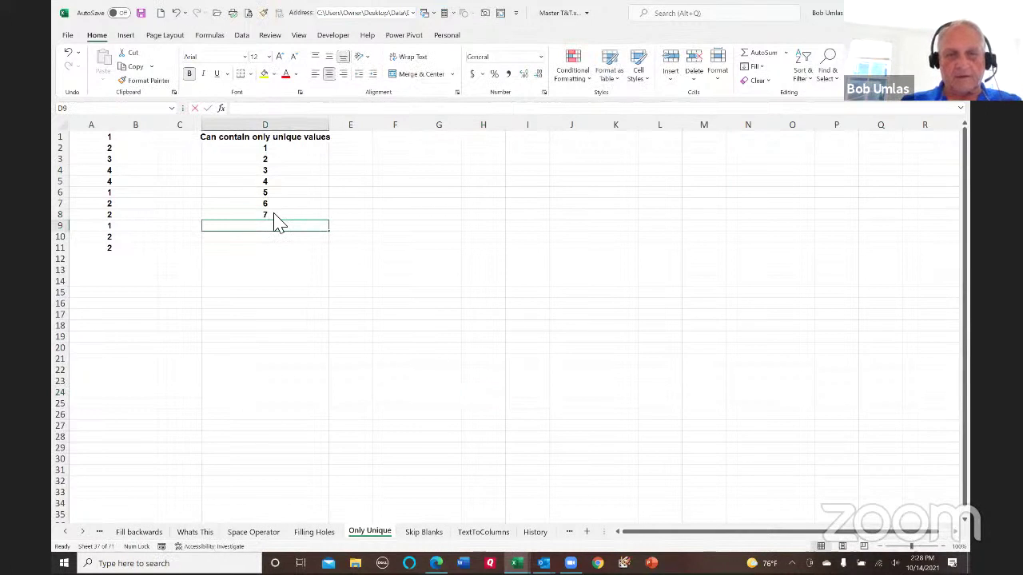
{"action": "type", "text": "7"}
{"action": "key", "text": "Return"}
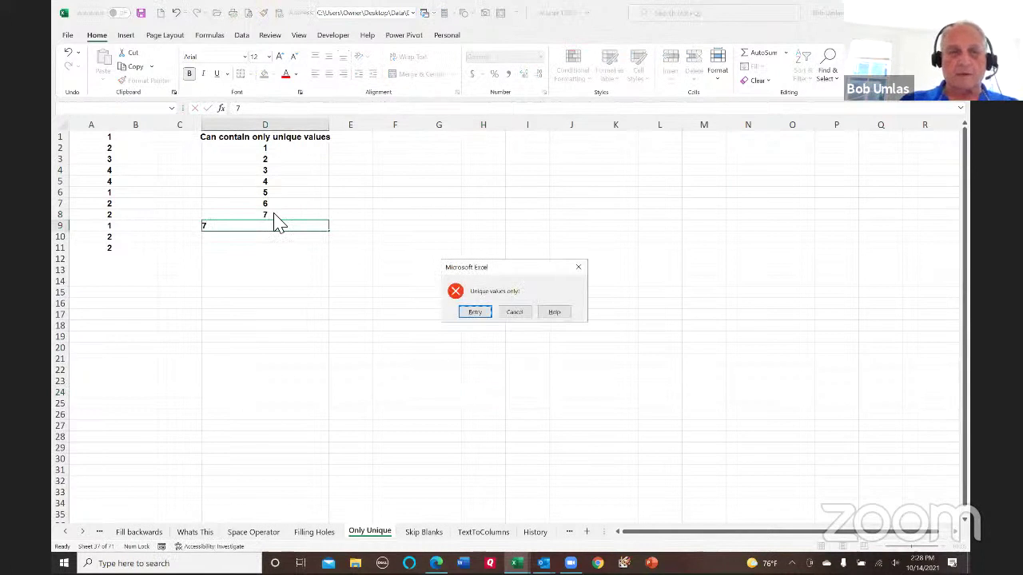
{"action": "left_click", "coordinate": [515, 312]}
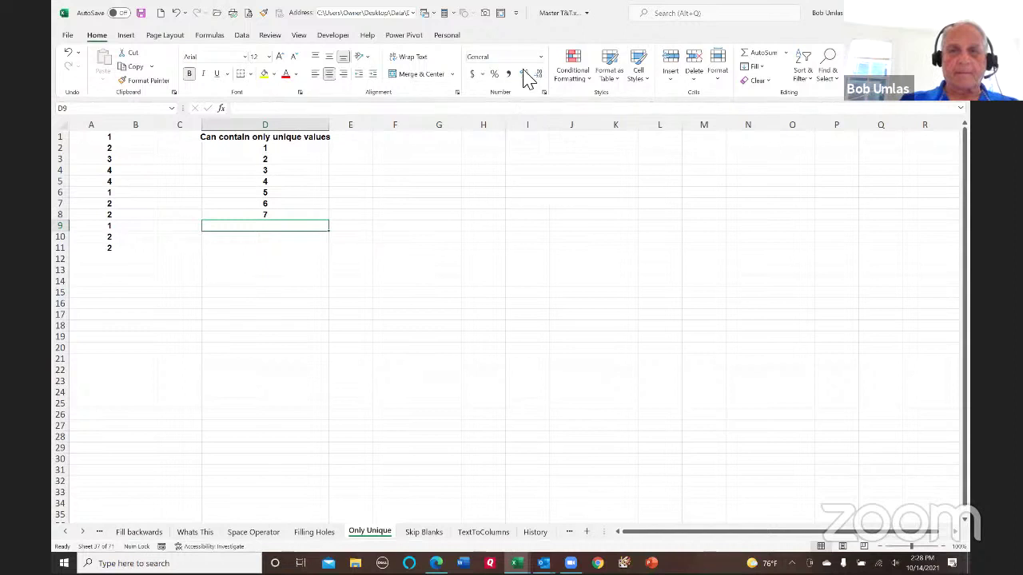
- Examine the custom validation formula applied to D2 in the unique-values column
{"action": "left_click", "coordinate": [267, 148]}
{"action": "left_click", "coordinate": [241, 35]}
{"action": "left_click", "coordinate": [640, 82]}
{"action": "left_click", "coordinate": [371, 236]}
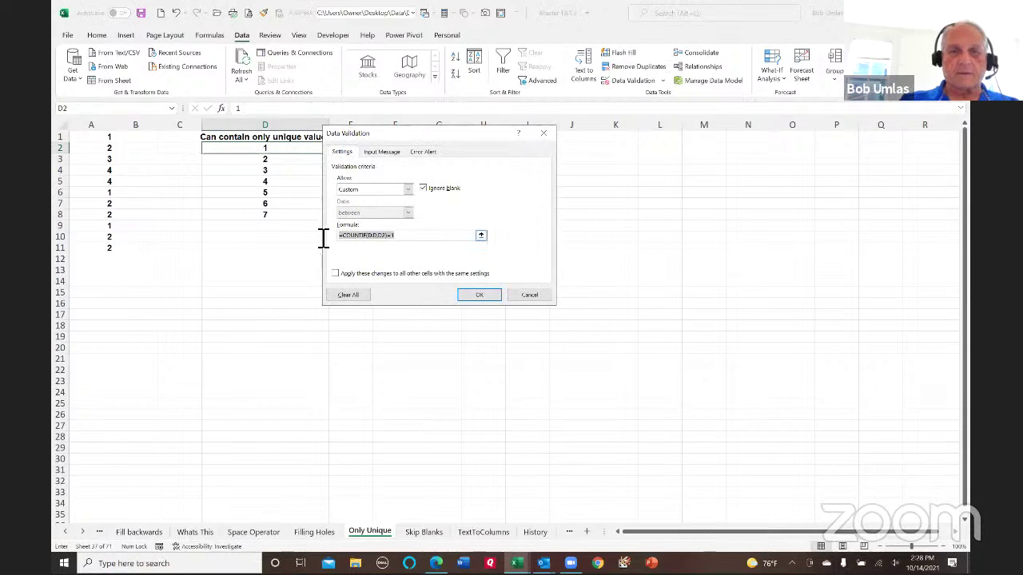
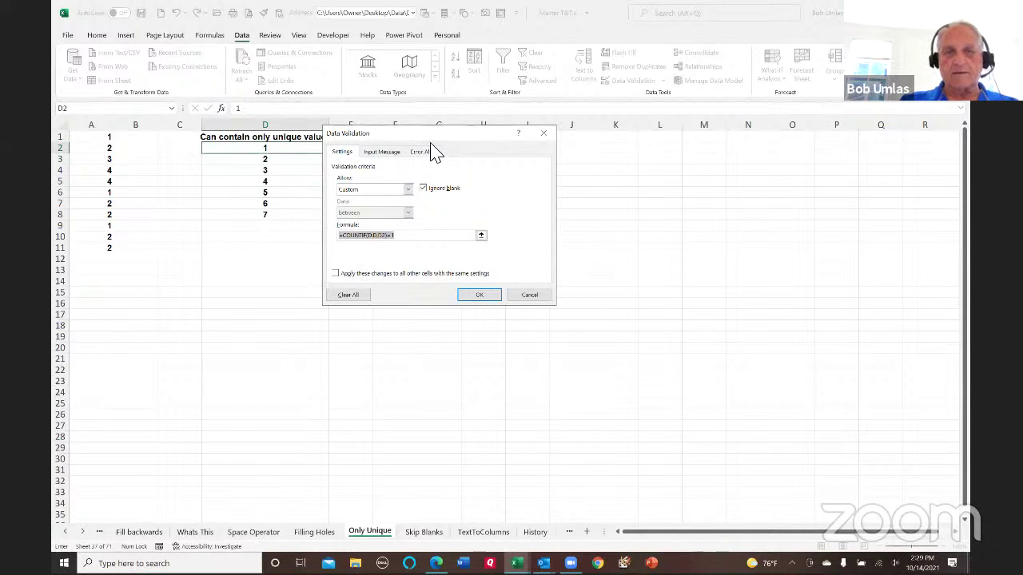
{"action": "left_click", "coordinate": [535, 298]}
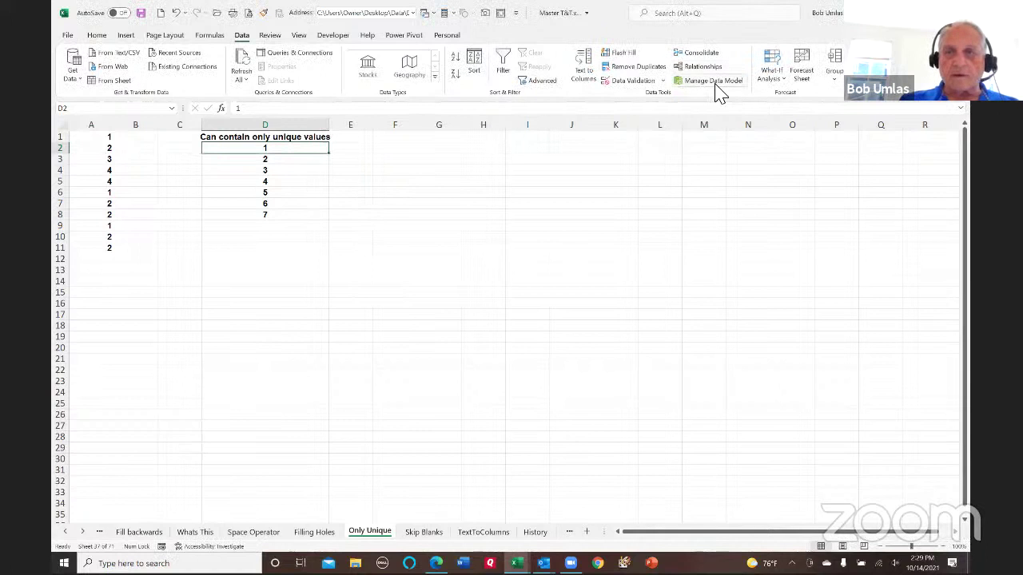
- Examine the error alert message in D2's data validation settings, leaving them as they are
{"action": "left_click", "coordinate": [633, 83]}
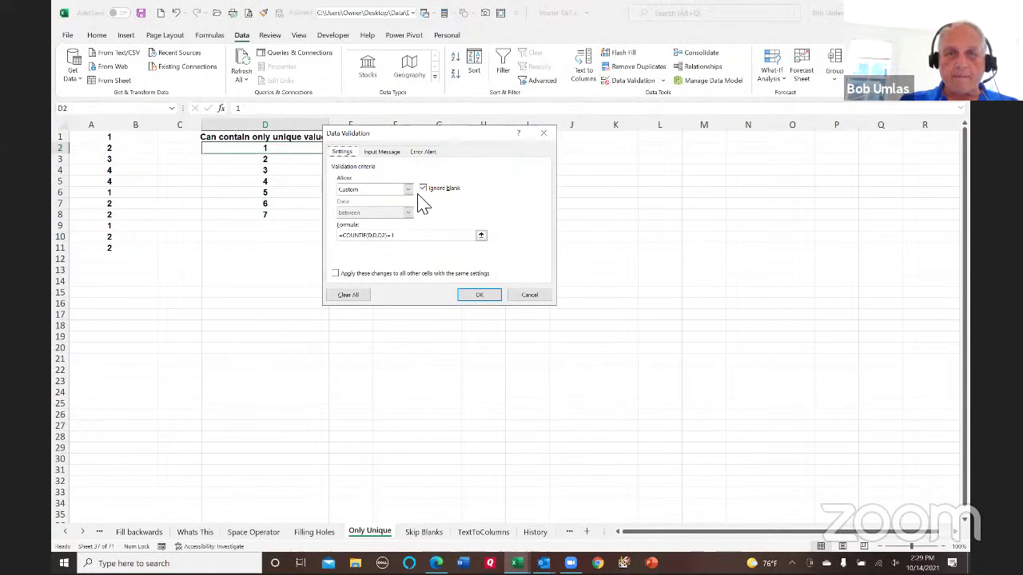
{"action": "left_click", "coordinate": [421, 158]}
{"action": "left_click_drag", "start_coordinate": [500, 235], "coordinate": [418, 231]}
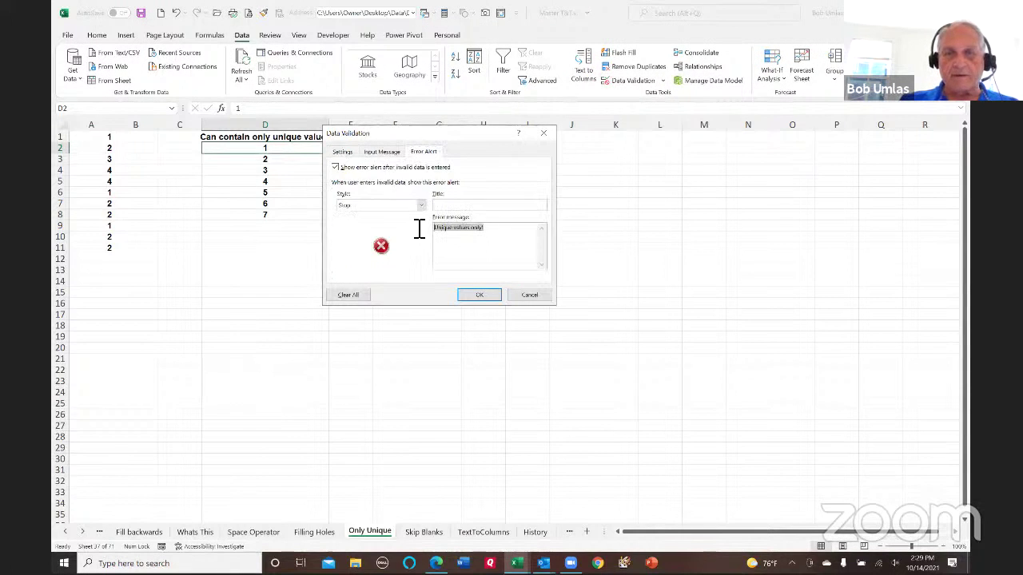
{"action": "left_click", "coordinate": [527, 296]}
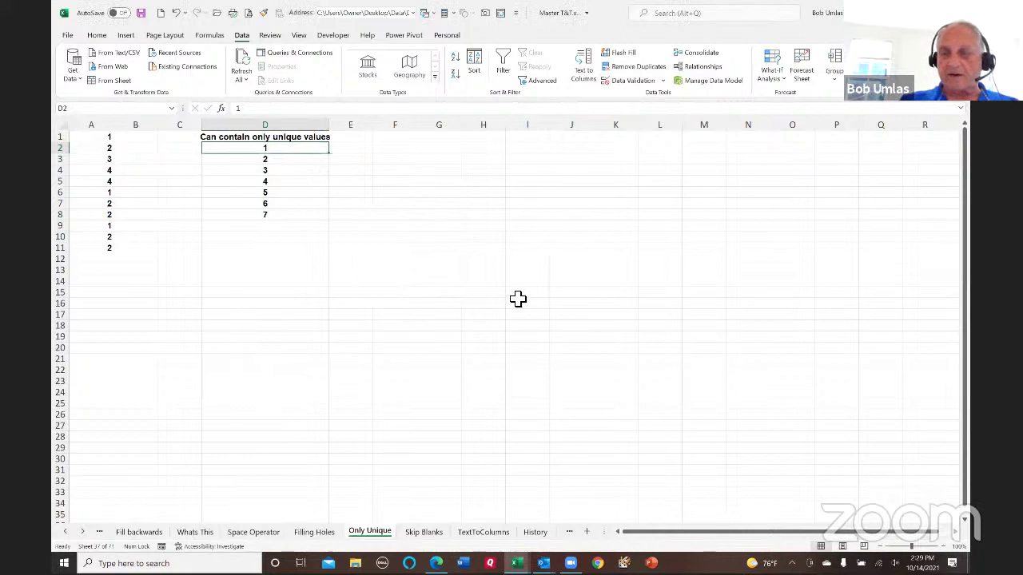
- Enter =COUNTIF($A$1:$A$11,A1) in B1 to count how often the value in A1 occurs in the list
{"action": "left_click", "coordinate": [137, 141]}
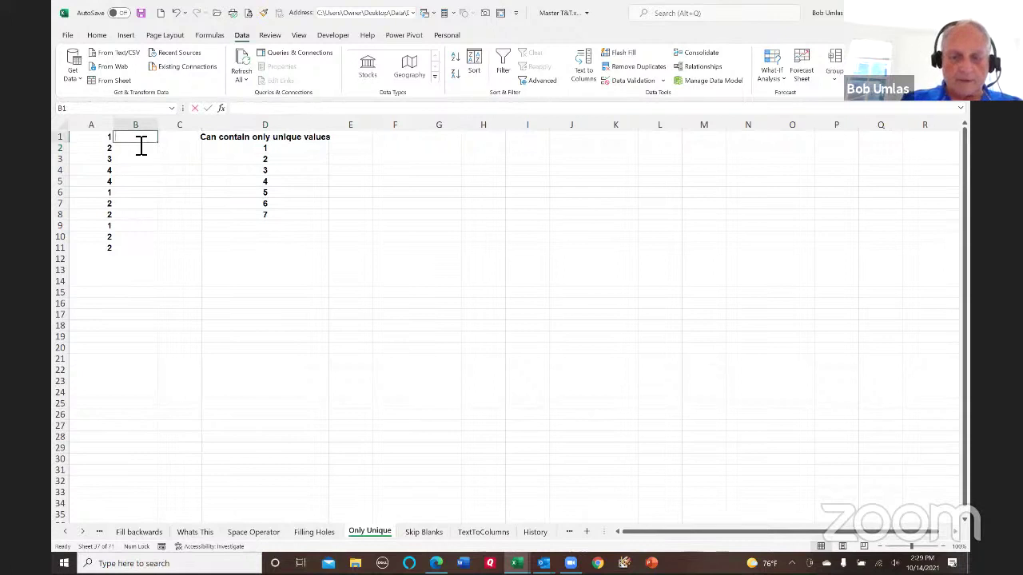
{"action": "type", "text": "=countif("}
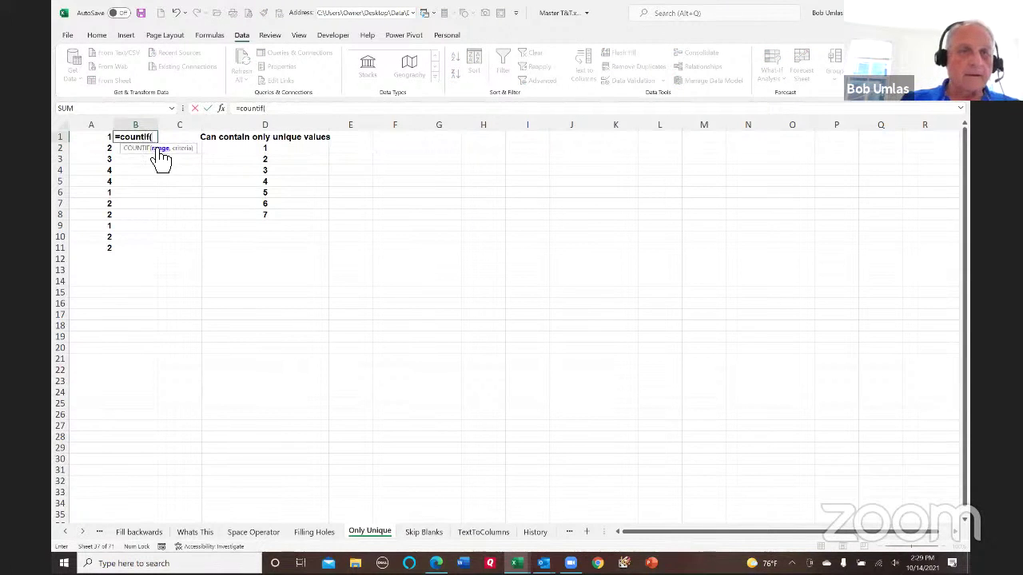
{"action": "left_click", "coordinate": [103, 138]}
{"action": "left_click_drag", "start_coordinate": [92, 187], "coordinate": [80, 253]}
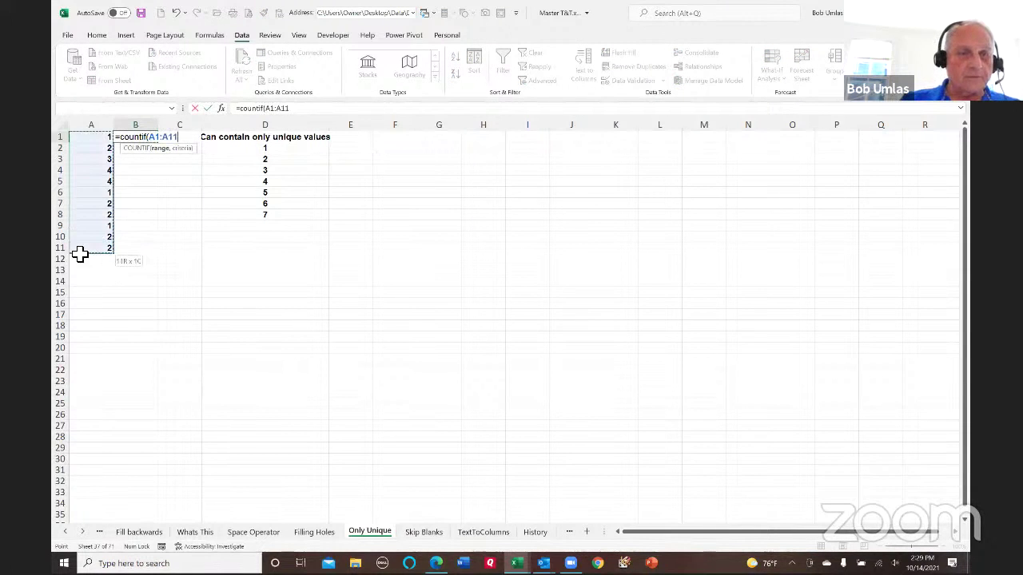
{"action": "type", "text": ","}
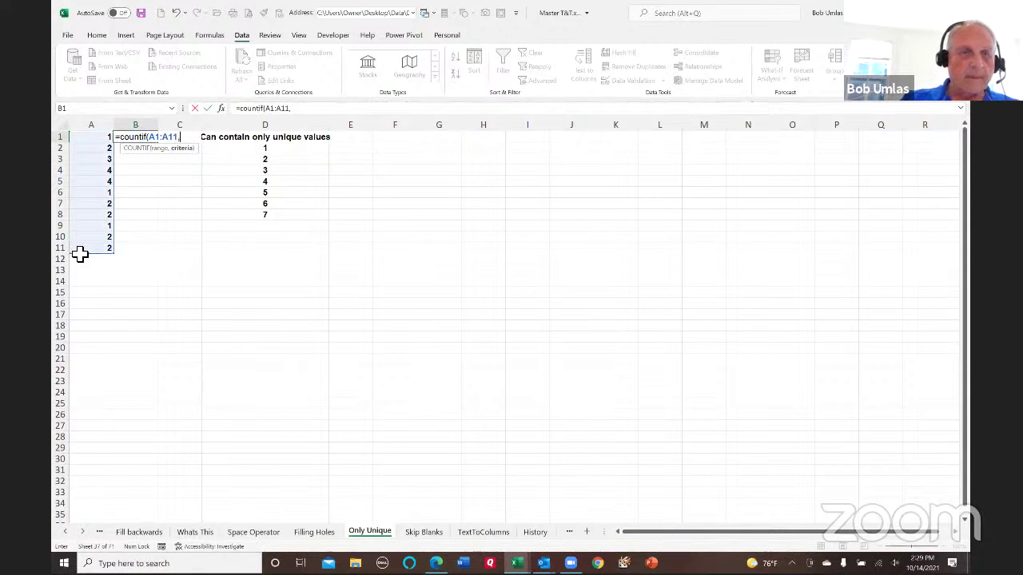
{"action": "left_click", "coordinate": [106, 140]}
{"action": "type", "text": ")"}
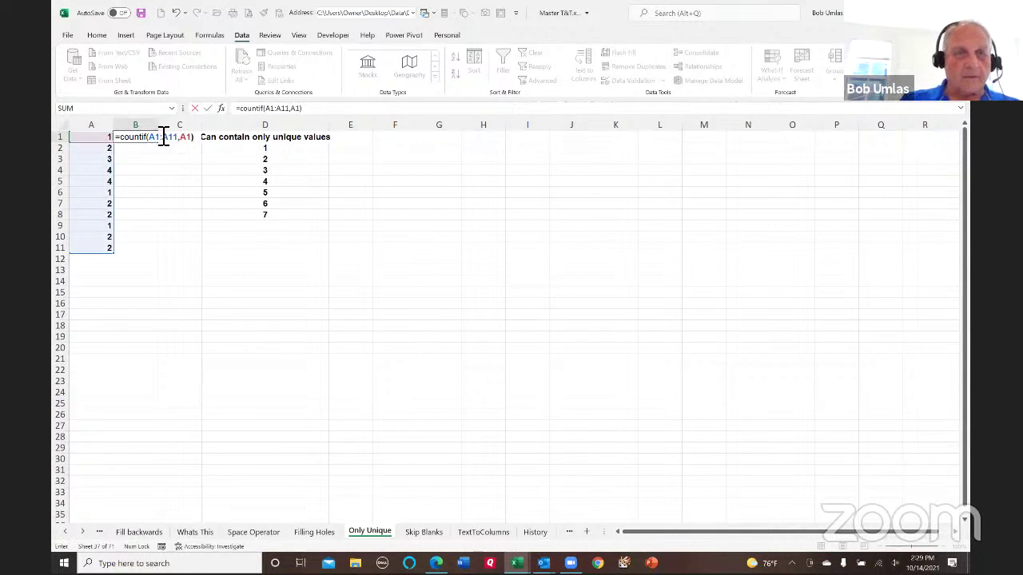
{"action": "left_click_drag", "start_coordinate": [148, 137], "coordinate": [177, 143]}
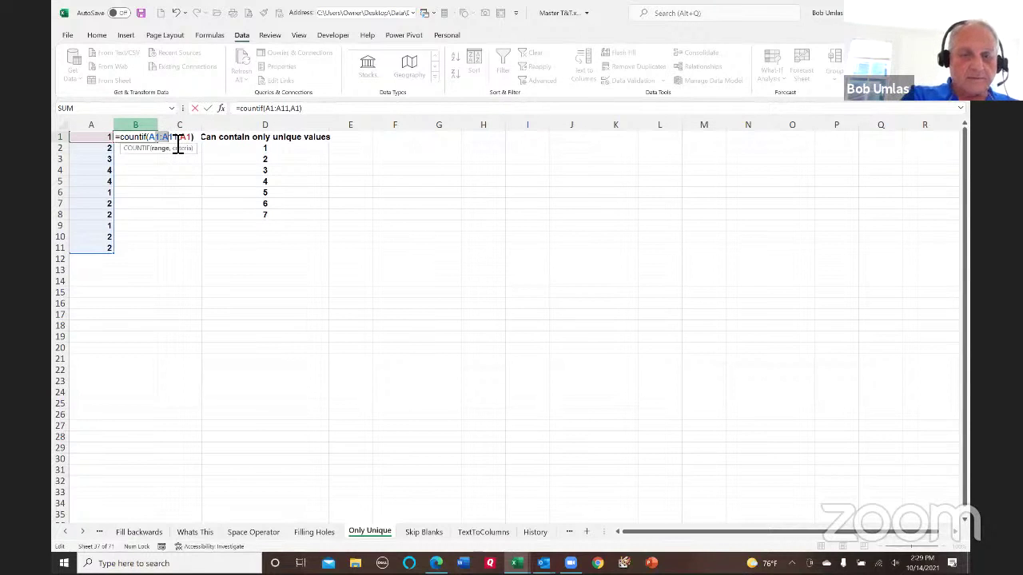
{"action": "key", "text": "F4"}
{"action": "key", "text": "Return"}
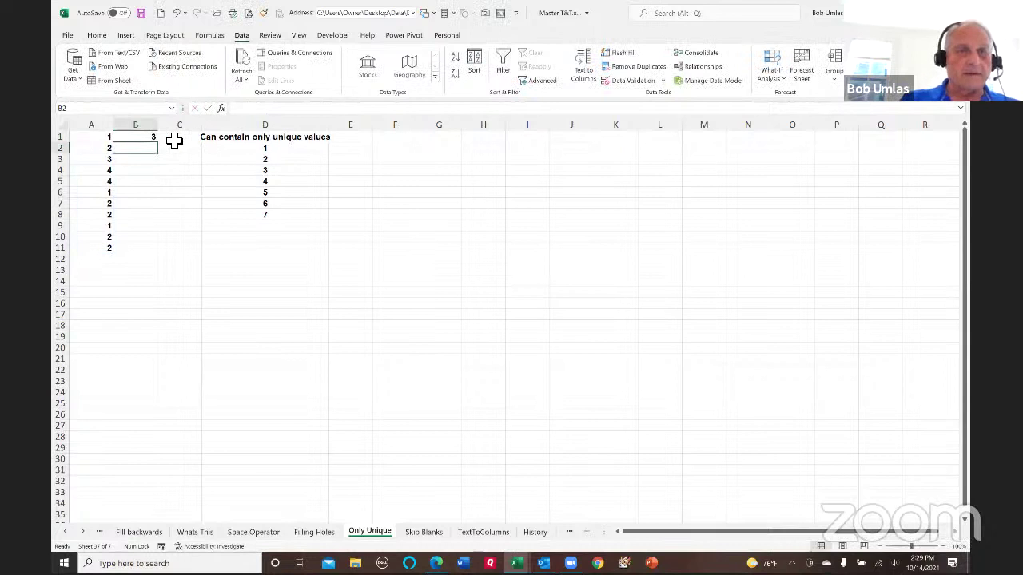
- Fill the COUNTIF formula down to B11 to check each value's count, and clear B1:B11 again
{"action": "left_click", "coordinate": [137, 137]}
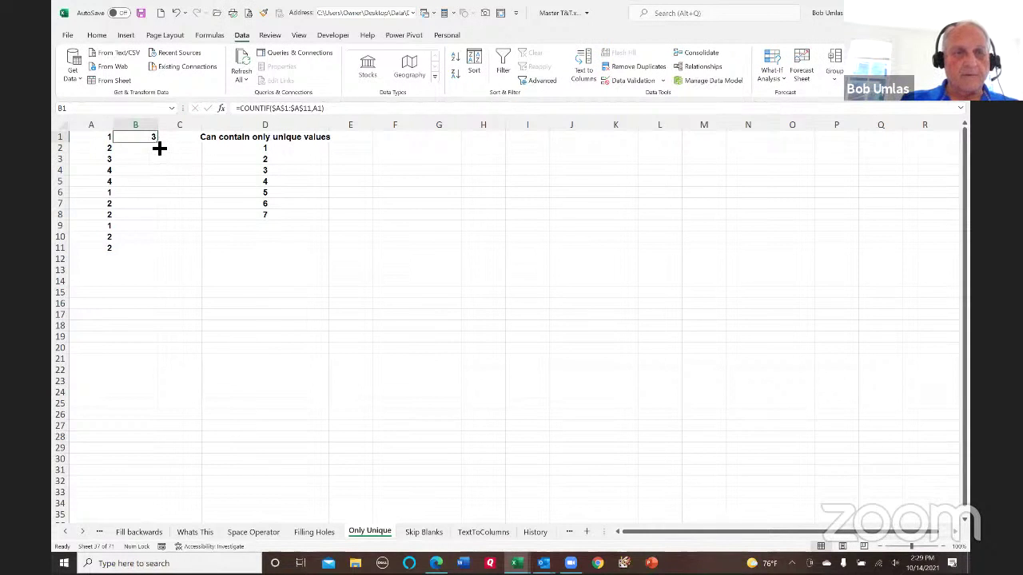
{"action": "left_click_drag", "start_coordinate": [158, 142], "coordinate": [157, 254]}
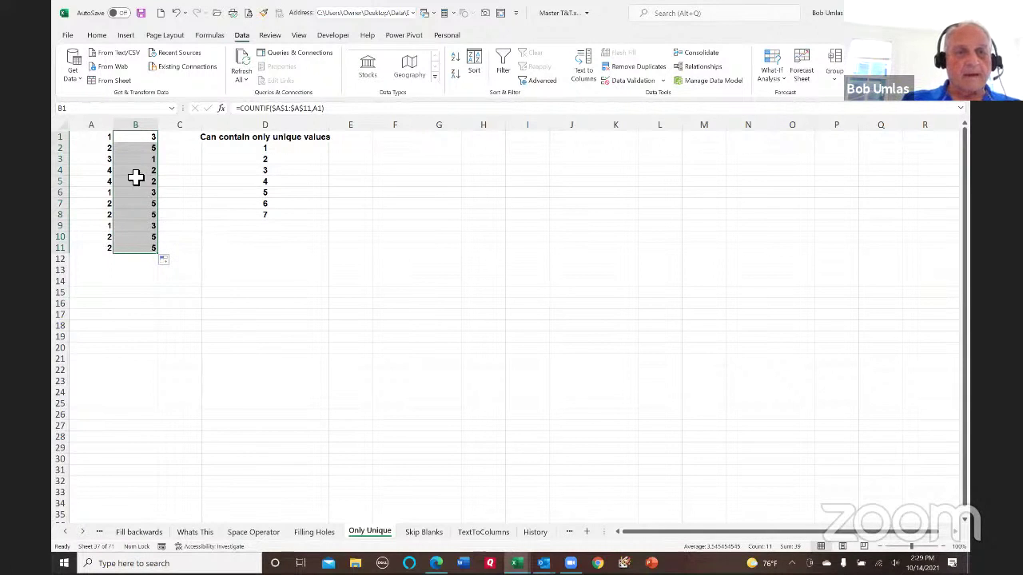
{"action": "left_click", "coordinate": [99, 163]}
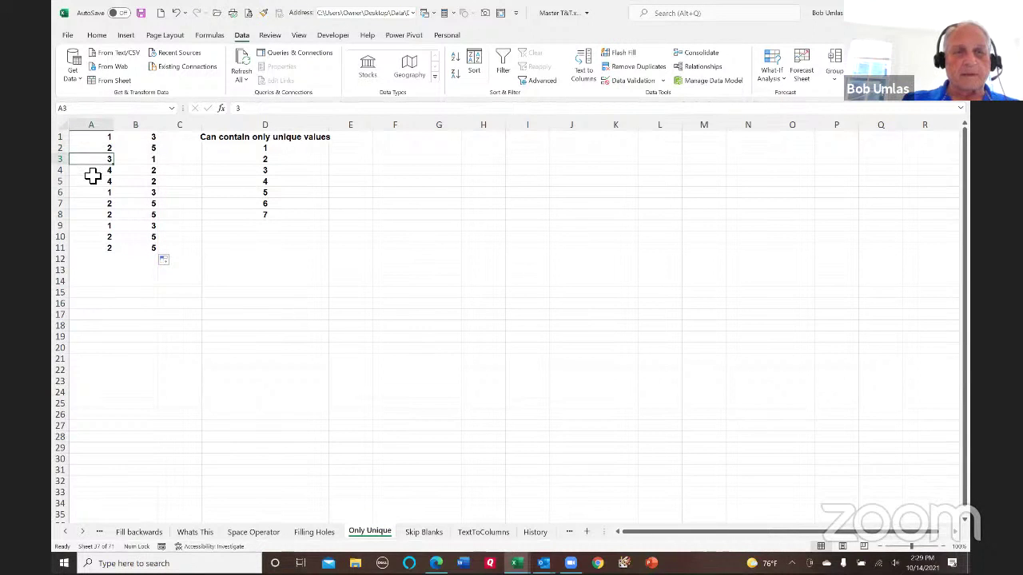
{"action": "left_click", "coordinate": [147, 160]}
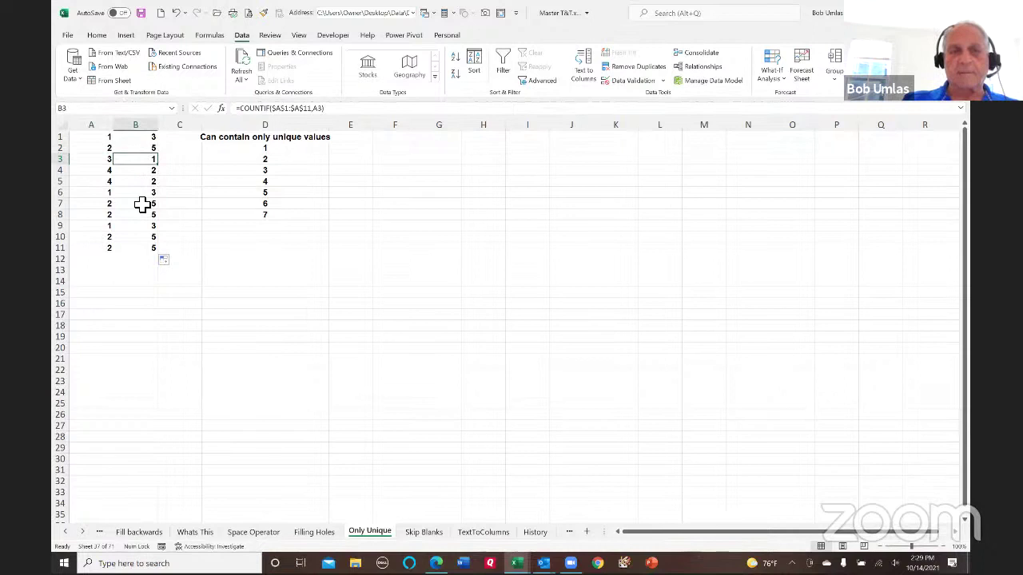
{"action": "left_click", "coordinate": [154, 262]}
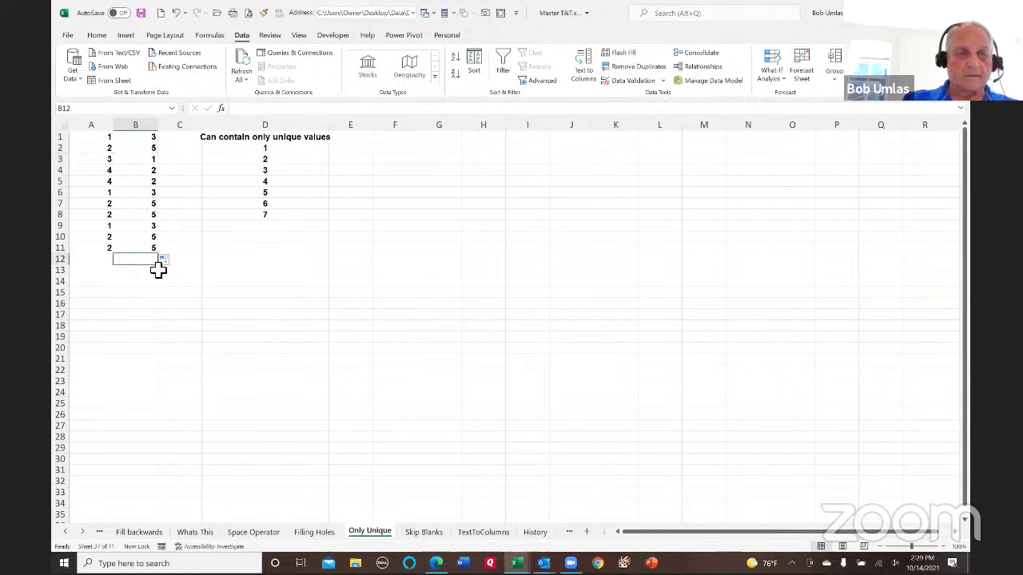
{"action": "left_click_drag", "start_coordinate": [162, 269], "coordinate": [164, 149]}
- Apply custom data validation to A1:A11 with the formula =countif($A$1:$A$11,A1)=1
{"action": "left_click_drag", "start_coordinate": [100, 137], "coordinate": [97, 249]}
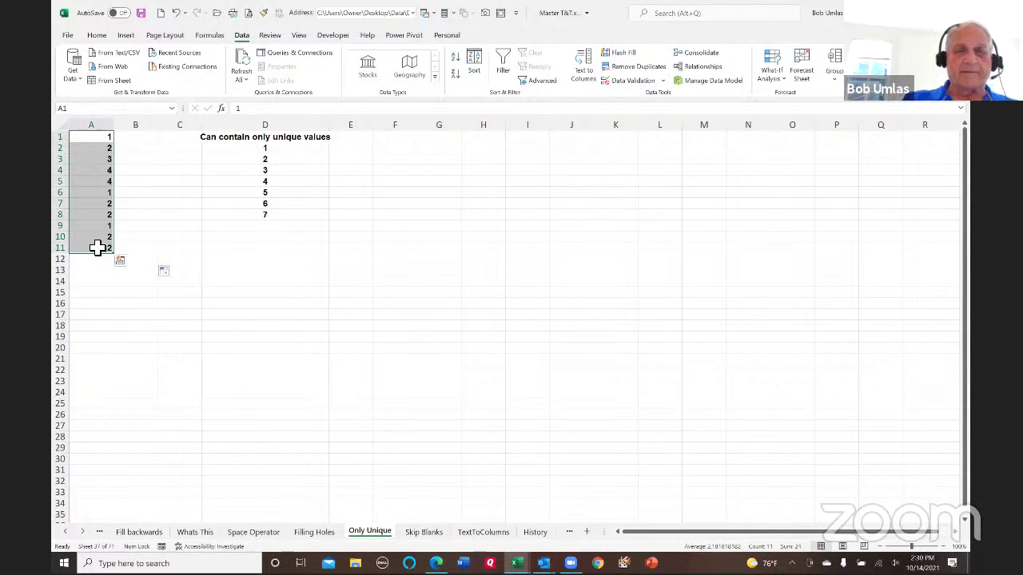
{"action": "left_click", "coordinate": [636, 83]}
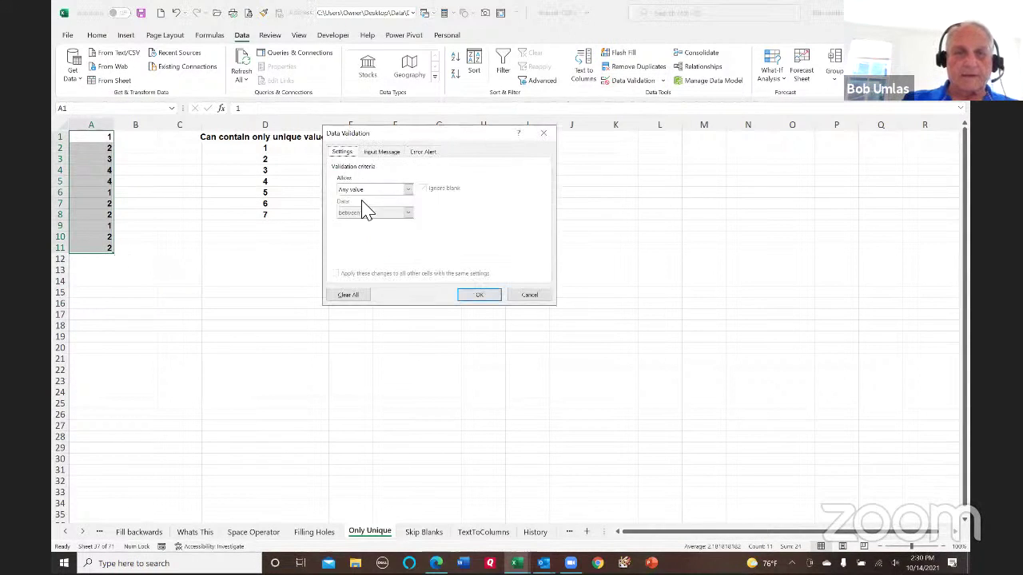
{"action": "left_click", "coordinate": [369, 189]}
{"action": "left_click", "coordinate": [358, 251]}
{"action": "left_click", "coordinate": [368, 240]}
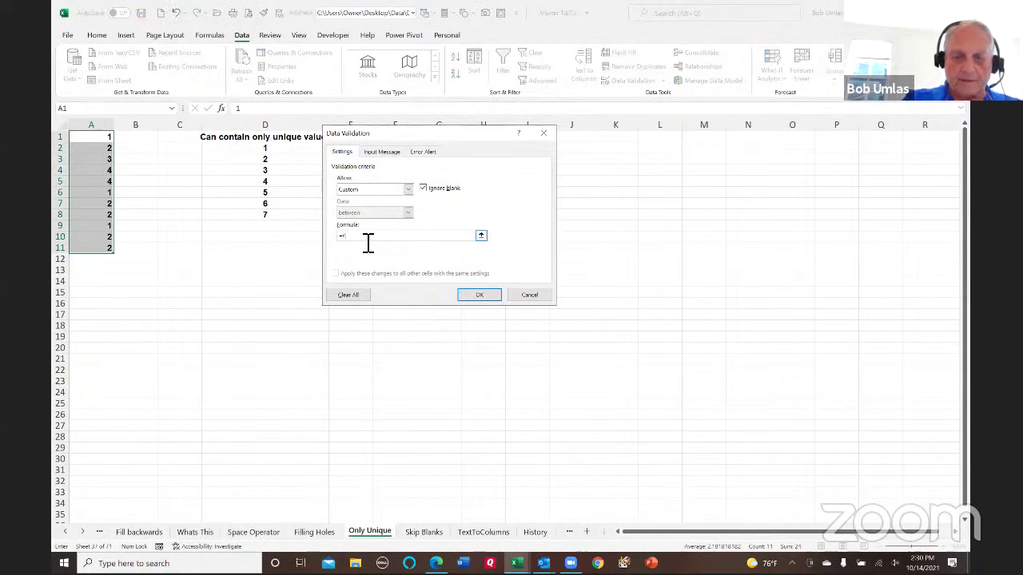
{"action": "type", "text": "=countif("}
{"action": "left_click_drag", "start_coordinate": [101, 141], "coordinate": [77, 253]}
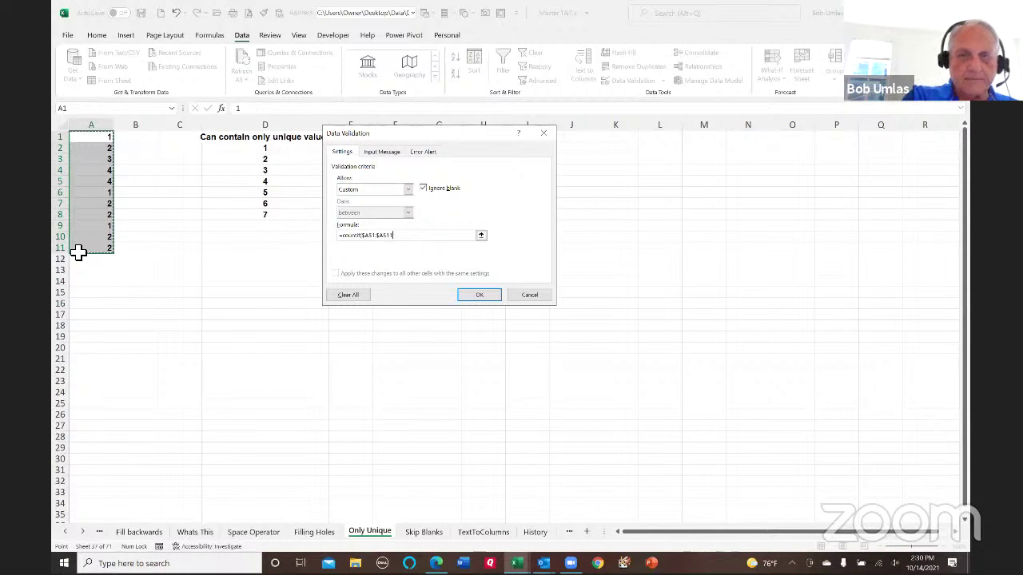
{"action": "type", "text": ","}
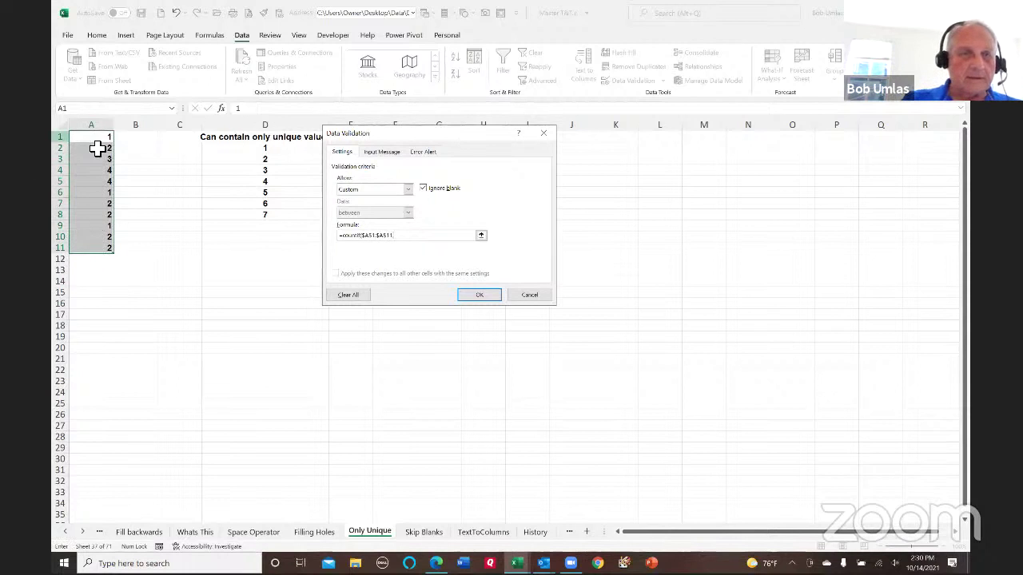
{"action": "type", "text": "A1)=1"}
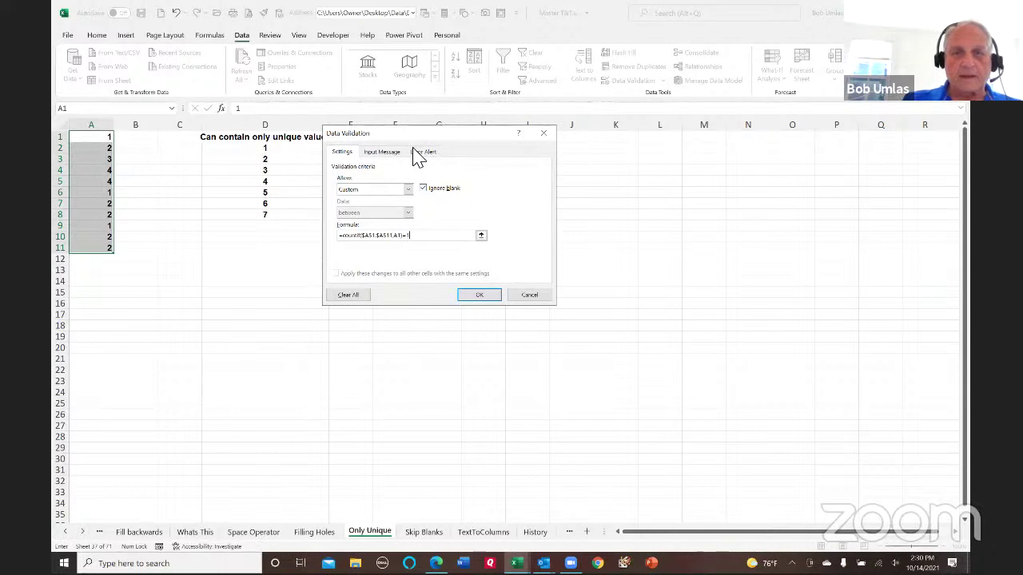
{"action": "left_click", "coordinate": [477, 296]}
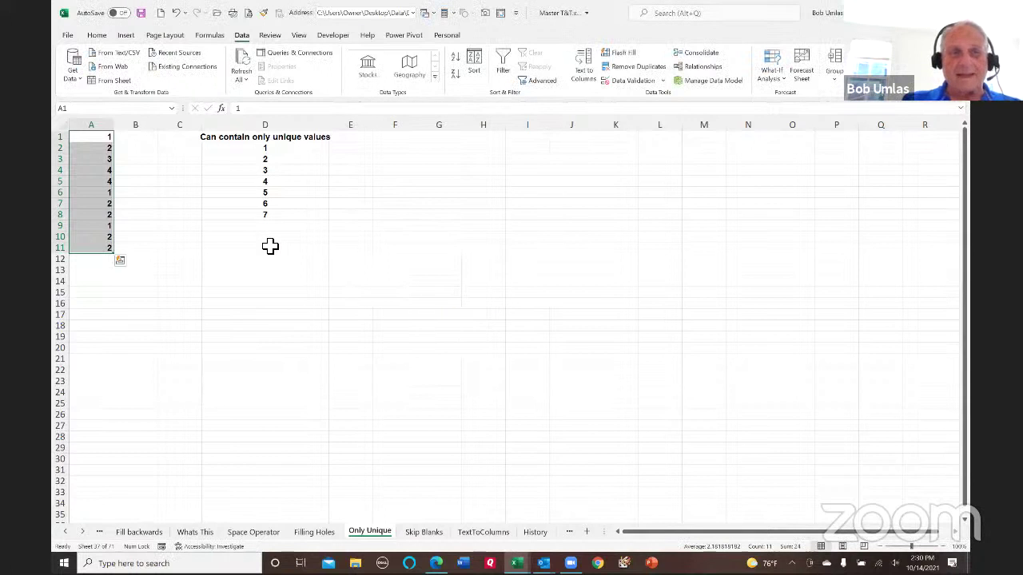
- Try to re-enter the existing value 4 in A4 to test the new validation rule
{"action": "left_click", "coordinate": [107, 174]}
{"action": "key", "text": "F2"}
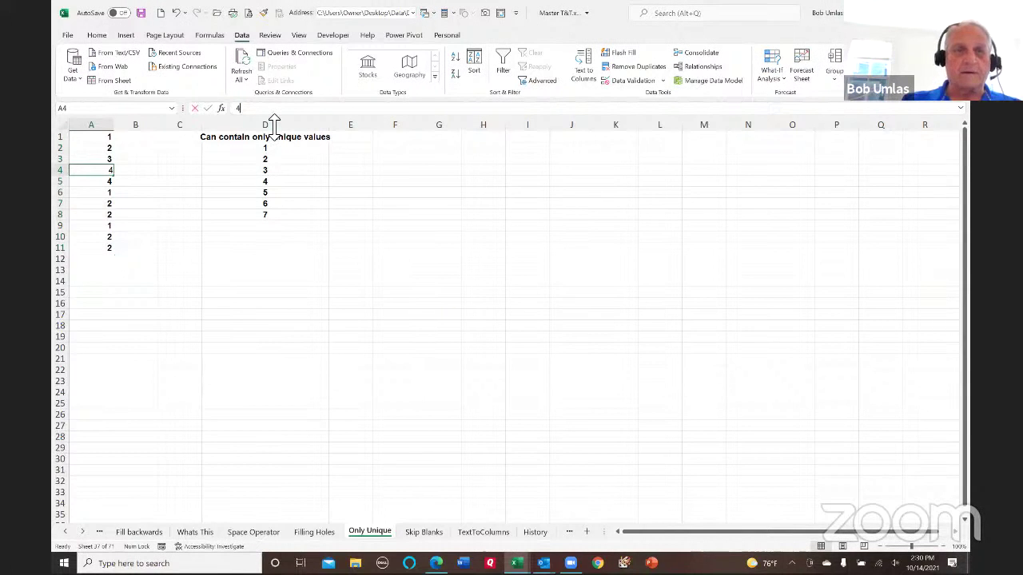
{"action": "key", "text": "Return"}
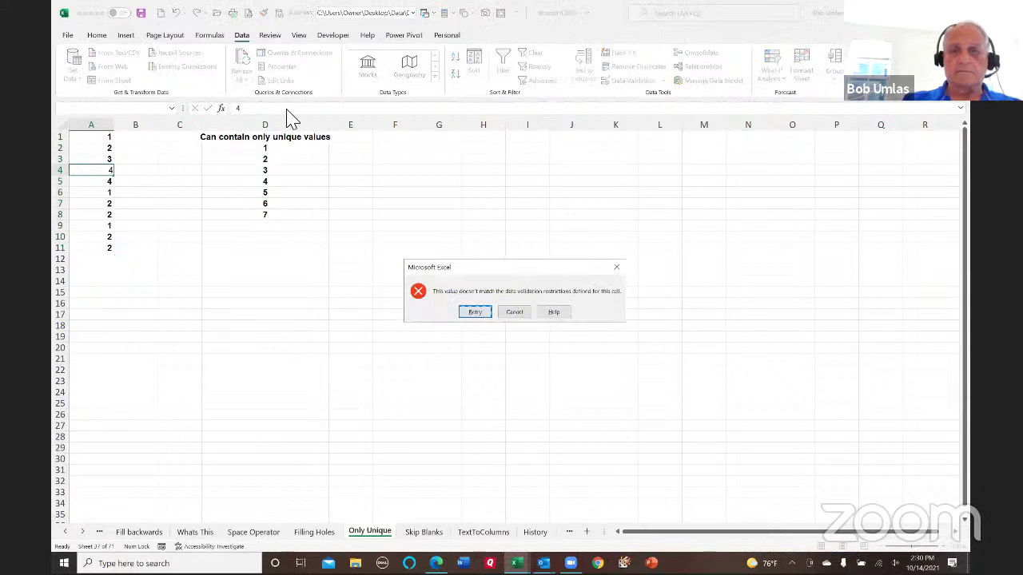
{"action": "left_click", "coordinate": [521, 313]}
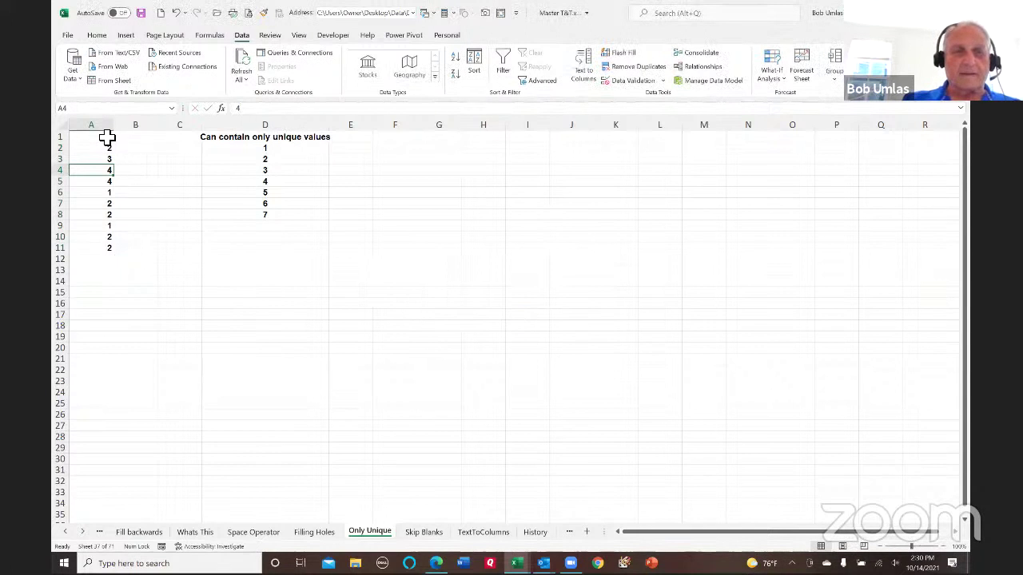
- Circle the invalid data on the sheet and check the marked cells in column A
{"action": "left_click", "coordinate": [663, 81]}
{"action": "left_click", "coordinate": [644, 112]}
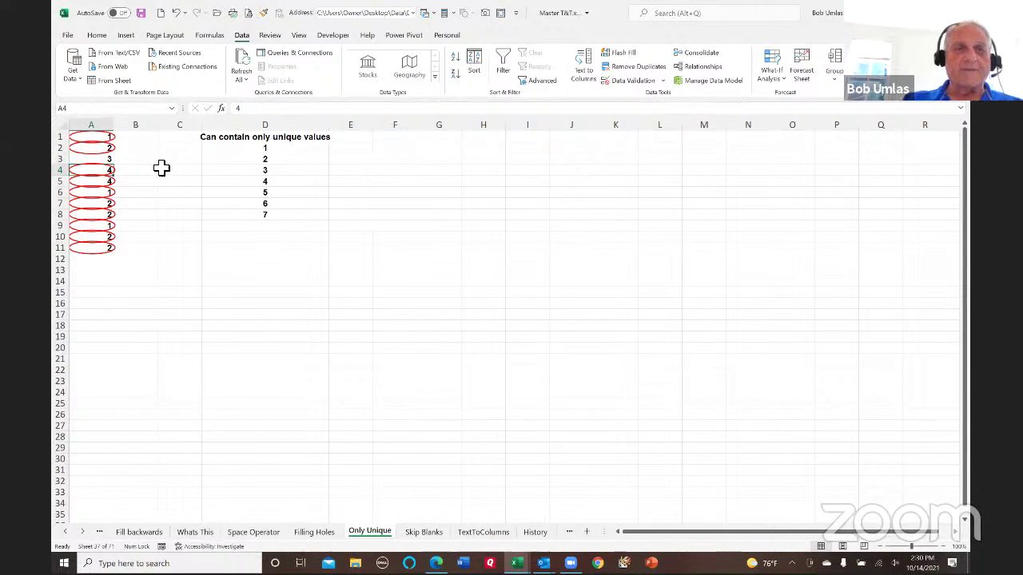
{"action": "left_click_drag", "start_coordinate": [111, 149], "coordinate": [110, 160]}
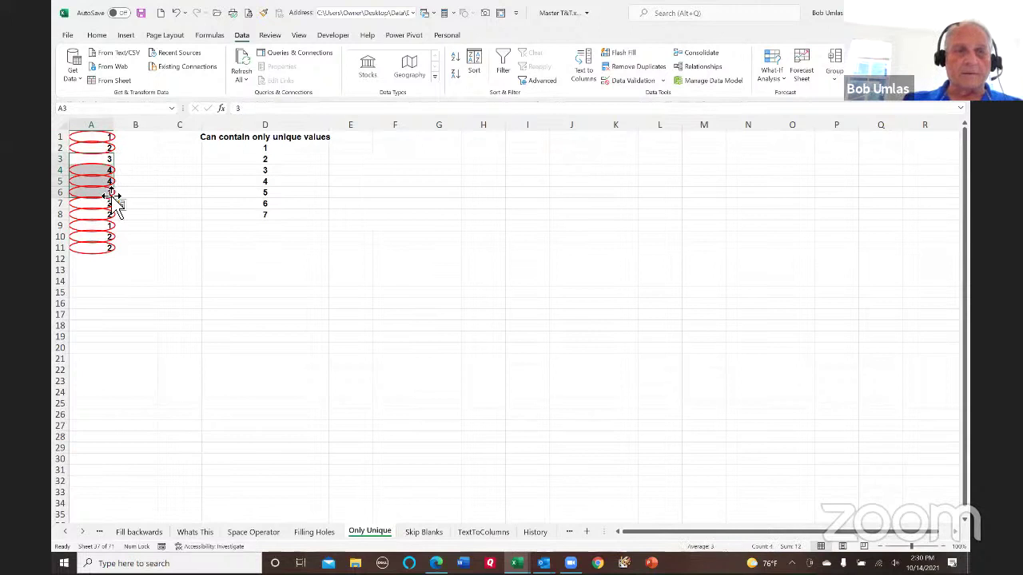
{"action": "left_click", "coordinate": [96, 192]}
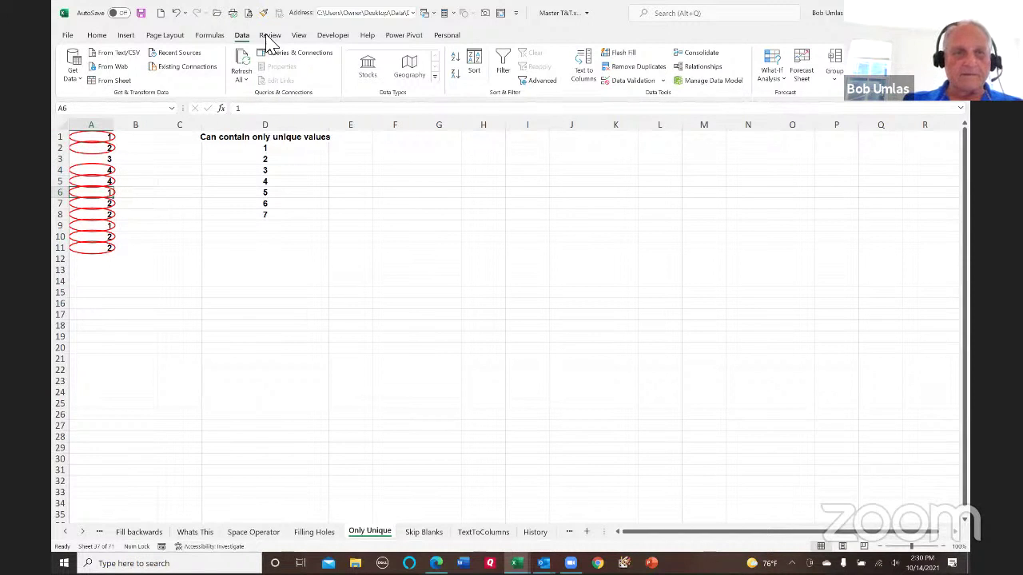
- Check in a print preview whether the validation circles print with the Only Unique sheet
{"action": "left_click", "coordinate": [249, 13]}
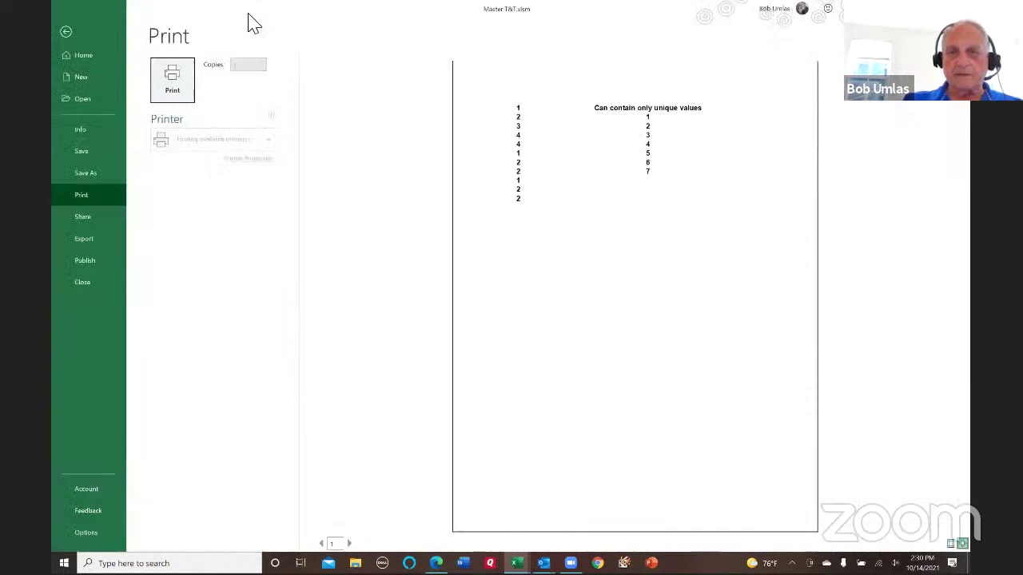
{"action": "left_click", "coordinate": [67, 32]}
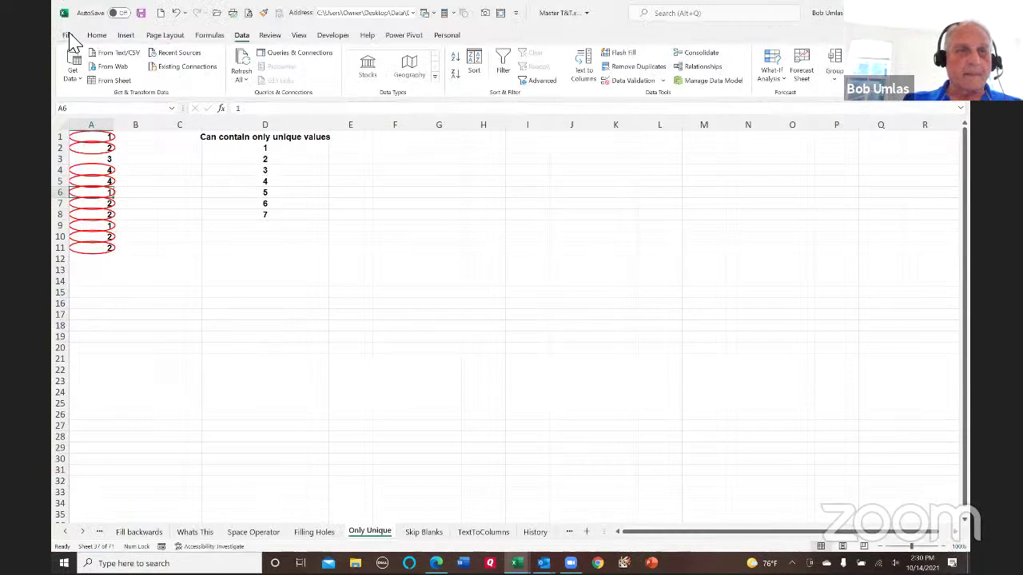
{"action": "left_click_drag", "start_coordinate": [91, 199], "coordinate": [95, 159]}
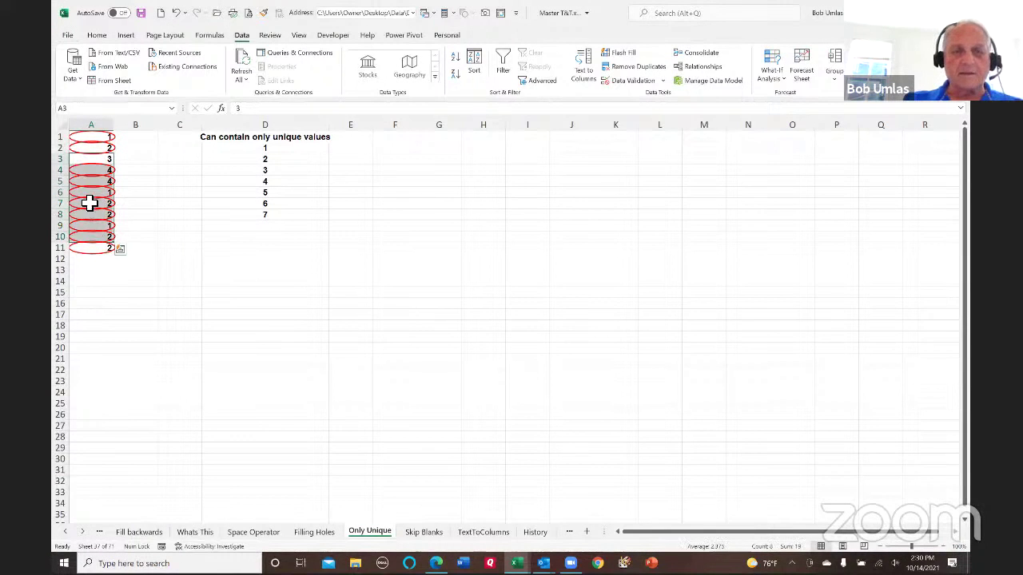
{"action": "left_click", "coordinate": [87, 200]}
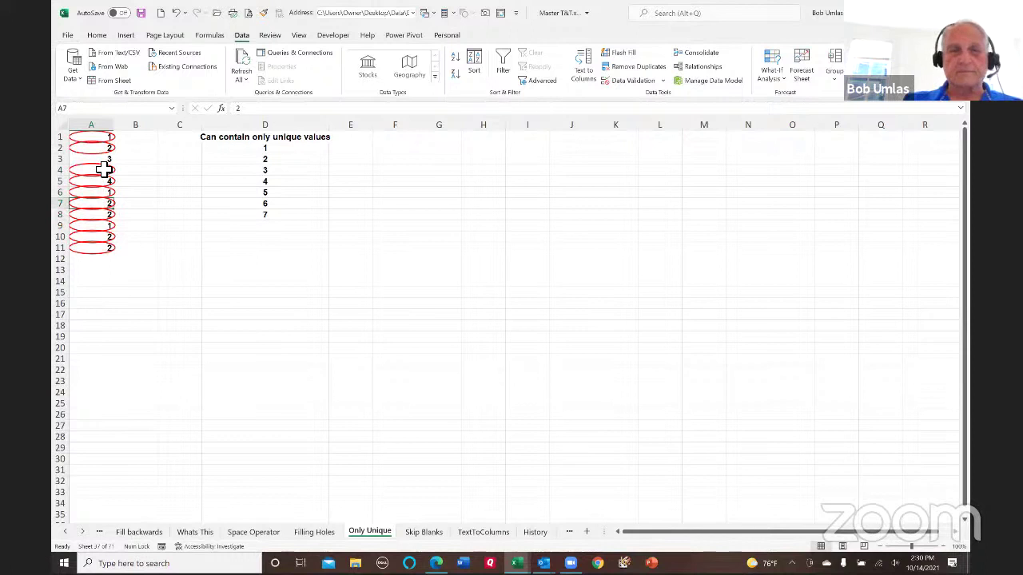
- Replace the value in A4 with 55 and clear the remaining validation circles from the sheet
{"action": "left_click", "coordinate": [102, 171]}
{"action": "type", "text": "55"}
{"action": "key", "text": "Return"}
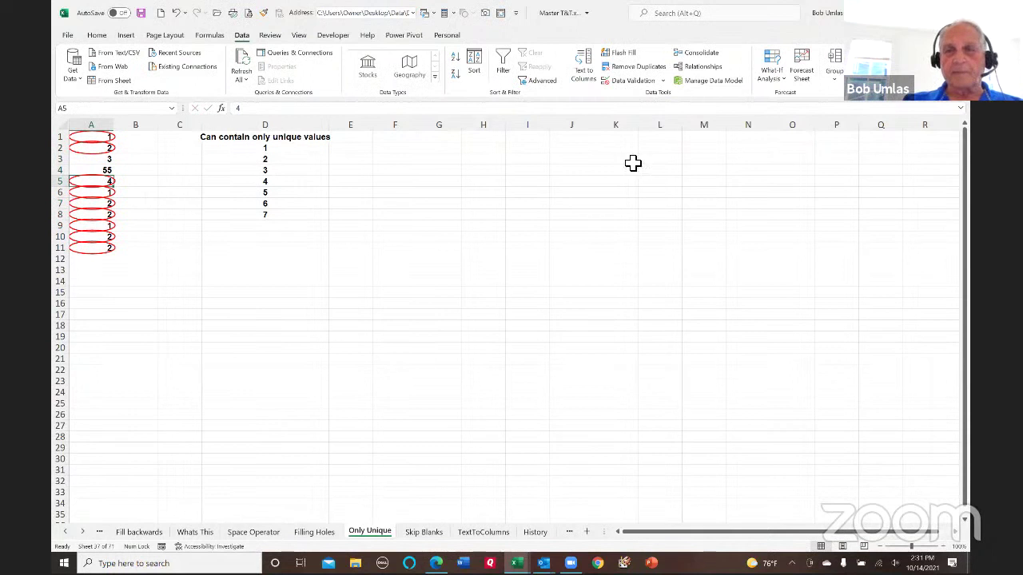
{"action": "left_click", "coordinate": [664, 83]}
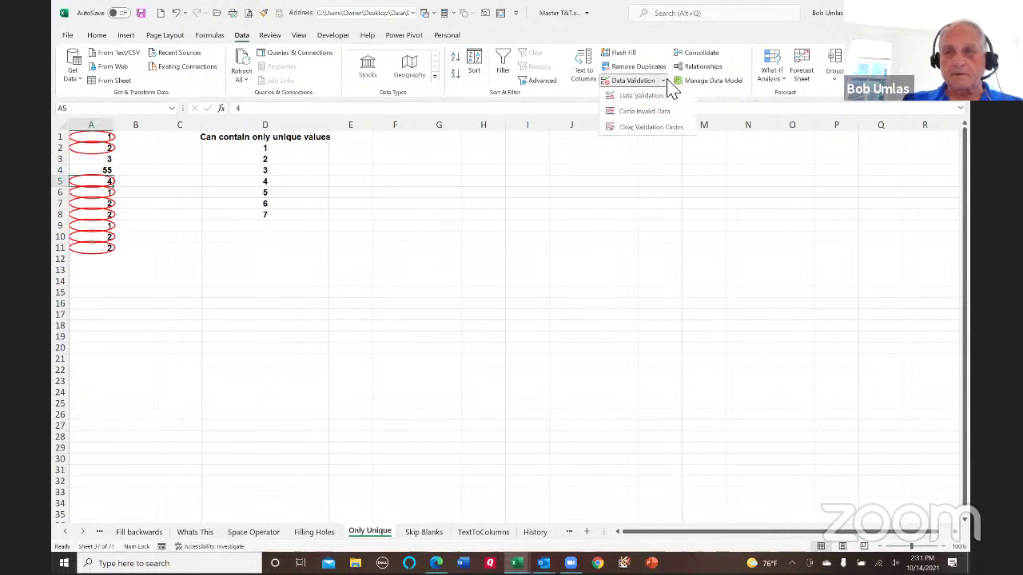
{"action": "left_click", "coordinate": [646, 128]}
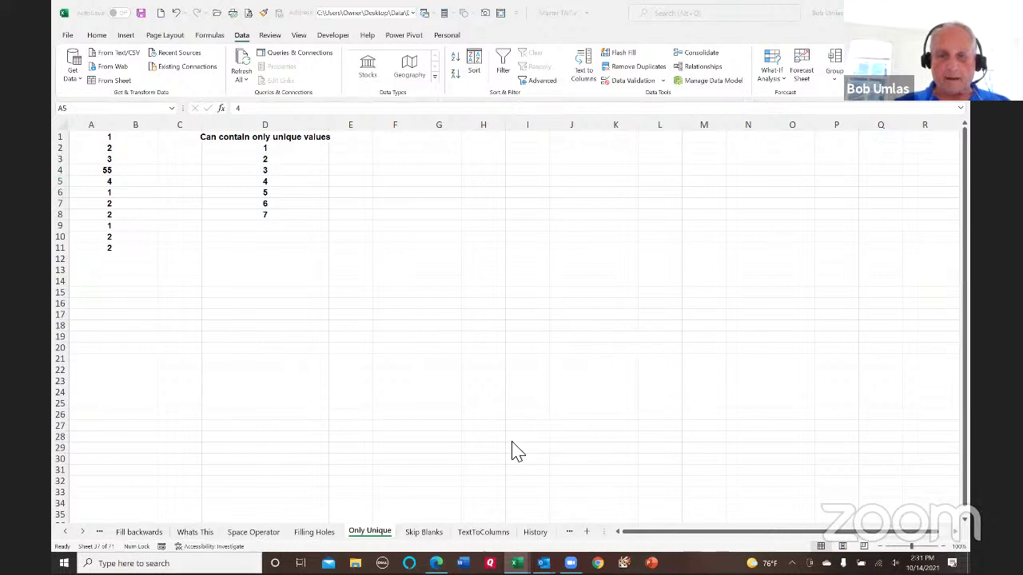
- Copy B1:B25, including its blank cells, on the Skip Blanks sheet
{"action": "left_click", "coordinate": [427, 532]}
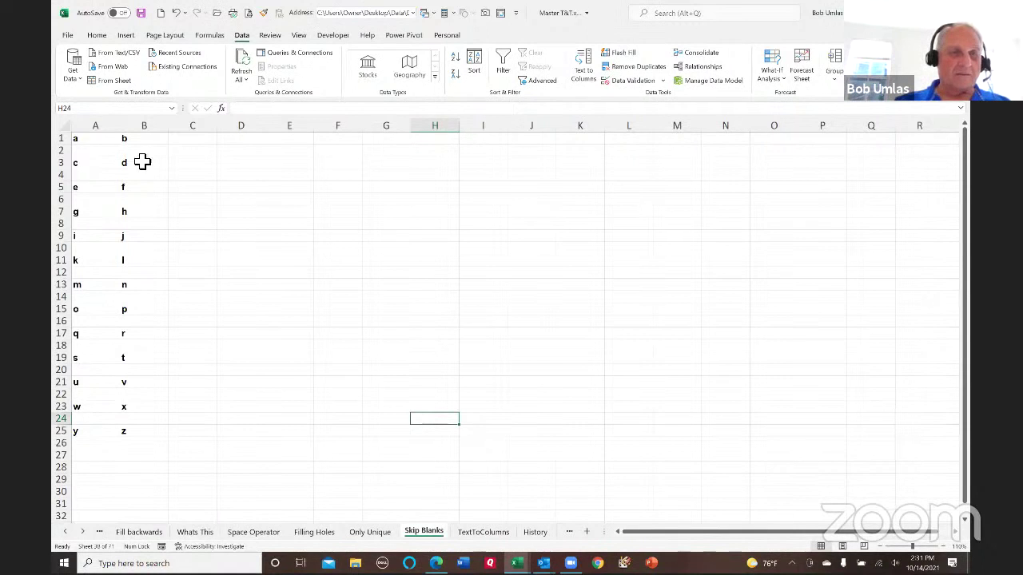
{"action": "left_click_drag", "start_coordinate": [139, 140], "coordinate": [132, 439]}
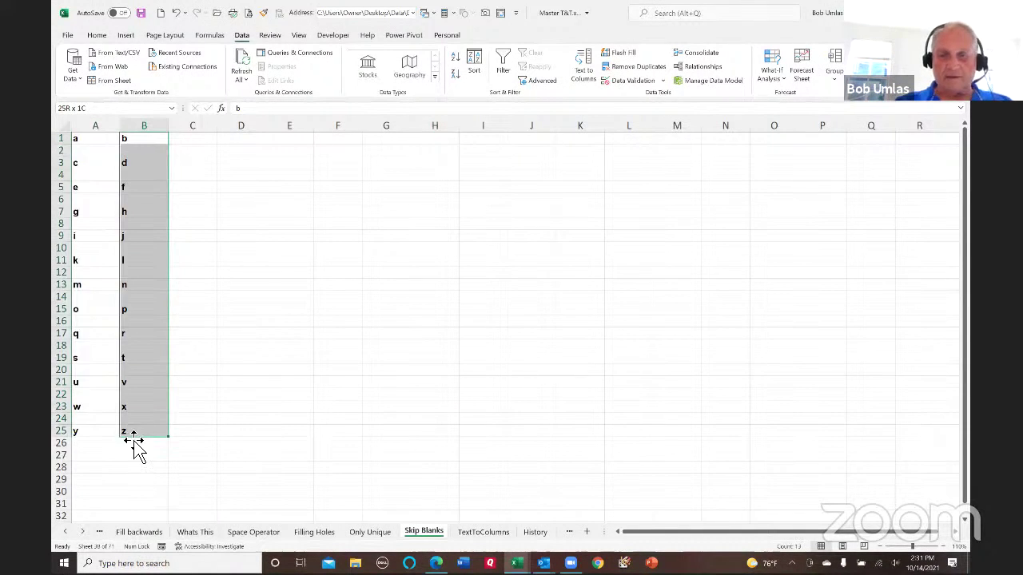
{"action": "key", "text": "ctrl+c"}
- Try a regular paste of the copied letters at A2 and undo it
{"action": "left_click", "coordinate": [98, 151]}
{"action": "key", "text": "ctrl+v"}
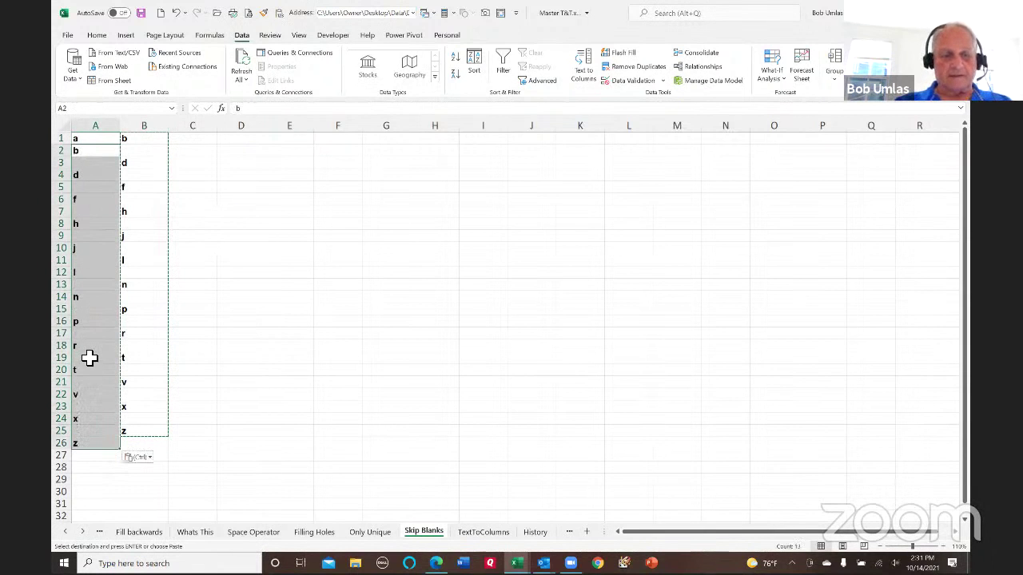
{"action": "key", "text": "ctrl+z"}
{"action": "left_click_drag", "start_coordinate": [139, 139], "coordinate": [144, 432]}
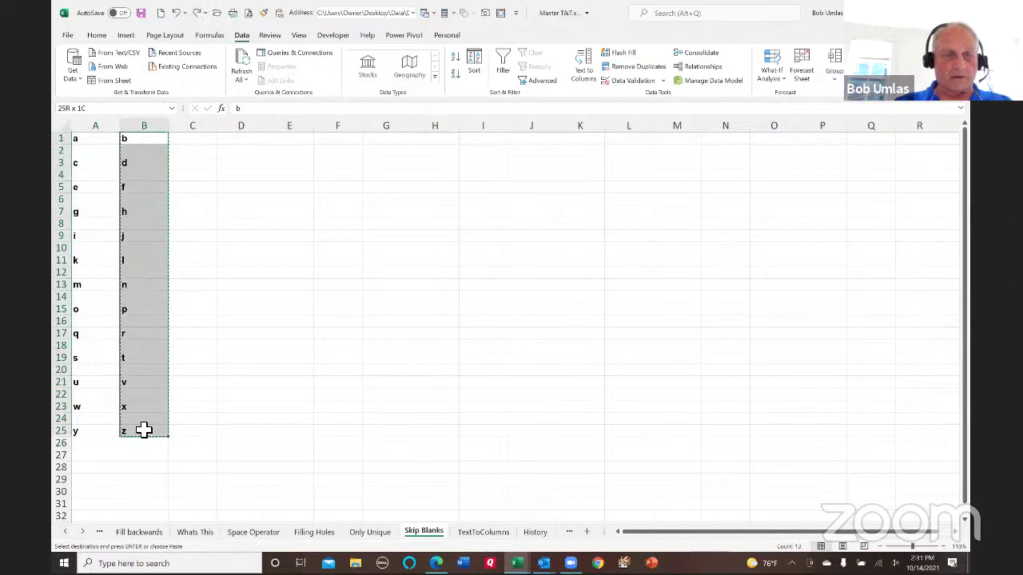
{"action": "left_click", "coordinate": [93, 140]}
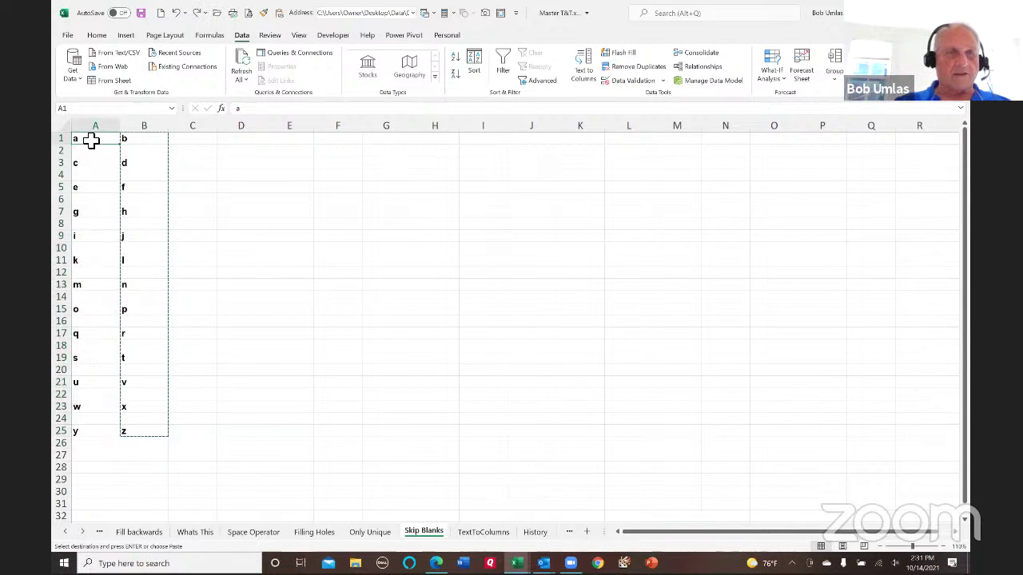
{"action": "left_click", "coordinate": [97, 35]}
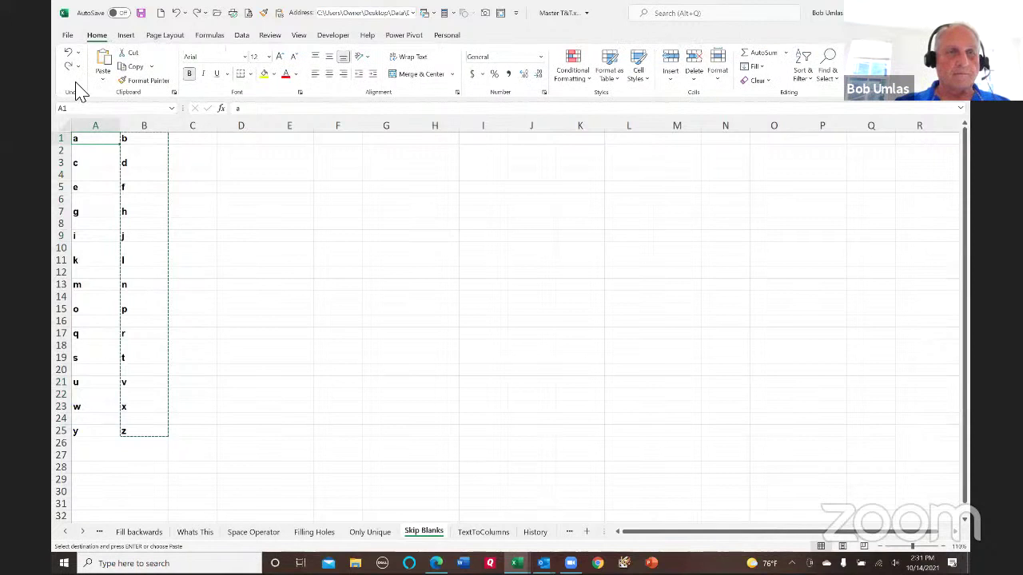
{"action": "left_click", "coordinate": [102, 77]}
{"action": "left_click", "coordinate": [120, 211]}
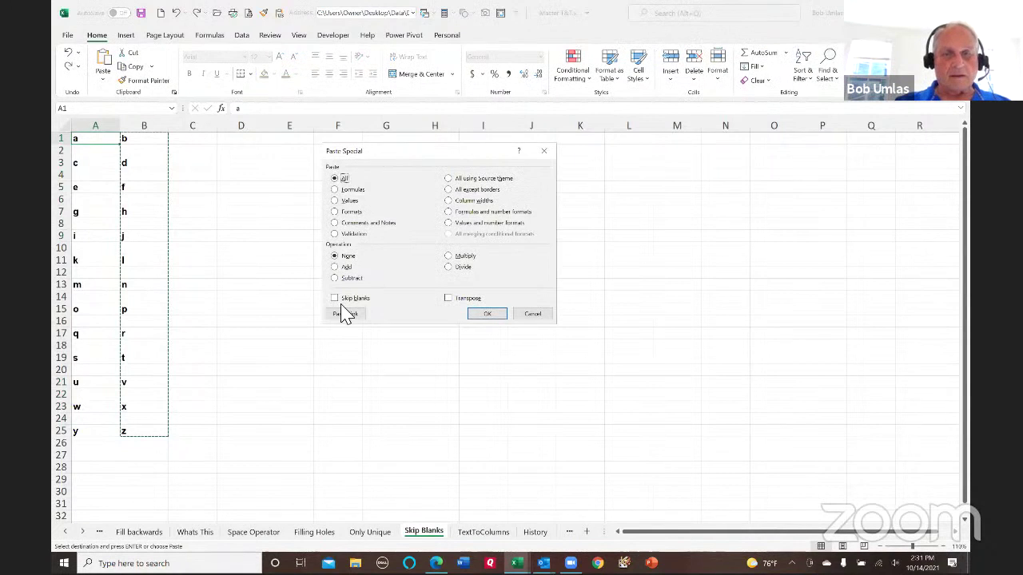
{"action": "left_click", "coordinate": [334, 298]}
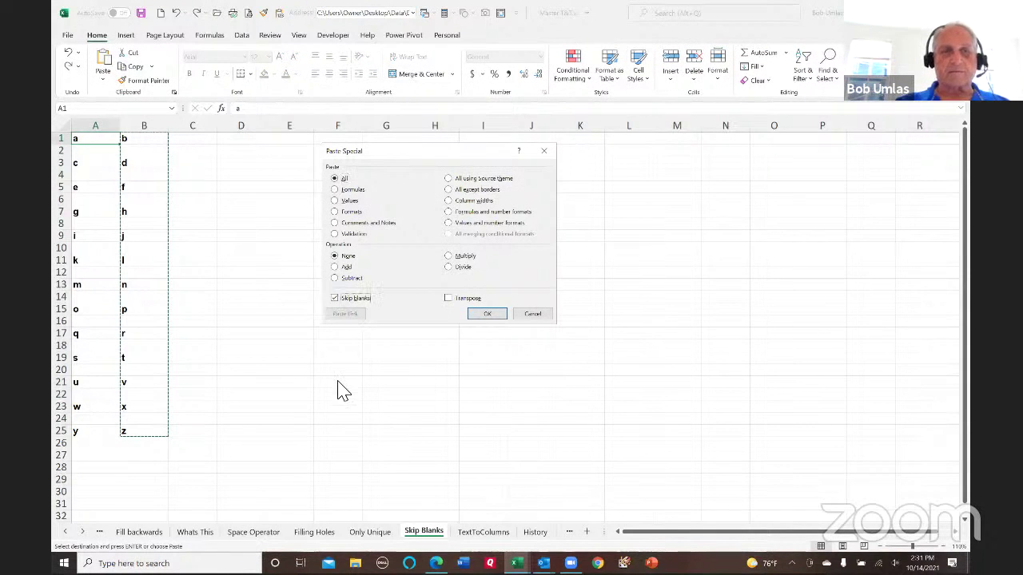
{"action": "left_click", "coordinate": [532, 314]}
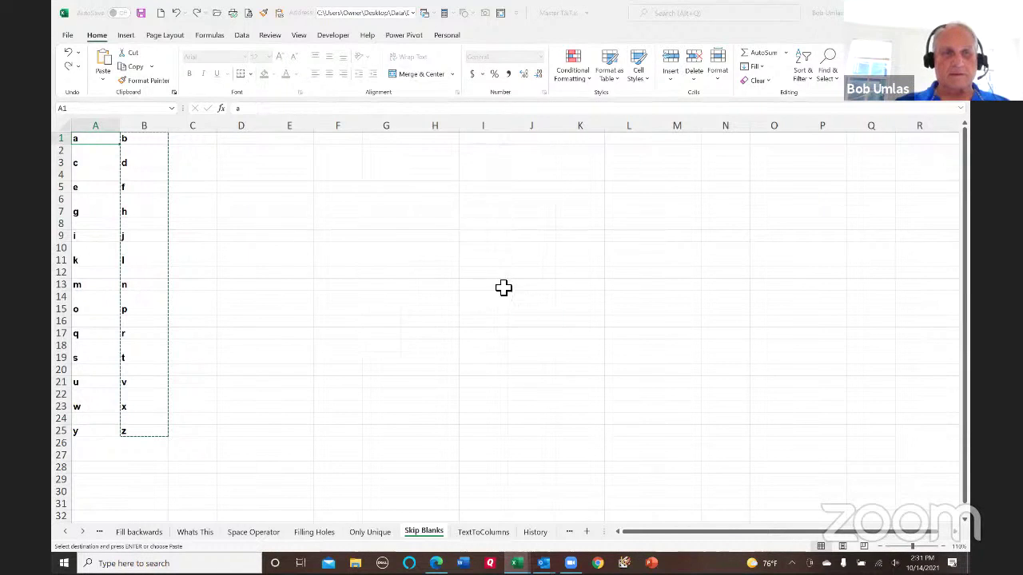
- Paste the copied B1:B25 at A2 using Paste Special with Skip blanks, and end copy mode
{"action": "left_click", "coordinate": [97, 152]}
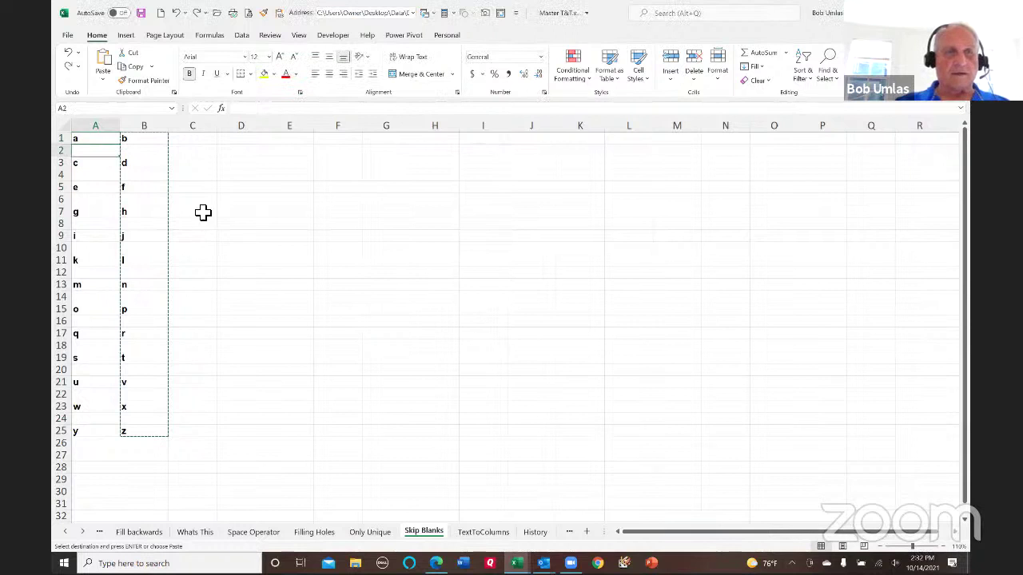
{"action": "left_click", "coordinate": [103, 76]}
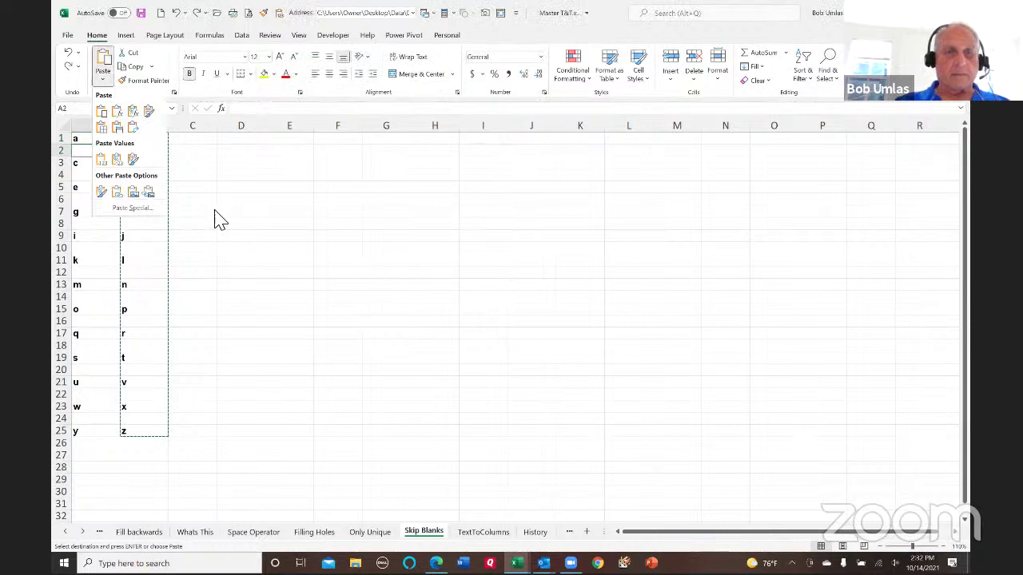
{"action": "left_click", "coordinate": [136, 210]}
{"action": "left_click", "coordinate": [336, 298]}
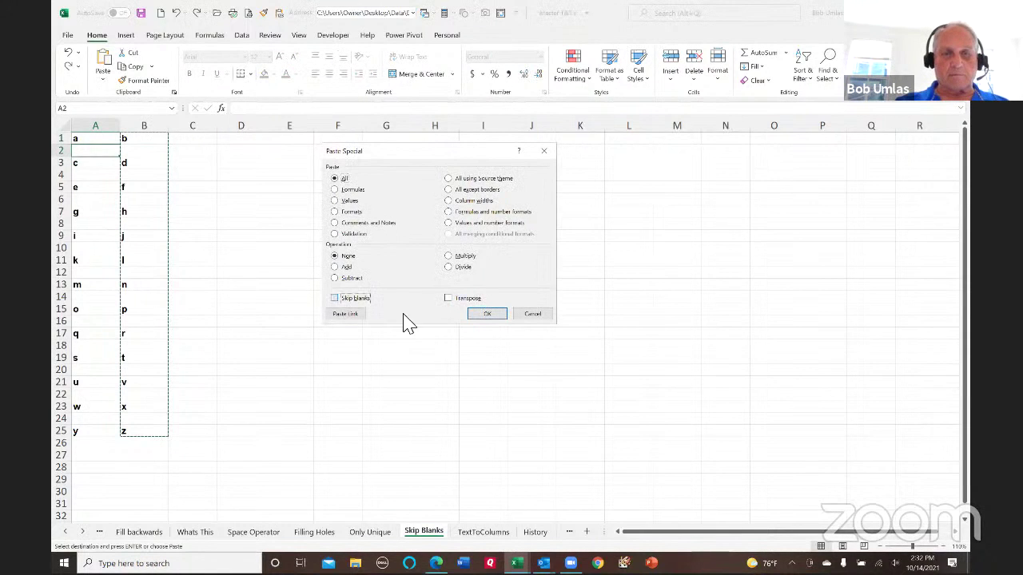
{"action": "left_click", "coordinate": [486, 316]}
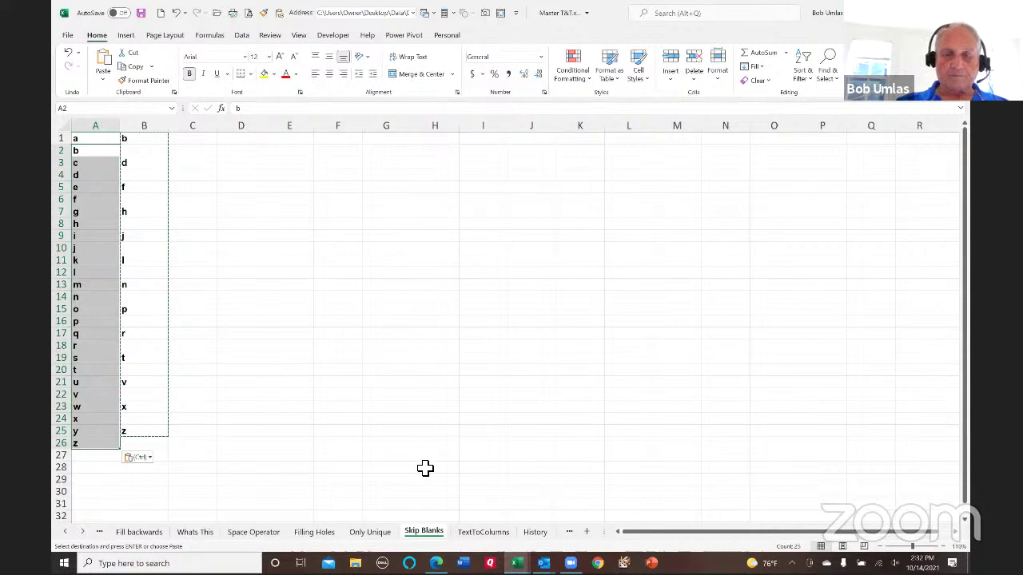
{"action": "key", "text": "Escape"}
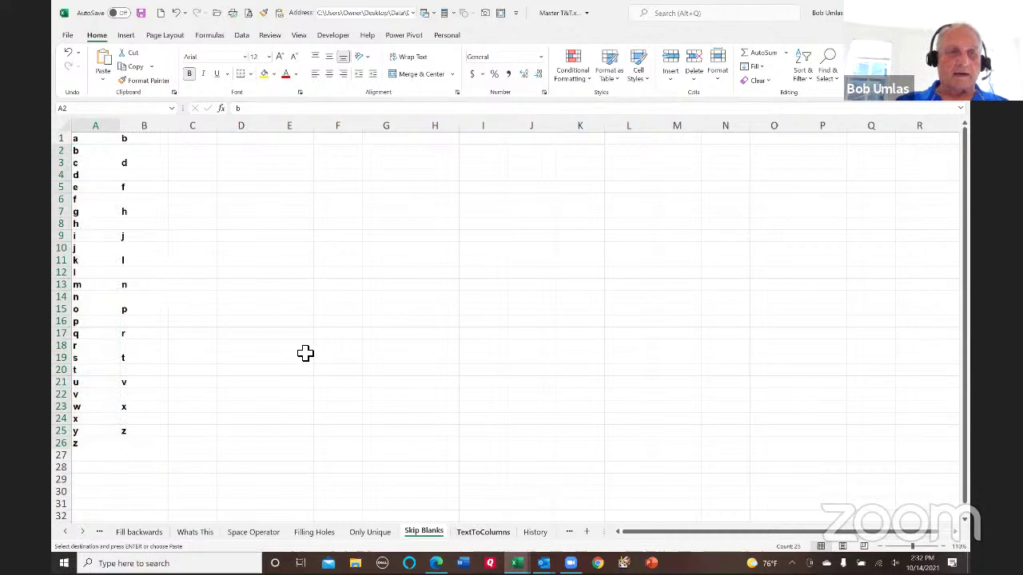
- On the TextToColumns sheet, split A1:A5 with fixed-width breaks after the year and month digits, and undo the split
{"action": "key", "text": "ctrl+Page_Down"}
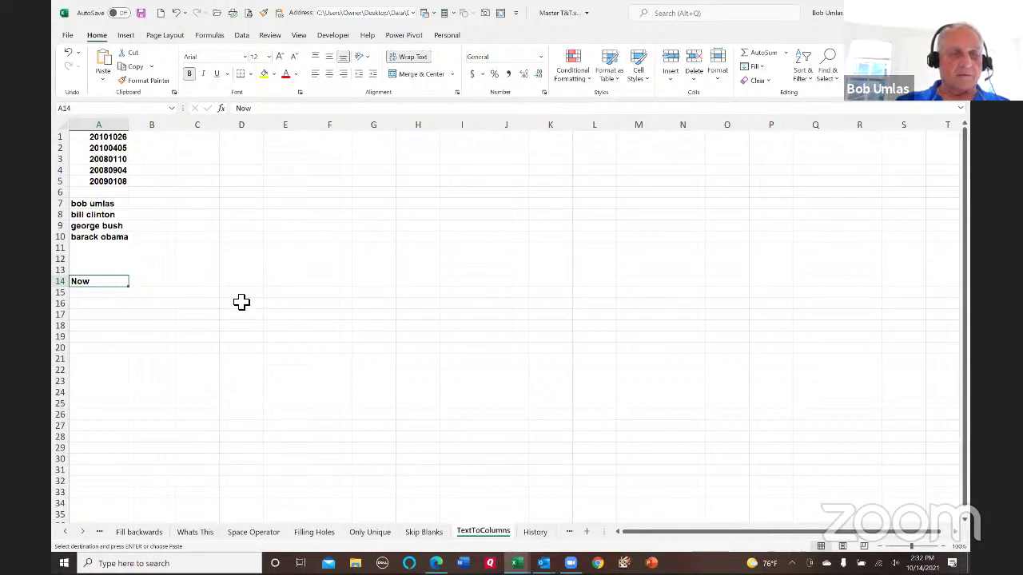
{"action": "left_click_drag", "start_coordinate": [119, 137], "coordinate": [113, 185]}
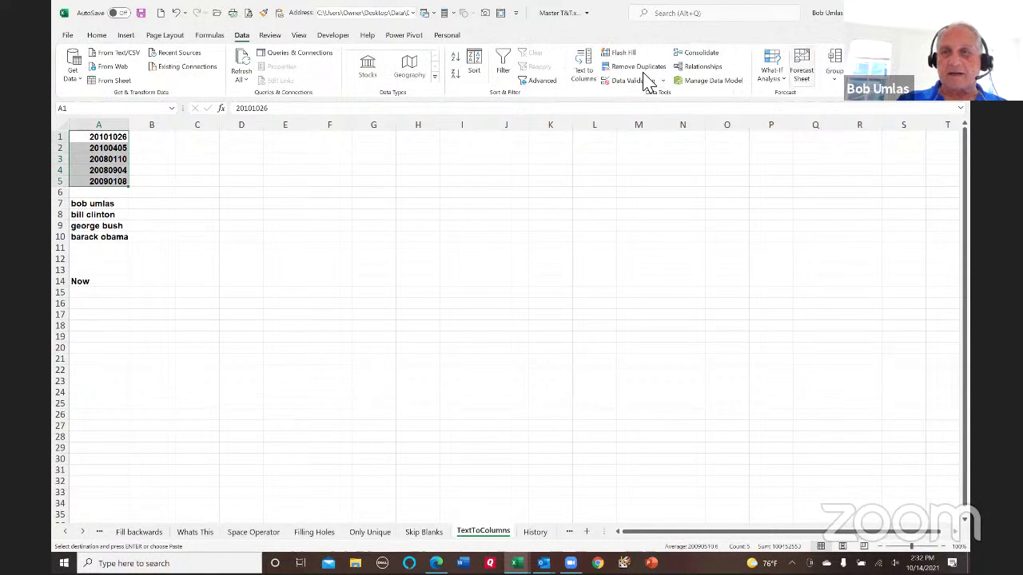
{"action": "left_click", "coordinate": [591, 57]}
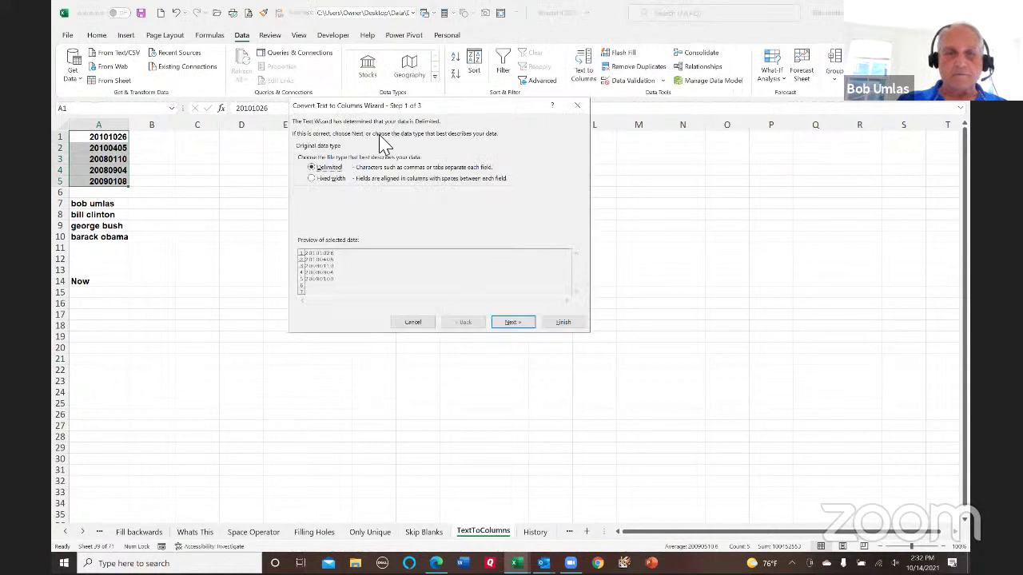
{"action": "left_click", "coordinate": [323, 179]}
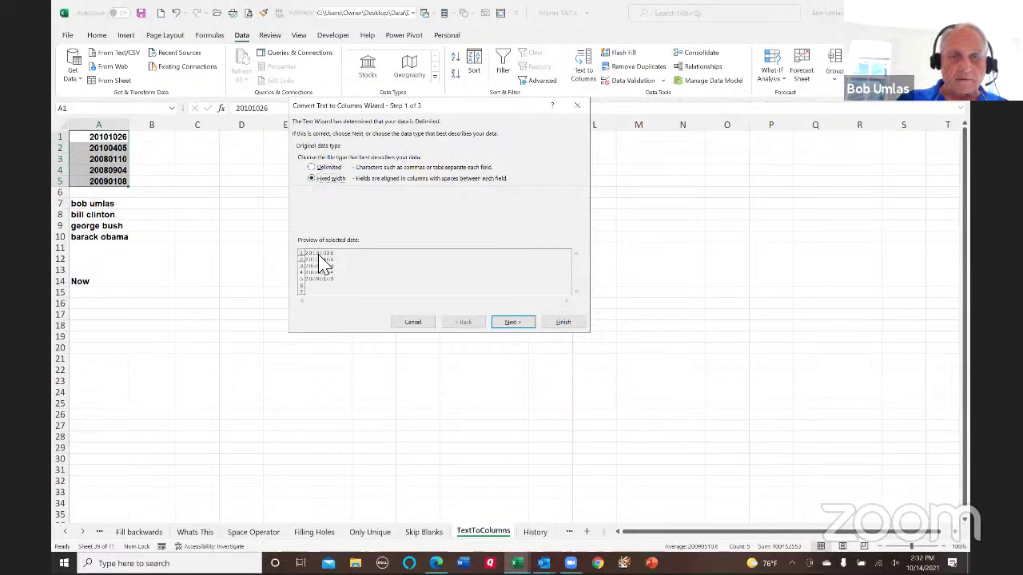
{"action": "left_click", "coordinate": [516, 328]}
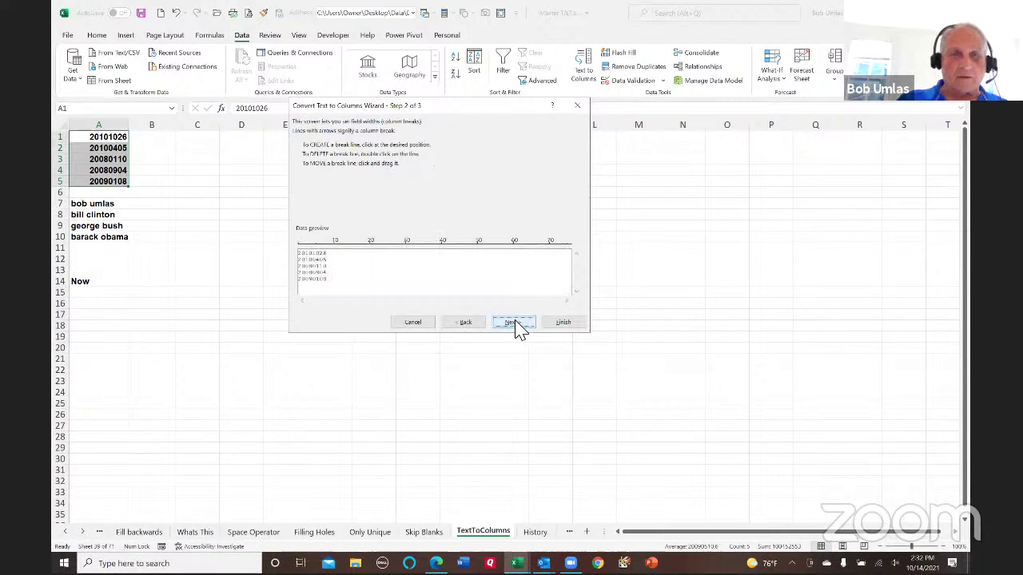
{"action": "left_click", "coordinate": [312, 262]}
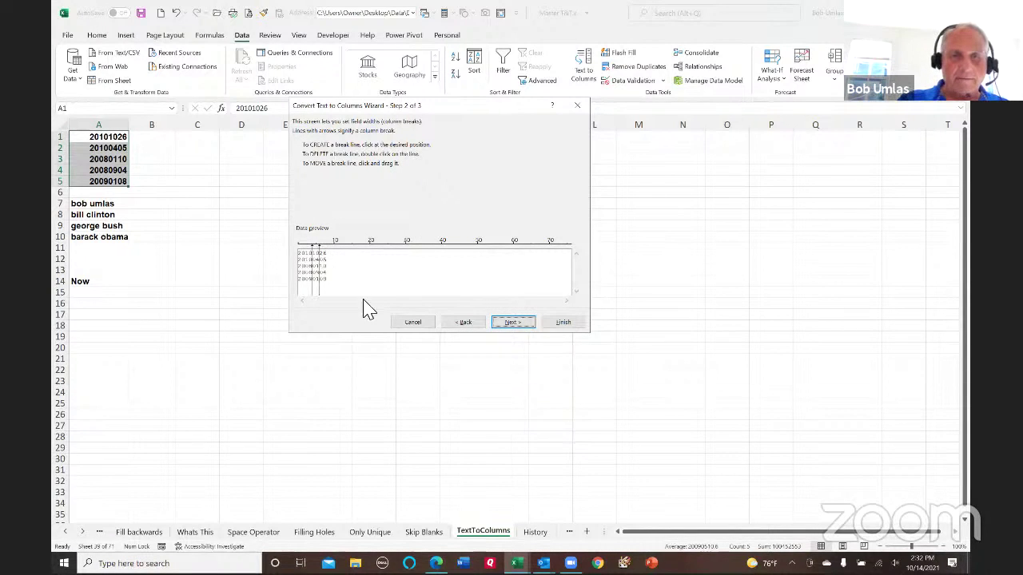
{"action": "left_click", "coordinate": [574, 323]}
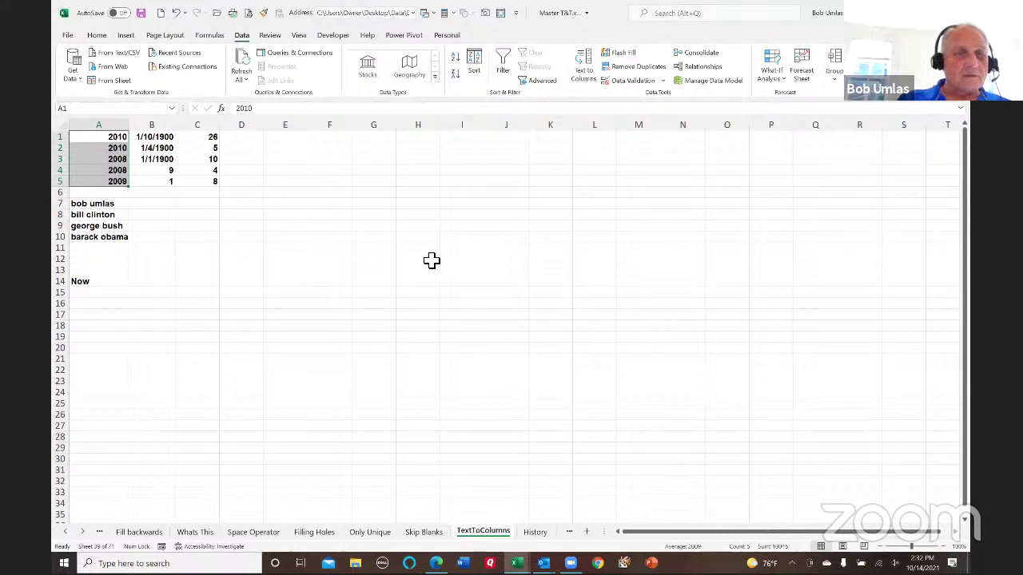
{"action": "key", "text": "ctrl+z"}
- Convert A1:A5 to dates with Text to Columns, delimited without the Other delimiter, using the YMD date format and destination B1
{"action": "key", "text": "ctrl+c"}
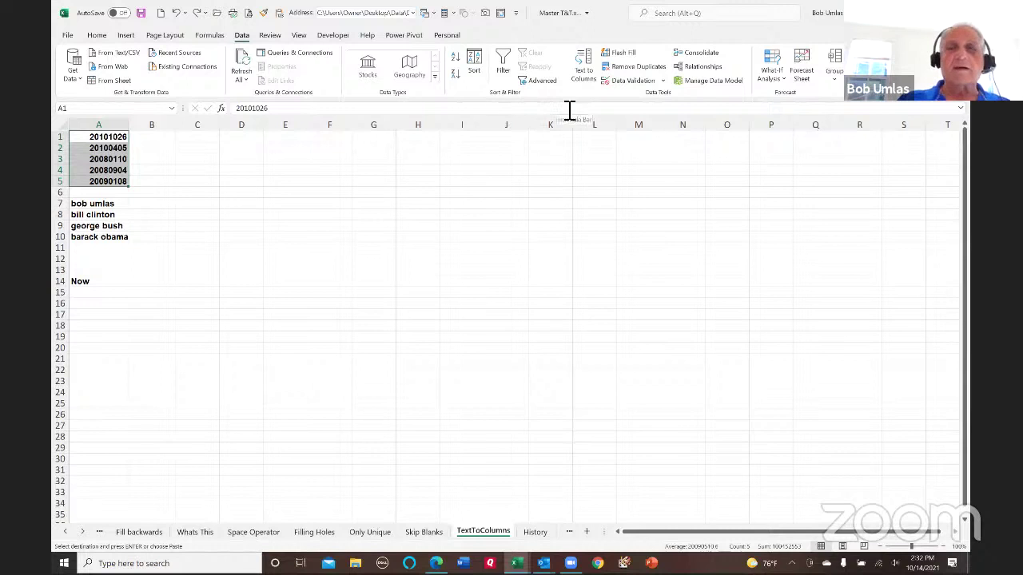
{"action": "left_click", "coordinate": [590, 70]}
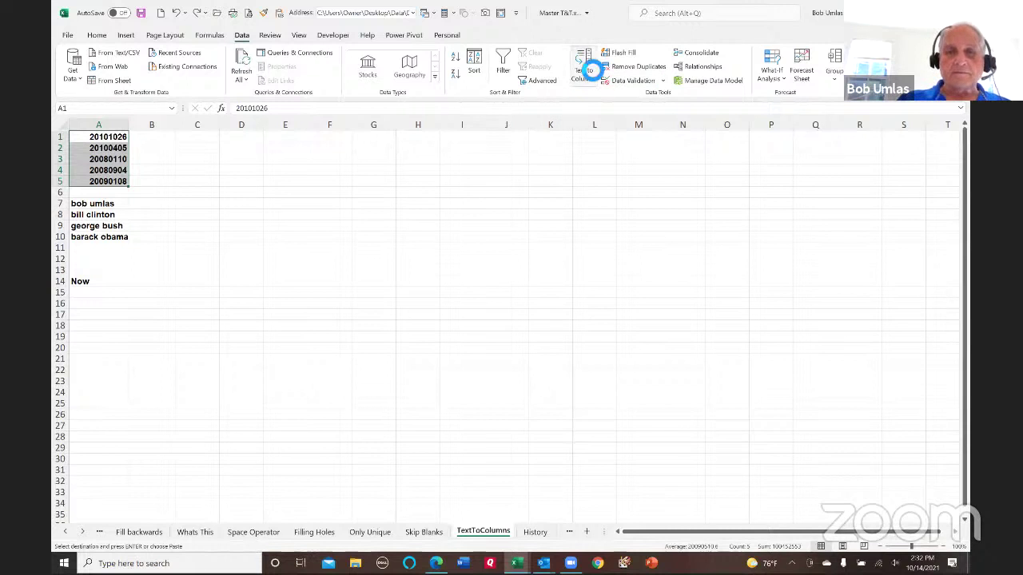
{"action": "left_click", "coordinate": [510, 324]}
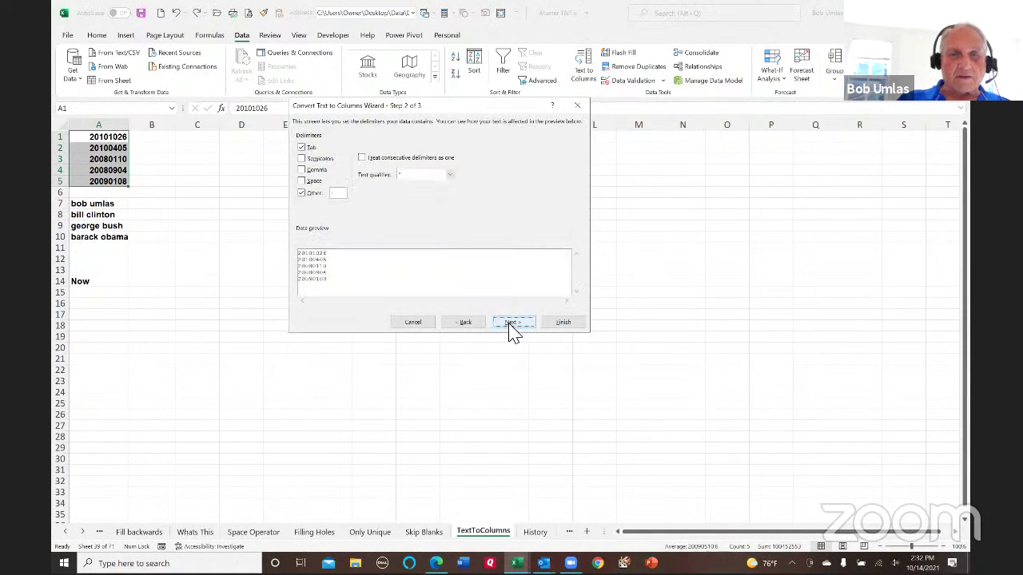
{"action": "left_click", "coordinate": [302, 194]}
{"action": "left_click", "coordinate": [512, 322]}
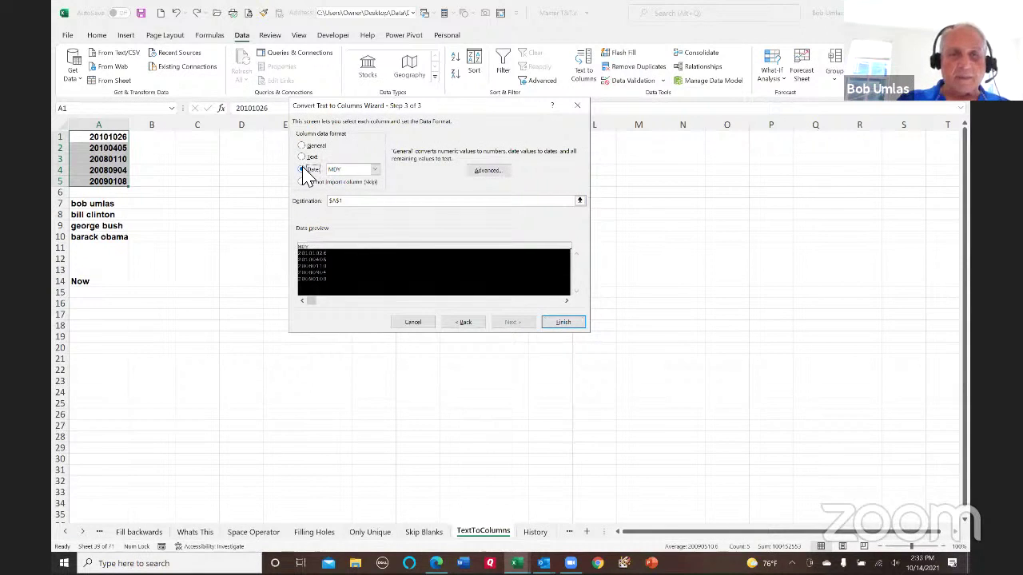
{"action": "left_click", "coordinate": [375, 169]}
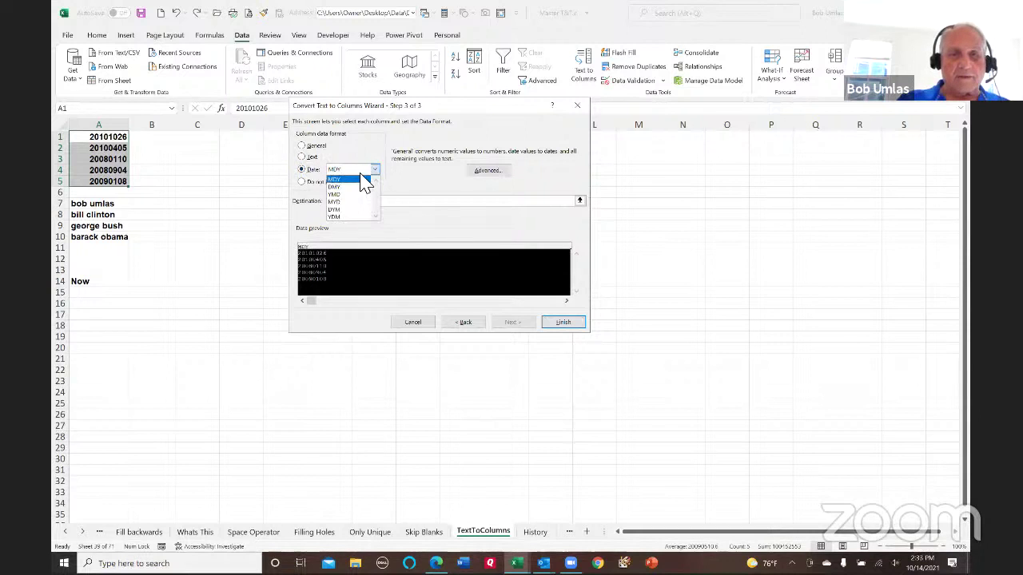
{"action": "left_click", "coordinate": [349, 196]}
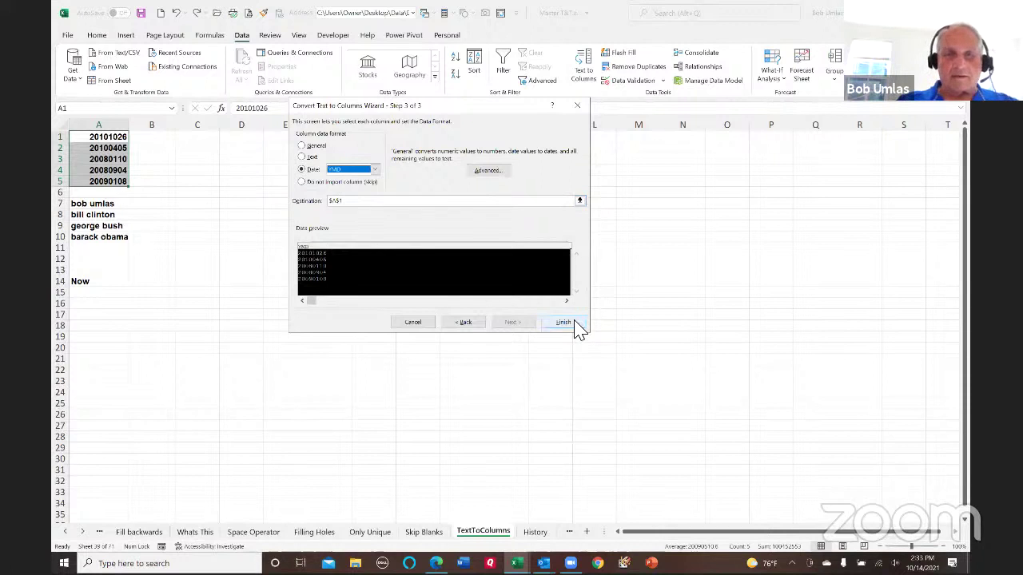
{"action": "left_click", "coordinate": [347, 201]}
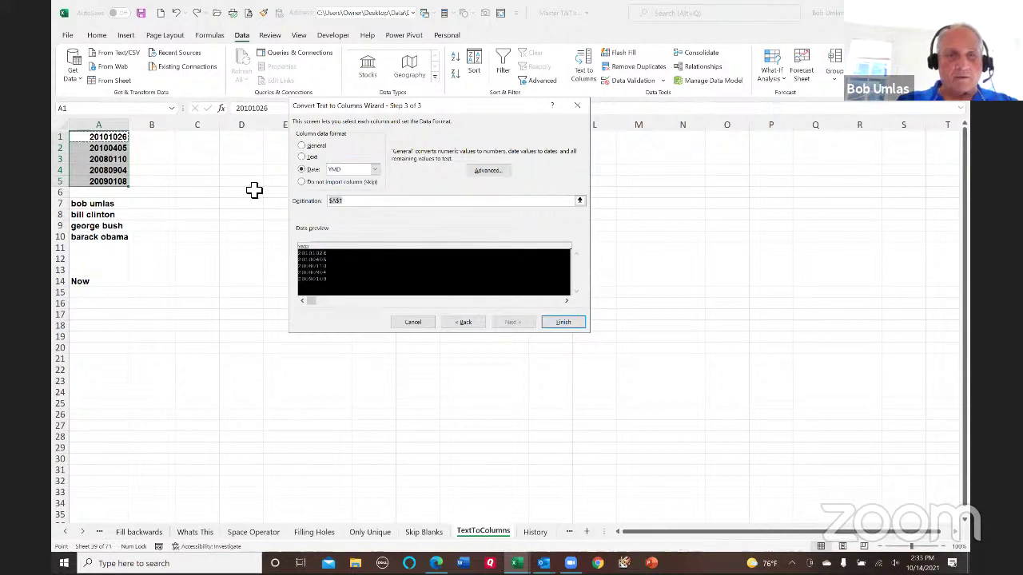
{"action": "left_click", "coordinate": [154, 141]}
{"action": "left_click", "coordinate": [564, 323]}
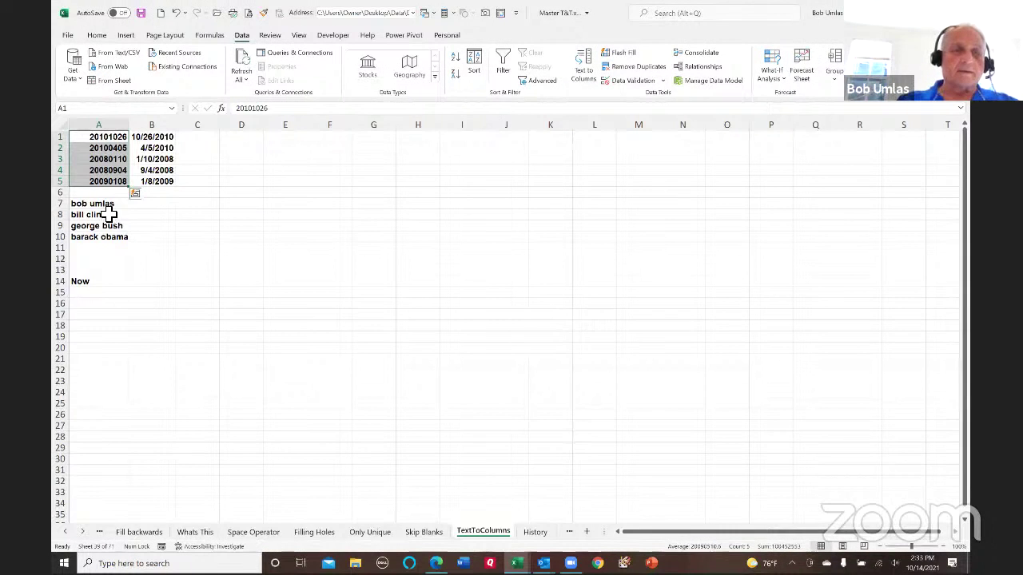
- Split the full names in A7:A10 into first and last names with Text to Columns, adding Space as a delimiter
{"action": "left_click_drag", "start_coordinate": [102, 205], "coordinate": [110, 245]}
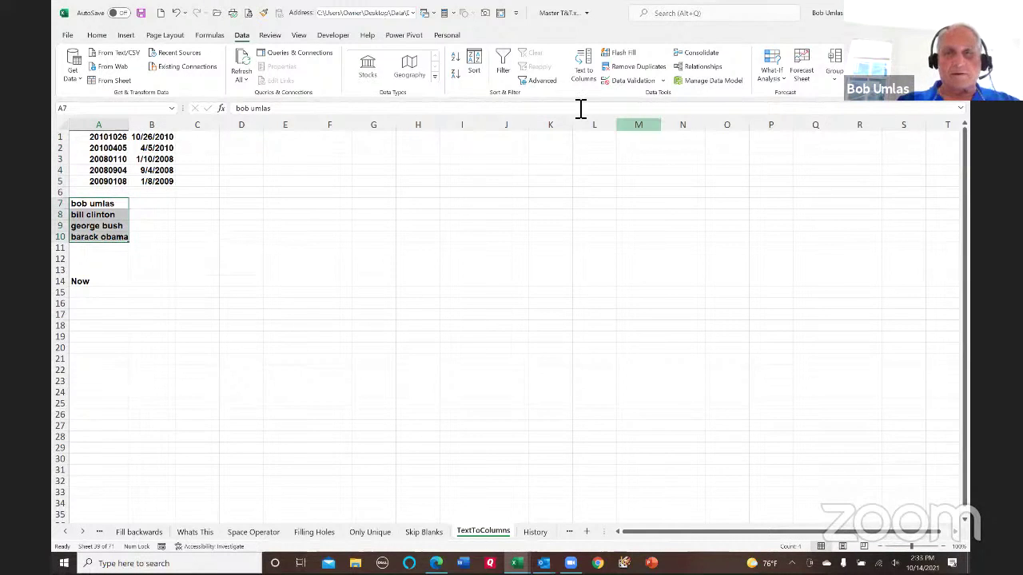
{"action": "left_click", "coordinate": [583, 68]}
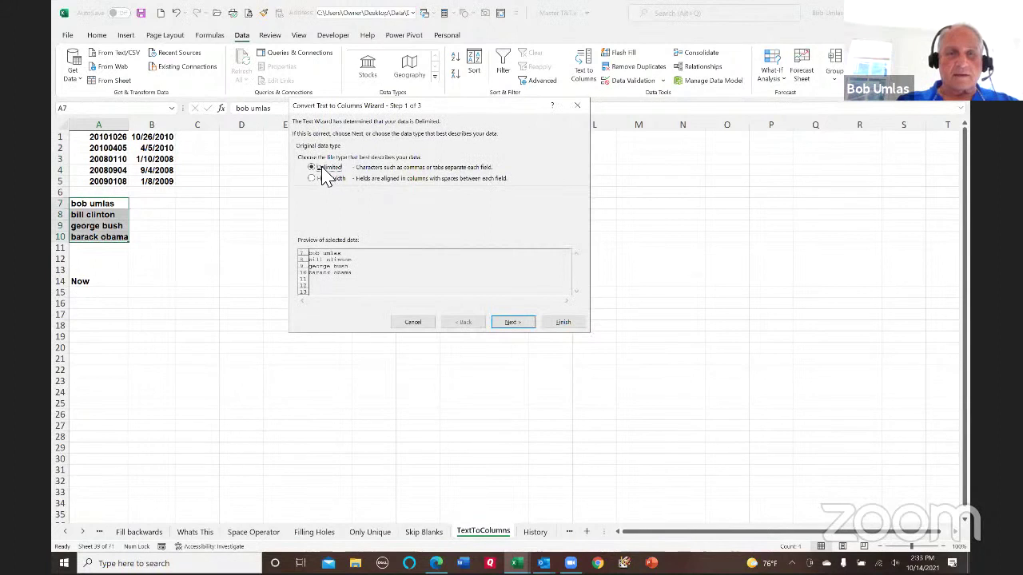
{"action": "left_click", "coordinate": [513, 322]}
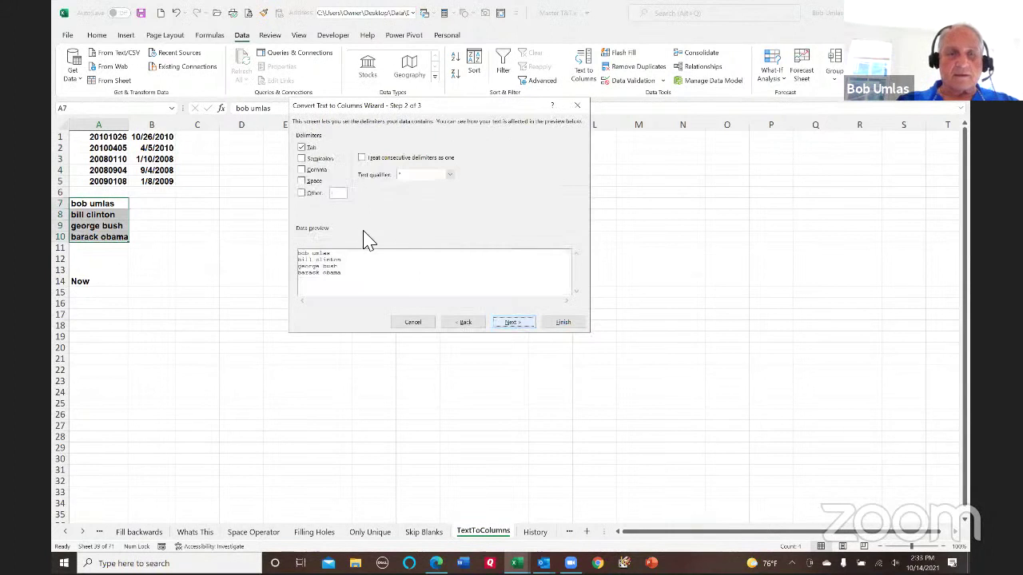
{"action": "left_click", "coordinate": [304, 181]}
{"action": "left_click", "coordinate": [563, 323]}
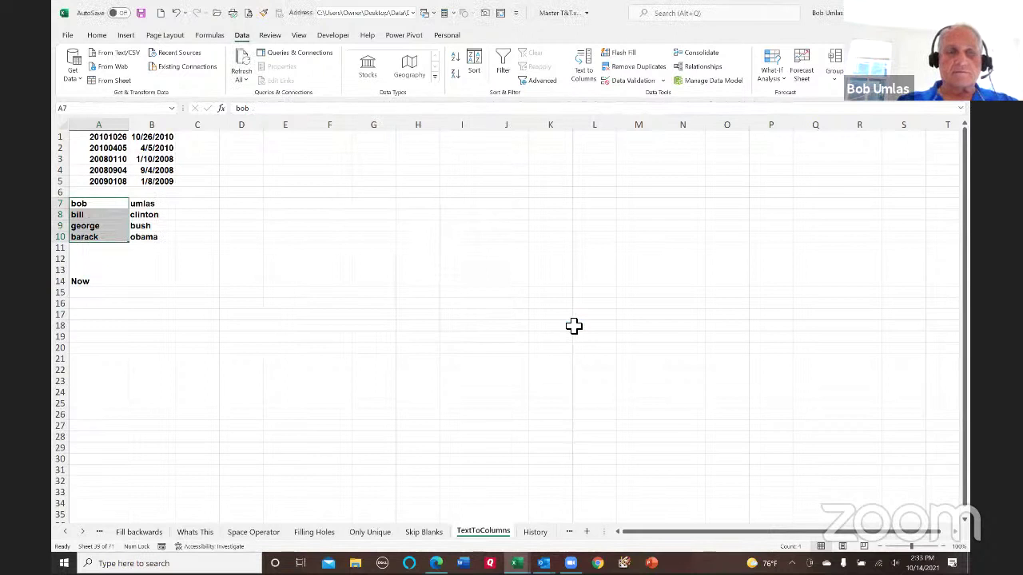
- Examine the complete multi-line text of cell A14 in an expanded formula bar, and leave the cell without editing it
{"action": "left_click", "coordinate": [116, 285]}
{"action": "type", "text": "party!"}
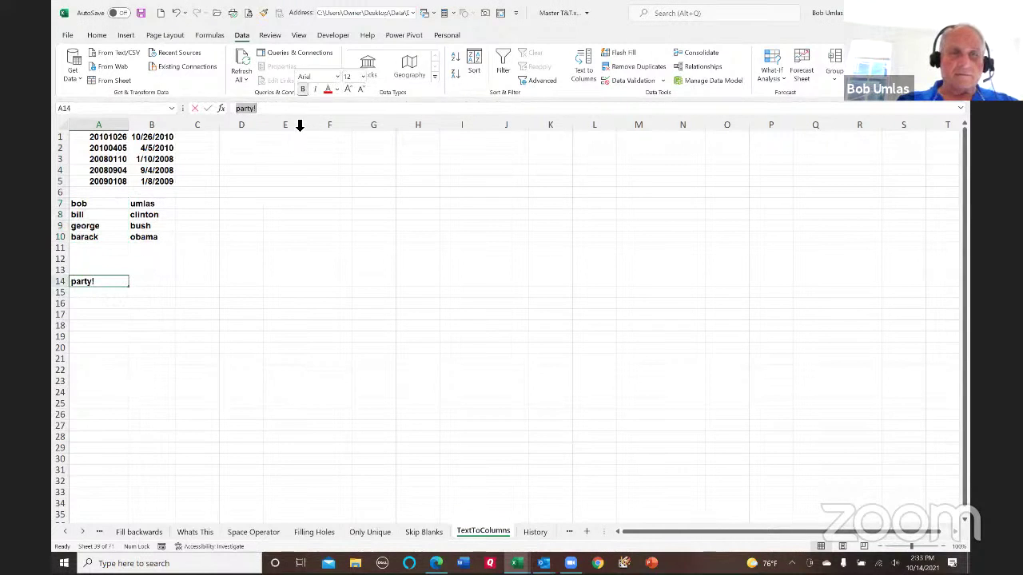
{"action": "left_click", "coordinate": [298, 116]}
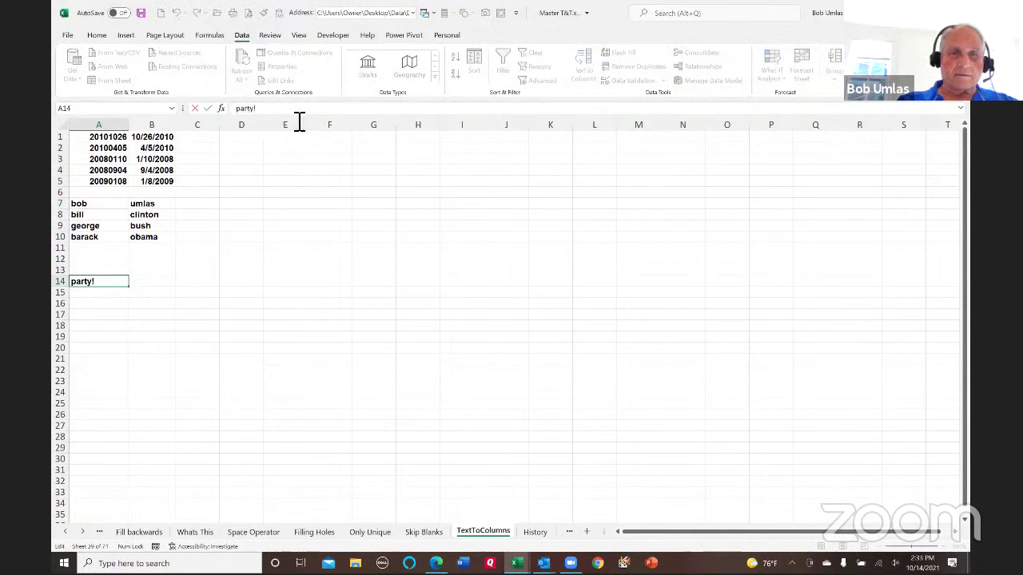
{"action": "left_click", "coordinate": [960, 109]}
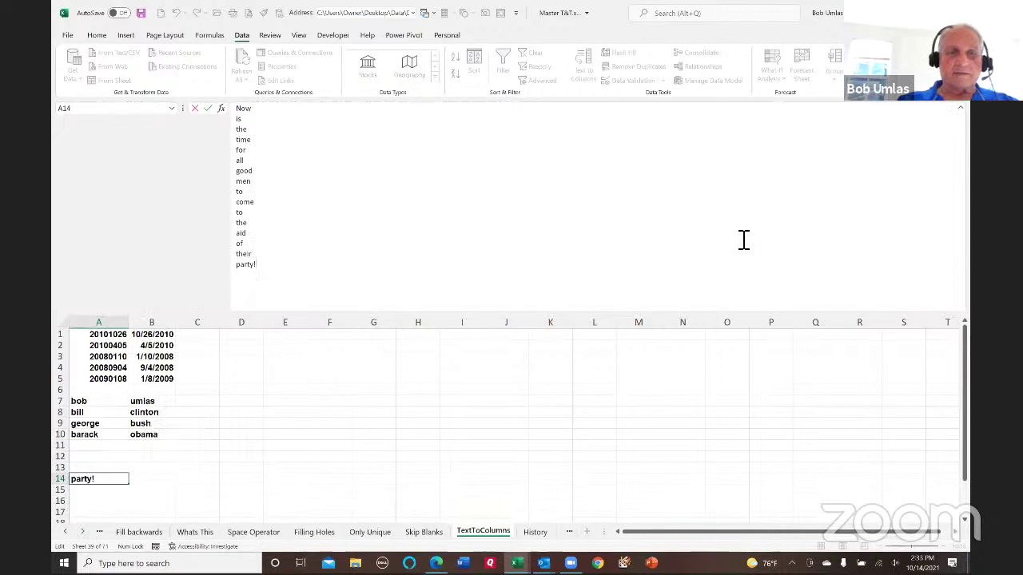
{"action": "left_click", "coordinate": [962, 111]}
{"action": "key", "text": "Escape"}
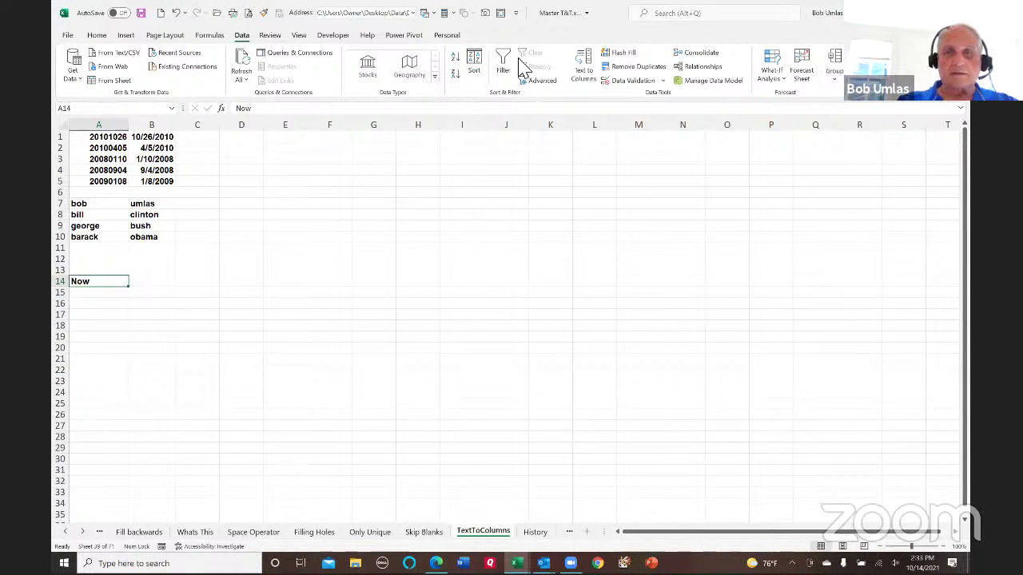
- Split A14 across columns with Text to Columns, using only a line-feed character as the Other delimiter and not merging consecutive delimiters
{"action": "left_click", "coordinate": [583, 68]}
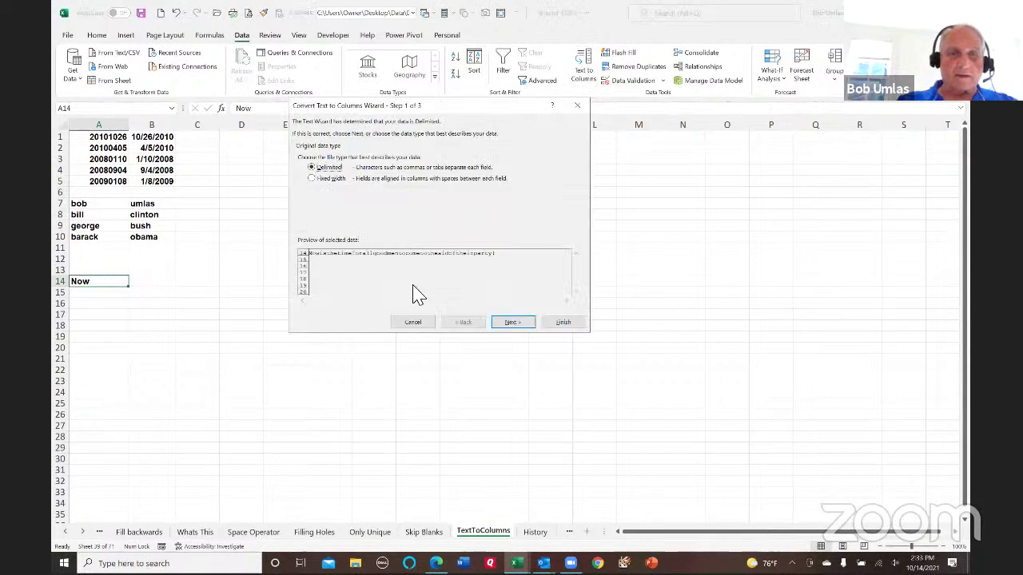
{"action": "left_click", "coordinate": [529, 324]}
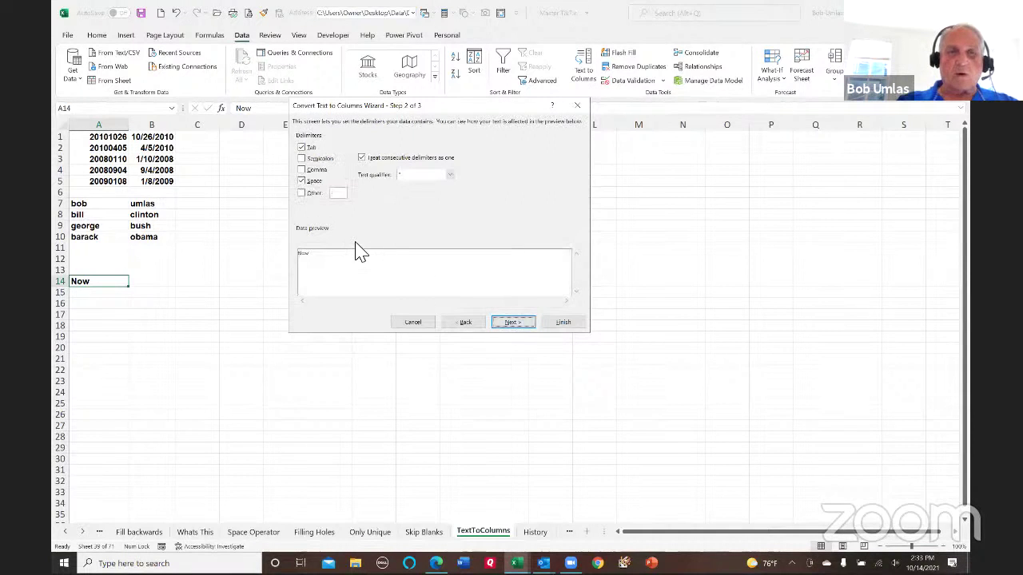
{"action": "left_click", "coordinate": [302, 148]}
{"action": "left_click", "coordinate": [302, 181]}
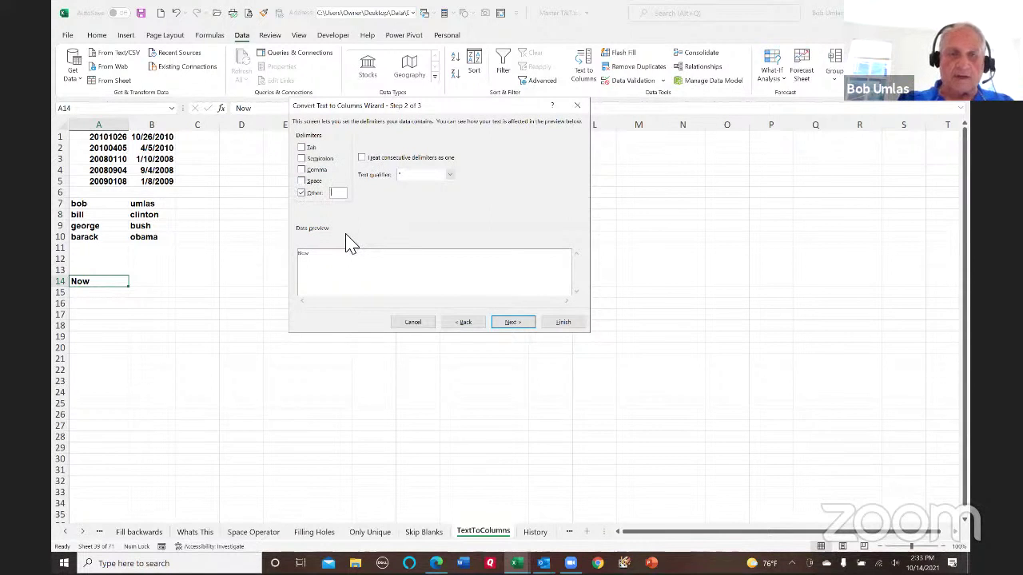
{"action": "key", "text": "ctrl+j"}
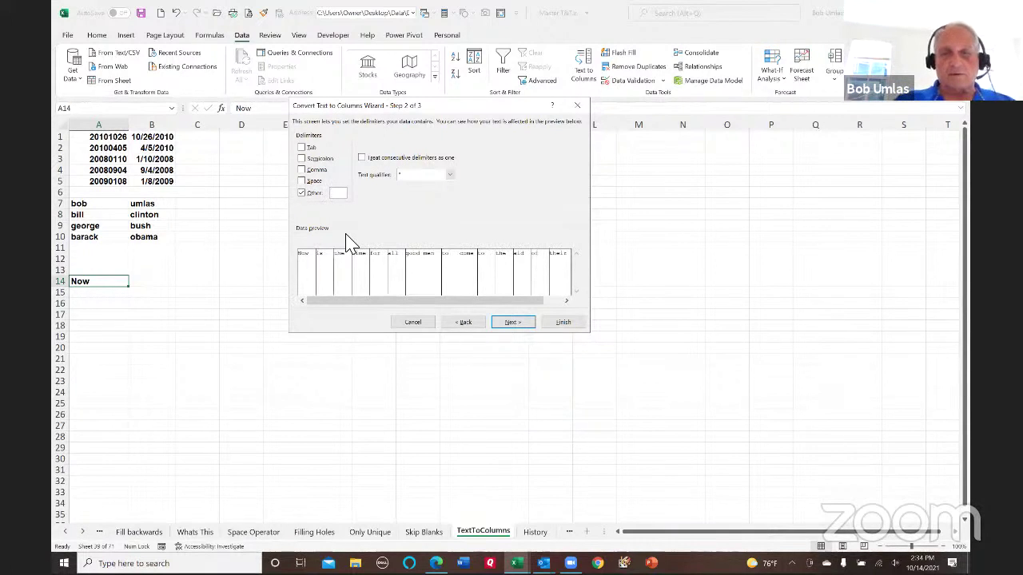
{"action": "left_click", "coordinate": [565, 325]}
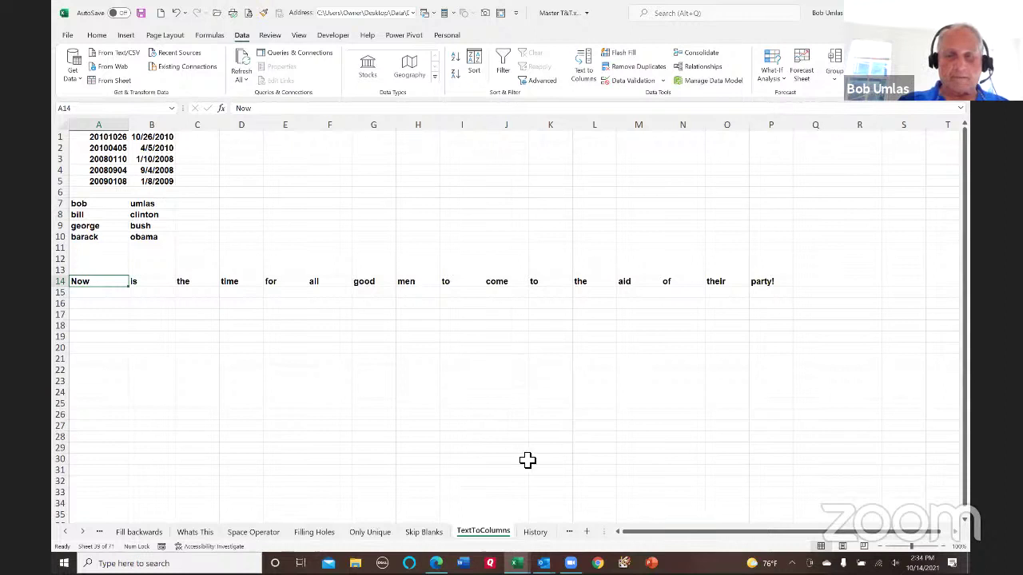
- On the sheet following TextToColumns, try to rename the sheet as exactly History, and abandon the renaming
{"action": "left_click", "coordinate": [536, 533]}
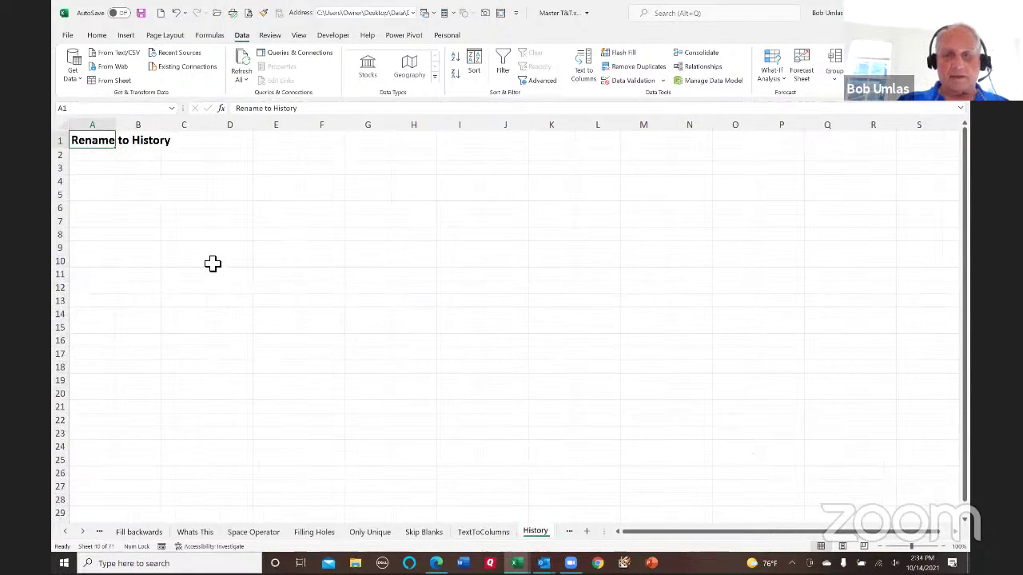
{"action": "double_click", "coordinate": [539, 533]}
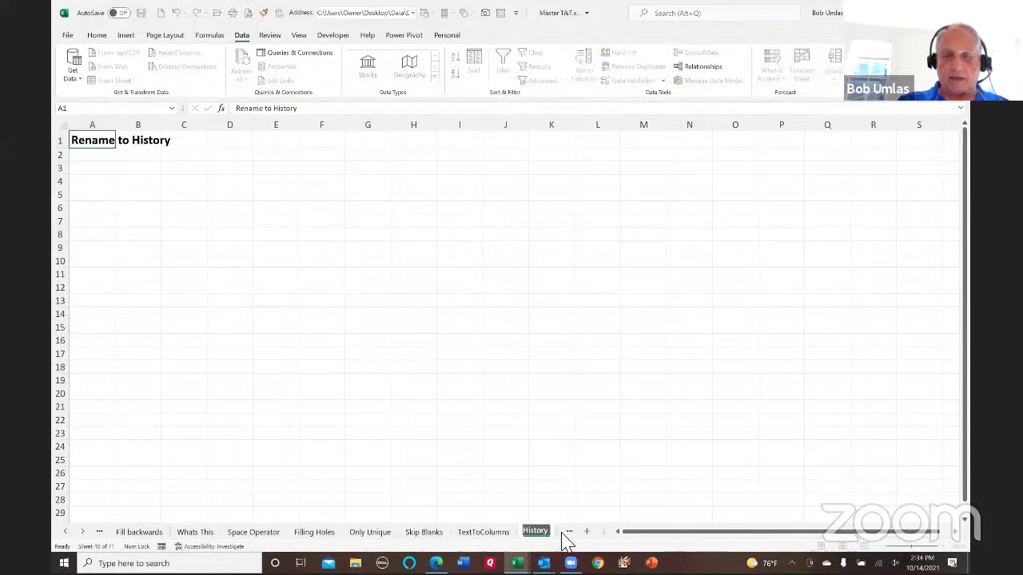
{"action": "key", "text": "End"}
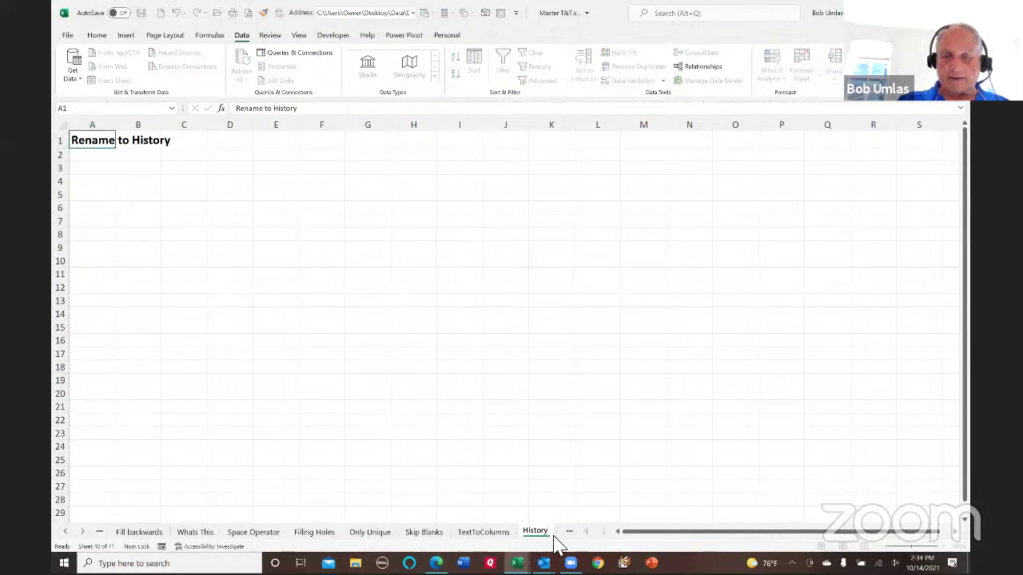
{"action": "key", "text": "Return"}
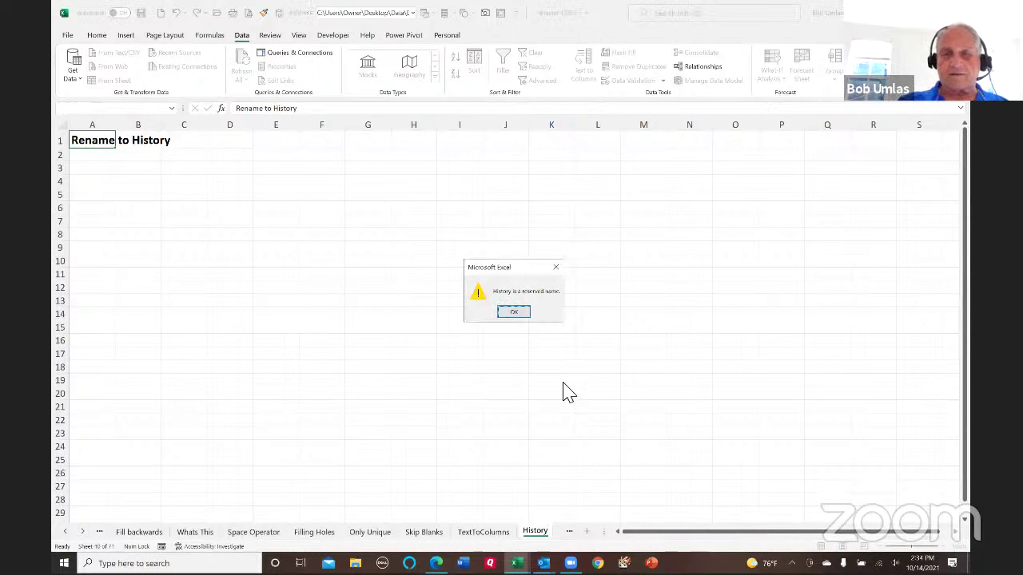
{"action": "left_click", "coordinate": [514, 311]}
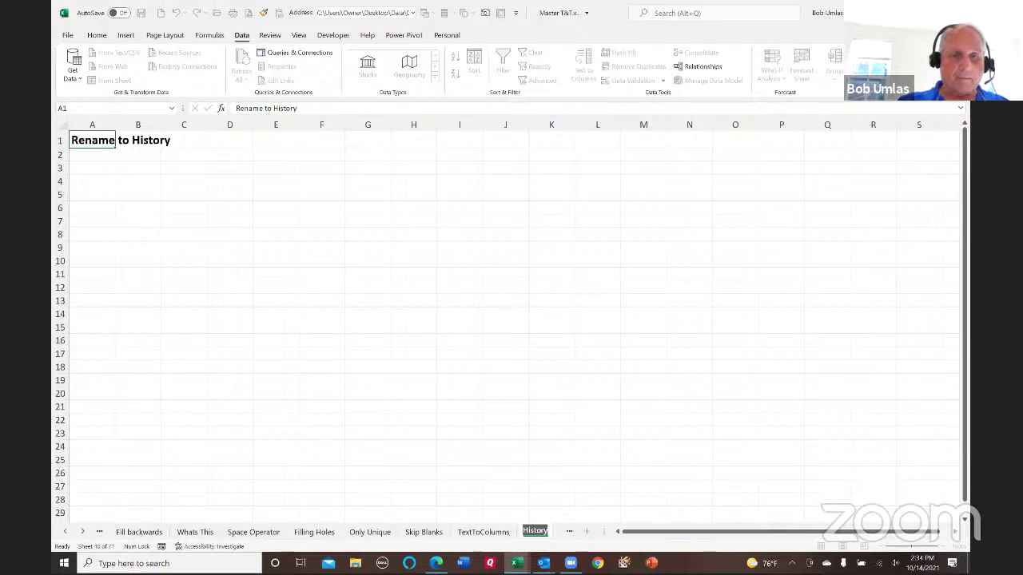
{"action": "key", "text": "Return"}
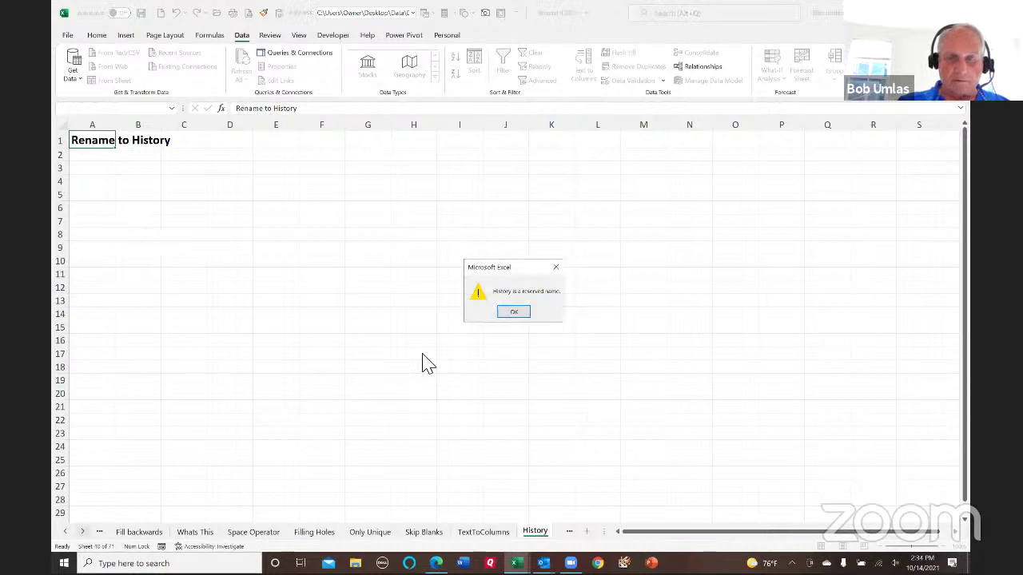
{"action": "left_click", "coordinate": [513, 312]}
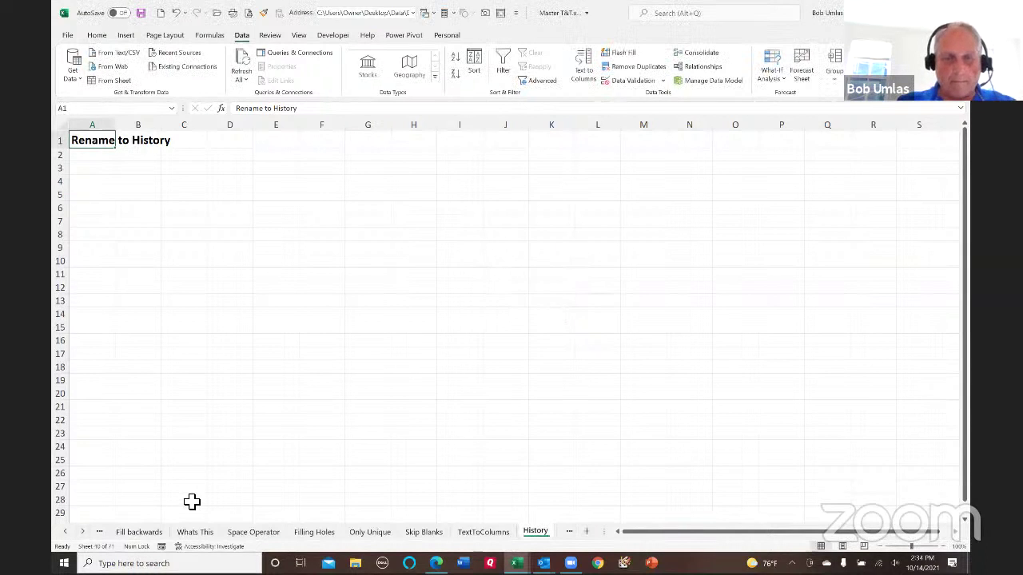
- Open the Find Backwards sheet and examine the Department list in column A from its first to its last row
{"action": "left_click", "coordinate": [83, 531]}
{"action": "left_click", "coordinate": [83, 531]}
{"action": "left_click", "coordinate": [83, 532]}
{"action": "left_click", "coordinate": [88, 532]}
{"action": "left_click", "coordinate": [192, 533]}
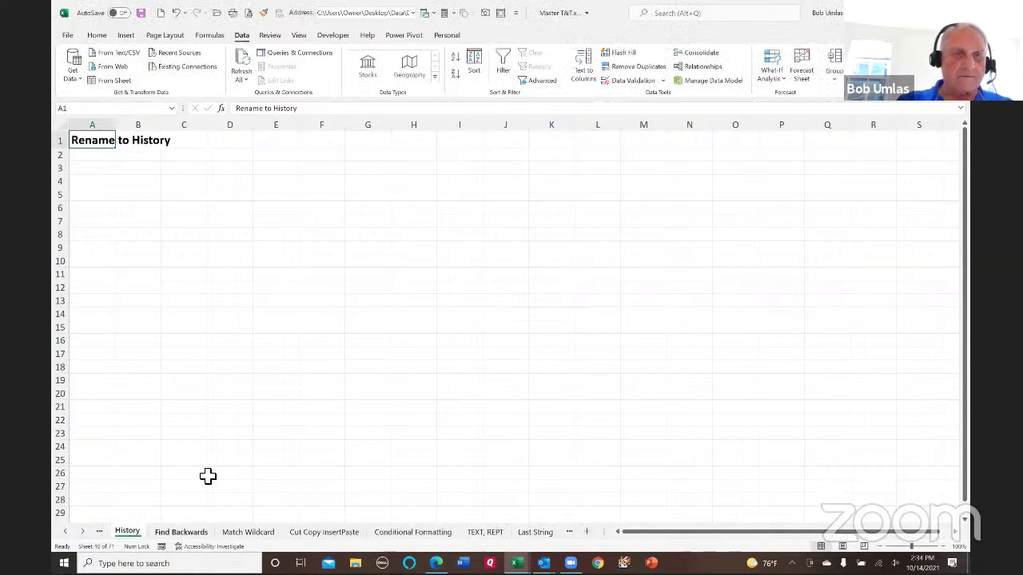
{"action": "left_click", "coordinate": [119, 154]}
{"action": "scroll", "coordinate": [131, 337], "scroll_direction": "down", "scroll_amount": 17}
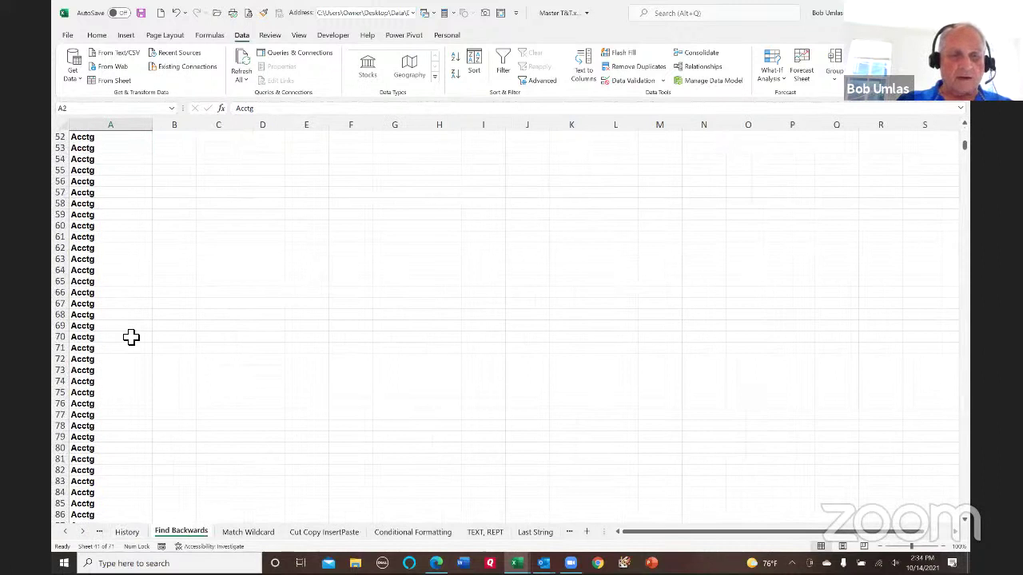
{"action": "key", "text": "ctrl+Down"}
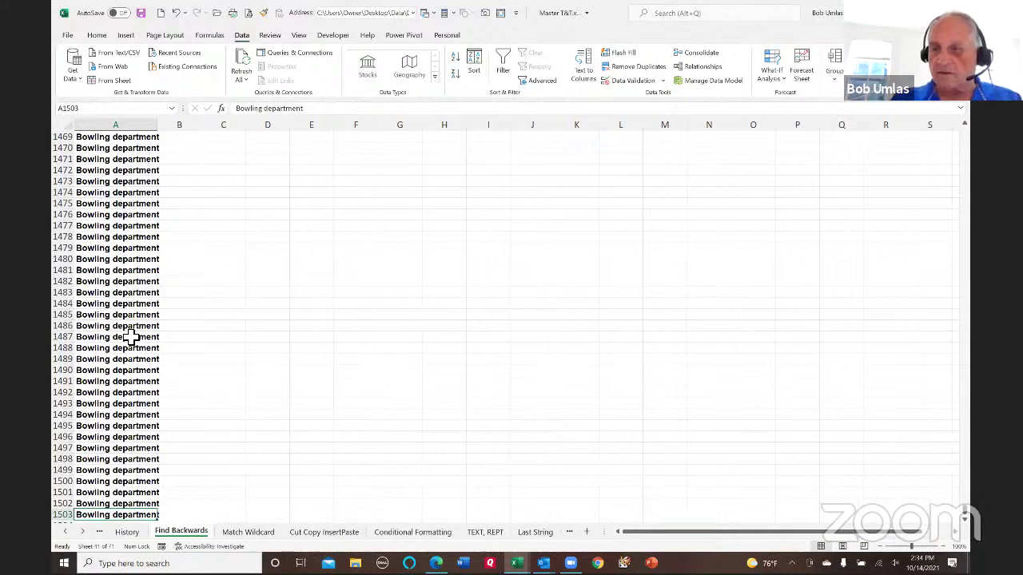
{"action": "key", "text": "ctrl+Up"}
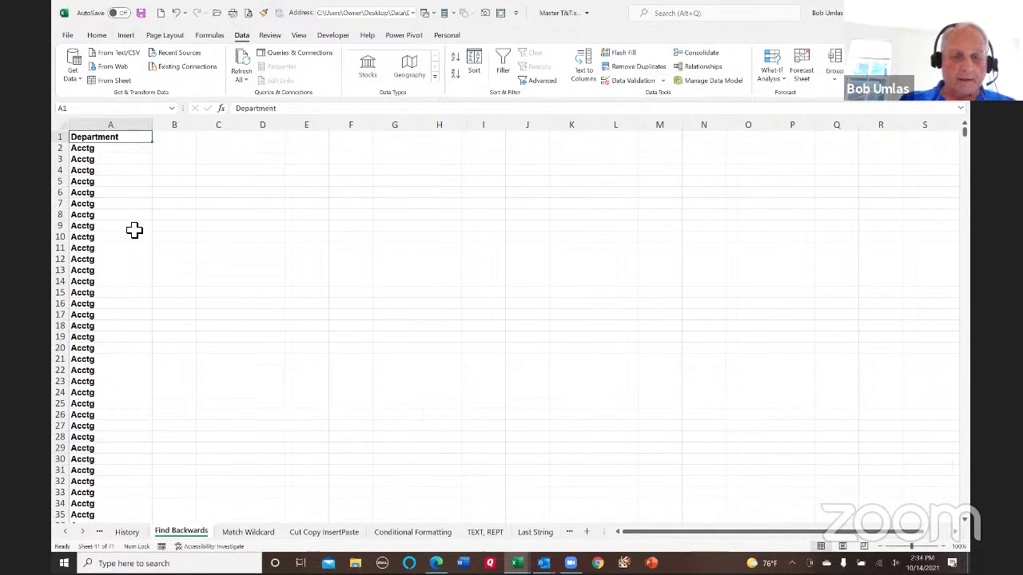
- Search backwards from A1 for the last occurrence of Acctg in the Department column
{"action": "key", "text": "ctrl+h"}
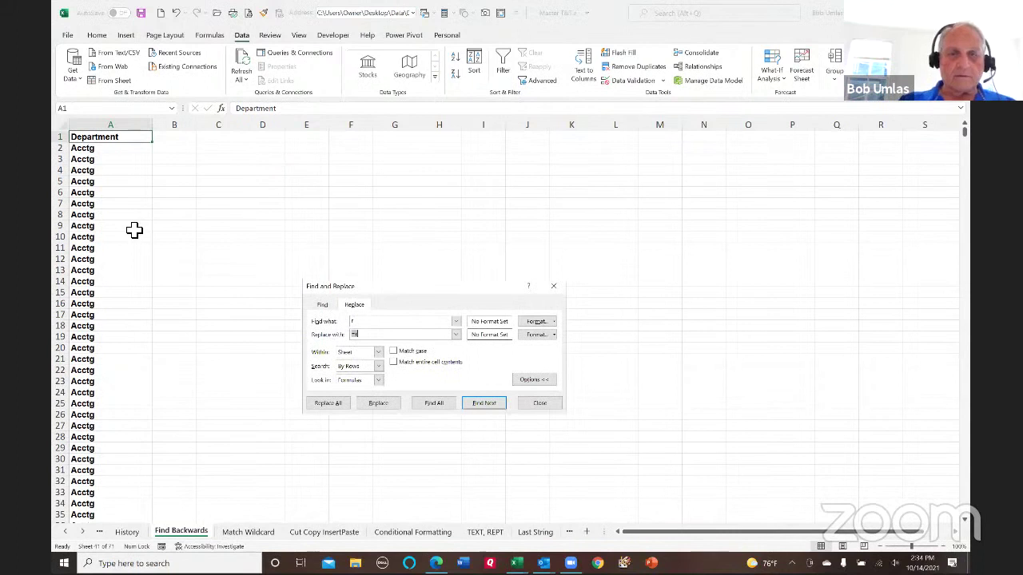
{"action": "left_click", "coordinate": [322, 305]}
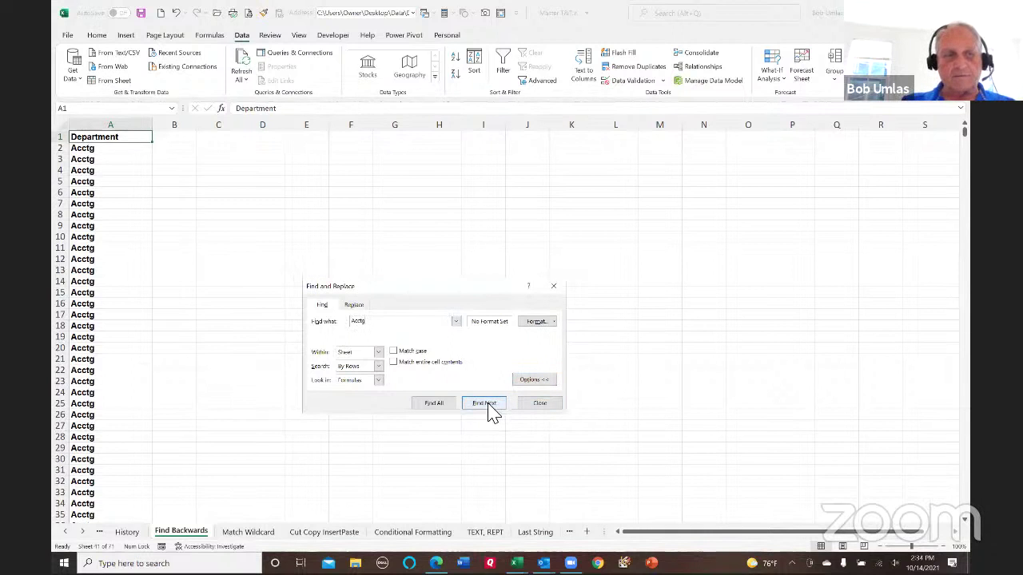
{"action": "left_click", "coordinate": [489, 404], "text": "shift"}
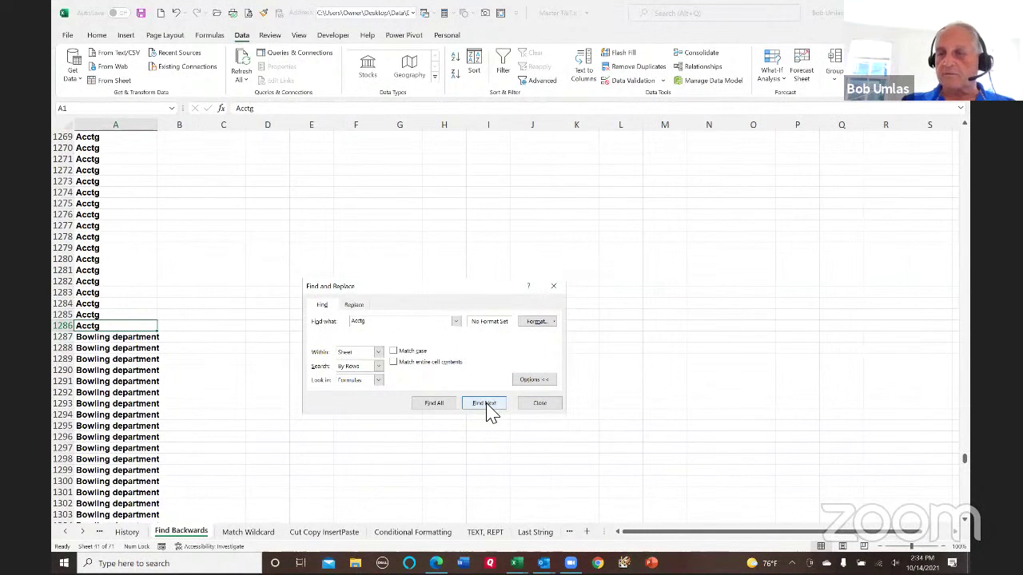
- Dismiss Find and Replace, open the Match Wildcard sheet, and examine C2, the first Dept1 amount and the Dept1 total
{"action": "left_click", "coordinate": [543, 404]}
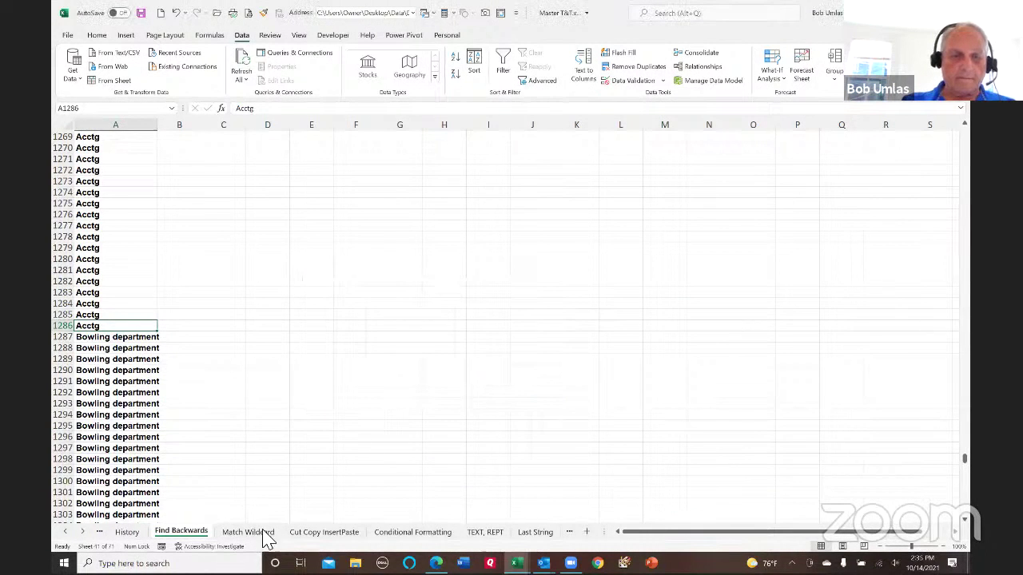
{"action": "left_click", "coordinate": [248, 532]}
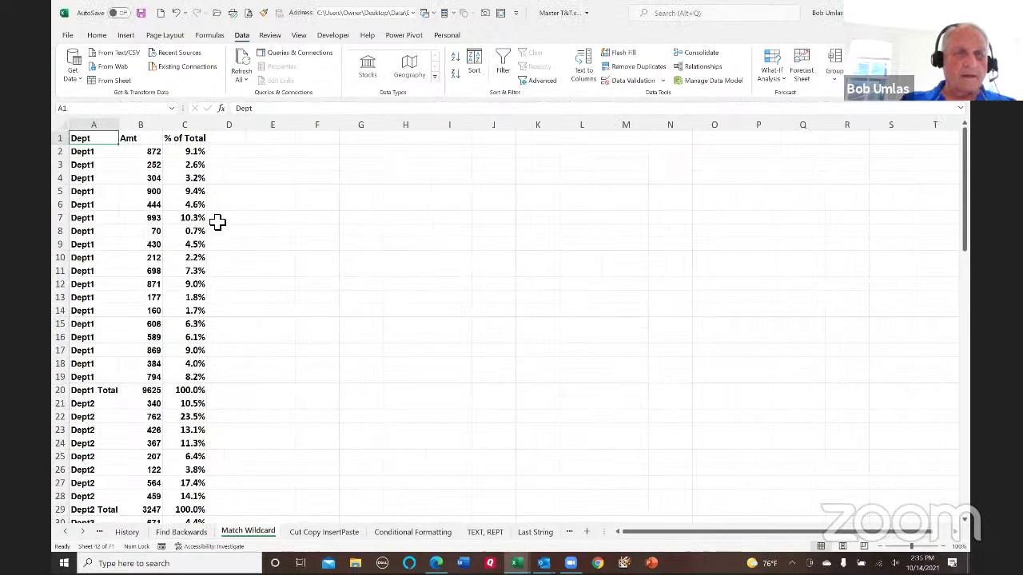
{"action": "left_click", "coordinate": [186, 153]}
{"action": "left_click", "coordinate": [149, 153]}
{"action": "left_click", "coordinate": [153, 391]}
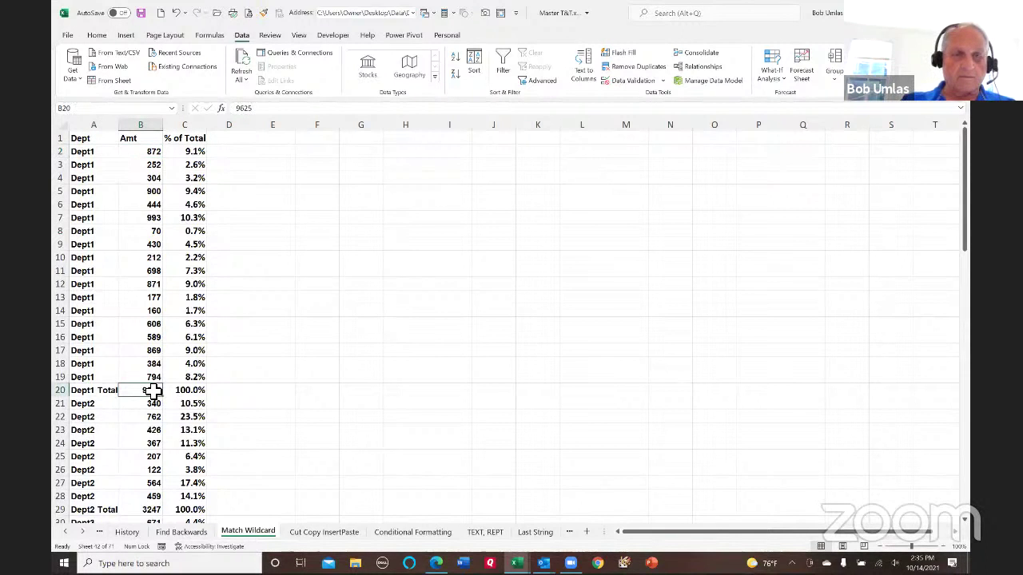
- In E2, enter a formula dividing the amount in B2 by the Dept1 total in B20
{"action": "left_click", "coordinate": [284, 152]}
{"action": "type", "text": "="}
{"action": "left_click", "coordinate": [156, 153]}
{"action": "type", "text": "/"}
{"action": "left_click", "coordinate": [143, 391]}
{"action": "key", "text": "Return"}
- Copy C2's percentage format to E2 and fill E2 down through E17
{"action": "left_click", "coordinate": [199, 153]}
{"action": "left_click", "coordinate": [262, 13]}
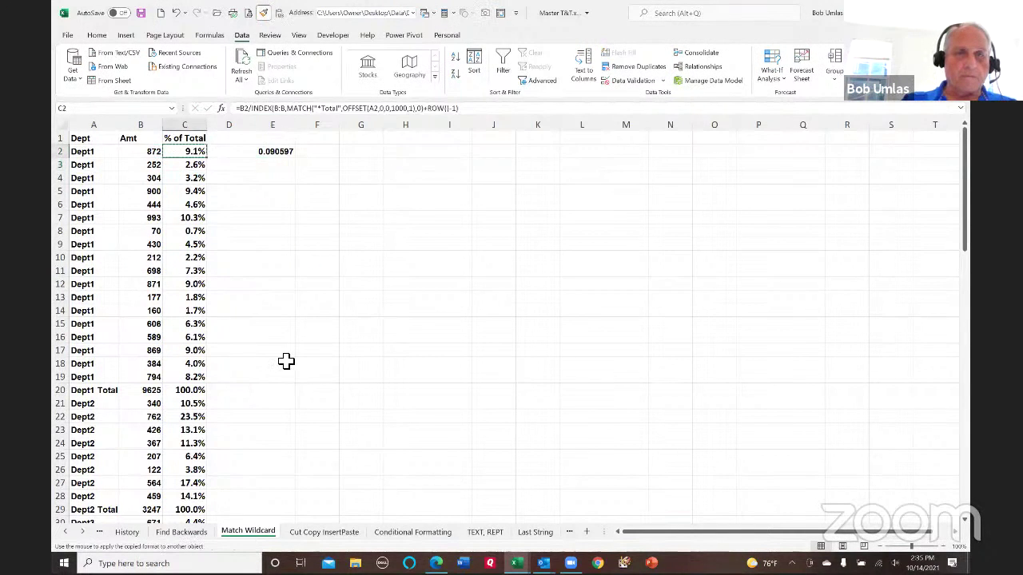
{"action": "left_click", "coordinate": [276, 151]}
{"action": "left_click_drag", "start_coordinate": [295, 158], "coordinate": [290, 370]}
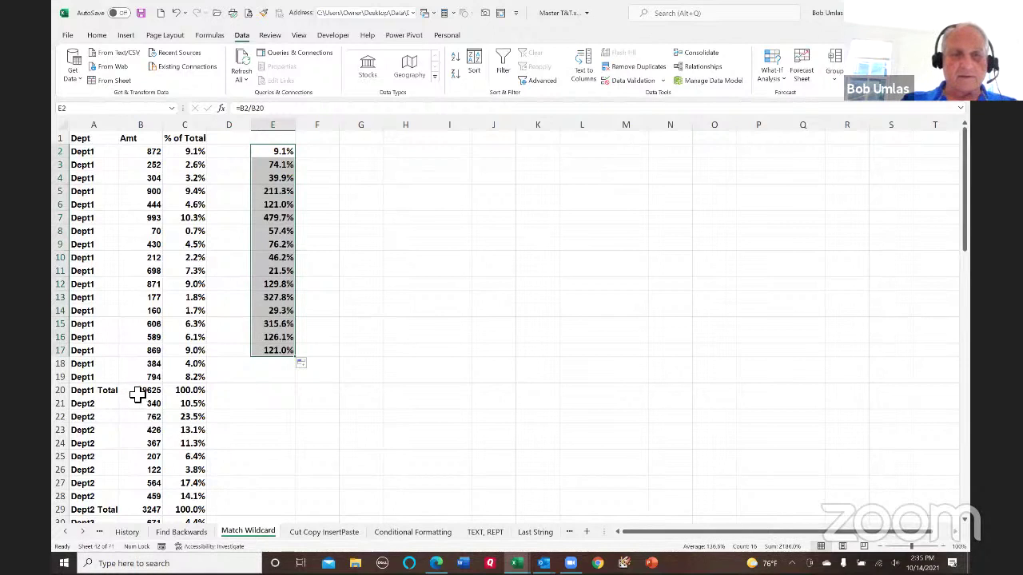
- Inspect which cells the copied formula in E3 refers to, and compare with C21, B21 and the Dept1 total
{"action": "left_click", "coordinate": [285, 165]}
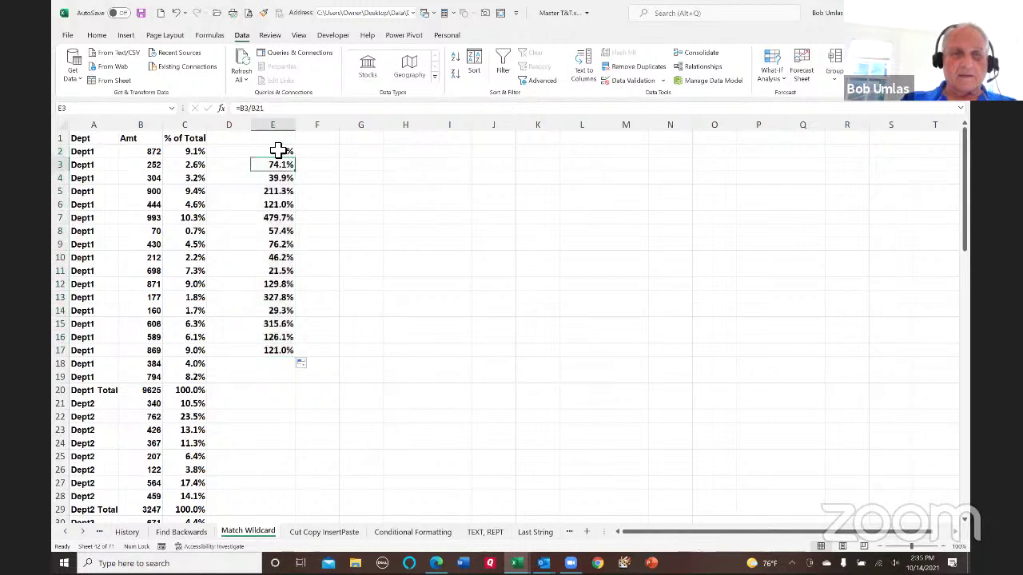
{"action": "double_click", "coordinate": [280, 167]}
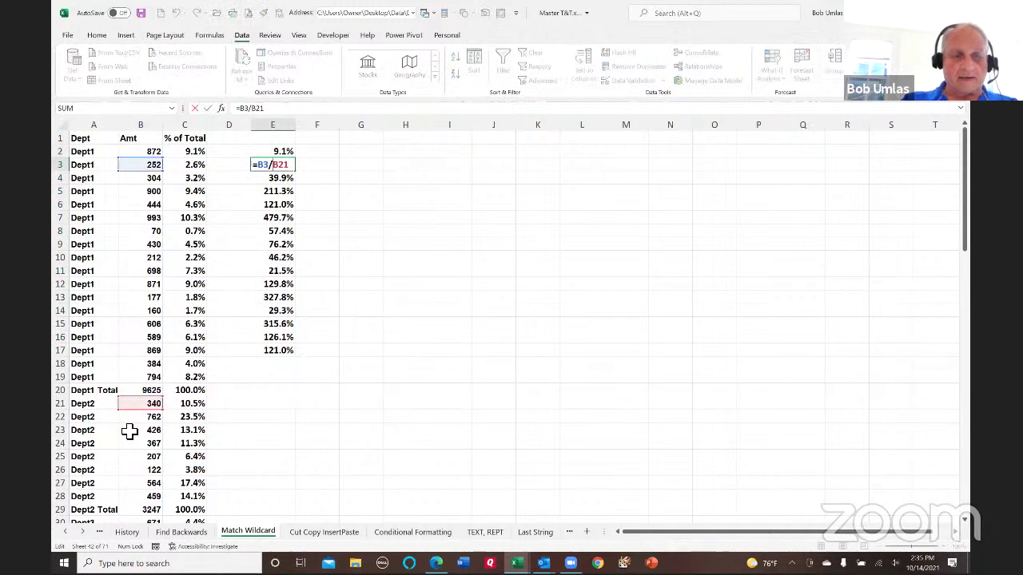
{"action": "key", "text": "ctrl+Return"}
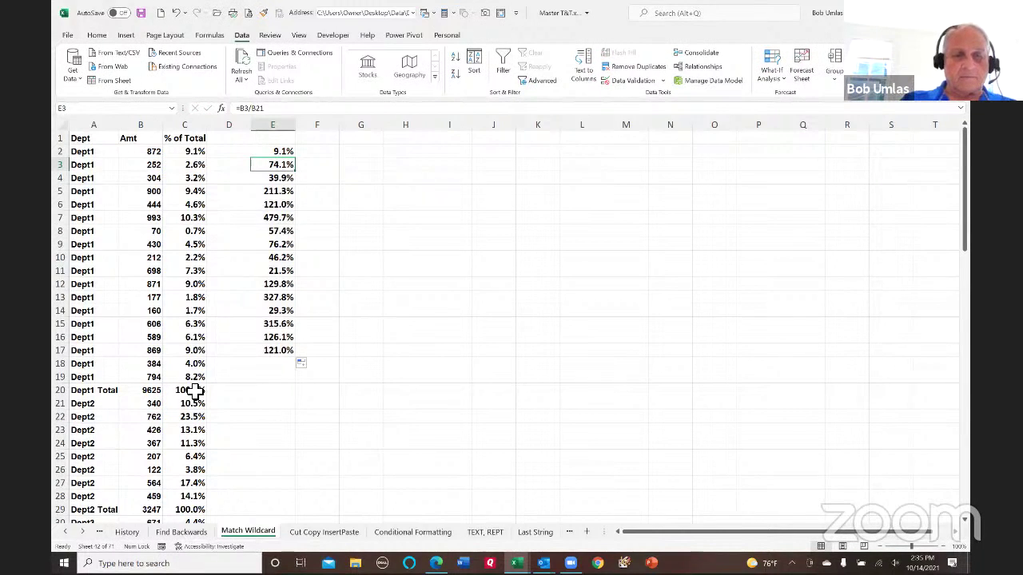
{"action": "left_click", "coordinate": [196, 404]}
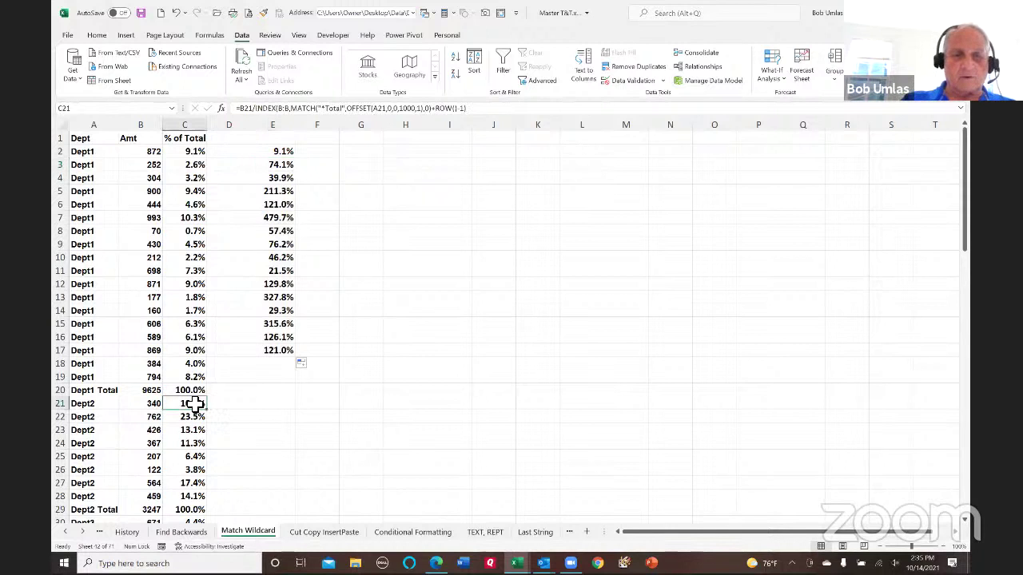
{"action": "left_click", "coordinate": [150, 404]}
{"action": "left_click", "coordinate": [152, 391]}
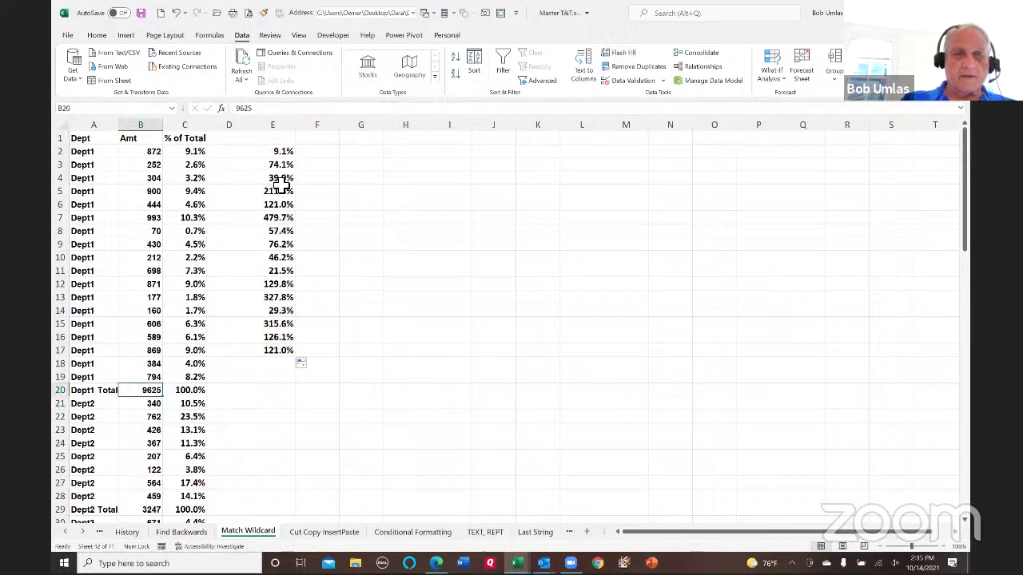
- Clear the trial percentages in column E by filling the blank cell E1 down through E23
{"action": "left_click", "coordinate": [282, 139]}
{"action": "left_click_drag", "start_coordinate": [296, 144], "coordinate": [315, 429]}
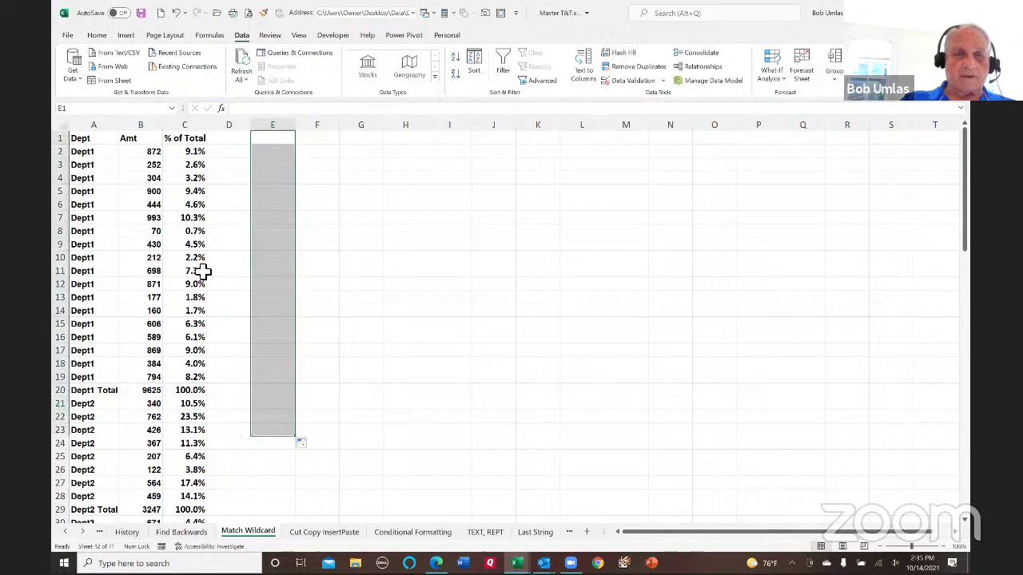
- Fill C2's formula down the % of Total column and check the Dept2 Total and Dept3 Total rows
{"action": "left_click", "coordinate": [200, 151]}
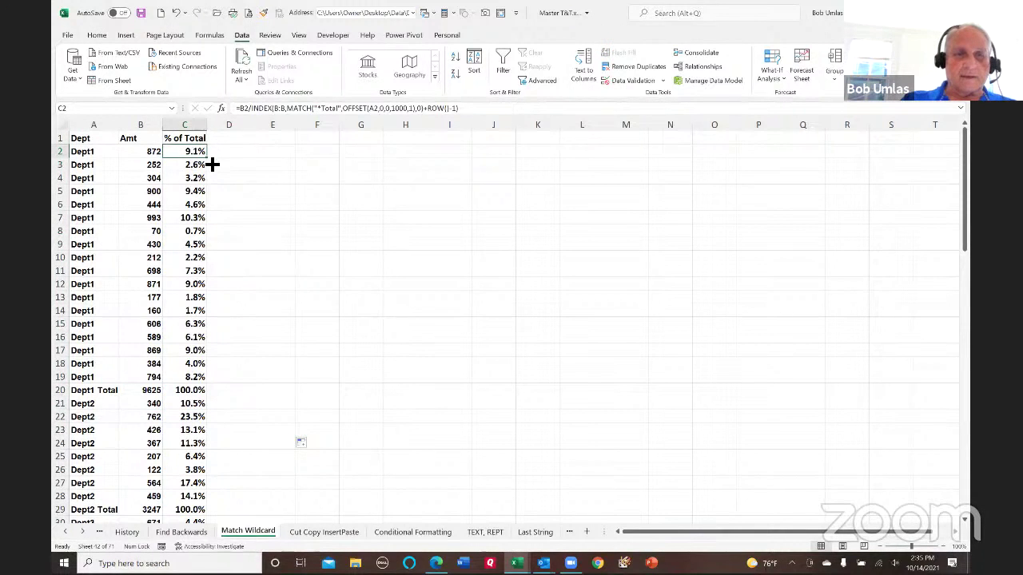
{"action": "key", "text": "ctrl+shift+Down"}
{"action": "scroll", "coordinate": [331, 381], "scroll_direction": "down", "scroll_amount": 3}
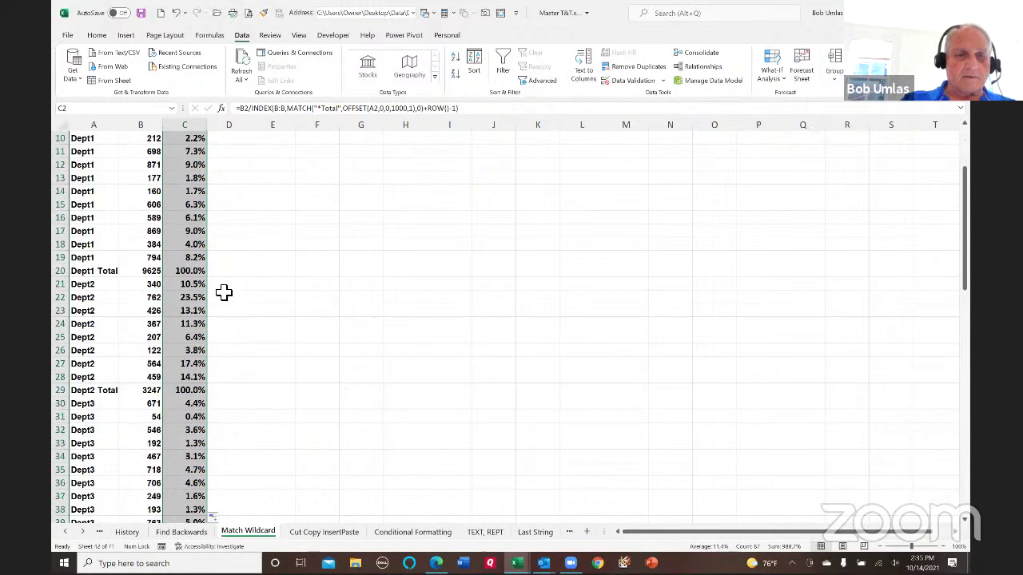
{"action": "left_click", "coordinate": [192, 391]}
{"action": "scroll", "coordinate": [264, 393], "scroll_direction": "down", "scroll_amount": 2}
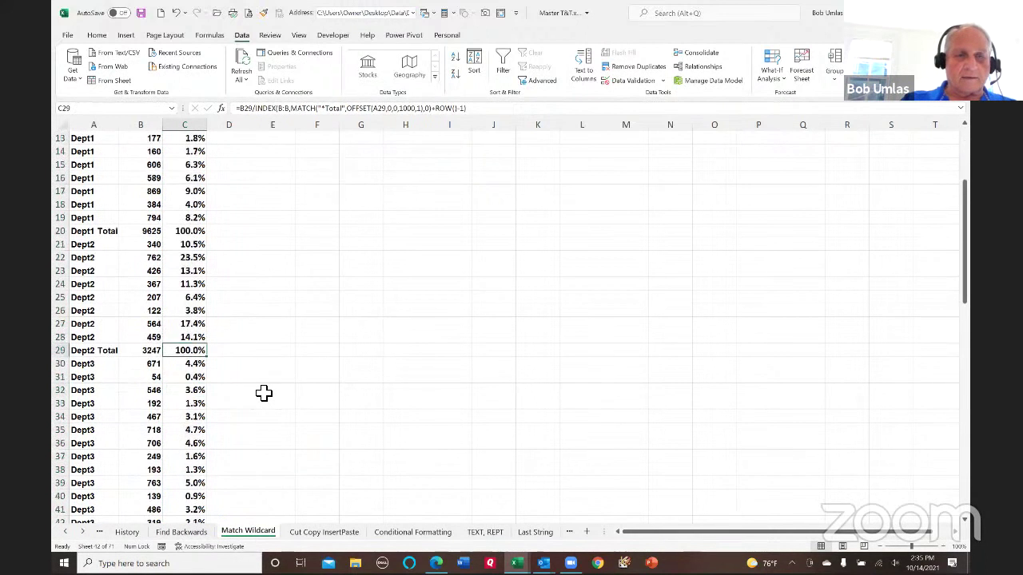
{"action": "scroll", "coordinate": [264, 393], "scroll_direction": "down", "scroll_amount": 10}
{"action": "left_click", "coordinate": [187, 354]}
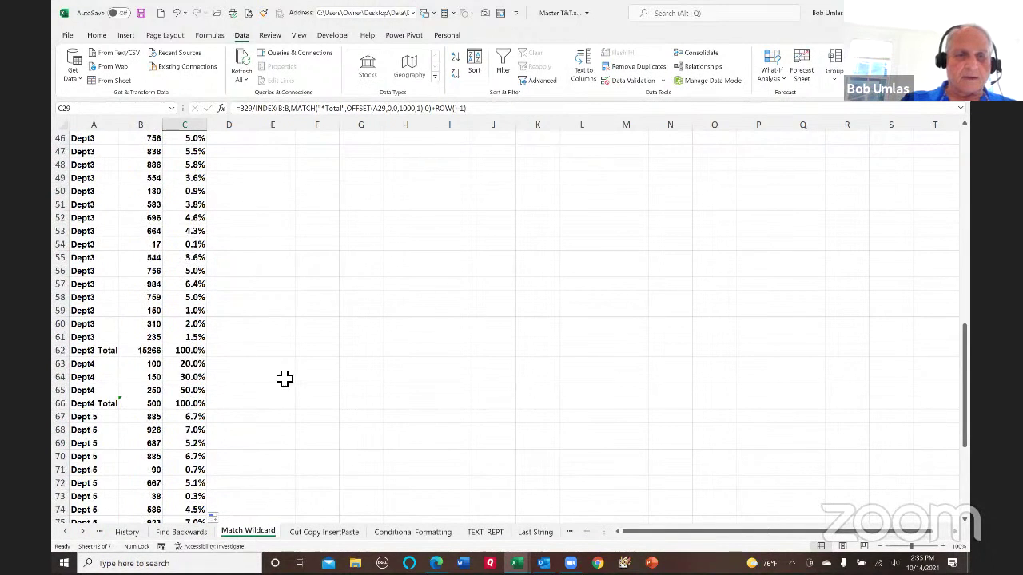
{"action": "scroll", "coordinate": [270, 380], "scroll_direction": "up", "scroll_amount": 15}
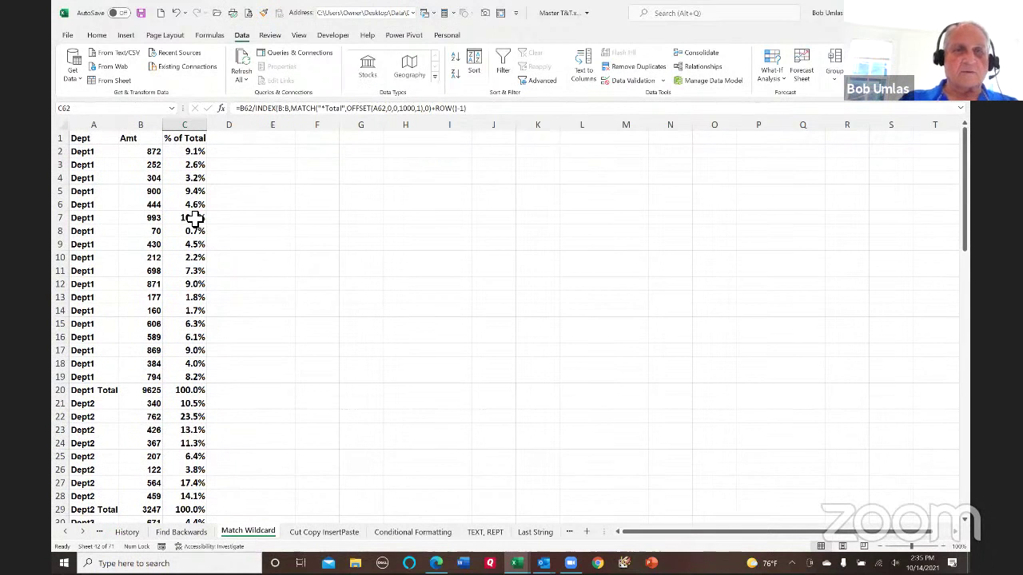
- Display the text of C2's formula in E2 with FORMULATEXT
{"action": "left_click", "coordinate": [187, 152]}
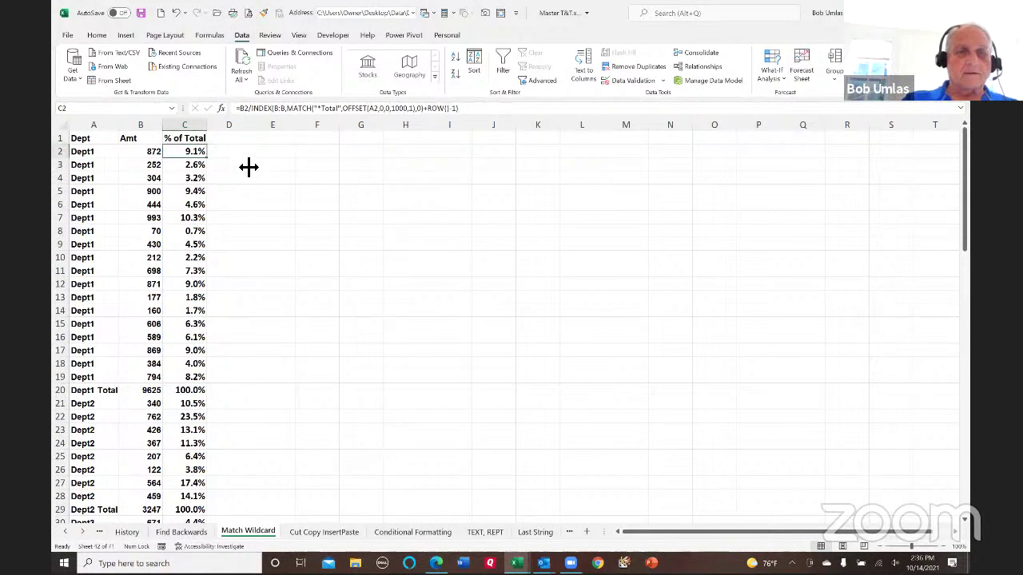
{"action": "left_click", "coordinate": [272, 154]}
{"action": "type", "text": "="}
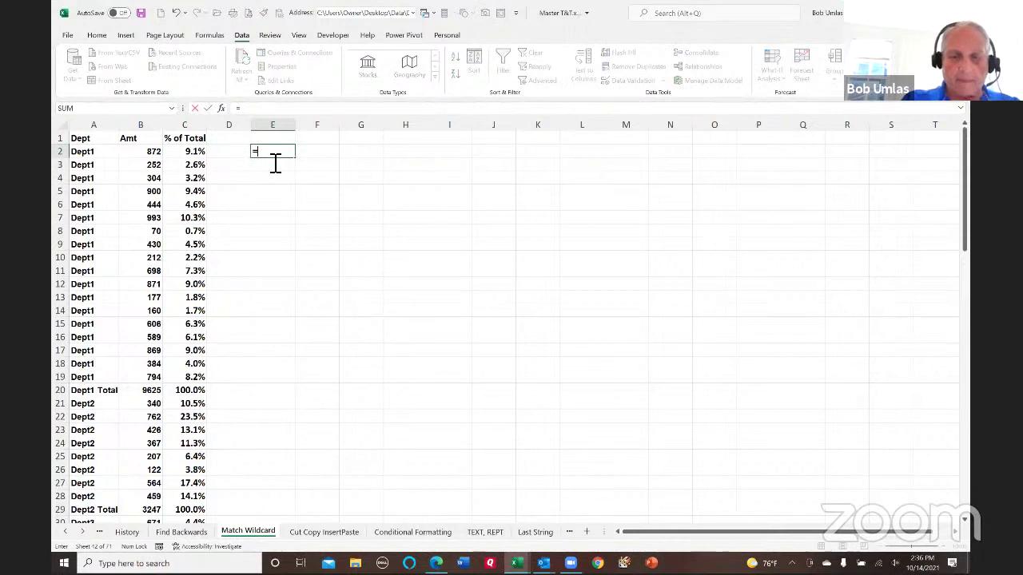
{"action": "type", "text": "formulatext("}
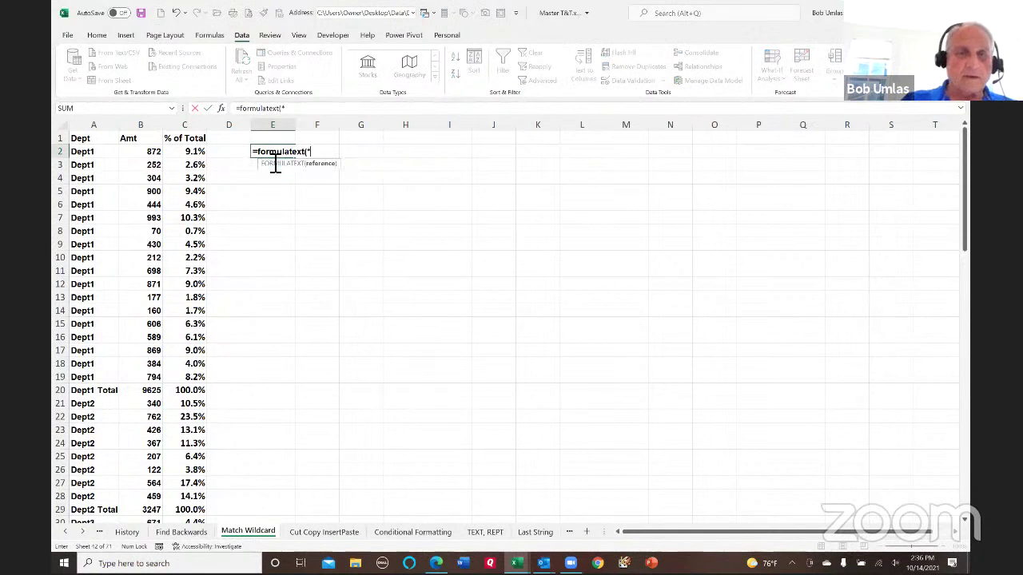
{"action": "left_click", "coordinate": [200, 153]}
{"action": "type", "text": ")"}
{"action": "key", "text": "Return"}
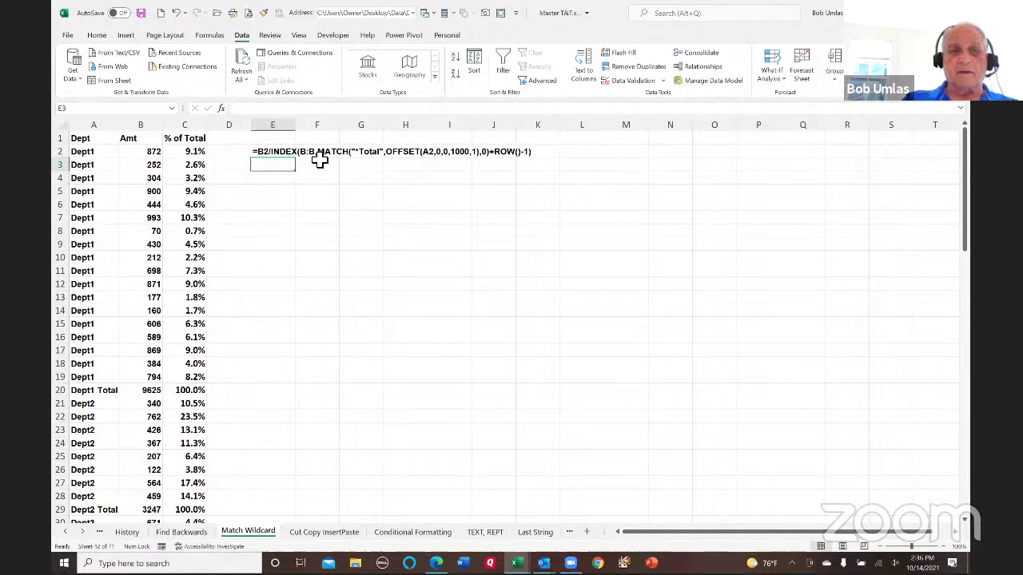
- Reuse the MATCH part of C2's formula in E2 as =MATCH("*Total",OFFSET(A2,0,0,1000,1),0) and fill it down through E20
{"action": "left_click", "coordinate": [140, 124]}
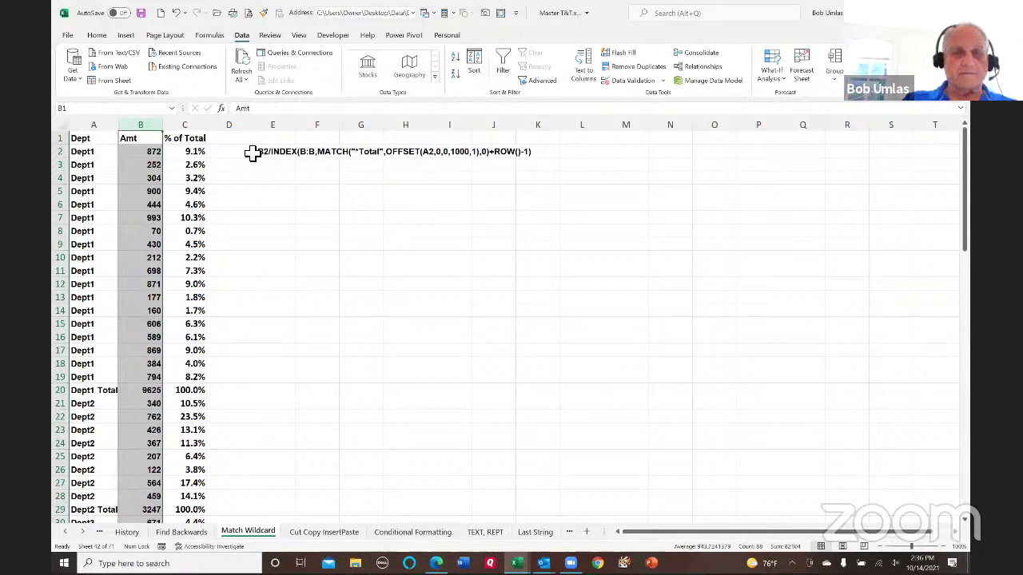
{"action": "left_click", "coordinate": [199, 151]}
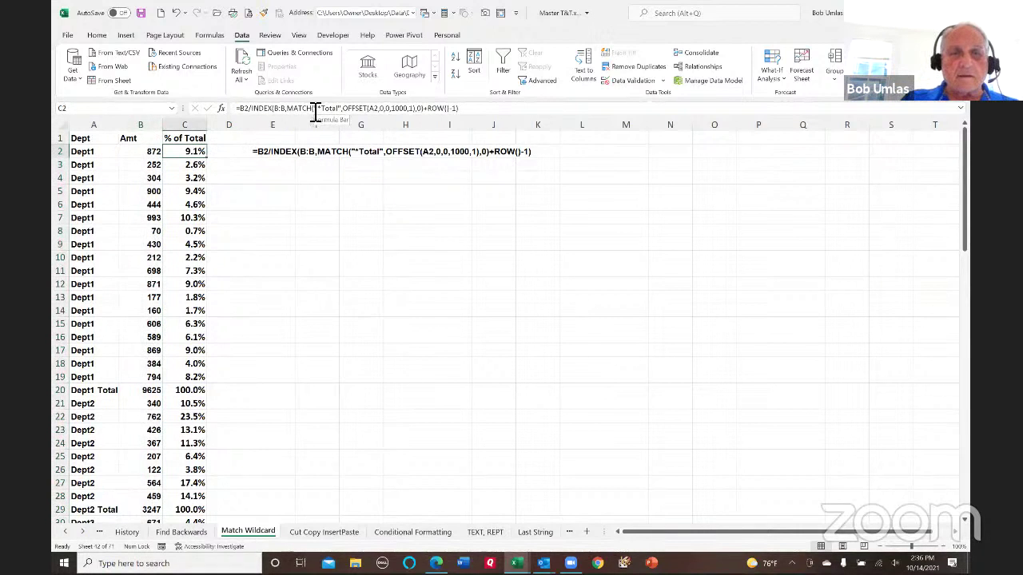
{"action": "left_click_drag", "start_coordinate": [318, 117], "coordinate": [429, 119]}
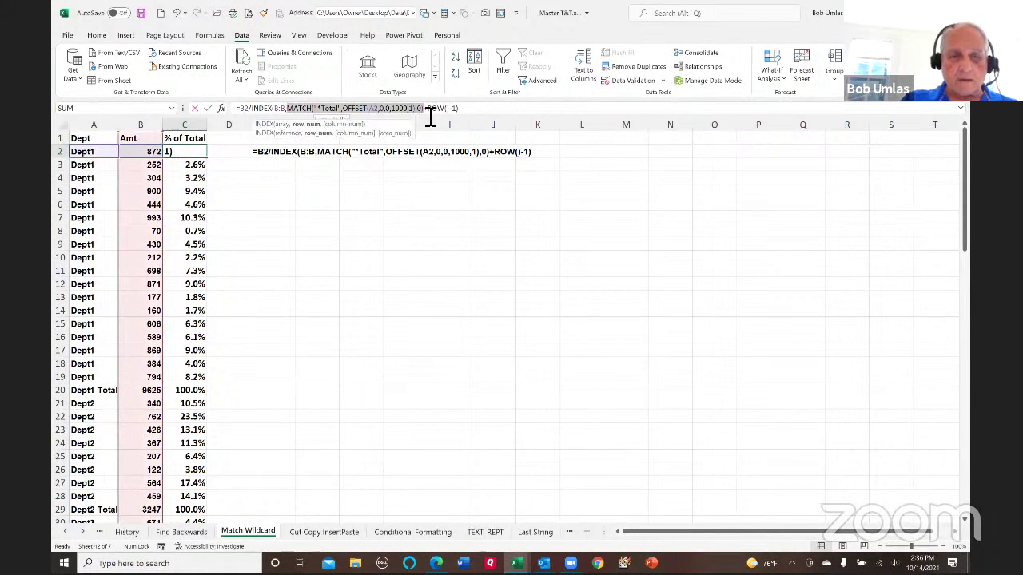
{"action": "key", "text": "Escape"}
{"action": "left_click", "coordinate": [277, 157]}
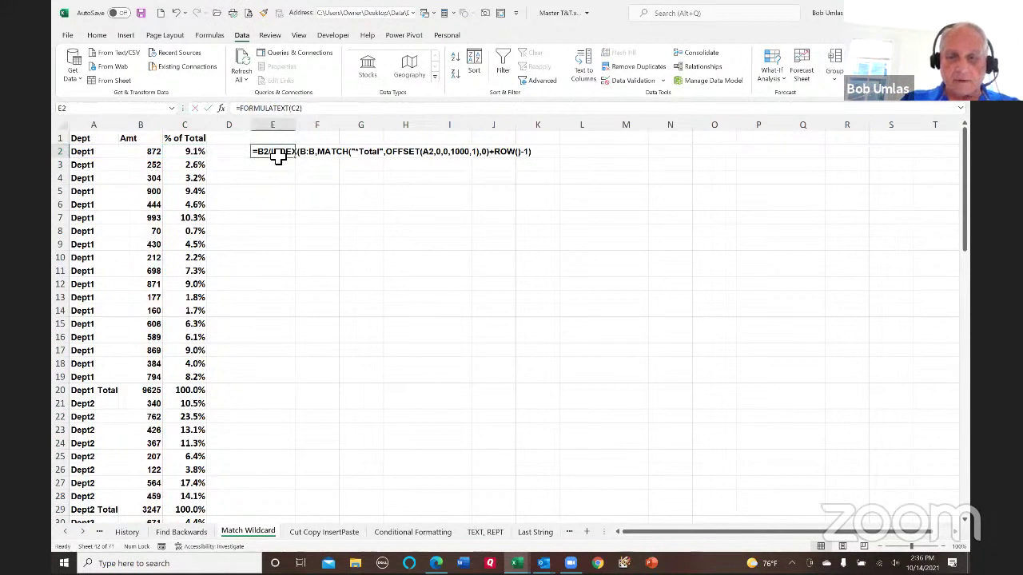
{"action": "type", "text": "="}
{"action": "type", "text": "MATCH(\"*Total\",OFFSET(A2,0,0,1000,1),0)"}
{"action": "key", "text": "ctrl+Return"}
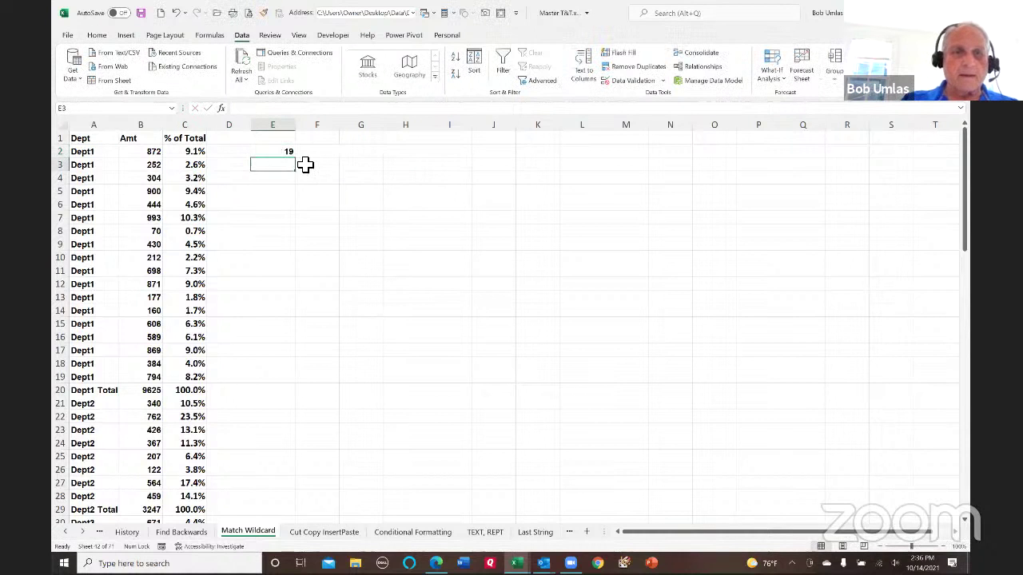
{"action": "left_click_drag", "start_coordinate": [303, 163], "coordinate": [283, 396]}
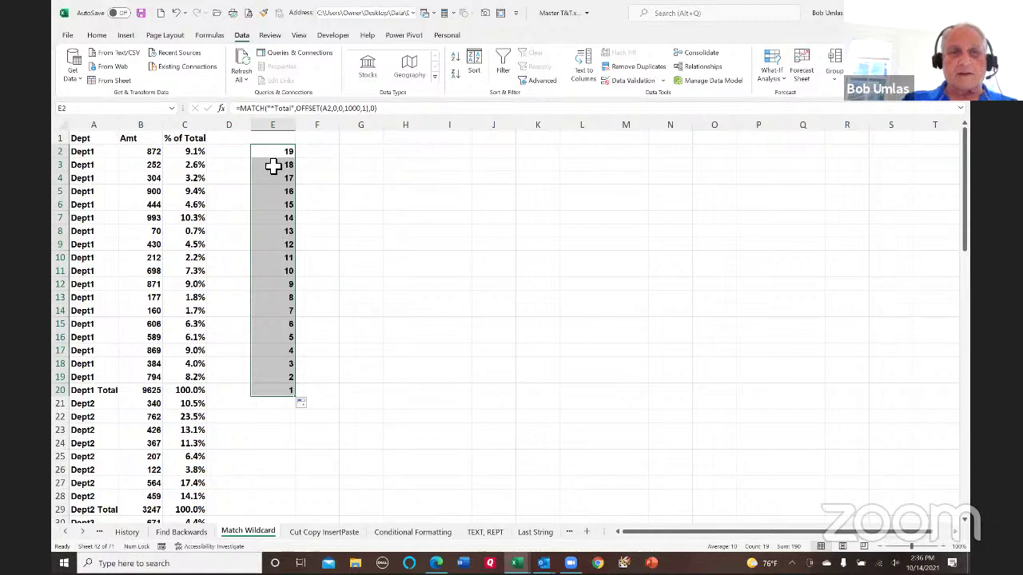
- Append -1 to the MATCH formula in E2 and refill it down through E20
{"action": "left_click", "coordinate": [85, 154]}
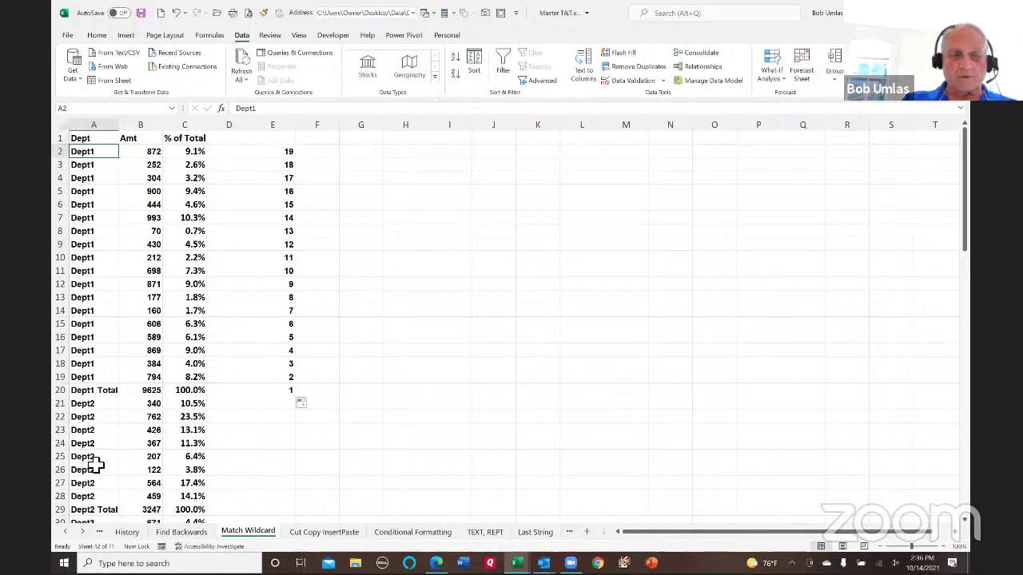
{"action": "left_click", "coordinate": [272, 153]}
{"action": "left_click", "coordinate": [402, 112]}
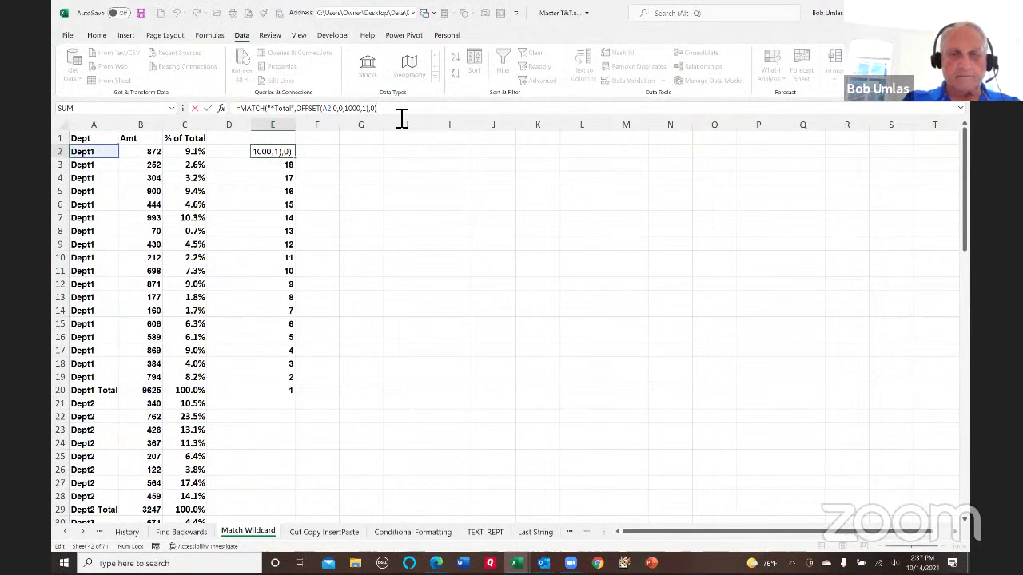
{"action": "key", "text": "Return"}
{"action": "left_click", "coordinate": [289, 155]}
{"action": "double_click", "coordinate": [297, 163]}
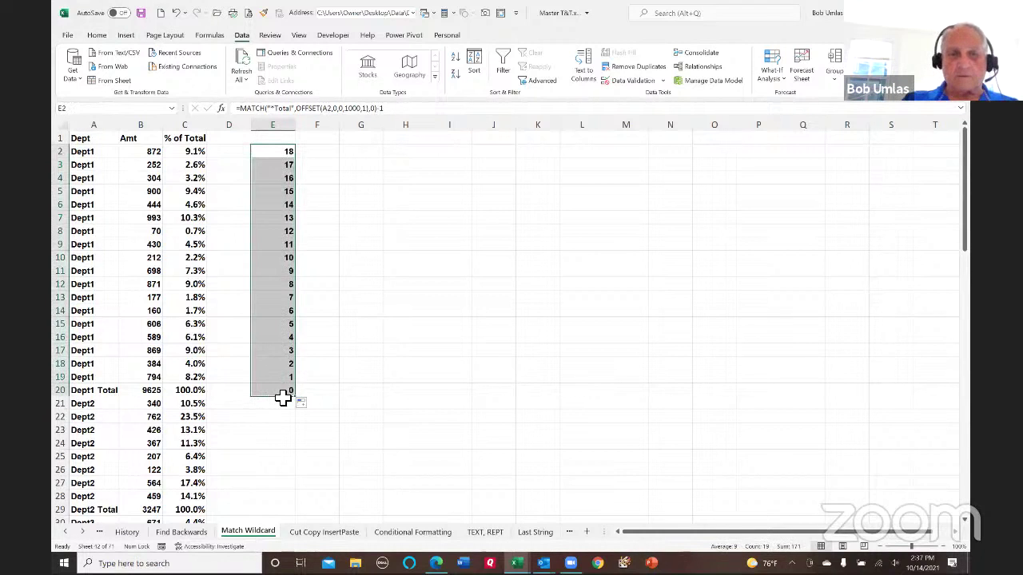
- Extend the column E MATCH formulas down to the Dept2 Total row, E29
{"action": "left_click_drag", "start_coordinate": [303, 401], "coordinate": [343, 498]}
{"action": "scroll", "coordinate": [344, 403], "scroll_direction": "down", "scroll_amount": 1}
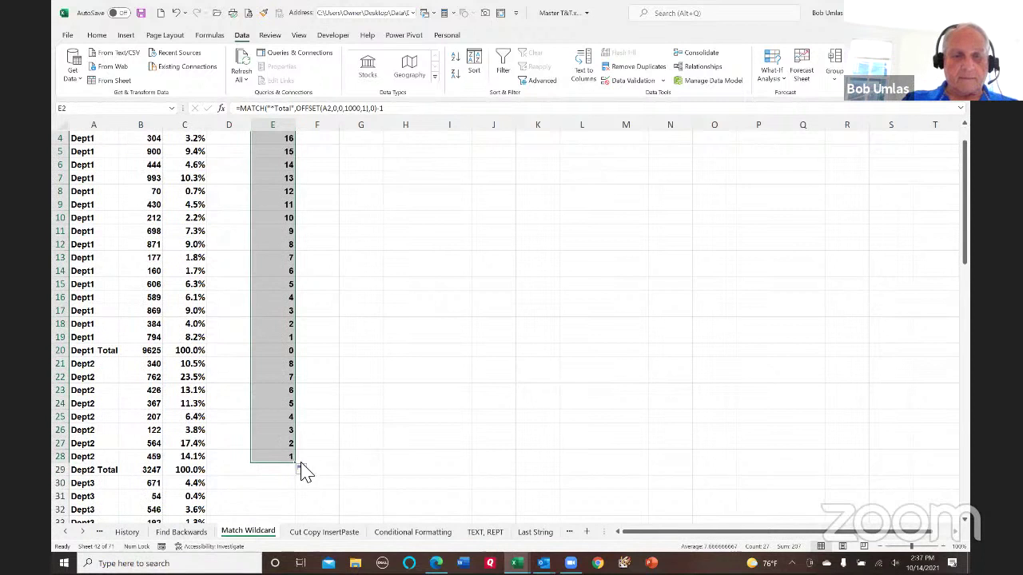
{"action": "left_click_drag", "start_coordinate": [296, 464], "coordinate": [296, 473]}
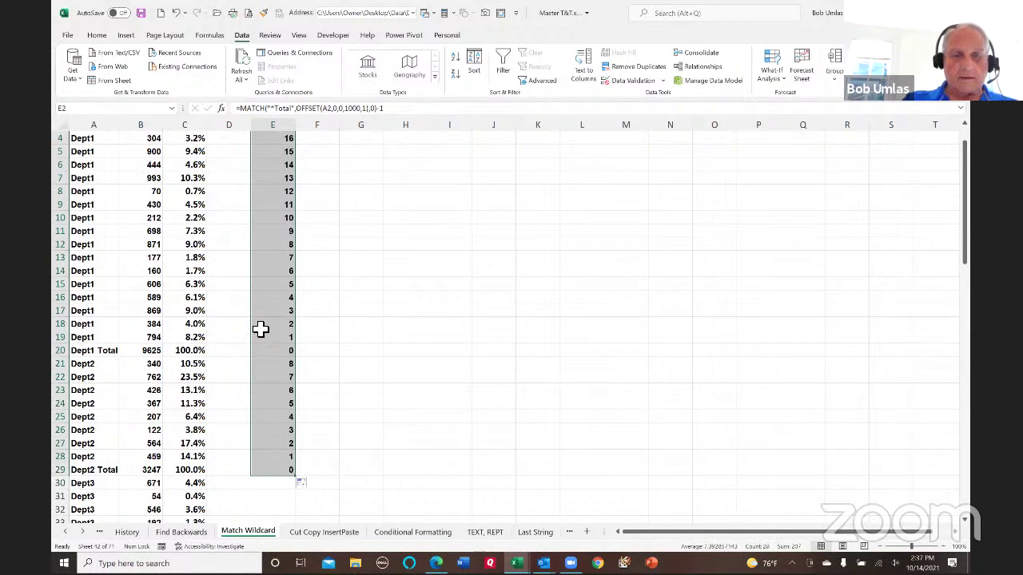
{"action": "scroll", "coordinate": [260, 328], "scroll_direction": "up", "scroll_amount": 1}
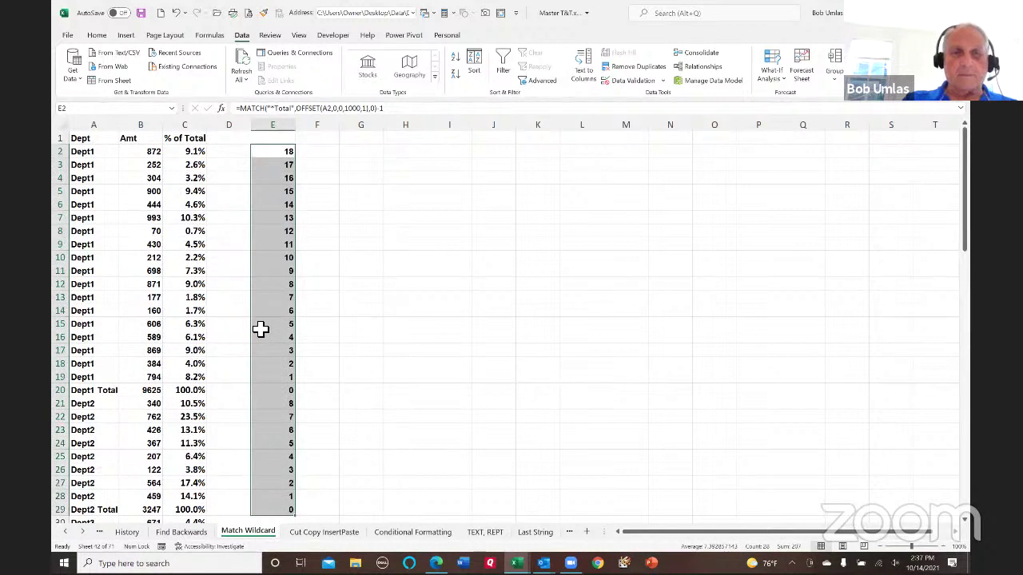
- Insert eight blank rows above the Dept header row
{"action": "left_click", "coordinate": [197, 155]}
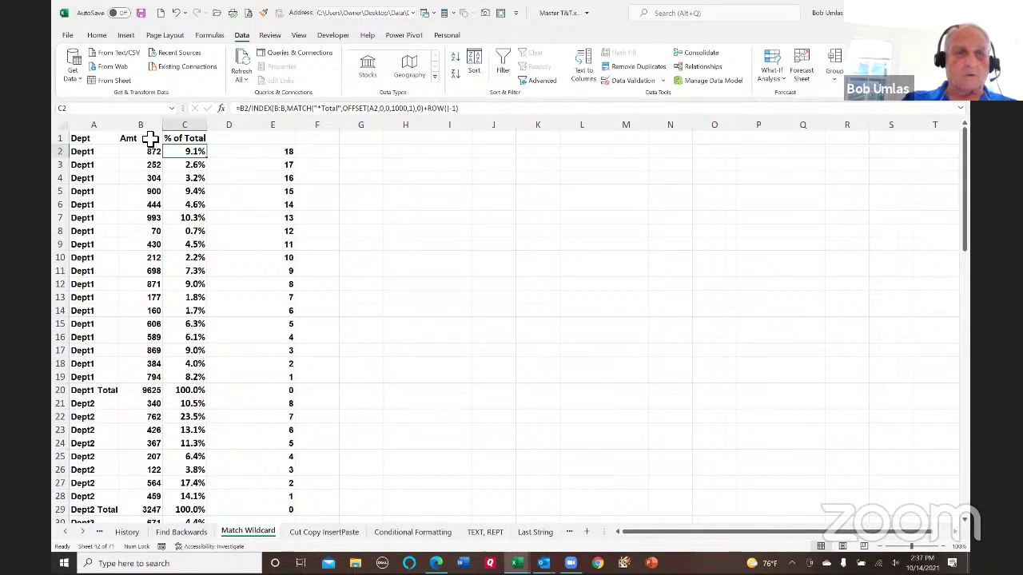
{"action": "left_click_drag", "start_coordinate": [60, 139], "coordinate": [72, 231]}
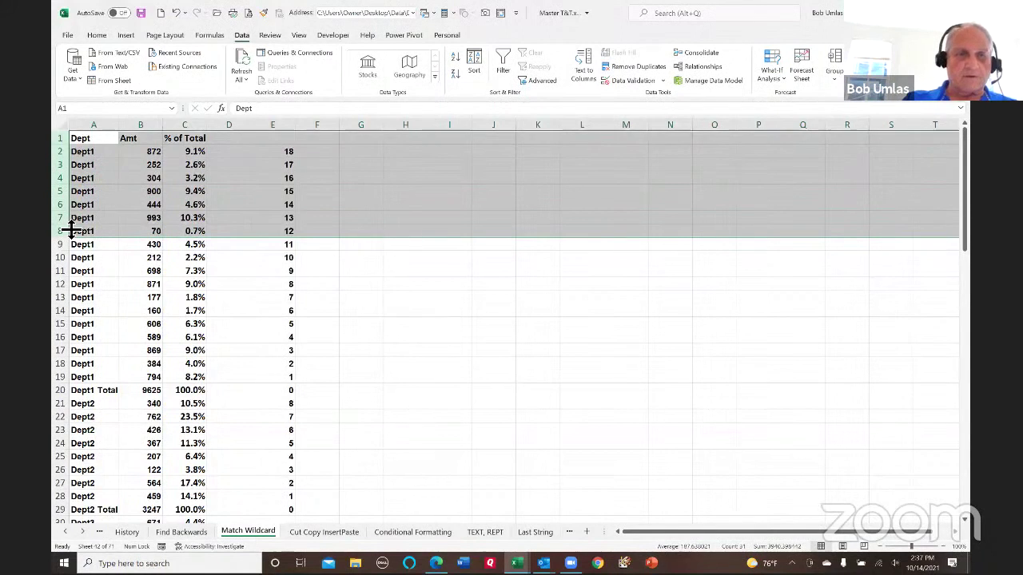
{"action": "key", "text": "ctrl+shift+plus"}
{"action": "scroll", "coordinate": [414, 335], "scroll_direction": "down", "scroll_amount": 2}
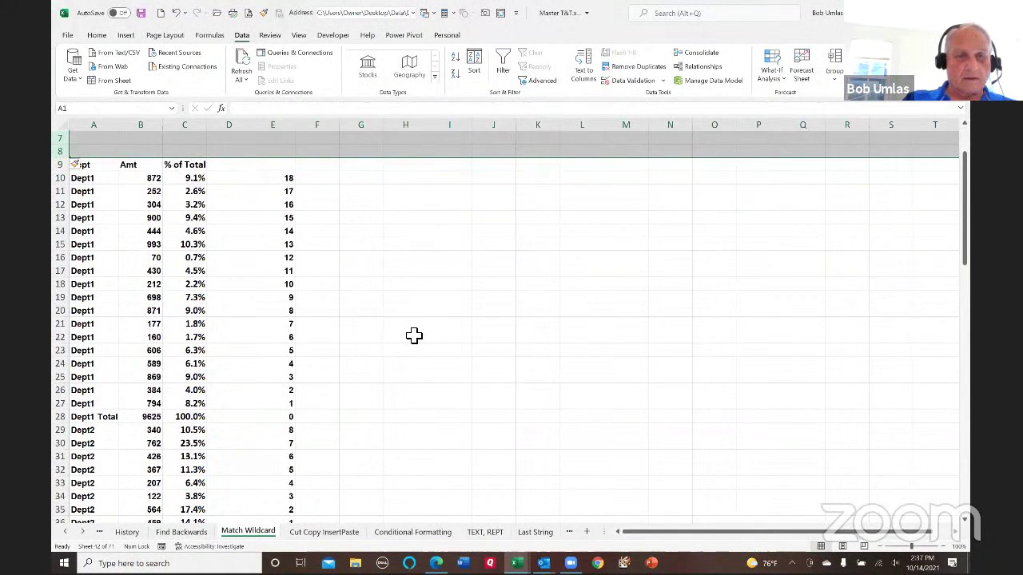
- Examine the shifted MATCH formula in E10 and the INDEX column reference in C10's percent-of-total formula
{"action": "scroll", "coordinate": [414, 336], "scroll_direction": "down", "scroll_amount": 2}
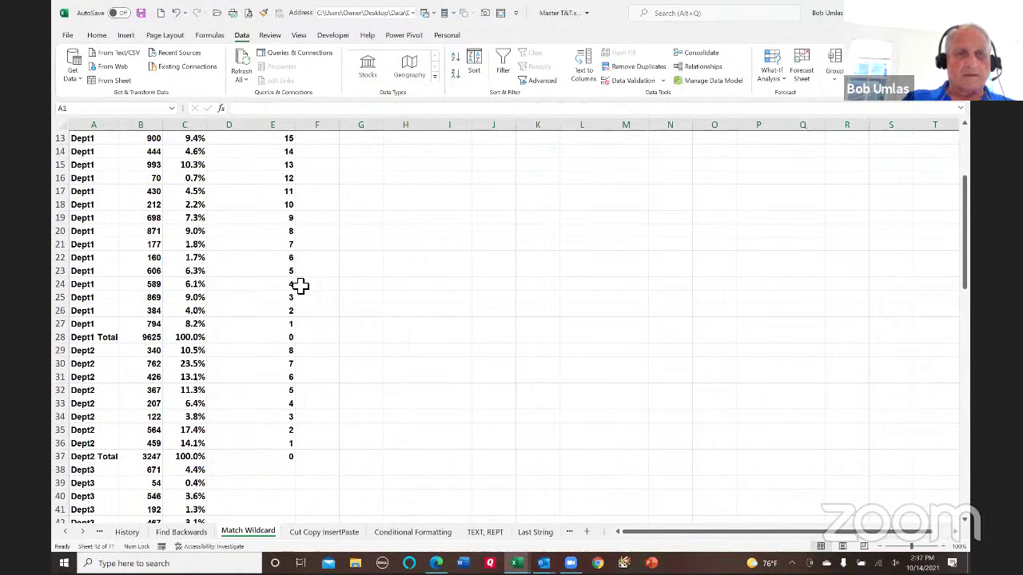
{"action": "scroll", "coordinate": [300, 285], "scroll_direction": "up", "scroll_amount": 3}
{"action": "left_click", "coordinate": [274, 219]}
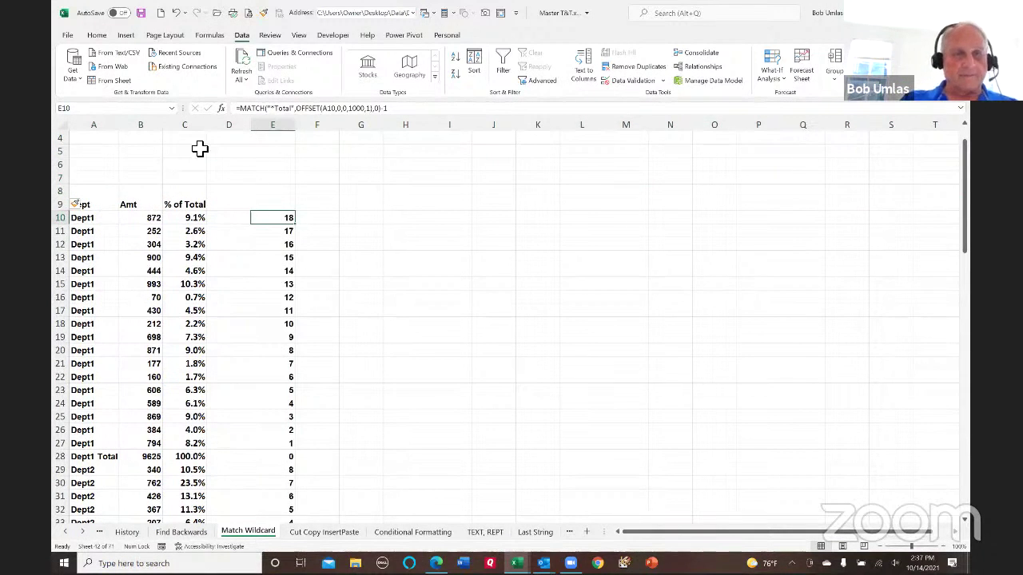
{"action": "left_click", "coordinate": [193, 218]}
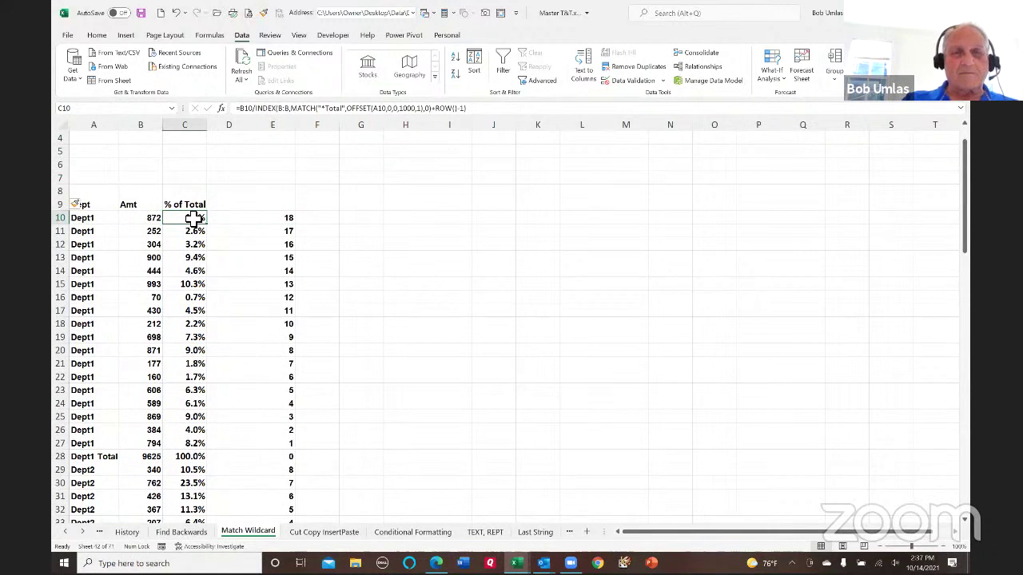
{"action": "double_click", "coordinate": [282, 108]}
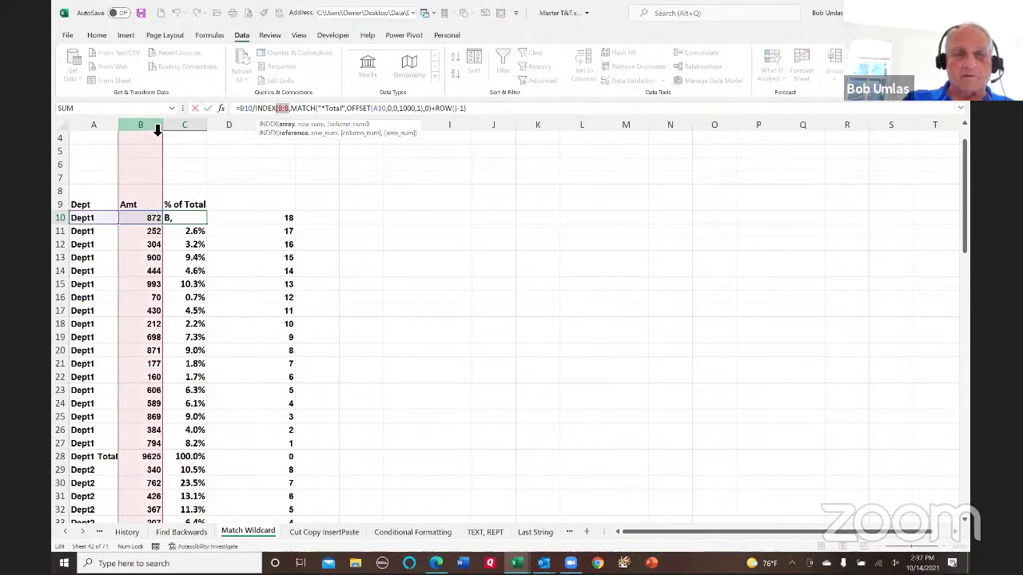
{"action": "key", "text": "Escape"}
- Delete the eight blank rows above the Dept header row
{"action": "left_click", "coordinate": [279, 231]}
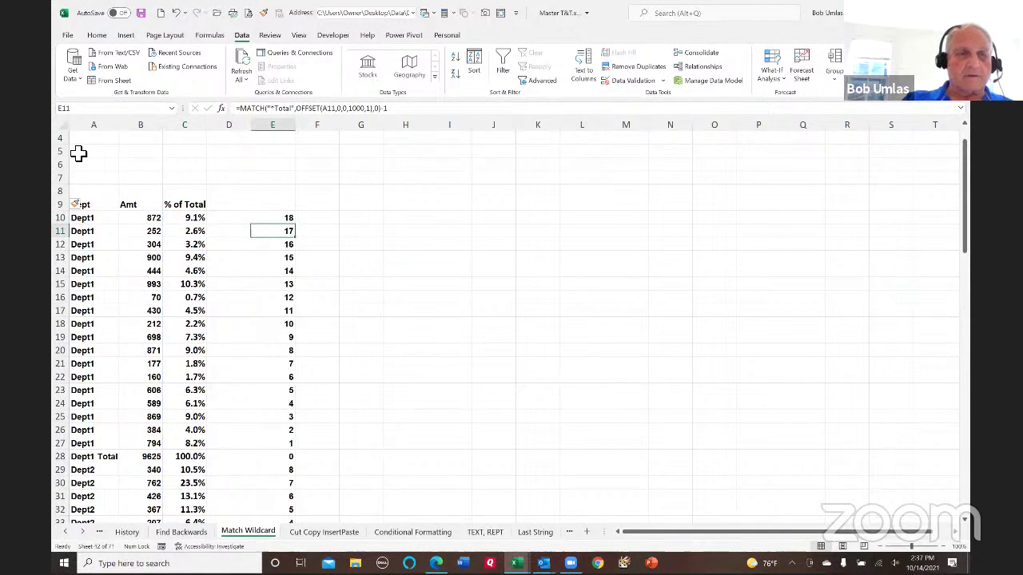
{"action": "left_click_drag", "start_coordinate": [59, 192], "coordinate": [78, 73]}
{"action": "key", "text": "ctrl+minus"}
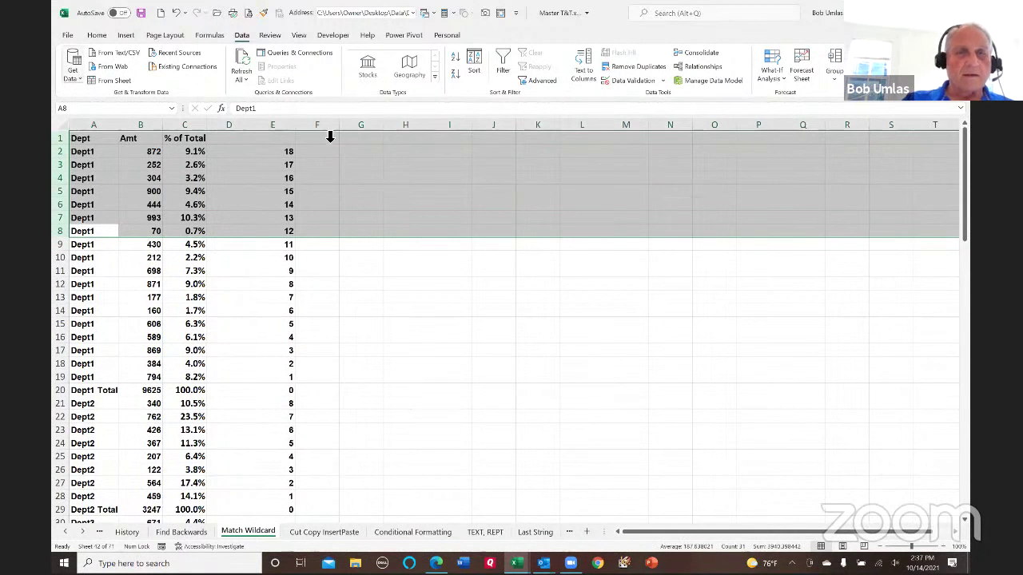
- Append +ROW() to the MATCH formula in E2 and refill it down through E29
{"action": "left_click", "coordinate": [278, 155]}
{"action": "left_click", "coordinate": [400, 112]}
{"action": "type", "text": "+row()"}
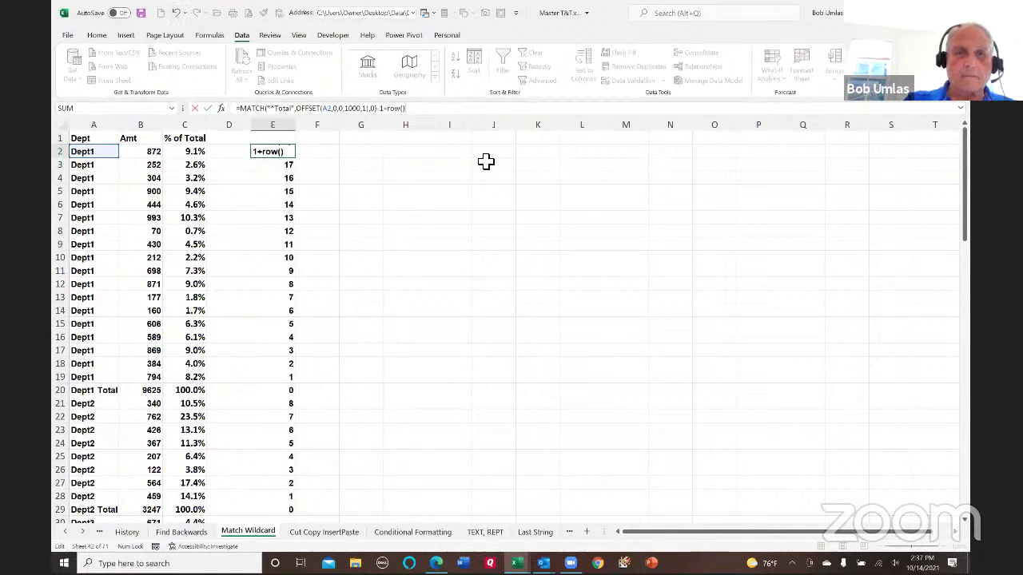
{"action": "key", "text": "Return"}
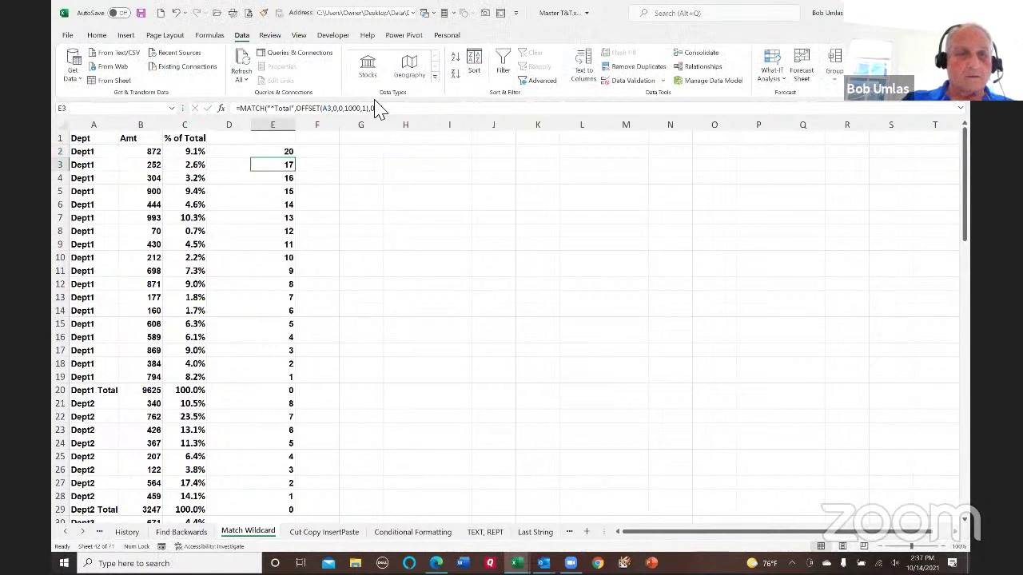
{"action": "left_click", "coordinate": [61, 390]}
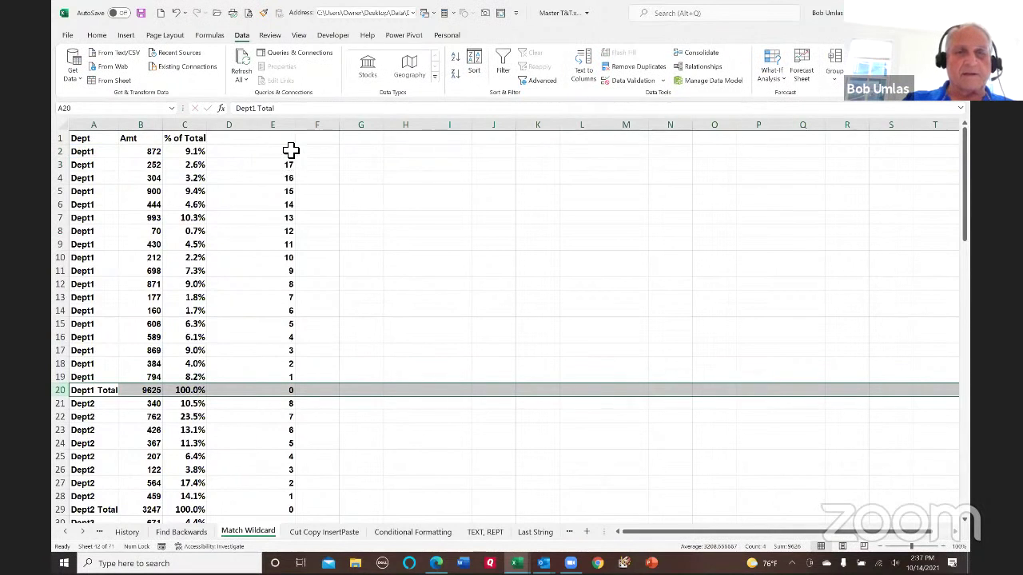
{"action": "left_click", "coordinate": [275, 151]}
{"action": "double_click", "coordinate": [301, 162]}
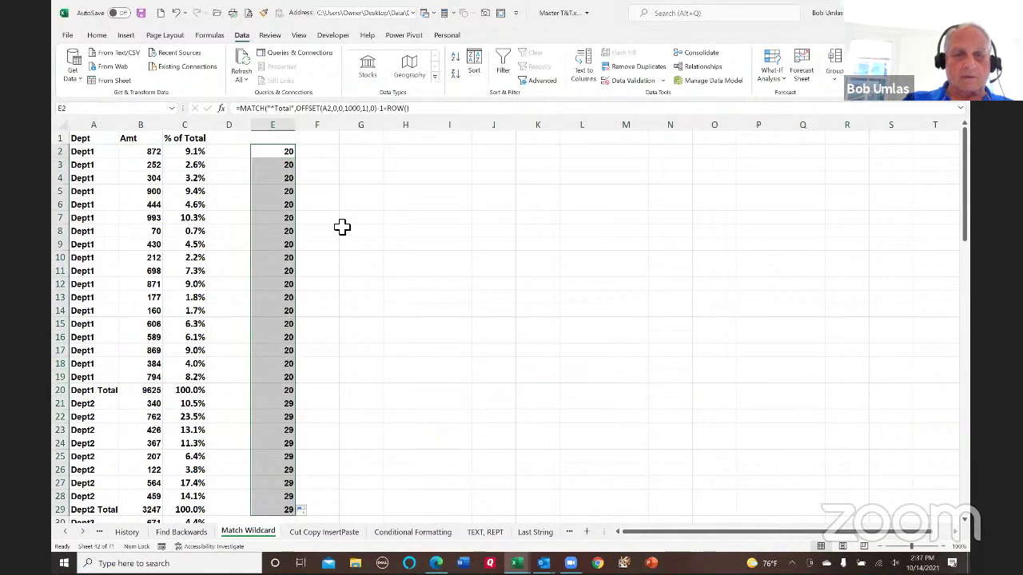
- Extend the column E formulas down to the Dept5 Total row, E88, and clear the surplus cells in D89:F93
{"action": "scroll", "coordinate": [310, 229], "scroll_direction": "down", "scroll_amount": 3}
{"action": "scroll", "coordinate": [310, 229], "scroll_direction": "down", "scroll_amount": 2}
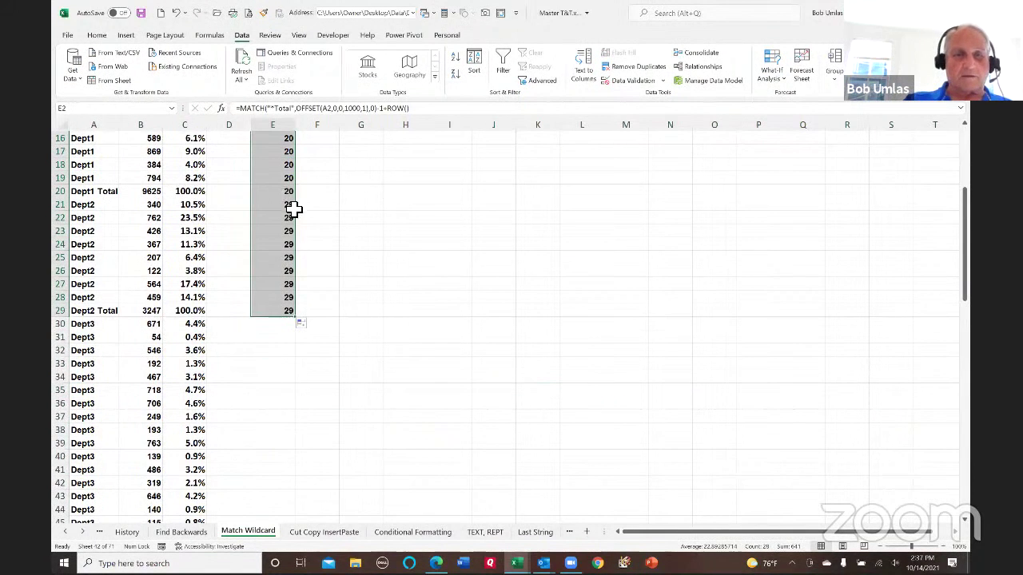
{"action": "left_click", "coordinate": [301, 319]}
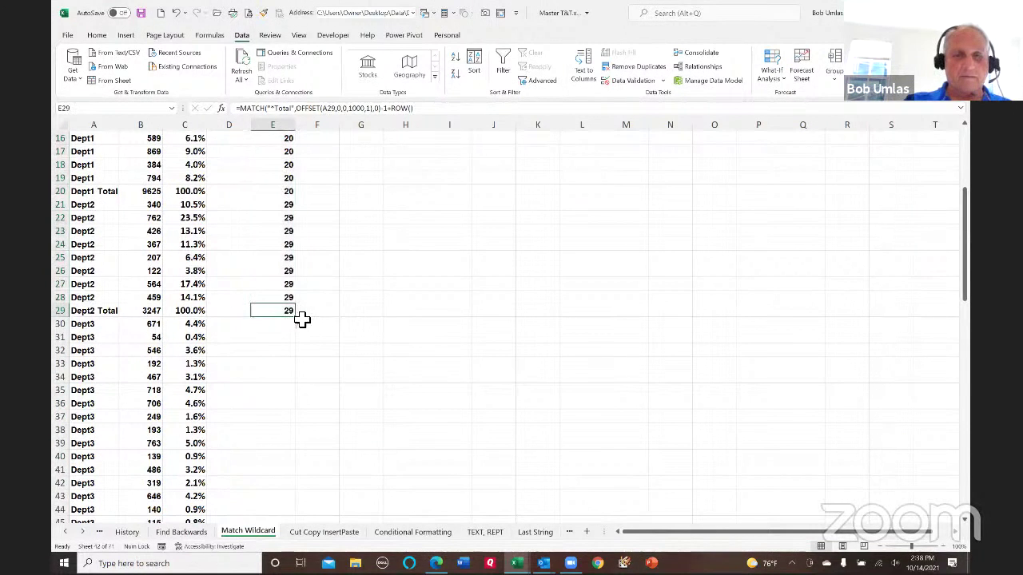
{"action": "left_click_drag", "start_coordinate": [301, 324], "coordinate": [315, 497]}
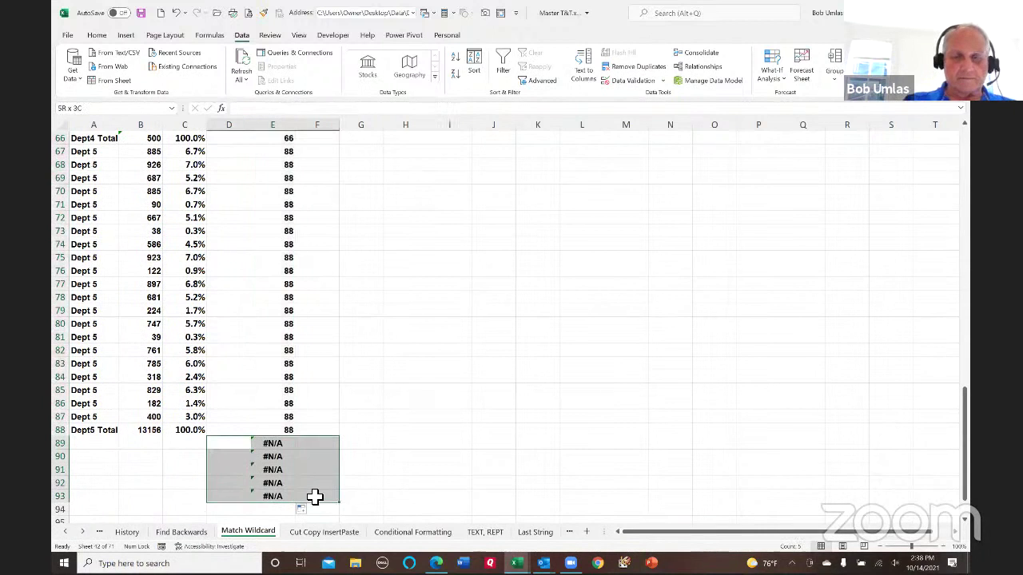
{"action": "key", "text": "Delete"}
{"action": "left_click", "coordinate": [310, 288]}
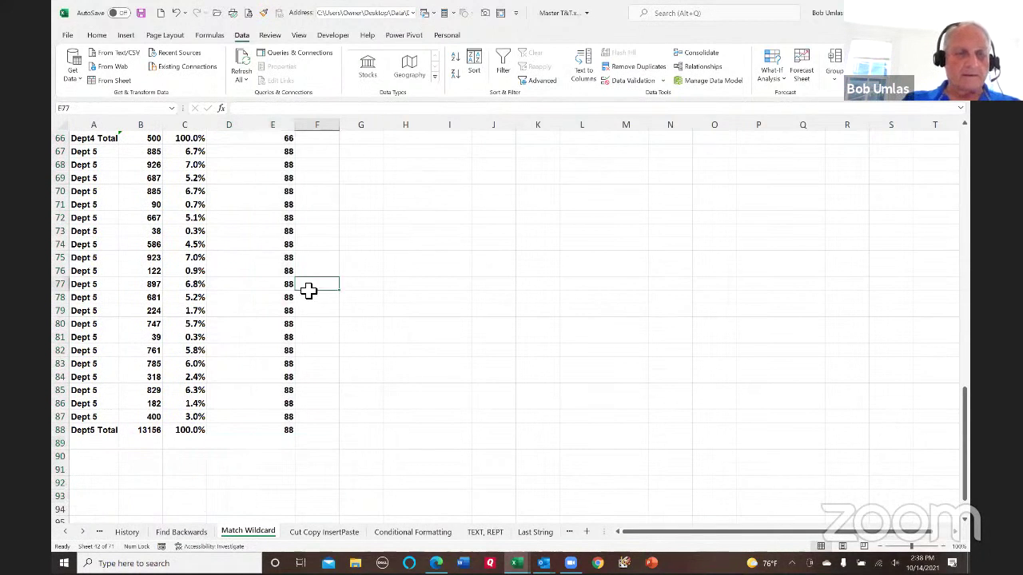
- Return to the start of the list and review the full percent-of-total formula in C2
{"action": "scroll", "coordinate": [178, 214], "scroll_direction": "up", "scroll_amount": 6}
{"action": "scroll", "coordinate": [178, 214], "scroll_direction": "up", "scroll_amount": 15}
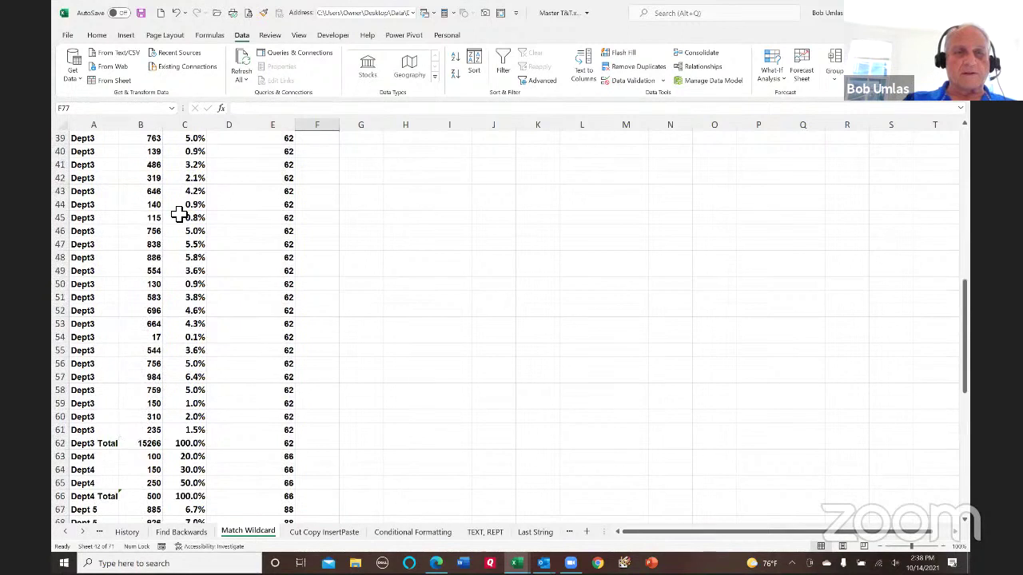
{"action": "left_click", "coordinate": [192, 152]}
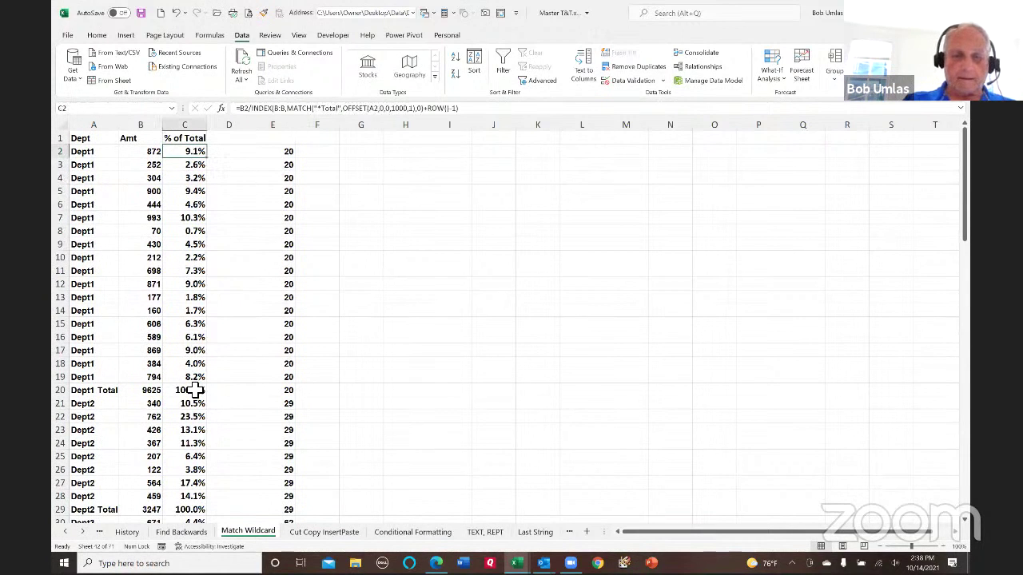
- On the Conditional Formatting sheet, enter 1 through 6 down A1:A6 and insert a blank row above the 4
{"action": "left_click", "coordinate": [408, 533]}
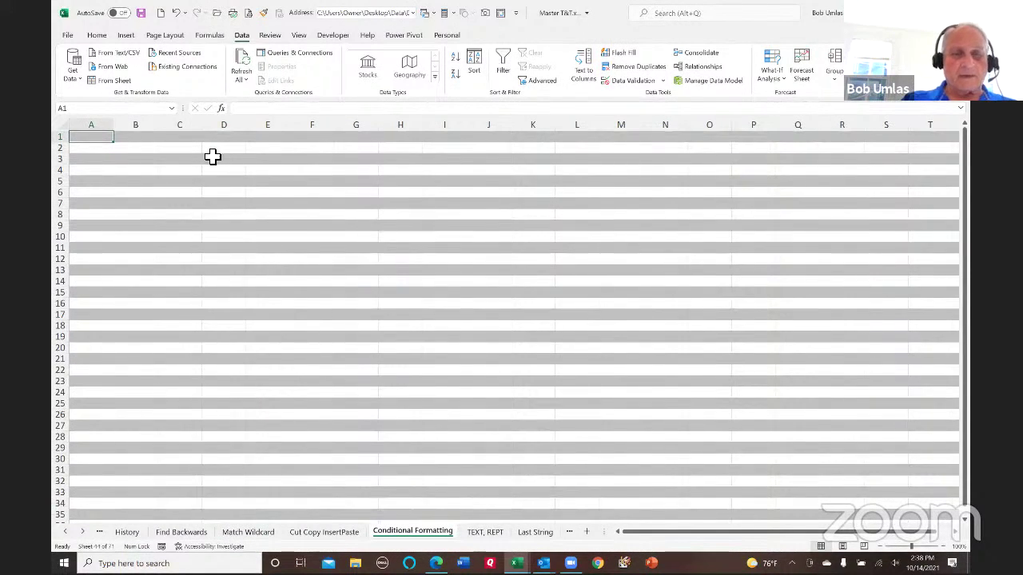
{"action": "left_click", "coordinate": [66, 172]}
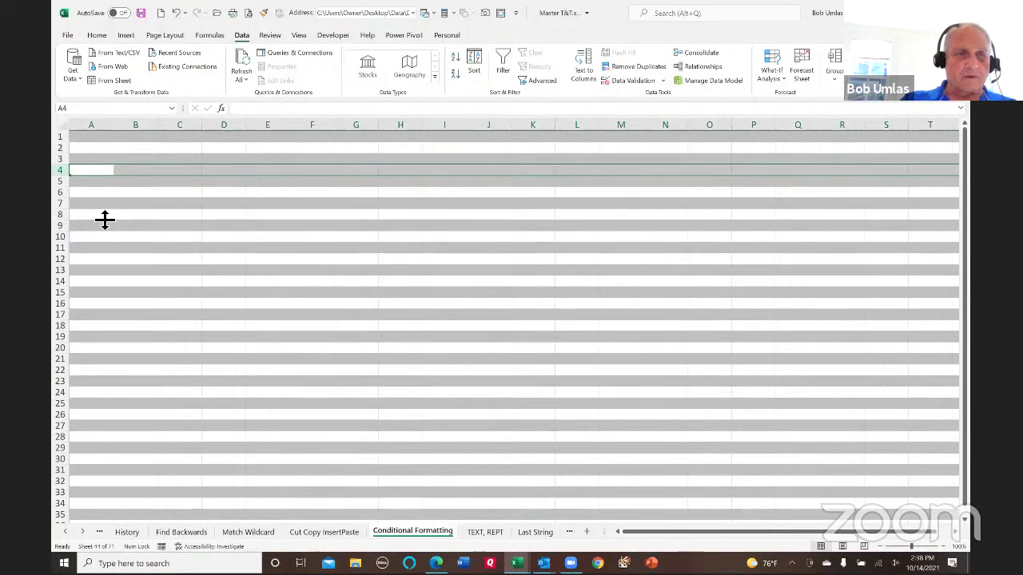
{"action": "left_click", "coordinate": [105, 142]}
{"action": "type", "text": "1 2 3 4 5 6"}
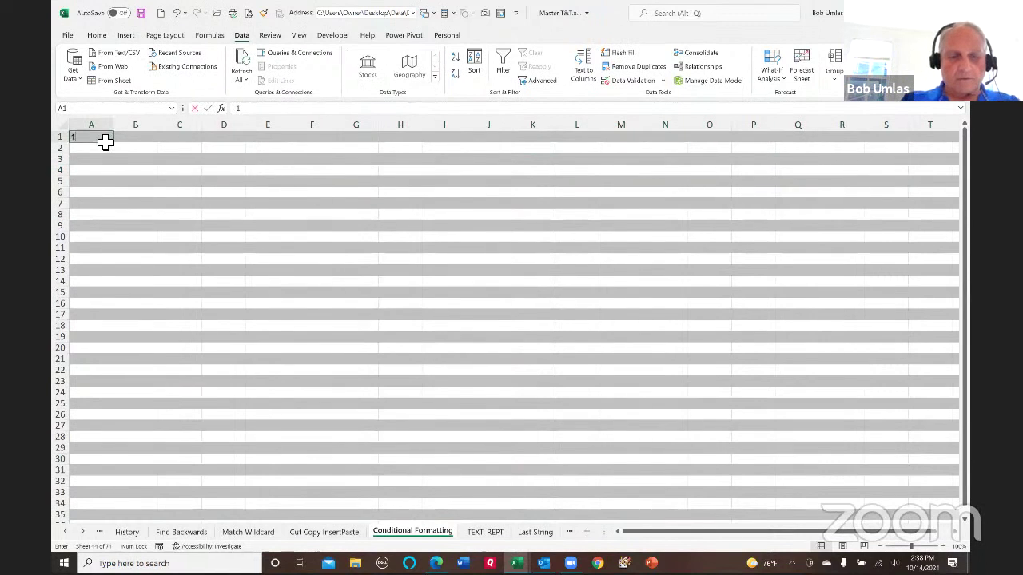
{"action": "left_click", "coordinate": [64, 171]}
{"action": "left_click_drag", "start_coordinate": [71, 179], "coordinate": [107, 176]}
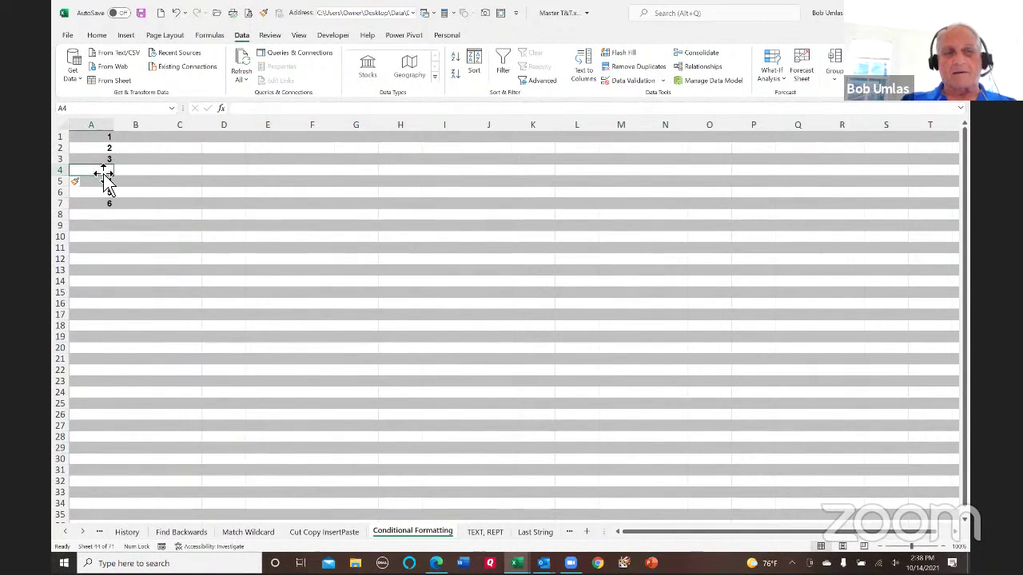
- Inspect the formula of the row-banding conditional formatting rule from cell E9, leaving the rule unedited
{"action": "left_click", "coordinate": [253, 227]}
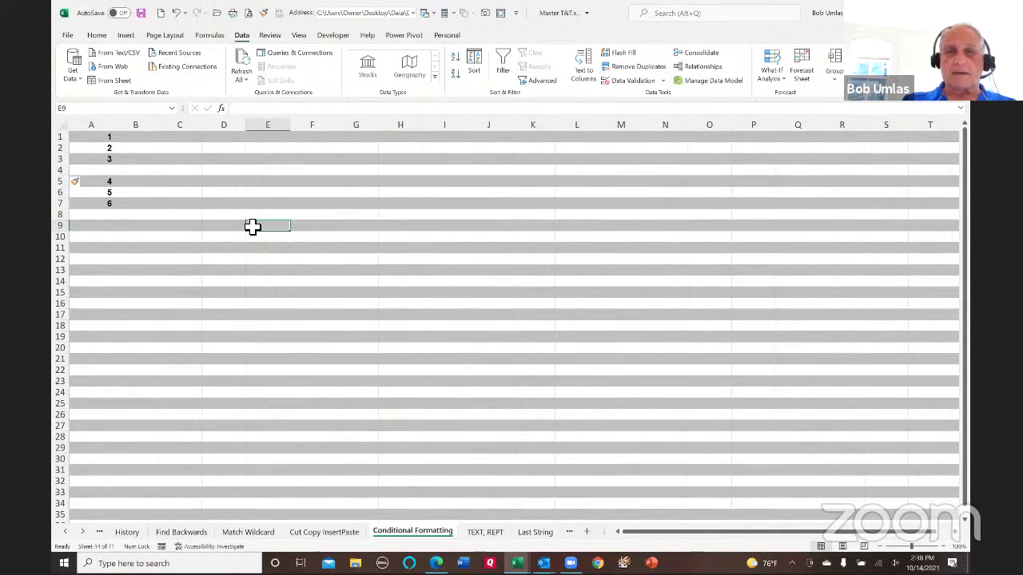
{"action": "left_click", "coordinate": [96, 36]}
{"action": "left_click", "coordinate": [573, 69]}
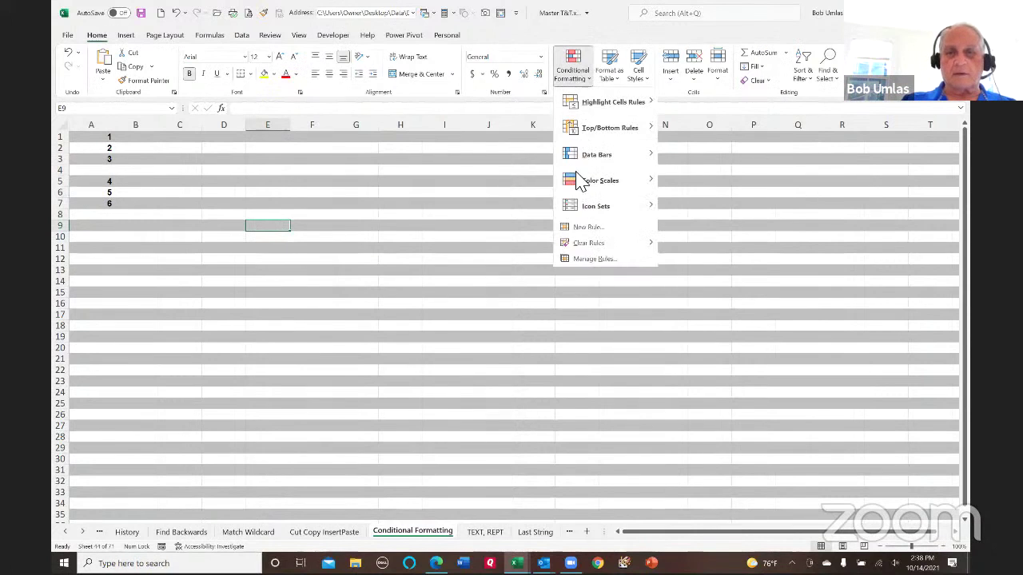
{"action": "left_click", "coordinate": [585, 264]}
{"action": "double_click", "coordinate": [325, 227]}
{"action": "left_click_drag", "start_coordinate": [366, 268], "coordinate": [309, 268]}
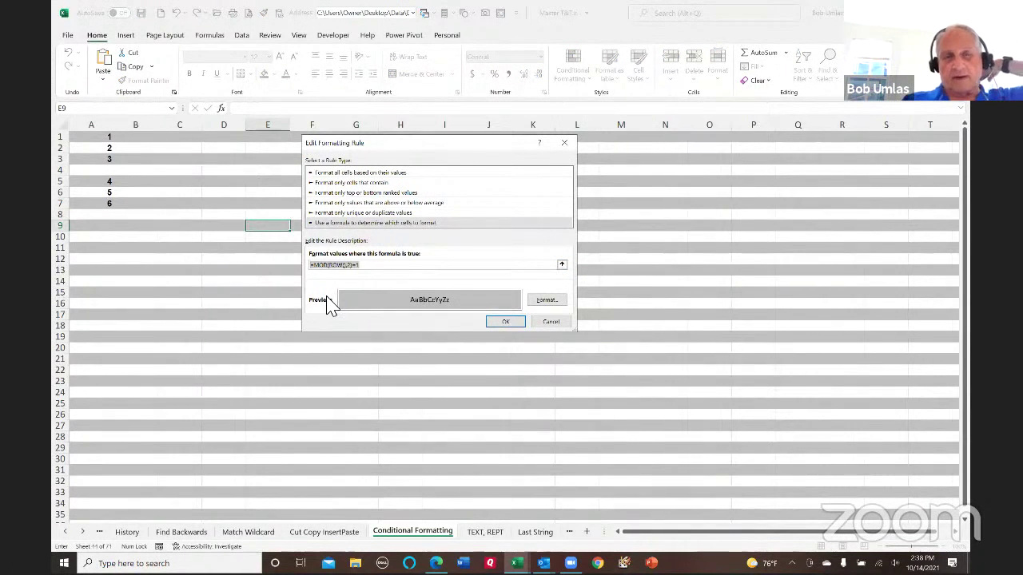
{"action": "double_click", "coordinate": [344, 273]}
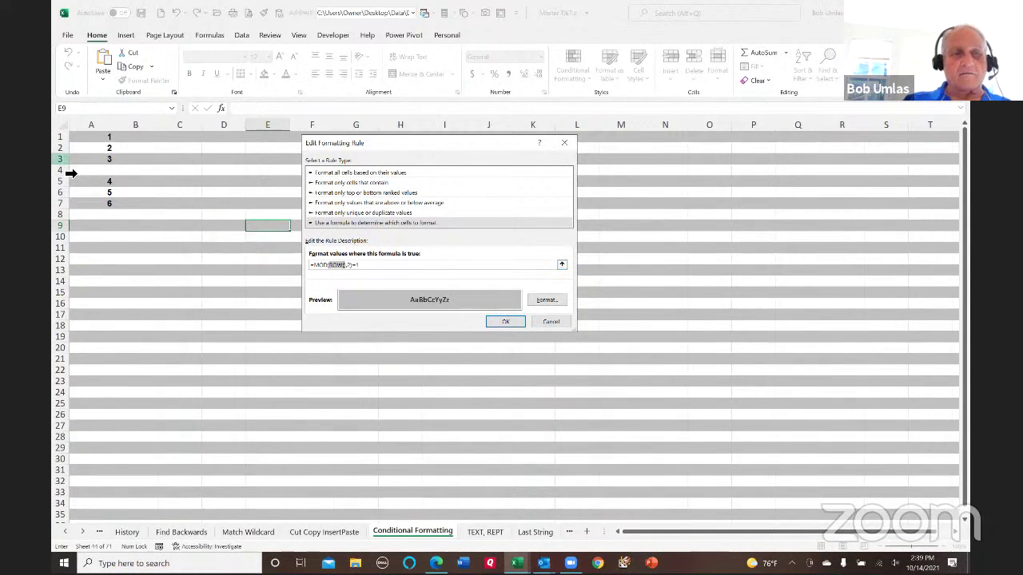
{"action": "left_click", "coordinate": [551, 322]}
{"action": "left_click", "coordinate": [596, 305]}
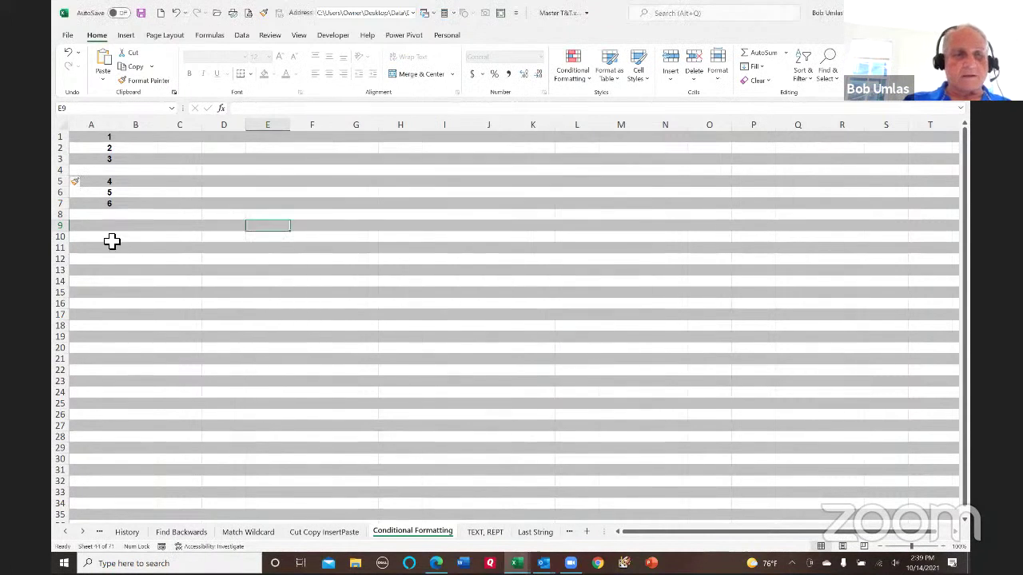
- On the TEXT, REPT sheet, compare the formulas in D4 and D3, including the date format argument in D3
{"action": "left_click", "coordinate": [62, 260]}
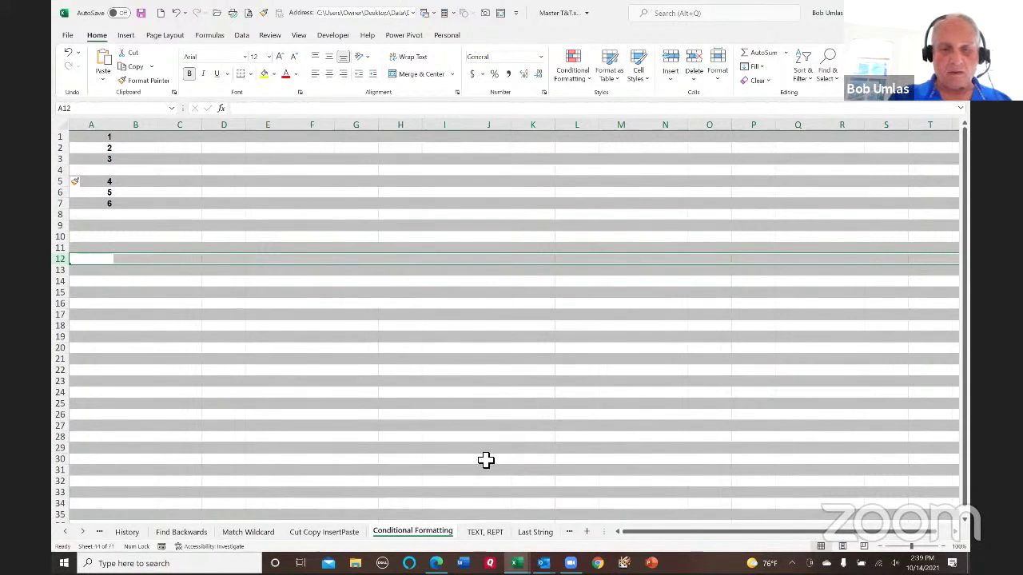
{"action": "left_click", "coordinate": [486, 533]}
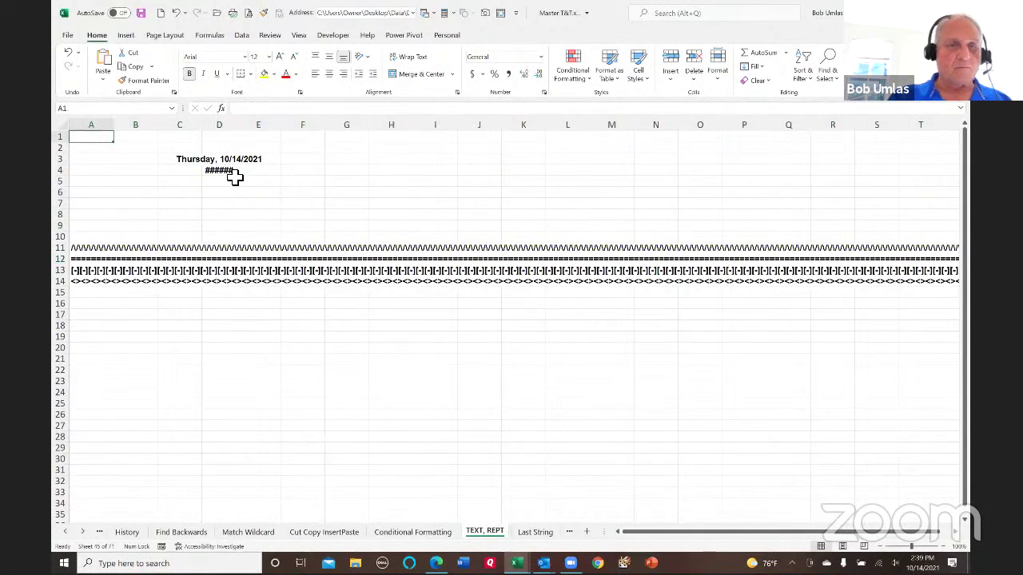
{"action": "left_click", "coordinate": [228, 173]}
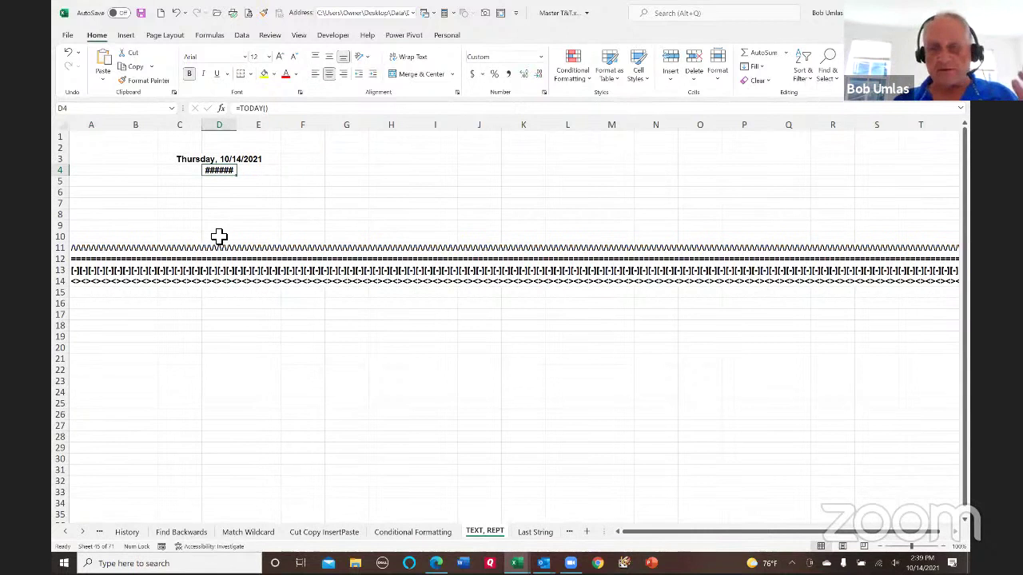
{"action": "left_click", "coordinate": [222, 160]}
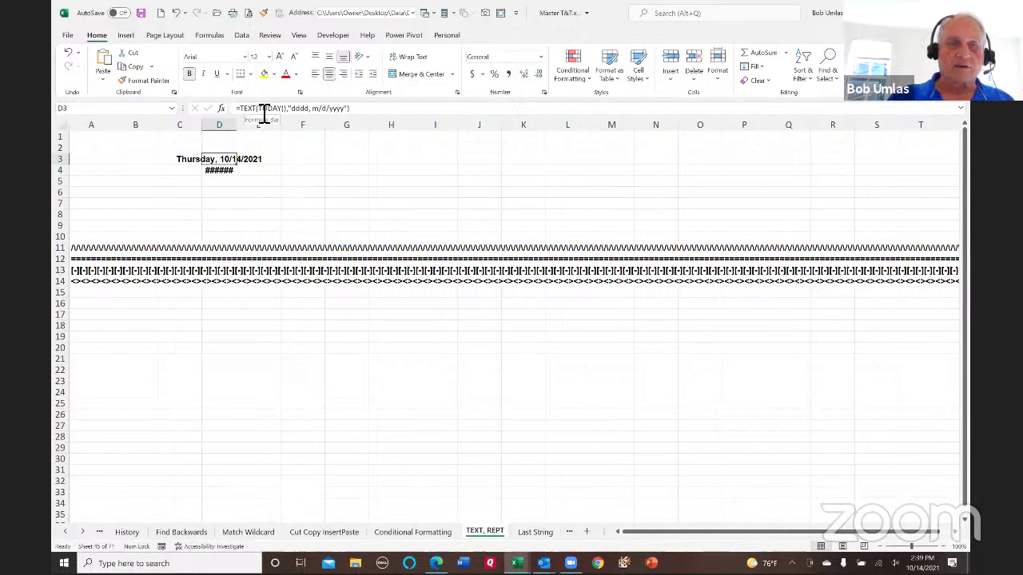
{"action": "left_click_drag", "start_coordinate": [289, 113], "coordinate": [351, 114]}
{"action": "key", "text": "Escape"}
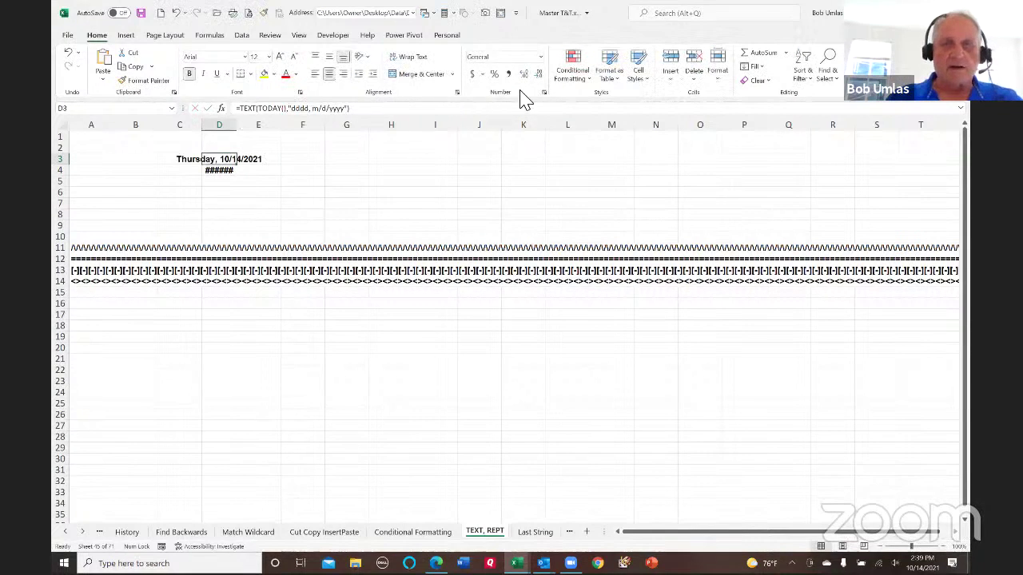
- Browse the custom number format codes available for D3 without applying any of them
{"action": "left_click", "coordinate": [544, 93]}
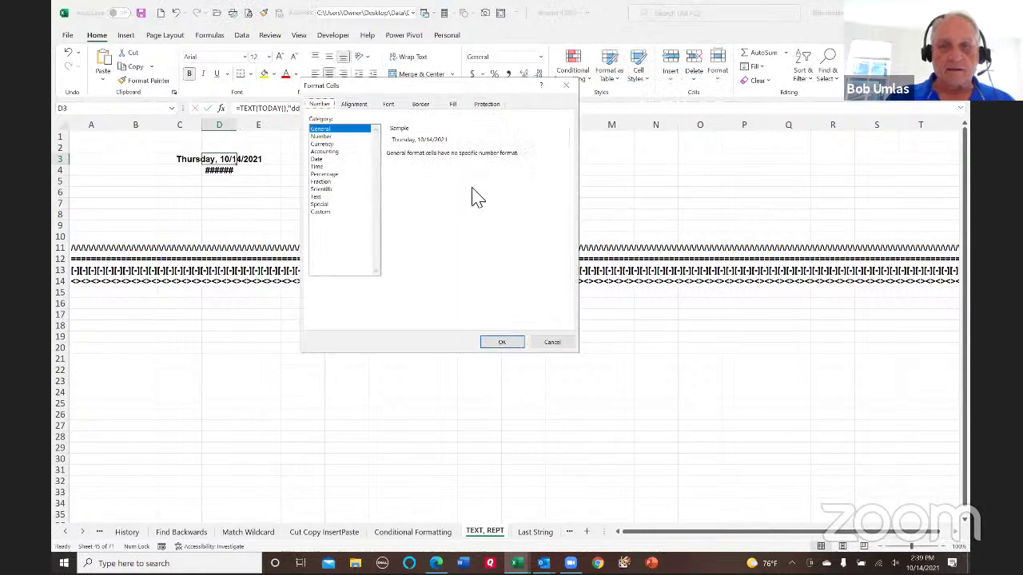
{"action": "left_click", "coordinate": [320, 212]}
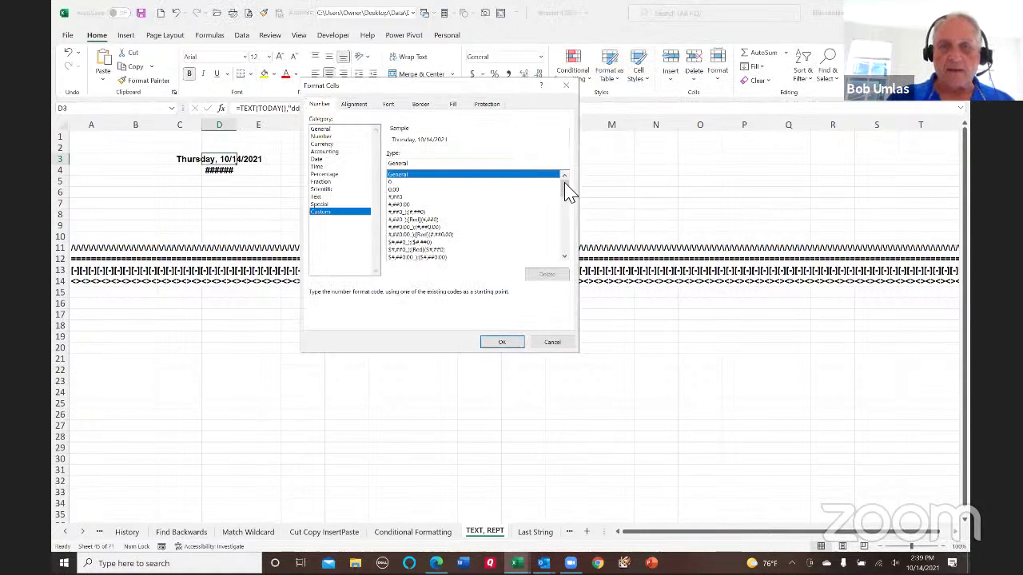
{"action": "scroll", "coordinate": [567, 196], "scroll_direction": "down", "scroll_amount": 5}
{"action": "scroll", "coordinate": [573, 192], "scroll_direction": "up", "scroll_amount": 5}
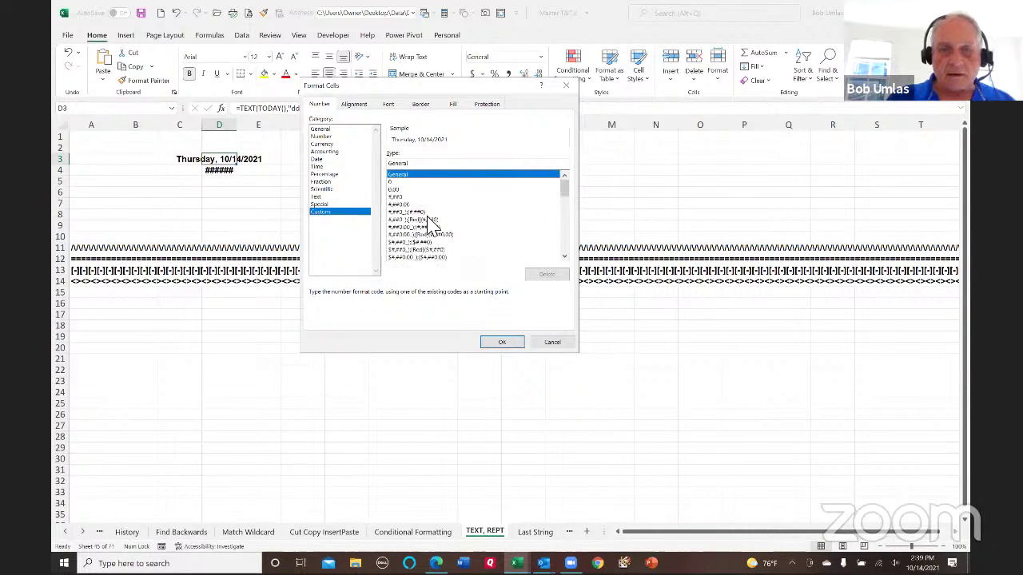
{"action": "left_click", "coordinate": [430, 219]}
{"action": "left_click_drag", "start_coordinate": [566, 196], "coordinate": [568, 253]}
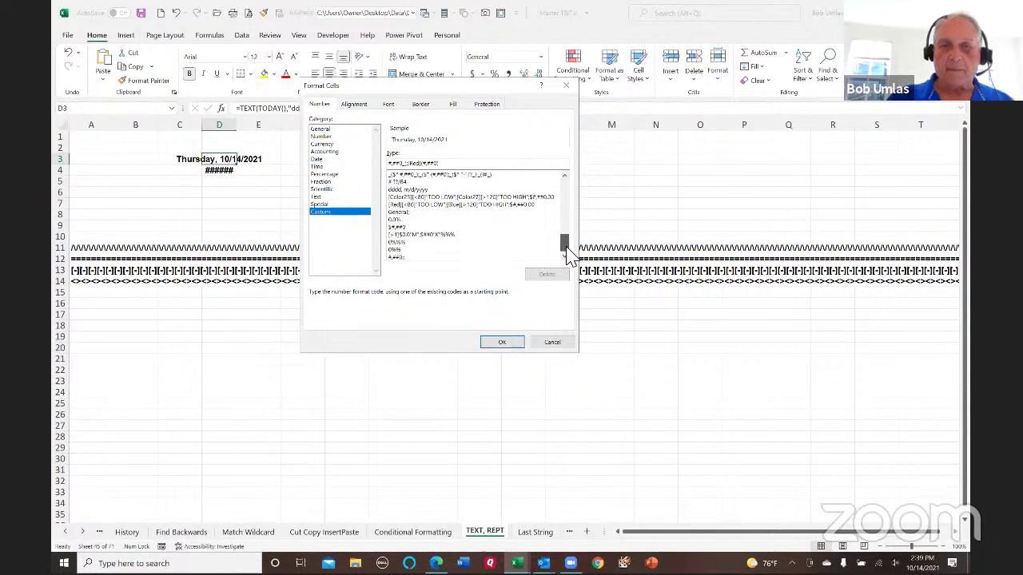
{"action": "left_click", "coordinate": [552, 342]}
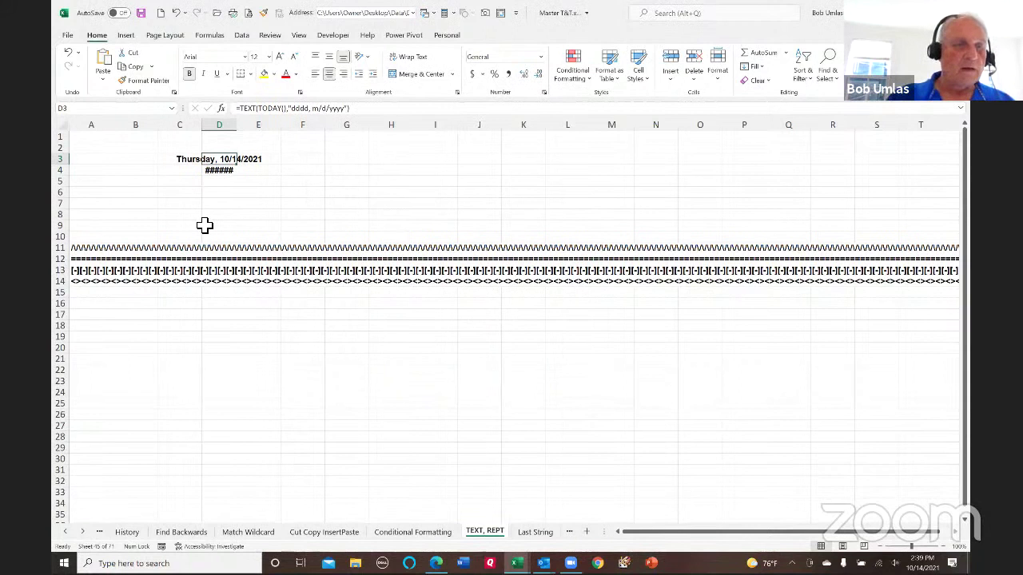
- Review the REPT formulas in A11 through A14 that repeat different characters across each row
{"action": "left_click", "coordinate": [78, 249]}
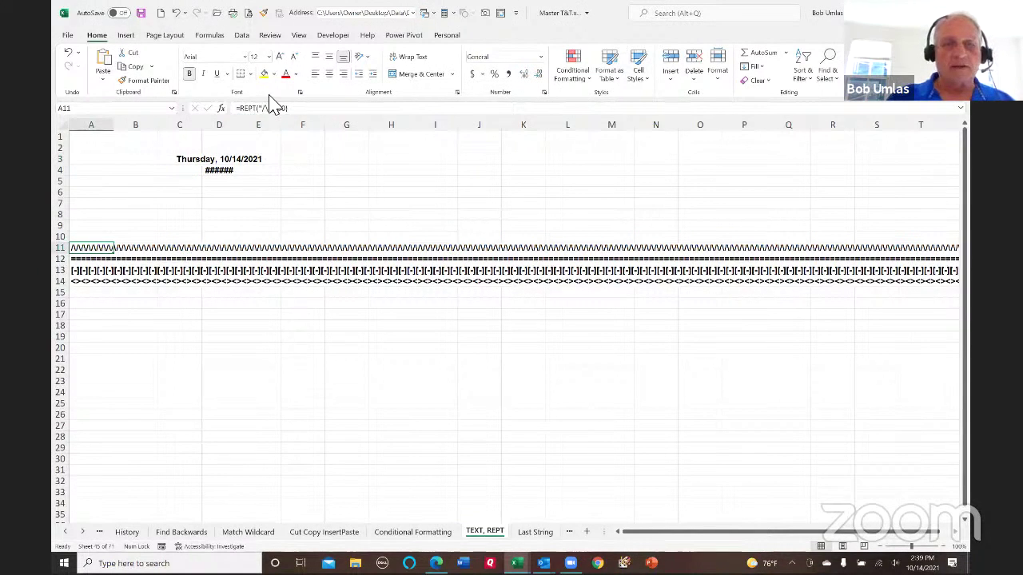
{"action": "left_click", "coordinate": [451, 203]}
{"action": "left_click", "coordinate": [80, 259]}
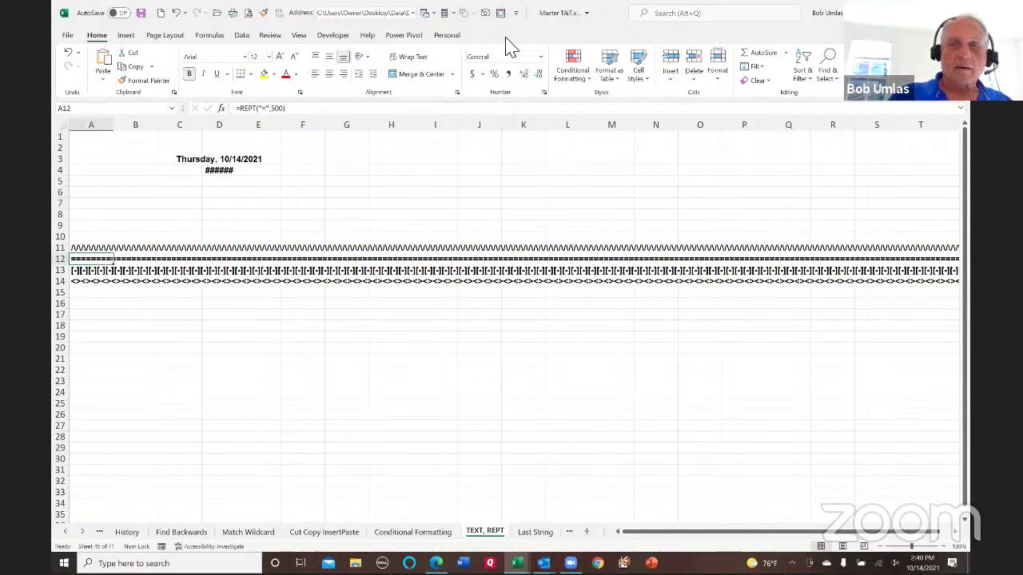
{"action": "left_click_drag", "start_coordinate": [67, 271], "coordinate": [77, 276]}
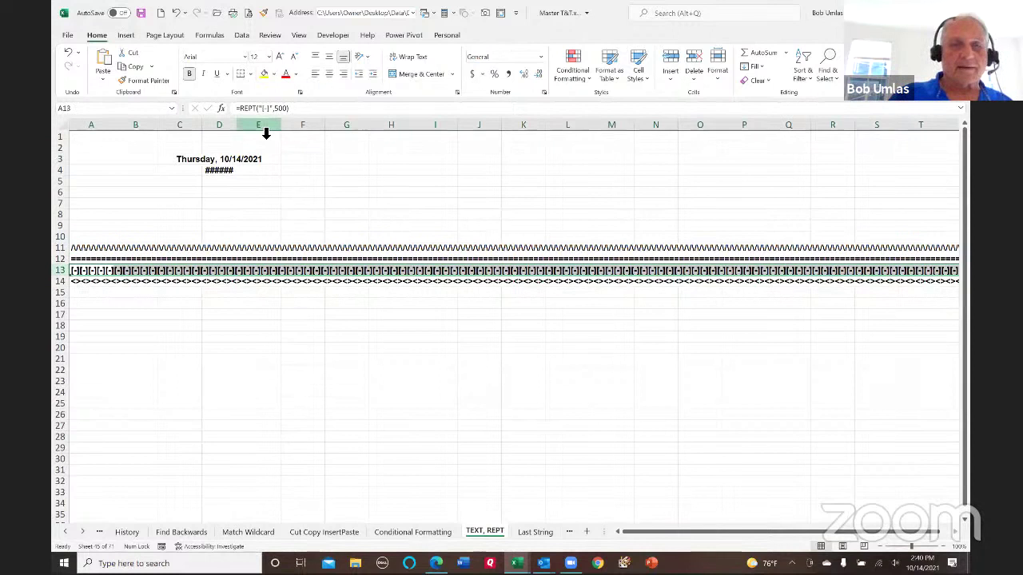
{"action": "left_click", "coordinate": [82, 282]}
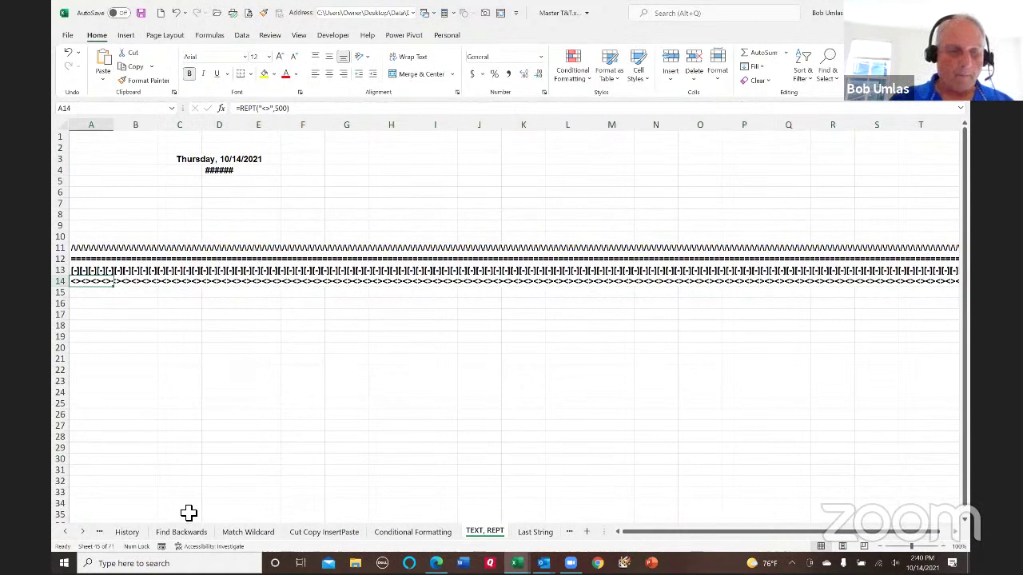
- On the Last String sheet, auto-fit column C and examine the C5 formula that extracts the file name from C4
{"action": "left_click", "coordinate": [82, 531]}
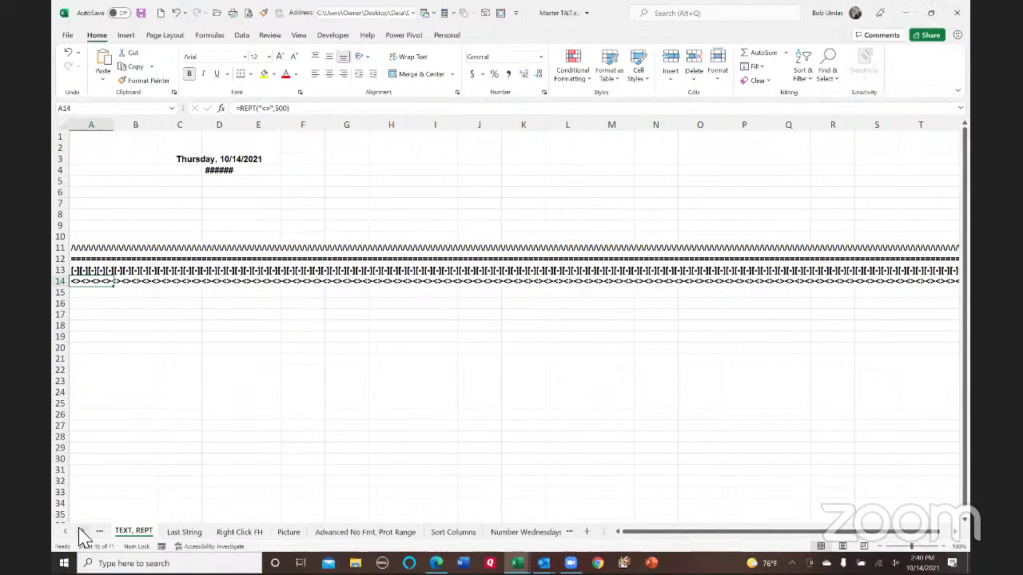
{"action": "left_click", "coordinate": [186, 533]}
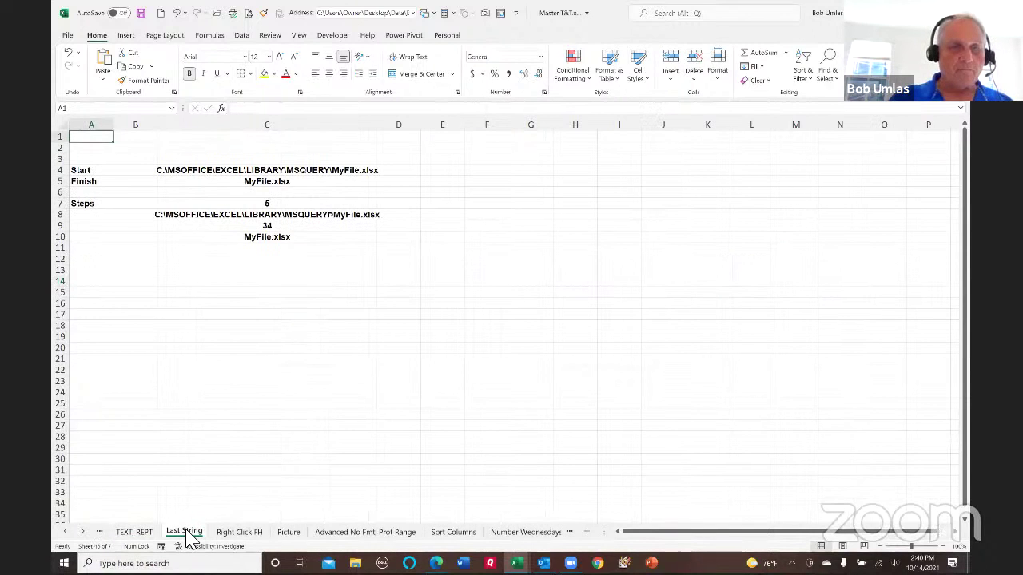
{"action": "left_click", "coordinate": [296, 171]}
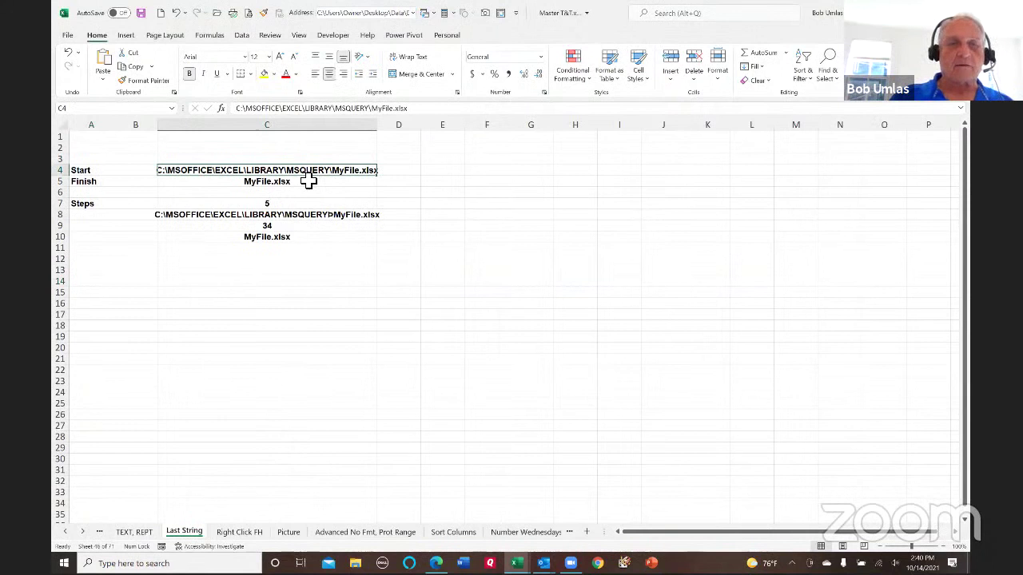
{"action": "left_click", "coordinate": [307, 182]}
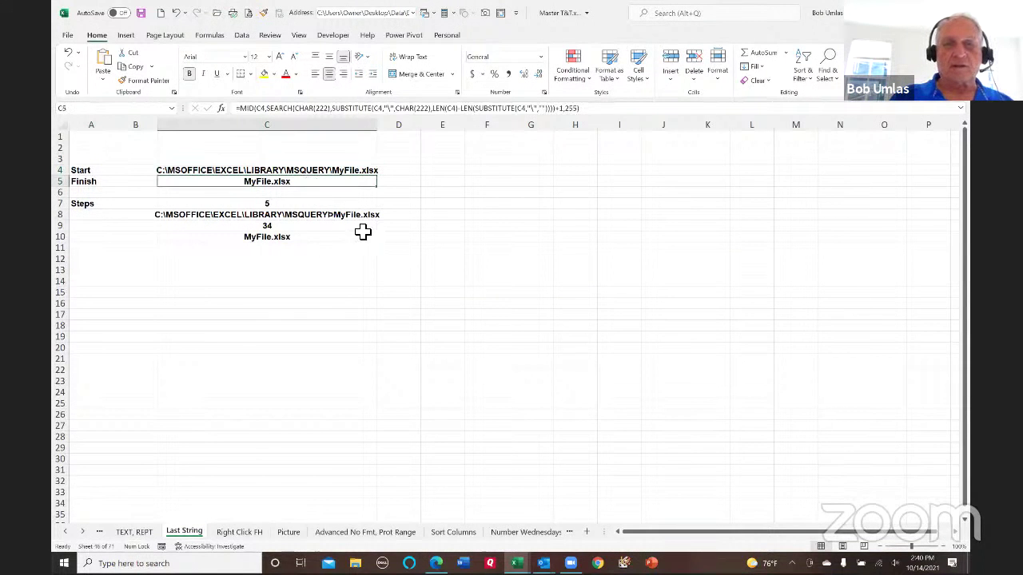
{"action": "double_click", "coordinate": [386, 132]}
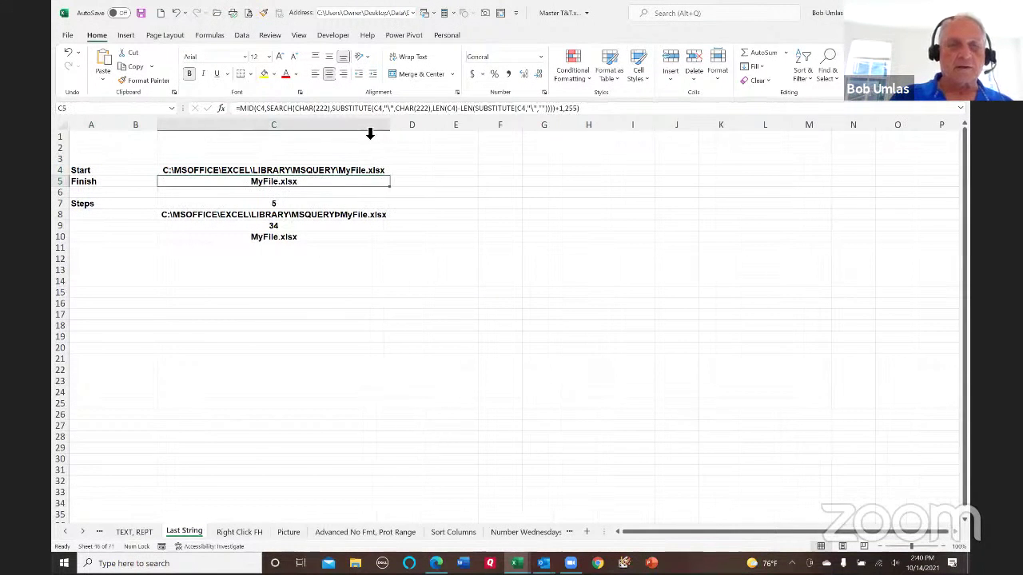
{"action": "left_click_drag", "start_coordinate": [243, 111], "coordinate": [669, 110]}
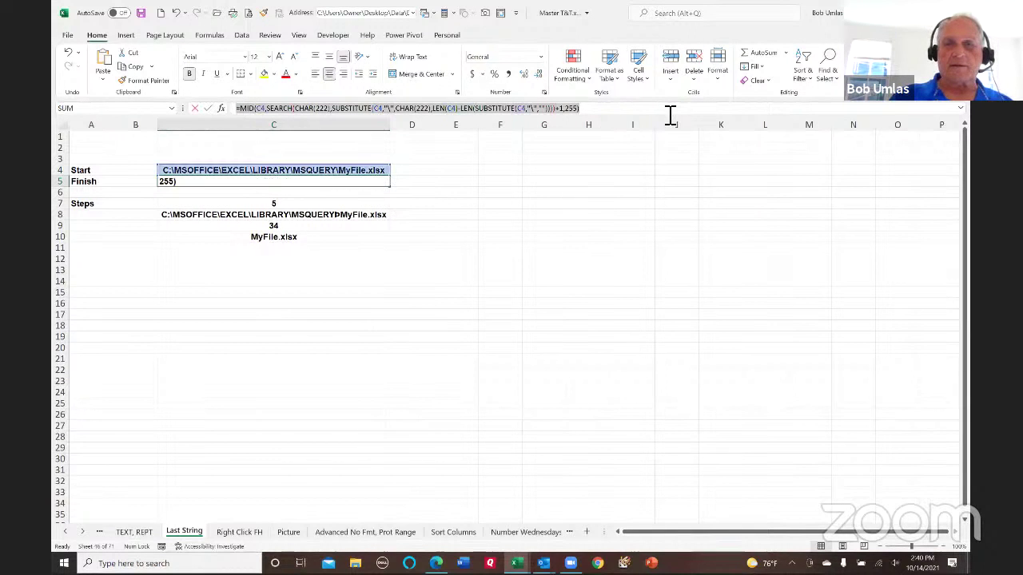
{"action": "key", "text": "Escape"}
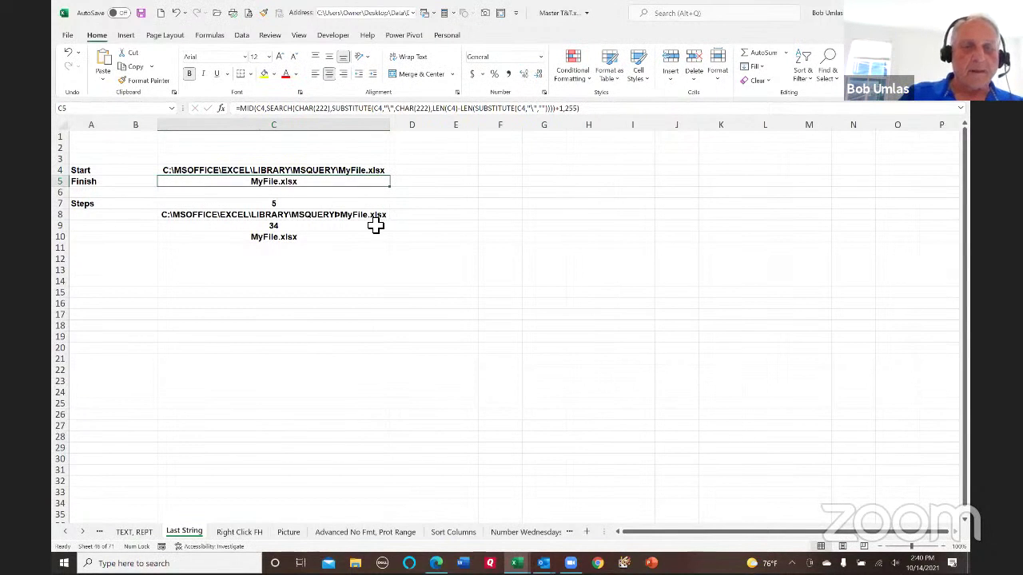
- Enter a FORMULATEXT formula in E7 that displays the formula of C7
{"action": "left_click", "coordinate": [272, 207]}
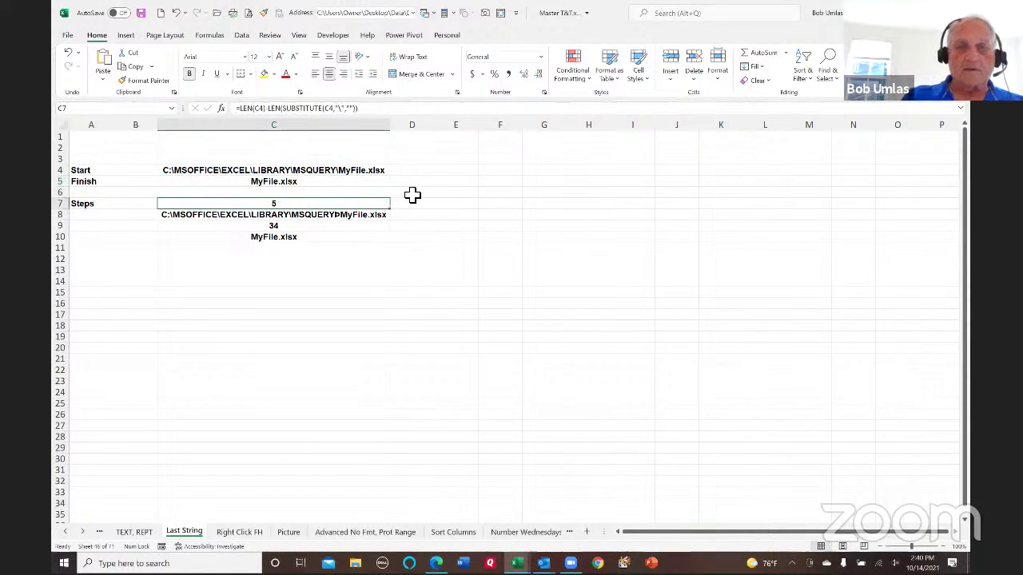
{"action": "left_click", "coordinate": [469, 206]}
{"action": "type", "text": "=formulatext("}
{"action": "left_click", "coordinate": [320, 206]}
{"action": "type", "text": ")"}
{"action": "key", "text": "Return"}
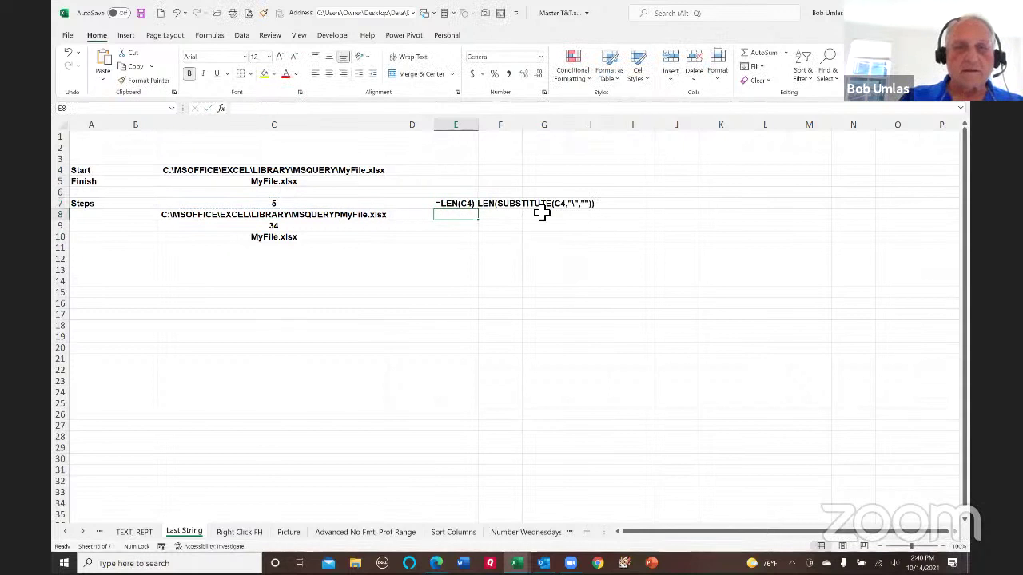
- Enlarge the font of E7 to 16 and fill its formula down through E10
{"action": "left_click", "coordinate": [457, 204]}
{"action": "left_click", "coordinate": [279, 56]}
{"action": "key", "text": "ctrl+shift+period"}
{"action": "left_click_drag", "start_coordinate": [483, 216], "coordinate": [479, 258]}
{"action": "left_click", "coordinate": [470, 208]}
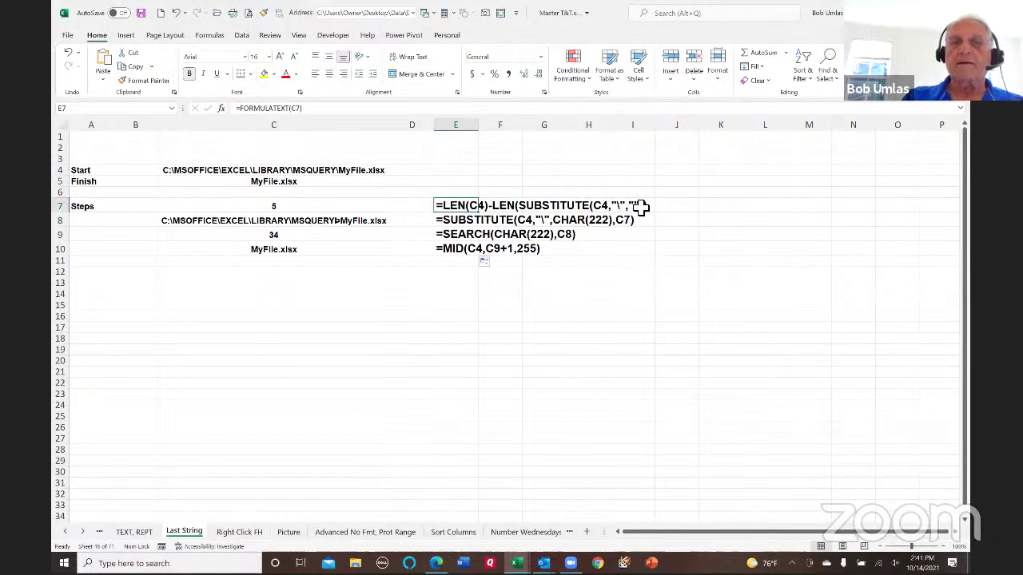
- Evaluate the LEN(C4) part of the C7 formula in place, leaving the formula unedited
{"action": "left_click", "coordinate": [270, 207]}
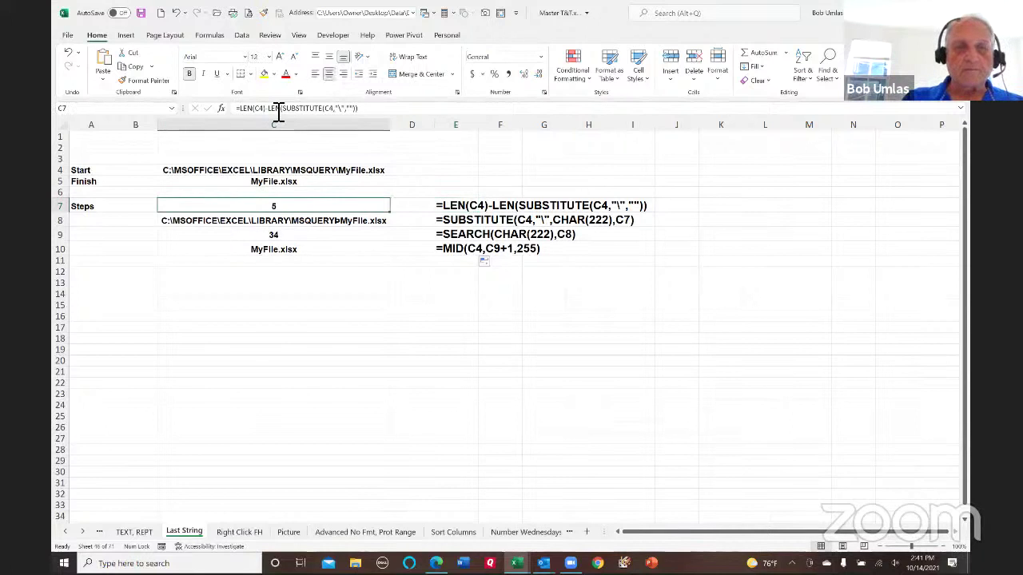
{"action": "left_click_drag", "start_coordinate": [267, 108], "coordinate": [214, 120]}
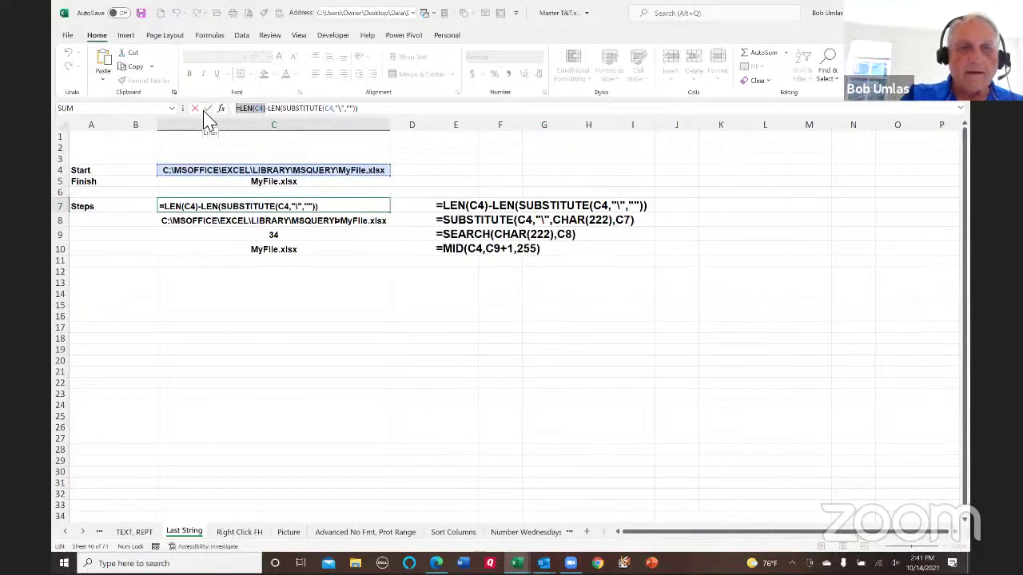
{"action": "key", "text": "F9"}
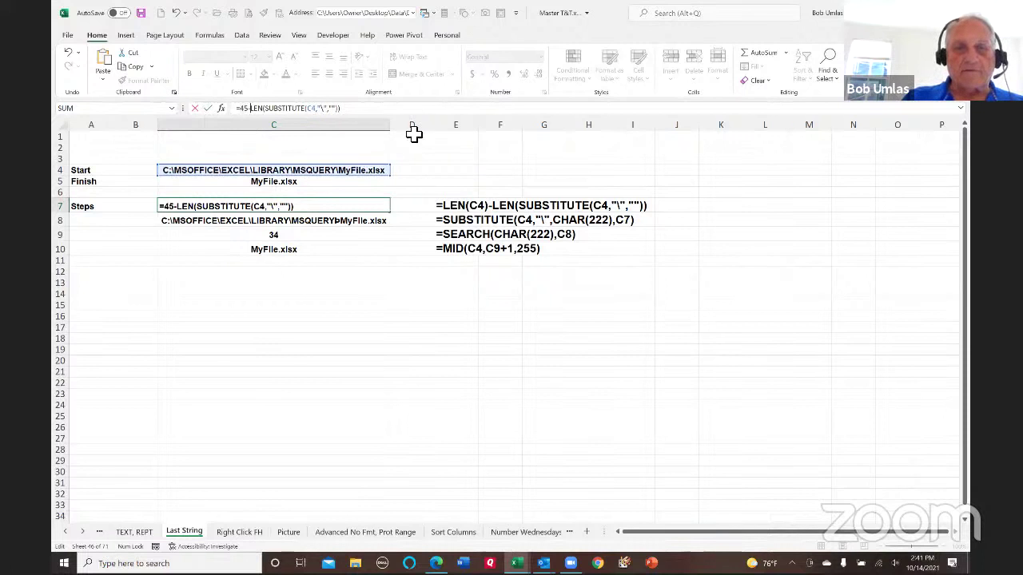
{"action": "key", "text": "Escape"}
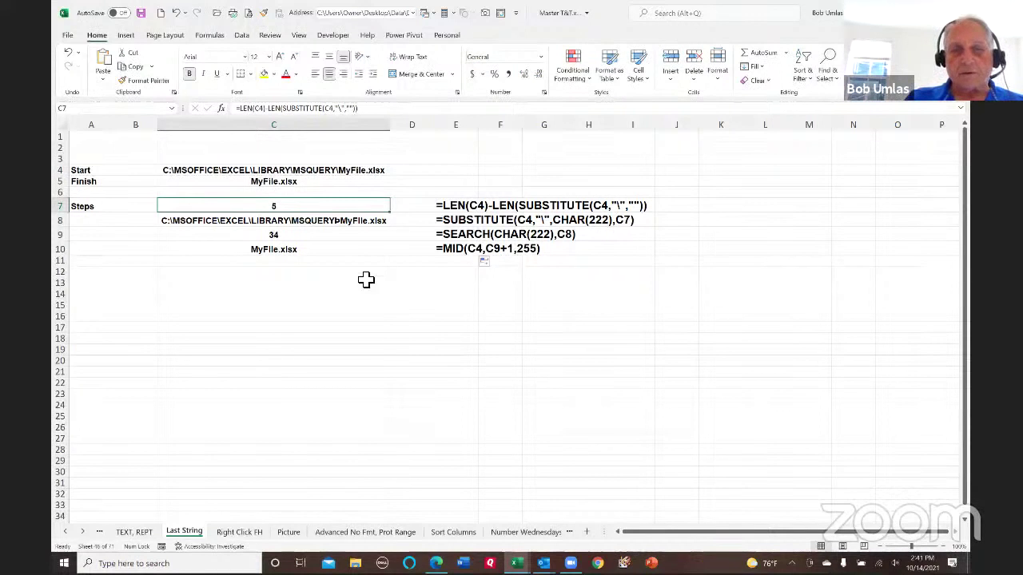
- Compare the path in C4 with C8 and examine the arguments of the SUBSTITUTE formula in C8
{"action": "left_click_drag", "start_coordinate": [338, 221], "coordinate": [344, 241]}
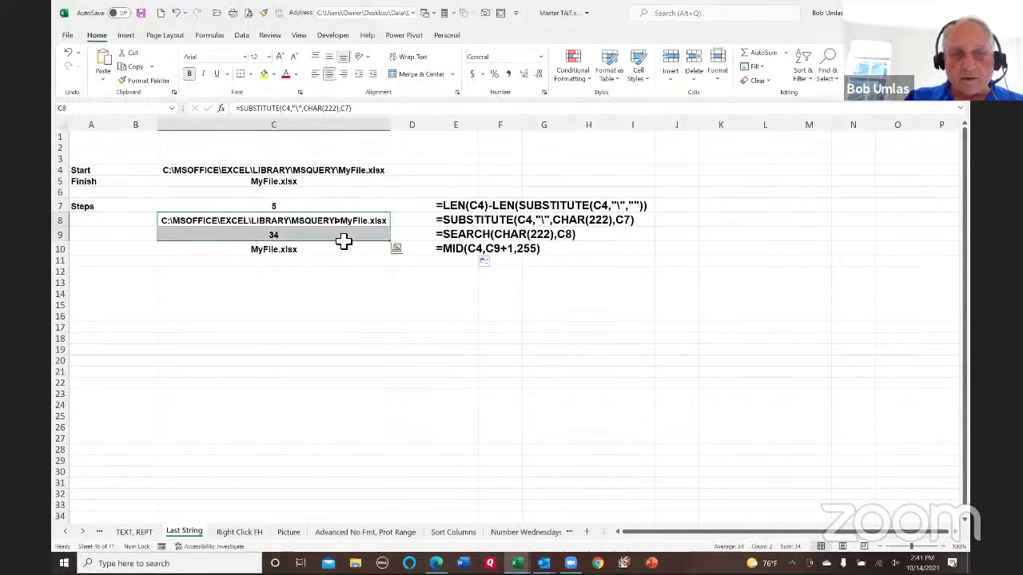
{"action": "left_click", "coordinate": [340, 170]}
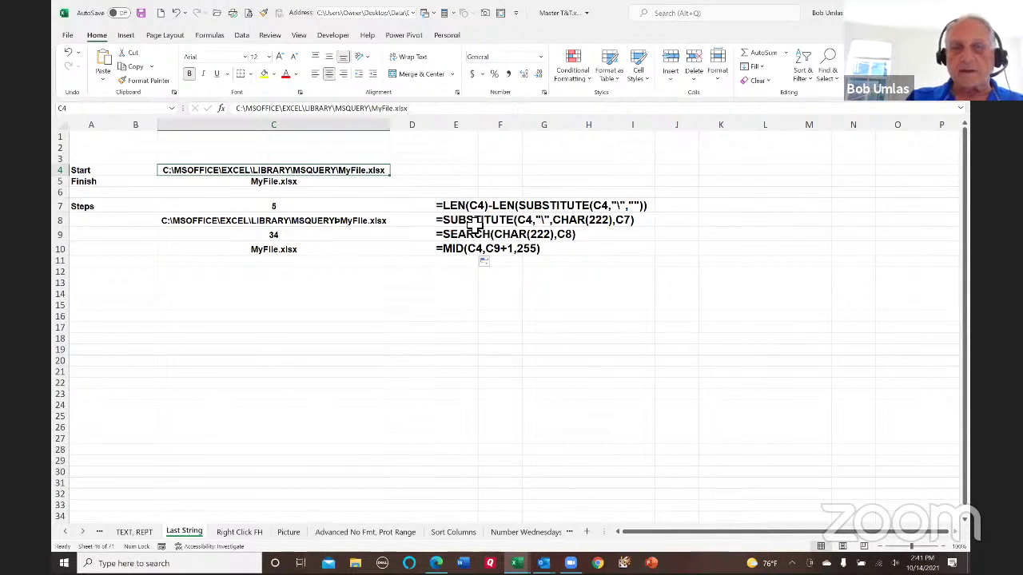
{"action": "left_click", "coordinate": [232, 228]}
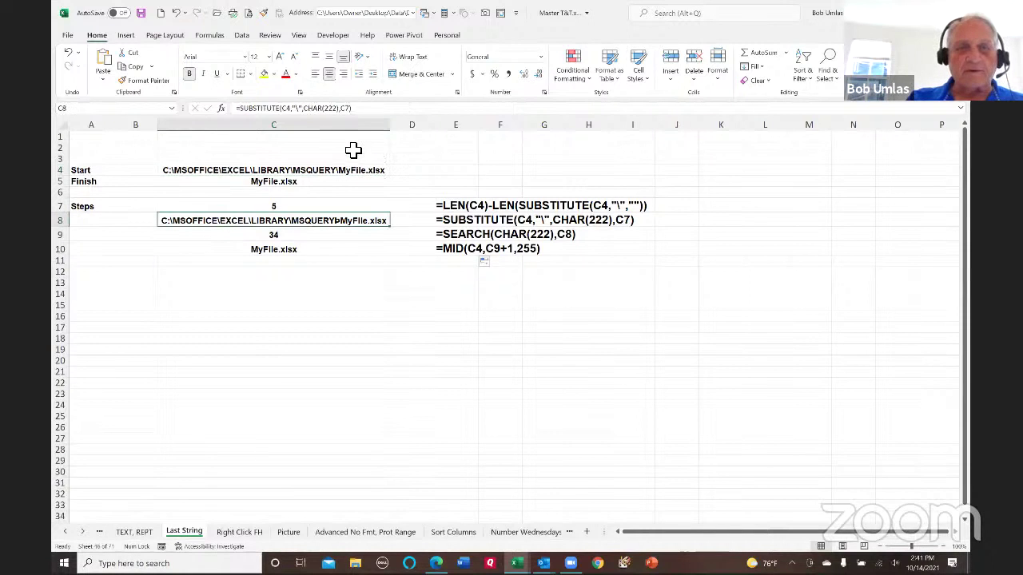
{"action": "left_click", "coordinate": [346, 112]}
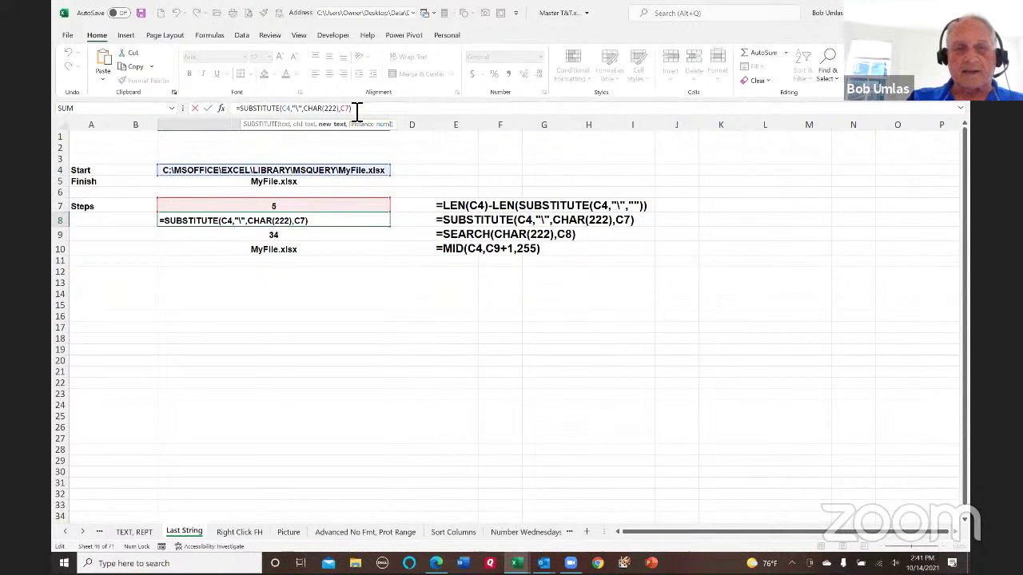
{"action": "key", "text": "Escape"}
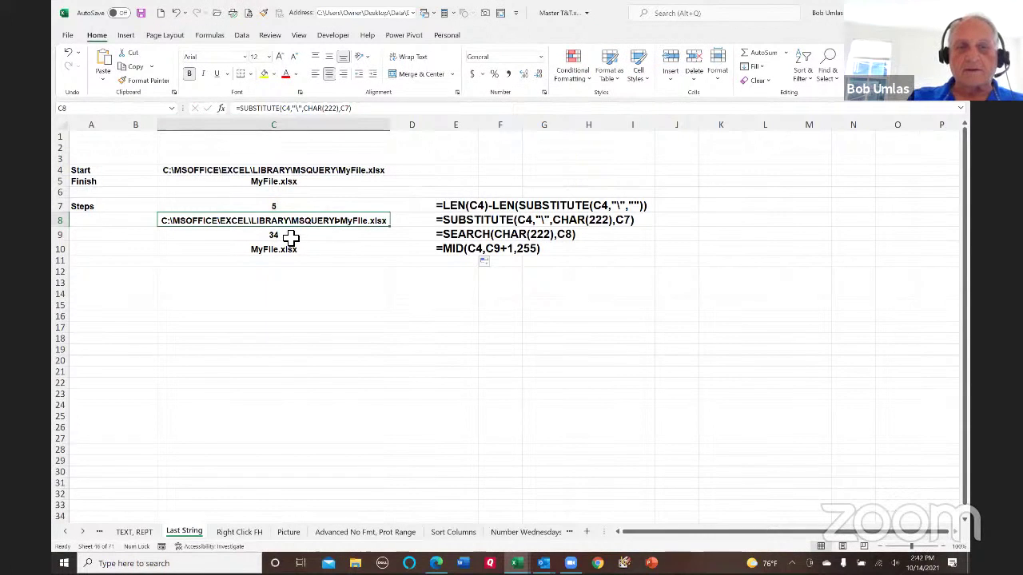
- Examine the SEARCH step in C9 and the MID step in C10, and compare them with the combined formula in C5
{"action": "left_click", "coordinate": [287, 236]}
{"action": "left_click", "coordinate": [470, 235]}
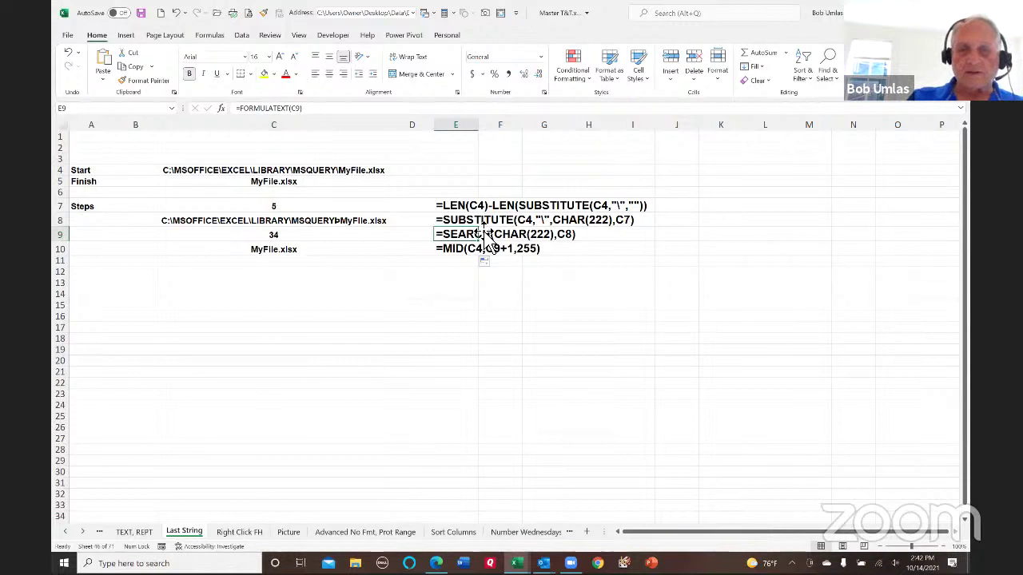
{"action": "left_click", "coordinate": [461, 251]}
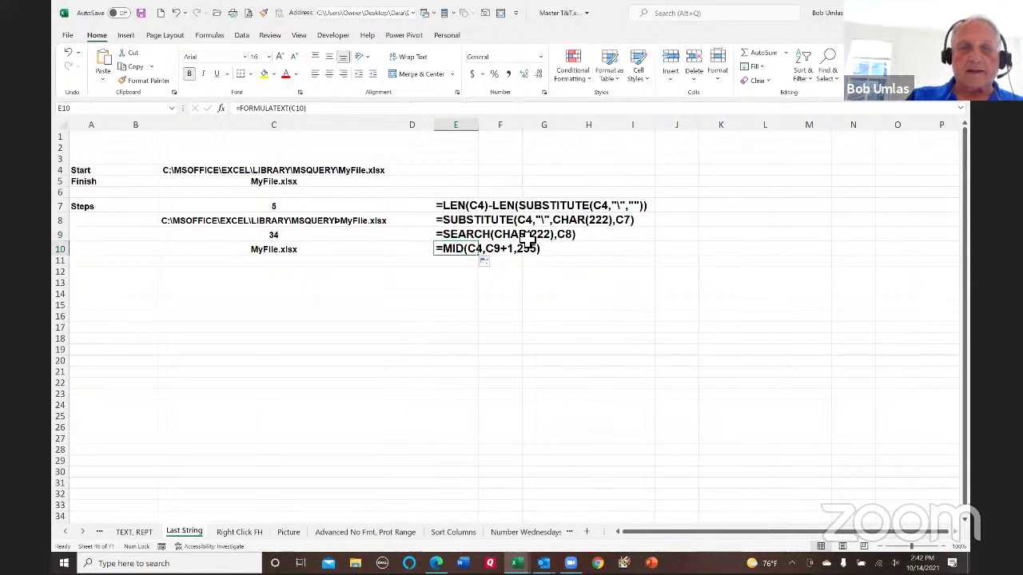
{"action": "left_click", "coordinate": [291, 240]}
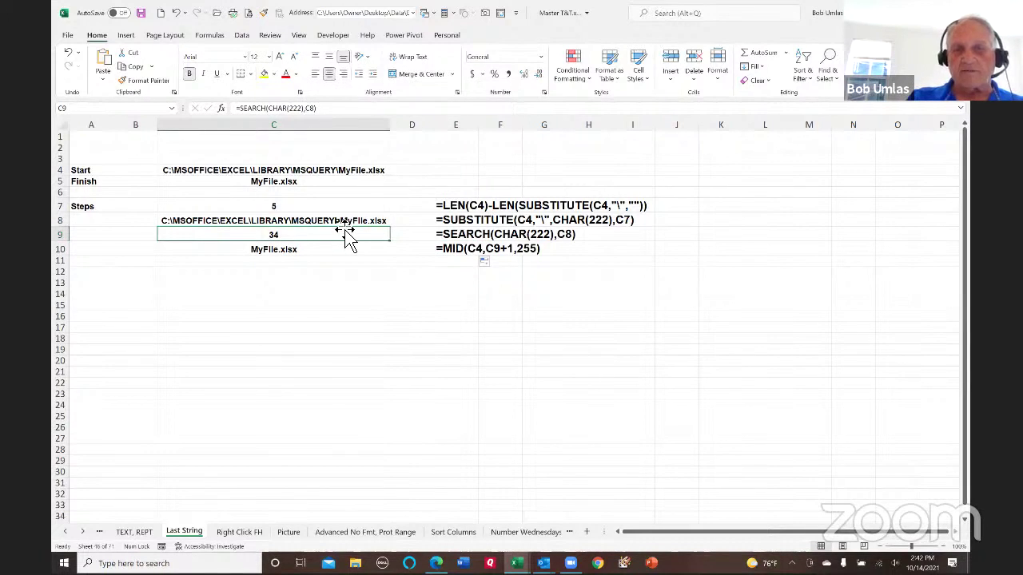
{"action": "left_click", "coordinate": [281, 251]}
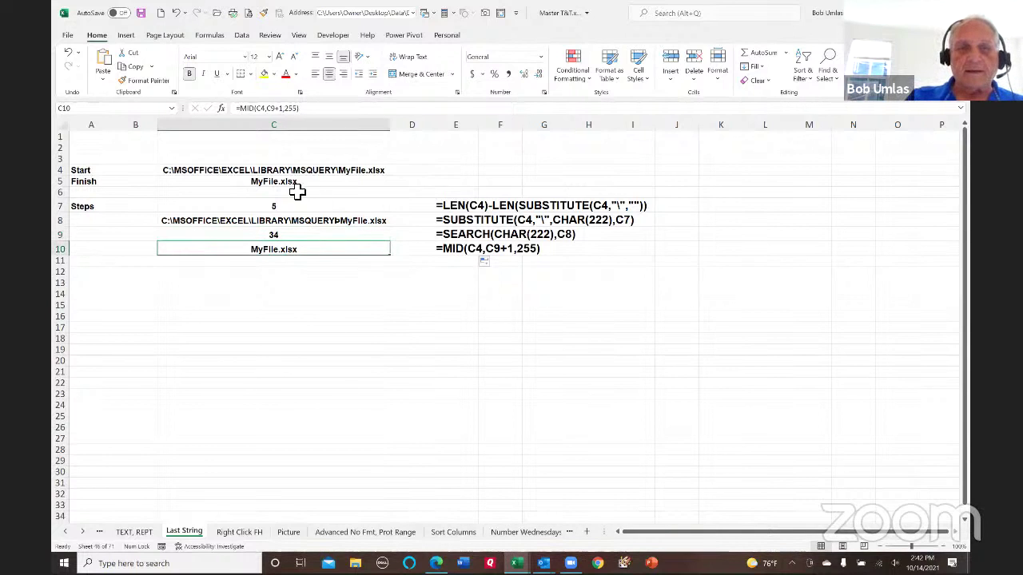
{"action": "left_click", "coordinate": [278, 174]}
{"action": "left_click", "coordinate": [271, 182]}
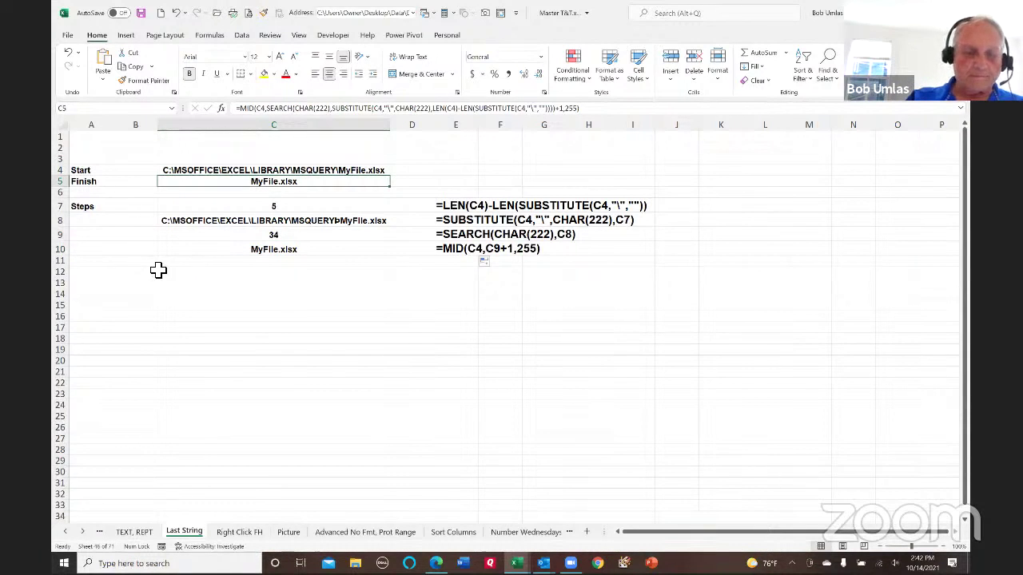
- On the Right Click FH sheet, fill the date in A1 down through A25 as weekdays only
{"action": "left_click", "coordinate": [244, 534]}
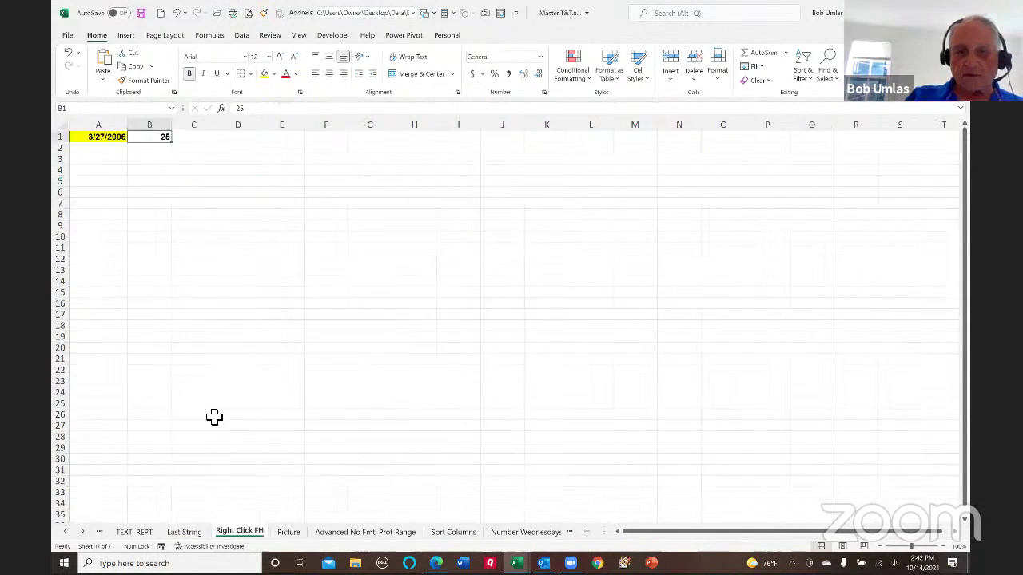
{"action": "left_click", "coordinate": [104, 140]}
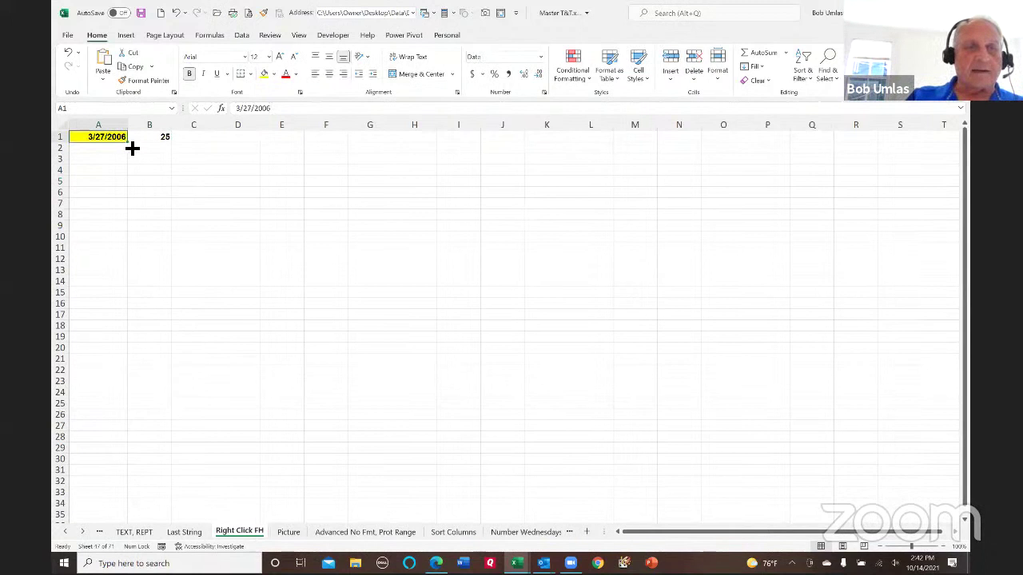
{"action": "left_click_drag", "start_coordinate": [132, 149], "coordinate": [124, 412]}
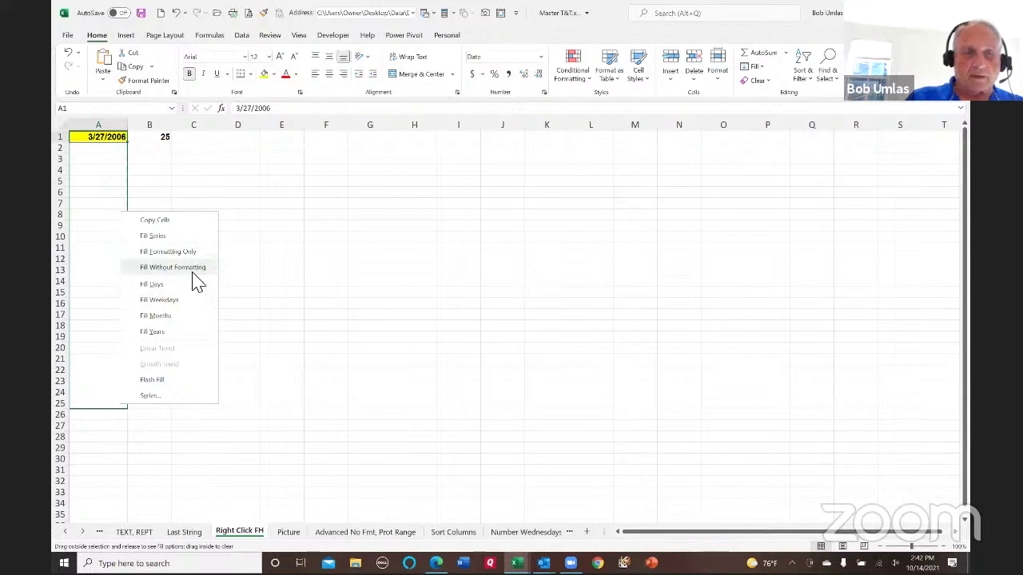
{"action": "left_click", "coordinate": [164, 301]}
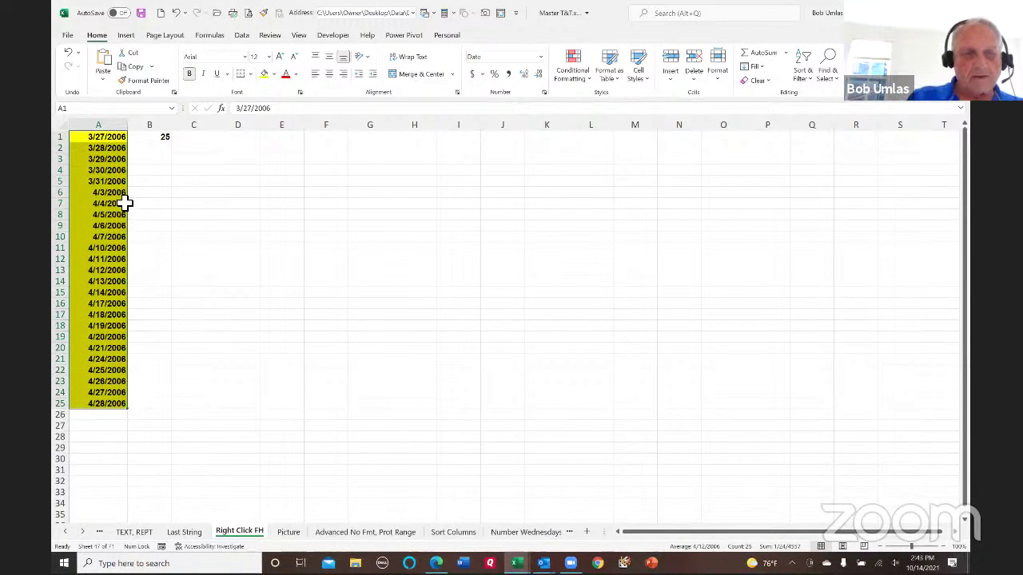
{"action": "key", "text": "ctrl+q"}
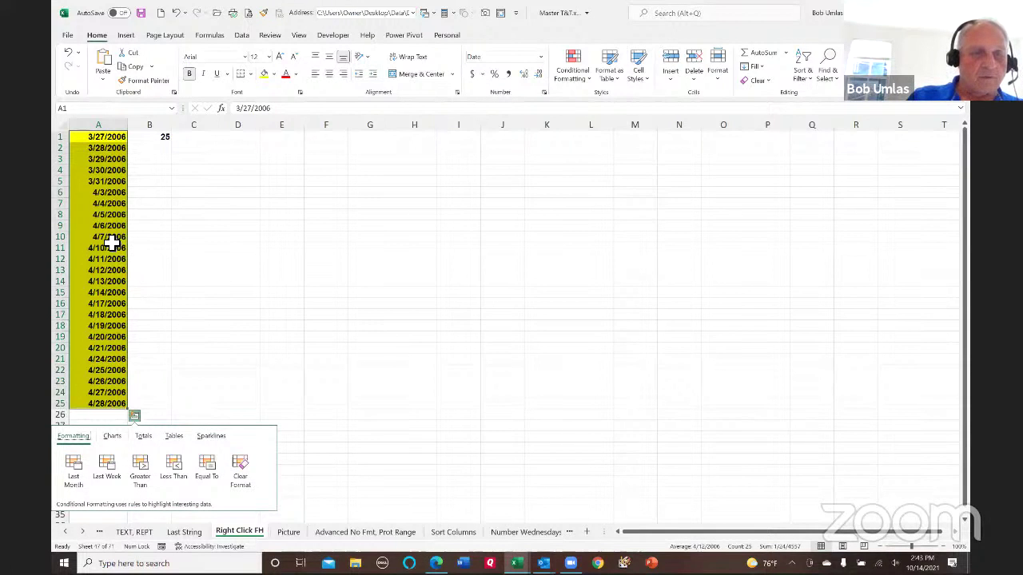
{"action": "left_click", "coordinate": [112, 238]}
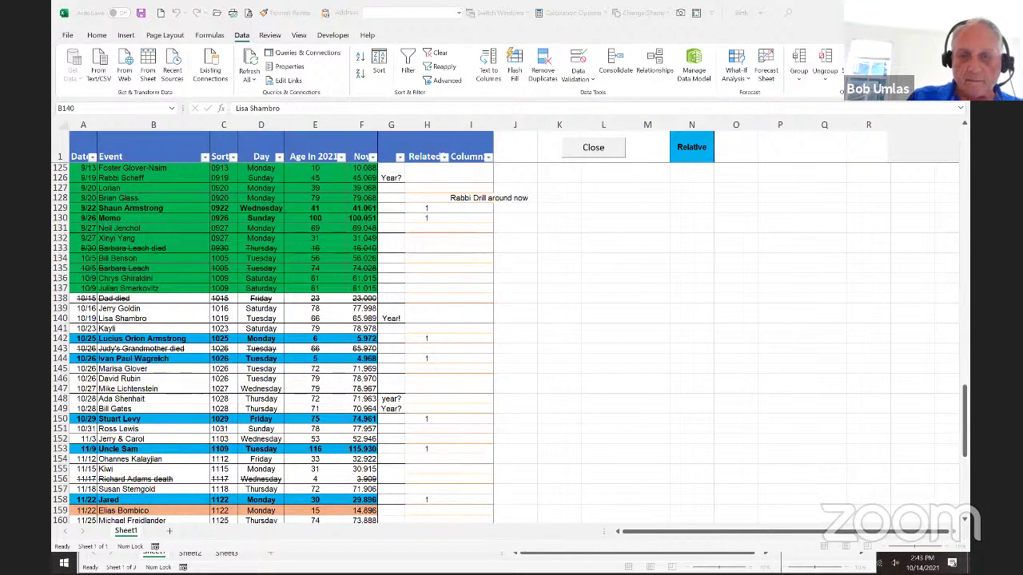
{"action": "left_click", "coordinate": [358, 396]}
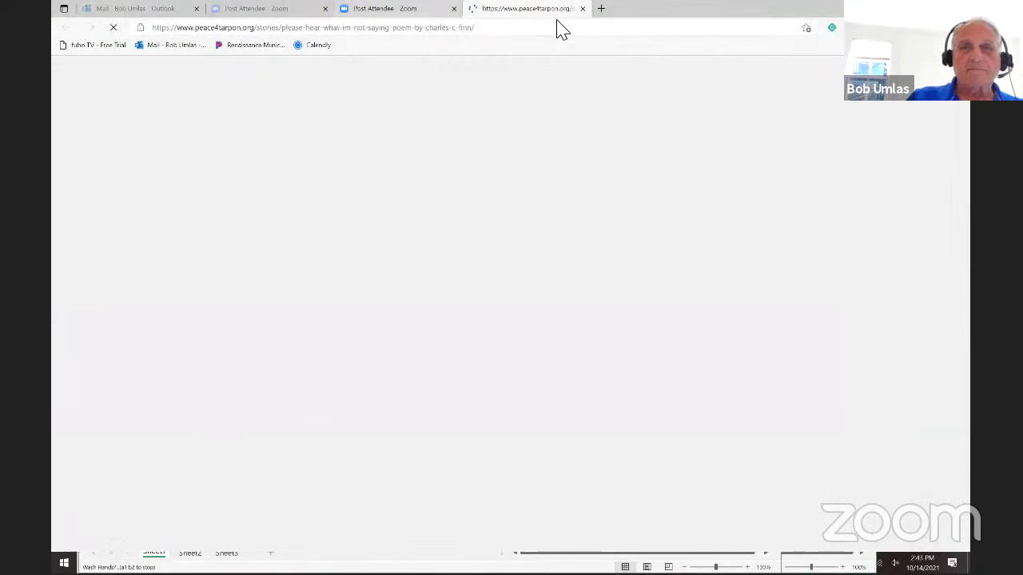
- Close the peace4tarpon.org browser tab, switch to Excel and close the VBA editor halted in the WH.xlsm macro
{"action": "left_click", "coordinate": [583, 9]}
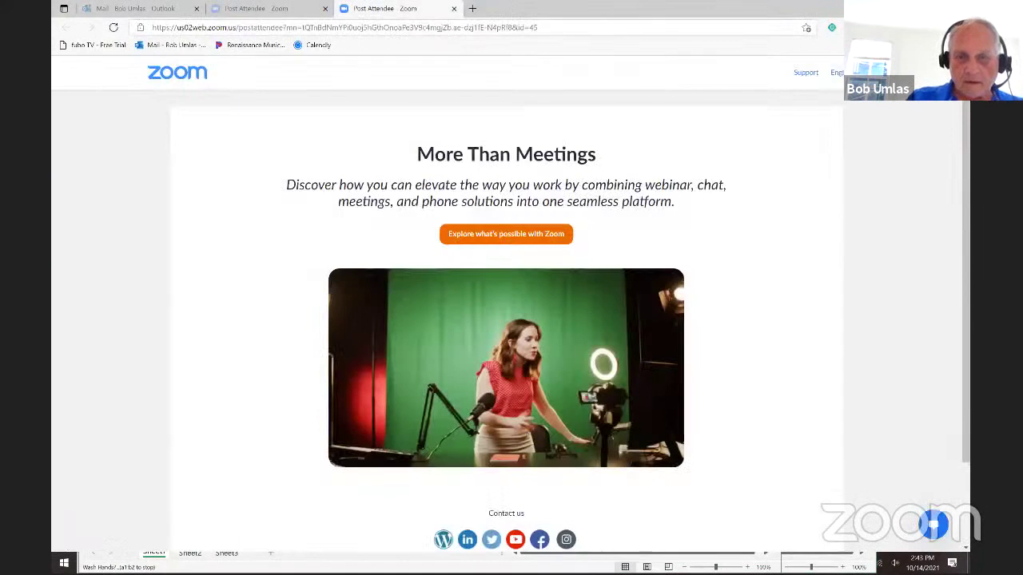
{"action": "key", "text": "alt+Tab"}
{"action": "left_click", "coordinate": [320, 402]}
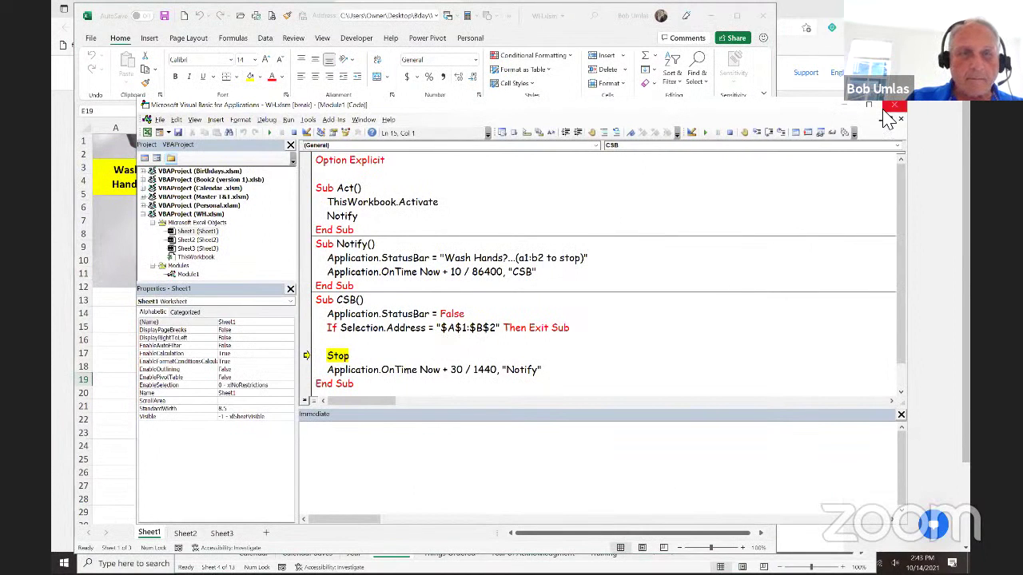
{"action": "left_click", "coordinate": [893, 108]}
{"action": "left_click", "coordinate": [470, 322]}
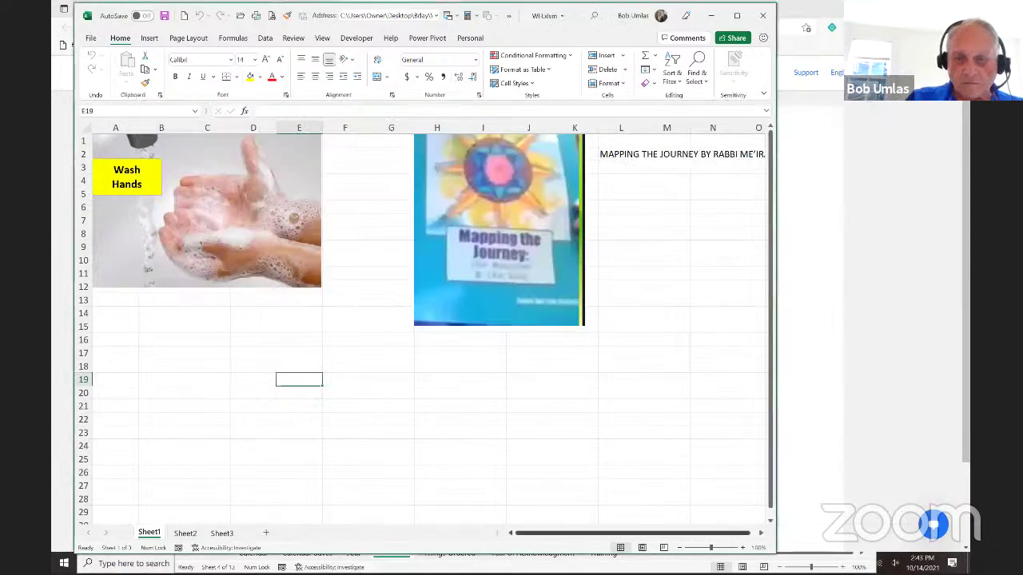
- Close the WH.xlsm, Calendar.xlsm and Birthdays workbooks, discarding any unsaved changes
{"action": "left_click", "coordinate": [585, 393]}
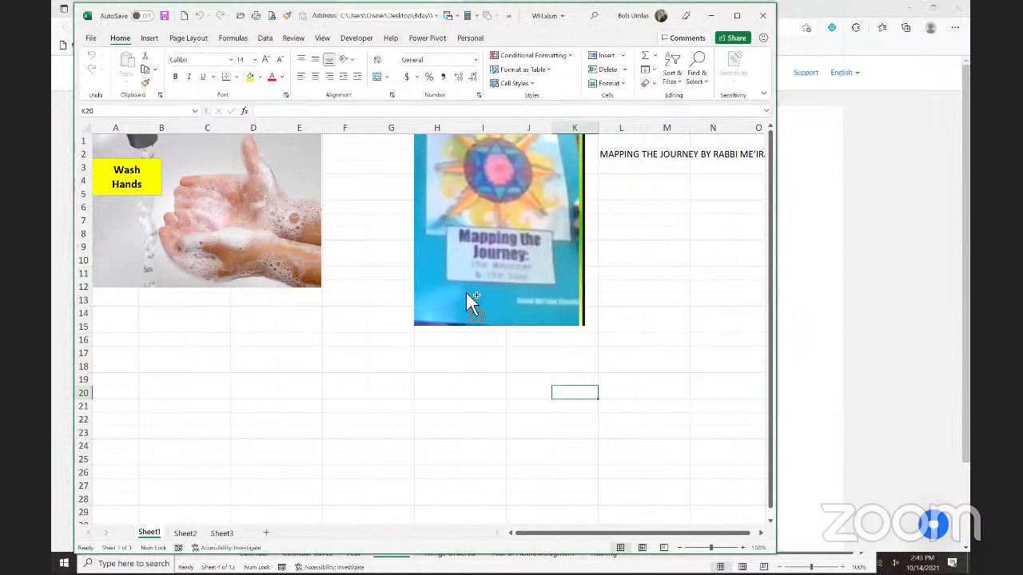
{"action": "key", "text": "alt+F4"}
{"action": "key", "text": "alt+F4"}
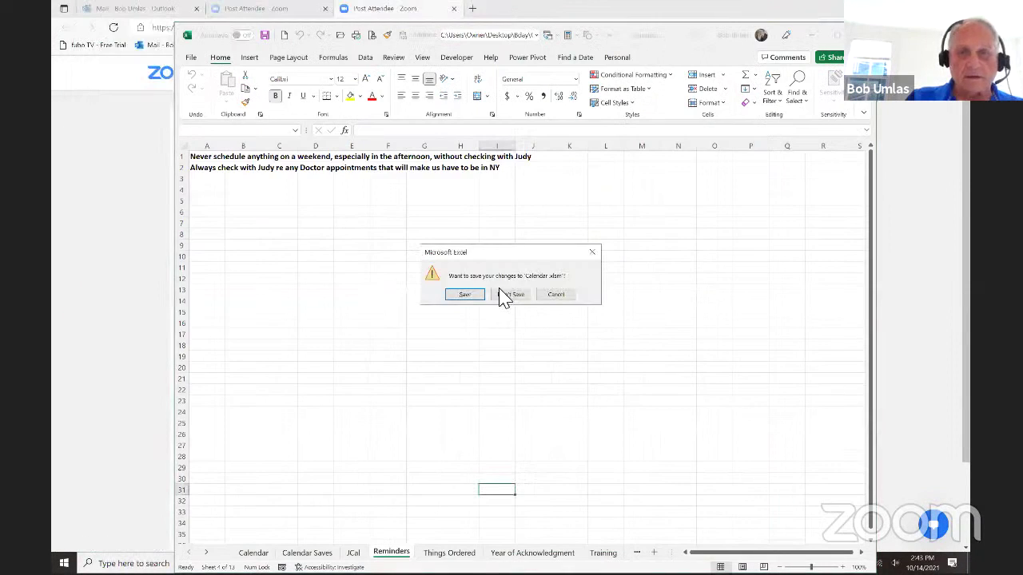
{"action": "left_click", "coordinate": [505, 294]}
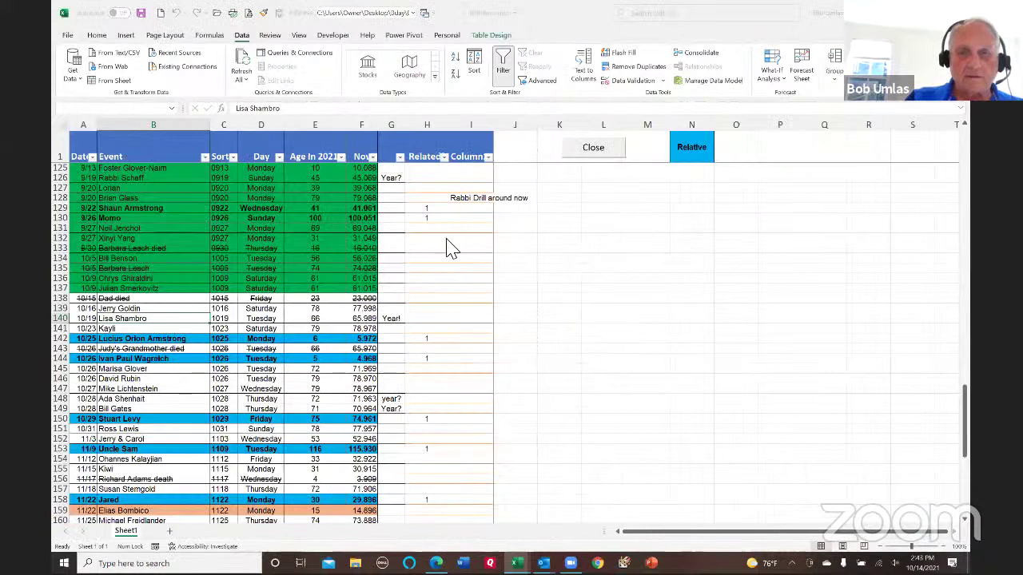
{"action": "key", "text": "ctrl+w"}
{"action": "left_click", "coordinate": [508, 293]}
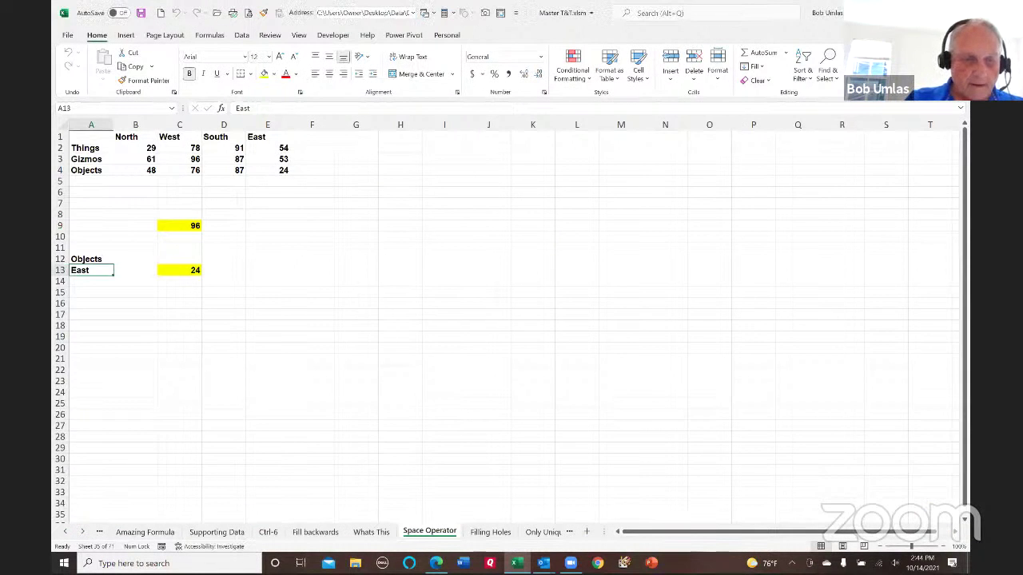
- On the Right Click FH sheet, fill the date in A1 down through A21 by months, and undo the fill
{"action": "left_click", "coordinate": [82, 532]}
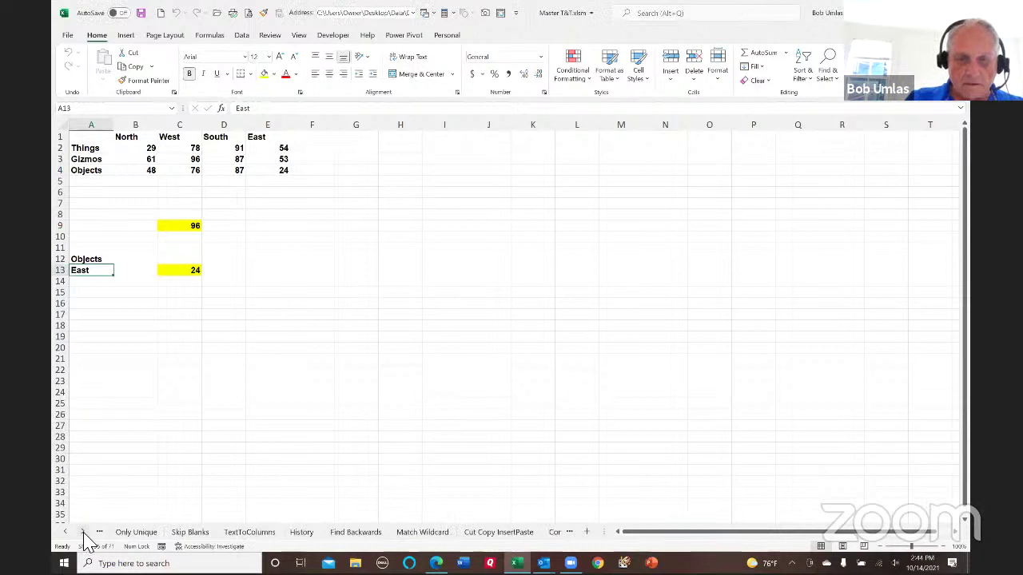
{"action": "left_click", "coordinate": [83, 532]}
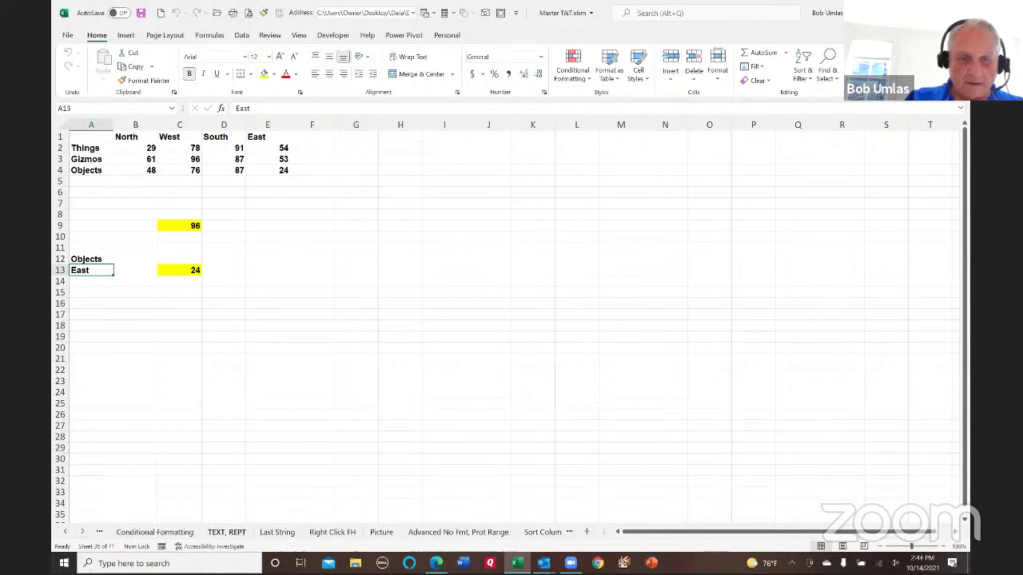
{"action": "left_click", "coordinate": [334, 533]}
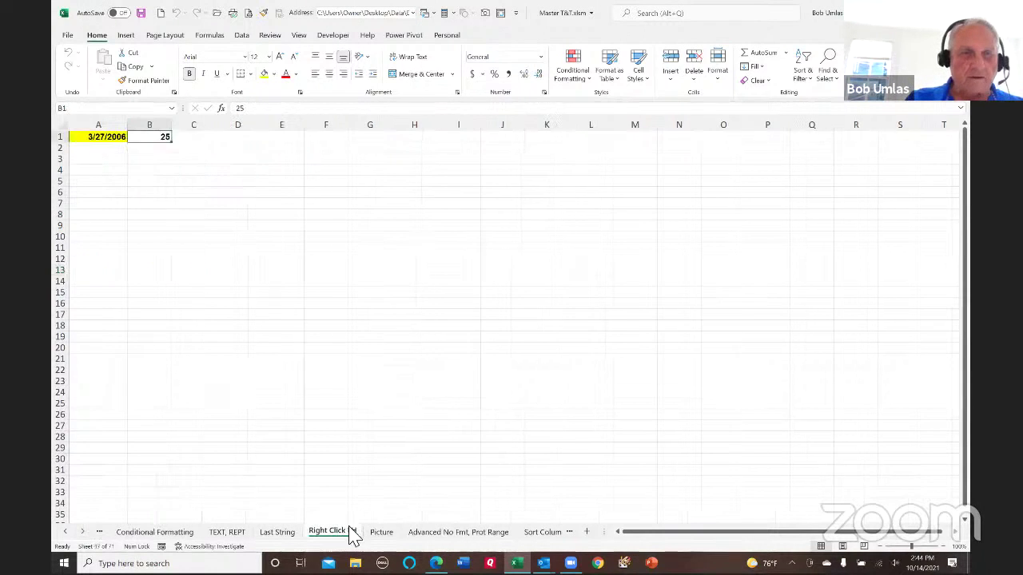
{"action": "left_click", "coordinate": [107, 139]}
{"action": "left_click_drag", "start_coordinate": [133, 149], "coordinate": [136, 365]}
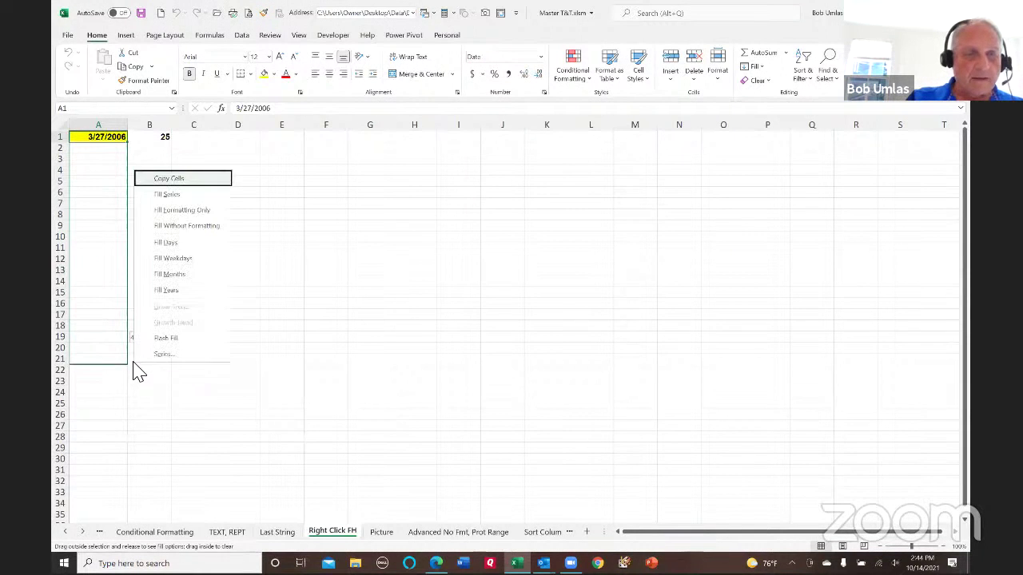
{"action": "left_click", "coordinate": [193, 275]}
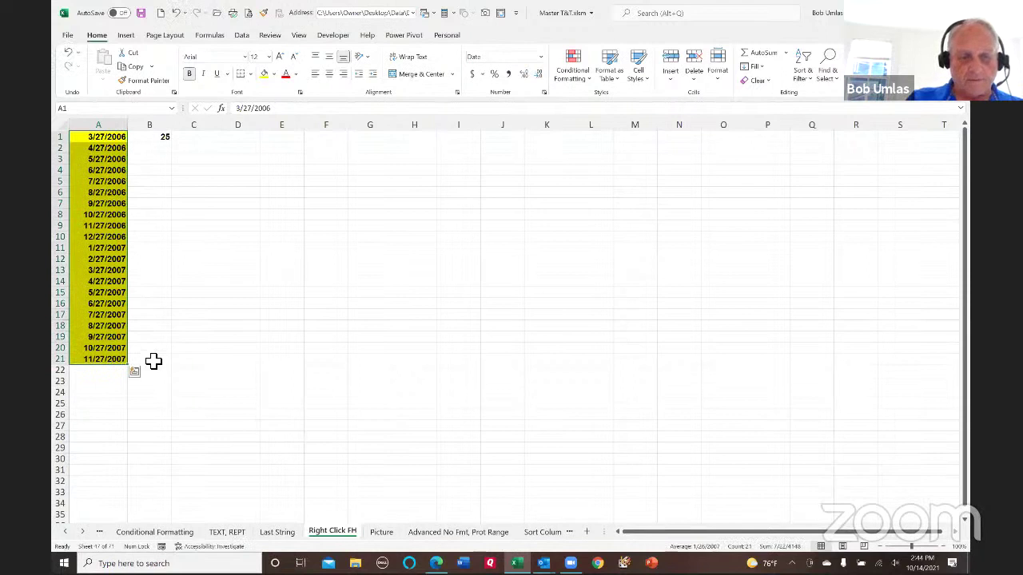
{"action": "key", "text": "ctrl+z"}
- Compare the fill options offered for the date in A1 and for the number in B1 without applying any
{"action": "left_click_drag", "start_coordinate": [133, 149], "coordinate": [127, 330]}
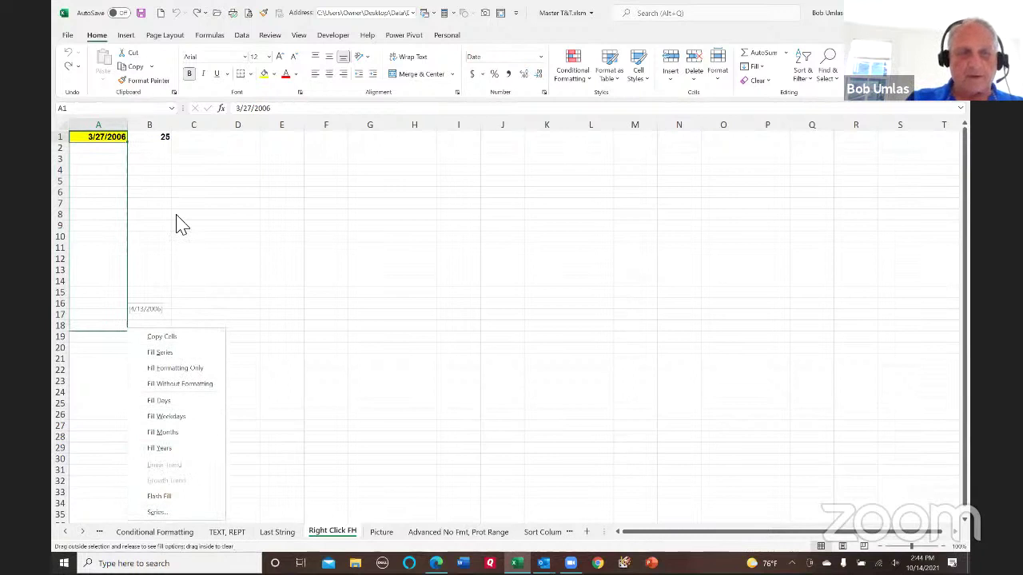
{"action": "left_click", "coordinate": [156, 139]}
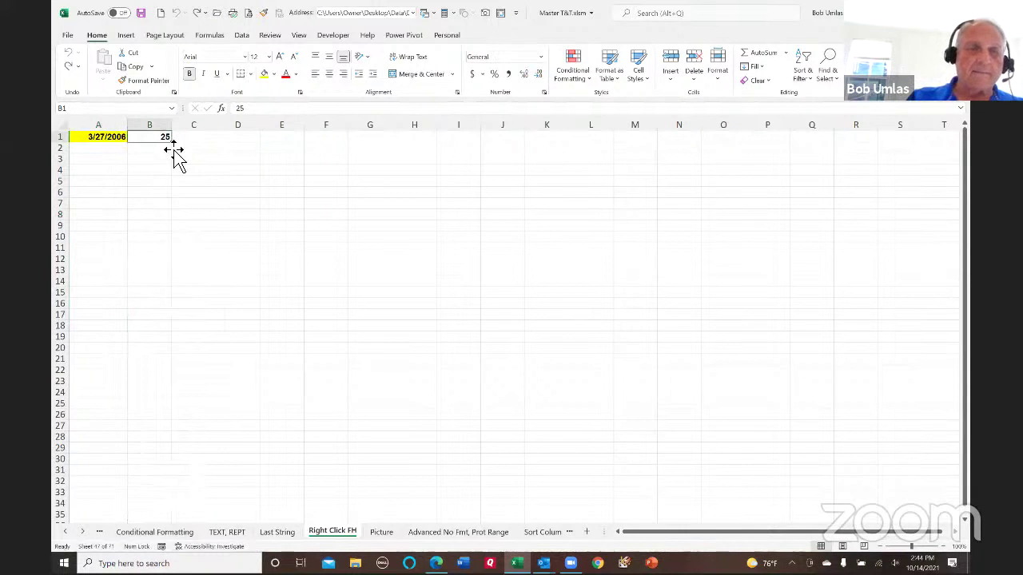
{"action": "left_click_drag", "start_coordinate": [178, 146], "coordinate": [169, 323]}
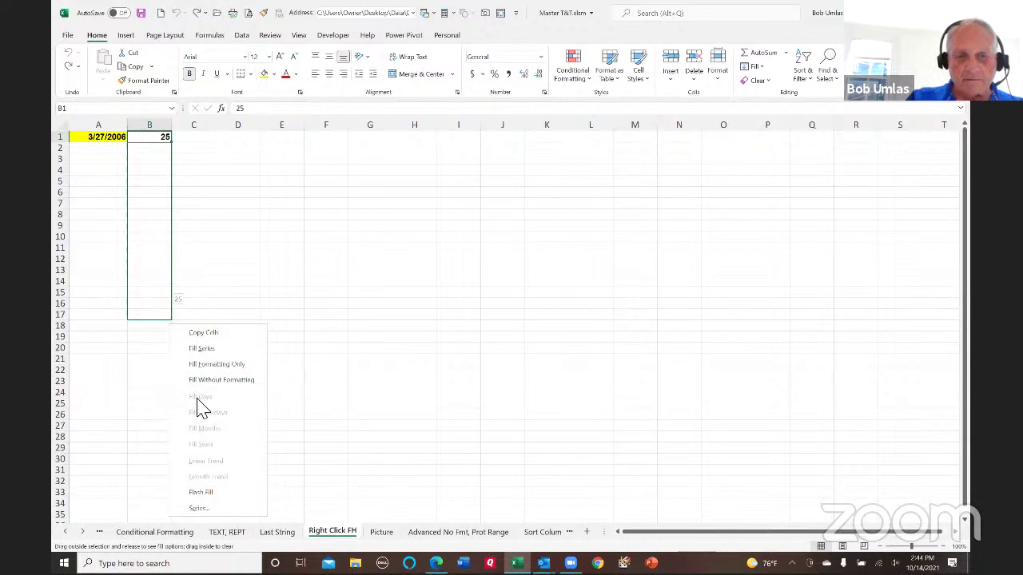
{"action": "left_click", "coordinate": [432, 175]}
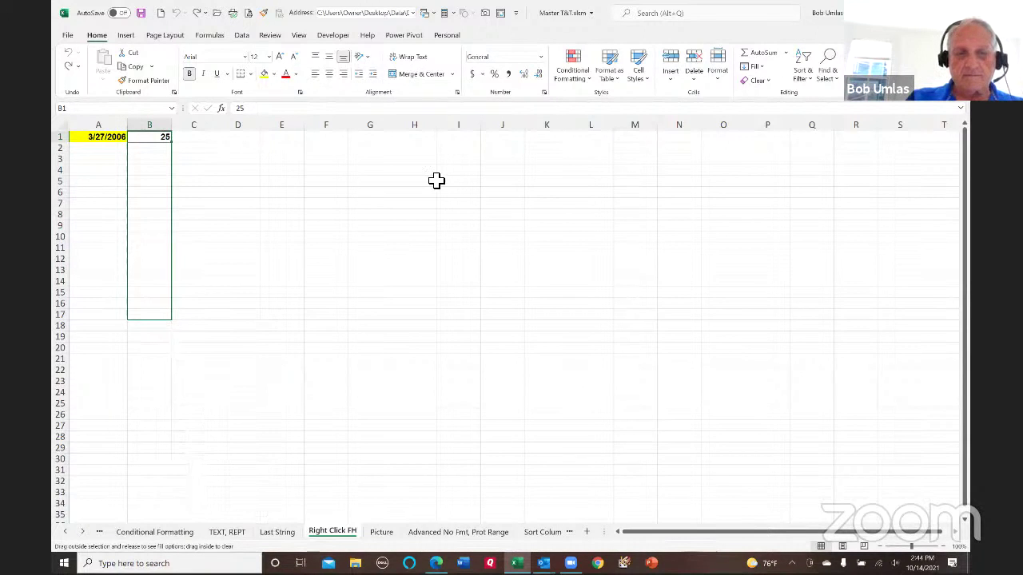
- On the Picture sheet, enter cat in A1 and replace it with baby to switch the displayed picture
{"action": "left_click", "coordinate": [381, 533]}
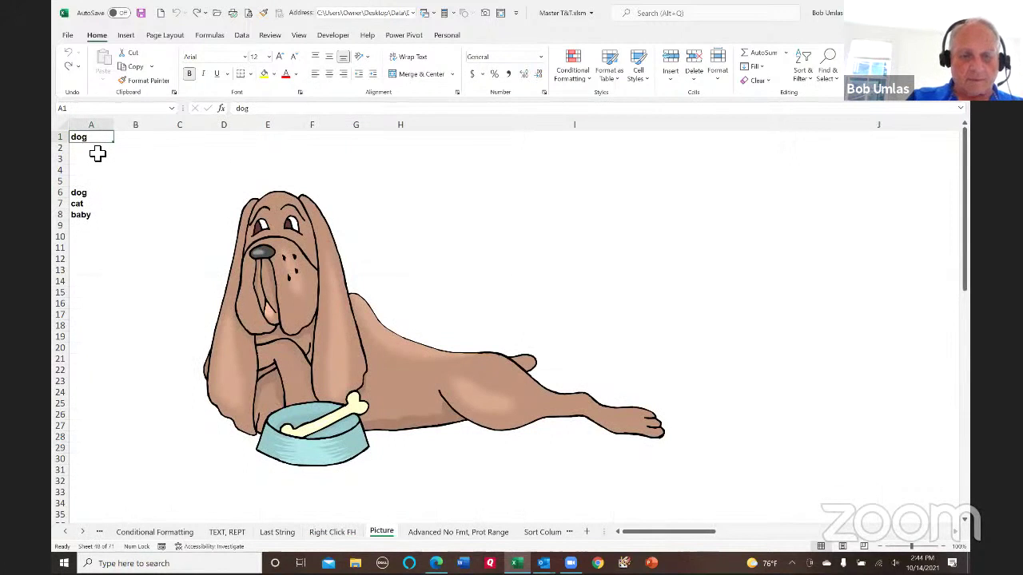
{"action": "type", "text": "cat"}
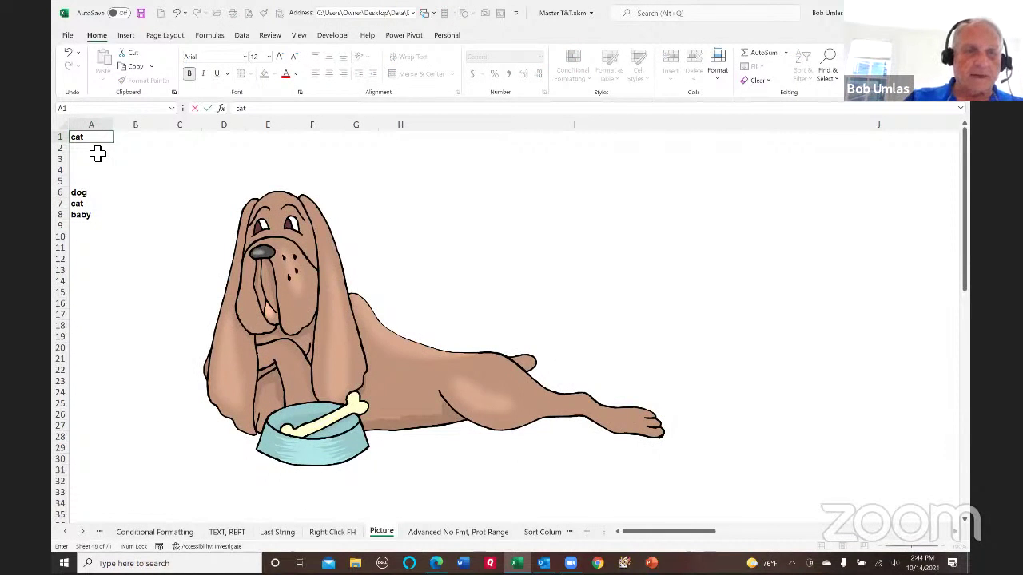
{"action": "key", "text": "Return"}
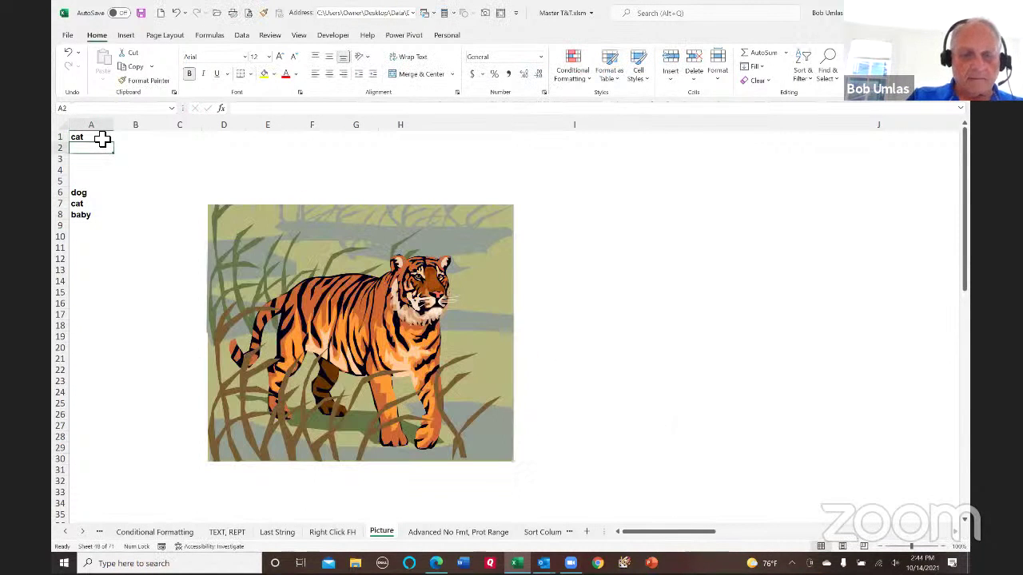
{"action": "left_click", "coordinate": [102, 137]}
{"action": "type", "text": "baby"}
{"action": "key", "text": "Return"}
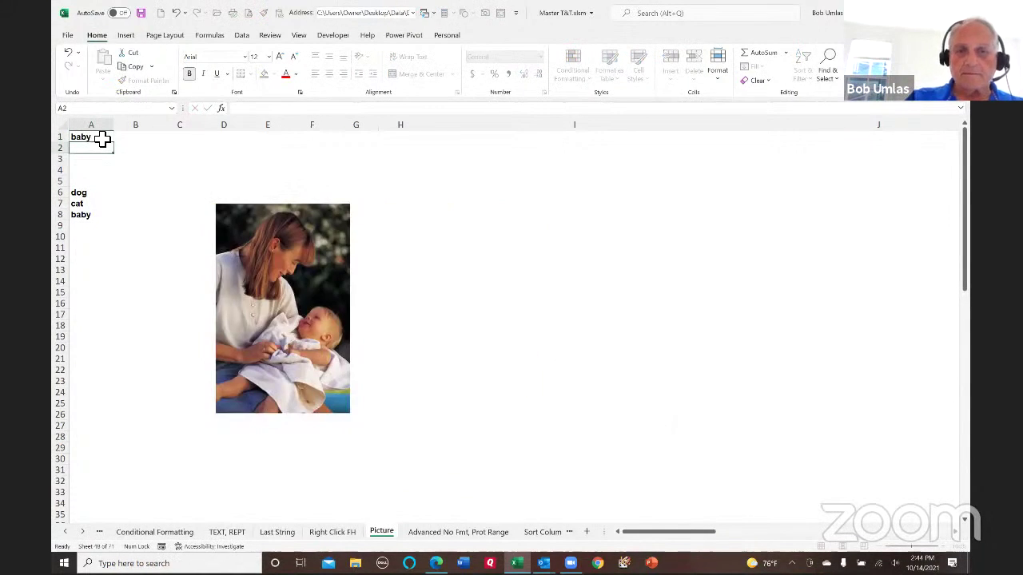
- Test the unlisted entry asdasd in A1, and replace it with cat
{"action": "left_click", "coordinate": [95, 137]}
{"action": "type", "text": "asdasd"}
{"action": "key", "text": "Return"}
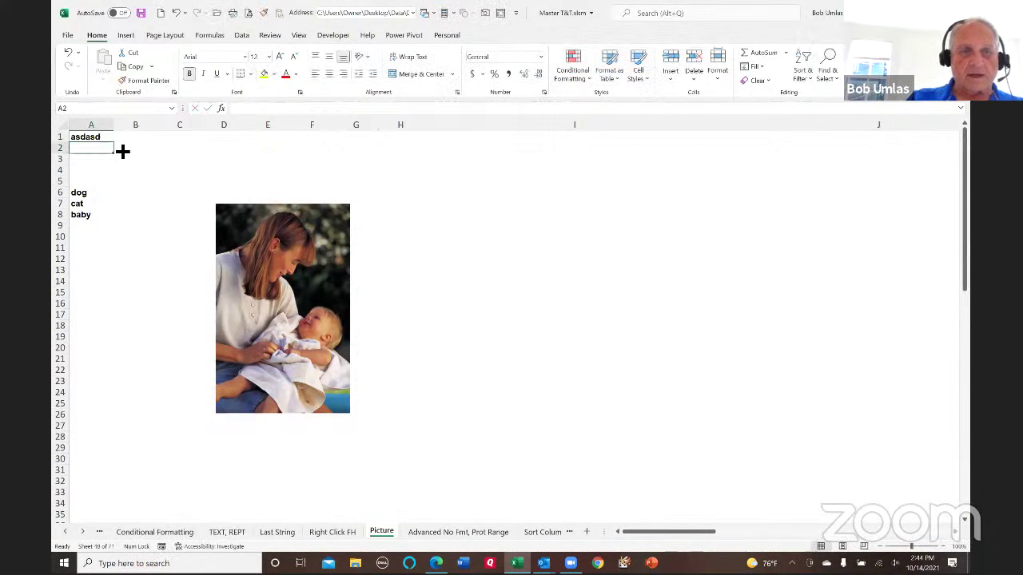
{"action": "left_click", "coordinate": [84, 138]}
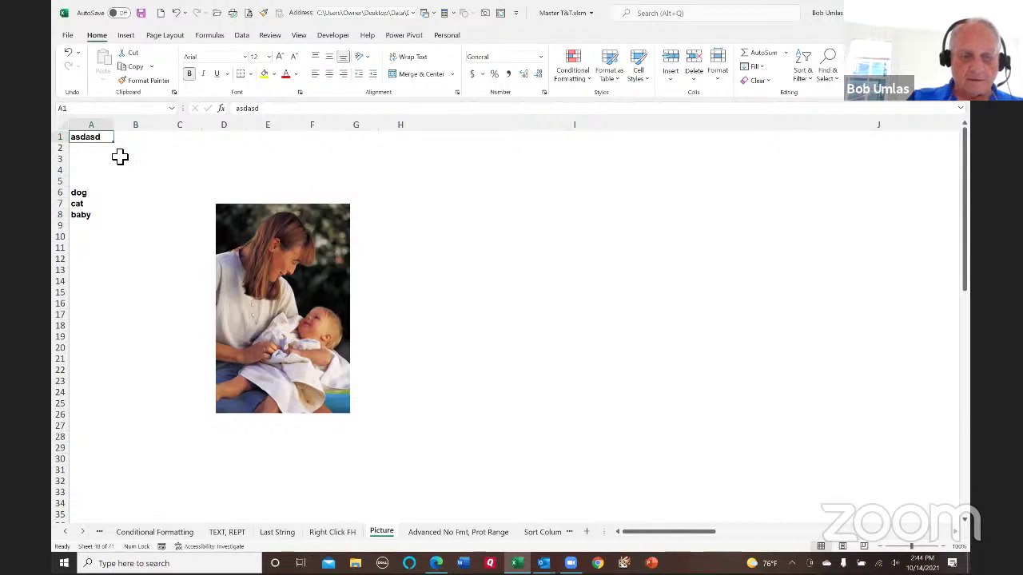
{"action": "type", "text": "cat"}
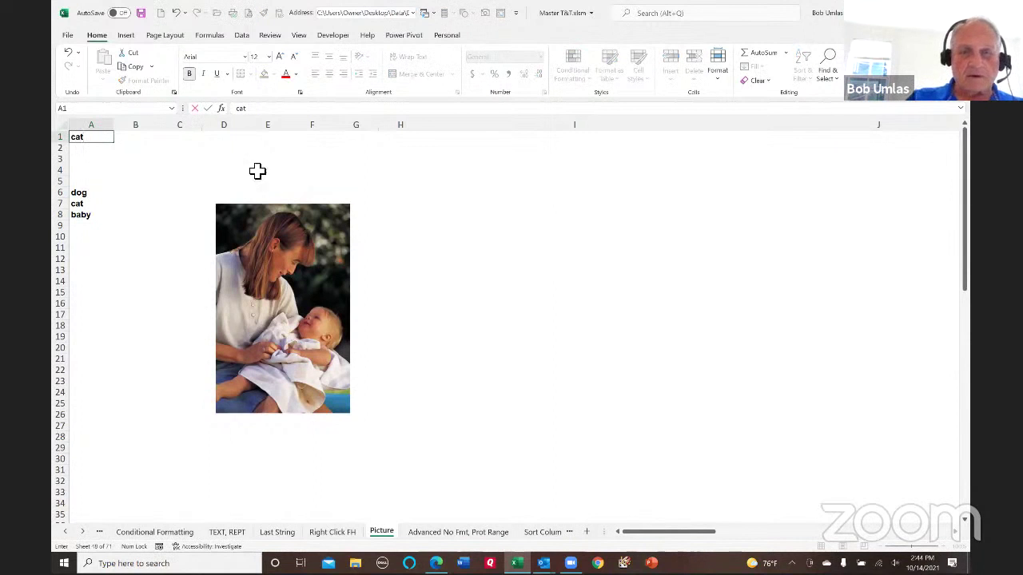
{"action": "key", "text": "Return"}
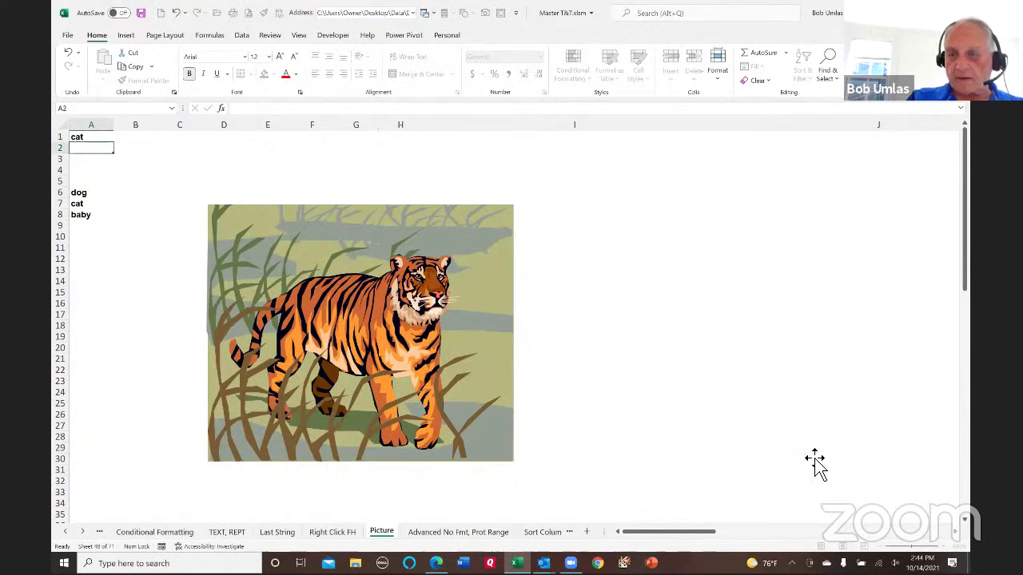
- Examine the three source pictures and the formula of the linked tiger picture, and return the zoom to 100%
{"action": "scroll", "coordinate": [360, 334], "scroll_direction": "down", "scroll_amount": 1}
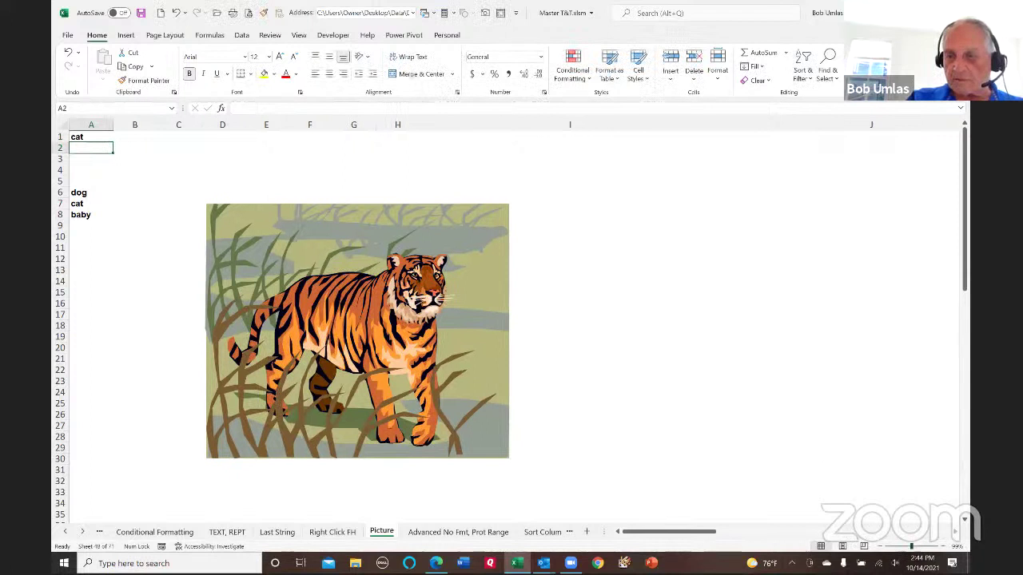
{"action": "scroll", "coordinate": [360, 333], "scroll_direction": "down", "scroll_amount": 1}
{"action": "scroll", "coordinate": [360, 333], "scroll_direction": "down", "scroll_amount": 6}
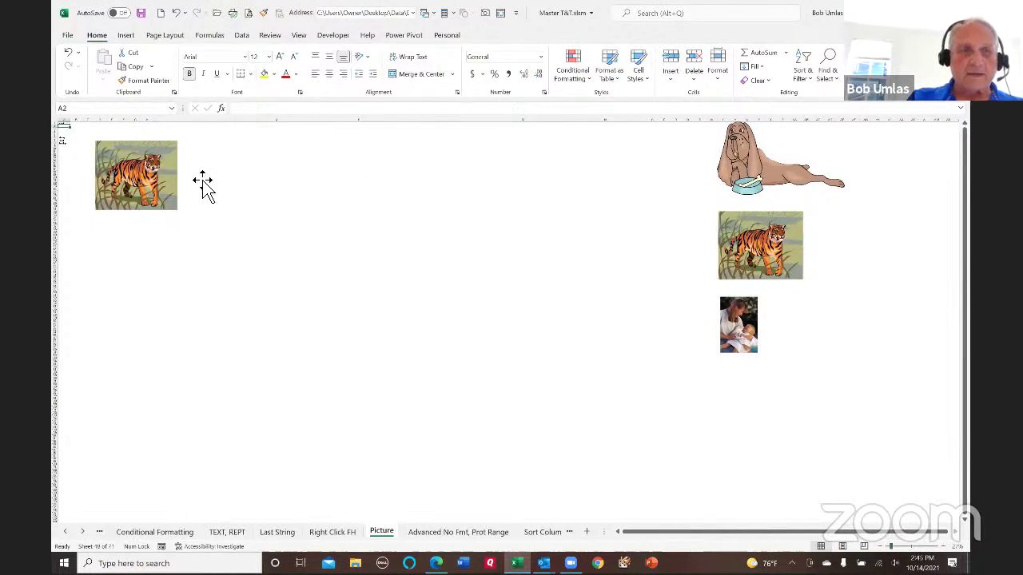
{"action": "left_click", "coordinate": [160, 172]}
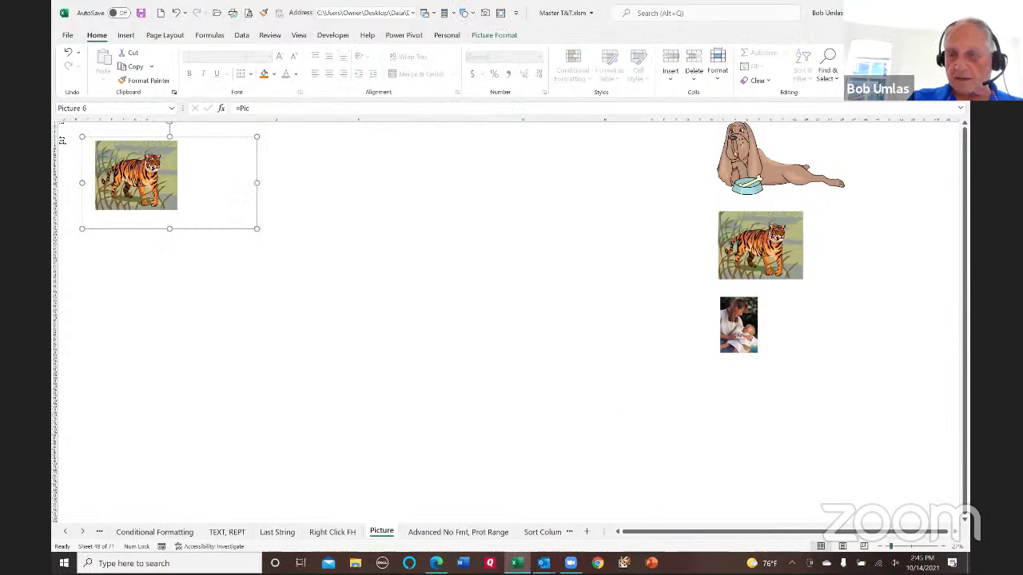
{"action": "left_click", "coordinate": [953, 547]}
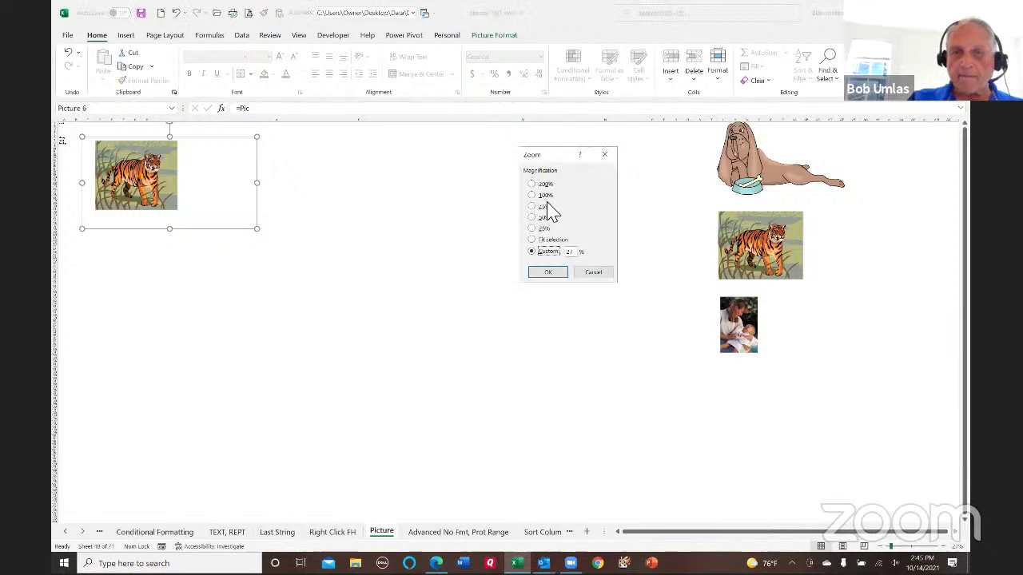
{"action": "key", "text": "alt+1"}
{"action": "left_click", "coordinate": [548, 273]}
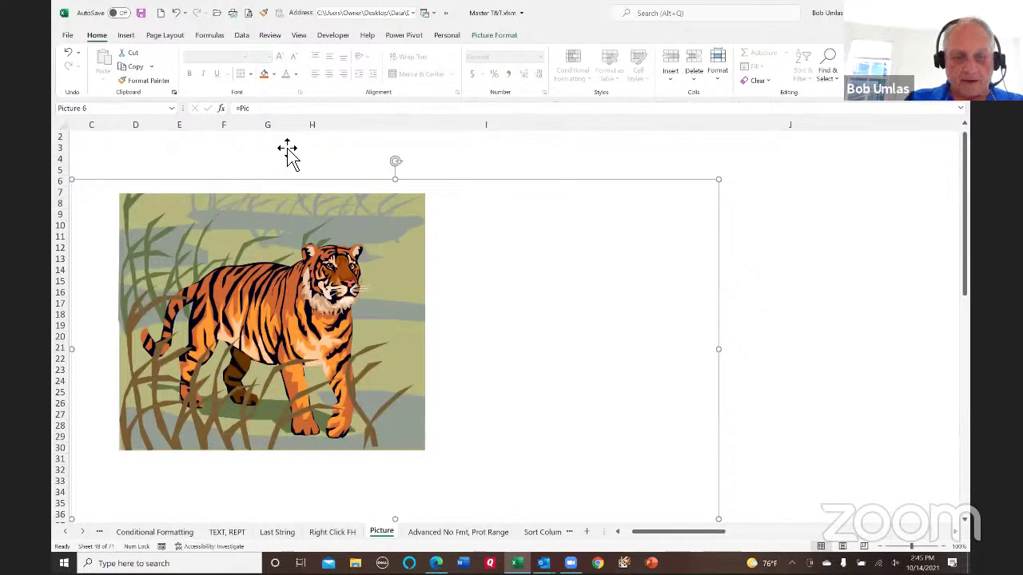
- Go to the defined name Pic and examine the range it refers to among the source pictures
{"action": "left_click", "coordinate": [288, 152]}
{"action": "key", "text": "F5"}
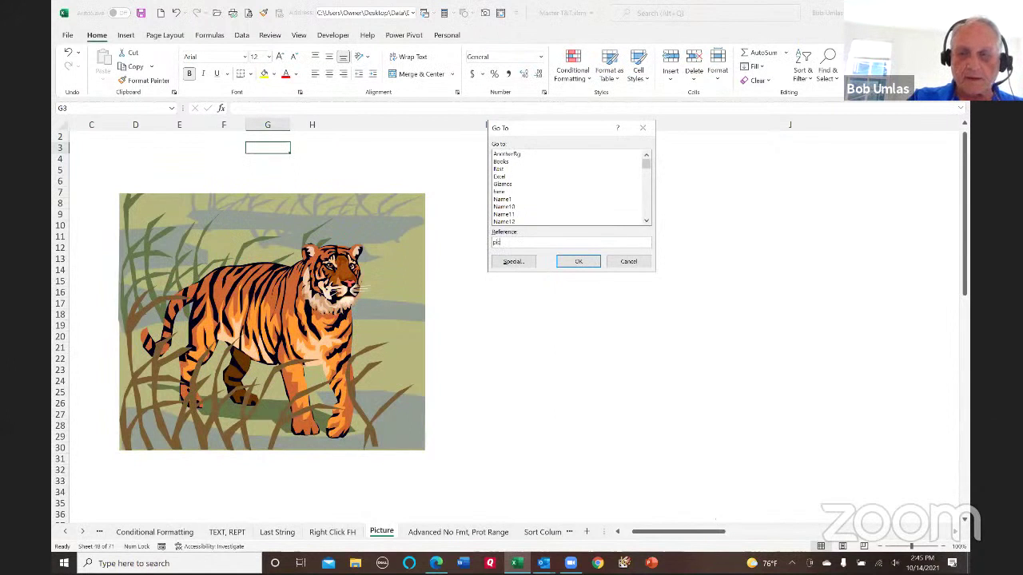
{"action": "key", "text": "Escape"}
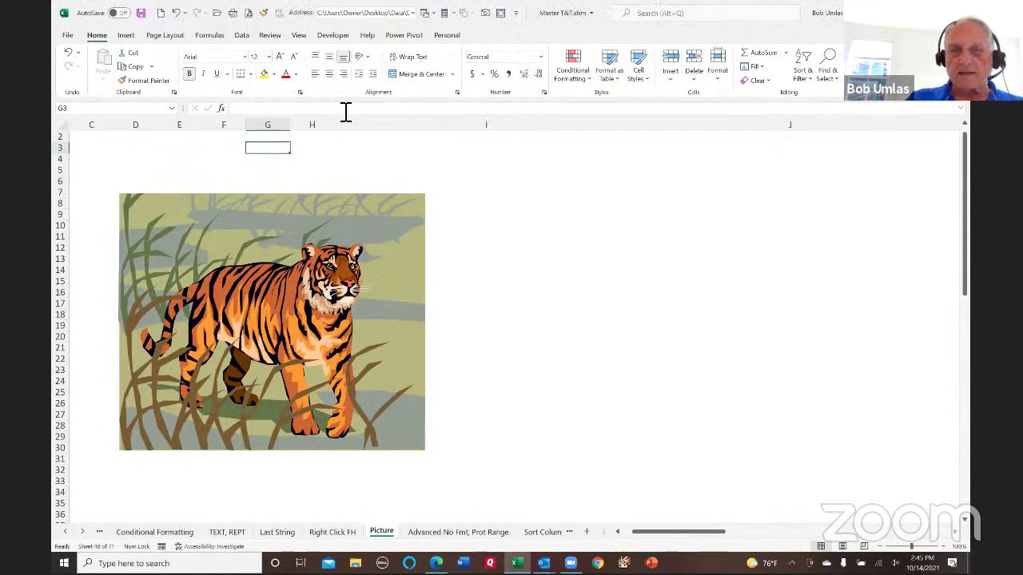
{"action": "double_click", "coordinate": [592, 255]}
{"action": "scroll", "coordinate": [592, 256], "scroll_direction": "down", "scroll_amount": 2}
{"action": "scroll", "coordinate": [592, 256], "scroll_direction": "up", "scroll_amount": 1}
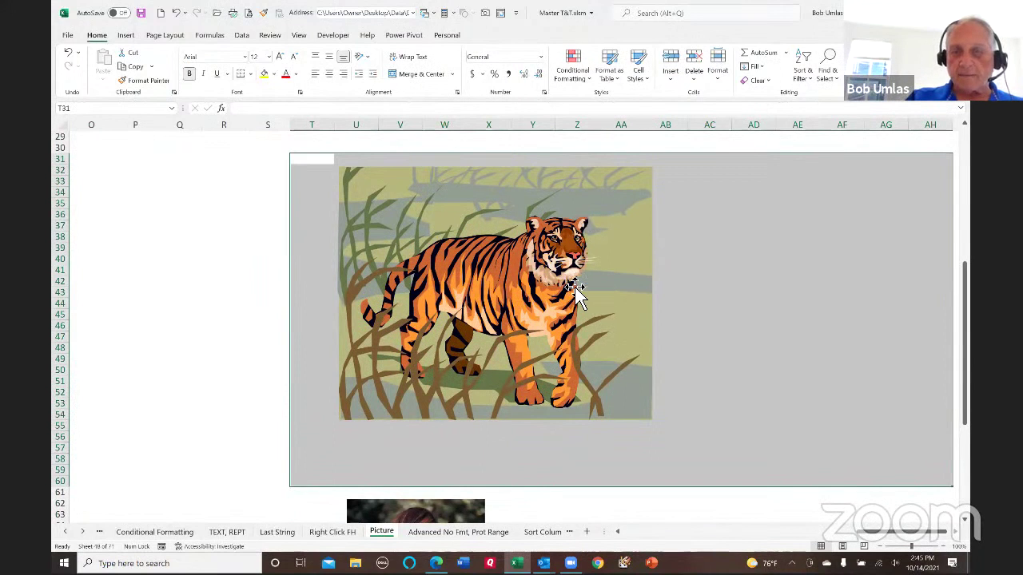
{"action": "left_click", "coordinate": [195, 204]}
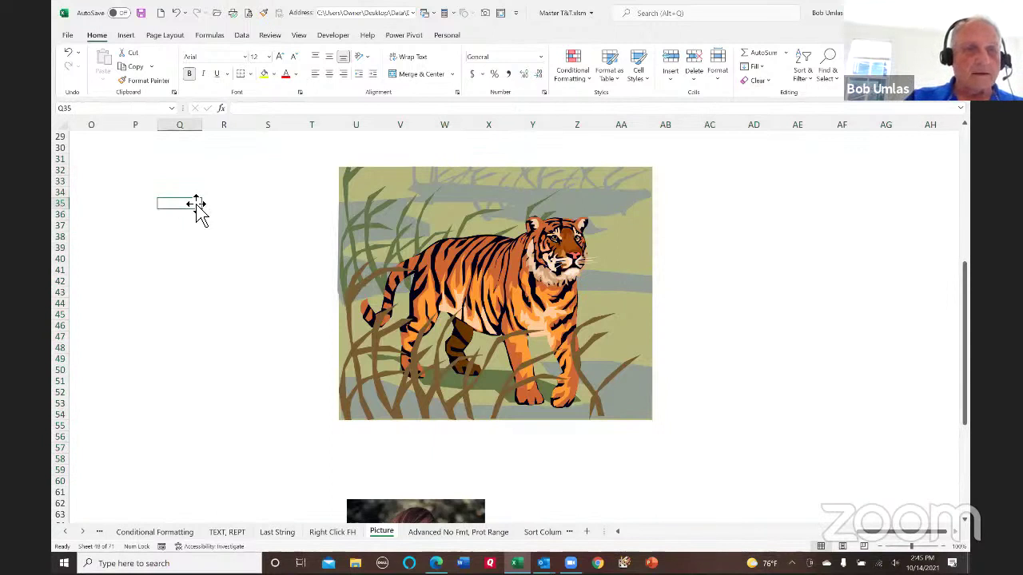
- Return to the start of the Picture sheet and enter baby in A1 to switch the displayed picture
{"action": "key", "text": "ctrl+Home"}
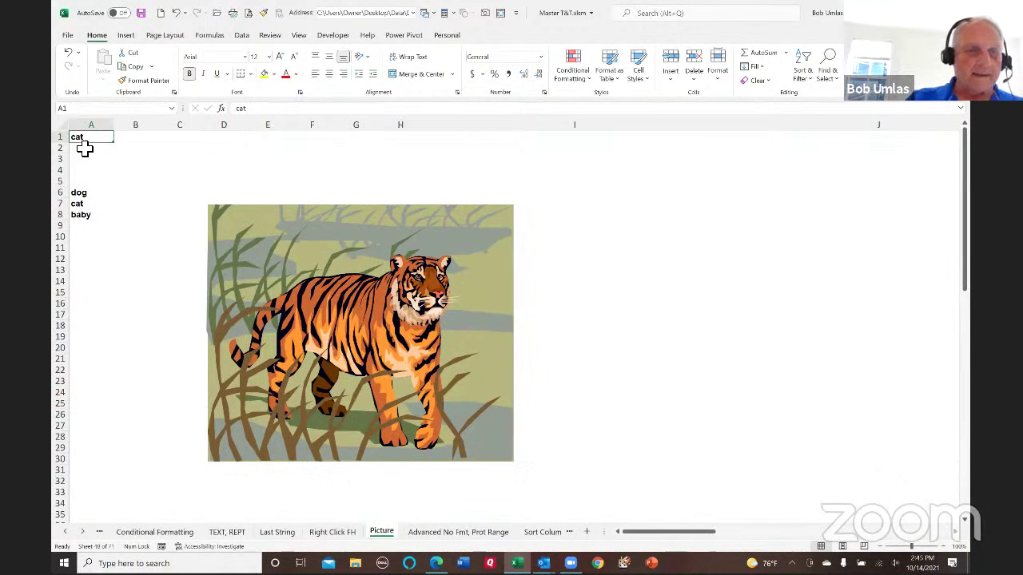
{"action": "type", "text": "baby"}
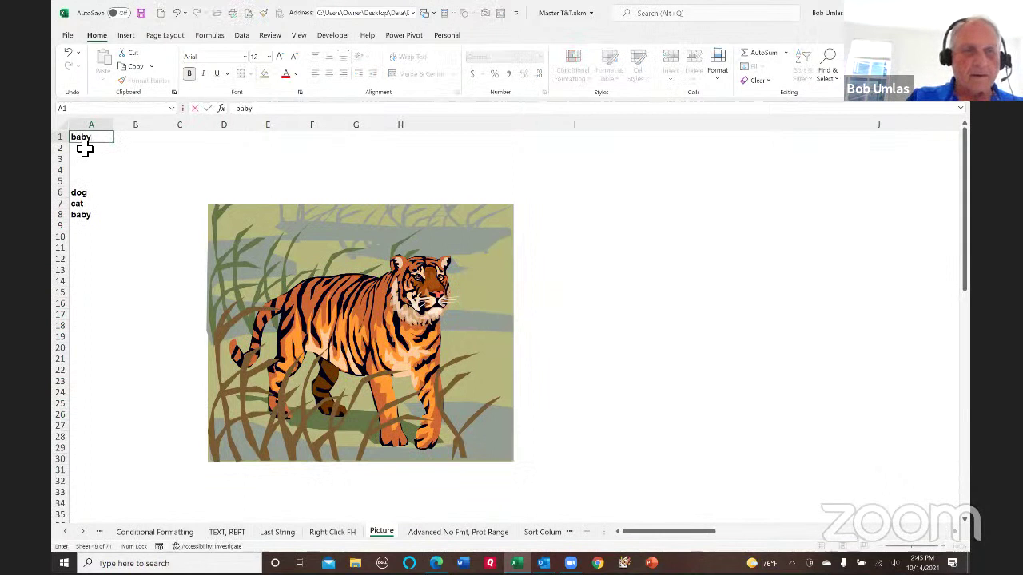
{"action": "key", "text": "Return"}
{"action": "key", "text": "ctrl+h"}
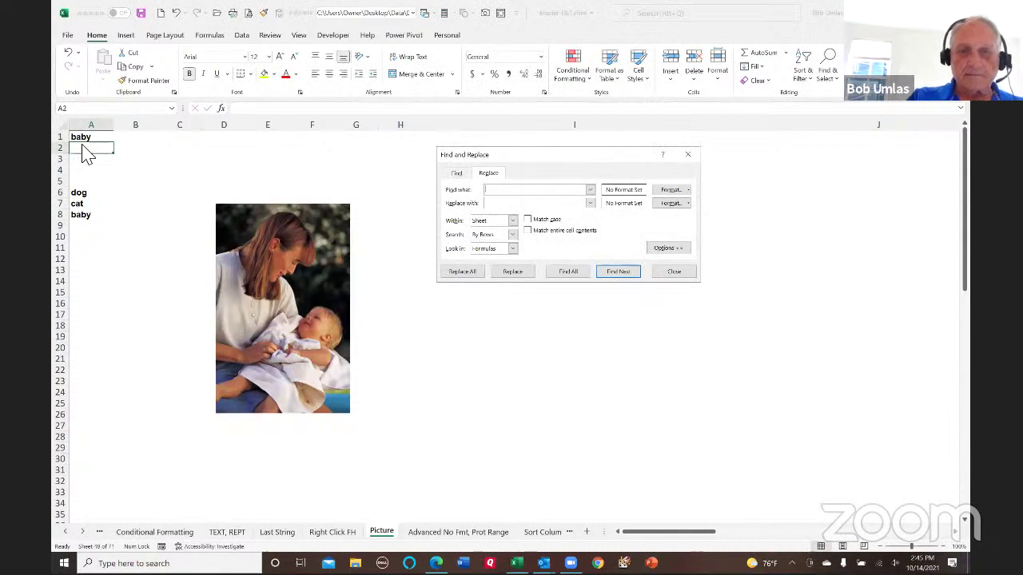
{"action": "type", "text": "pic"}
{"action": "key", "text": "Return"}
{"action": "key", "text": "Return"}
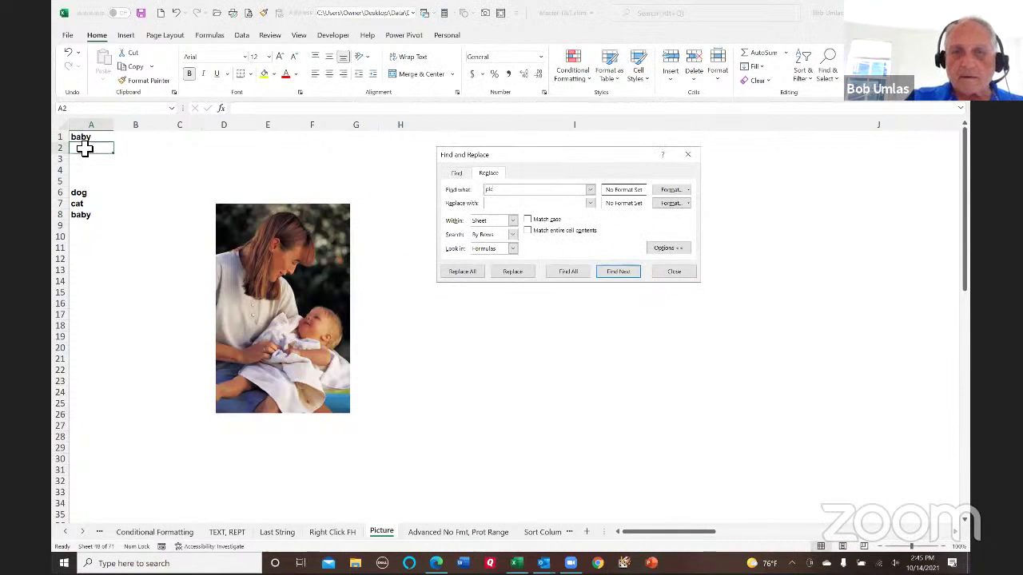
{"action": "key", "text": "Escape"}
- Go to the defined name Pic and compare its range with the positions of the three source pictures
{"action": "key", "text": "F5"}
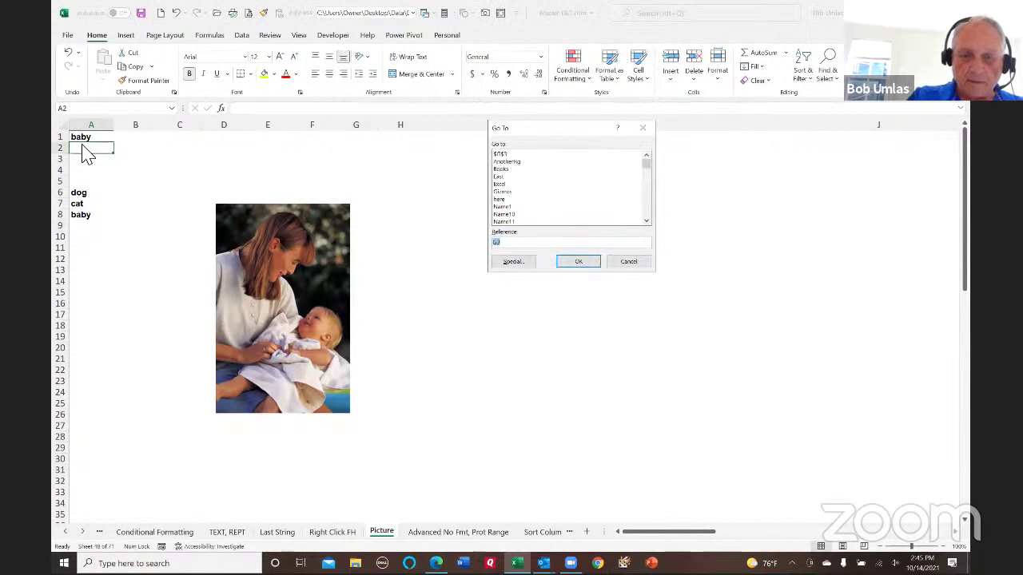
{"action": "key", "text": "Escape"}
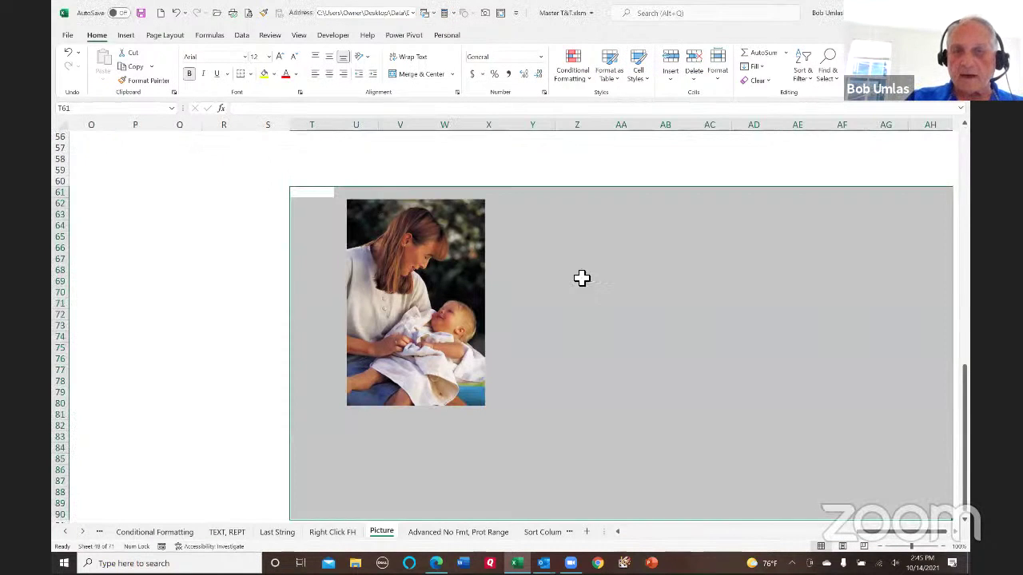
{"action": "scroll", "coordinate": [506, 259], "scroll_direction": "up", "scroll_amount": 1}
{"action": "scroll", "coordinate": [506, 259], "scroll_direction": "up", "scroll_amount": 2}
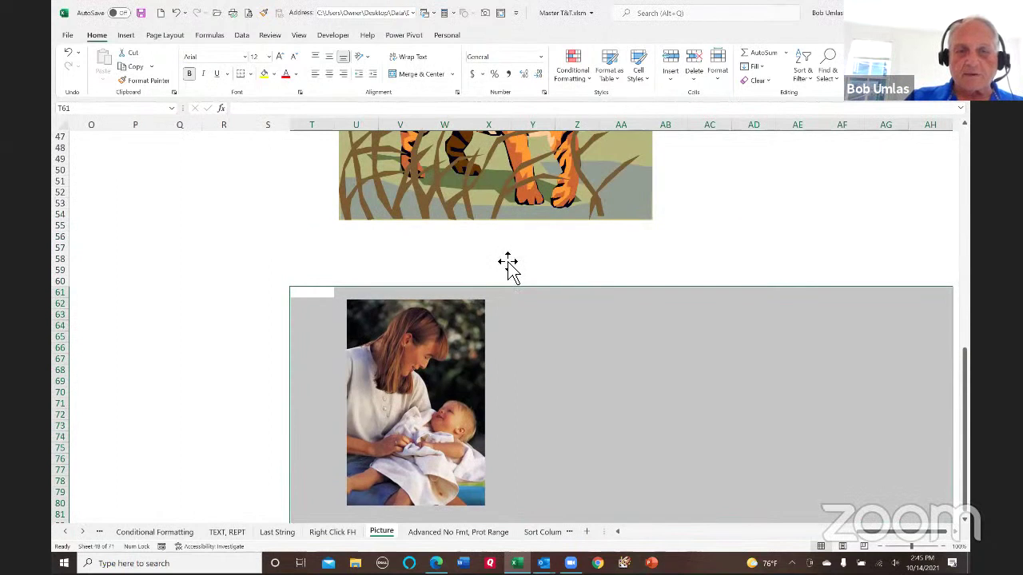
{"action": "scroll", "coordinate": [328, 231], "scroll_direction": "up", "scroll_amount": 5}
{"action": "scroll", "coordinate": [324, 216], "scroll_direction": "down", "scroll_amount": 10}
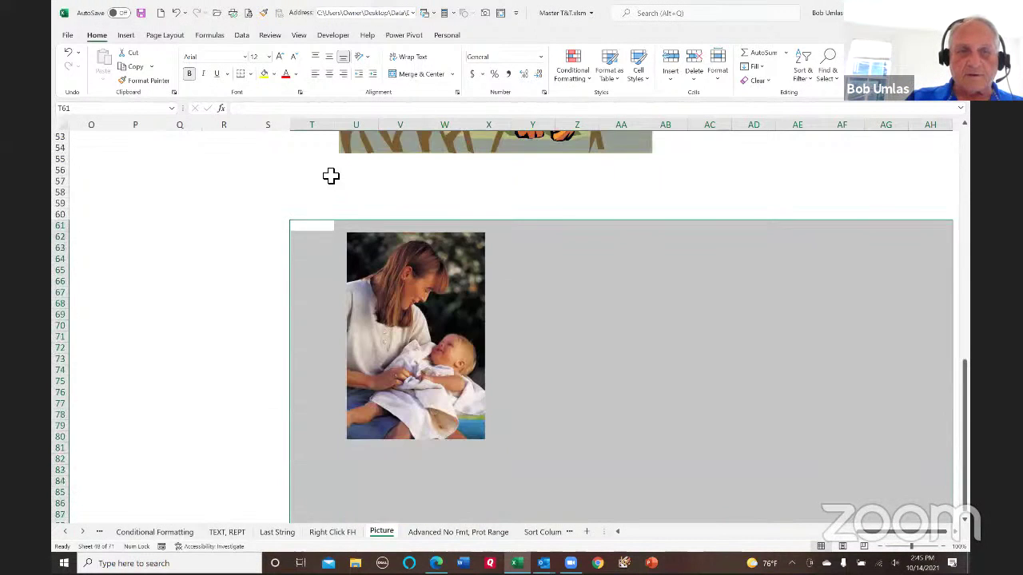
{"action": "scroll", "coordinate": [333, 198], "scroll_direction": "up", "scroll_amount": 8}
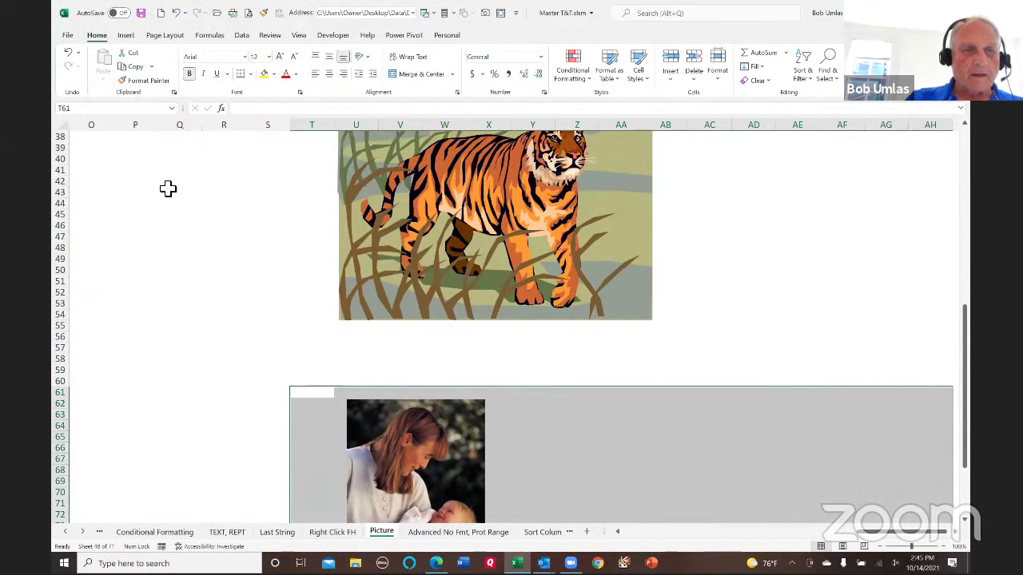
{"action": "scroll", "coordinate": [124, 166], "scroll_direction": "up", "scroll_amount": 12}
- Examine the OFFSET formula of the name Pic in the Name Manager, including its 30,15 size arguments, and close the dialog
{"action": "left_click", "coordinate": [123, 164]}
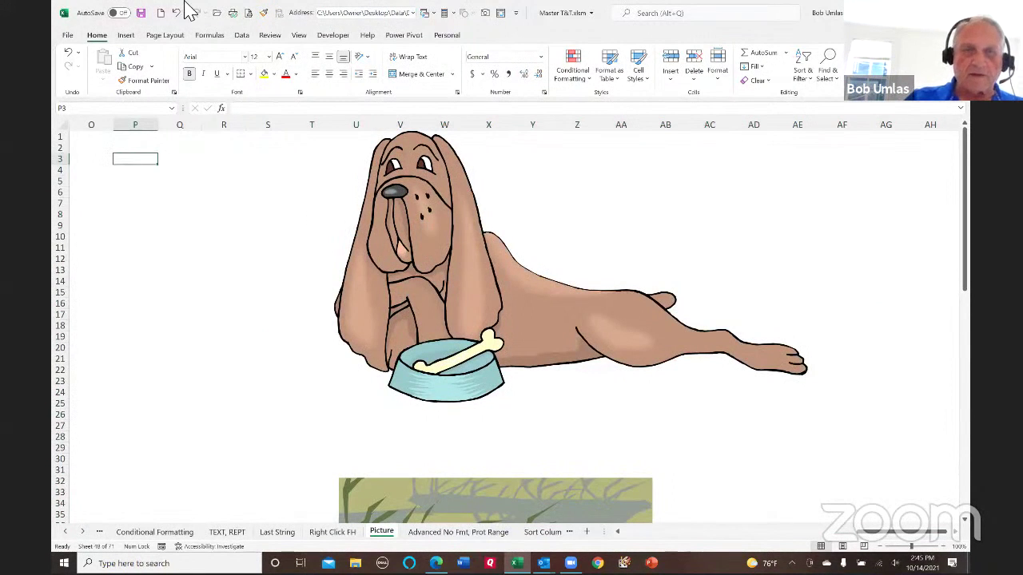
{"action": "left_click", "coordinate": [218, 37]}
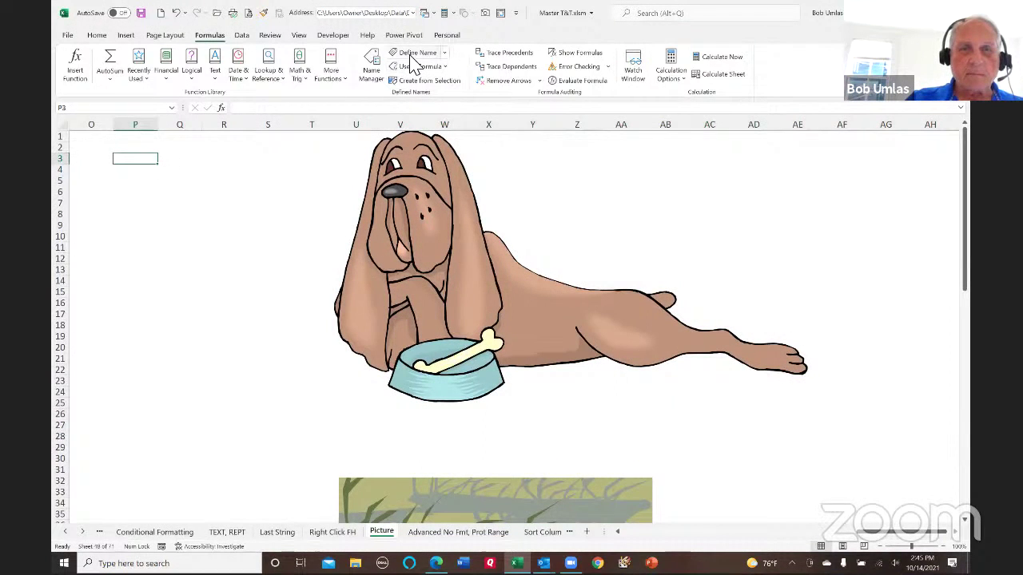
{"action": "left_click", "coordinate": [414, 53]}
{"action": "left_click", "coordinate": [626, 248]}
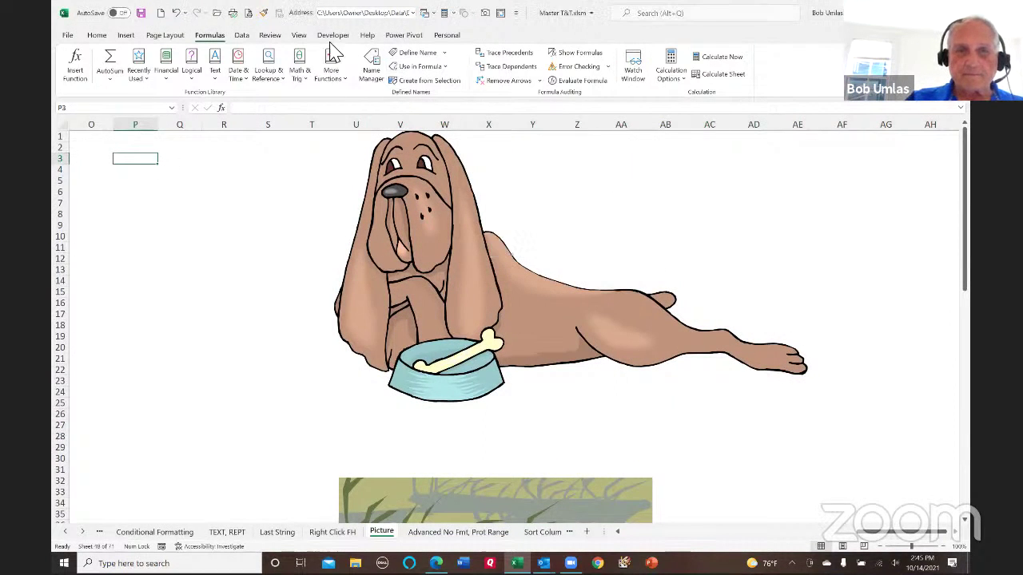
{"action": "left_click", "coordinate": [372, 65]}
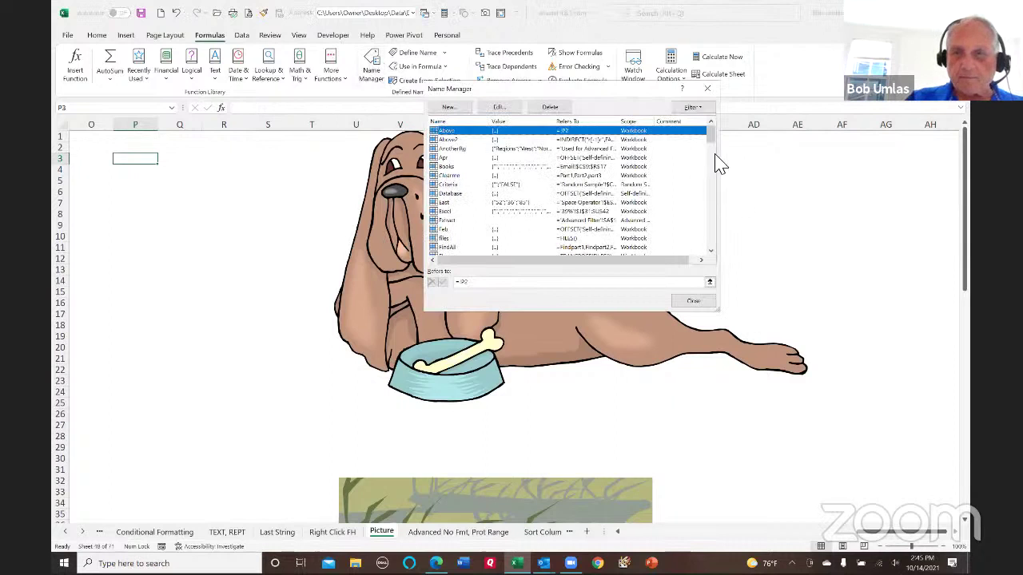
{"action": "scroll", "coordinate": [715, 230], "scroll_direction": "down", "scroll_amount": 20}
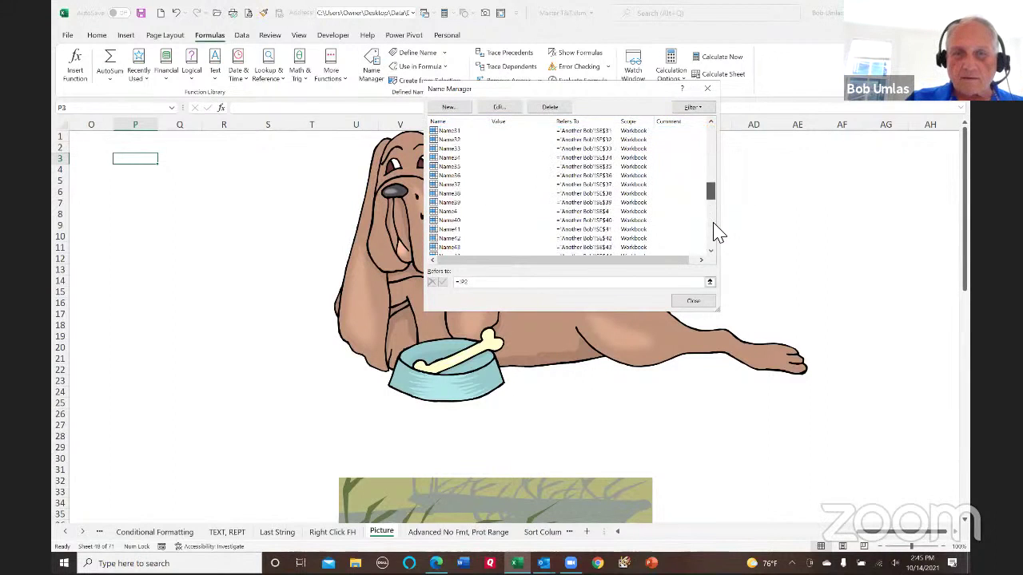
{"action": "left_click", "coordinate": [442, 175]}
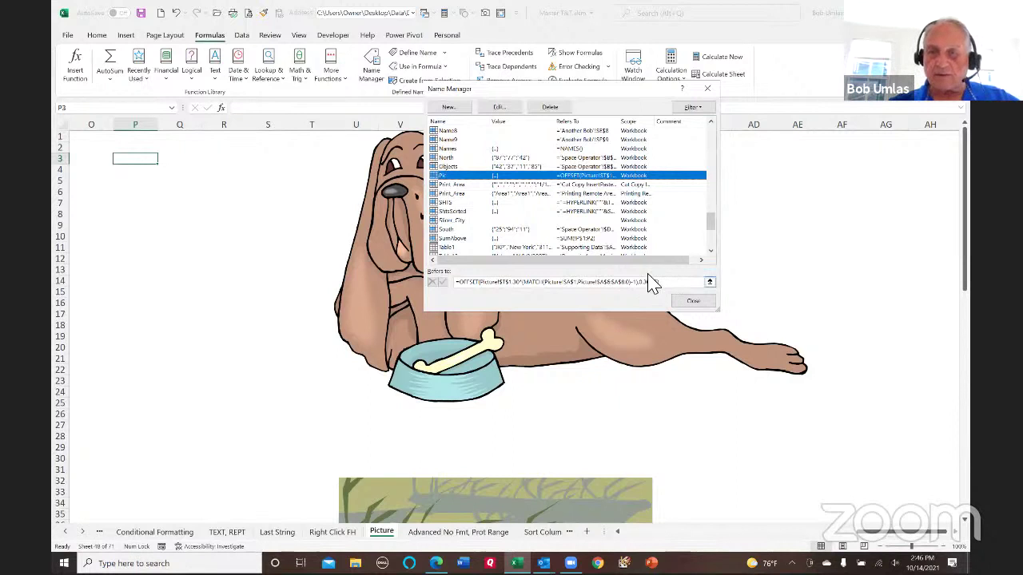
{"action": "type", "text": ",15"}
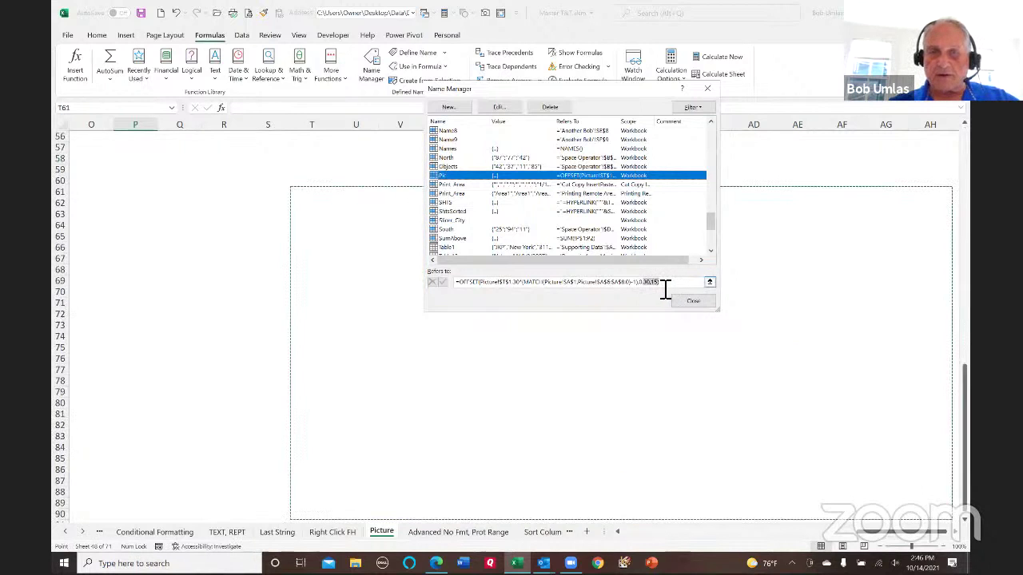
{"action": "key", "text": "Return"}
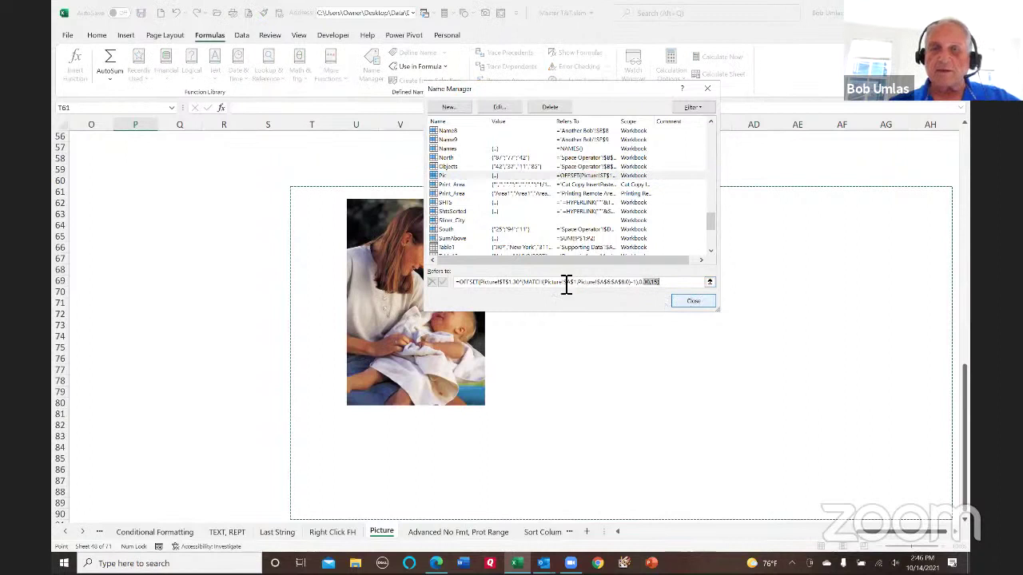
{"action": "left_click", "coordinate": [692, 301]}
- Review the list of entries in A6:A8 and enter dog in A1 to switch the displayed picture
{"action": "left_click_drag", "start_coordinate": [878, 540], "coordinate": [616, 539]}
{"action": "scroll", "coordinate": [85, 210], "scroll_direction": "up", "scroll_amount": 18}
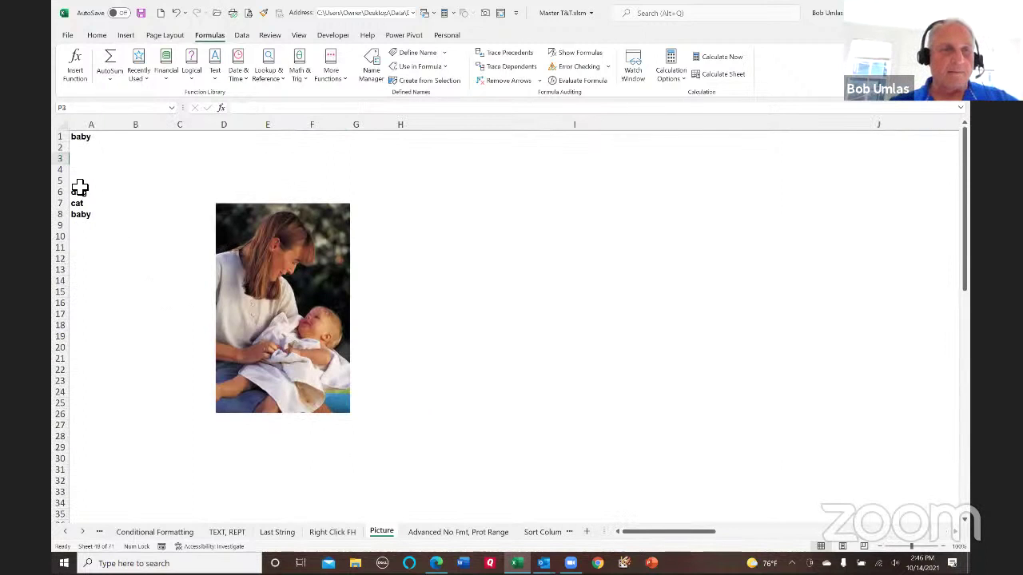
{"action": "left_click_drag", "start_coordinate": [80, 194], "coordinate": [83, 214]}
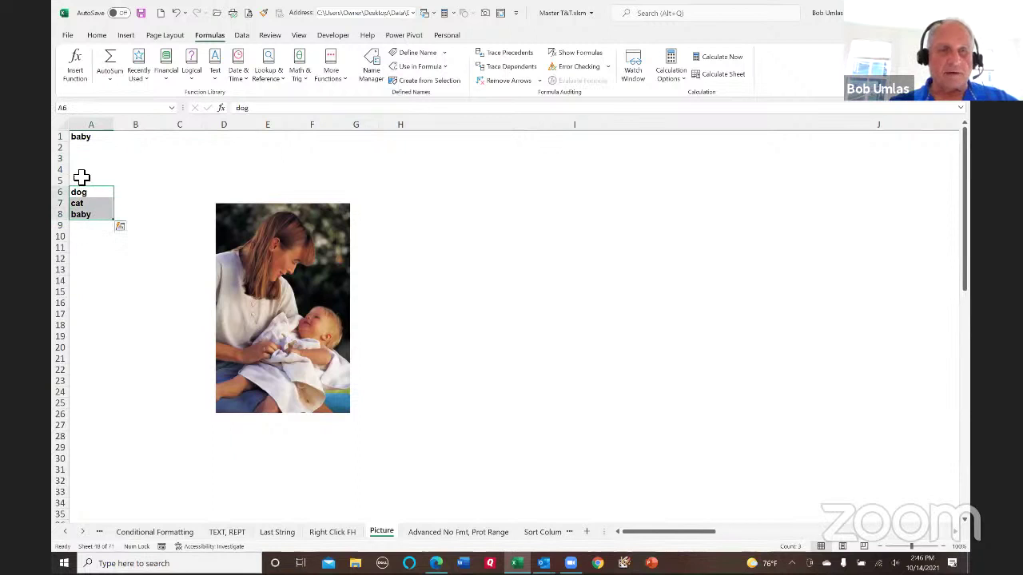
{"action": "left_click", "coordinate": [85, 140]}
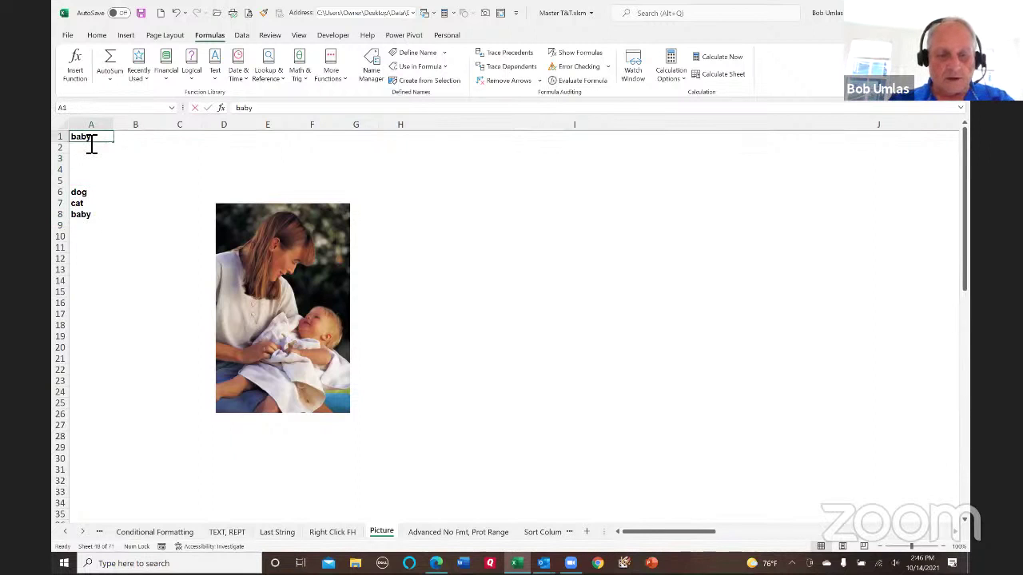
{"action": "type", "text": "dog"}
{"action": "key", "text": "Return"}
- Examine the MATCH part and row offset in the formula of the name Pic, and close the Name Manager without changes
{"action": "left_click", "coordinate": [80, 196]}
{"action": "left_click", "coordinate": [369, 66]}
{"action": "left_click", "coordinate": [713, 228]}
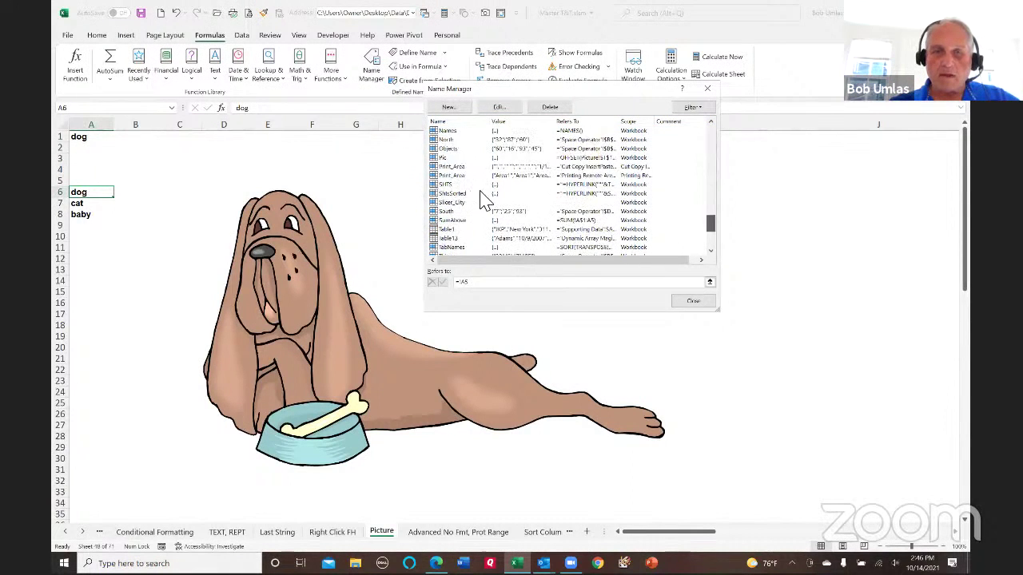
{"action": "left_click", "coordinate": [447, 157]}
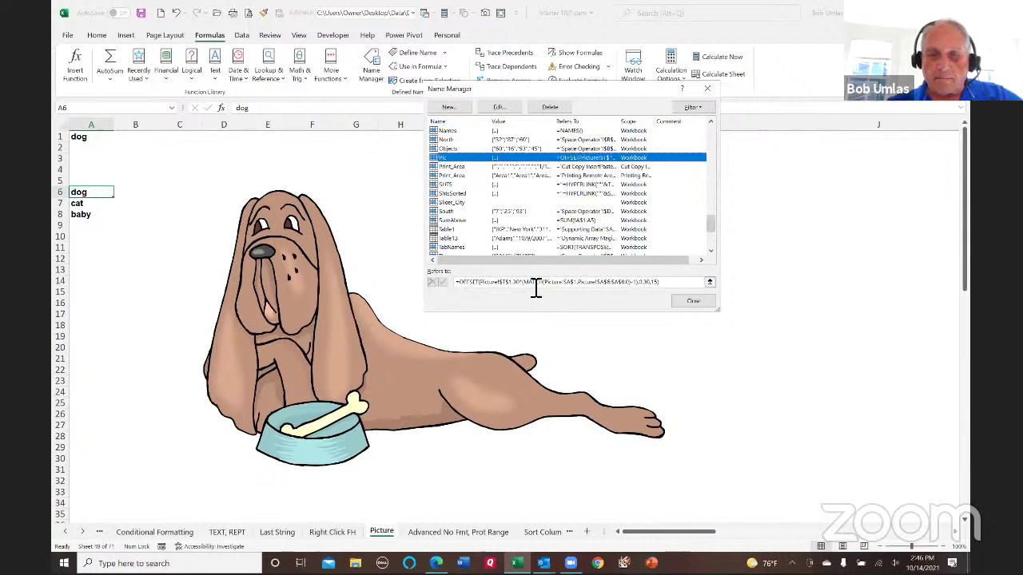
{"action": "left_click_drag", "start_coordinate": [524, 282], "coordinate": [648, 290]}
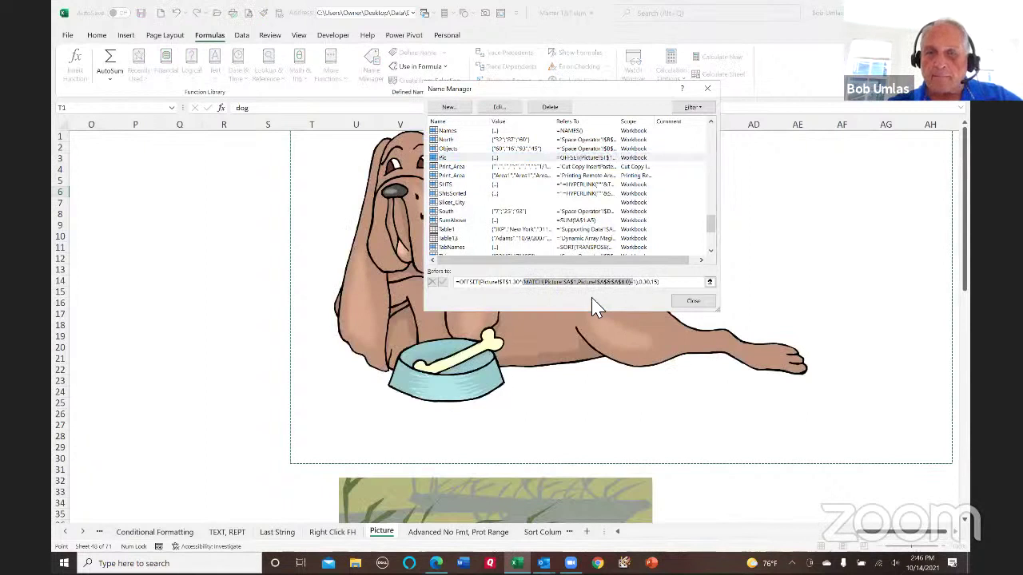
{"action": "left_click", "coordinate": [586, 291]}
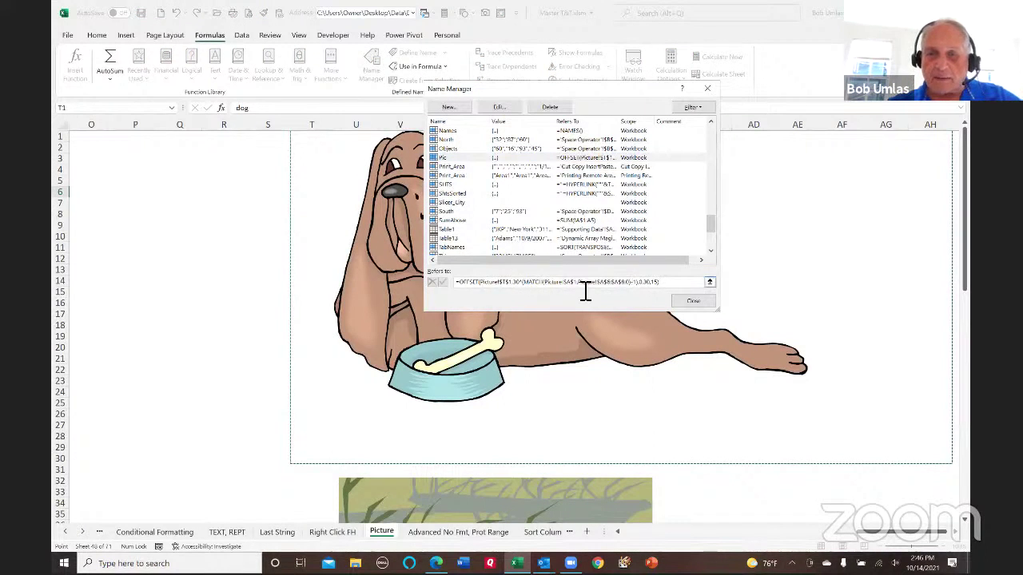
{"action": "double_click", "coordinate": [524, 282]}
{"action": "left_click_drag", "start_coordinate": [523, 282], "coordinate": [647, 287]}
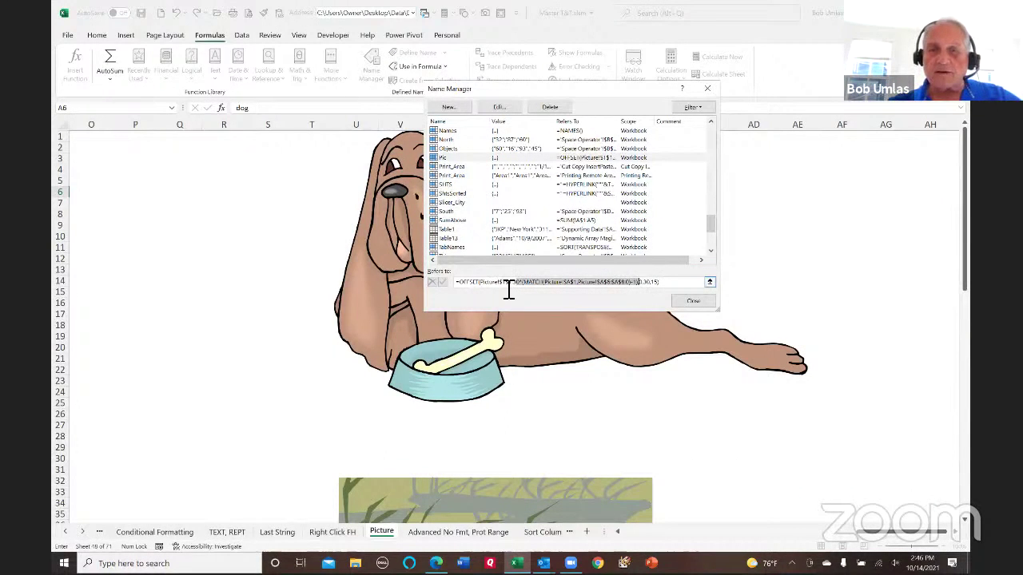
{"action": "left_click", "coordinate": [672, 286]}
{"action": "left_click", "coordinate": [444, 156]}
{"action": "left_click", "coordinate": [685, 286]}
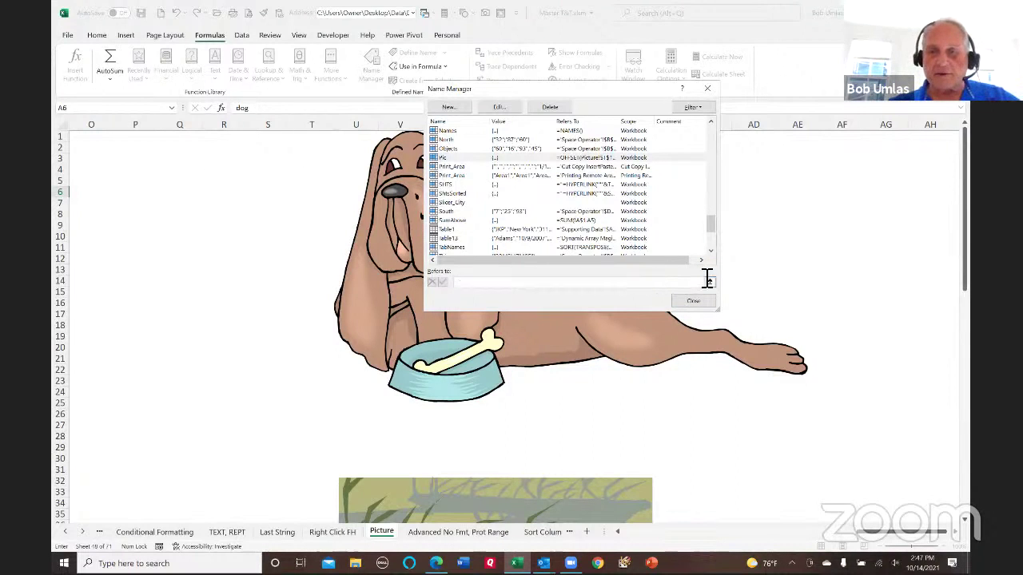
{"action": "left_click", "coordinate": [692, 302]}
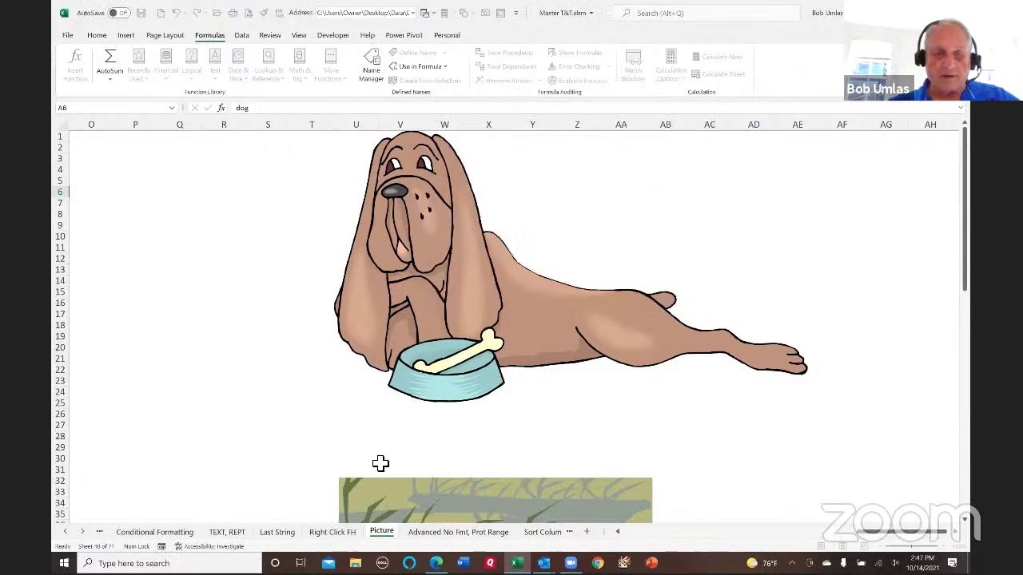
- Check cell T31 where the second source picture's area begins, and switch to the Sort Columns sheet
{"action": "left_click", "coordinate": [320, 473]}
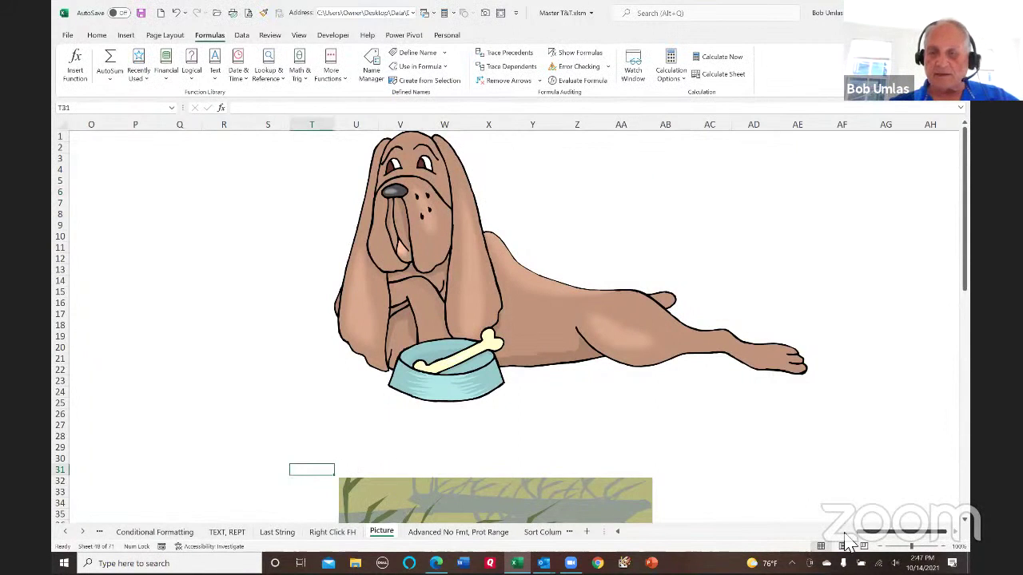
{"action": "left_click_drag", "start_coordinate": [871, 532], "coordinate": [597, 531]}
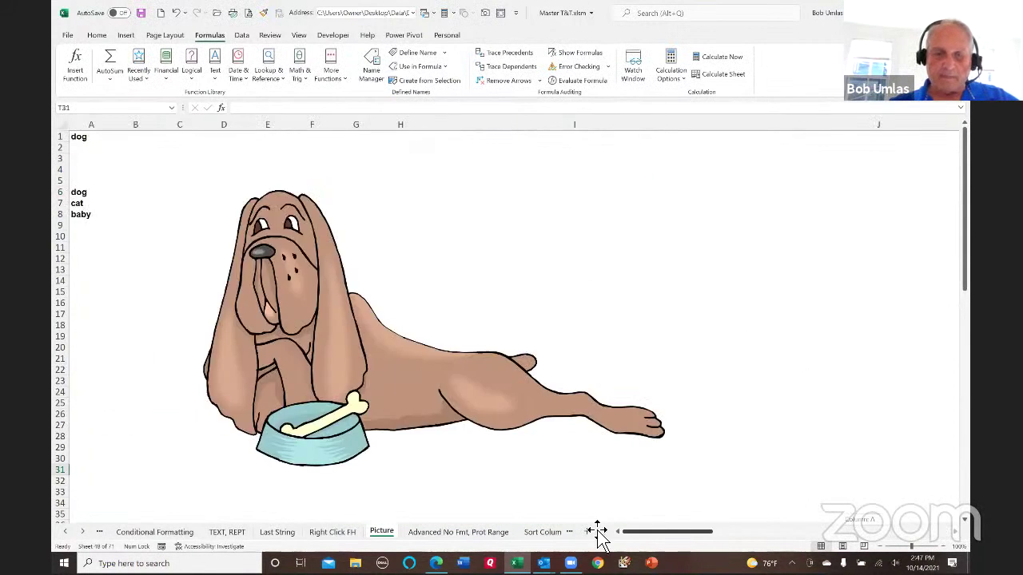
{"action": "scroll", "coordinate": [495, 445], "scroll_direction": "down", "scroll_amount": 2}
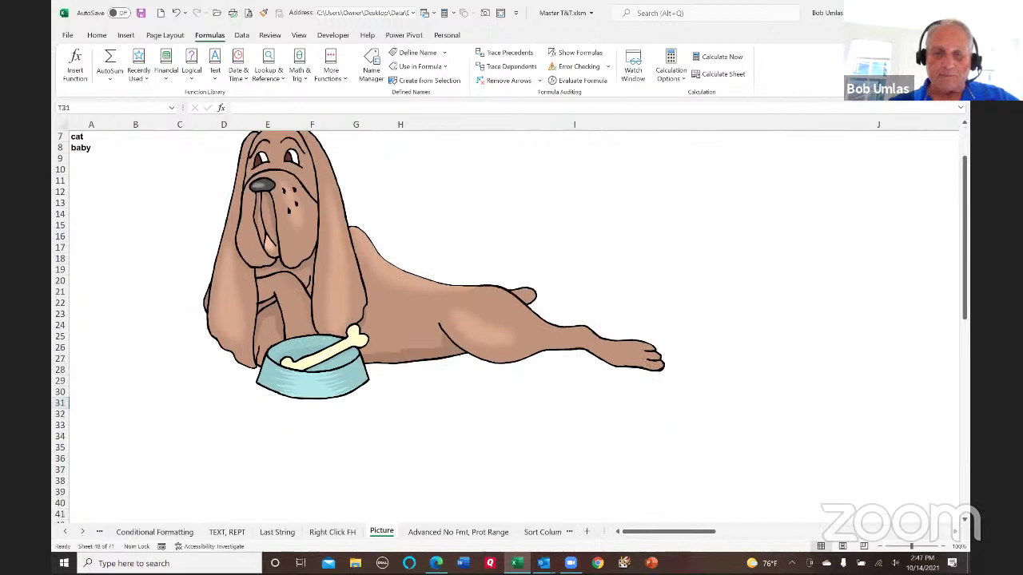
{"action": "left_click", "coordinate": [543, 534]}
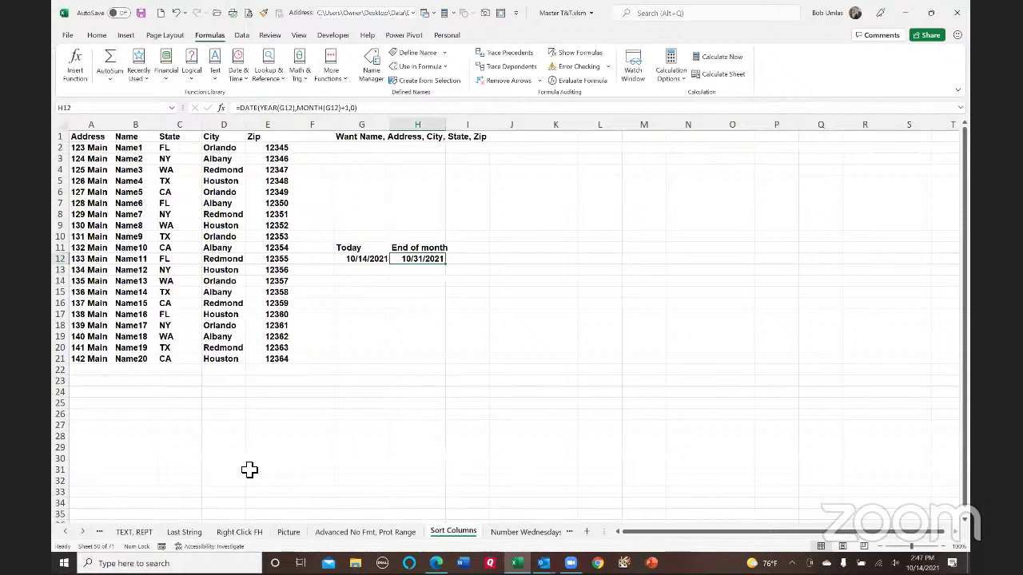
- Browse the workbook's sheet names forward to the last sheet and back to the earlier ones
{"action": "left_click", "coordinate": [83, 532]}
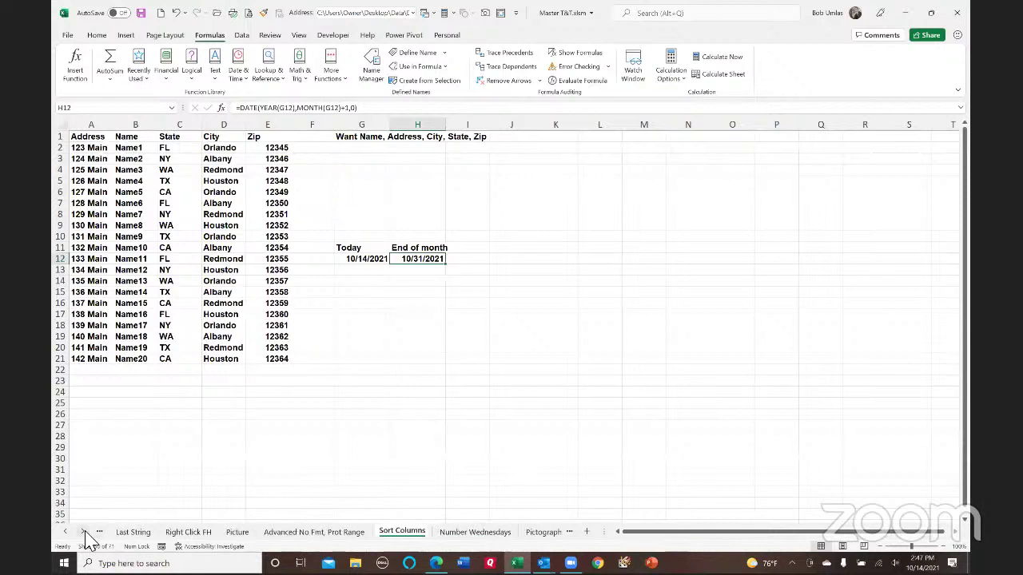
{"action": "left_click", "coordinate": [83, 532]}
{"action": "left_click", "coordinate": [83, 532]}
{"action": "left_click", "coordinate": [83, 533]}
{"action": "left_click", "coordinate": [83, 532]}
{"action": "left_click", "coordinate": [83, 532]}
{"action": "left_click", "coordinate": [83, 532]}
{"action": "left_click", "coordinate": [84, 534]}
{"action": "left_click", "coordinate": [85, 533]}
{"action": "left_click", "coordinate": [84, 533]}
{"action": "left_click", "coordinate": [85, 534]}
{"action": "left_click", "coordinate": [85, 534]}
{"action": "left_click", "coordinate": [84, 534]}
{"action": "left_click", "coordinate": [85, 534]}
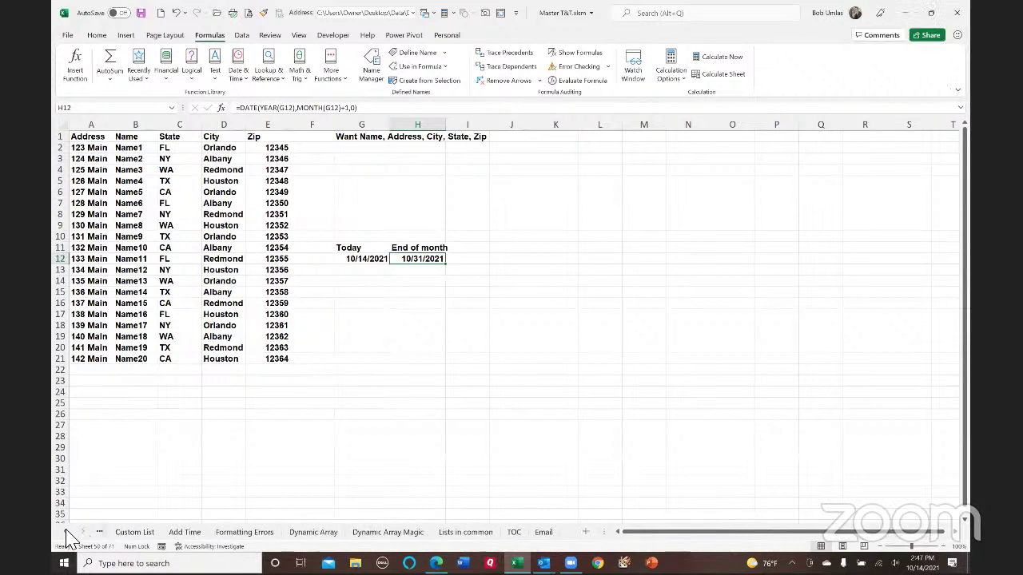
{"action": "left_click", "coordinate": [65, 532]}
{"action": "left_click", "coordinate": [66, 532]}
{"action": "left_click", "coordinate": [65, 532]}
{"action": "left_click", "coordinate": [65, 532]}
{"action": "left_click", "coordinate": [65, 533]}
{"action": "left_click", "coordinate": [65, 532]}
{"action": "left_click", "coordinate": [65, 532]}
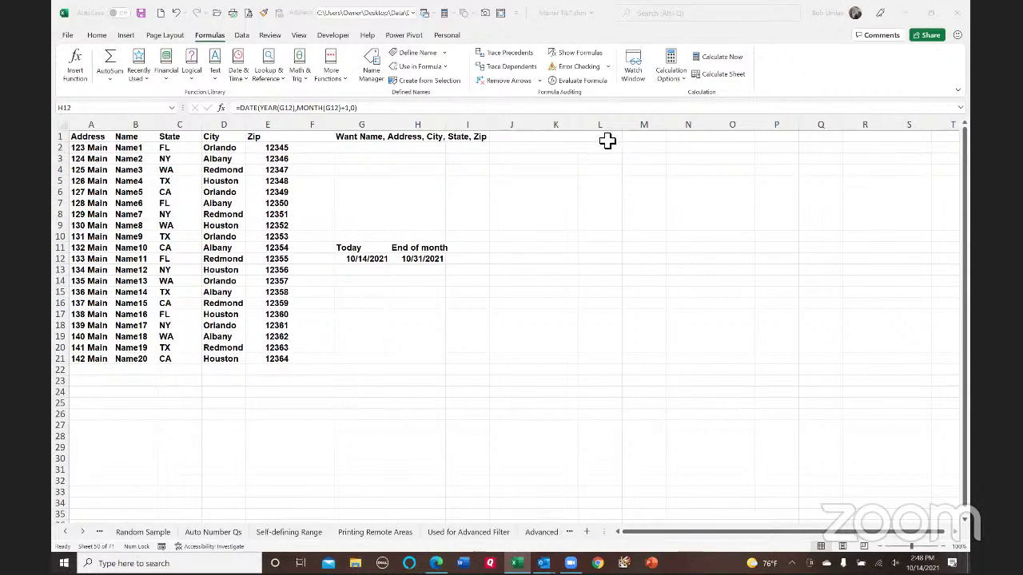
- Inspect the end-of-month DATE formula in H12 on the Sort Columns sheet and leave it as is
{"action": "key", "text": "F2"}
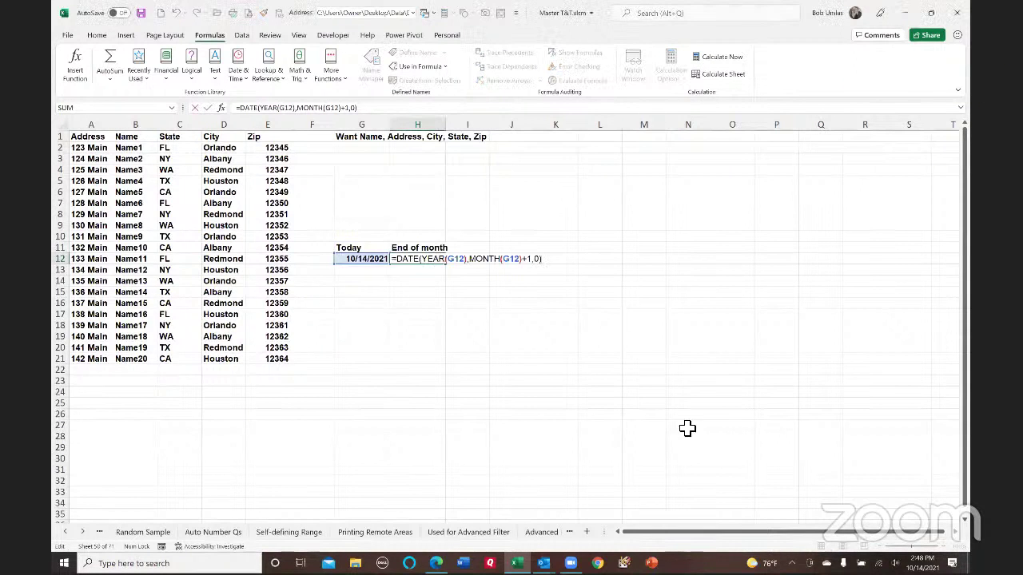
{"action": "key", "text": "Return"}
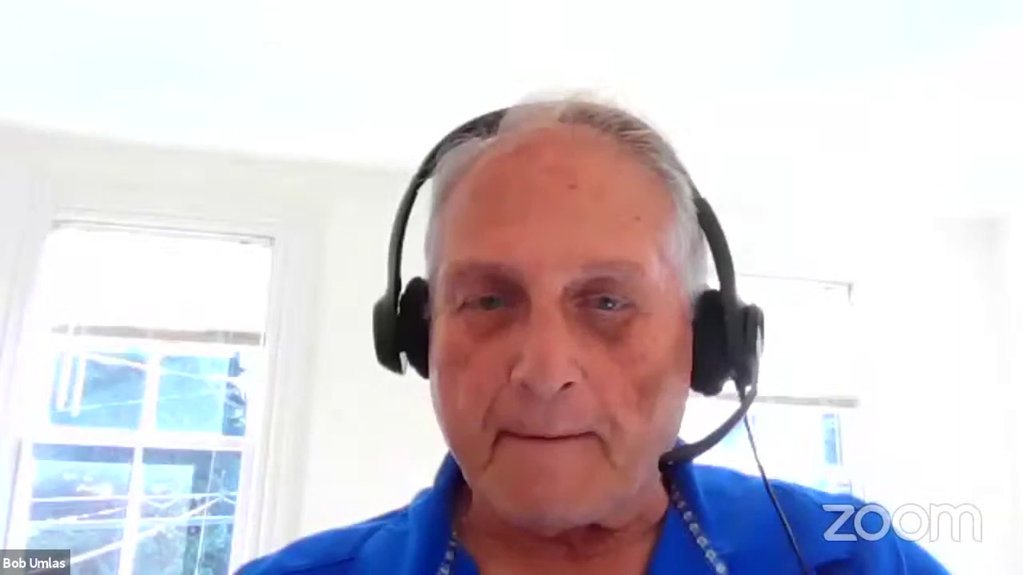